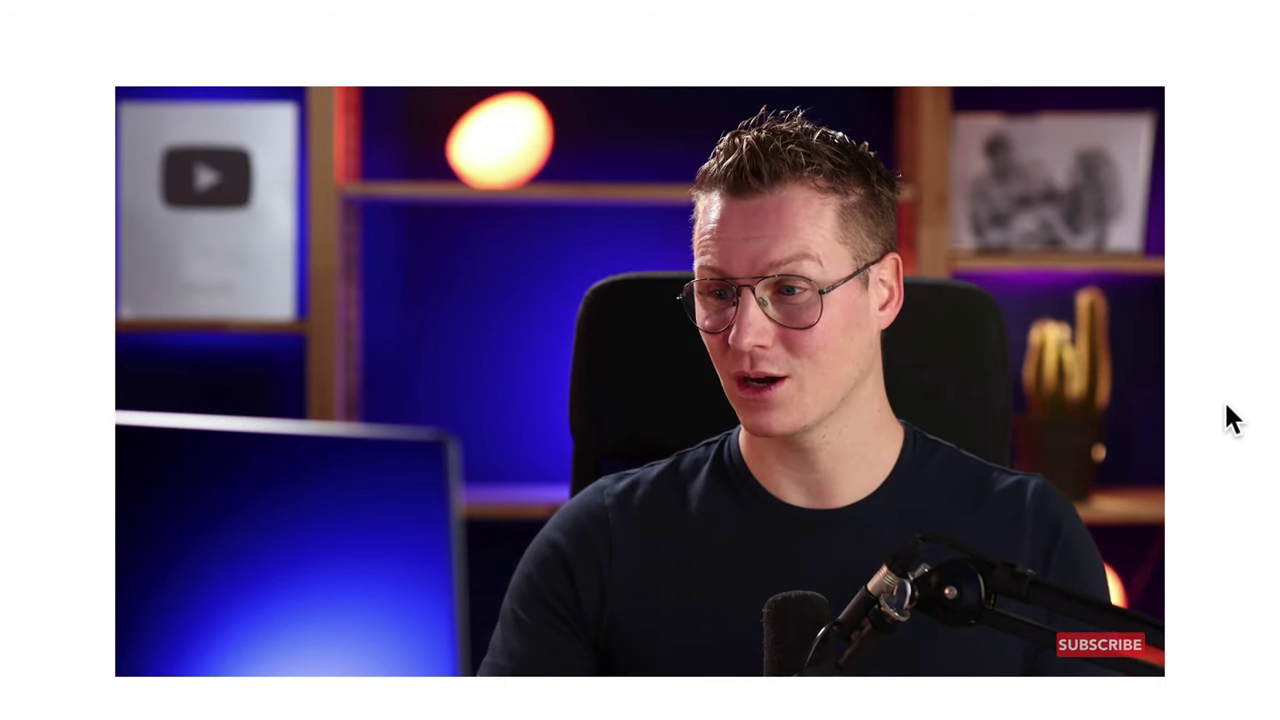
- Check the playback speed in the player settings, then rewind the video about ten seconds
mouse_move(1006, 429)
click(797, 638)
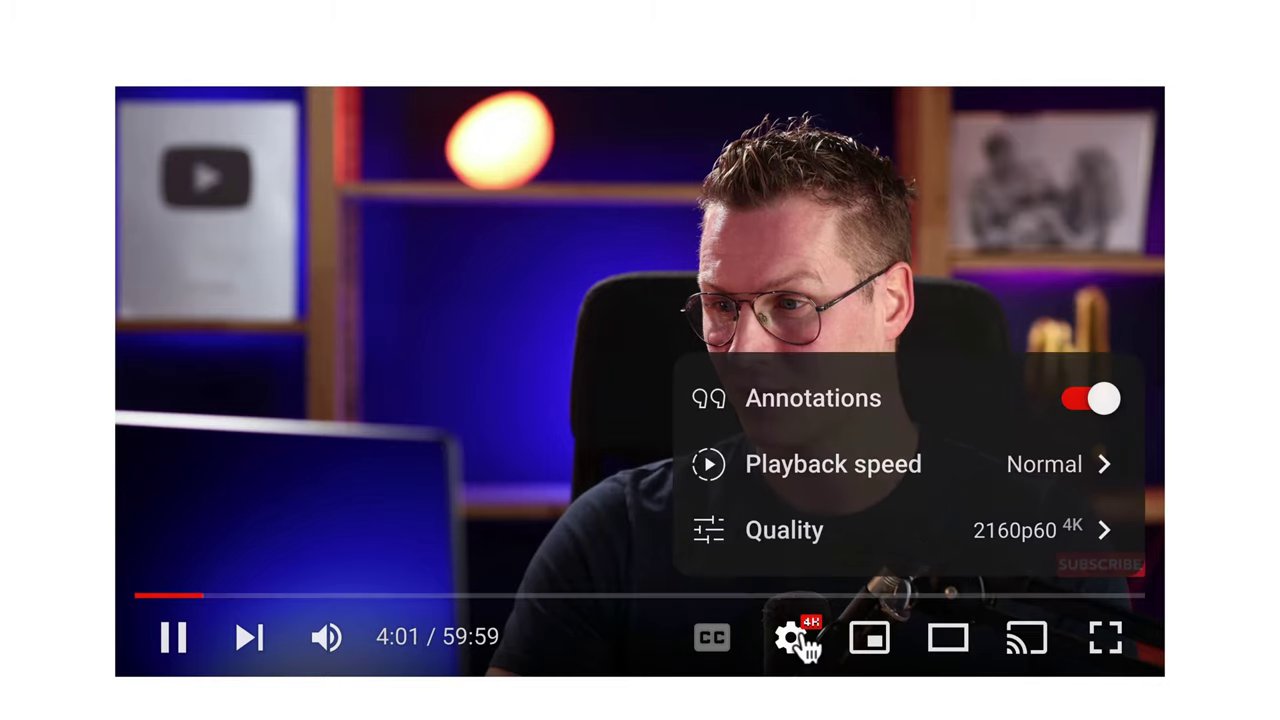
click(1038, 472)
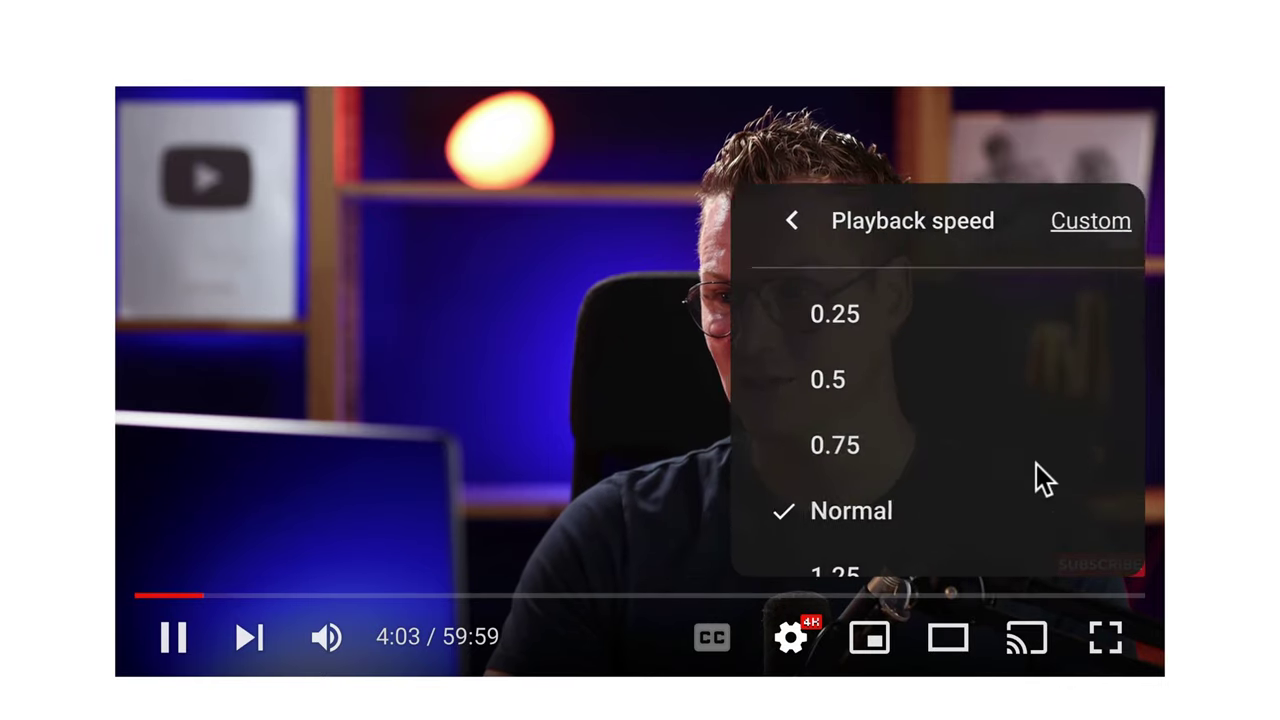
click(909, 394)
click(995, 352)
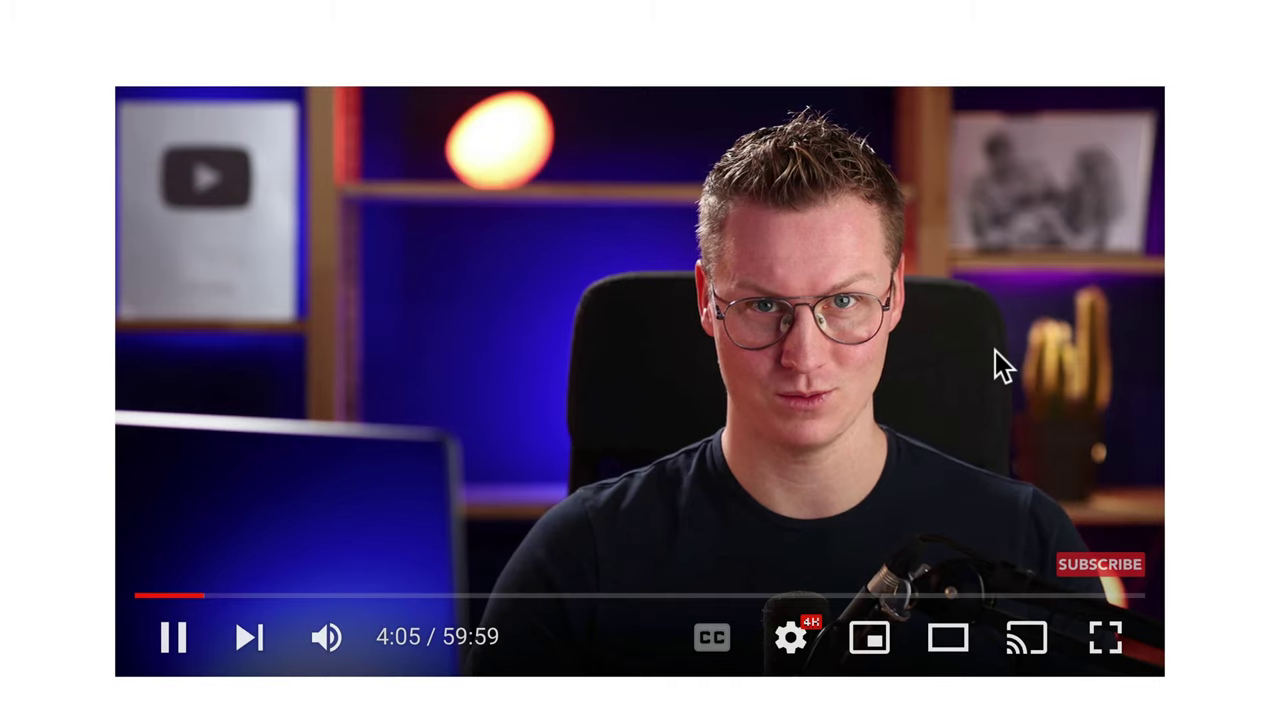
key(Left)
key(Left)
key(Left)
key(Left)
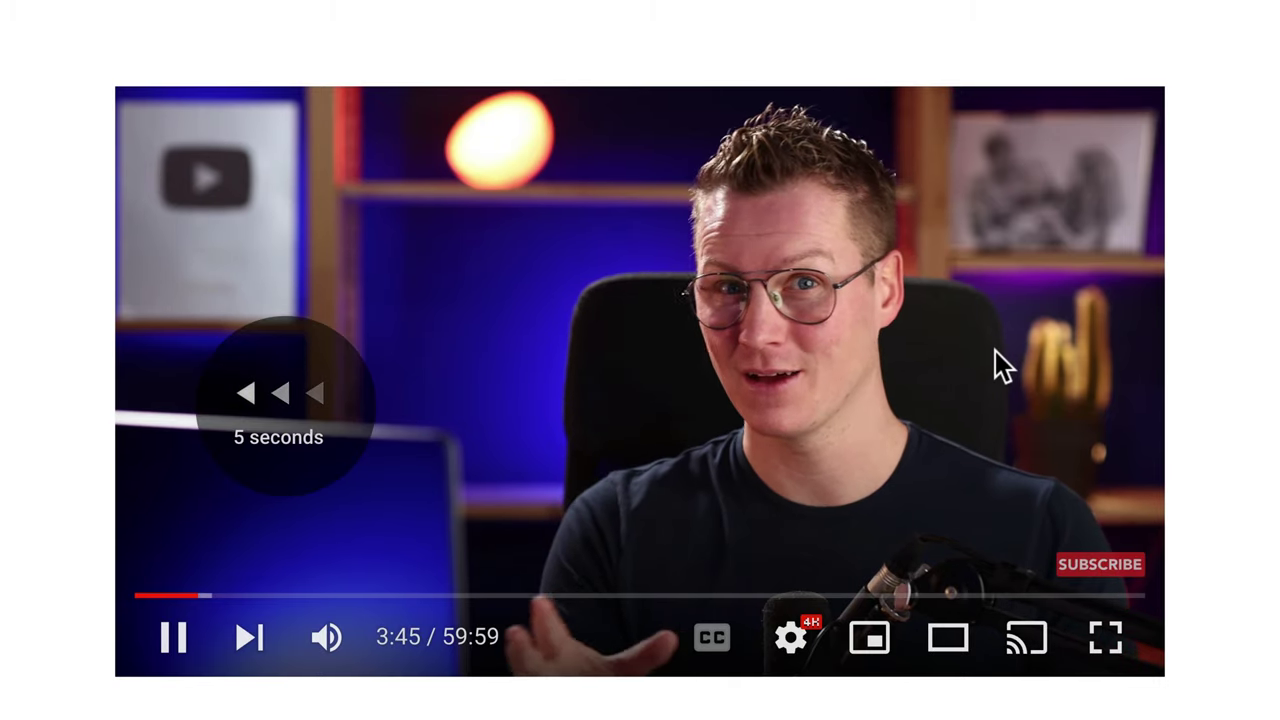
key(Left)
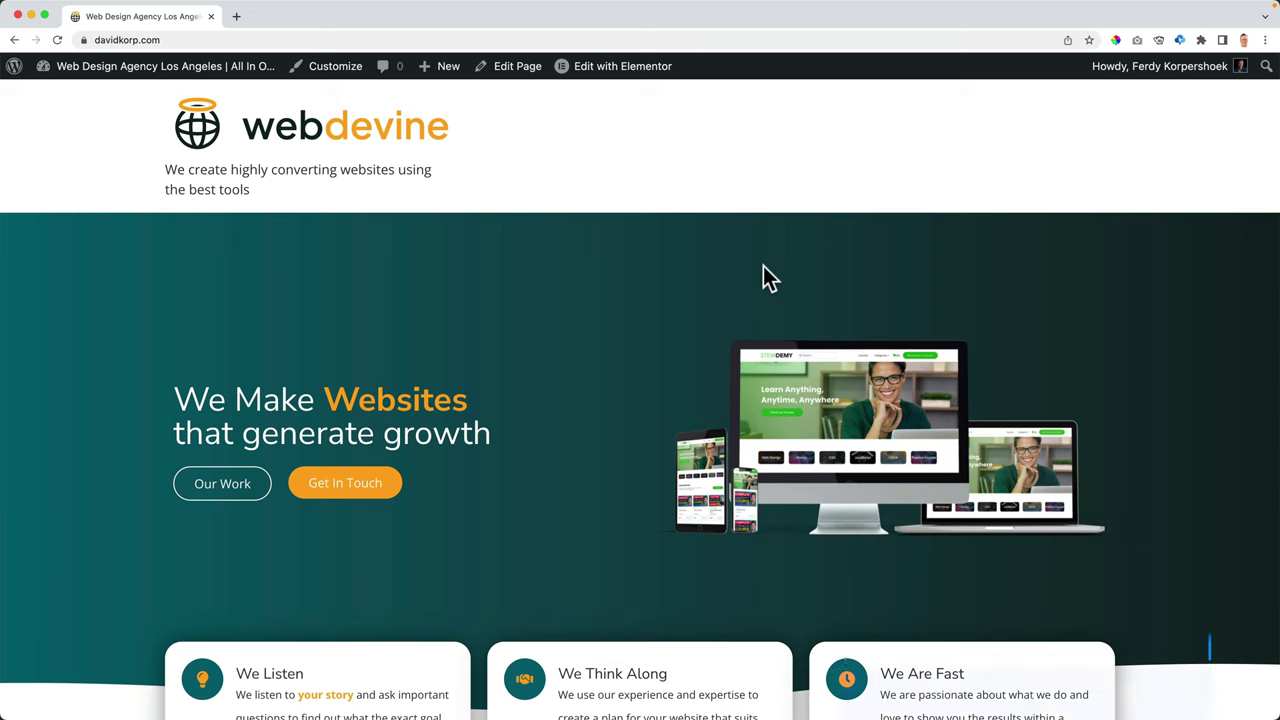
- Scroll up and down through the webdevine homepage demo shown in the tutorial
scroll(763, 266, down, 5)
scroll(763, 266, down, 15)
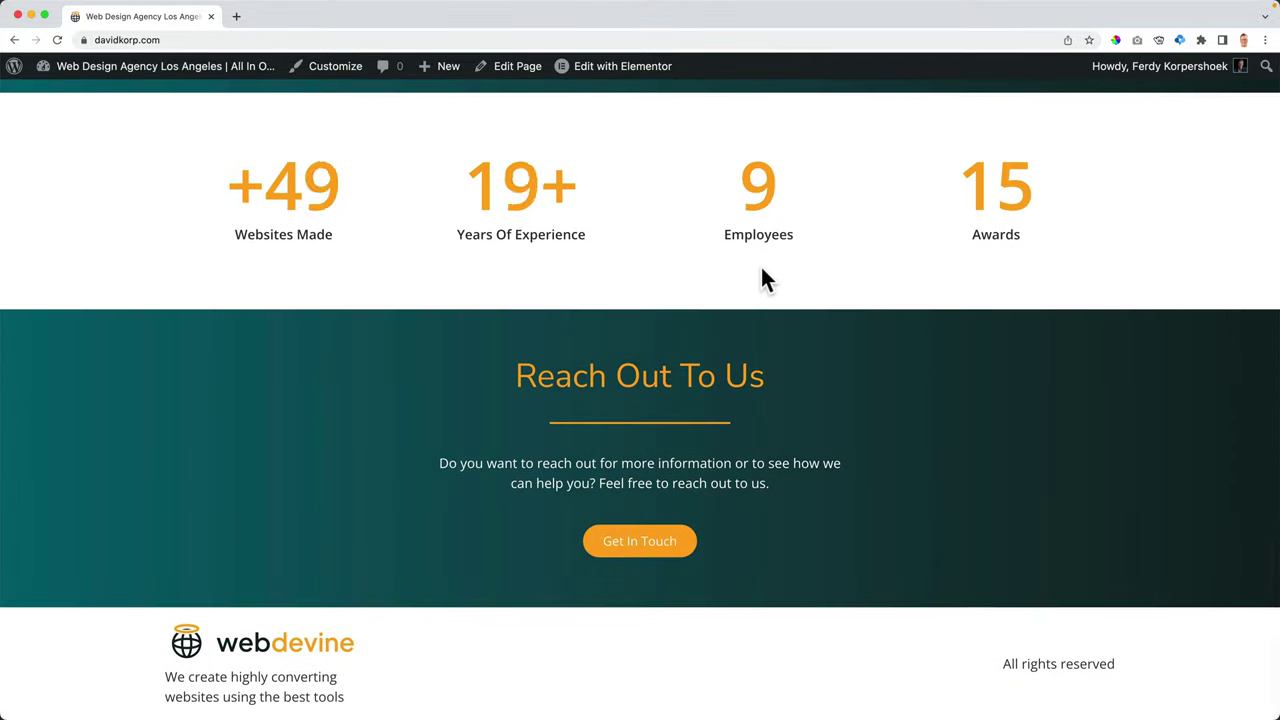
scroll(760, 265, up, 20)
scroll(848, 320, down, 5)
scroll(848, 319, up, 5)
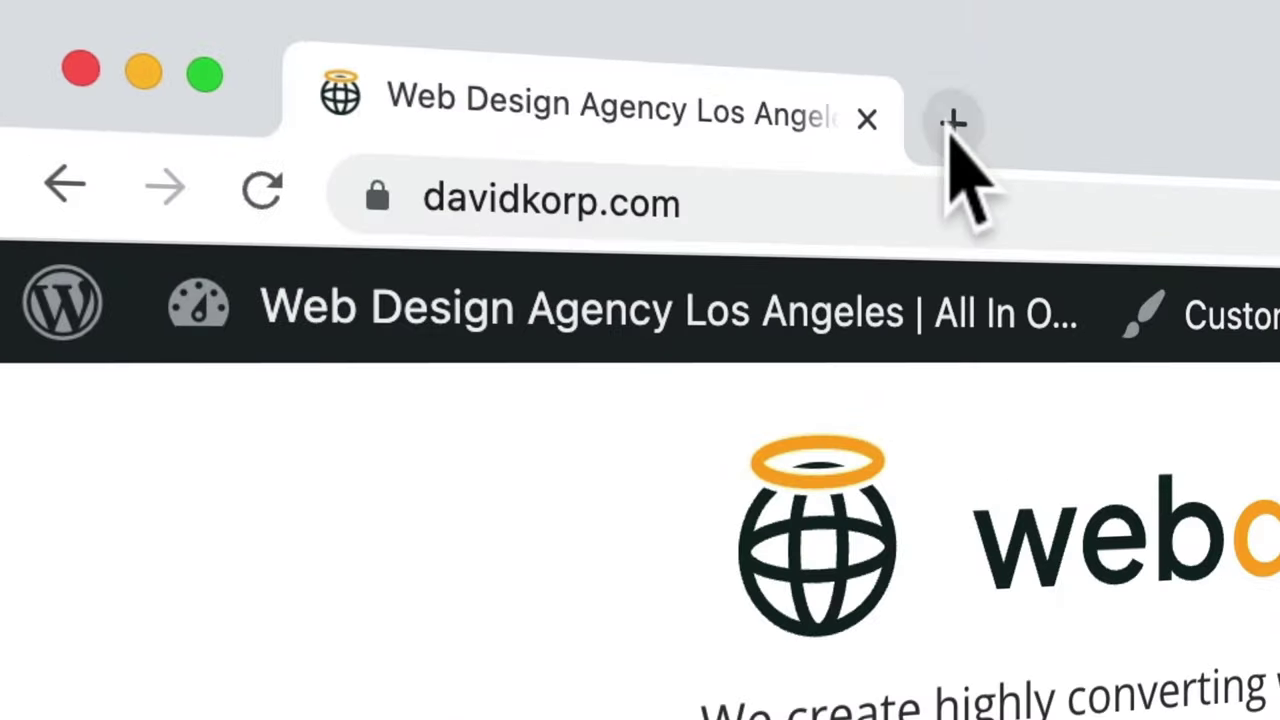
- Load ferdykorp.com/elementor in a new browser tab
click(951, 124)
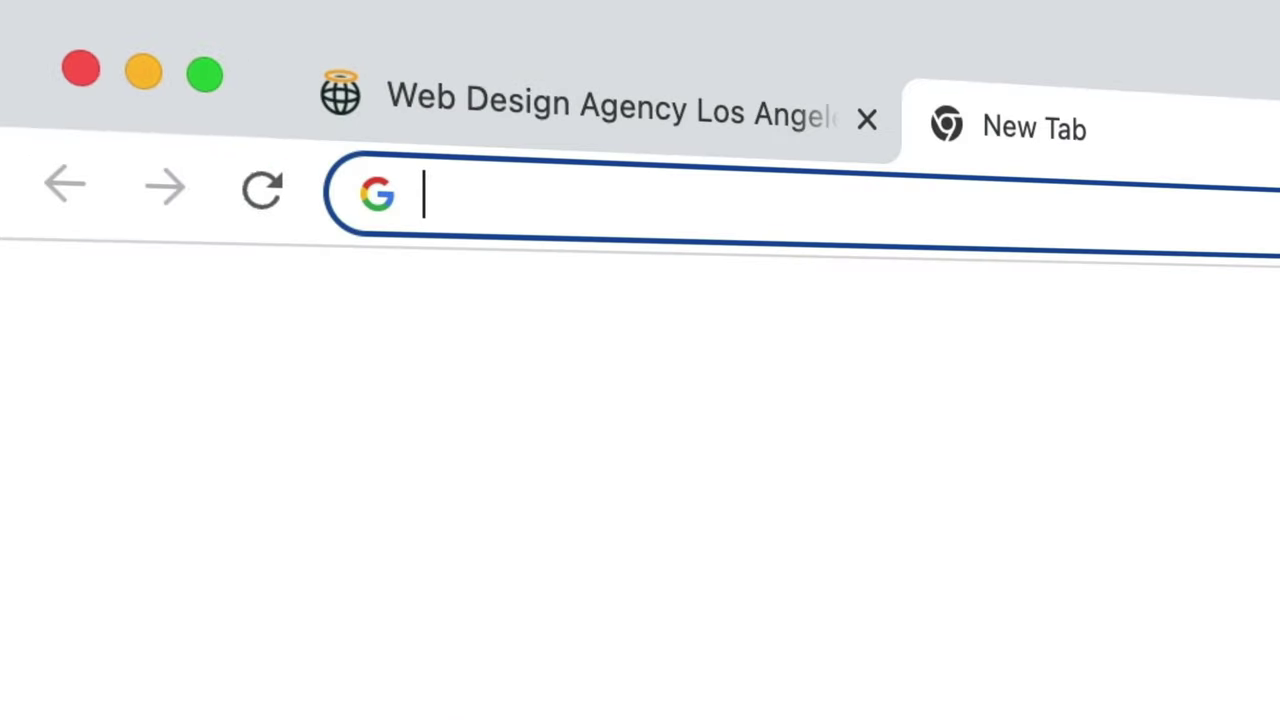
text(ferdykorp.com)
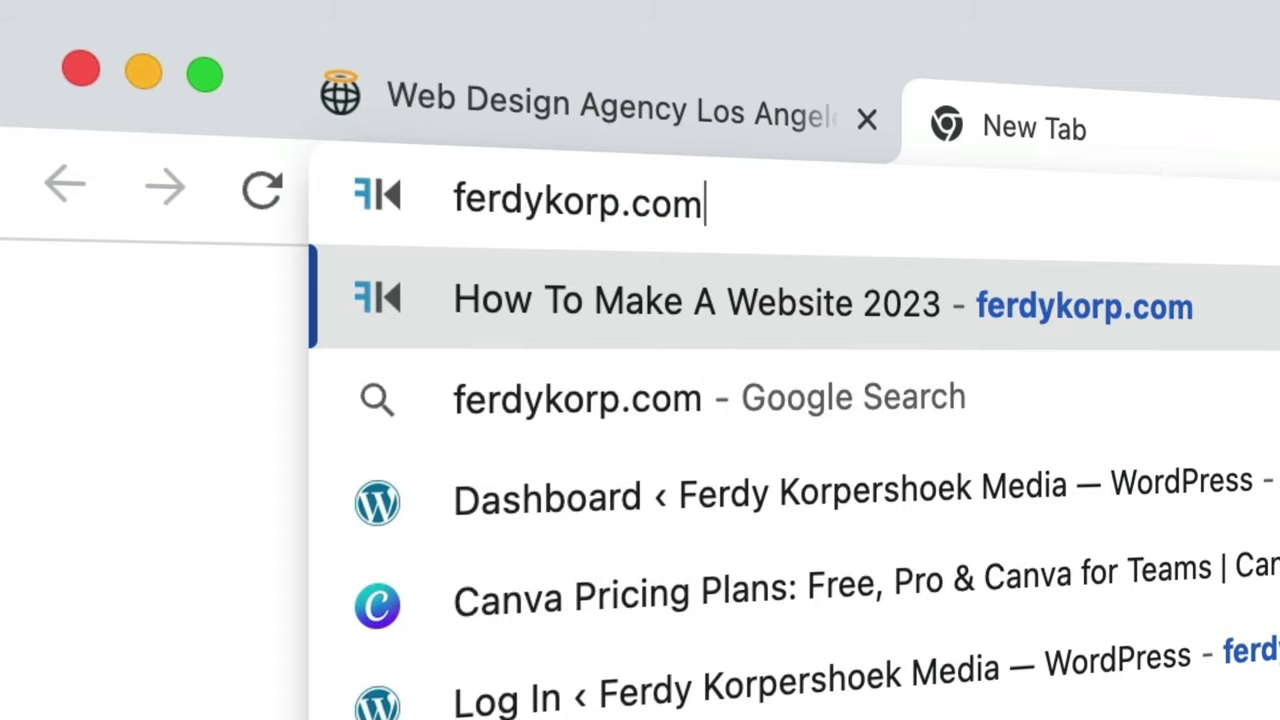
text(/elementor)
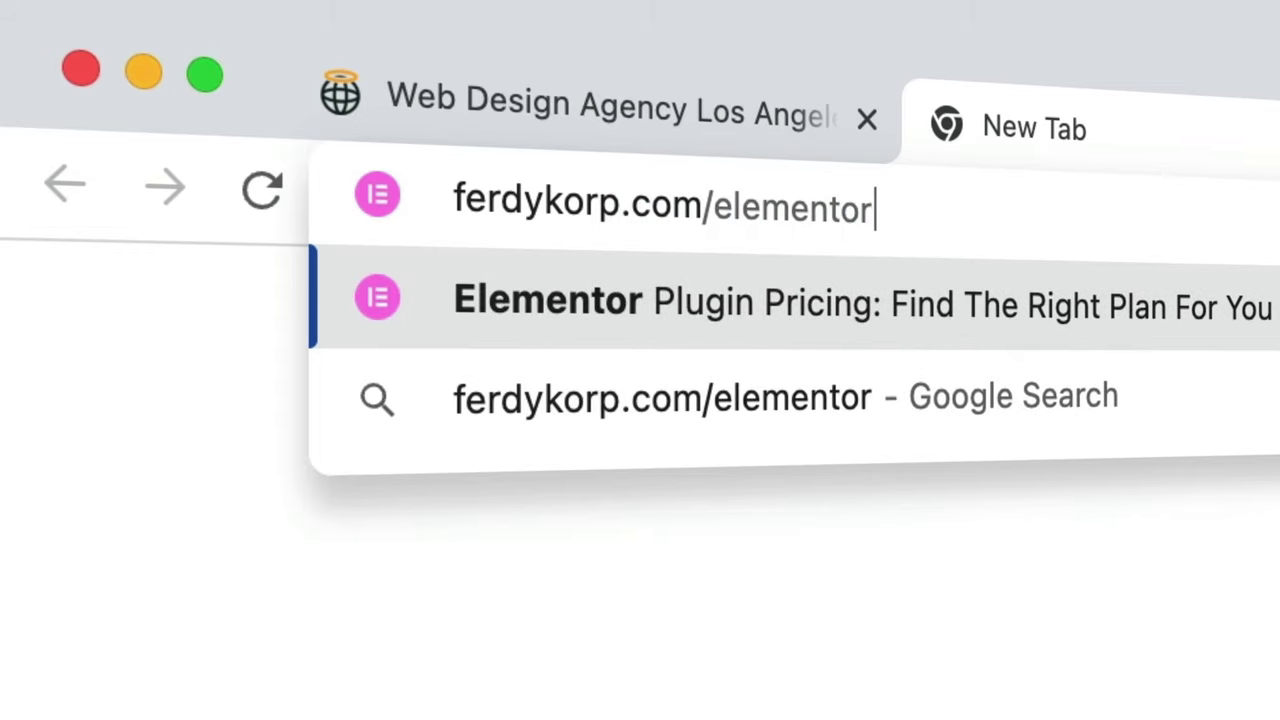
key(Return)
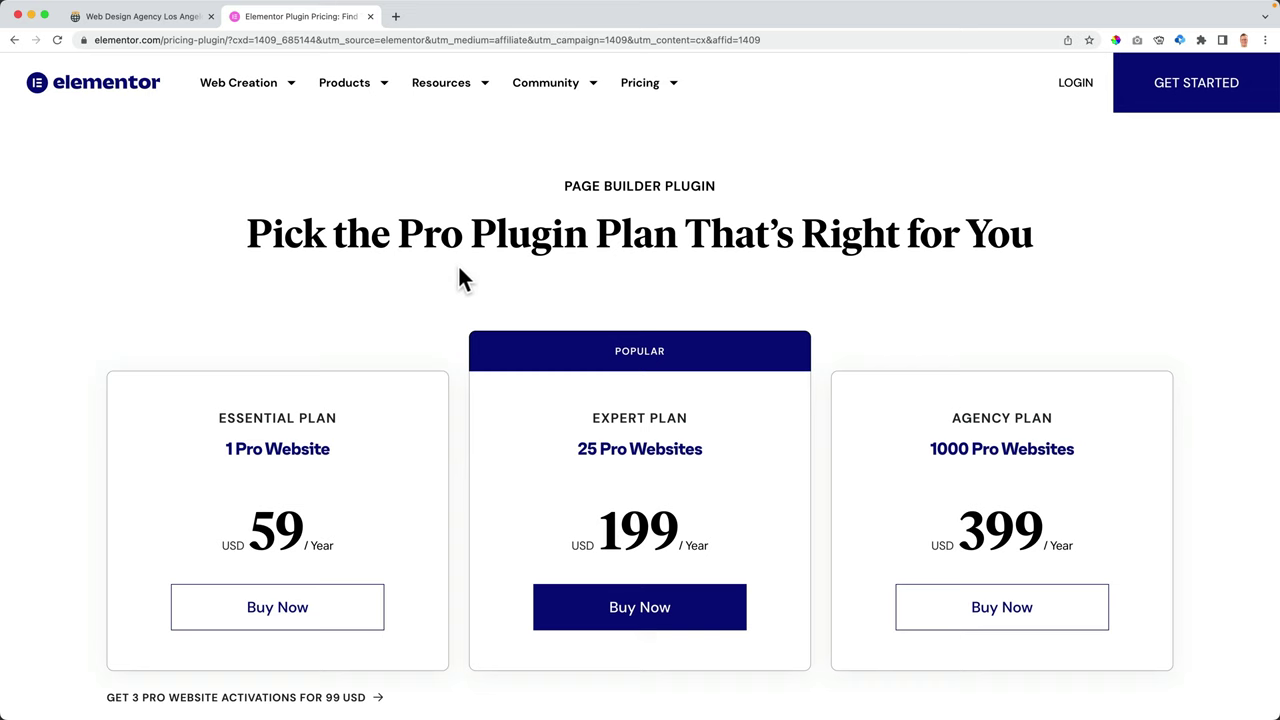
- Scroll the pricing page to review the Essential, Expert and Agency plans and their features
scroll(460, 278, down, 4)
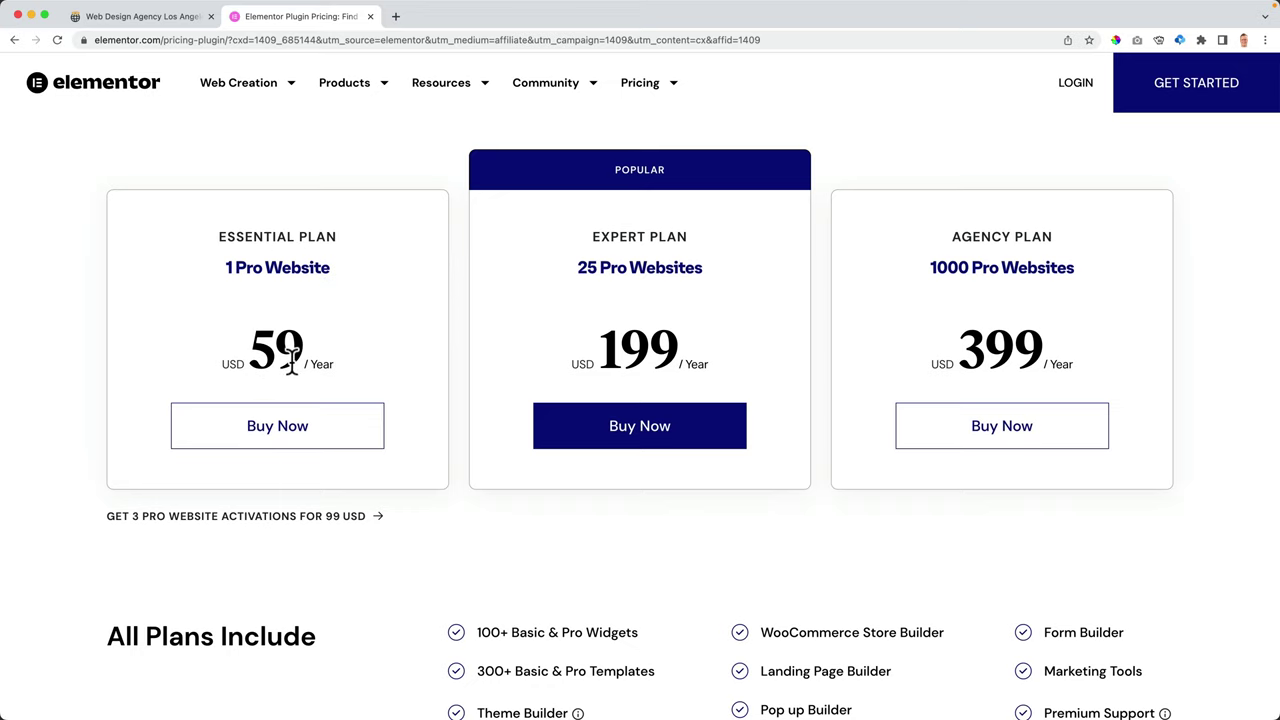
scroll(474, 375, down, 3)
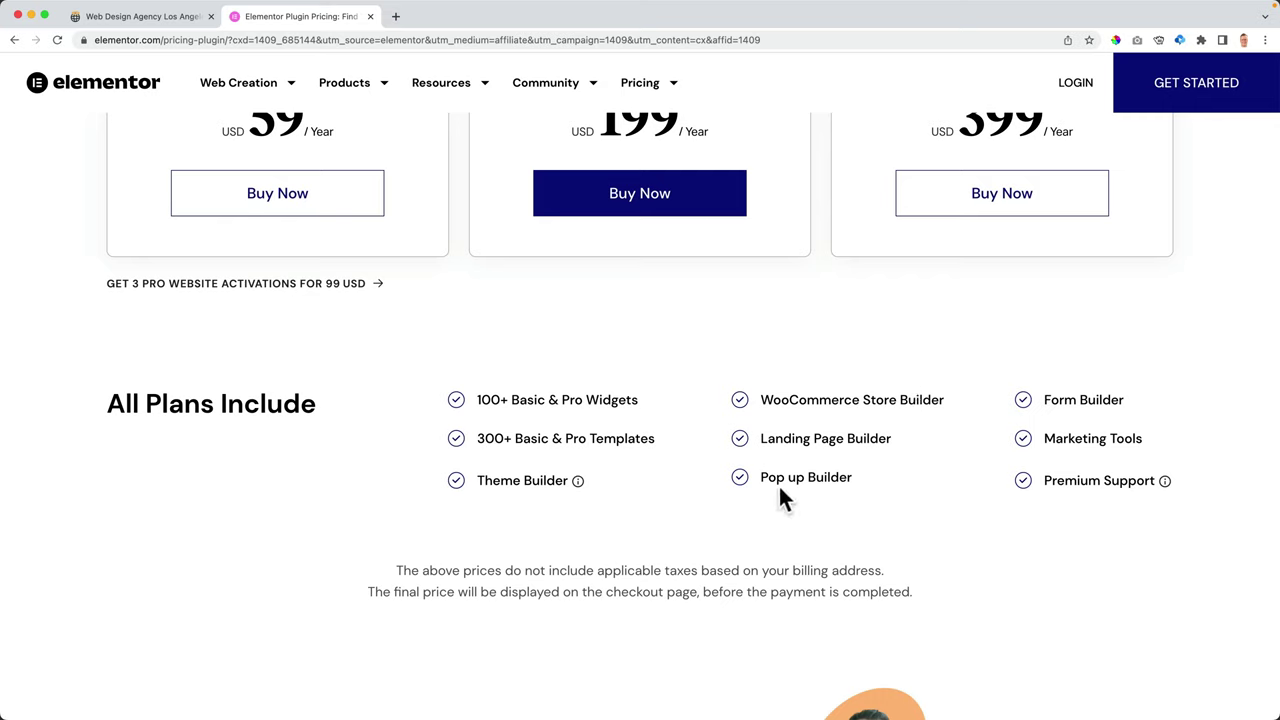
drag(760, 479, 880, 480)
click(880, 480)
scroll(620, 484, up, 5)
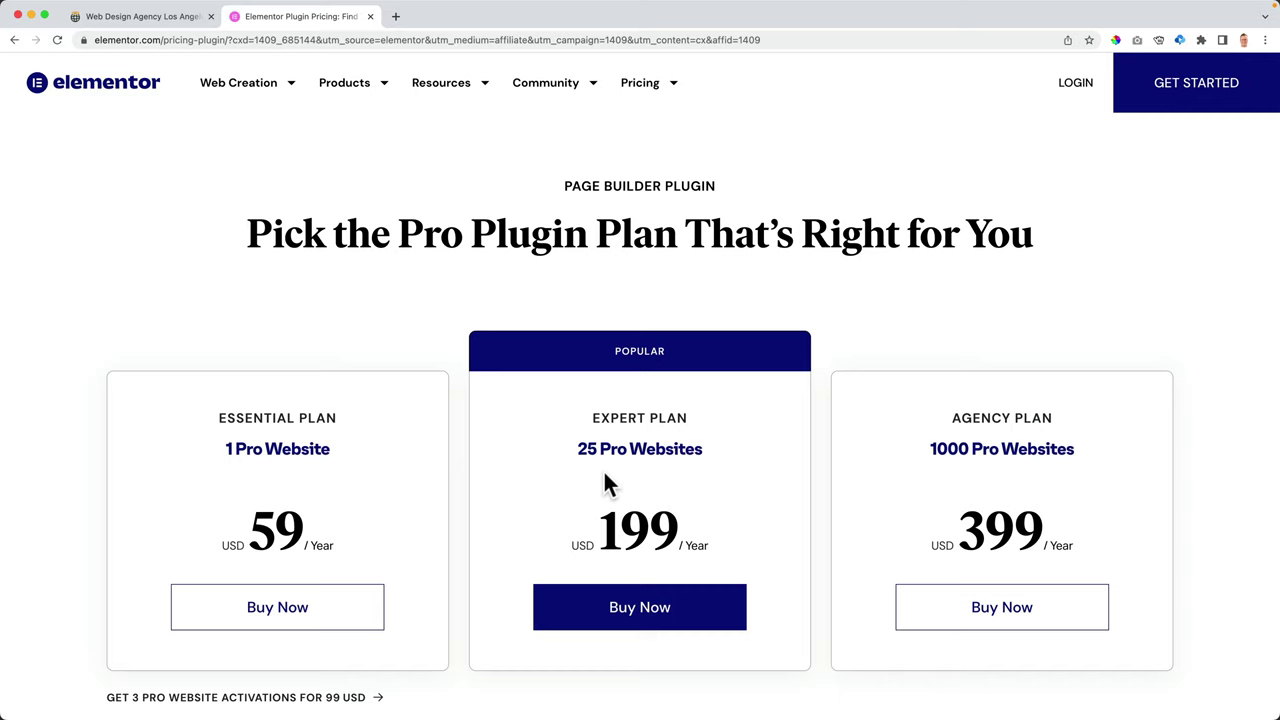
- Start checkout, download the Elementor Pro zip from My Elementor Subscriptions, and return to WordPress
click(289, 608)
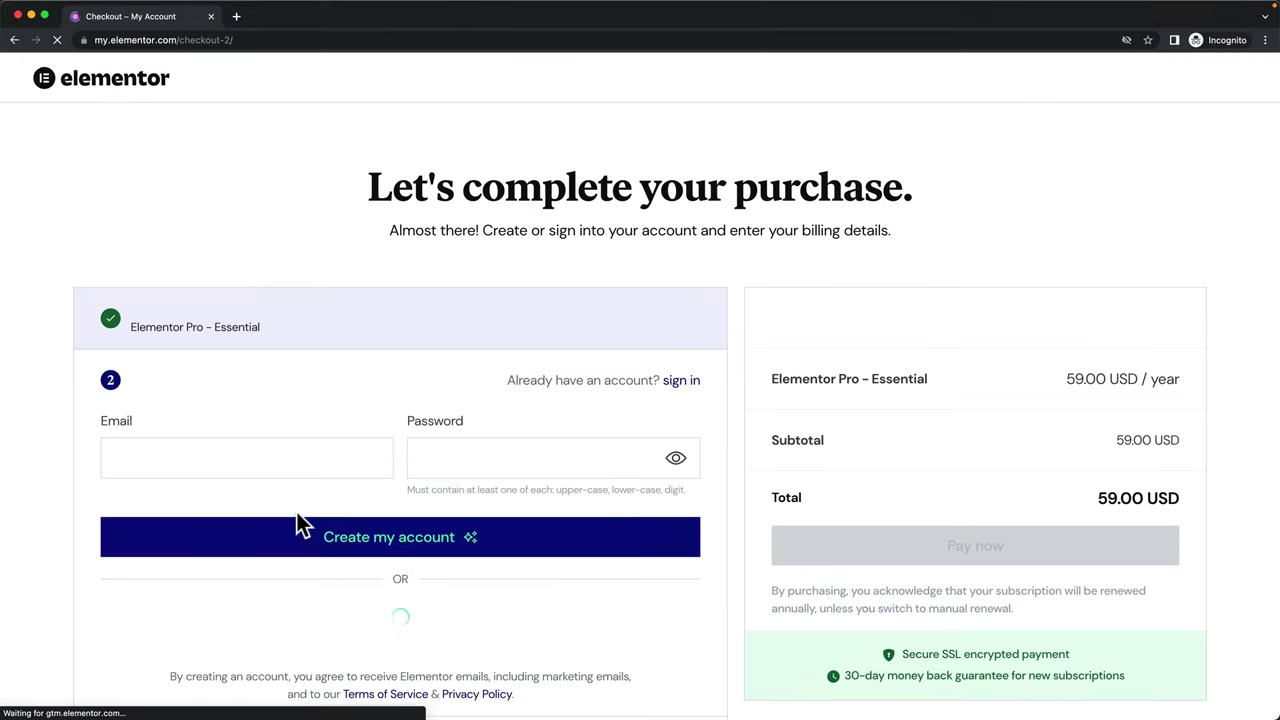
scroll(423, 371, down, 5)
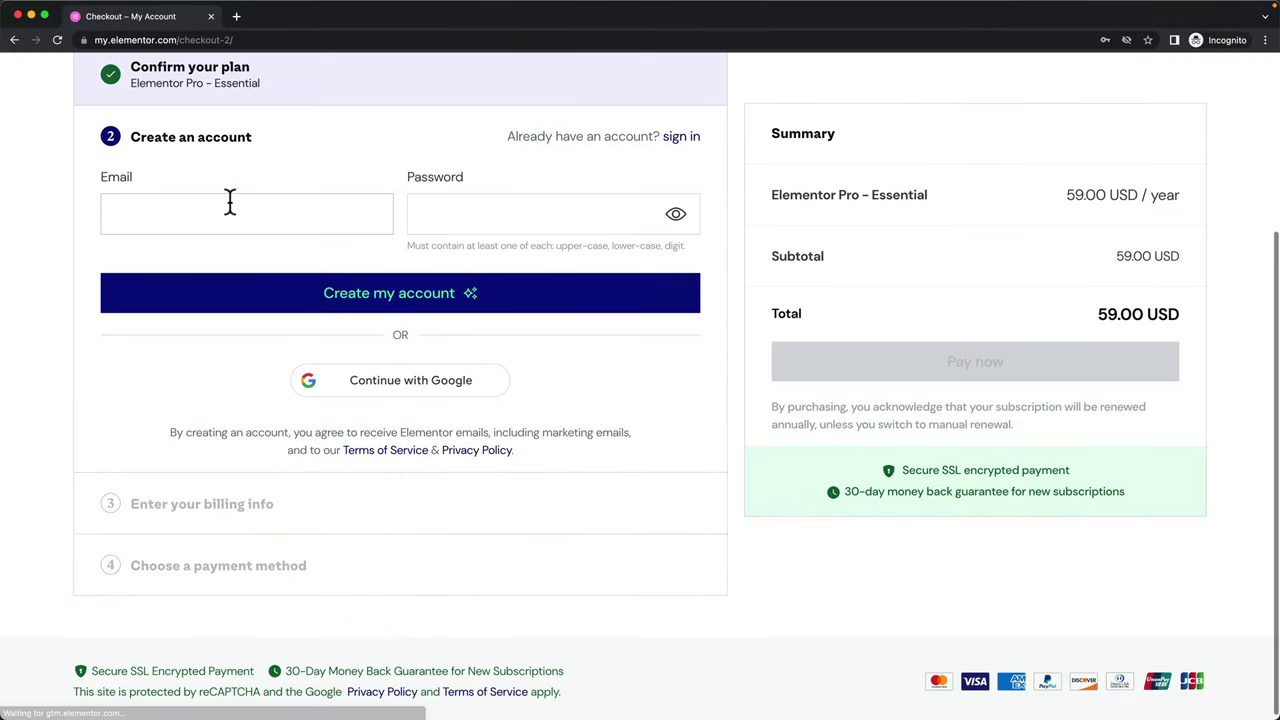
scroll(481, 210, down, 1)
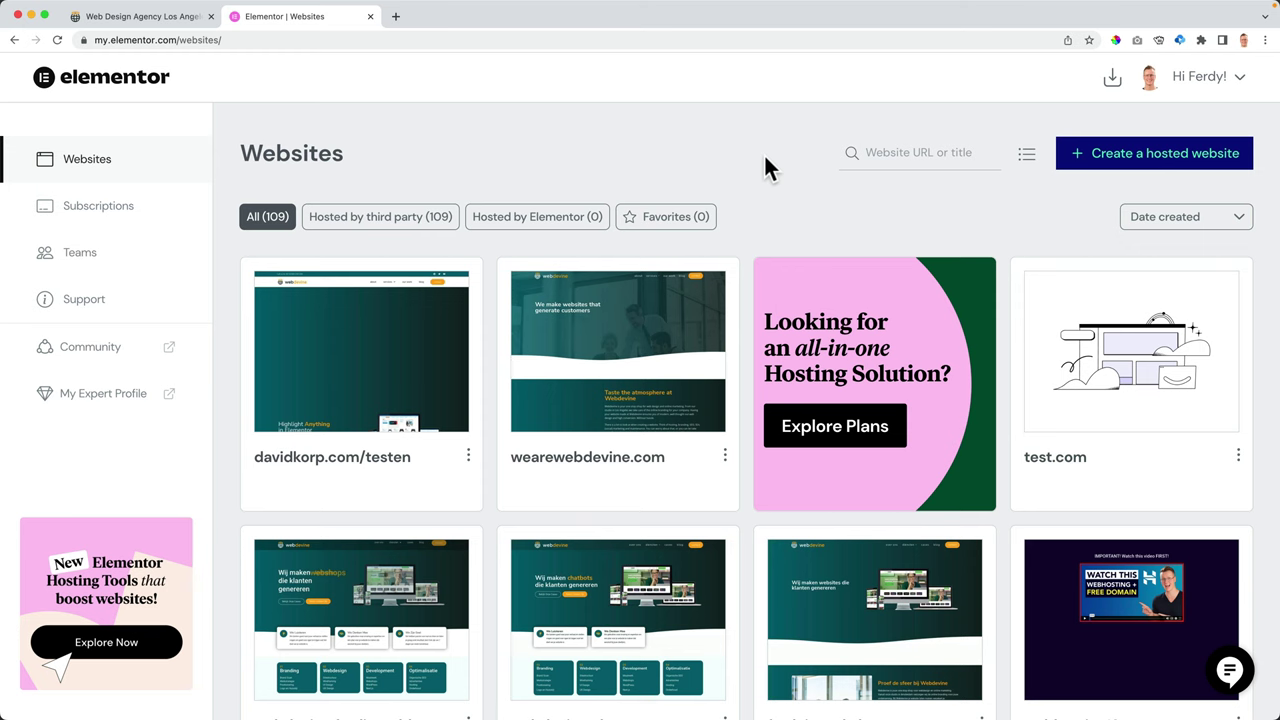
click(115, 210)
click(884, 266)
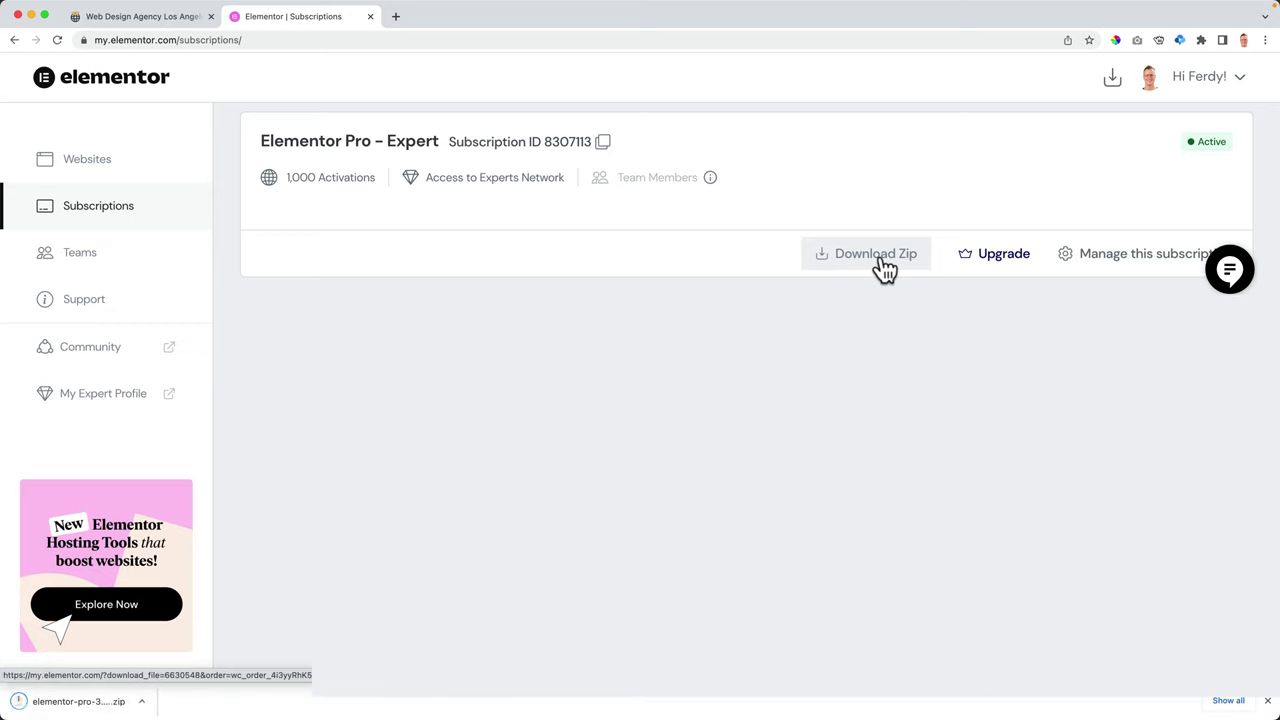
click(140, 16)
mouse_move(190, 82)
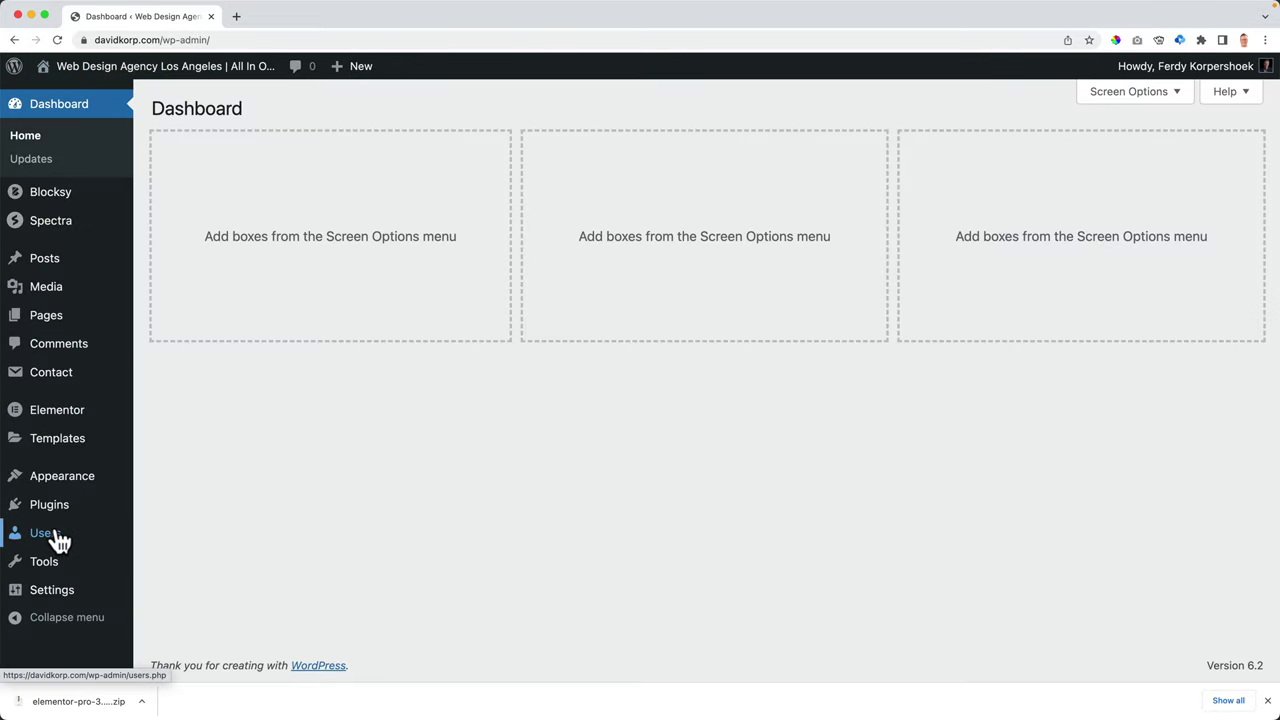
- Upload the elementor-pro zip under Plugins > Add New, then install and activate Elementor Pro 3.12.2
mouse_move(62, 524)
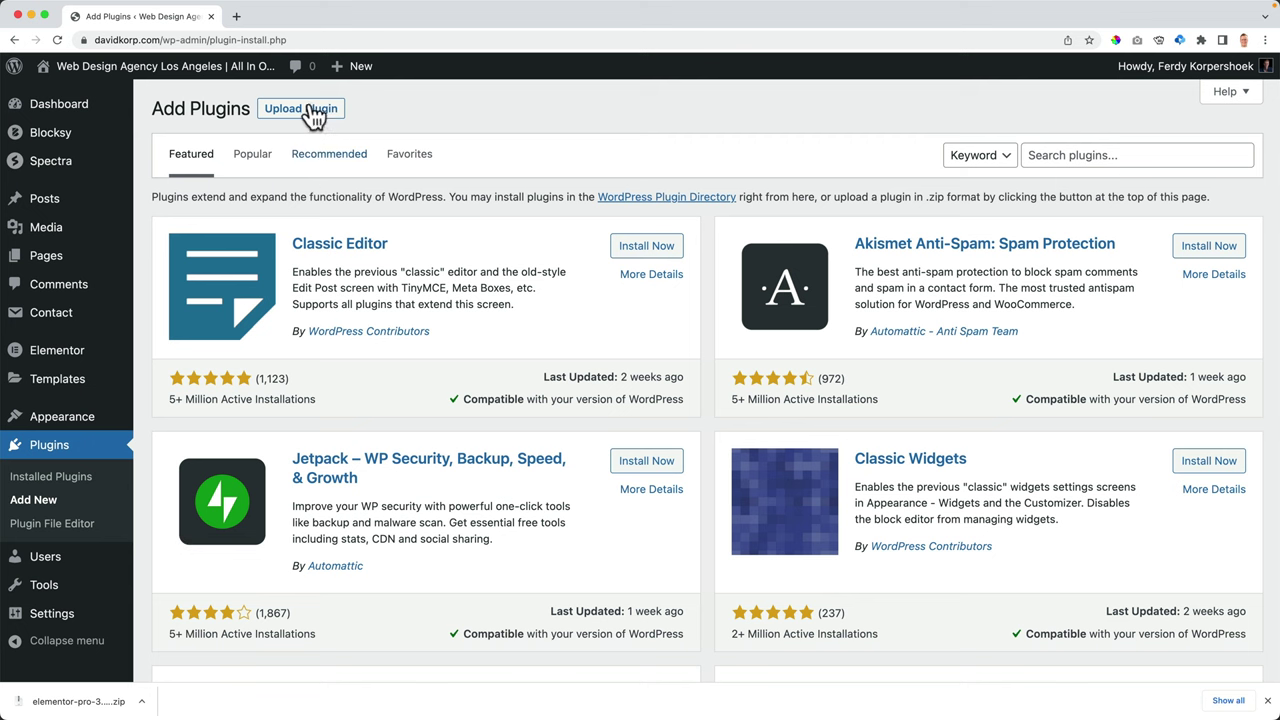
click(311, 112)
drag(60, 701, 574, 257)
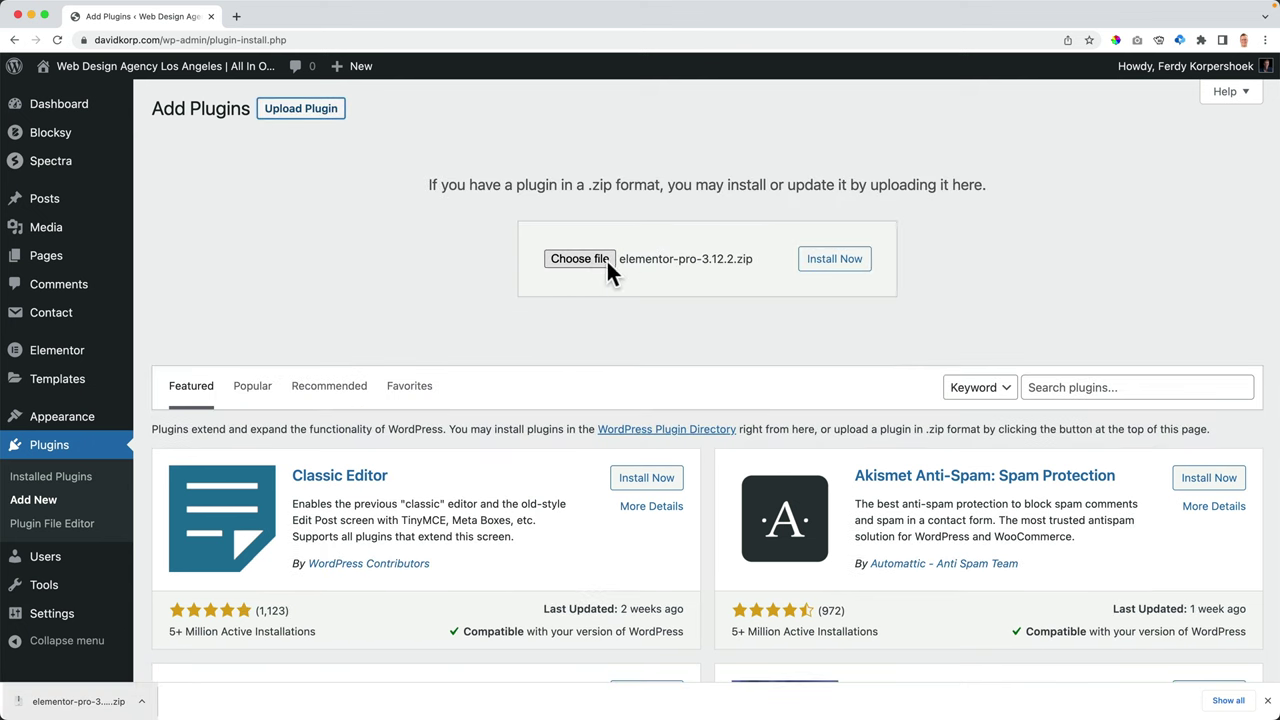
click(832, 264)
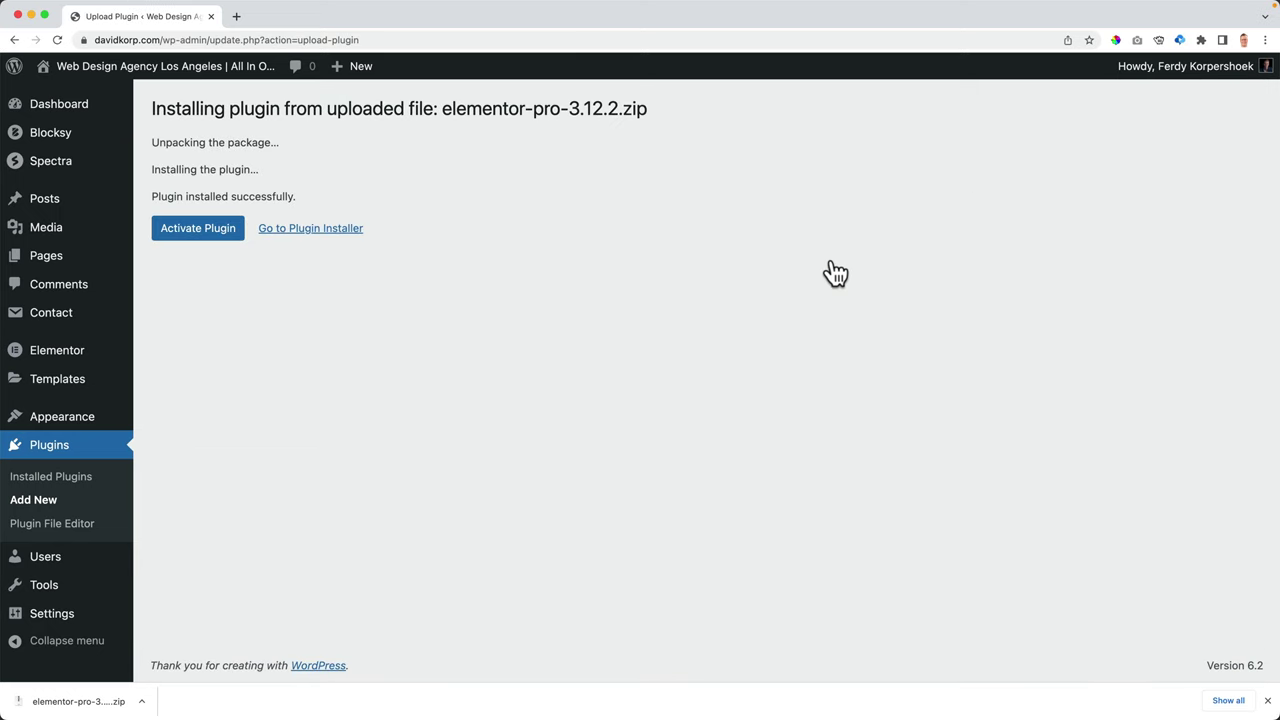
click(205, 234)
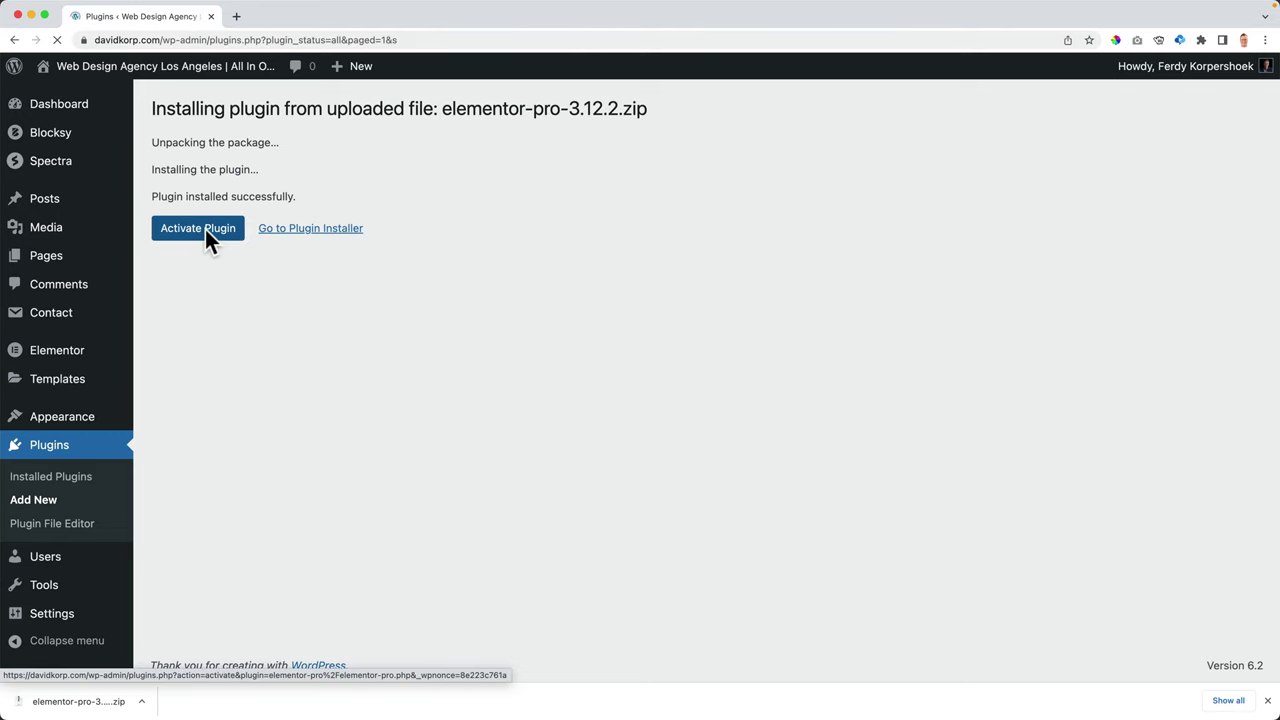
click(71, 351)
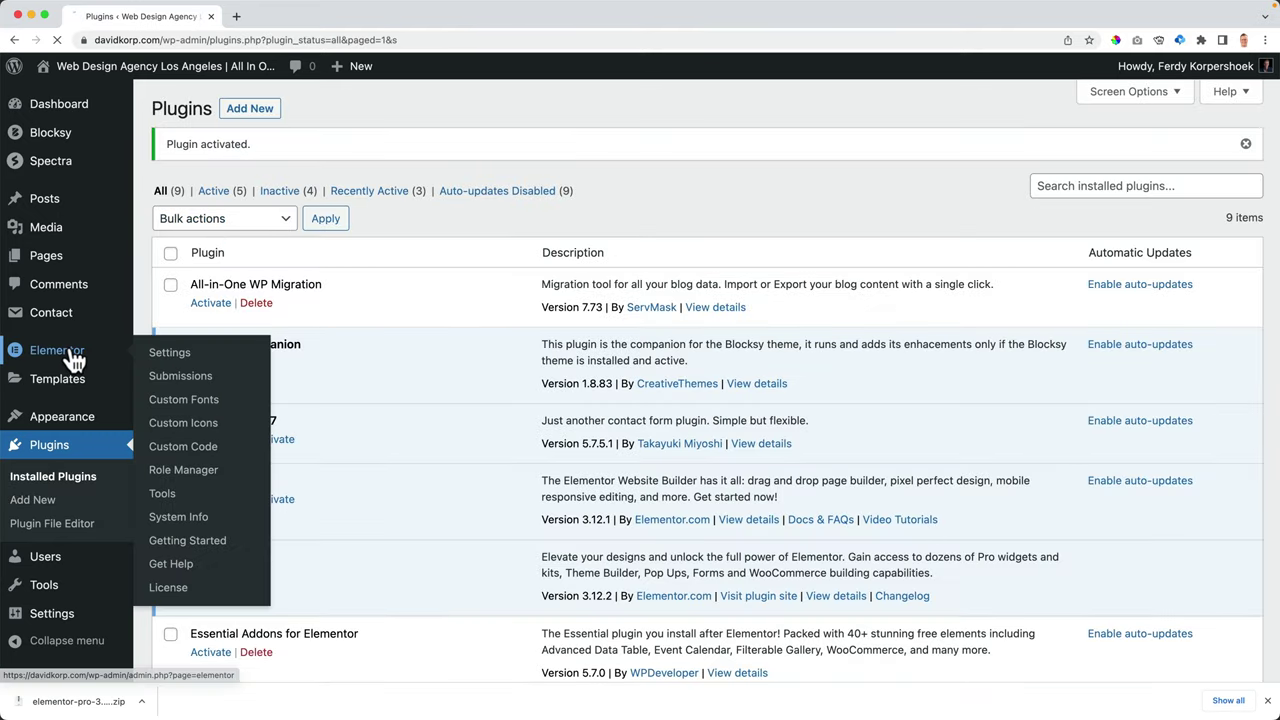
- Connect and activate the Expert license from Elementor > License so its status reads Active
click(32, 620)
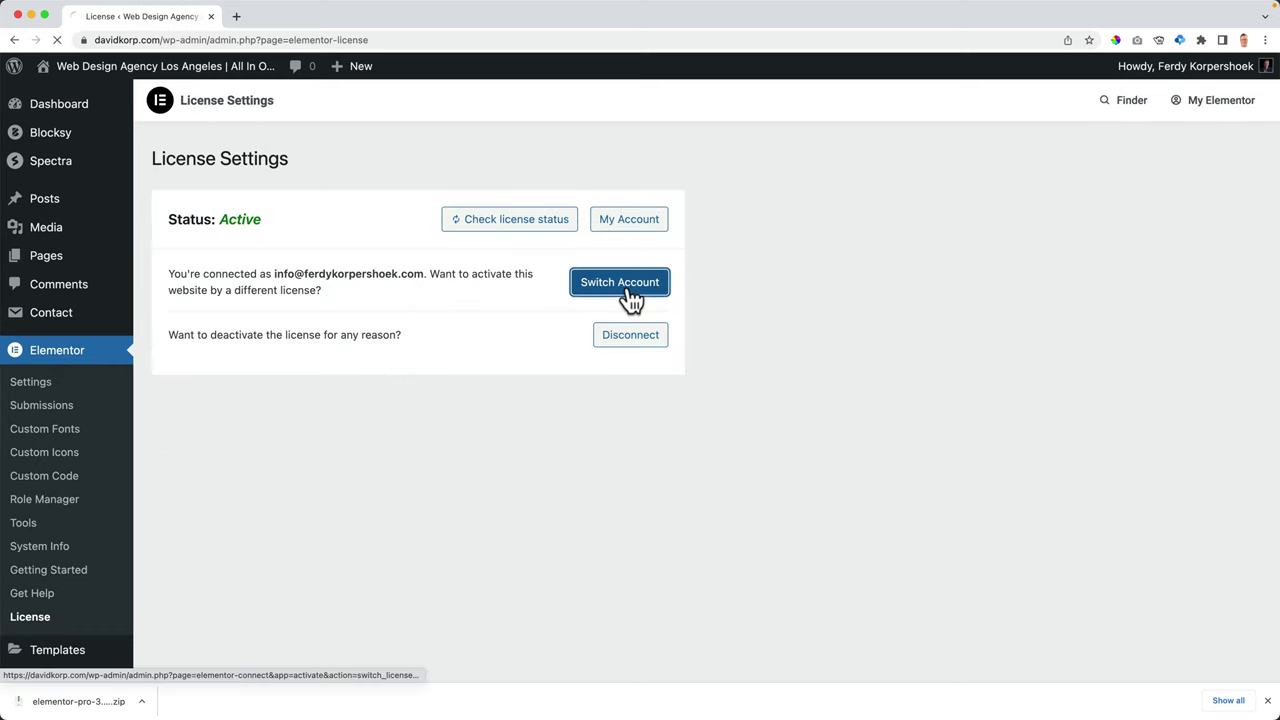
click(624, 290)
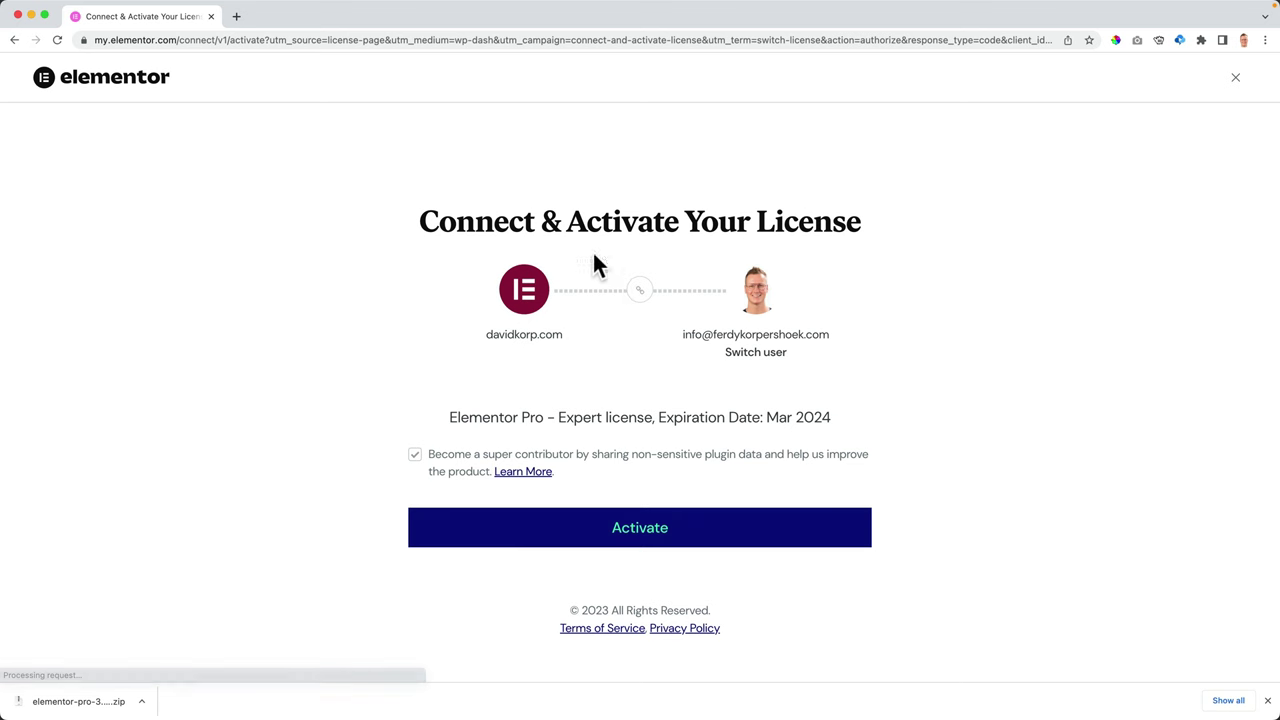
click(639, 537)
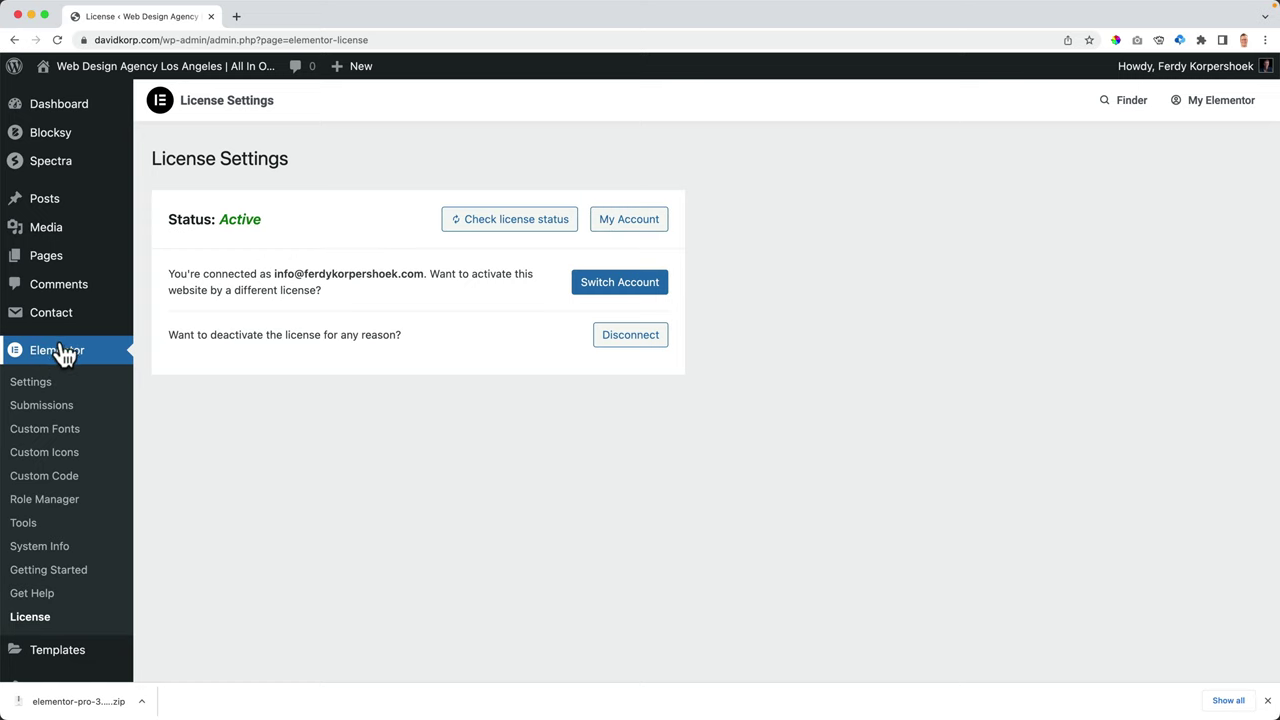
scroll(57, 365, down, 2)
- Go to the Elementor Theme Builder and dismiss the downloads bar
mouse_move(55, 592)
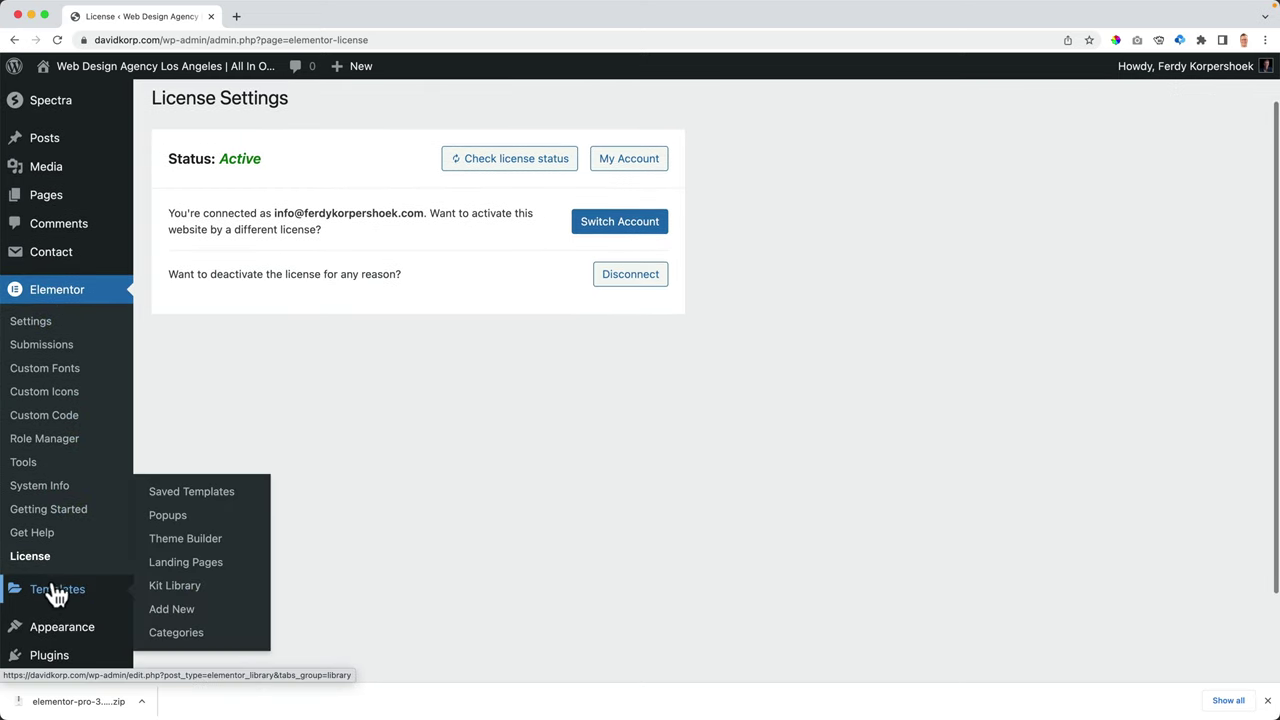
click(187, 542)
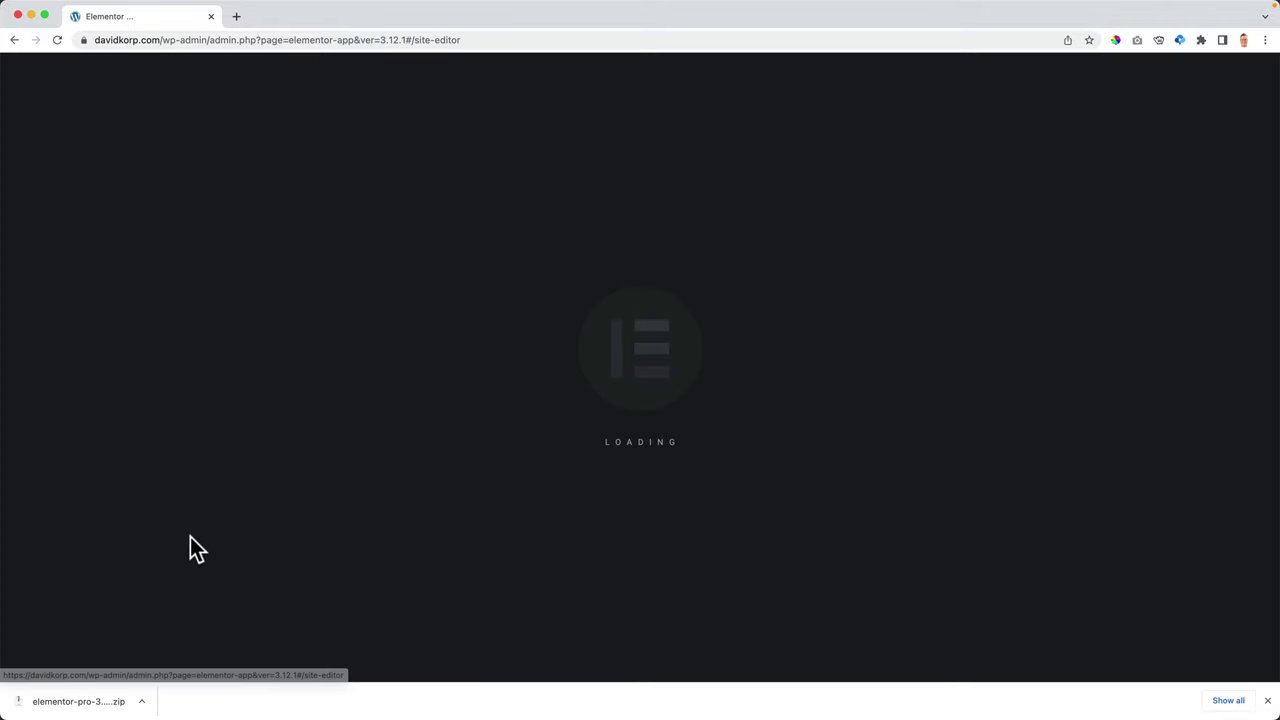
click(1267, 701)
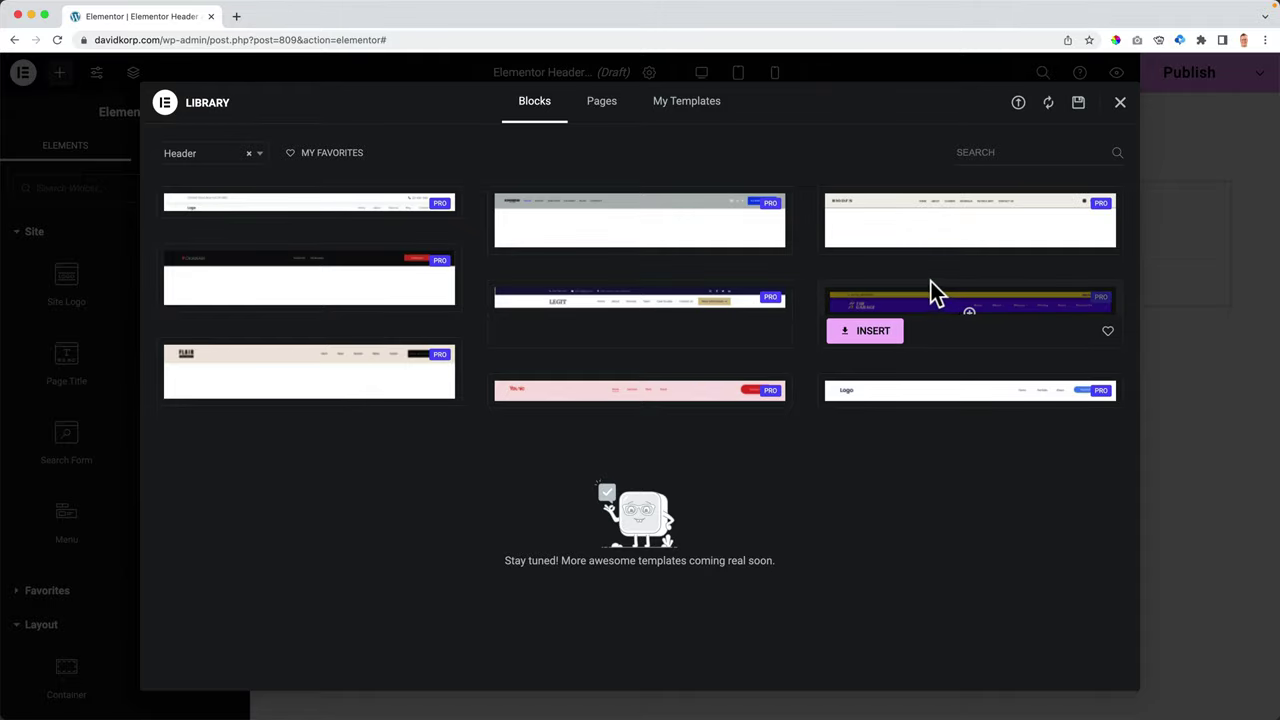
- Close the block library and retitle the header template to 'Homepage Header'
click(1120, 103)
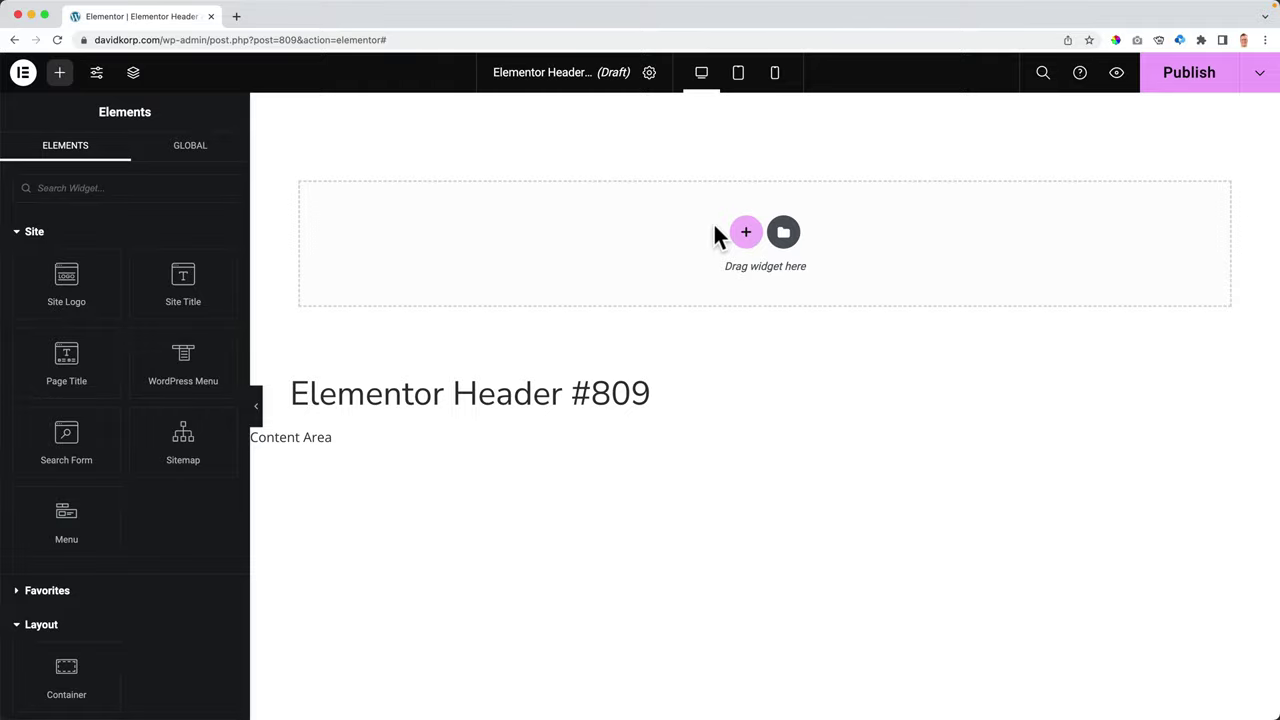
click(650, 75)
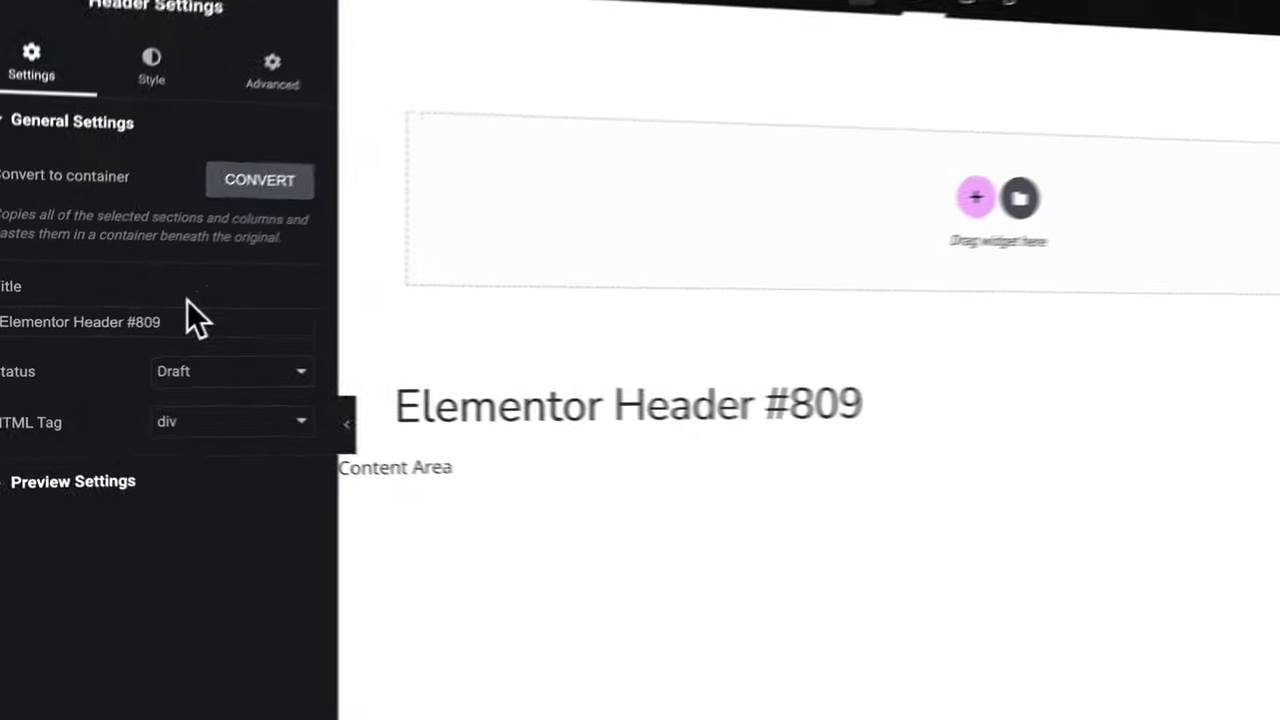
drag(159, 327, 2, 322)
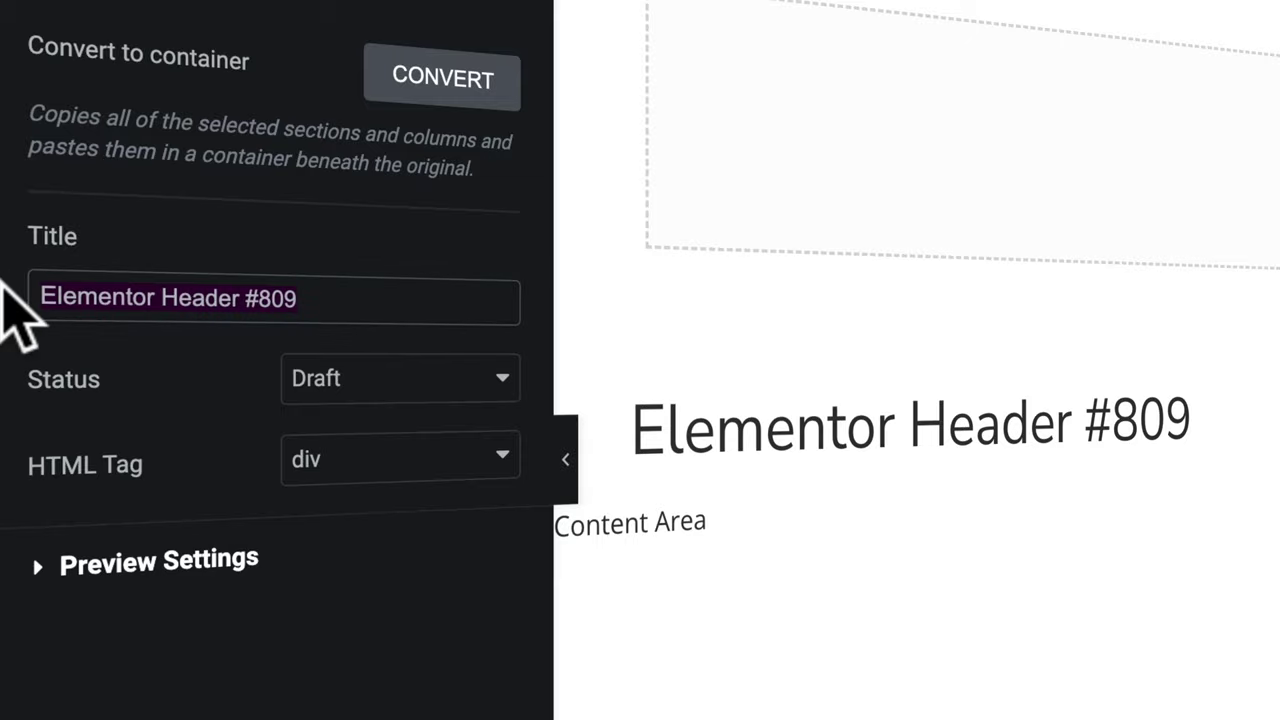
text(Homepage Head)
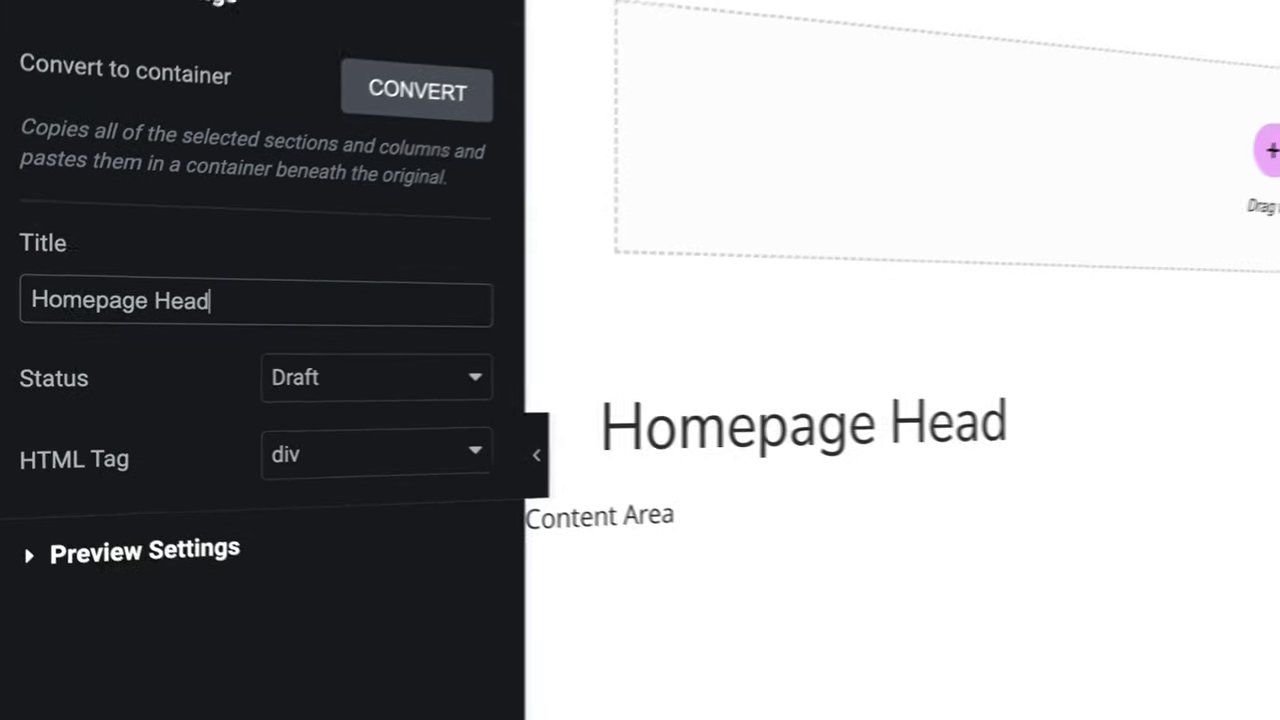
text(er)
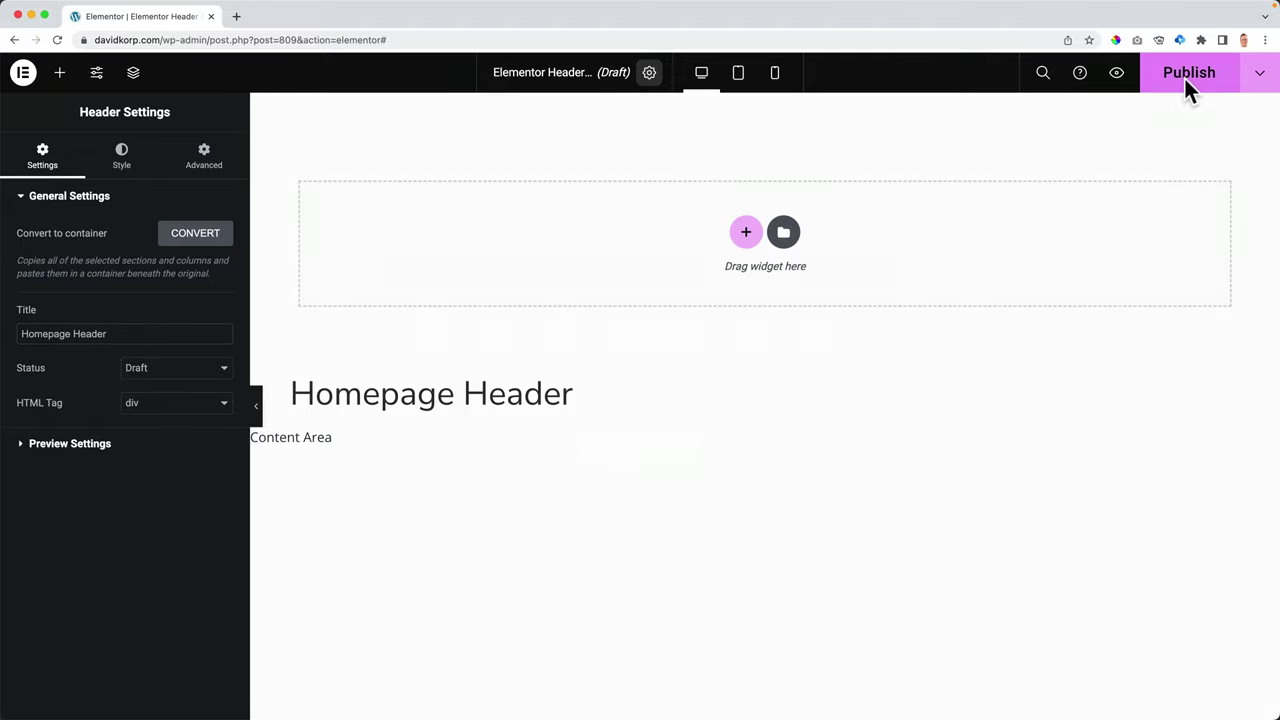
- Publish the template with an Include > Singular > Front Page display condition
click(1184, 76)
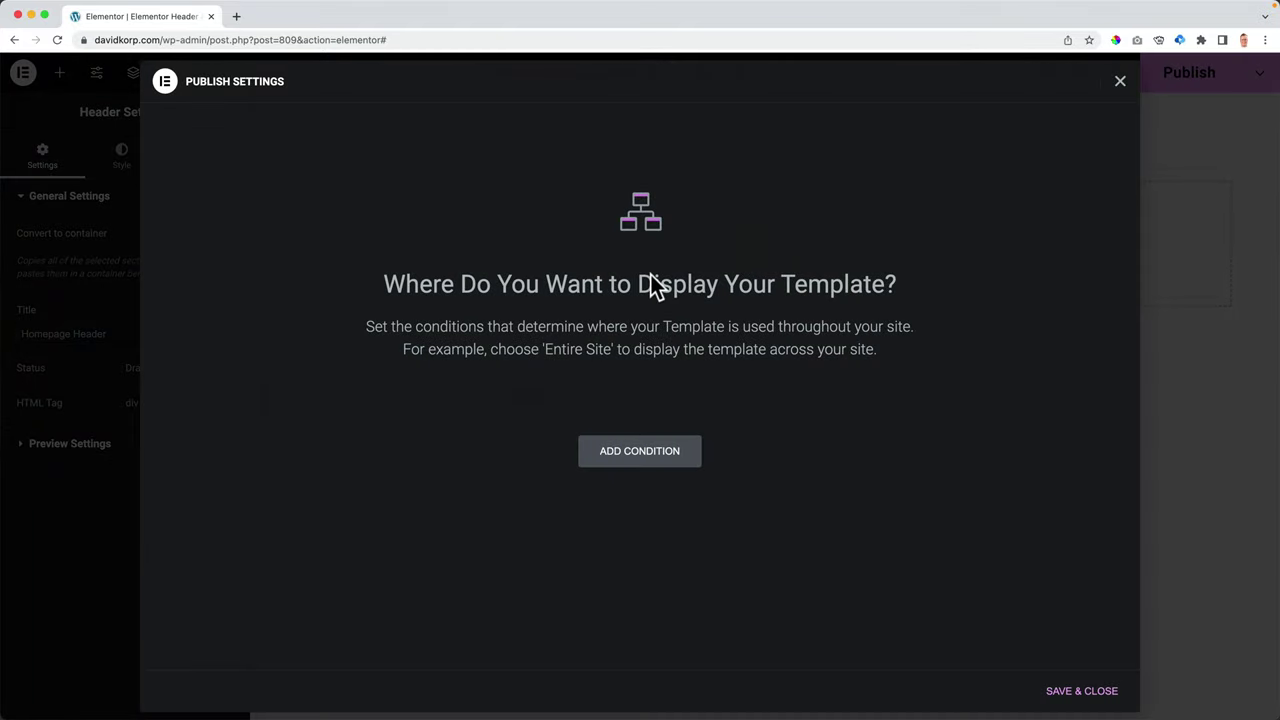
click(639, 454)
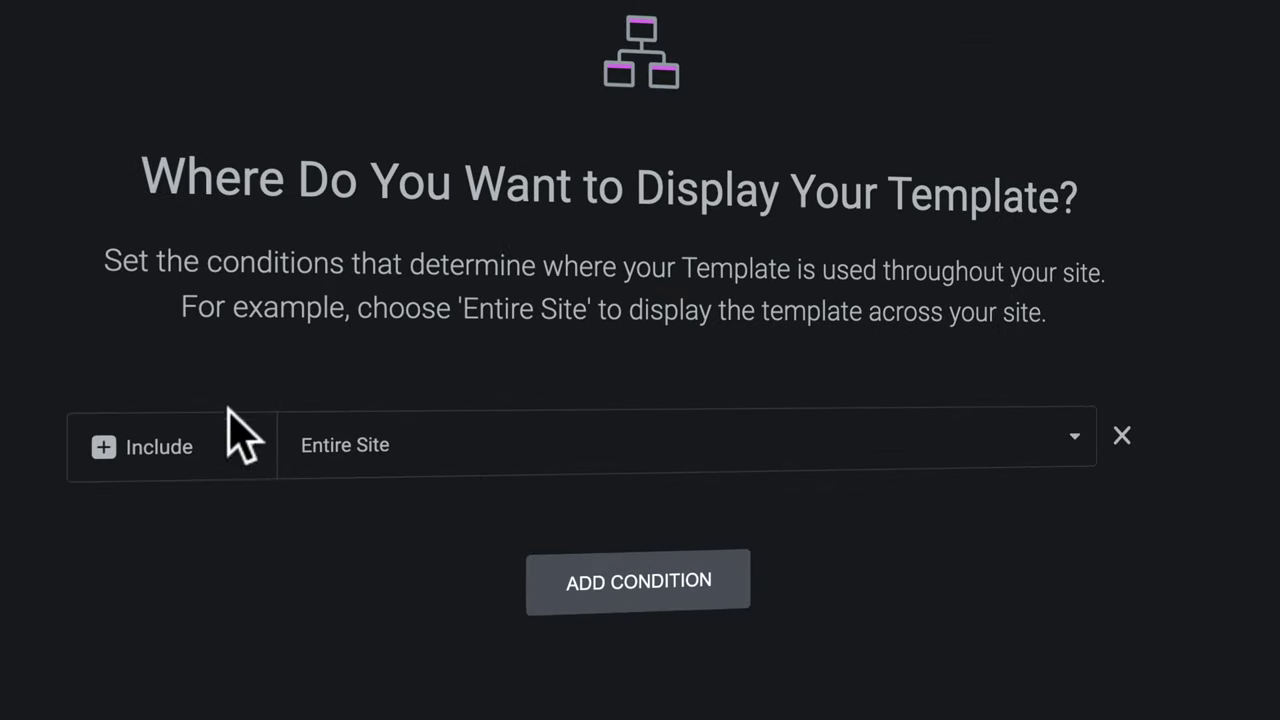
click(421, 447)
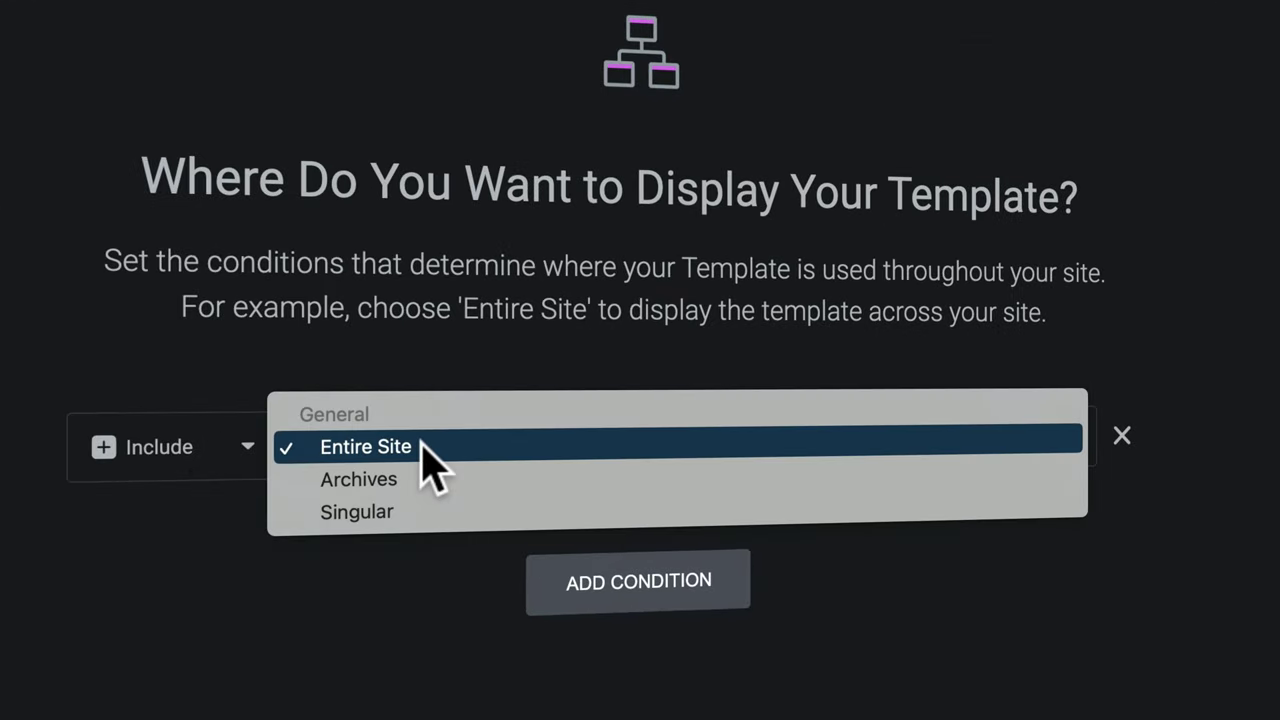
click(376, 511)
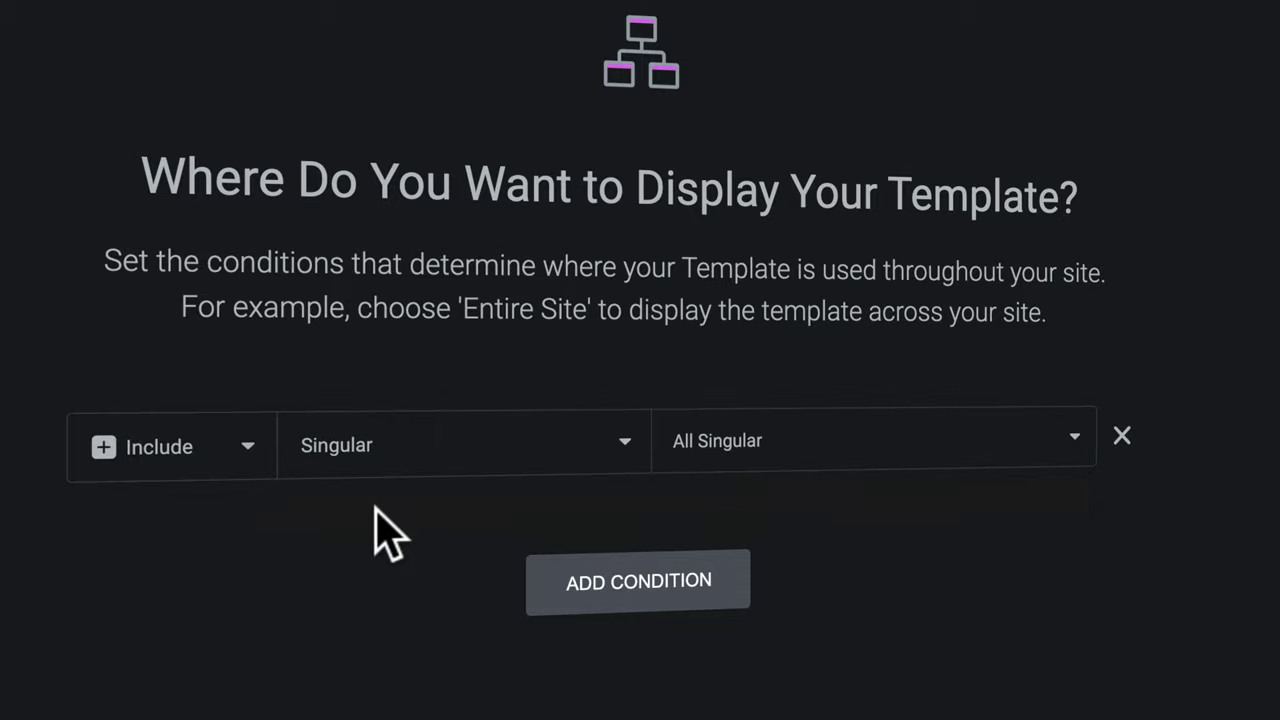
click(716, 466)
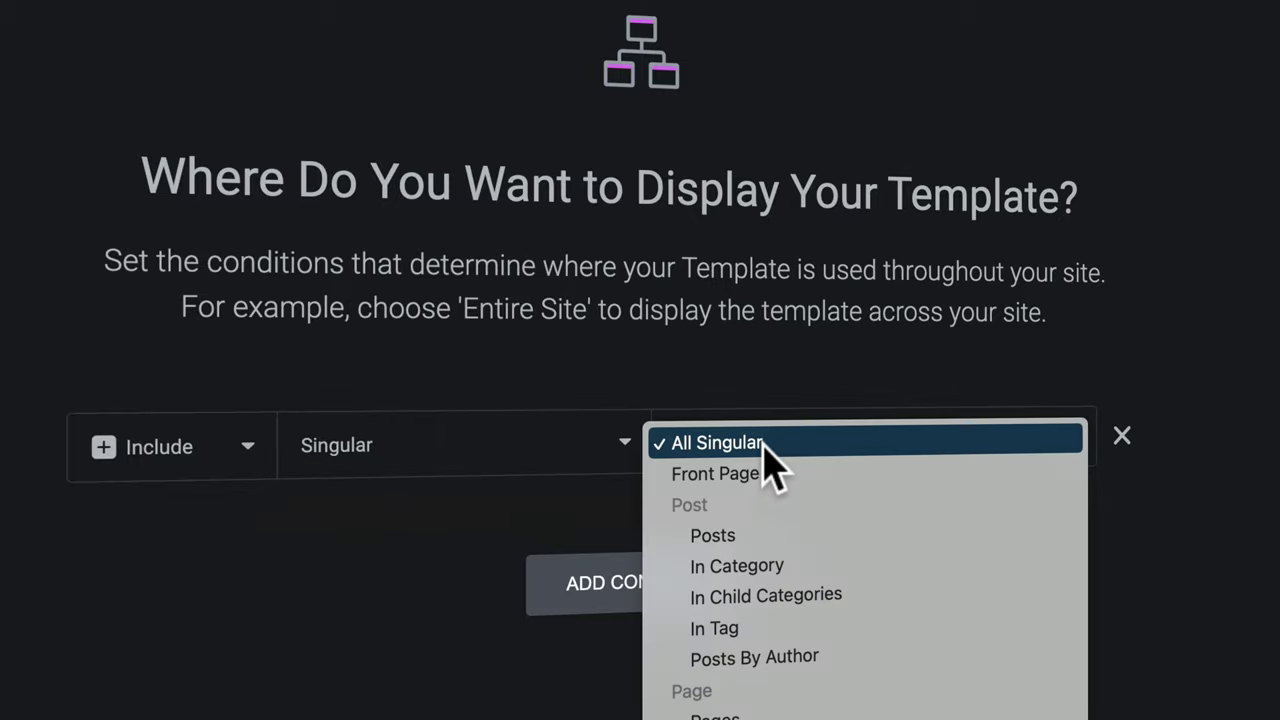
click(726, 491)
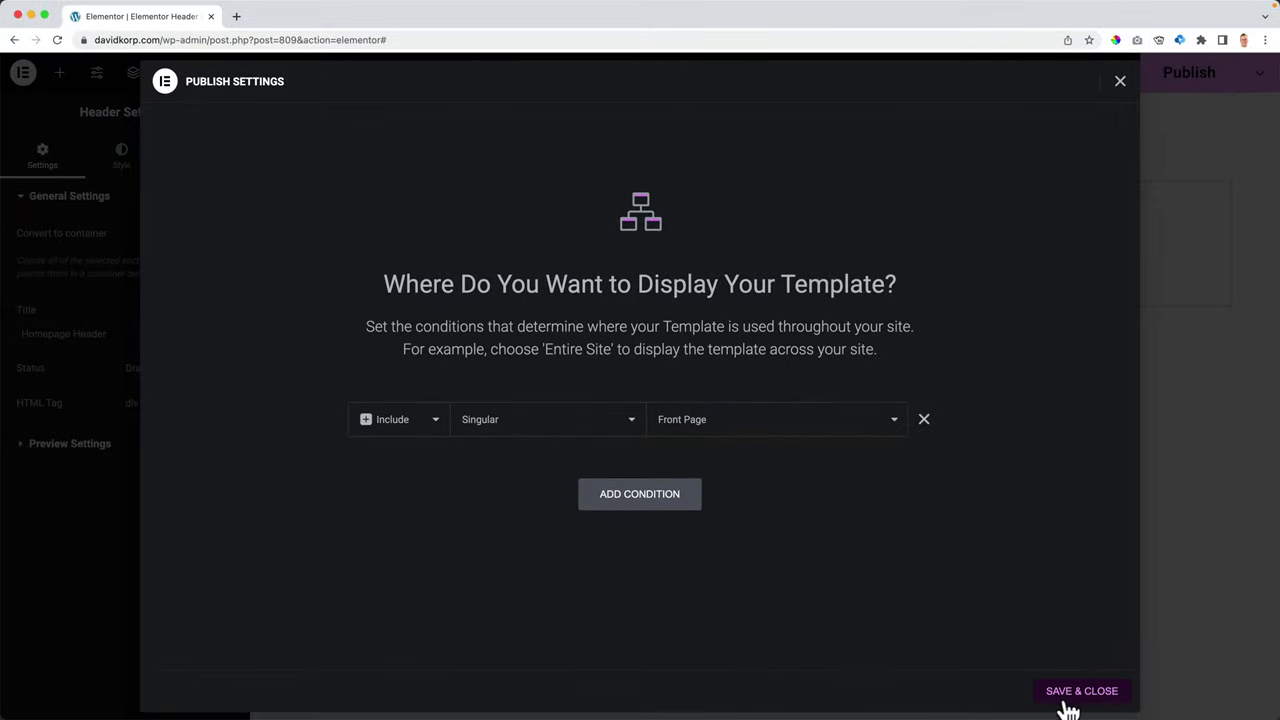
click(1080, 691)
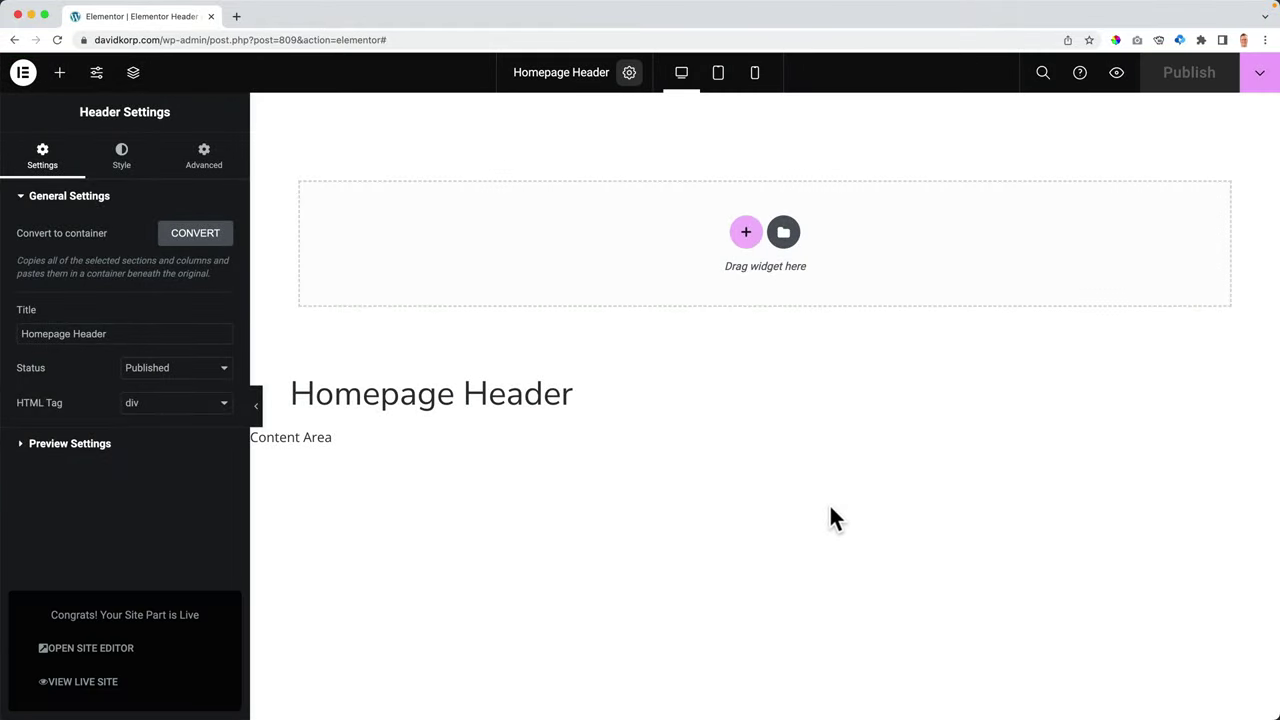
click(236, 17)
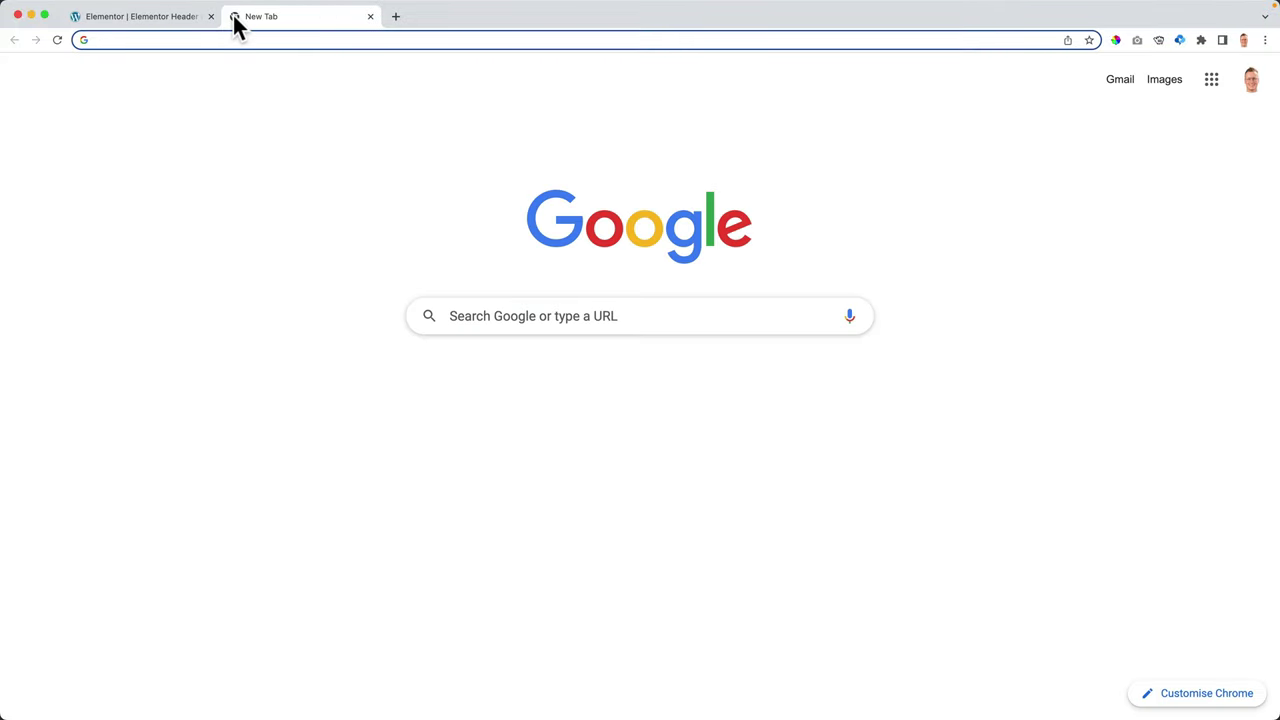
- Open davidkorp.com in a second tab, then add a single empty container to the header canvas
text(davi)
key(Return)
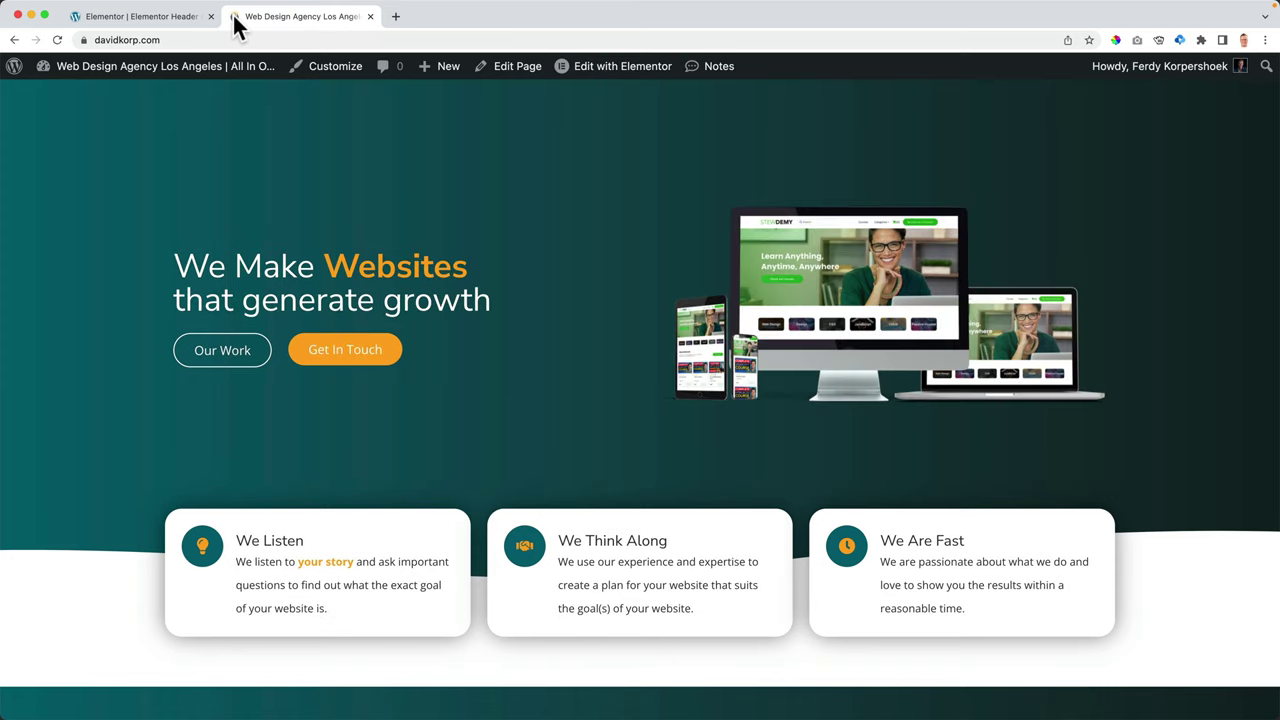
click(164, 31)
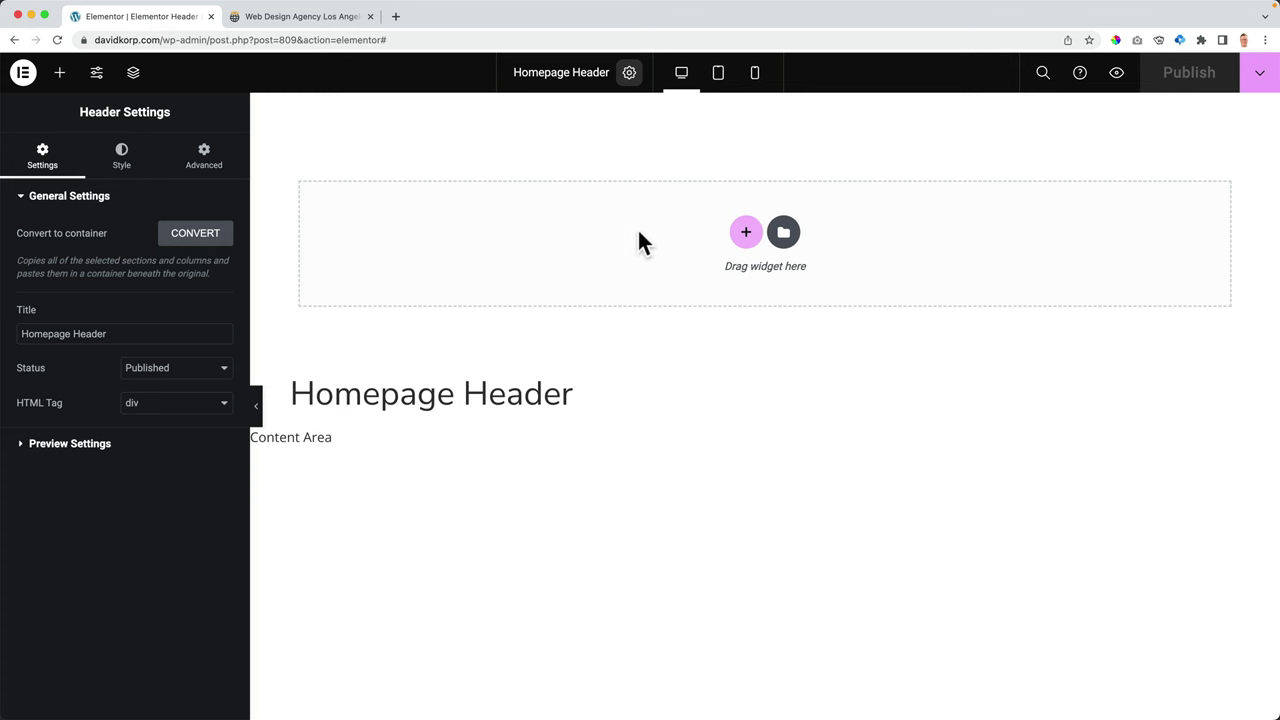
click(305, 18)
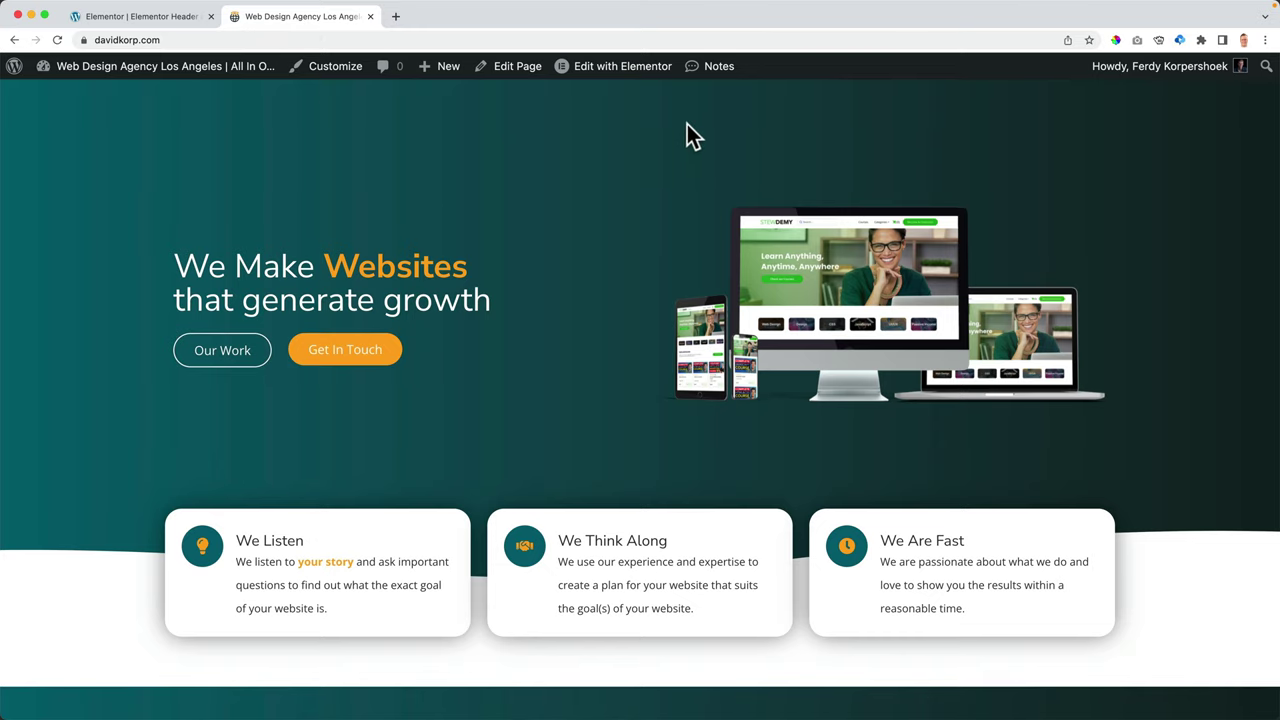
click(170, 20)
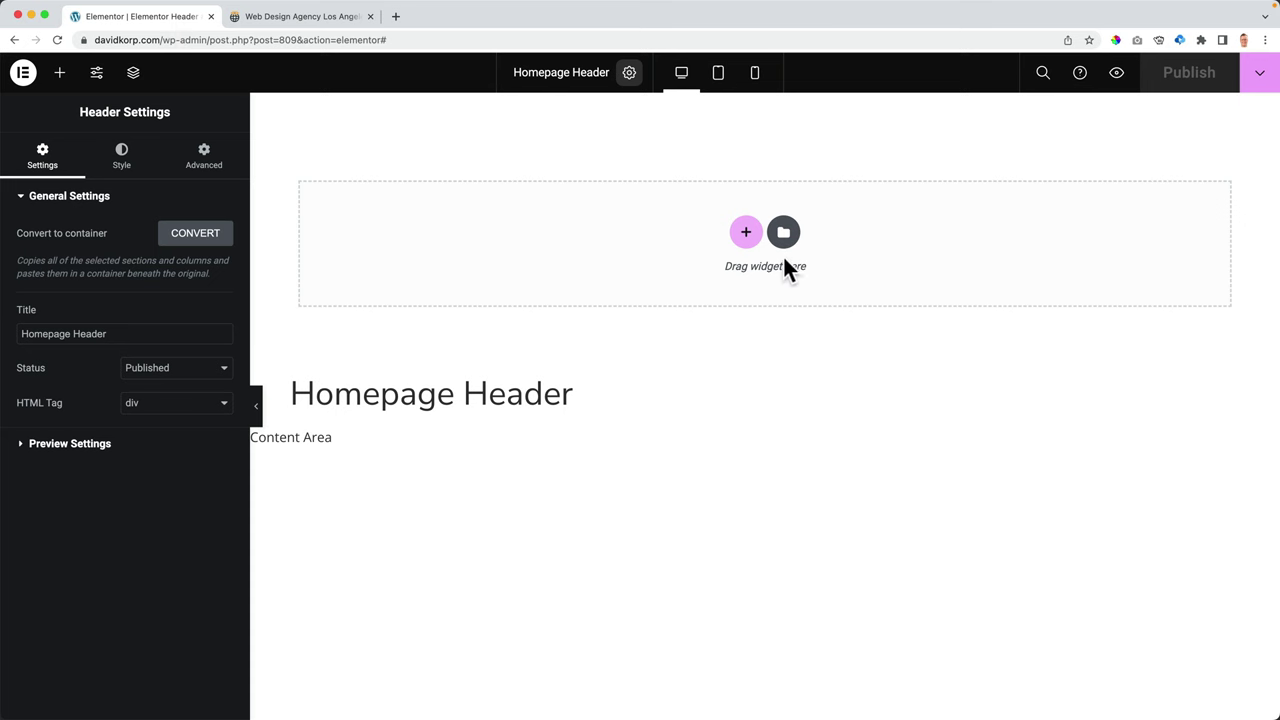
click(745, 236)
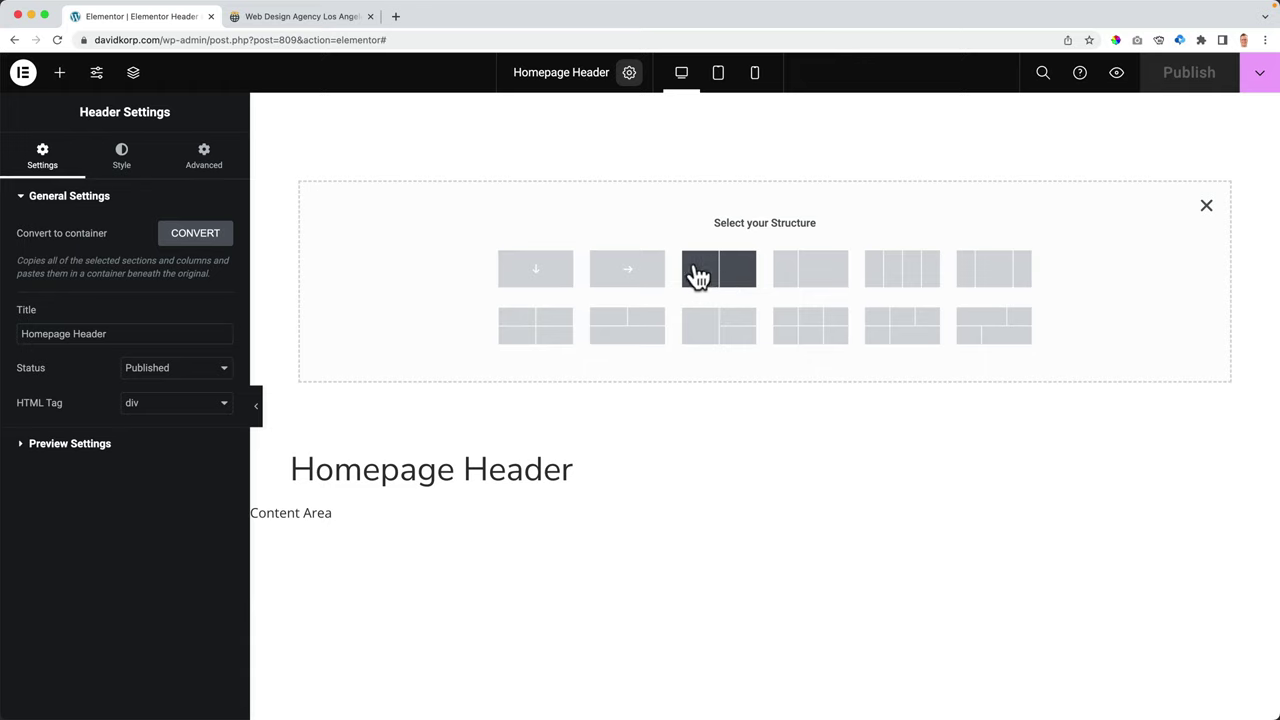
click(628, 276)
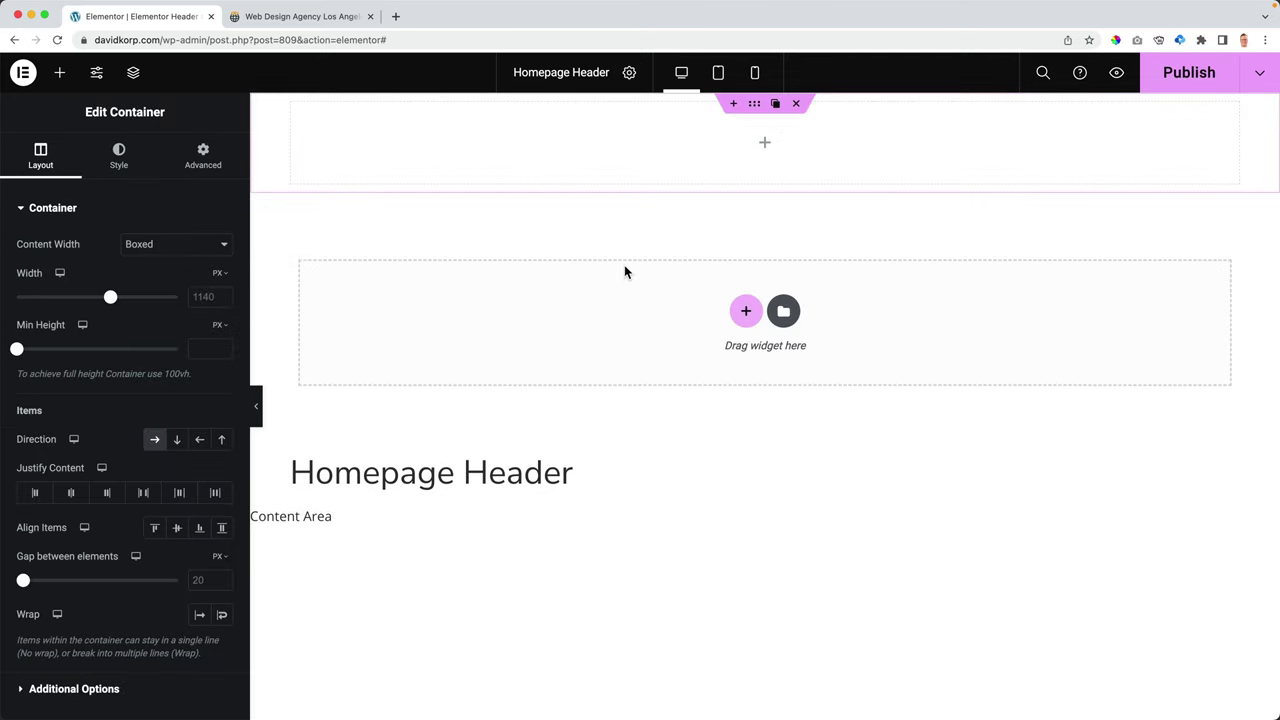
- Drag an Image widget into the container and set it to Logo.svg from the Media Library
click(60, 75)
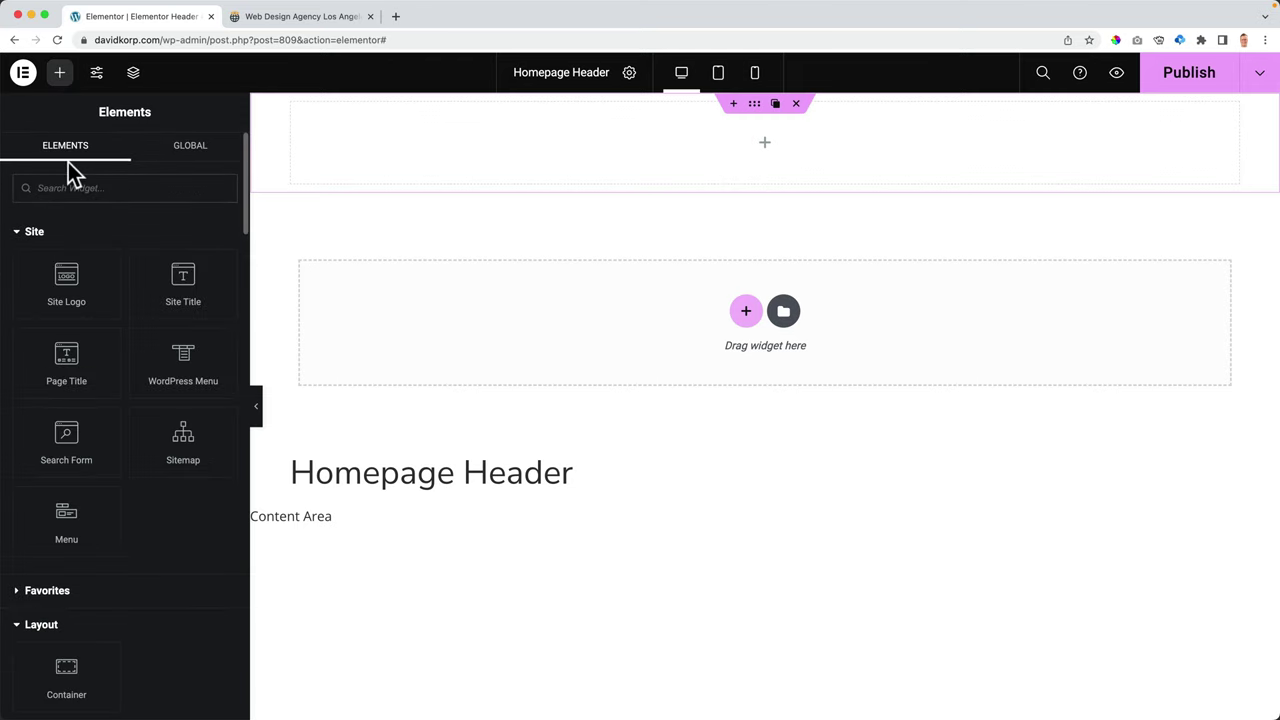
text(image)
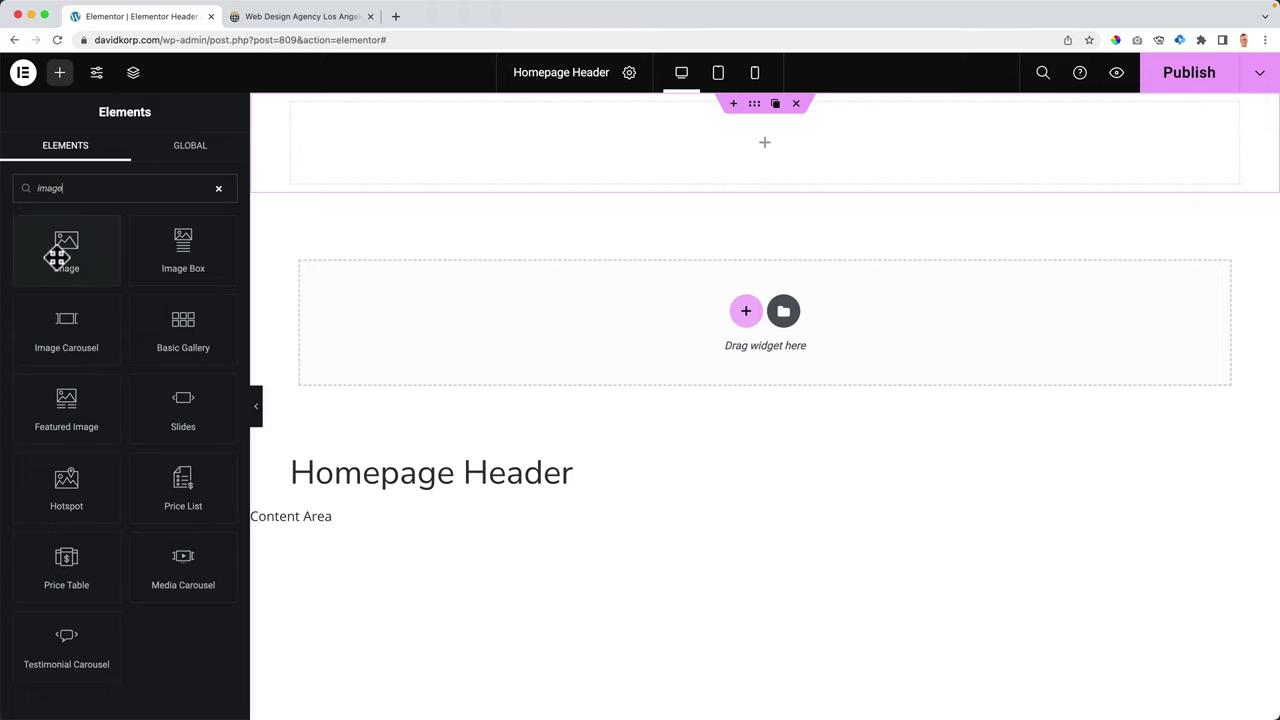
drag(60, 255, 360, 147)
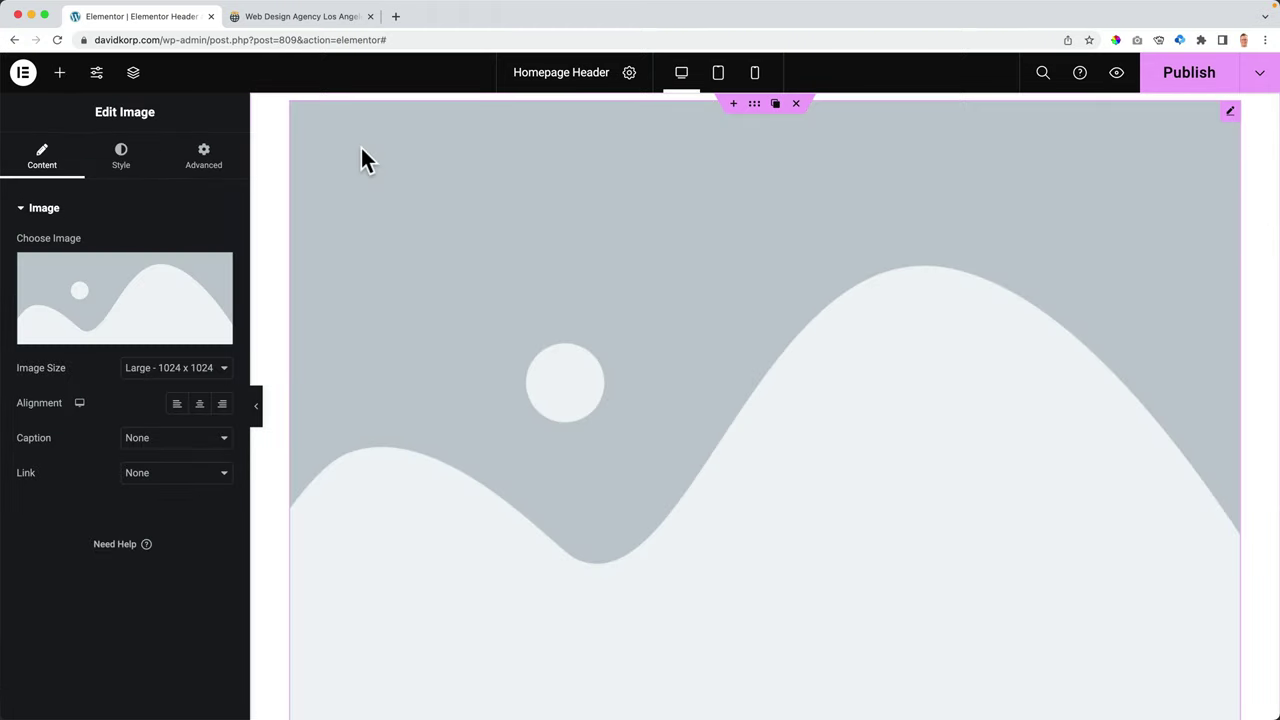
click(119, 286)
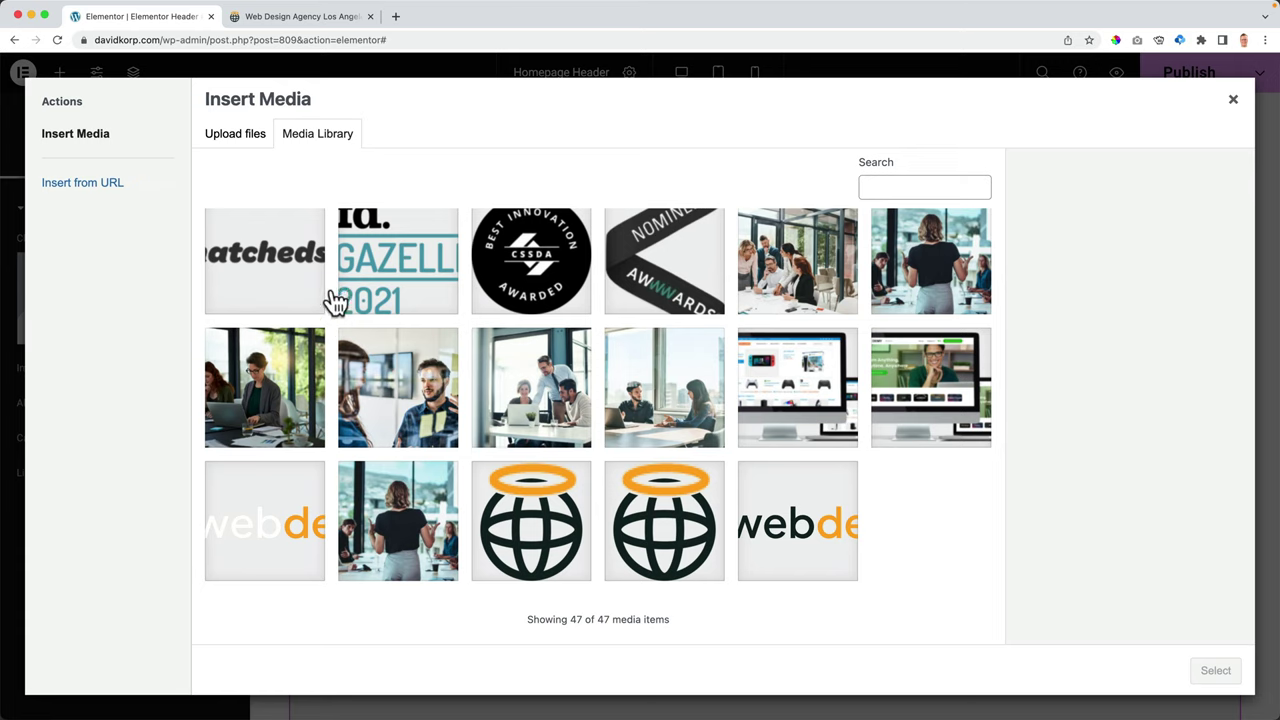
click(233, 142)
click(325, 145)
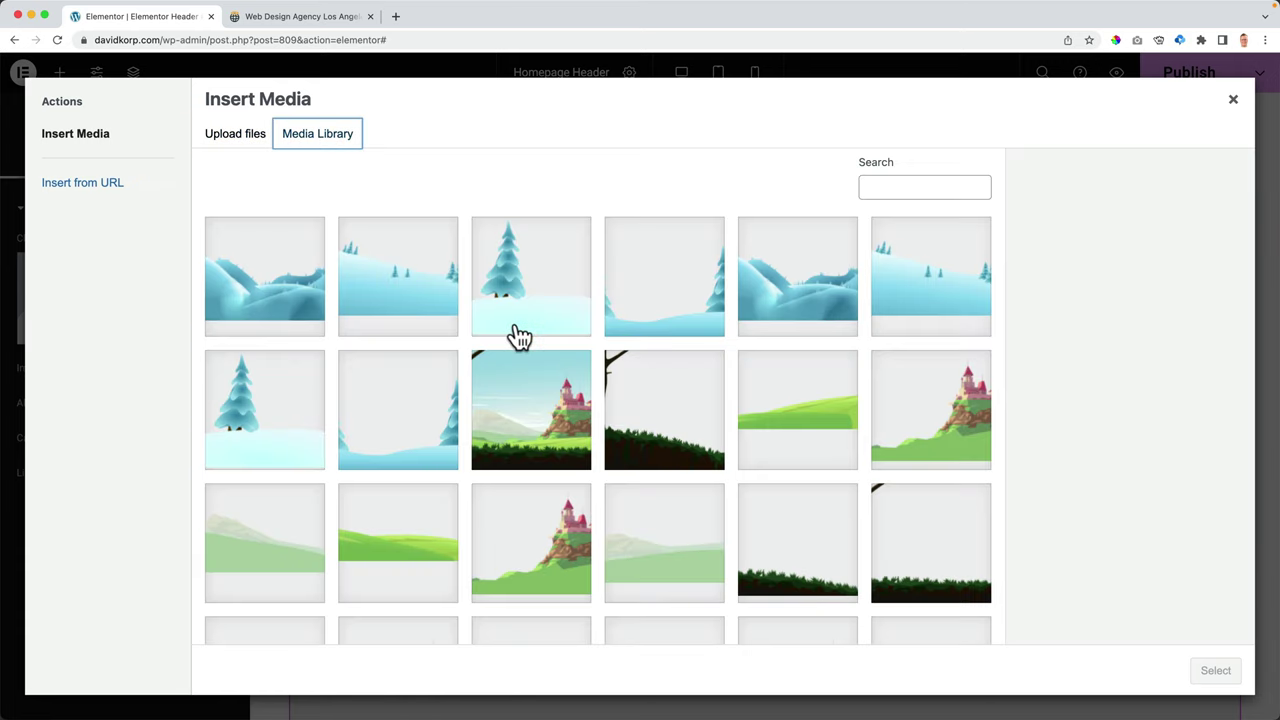
scroll(518, 338, down, 10)
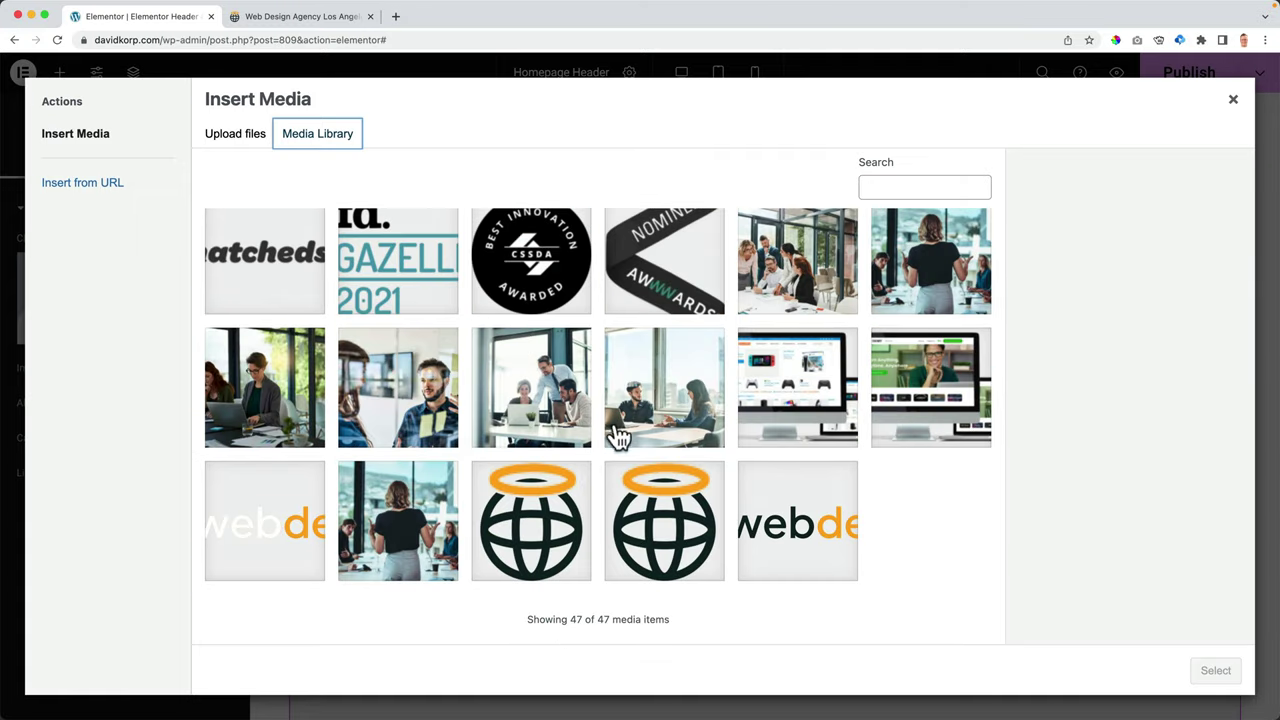
click(803, 535)
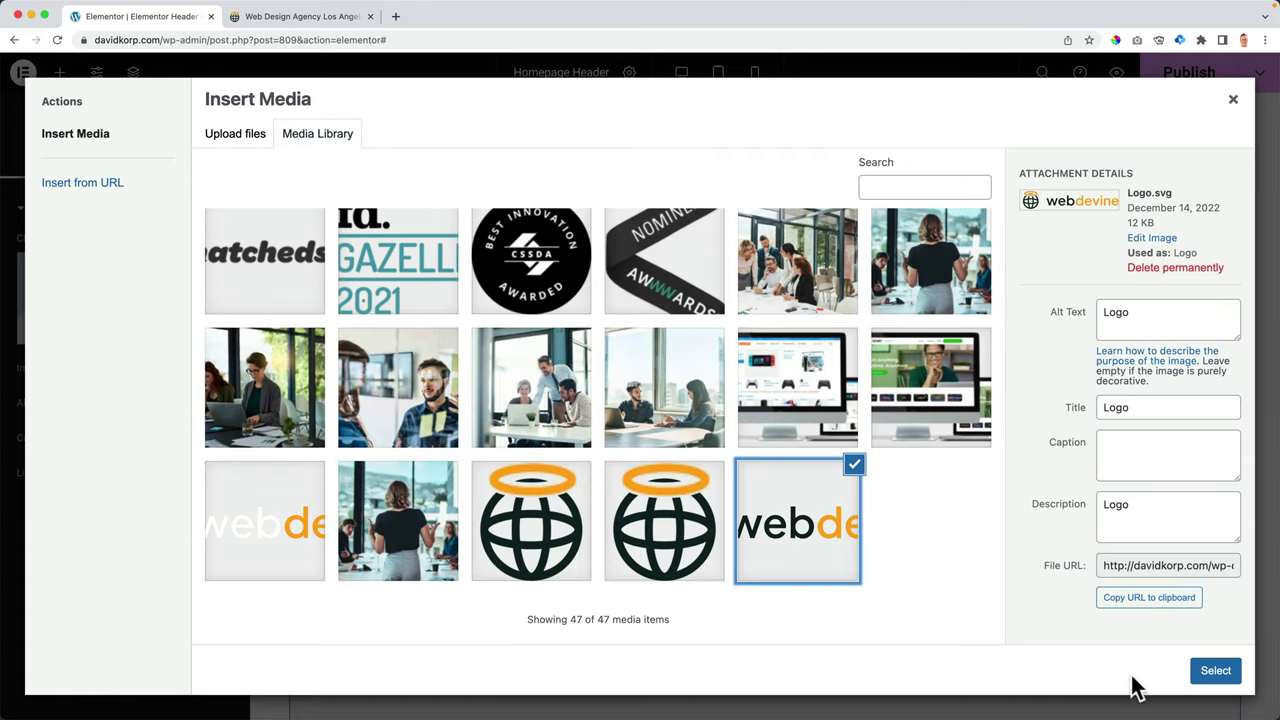
click(1208, 674)
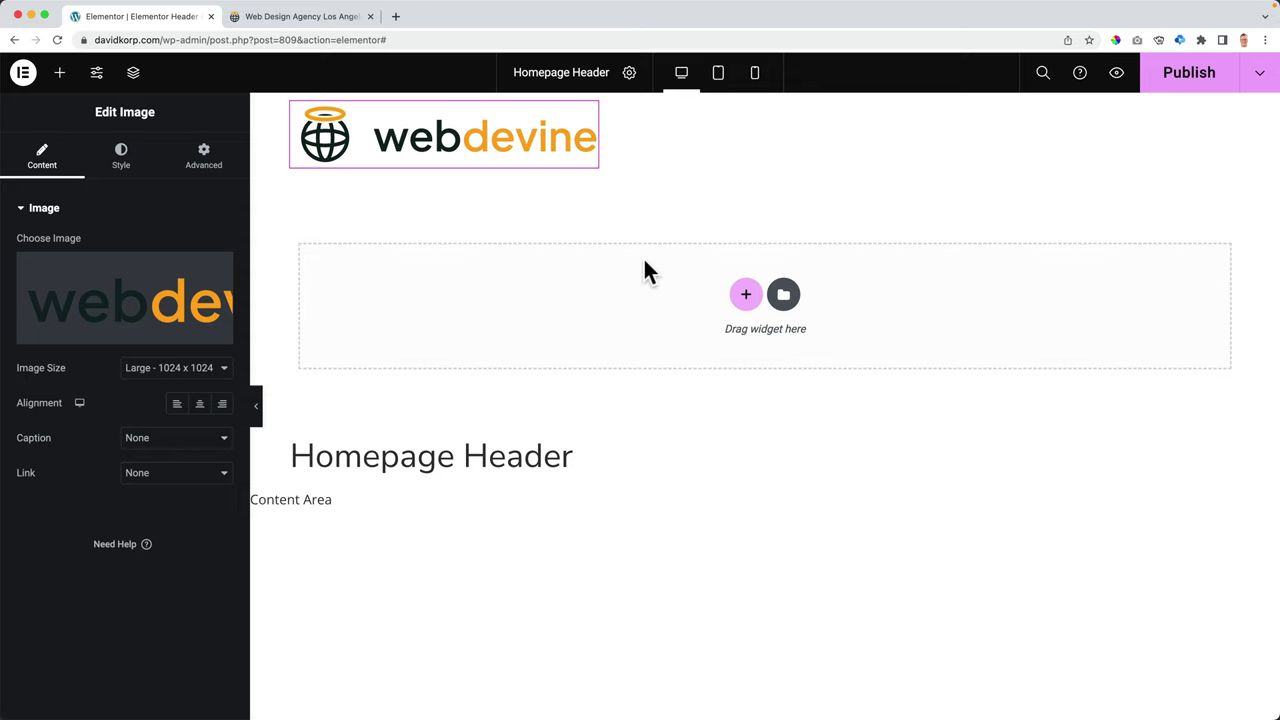
- Add a WordPress Menu widget beside the webdevine logo in the header, then switch to the live-site tab
click(60, 72)
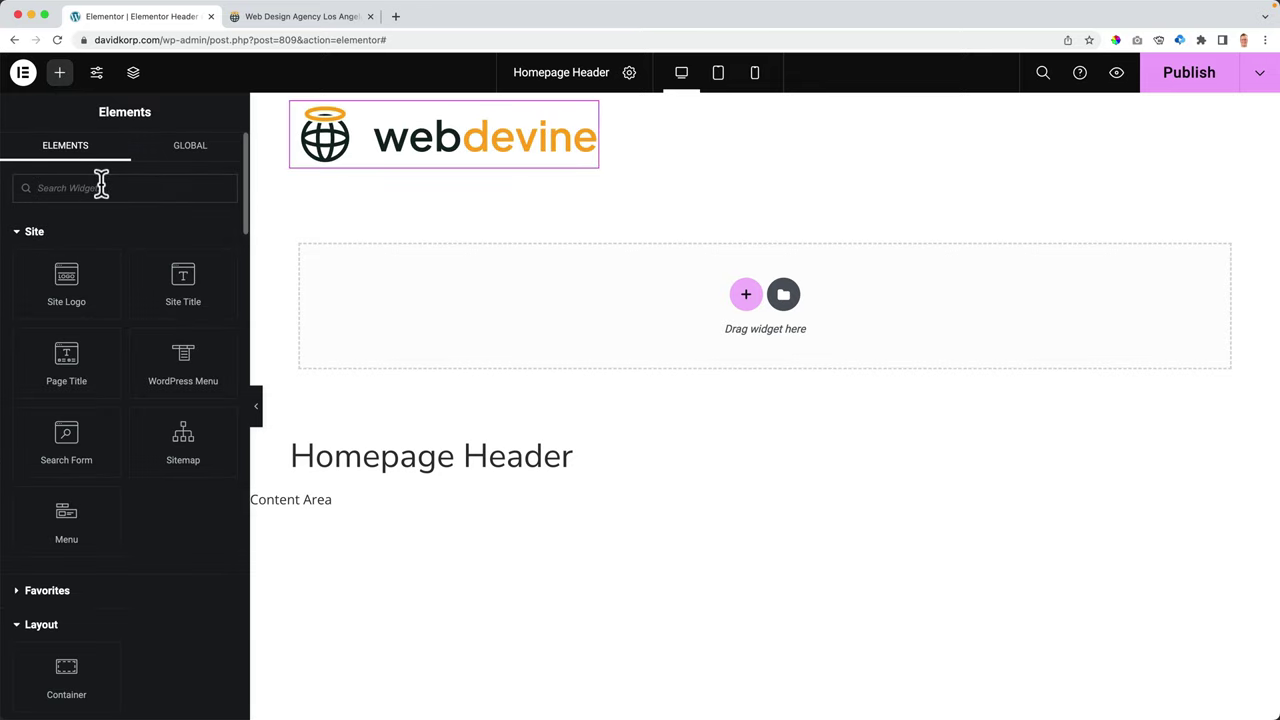
click(101, 187)
text(menu)
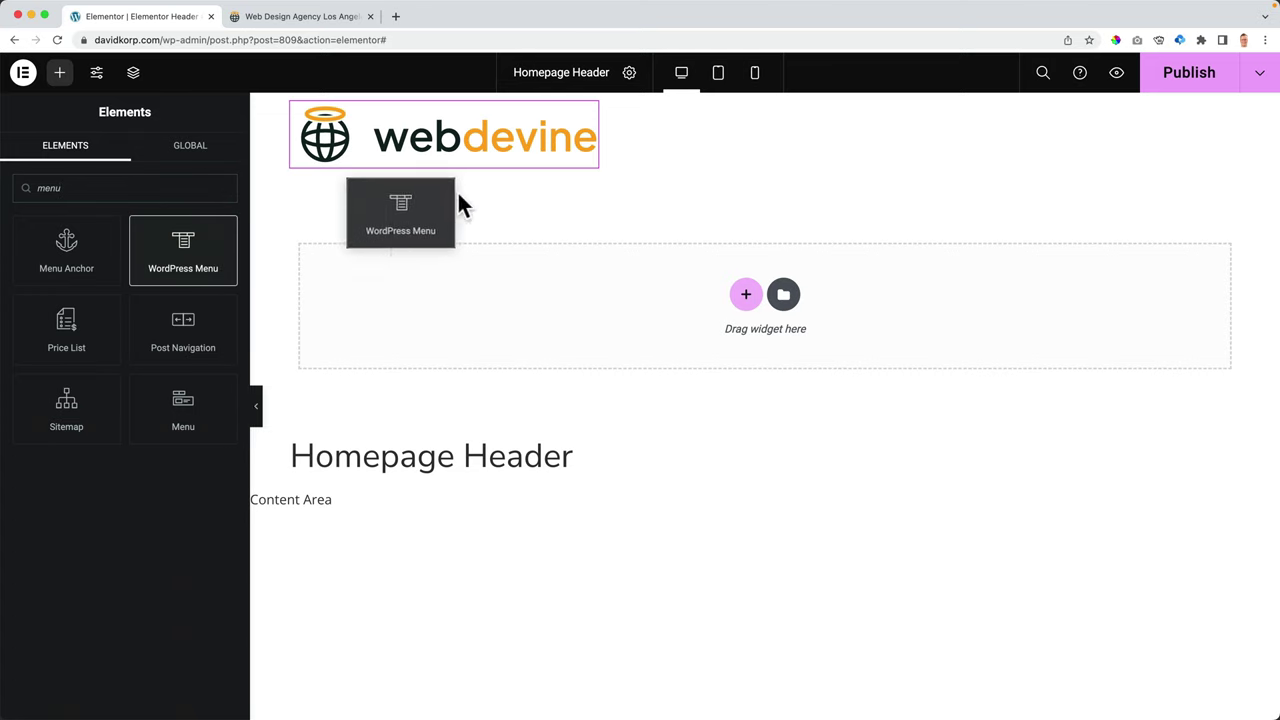
drag(181, 240, 344, 140)
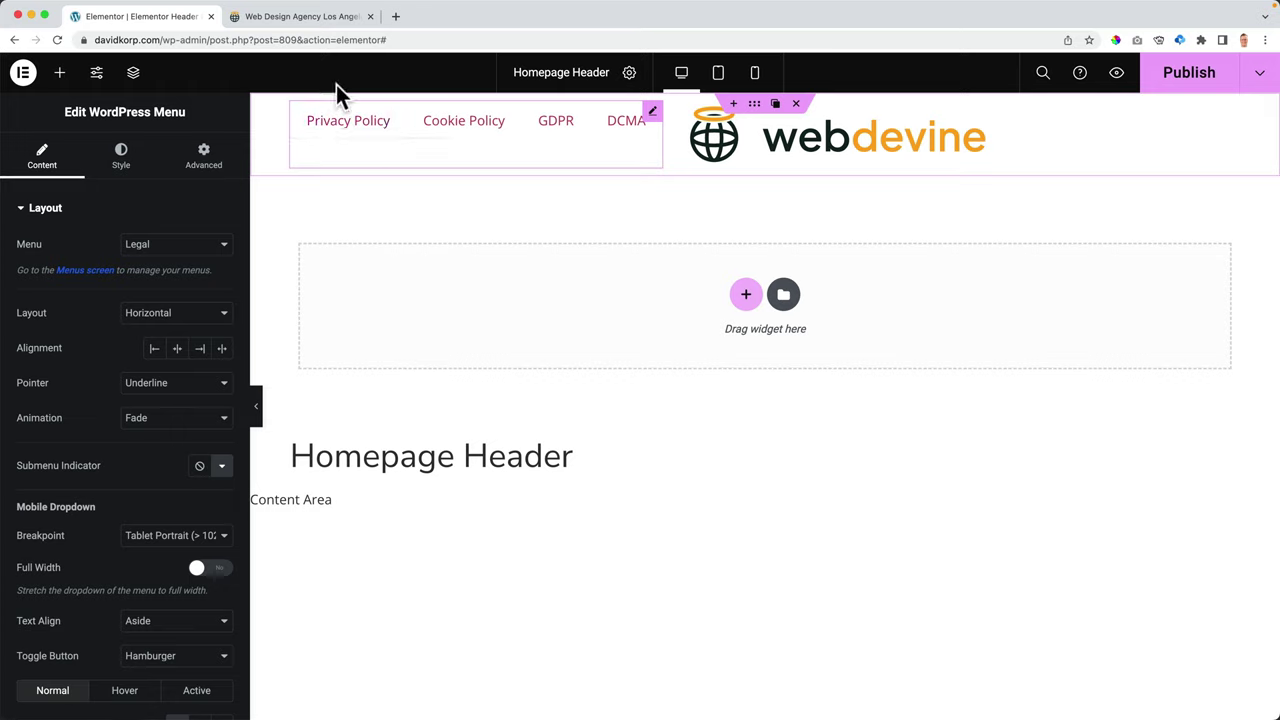
click(285, 15)
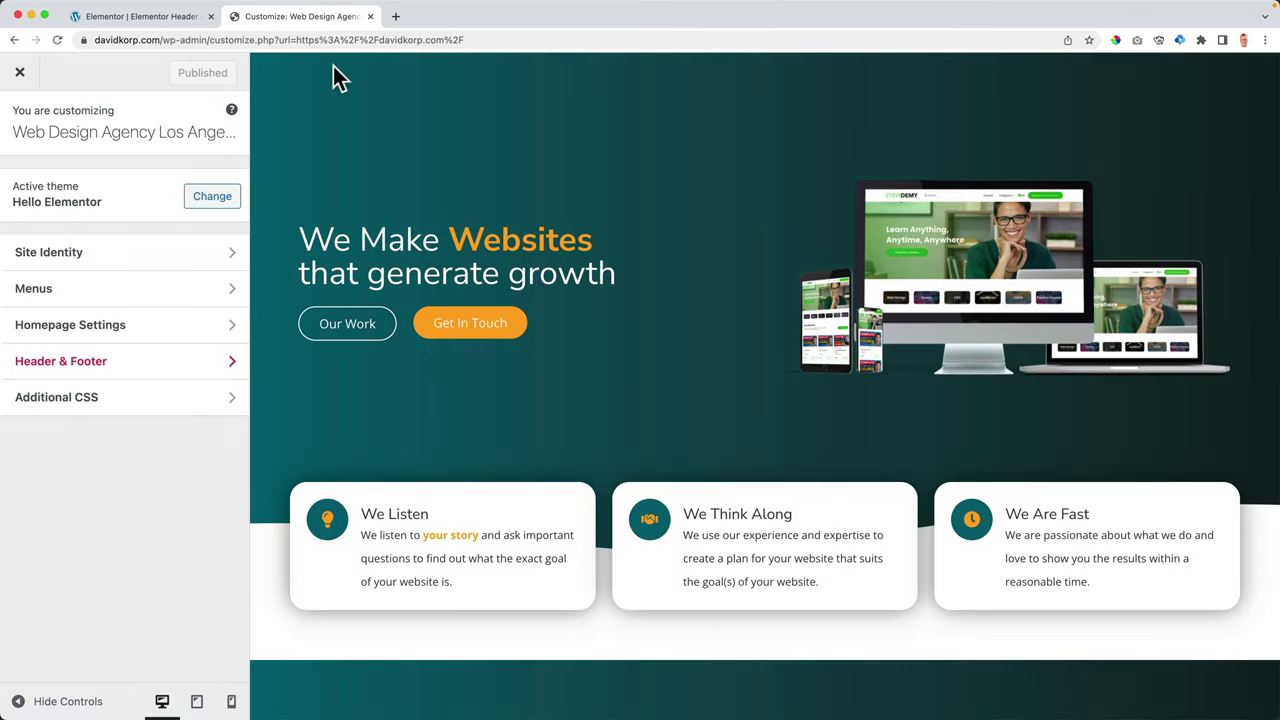
- Open the Customizer's Menus and look at the Create New Menu option
click(63, 290)
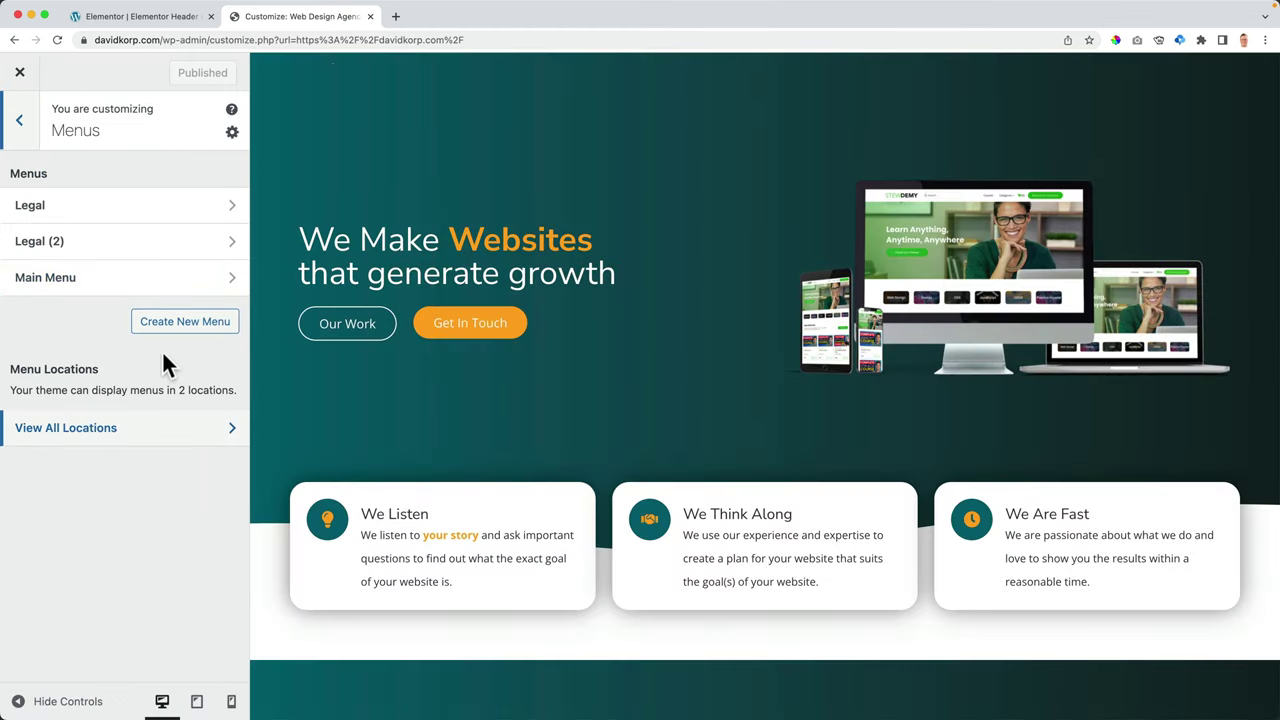
click(195, 332)
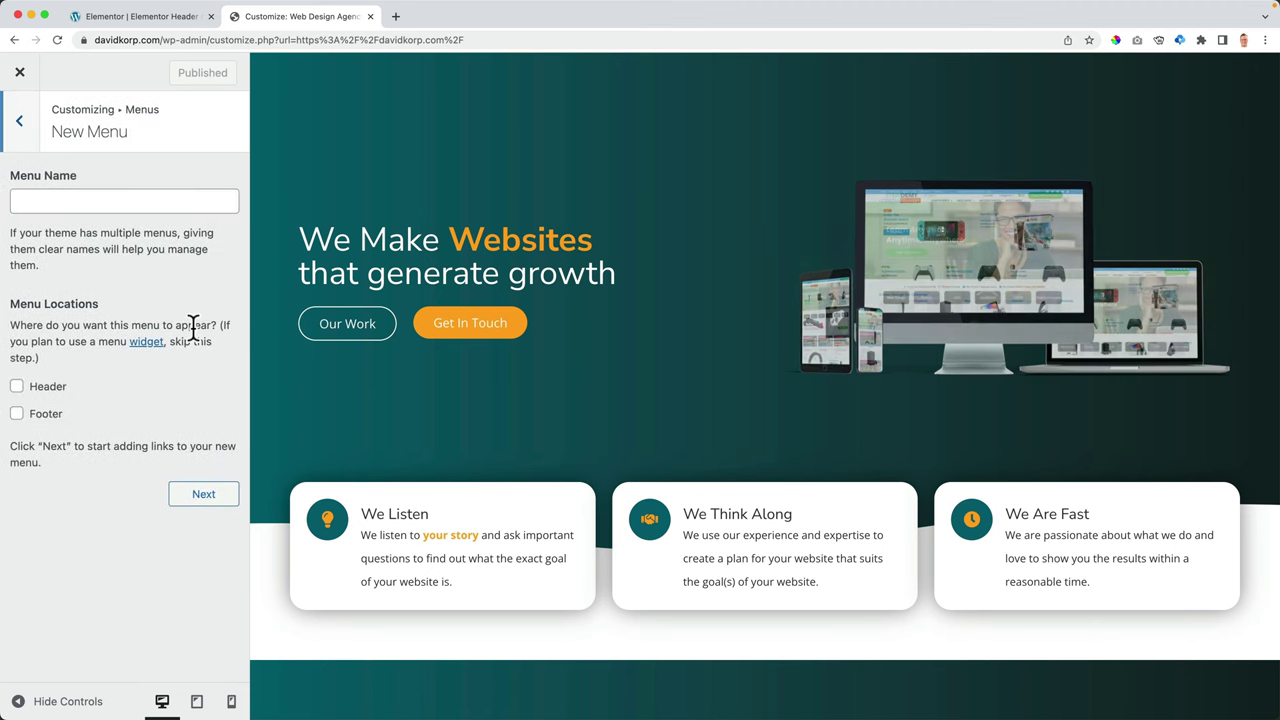
click(36, 150)
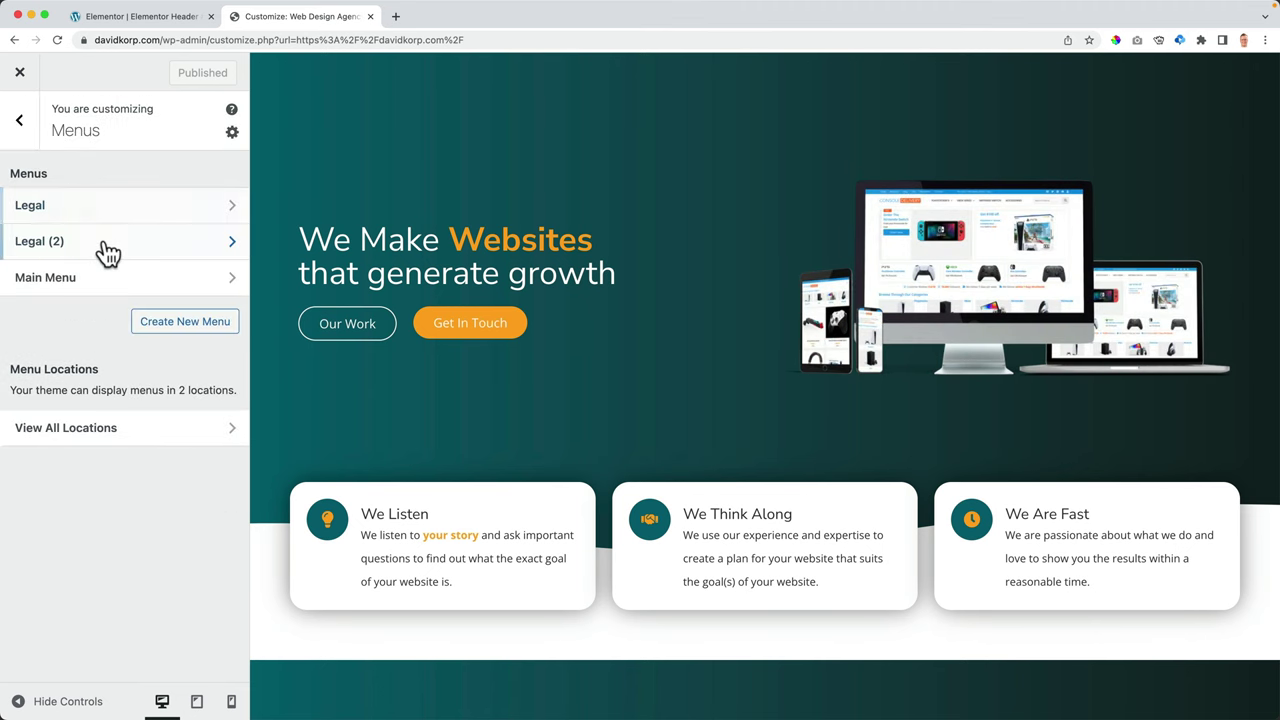
- Inspect the Legal menu's addable pages, then close the Customizer
click(94, 209)
click(198, 390)
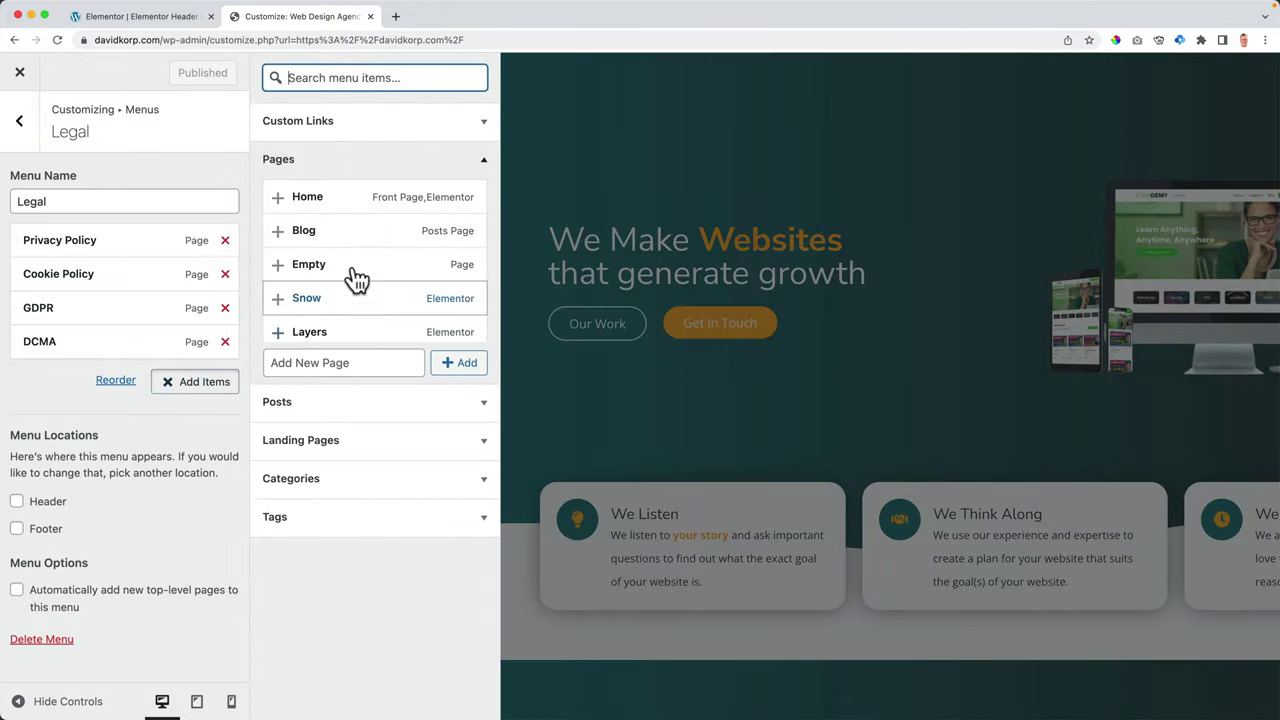
click(337, 363)
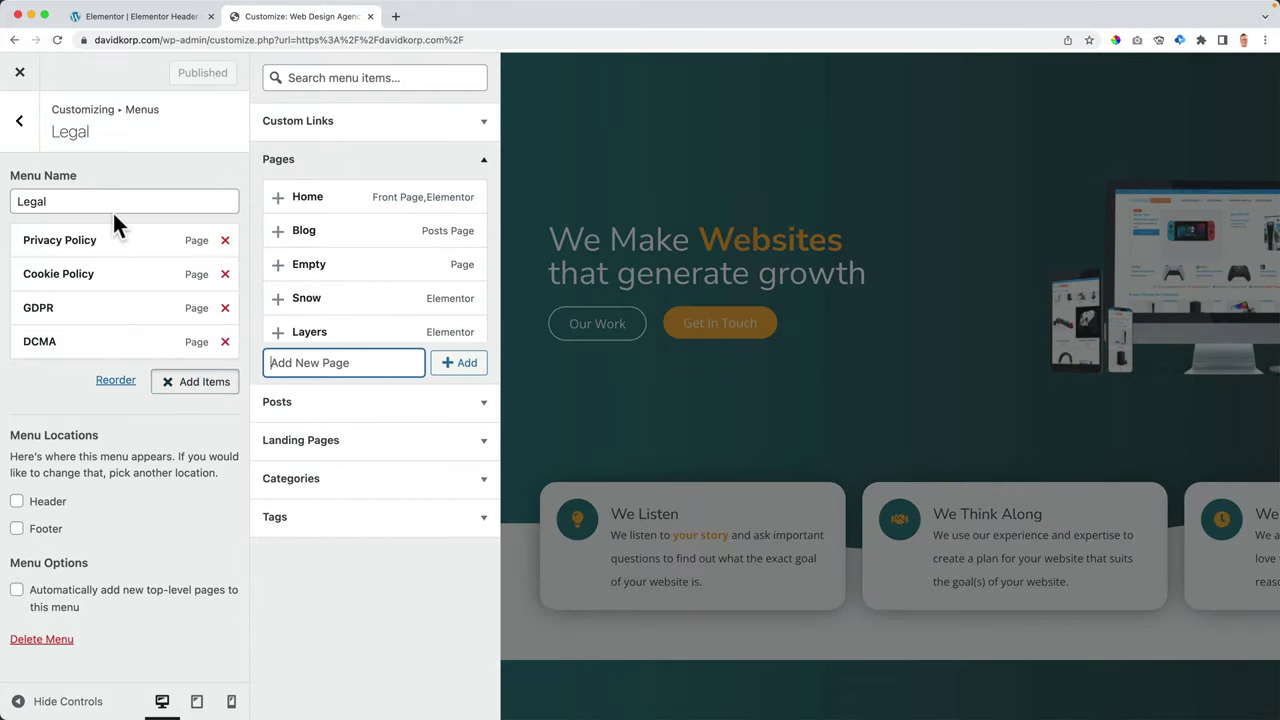
click(22, 78)
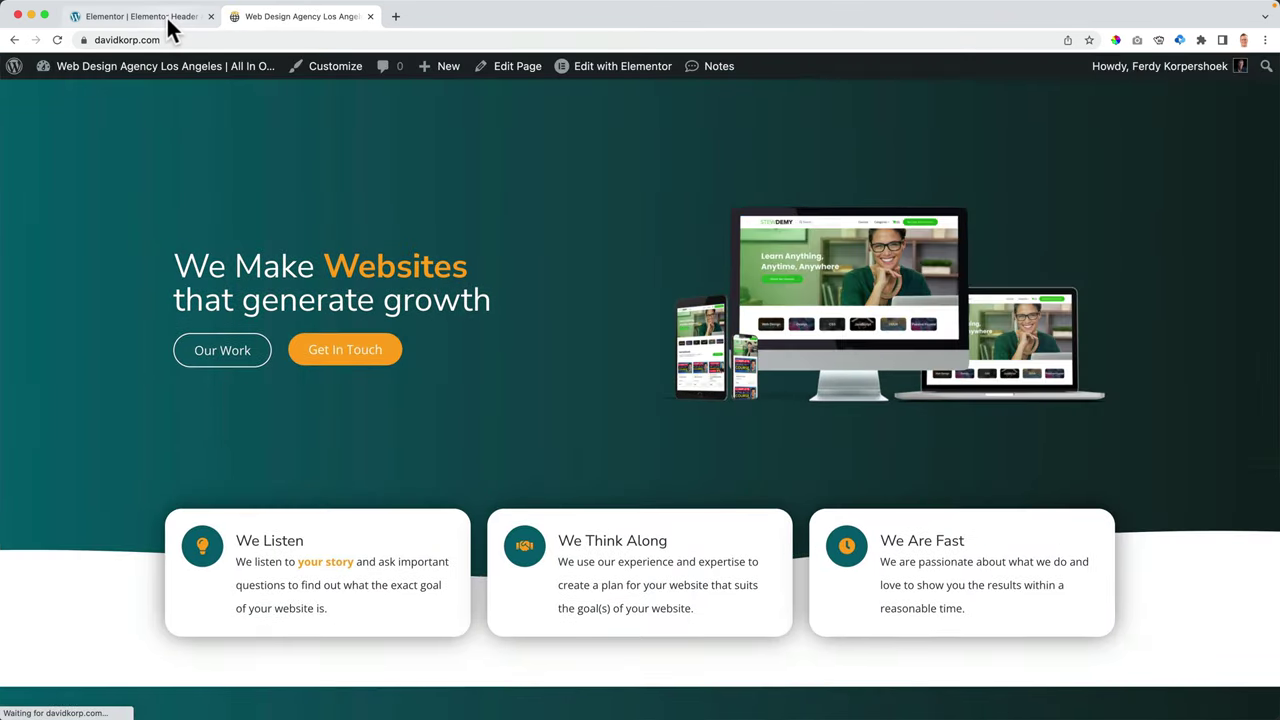
click(166, 16)
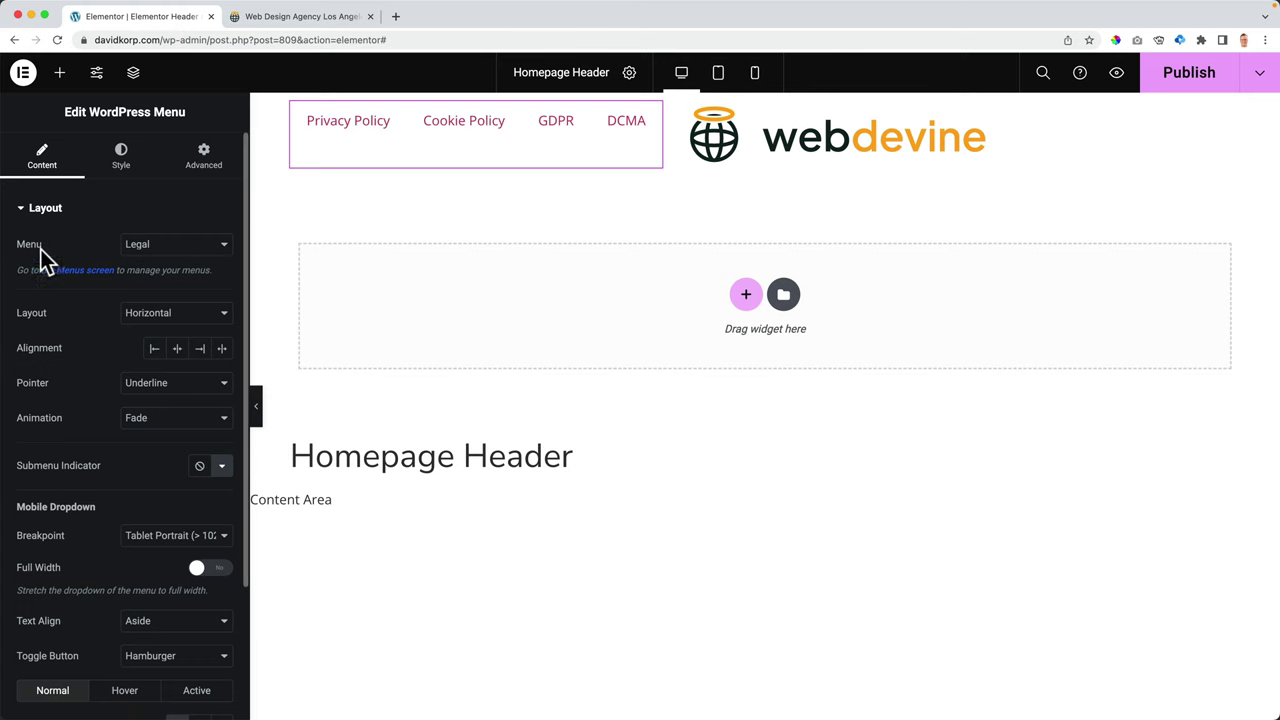
- Switch the header menu widget from Legal to Main Menu (about, services, our work, blog)
click(166, 245)
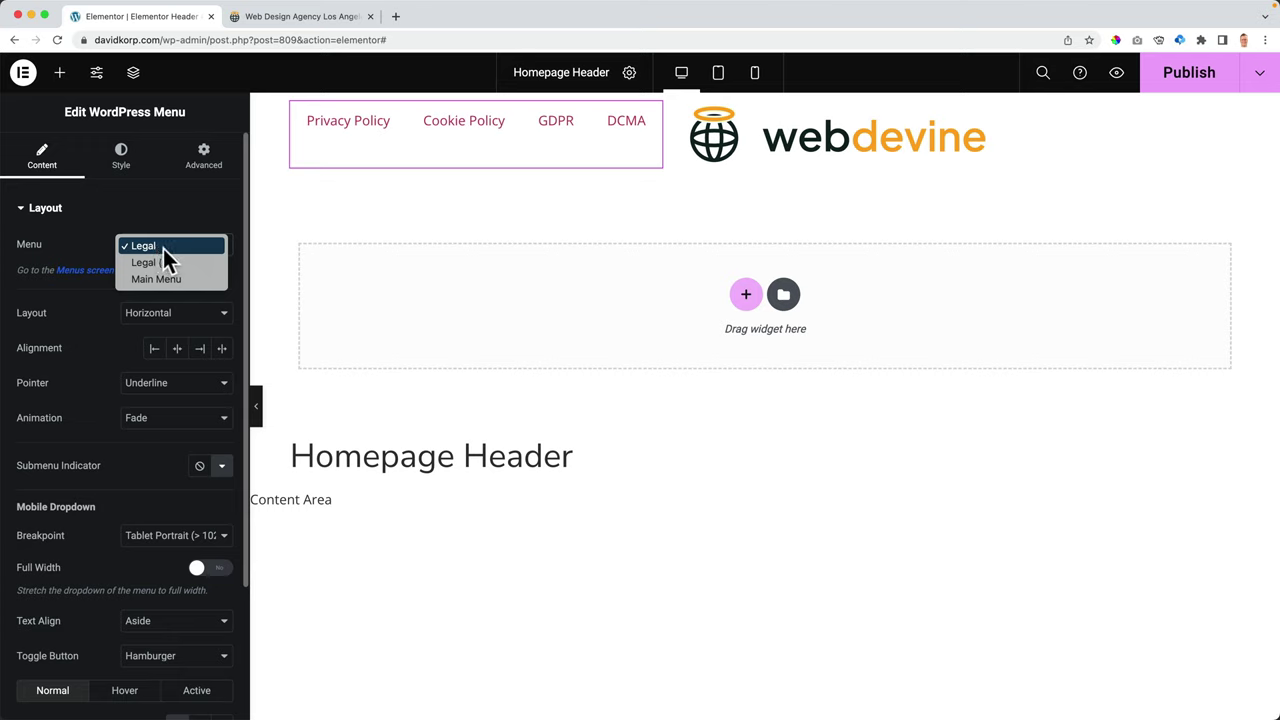
click(158, 279)
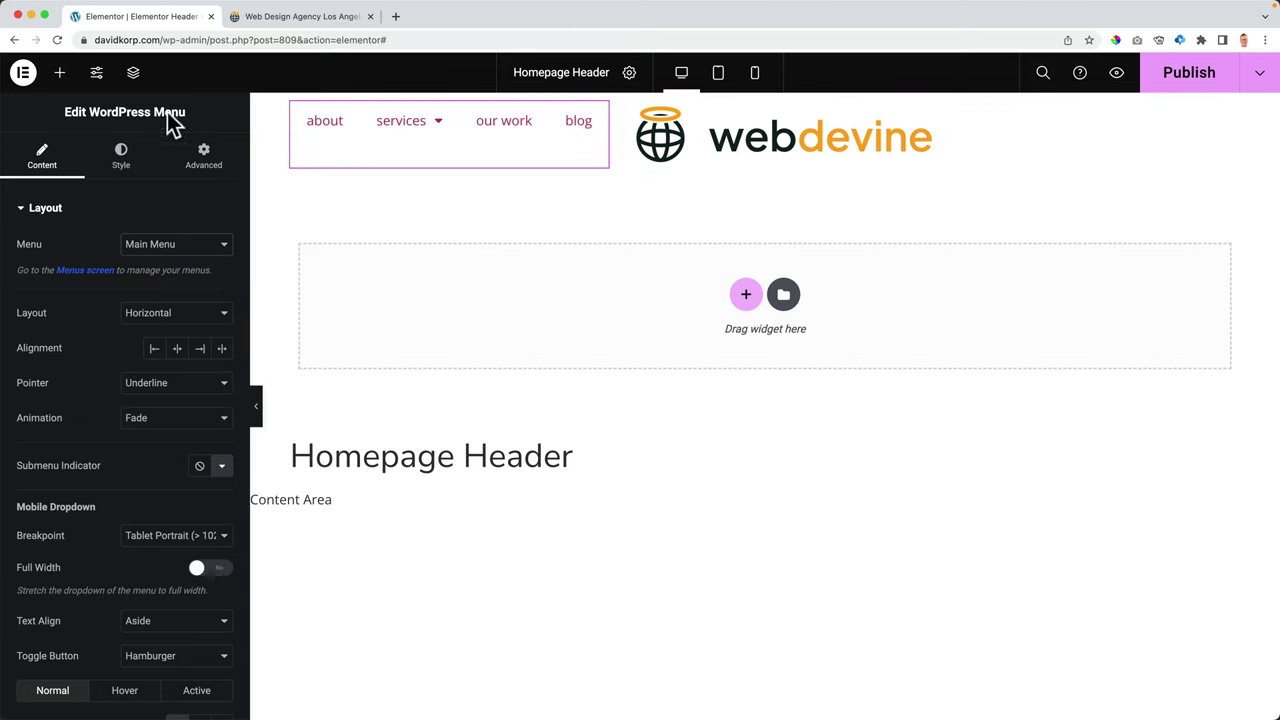
click(60, 76)
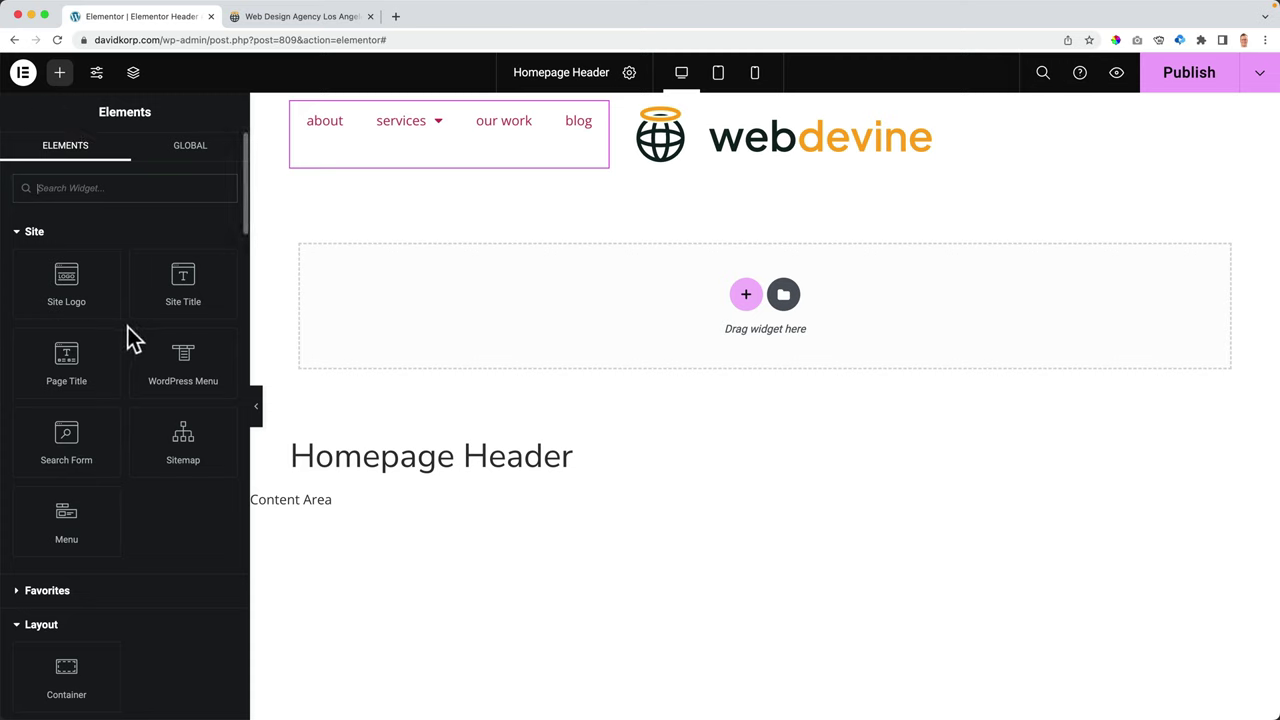
- Add a 'Click here' Button widget to the header next to the logo
scroll(128, 329, down, 3)
scroll(128, 331, down, 6)
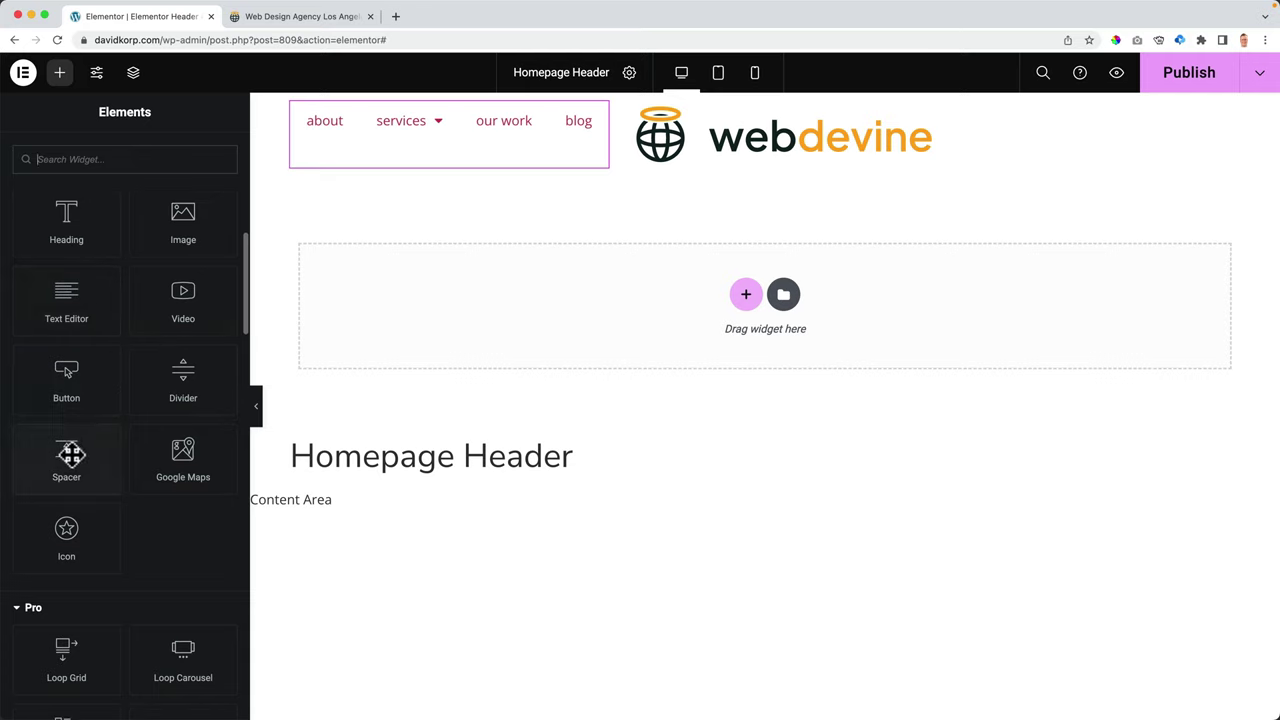
drag(60, 382, 626, 137)
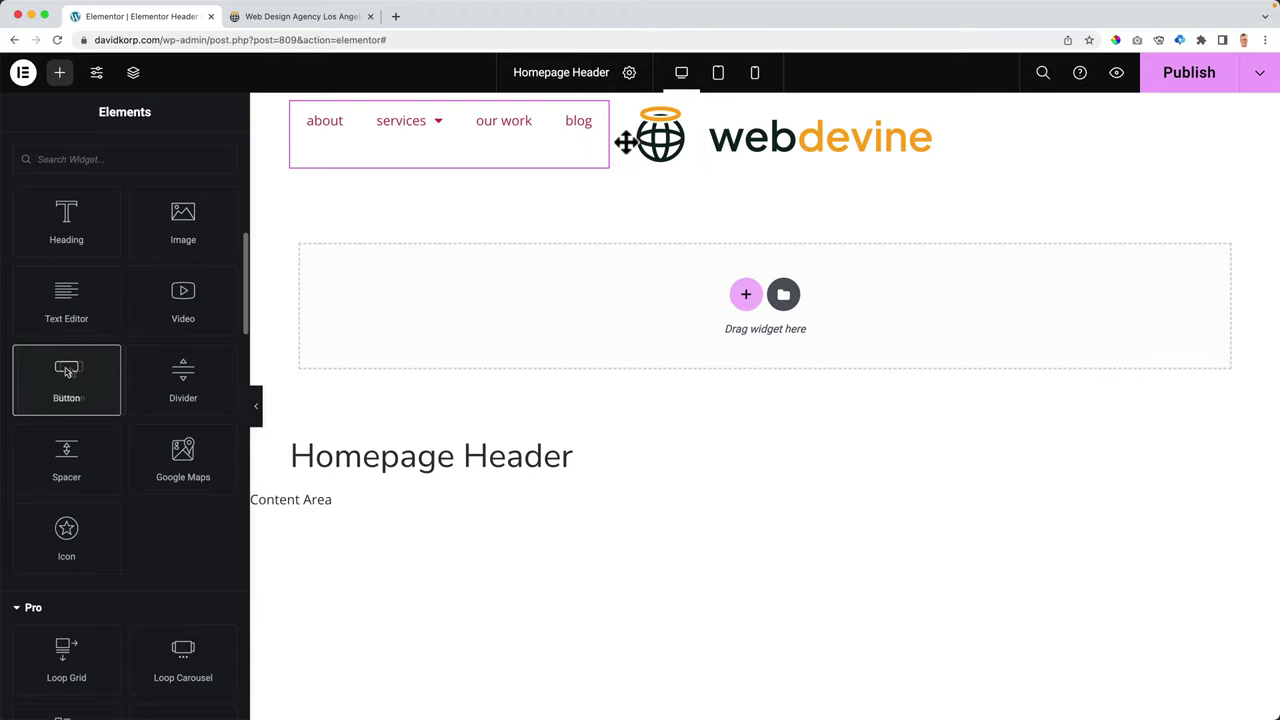
drag(58, 375, 924, 131)
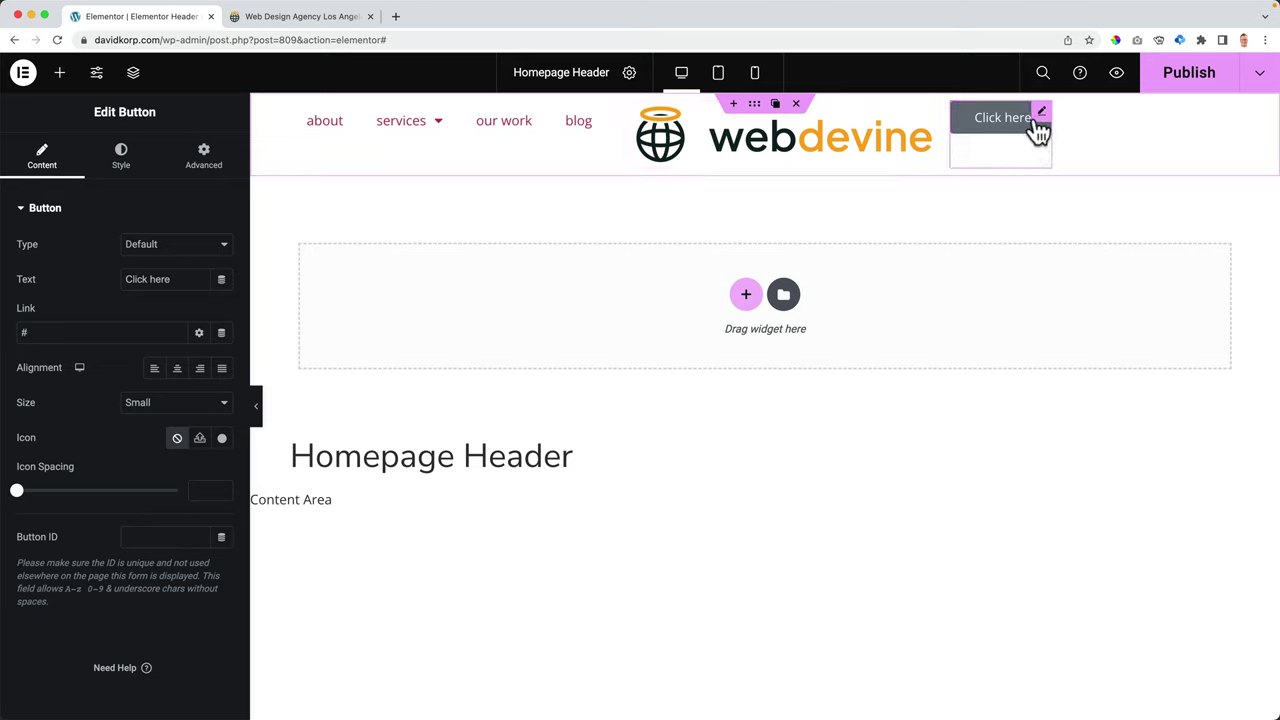
drag(1040, 130, 1028, 108)
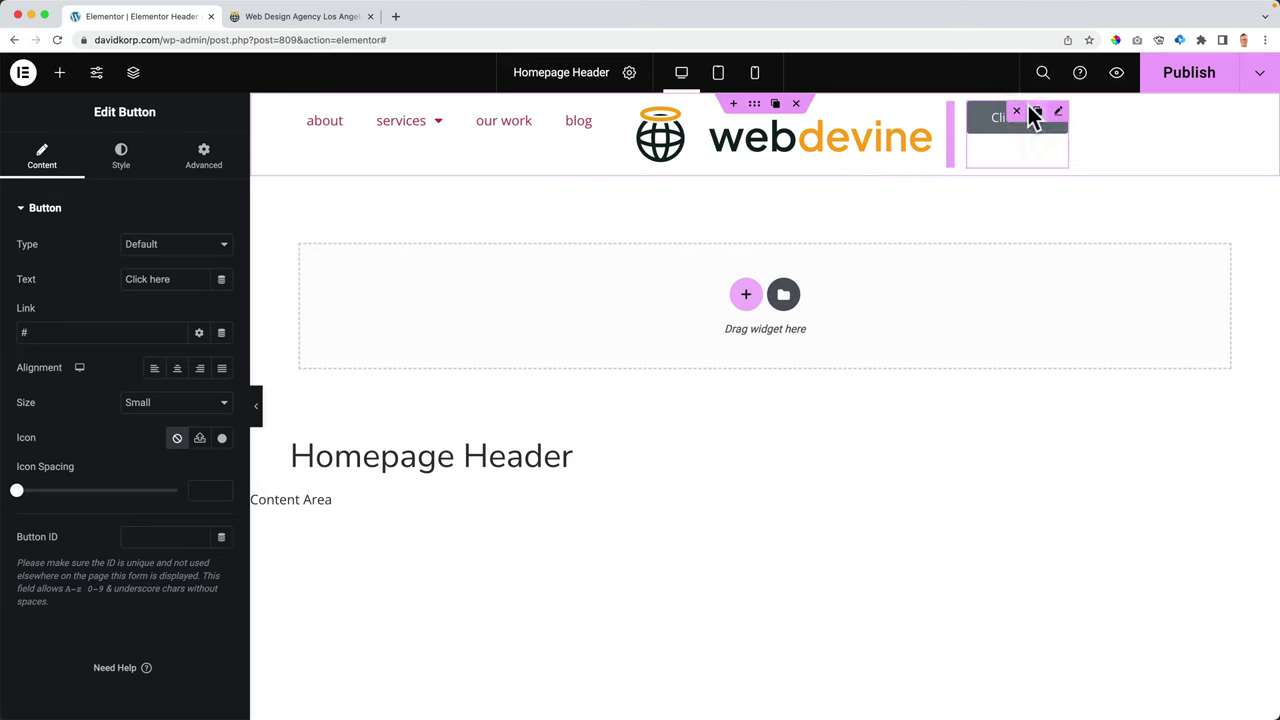
- In the Navigator, move WordPress Menu below the logo so the order is logo, menu, button
click(136, 74)
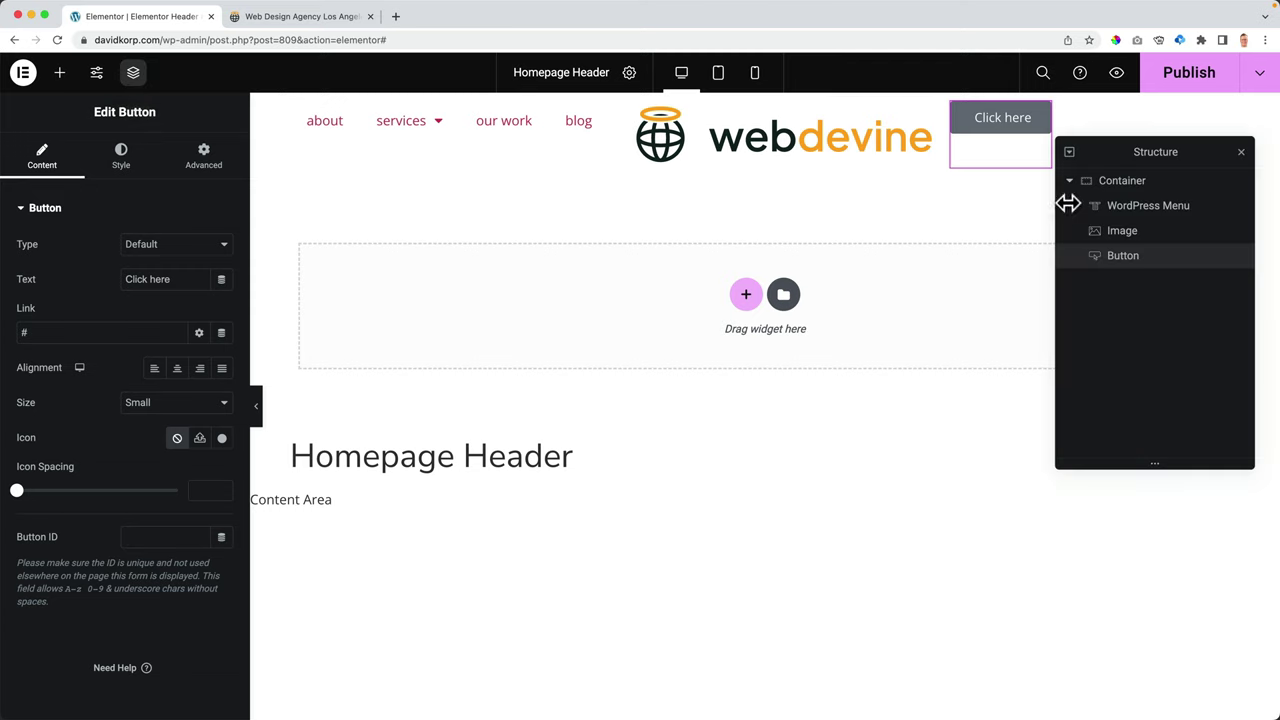
click(1150, 218)
drag(1152, 212, 1158, 240)
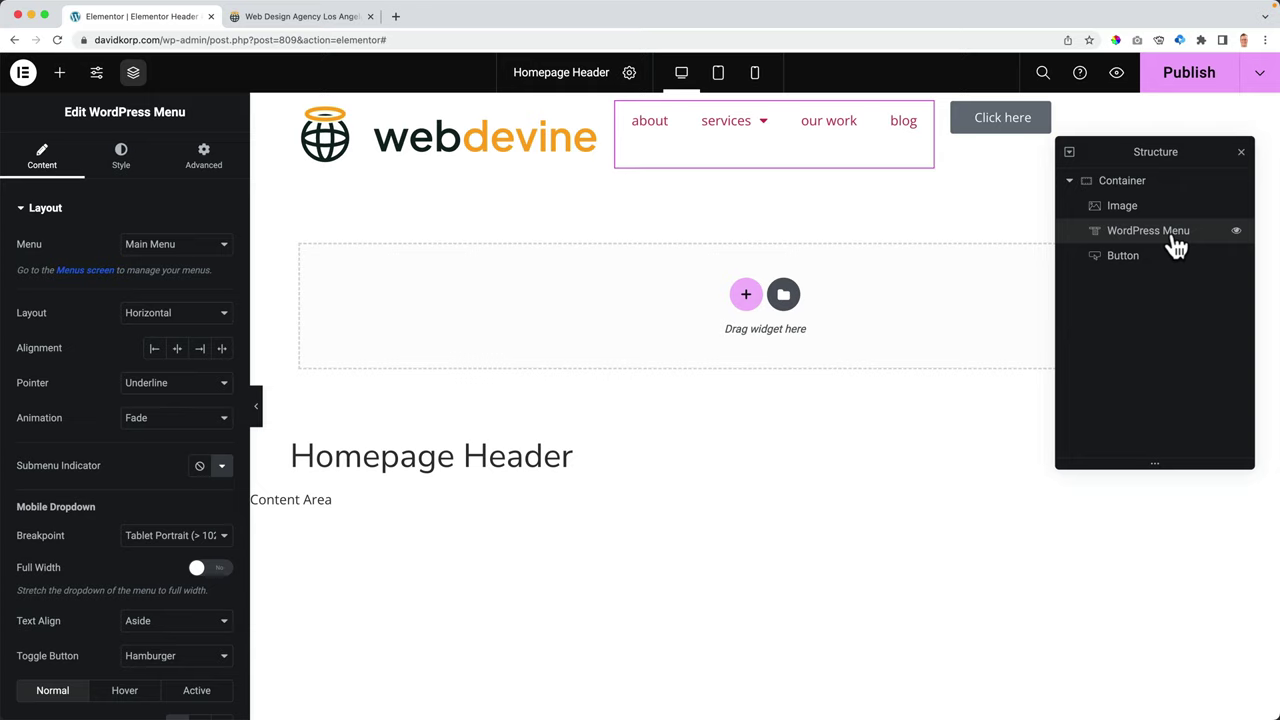
click(1241, 152)
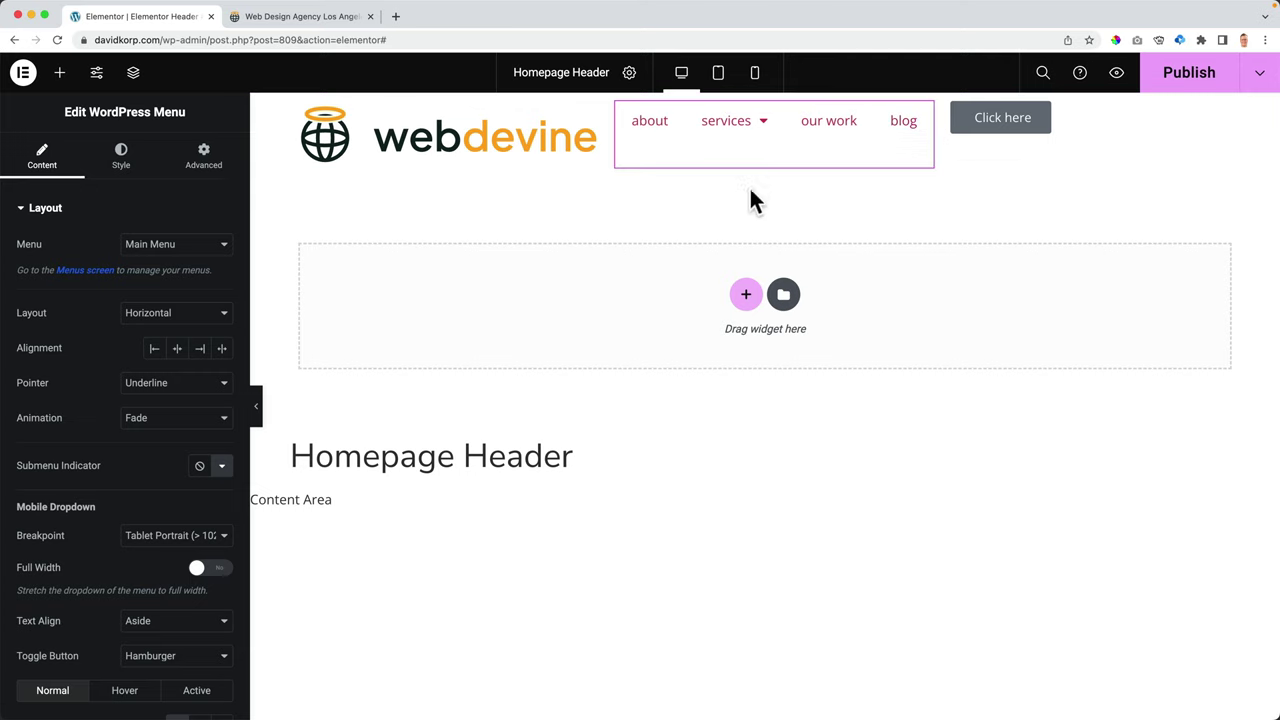
- Add a one-column section below the header and give it a gradient background
click(745, 297)
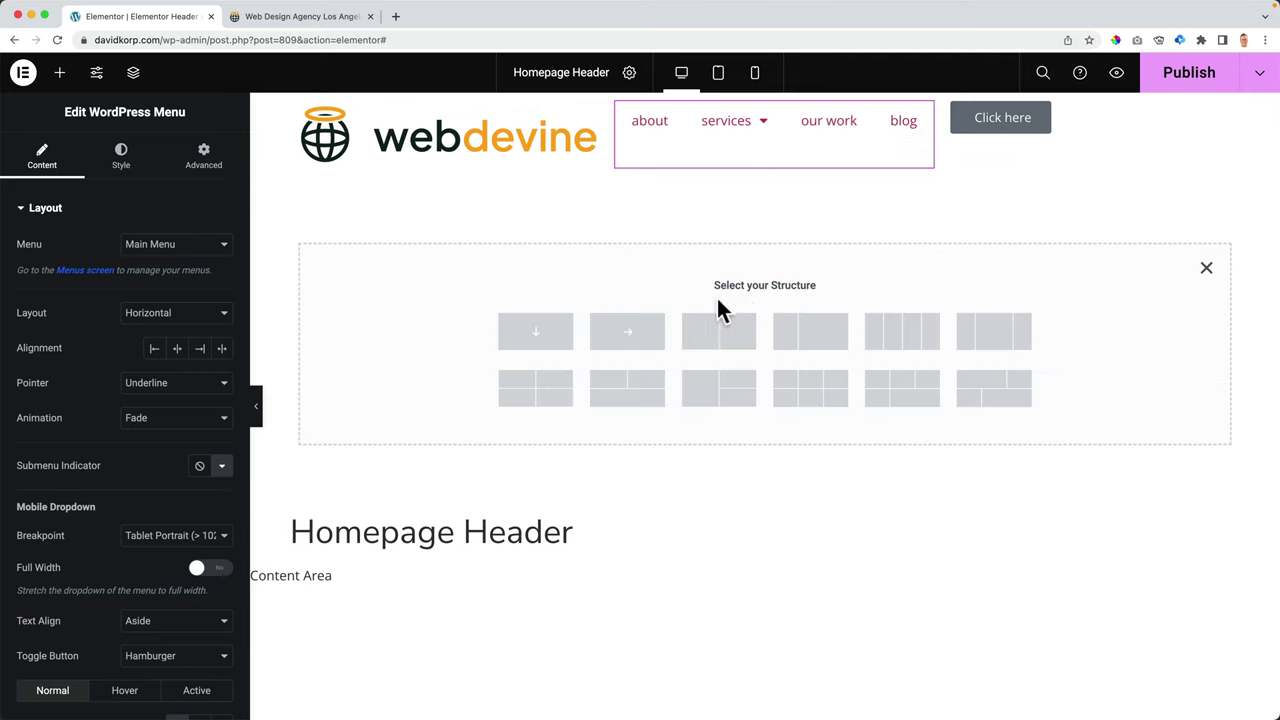
click(536, 338)
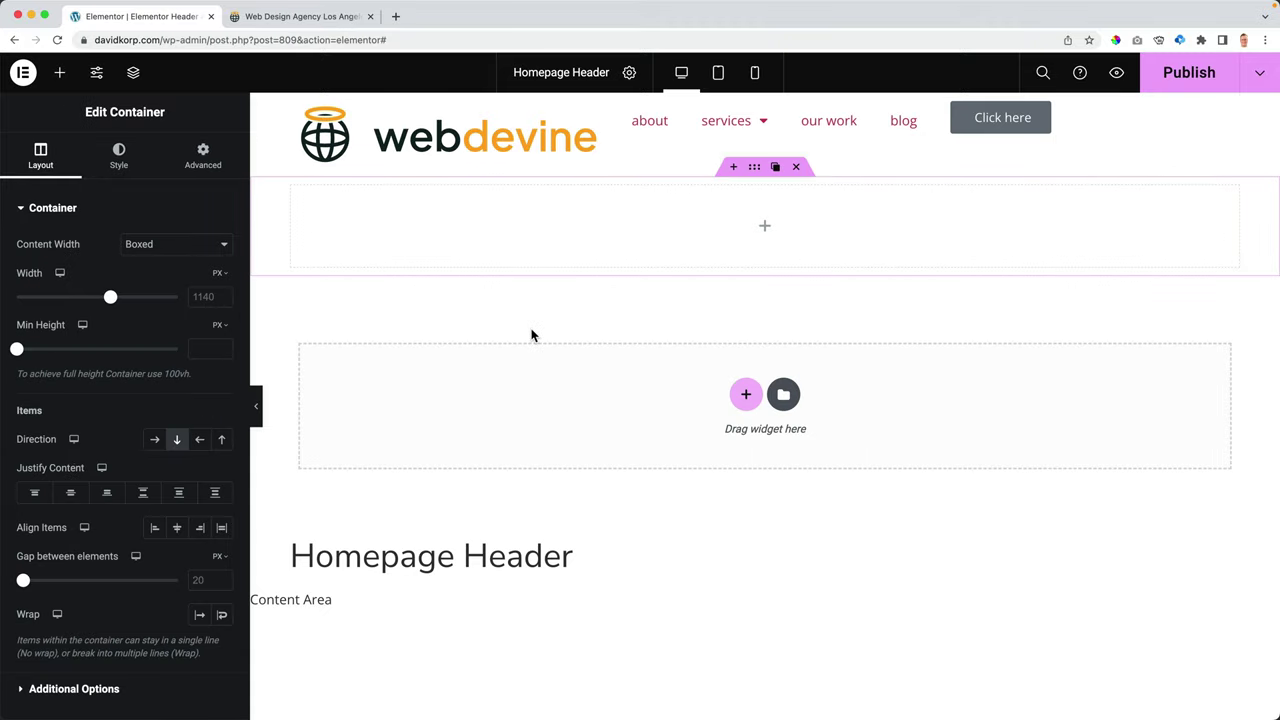
click(120, 168)
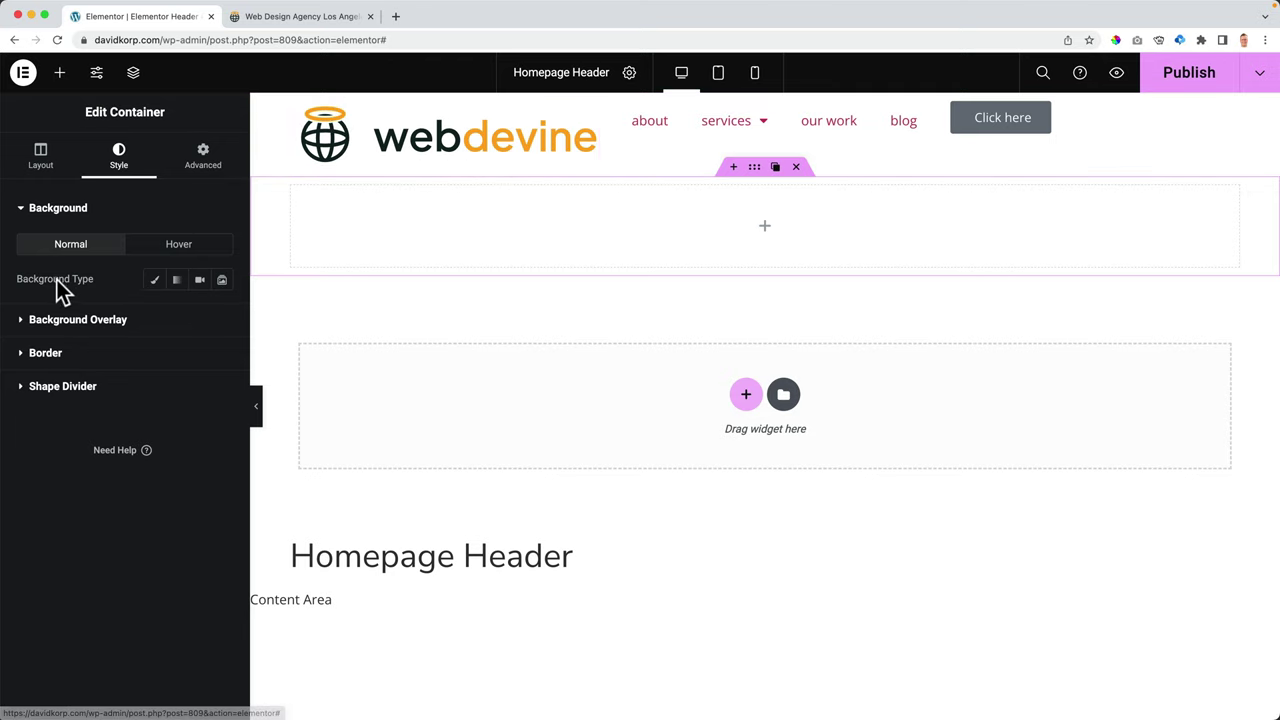
click(178, 284)
- Set the gradient from global Color 2 (teal) to global Color 4 (dark)
click(198, 315)
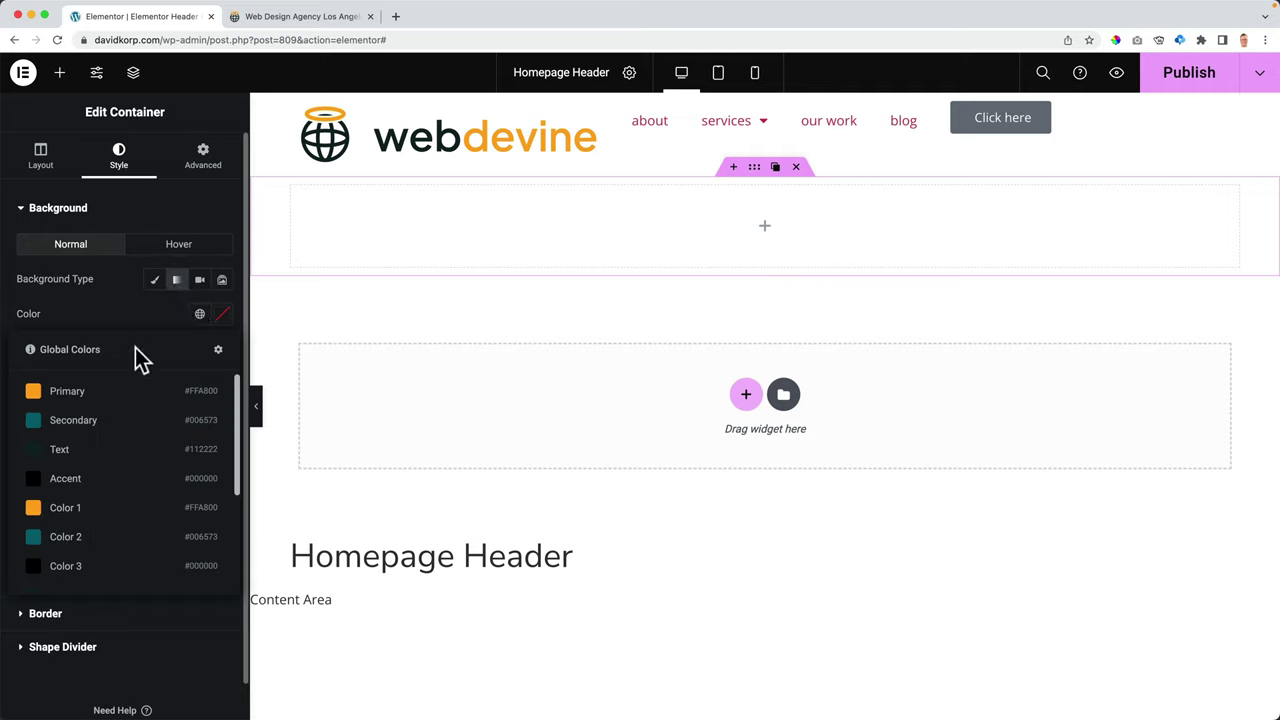
scroll(108, 414, down, 1)
scroll(110, 416, down, 3)
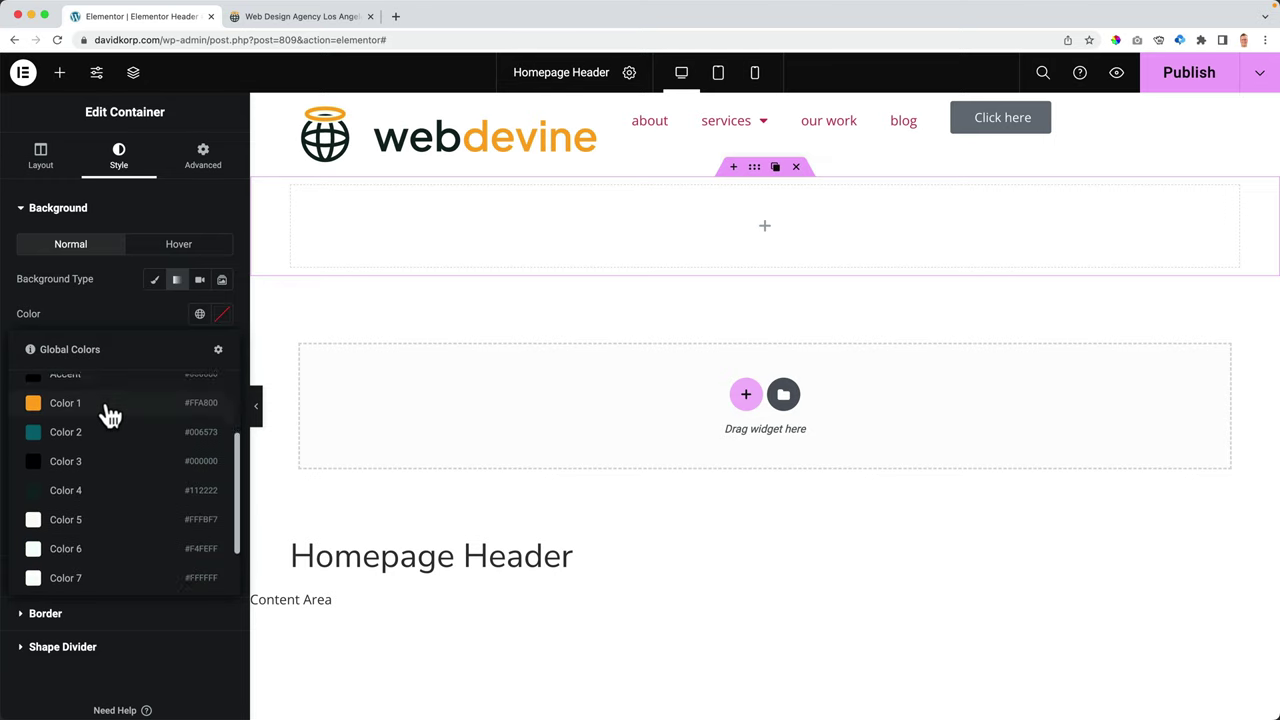
scroll(110, 416, up, 4)
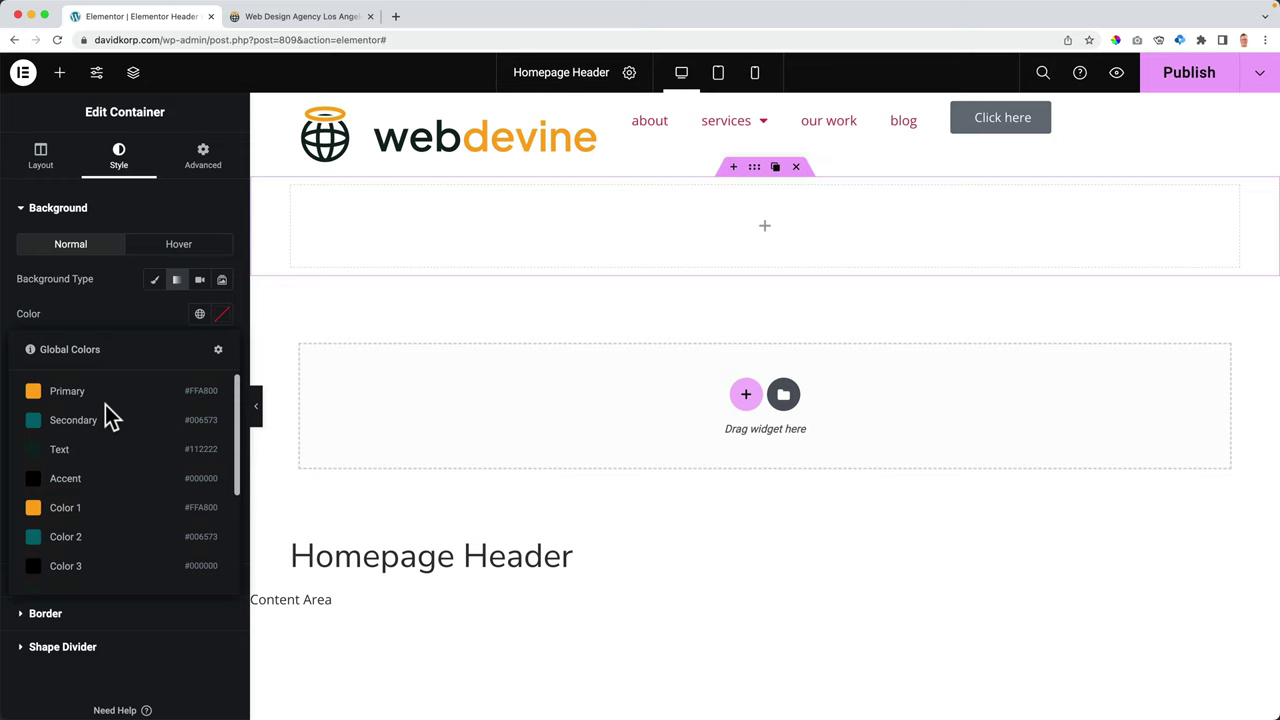
click(72, 545)
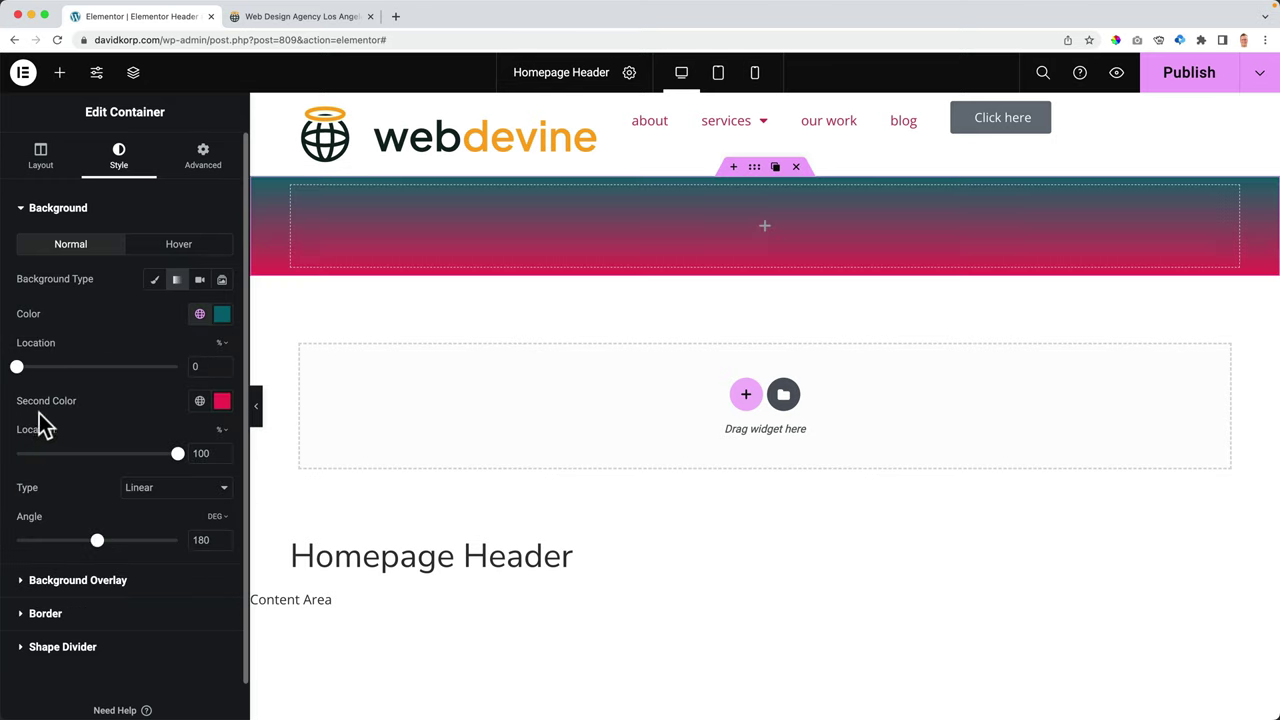
click(200, 401)
scroll(77, 534, down, 3)
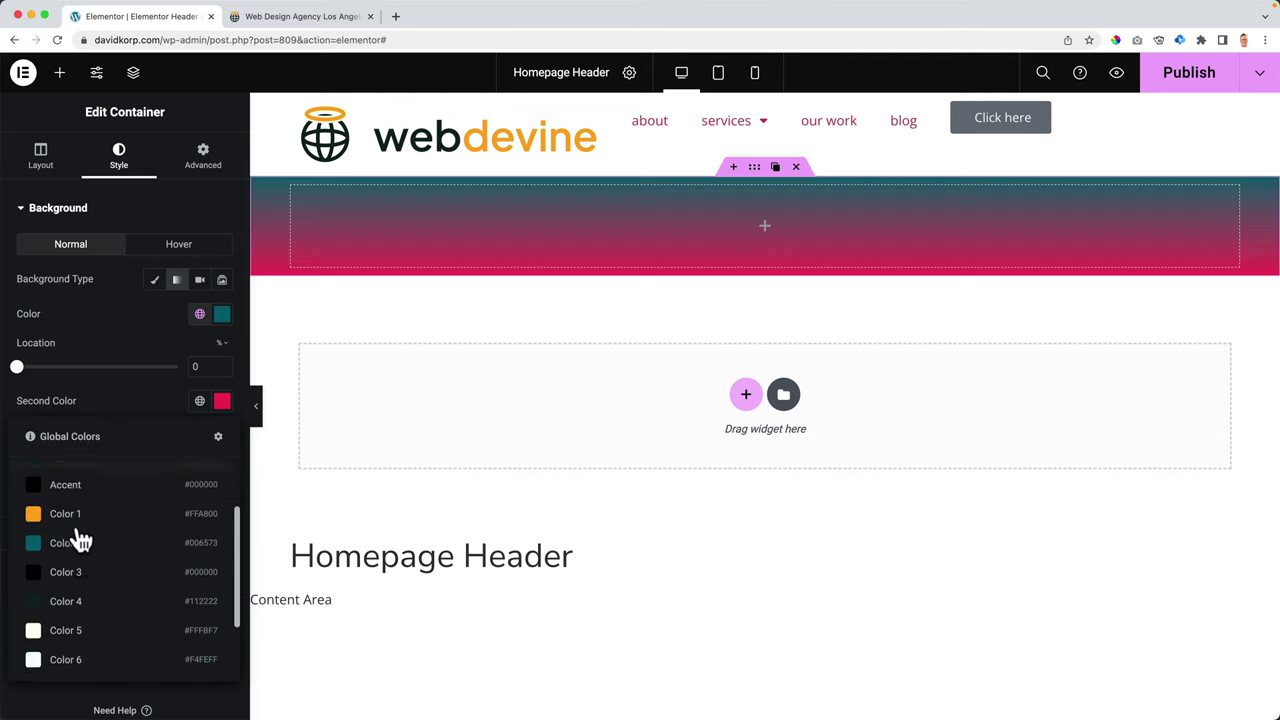
click(67, 588)
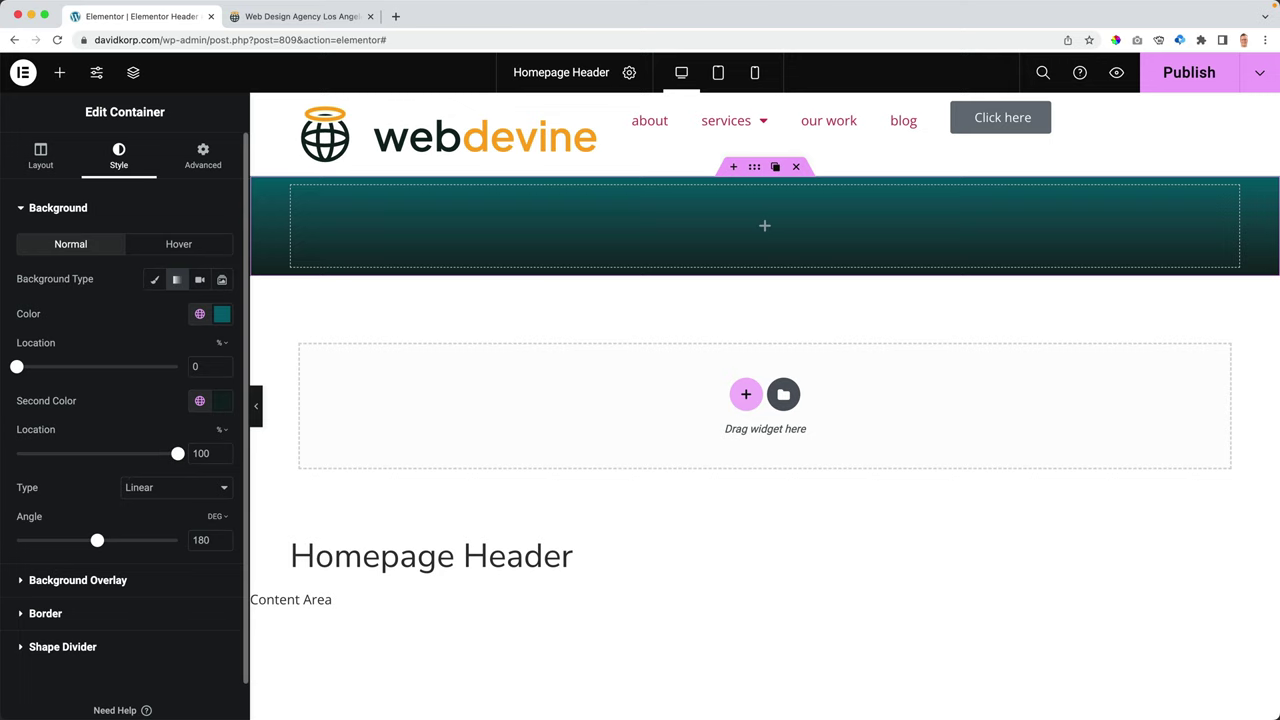
click(97, 80)
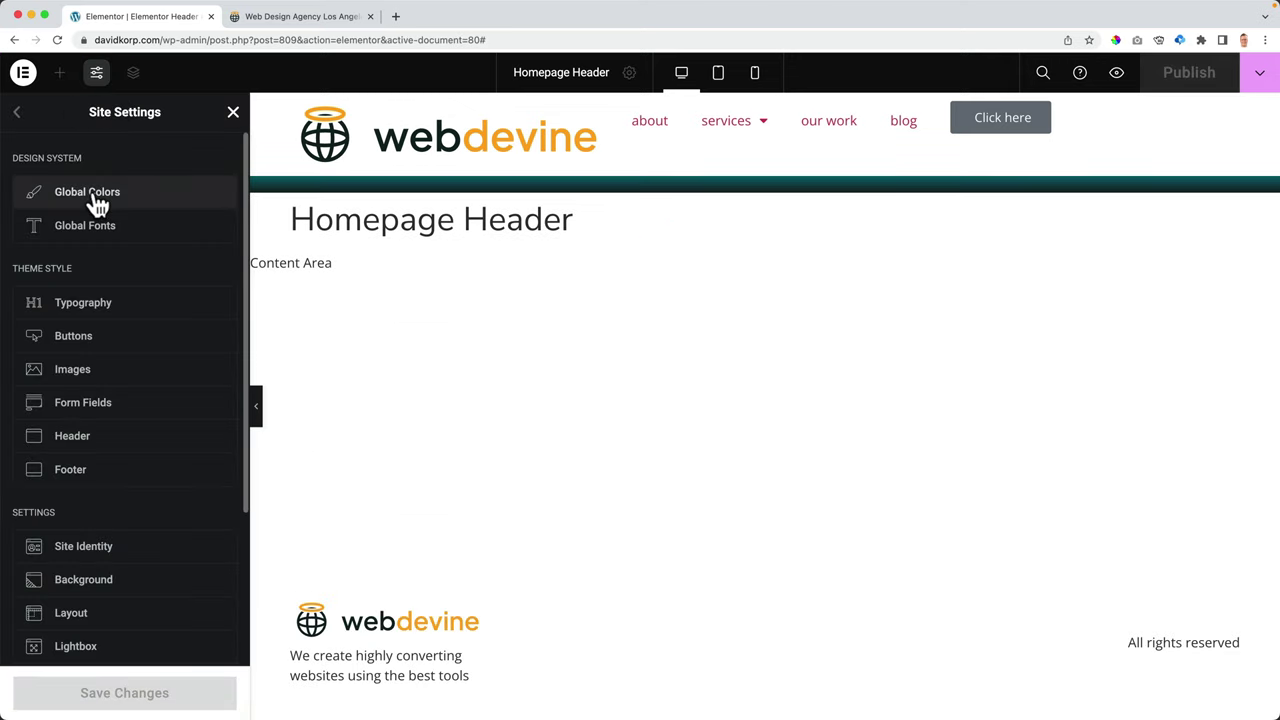
- Review the global colours in Site Settings, close it, and reselect the teal gradient container
click(97, 203)
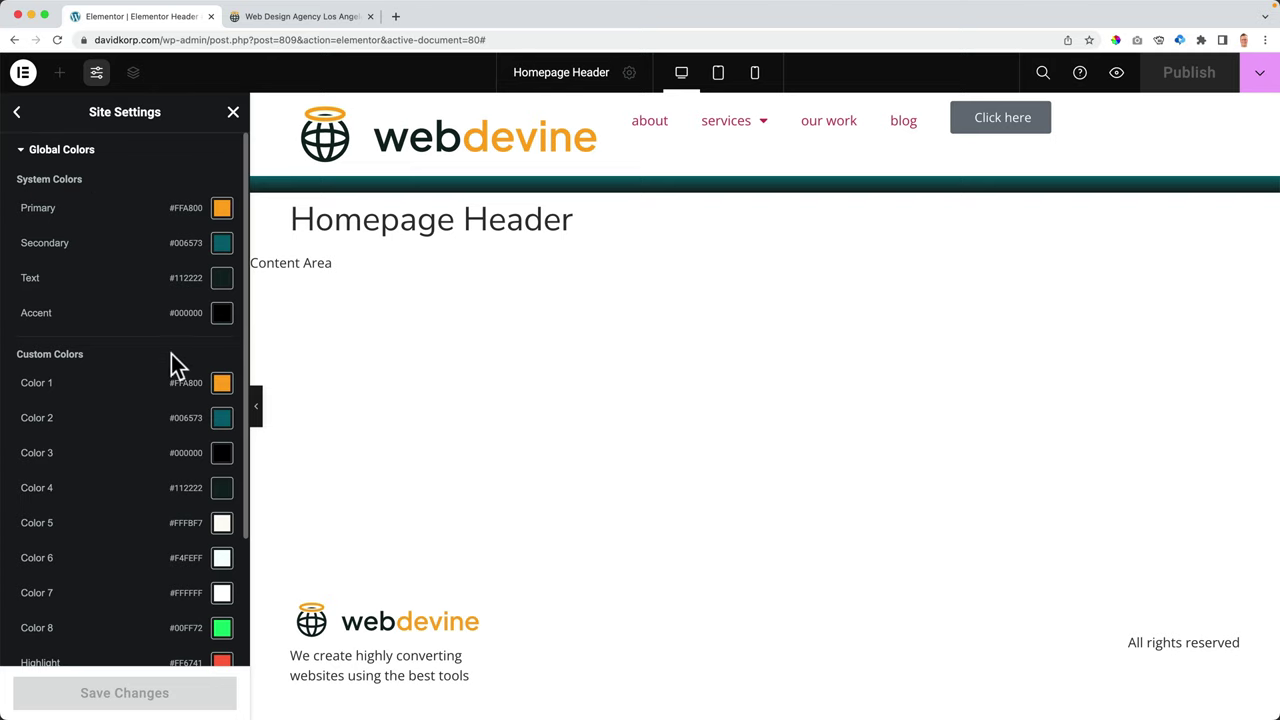
scroll(171, 355, down, 3)
scroll(110, 413, up, 3)
click(16, 112)
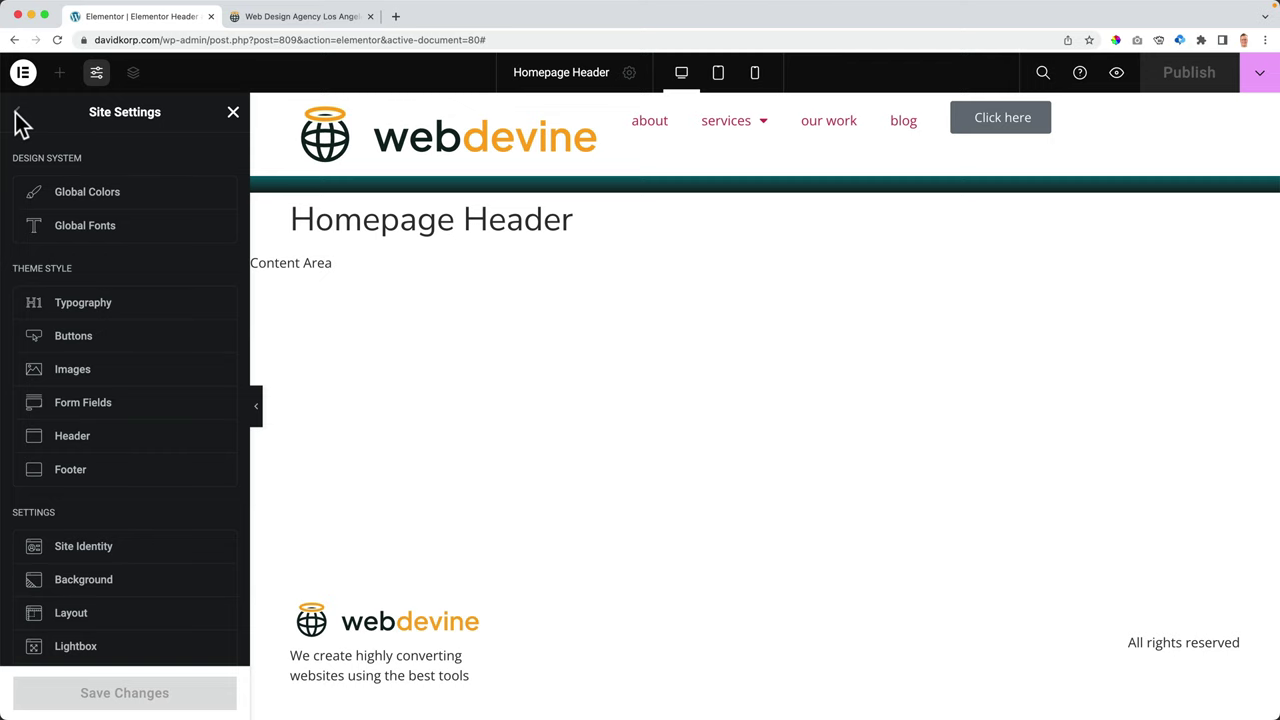
click(230, 116)
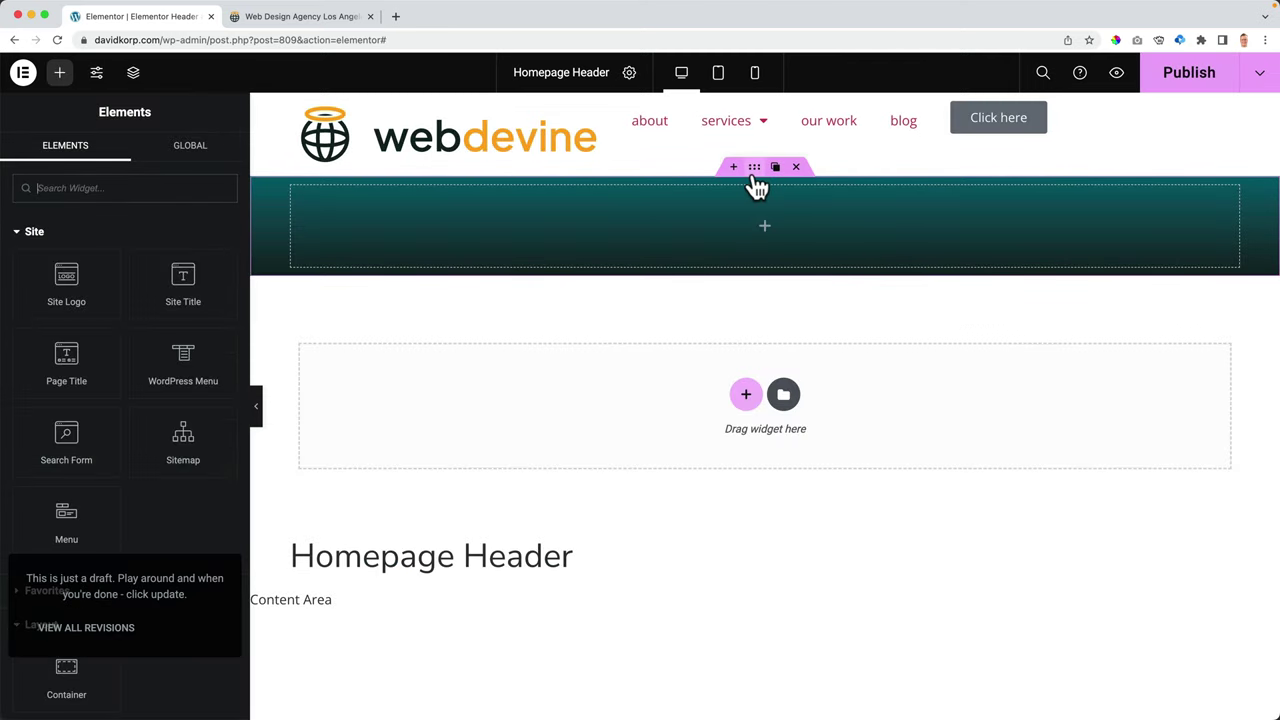
click(755, 179)
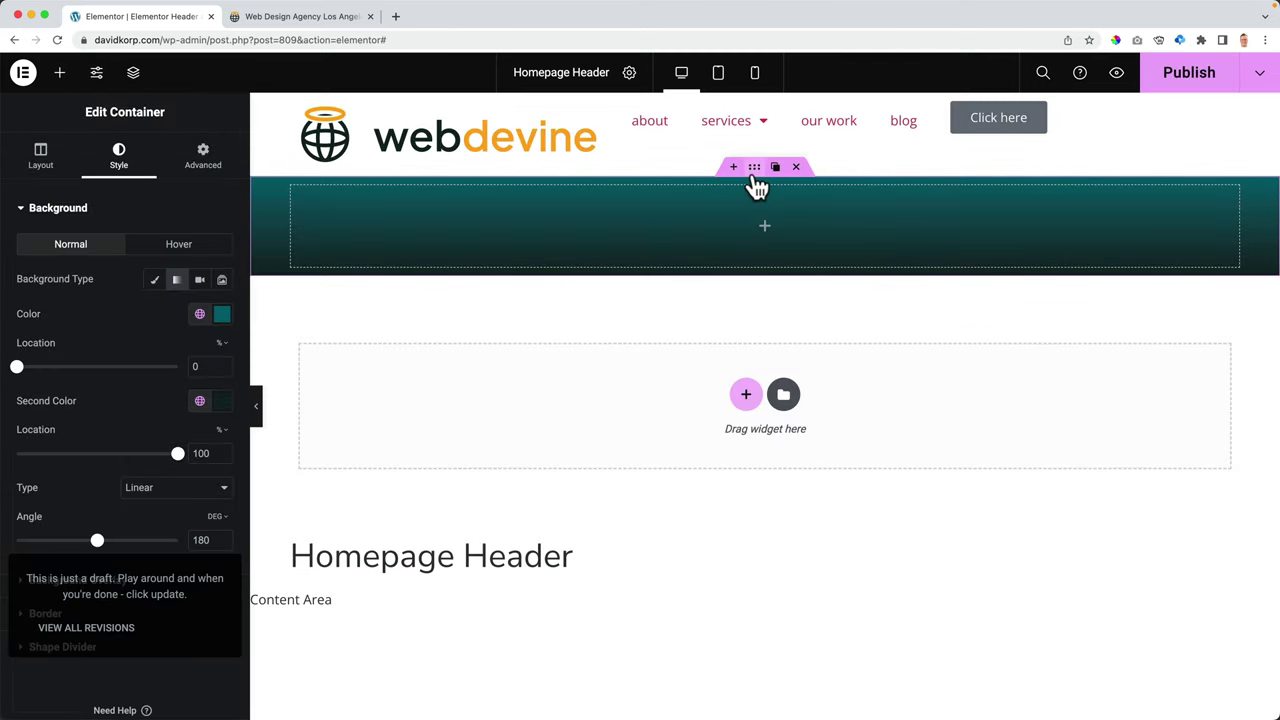
- Set the teal container's minimum height to 700 px, publish, and view the live site
click(41, 157)
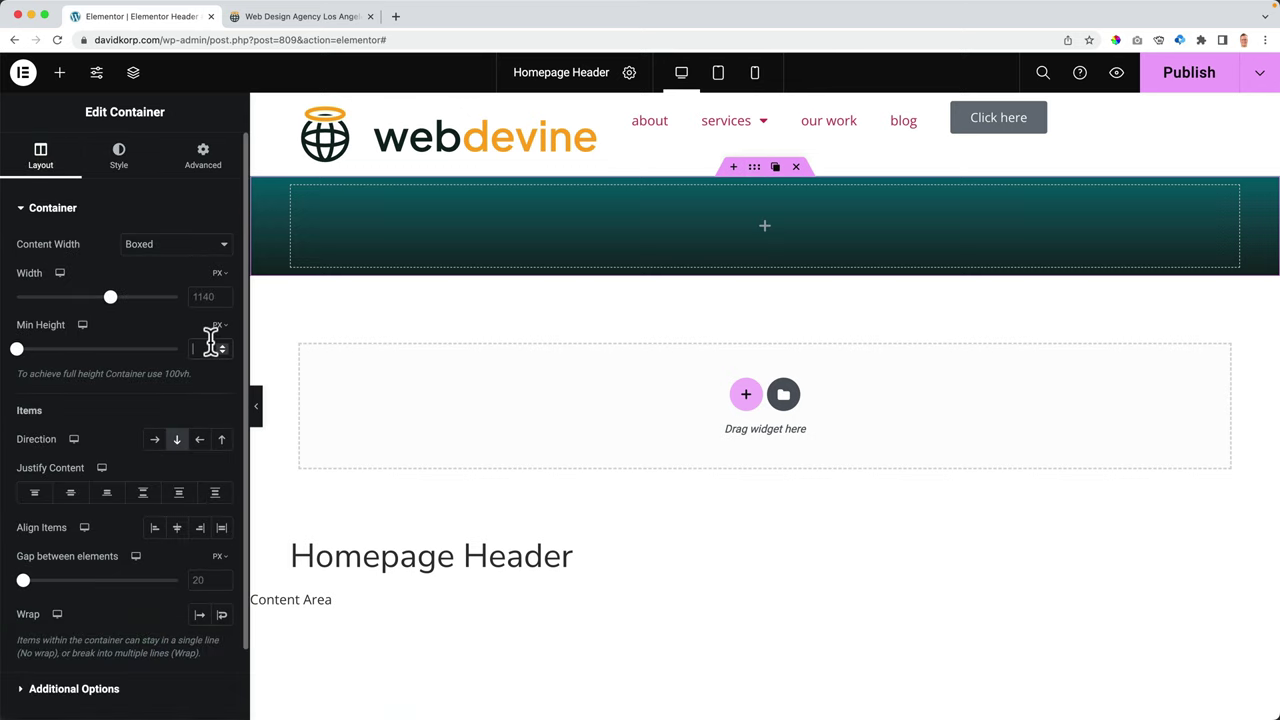
text(700)
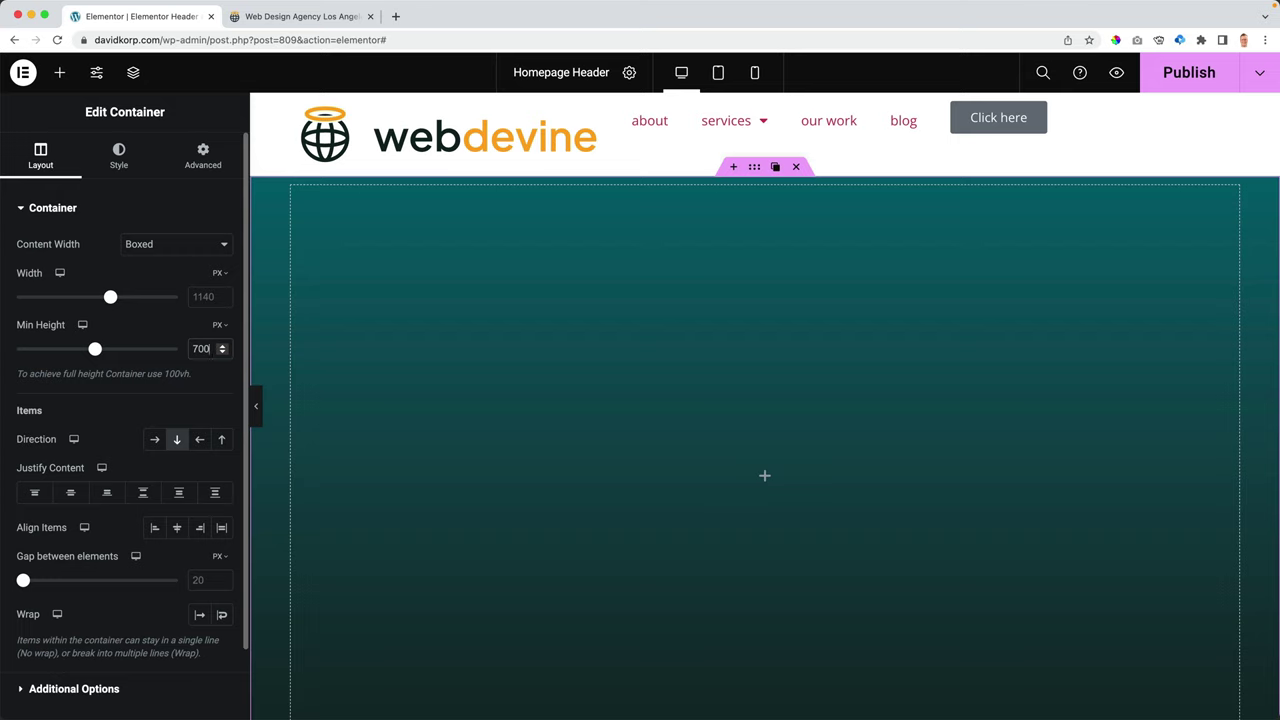
click(1156, 86)
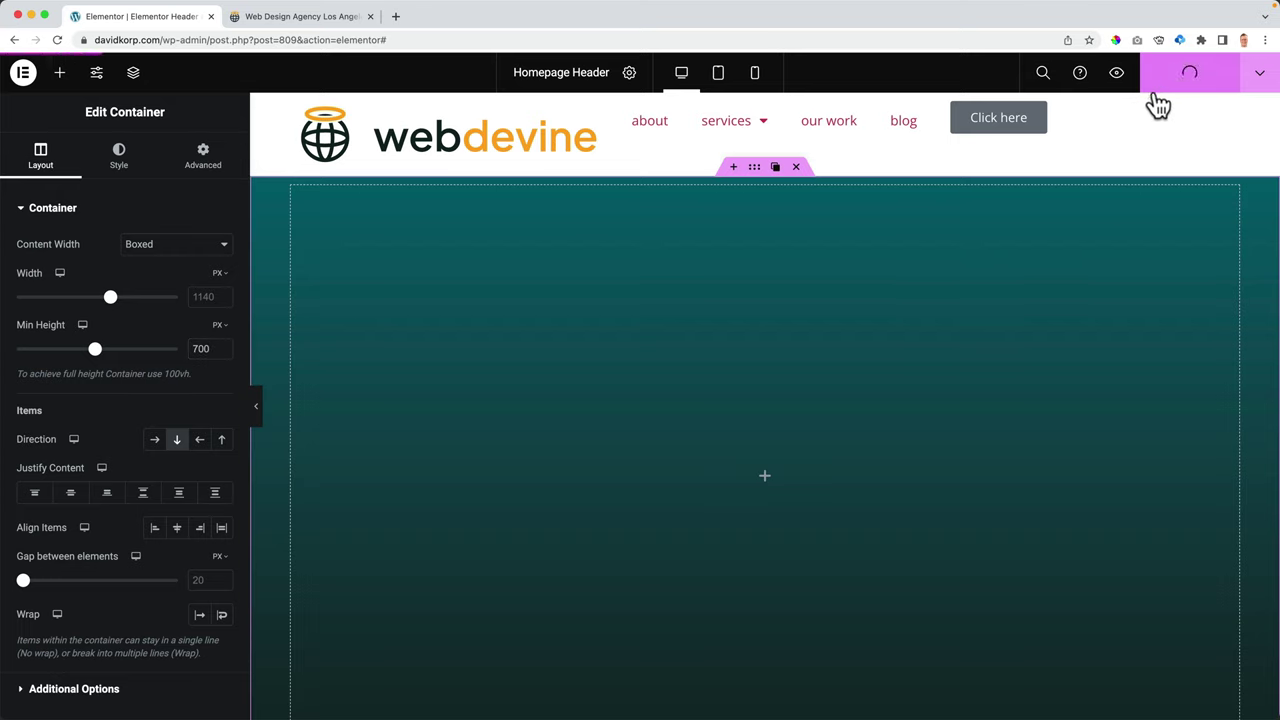
click(322, 18)
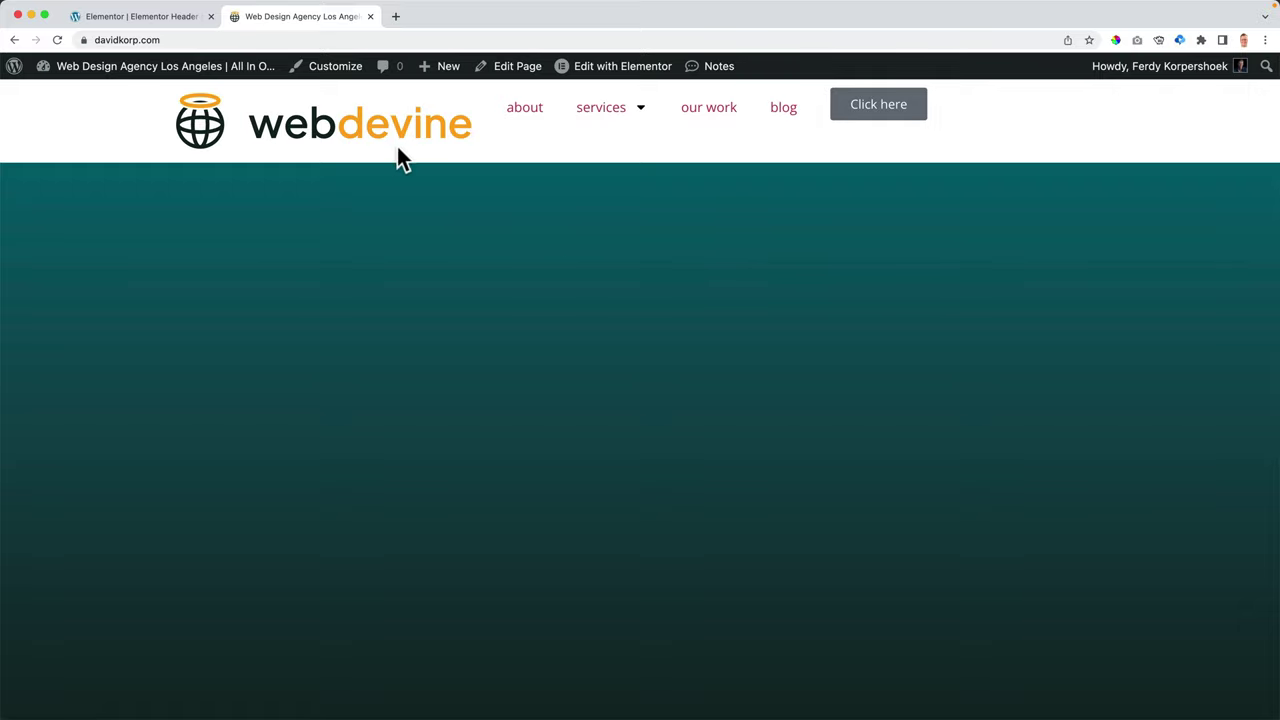
- Compare the live homepage with the editor, then select the header container
click(143, 20)
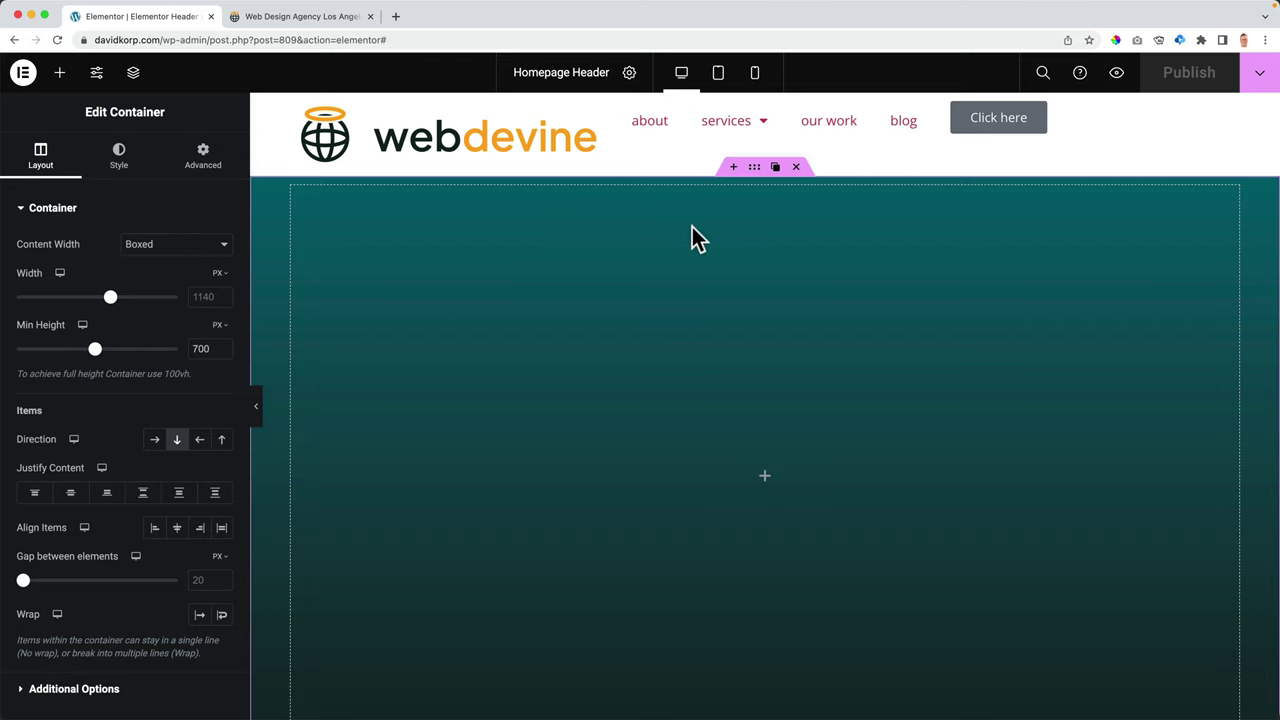
click(320, 17)
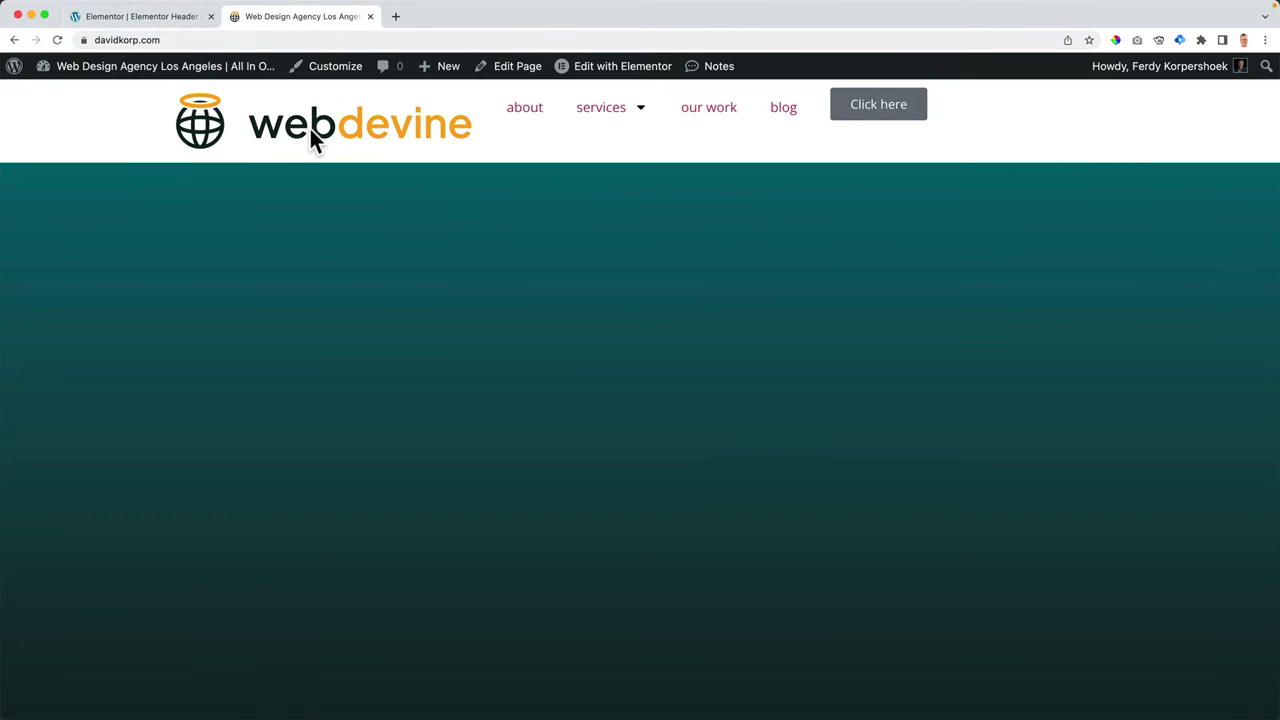
click(190, 20)
click(756, 112)
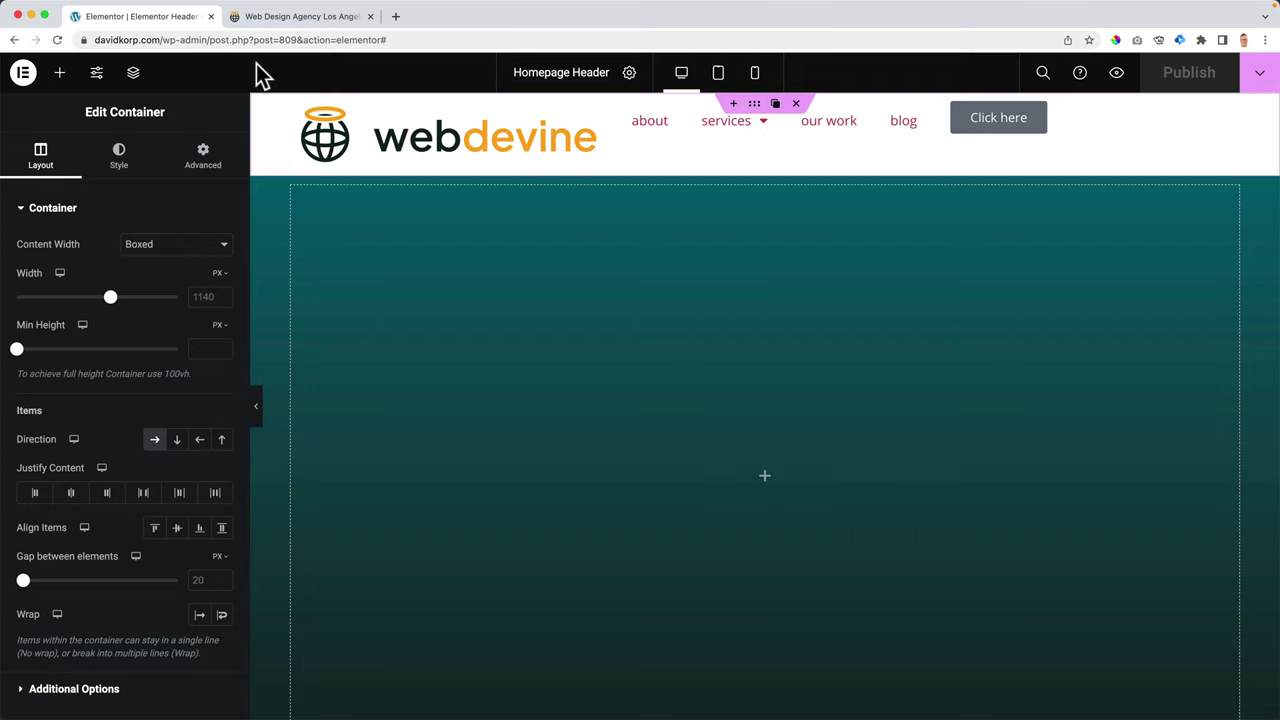
- Rename the two containers in the Navigator to Main Header and Temp Container
click(133, 72)
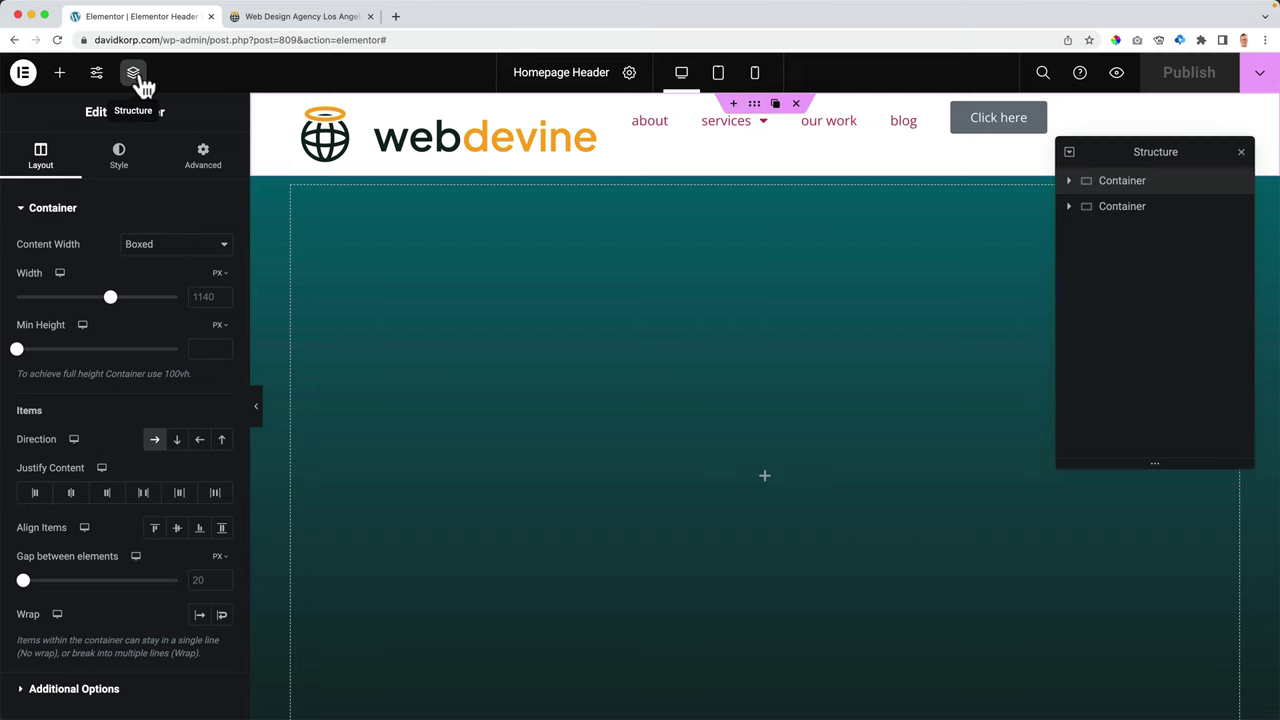
double_click(1123, 186)
text(Mai)
key(Return)
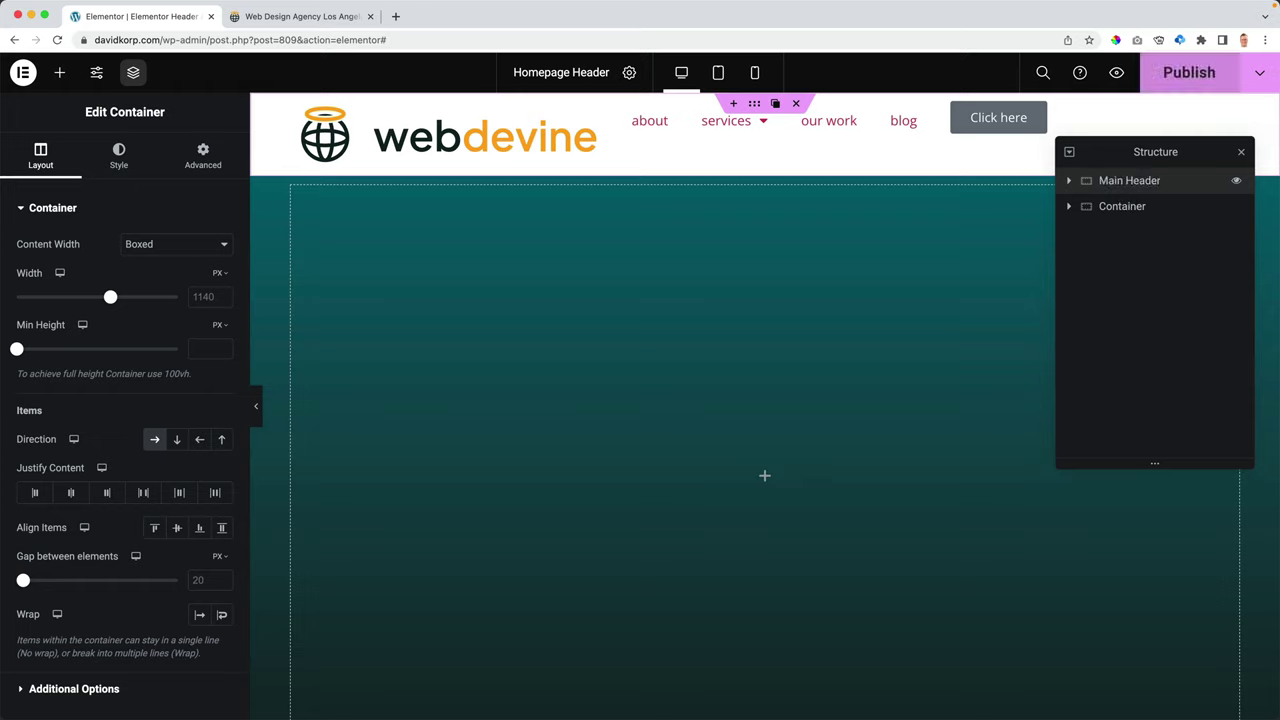
double_click(1120, 210)
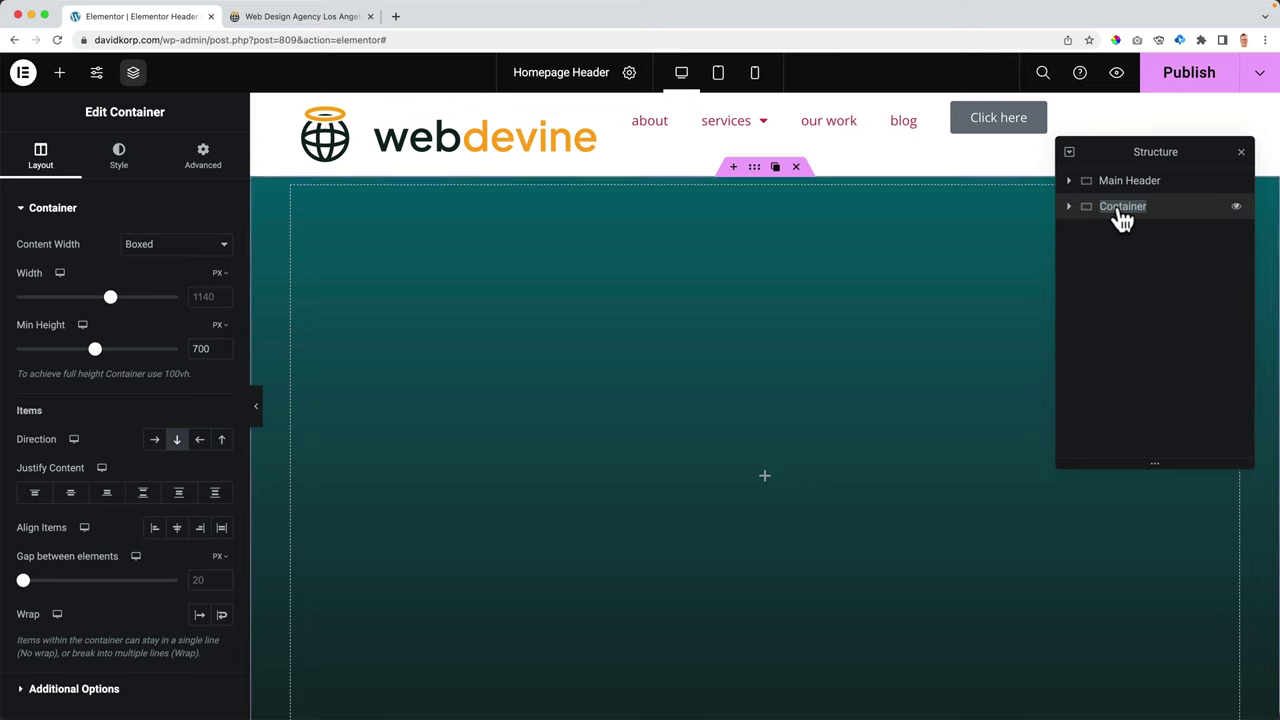
text(Temp)
- Set the header container's direction to Row
click(1241, 152)
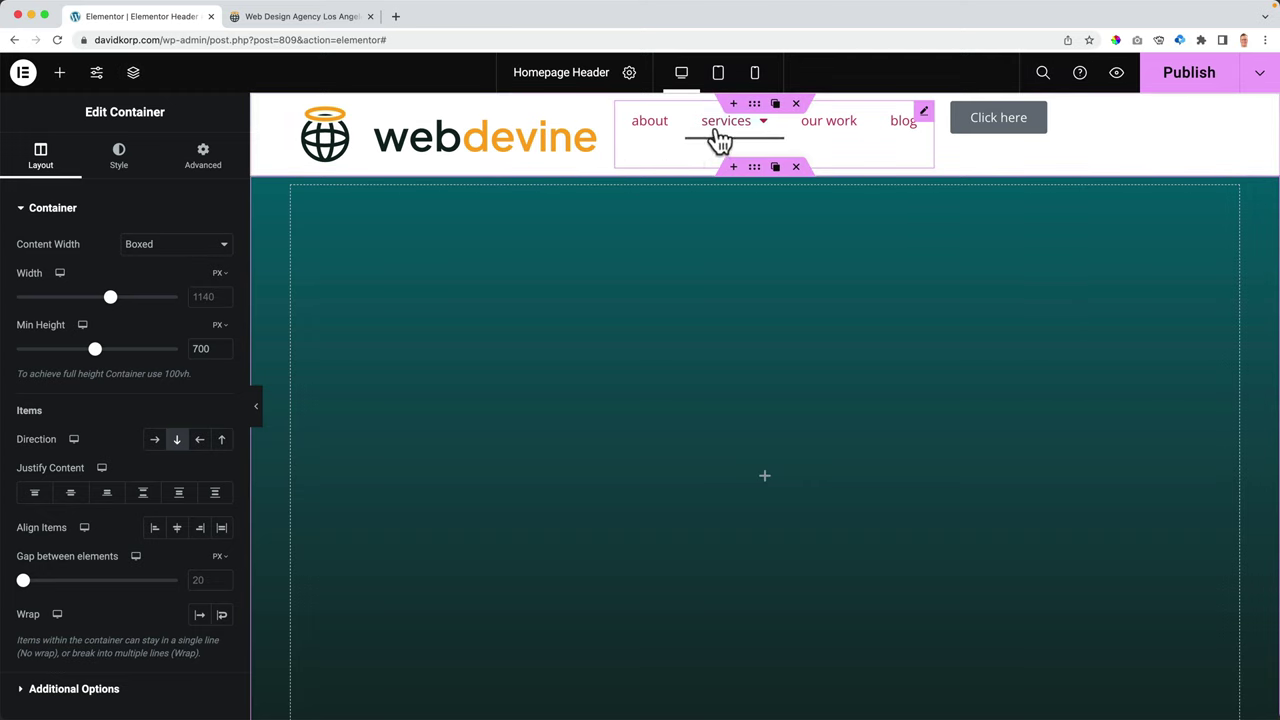
click(757, 106)
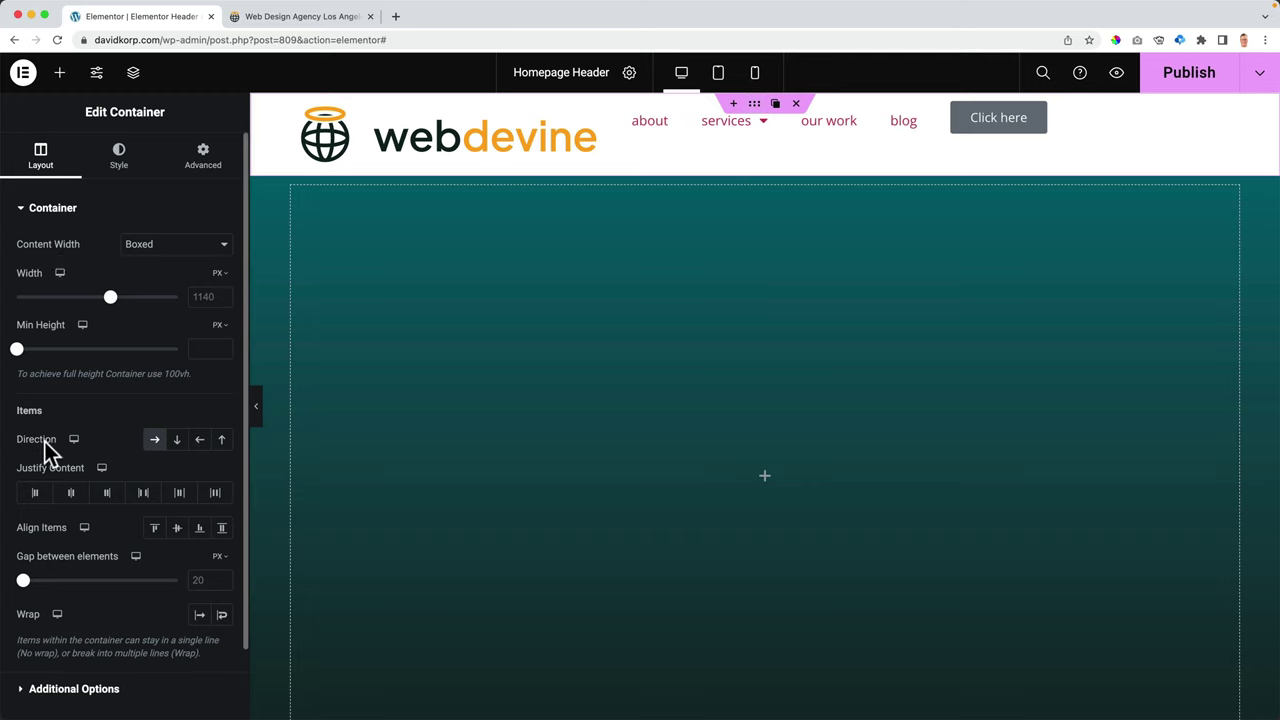
click(200, 440)
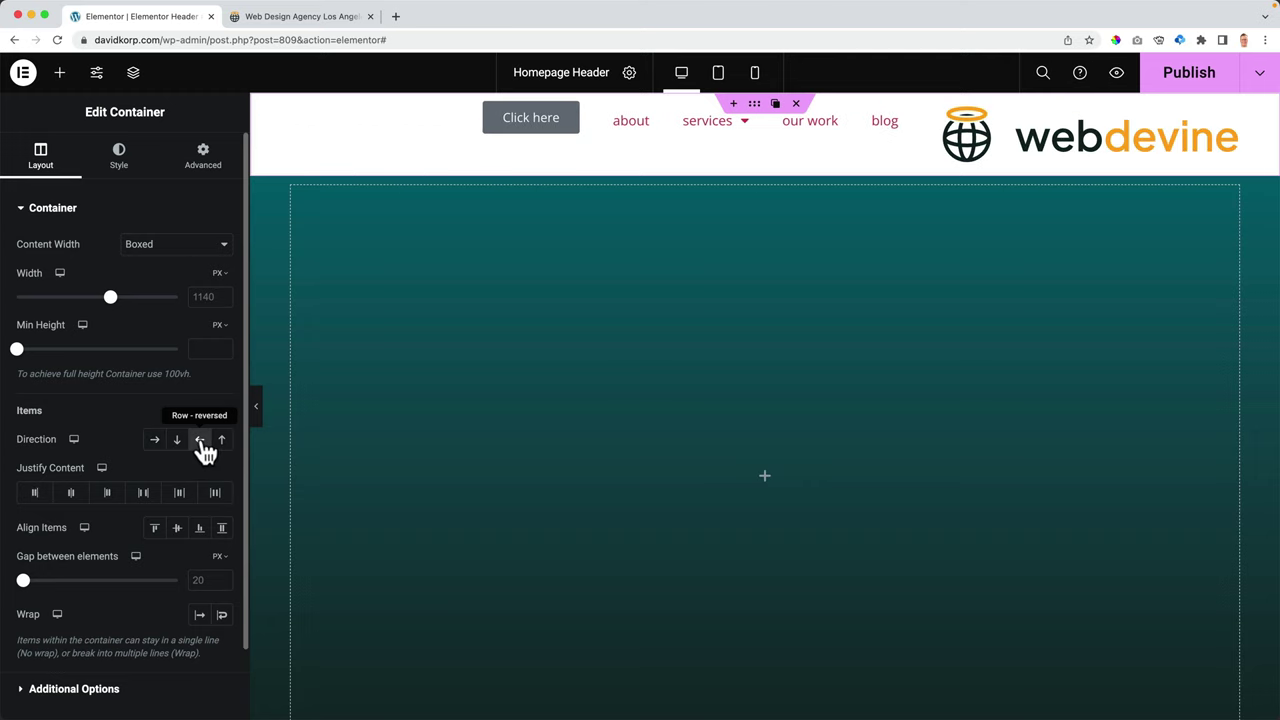
click(177, 445)
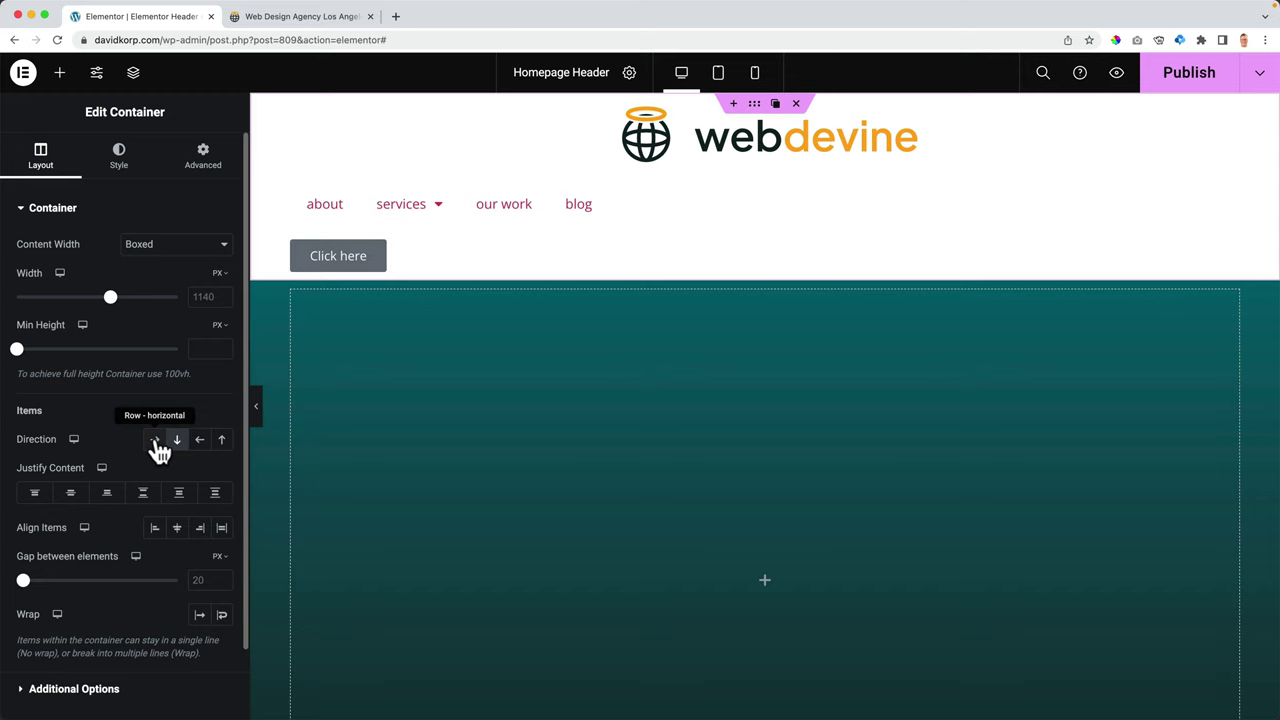
click(156, 443)
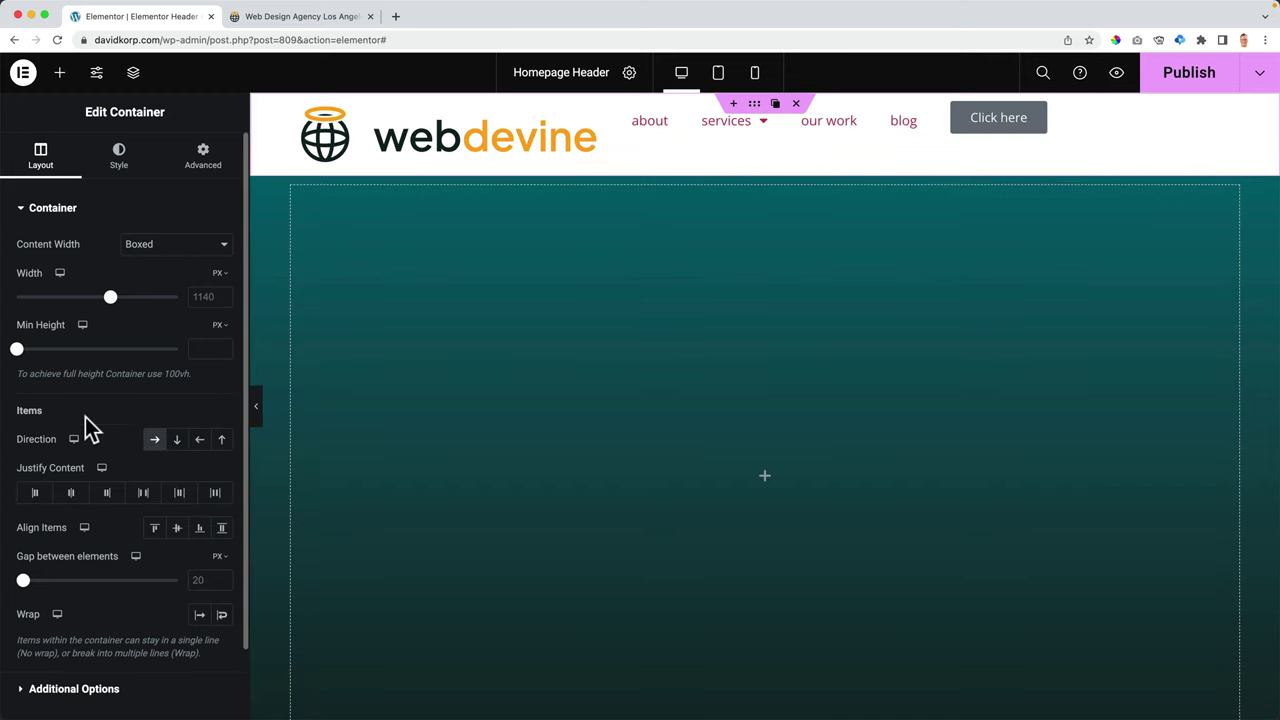
- Try the Justify Content options and settle on Space Between for logo, menu and button
click(37, 495)
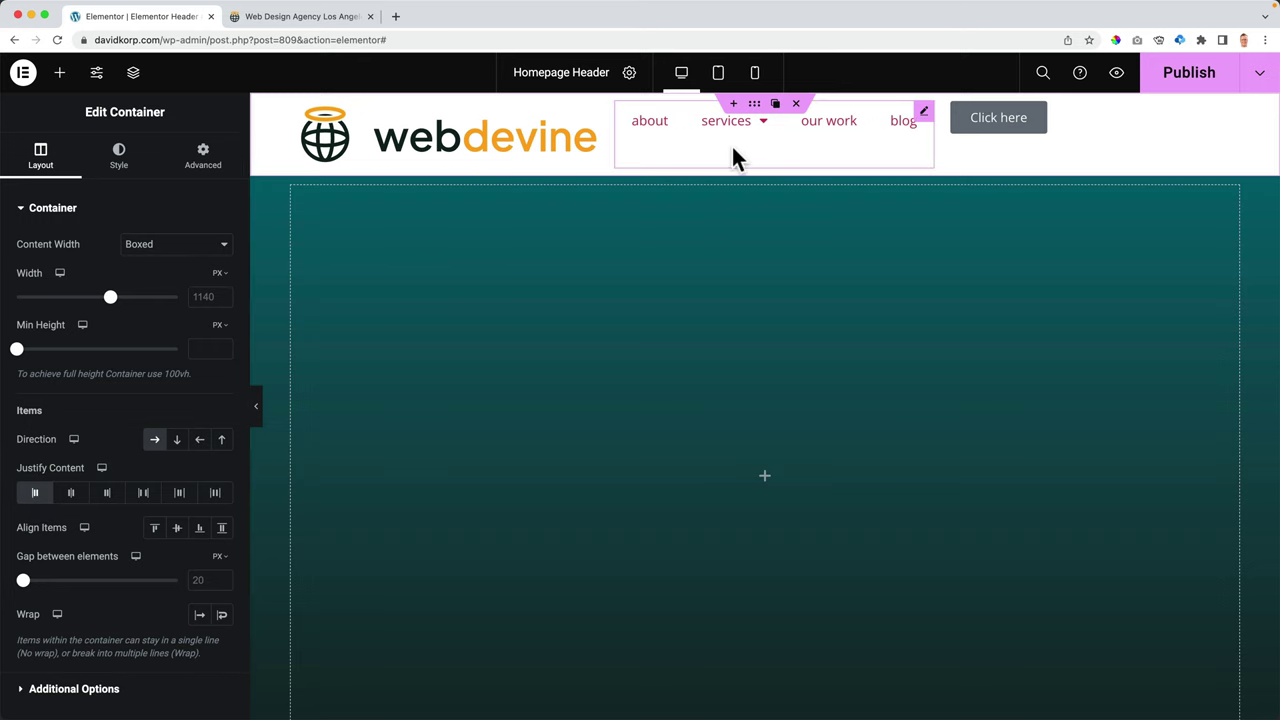
click(106, 495)
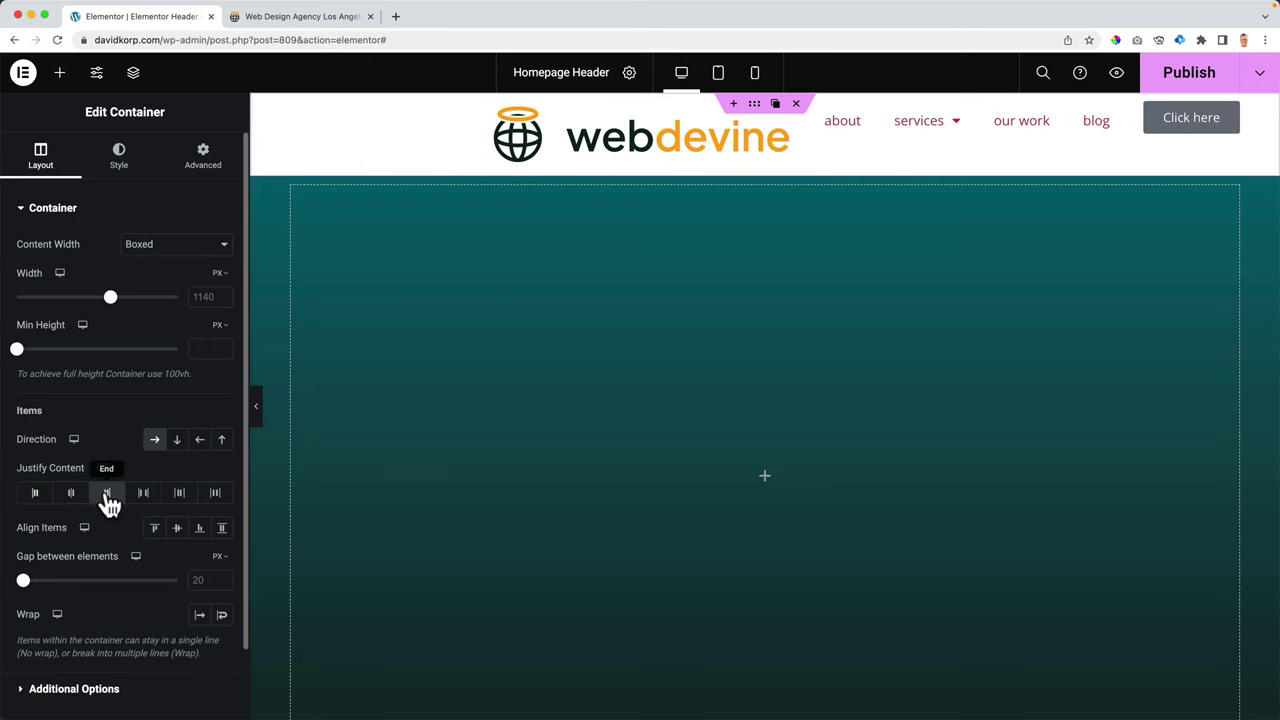
click(74, 495)
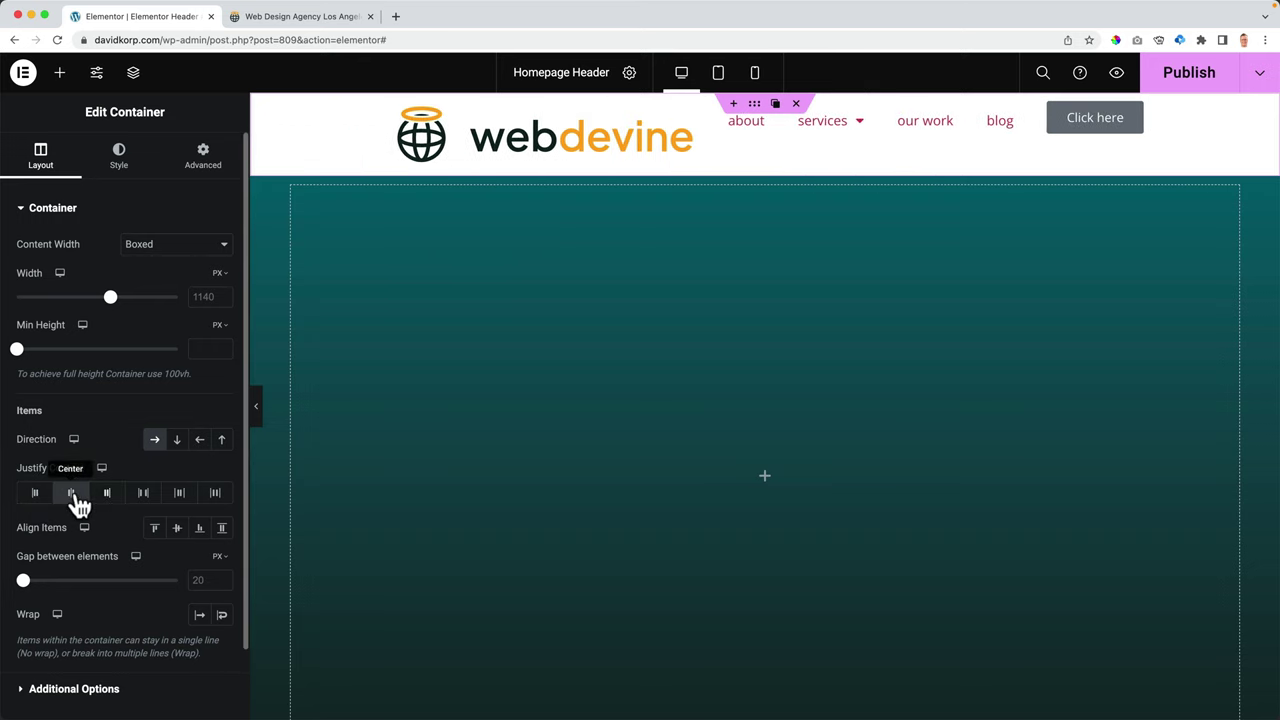
click(143, 495)
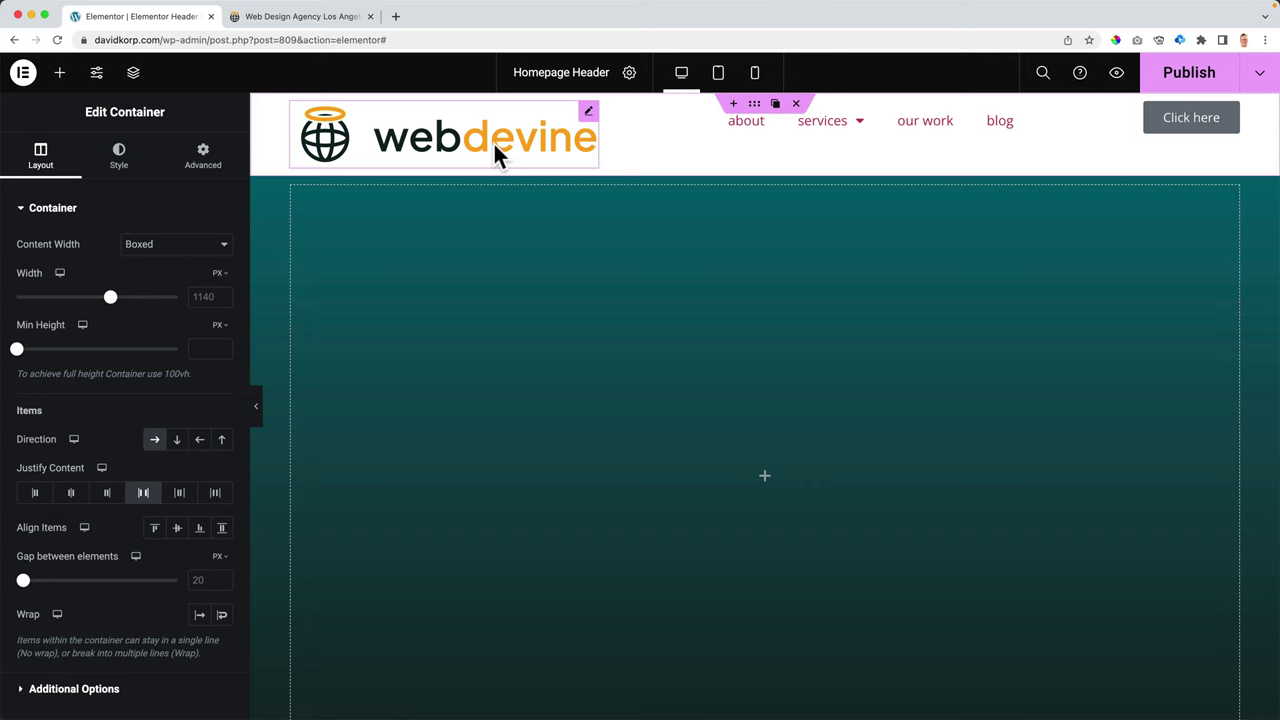
click(180, 495)
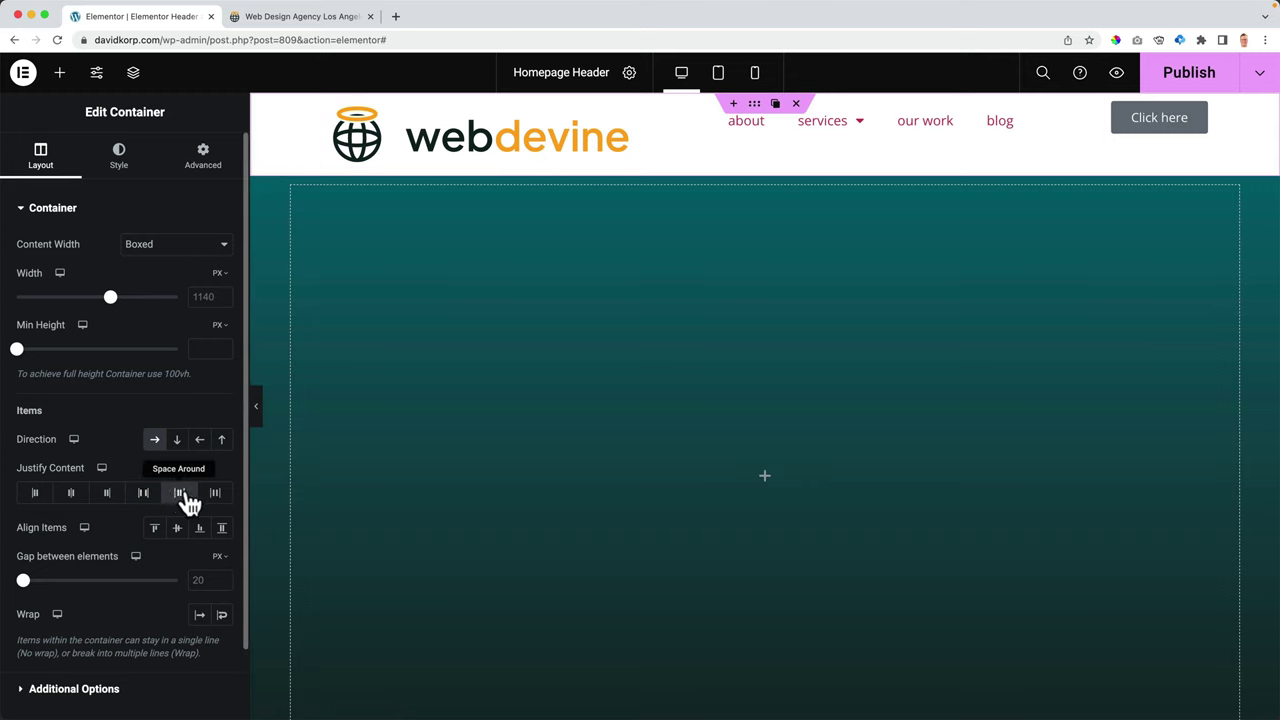
click(213, 496)
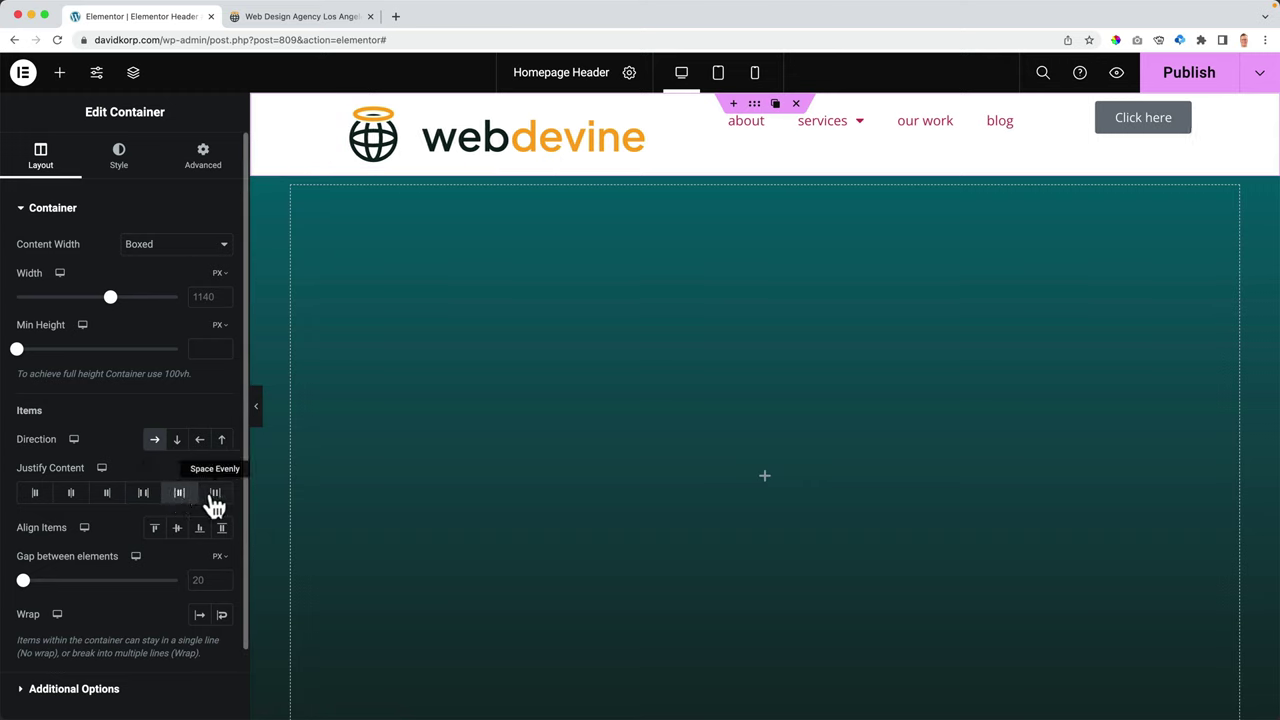
click(143, 495)
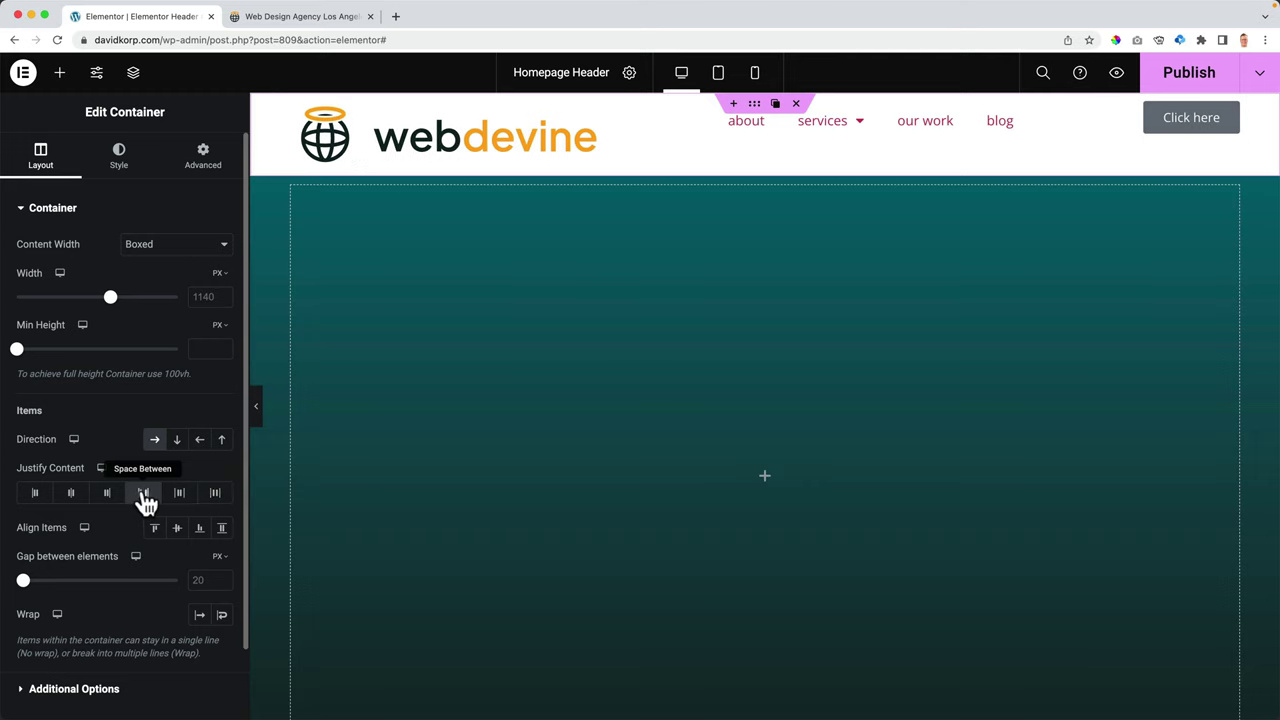
- Centre the header items vertically with Align Items set to Center
mouse_move(878, 112)
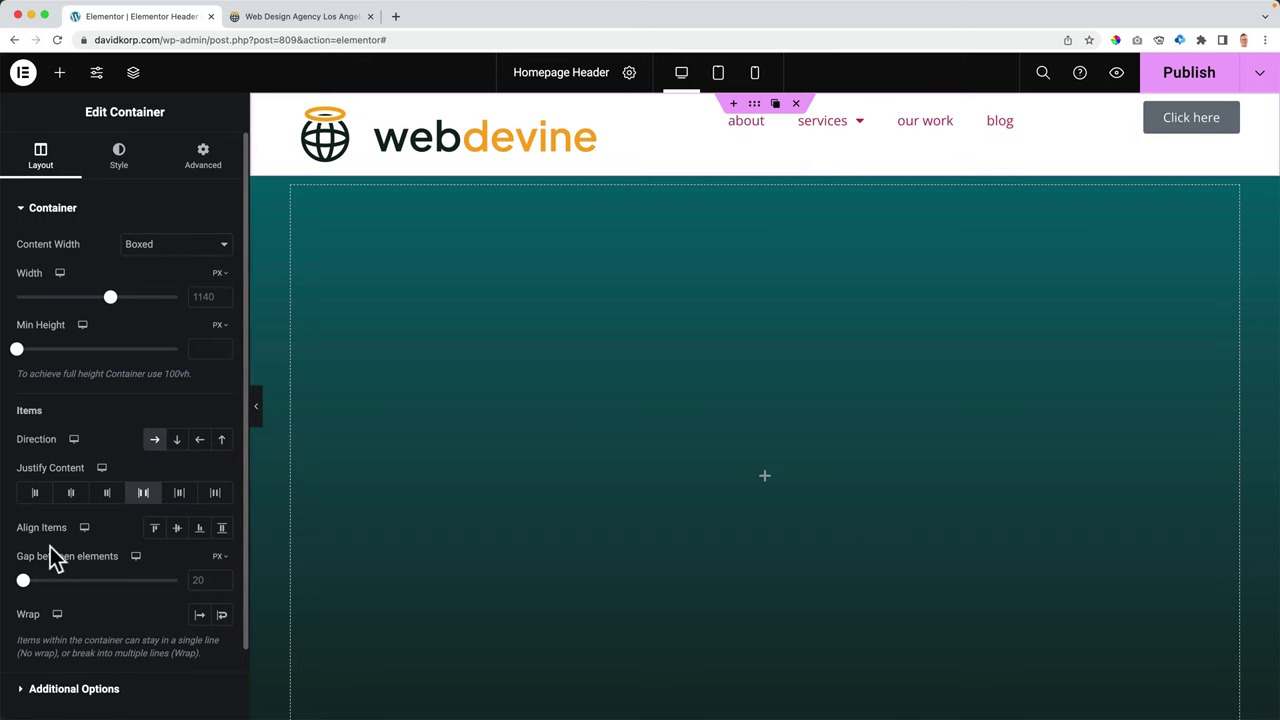
click(178, 530)
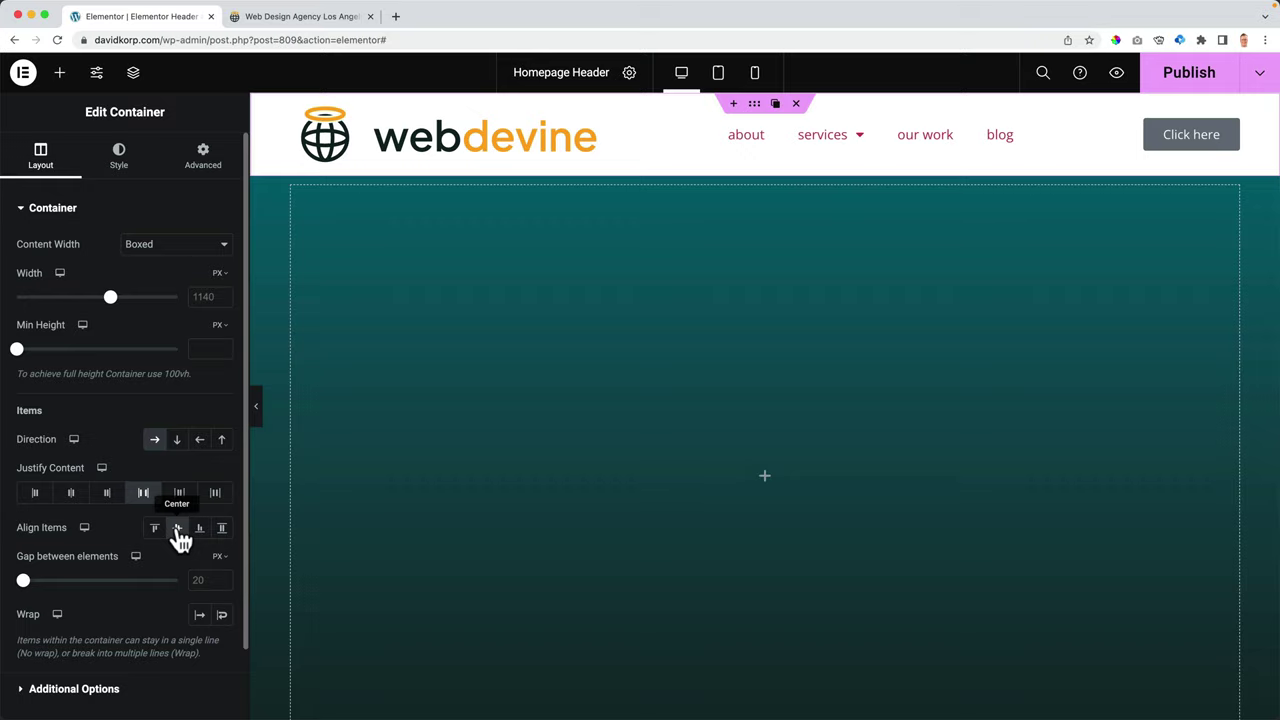
click(474, 129)
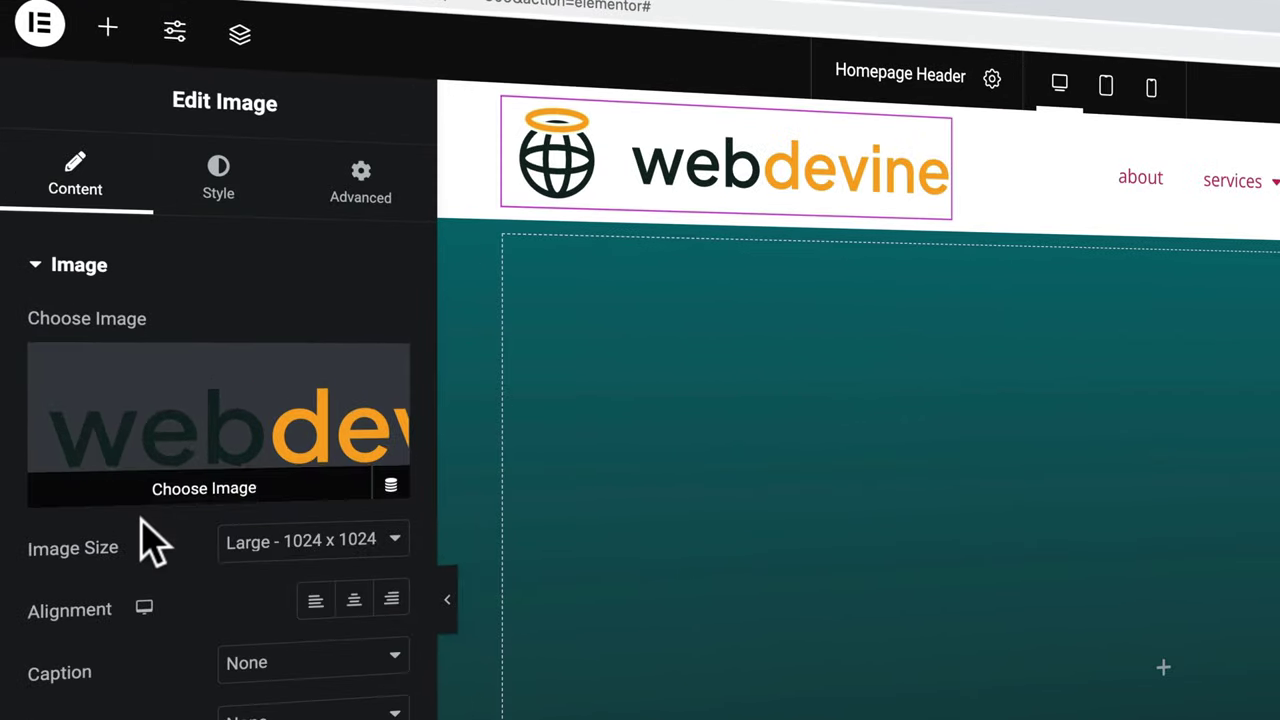
- Use the Medium 300 x 300 image size for the logo and set its width to 220 px
click(285, 550)
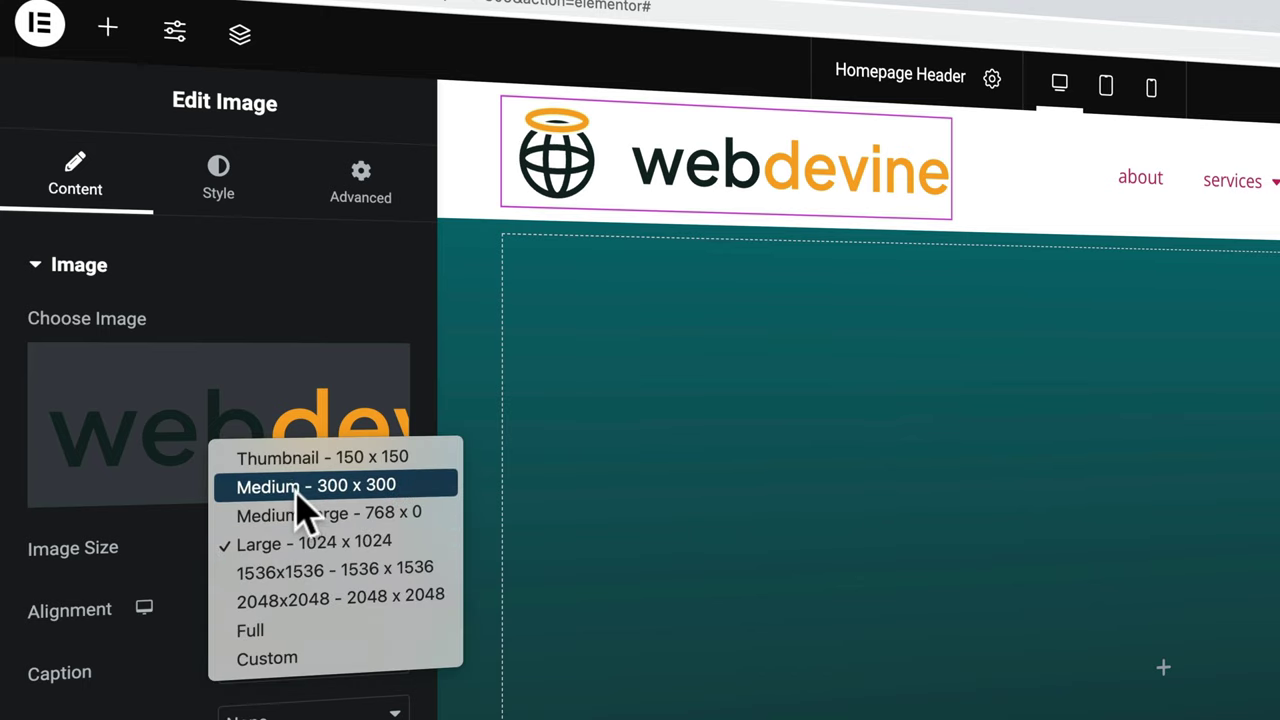
click(297, 490)
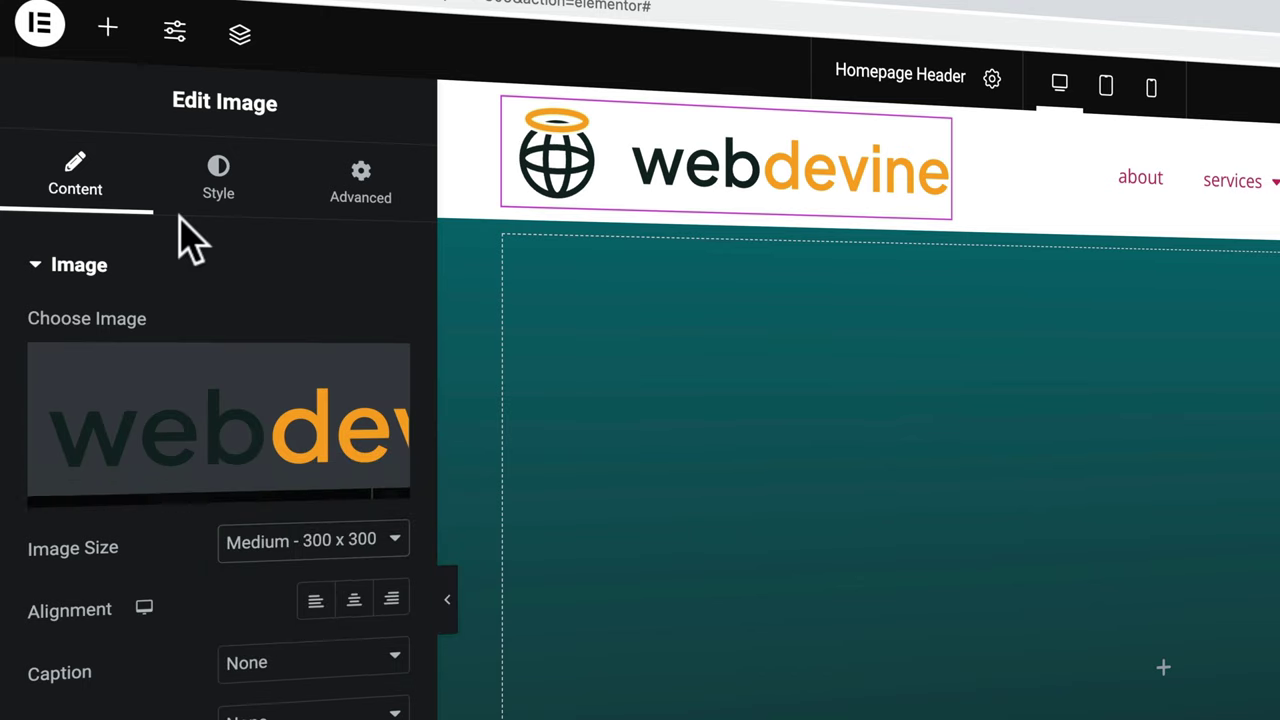
click(220, 190)
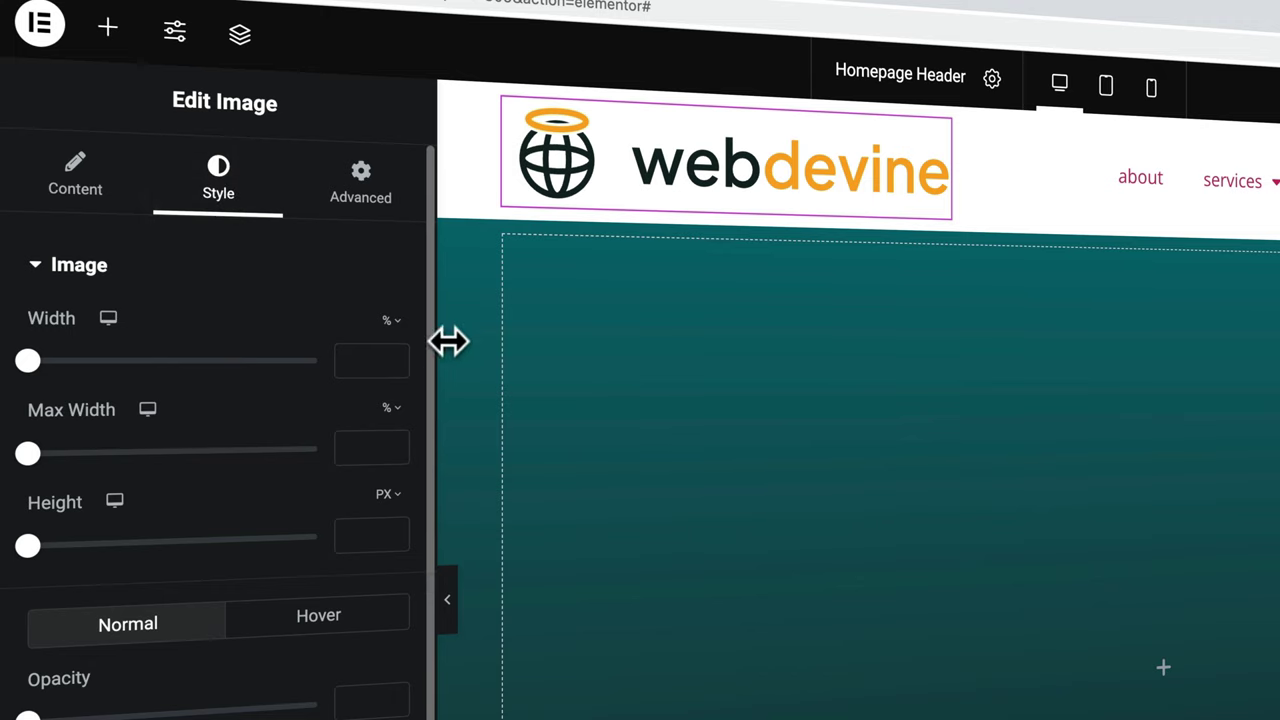
click(392, 320)
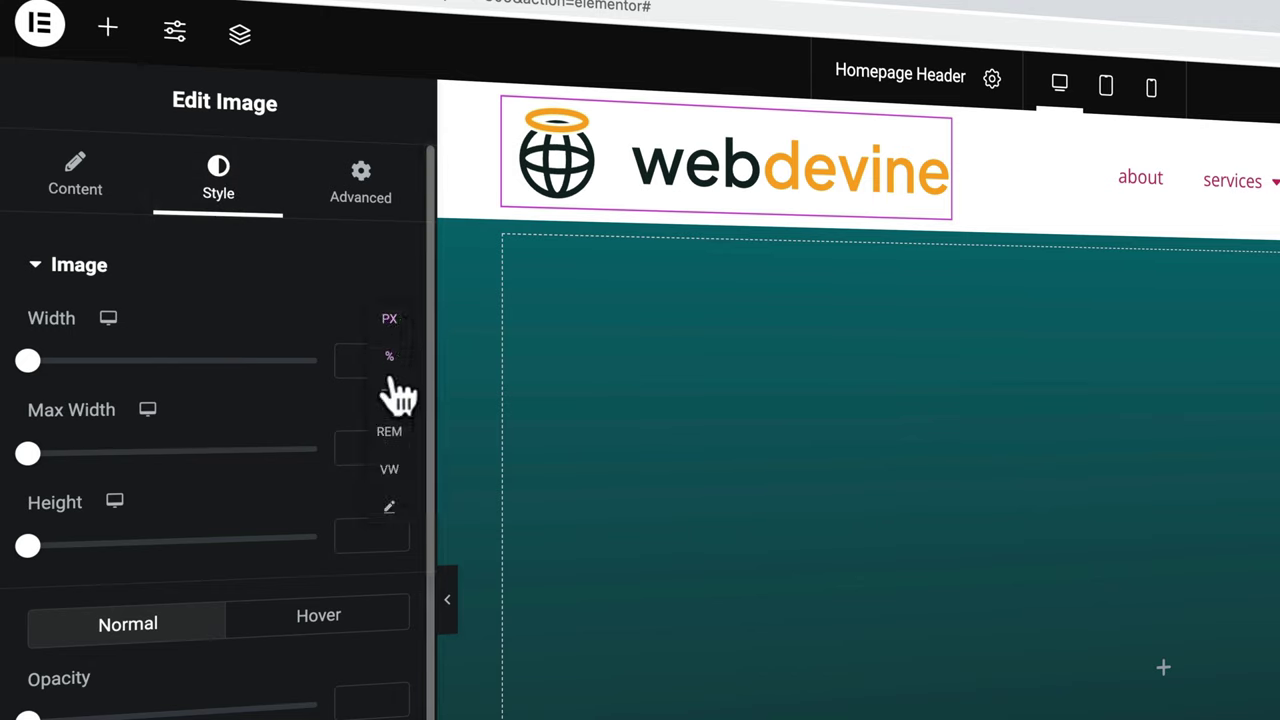
click(386, 322)
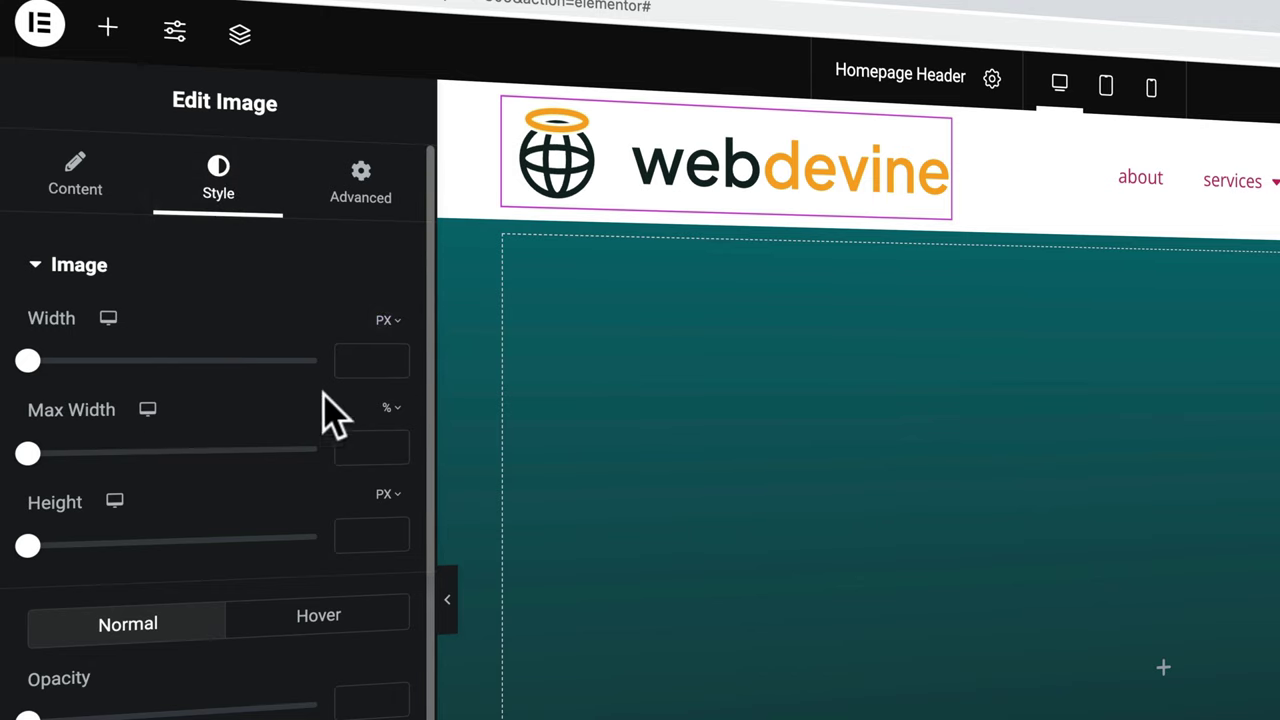
click(362, 362)
text(22)
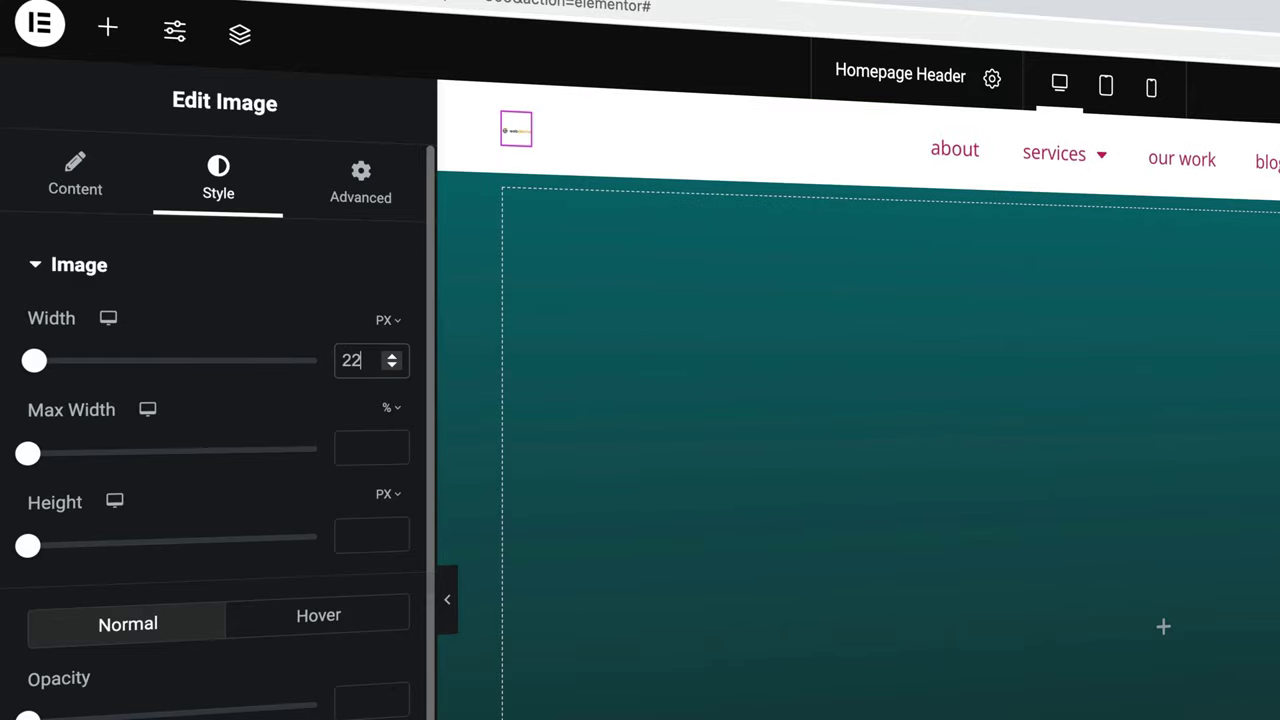
text(0)
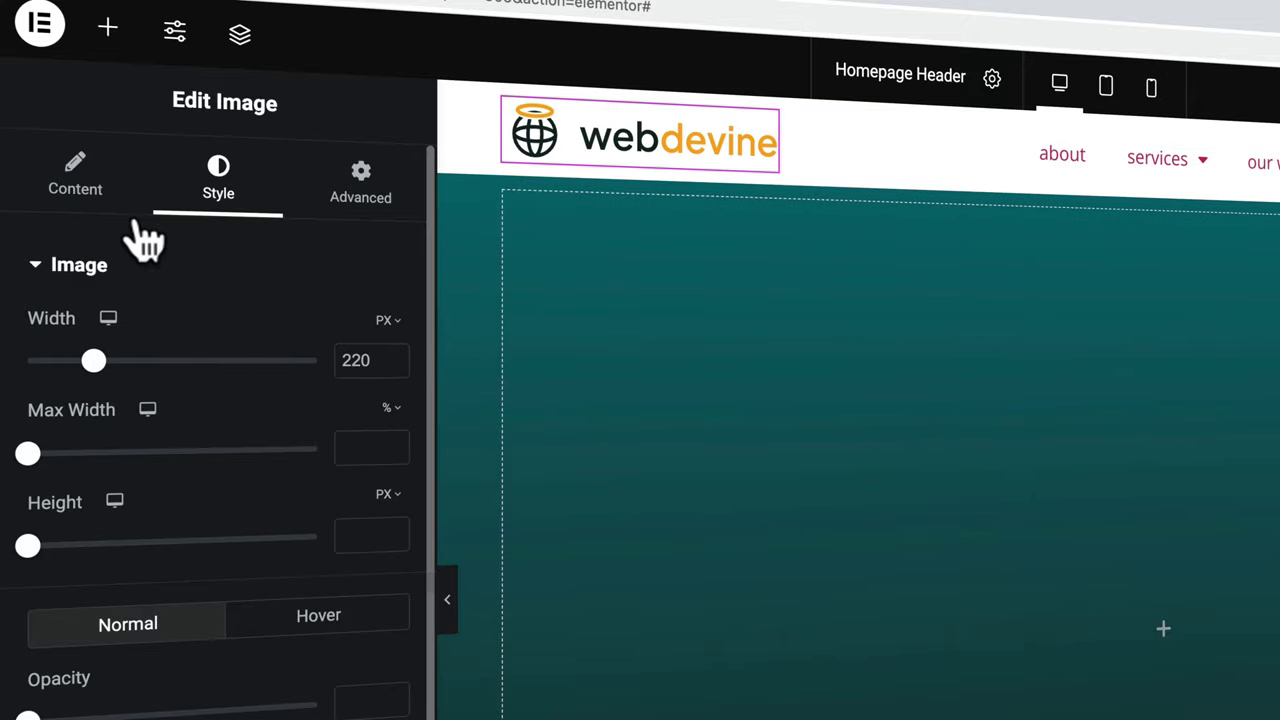
- Make the logo link to a Custom URL of '/'
click(78, 192)
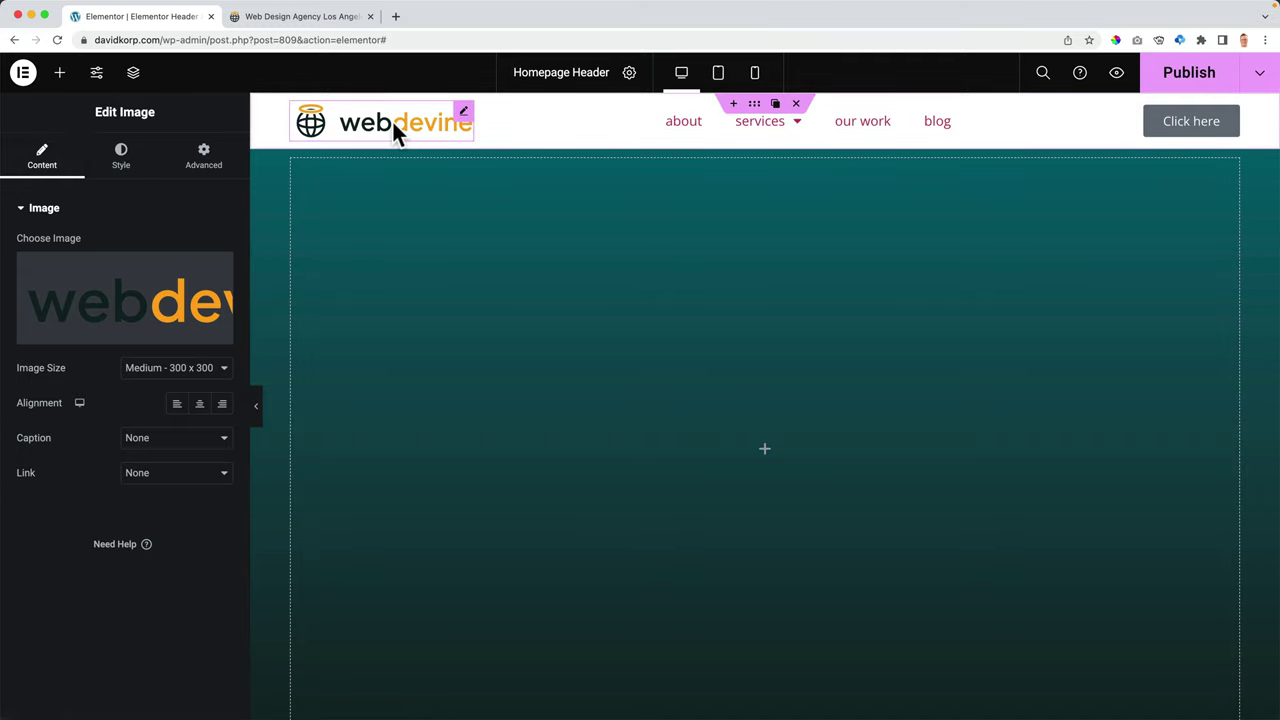
click(153, 474)
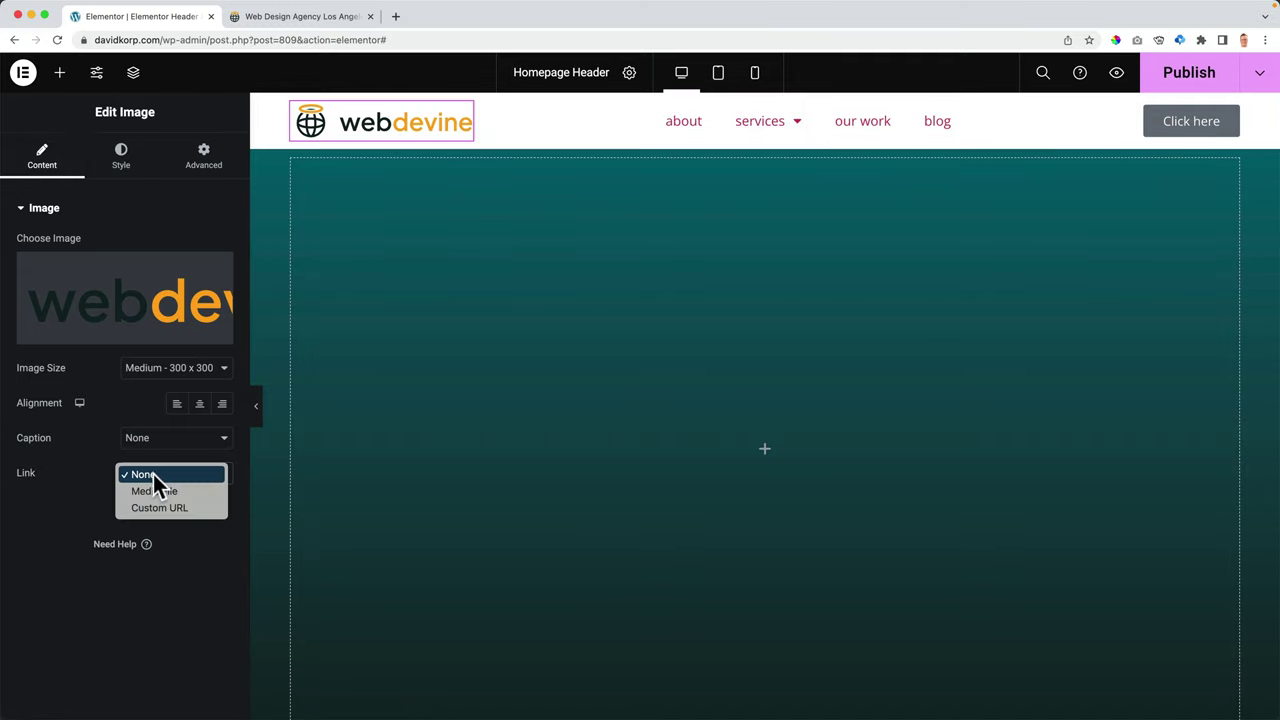
click(153, 506)
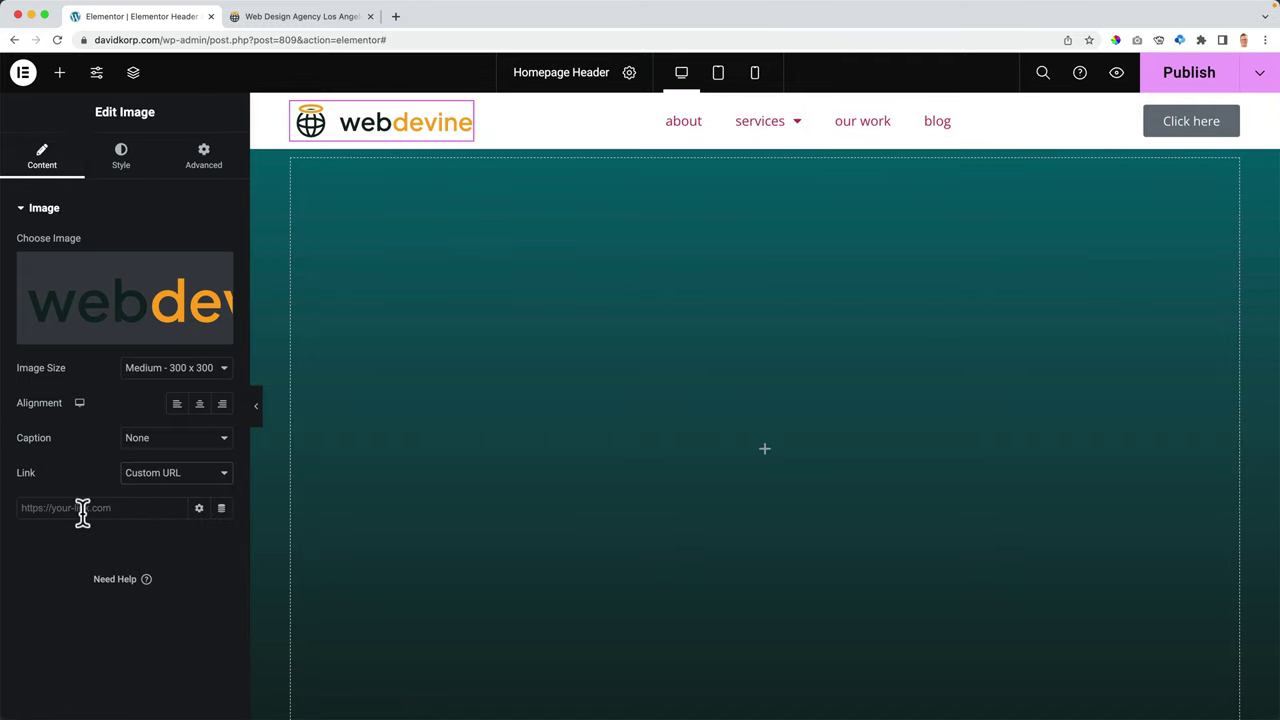
click(82, 510)
text(/)
- Relabel the header button from 'Click here' to 'contact'
click(1180, 125)
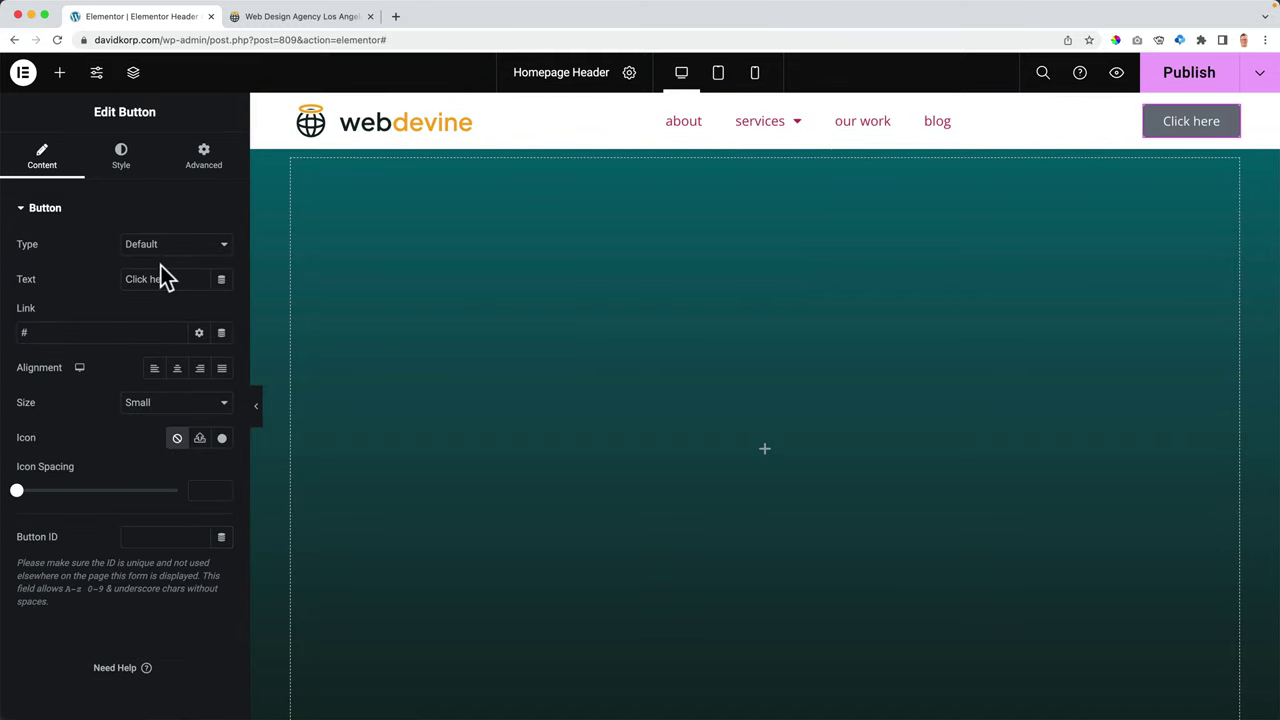
text(c)
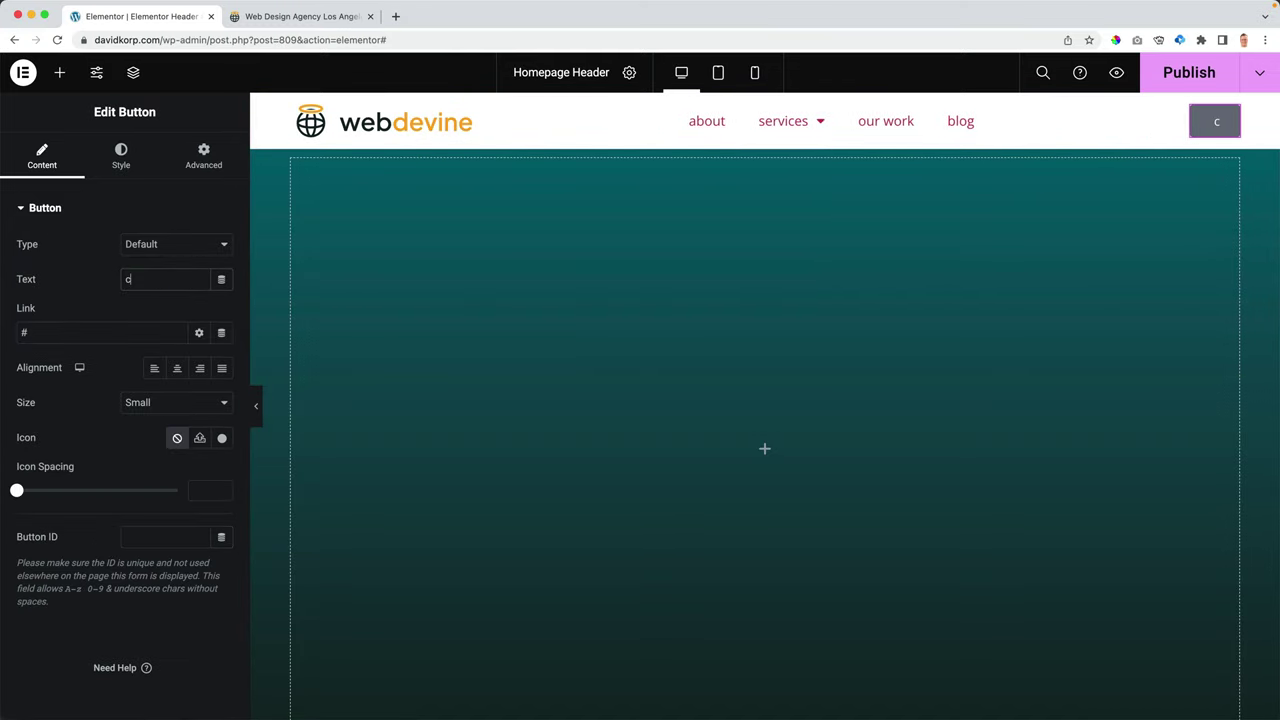
text(ontact)
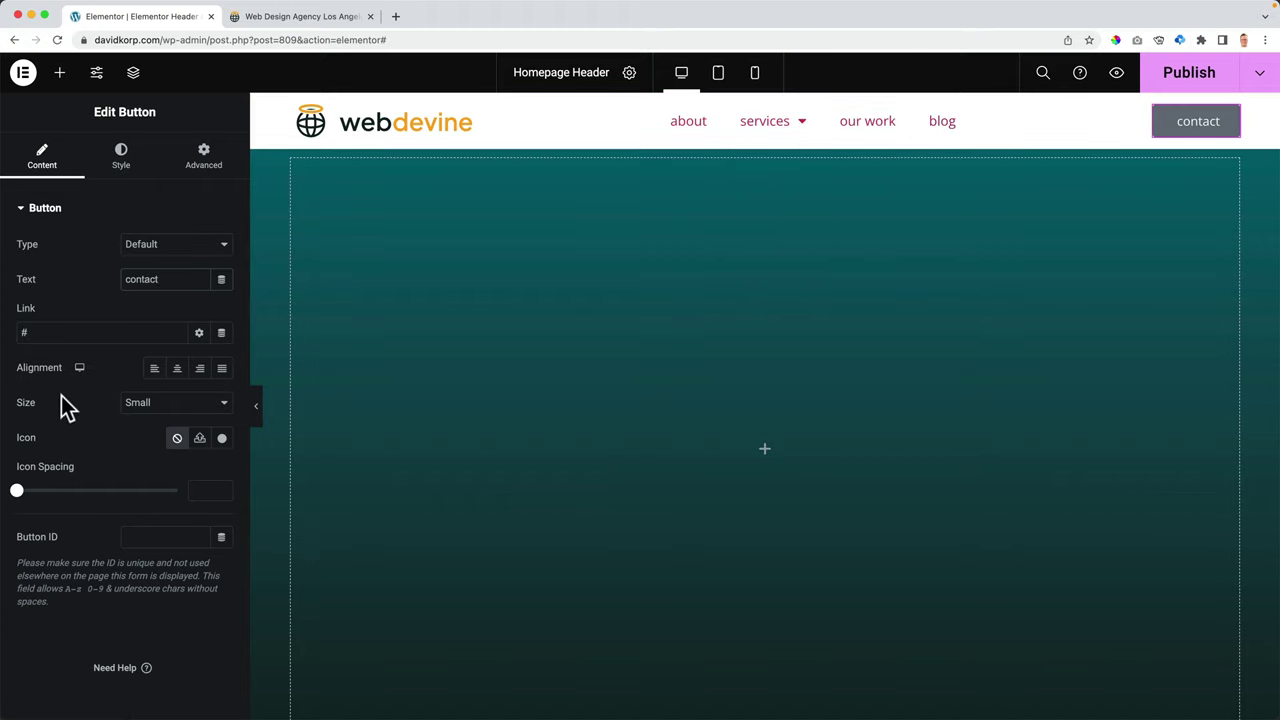
click(121, 168)
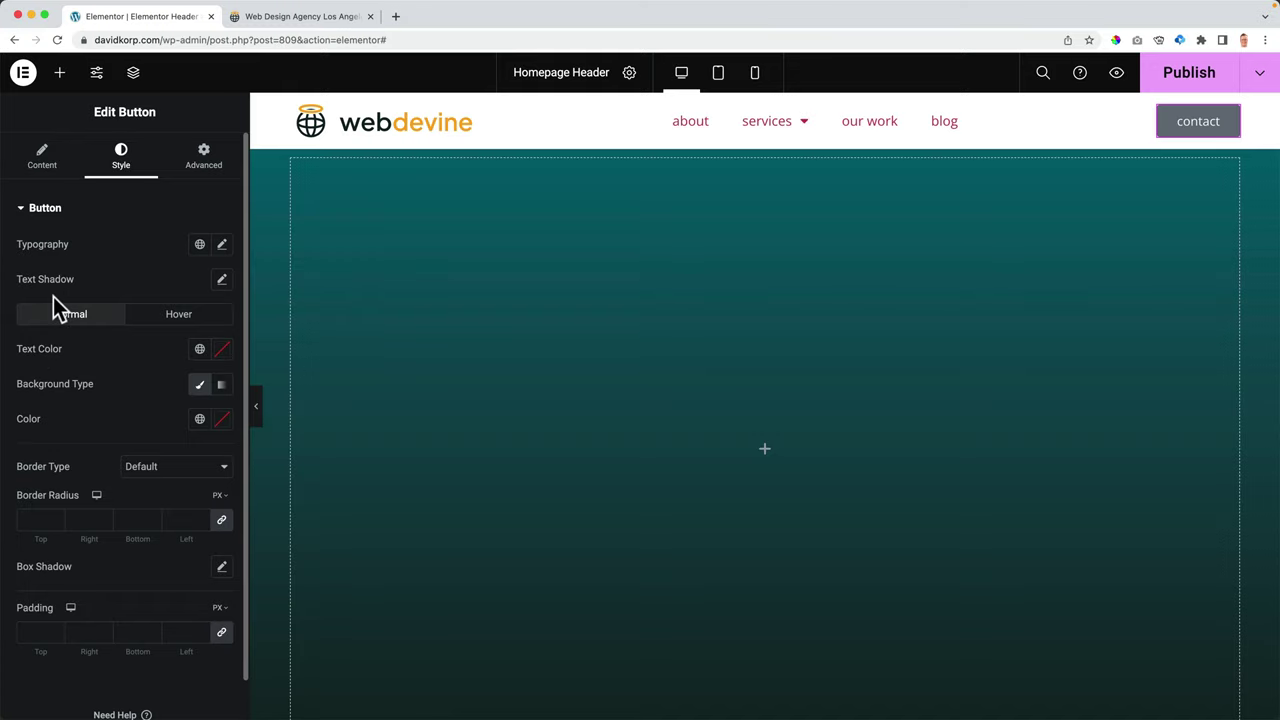
- Give the contact button an orange Color 1 background and a teal Color 2 hover background
click(199, 418)
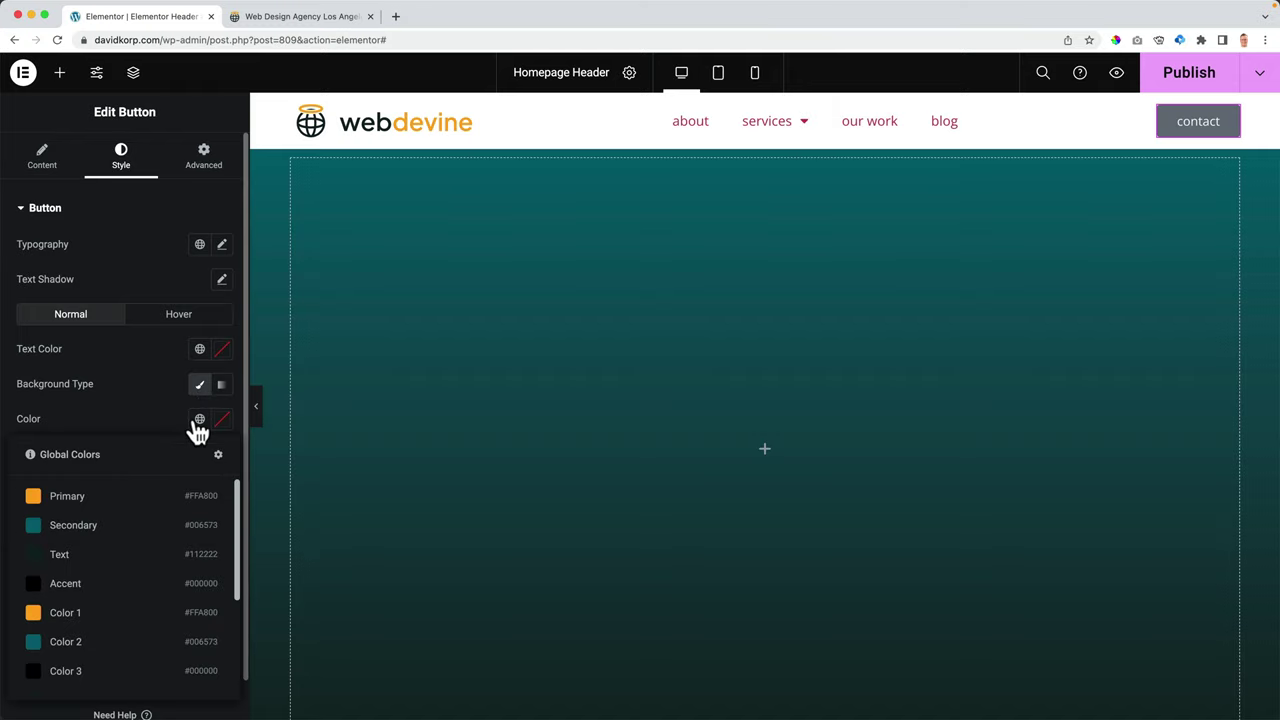
click(80, 622)
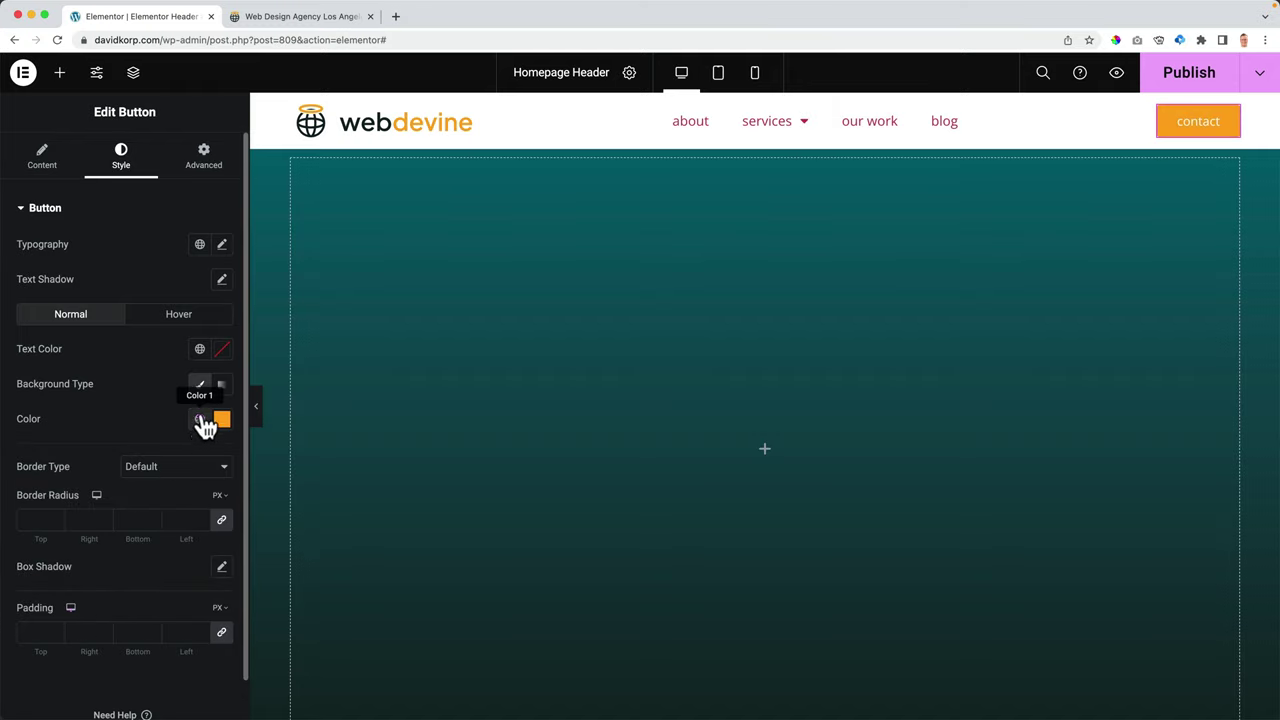
click(179, 314)
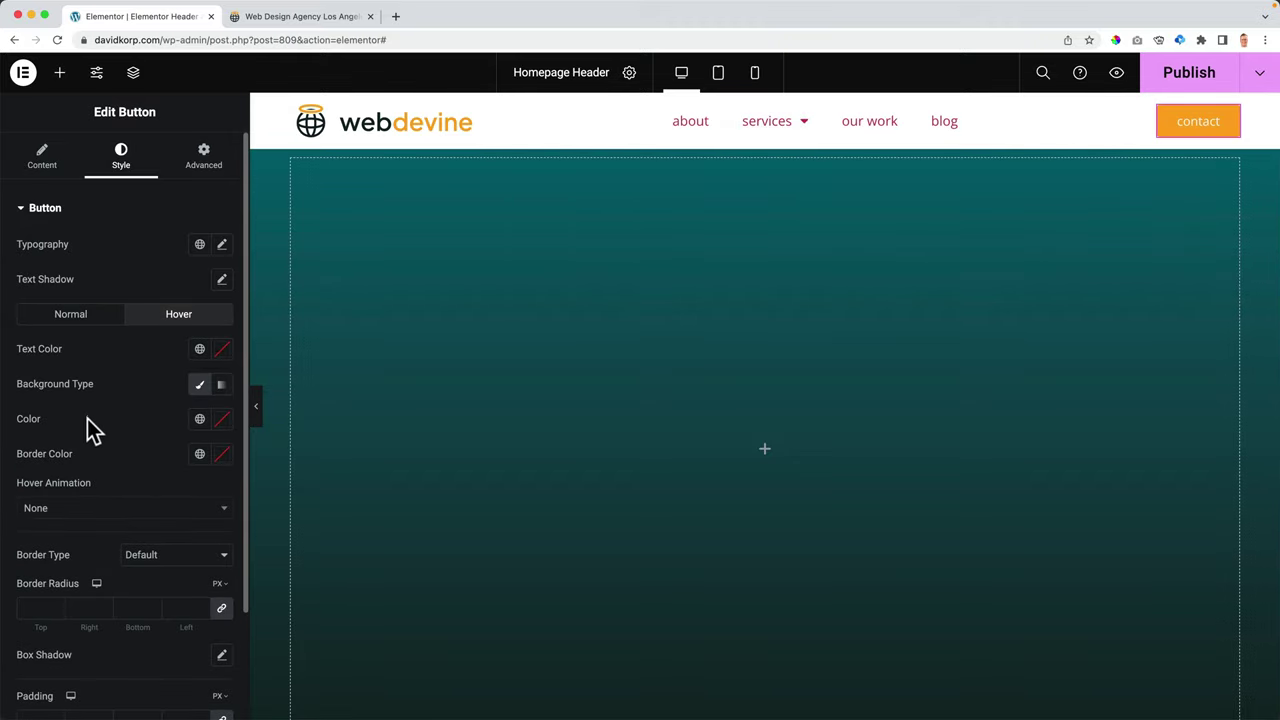
click(198, 428)
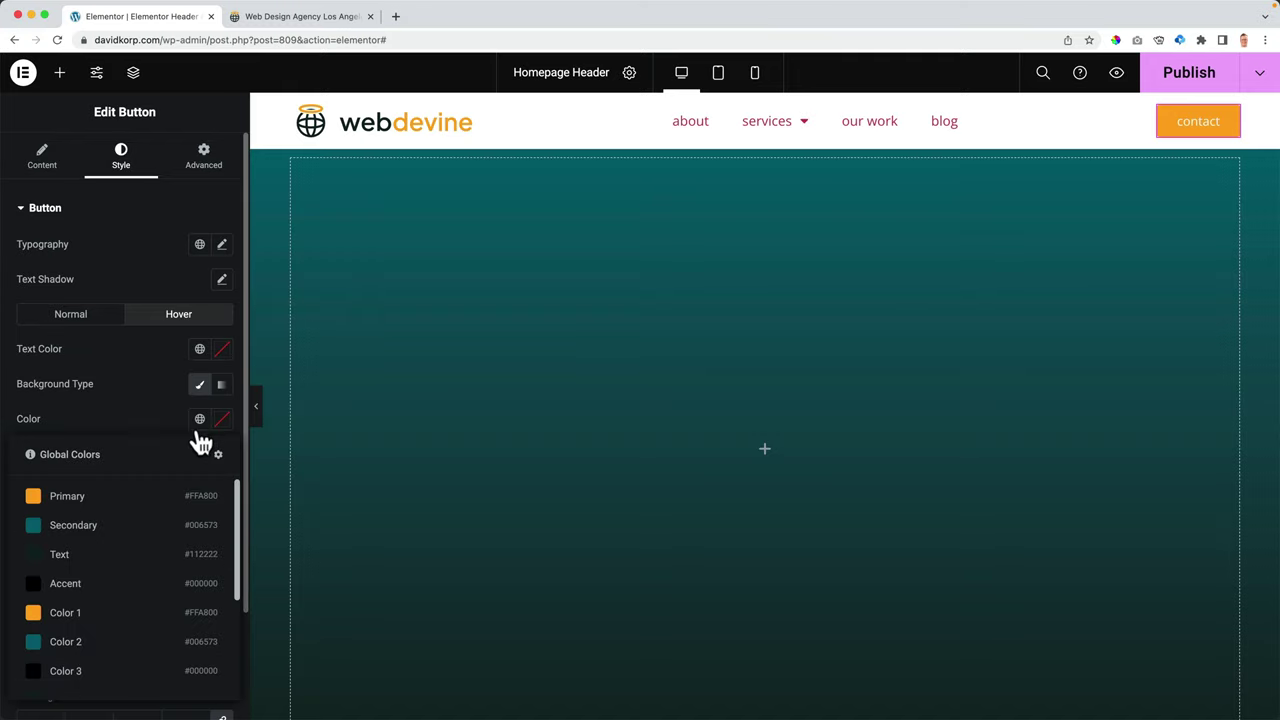
click(86, 641)
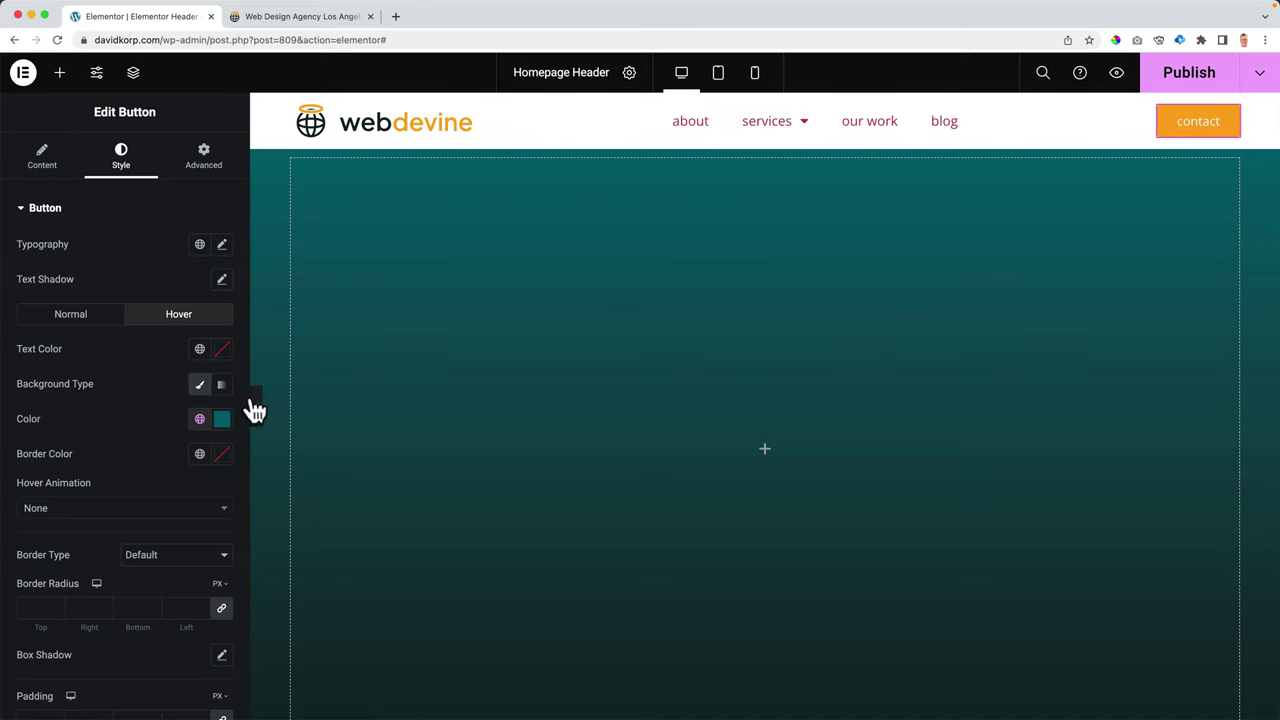
- Round the button's corners to 20 px and publish the header
scroll(140, 355, down, 3)
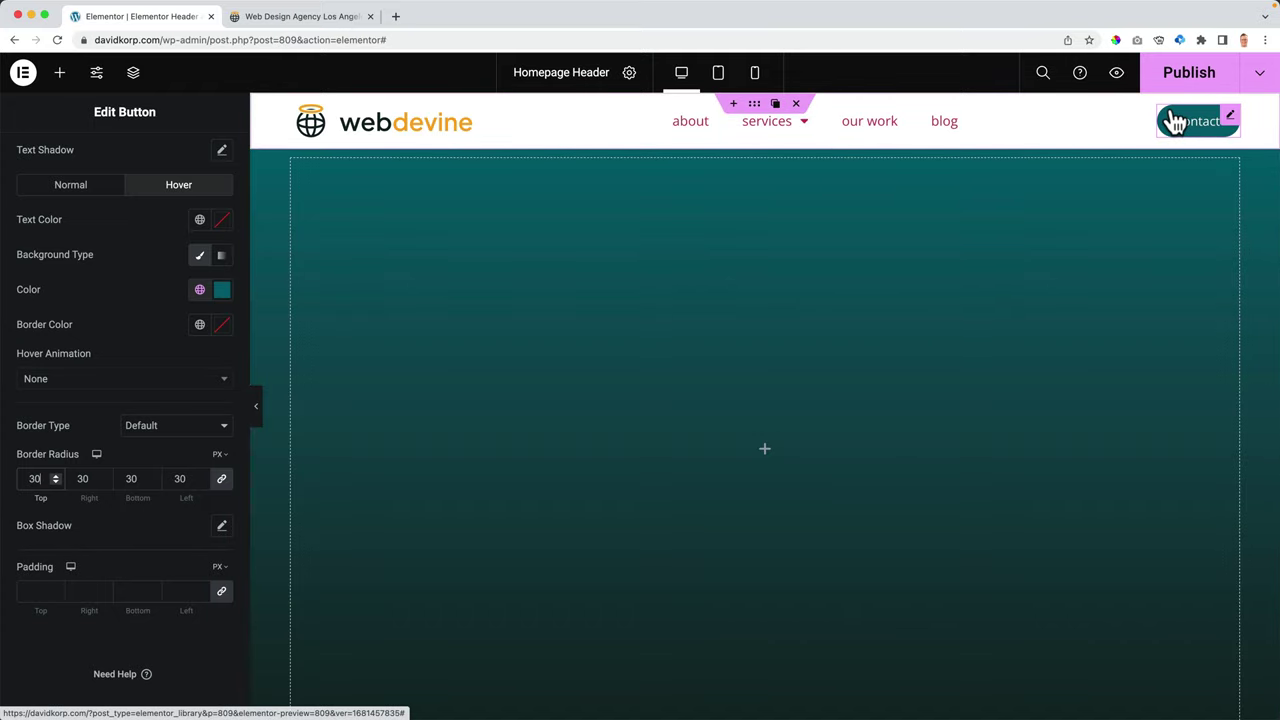
double_click(42, 484)
text(1)
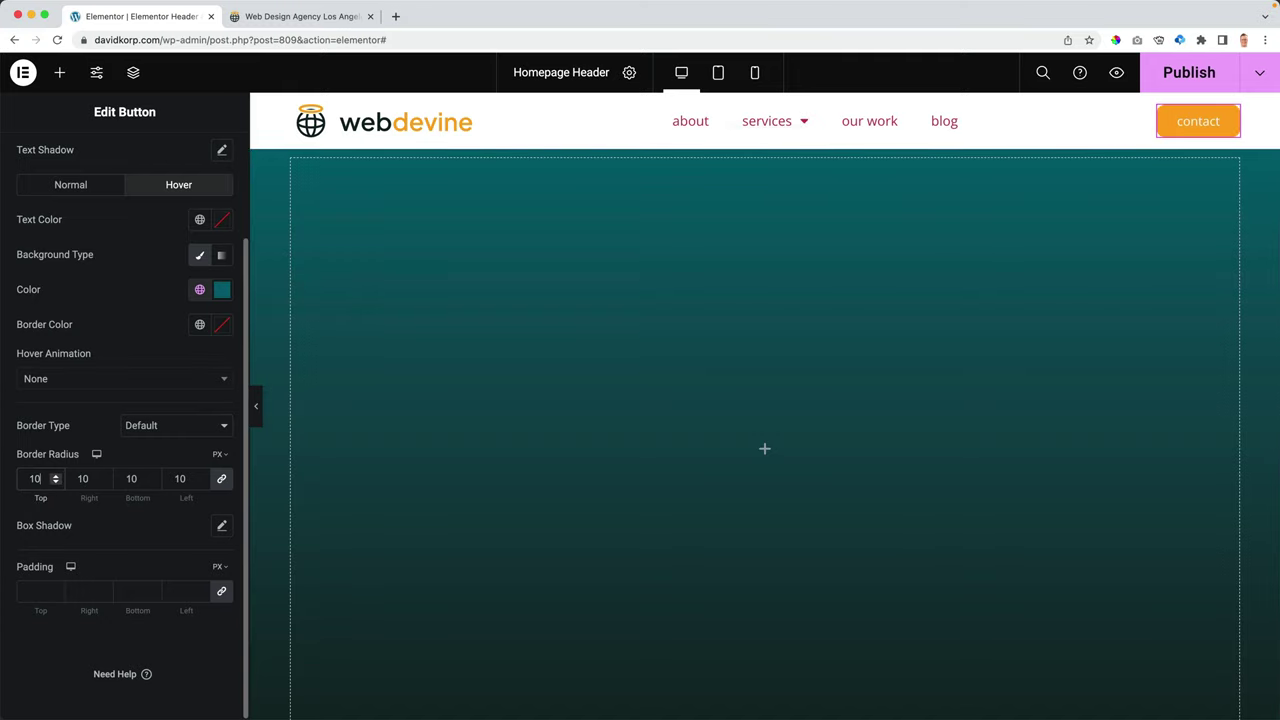
key(Up)
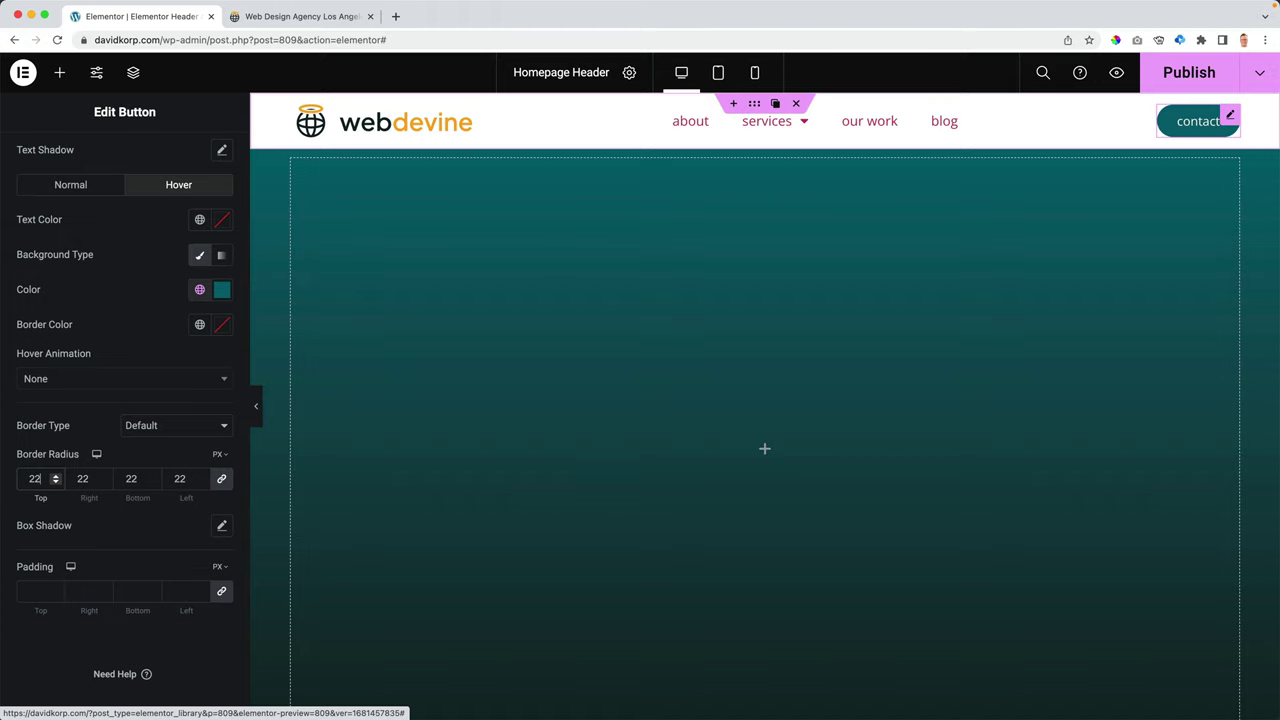
click(1215, 118)
click(1186, 78)
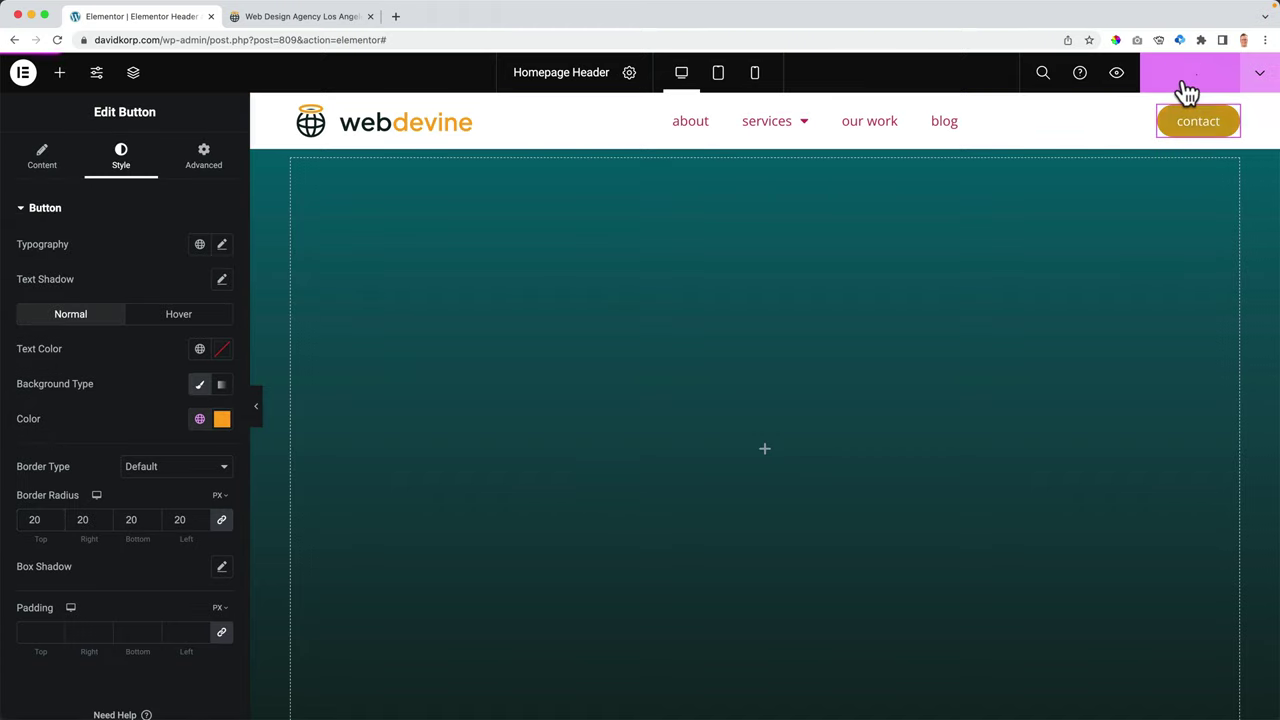
- Reload the live davidkorp.com homepage and check the orange contact button's teal hover
click(300, 17)
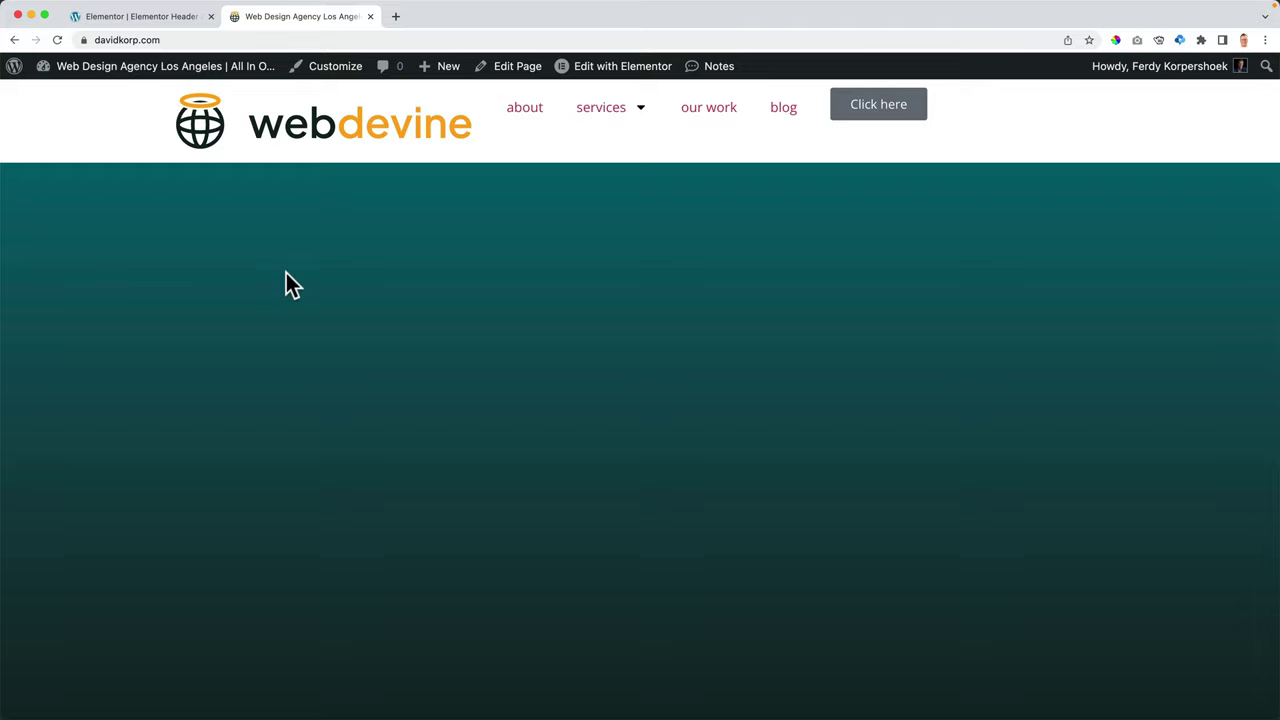
key(super+r)
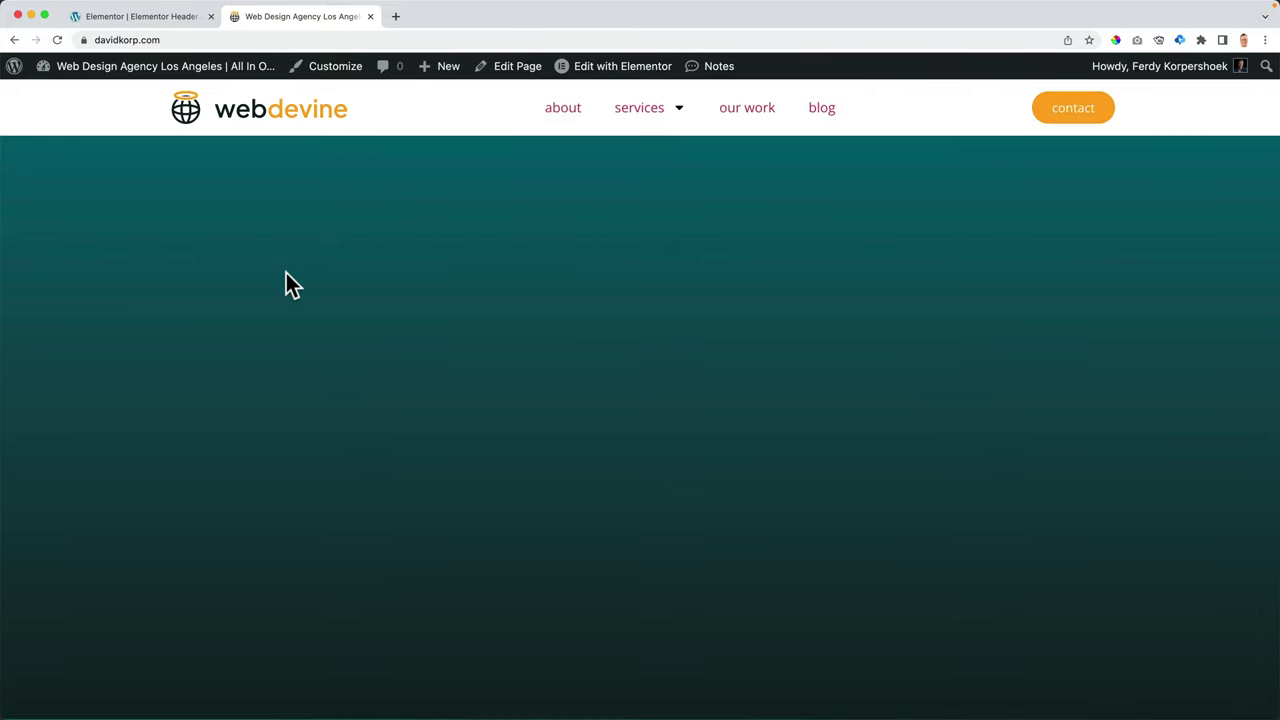
scroll(491, 271, down, 5)
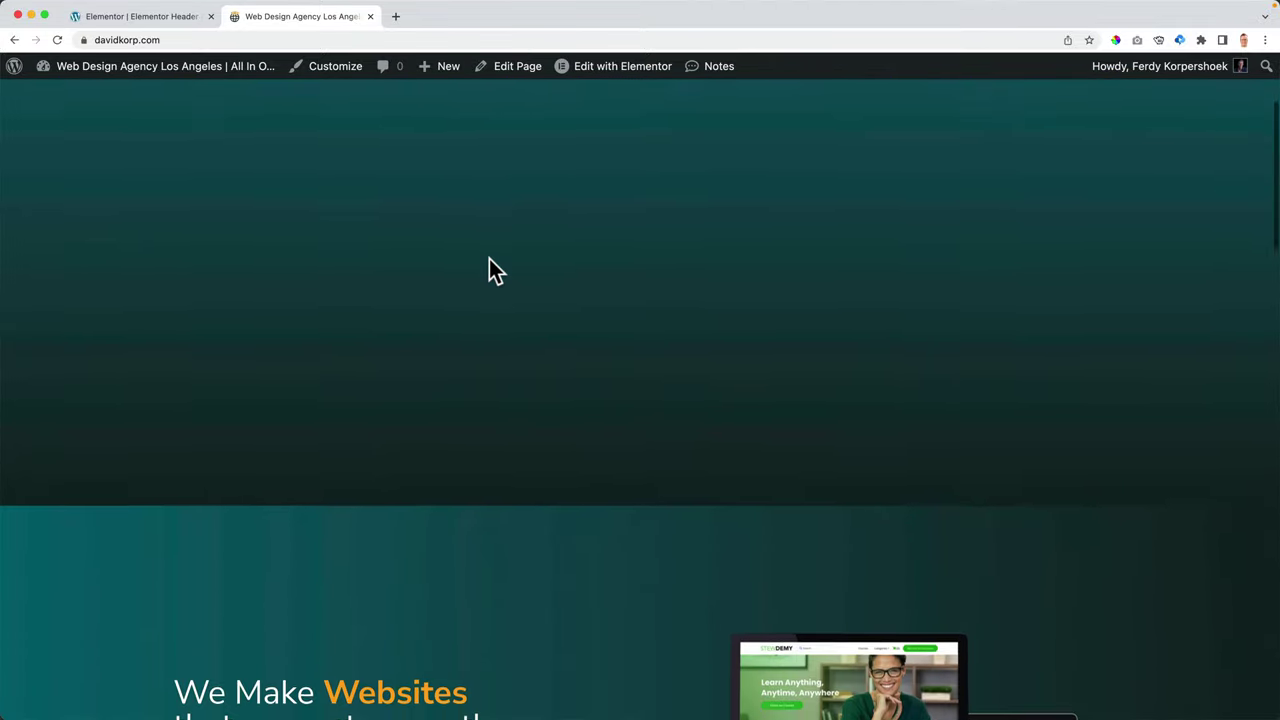
scroll(491, 271, down, 2)
scroll(489, 269, up, 5)
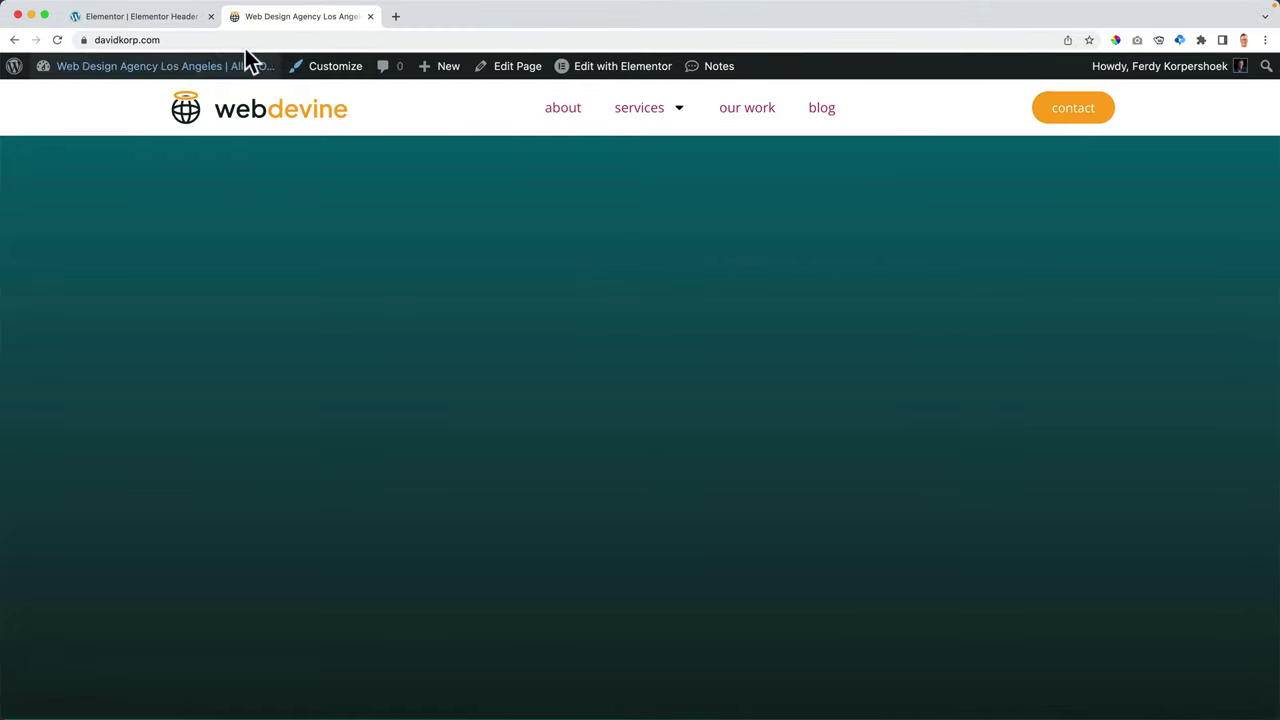
click(166, 17)
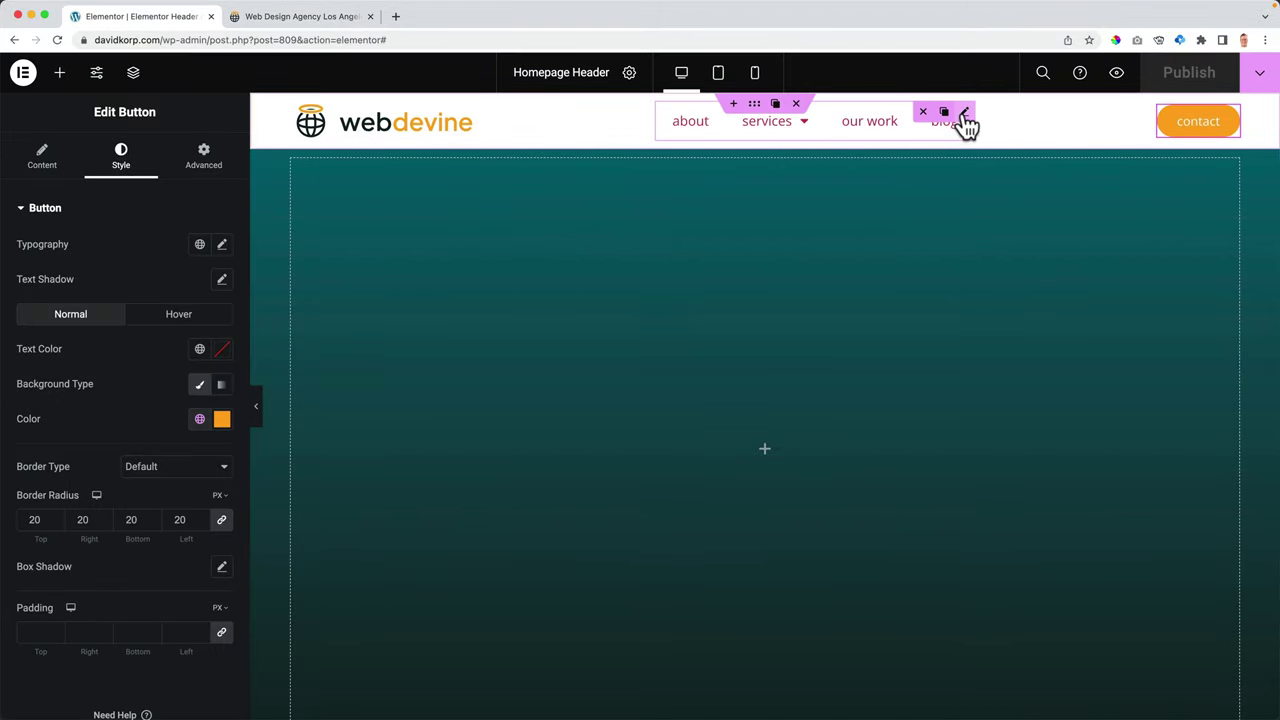
- Try negative right margins on the navigation menu, then reset the right margin to 0 and show the widget list
click(965, 113)
click(203, 160)
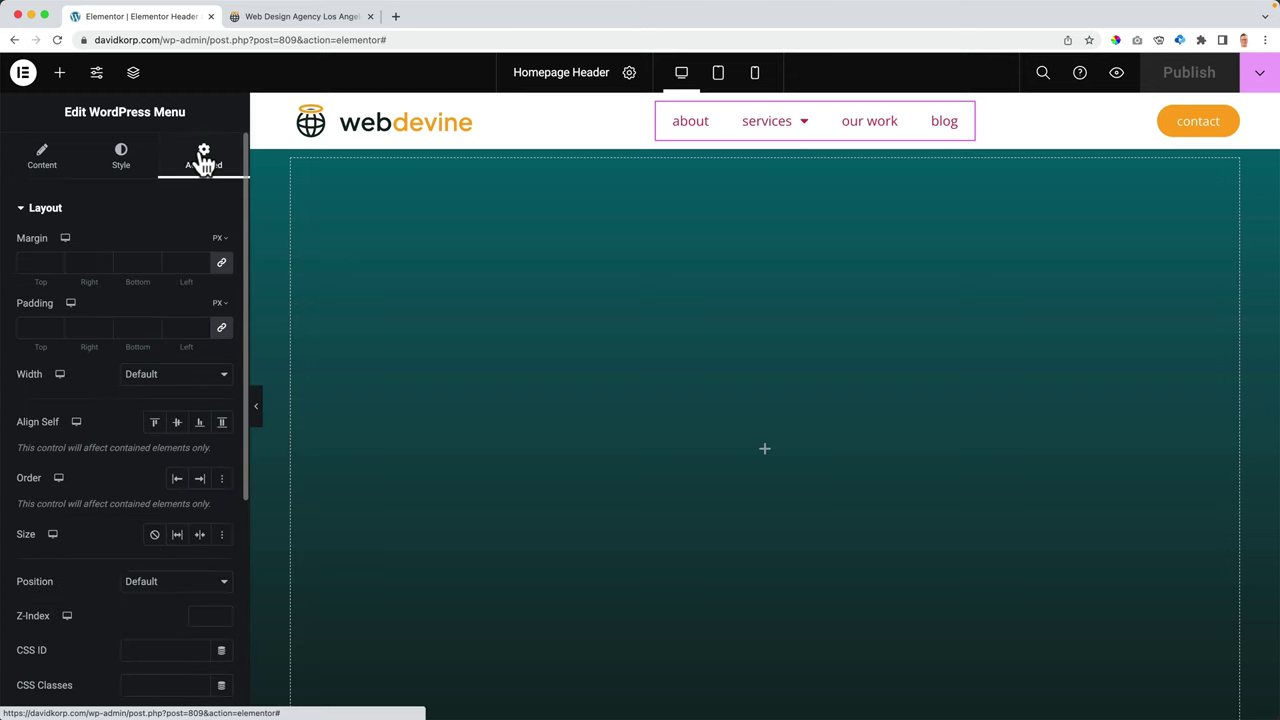
click(222, 263)
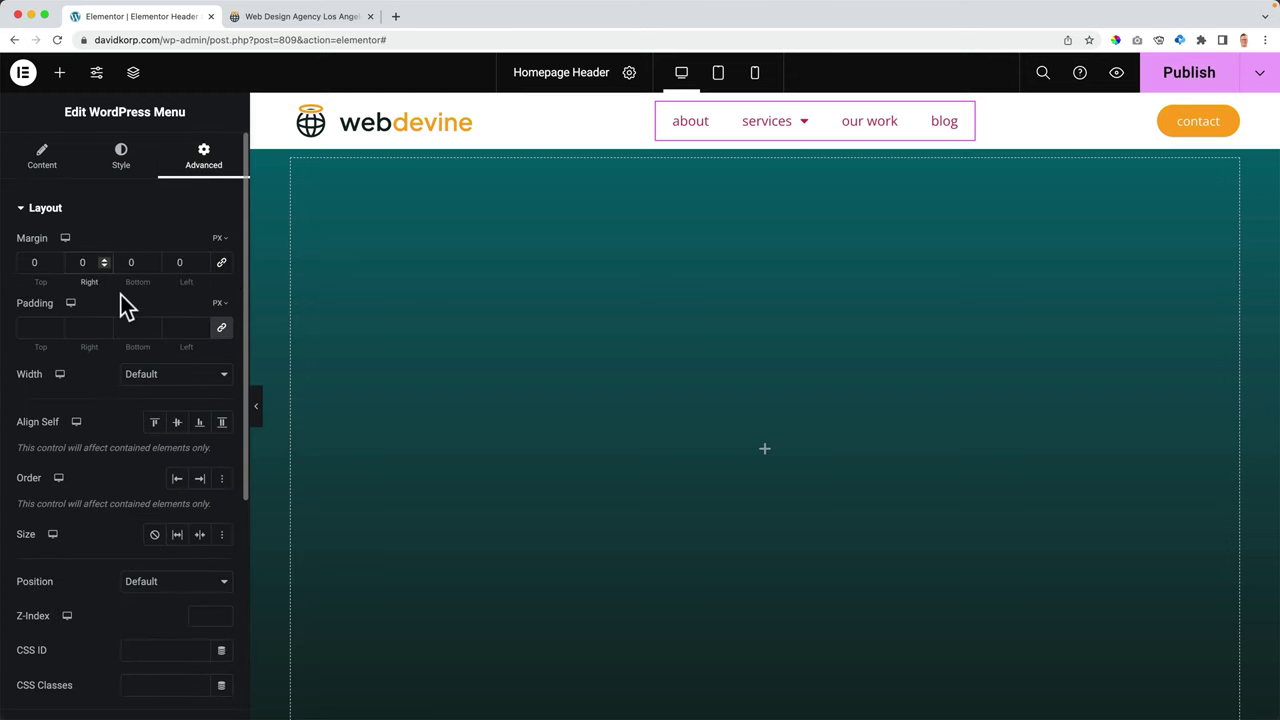
key(Down)
key(Down)
key(Down)
key(Down)
key(Down)
key(Down)
key(Down)
key(Down)
key(Down)
key(Down)
key(Down)
key(Down)
key(Down)
key(Down)
key(Down)
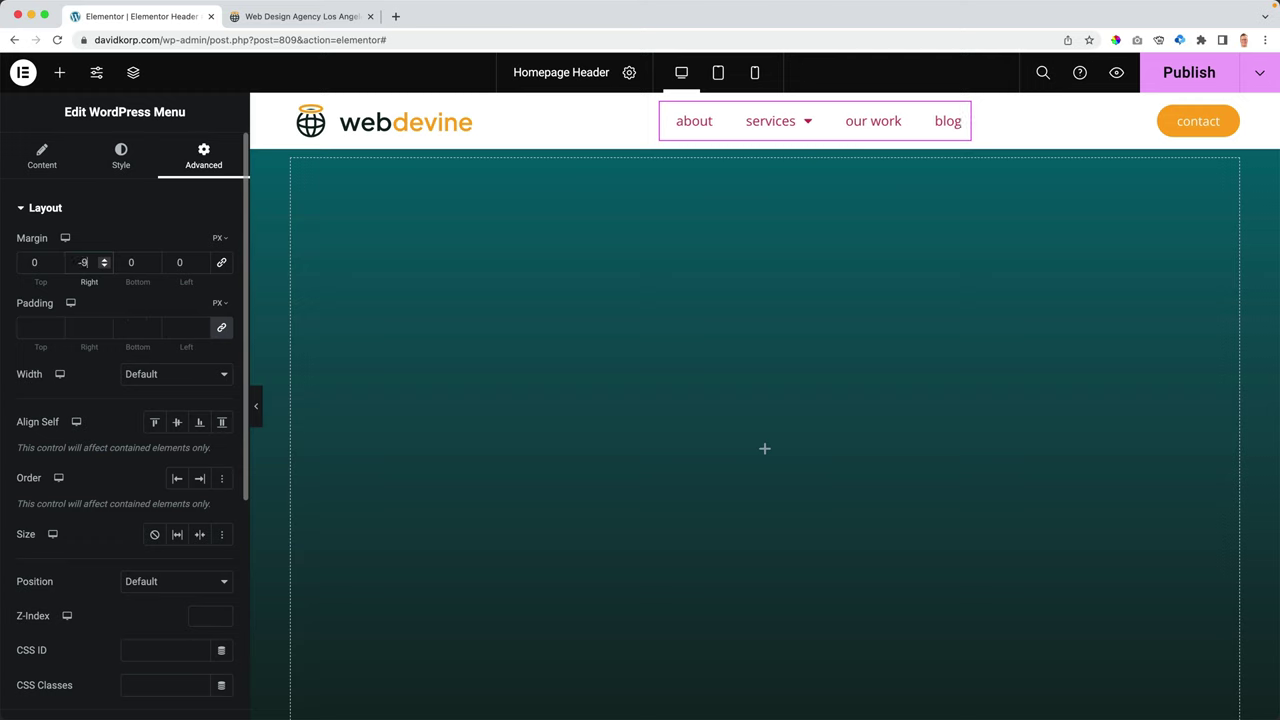
key(Down)
key(Down)
key(Down)
key(Down)
key(Down)
key(Down)
key(Down)
key(Down)
key(Down)
key(Down)
key(Down)
key(Down)
key(Down)
key(Down)
key(Down)
key(Down)
key(Down)
key(Down)
key(Down)
key(Down)
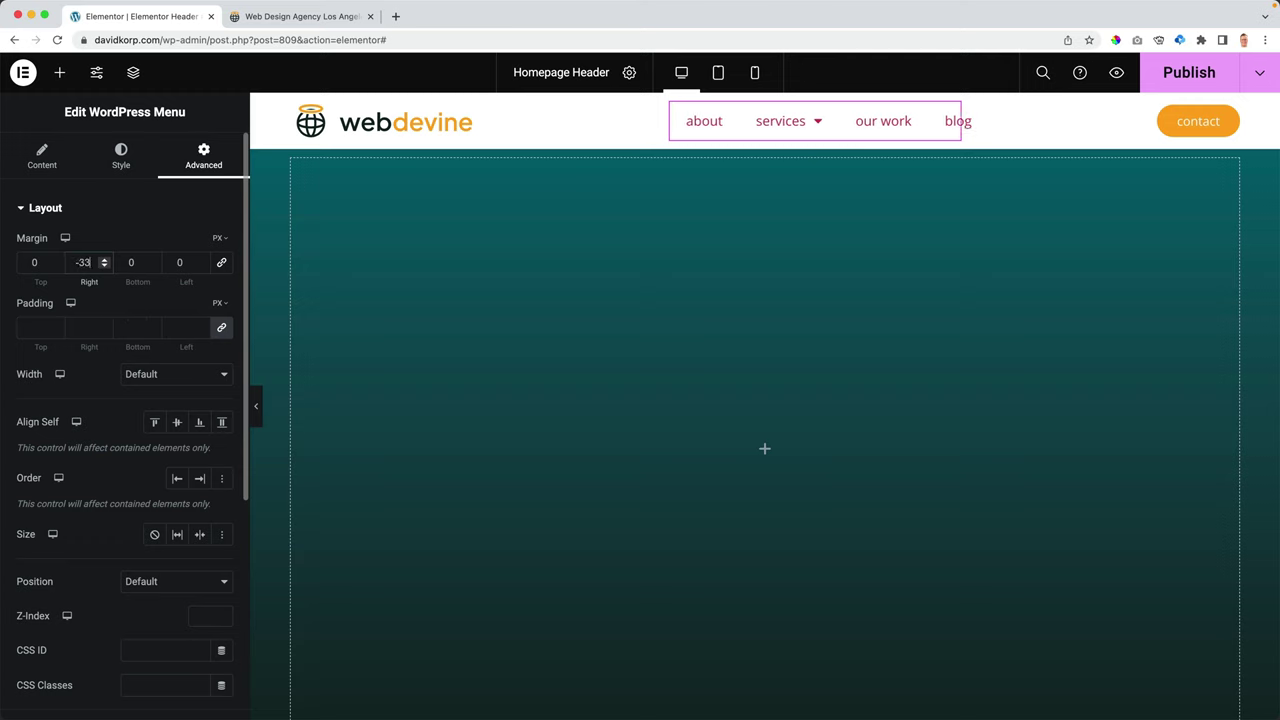
key(Down)
key(Down)
key(Down)
key(Down)
key(Down)
key(Down)
key(Down)
key(Down)
key(Down)
key(Down)
key(Down)
key(Down)
key(Down)
key(Down)
key(Down)
key(Down)
key(Down)
key(Down)
key(Down)
key(Down)
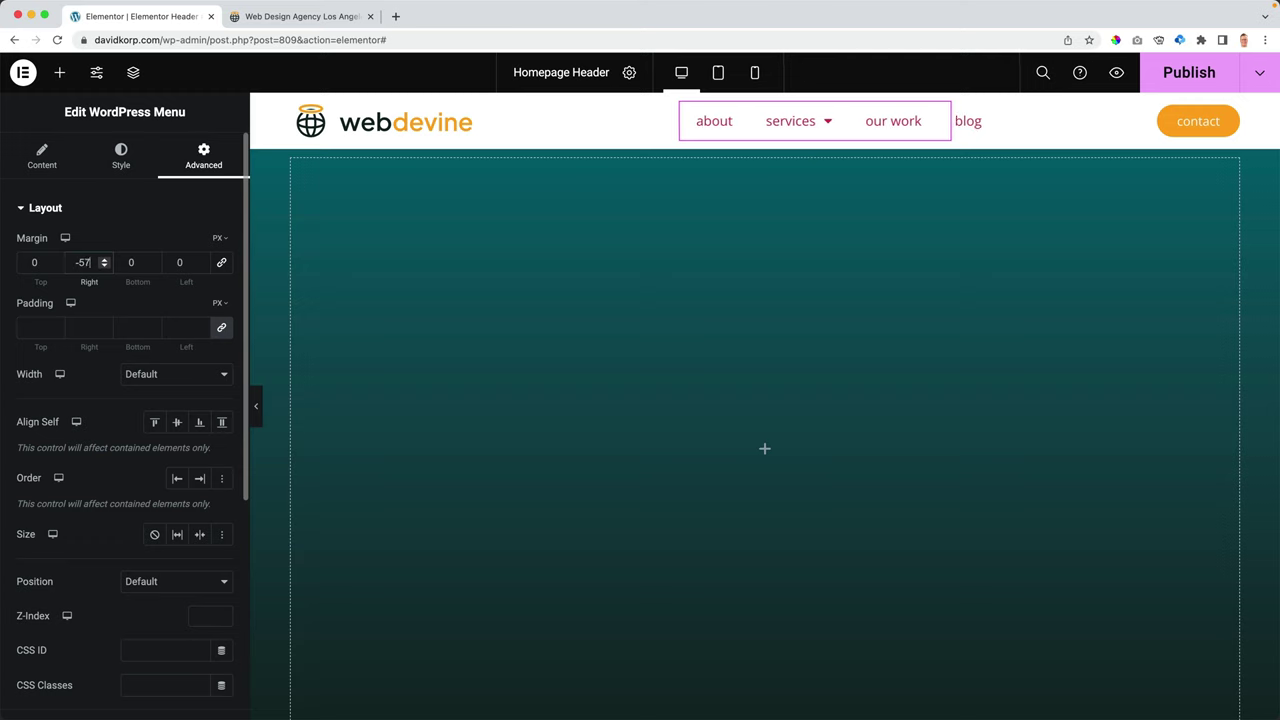
key(Down)
key(Down)
key(Down)
key(Down)
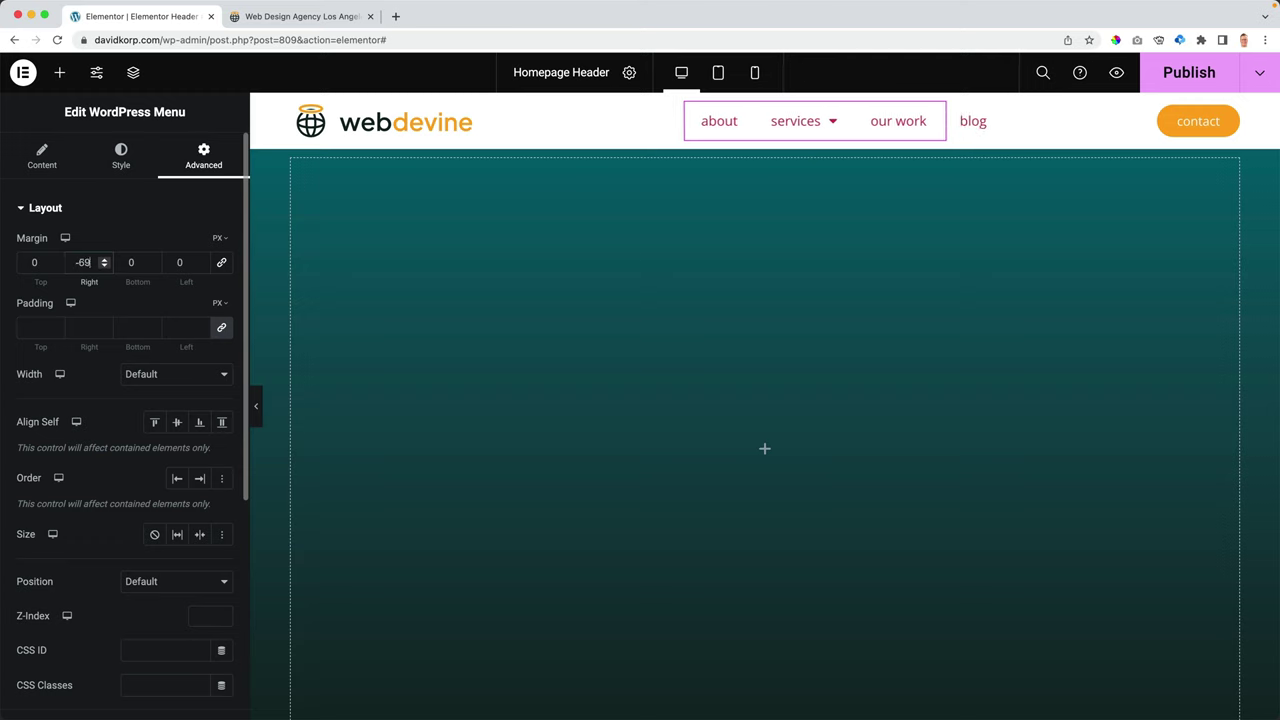
key(Up)
key(Up)
key(Up)
key(Up)
key(Up)
key(Up)
key(Up)
key(Up)
key(Up)
key(Up)
key(Up)
key(Up)
key(Up)
key(Up)
key(Up)
key(Up)
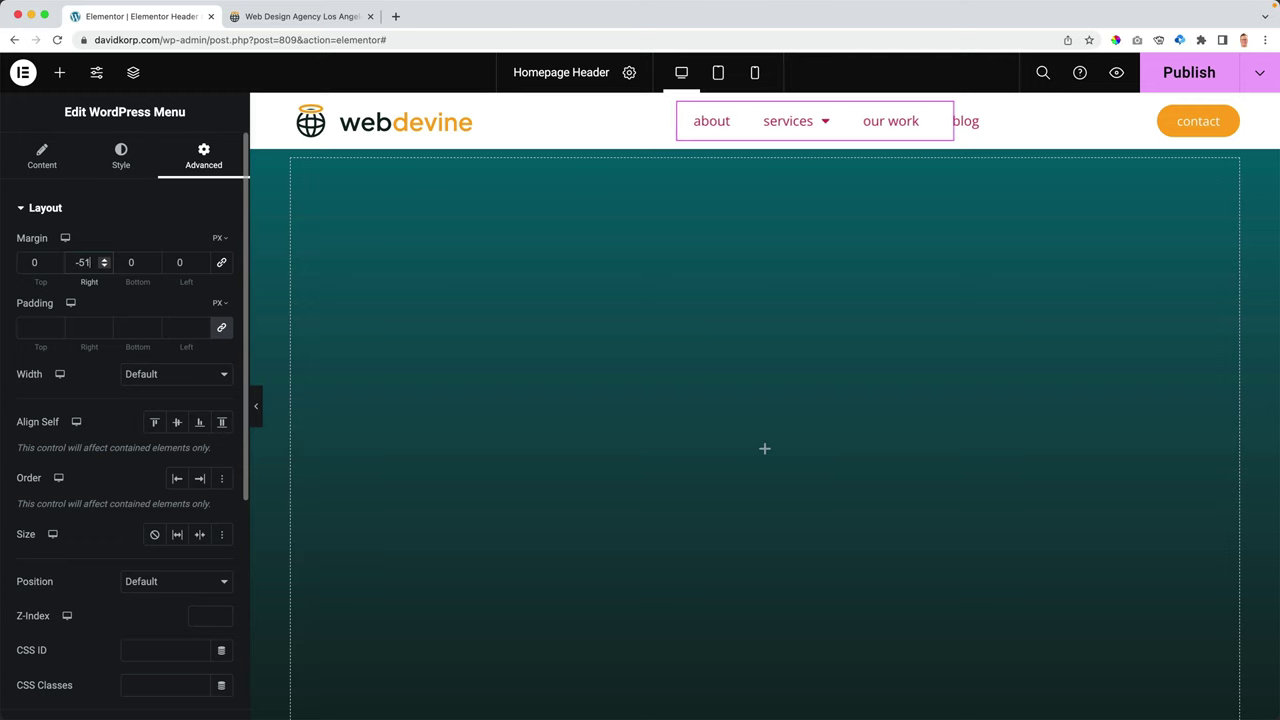
text(00)
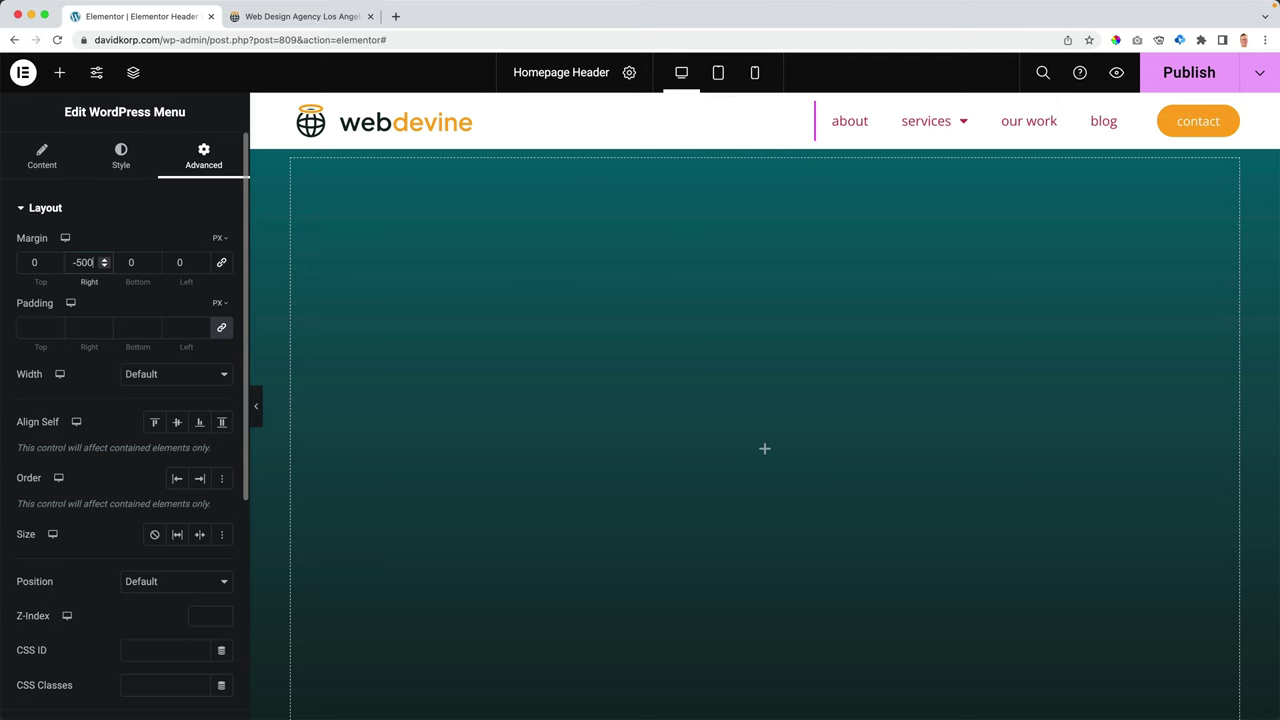
key(ctrl+z)
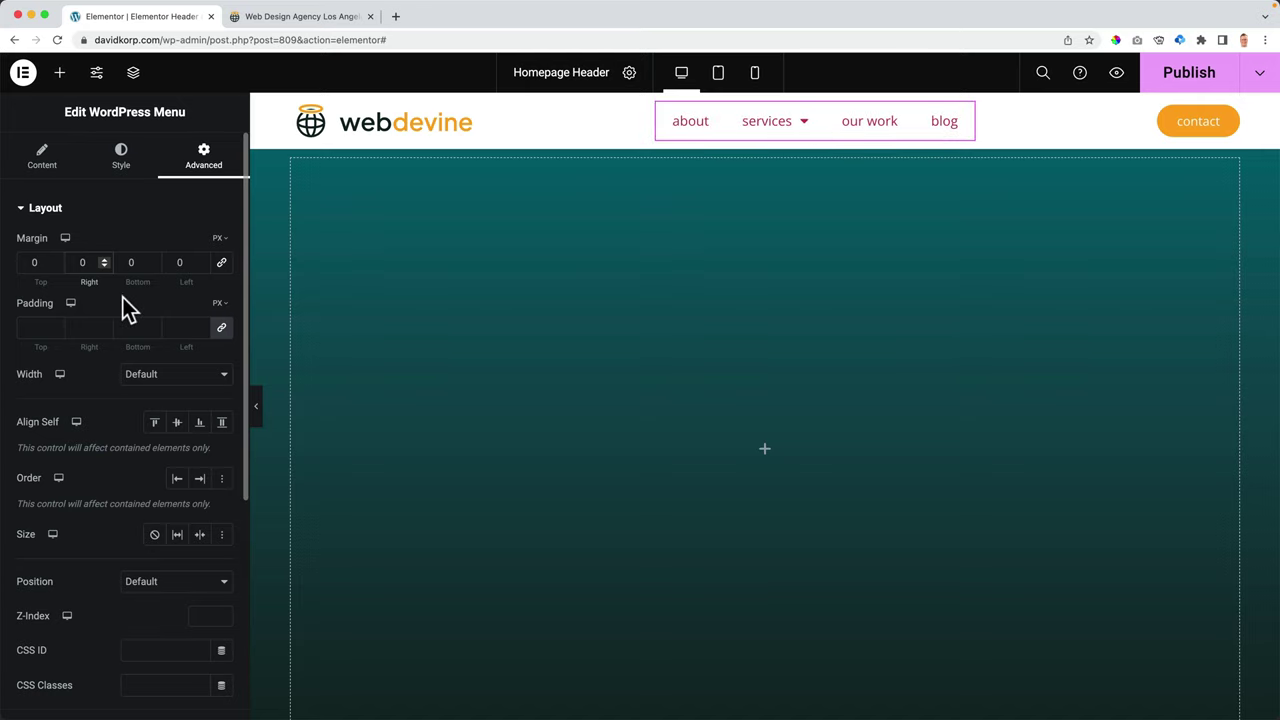
click(59, 73)
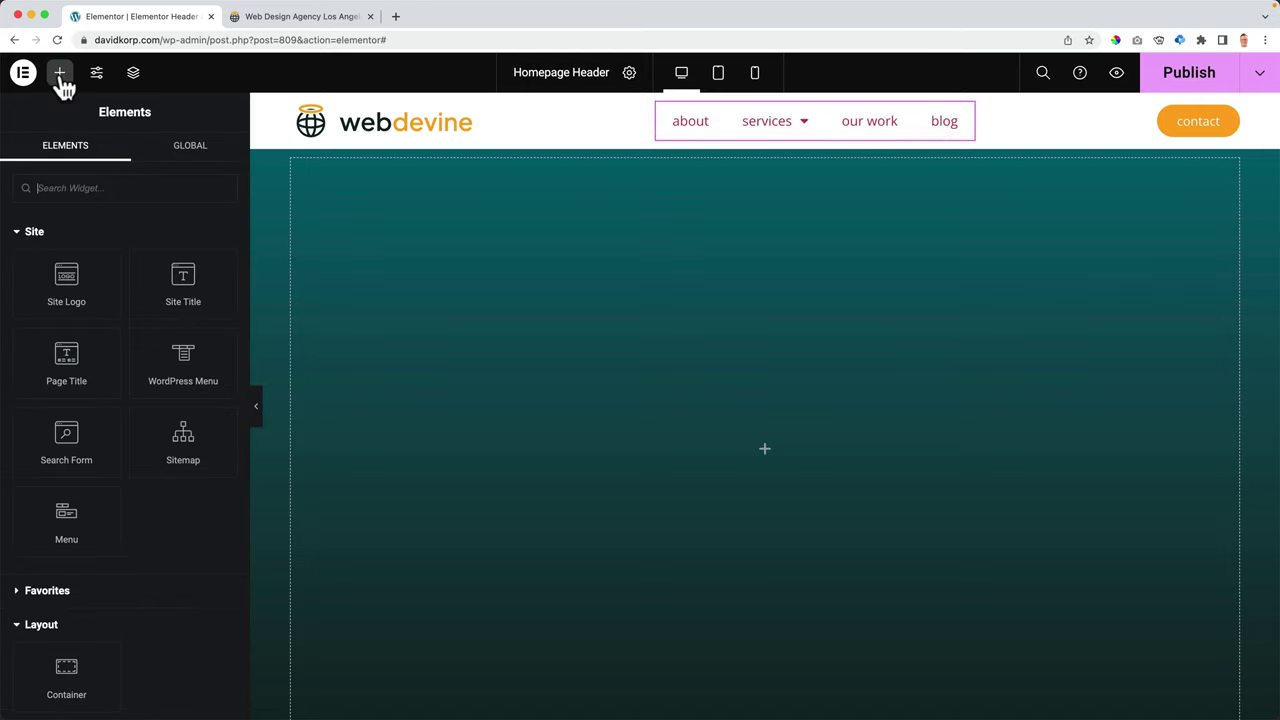
- Add a new inner Container inside the header container
click(35, 236)
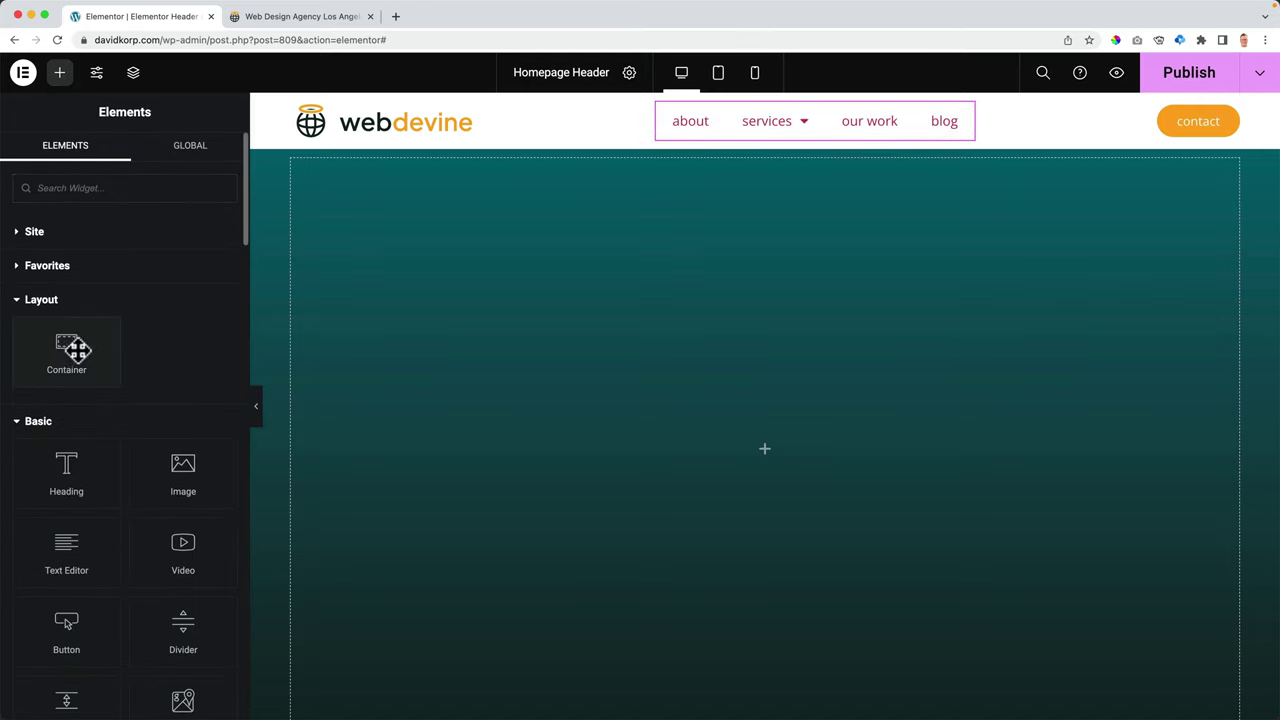
click(752, 108)
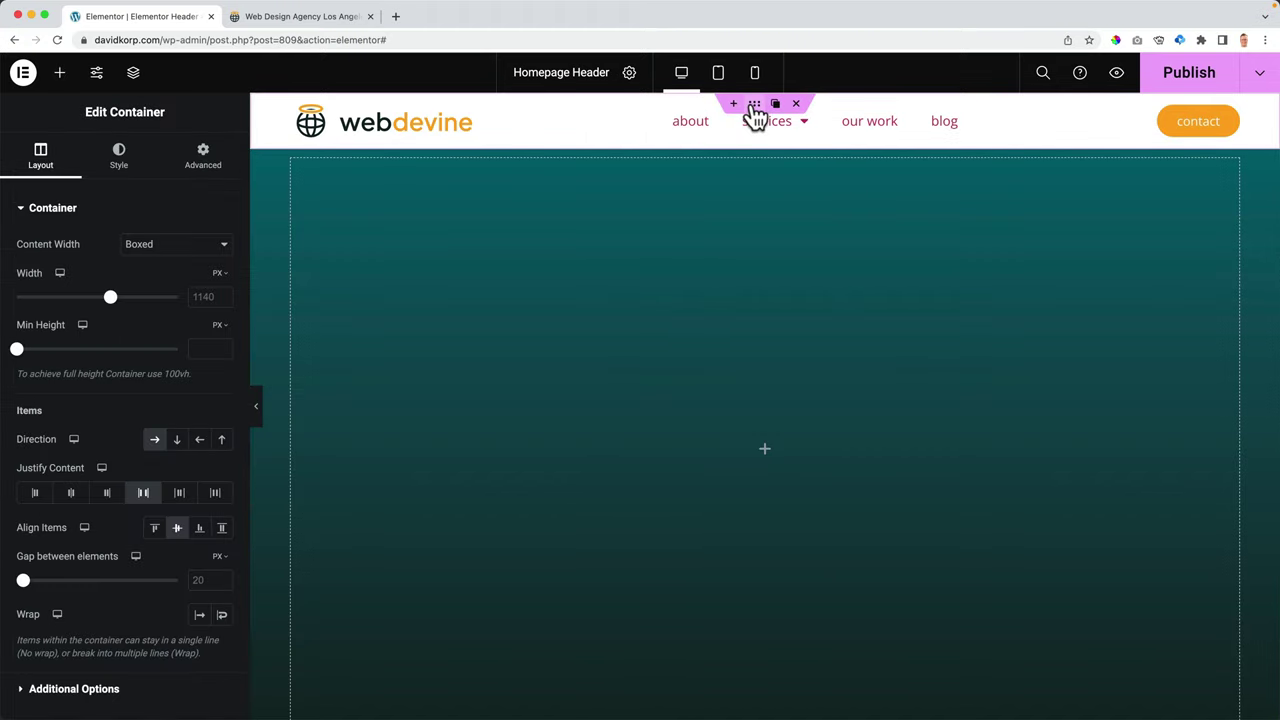
click(136, 76)
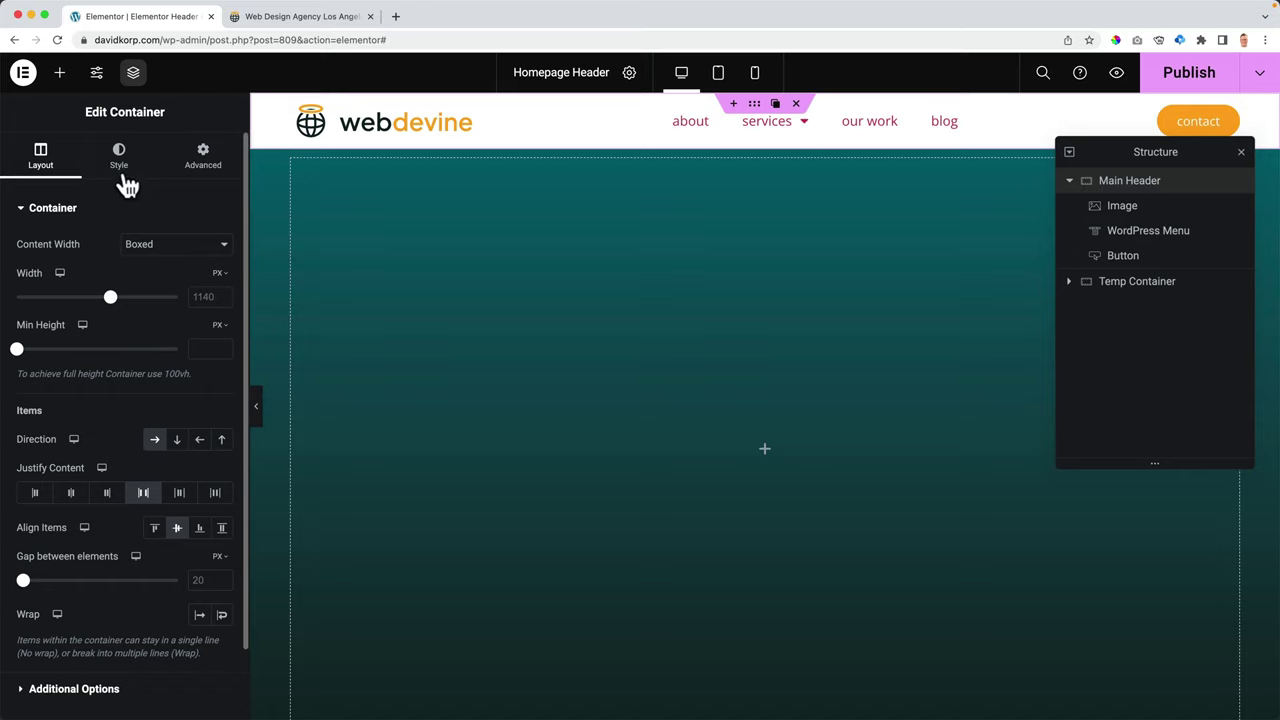
click(59, 72)
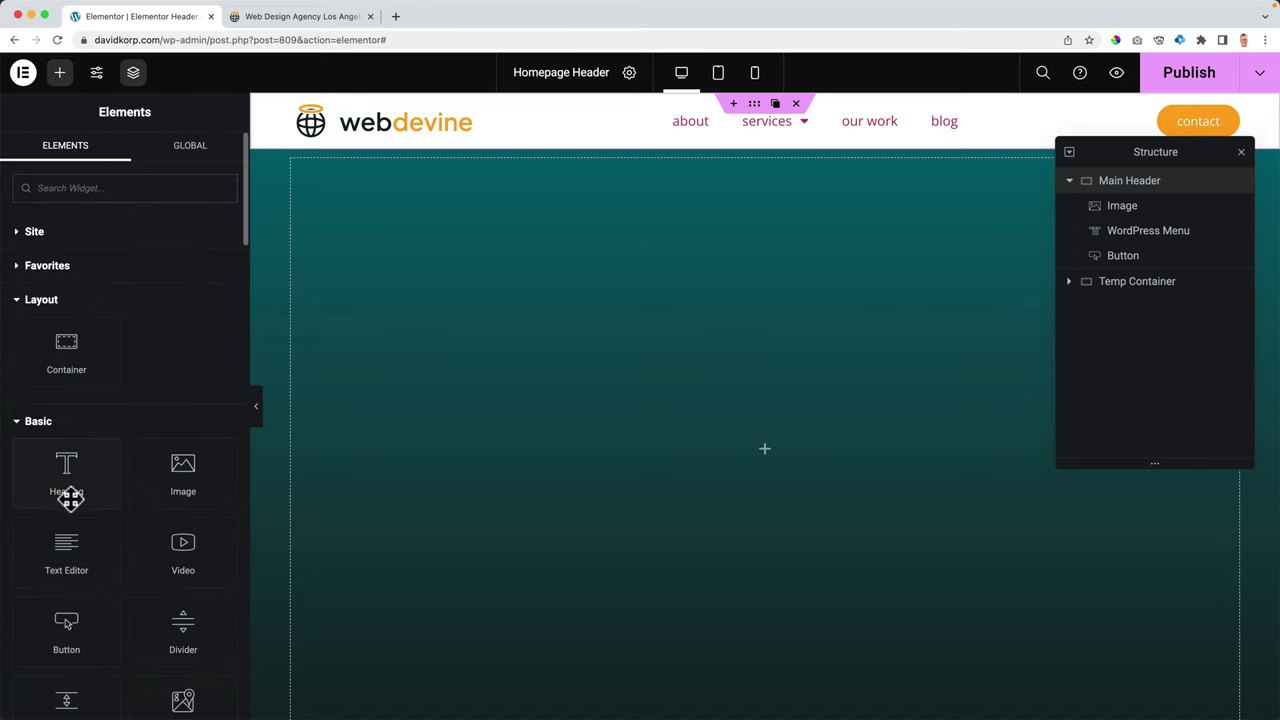
drag(110, 346, 738, 120)
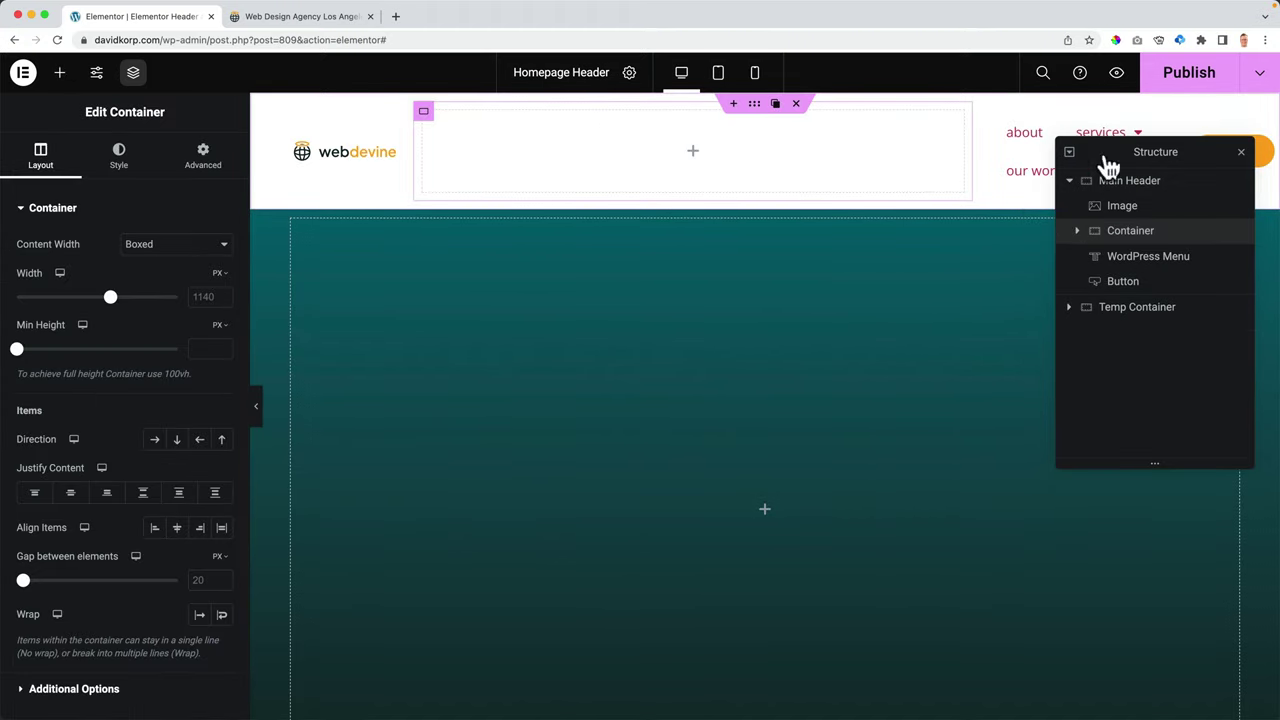
click(1240, 152)
- Move the WordPress Menu and contact button into the new container, set to a horizontal row
mouse_move(1160, 140)
drag(1090, 136, 745, 134)
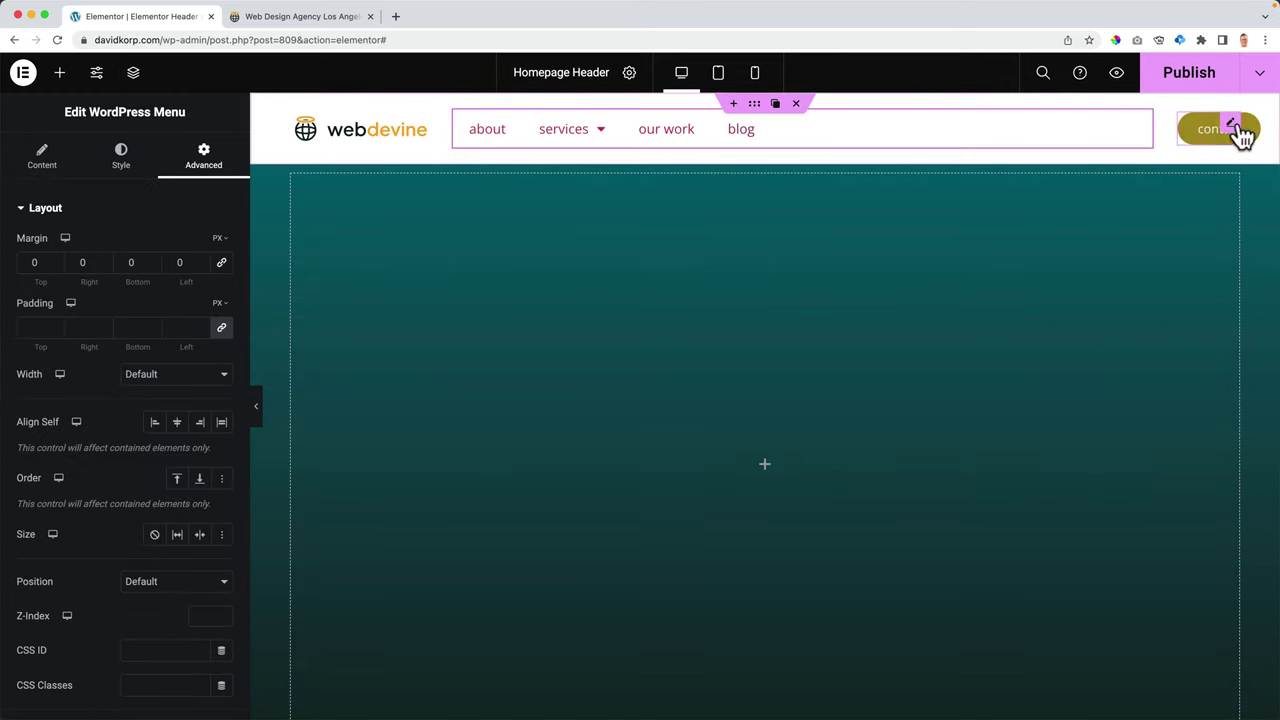
drag(1234, 131, 760, 121)
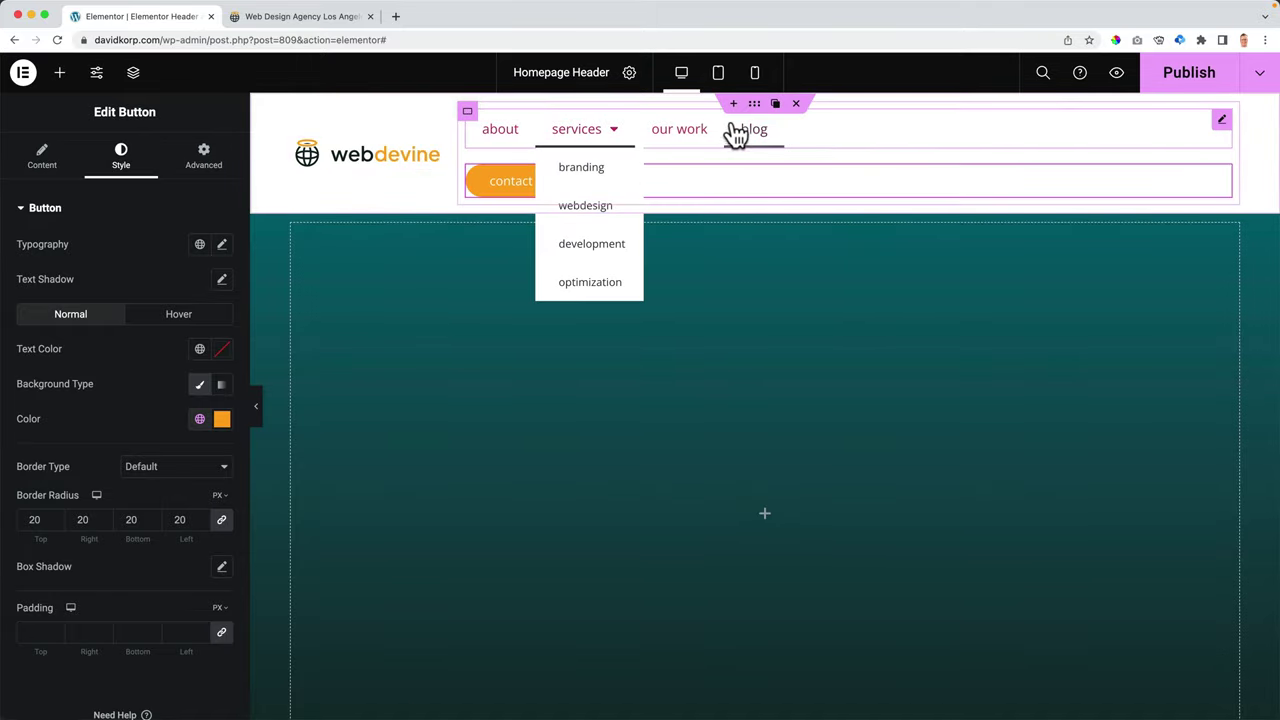
click(467, 112)
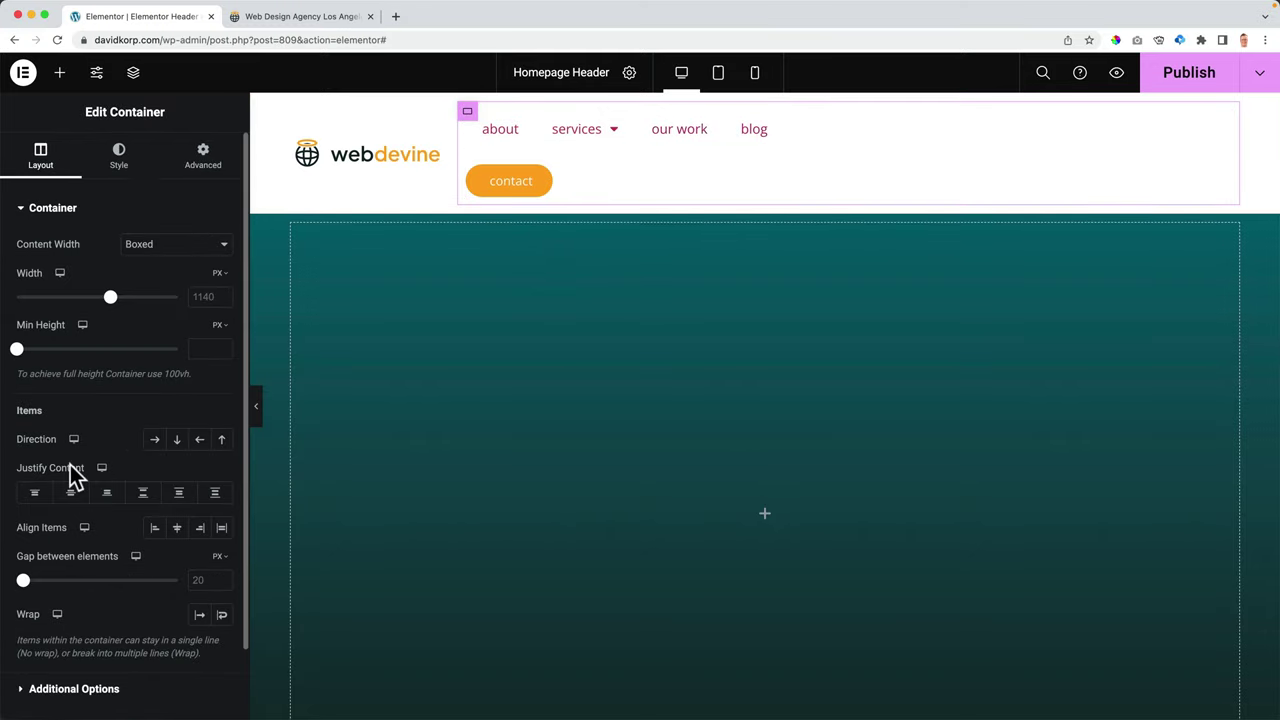
click(155, 440)
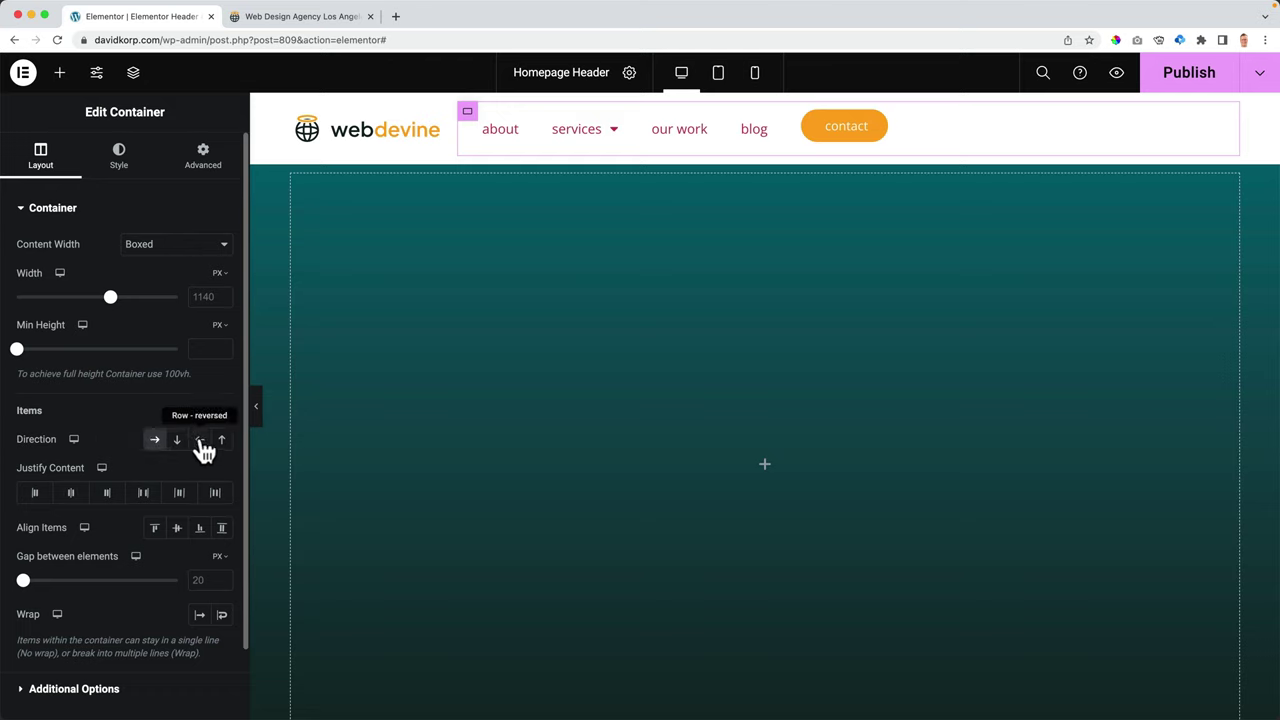
- Reverse the row direction, put the contact button after blog, publish, and view the live site
click(201, 441)
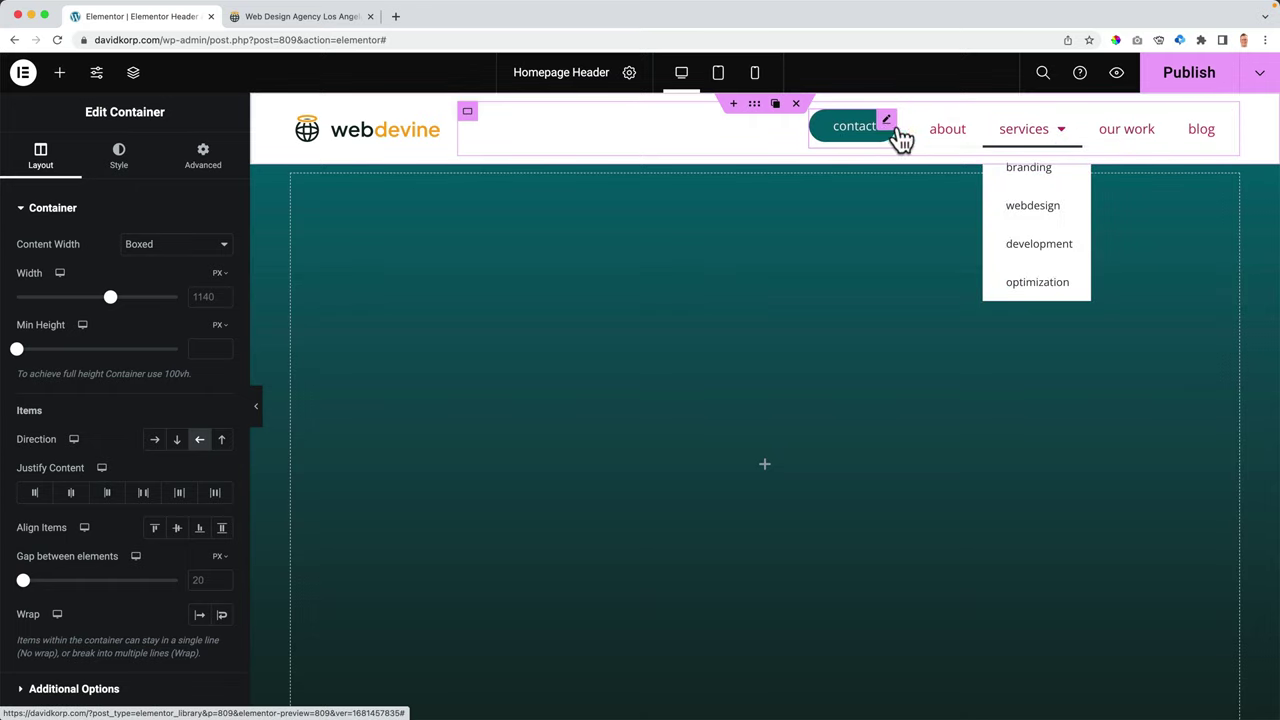
drag(887, 124, 1150, 128)
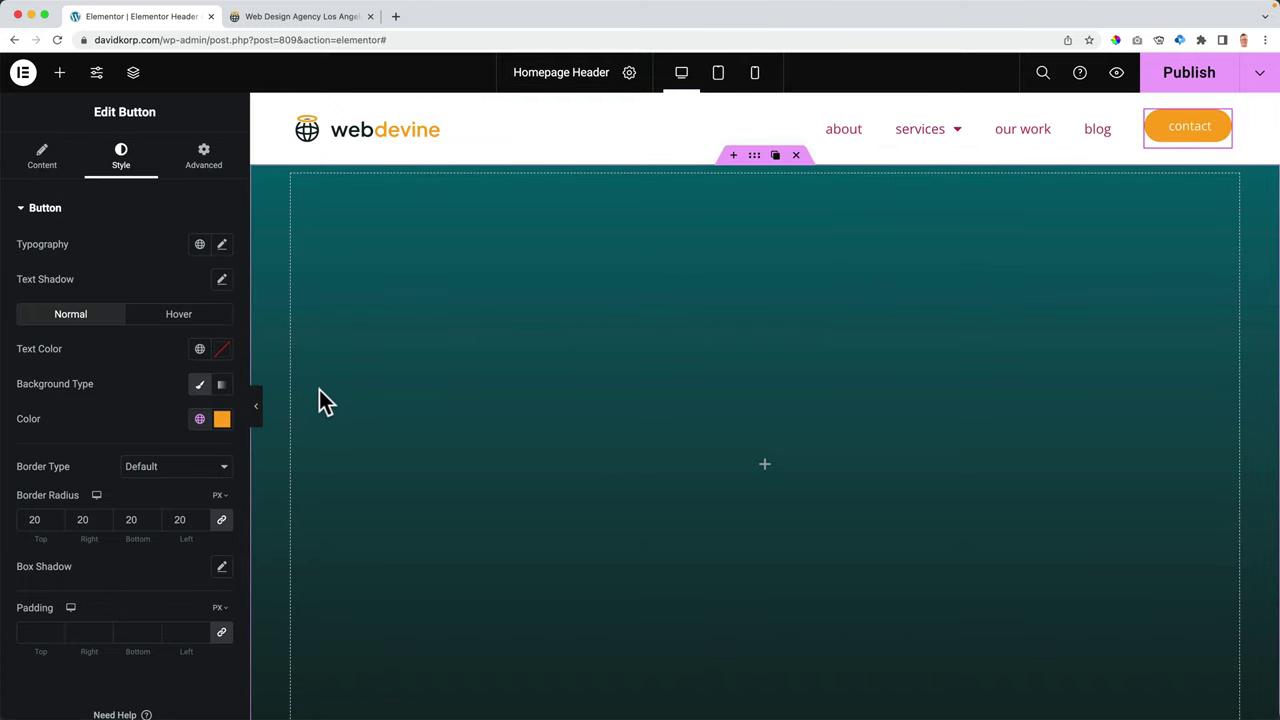
click(1163, 86)
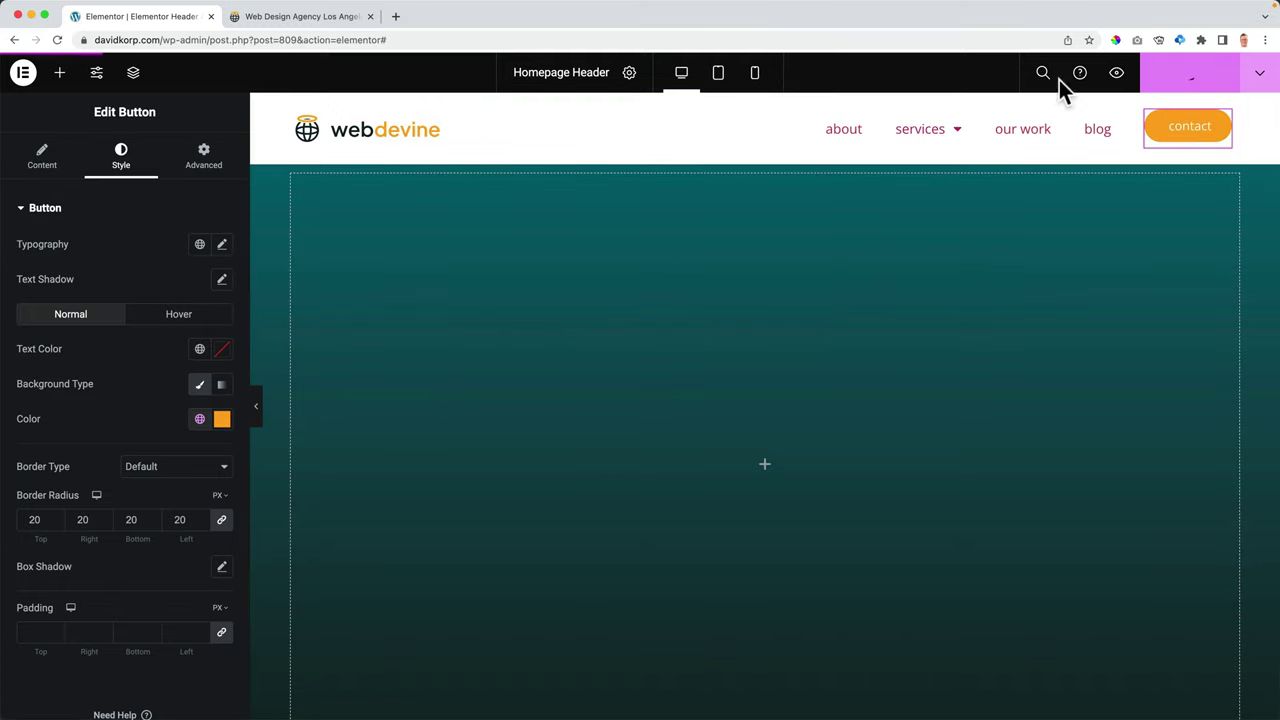
click(289, 20)
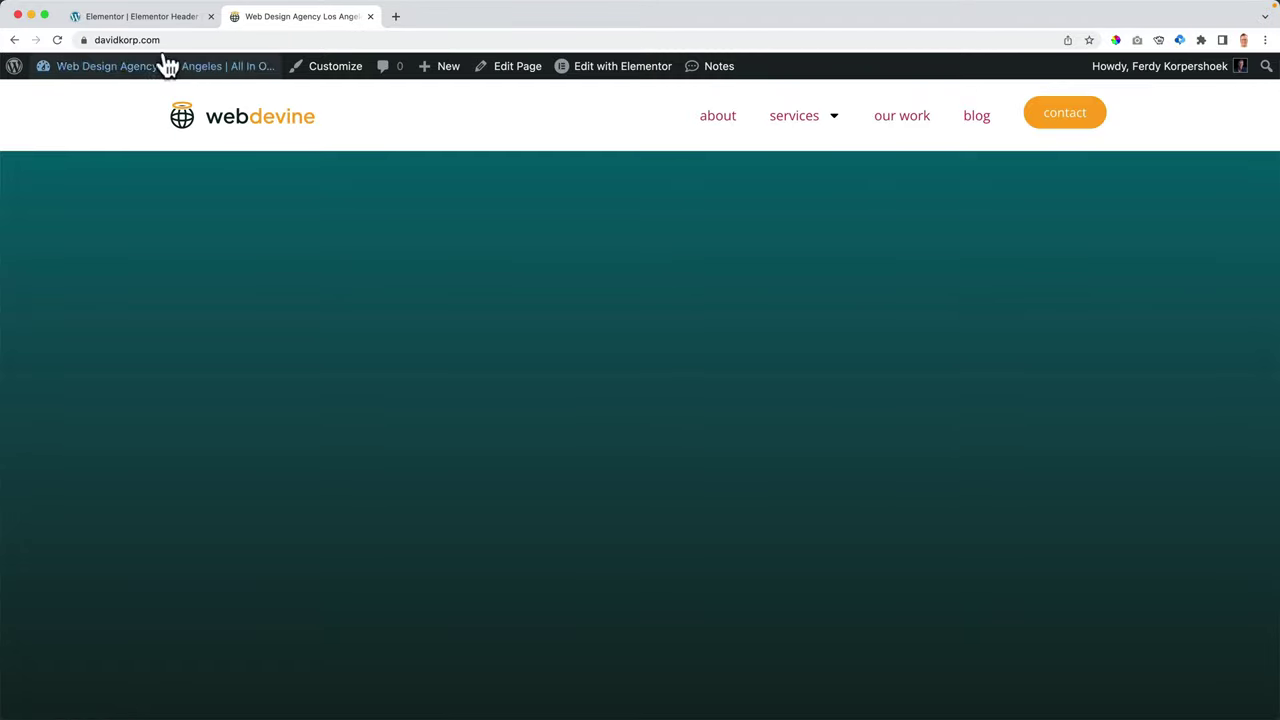
- Set the Main Header container's minimum height to 45 px, then select the inner container
click(150, 16)
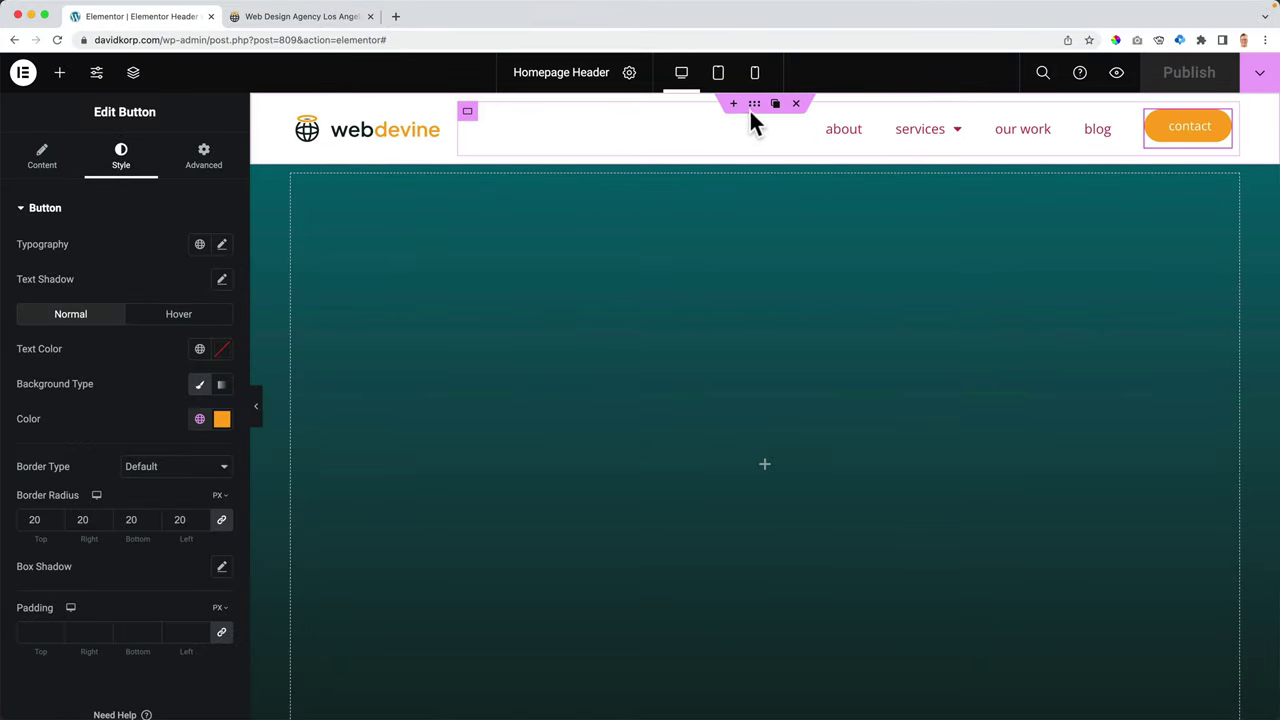
click(755, 106)
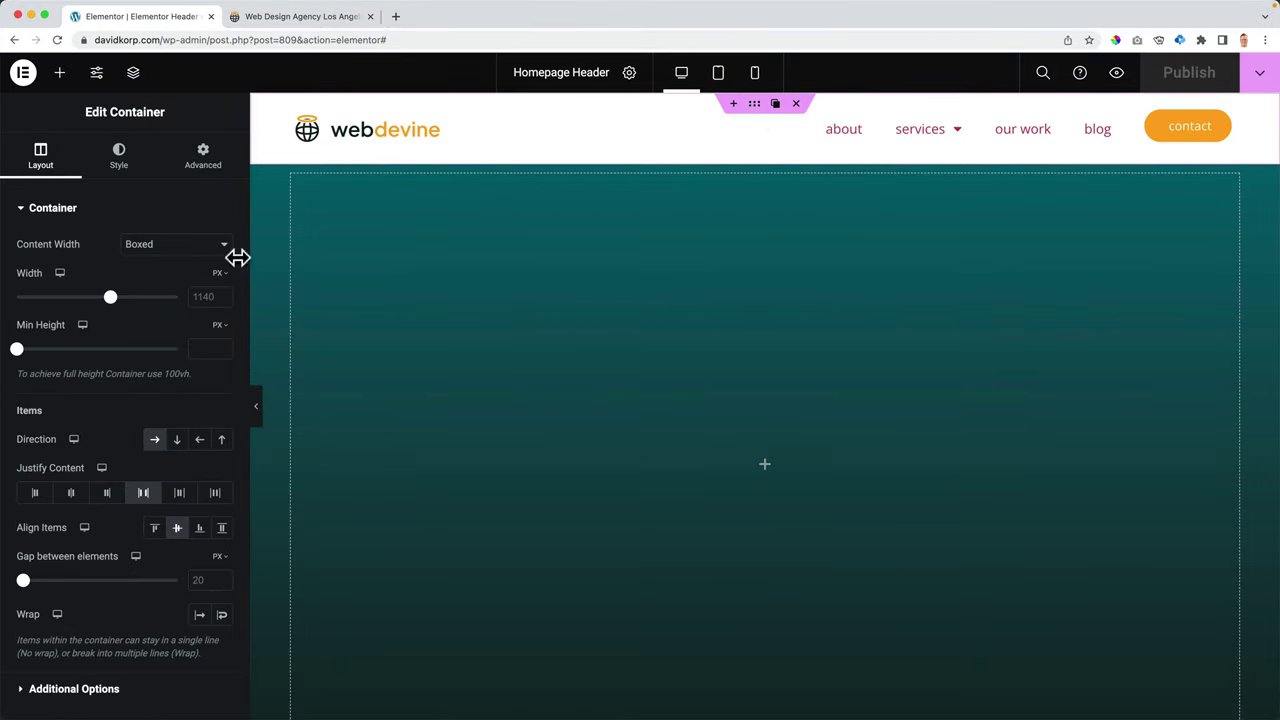
drag(23, 357, 33, 363)
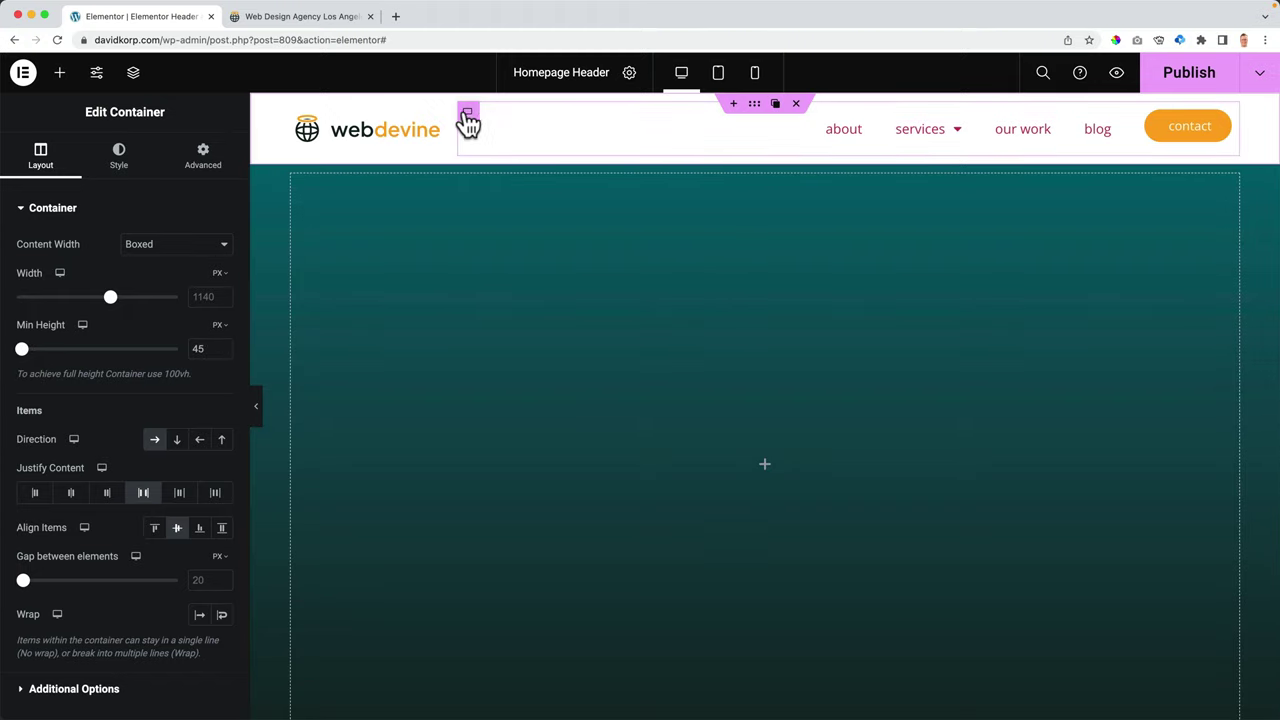
click(467, 114)
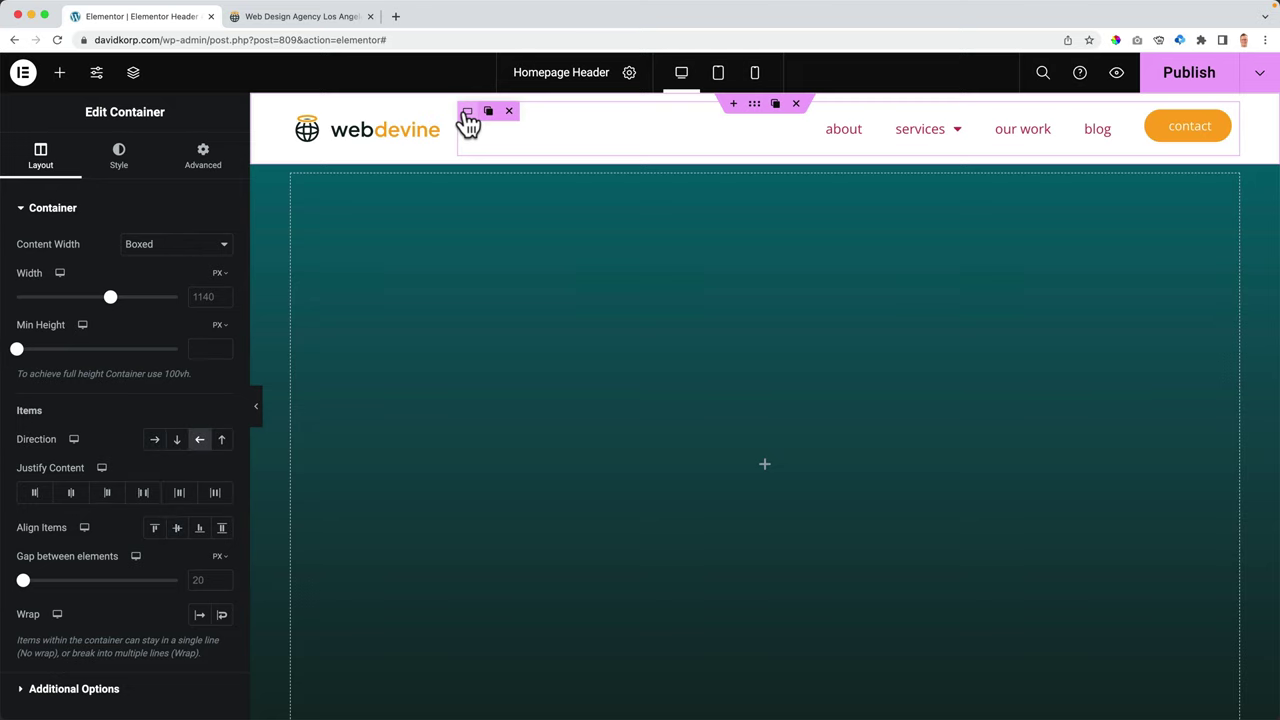
- Zero the container's linked padding, then try raising it up to 20 on all sides
click(203, 158)
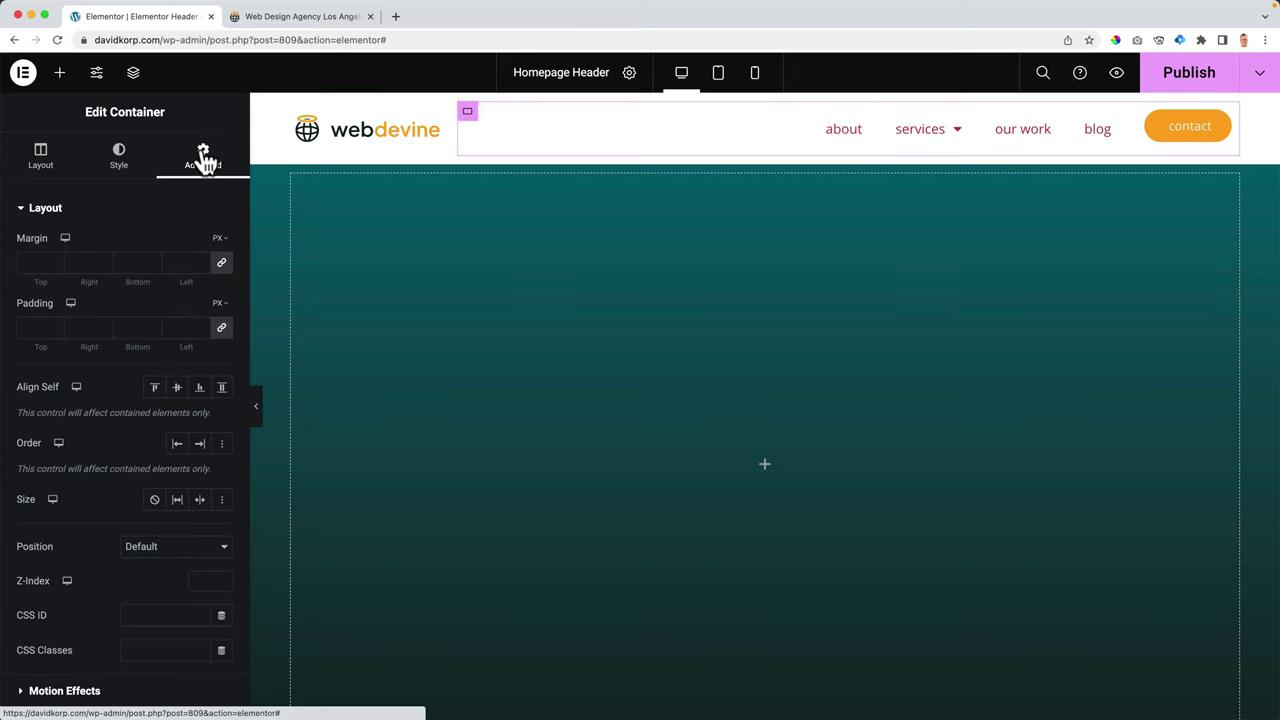
click(221, 330)
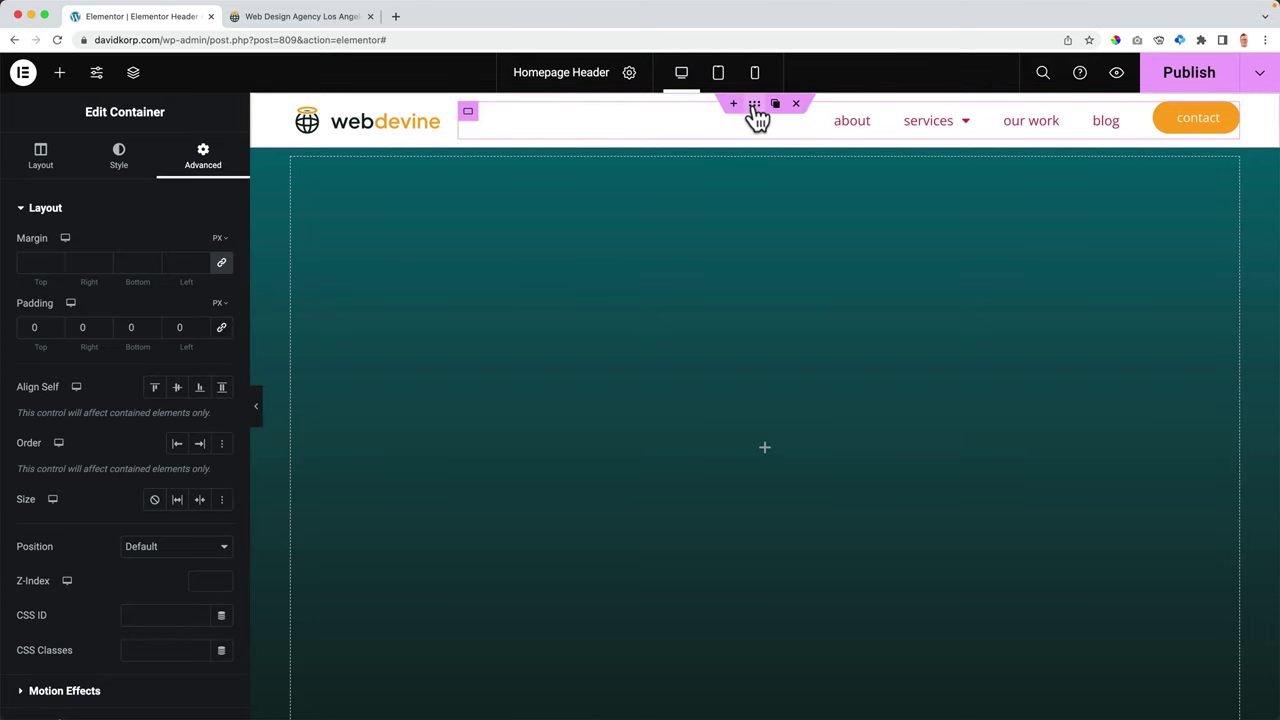
click(754, 120)
click(205, 162)
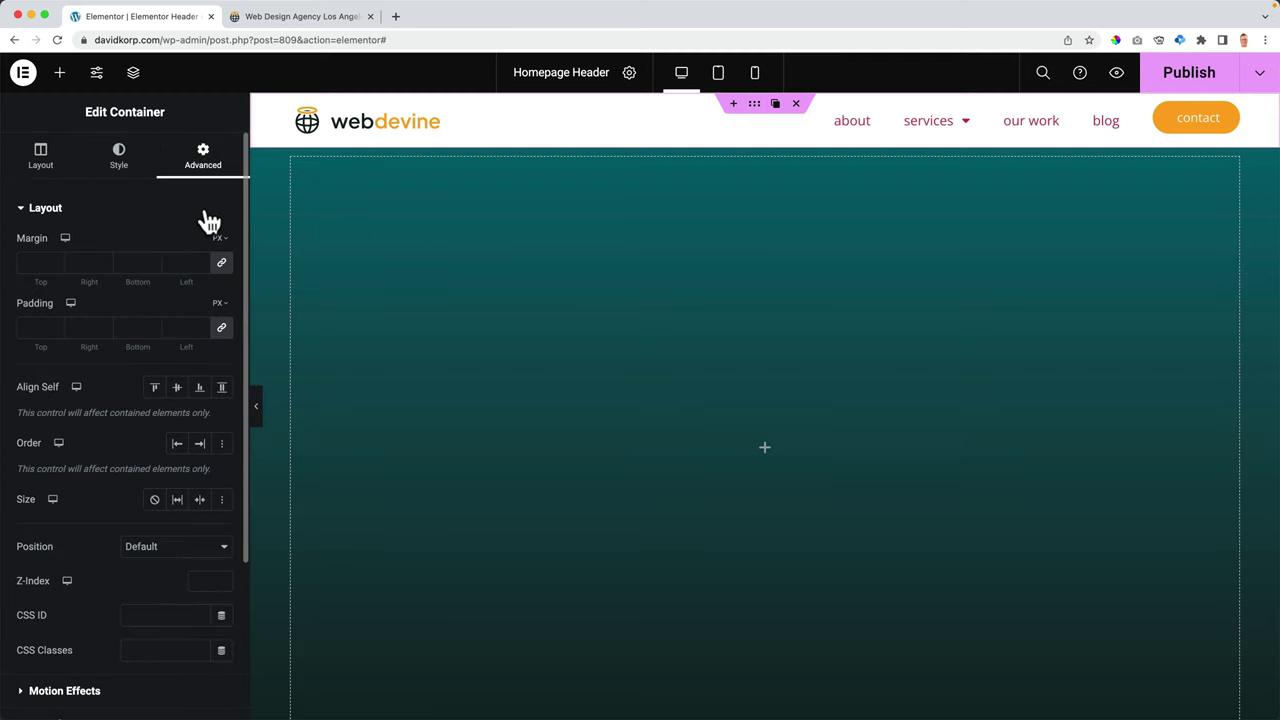
click(222, 330)
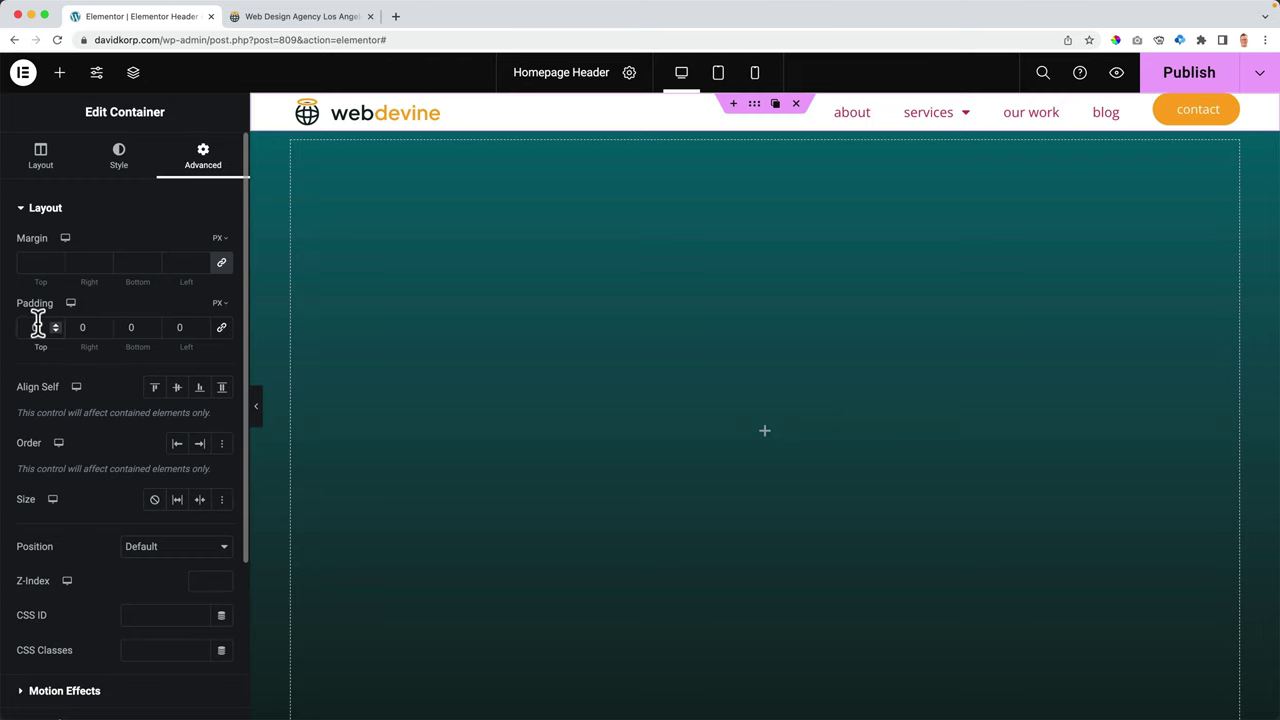
key(BackSpace)
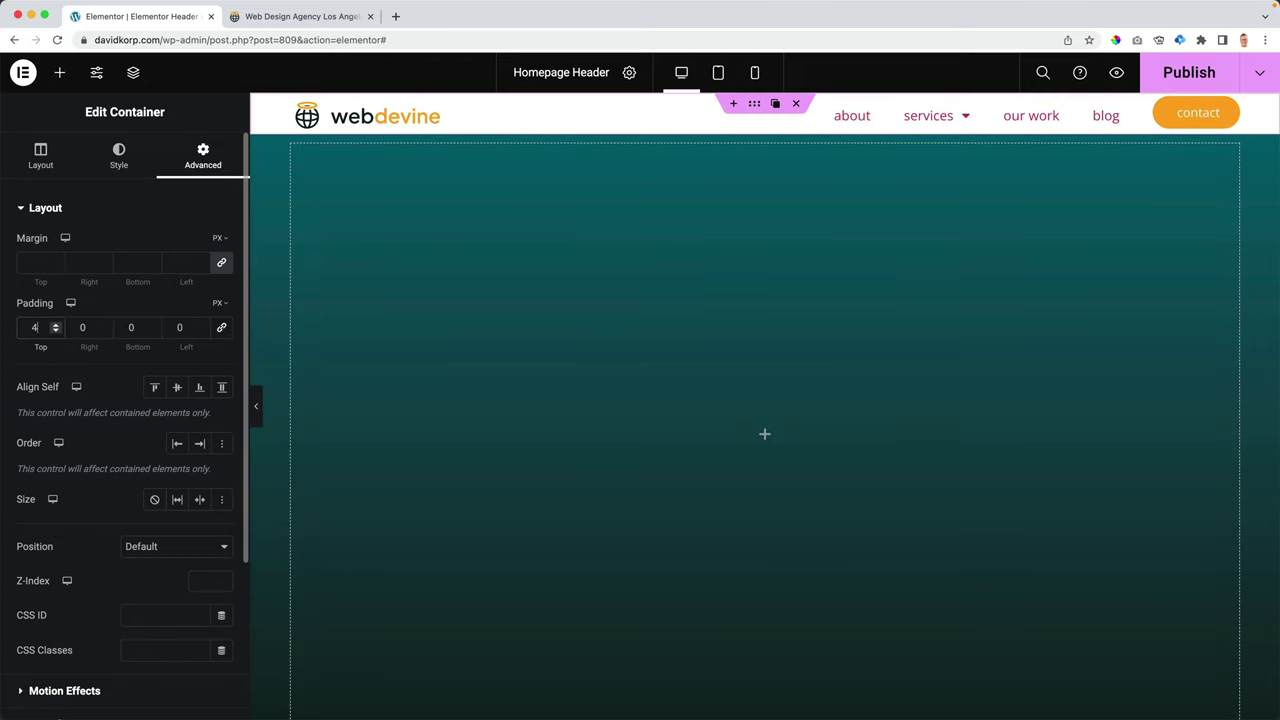
text(1)
key(Down)
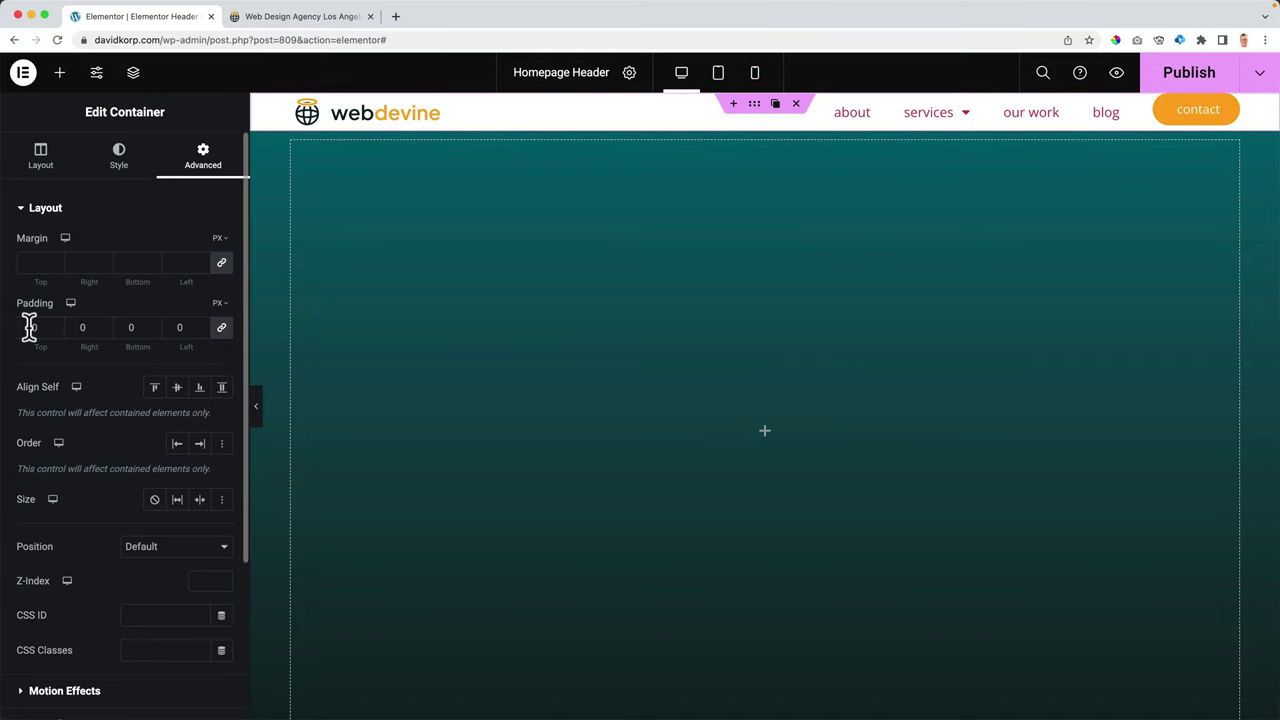
key(Up)
key(Up)
key(Up)
key(Up)
key(Up)
key(Up)
key(Up)
key(Up)
key(Up)
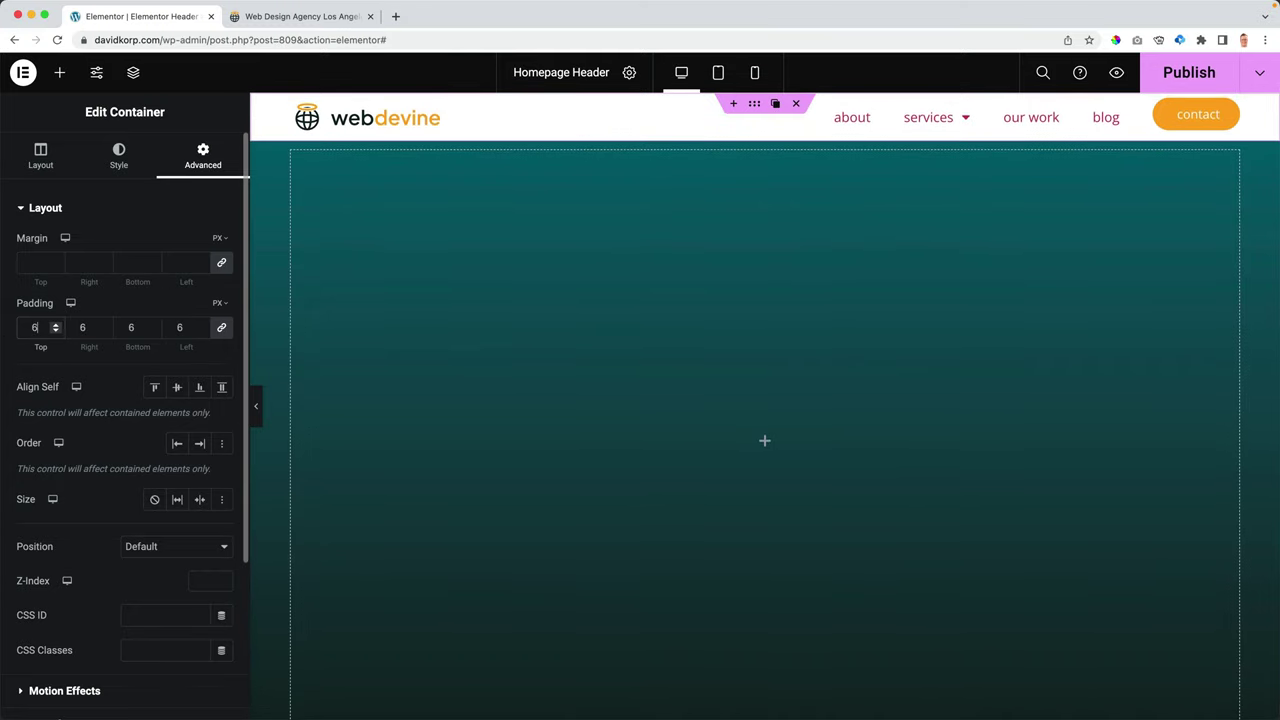
key(Up)
key(Up)
key(Up)
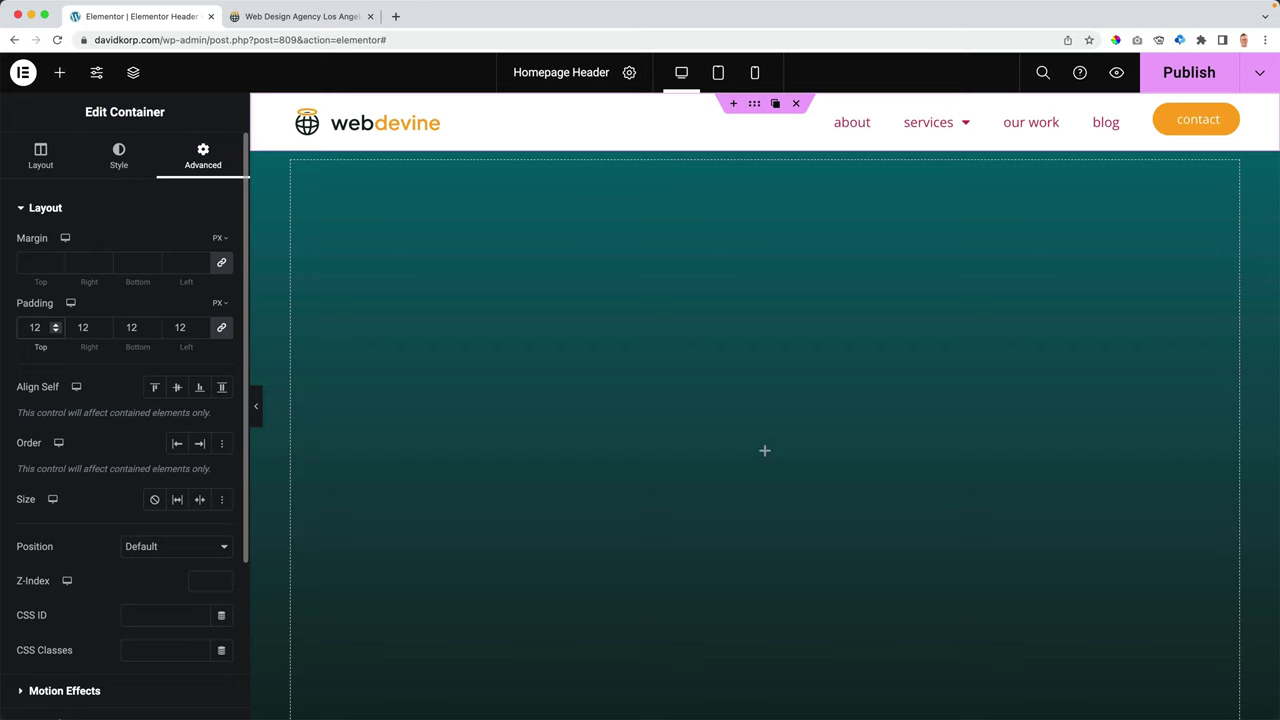
key(Up)
key(Up)
key(Up)
key(Up)
key(Up)
key(Up)
key(Up)
key(Up)
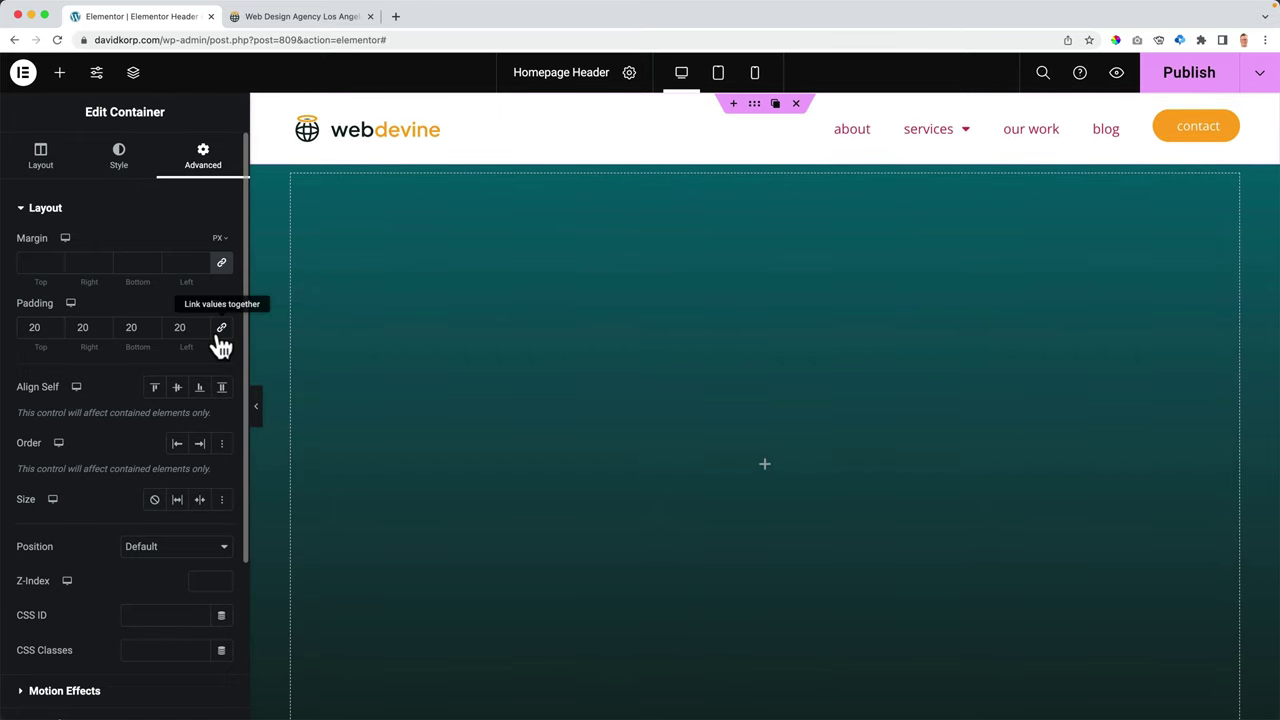
- Unlink the padding and set right, left, top and bottom to 0
click(220, 330)
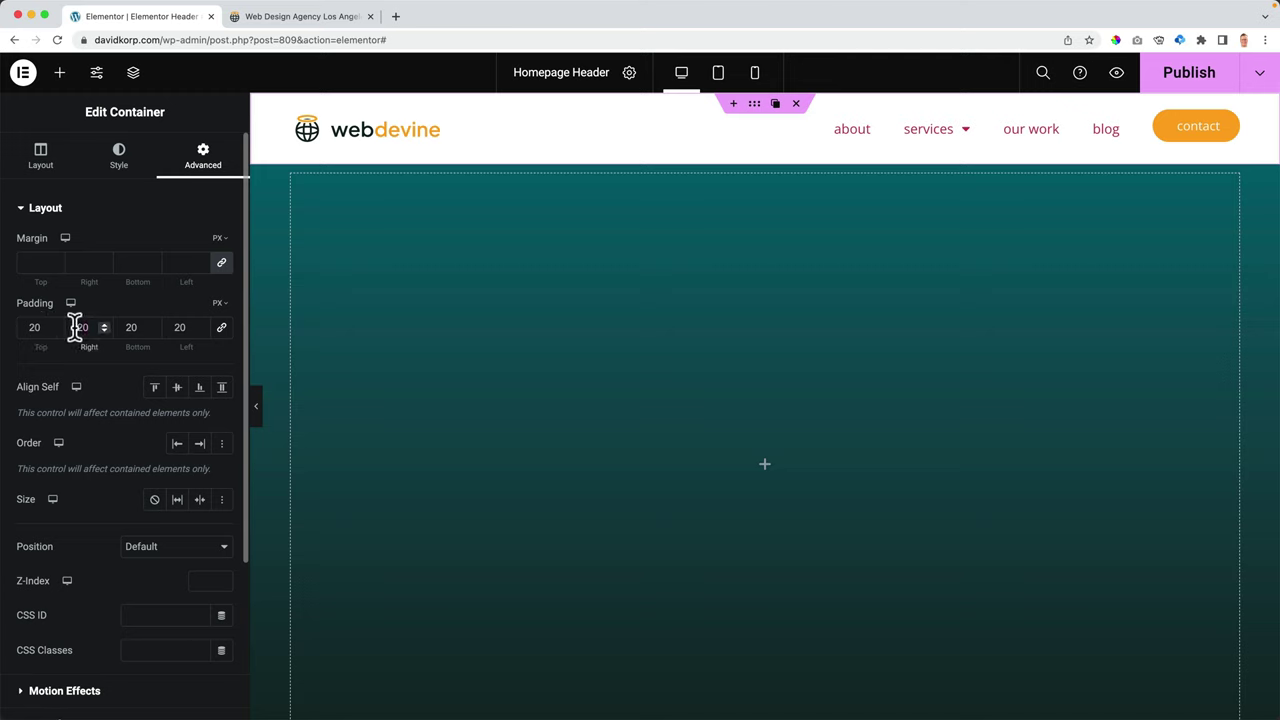
double_click(75, 328)
text(0)
double_click(180, 327)
text(0)
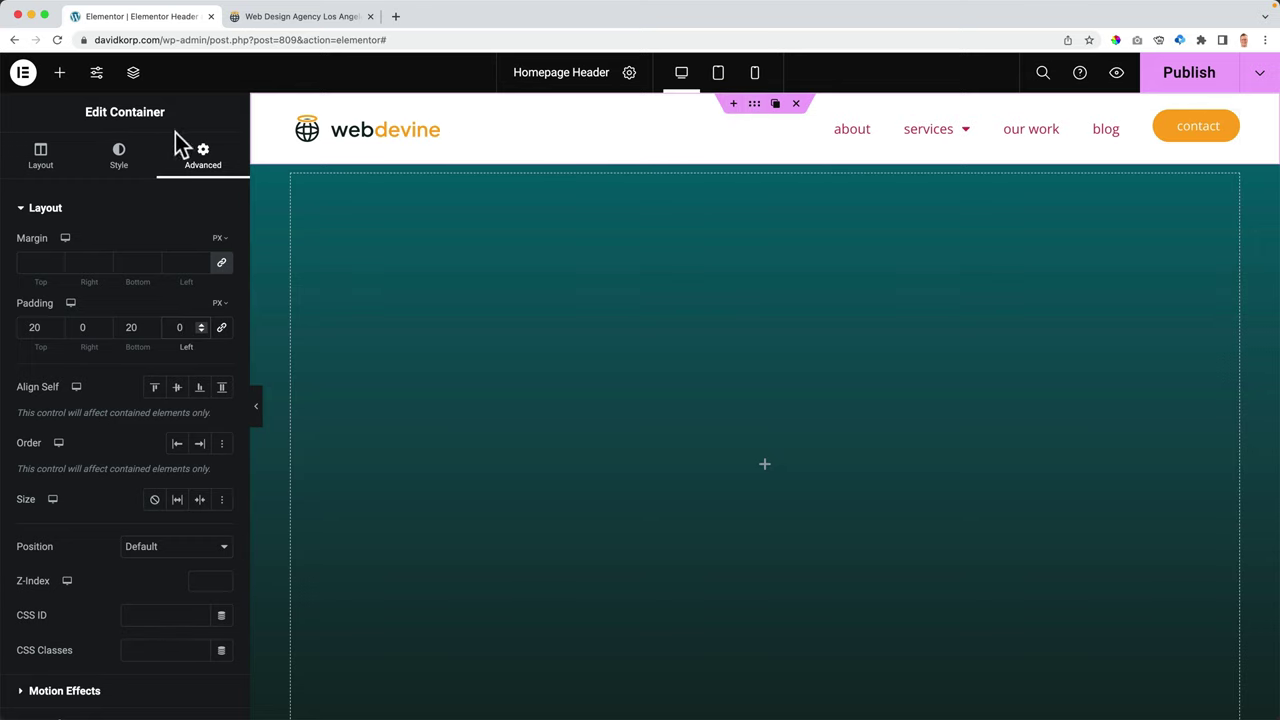
click(45, 157)
drag(25, 352, 27, 362)
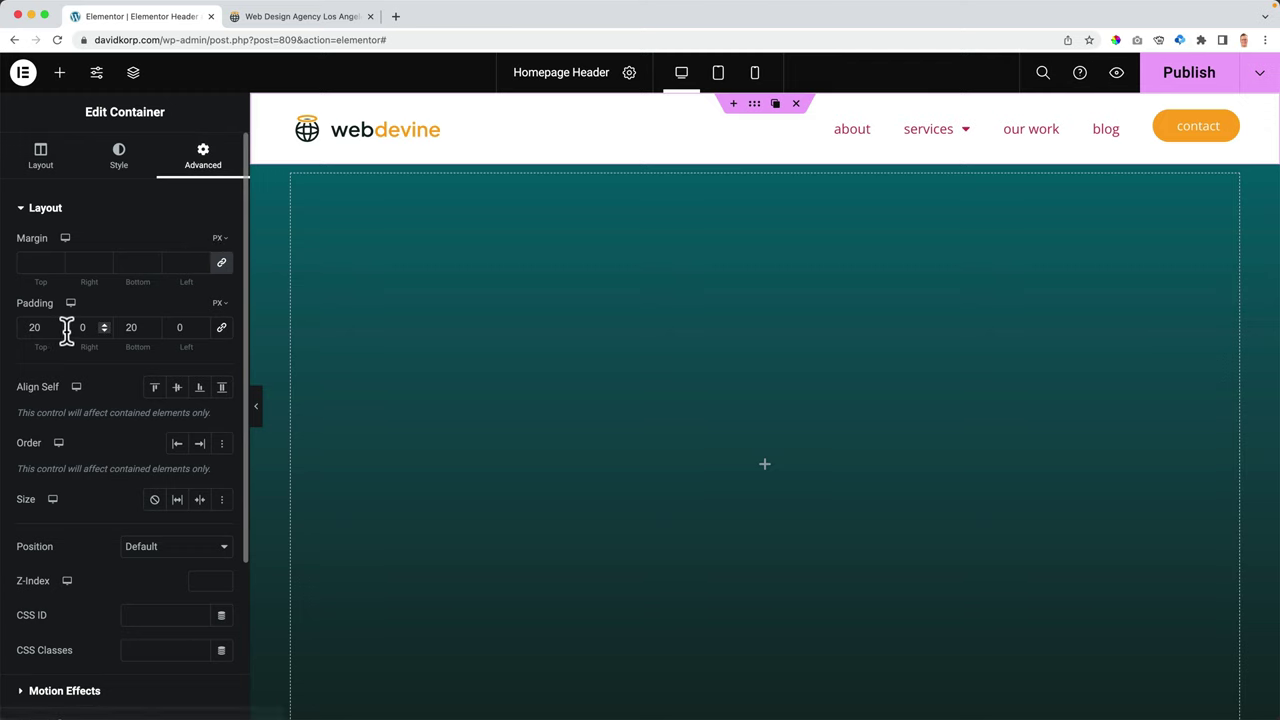
double_click(16, 330)
text(0)
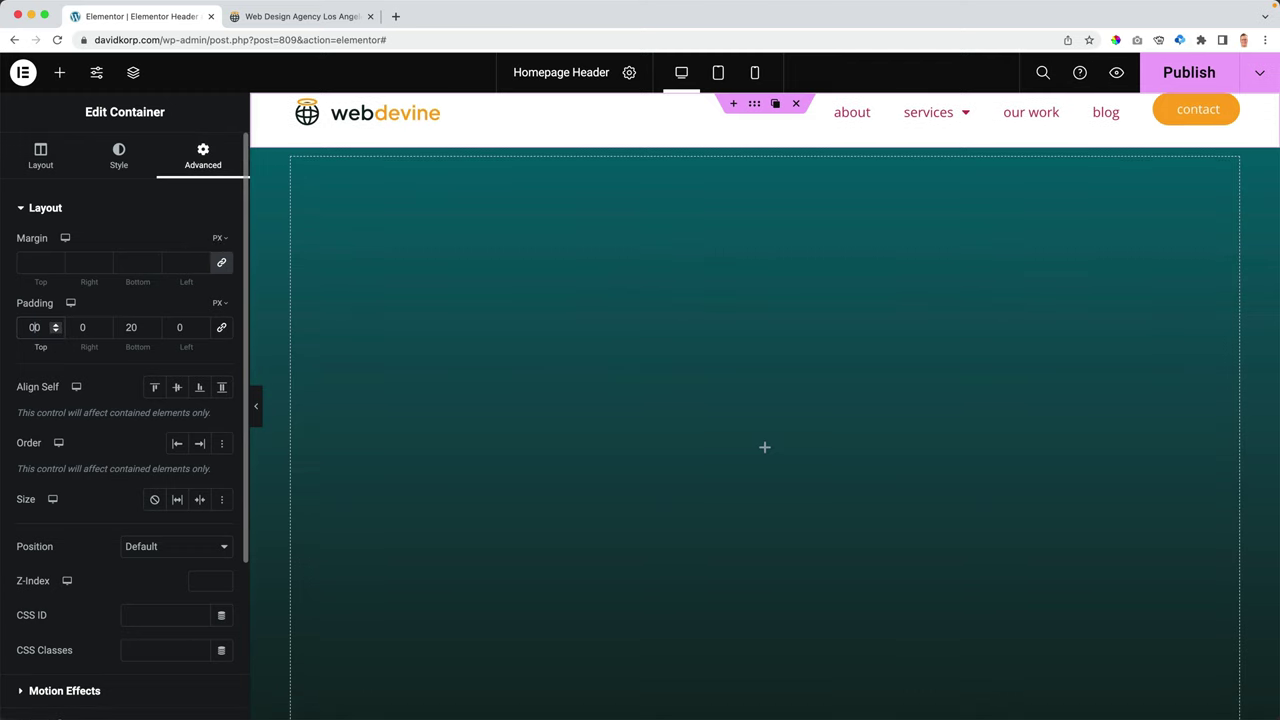
key(Tab)
text(0)
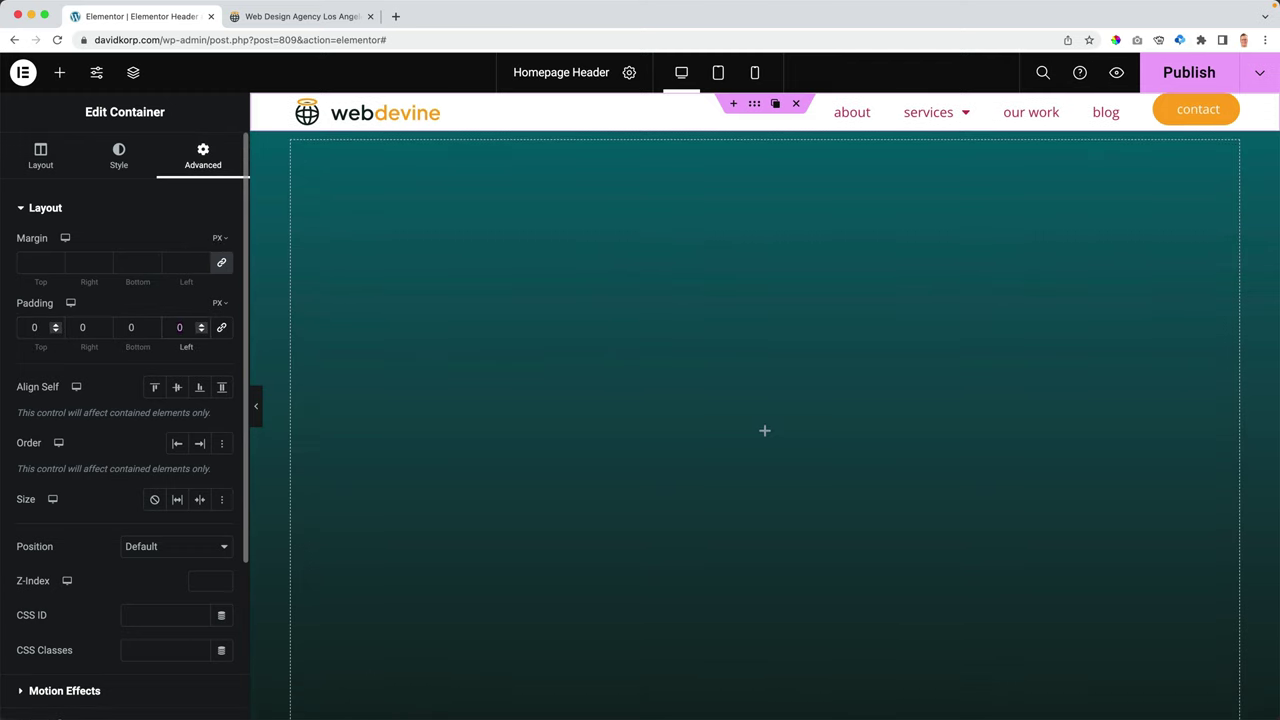
- Set the header container's minimum height to 70 px
click(45, 160)
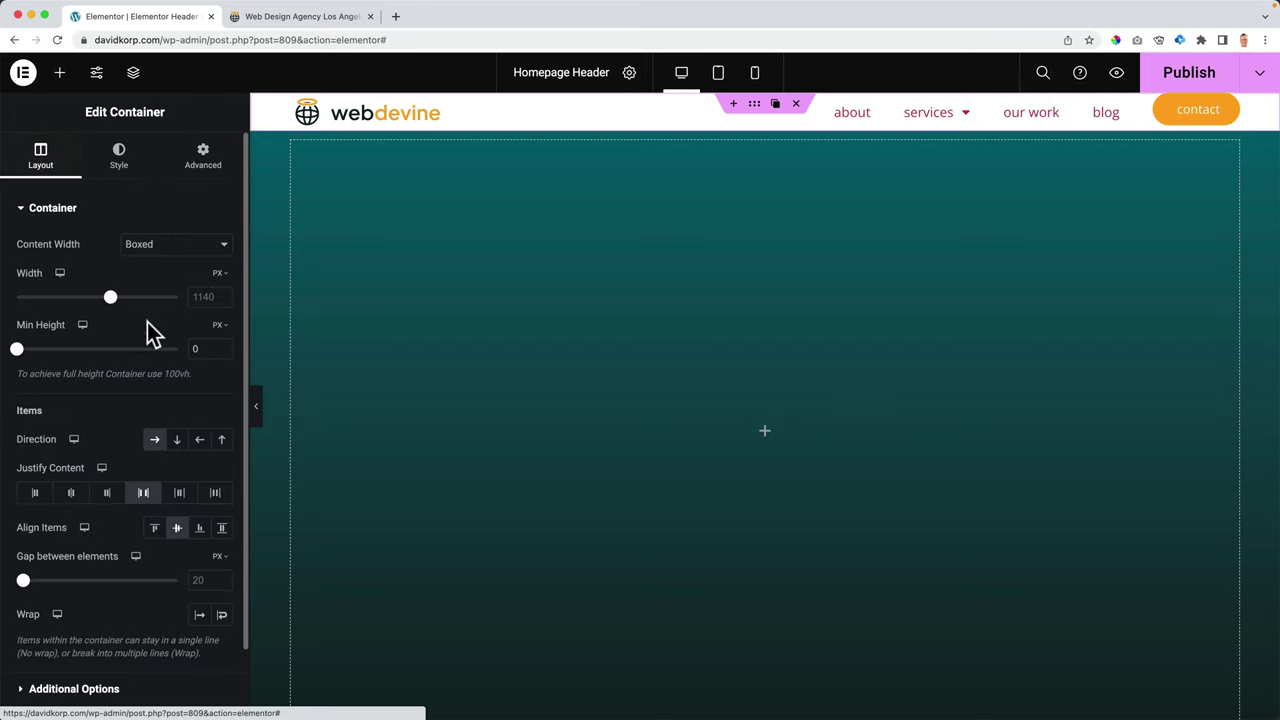
drag(24, 362, 29, 364)
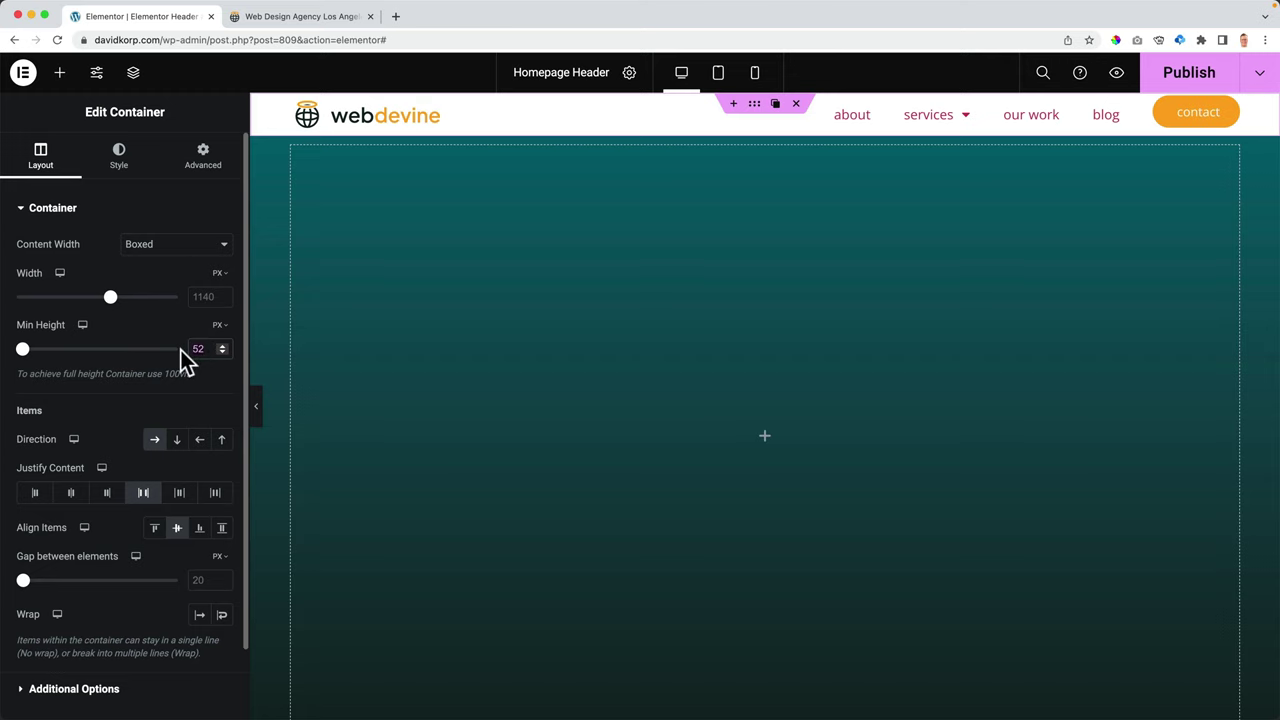
text(70)
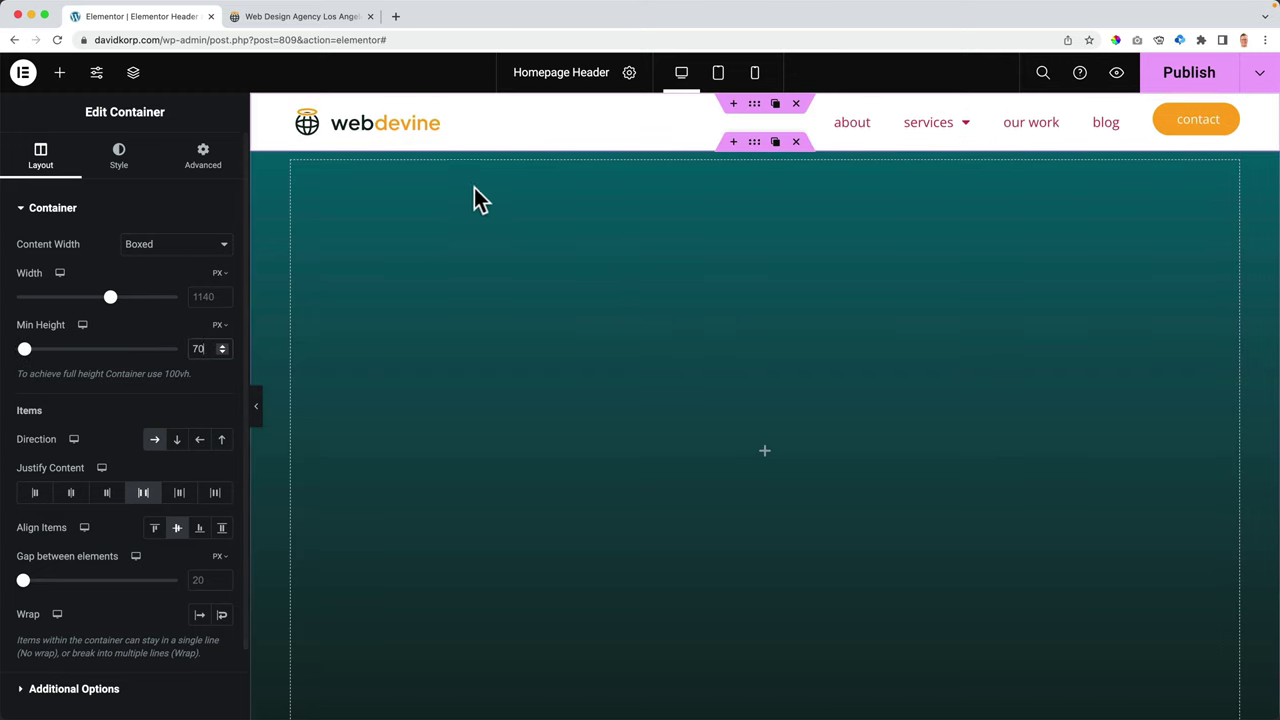
- Widen the webdevine logo image to 280 px in its Style settings
click(400, 134)
click(120, 156)
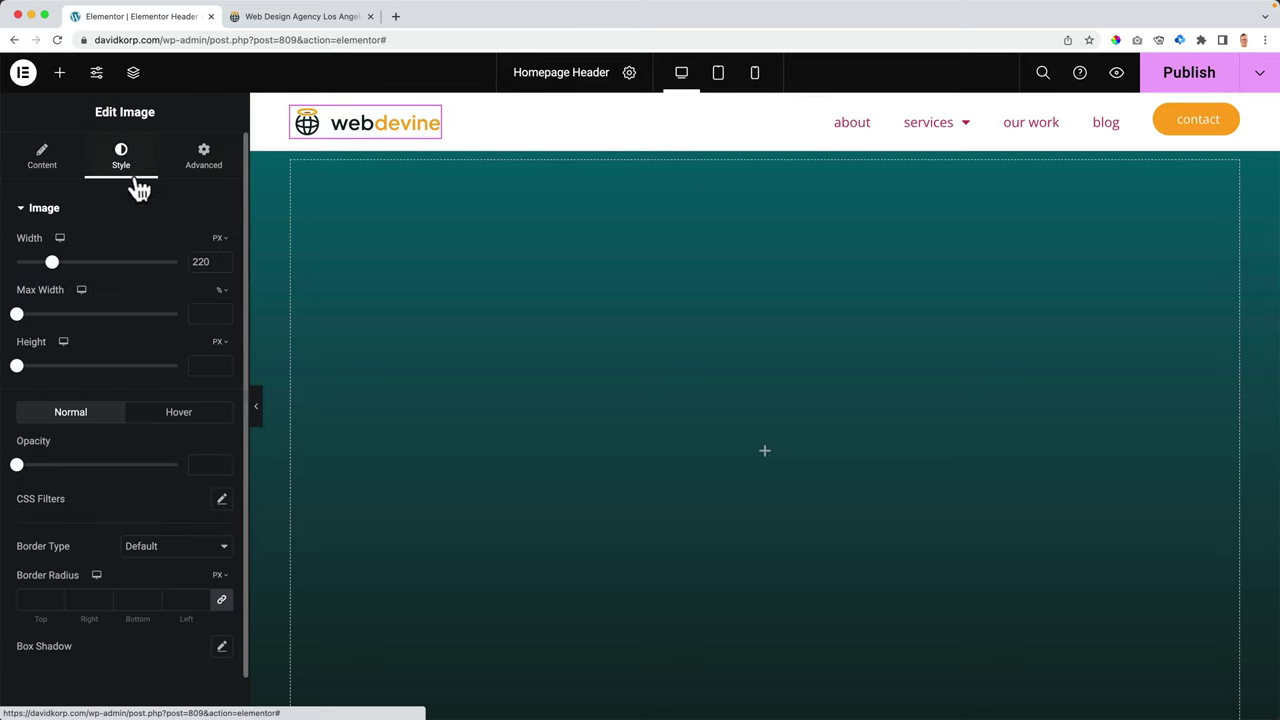
click(200, 261)
key(Up)
key(Up)
key(Up)
key(Up)
key(Up)
key(Up)
key(Up)
key(Up)
key(Up)
key(Up)
key(Up)
key(Up)
key(Up)
key(Up)
key(Up)
key(Up)
key(Up)
key(Up)
key(Up)
key(Up)
key(Up)
key(Up)
key(Up)
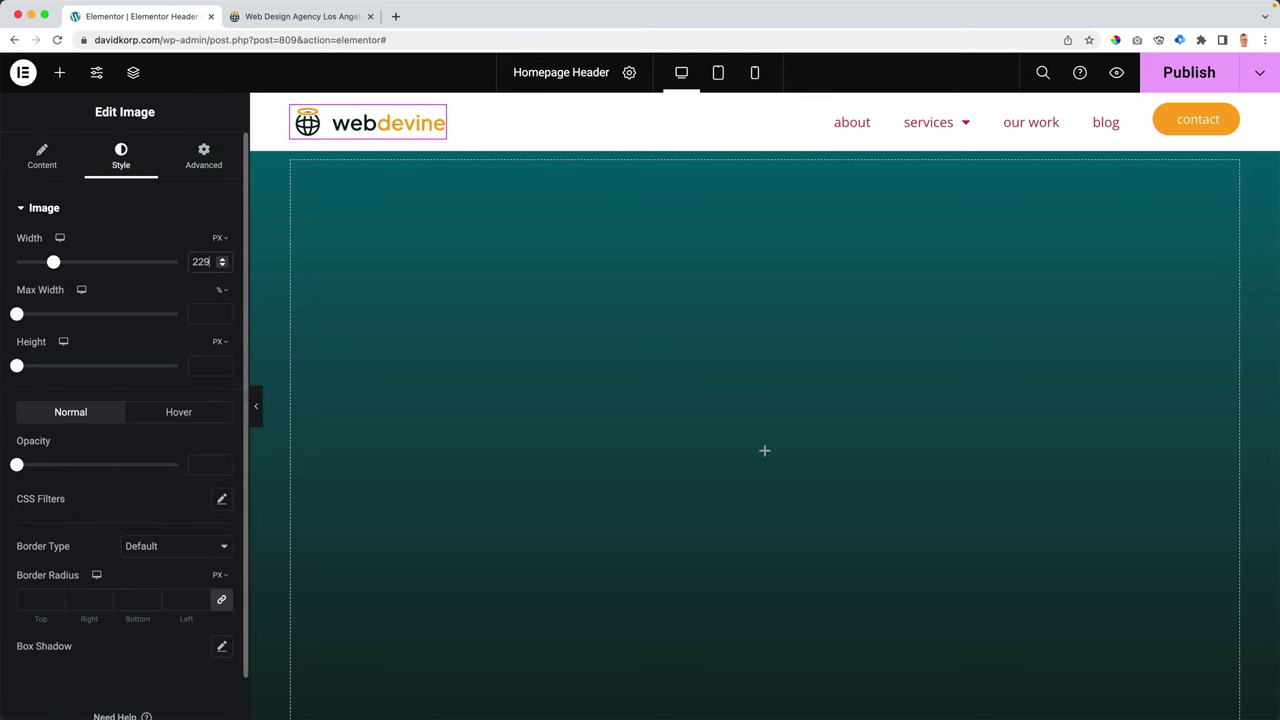
key(Up)
key(Up)
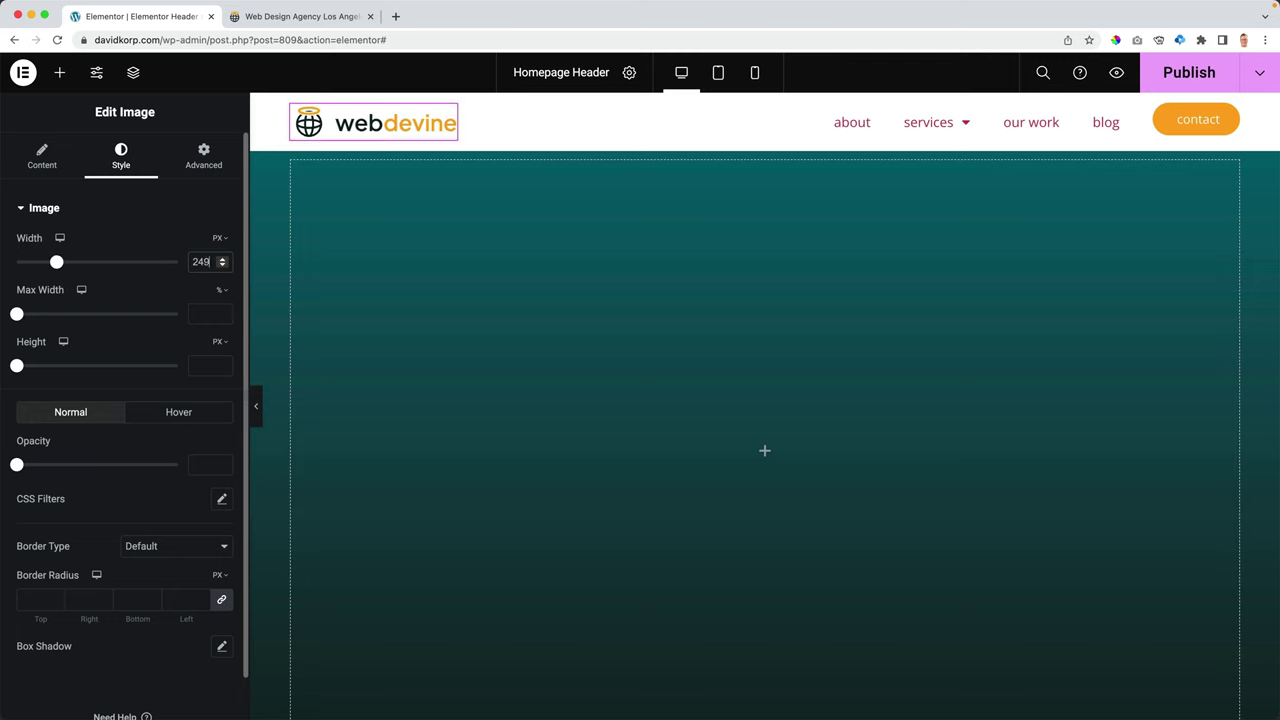
key(Up)
key(Up)
key(Up)
key(Up)
key(Up)
key(Up)
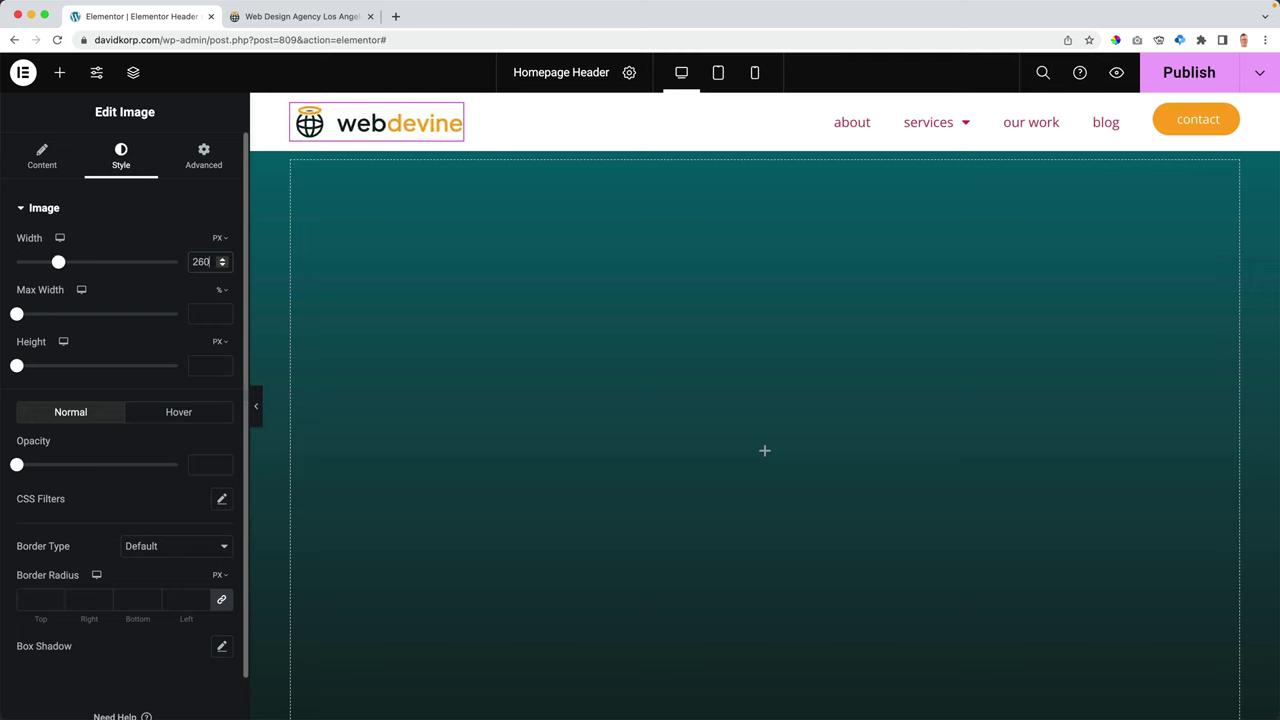
key(Up)
key(Up)
key(Up)
key(Up)
key(Up)
key(Up)
key(Up)
key(Up)
key(Up)
key(Up)
key(Up)
key(Up)
key(Up)
key(Up)
key(Up)
key(Up)
key(Up)
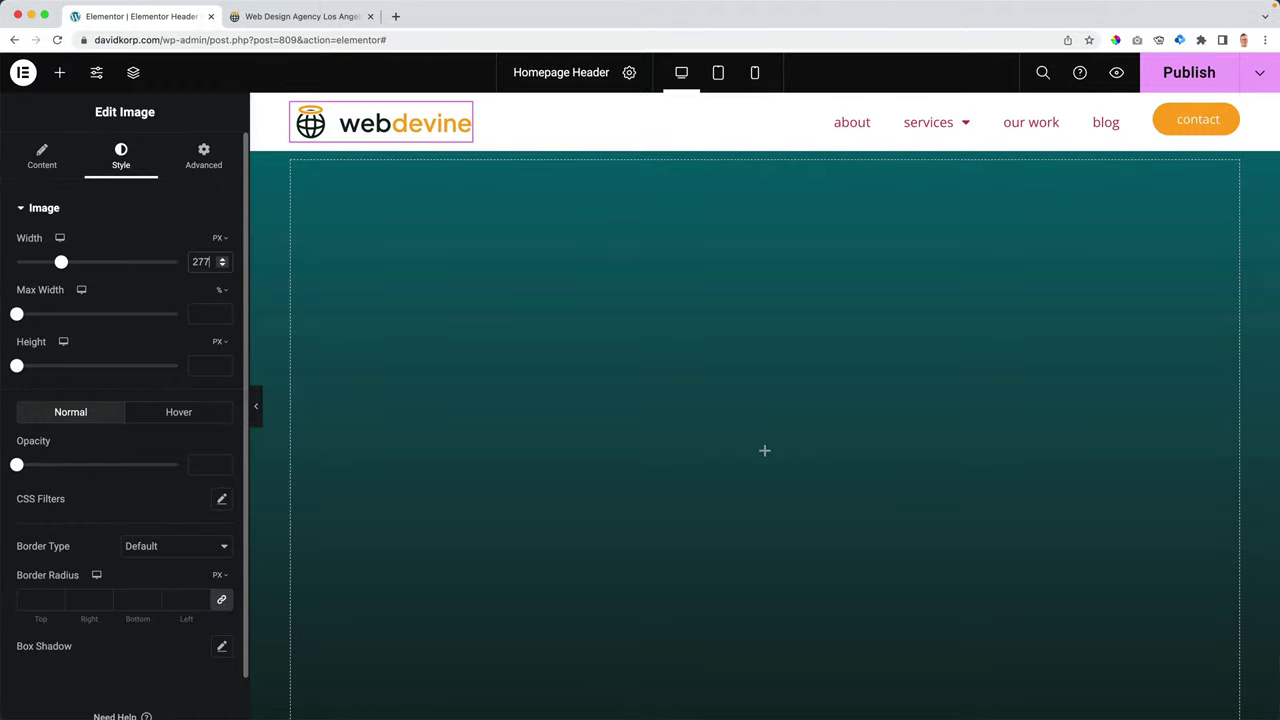
key(Up)
key(Up)
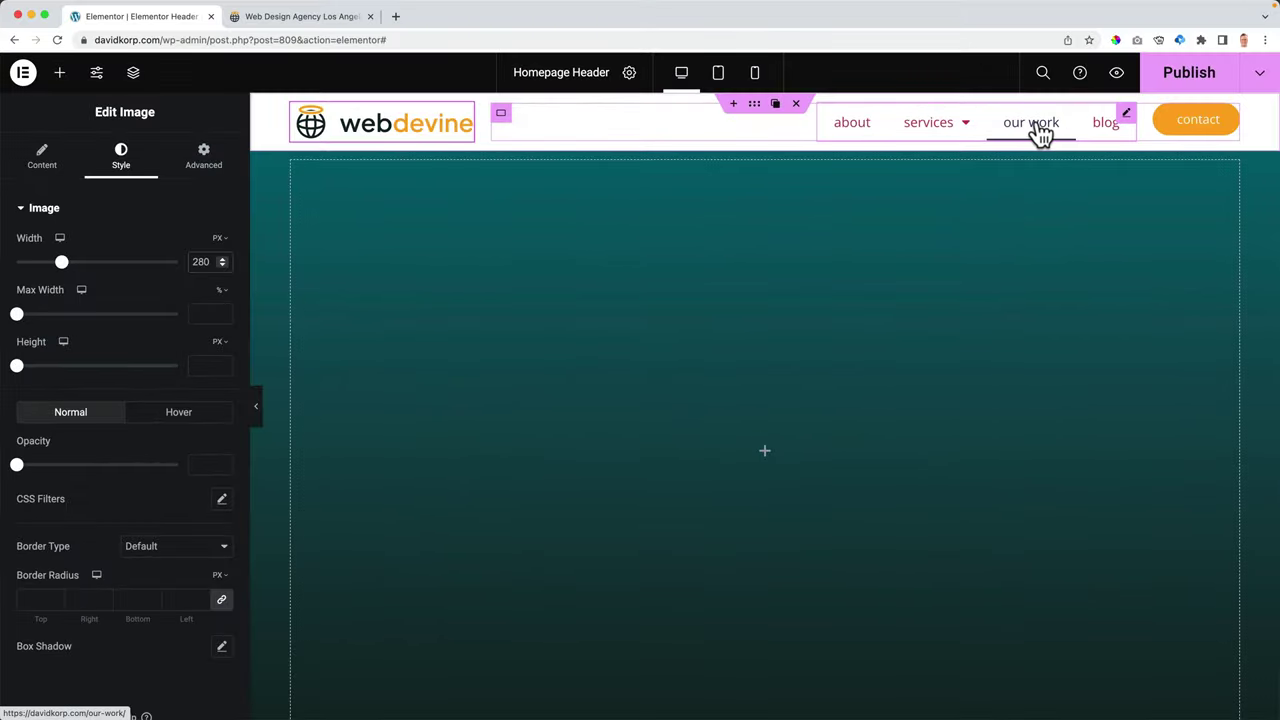
- Publish the header, then try the Legal menu before switching back to Main Menu
click(1040, 133)
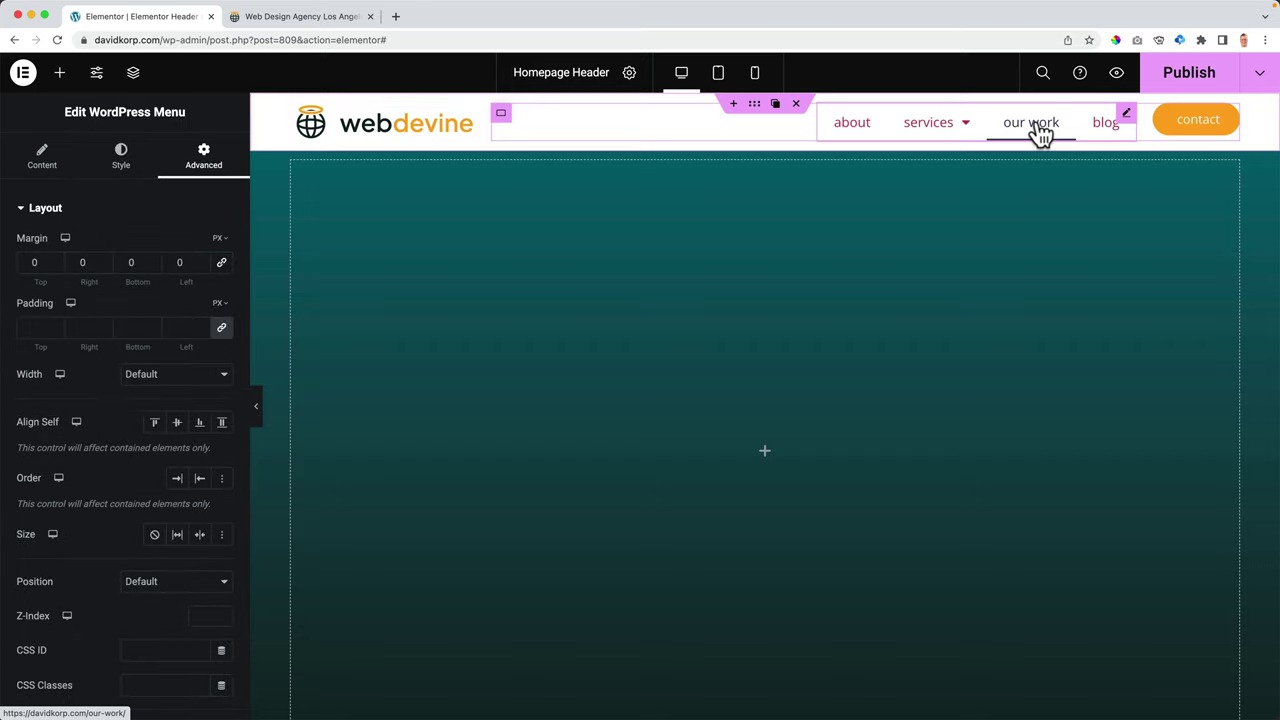
click(1220, 82)
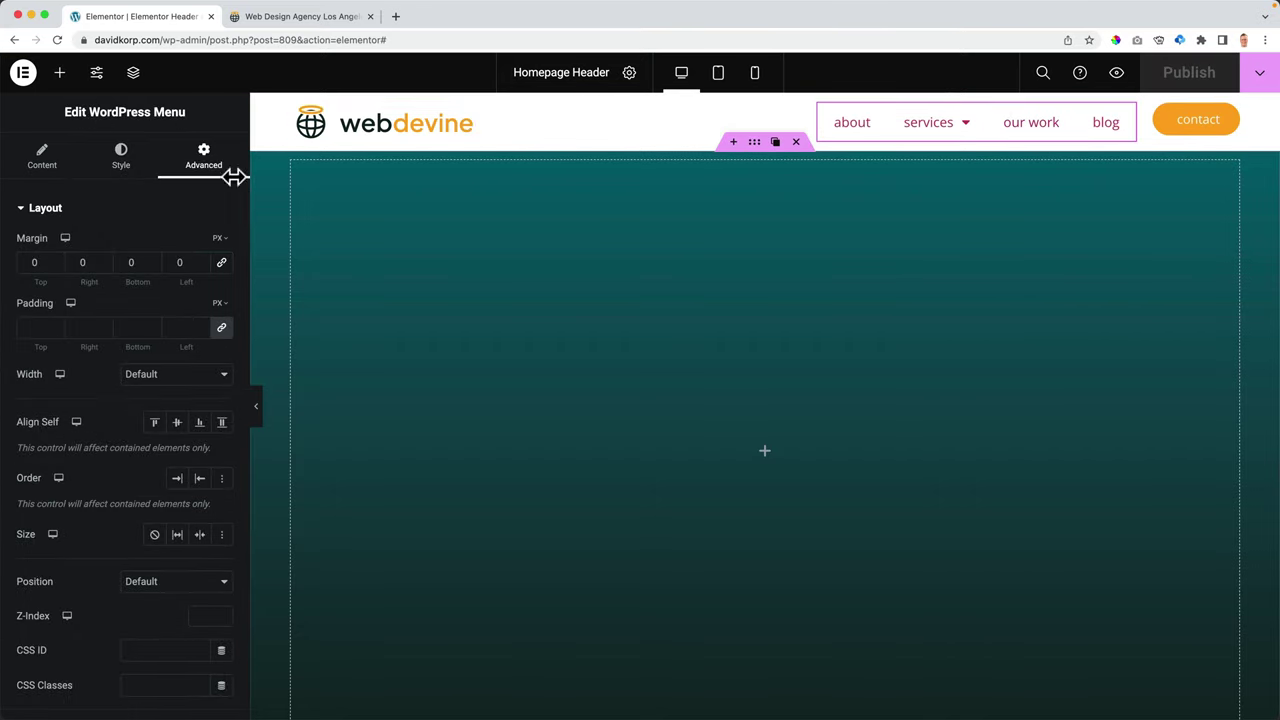
click(42, 165)
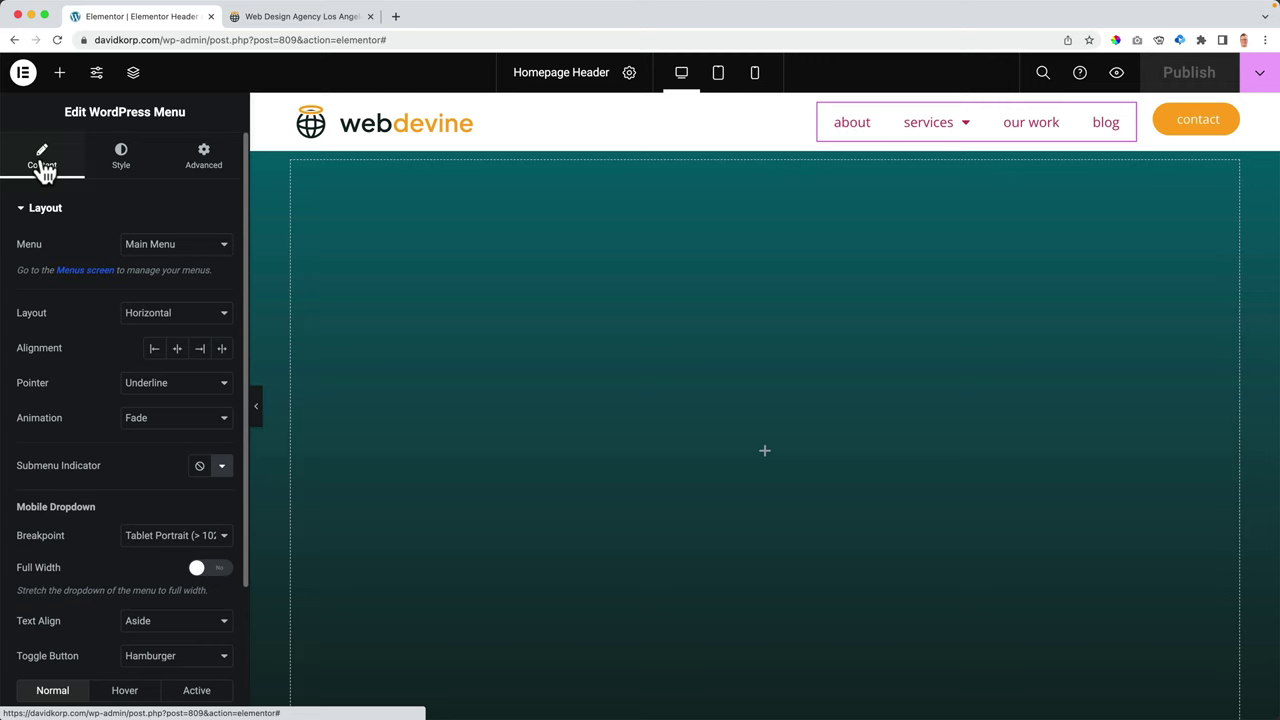
click(165, 250)
click(151, 211)
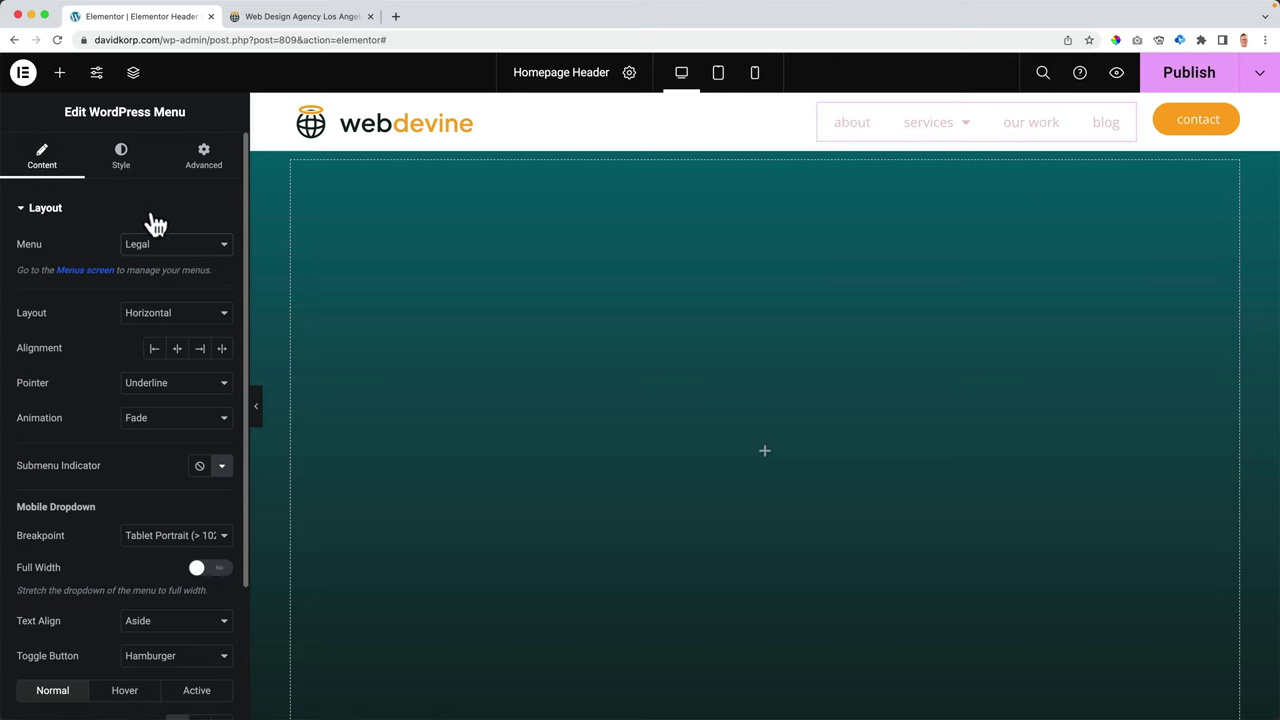
click(174, 249)
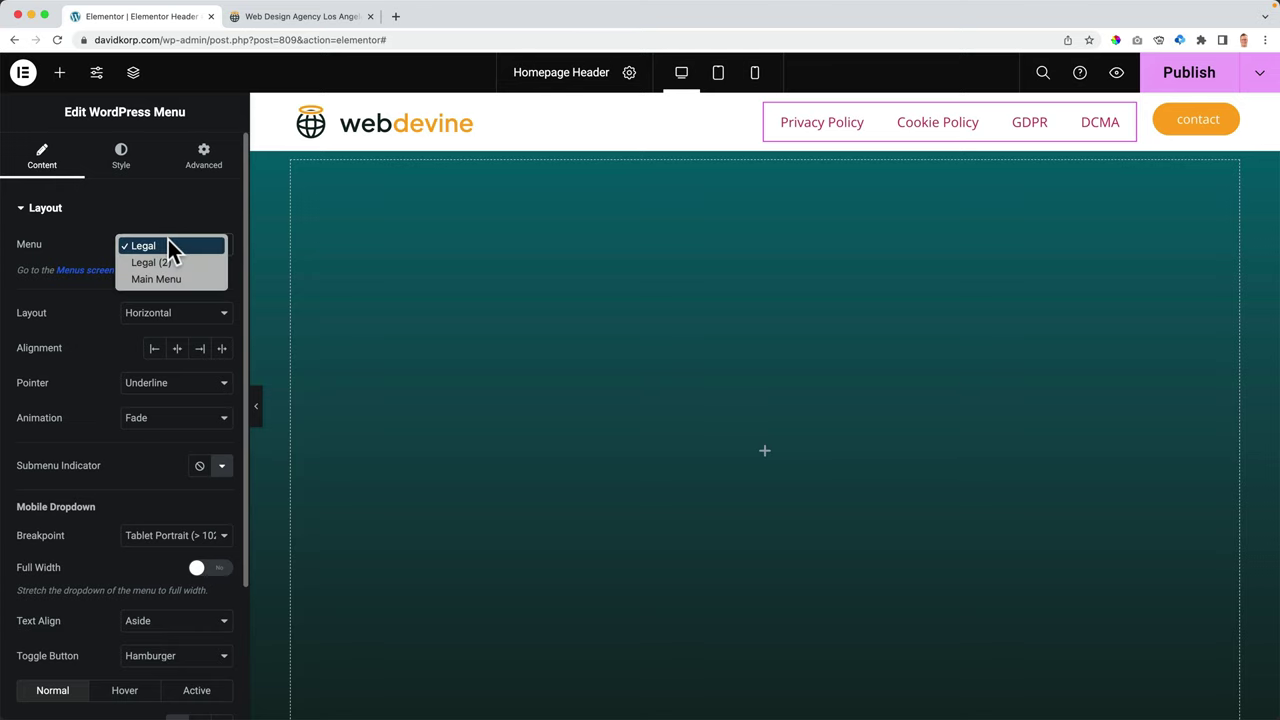
click(156, 279)
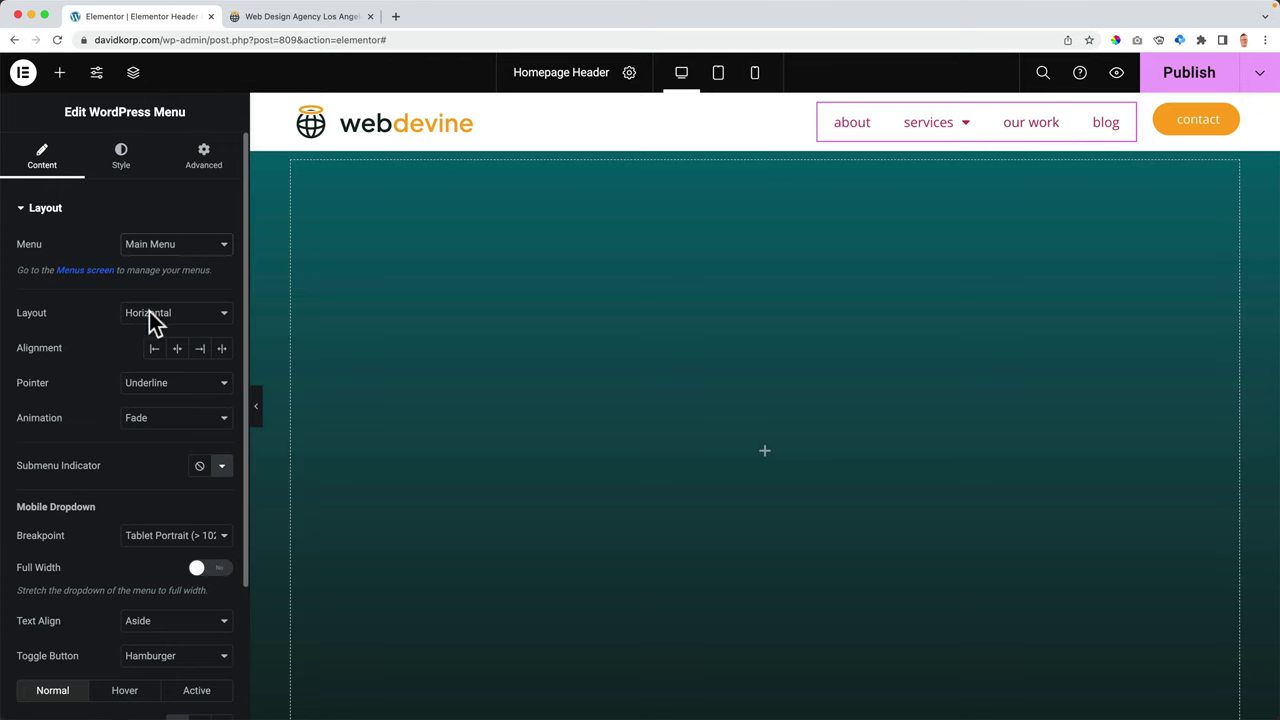
- Try a Vertical menu layout, then return the menu to Horizontal
click(149, 311)
click(154, 330)
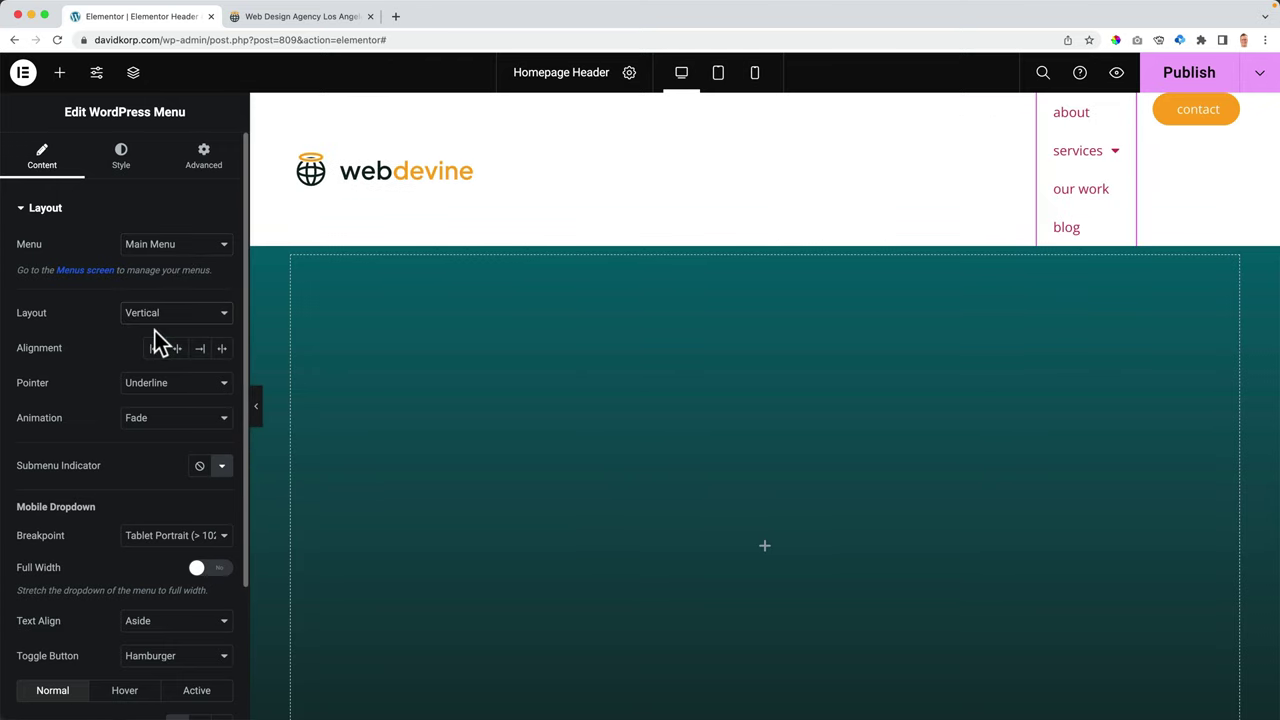
click(154, 316)
click(151, 297)
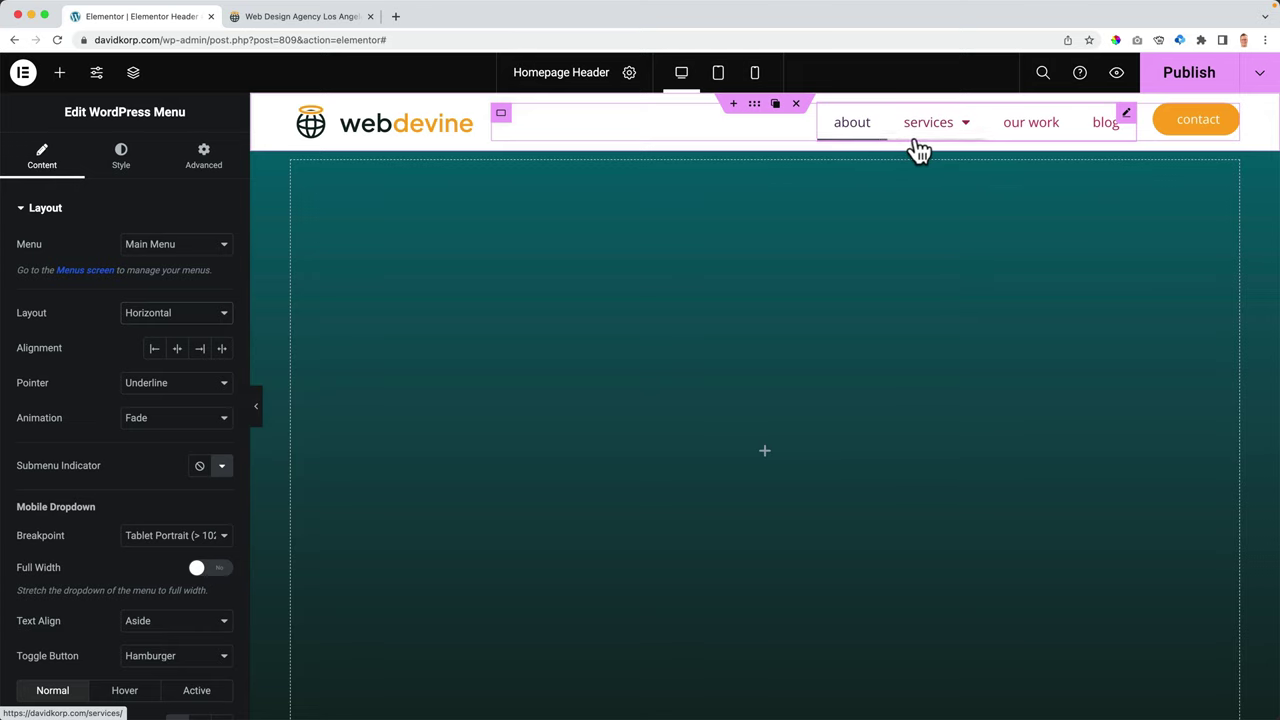
- Try the Overline, Background and Framed hover effects, then set the menu pointer to None
click(170, 383)
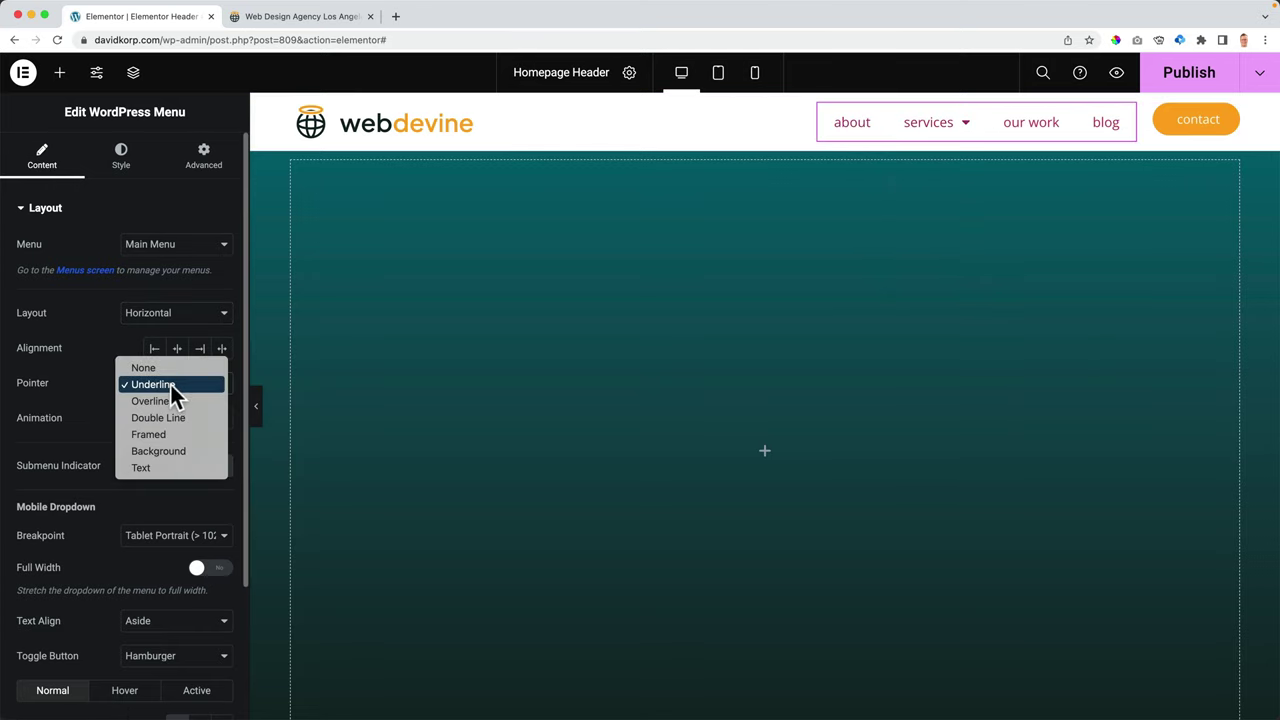
click(165, 401)
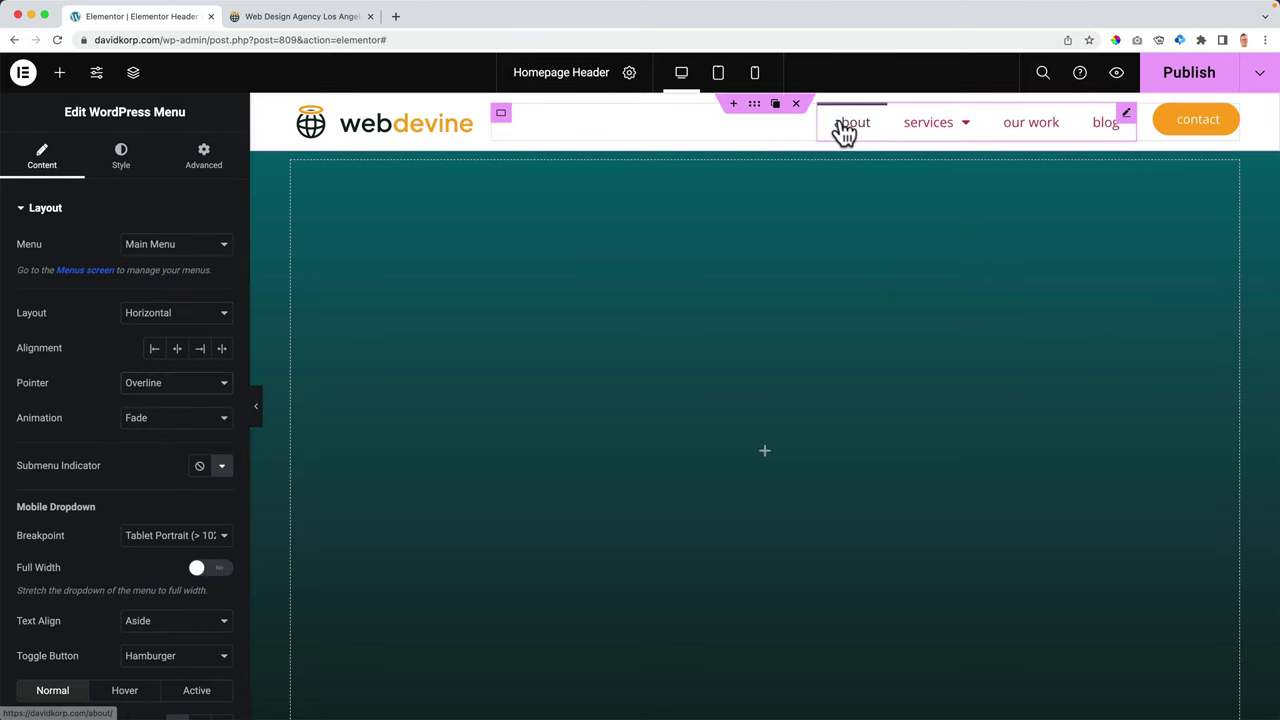
click(150, 384)
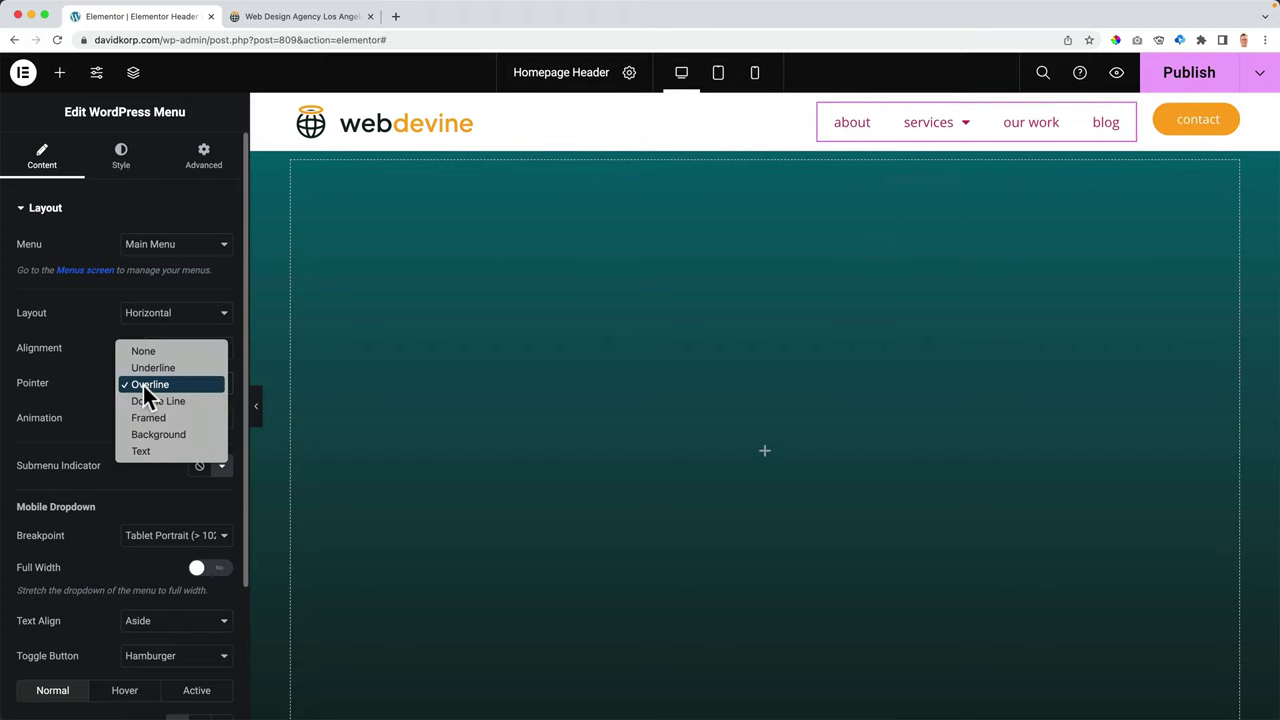
click(150, 438)
mouse_move(988, 143)
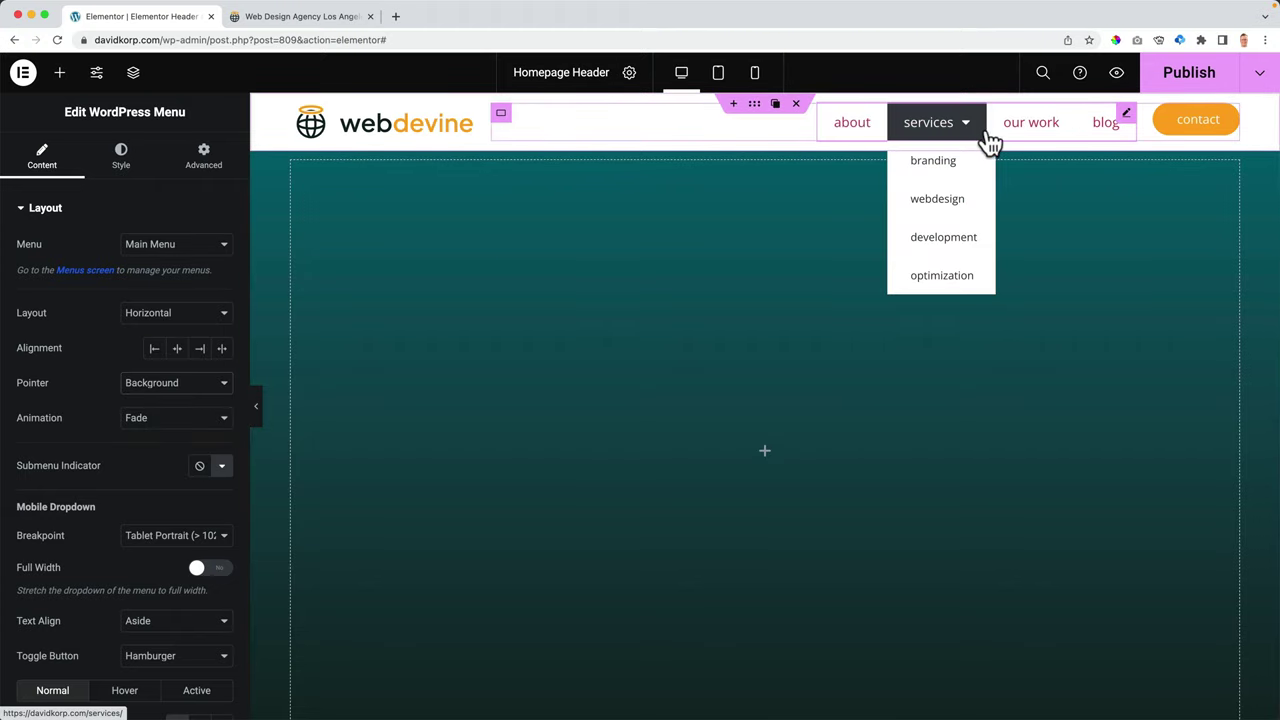
click(176, 378)
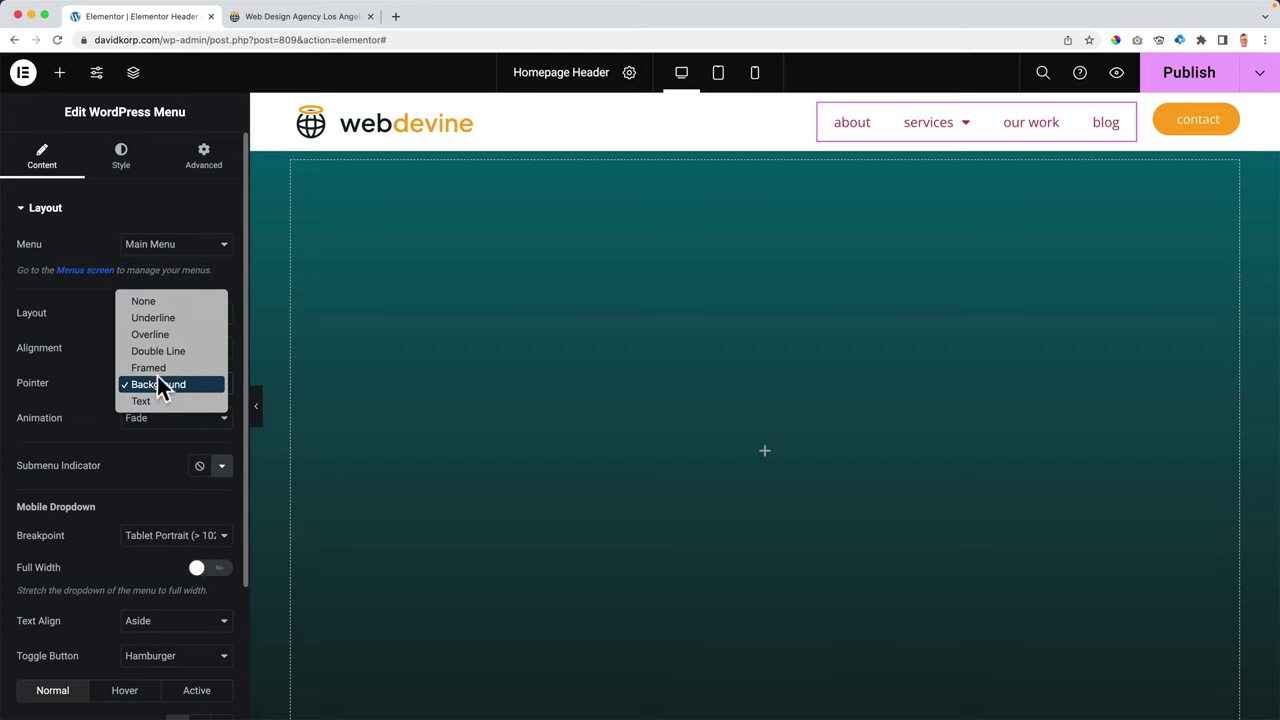
key(Return)
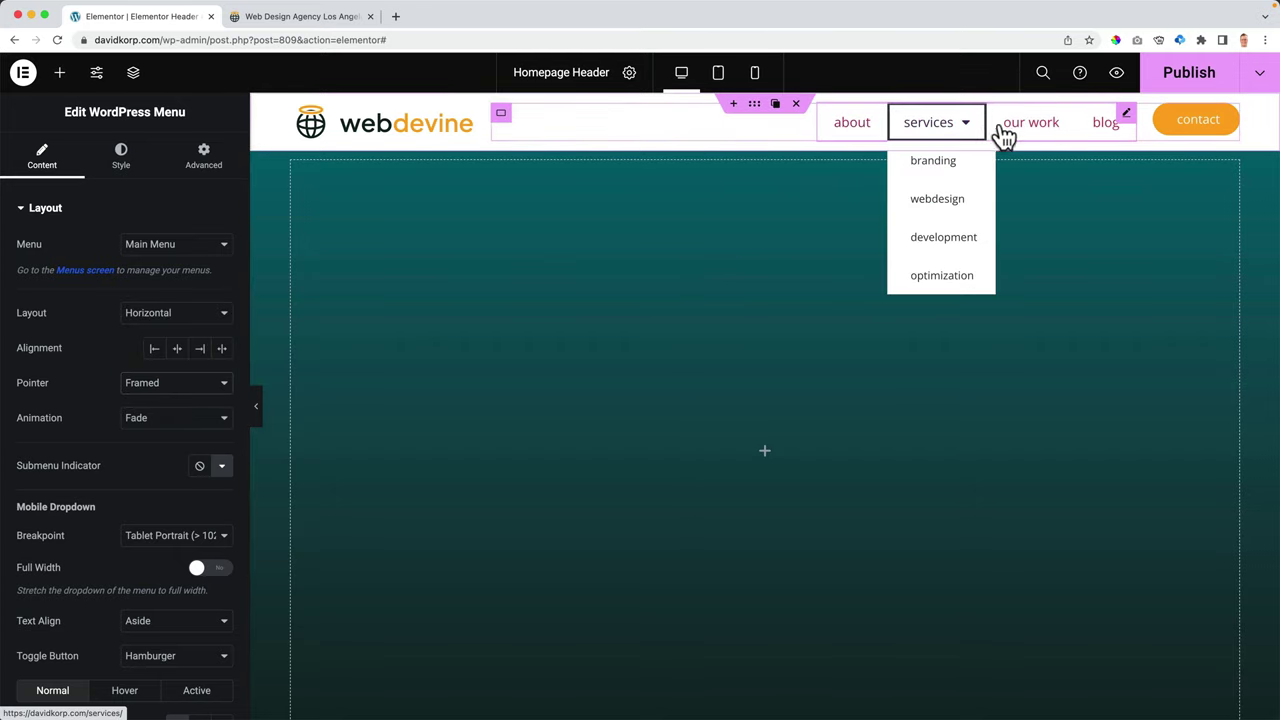
click(174, 380)
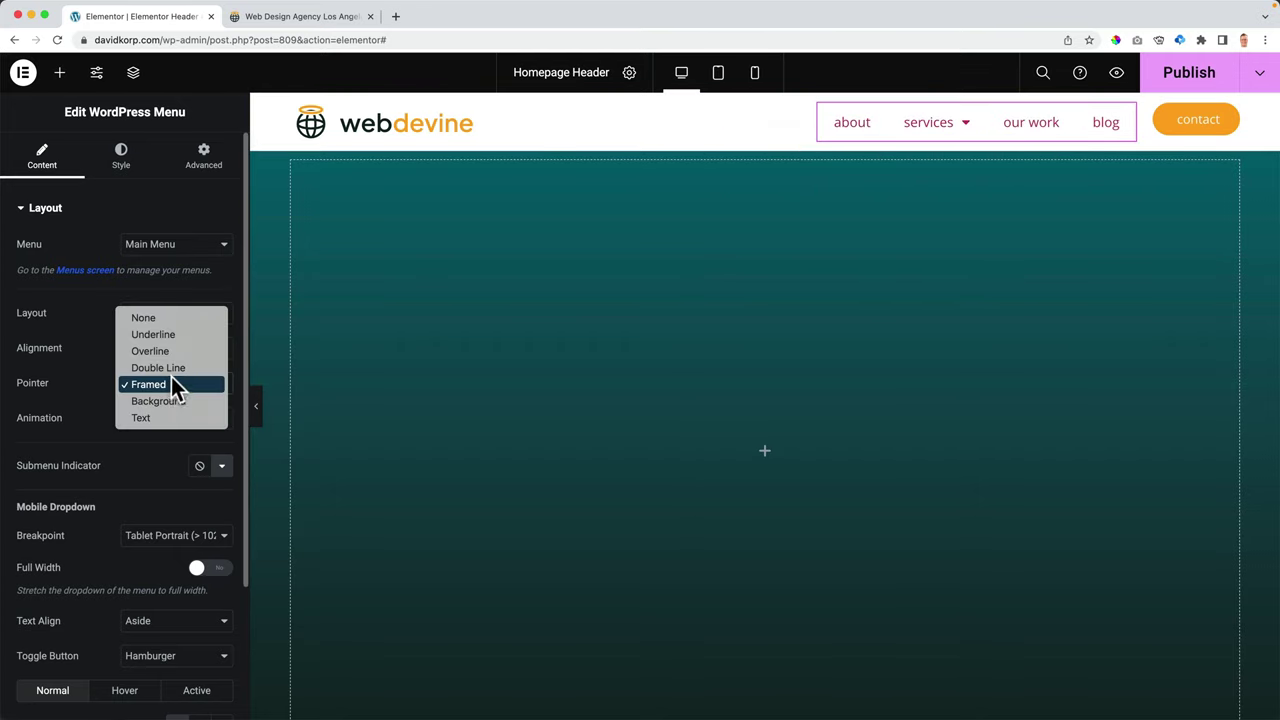
click(148, 320)
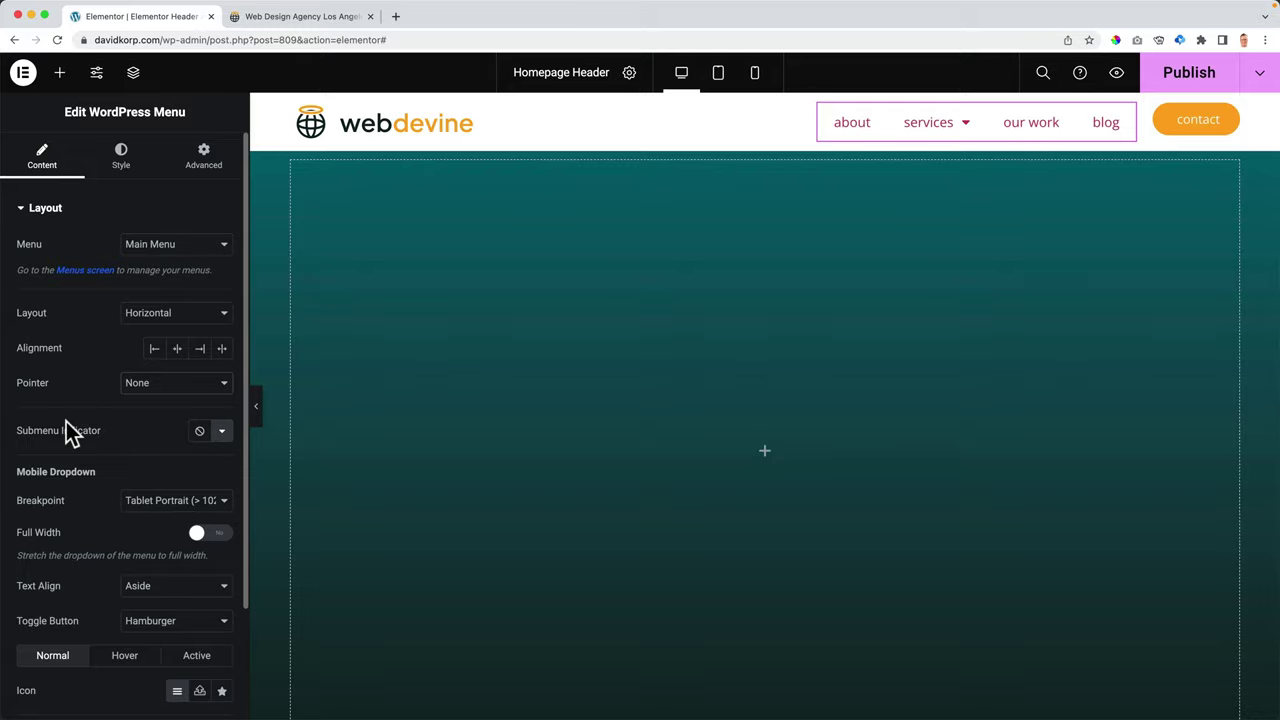
- Insert the chevron icon from the Icon Library as the submenu indicator
mouse_move(966, 134)
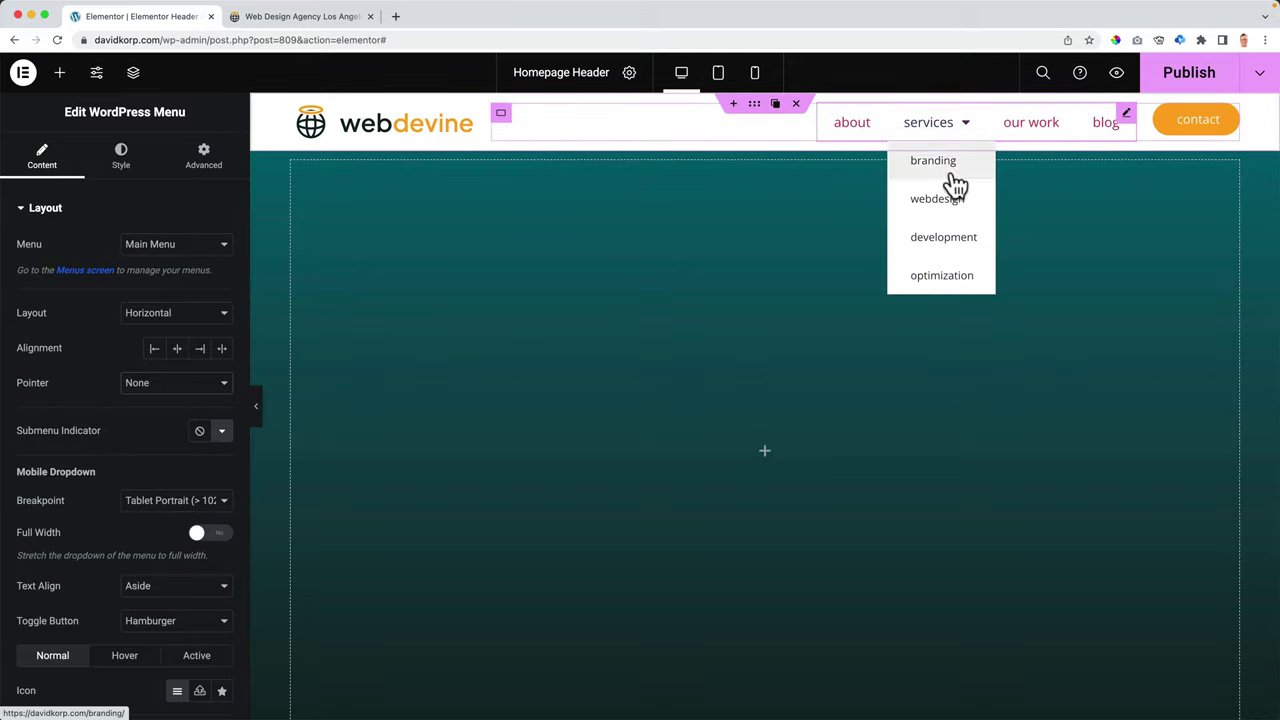
click(224, 438)
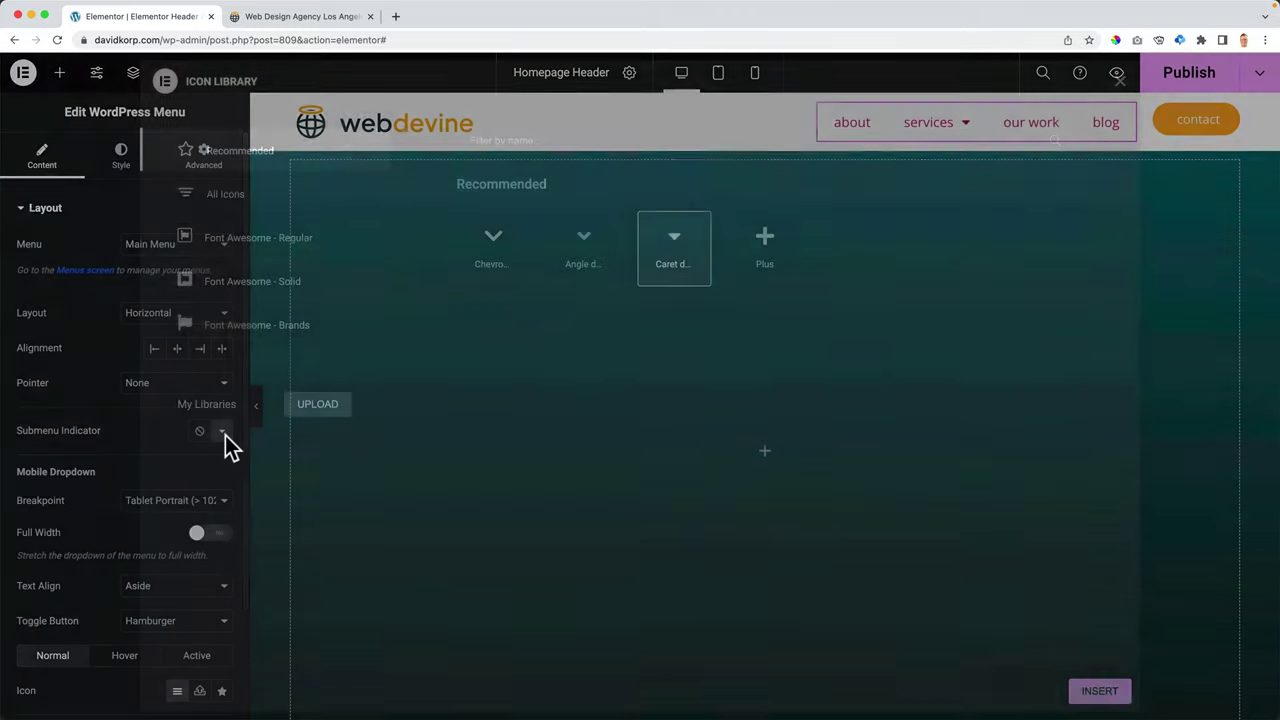
click(517, 261)
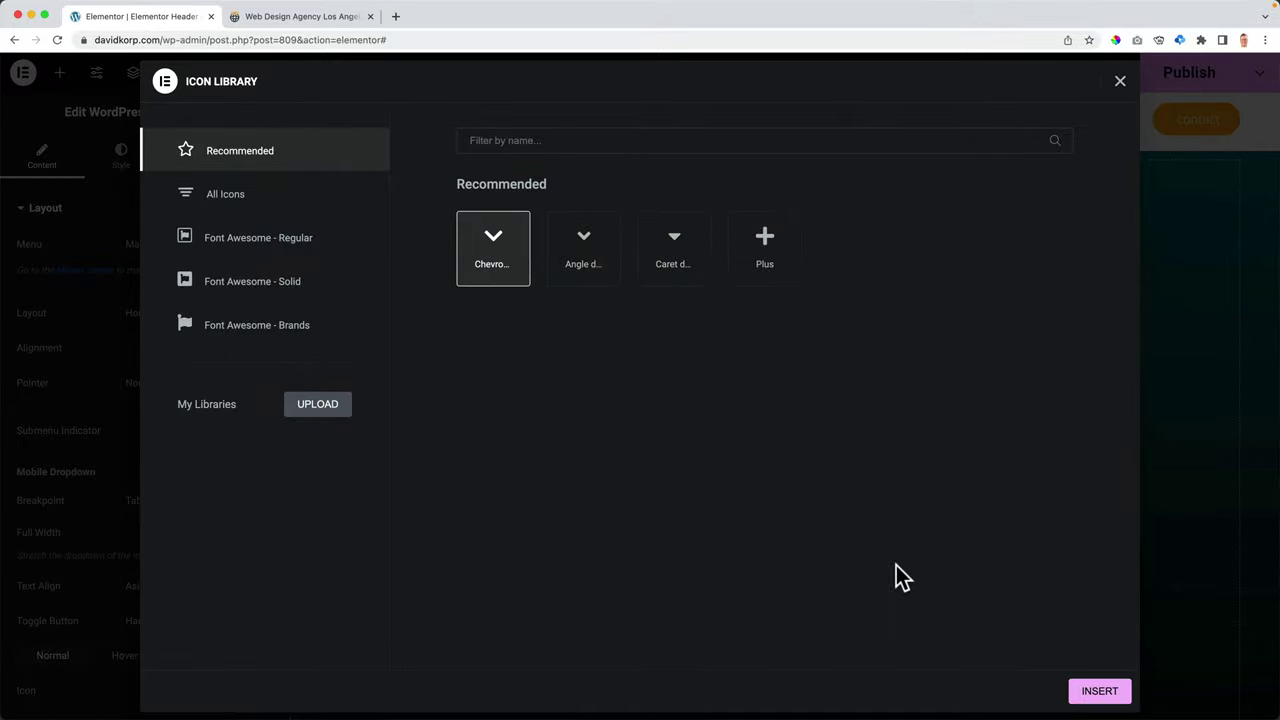
click(1100, 691)
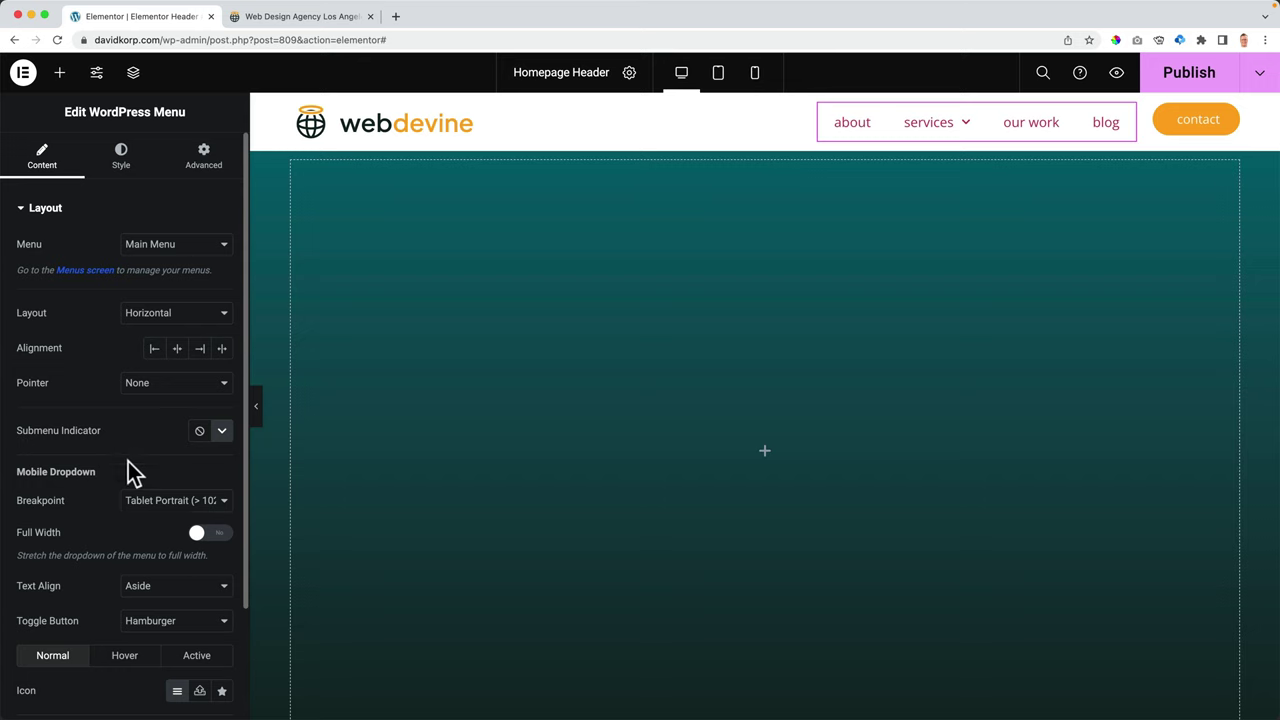
scroll(128, 462, down, 3)
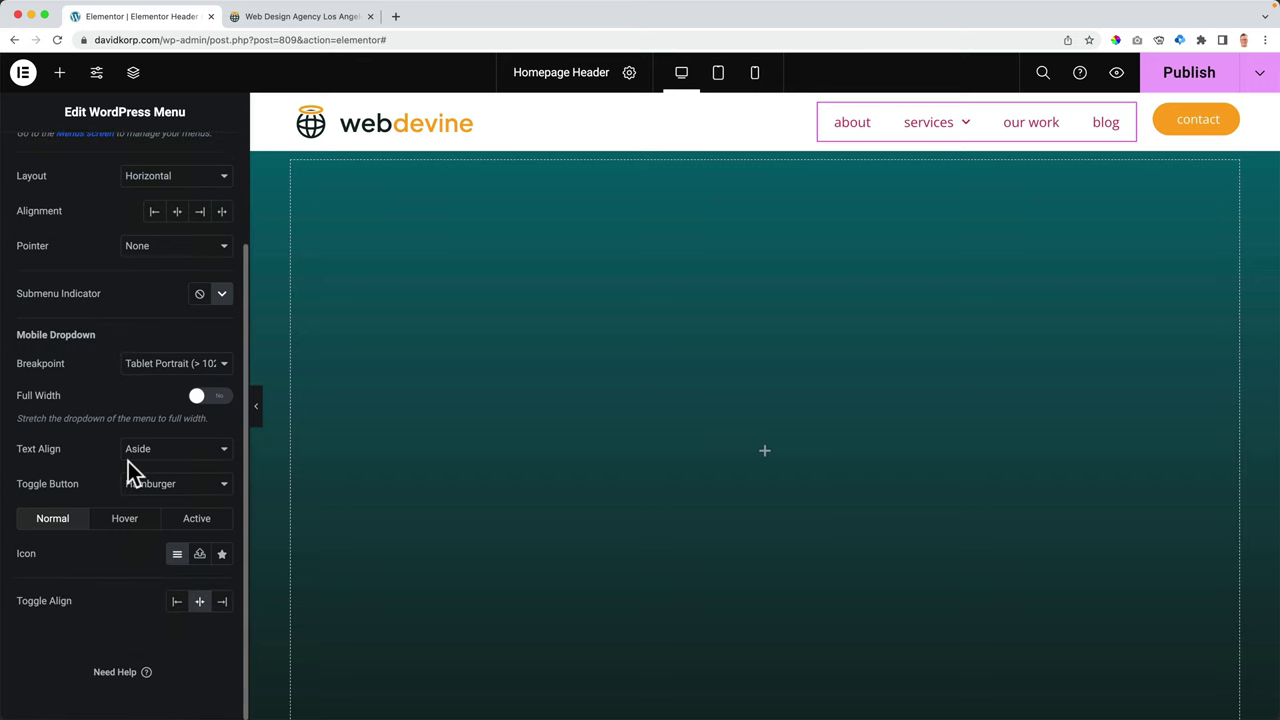
scroll(128, 462, up, 3)
- Set the menu typography family to Nunito Sans, then open a new browser tab
click(128, 170)
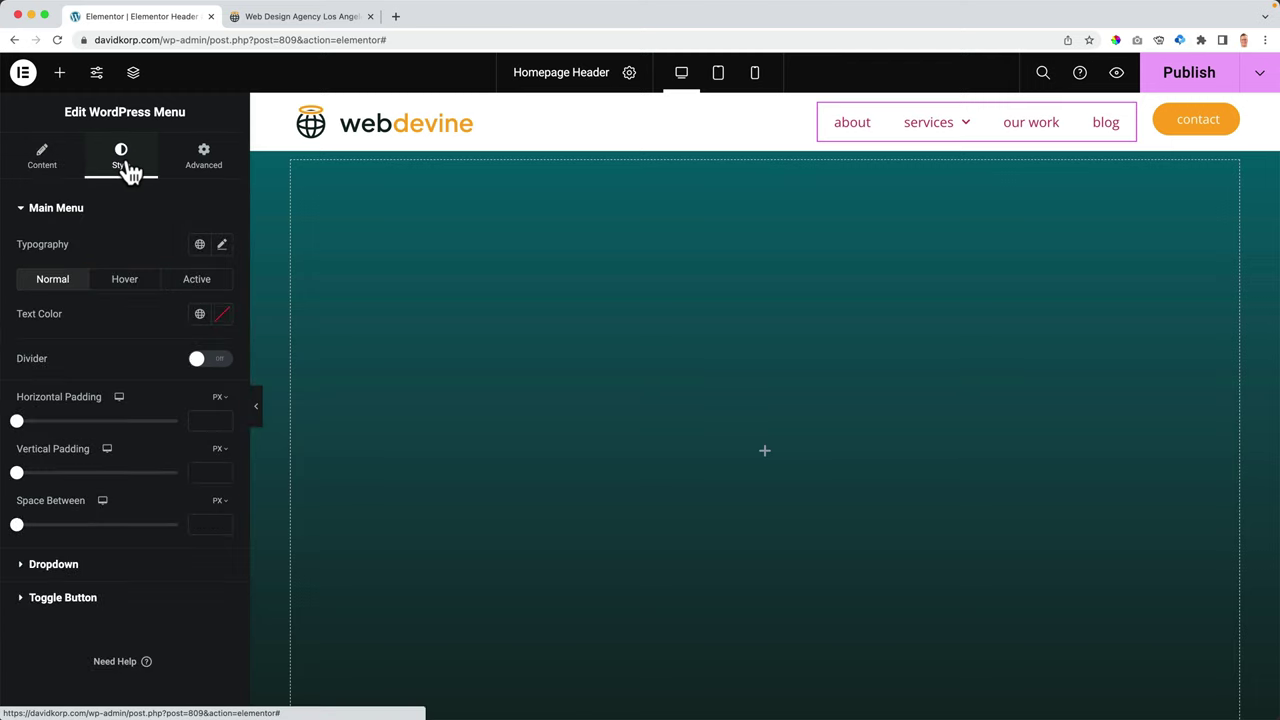
click(222, 246)
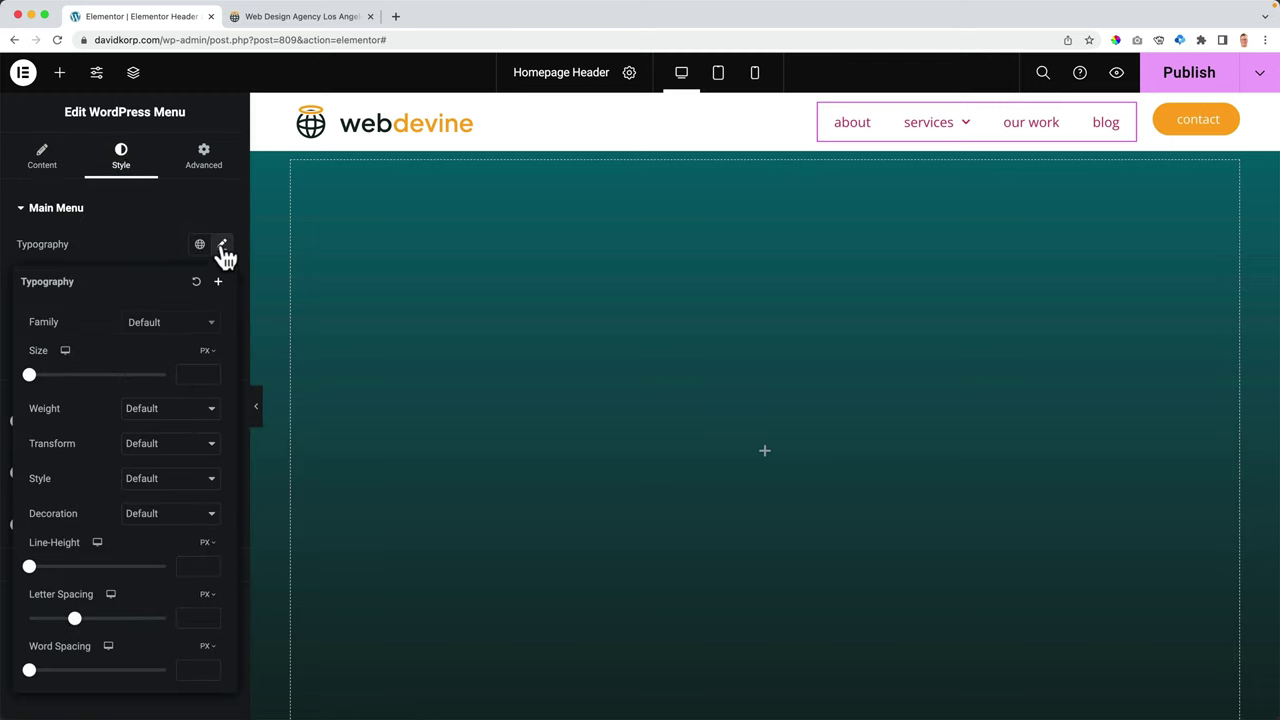
click(148, 330)
text(nunito)
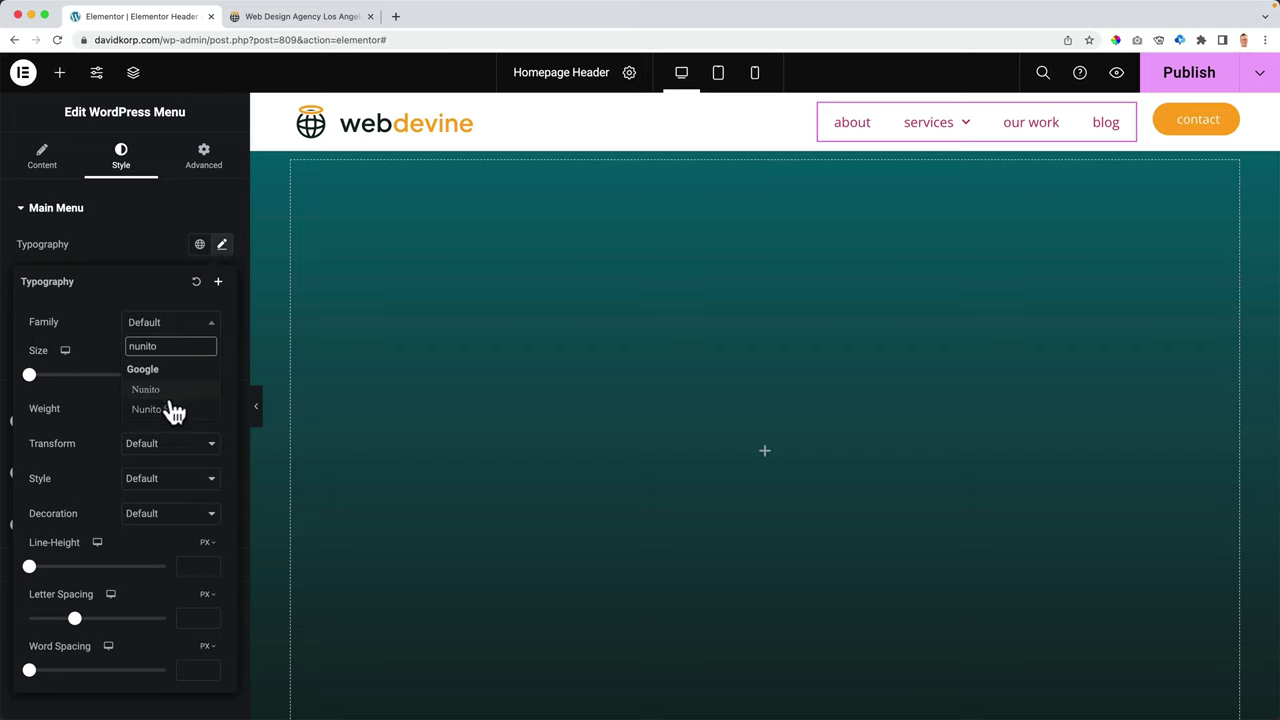
click(172, 410)
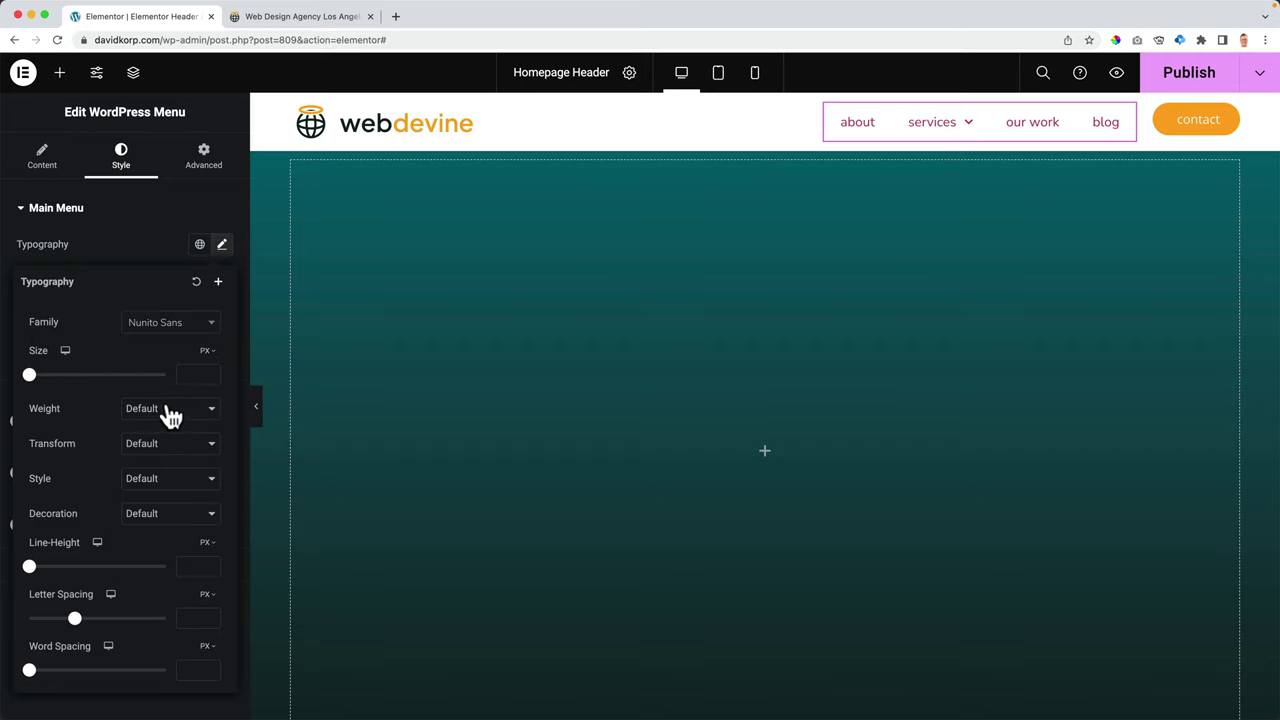
click(395, 16)
- Load fonts.google.com and exclude Serif, Display, Handwriting and Monospace, leaving only Sans Serif
text(fonts.google.com)
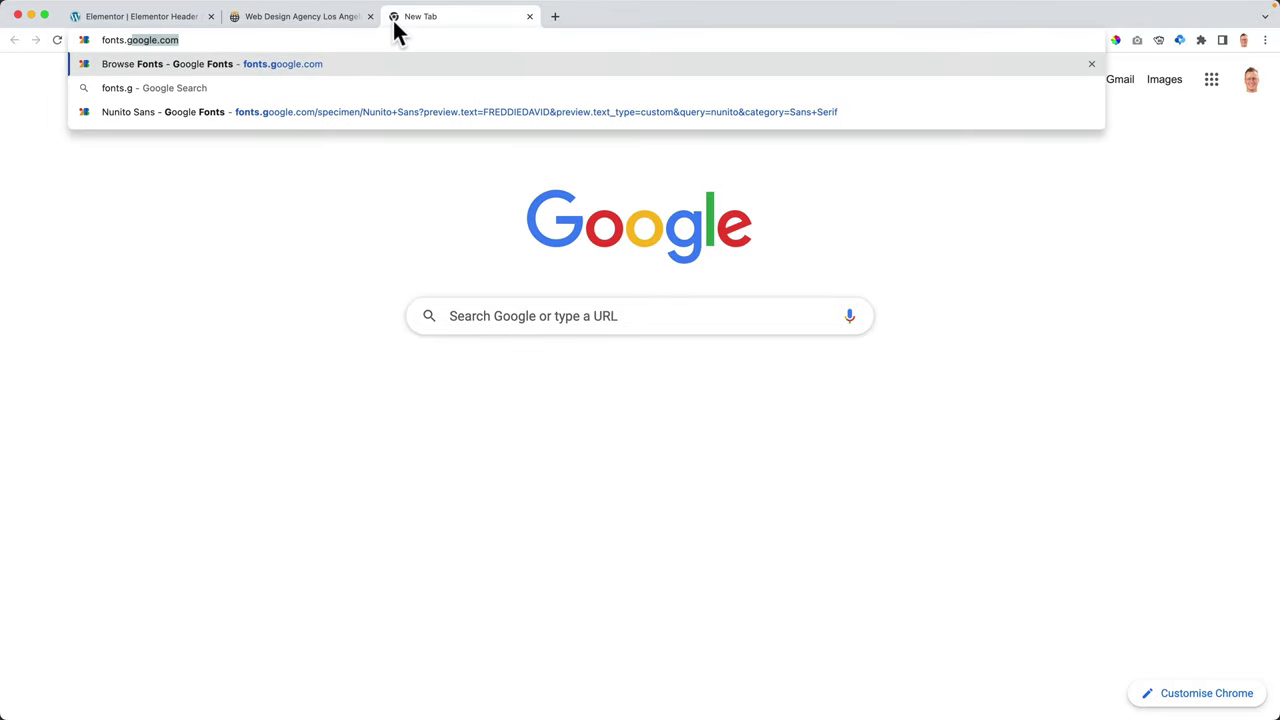
key(Return)
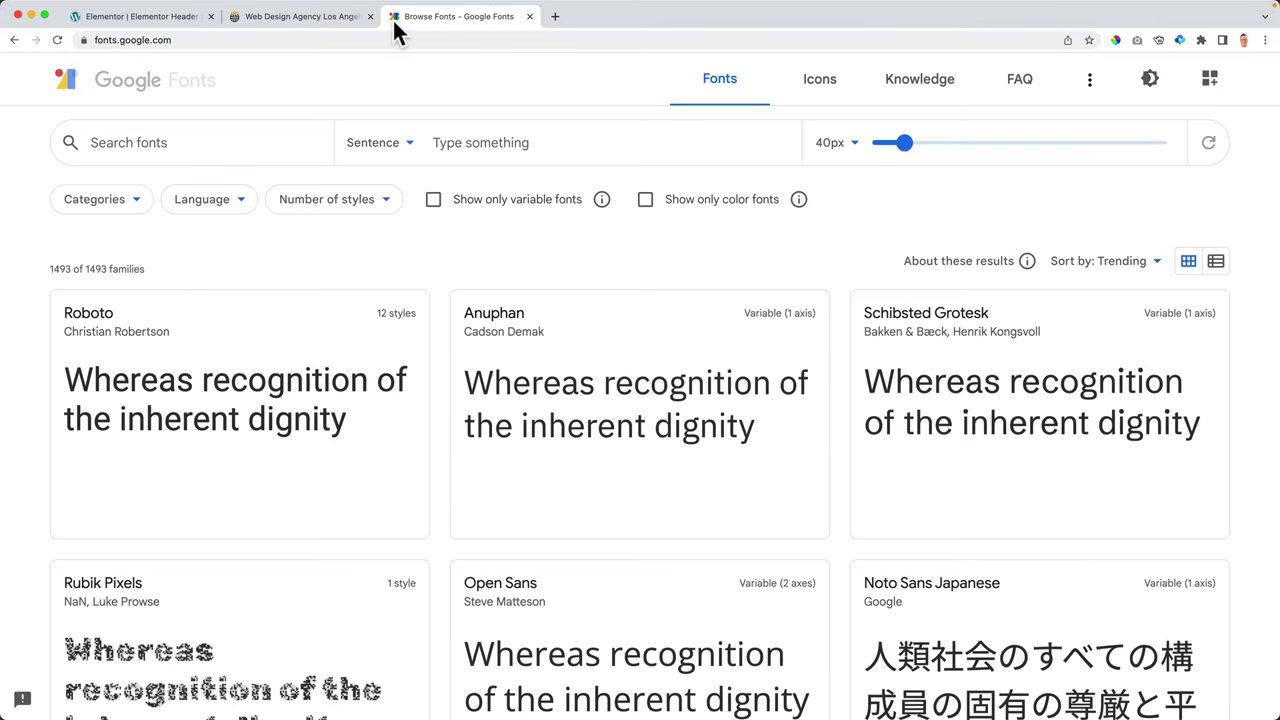
click(101, 221)
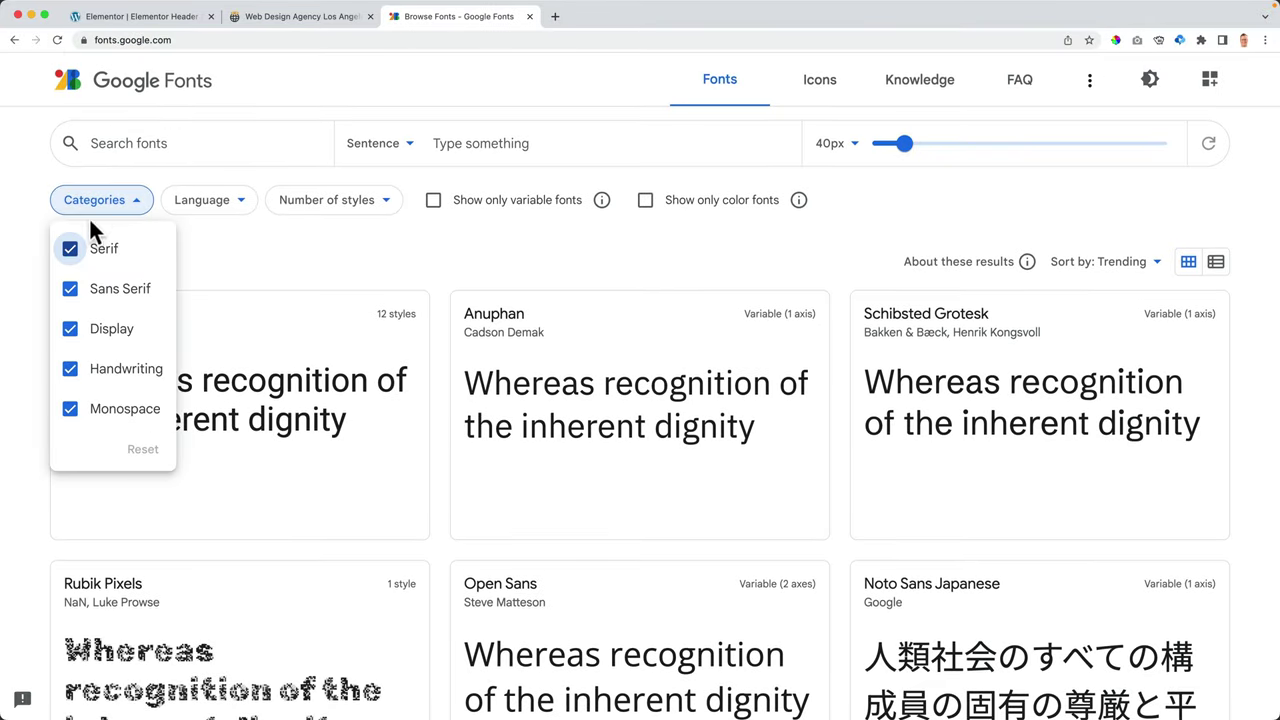
click(72, 251)
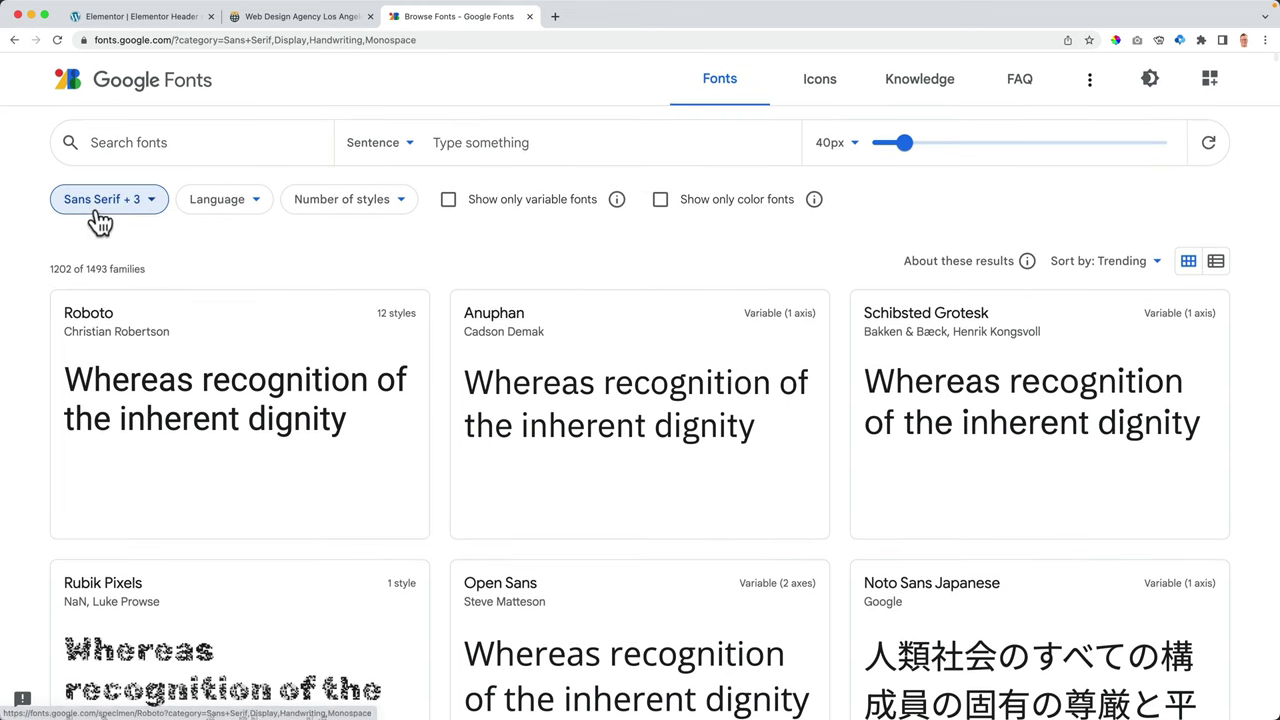
scroll(85, 285, down, 1)
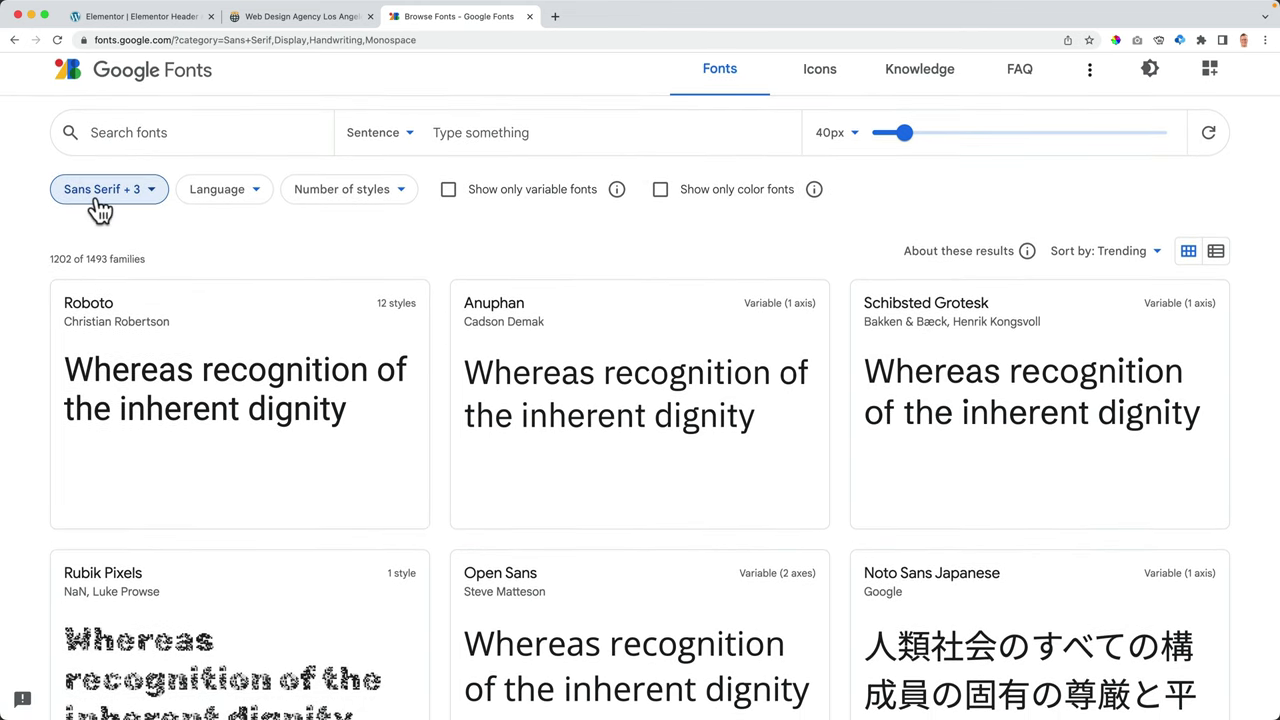
click(100, 195)
click(70, 319)
click(72, 359)
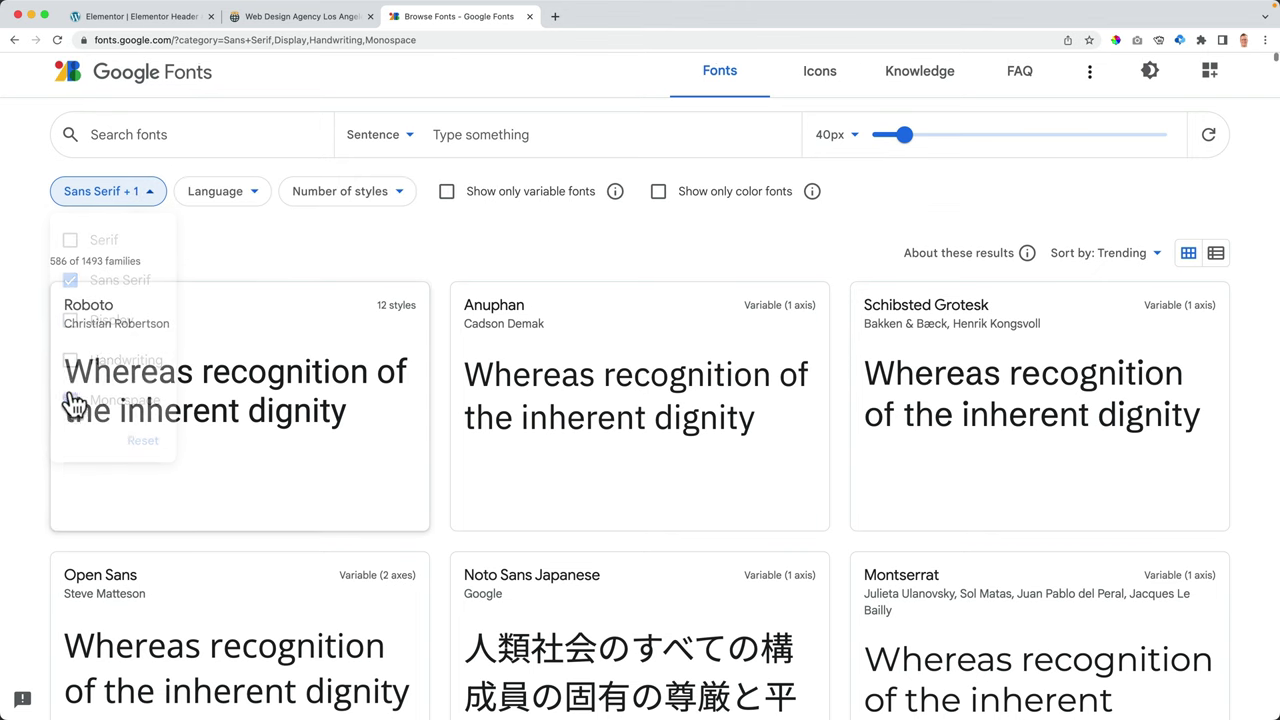
click(93, 207)
click(72, 400)
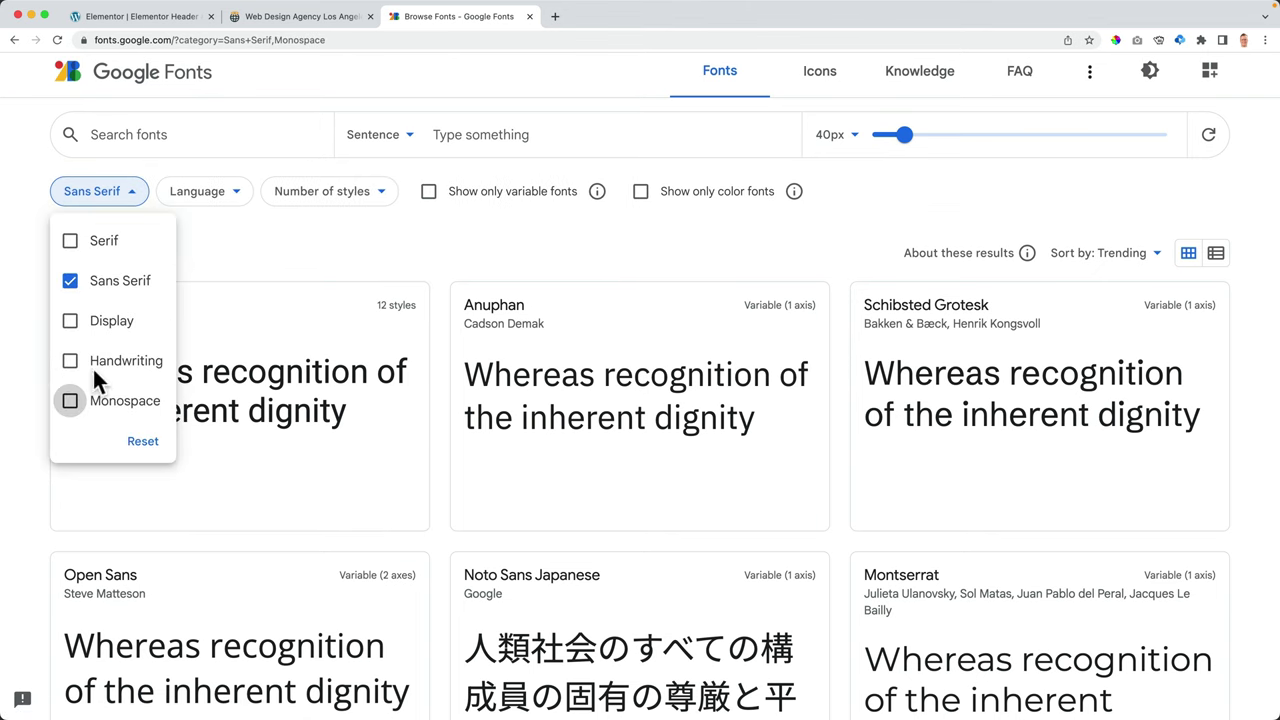
- Browse the Sans Serif results, then close the Google Fonts tab
scroll(472, 265, down, 5)
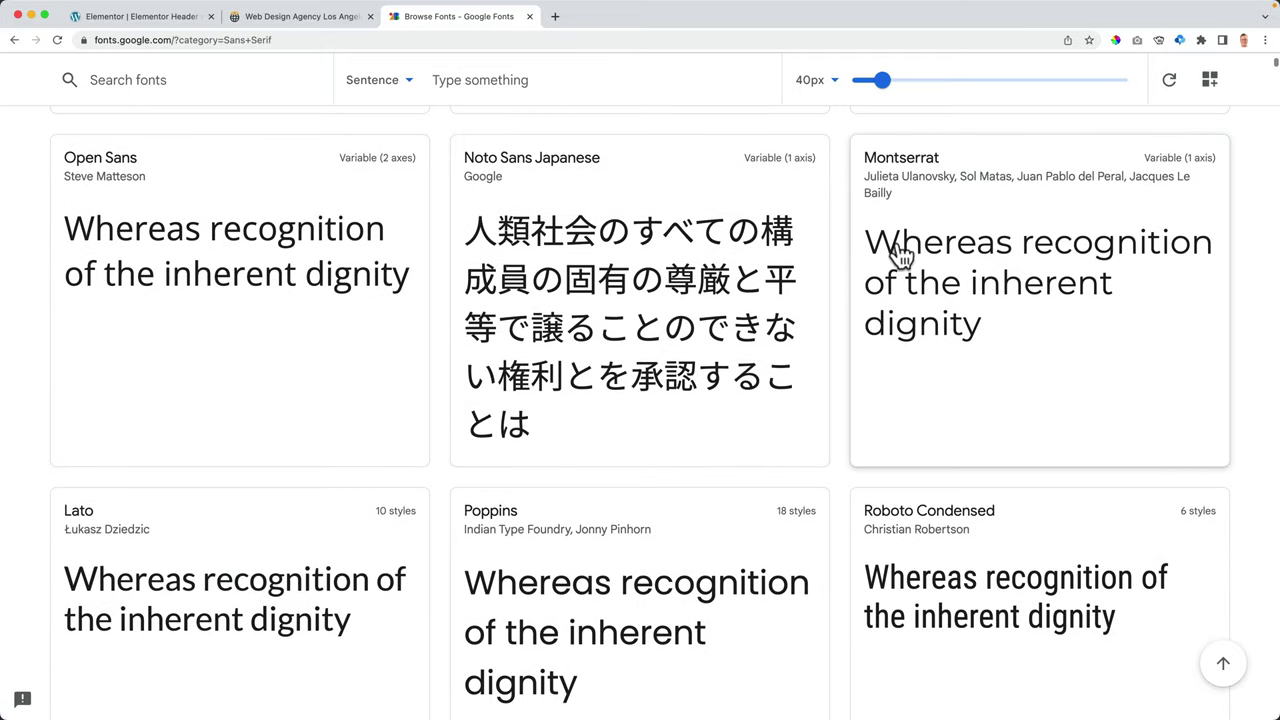
scroll(968, 340, down, 10)
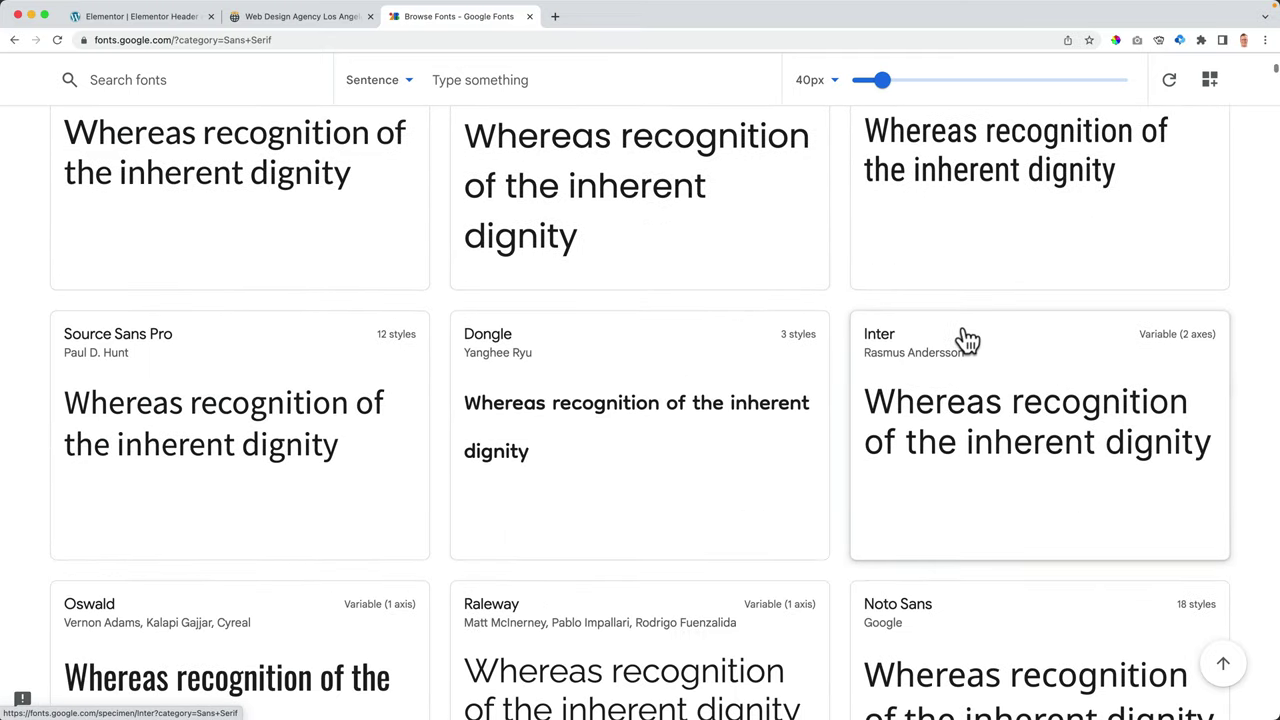
scroll(968, 340, down, 5)
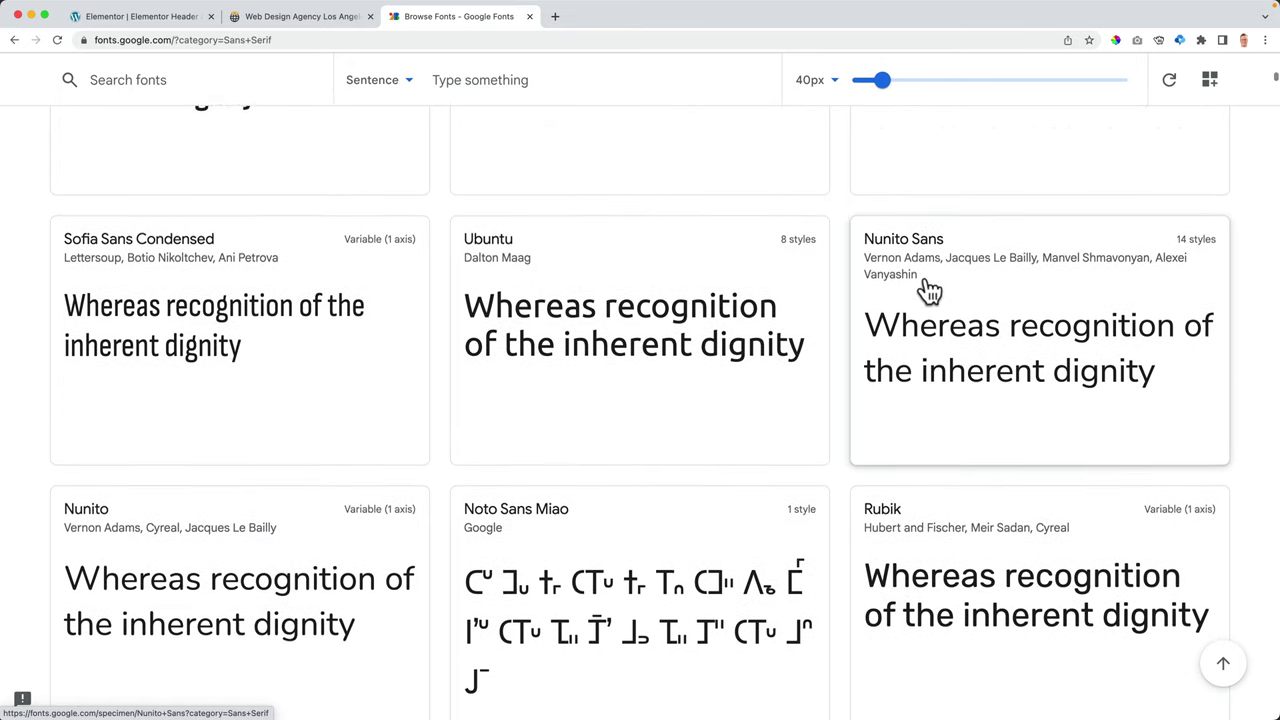
scroll(928, 290, down, 5)
scroll(800, 293, down, 8)
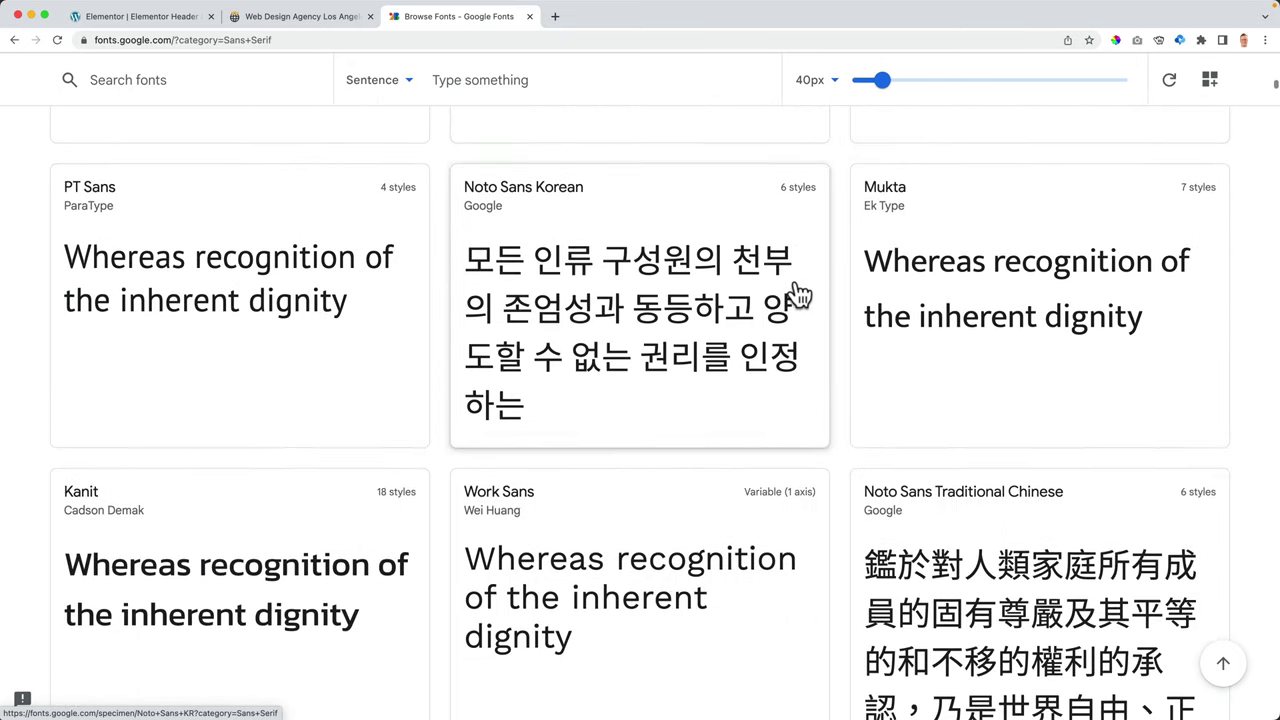
scroll(800, 293, down, 5)
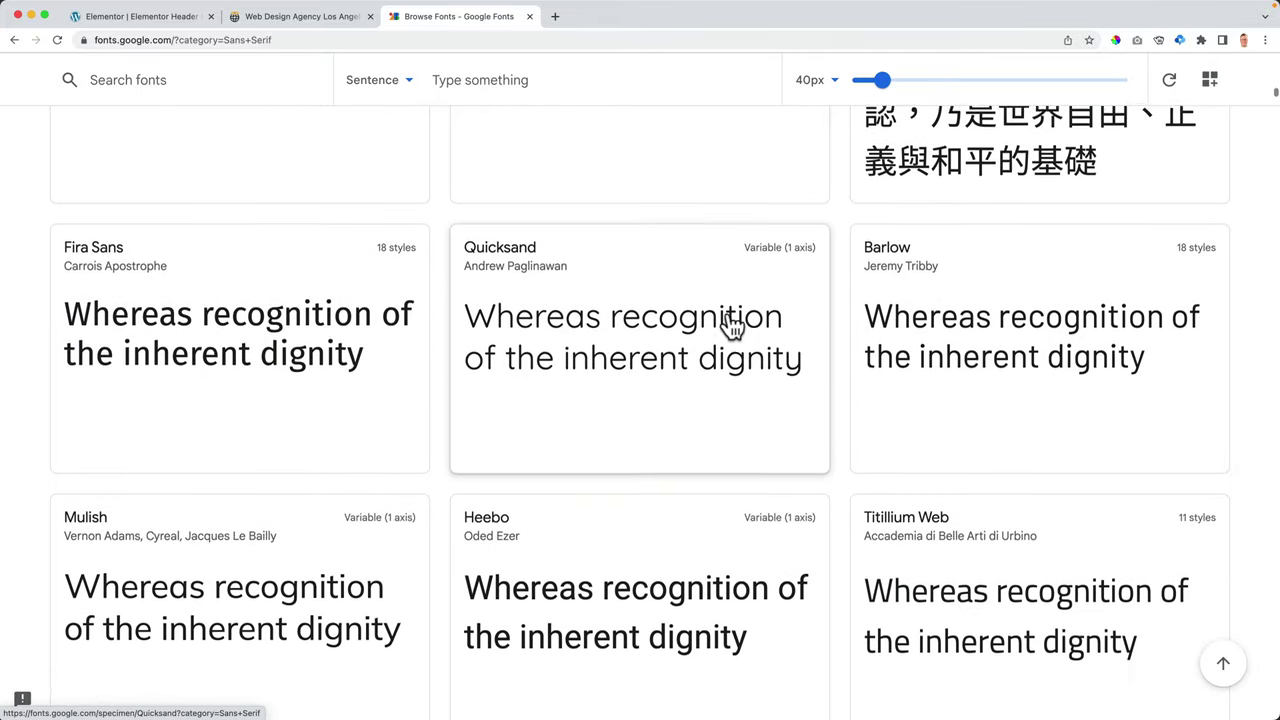
click(529, 16)
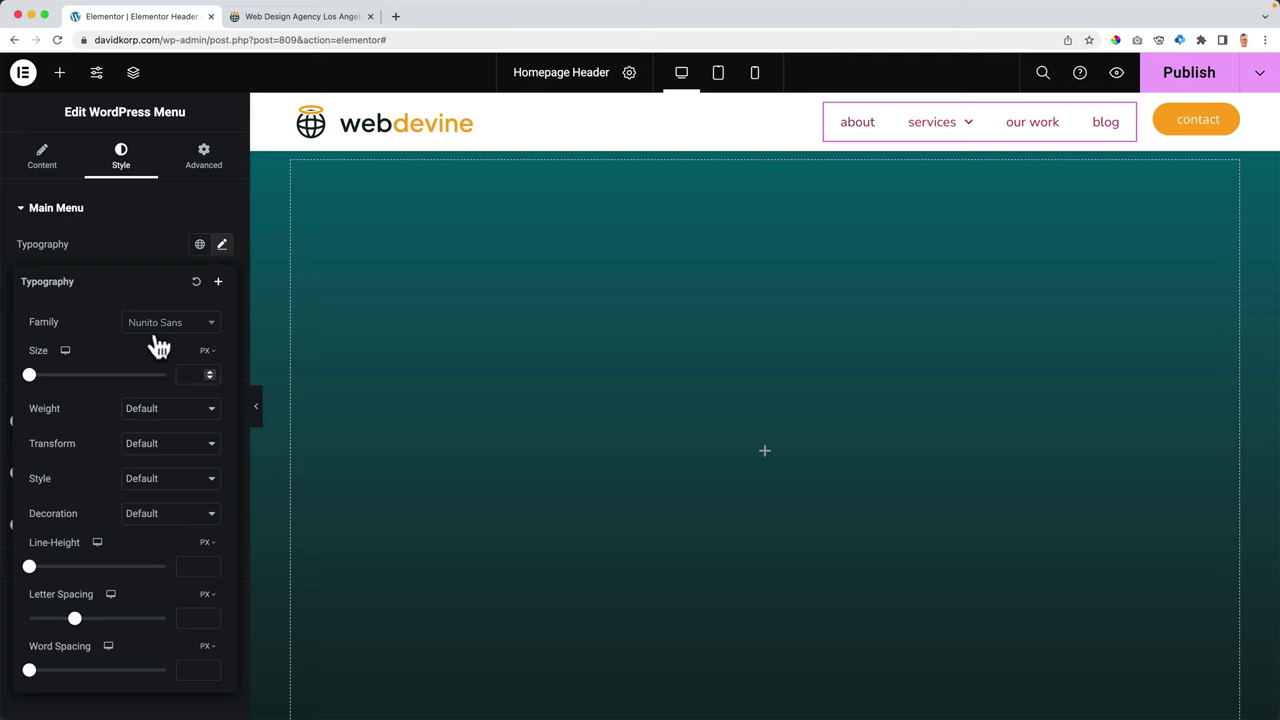
- Enter a menu font size in the Size field and adjust it to 18 px
text(2)
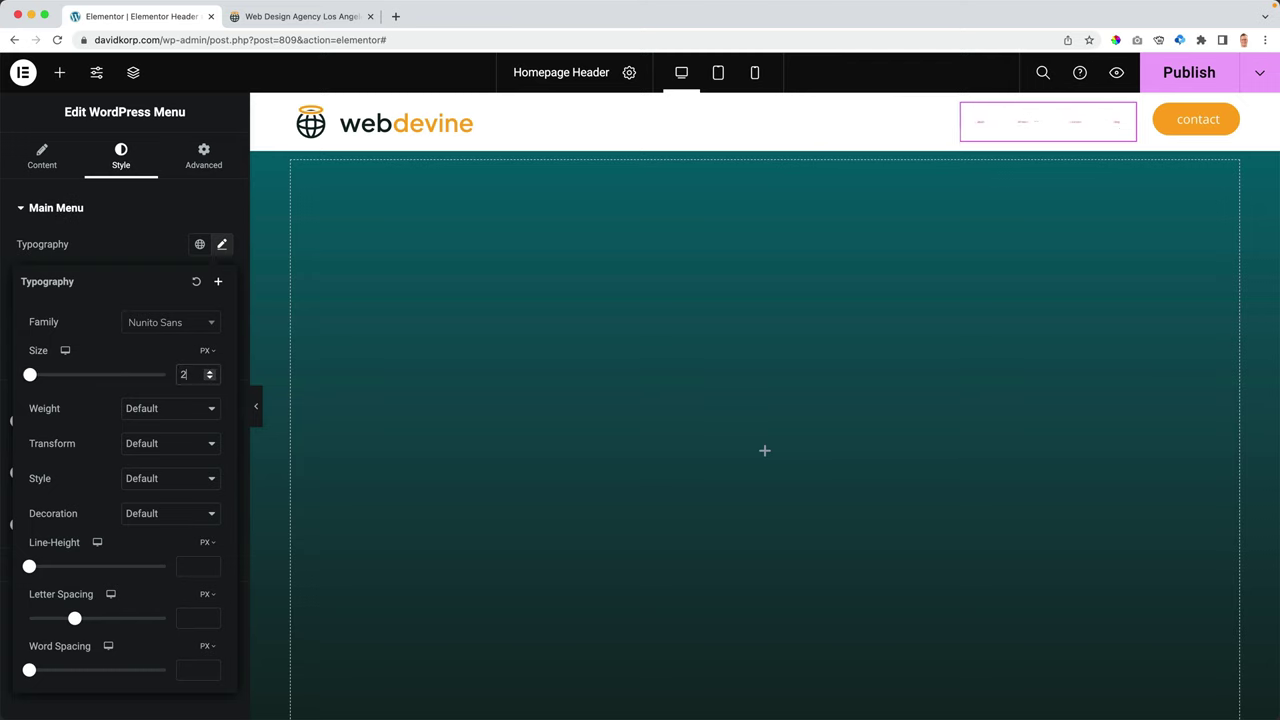
text(18)
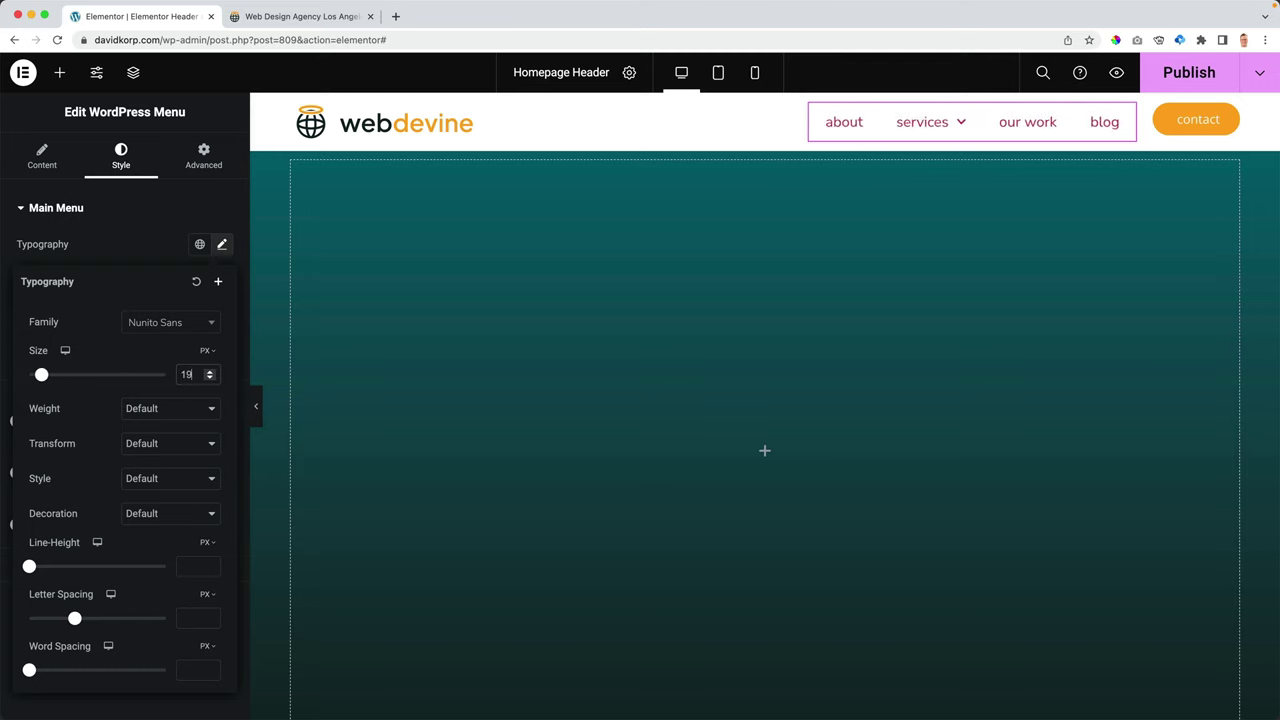
key(Up)
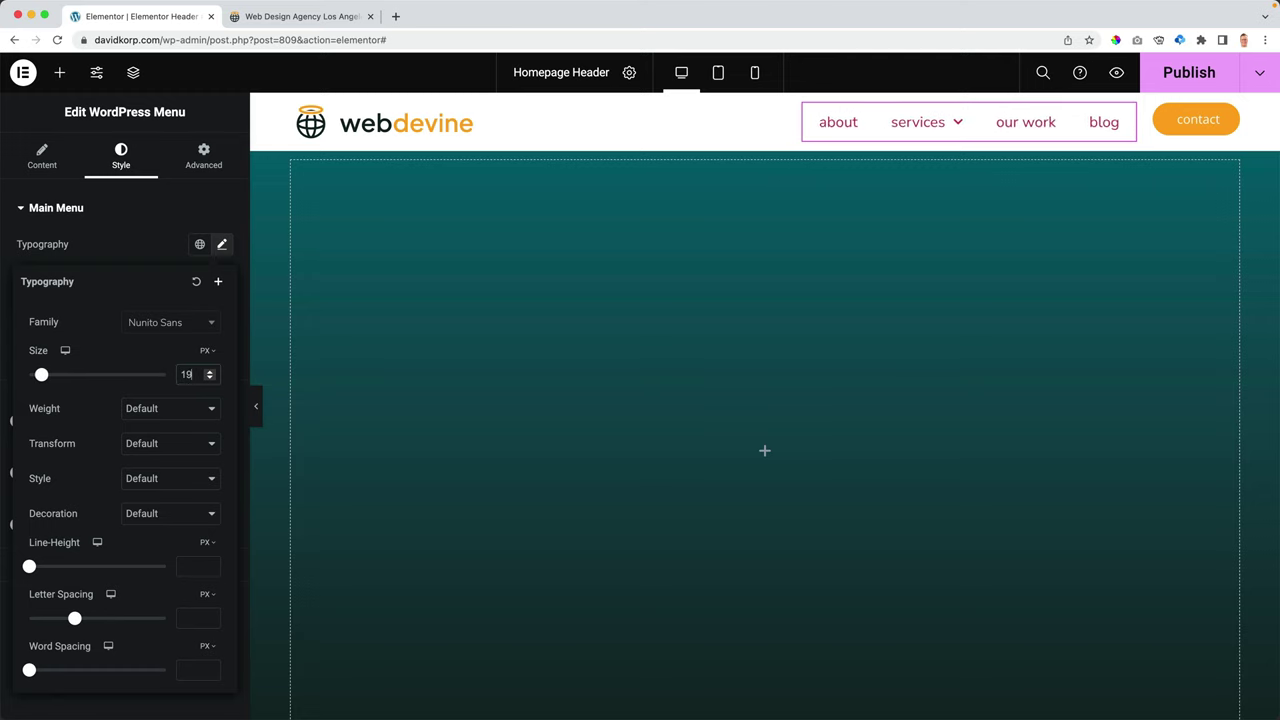
key(Down)
key(Down)
- Select the contact button and set its typography to Nunito Sans, size 18
click(1176, 137)
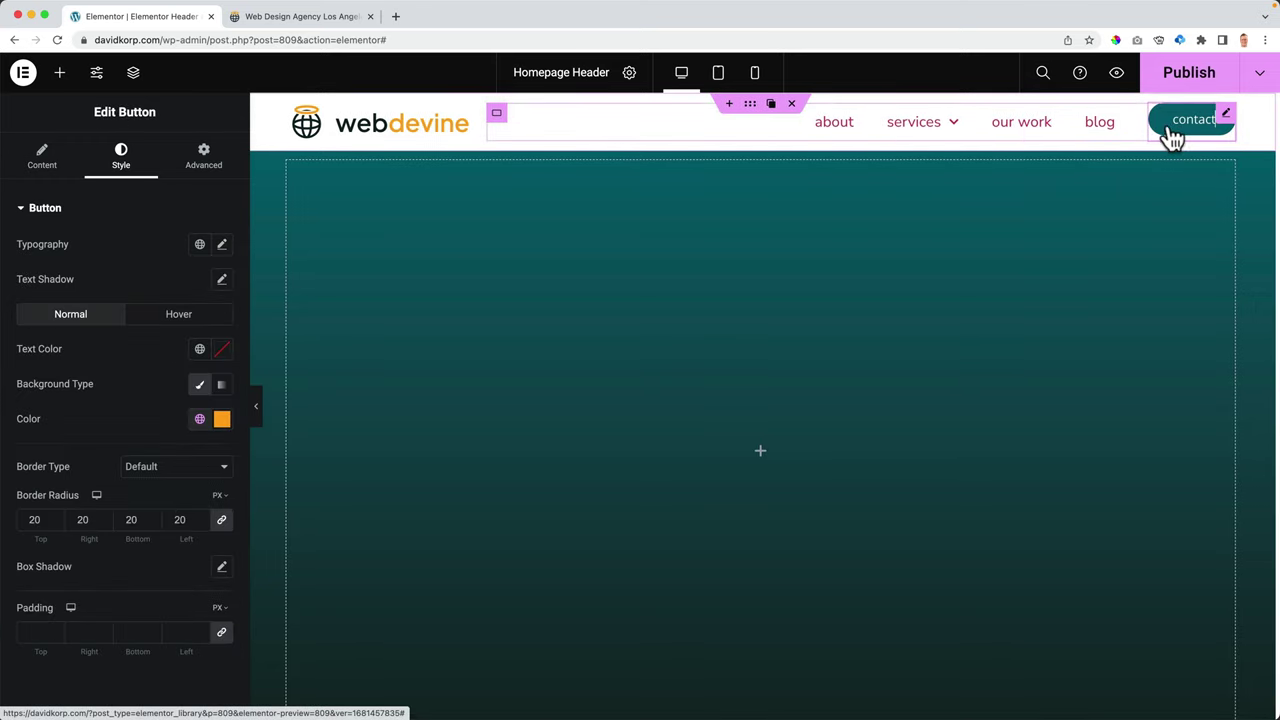
click(224, 246)
click(158, 330)
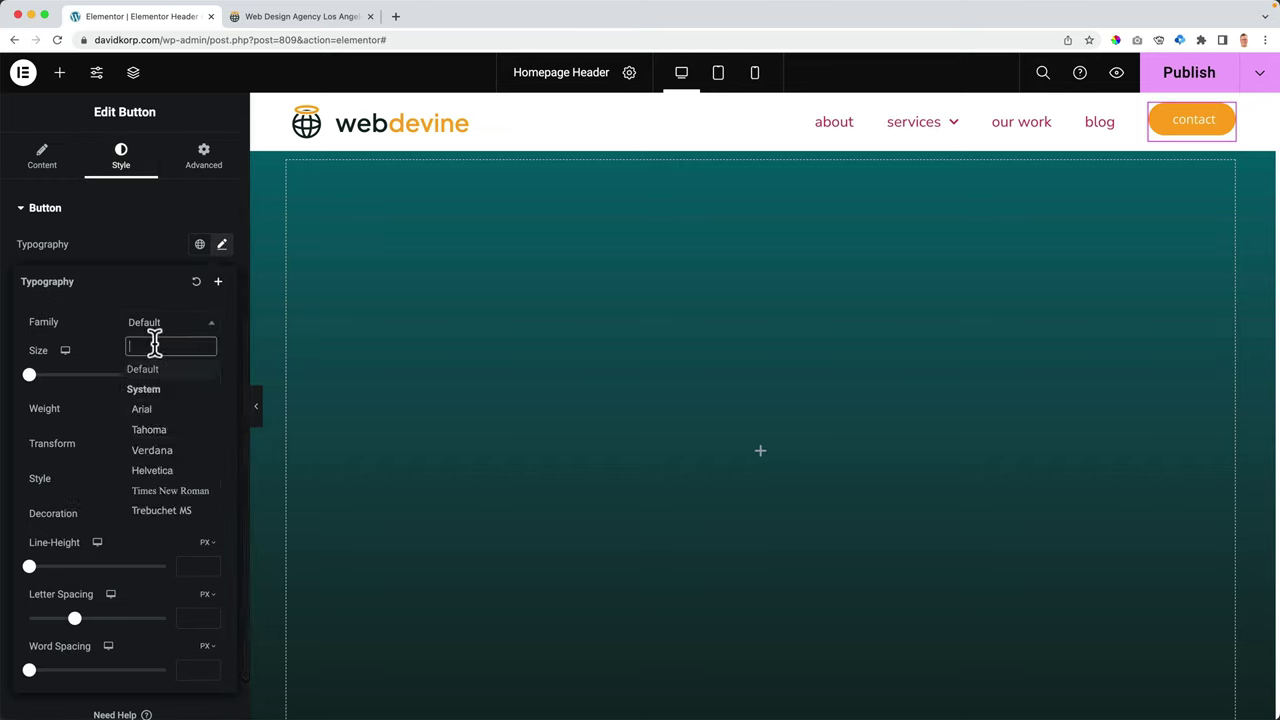
text(t)
key(BackSpace)
text(nunito)
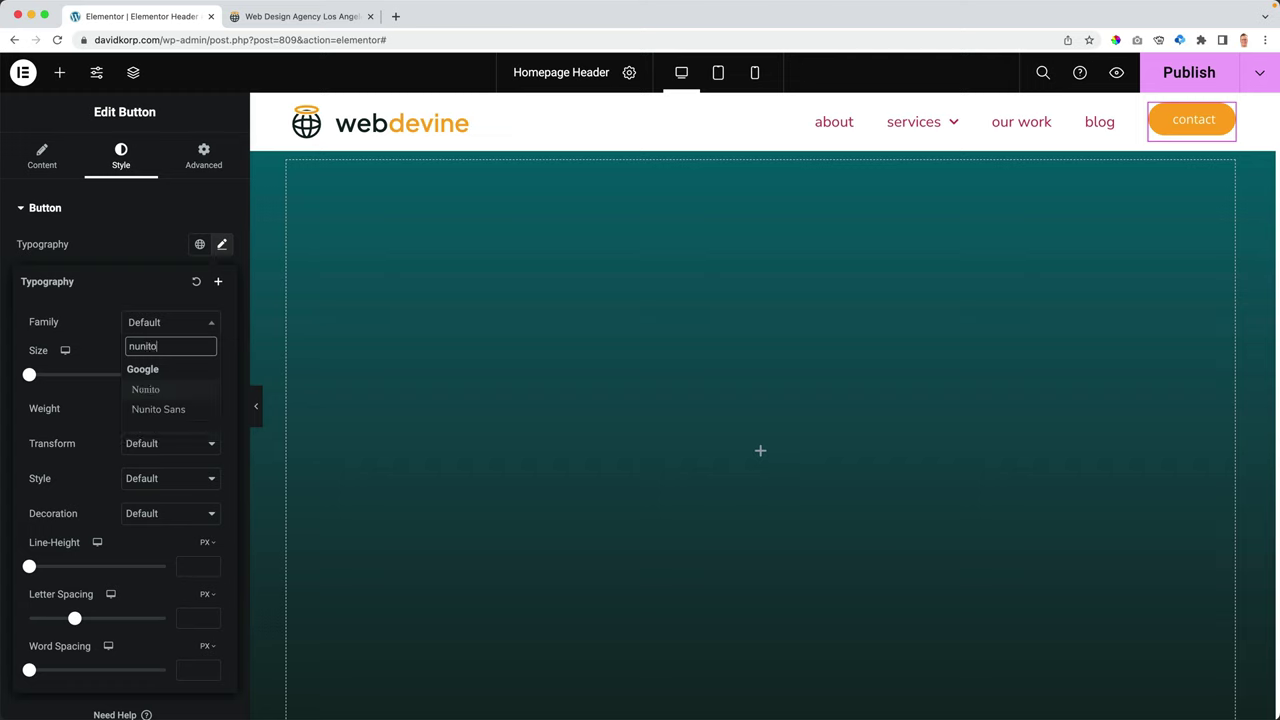
click(164, 410)
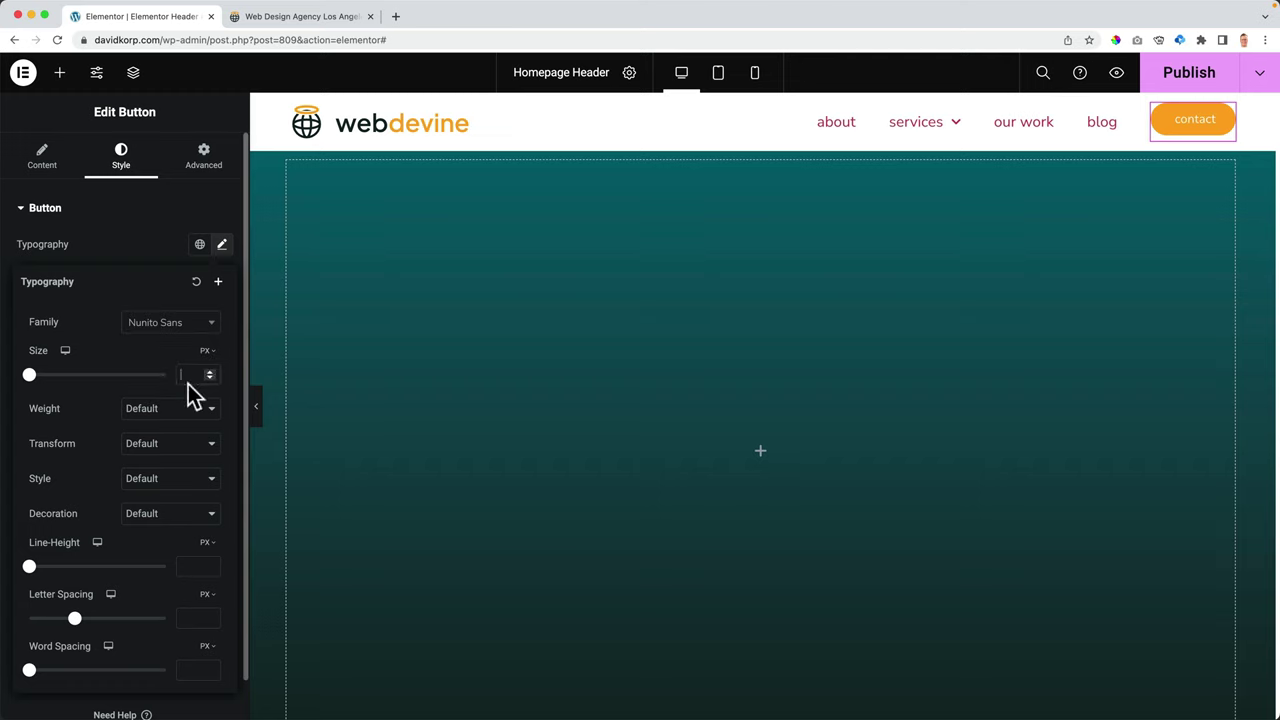
click(188, 378)
text(18)
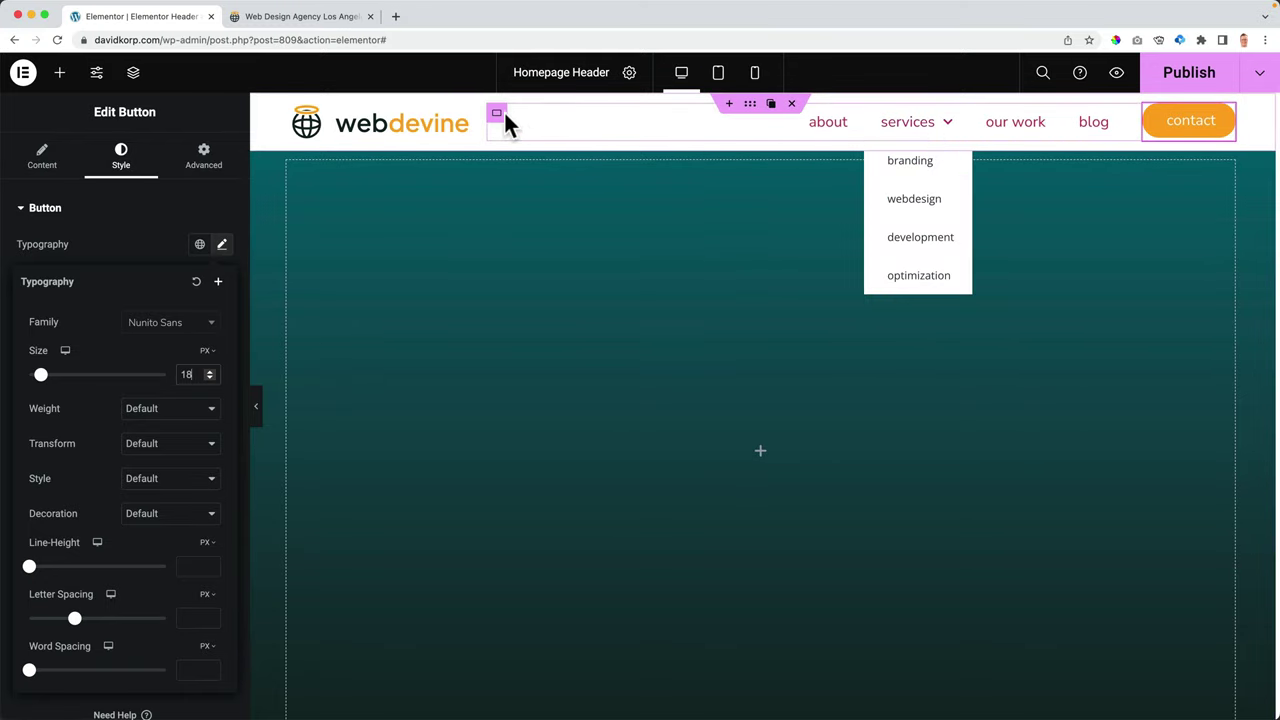
- Select the header container and set its Align Items to Center
click(497, 114)
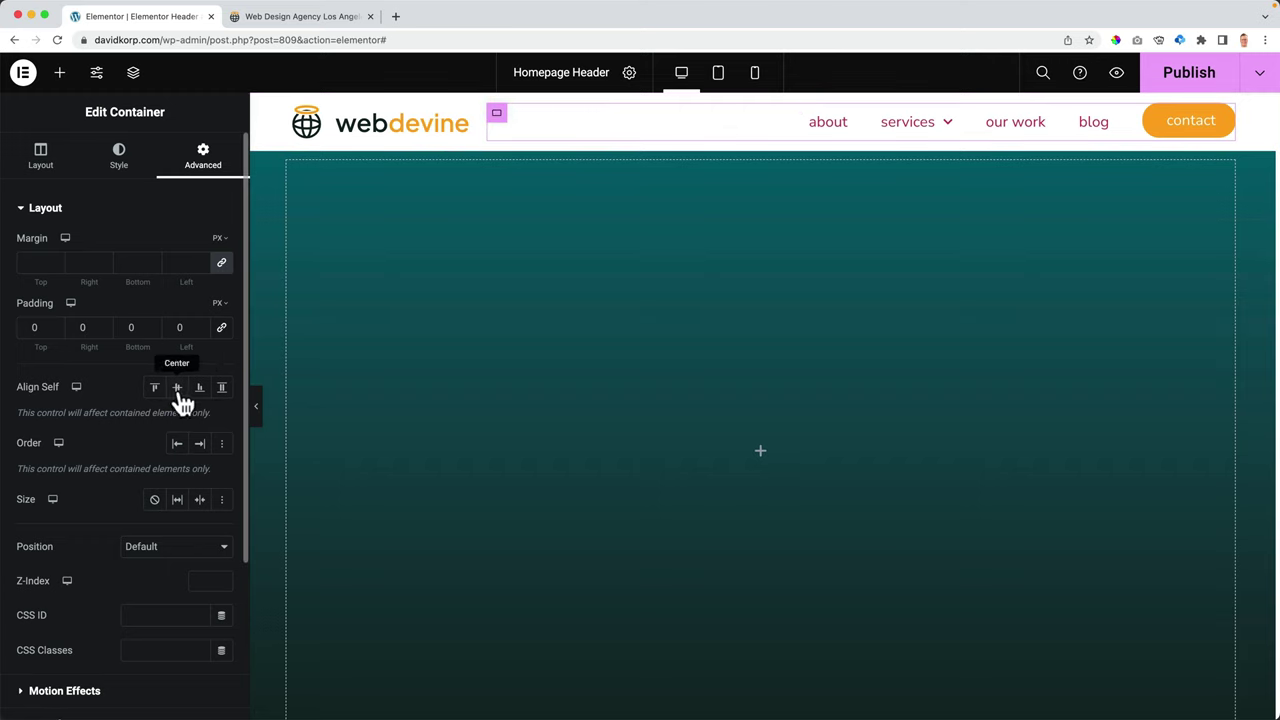
click(43, 165)
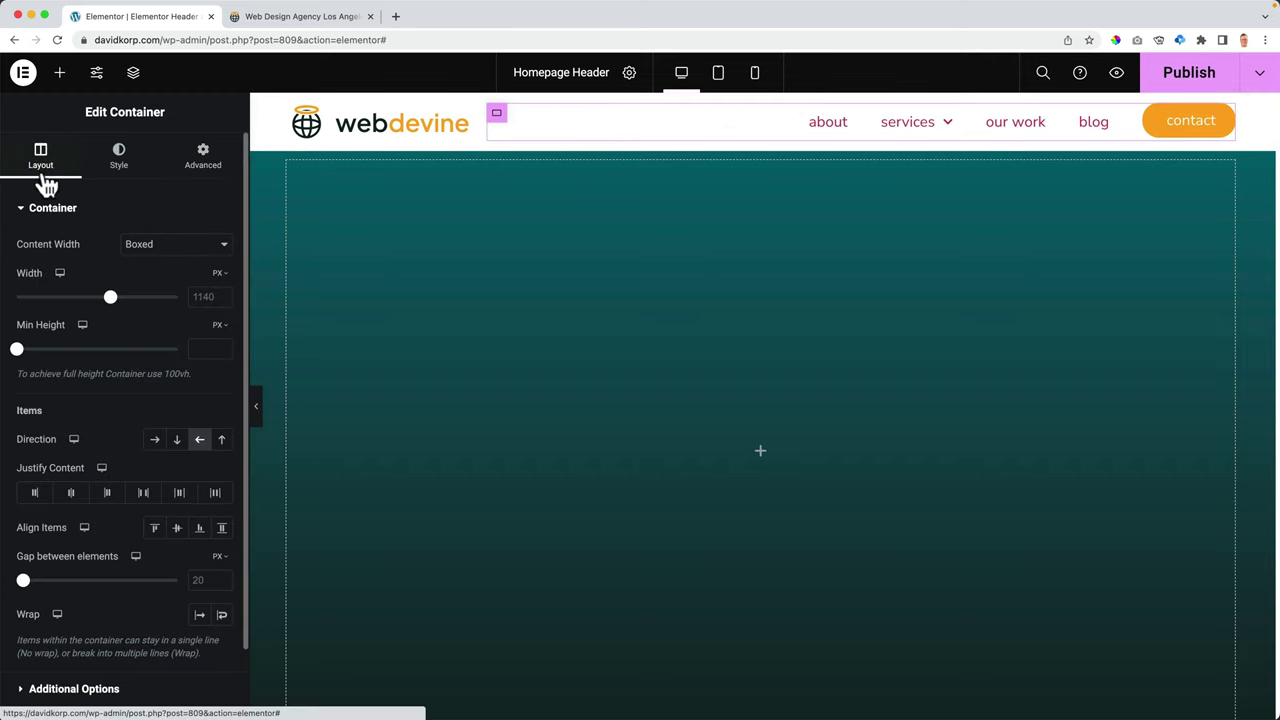
click(177, 530)
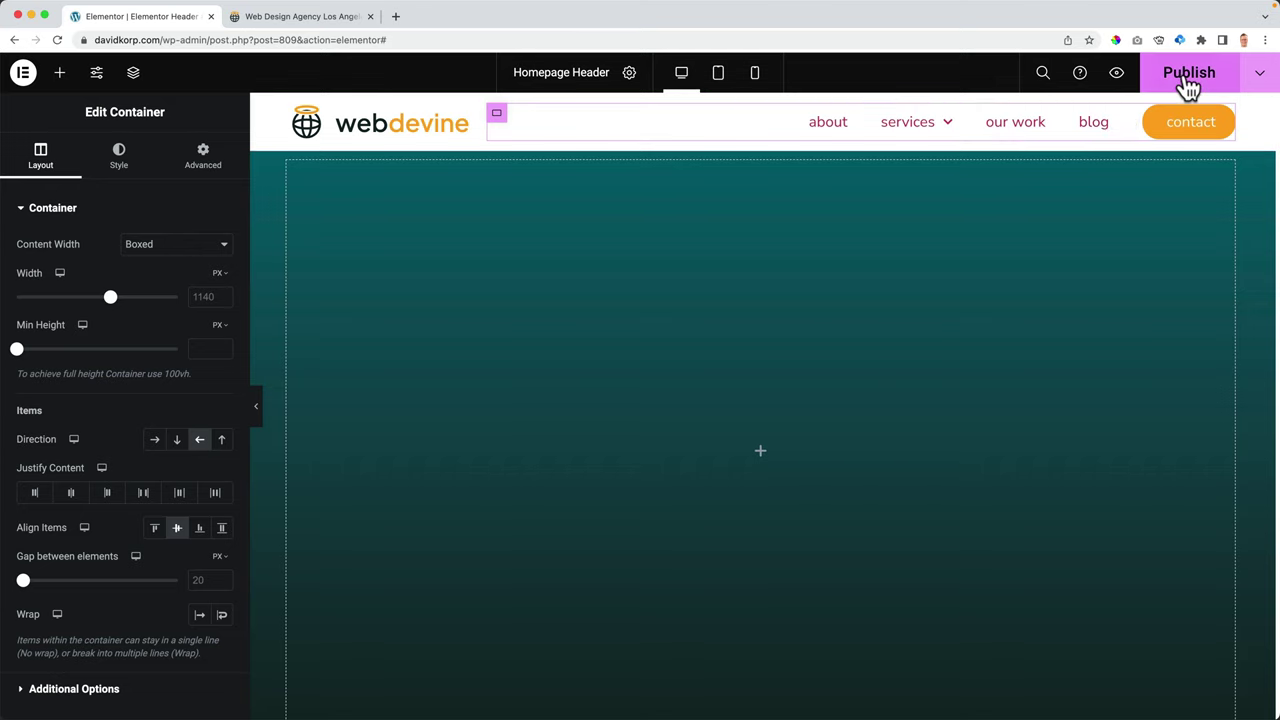
- Set the menu's normal text to global Color 4 and hover text to orange Color 1
click(850, 131)
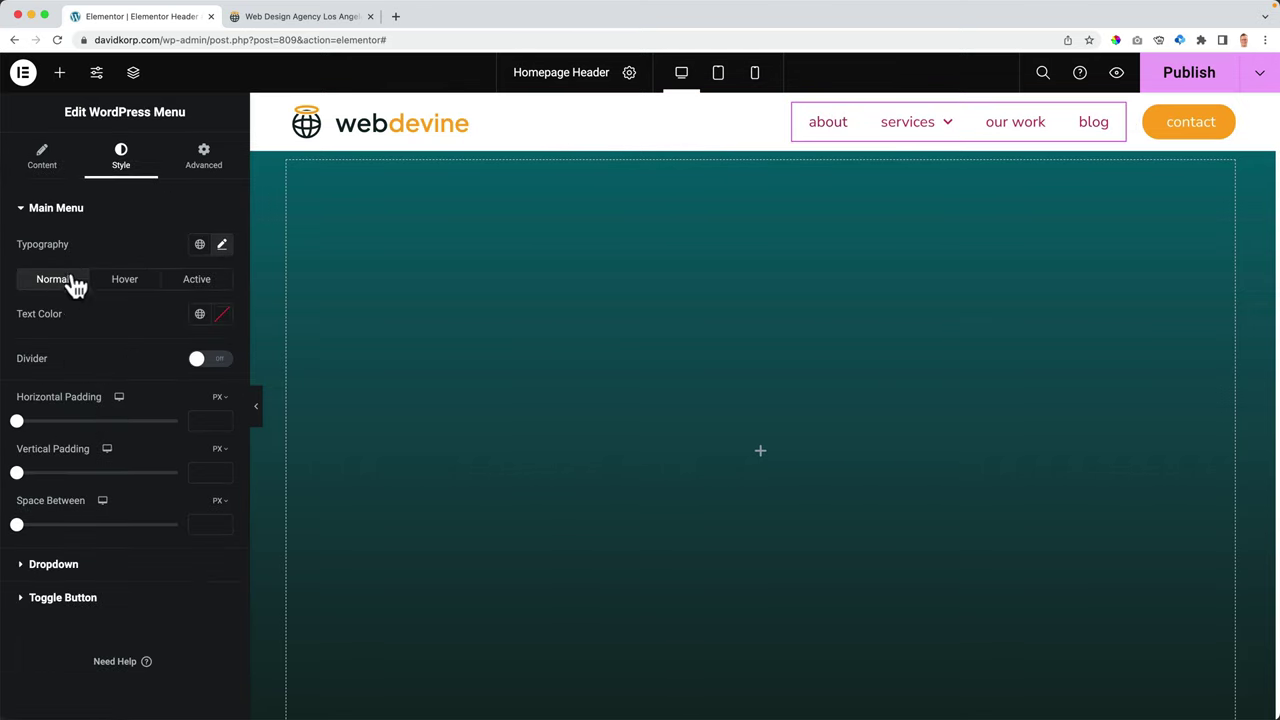
click(199, 318)
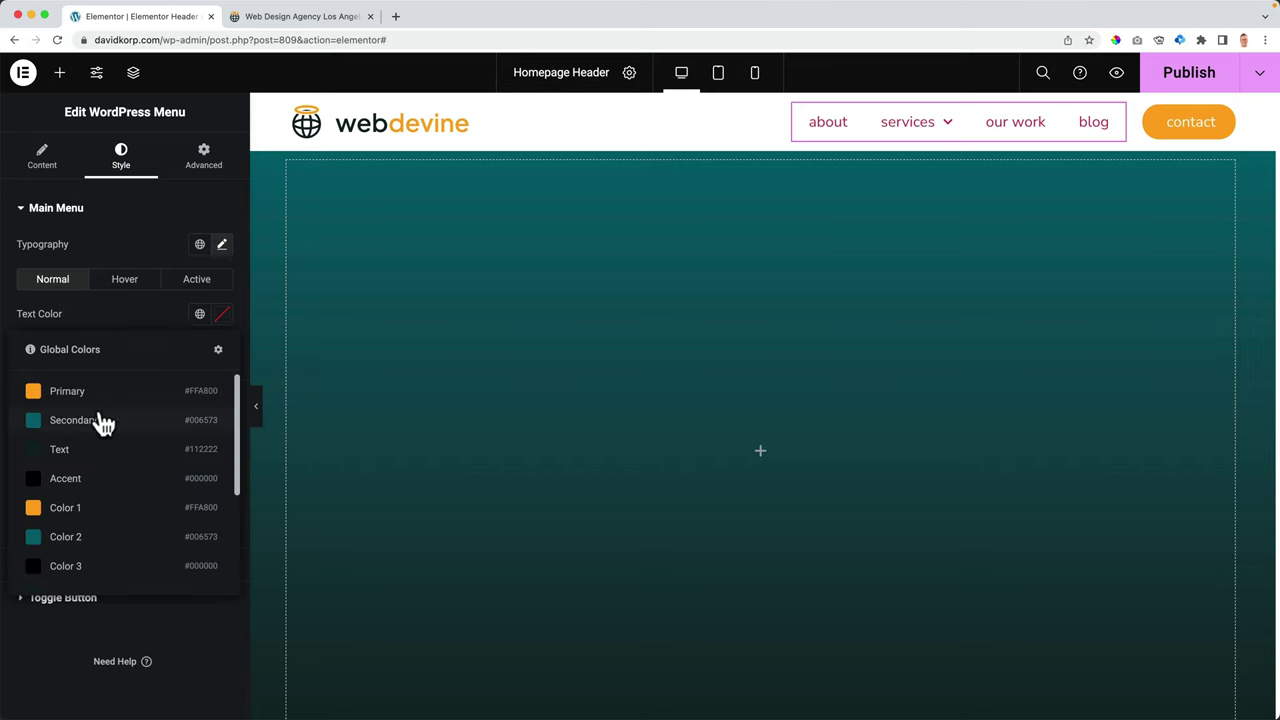
scroll(92, 449, down, 2)
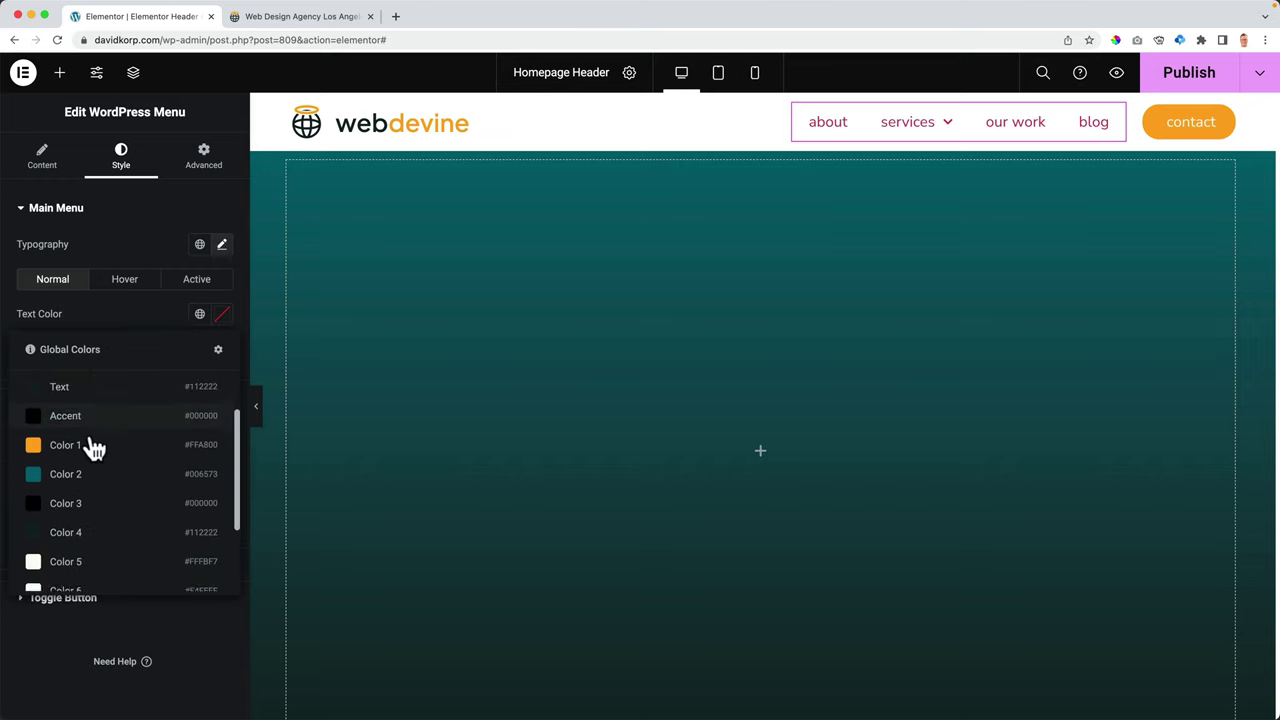
click(90, 518)
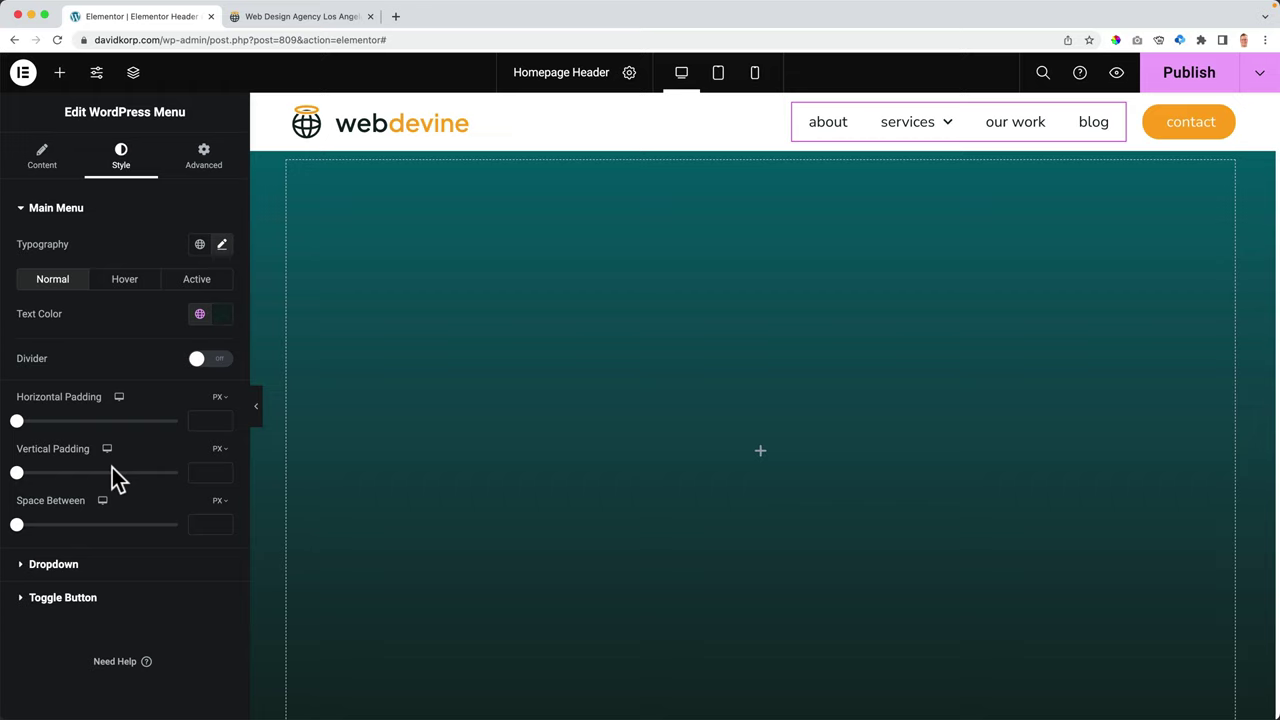
click(126, 285)
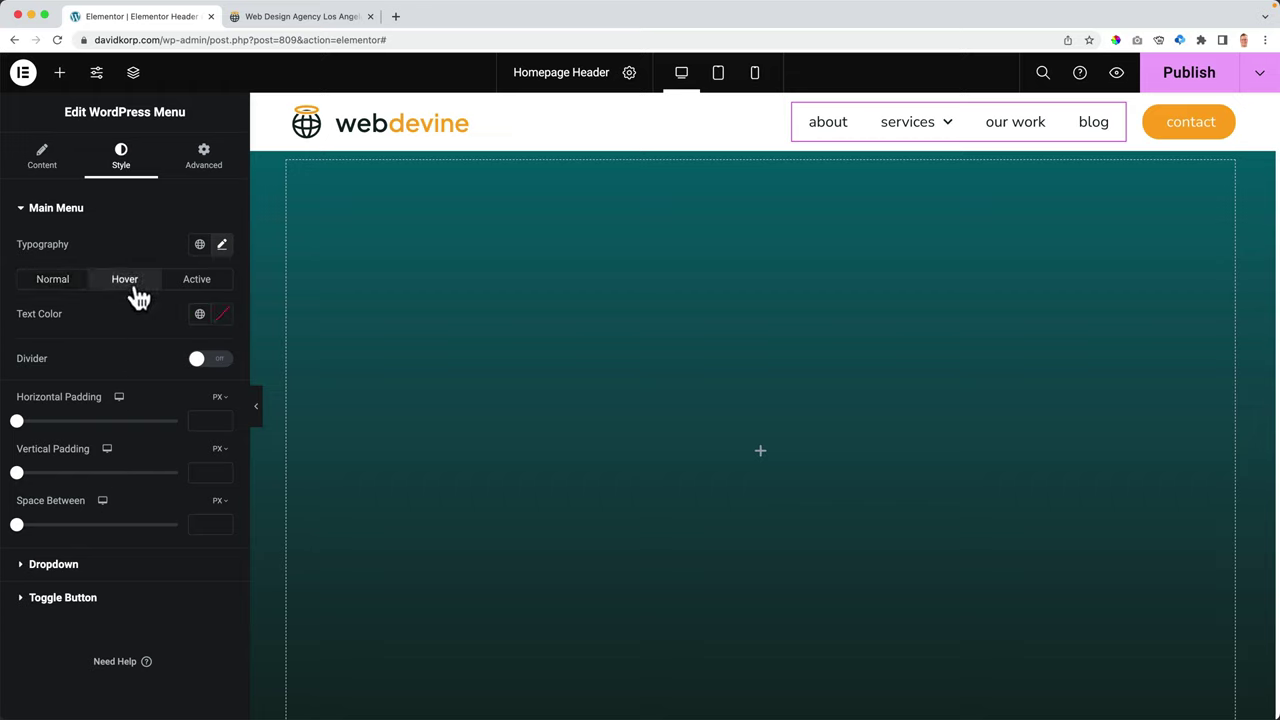
click(200, 315)
click(74, 511)
- Try solid light-grey 1 px menu dividers, then switch the dividers off
click(215, 362)
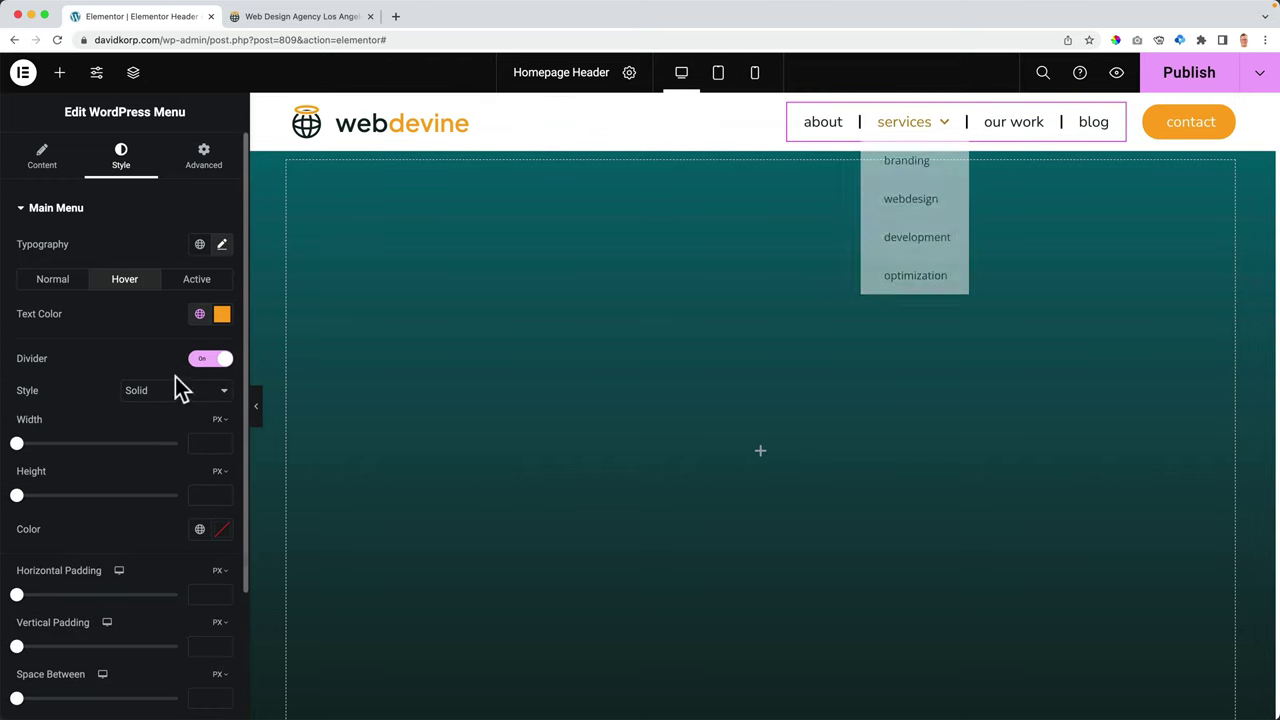
click(170, 390)
click(45, 450)
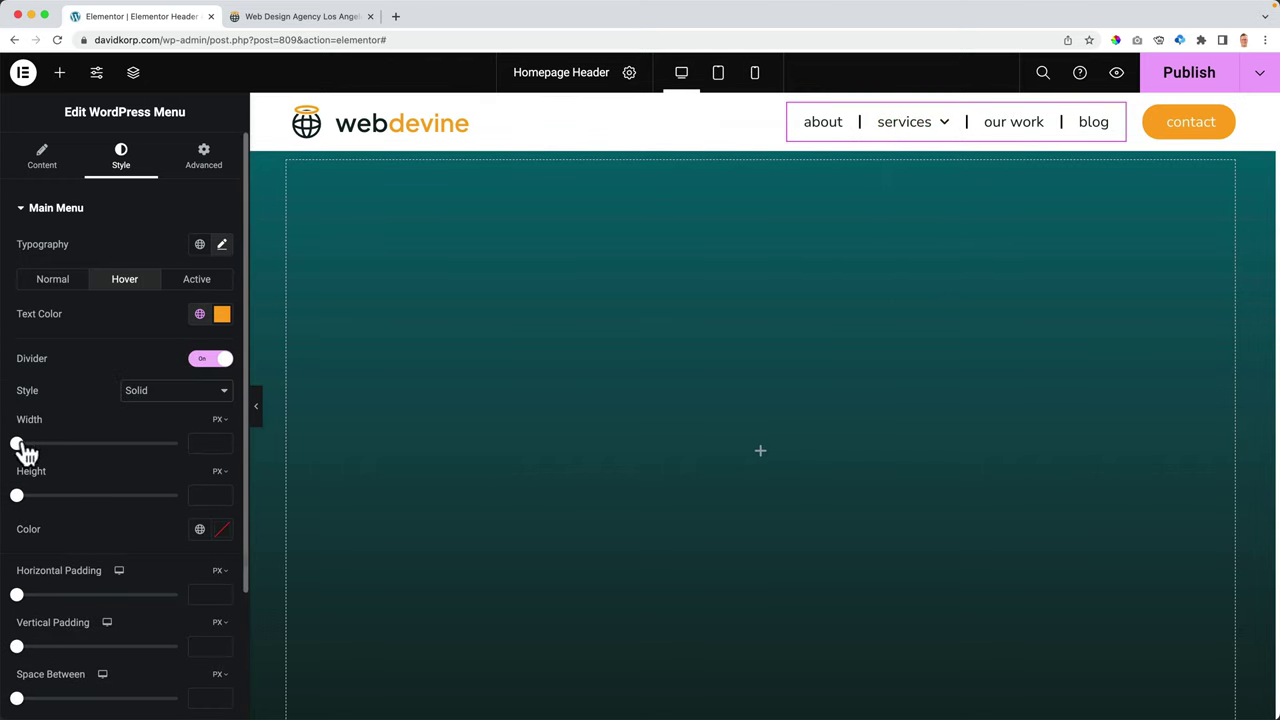
drag(17, 444, 52, 444)
drag(17, 495, 150, 495)
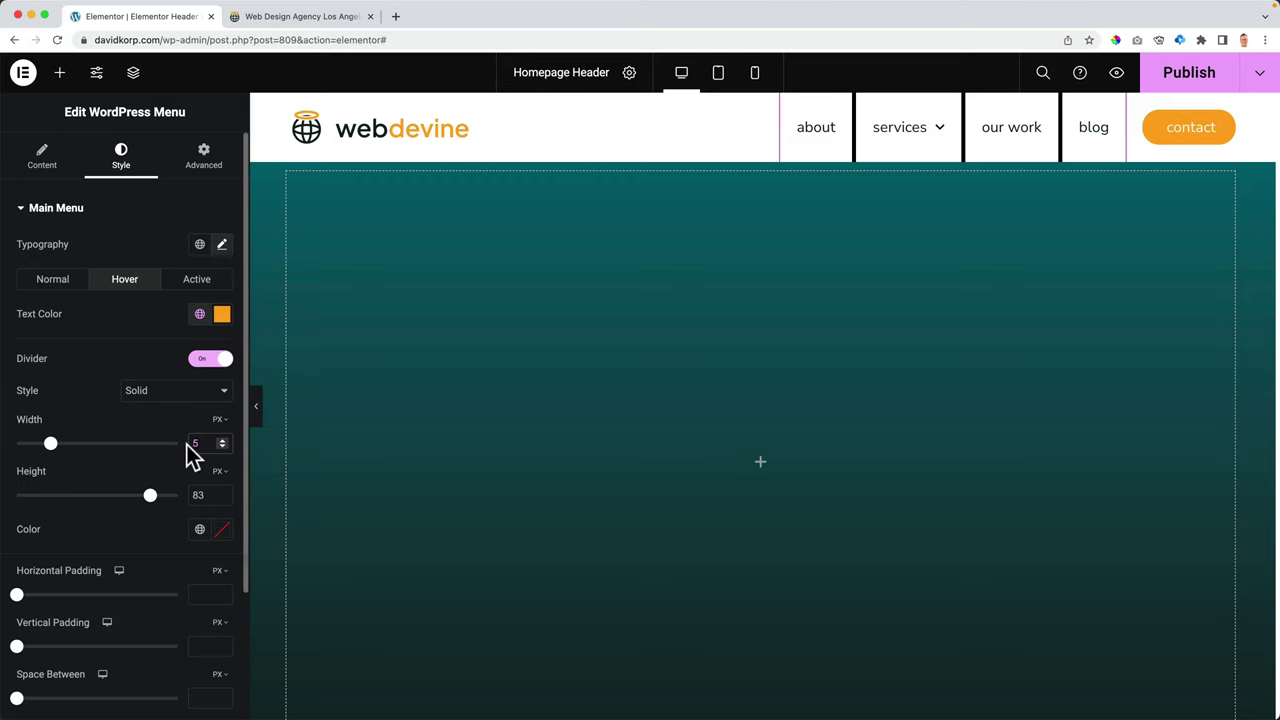
key(BackSpace)
text(1)
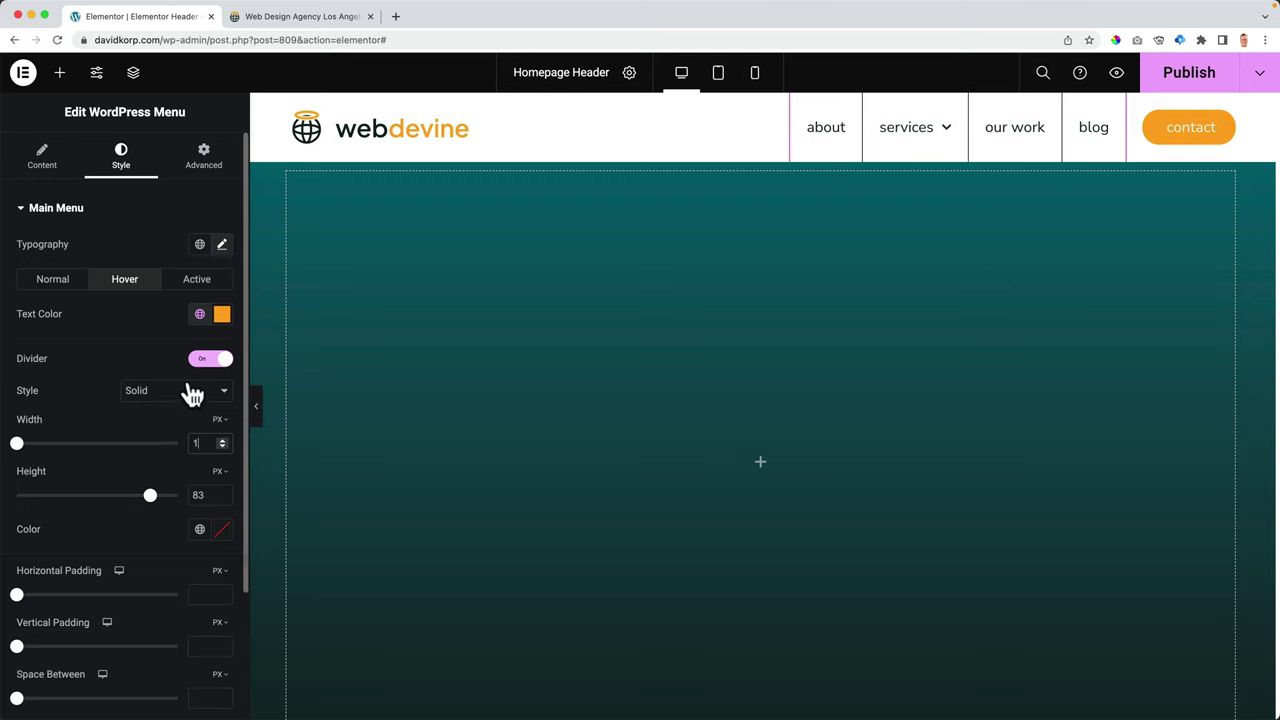
click(200, 398)
click(75, 393)
click(222, 530)
drag(81, 413, 35, 349)
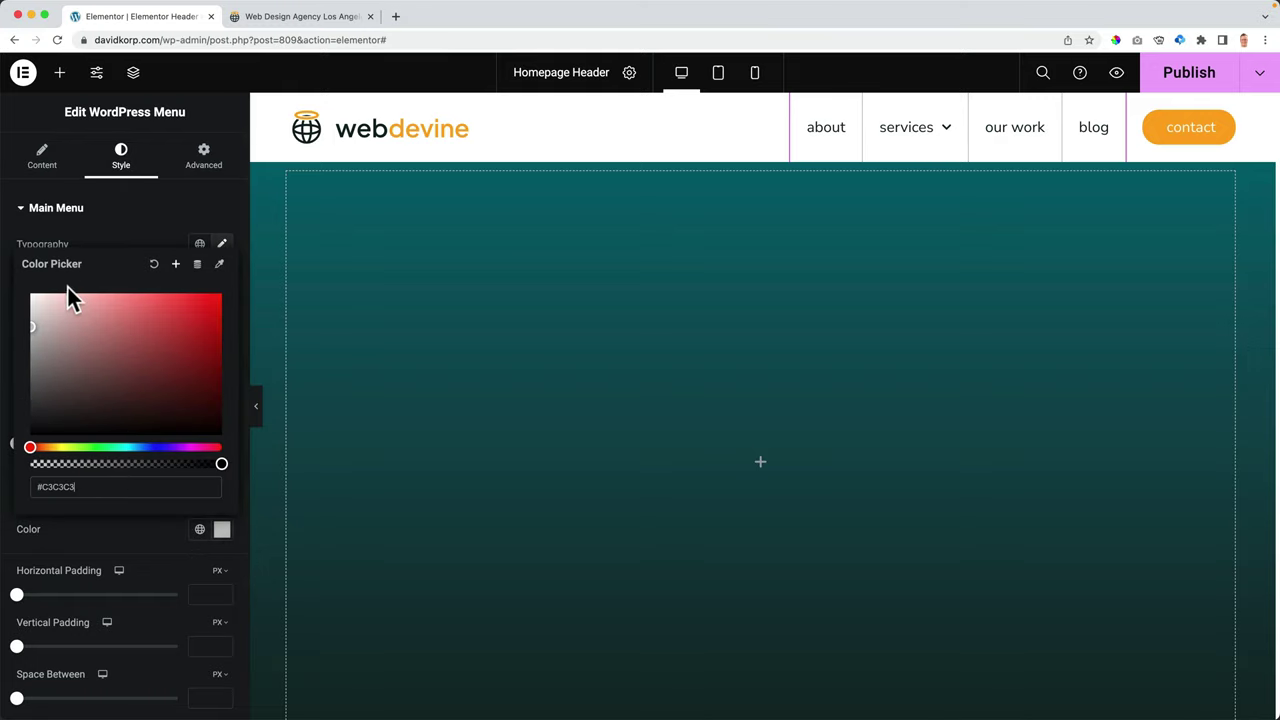
click(118, 250)
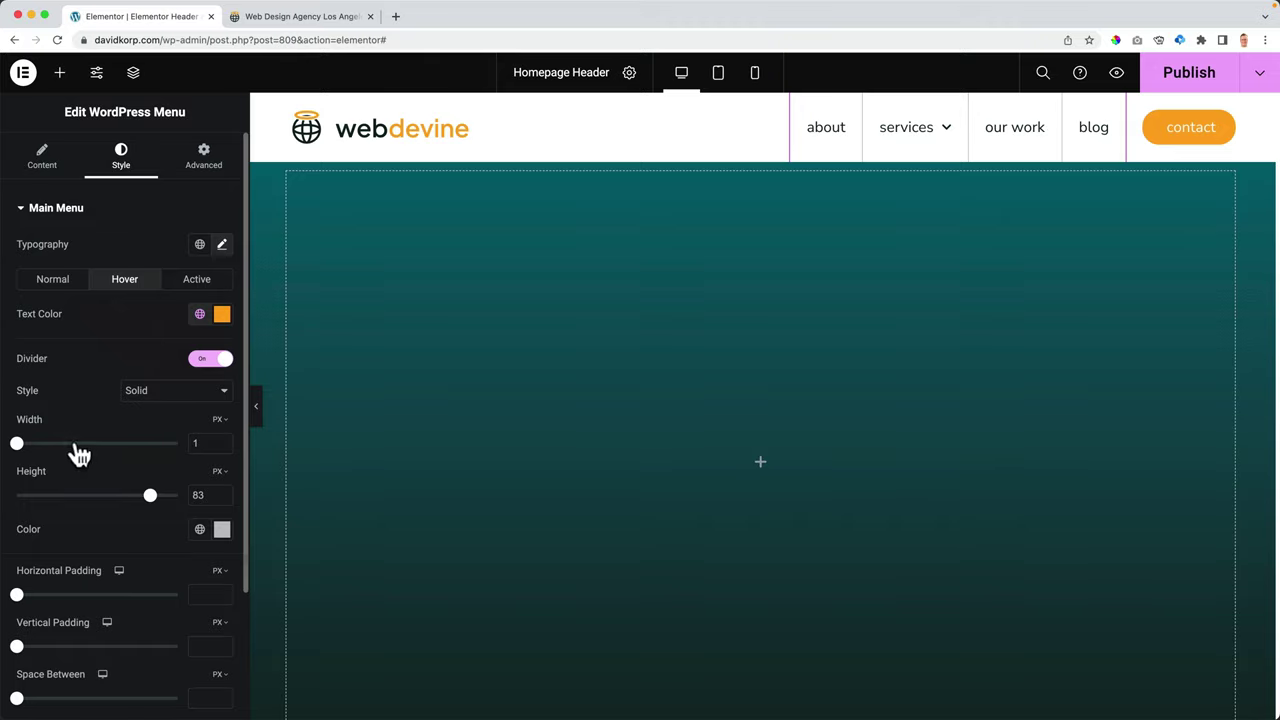
drag(148, 495, 92, 495)
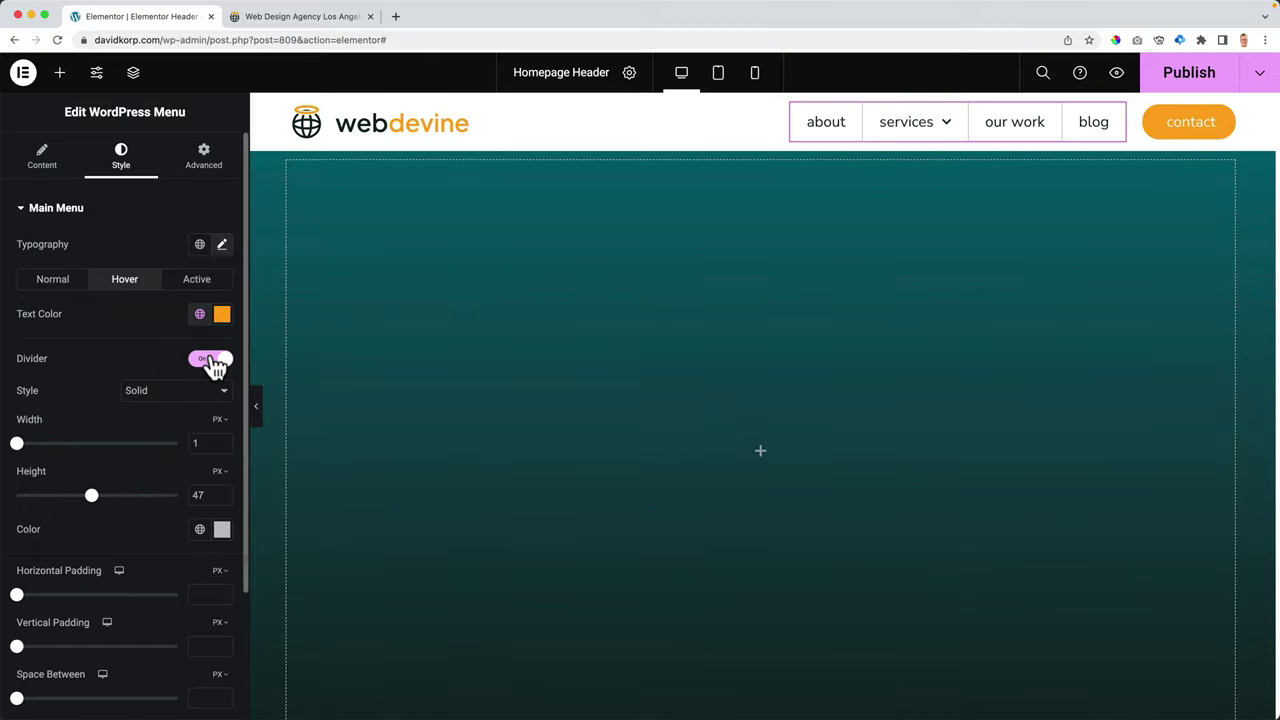
click(211, 360)
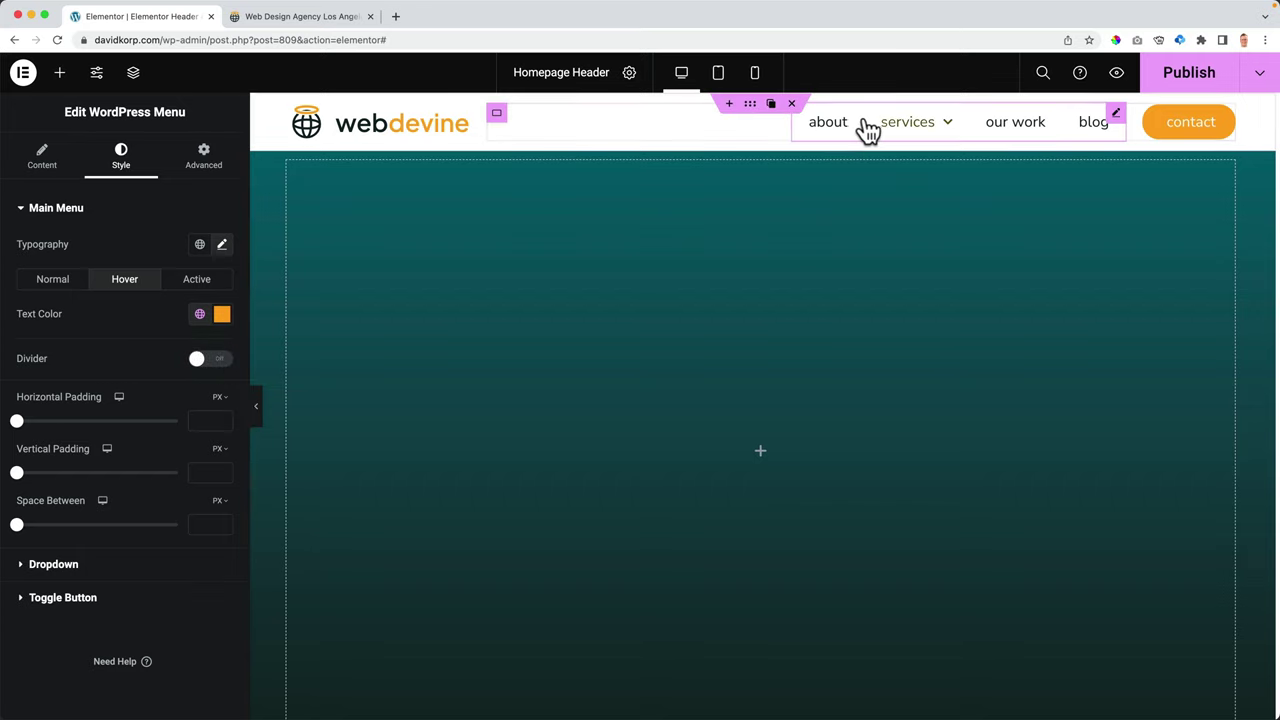
drag(17, 430, 90, 432)
double_click(205, 421)
key(BackSpace)
click(18, 474)
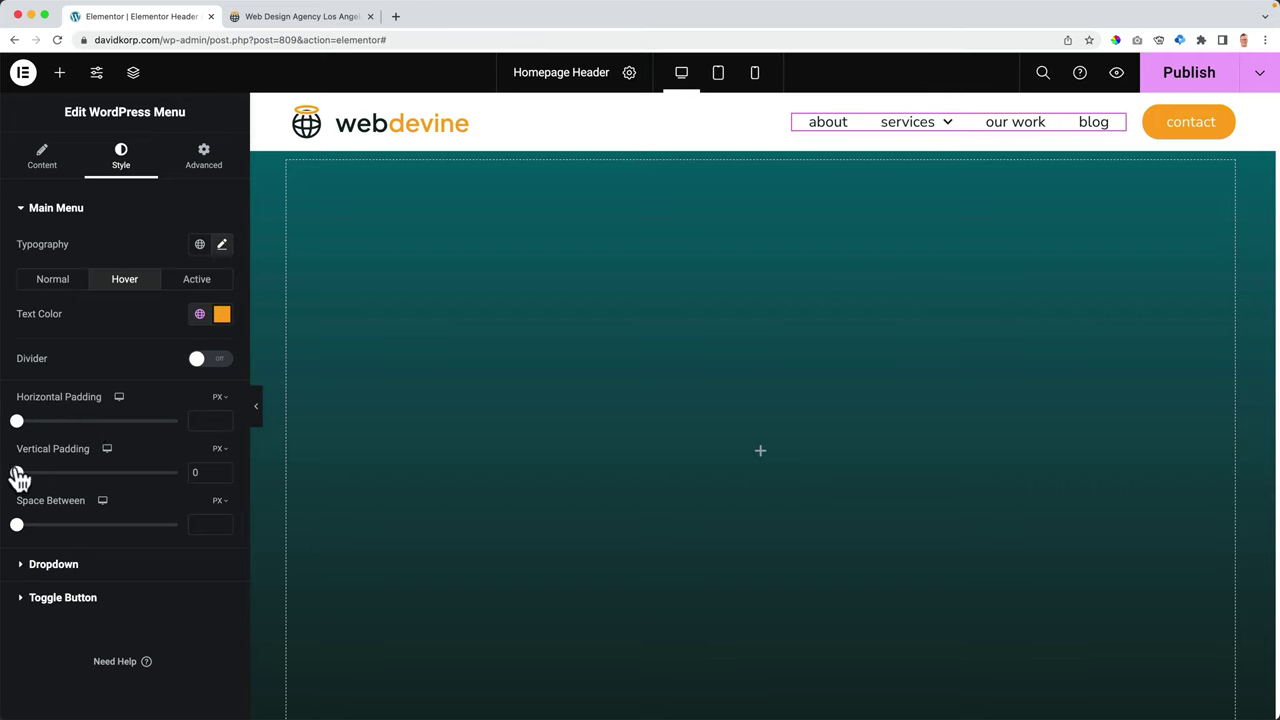
drag(30, 480, 75, 476)
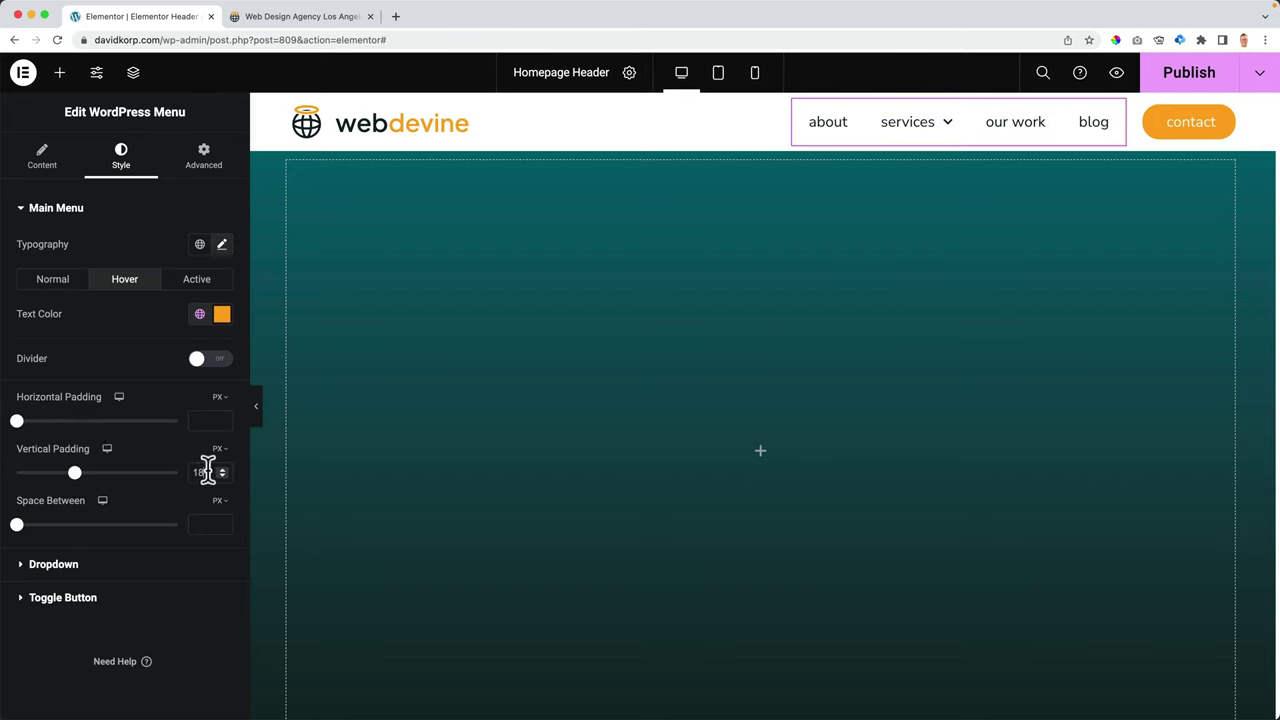
double_click(206, 472)
key(BackSpace)
drag(17, 525, 42, 532)
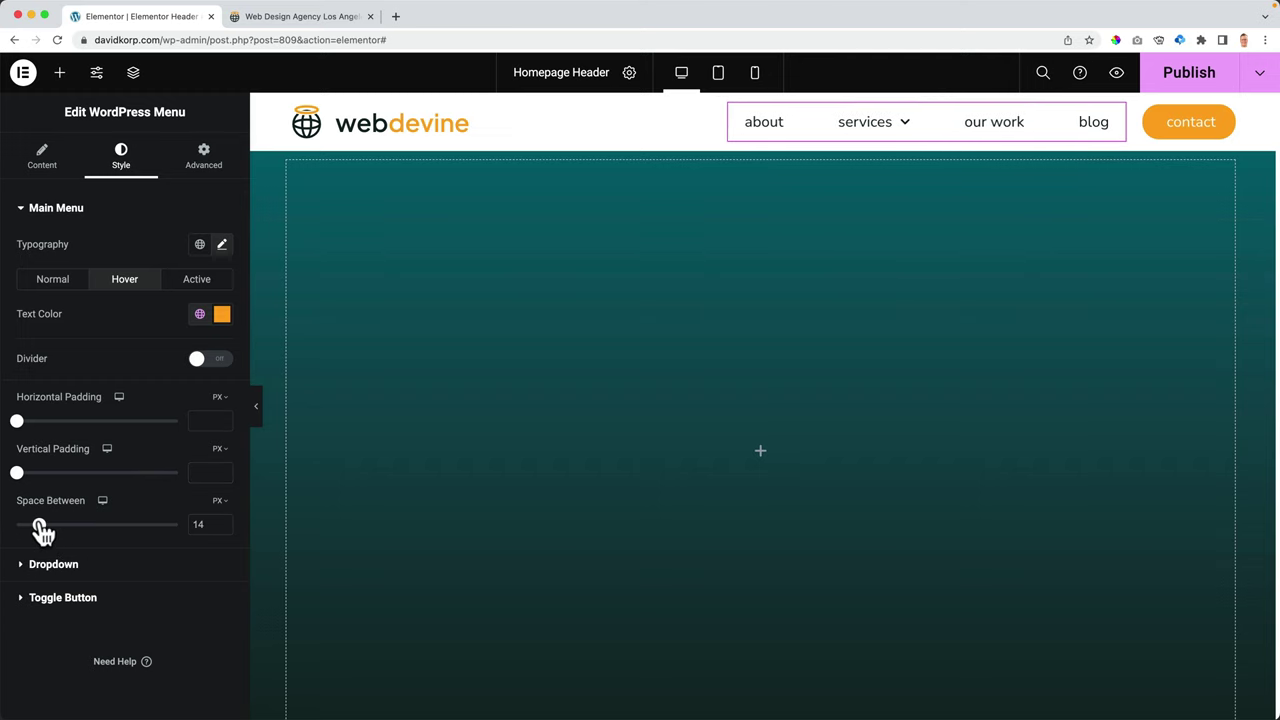
double_click(196, 525)
key(BackSpace)
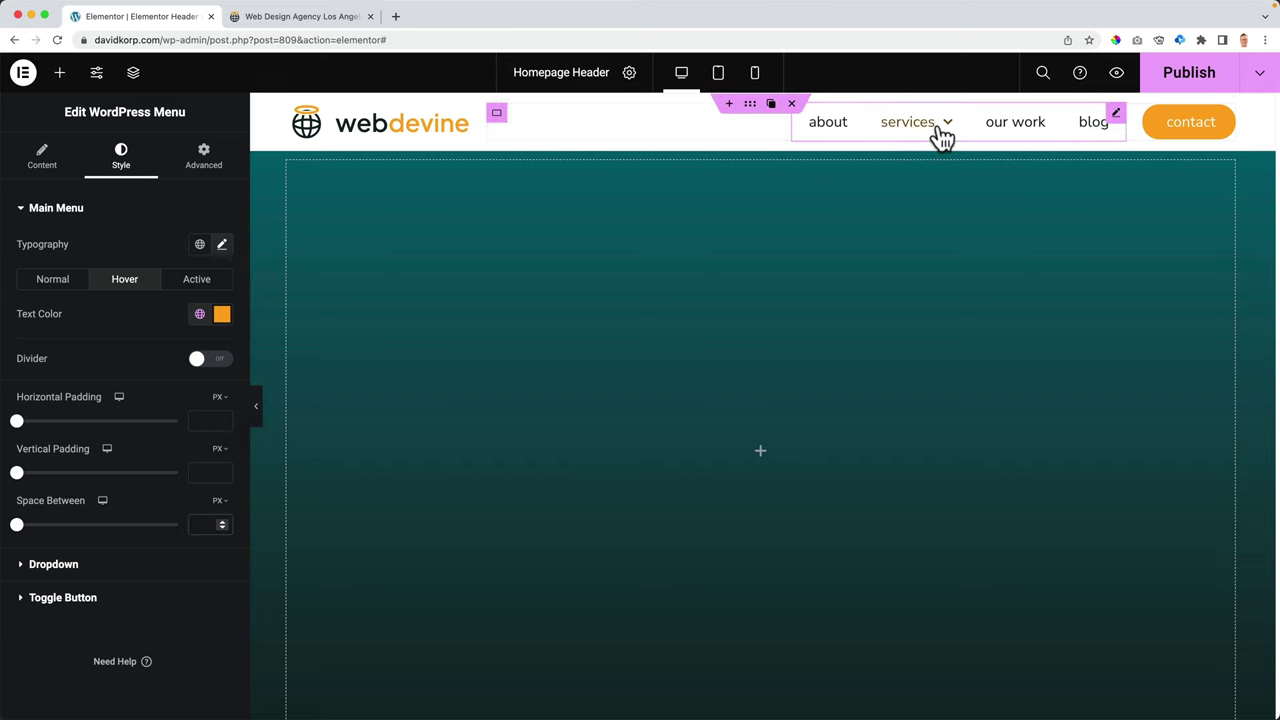
mouse_move(940, 134)
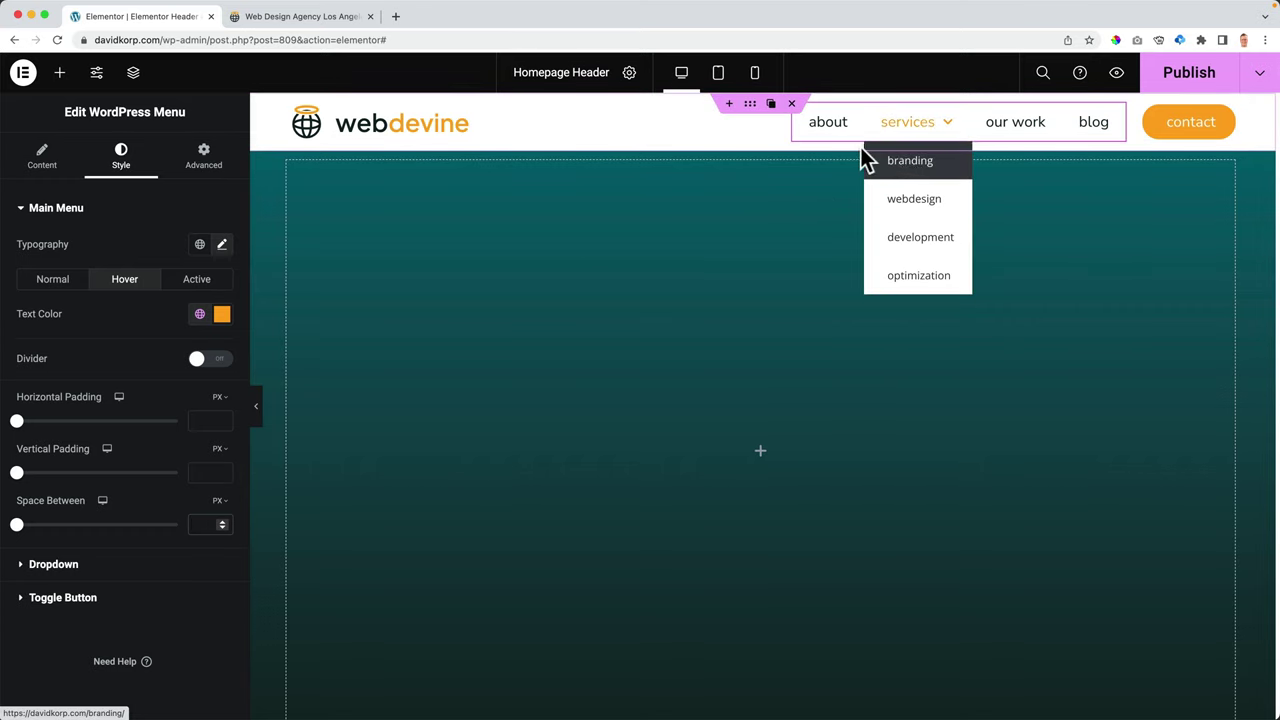
mouse_move(889, 131)
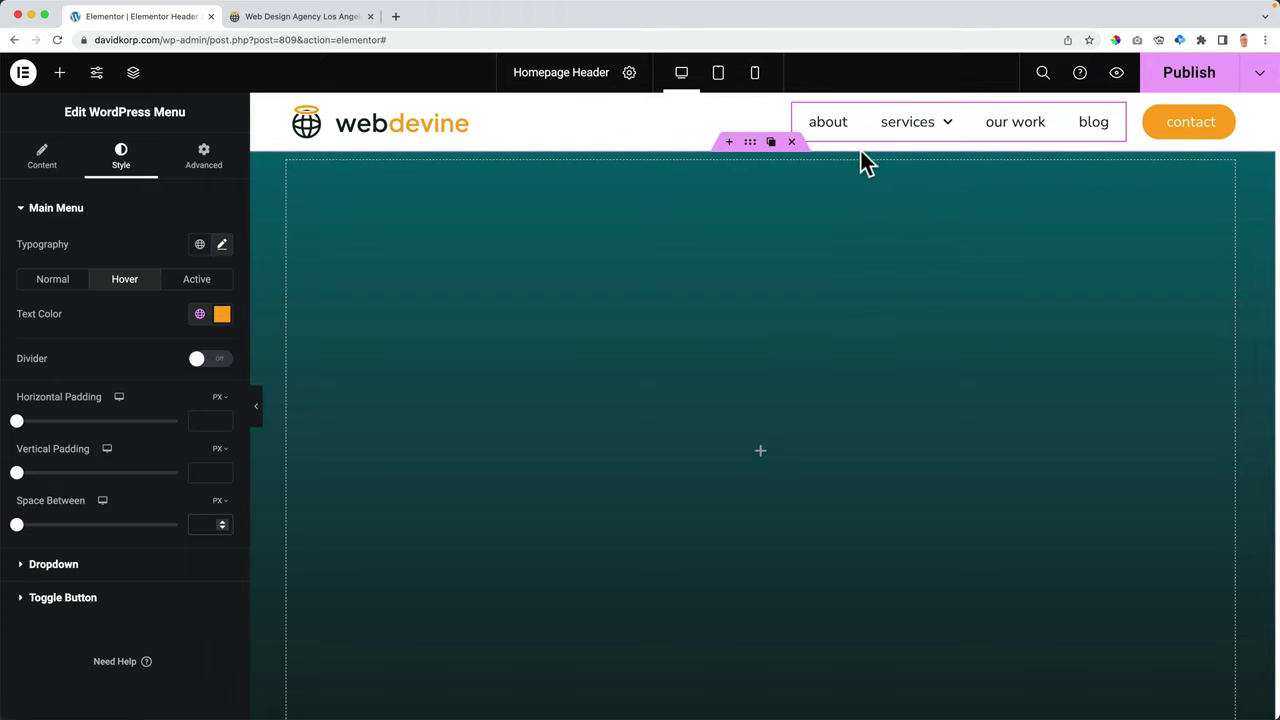
- Set the submenu items' vertical padding to 10 in the Dropdown style section
click(62, 566)
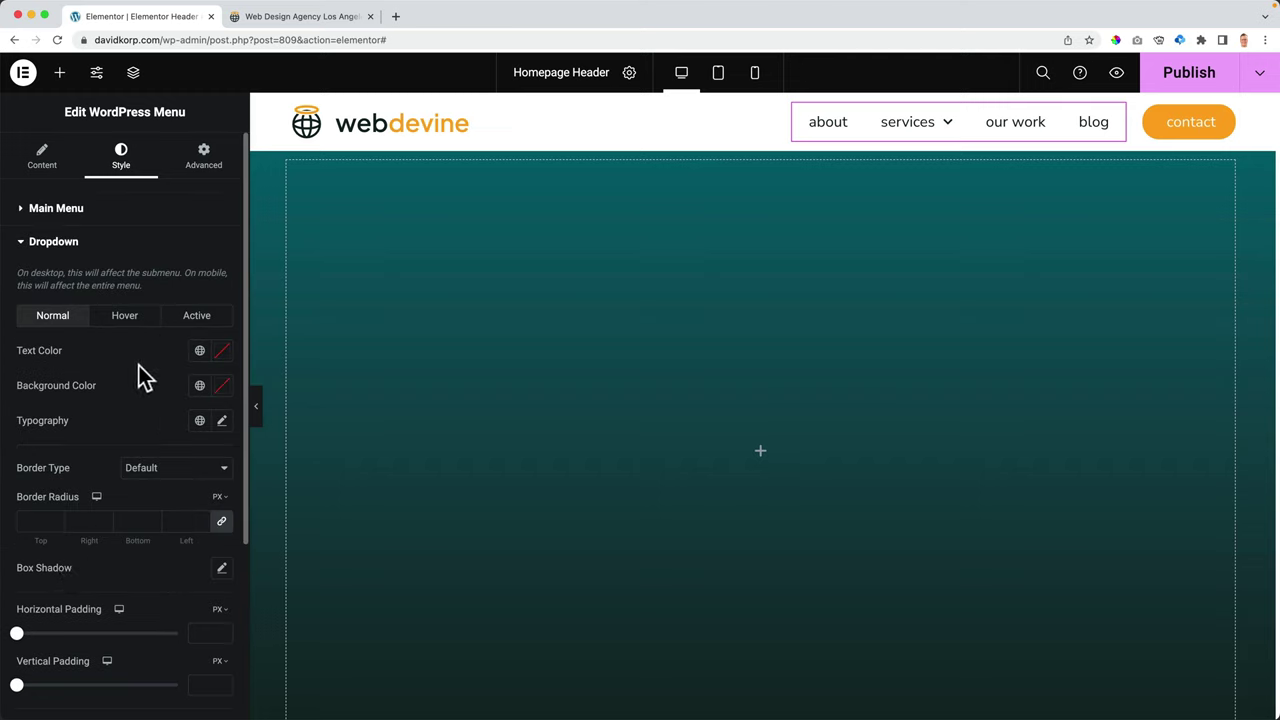
scroll(75, 445, down, 2)
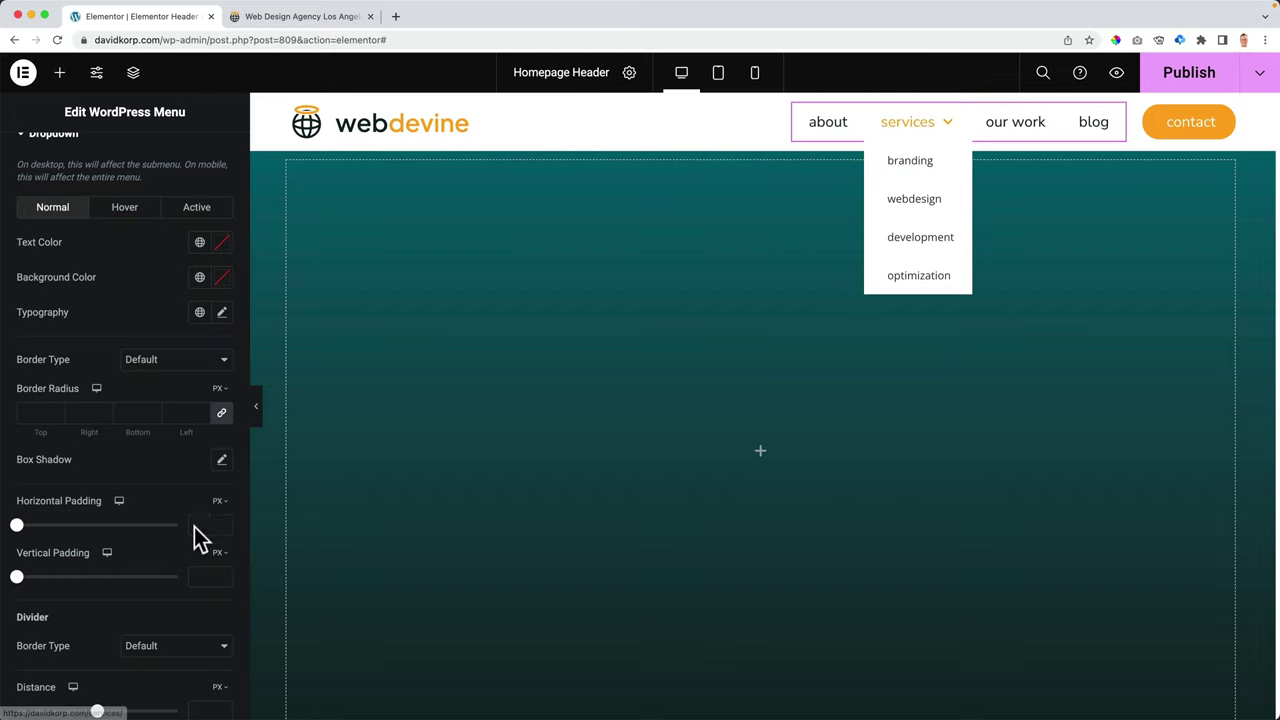
click(202, 575)
text(2)
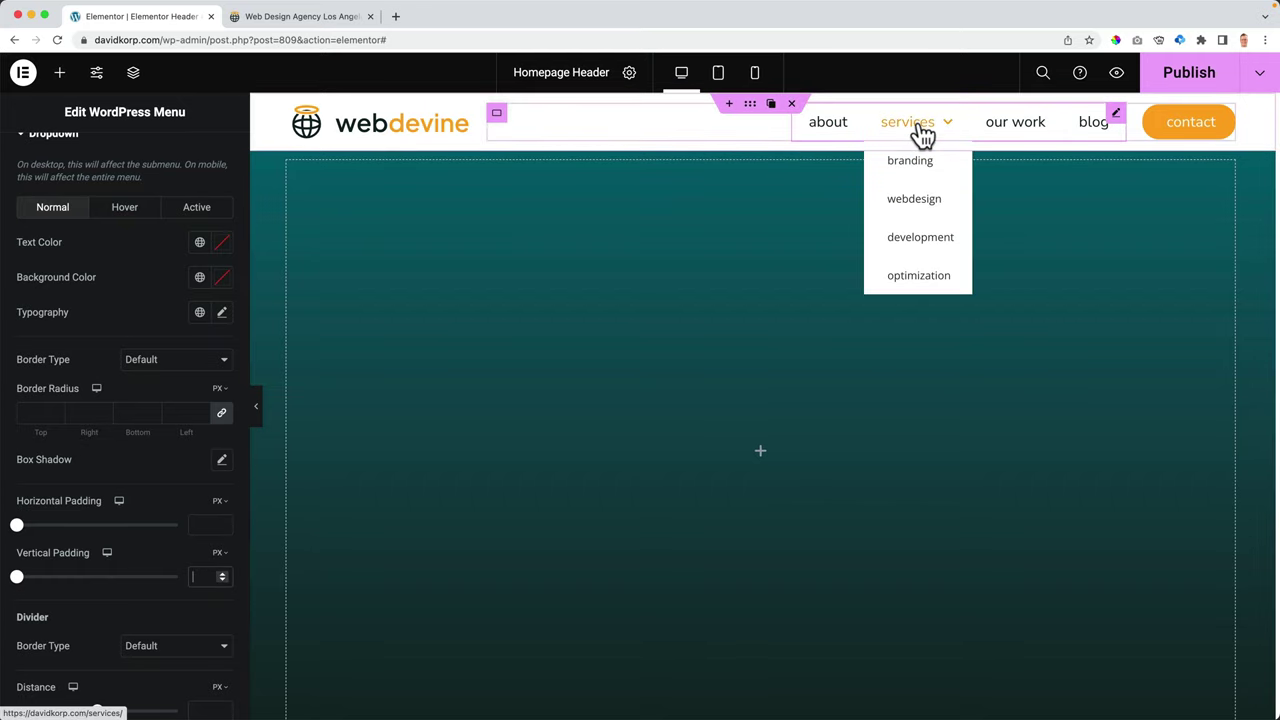
key(Up)
key(Up)
key(Up)
key(Up)
key(Up)
key(Up)
key(Up)
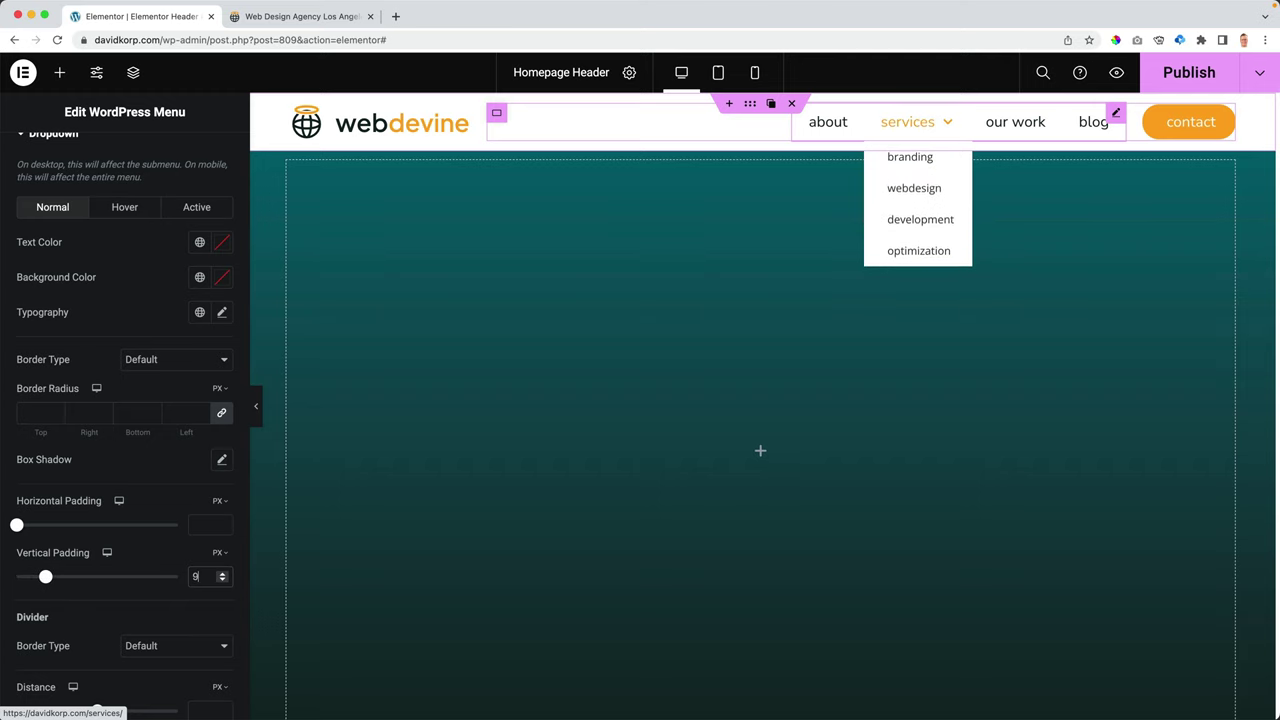
key(Up)
key(Up)
key(Down)
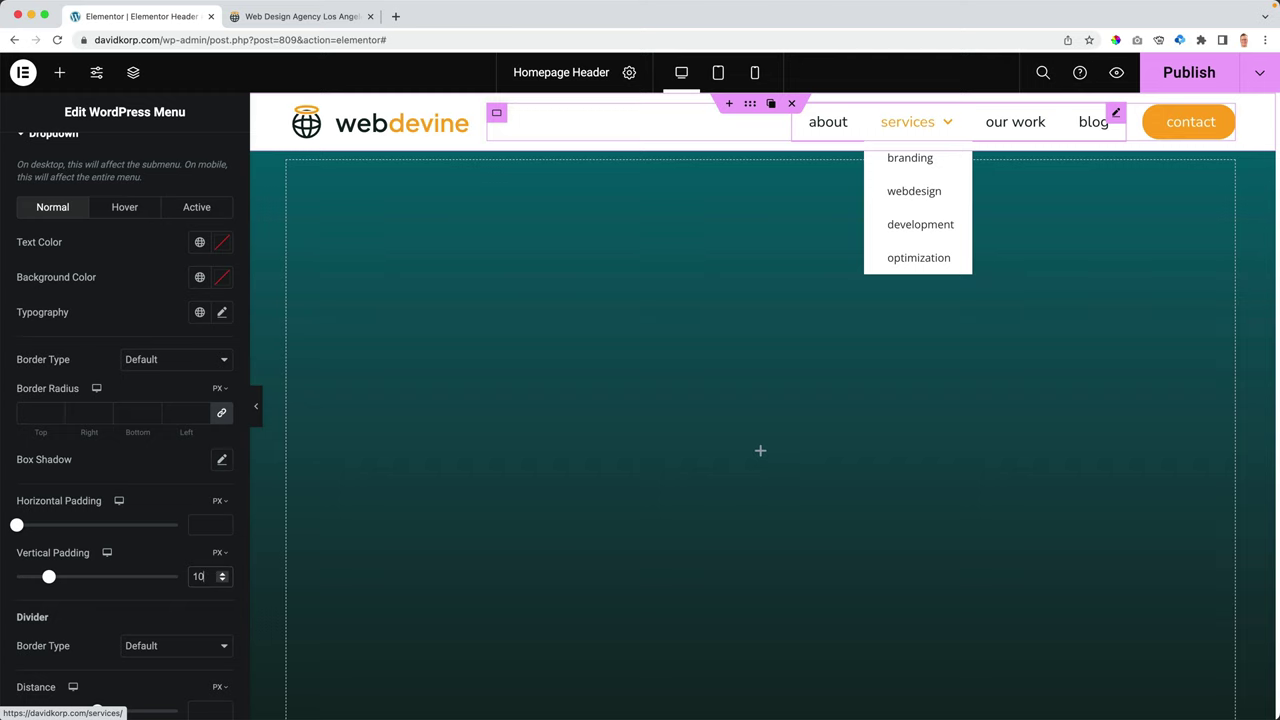
- Set the submenu's distance from the menu to 12 px
scroll(166, 443, down, 3)
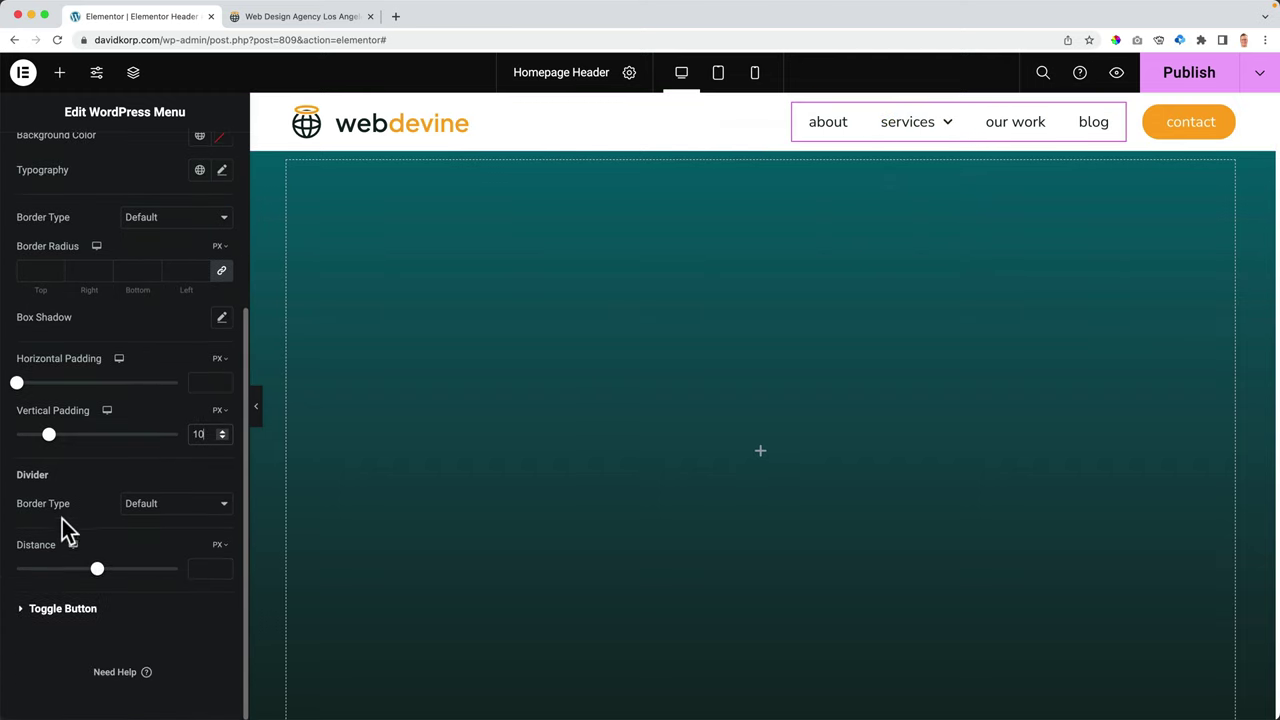
click(199, 570)
text(1)
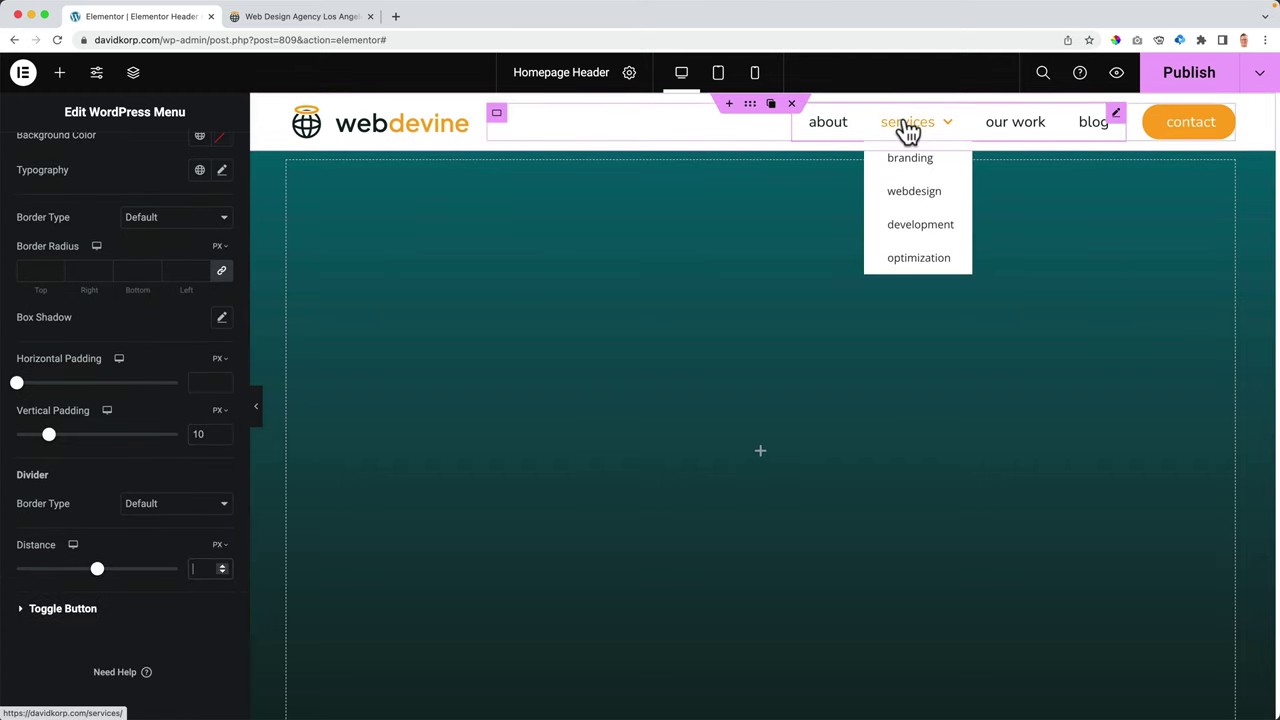
text(3)
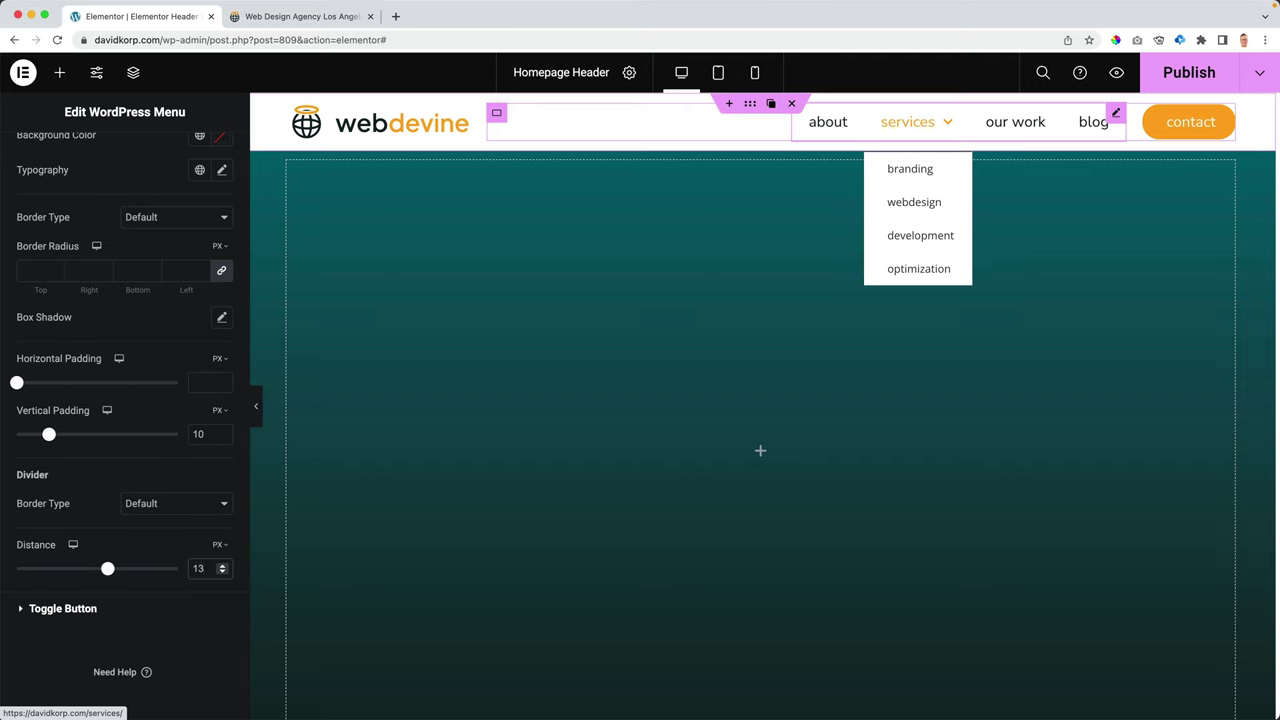
key(Down)
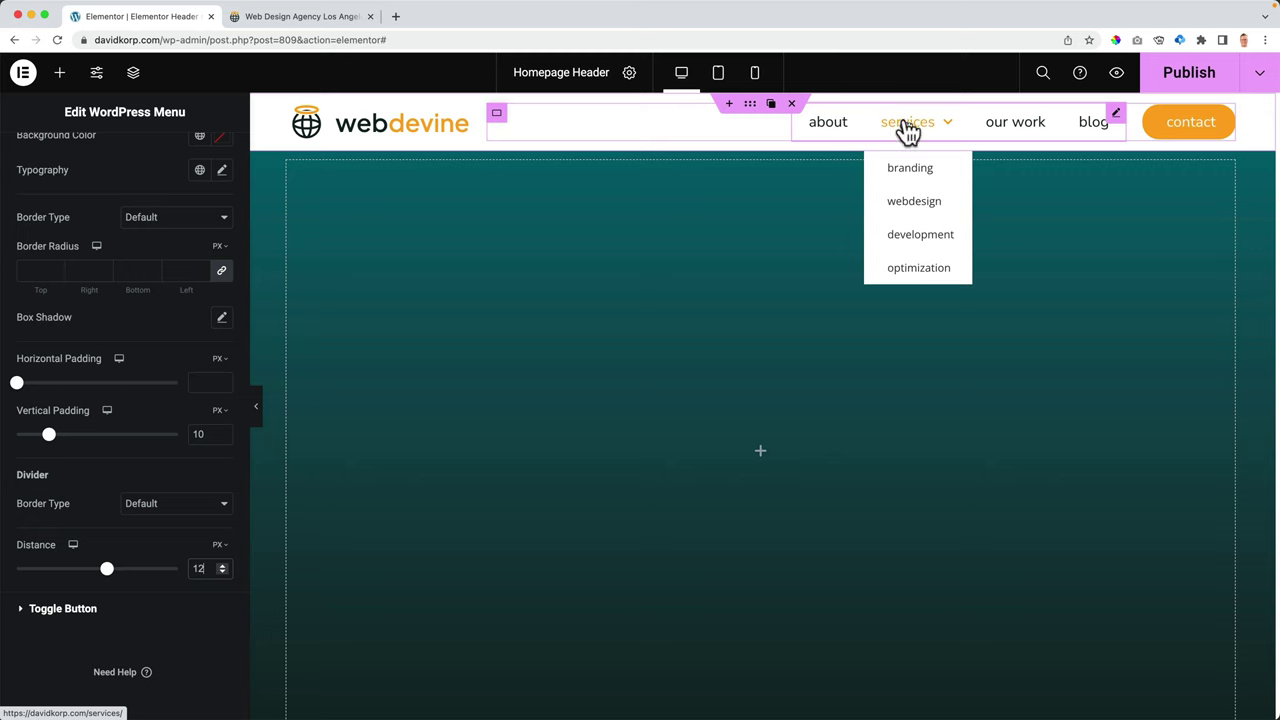
scroll(131, 478, up, 3)
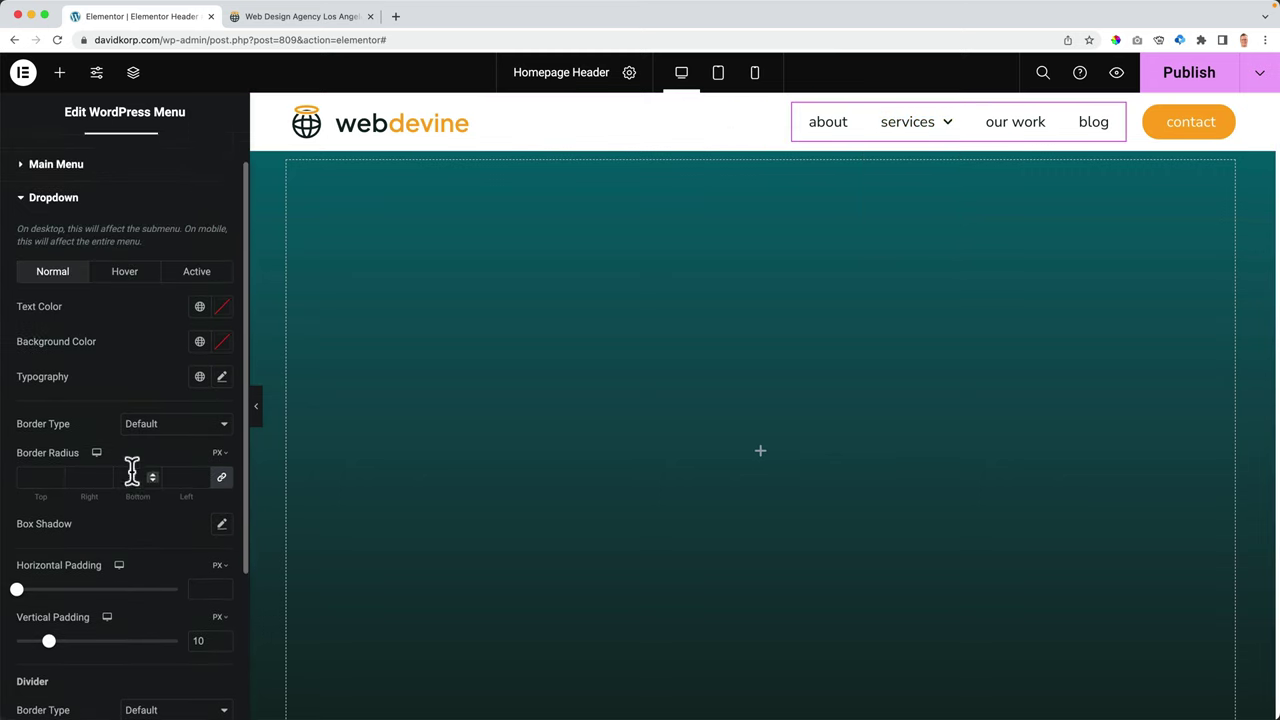
scroll(131, 473, up, 1)
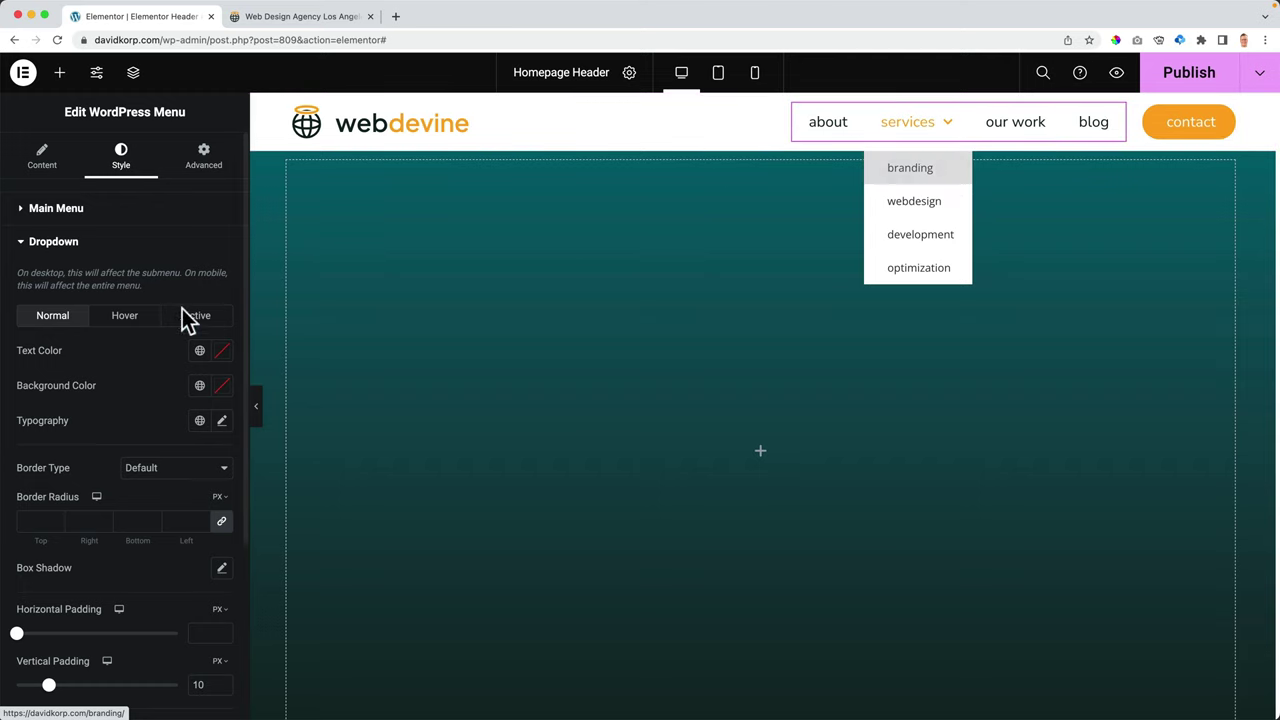
- Give the submenu dark Color 4 text on a white background
click(200, 354)
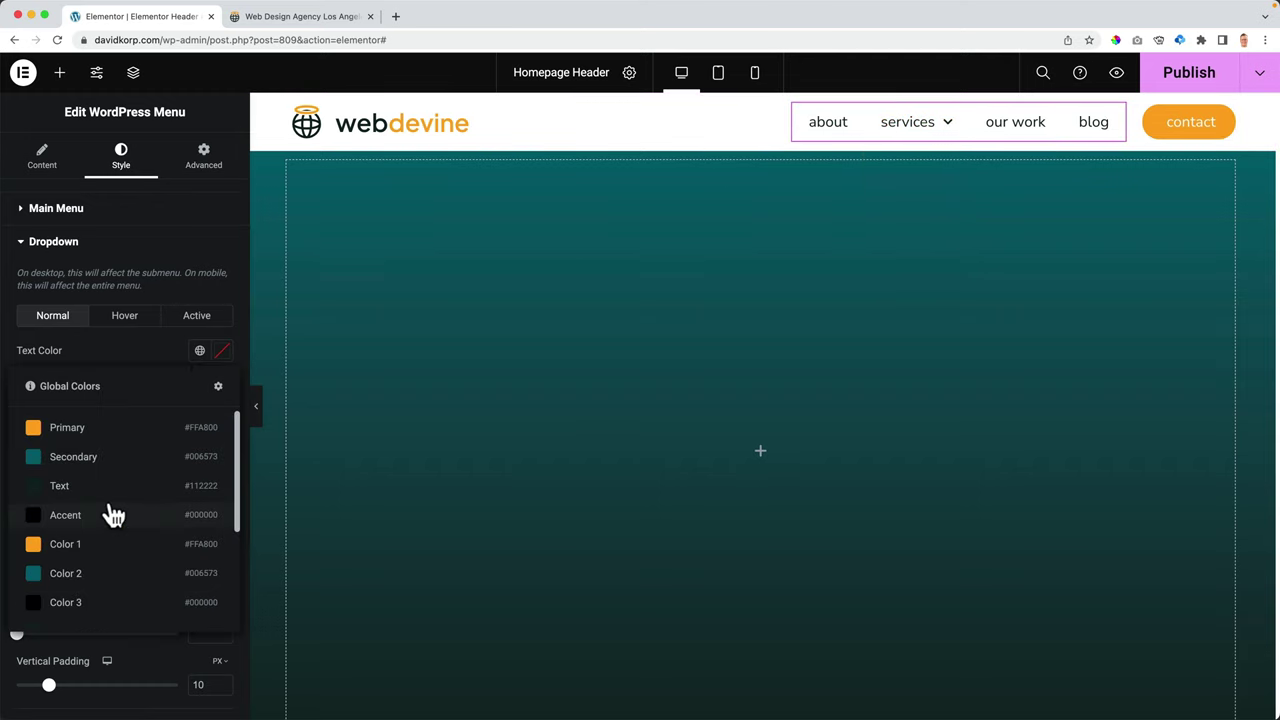
scroll(108, 520, down, 2)
click(90, 570)
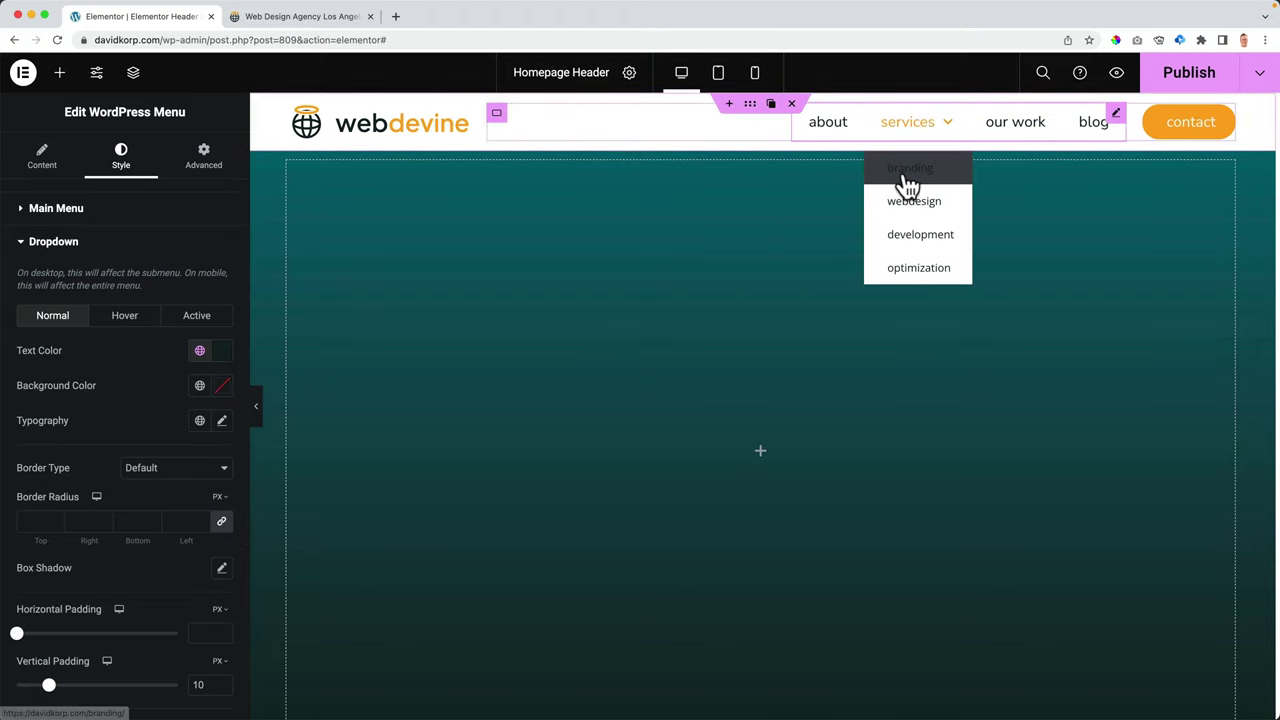
click(200, 388)
scroll(85, 540, down, 3)
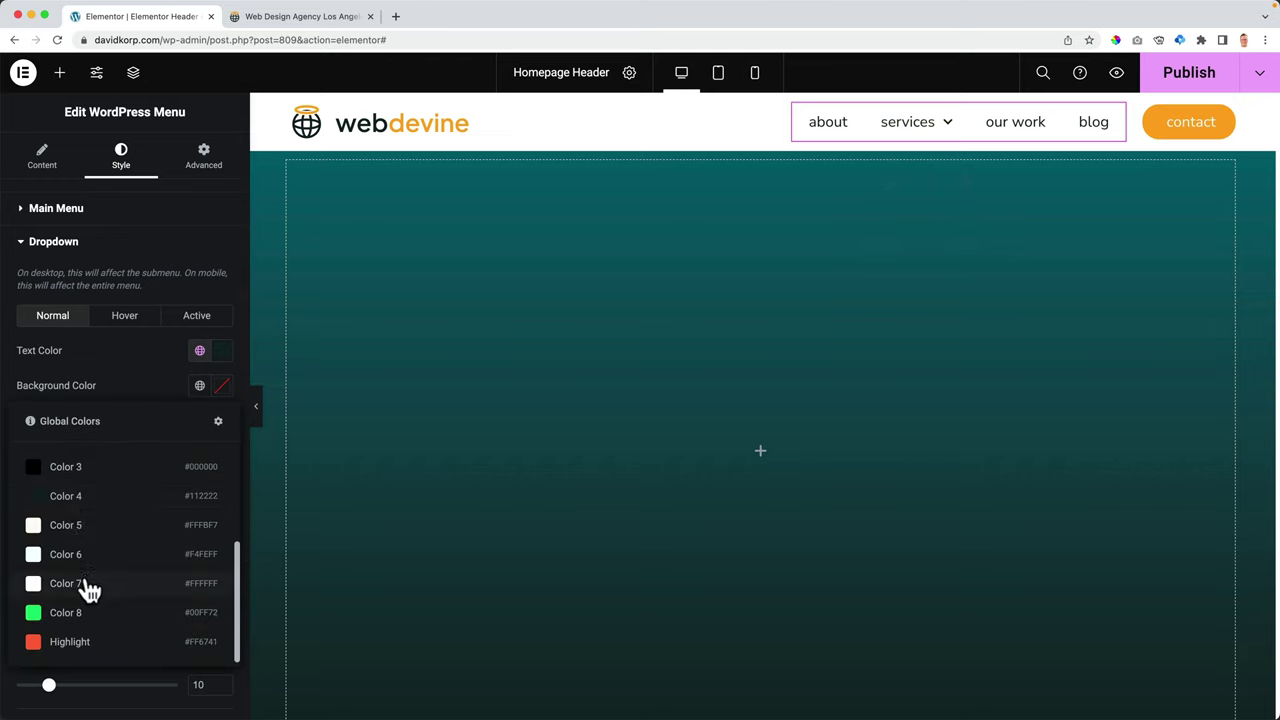
click(87, 585)
mouse_move(930, 134)
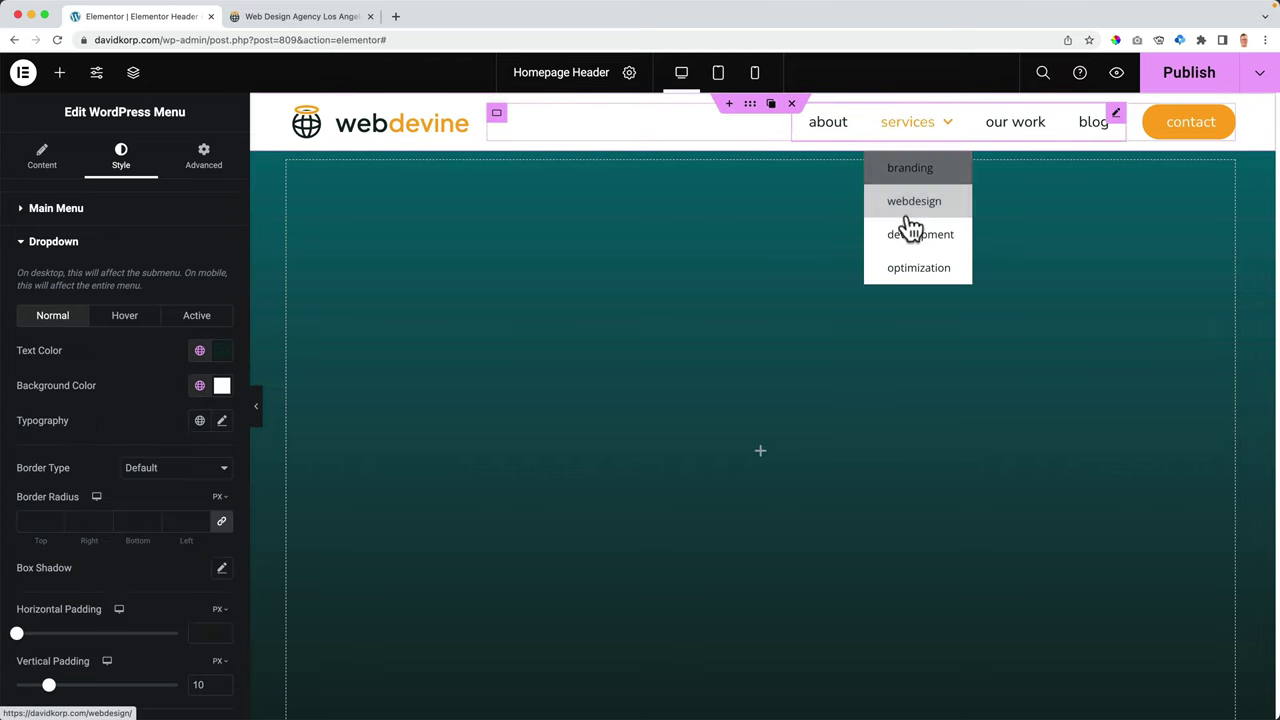
- Make hovered submenu items an orange Primary background with white text, comparing against the active state
click(125, 318)
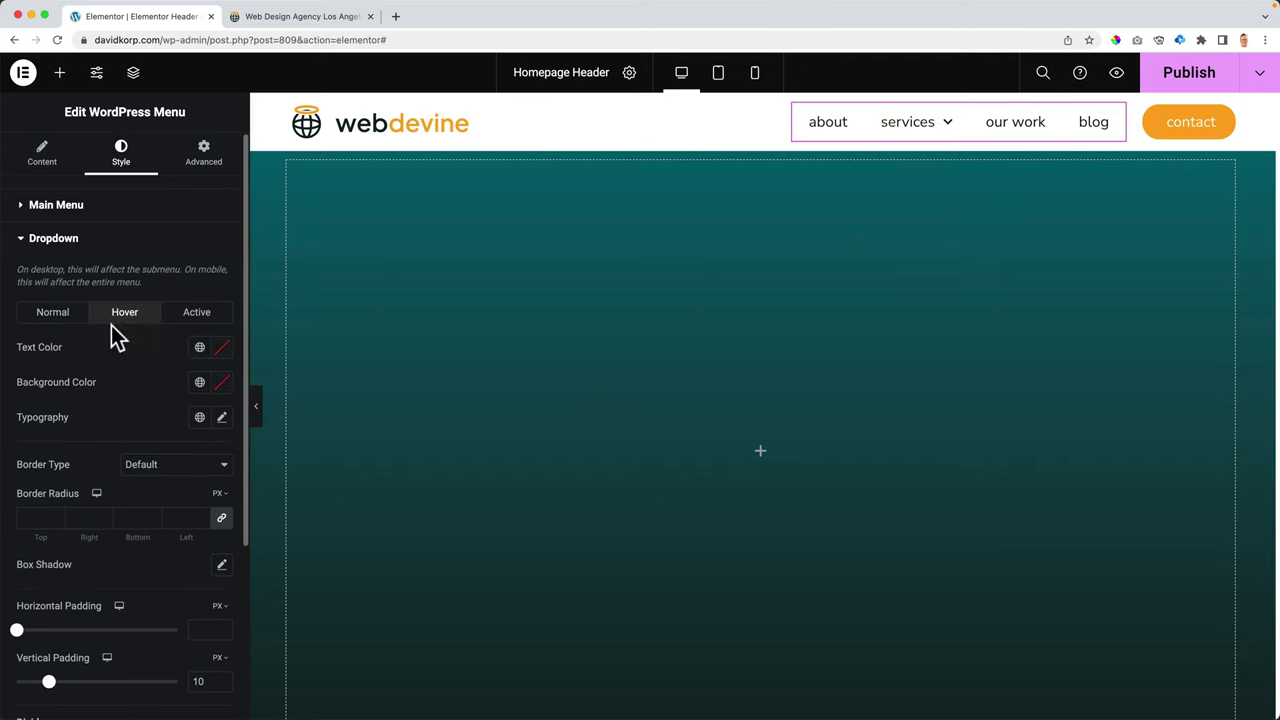
click(207, 386)
click(82, 471)
click(209, 352)
scroll(110, 490, down, 3)
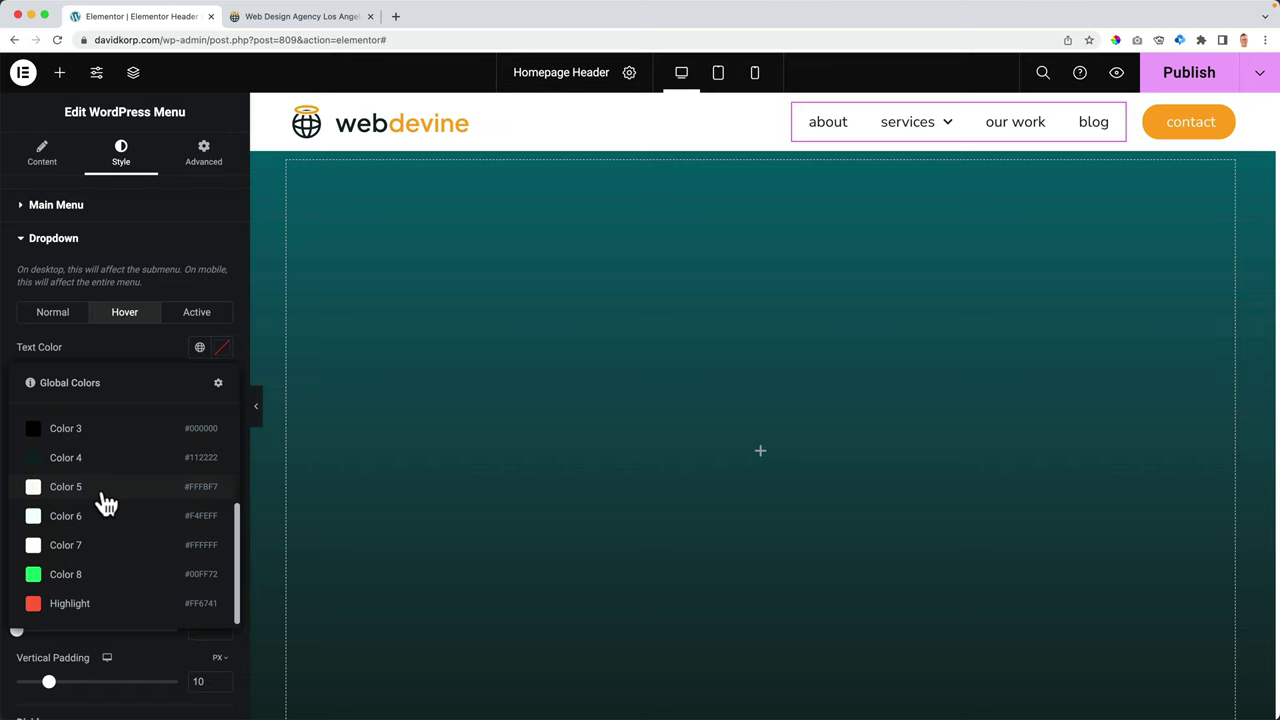
click(88, 550)
click(200, 320)
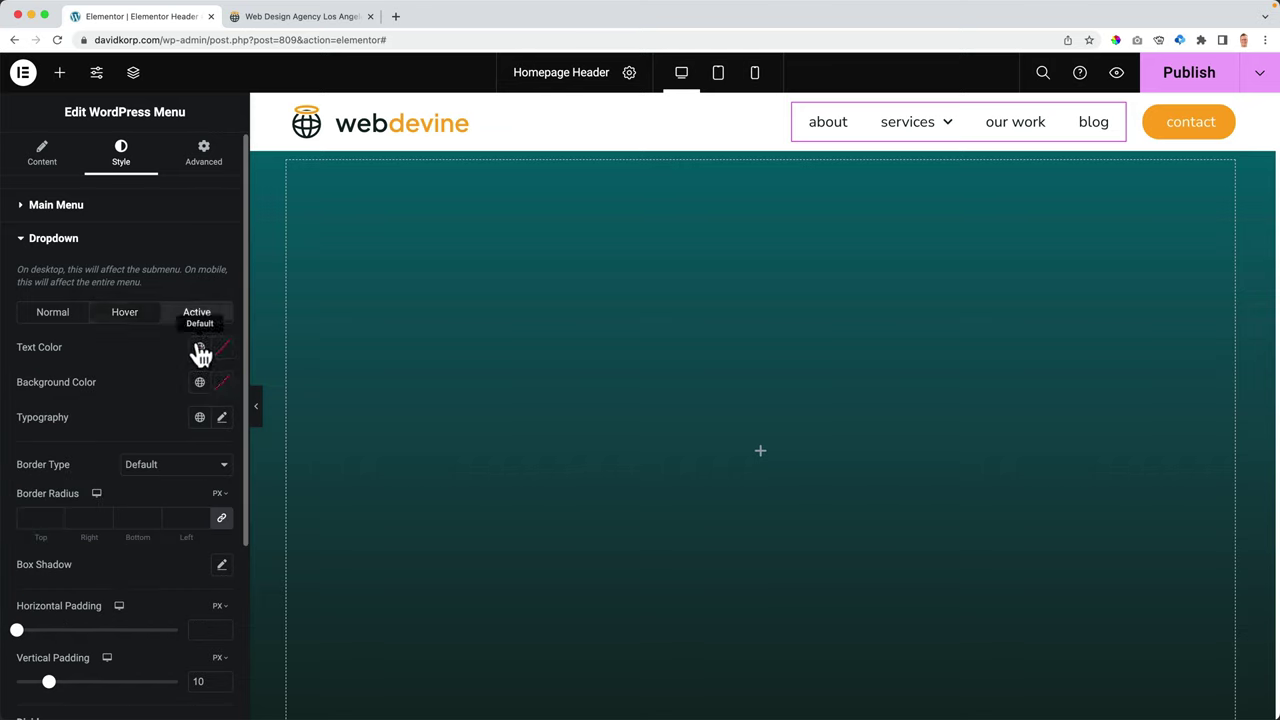
click(126, 320)
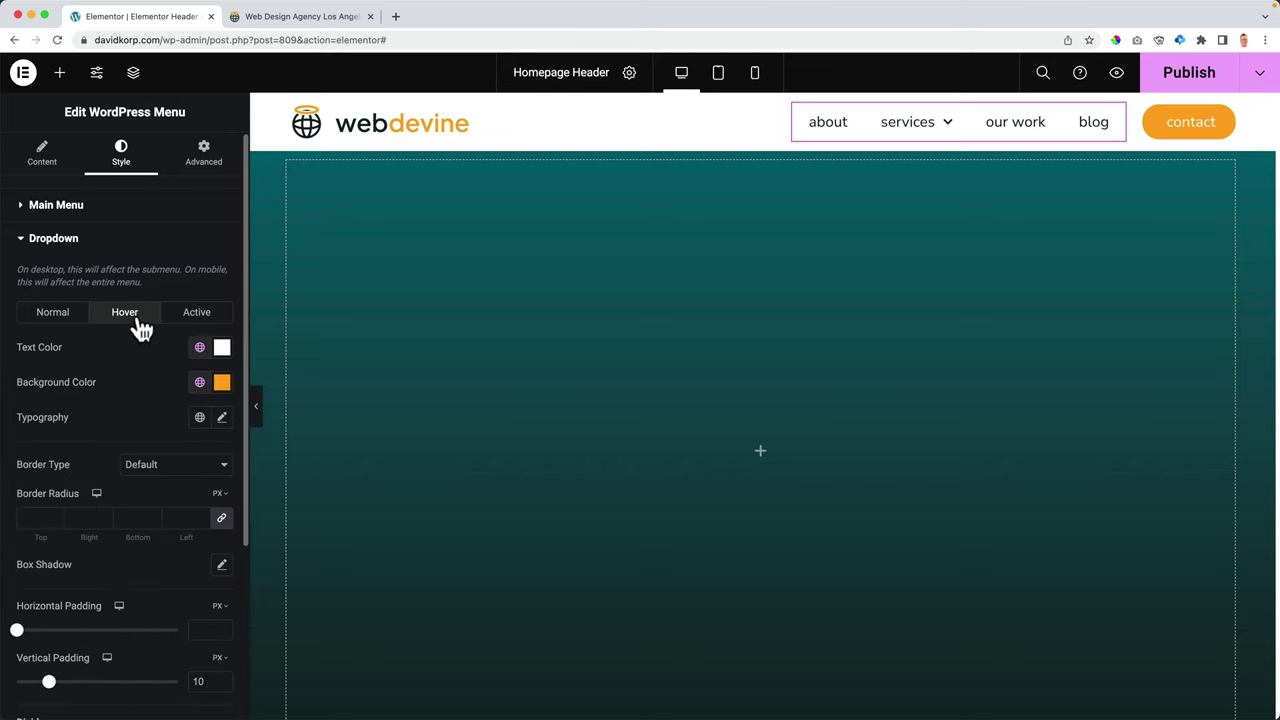
click(190, 318)
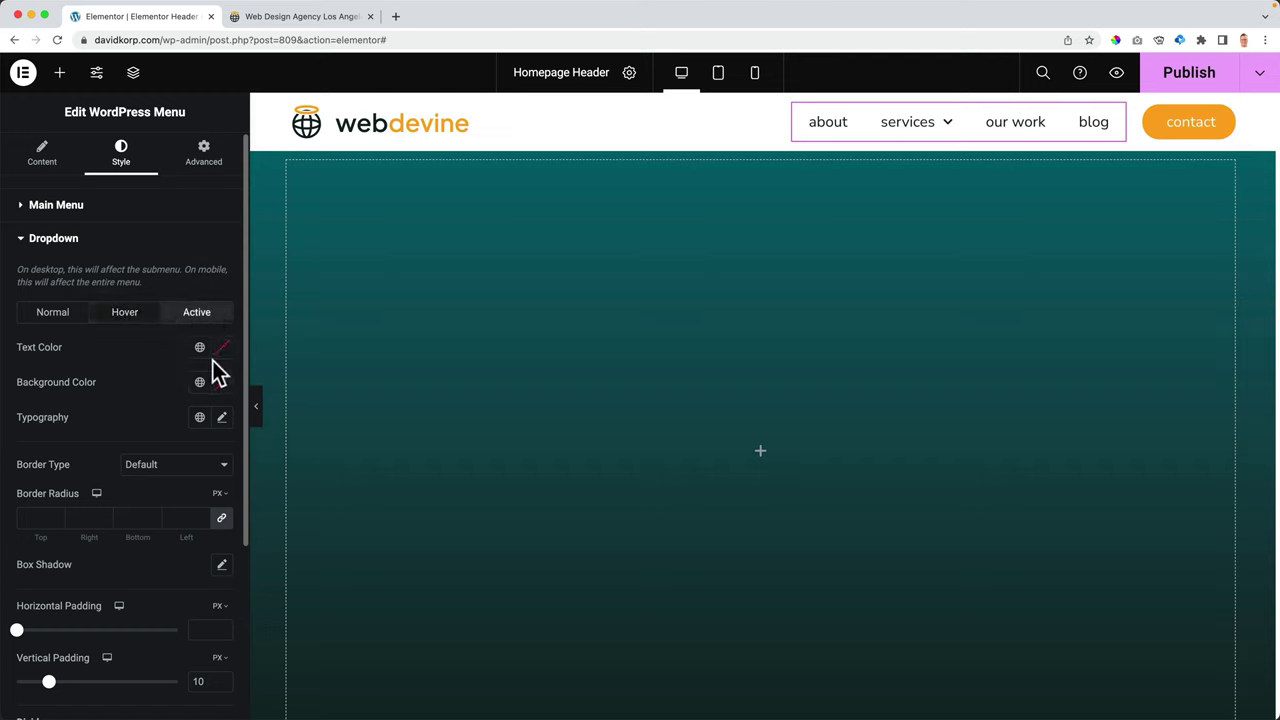
click(146, 322)
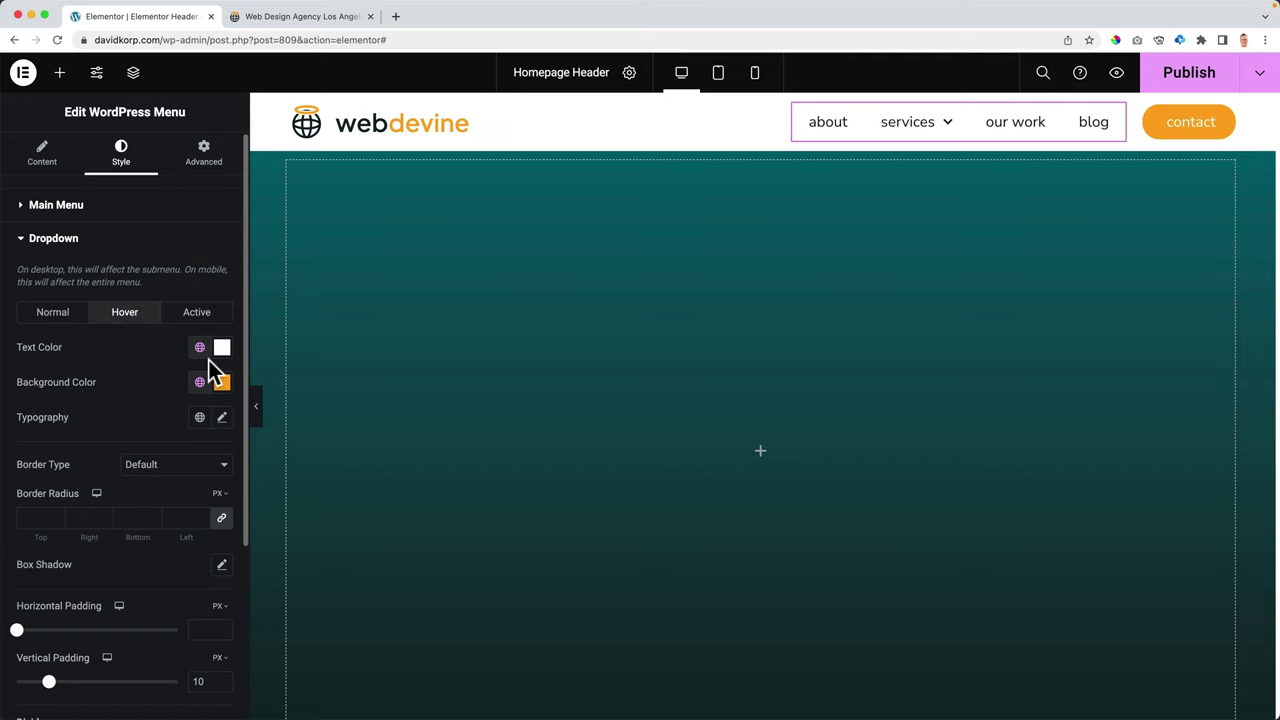
mouse_move(900, 140)
- Set the submenu font to Nunito Sans, publish the header and view the live site
click(52, 312)
click(222, 418)
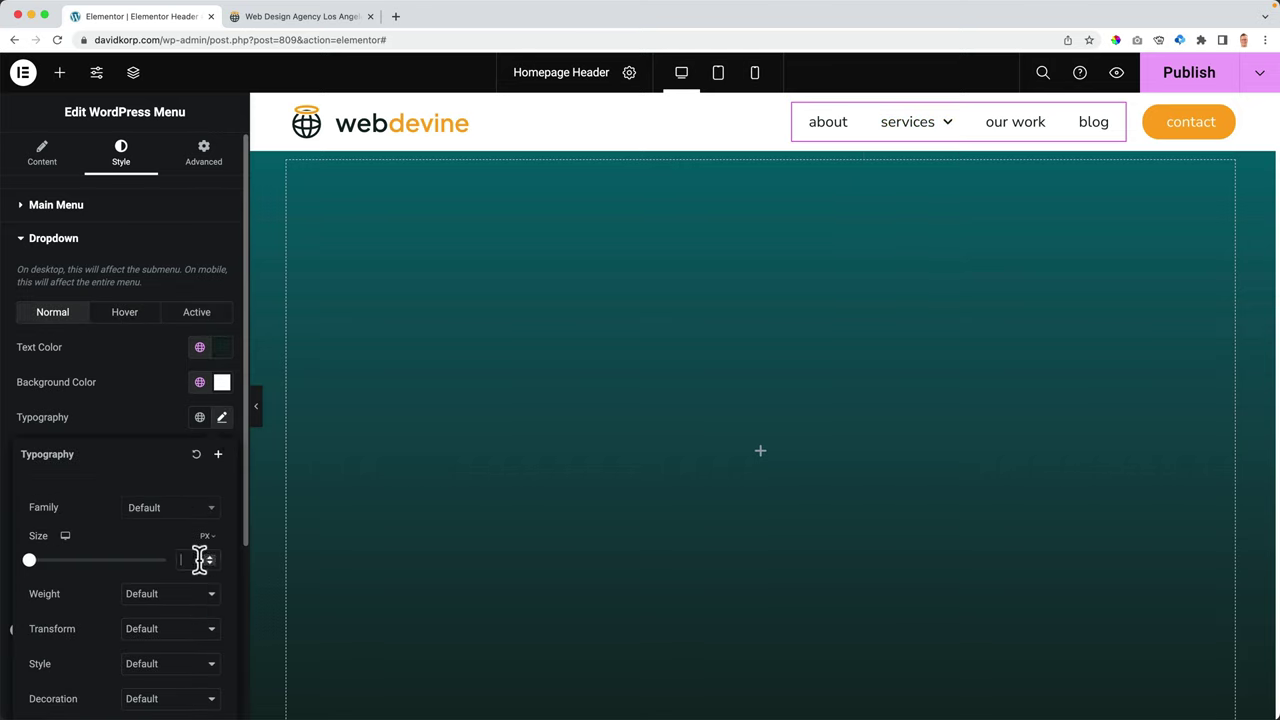
click(158, 509)
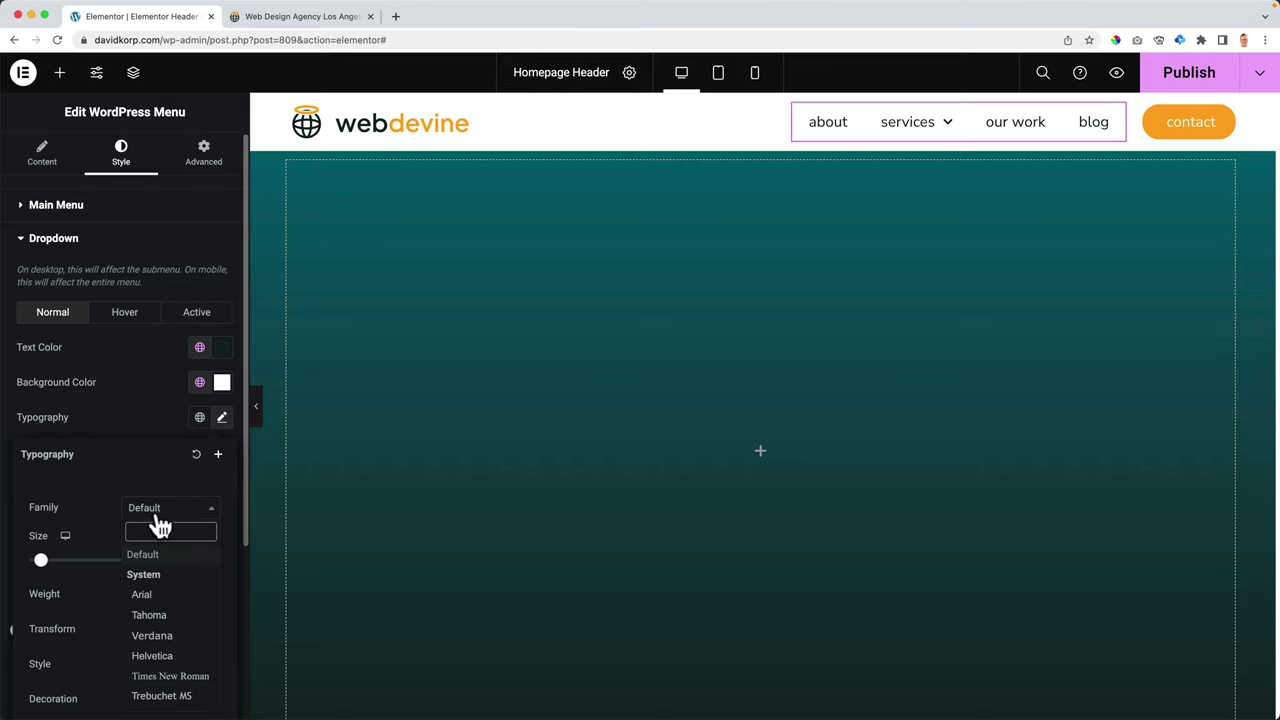
text(nunito)
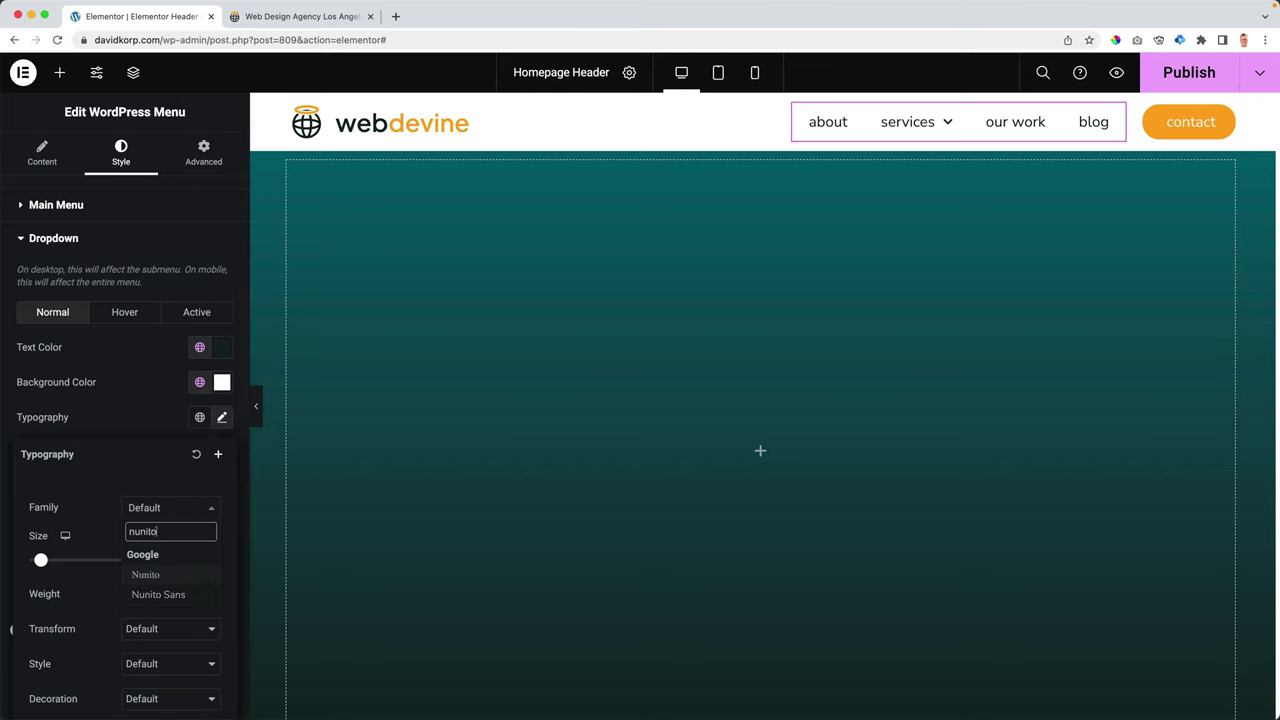
click(158, 596)
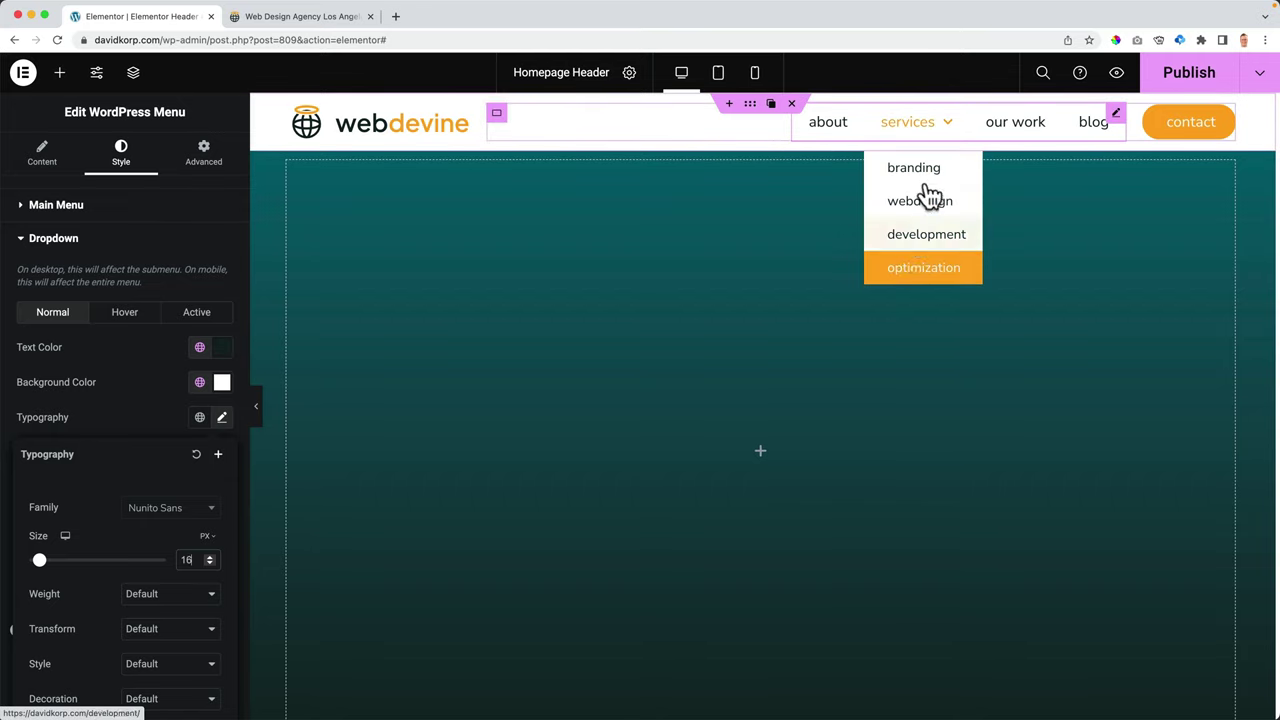
click(1186, 76)
click(281, 18)
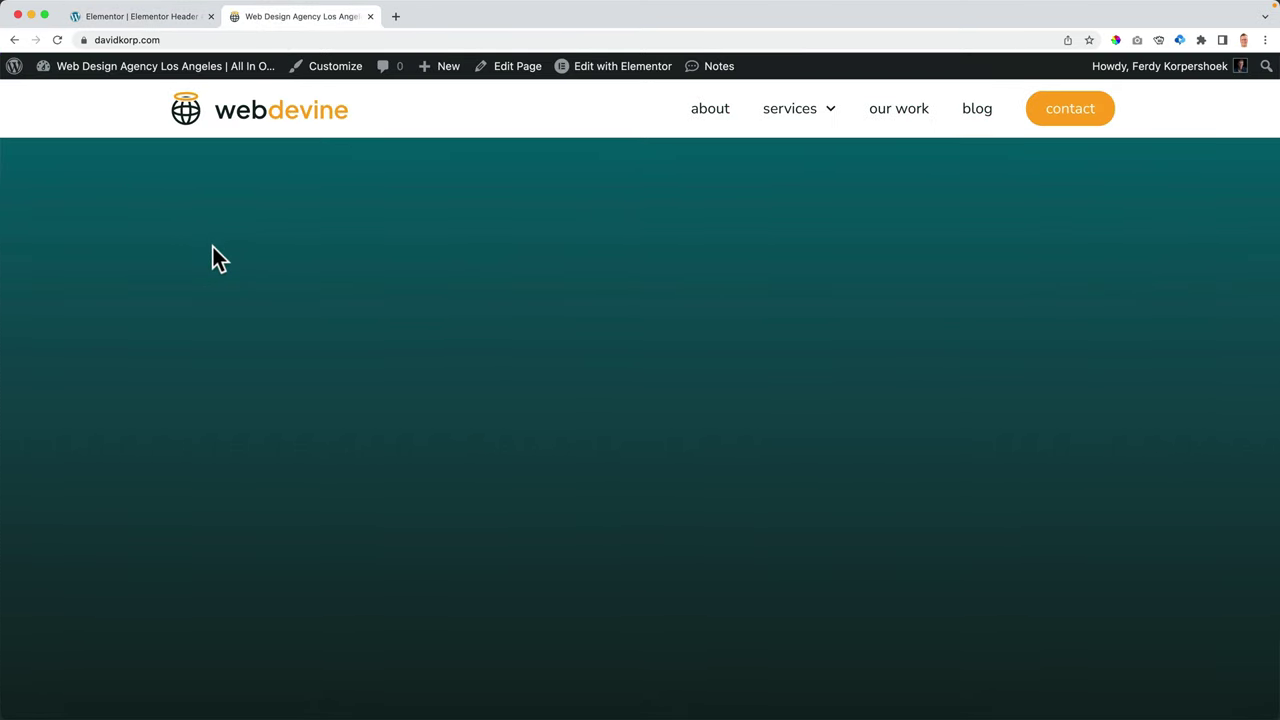
mouse_move(791, 114)
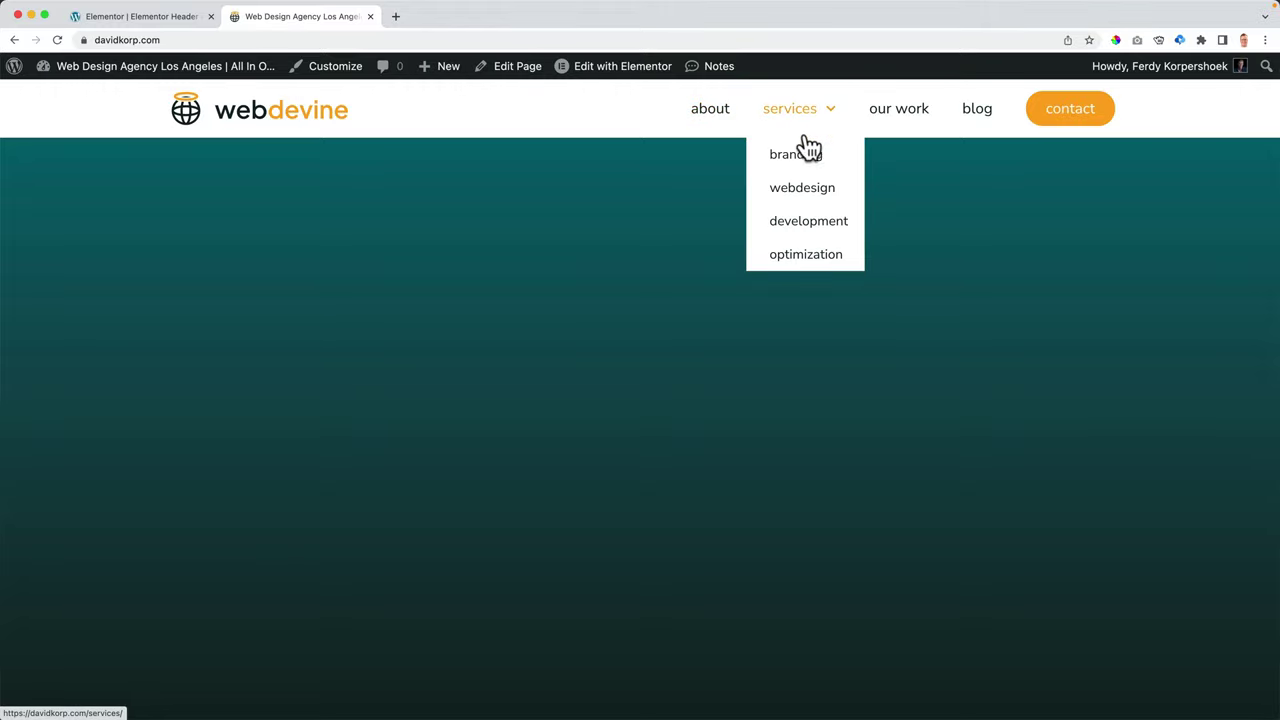
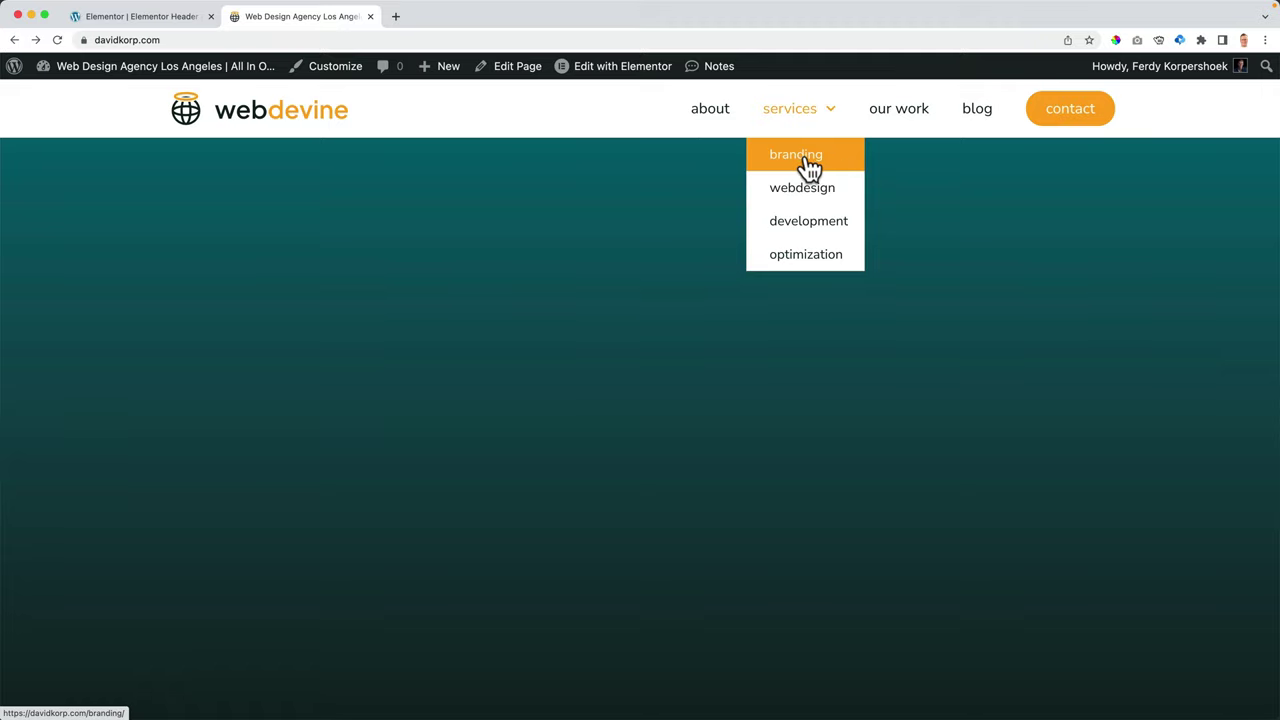
- Visit the live Branding page, still showing the old header, then return to the Elementor editor
click(810, 166)
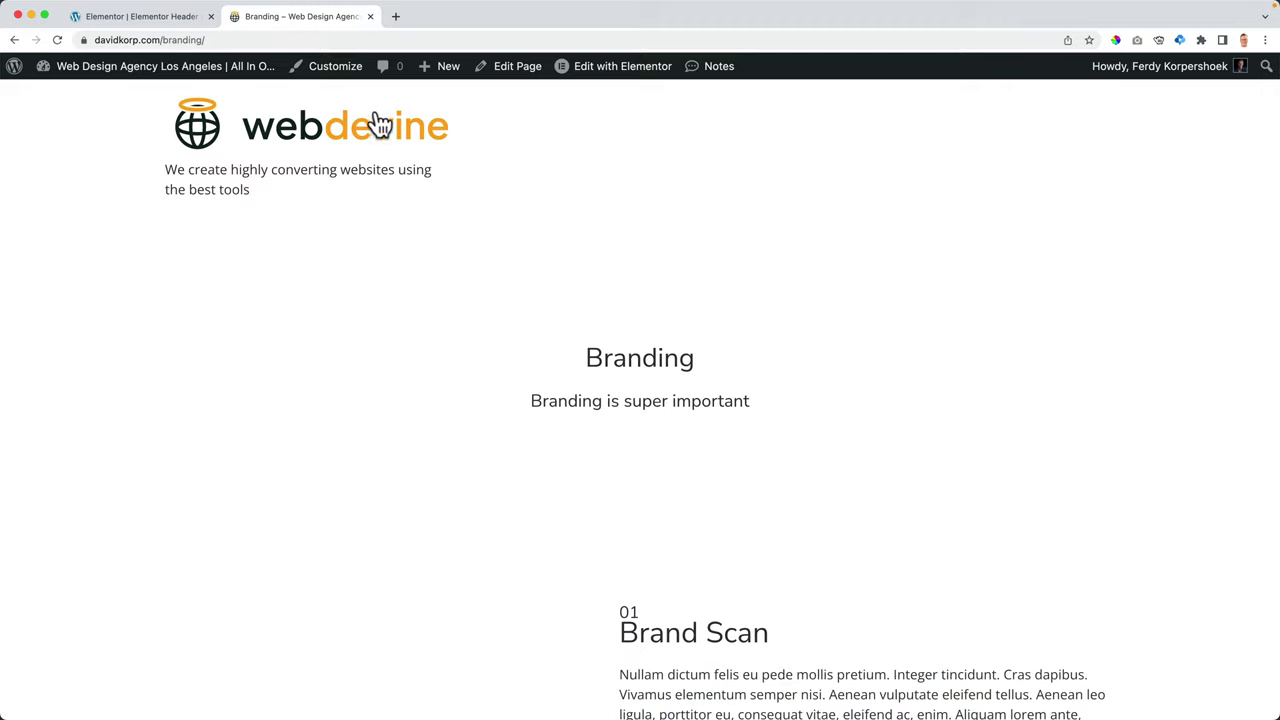
click(135, 15)
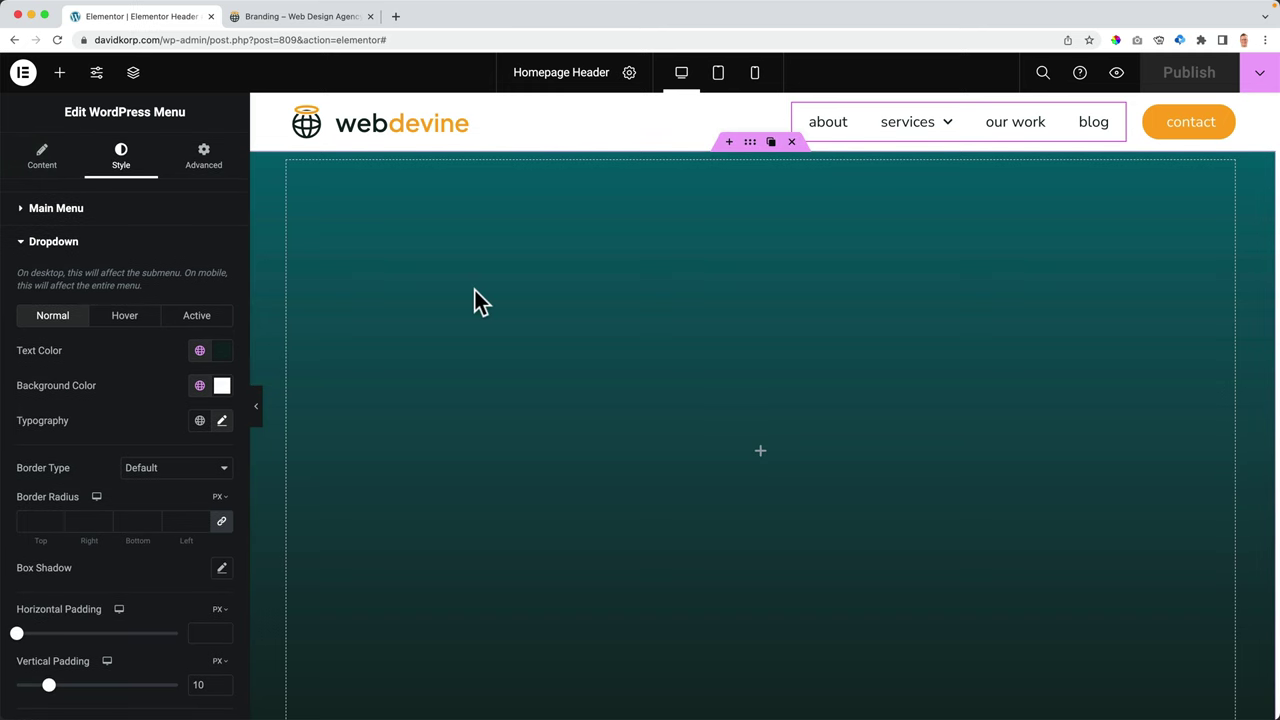
- Open the Theme Builder by searching 'theme' in the Elementor Finder
key(super+e)
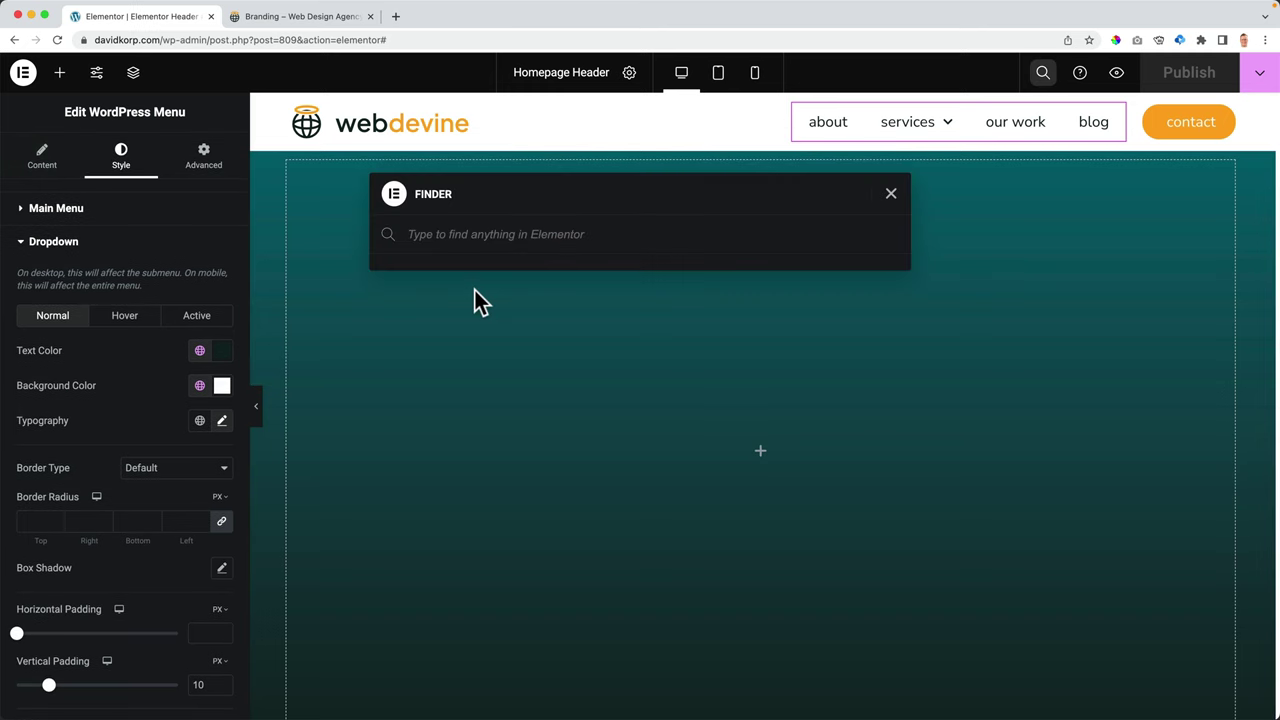
text(theme)
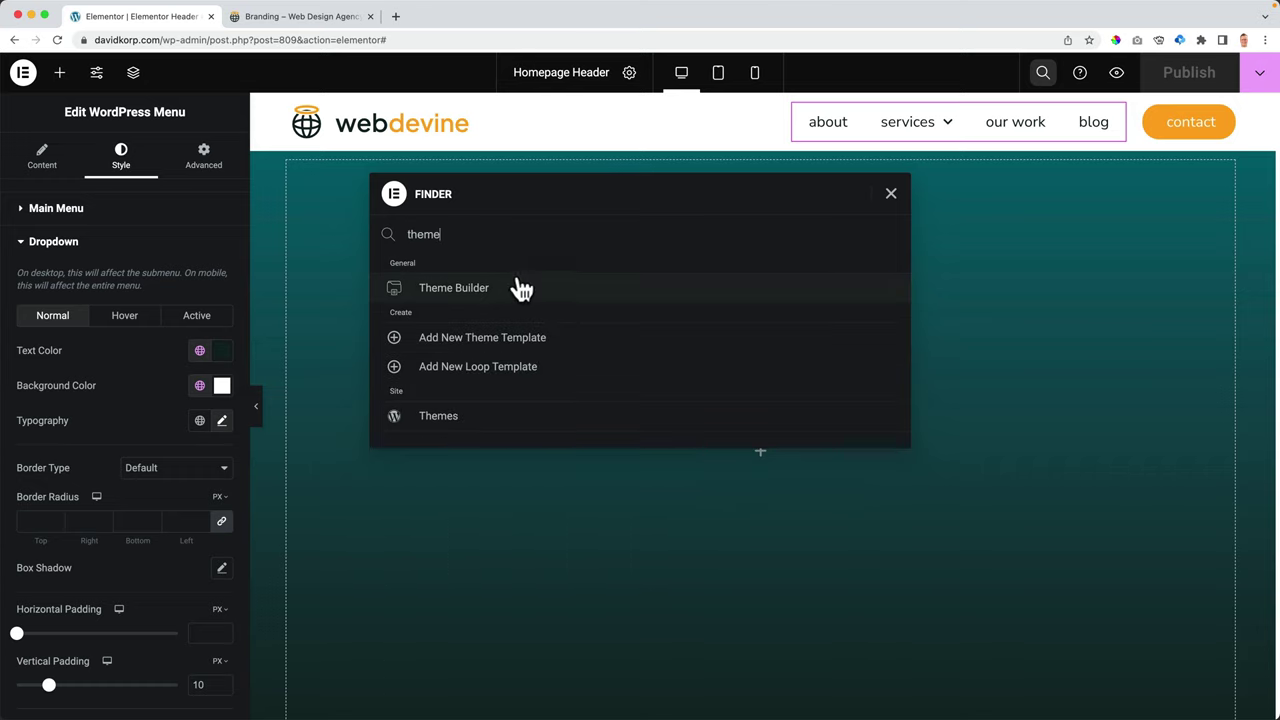
click(465, 293)
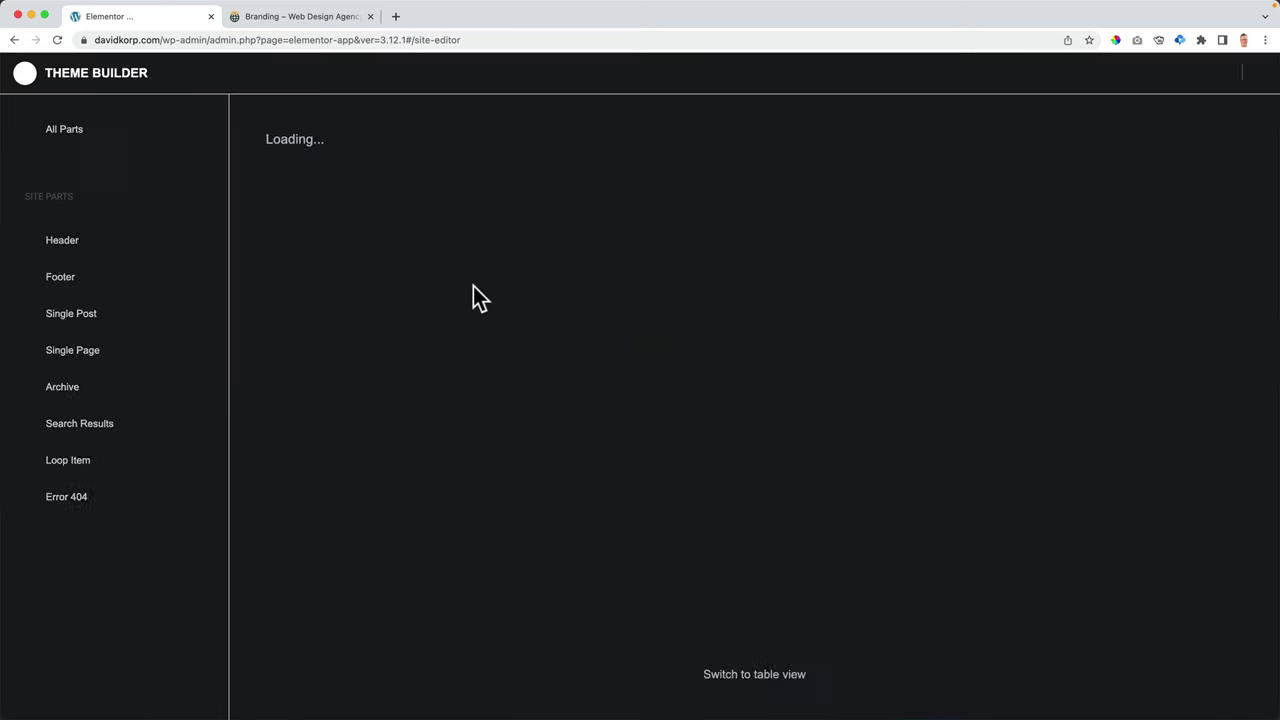
- Open the Homepage Header's display conditions and add a second Include condition
click(58, 248)
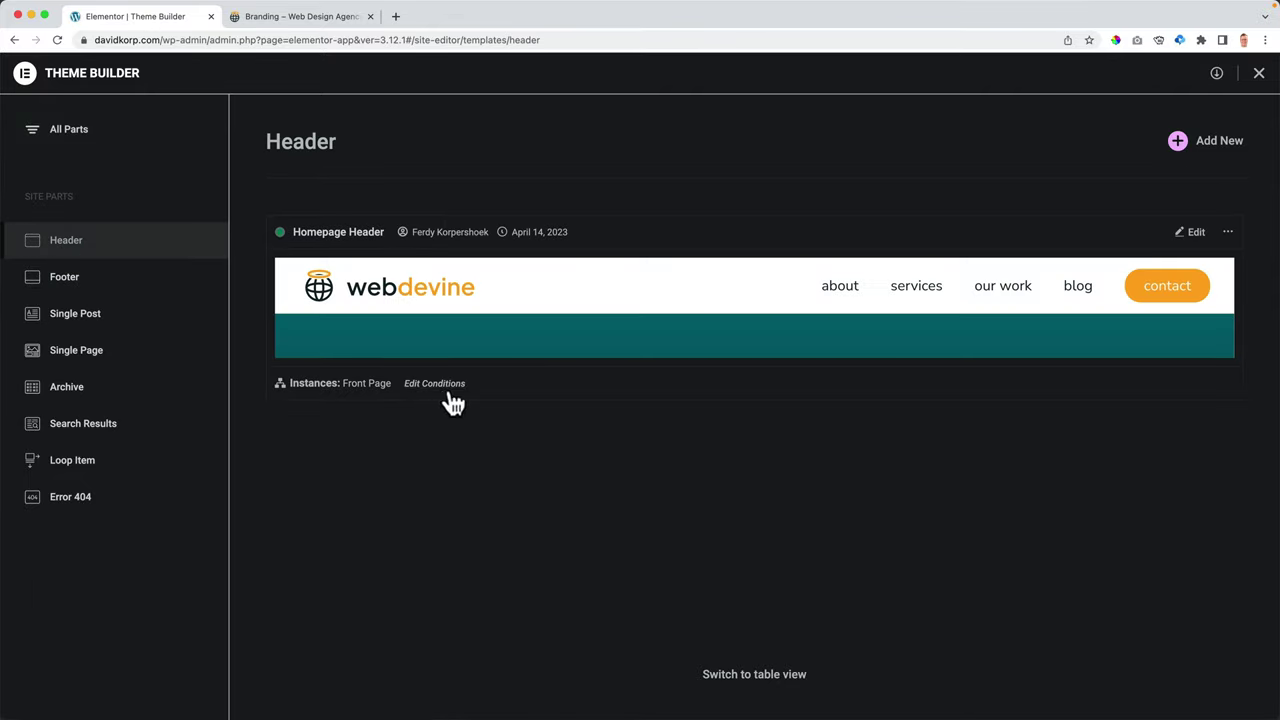
click(440, 386)
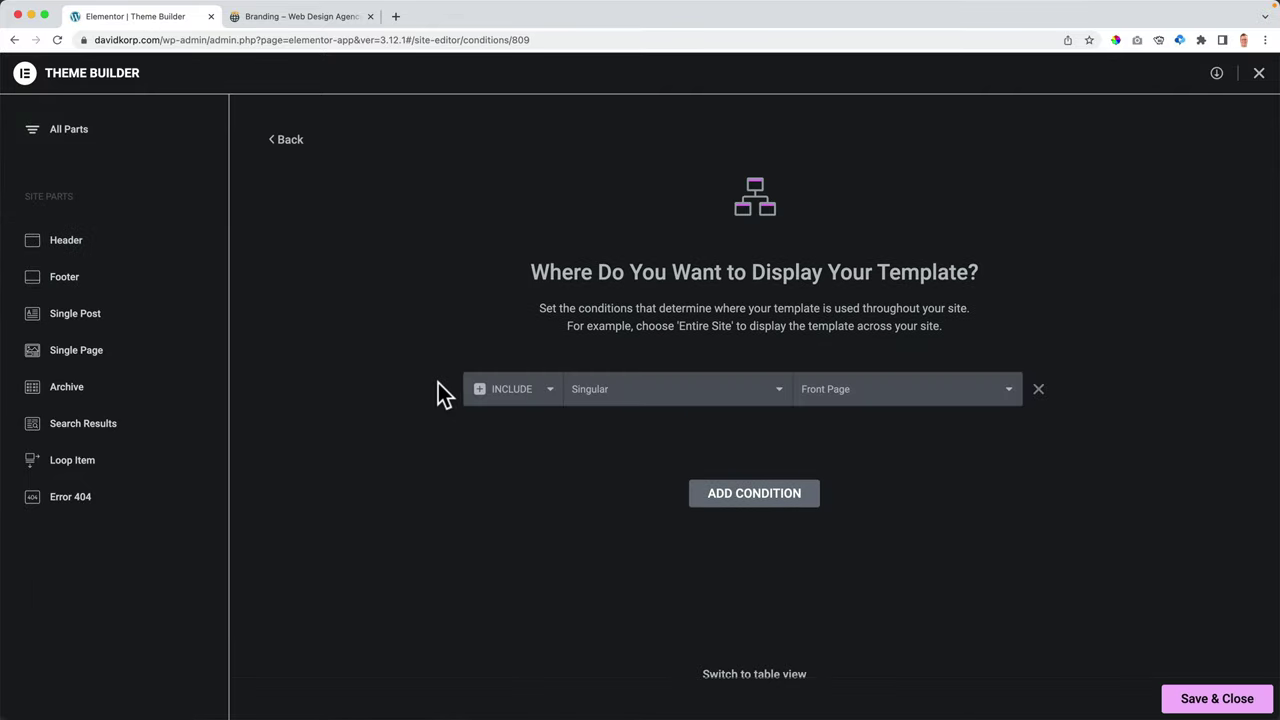
click(752, 495)
click(519, 434)
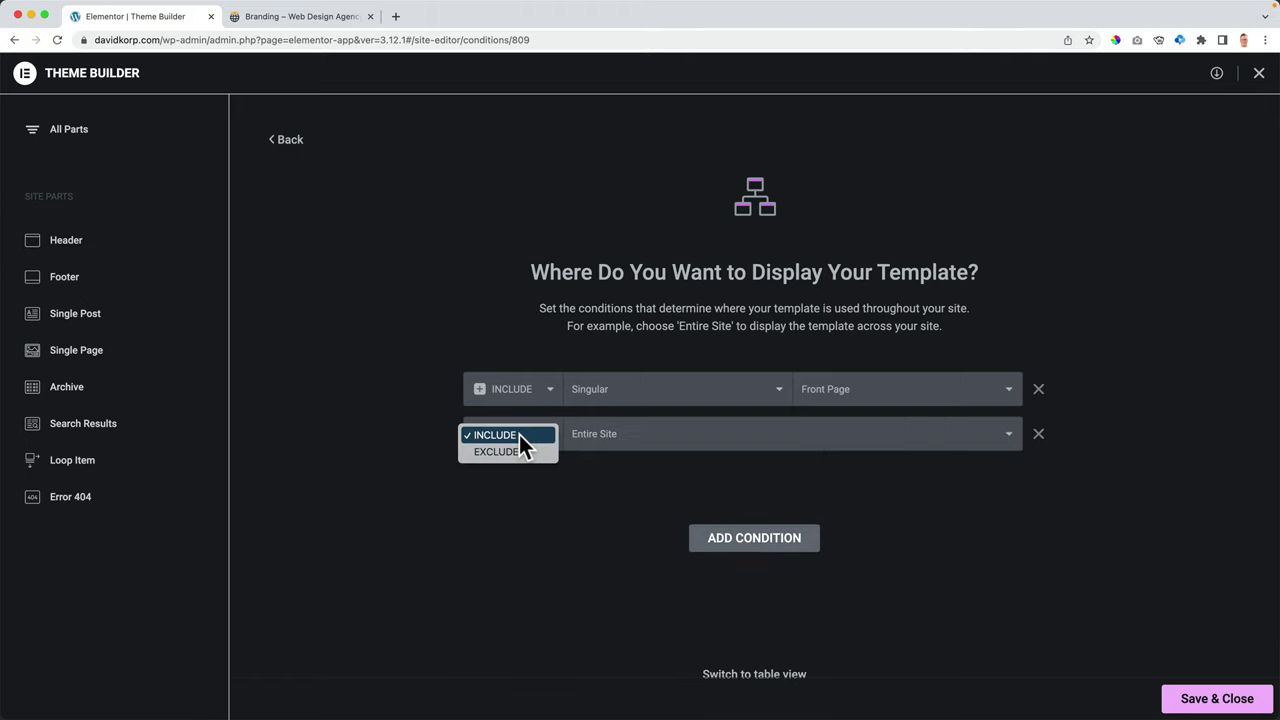
click(515, 438)
click(634, 437)
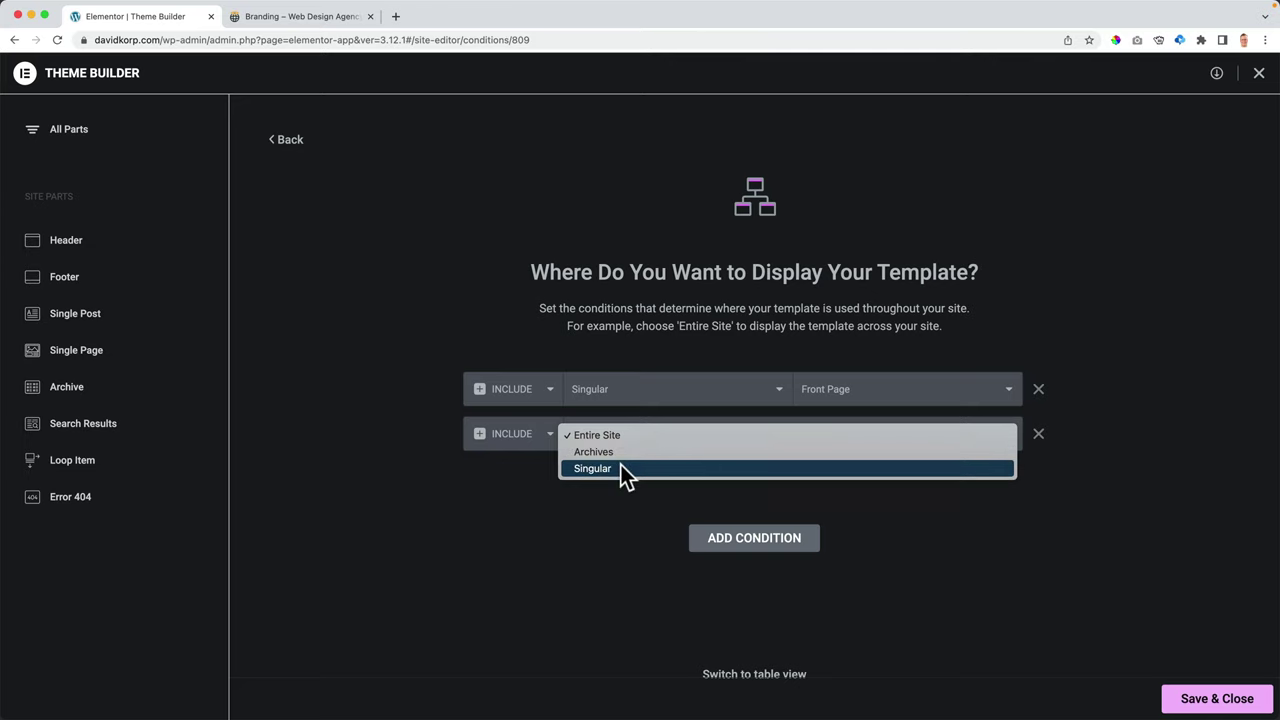
- Limit the new condition to Singular > Pages > Branding and save the conditions
click(620, 466)
click(847, 433)
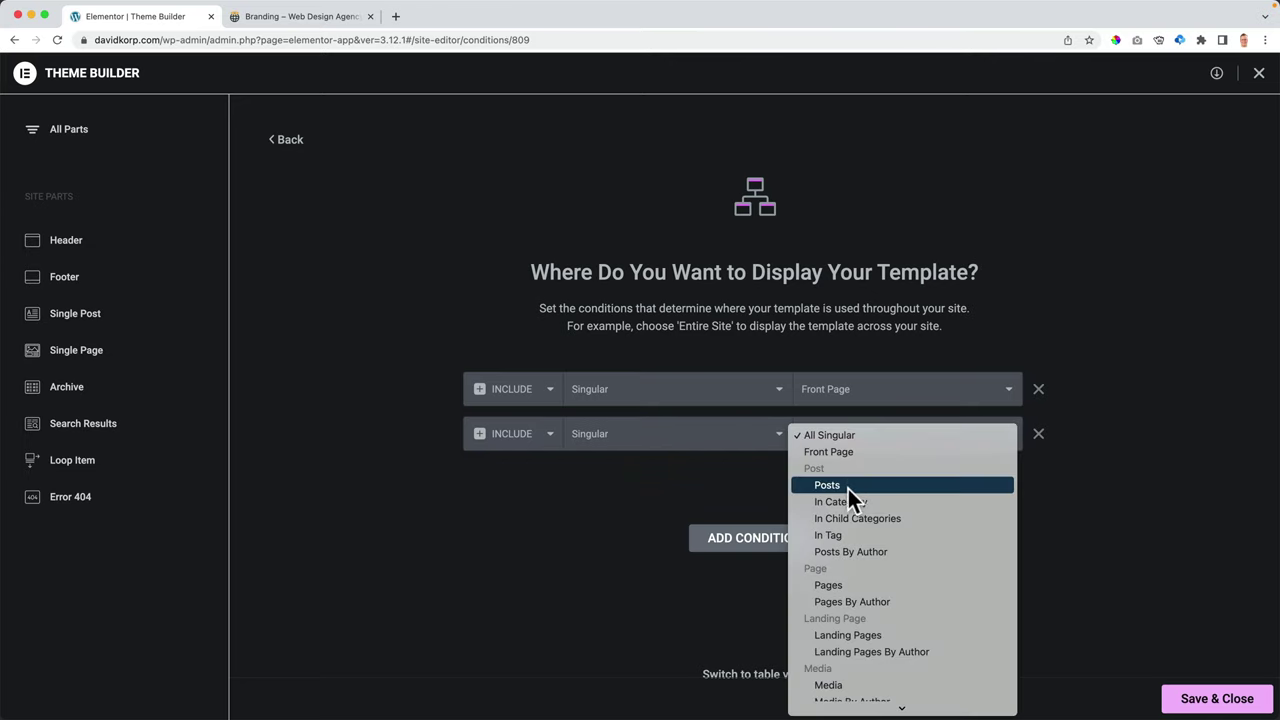
click(857, 585)
click(905, 436)
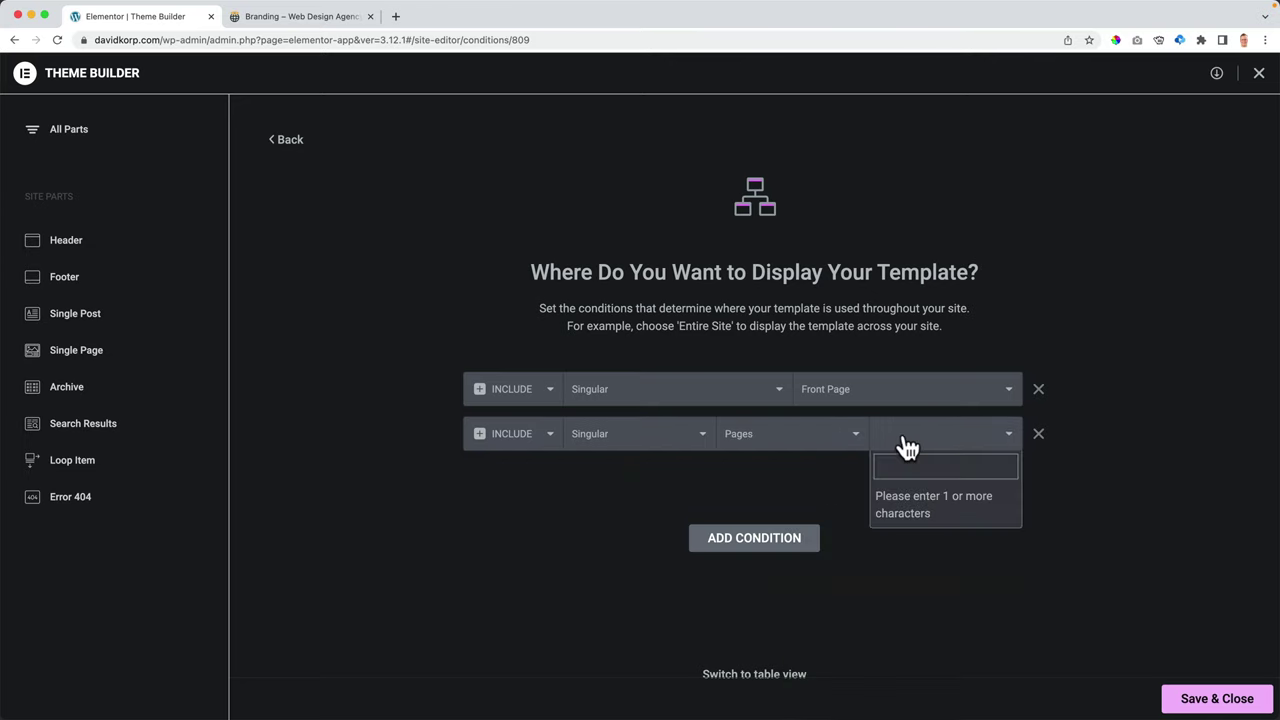
text(brand)
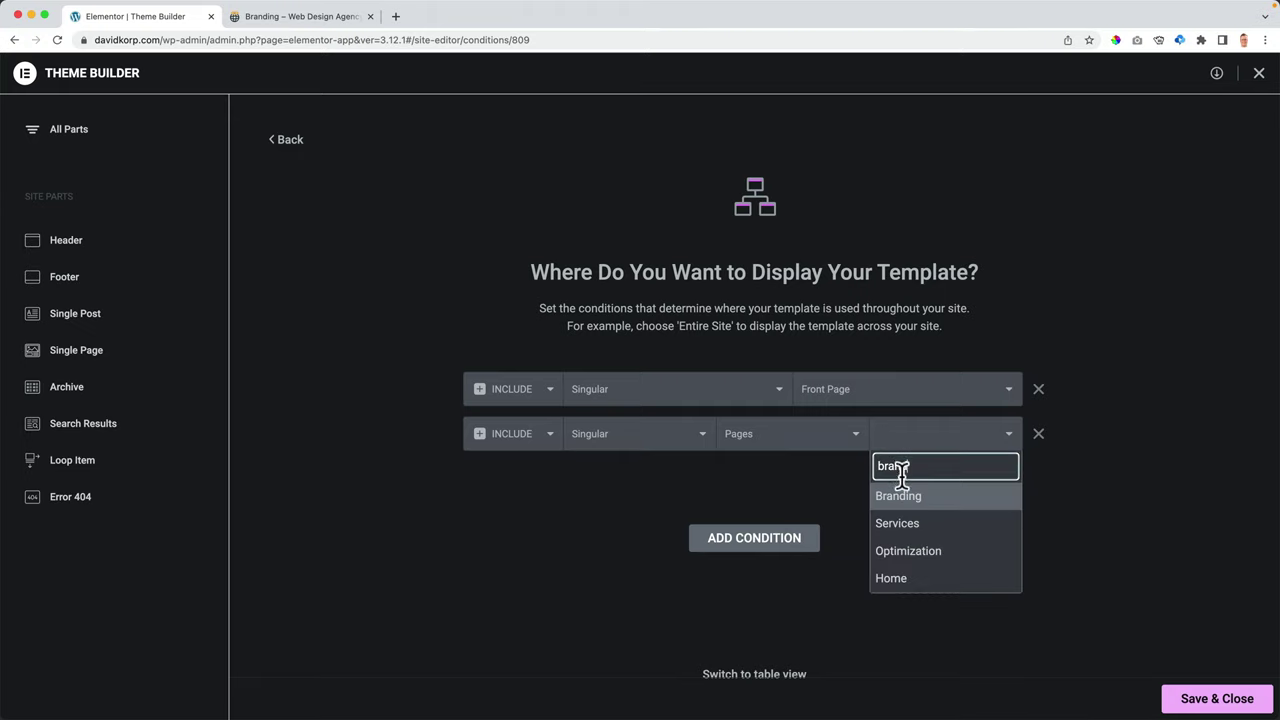
click(897, 494)
click(1172, 692)
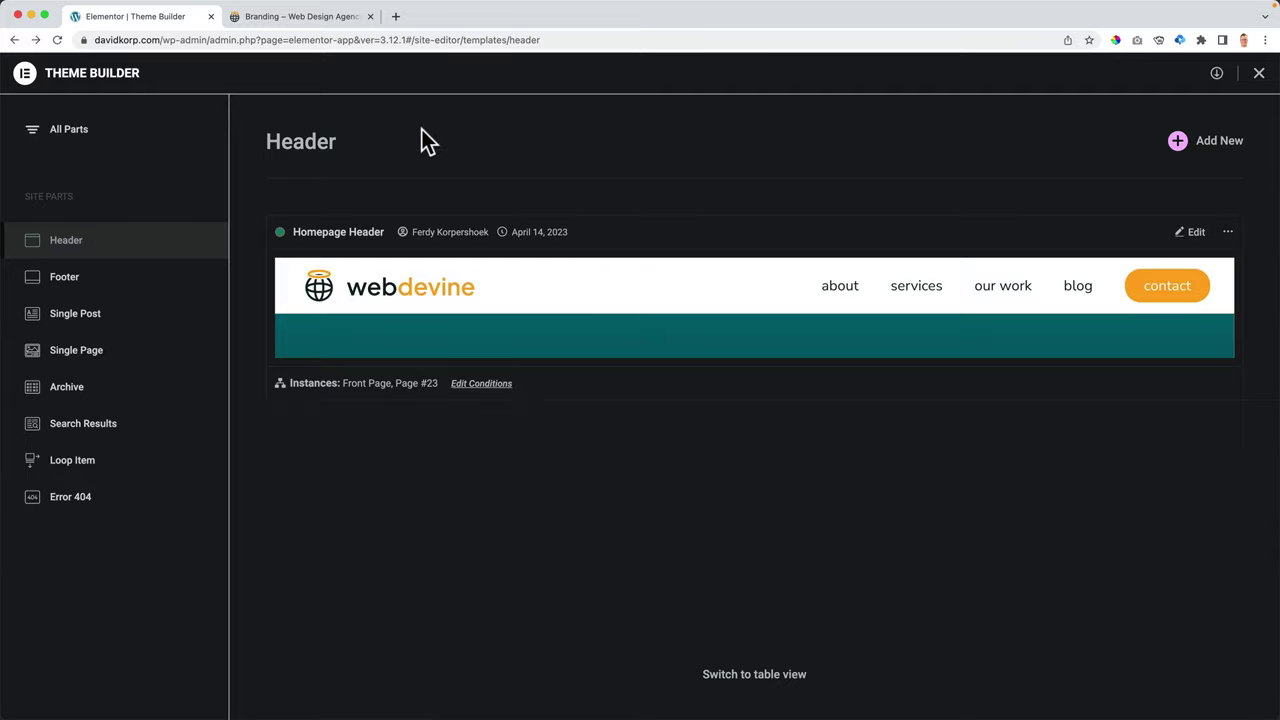
- Reload the live Branding page, then go home and open Webdesign from Services
click(330, 18)
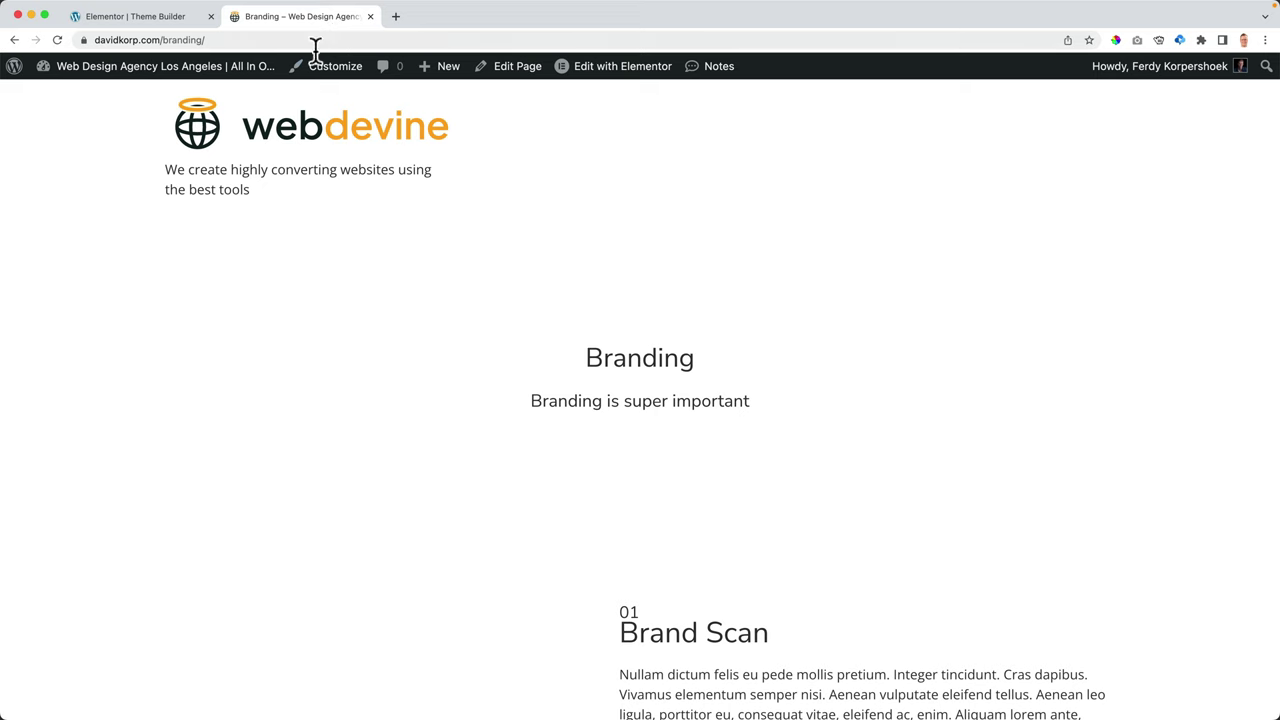
key(super+r)
click(215, 135)
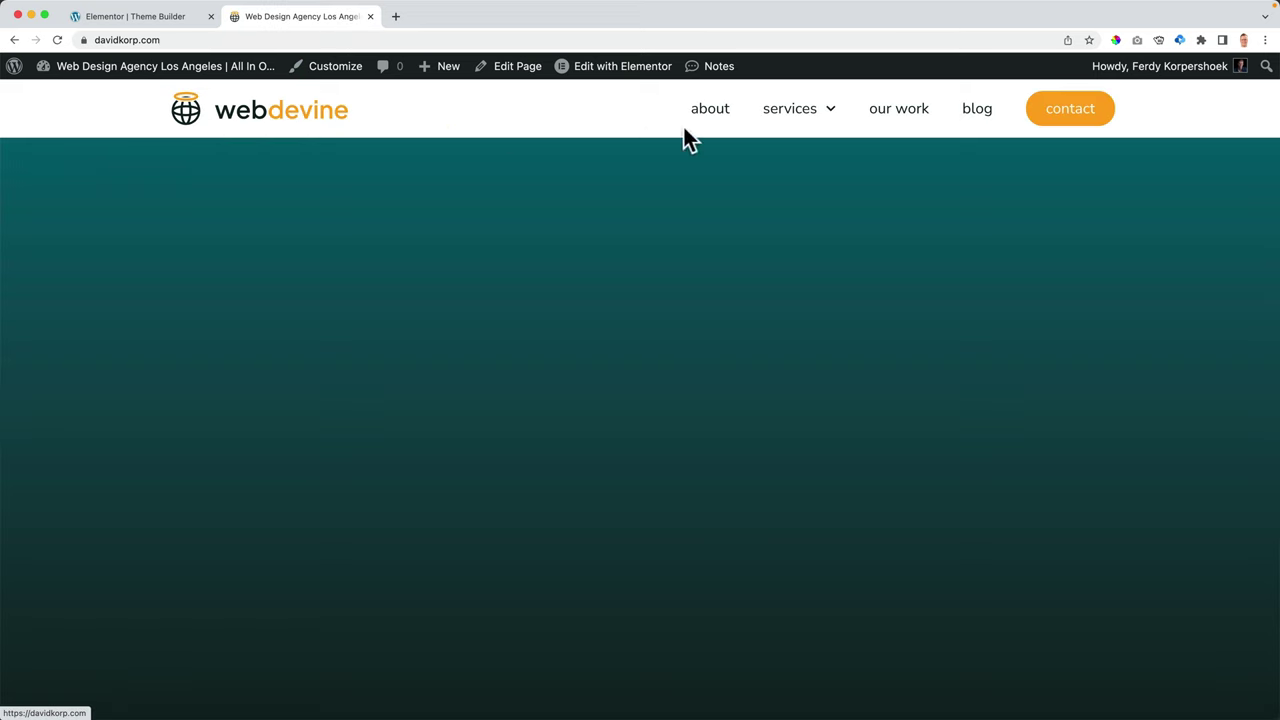
mouse_move(820, 115)
click(798, 190)
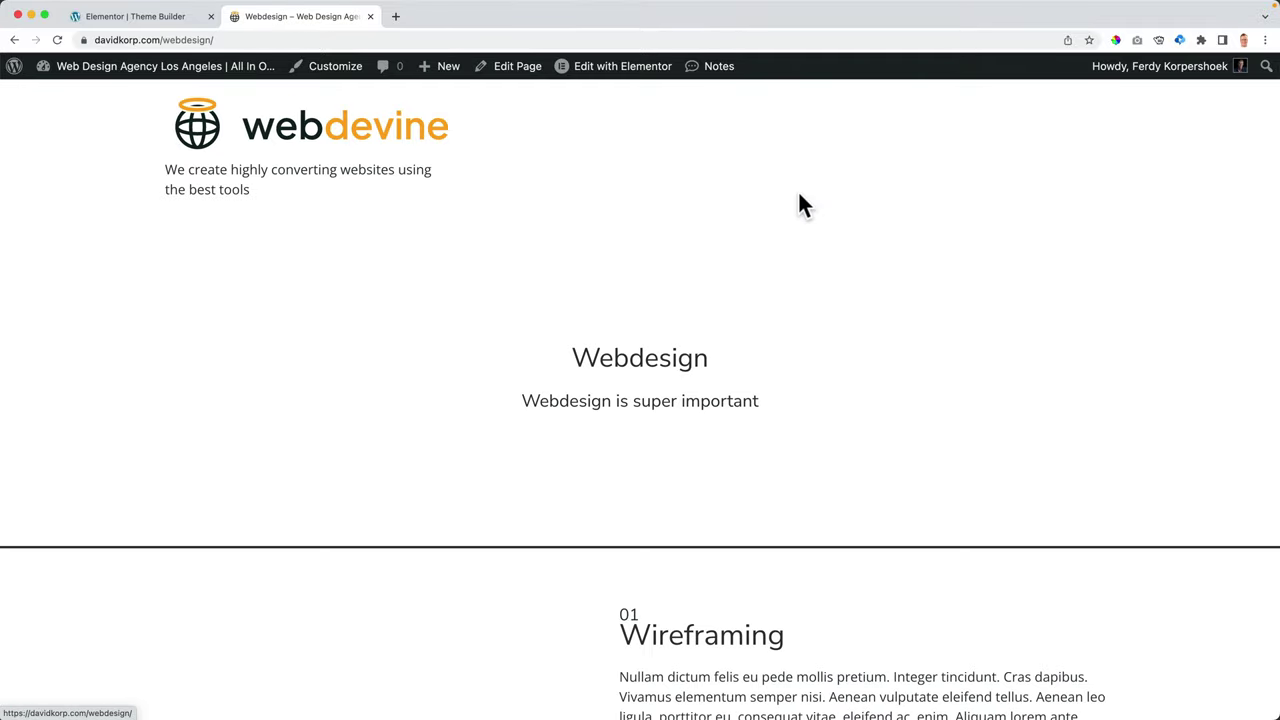
- Return to the home page and reopen Branding from the Services menu
click(14, 40)
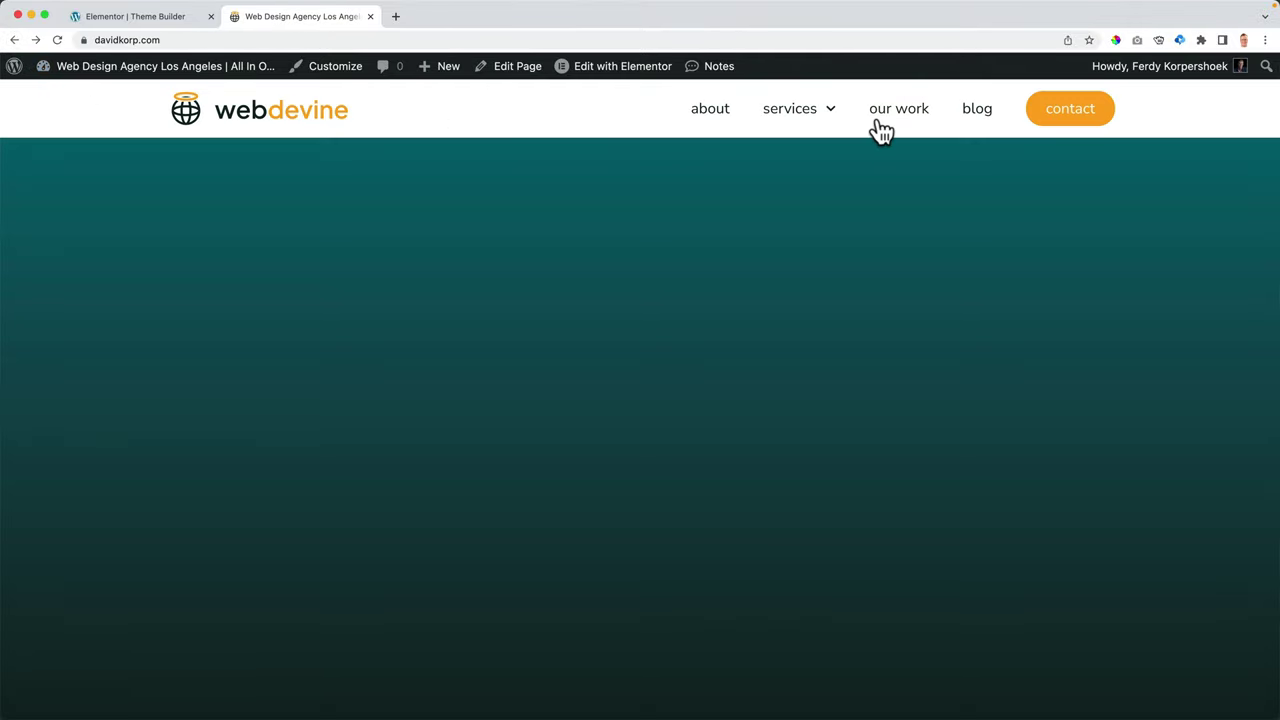
mouse_move(808, 120)
click(797, 158)
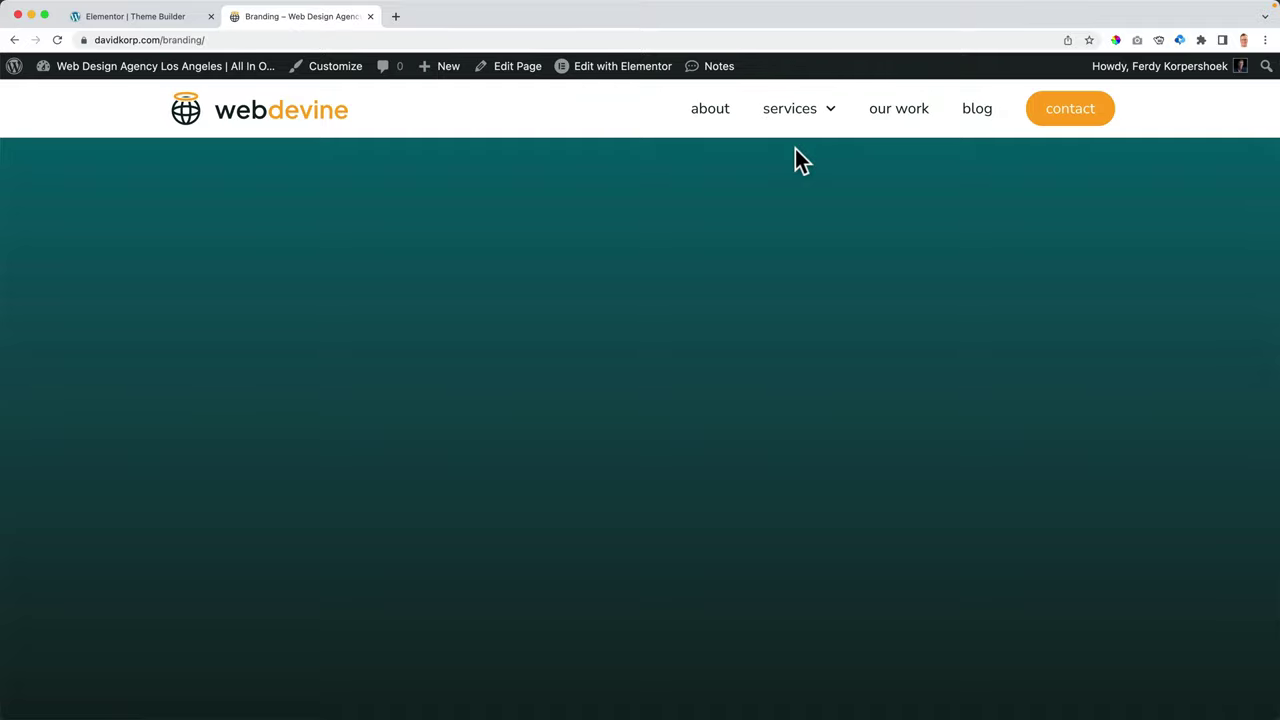
mouse_move(808, 109)
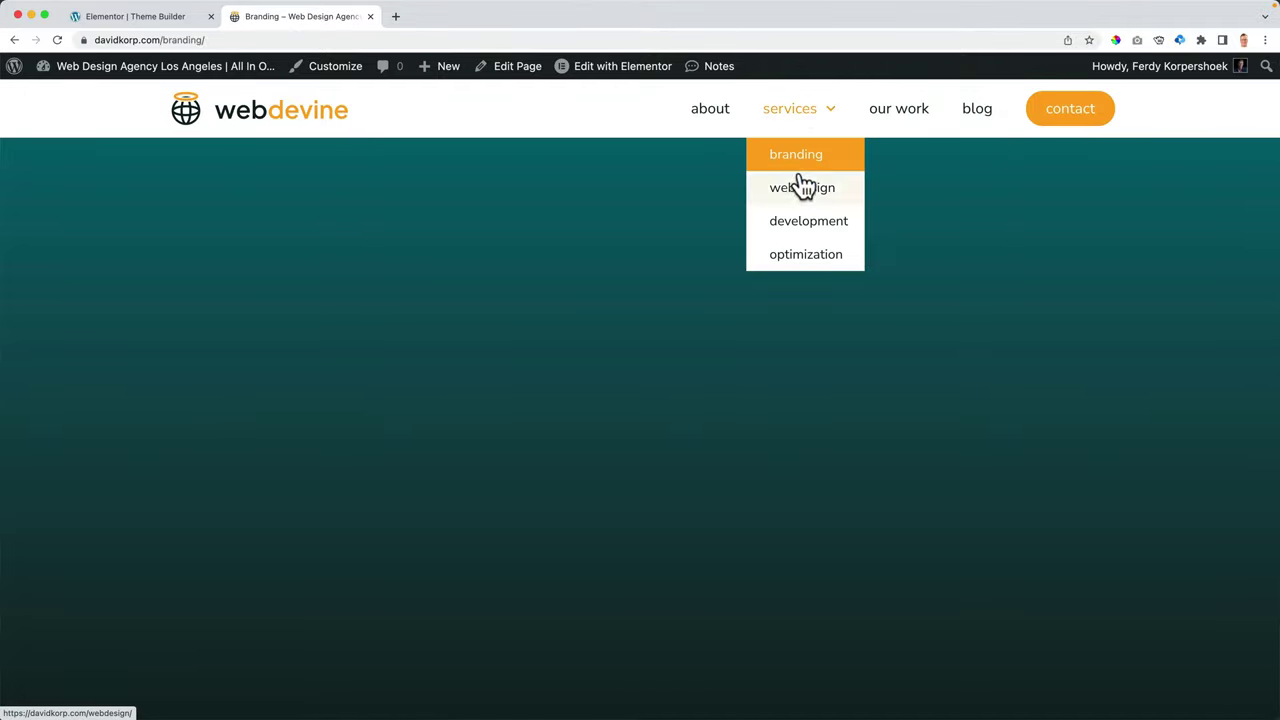
- Replace the header's conditions with a single Include > Entire Site rule and save
click(166, 18)
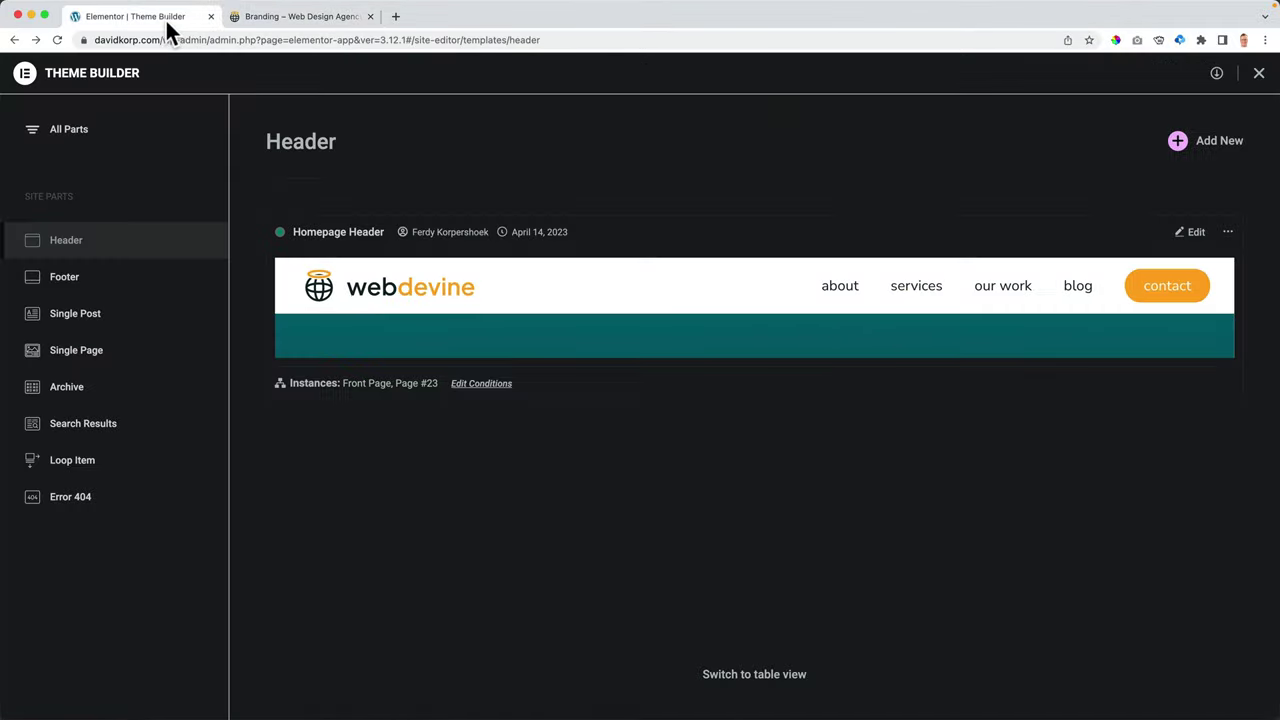
click(487, 388)
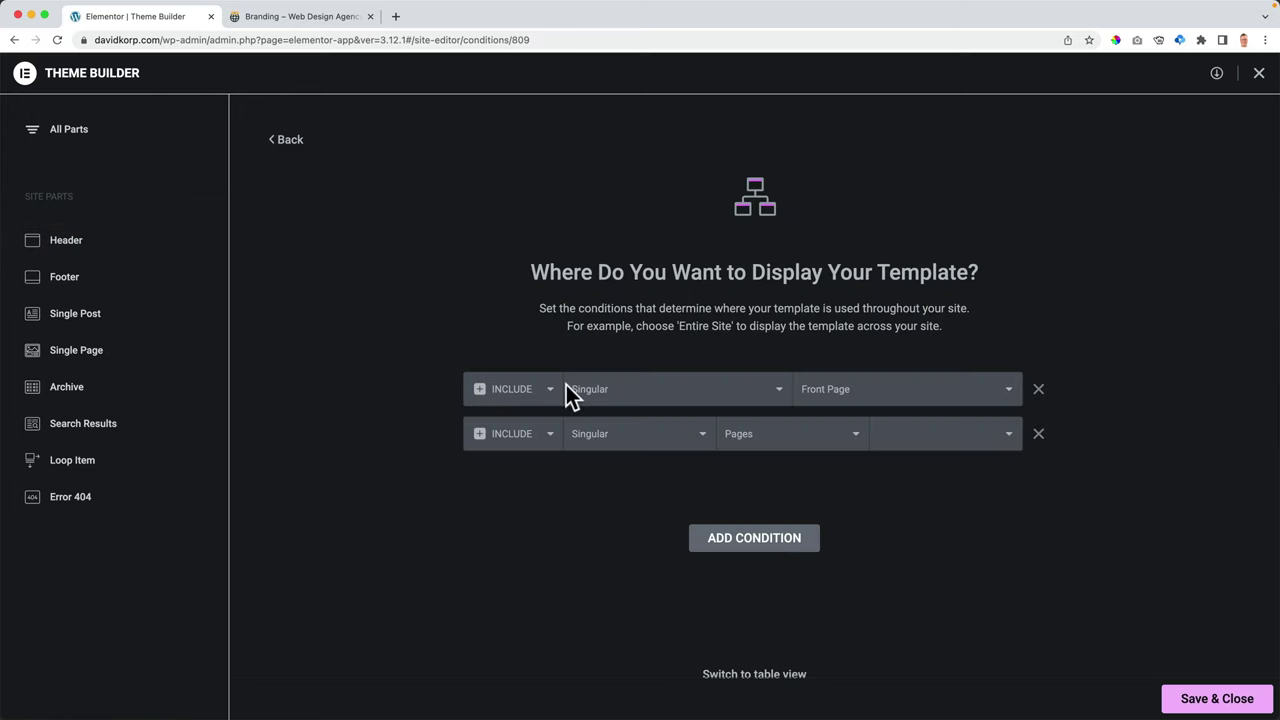
click(1038, 433)
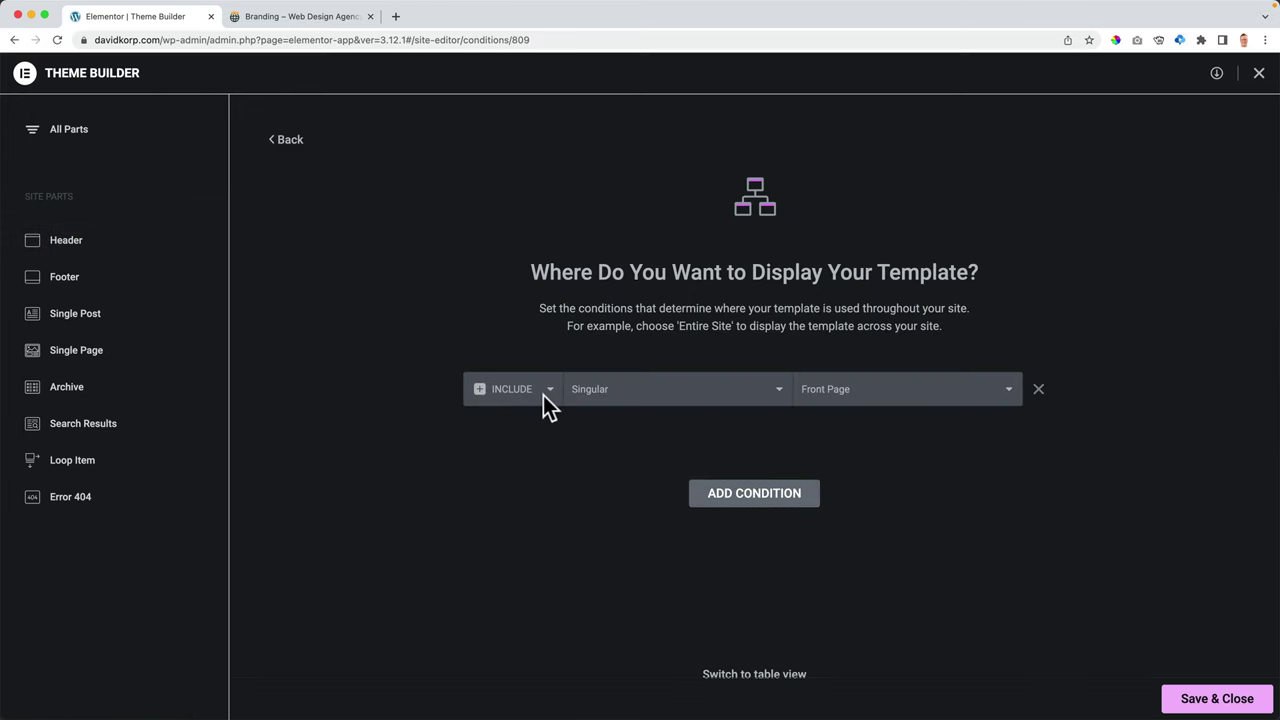
click(526, 395)
click(513, 407)
click(651, 391)
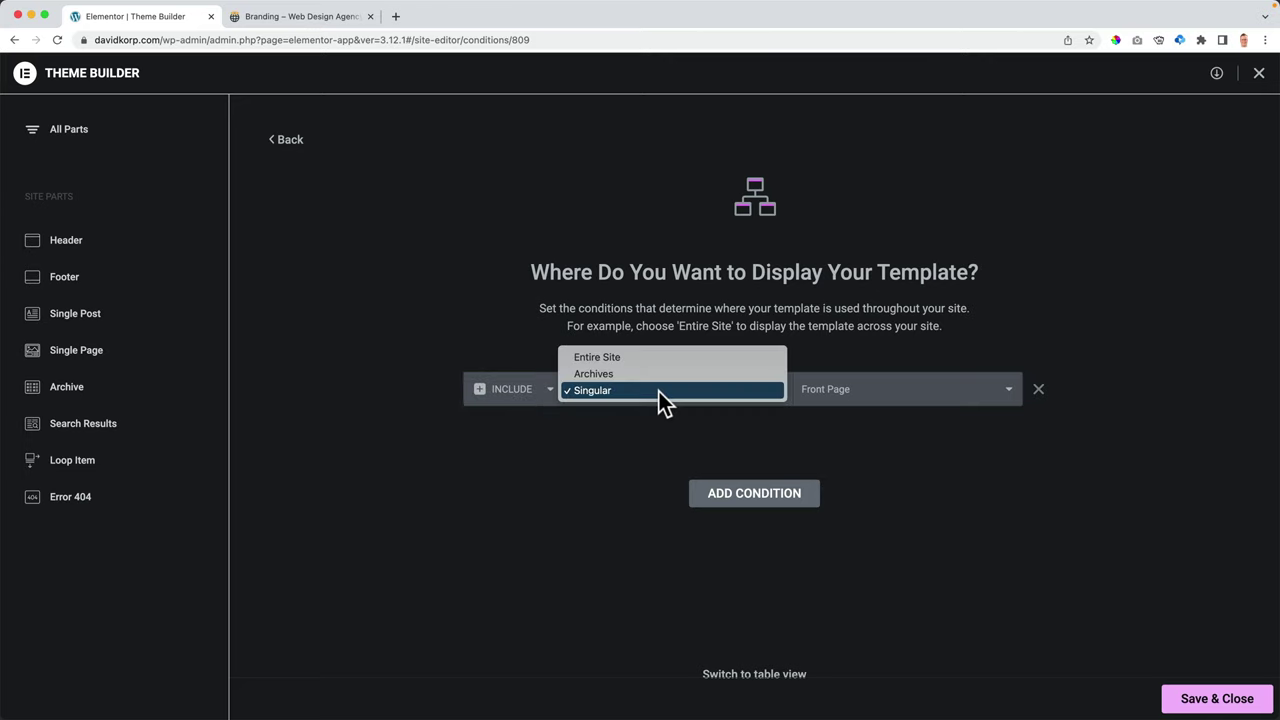
click(628, 362)
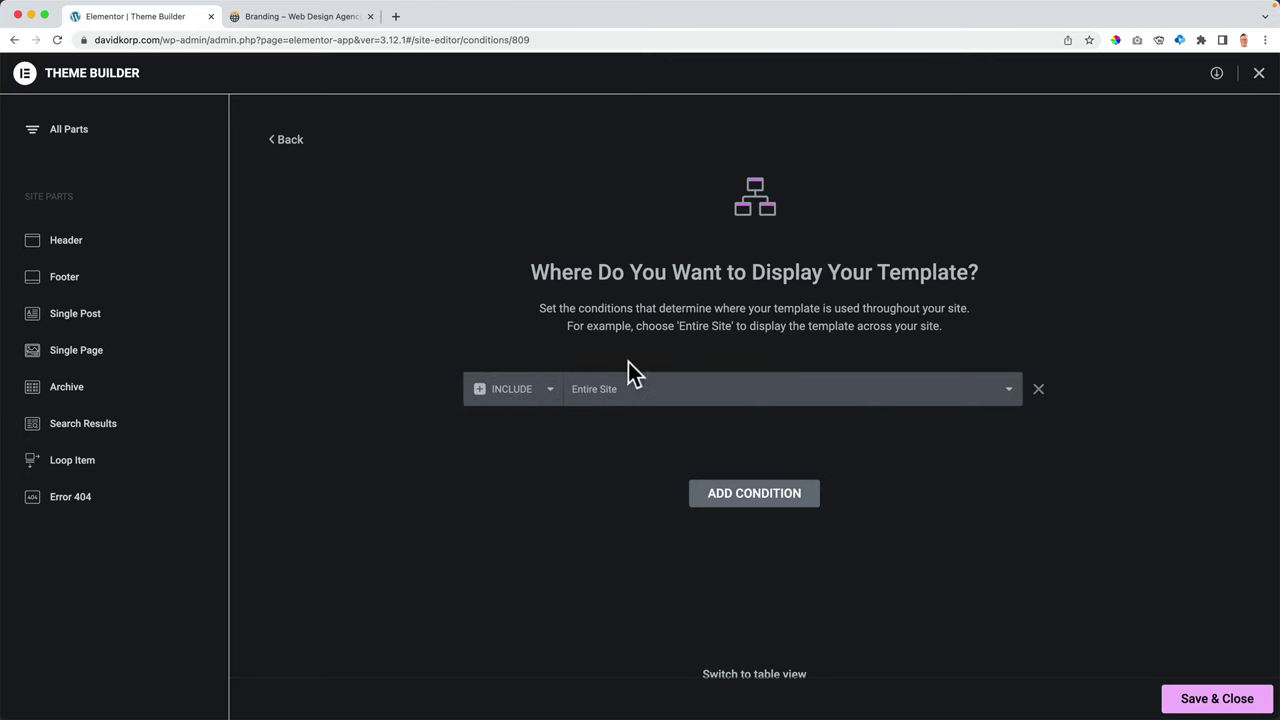
click(1210, 699)
- Check that the live About page now shows the new header, scrolling through it
click(315, 20)
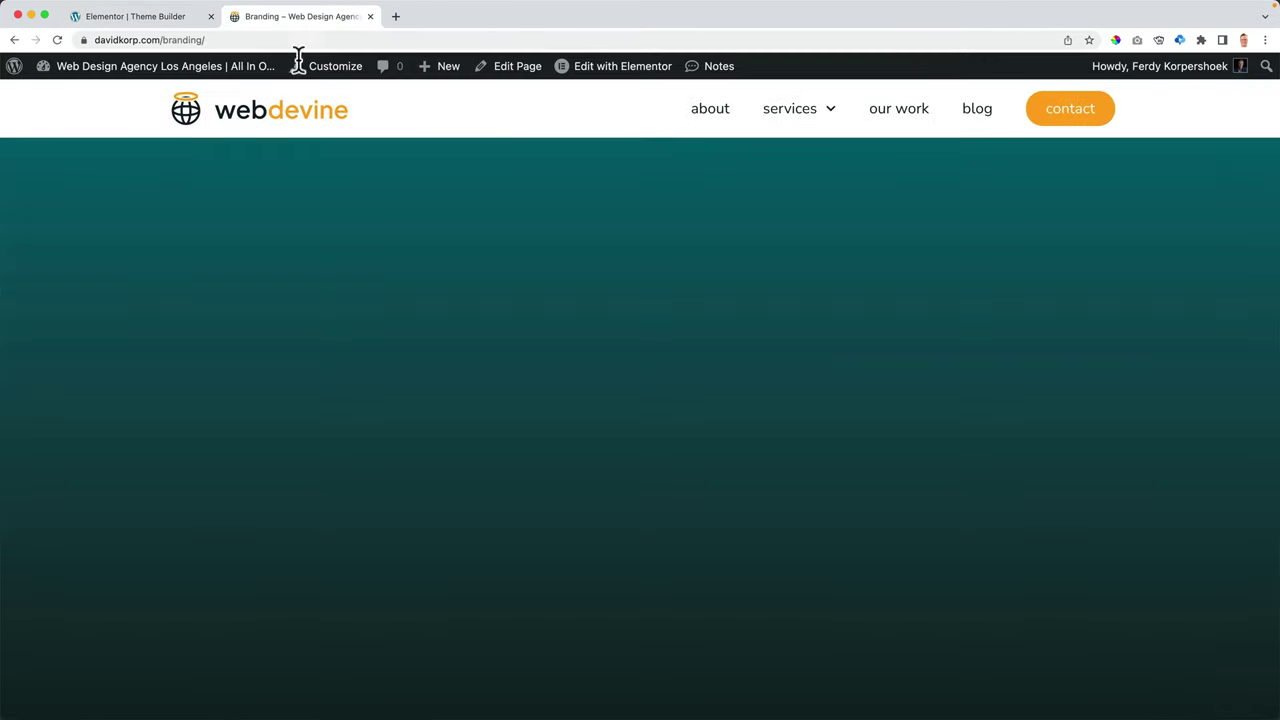
click(708, 126)
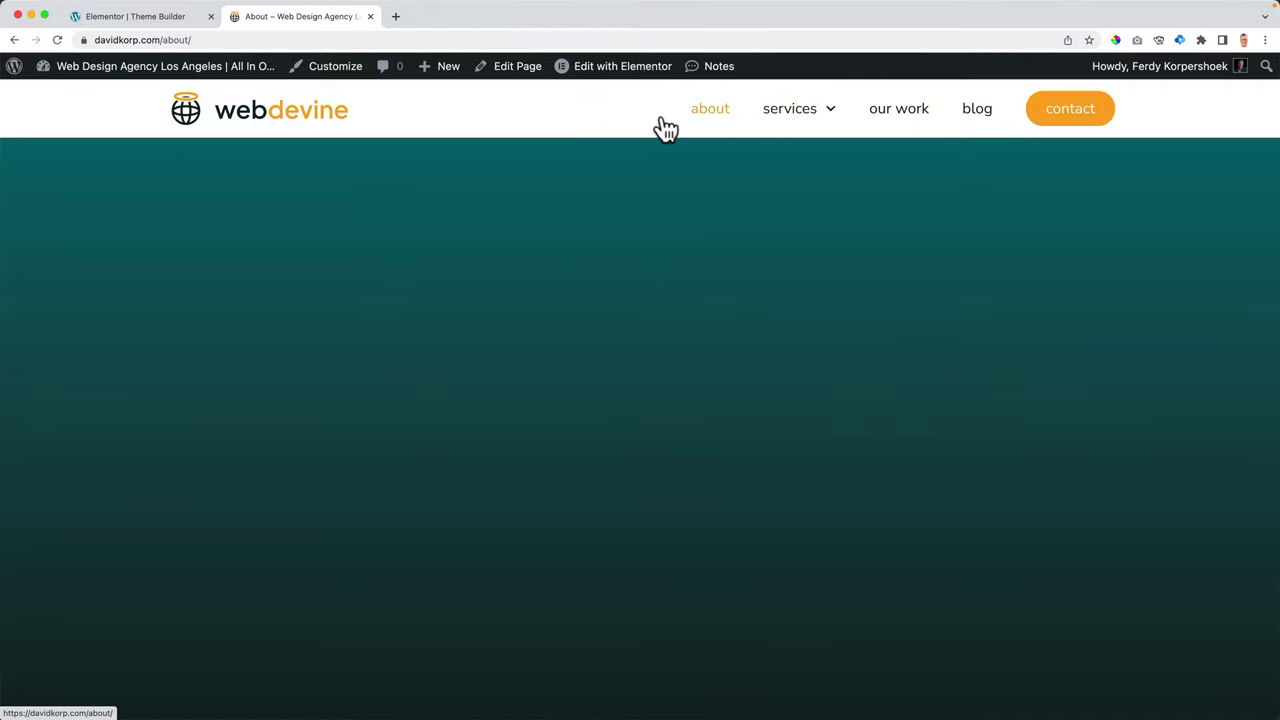
scroll(690, 285, down, 5)
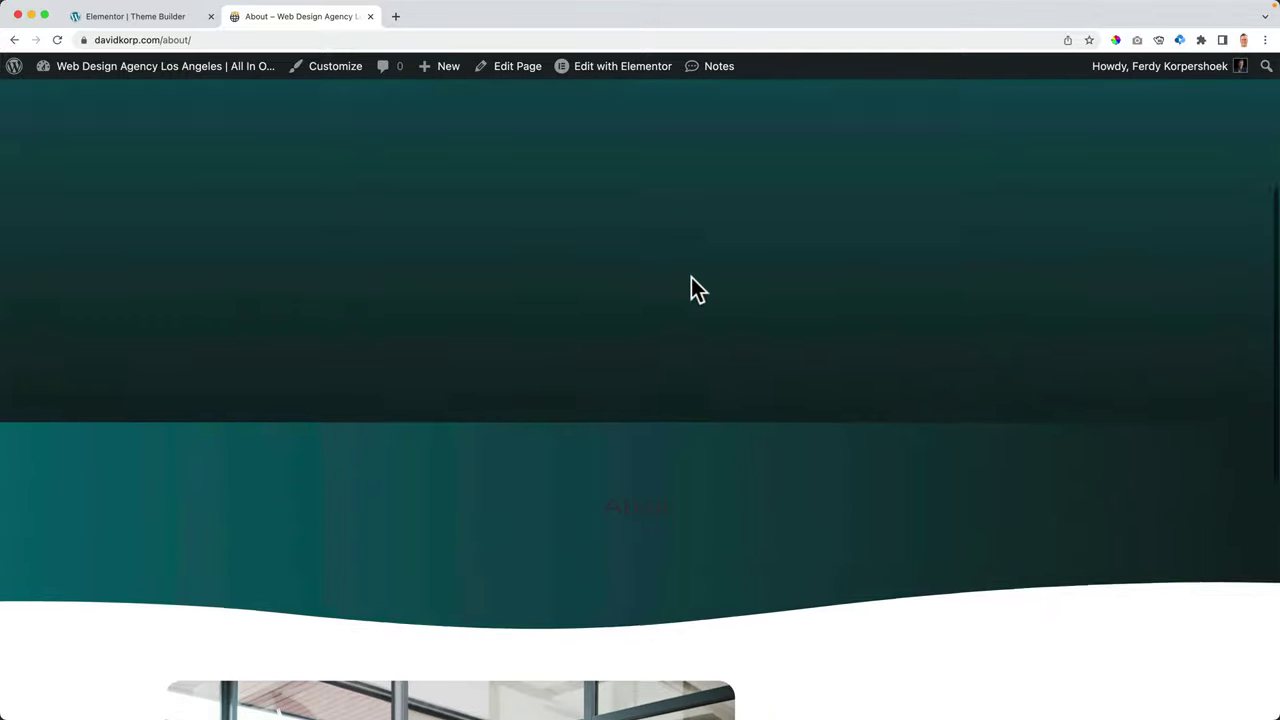
scroll(698, 290, up, 5)
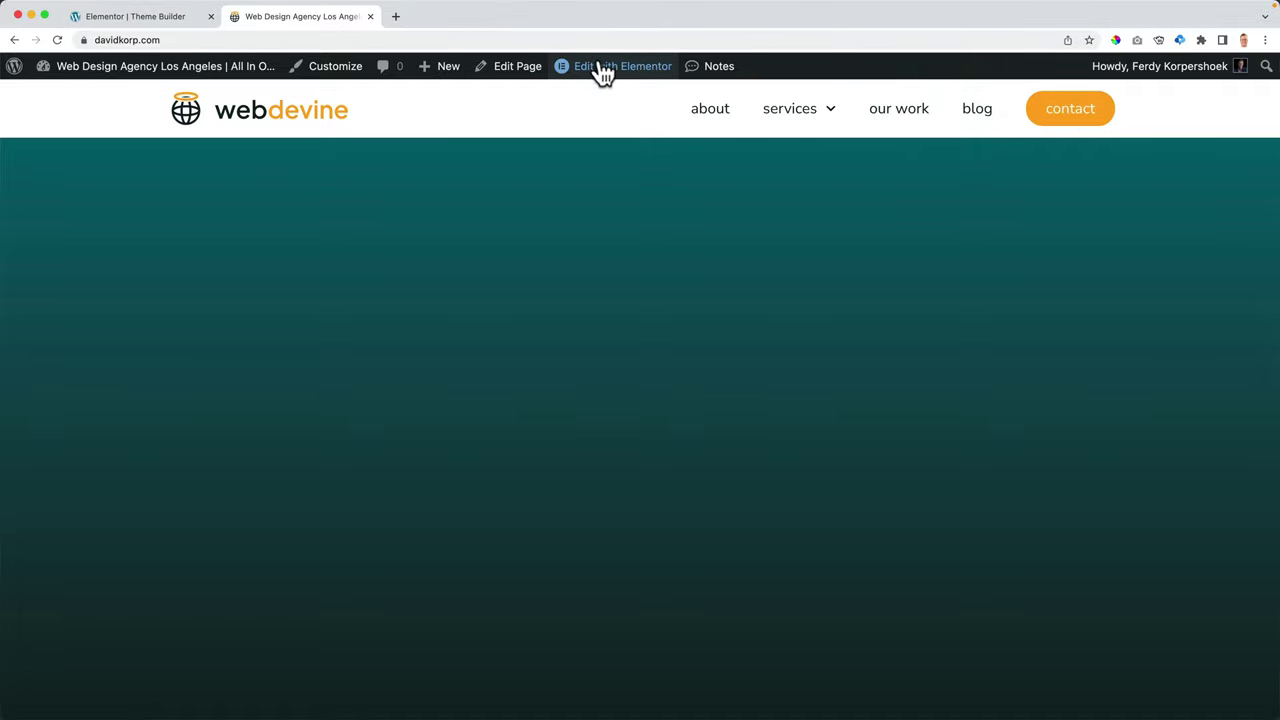
mouse_move(600, 74)
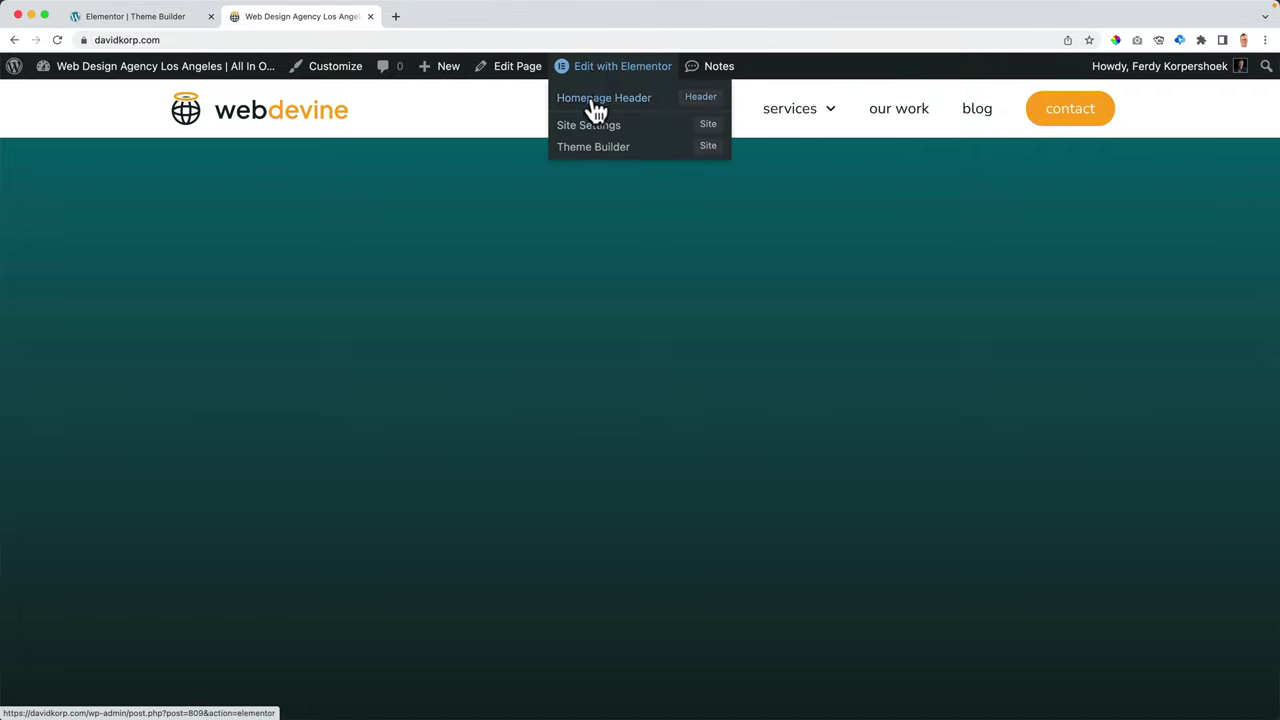
click(620, 108)
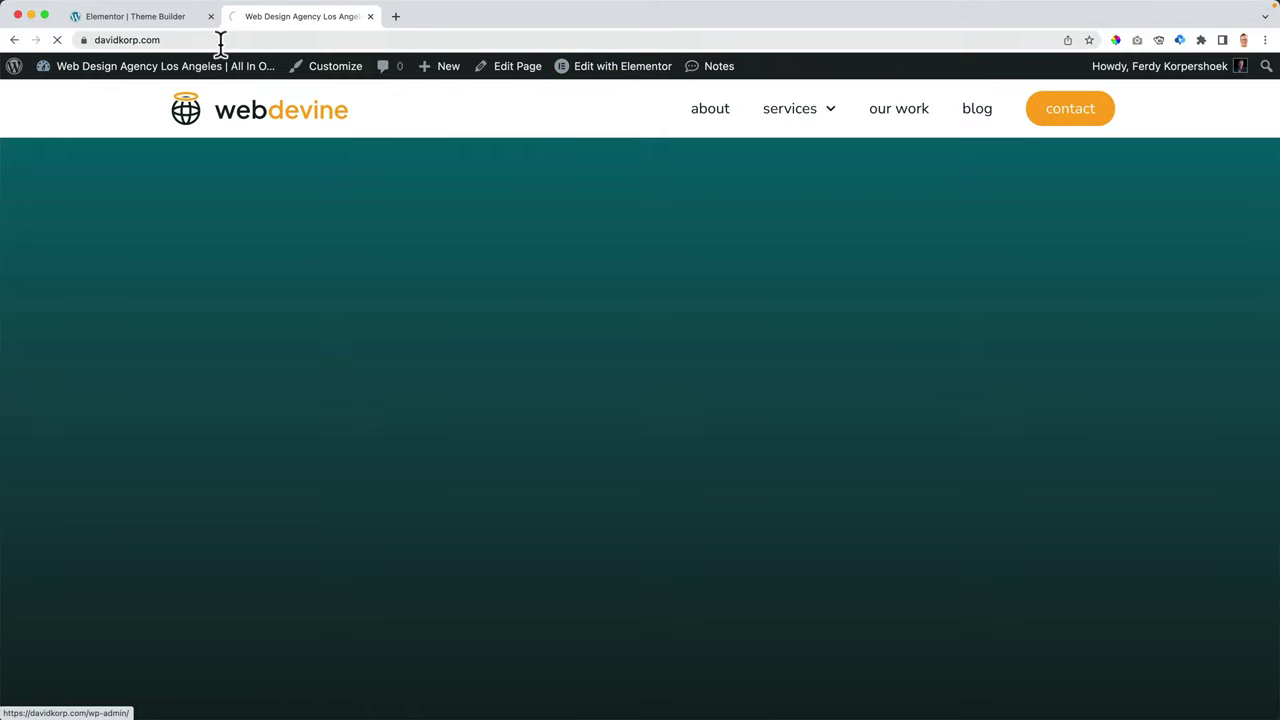
- Set the logo-and-menu container's Motion Effects Sticky to Top and scroll the canvas to test it
click(210, 16)
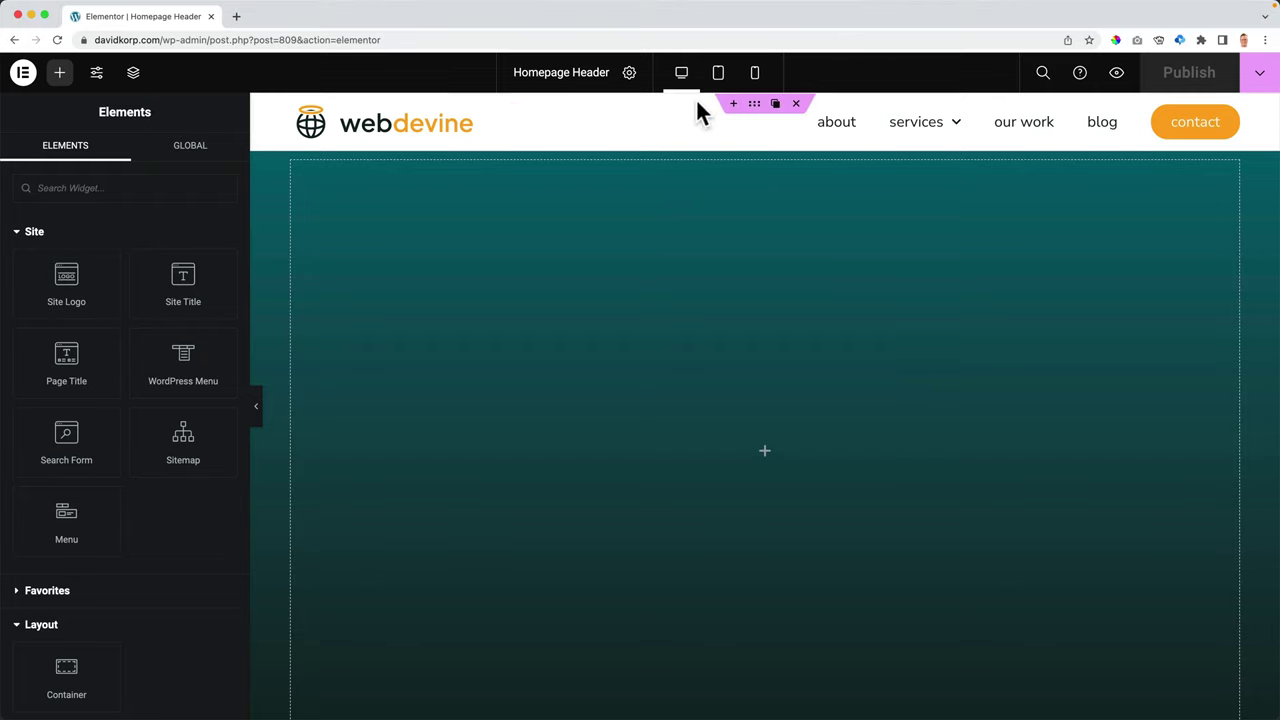
click(753, 108)
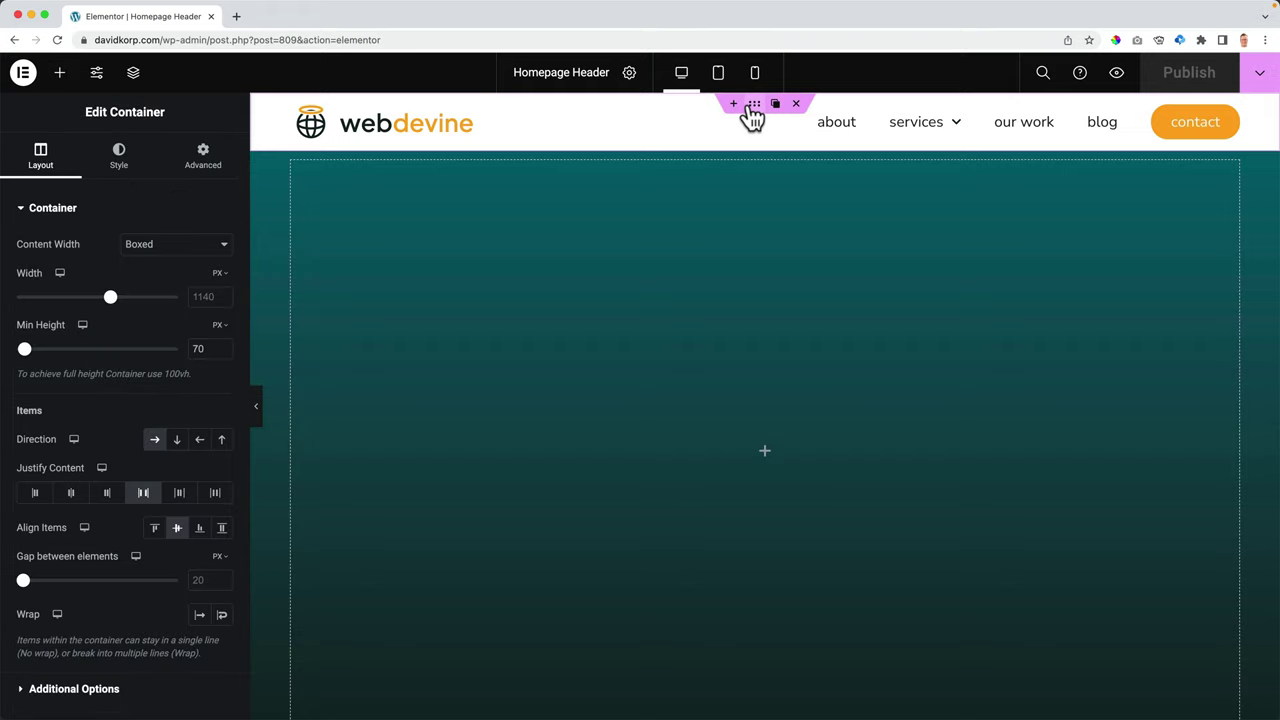
click(198, 168)
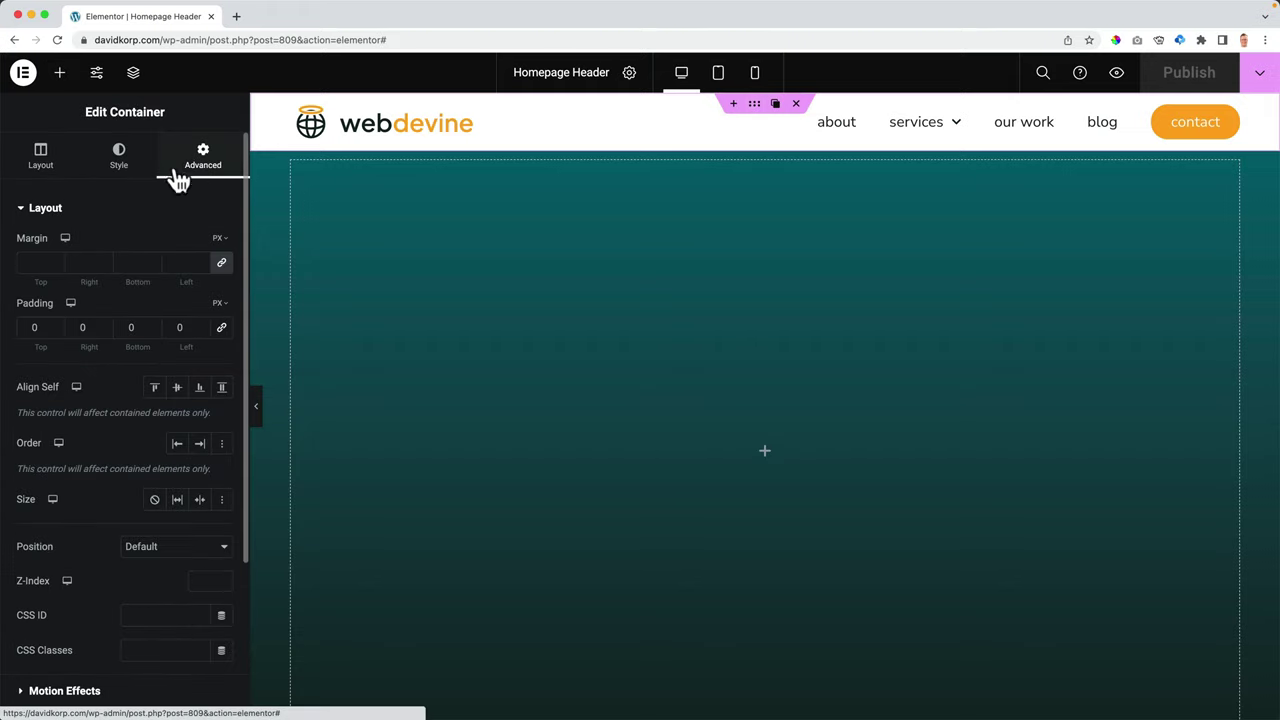
click(55, 212)
click(61, 243)
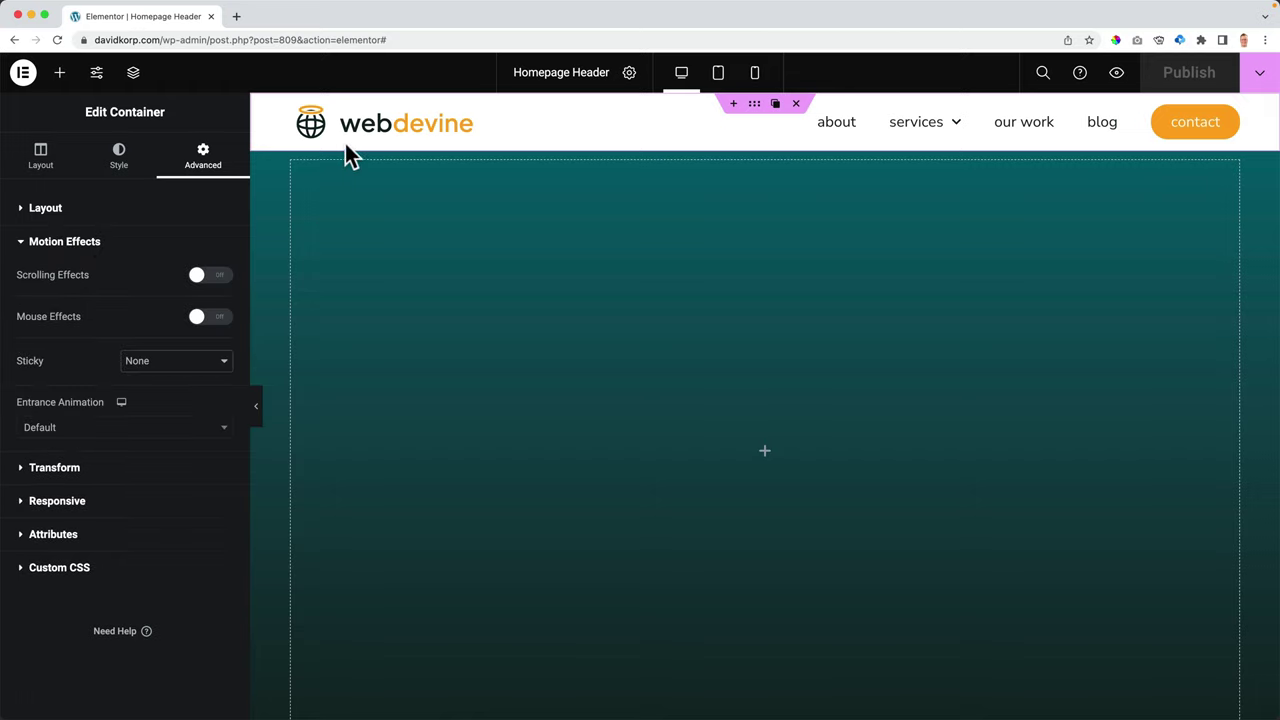
click(158, 366)
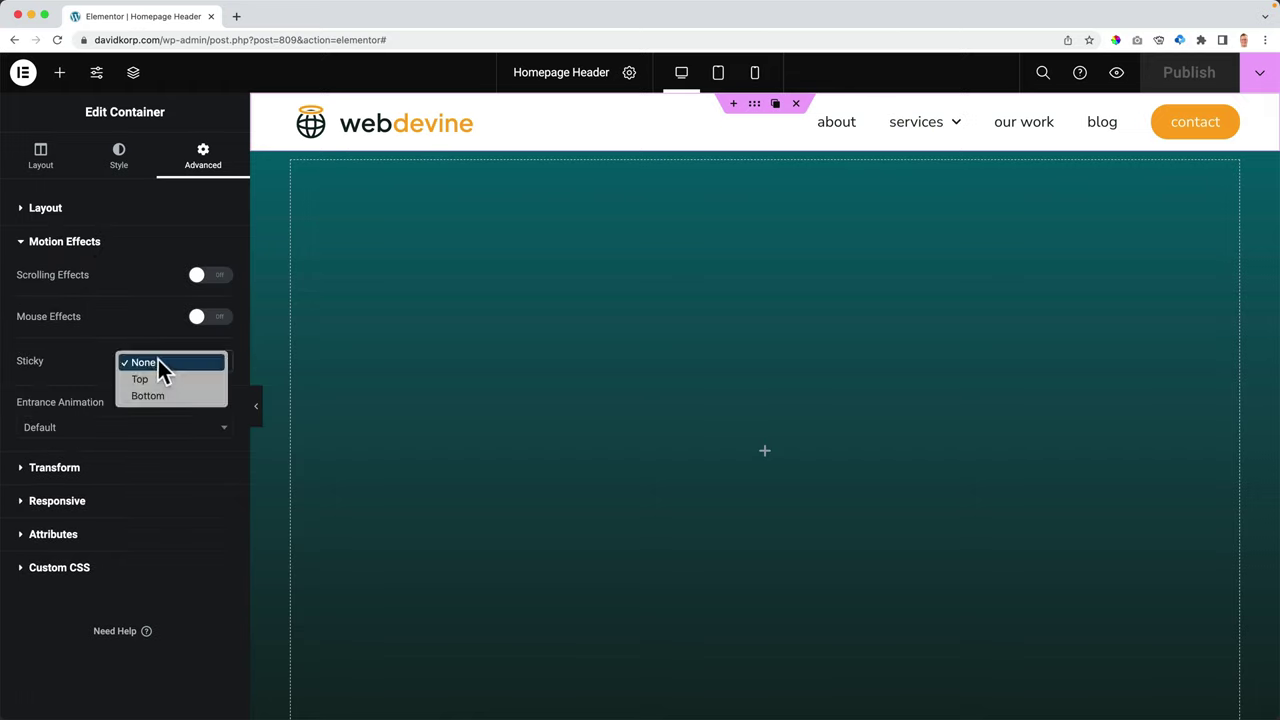
click(146, 380)
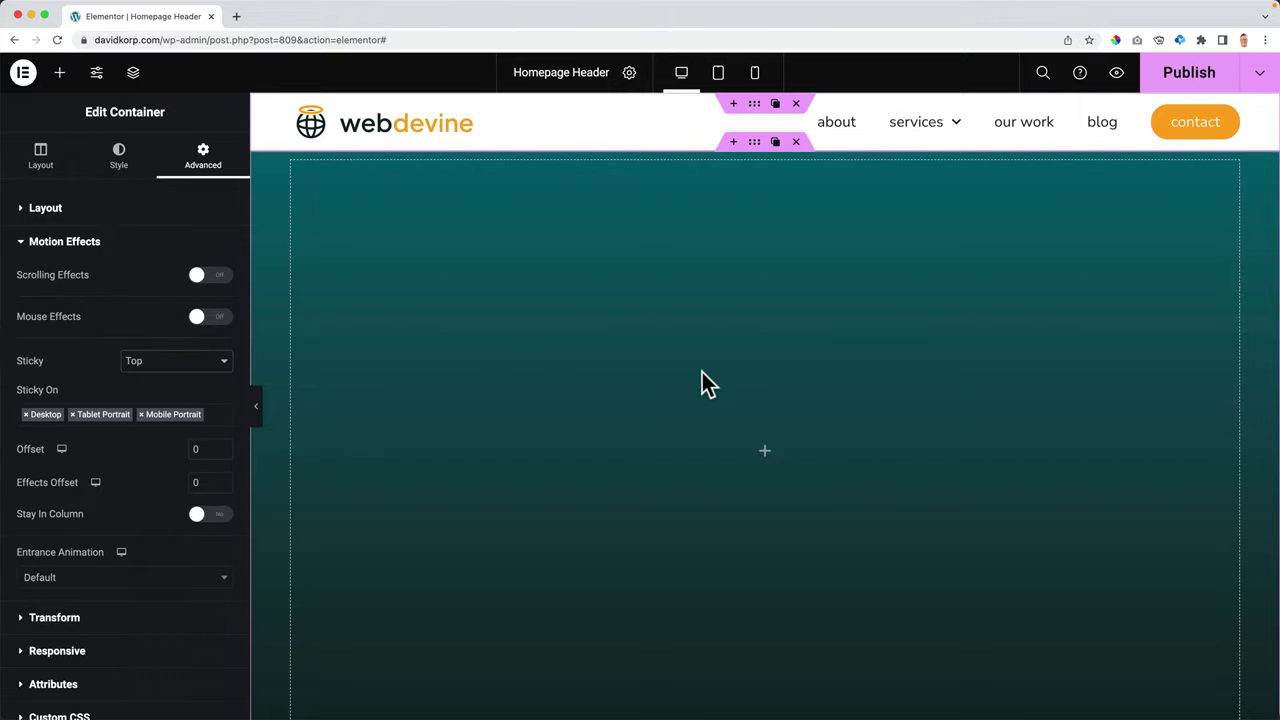
scroll(706, 385, down, 5)
scroll(701, 375, up, 5)
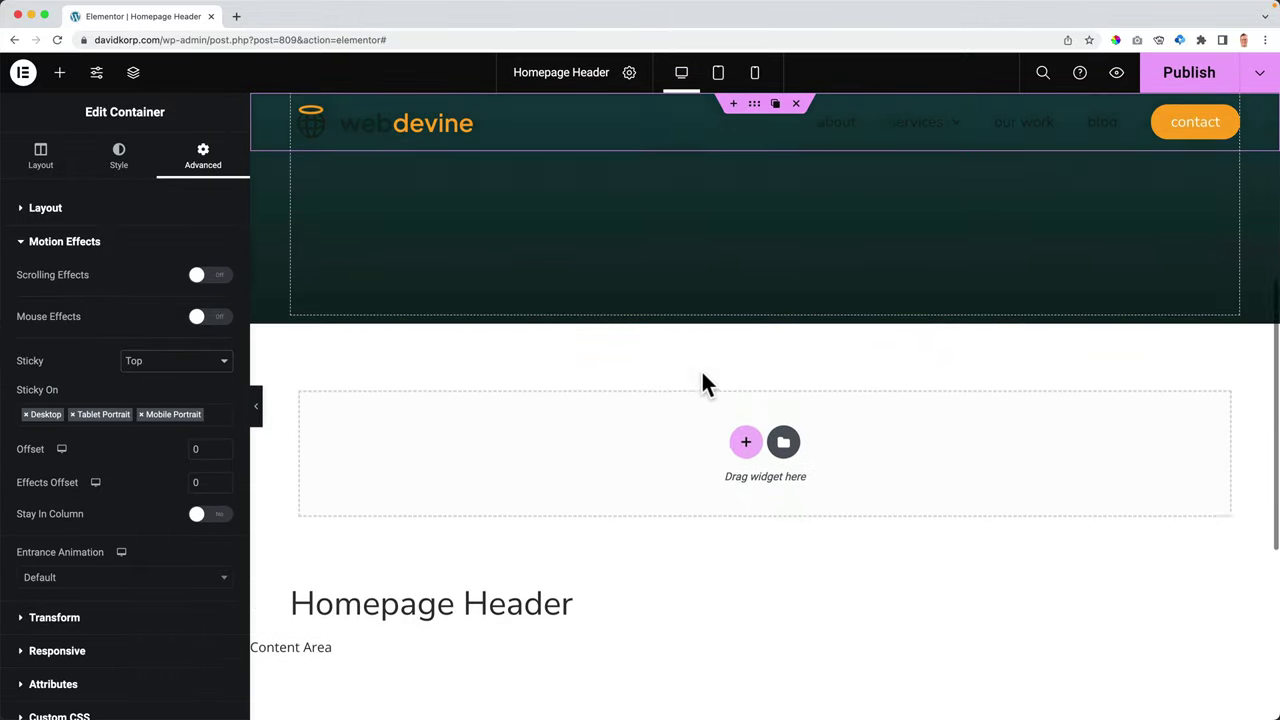
scroll(697, 385, down, 3)
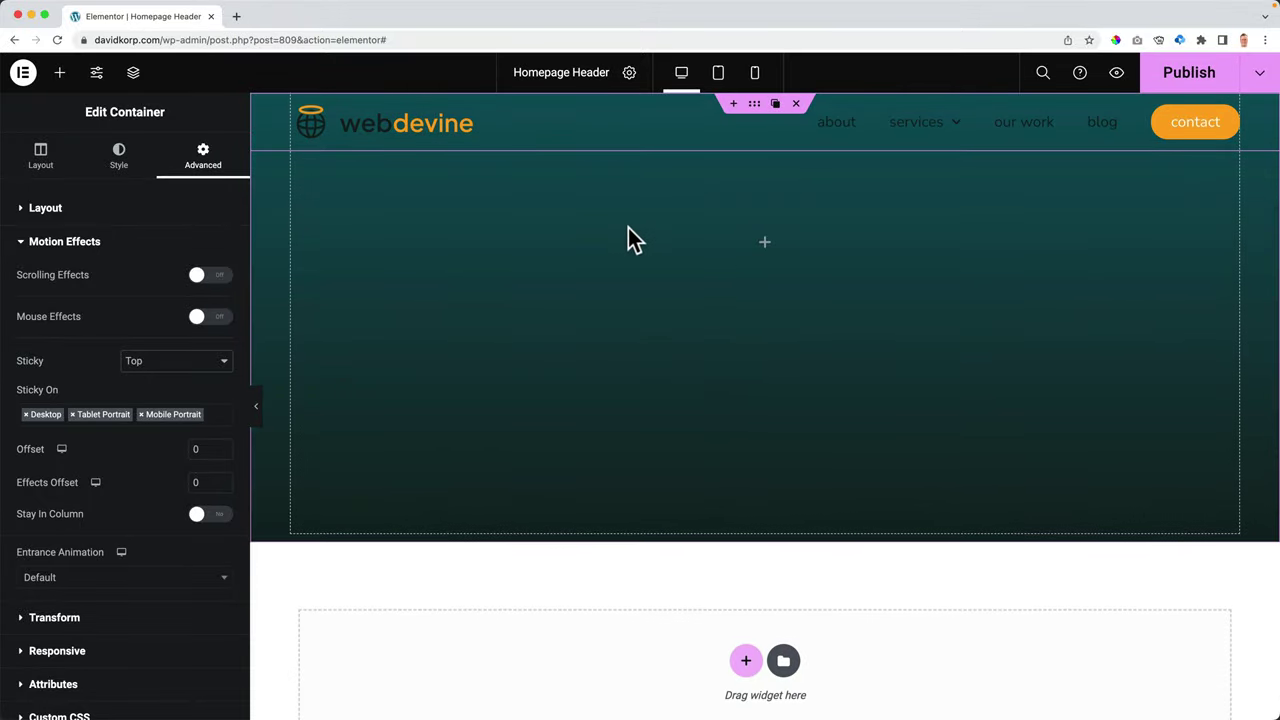
scroll(542, 206, up, 2)
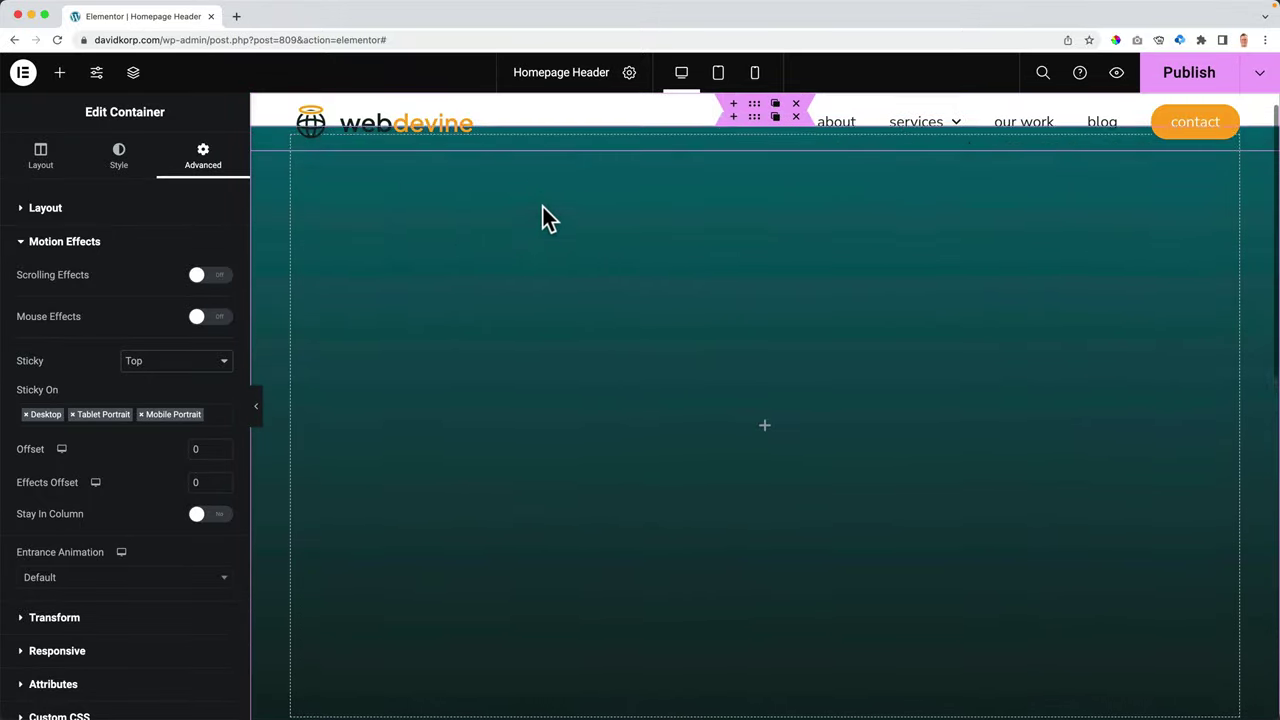
scroll(544, 220, down, 3)
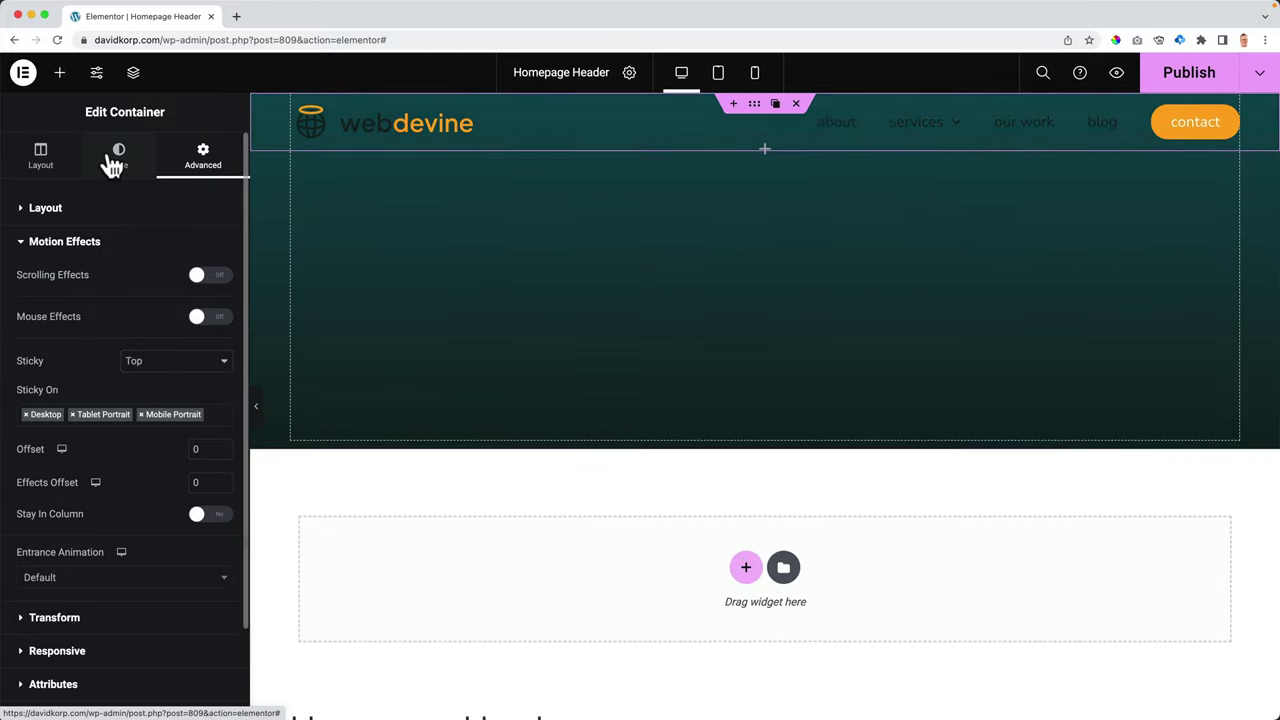
- Give the header container a Classic background using global Color 7 (#FFFFFF)
click(113, 160)
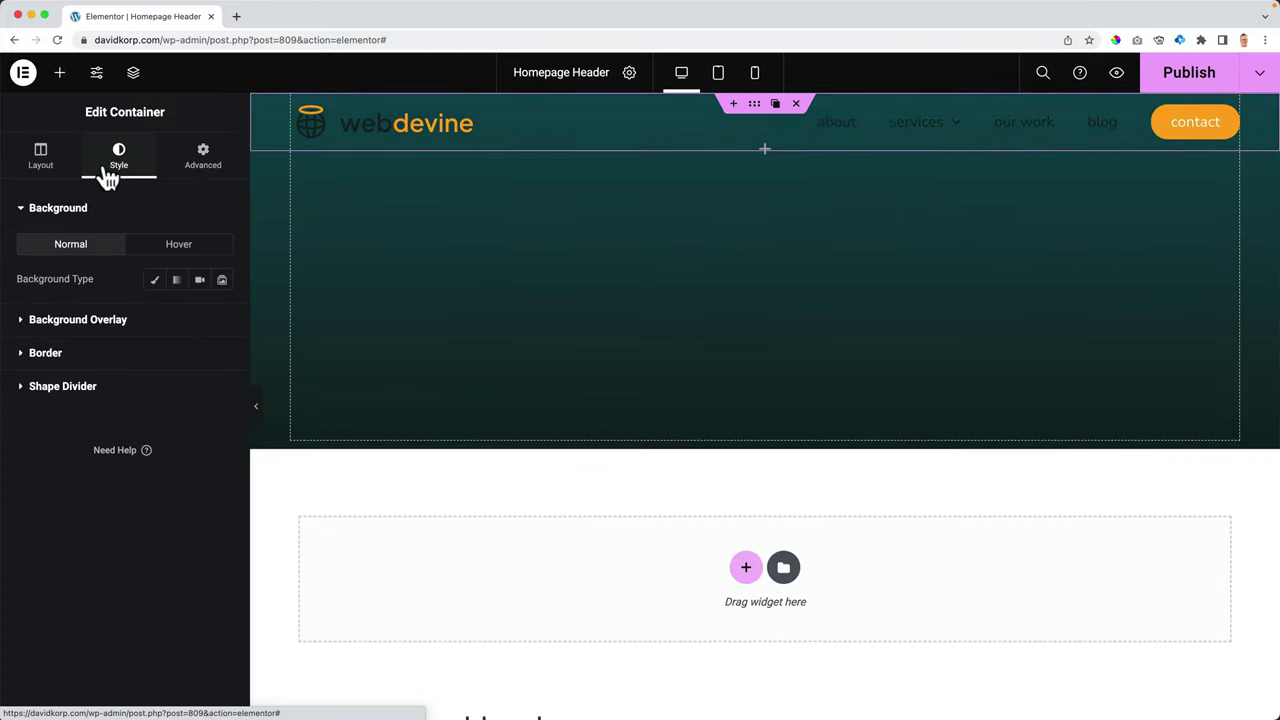
click(155, 282)
click(200, 315)
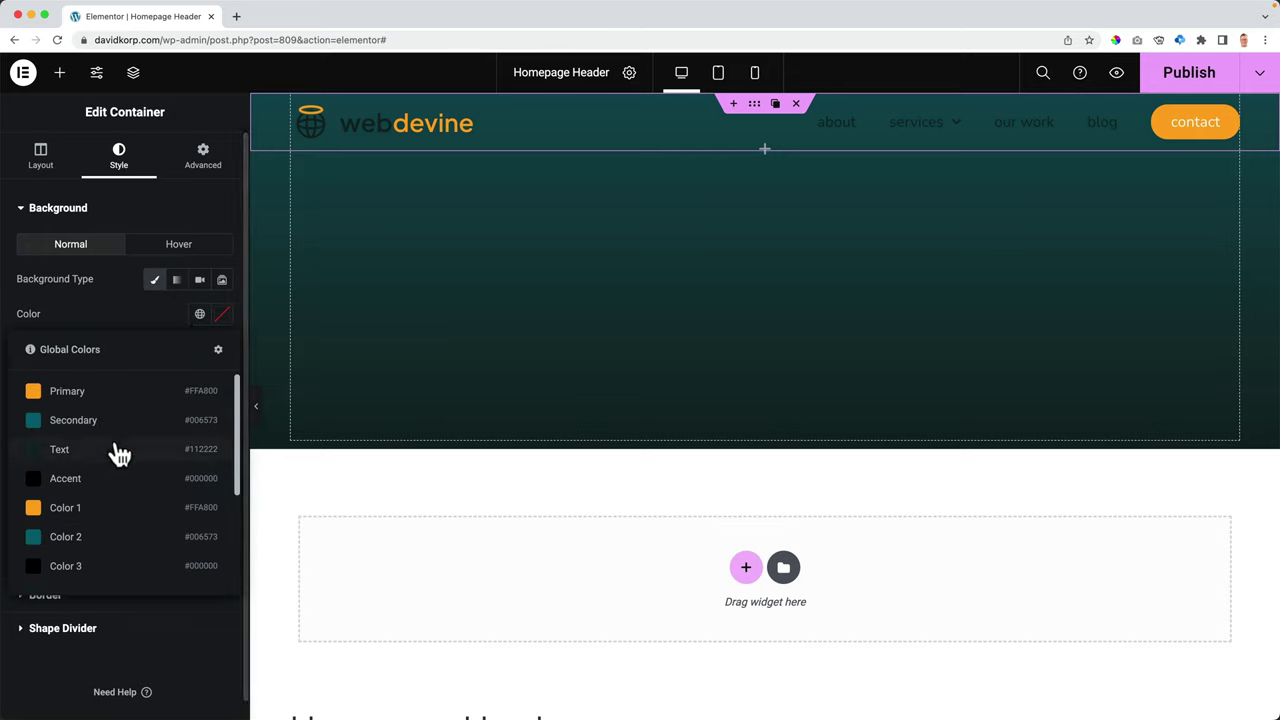
scroll(114, 449, down, 5)
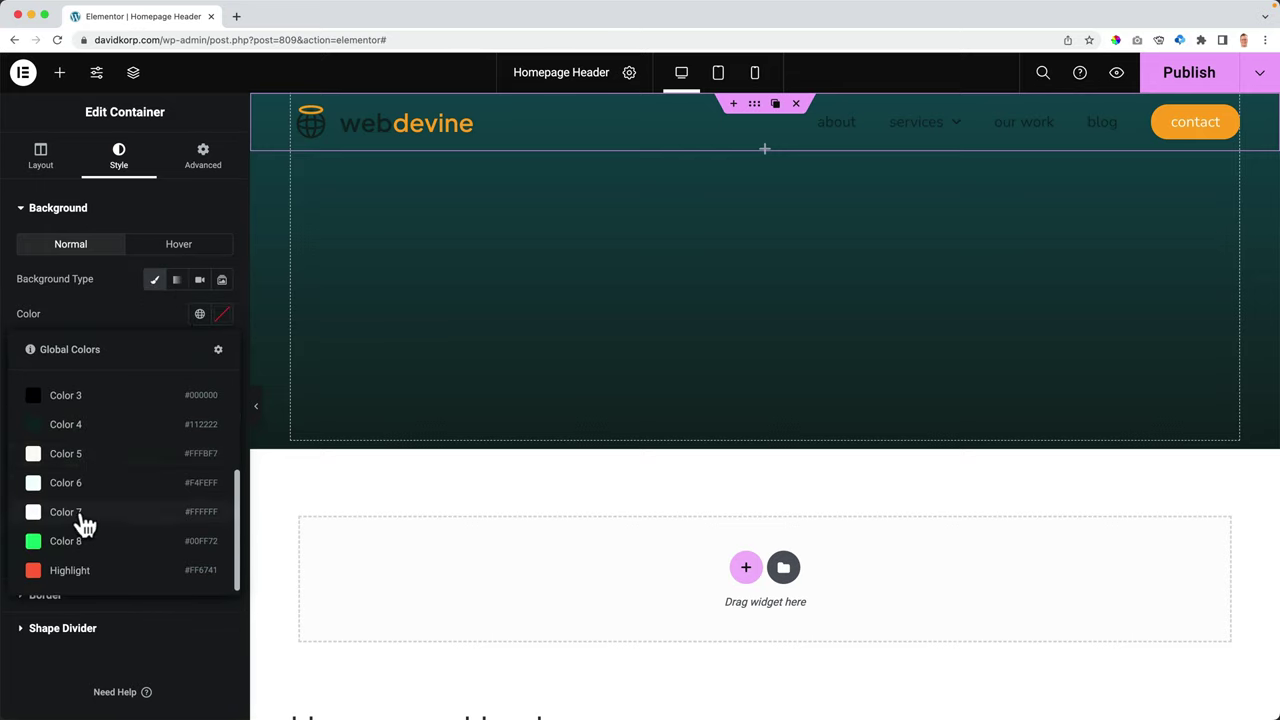
click(84, 520)
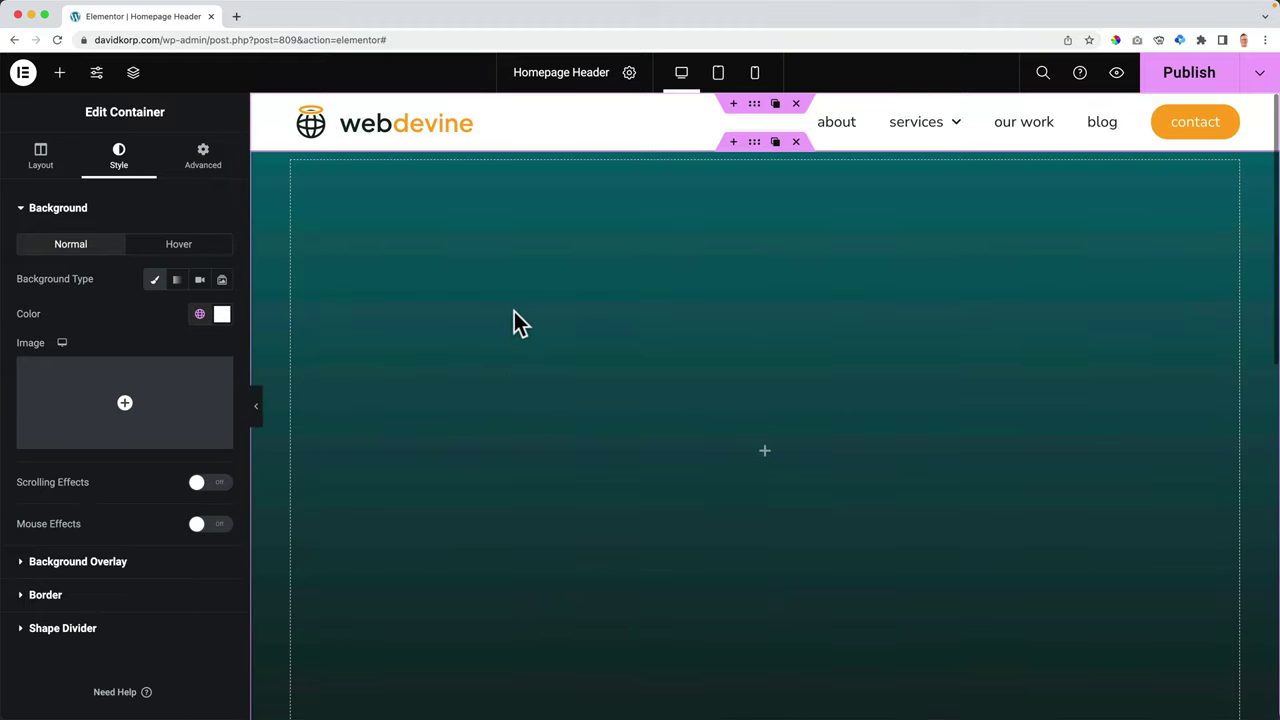
scroll(513, 309, down, 10)
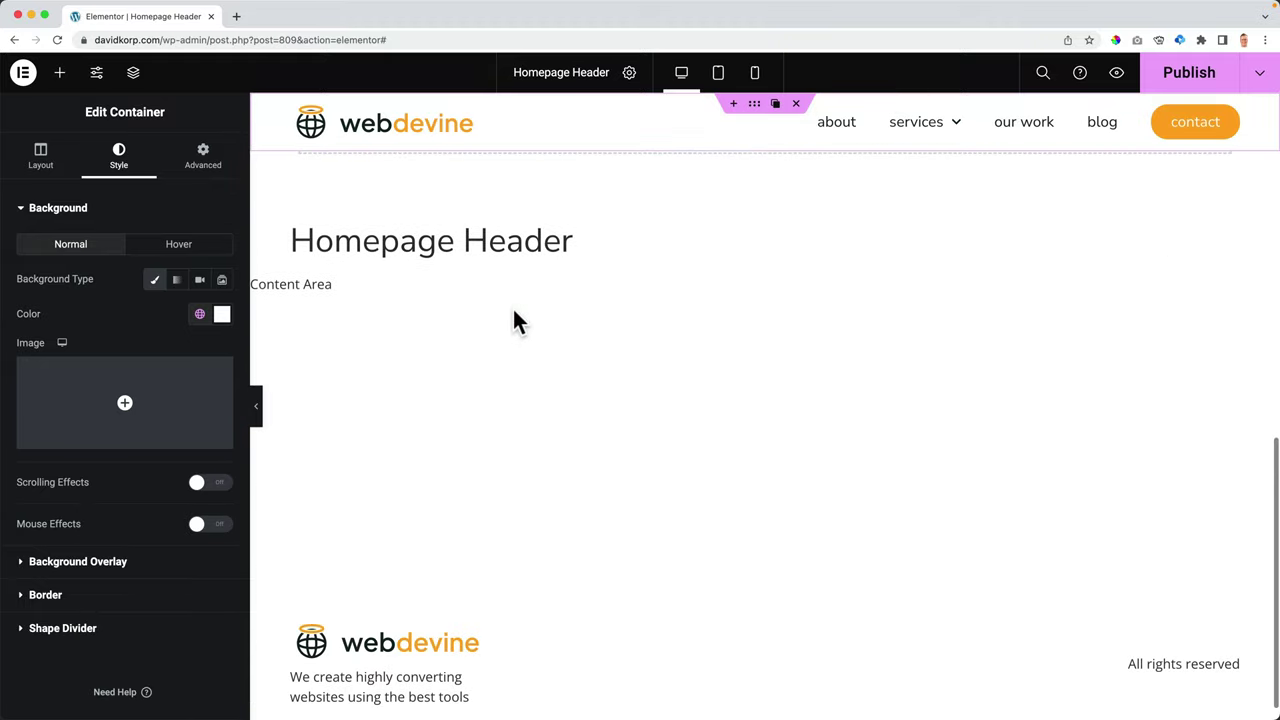
- Open the container's Motion Effects and preview the header at tablet, mobile and desktop widths
scroll(512, 318, up, 10)
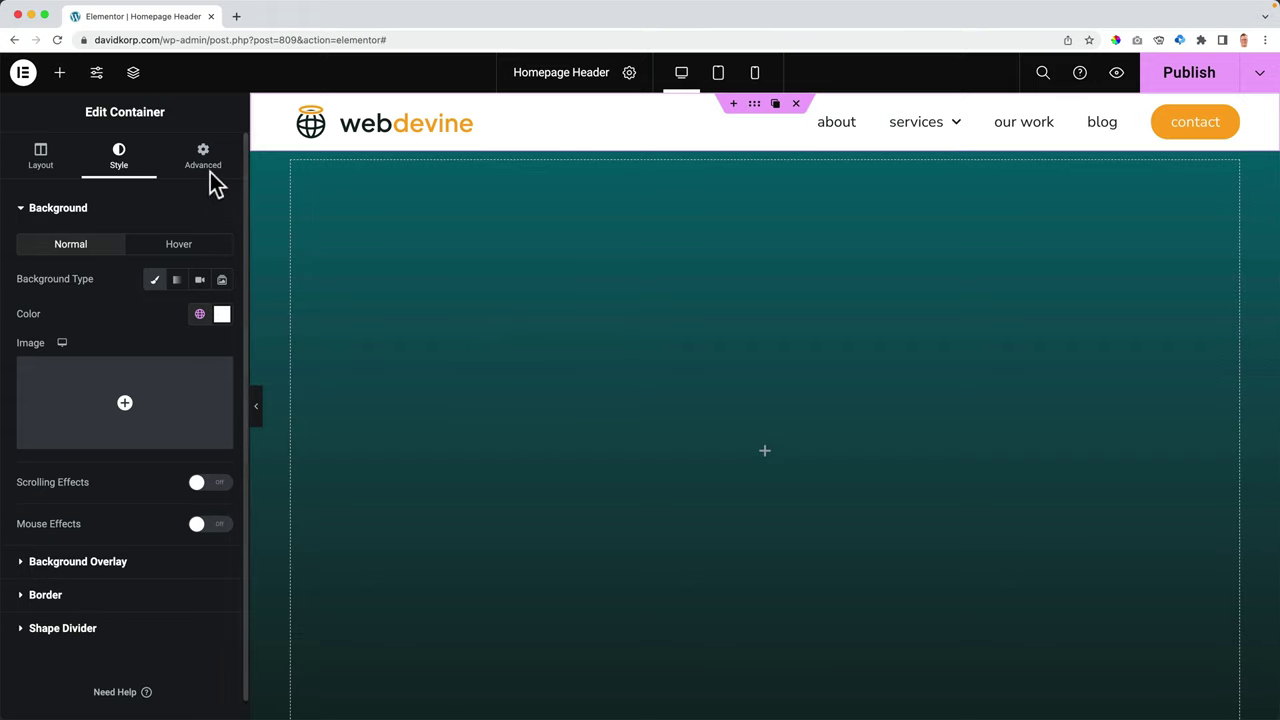
click(202, 162)
click(100, 222)
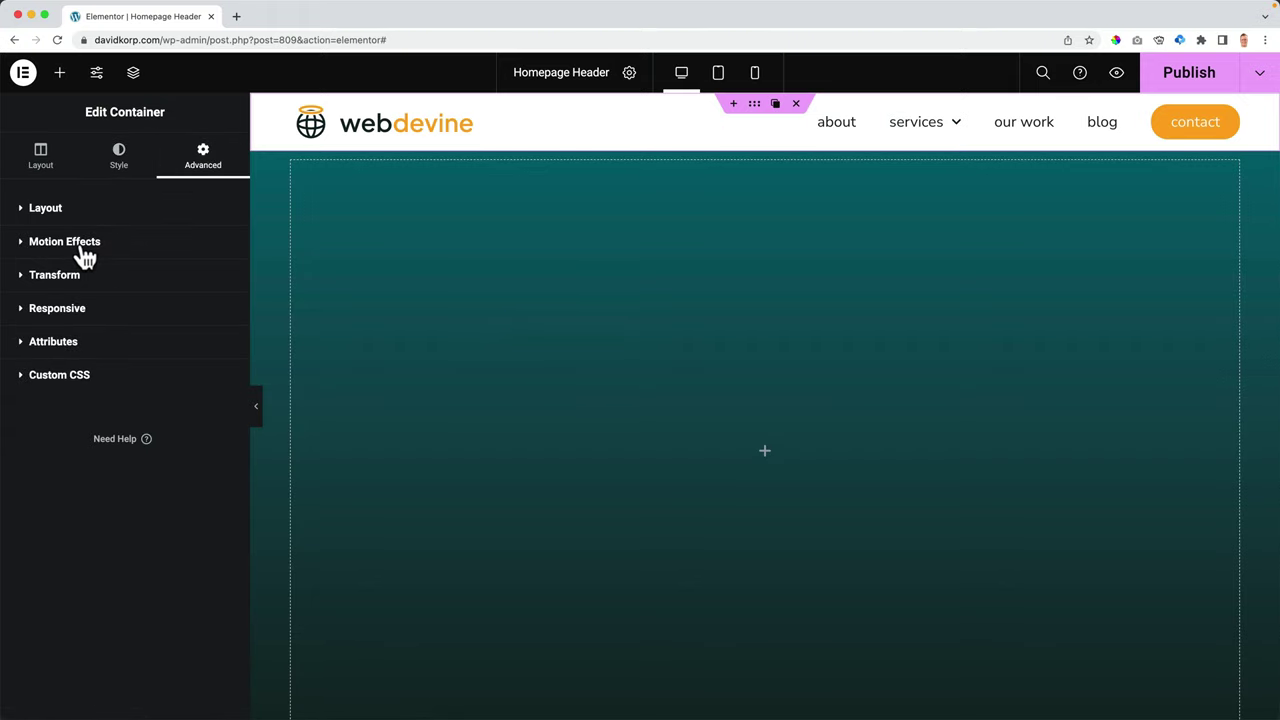
click(70, 242)
click(715, 76)
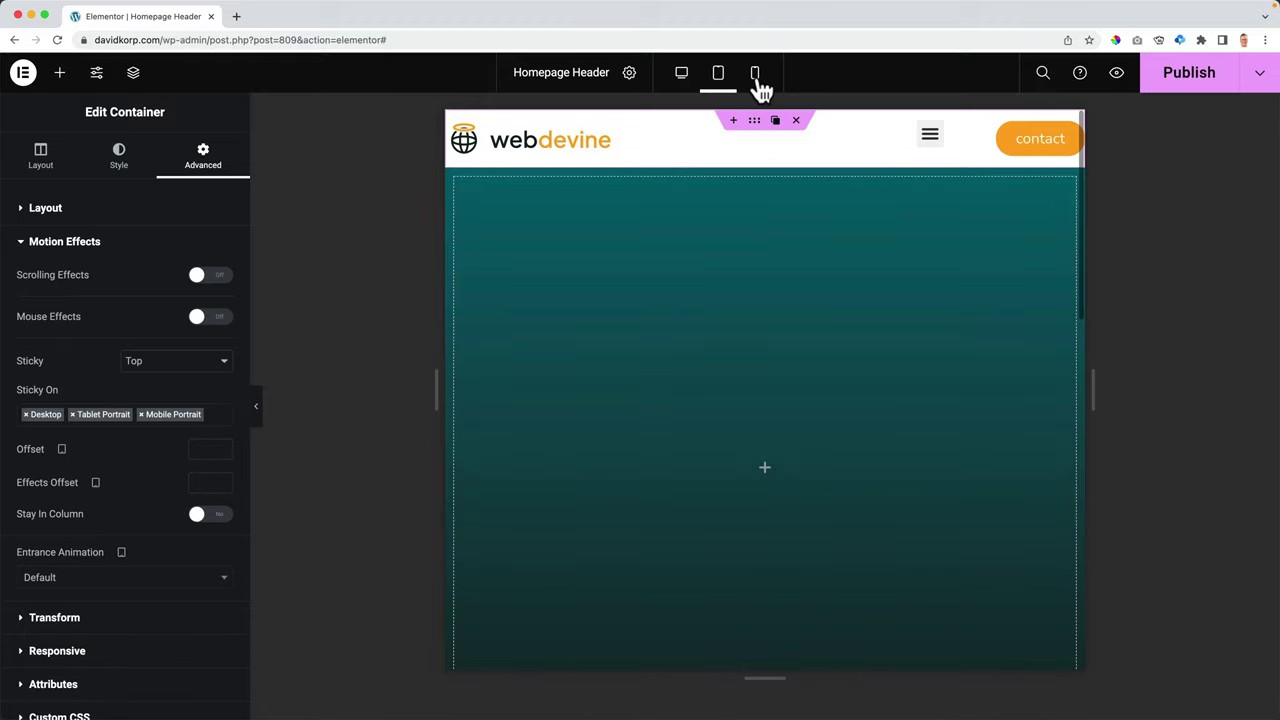
click(756, 78)
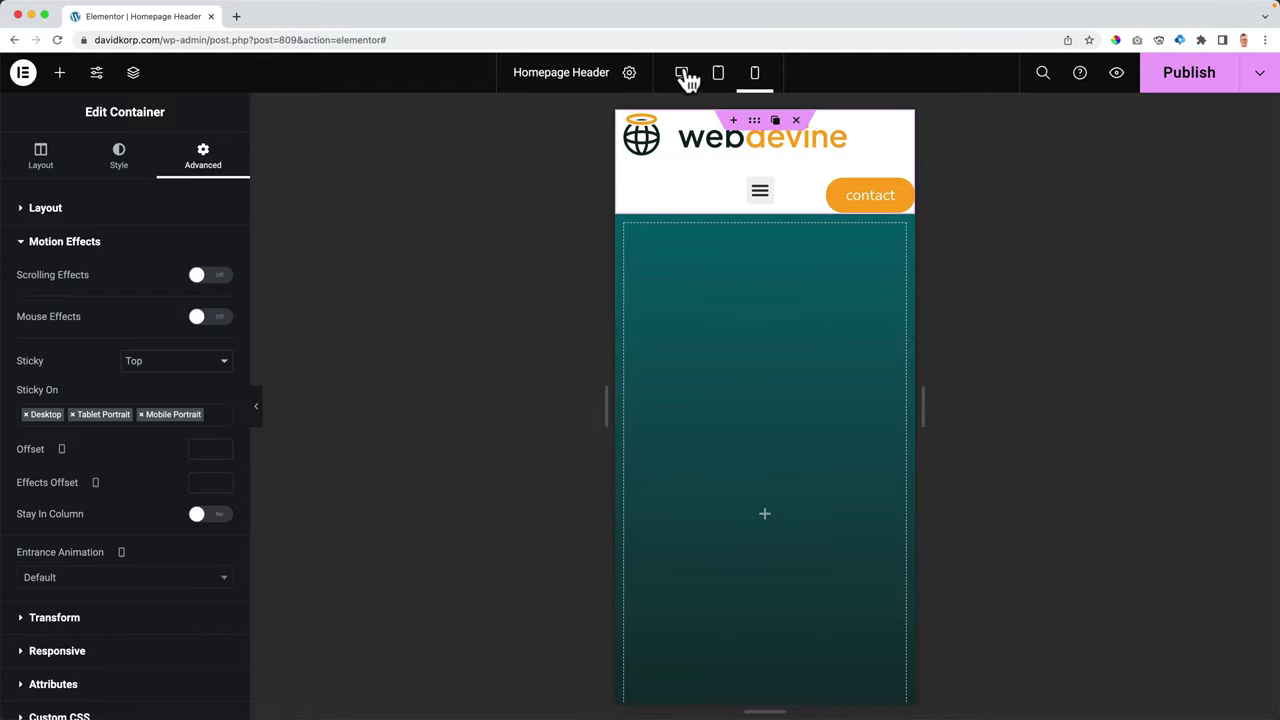
click(682, 74)
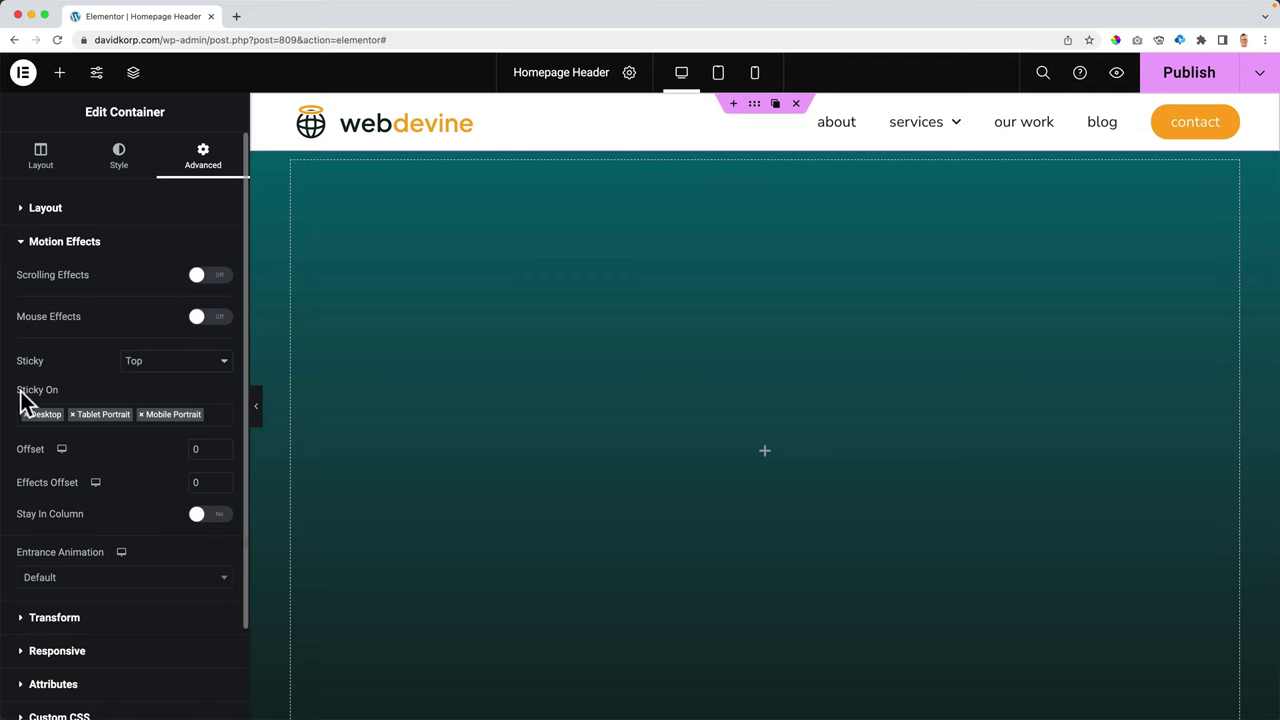
- Remove Tablet Portrait and Mobile Portrait from Sticky On, then preview at tablet width
click(77, 428)
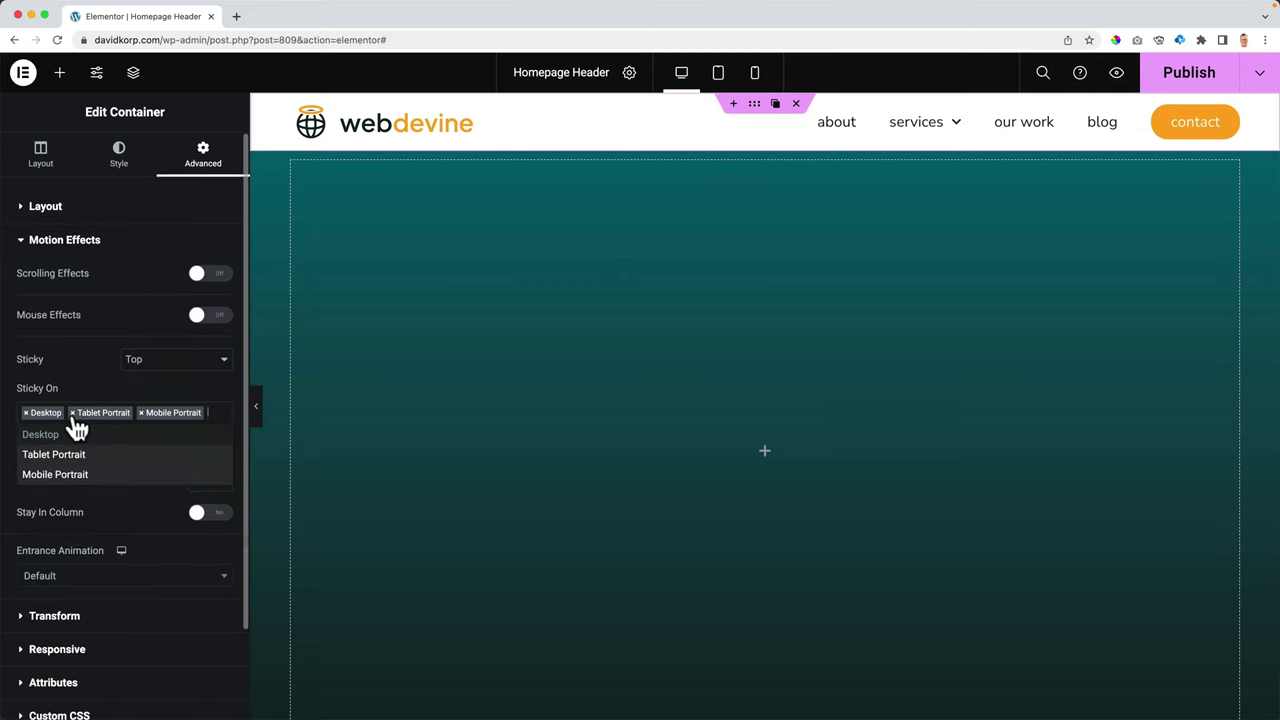
click(74, 414)
click(74, 414)
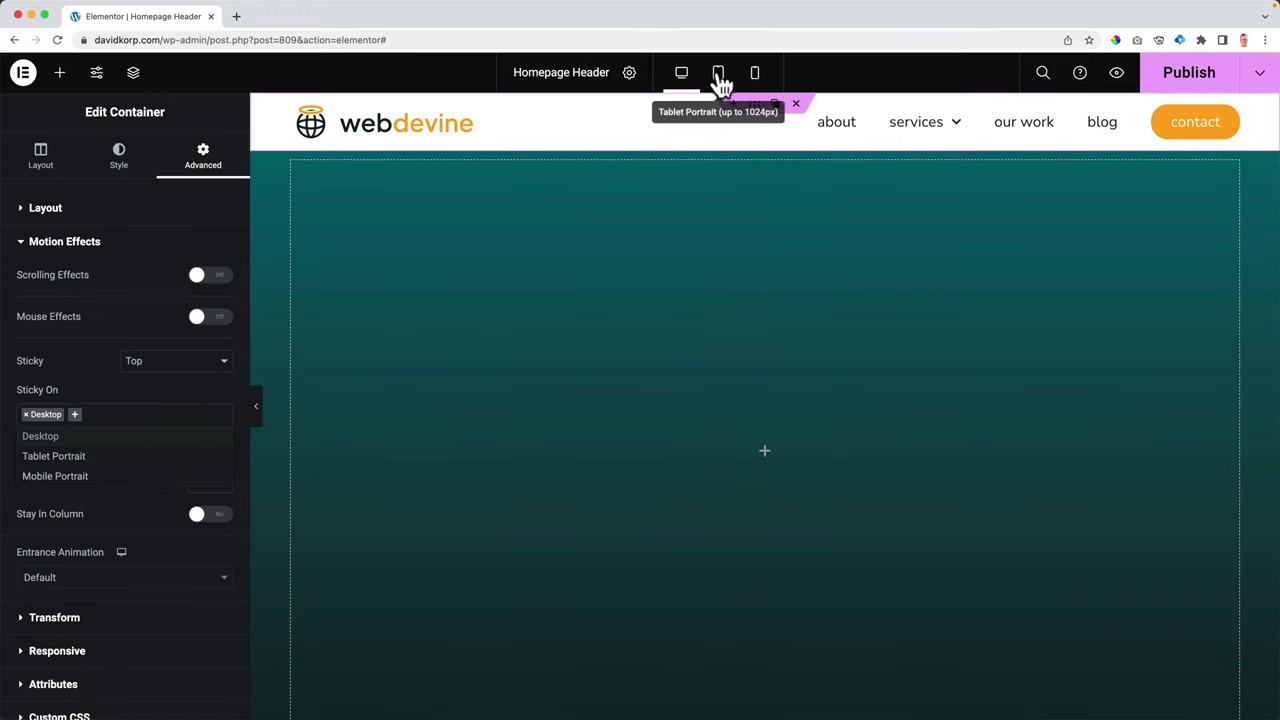
click(718, 76)
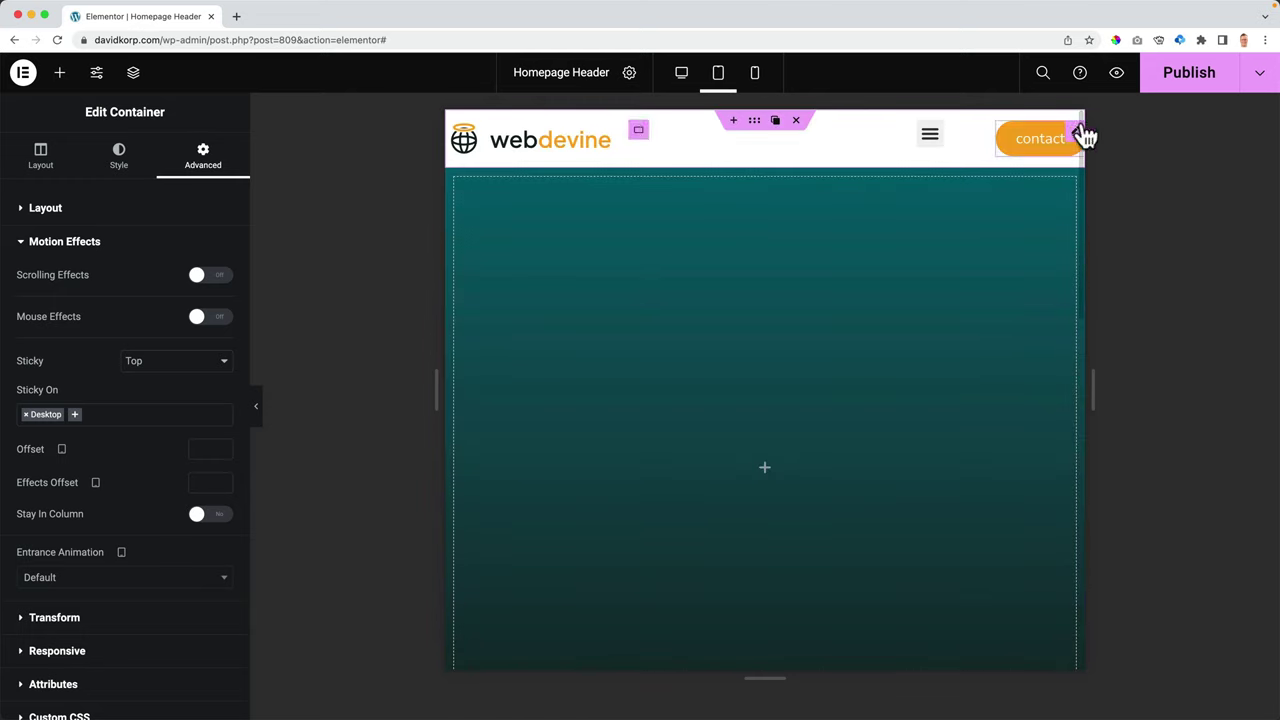
- Publish the header and set the container's tablet padding to 10 px on all sides
click(1181, 86)
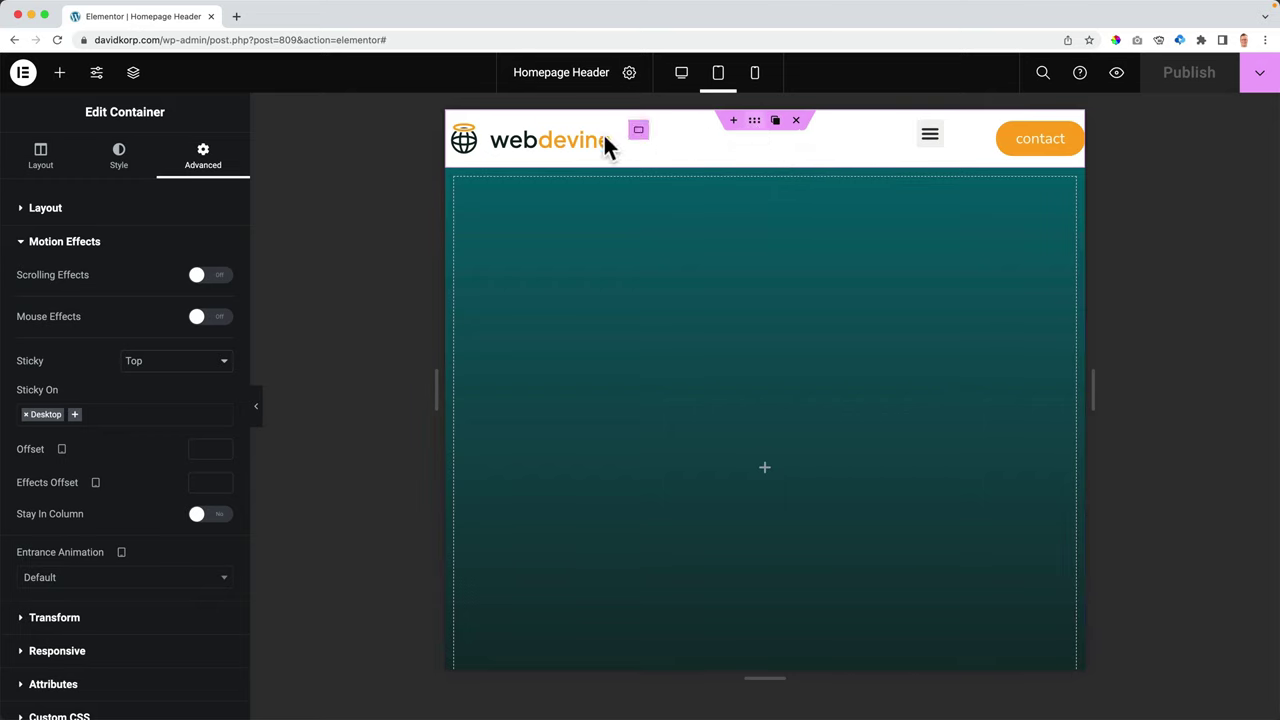
click(93, 212)
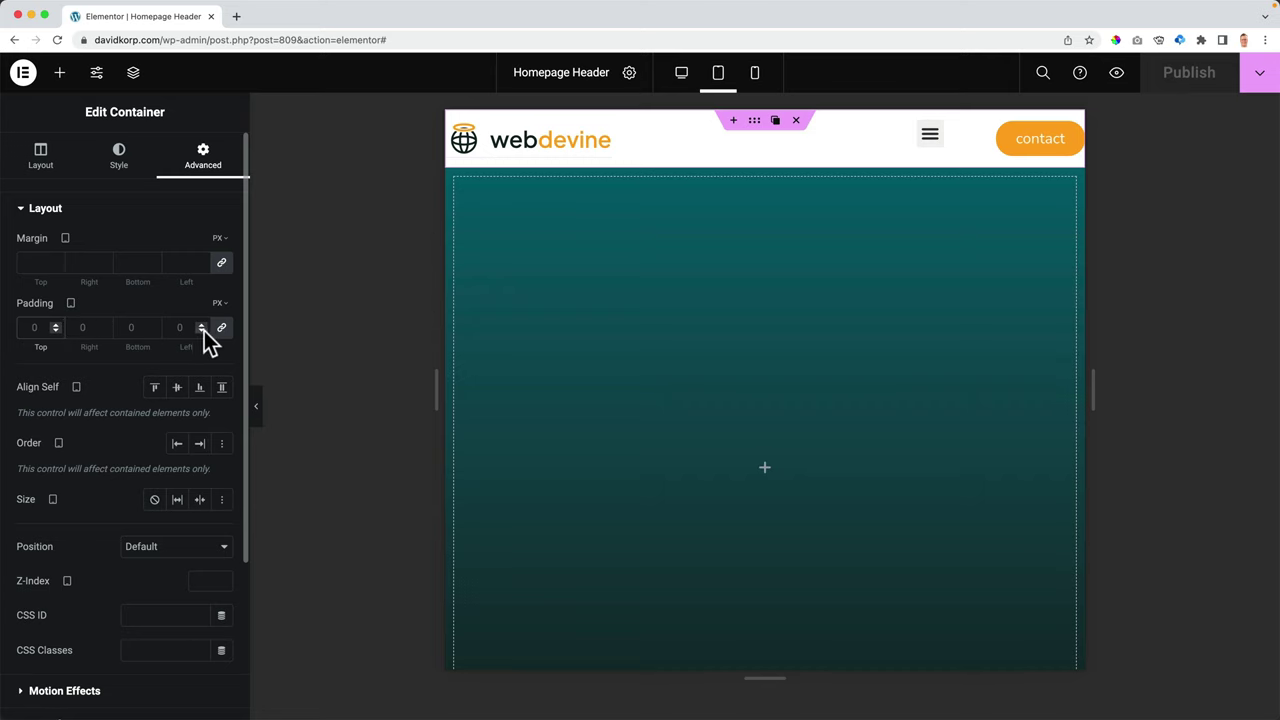
text(20)
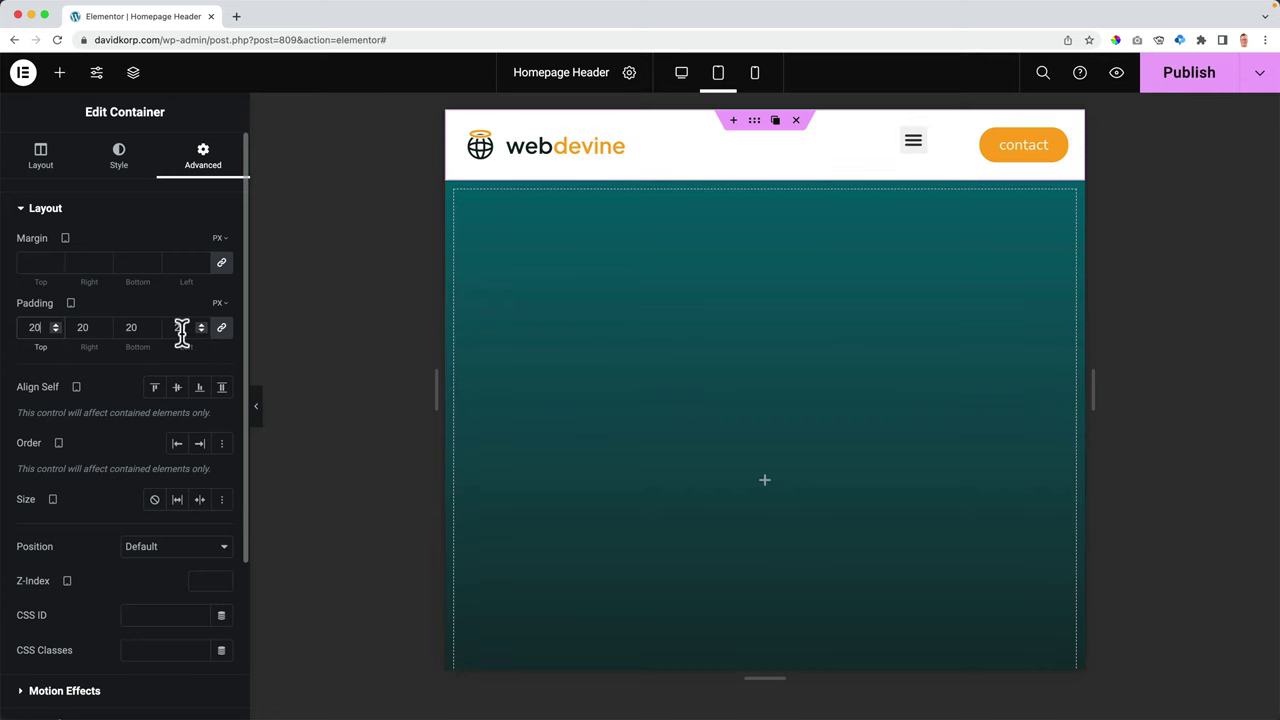
text(10)
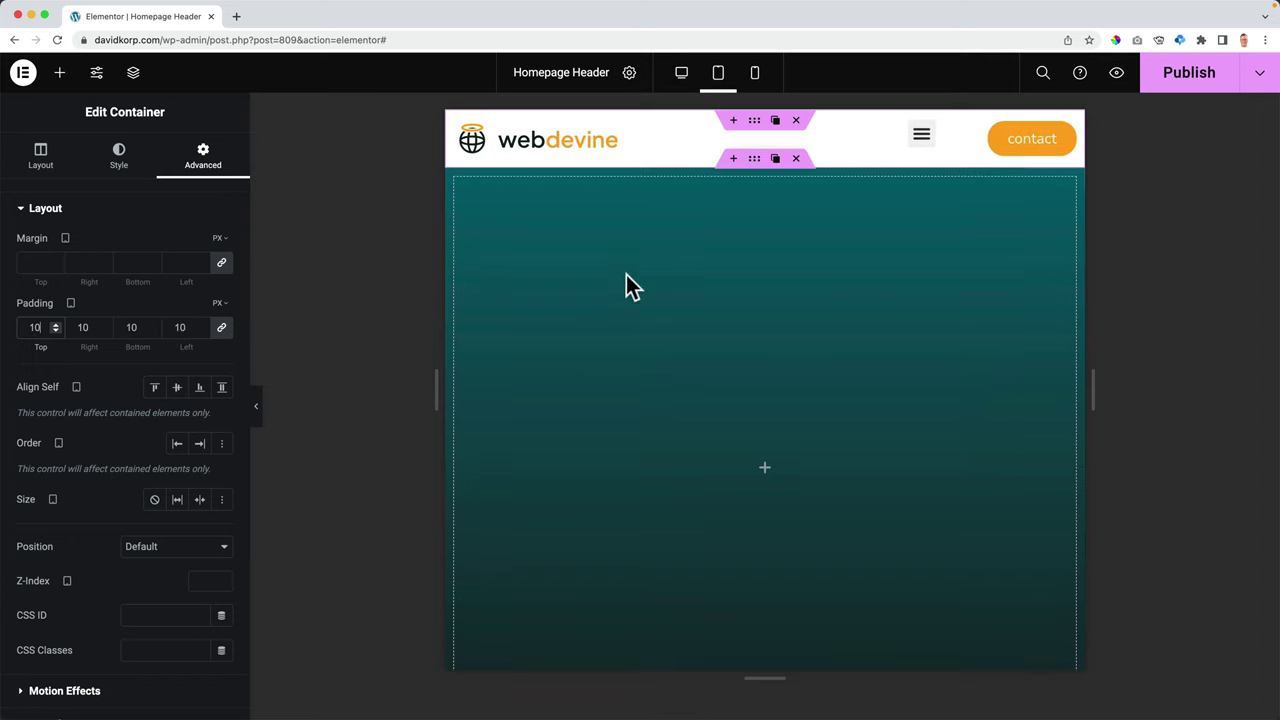
click(920, 140)
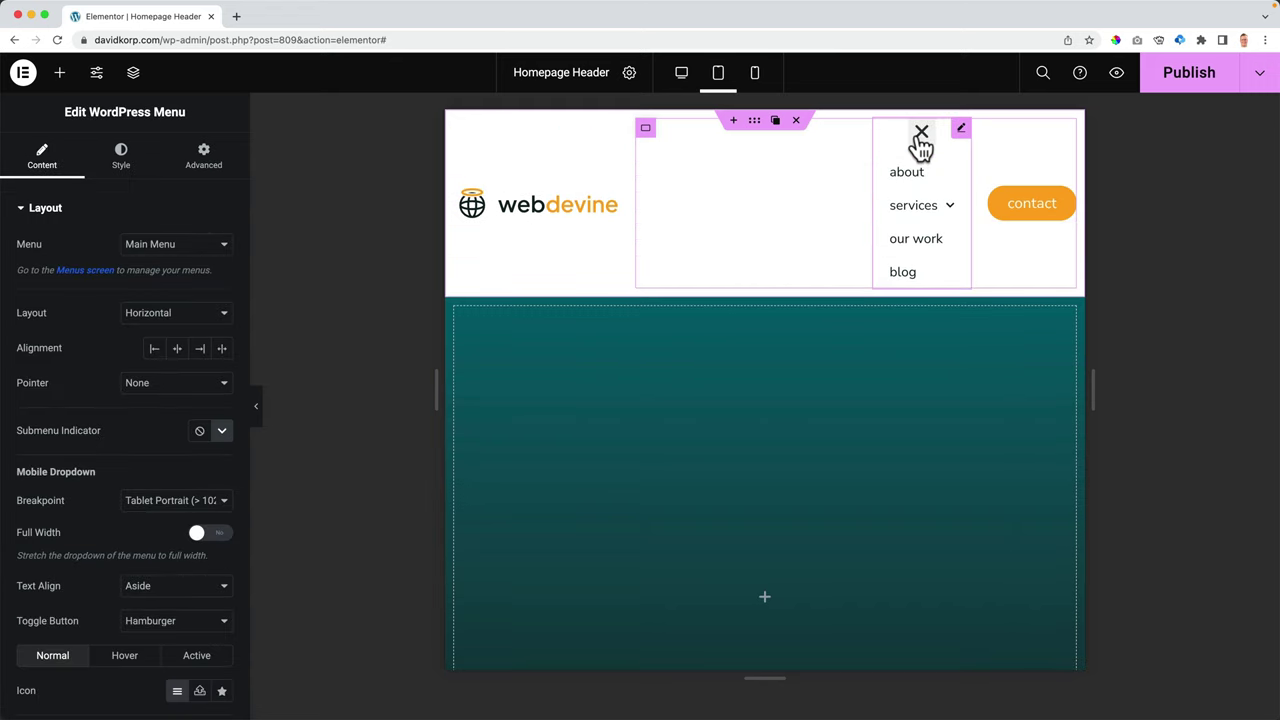
- Make the tablet mobile dropdown menu stretch to full width
click(921, 134)
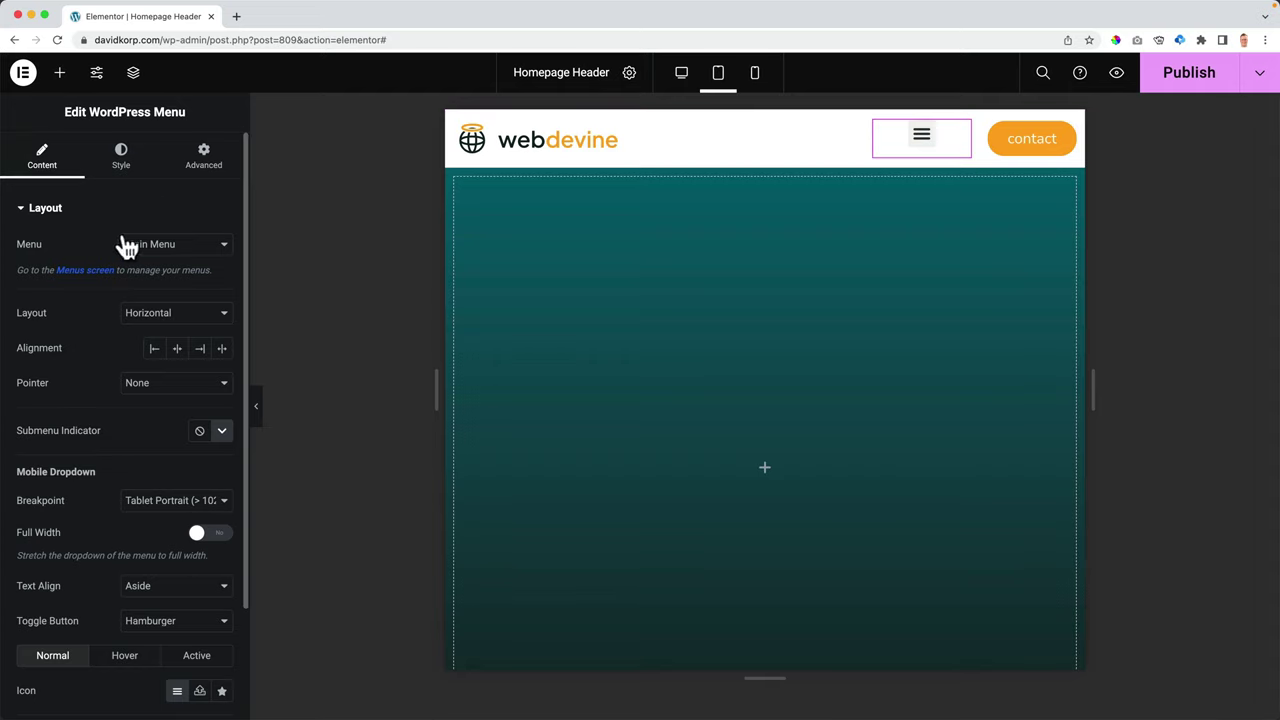
click(74, 220)
click(25, 214)
scroll(88, 235, down, 3)
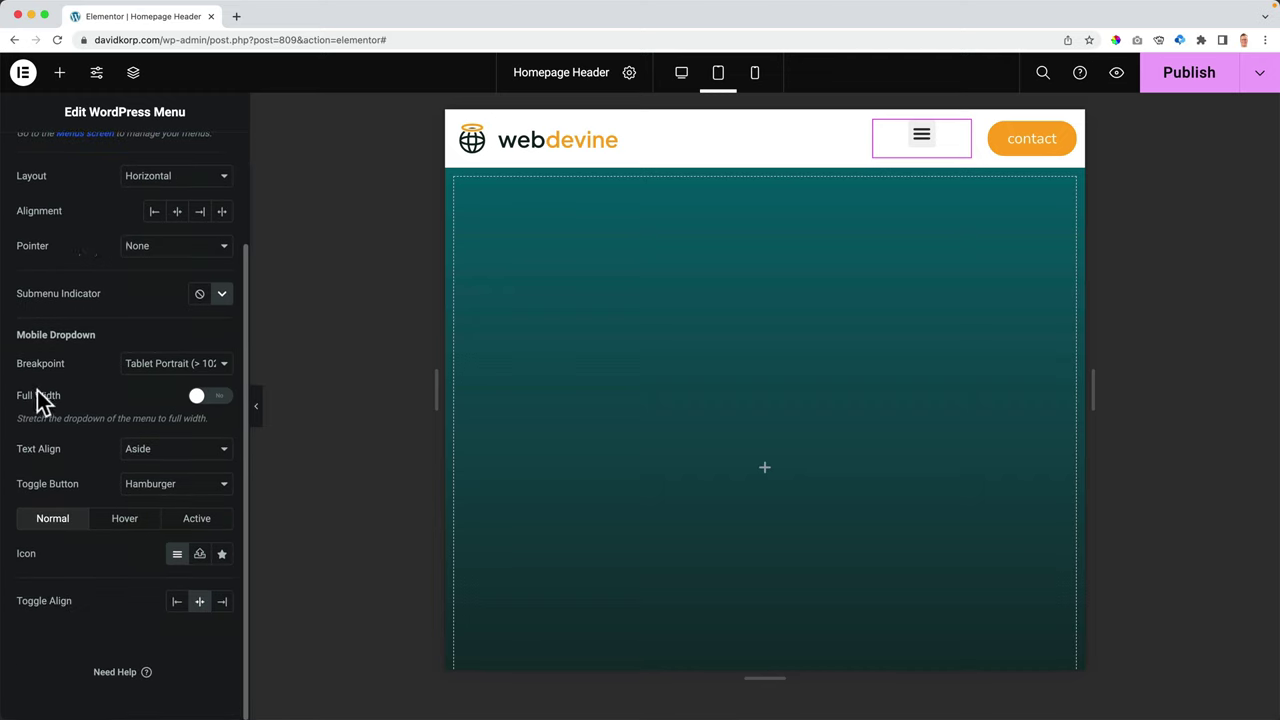
click(212, 400)
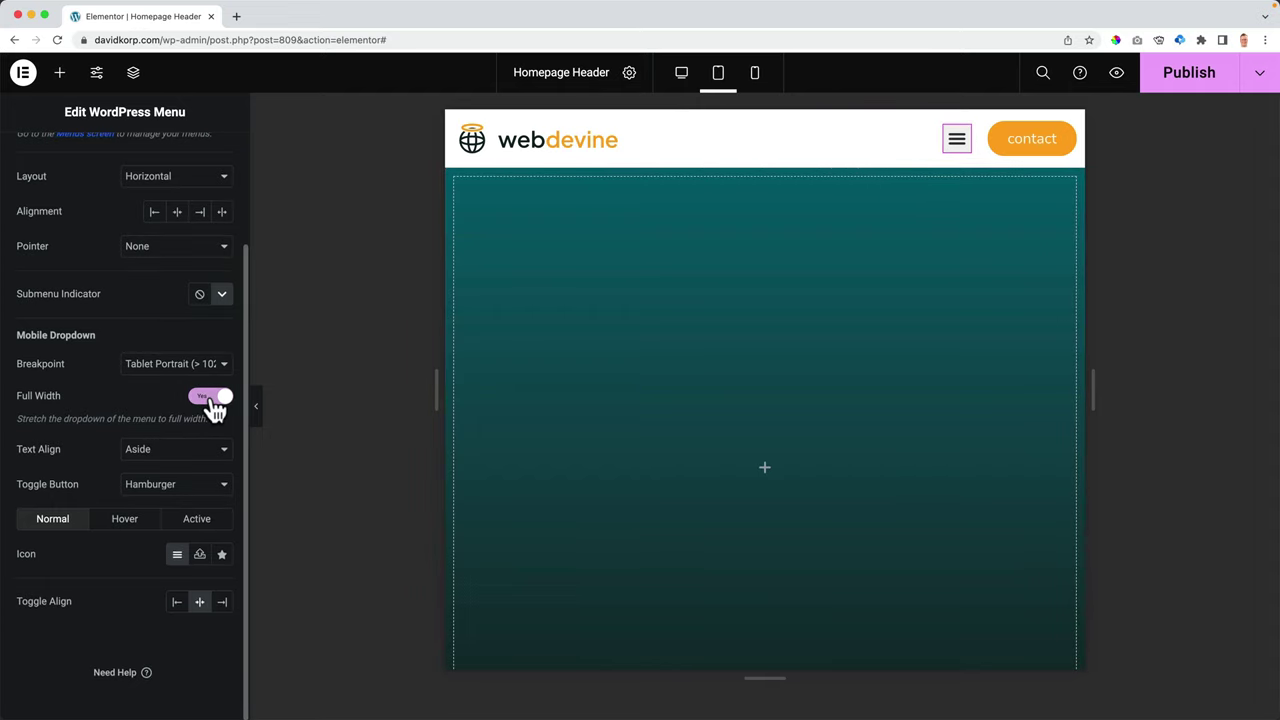
click(952, 155)
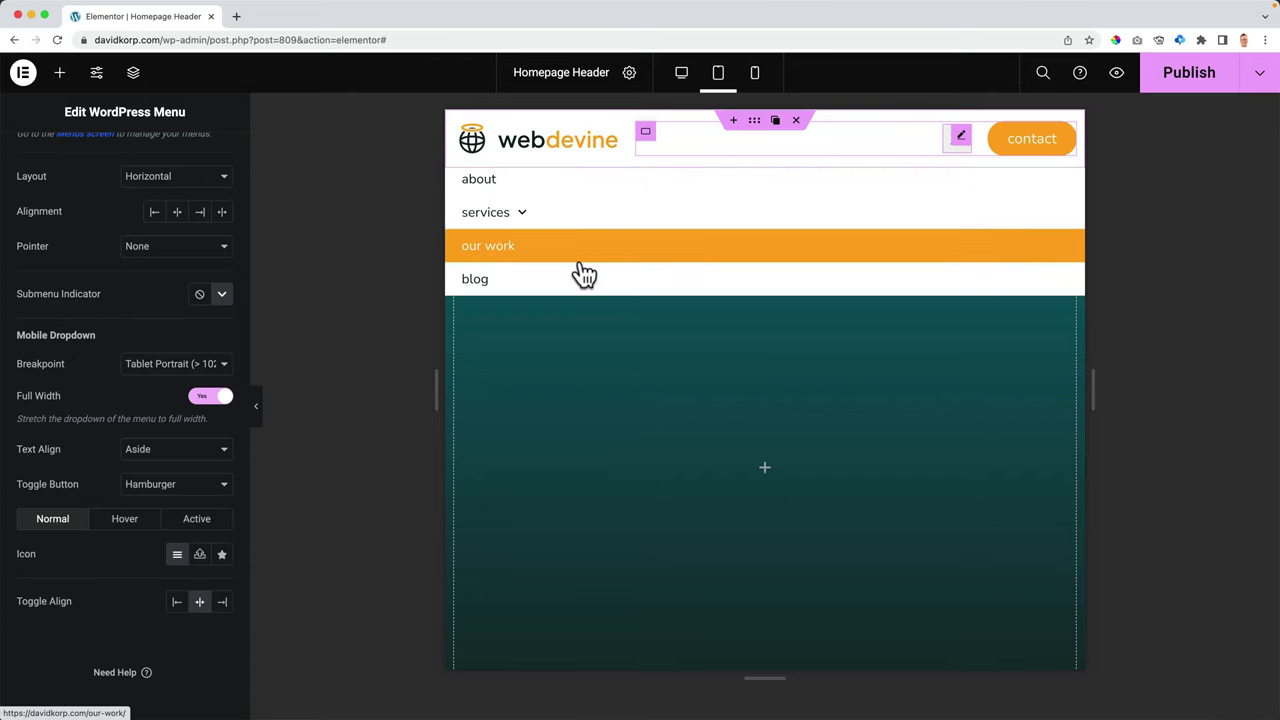
- Centre the dropdown items, keep the Hamburger toggle, check the Services submenu, and publish
click(142, 450)
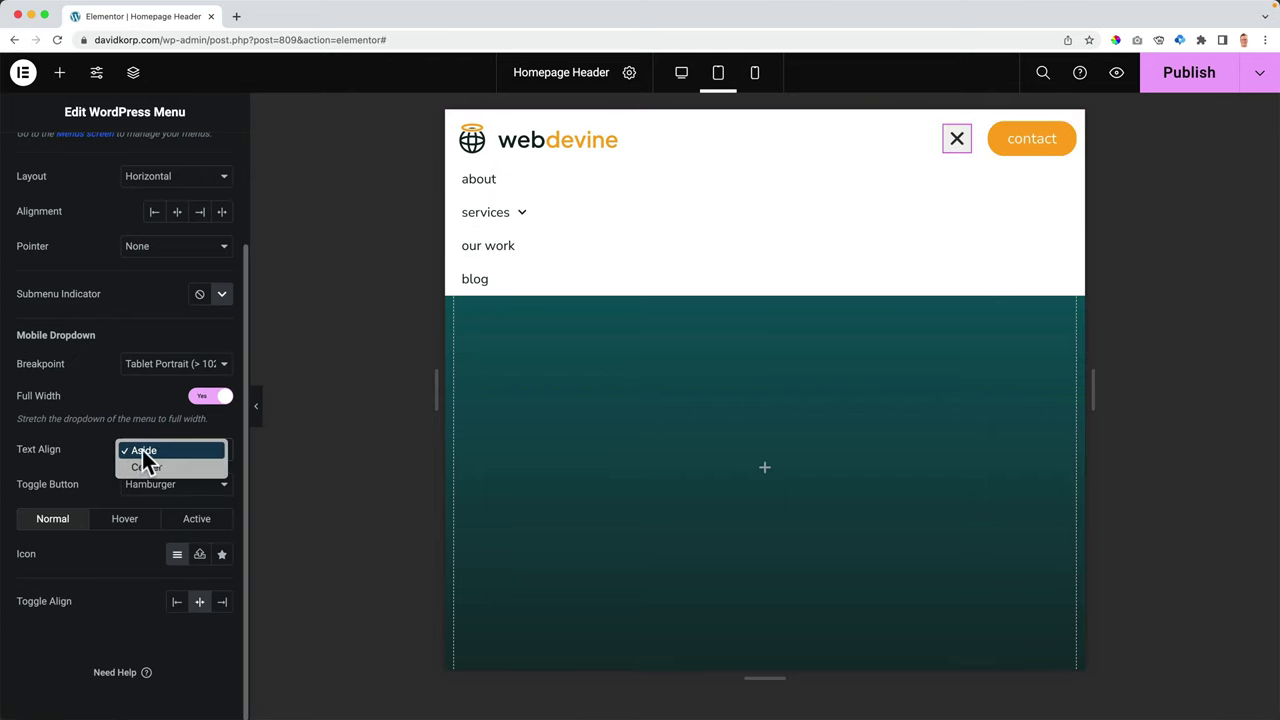
click(148, 461)
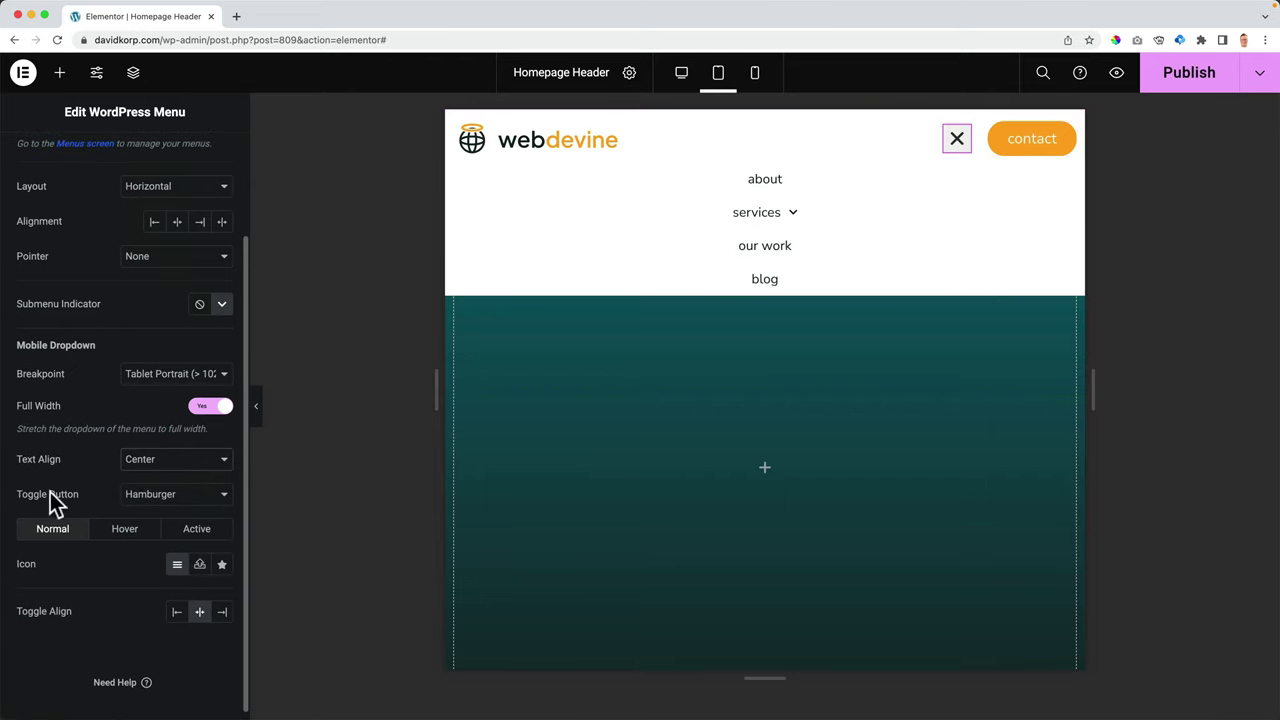
click(151, 494)
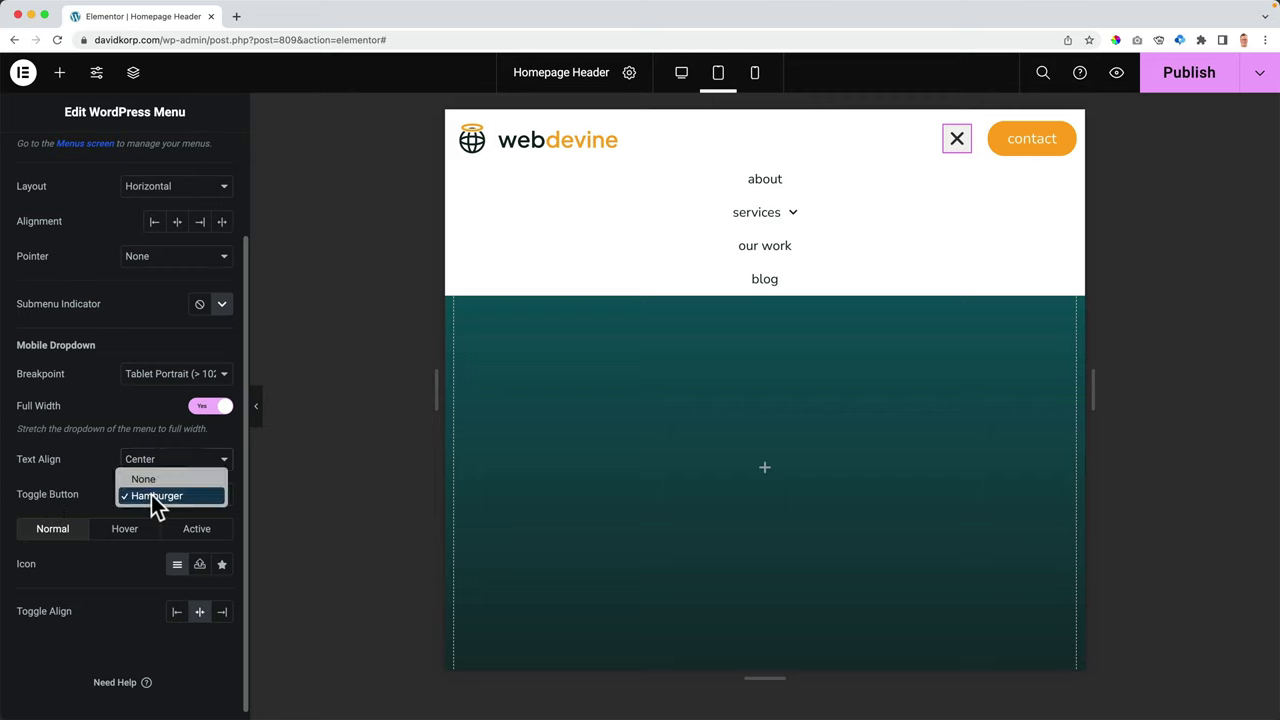
click(91, 480)
scroll(69, 396, down, 1)
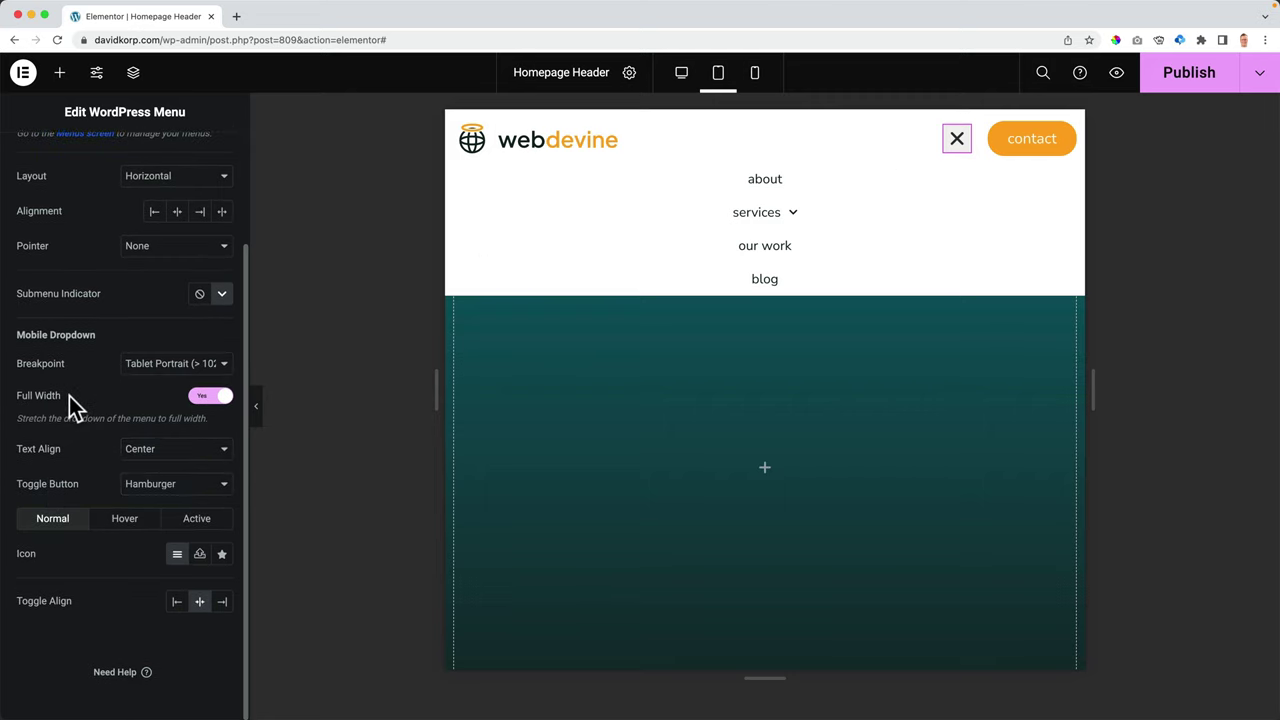
click(795, 226)
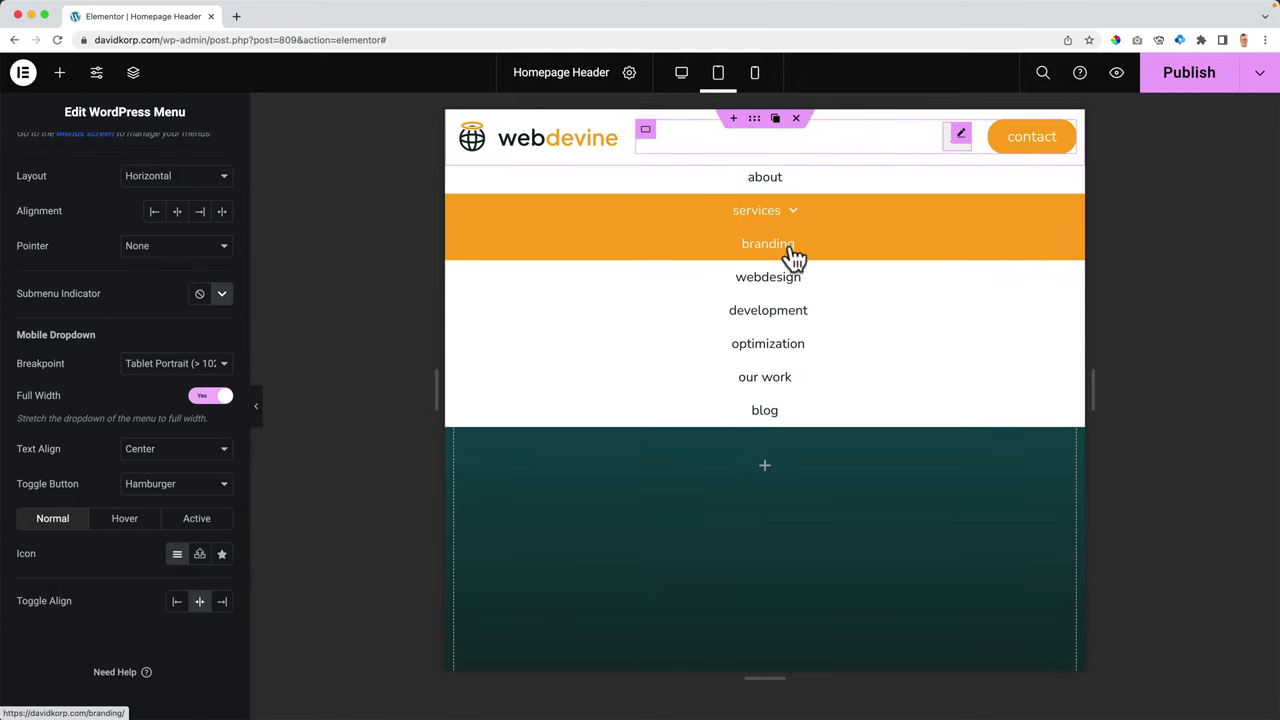
click(1155, 82)
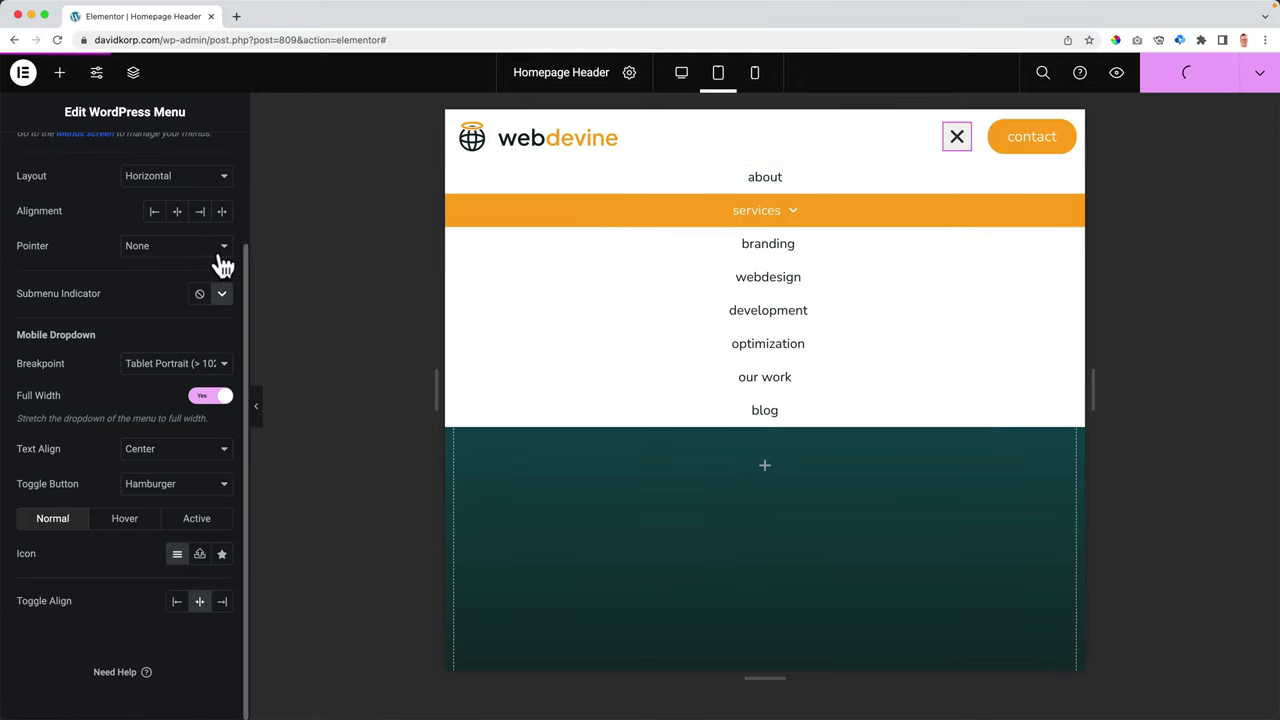
scroll(200, 260, up, 3)
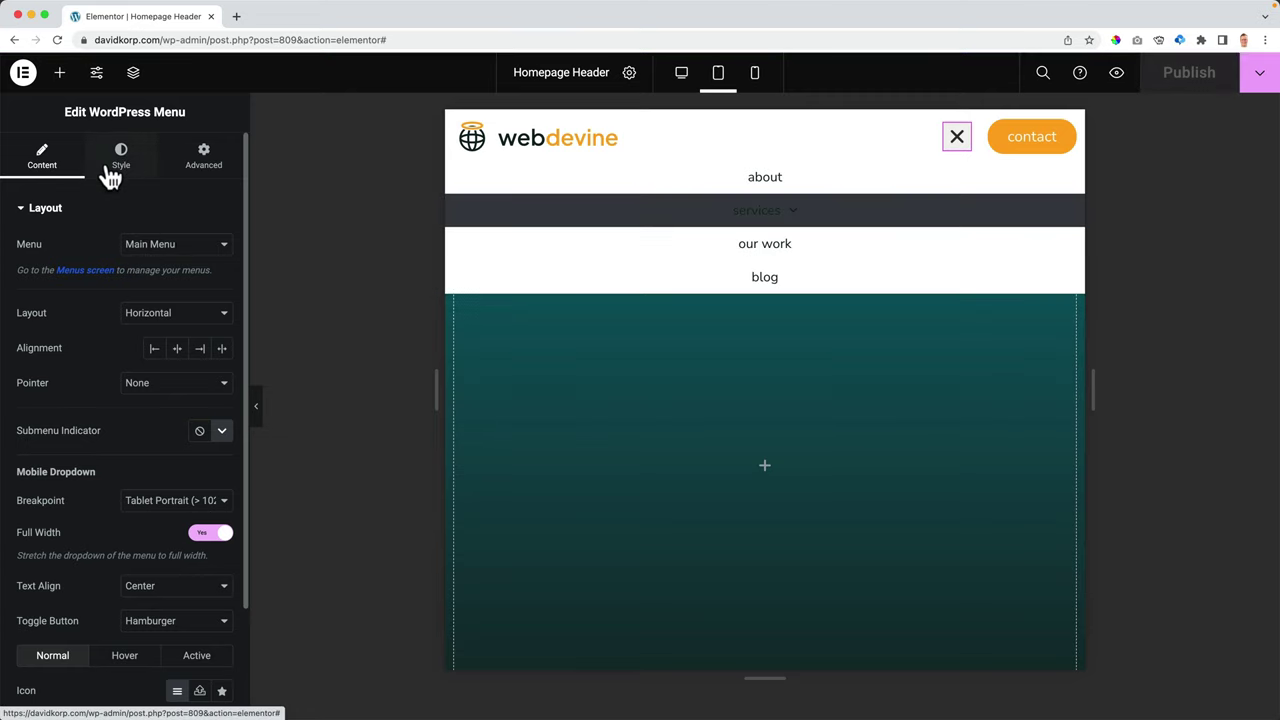
- Give the dropdown menu items a vertical padding of 19 in Style > Dropdown
click(117, 160)
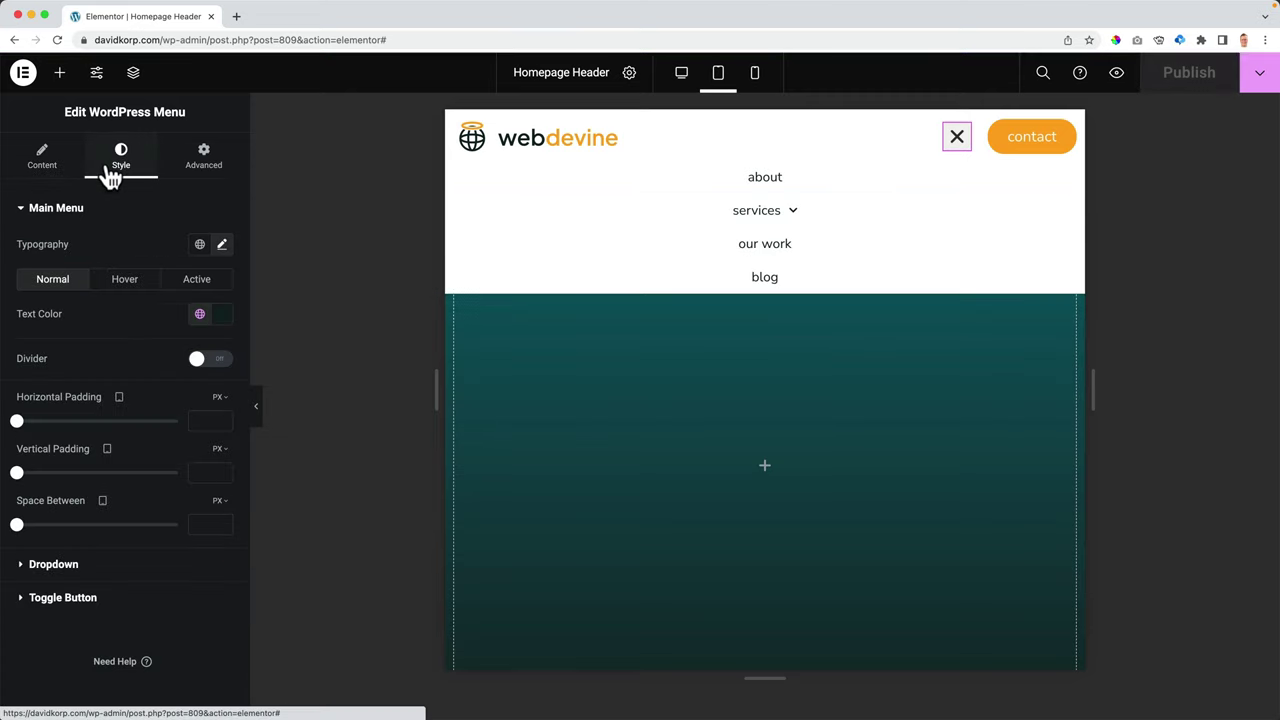
click(54, 565)
scroll(108, 408, down, 4)
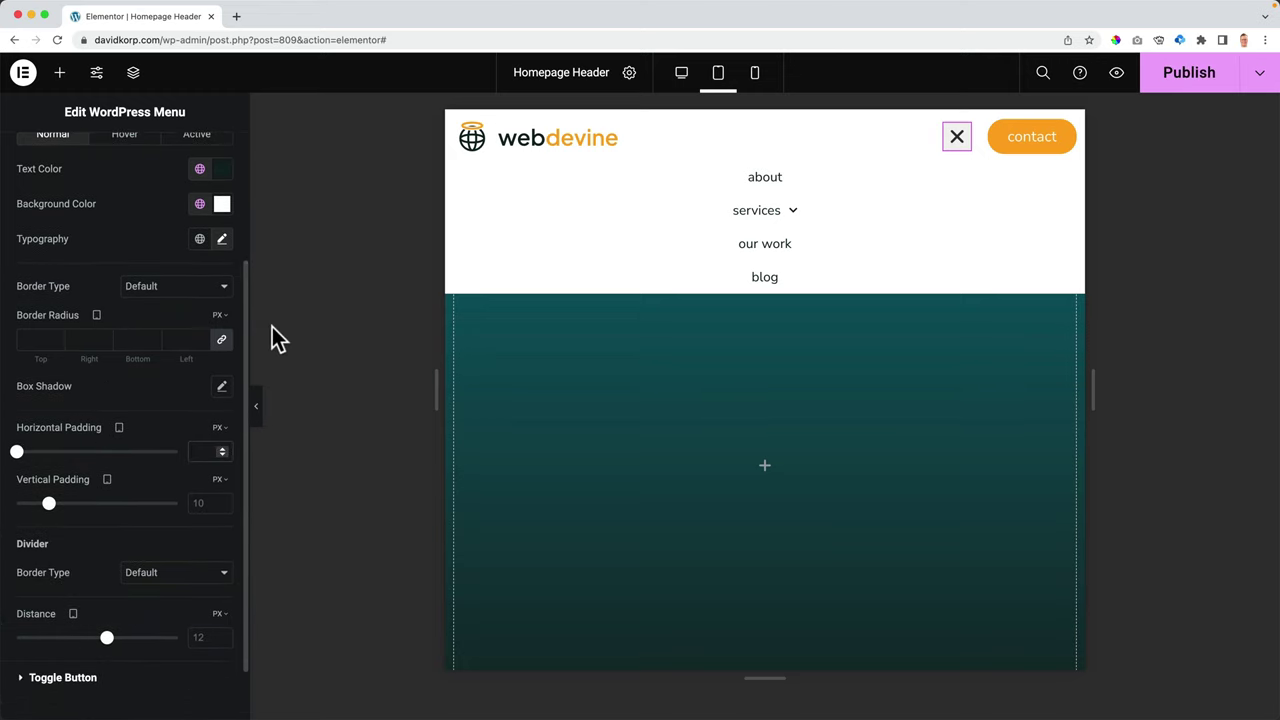
drag(57, 508, 85, 512)
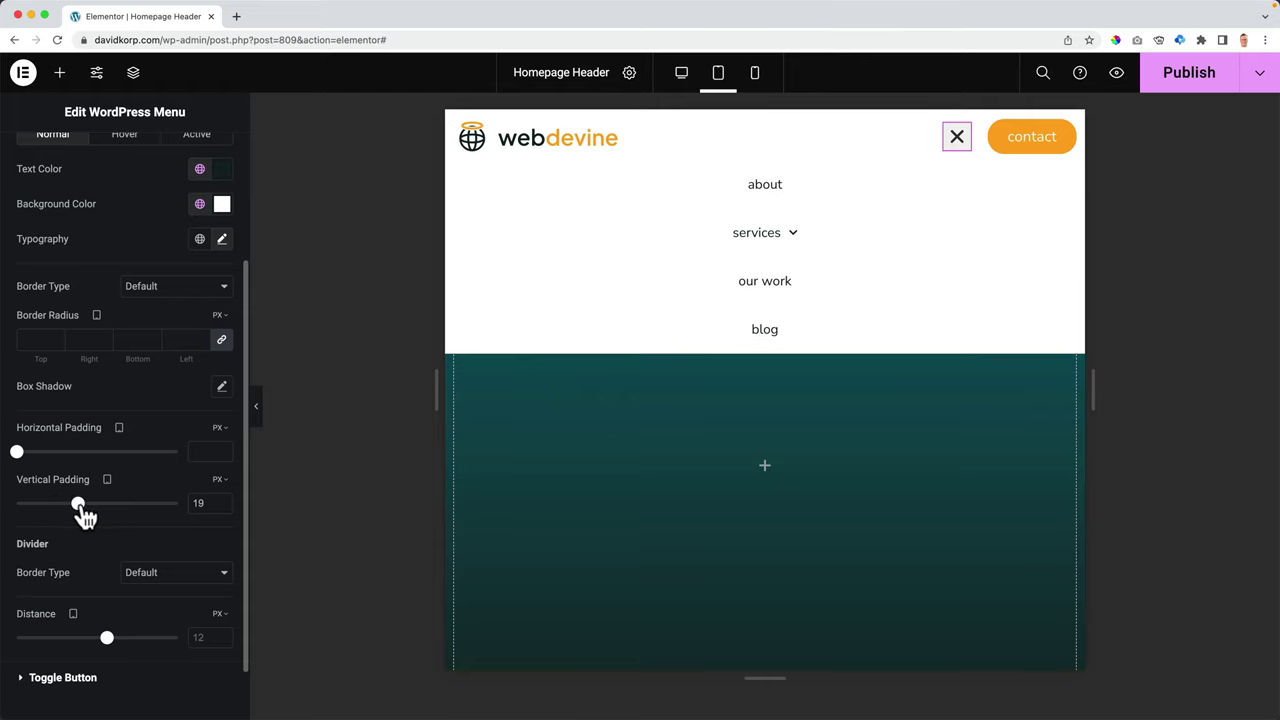
- Set the dropdown typography size to 60 and view the header at desktop width
scroll(110, 390, up, 3)
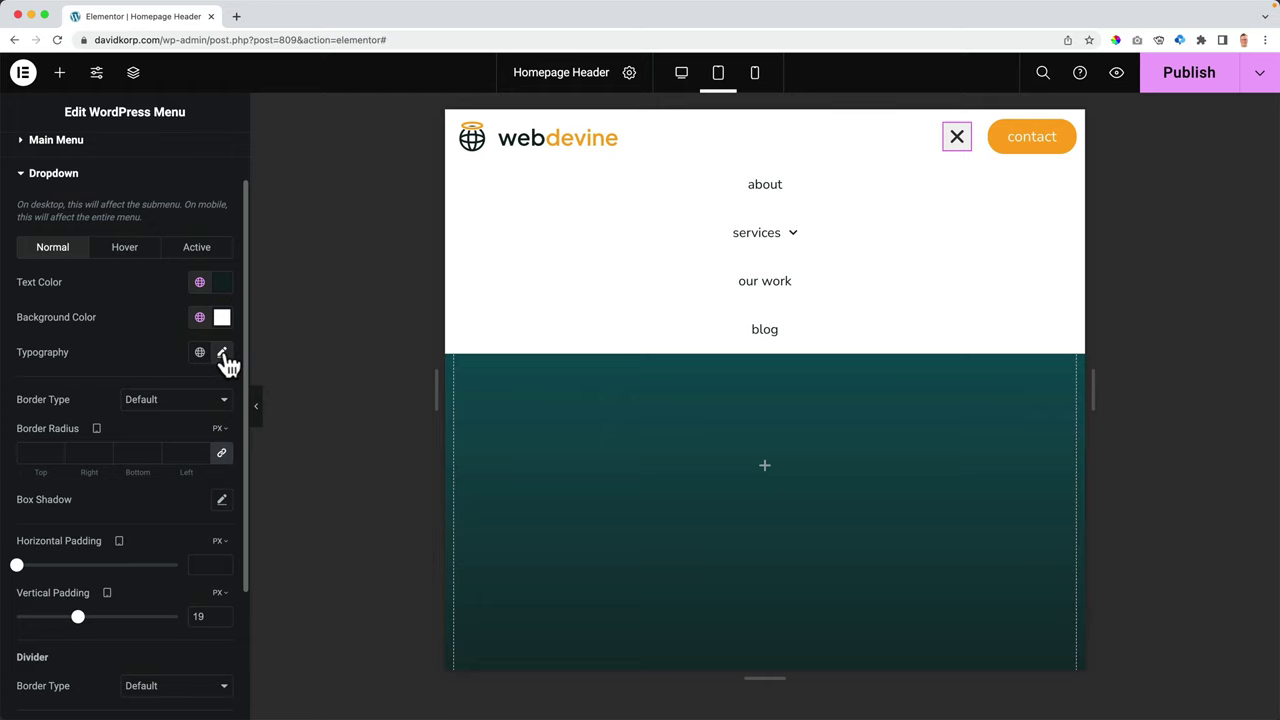
click(222, 356)
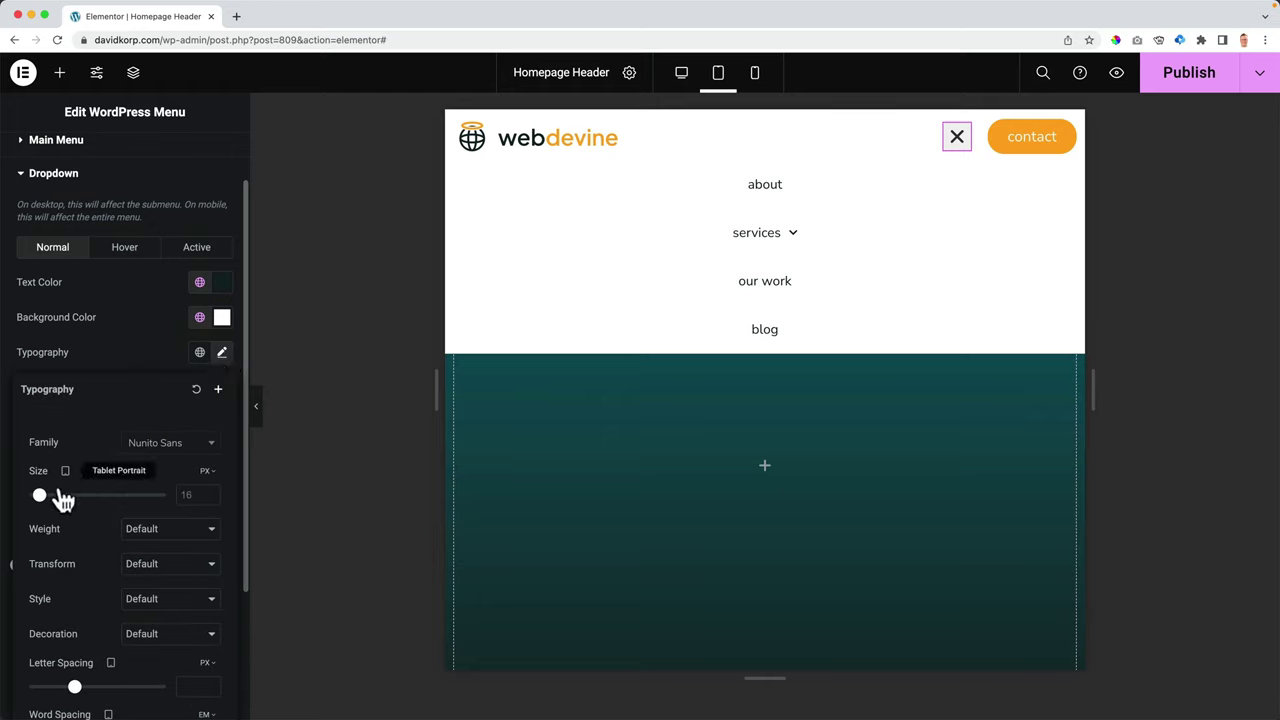
drag(40, 496, 69, 496)
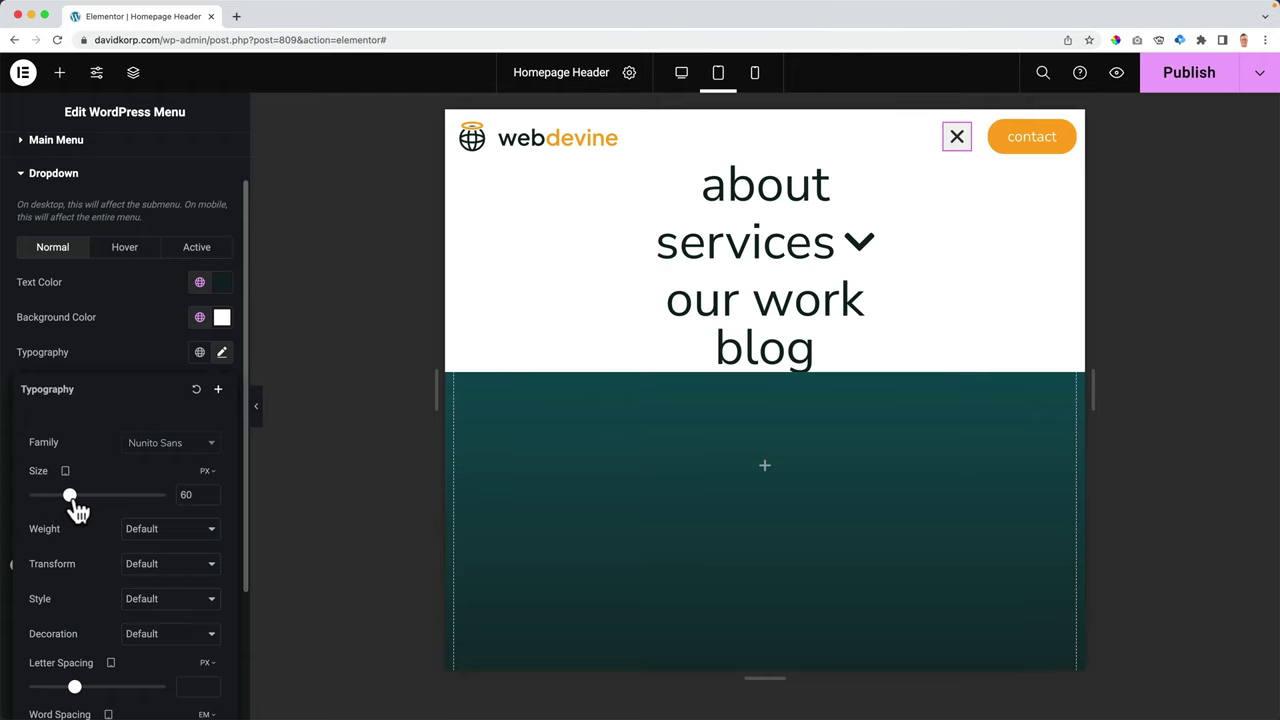
click(681, 74)
- Back in tablet view, reduce the dropdown typography size to 18 px
mouse_move(925, 125)
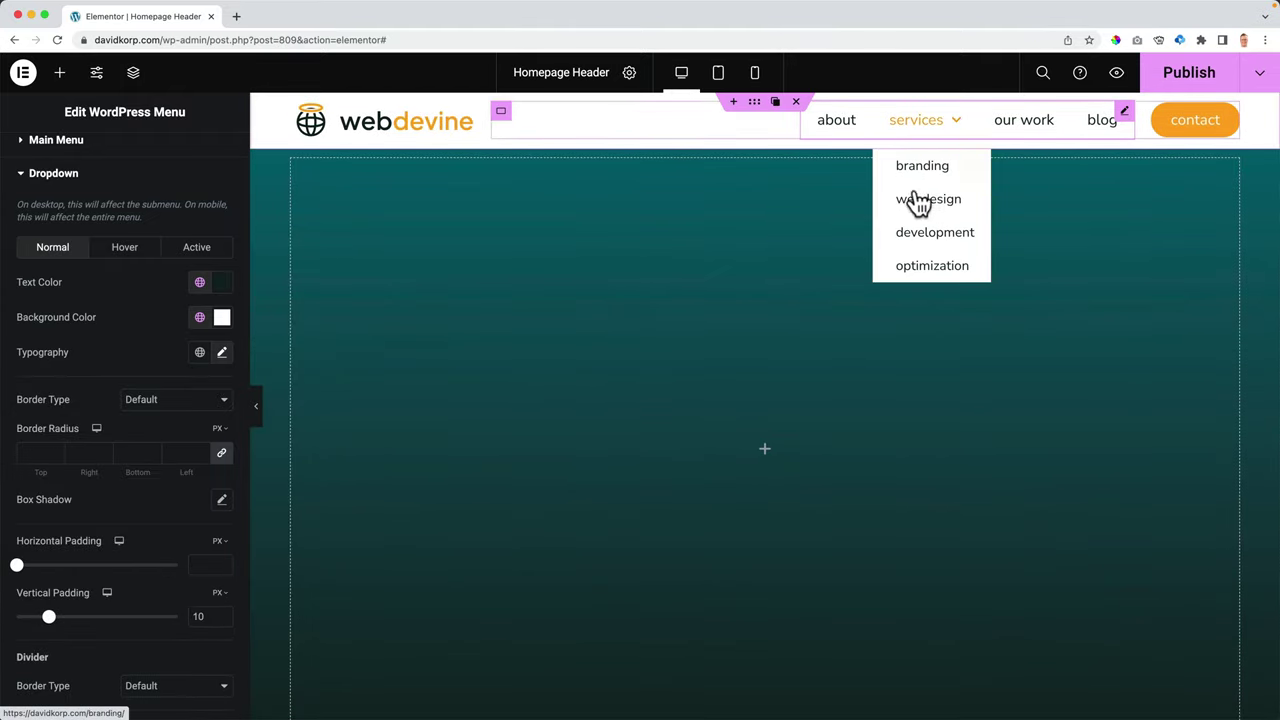
click(717, 76)
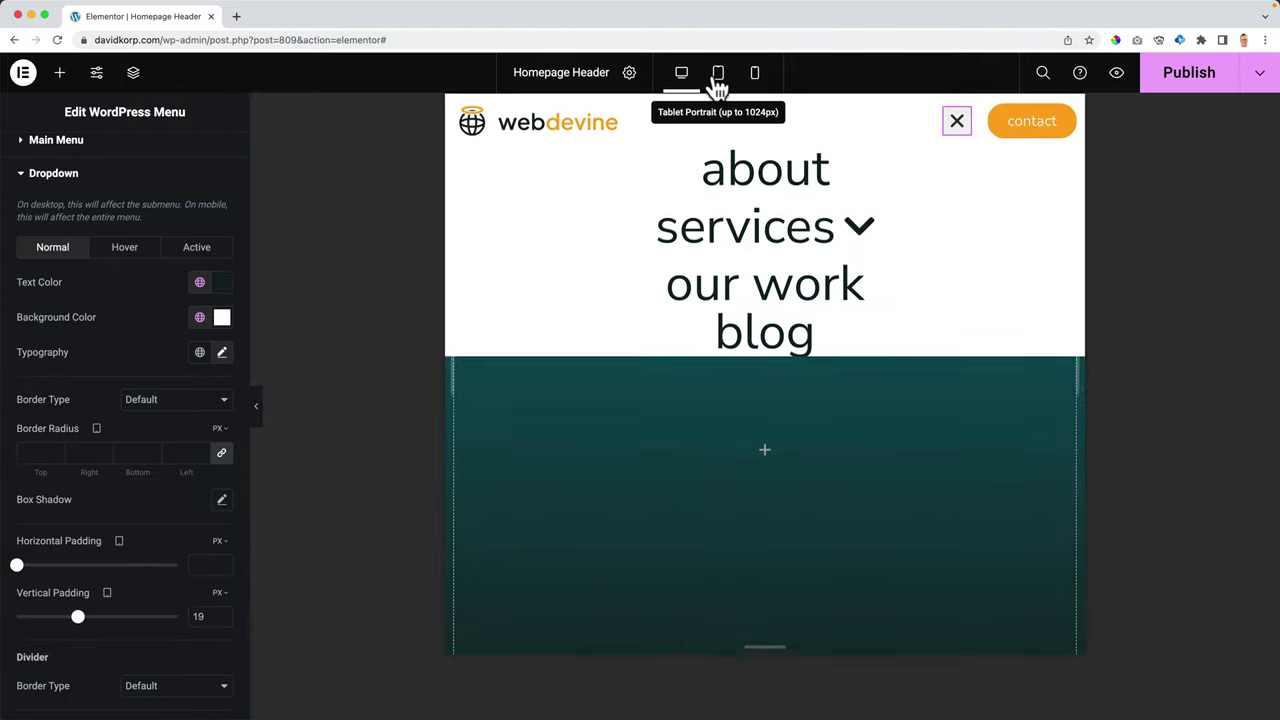
scroll(117, 452, down, 3)
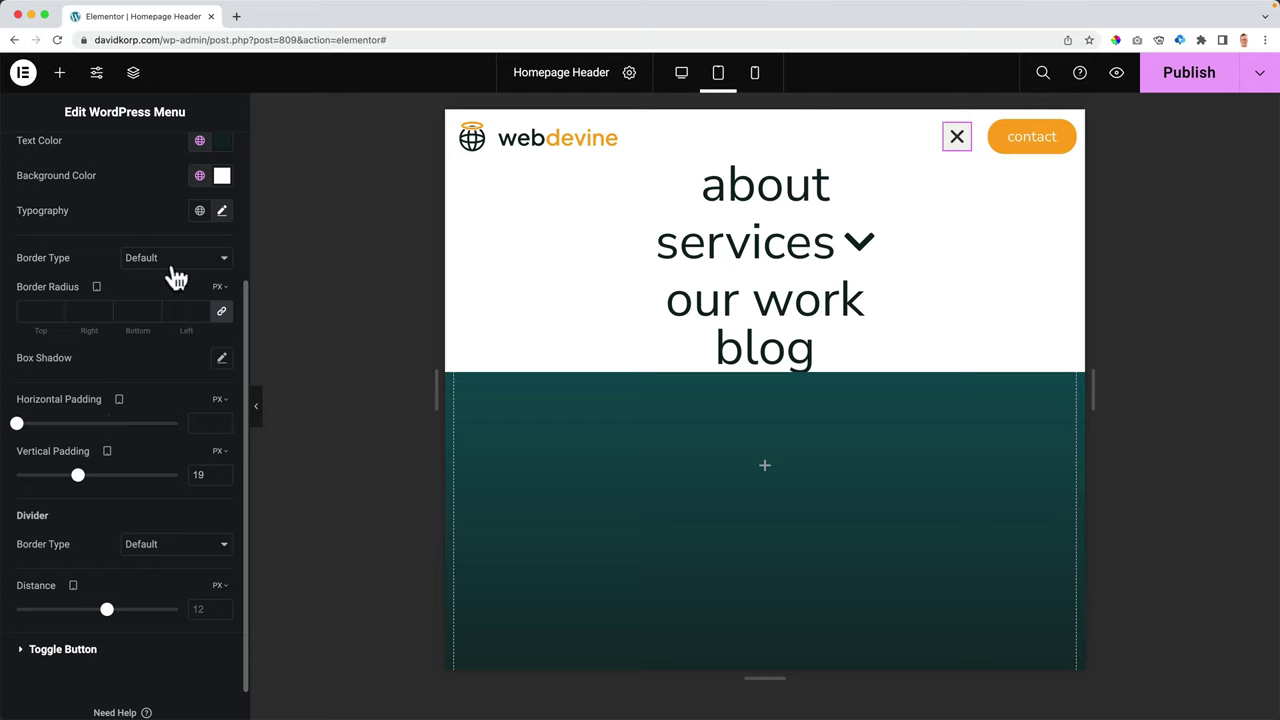
scroll(167, 272, up, 2)
click(221, 306)
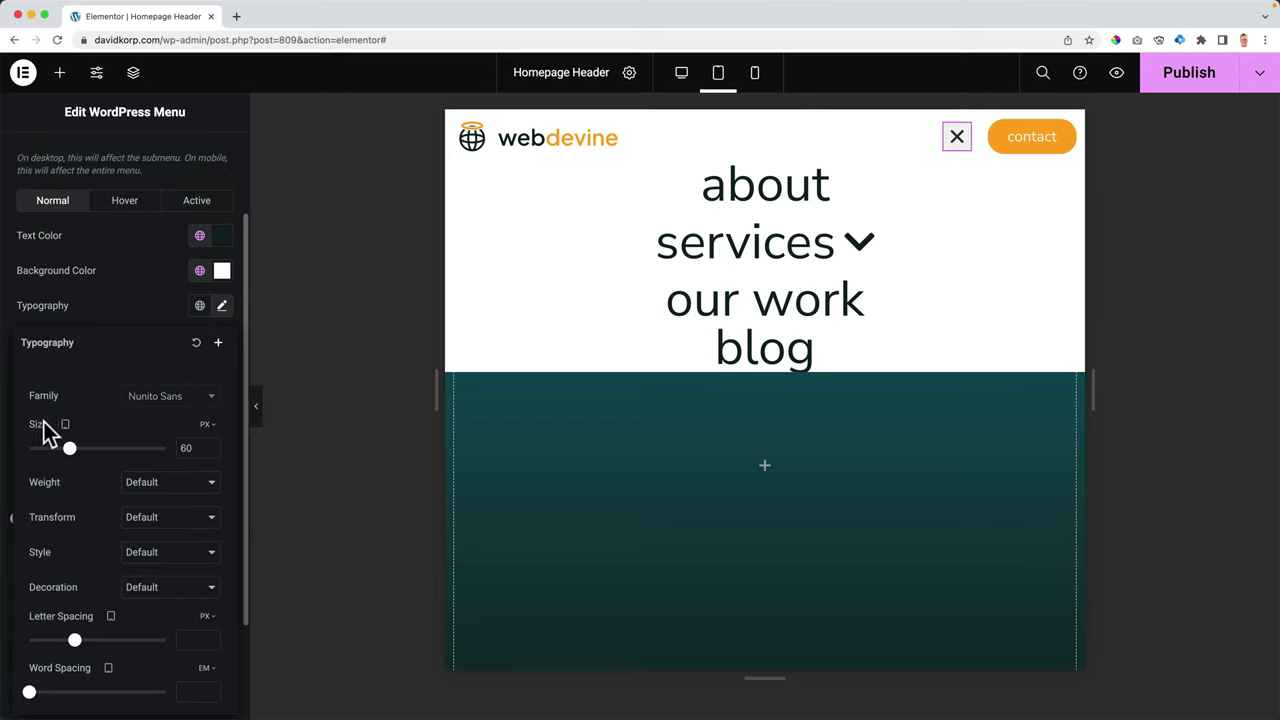
drag(70, 448, 46, 450)
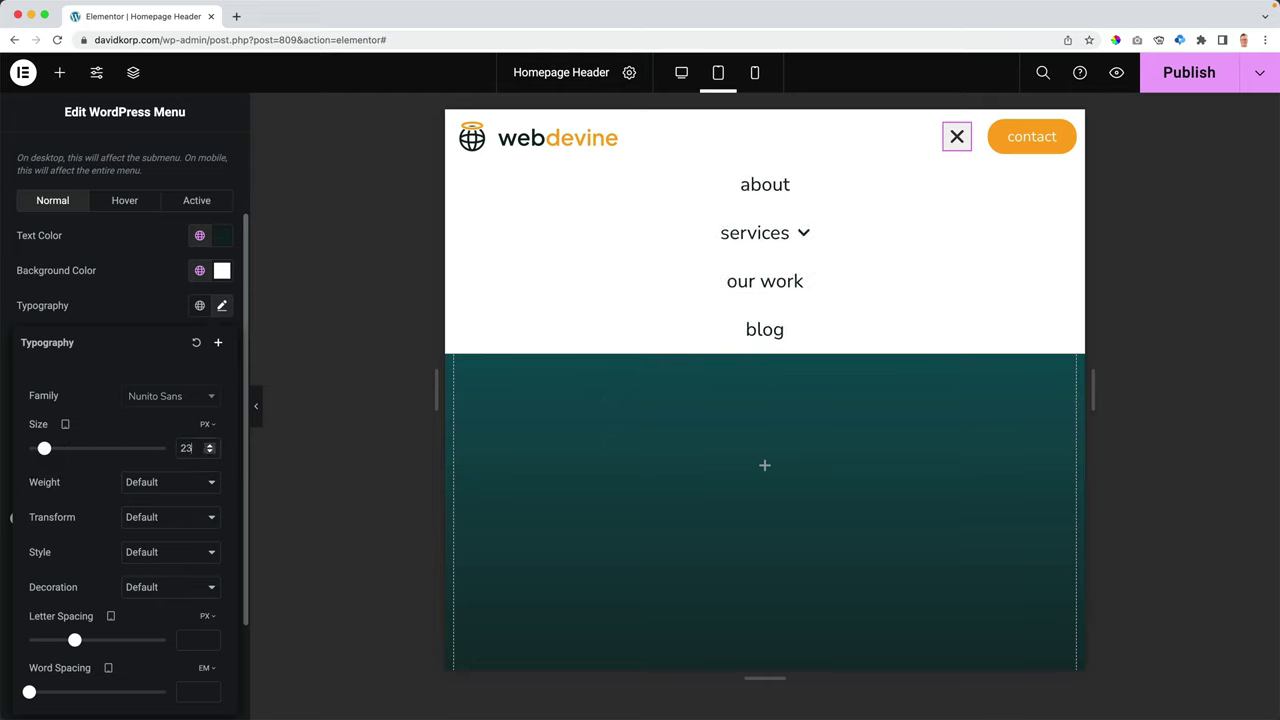
click(810, 242)
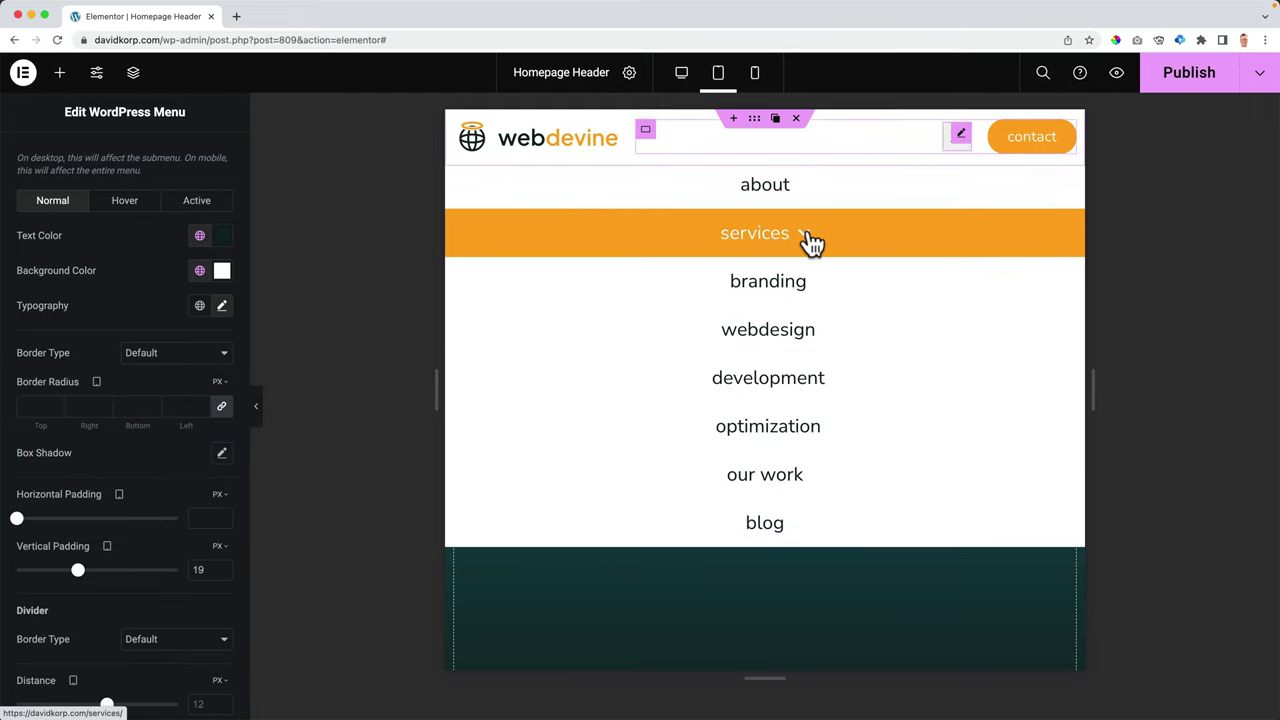
click(221, 307)
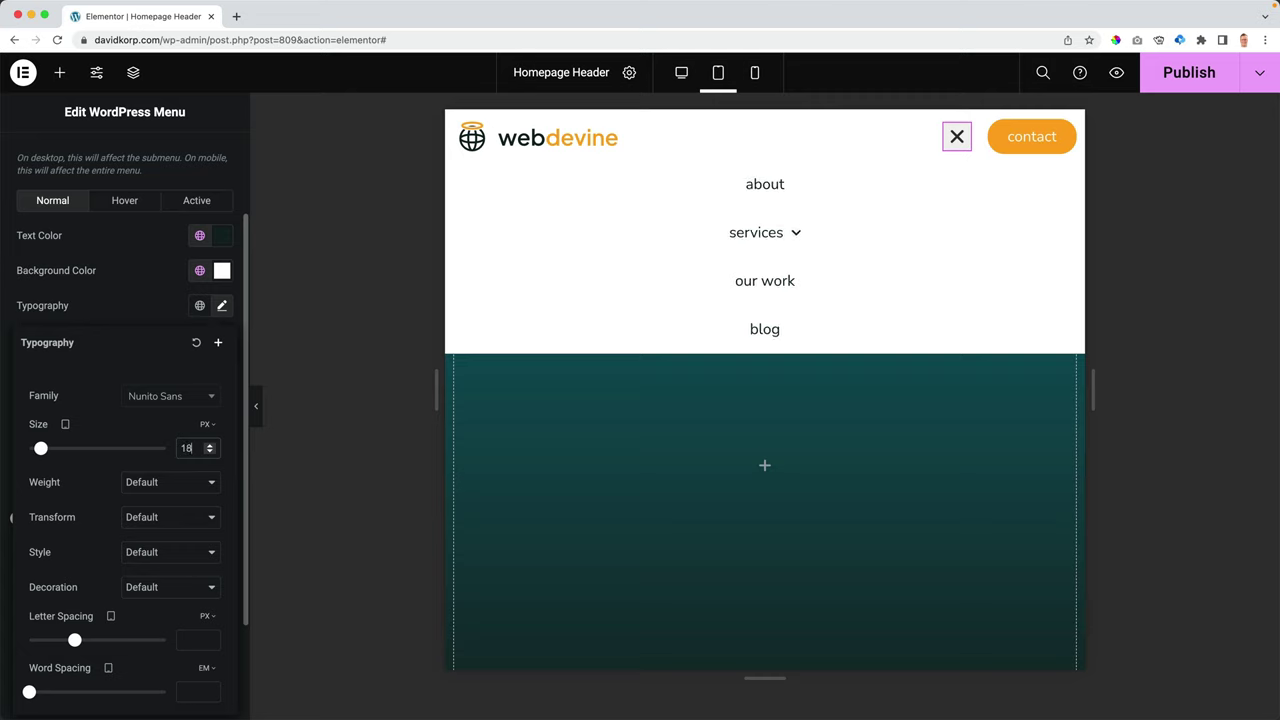
key(Up)
- Check the Services submenu, publish the header, and preview it at mobile width
click(802, 237)
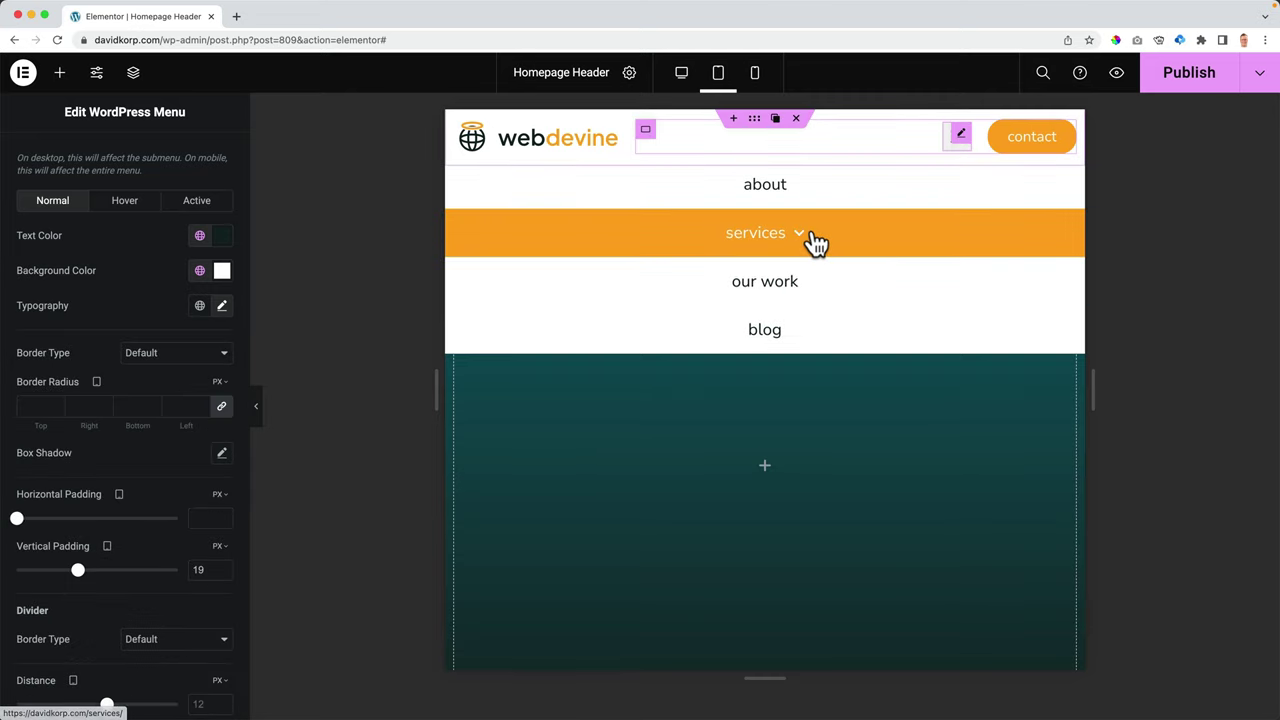
click(803, 238)
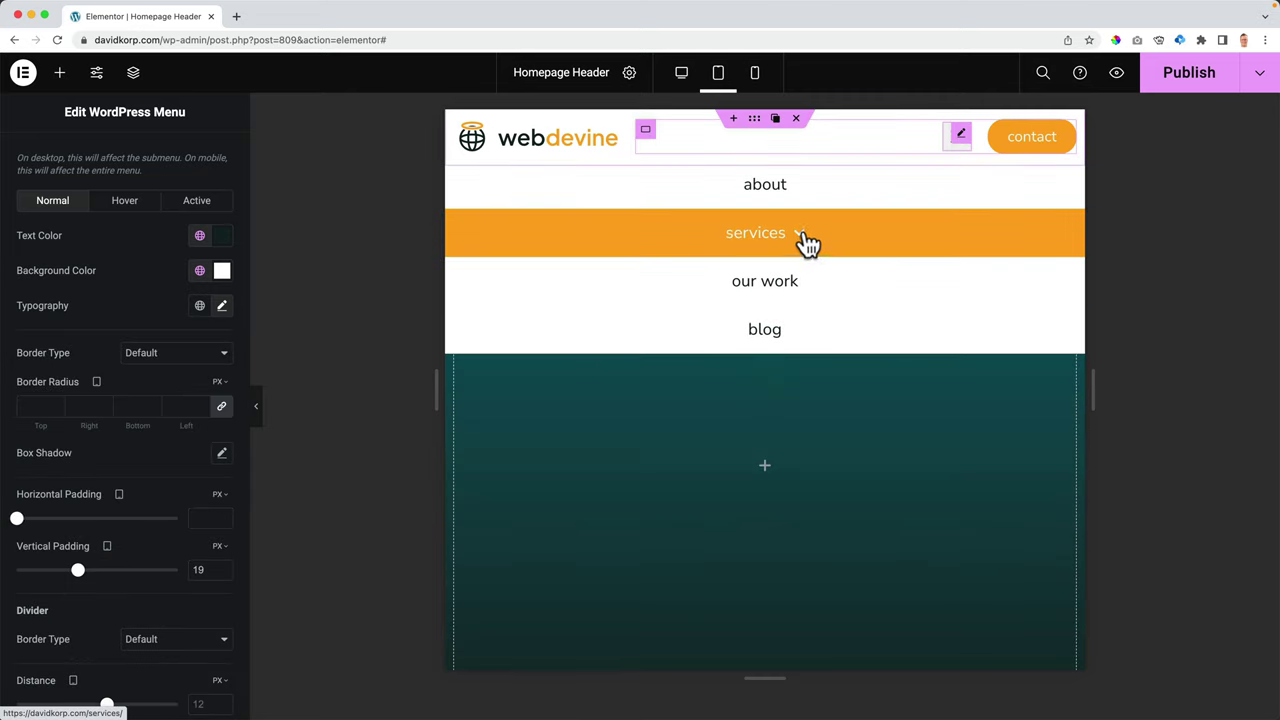
click(1200, 80)
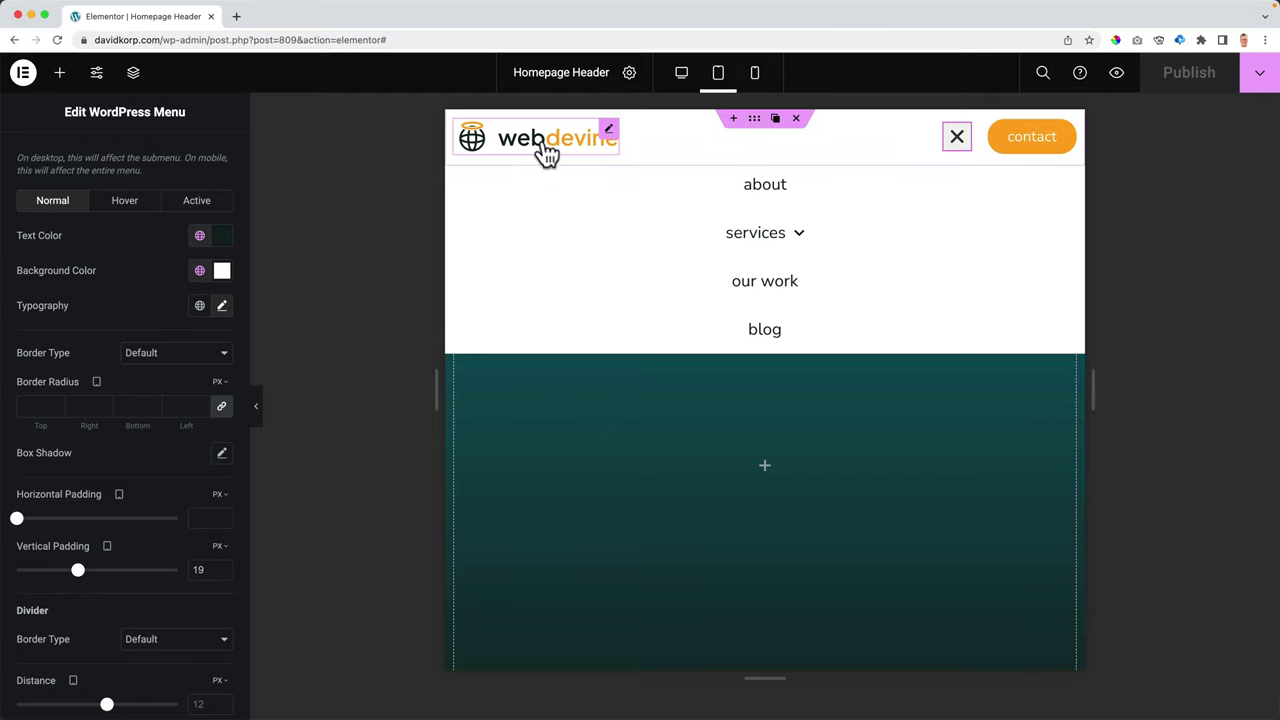
click(755, 78)
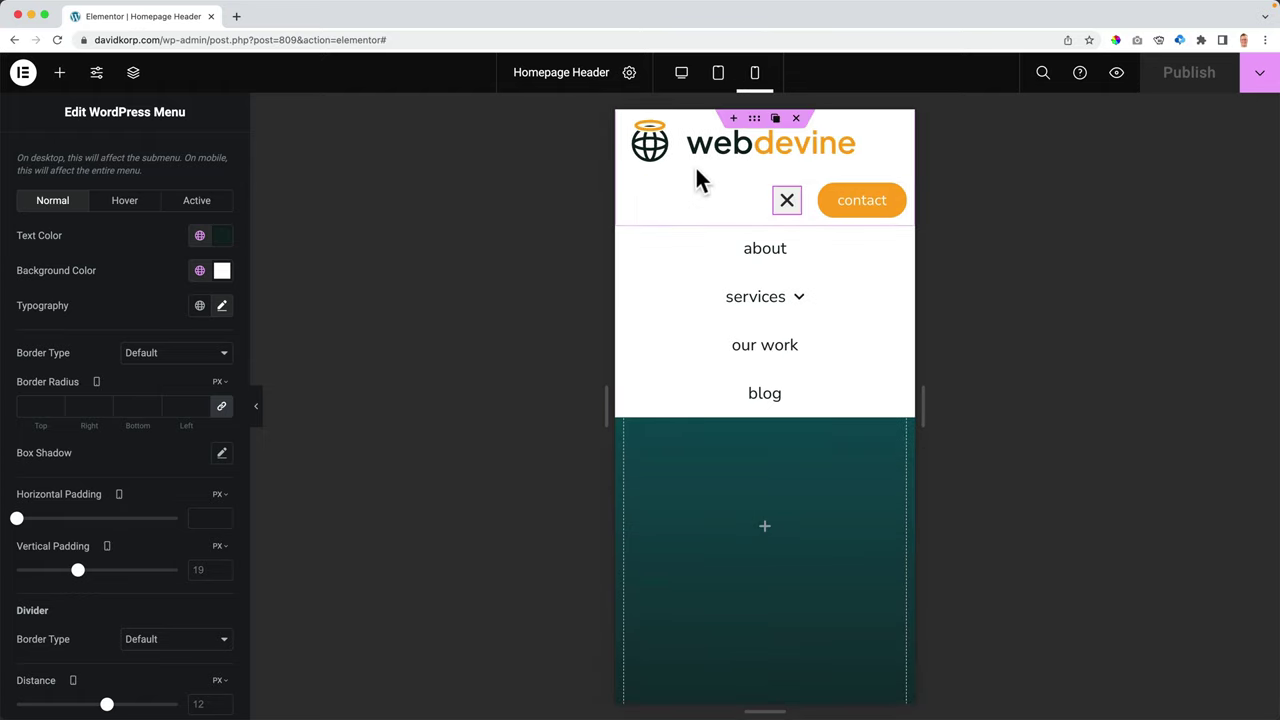
- Hide the contact button on Mobile Portrait via its Responsive settings and publish the header
click(866, 208)
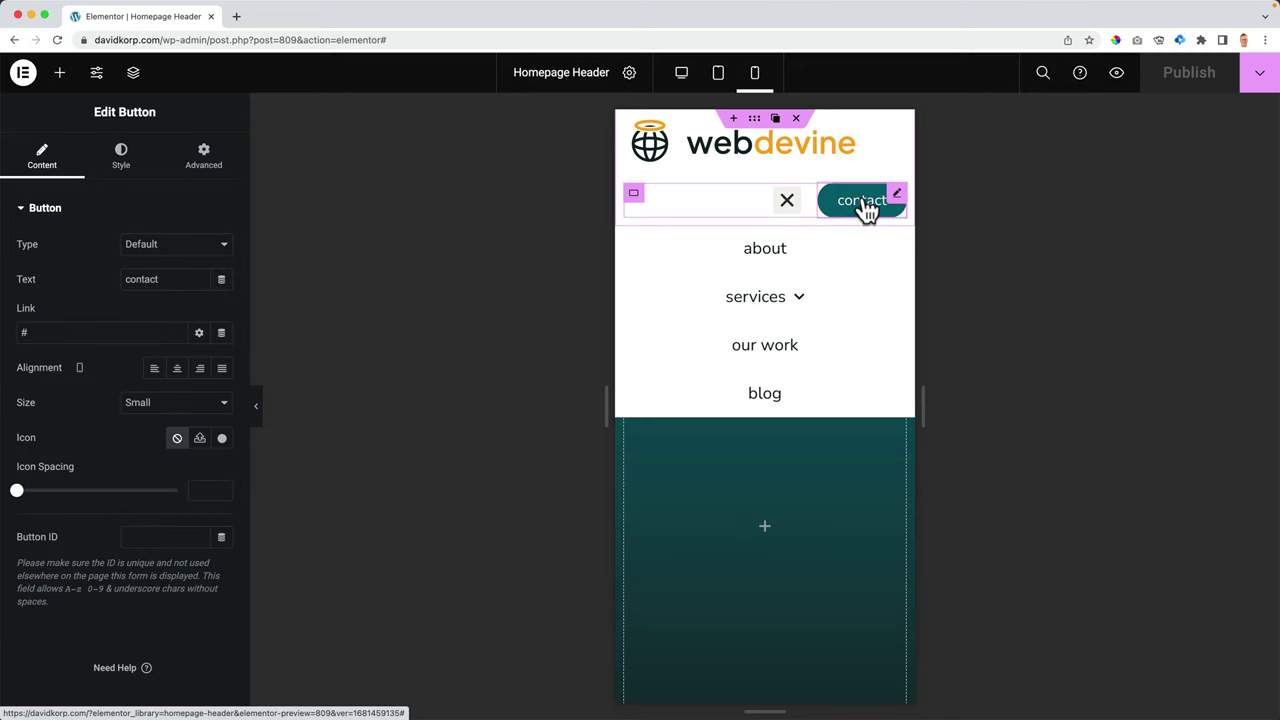
click(201, 160)
click(45, 208)
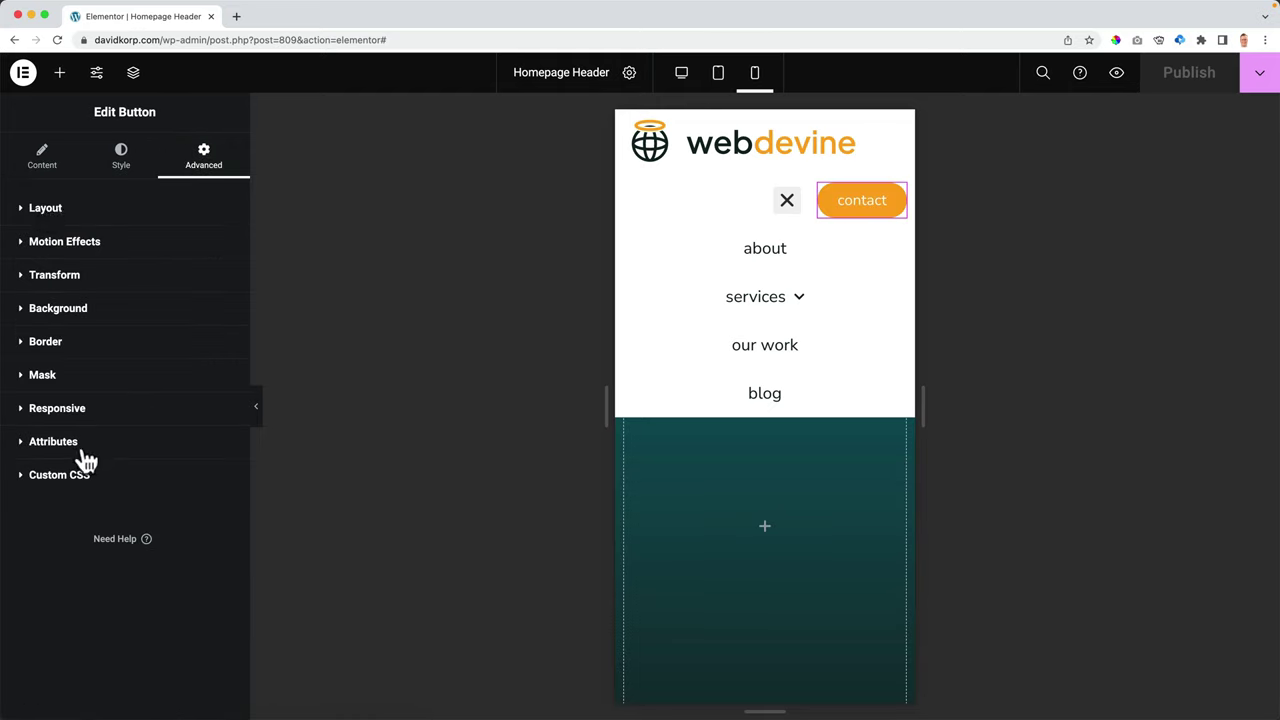
click(66, 414)
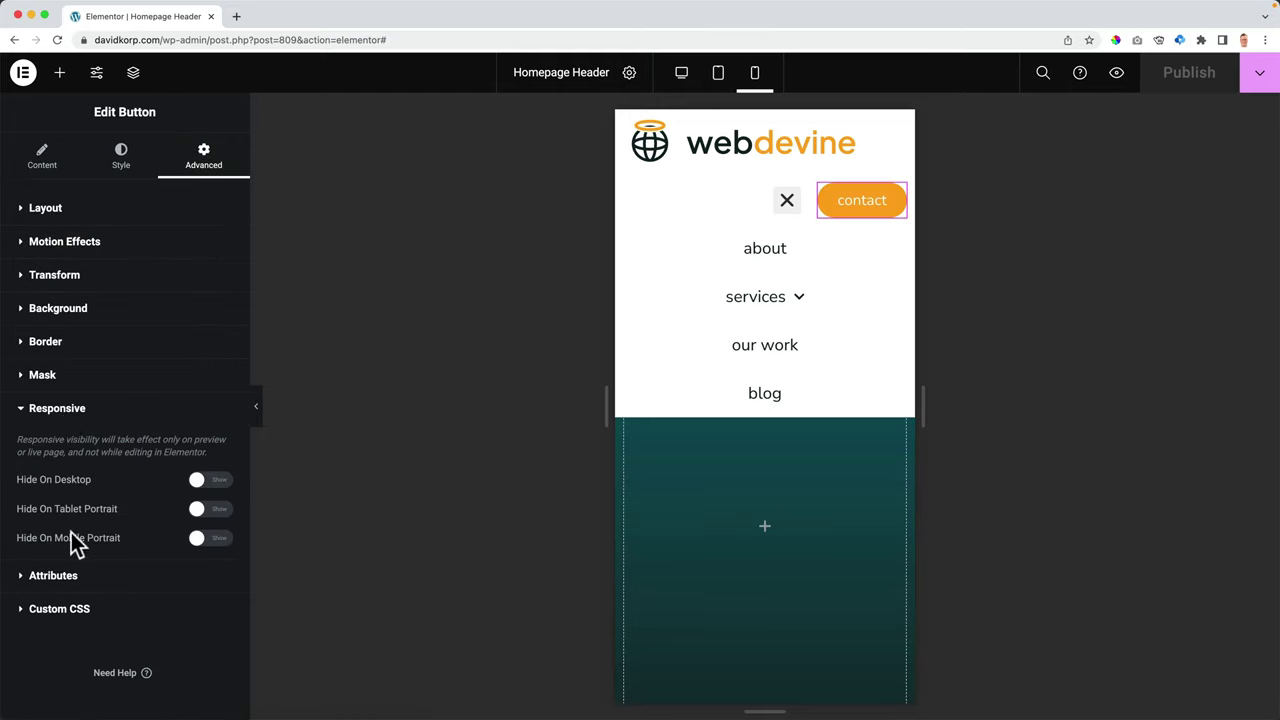
click(207, 540)
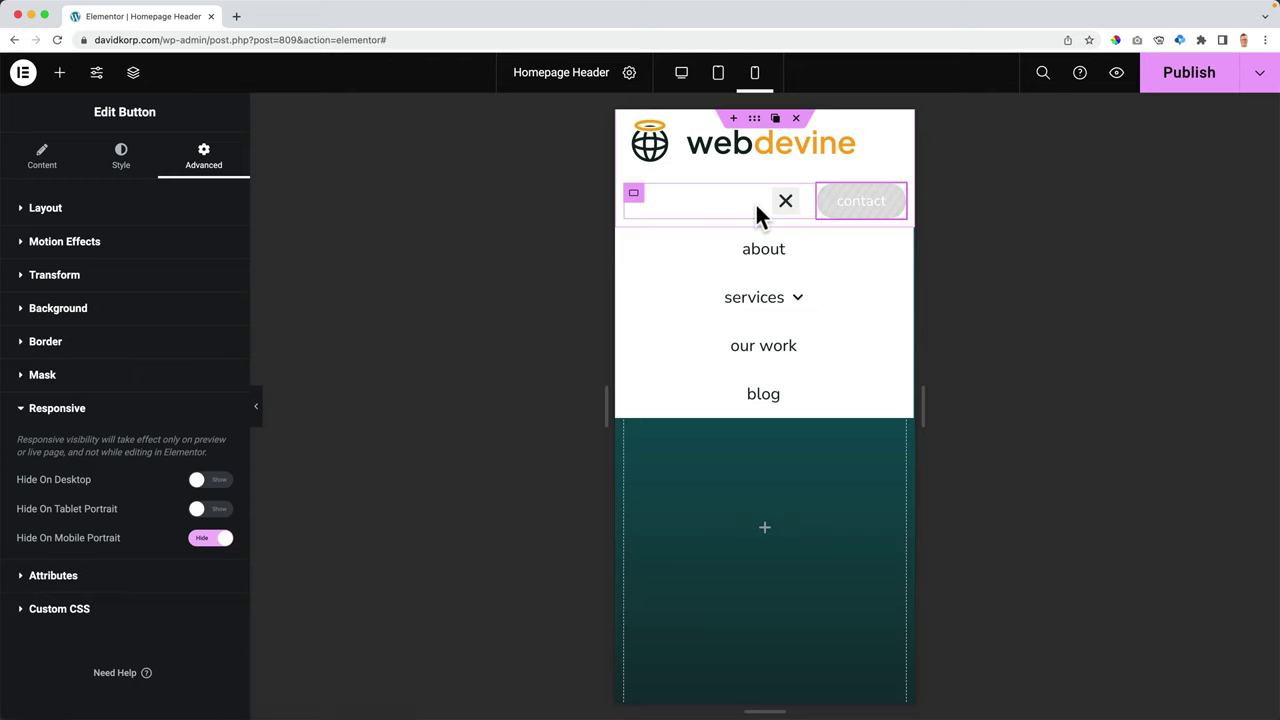
click(1166, 84)
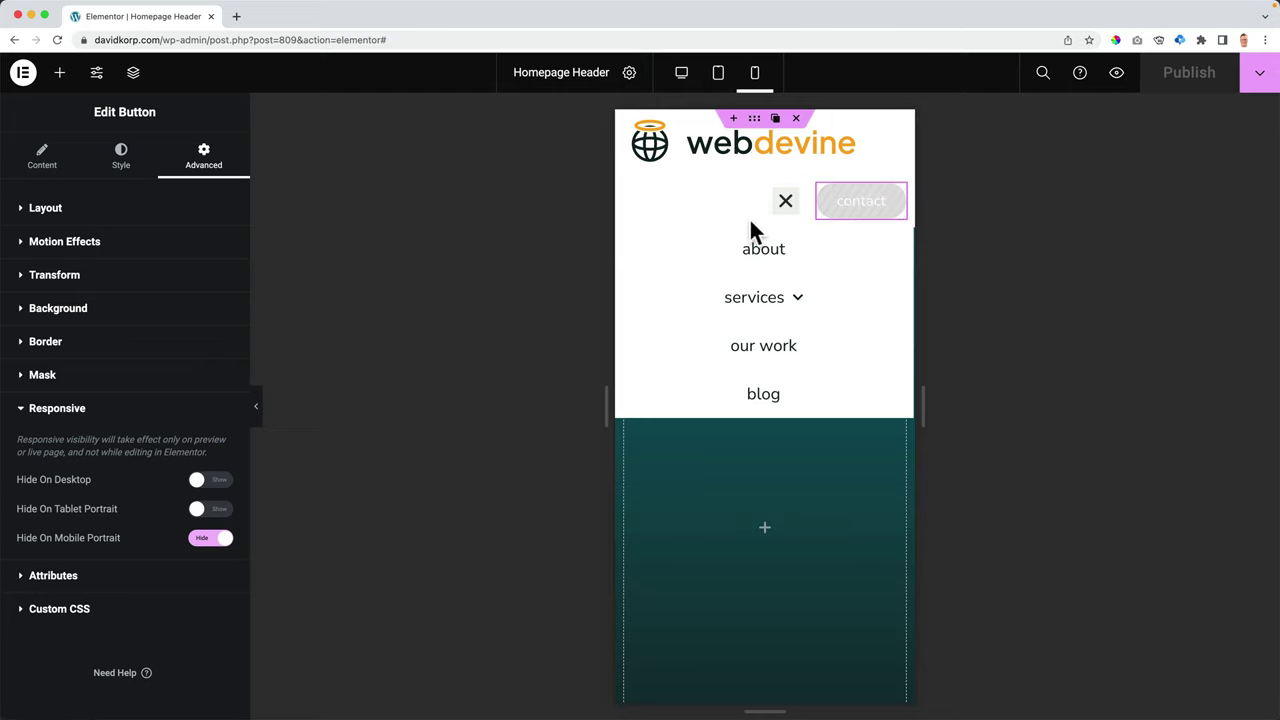
click(784, 208)
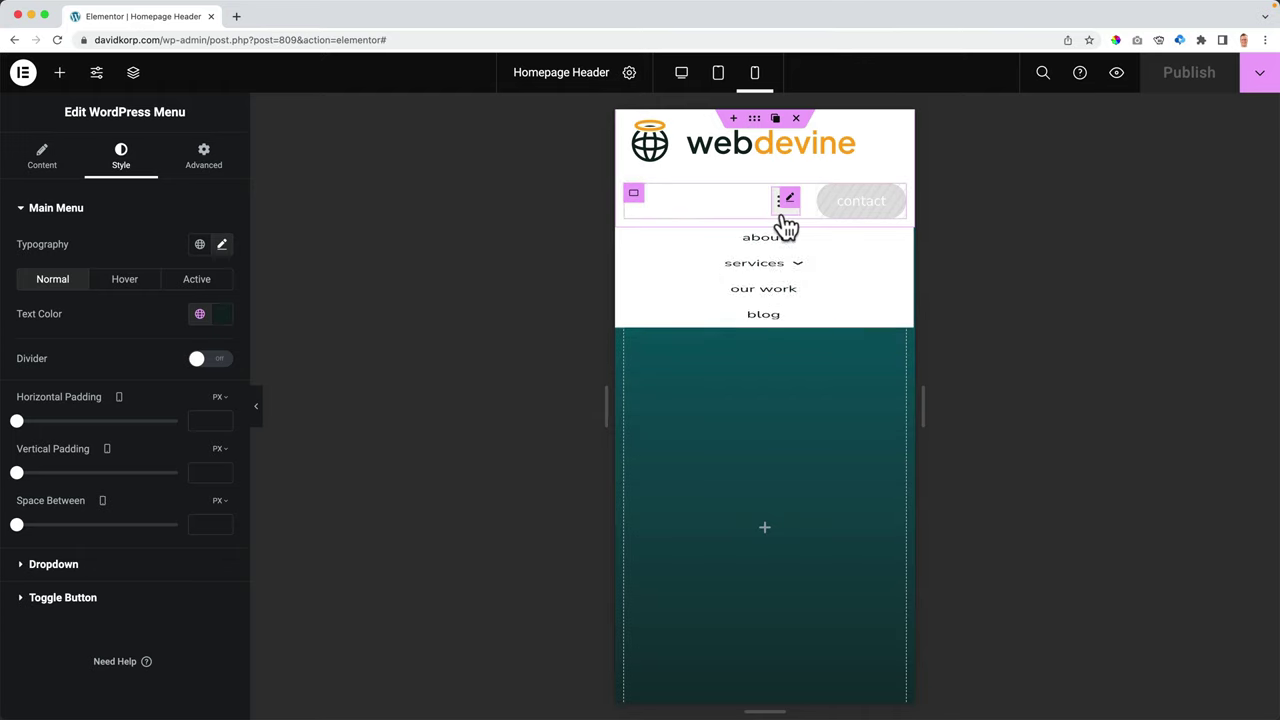
- Set the header container's Wrap to No Wrap so items stay on one row, then publish
click(754, 120)
click(30, 157)
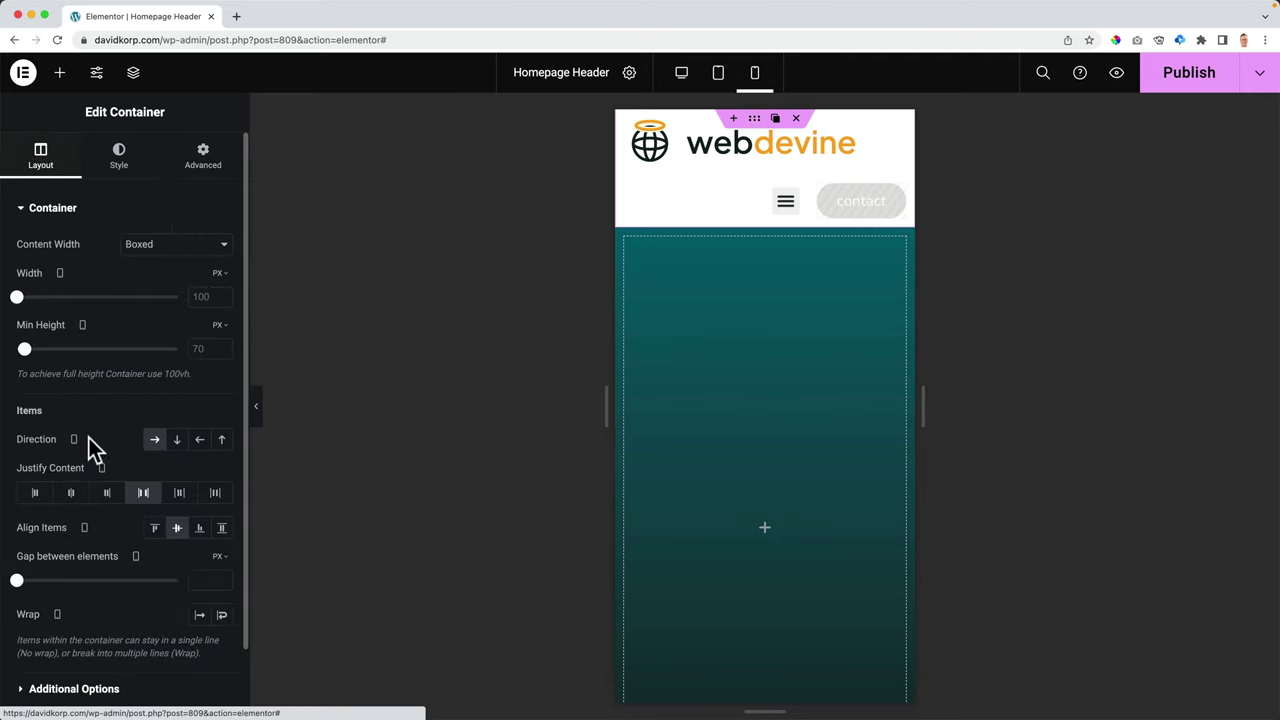
scroll(88, 517, down, 2)
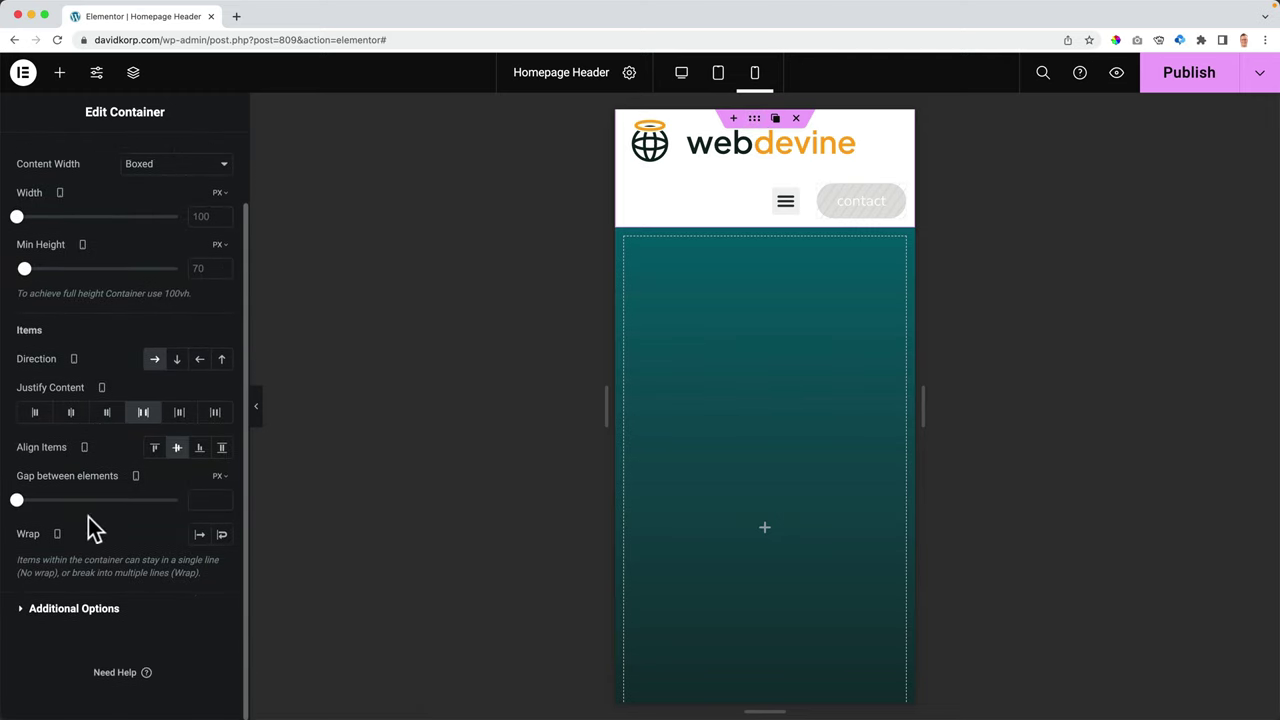
click(199, 538)
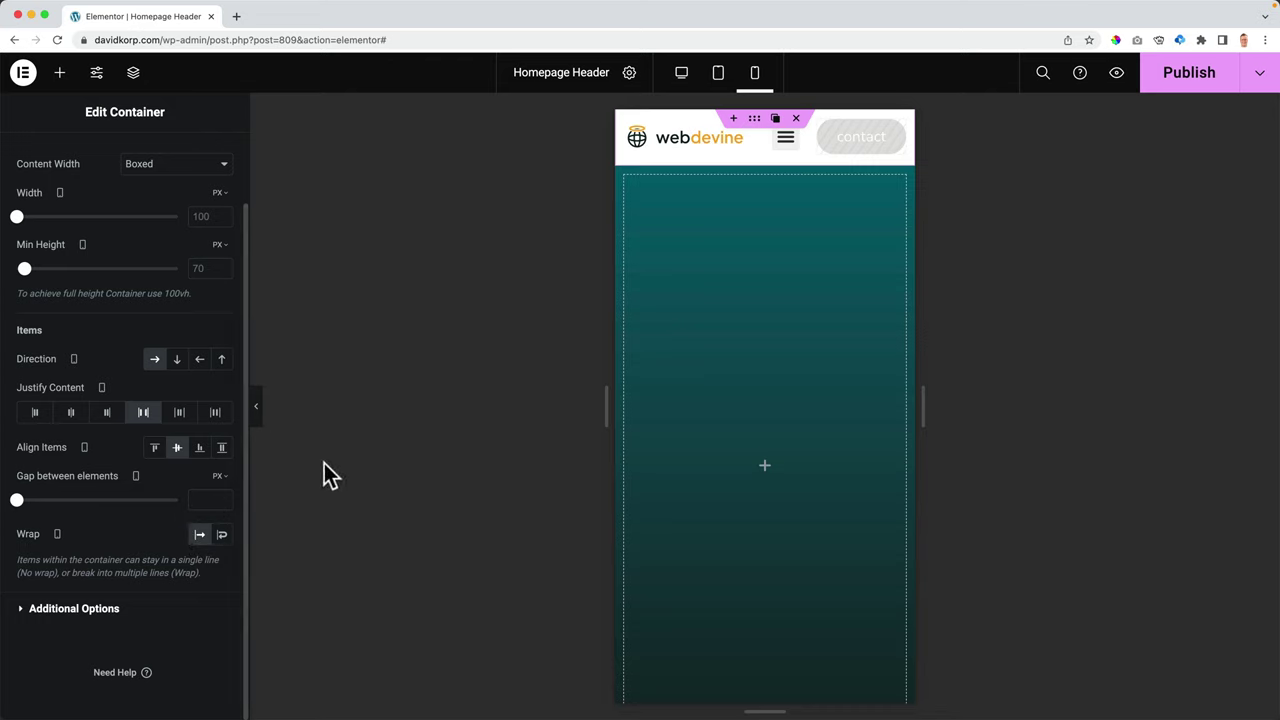
click(1168, 88)
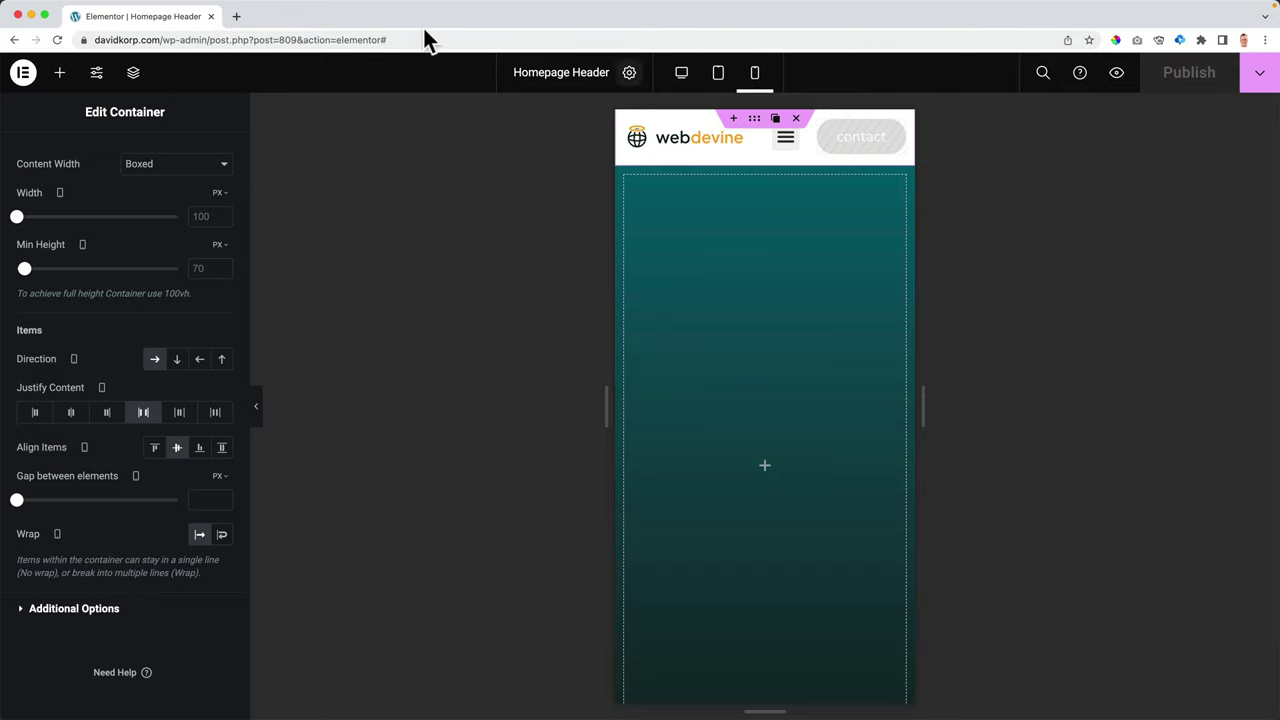
- Open davidkorp.com in a new tab and narrow the window to phone width
click(236, 16)
text(davi)
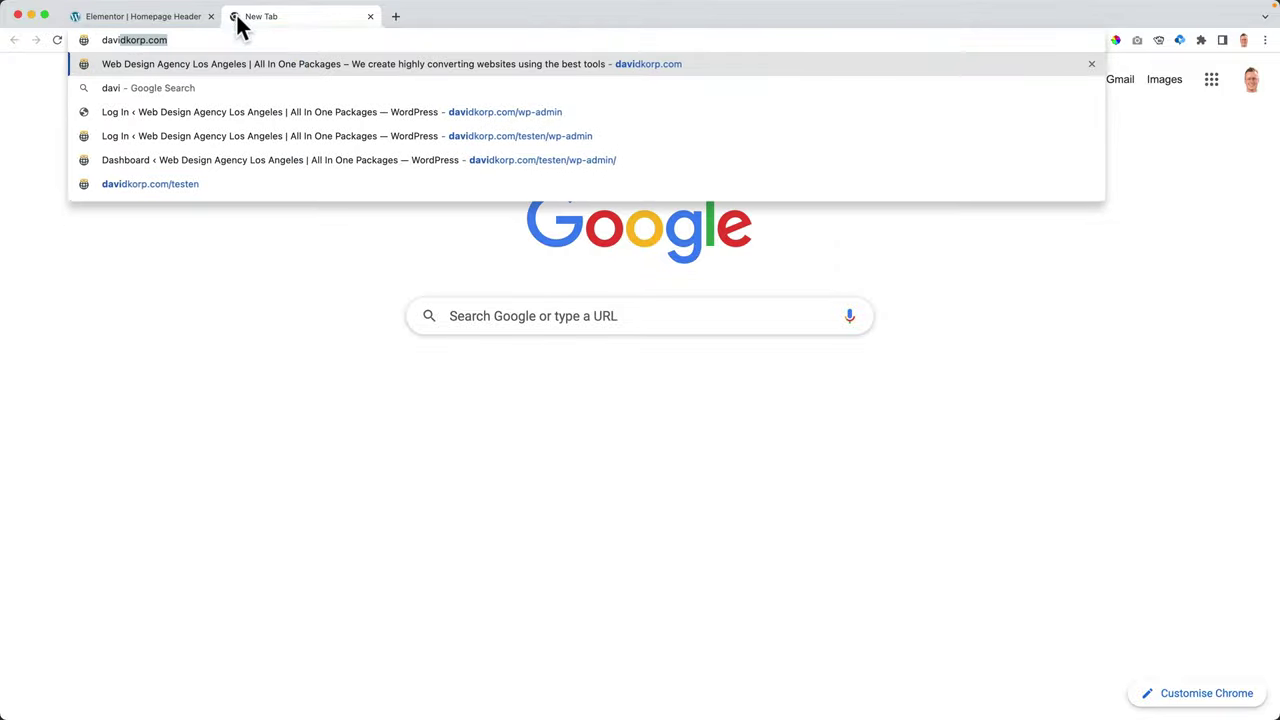
key(Return)
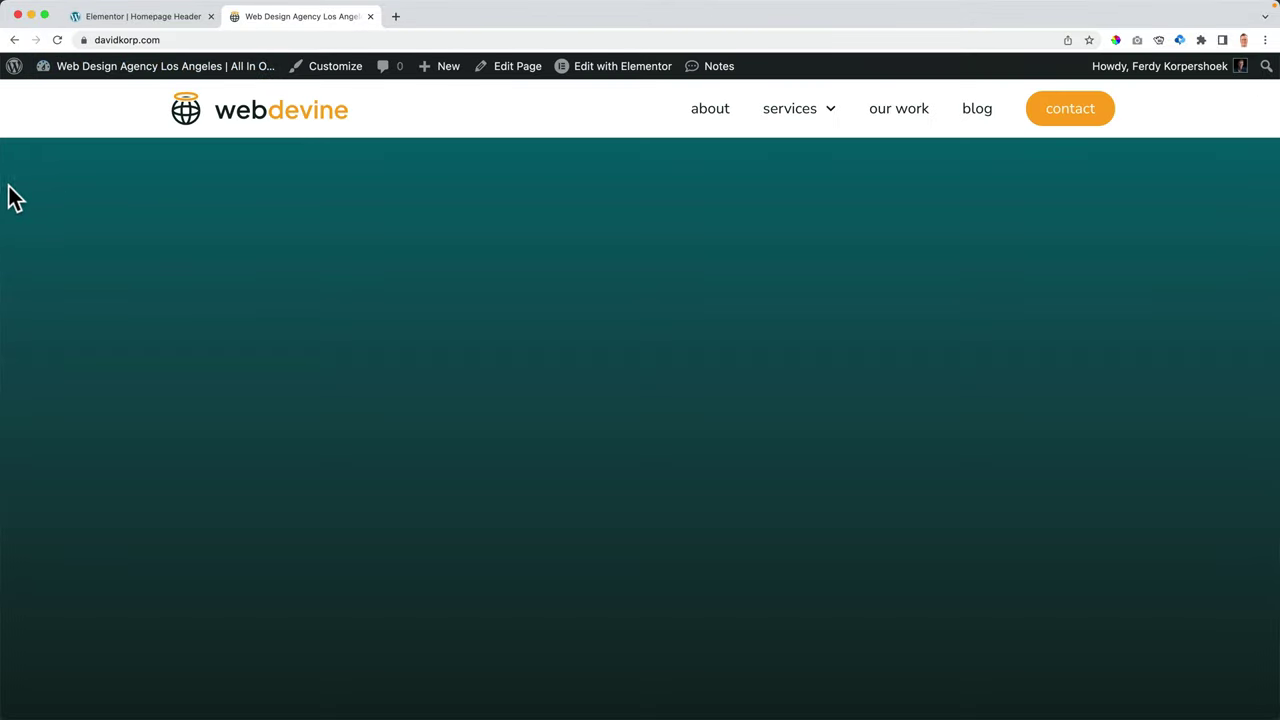
drag(2, 190, 949, 150)
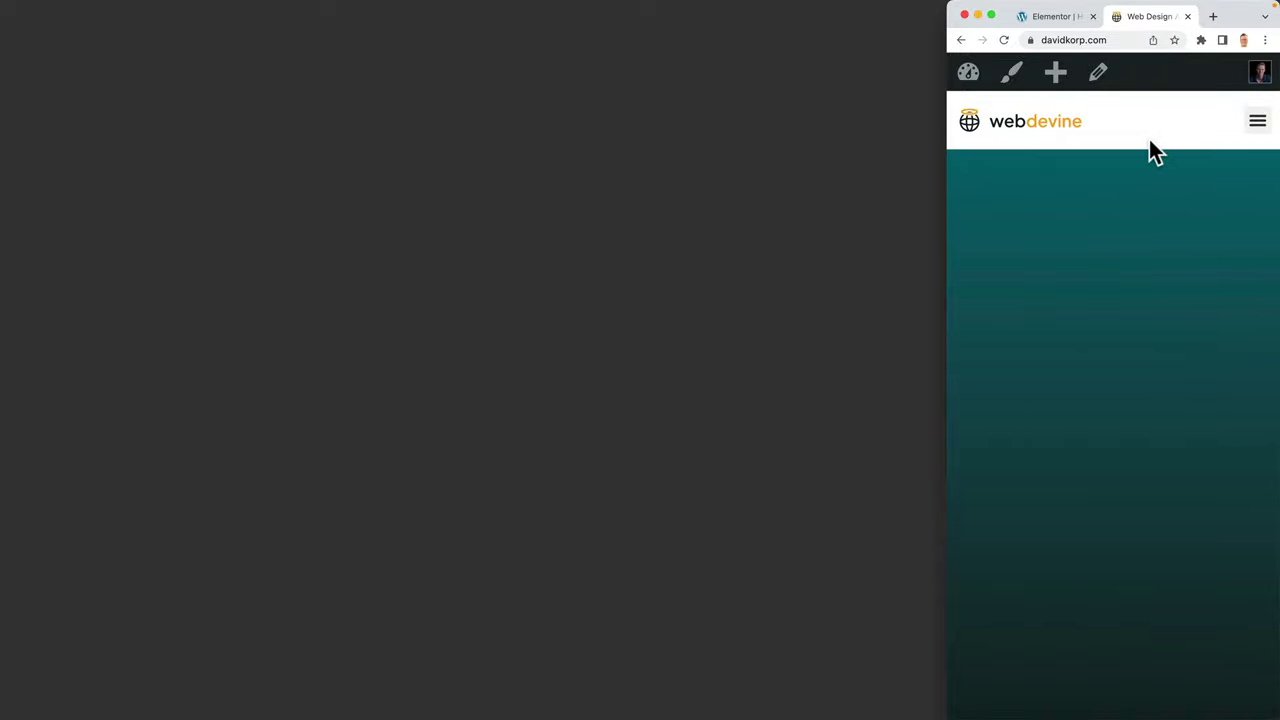
- Test opening and closing the live mobile menu and its Services submenu
click(1259, 132)
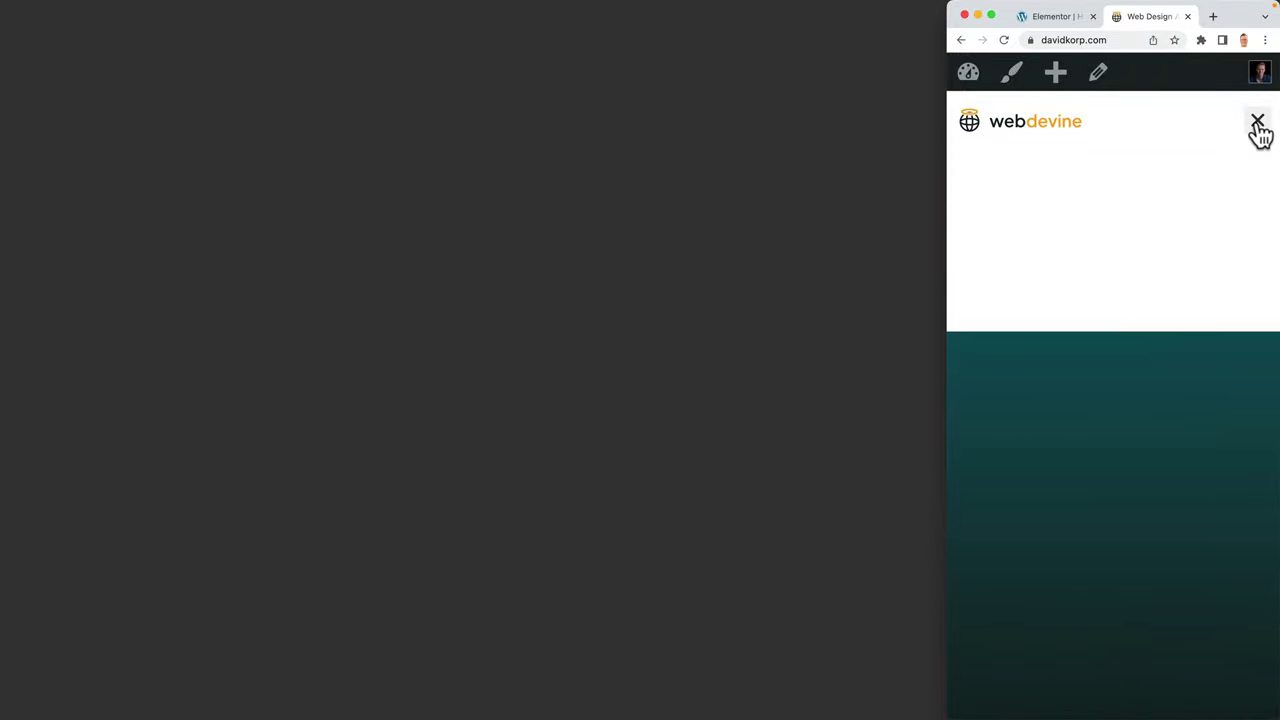
click(1259, 132)
click(1259, 132)
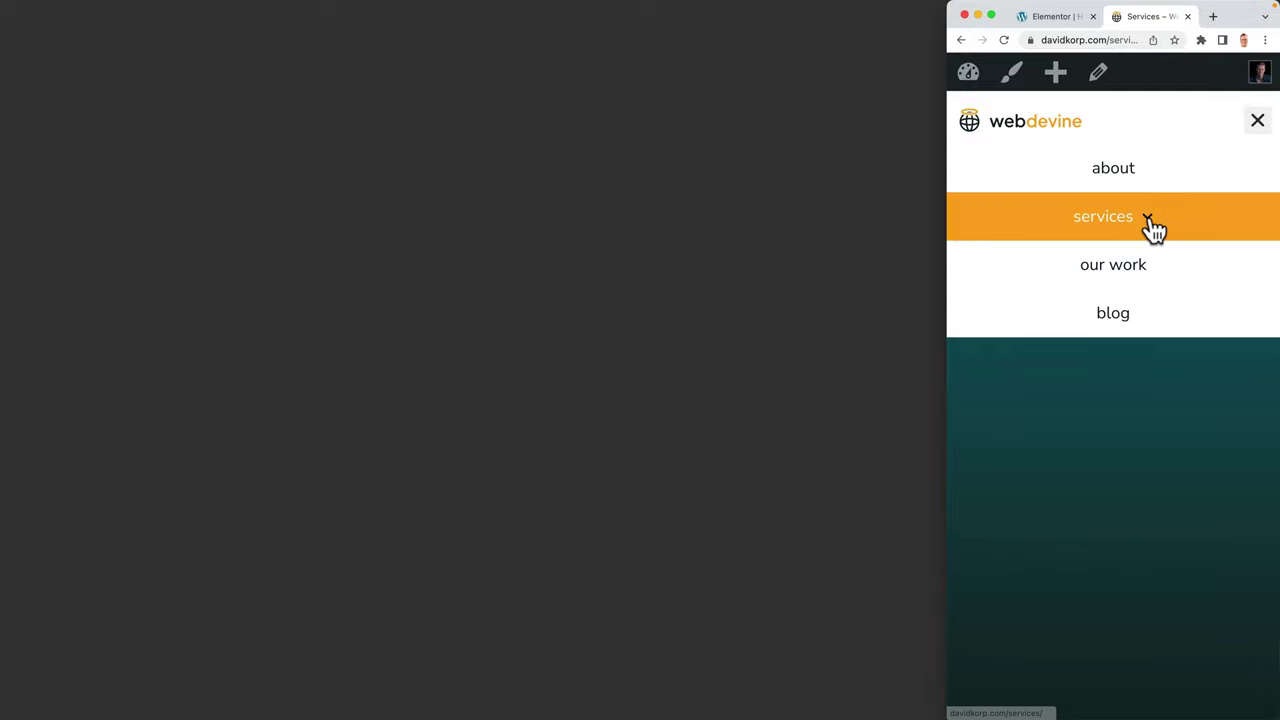
click(1150, 228)
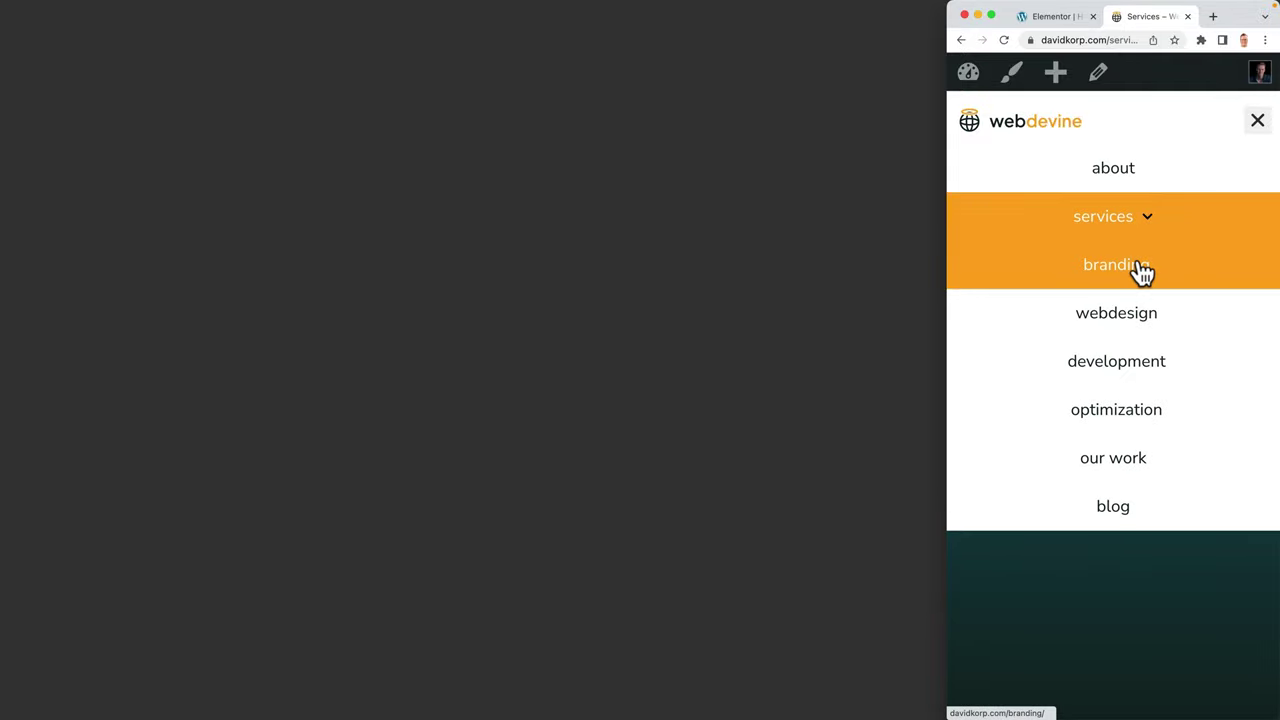
click(1143, 268)
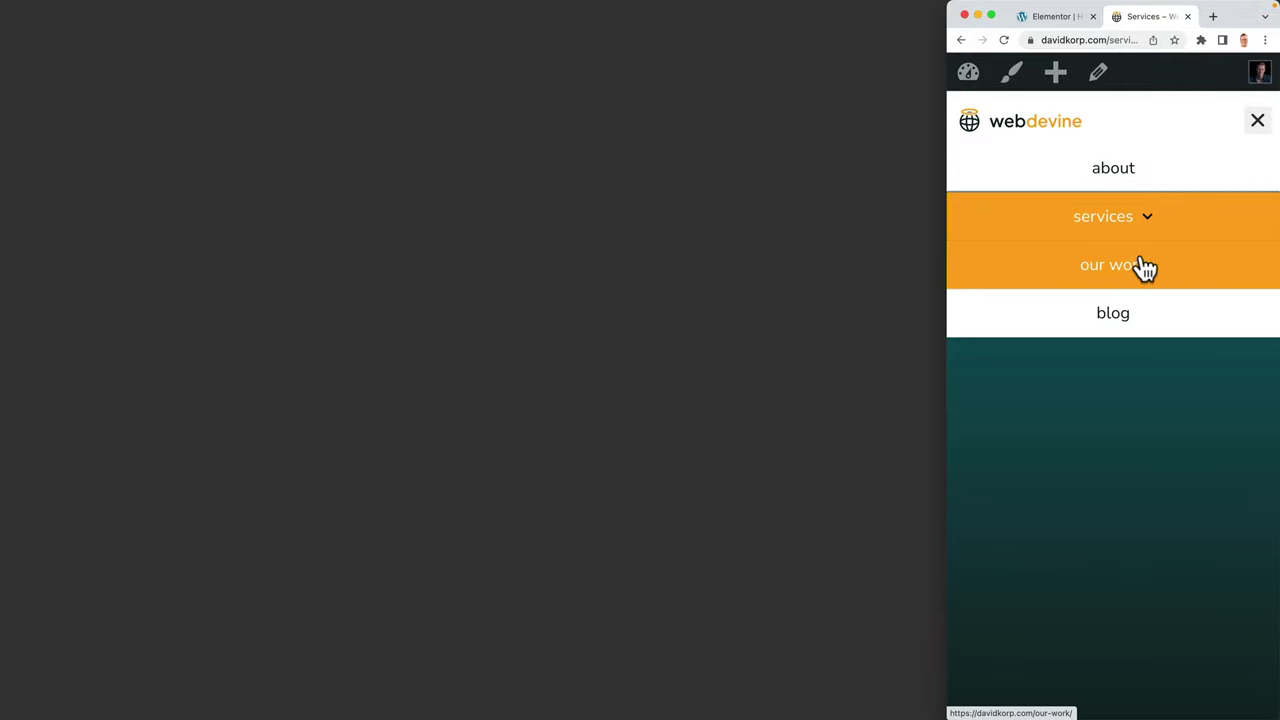
click(1160, 221)
click(1160, 221)
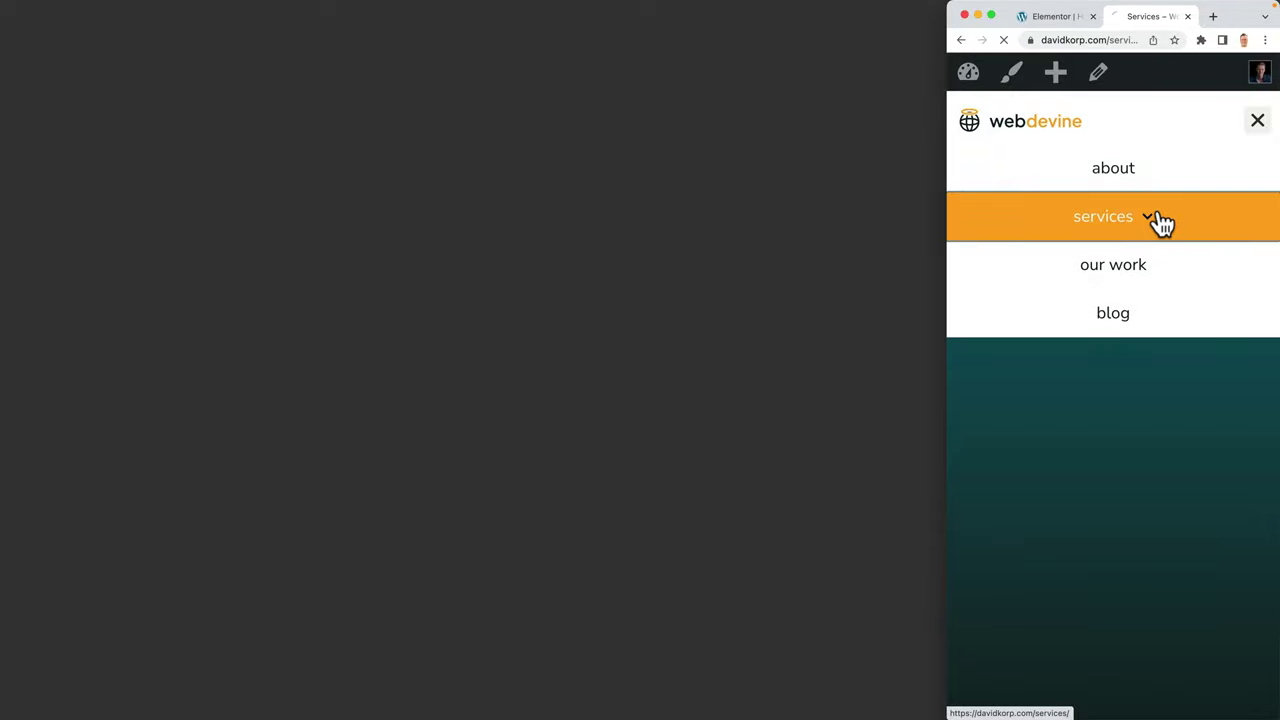
click(1157, 220)
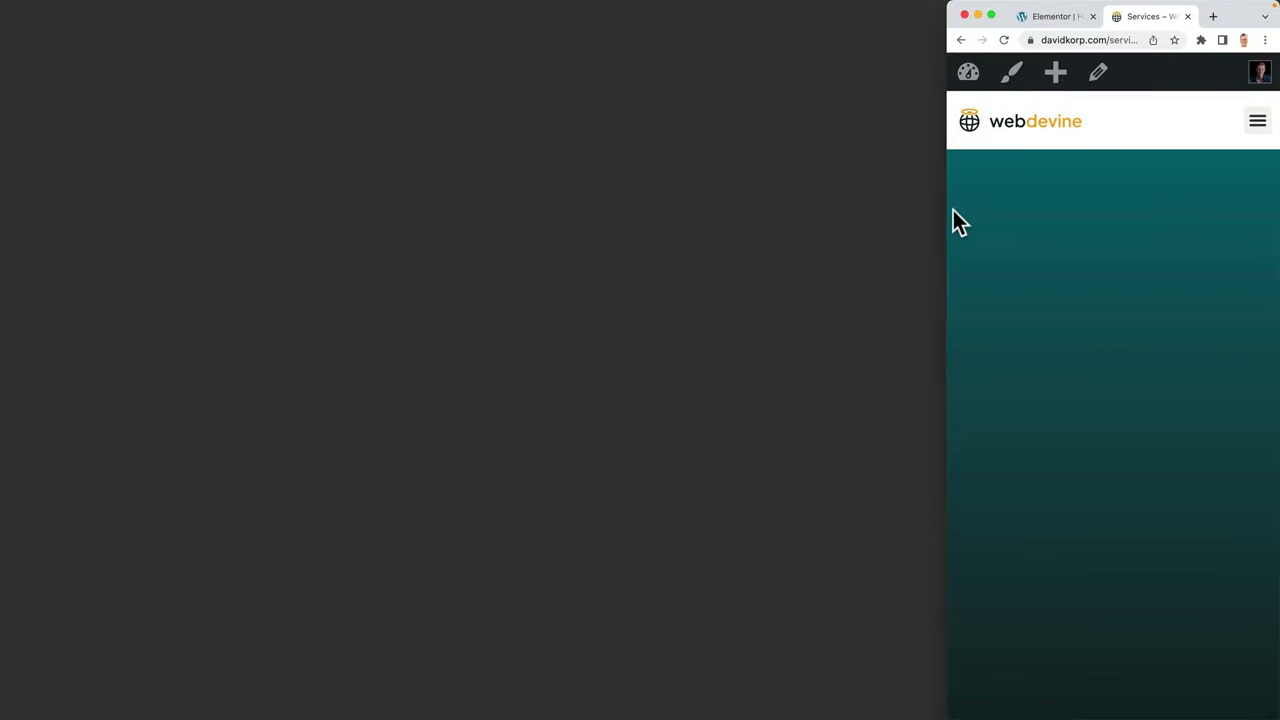
- Widen the browser back to full width and return to the Elementor header editor
drag(945, 214, 6, 220)
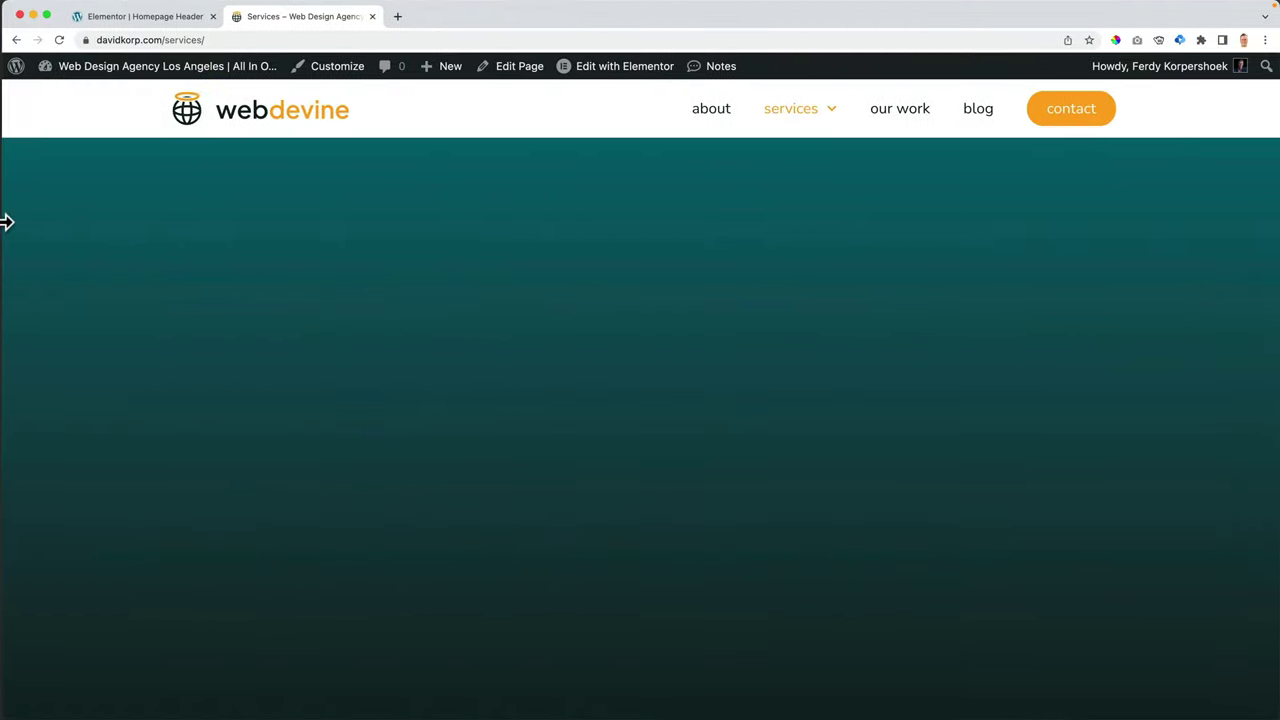
click(119, 20)
click(703, 146)
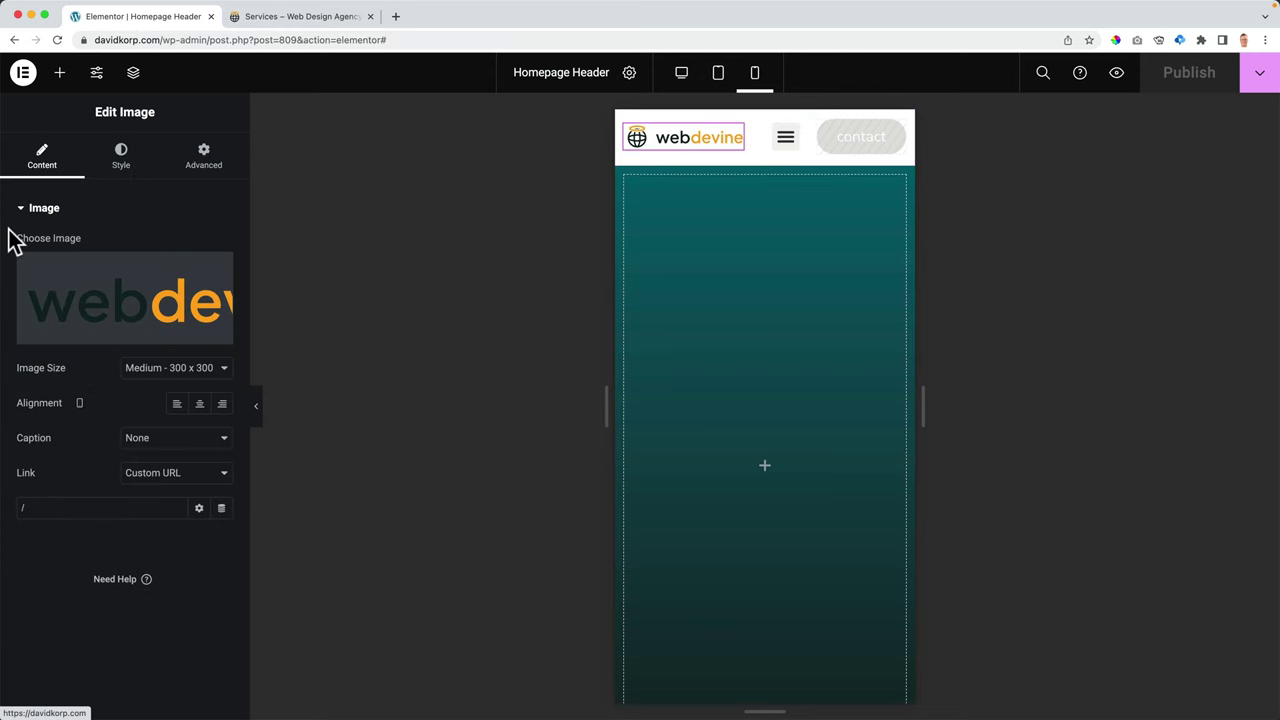
- Set the webdevine logo image width to 400 px and save the header
click(133, 157)
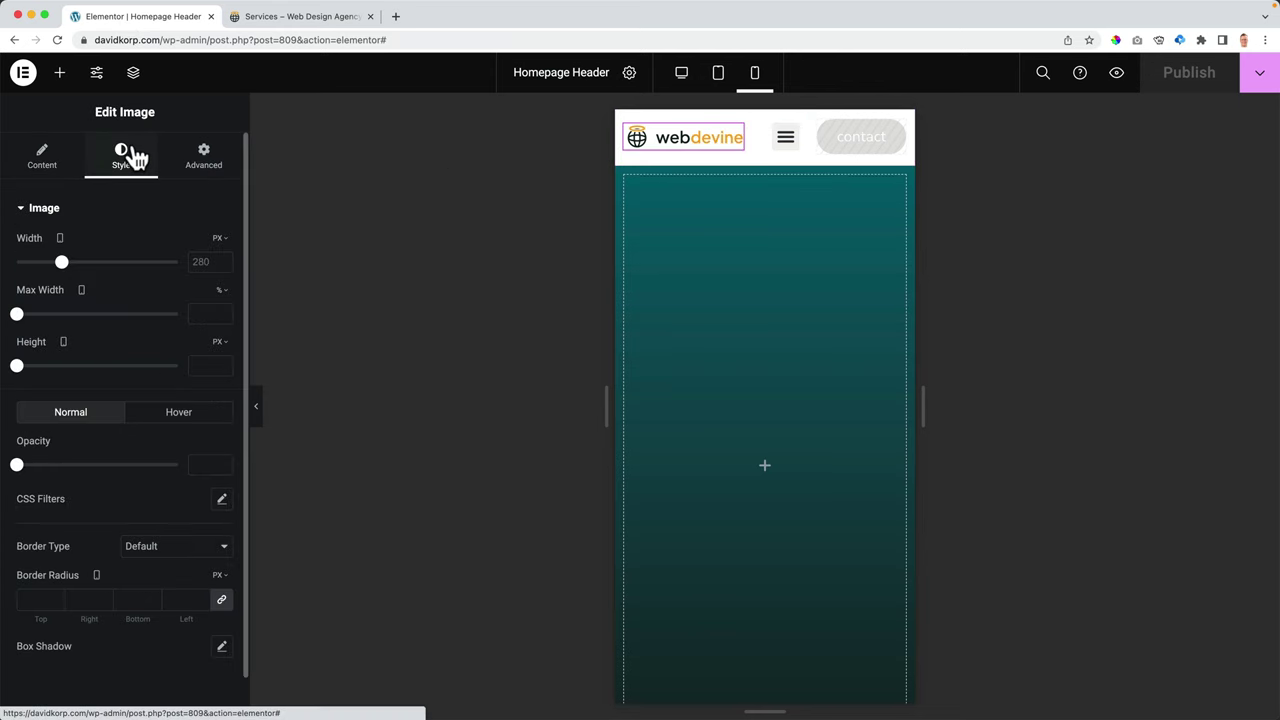
click(192, 262)
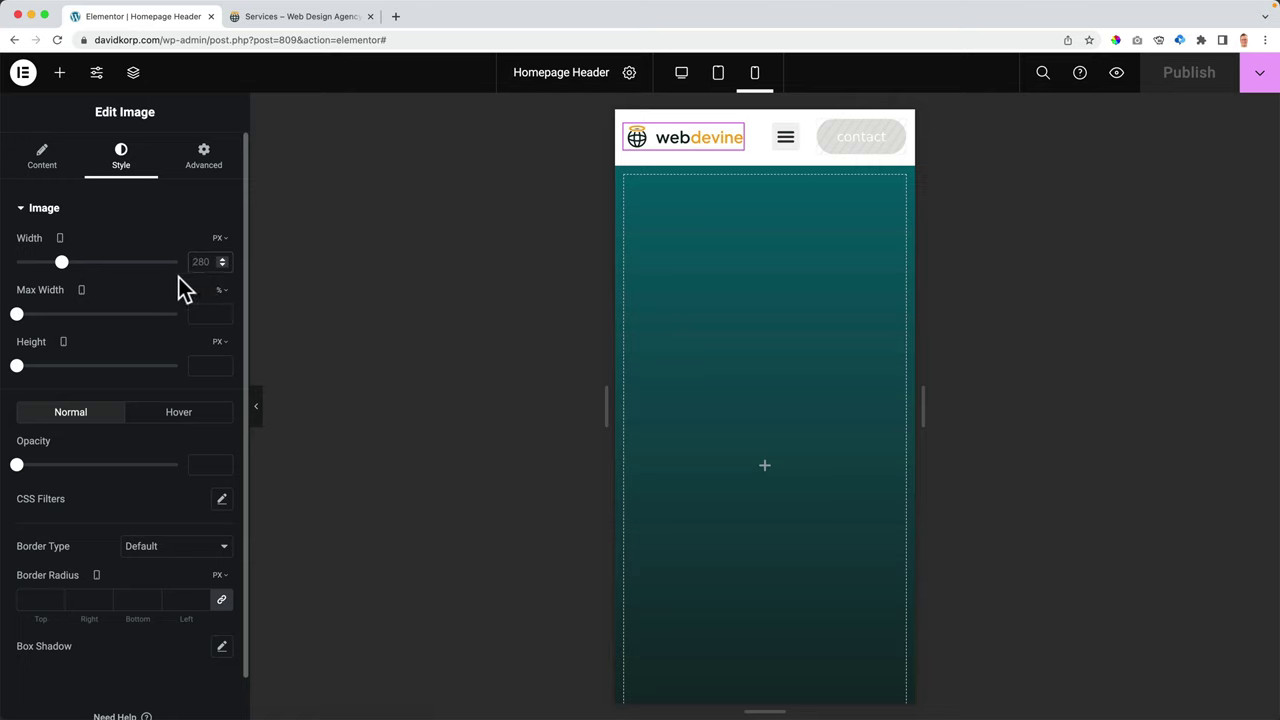
text(400)
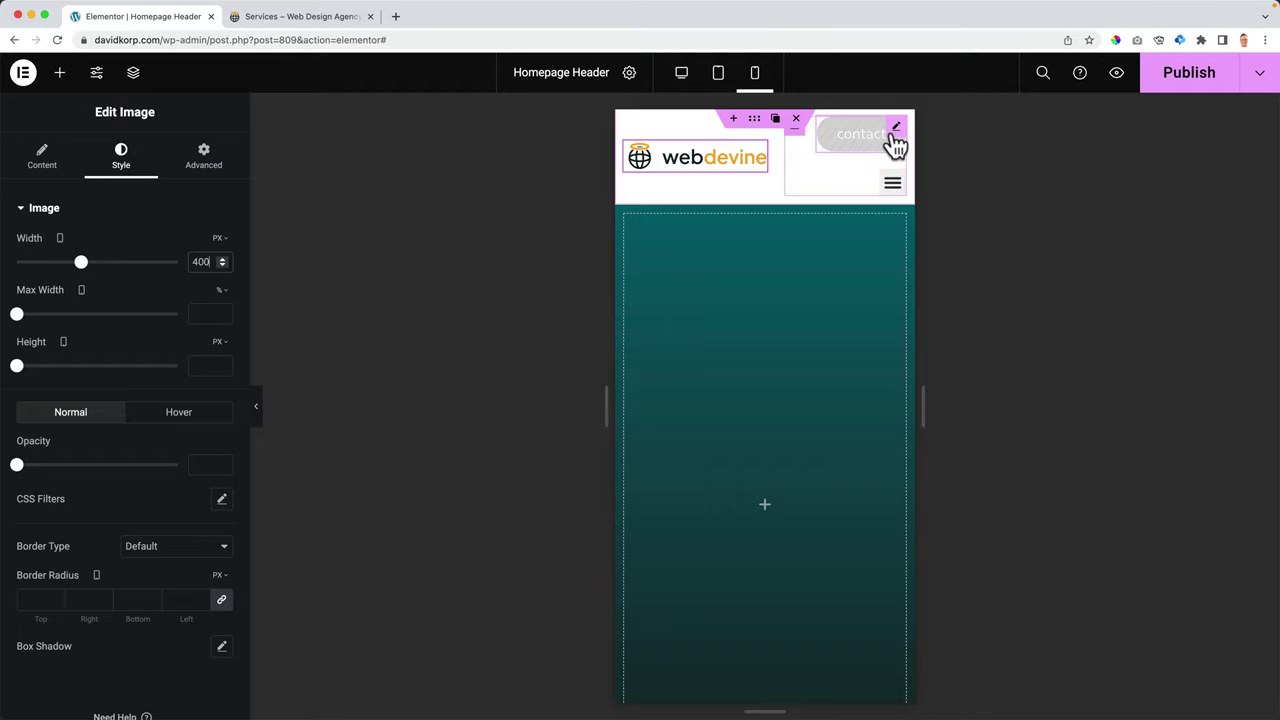
key(super+s)
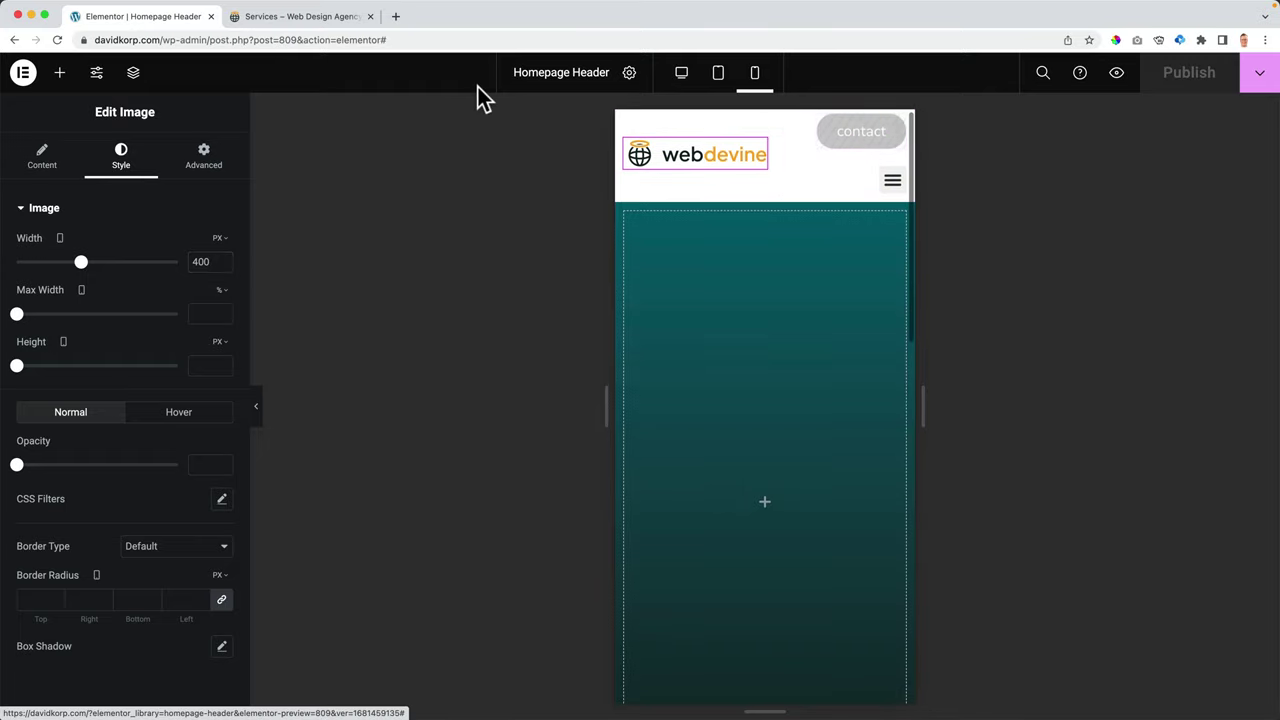
click(323, 27)
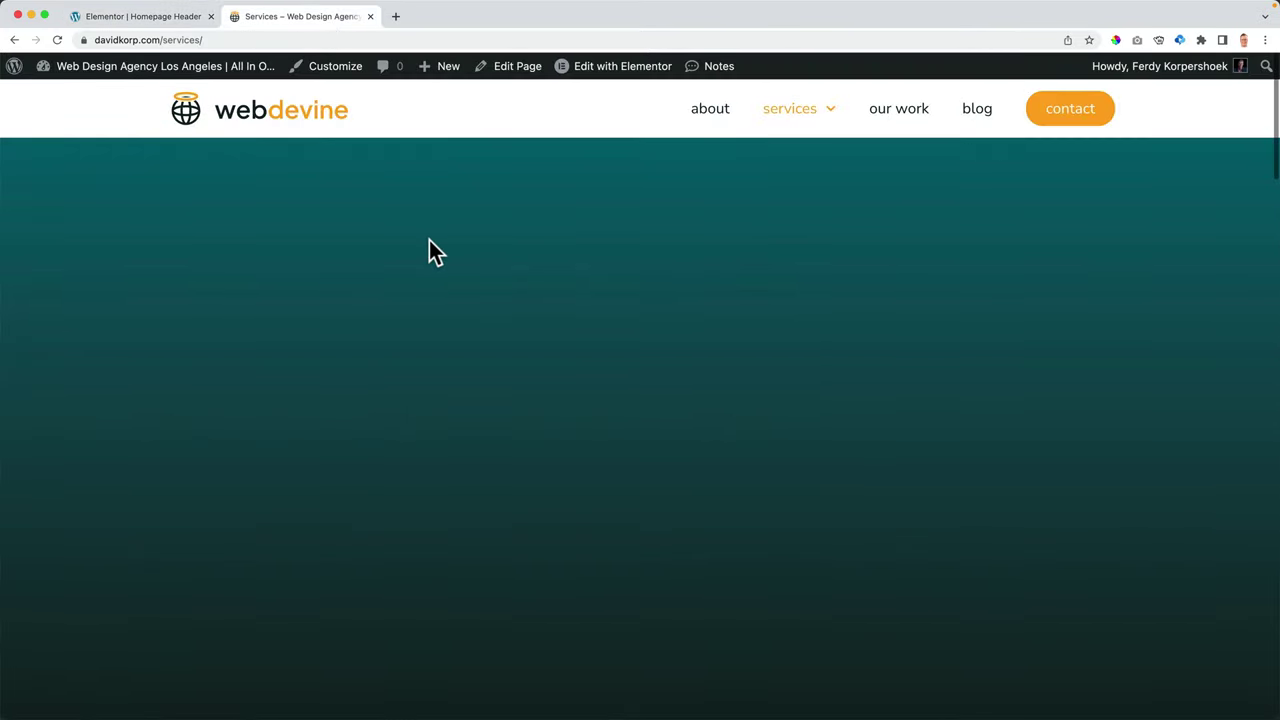
drag(3, 260, 1051, 265)
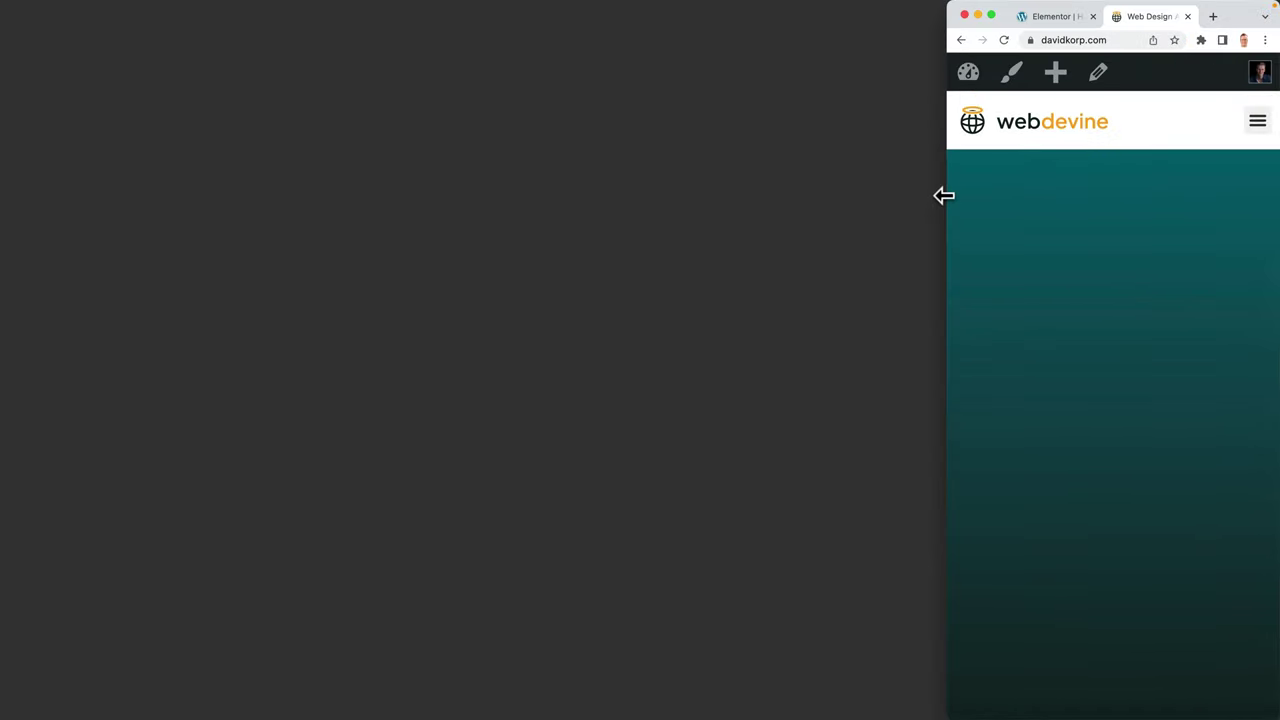
drag(944, 196, 63, 162)
click(167, 26)
click(718, 72)
click(960, 136)
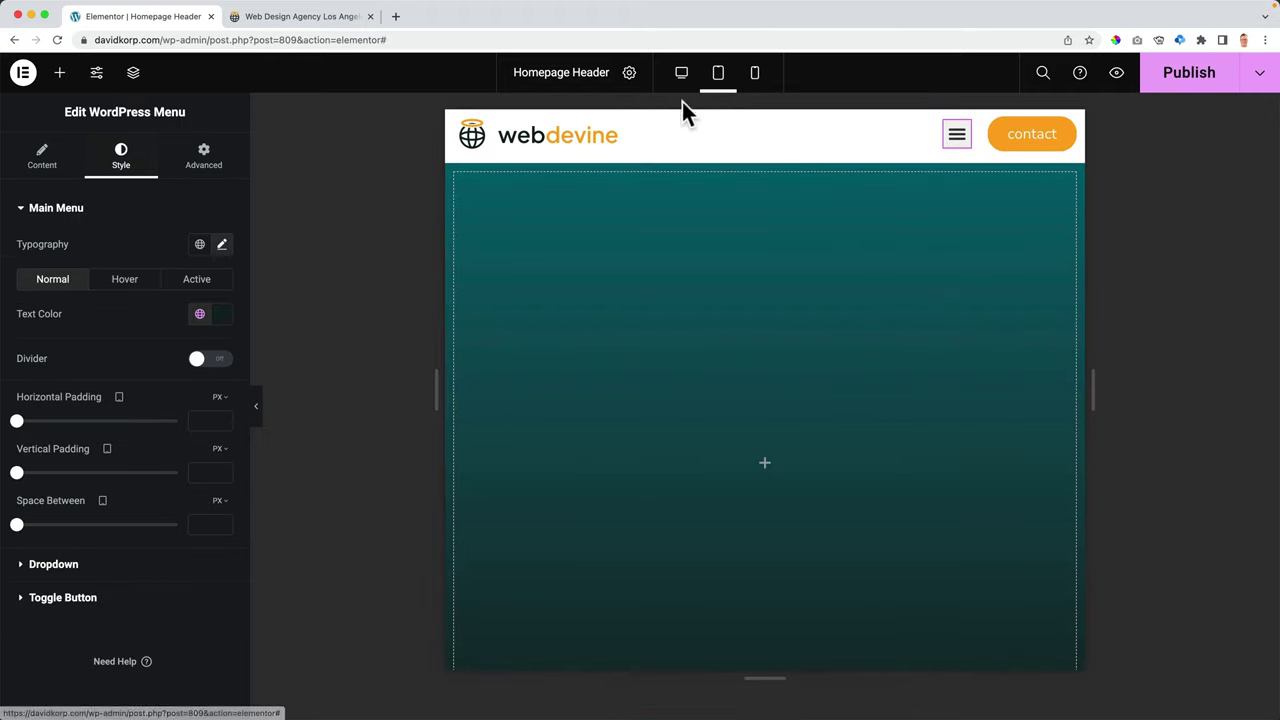
- Set the menu toggle button's icon colour to the global Color 4
click(41, 160)
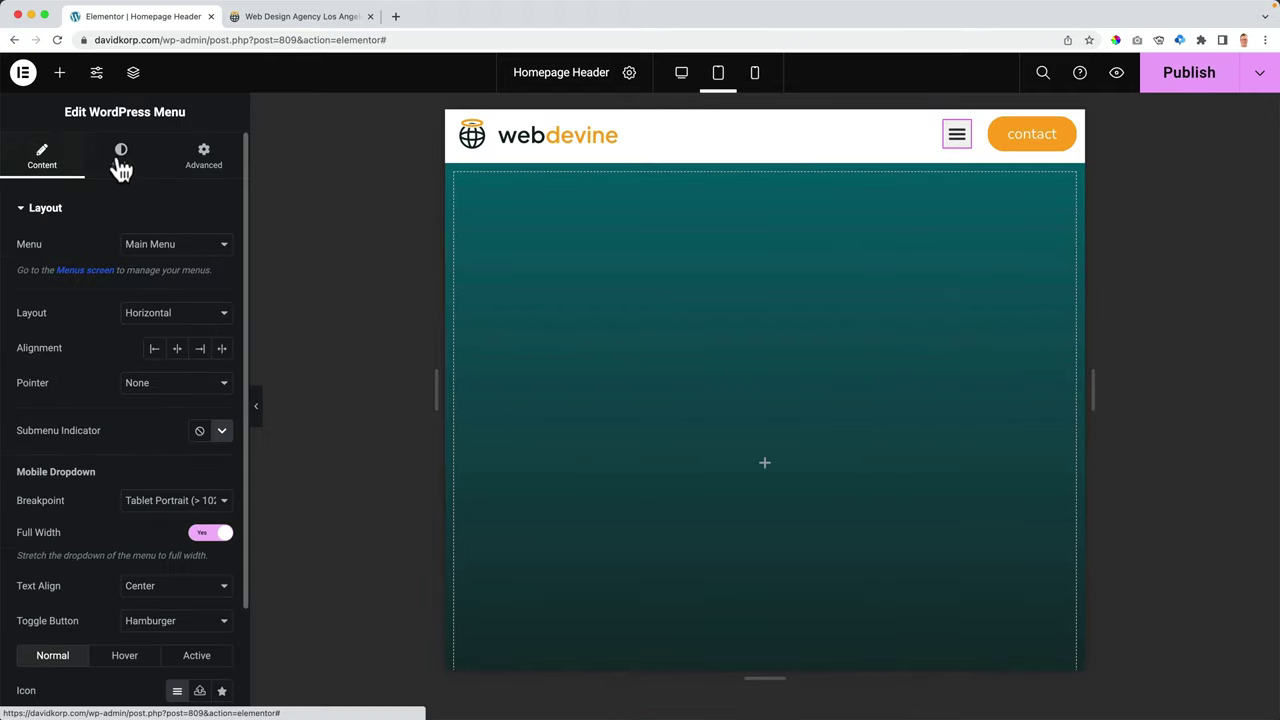
click(121, 160)
click(80, 208)
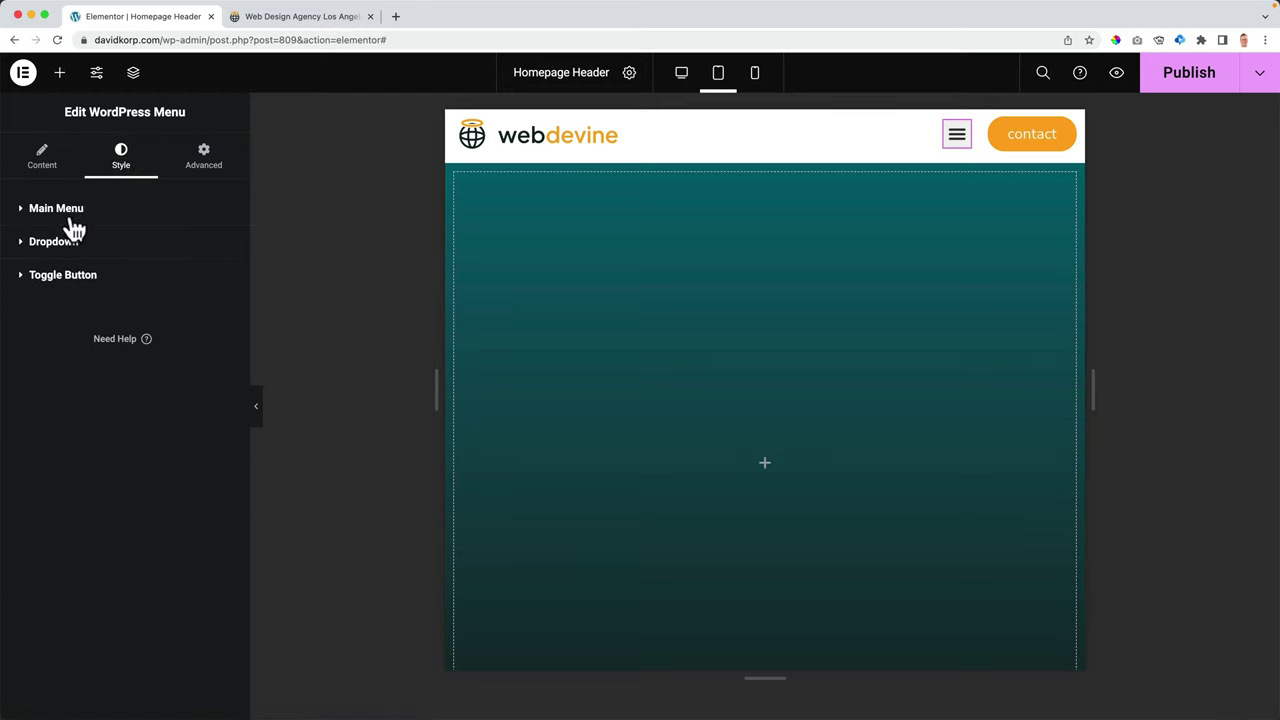
click(58, 284)
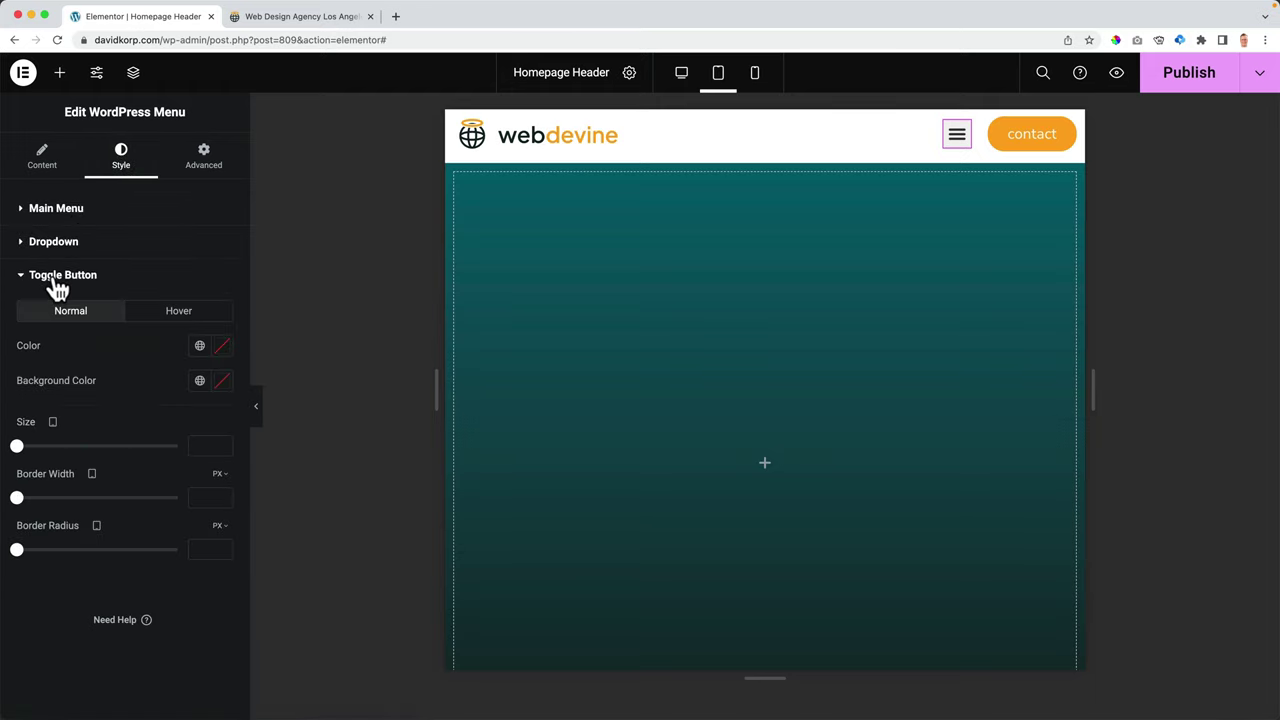
click(196, 349)
scroll(95, 500, down, 2)
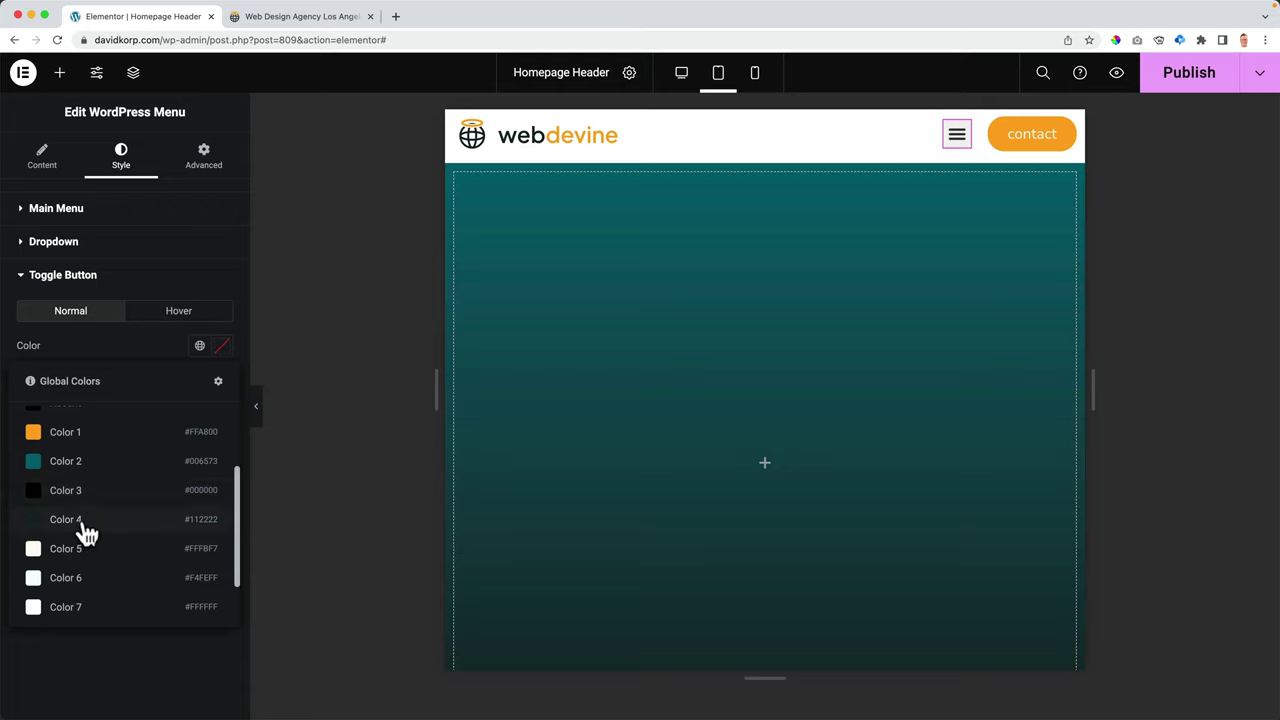
click(66, 520)
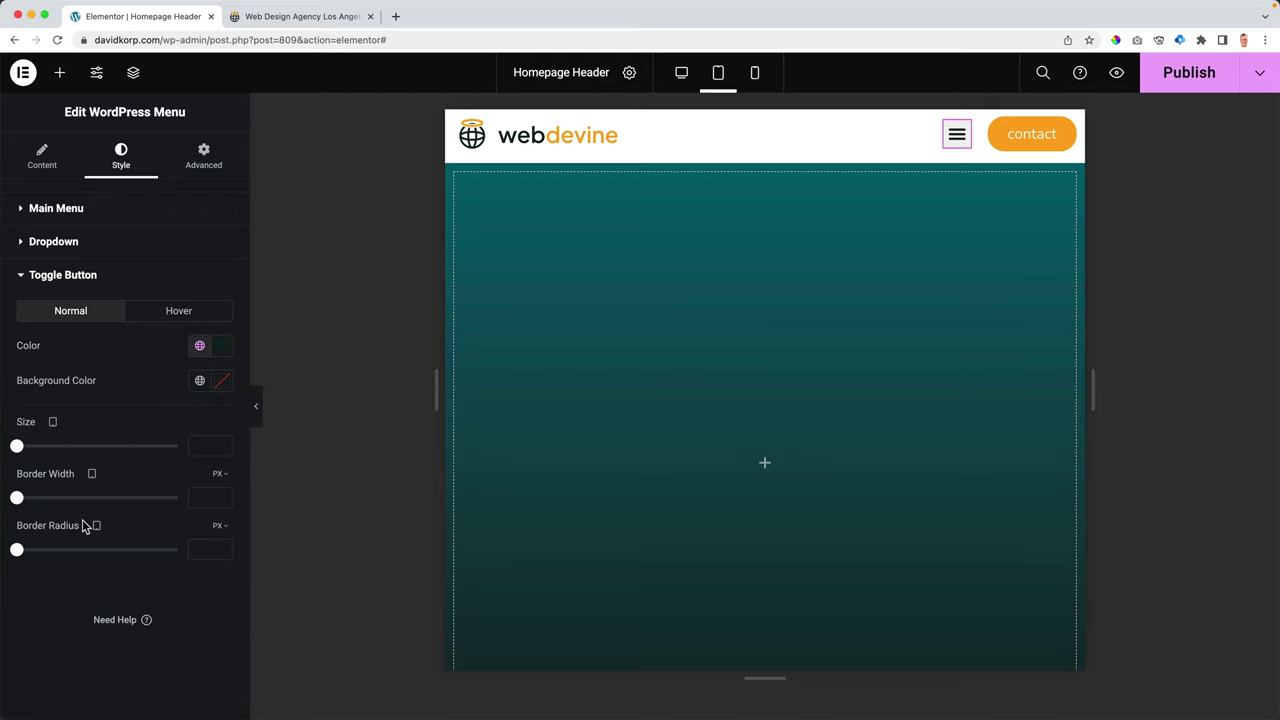
- Give the toggle background the Primary orange at zero opacity, then publish
click(200, 381)
click(66, 458)
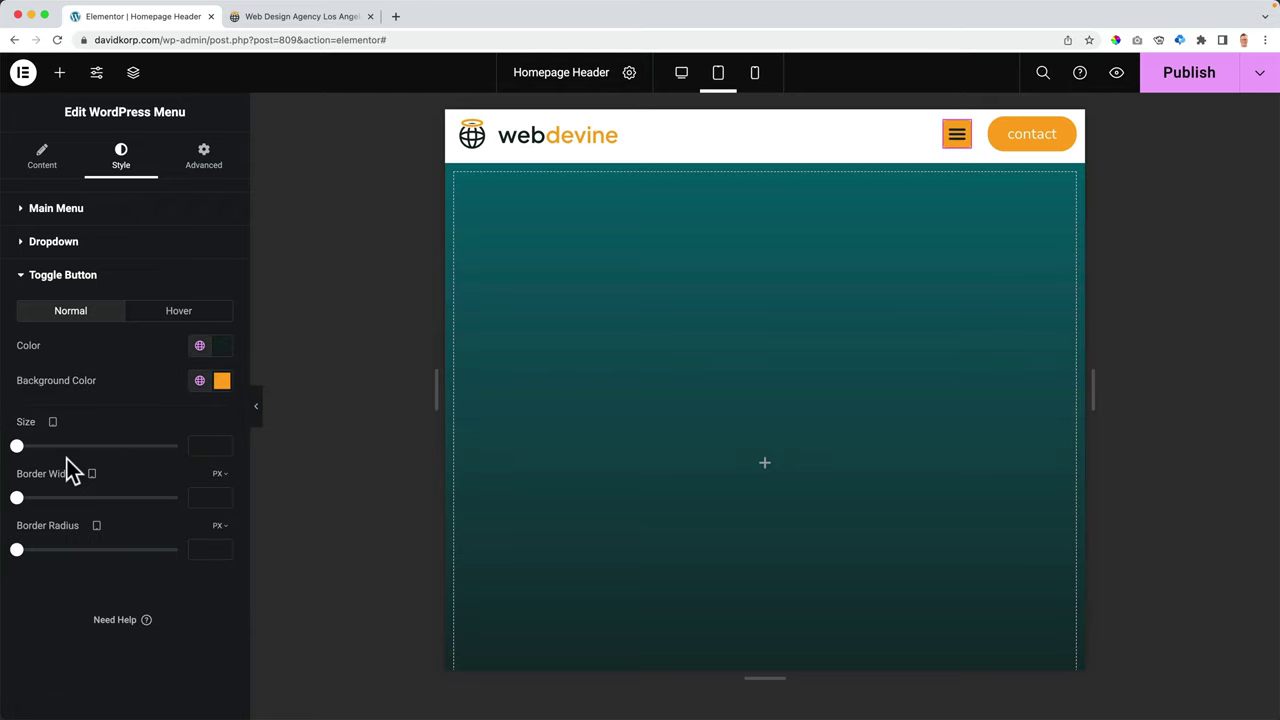
click(221, 381)
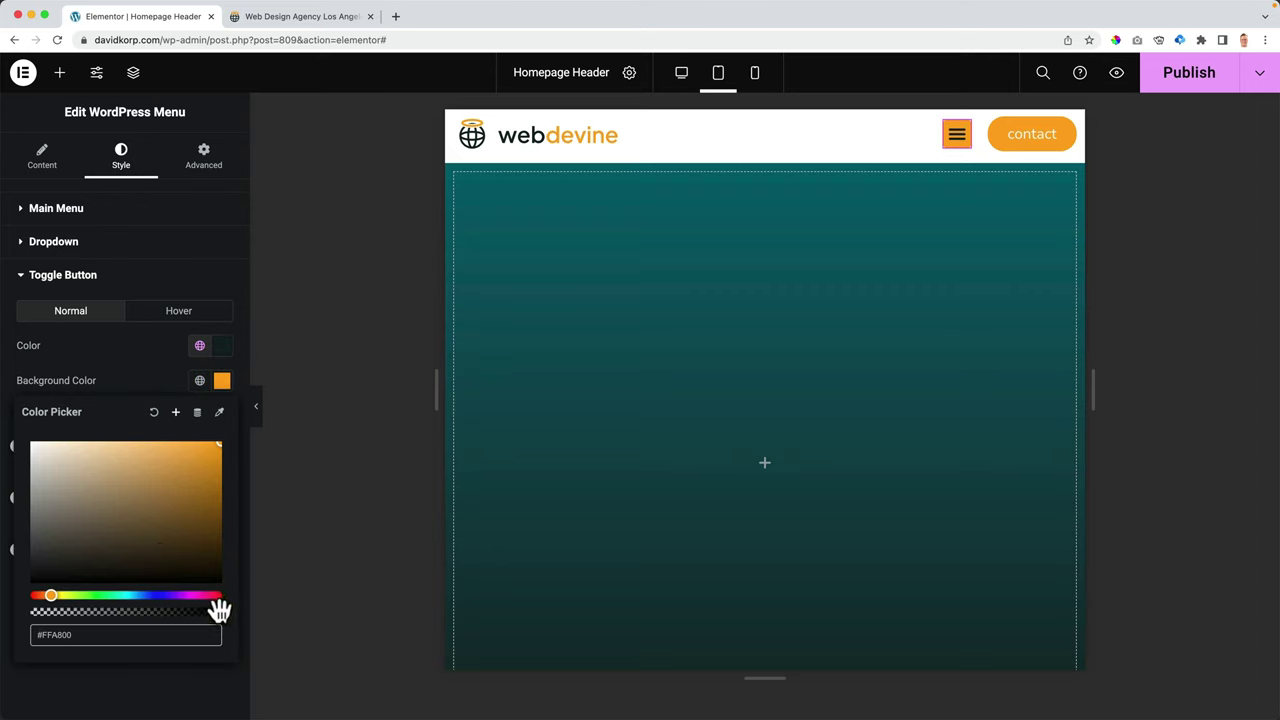
drag(220, 613, 29, 613)
click(69, 686)
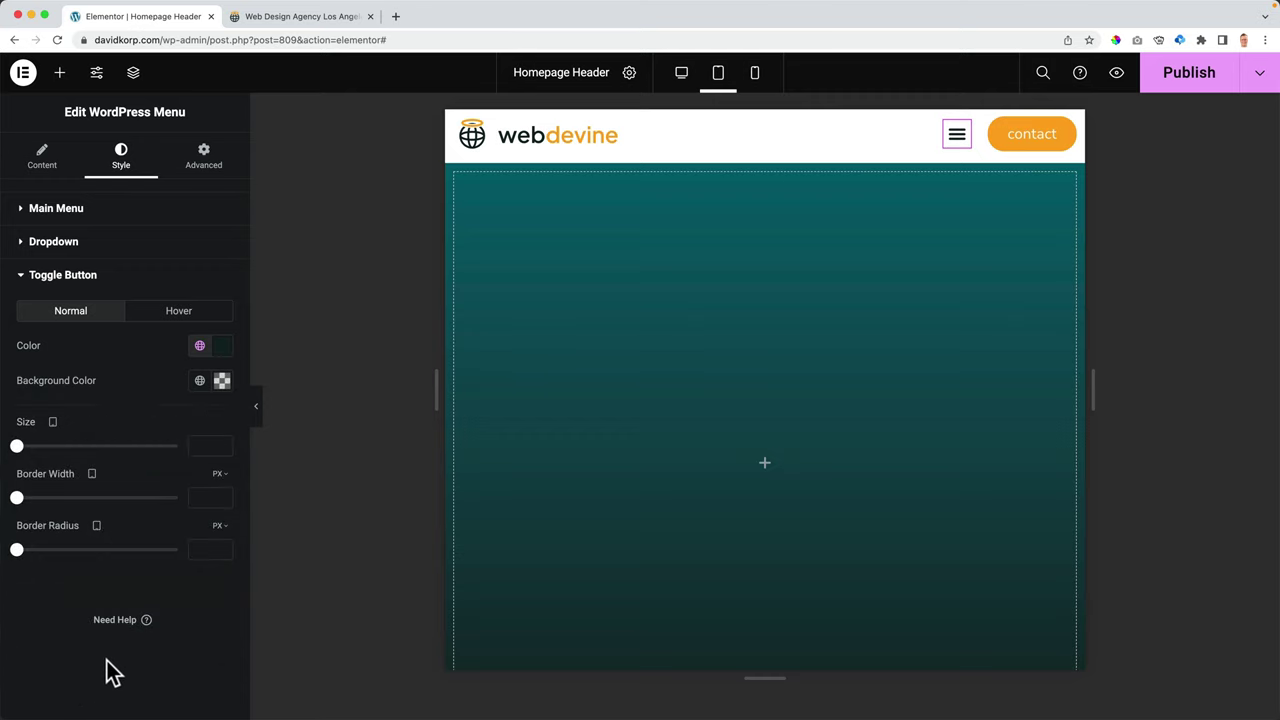
click(1191, 86)
- Reload the live site and confirm the hamburger menu opens and closes at narrow widths
click(286, 17)
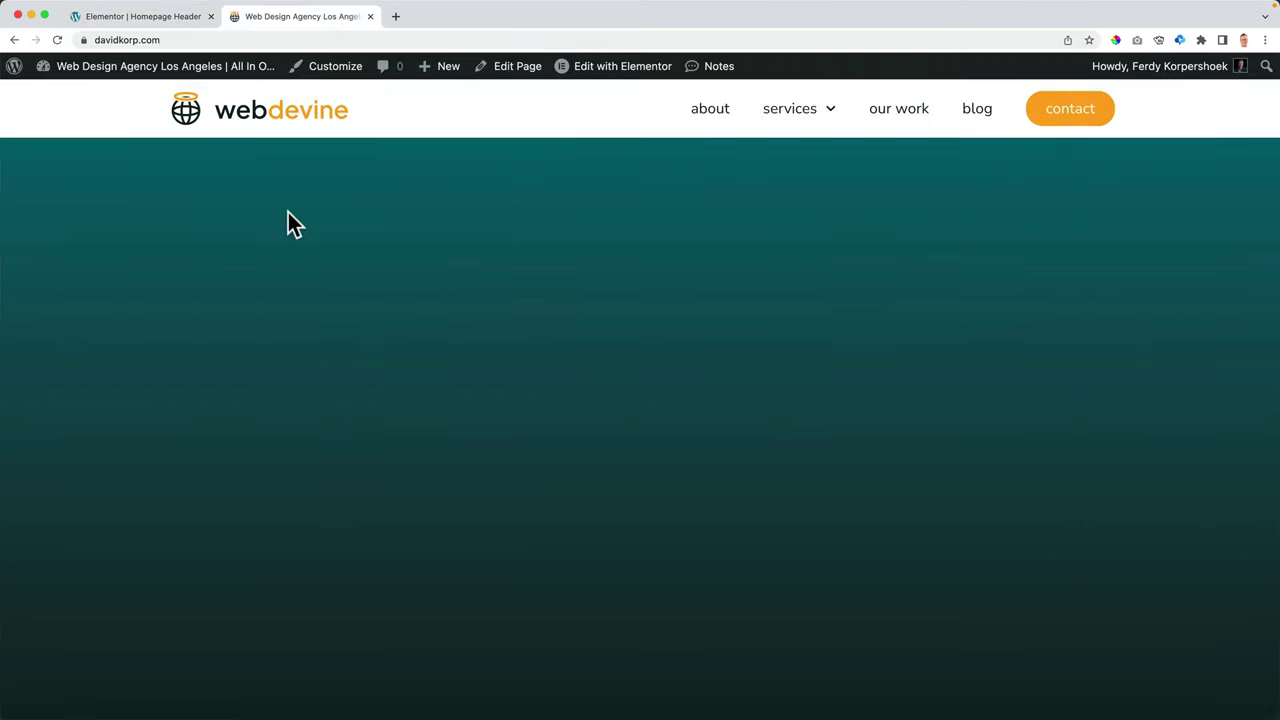
key(super+r)
drag(7, 231, 632, 237)
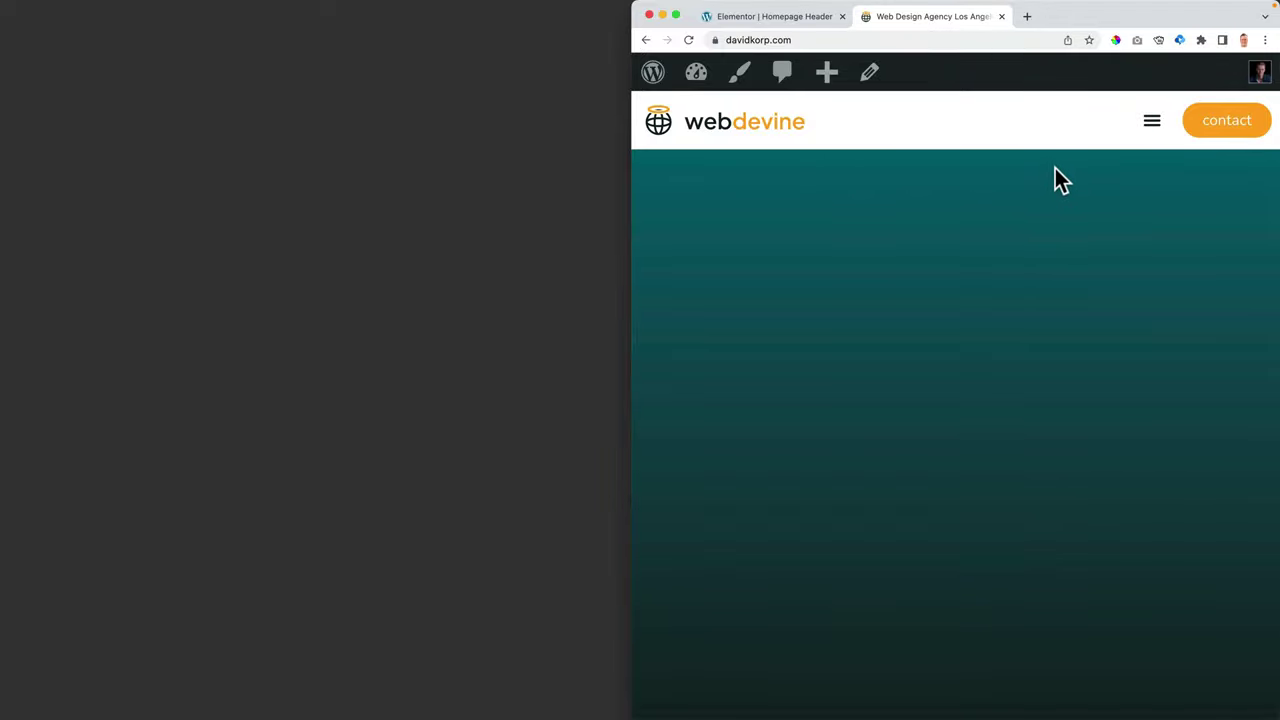
click(1155, 130)
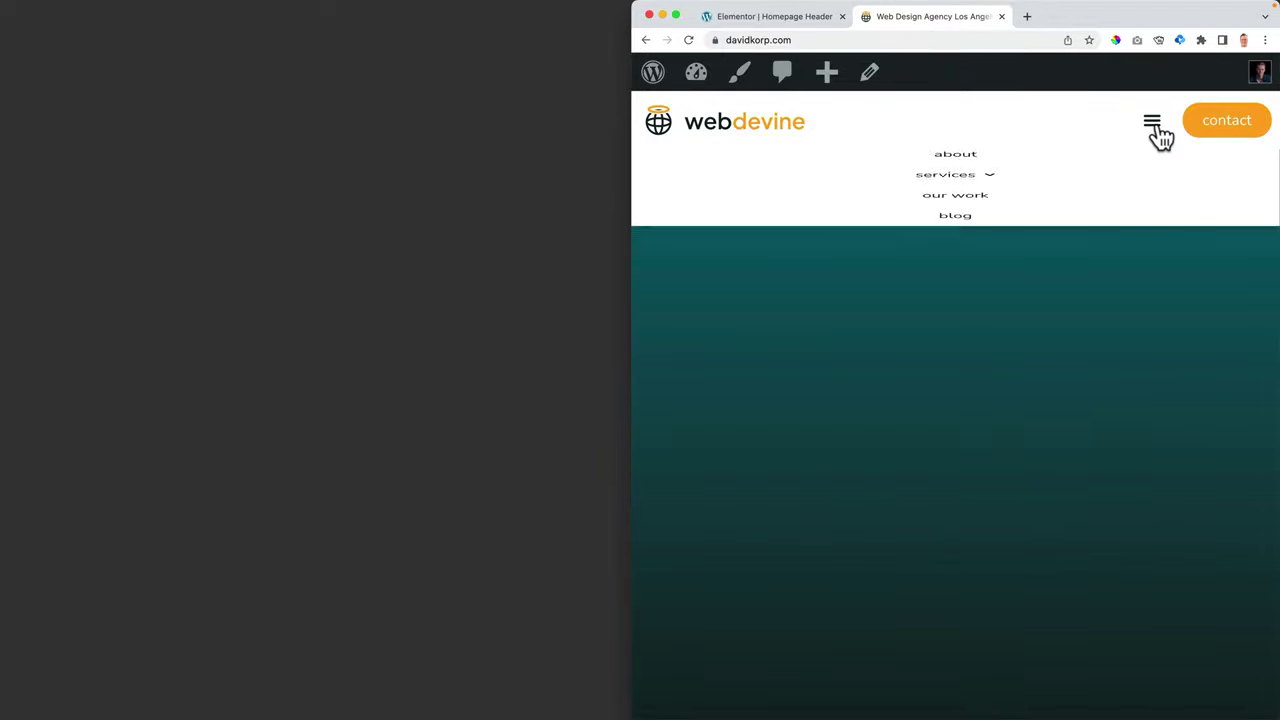
drag(630, 270, 947, 260)
click(1258, 124)
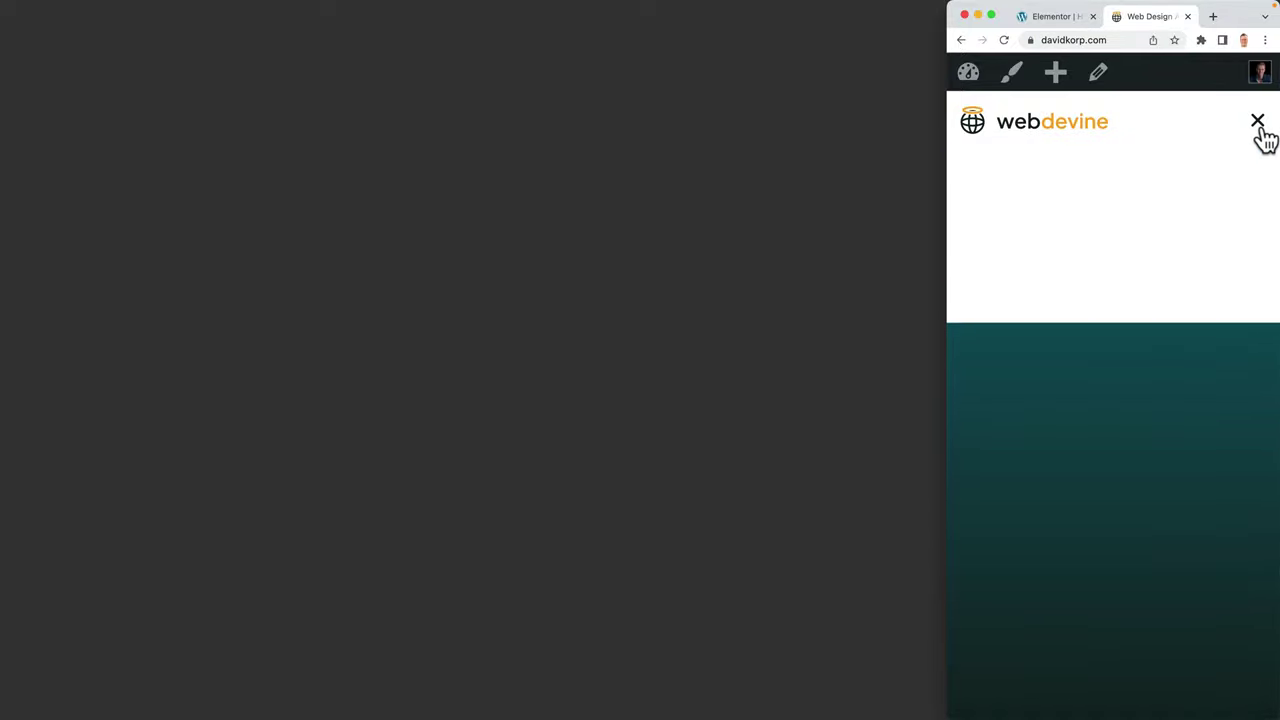
click(1259, 127)
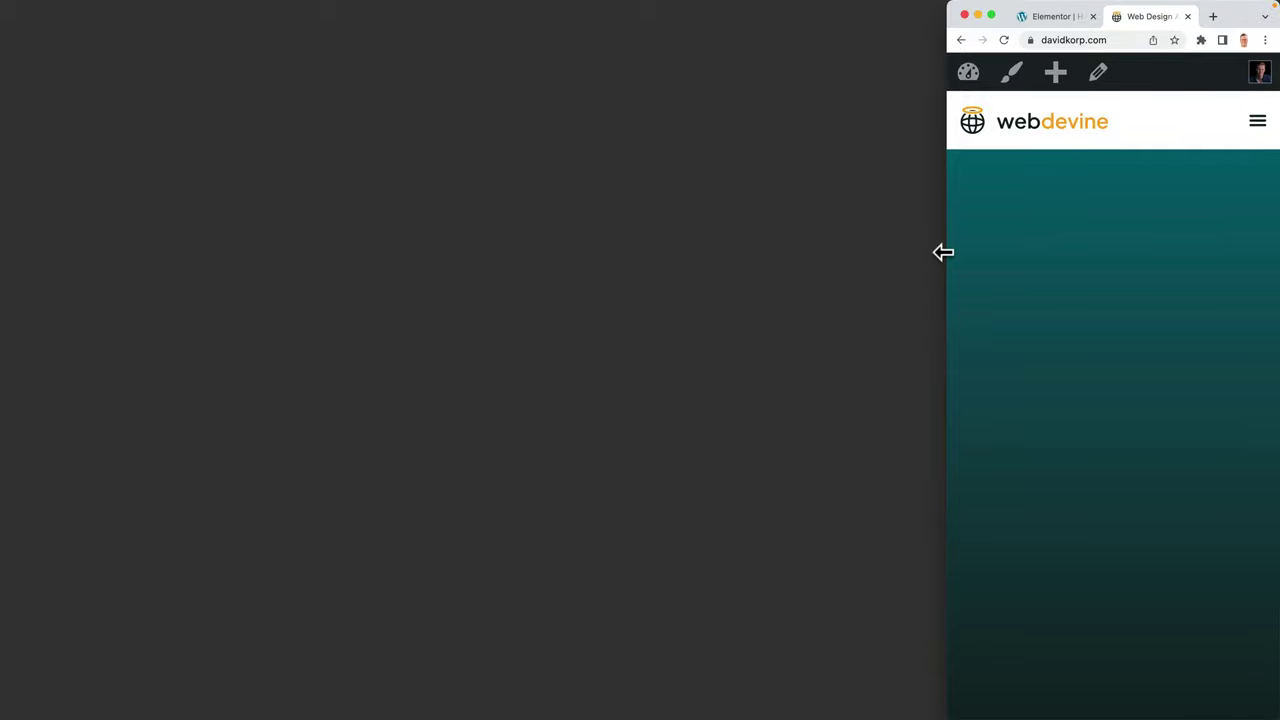
drag(943, 252, 4, 260)
- Give the toggle's hover state a white Color 7 icon on a Primary orange background, then publish
click(165, 18)
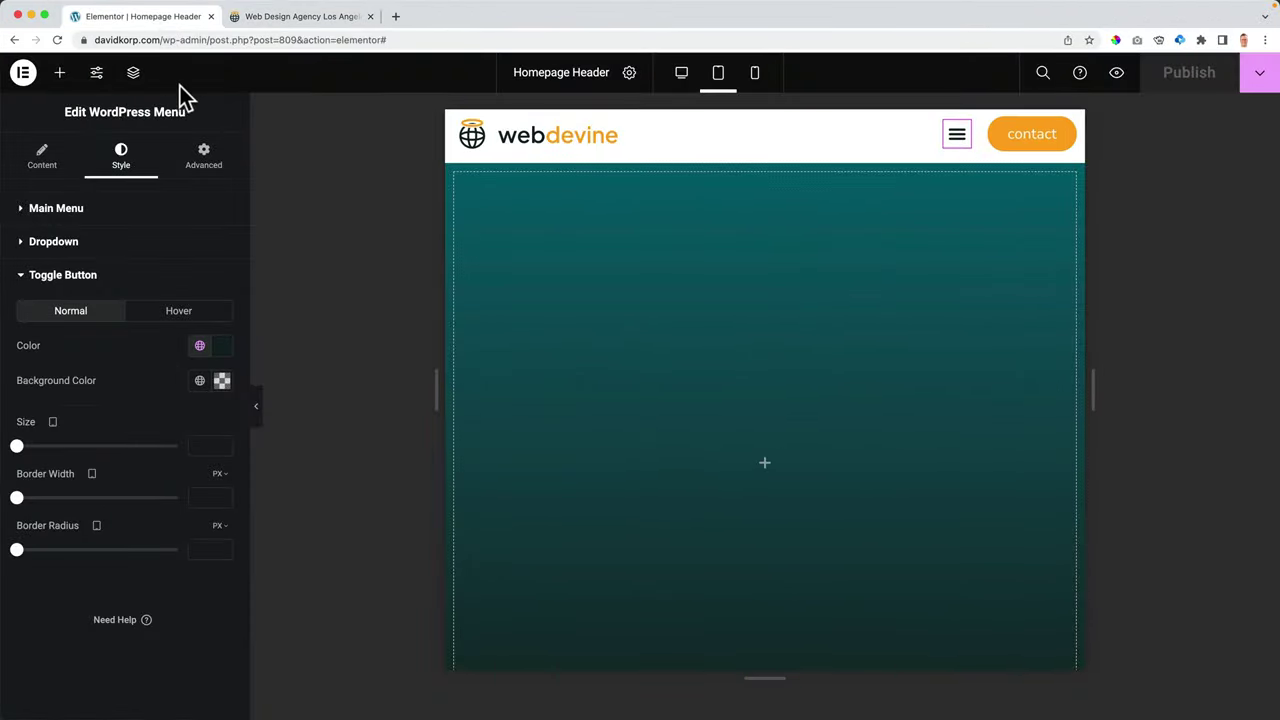
click(178, 313)
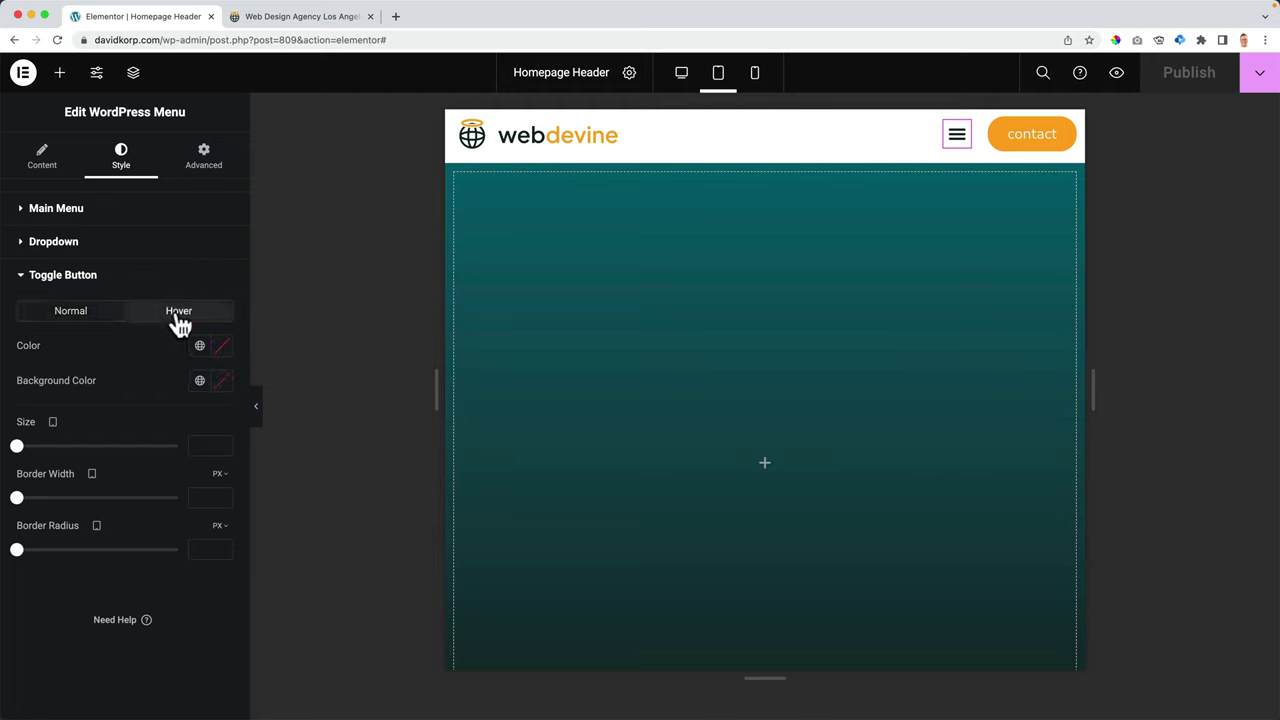
click(199, 347)
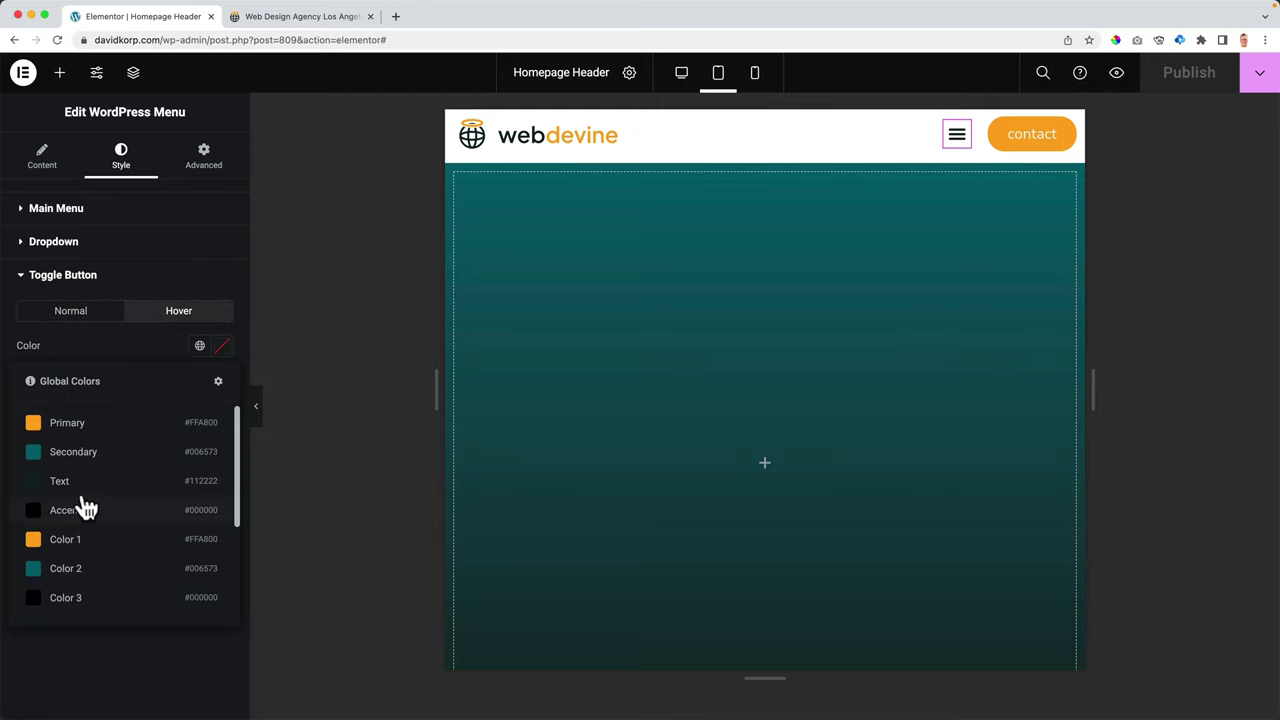
scroll(80, 530, down, 3)
click(78, 543)
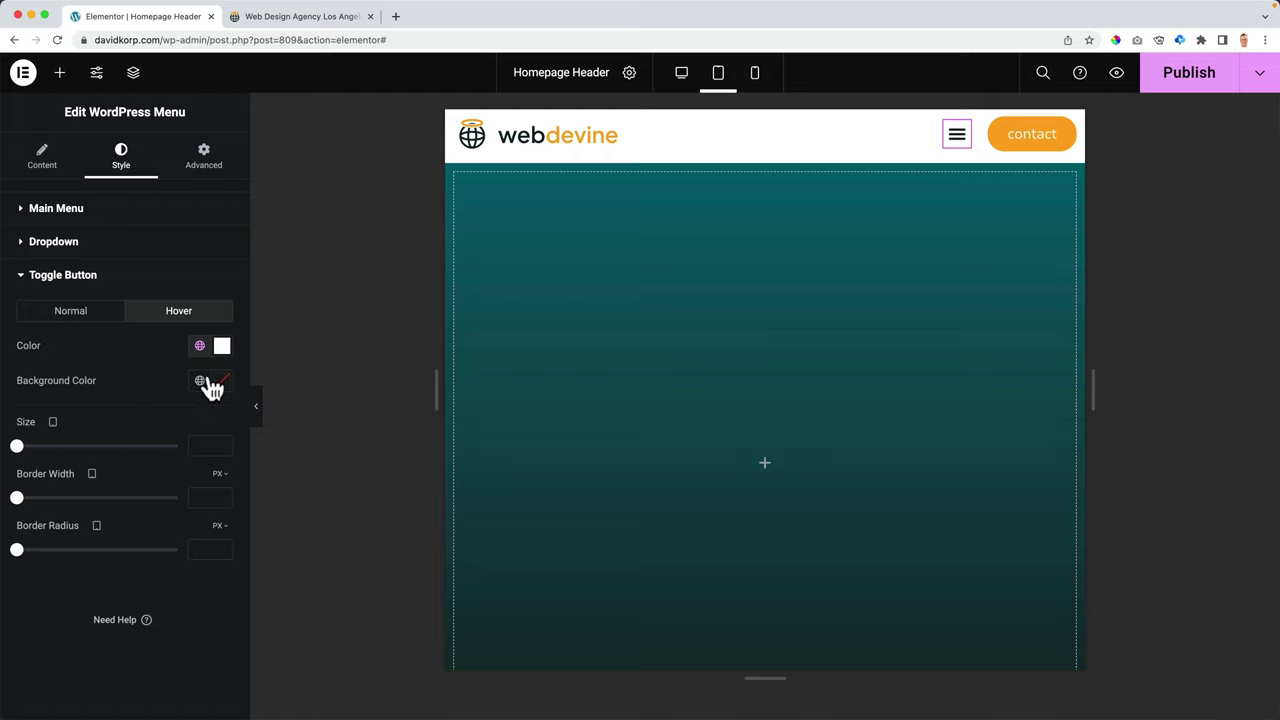
click(202, 382)
click(105, 457)
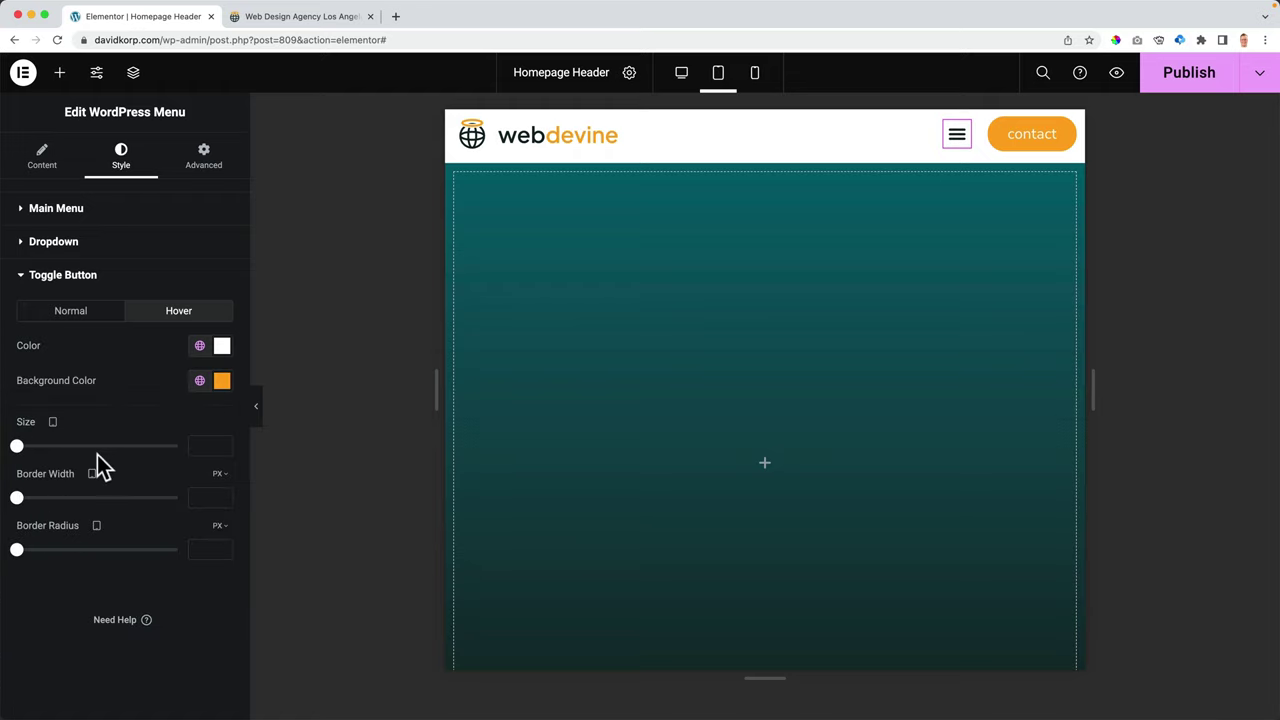
click(202, 382)
click(72, 550)
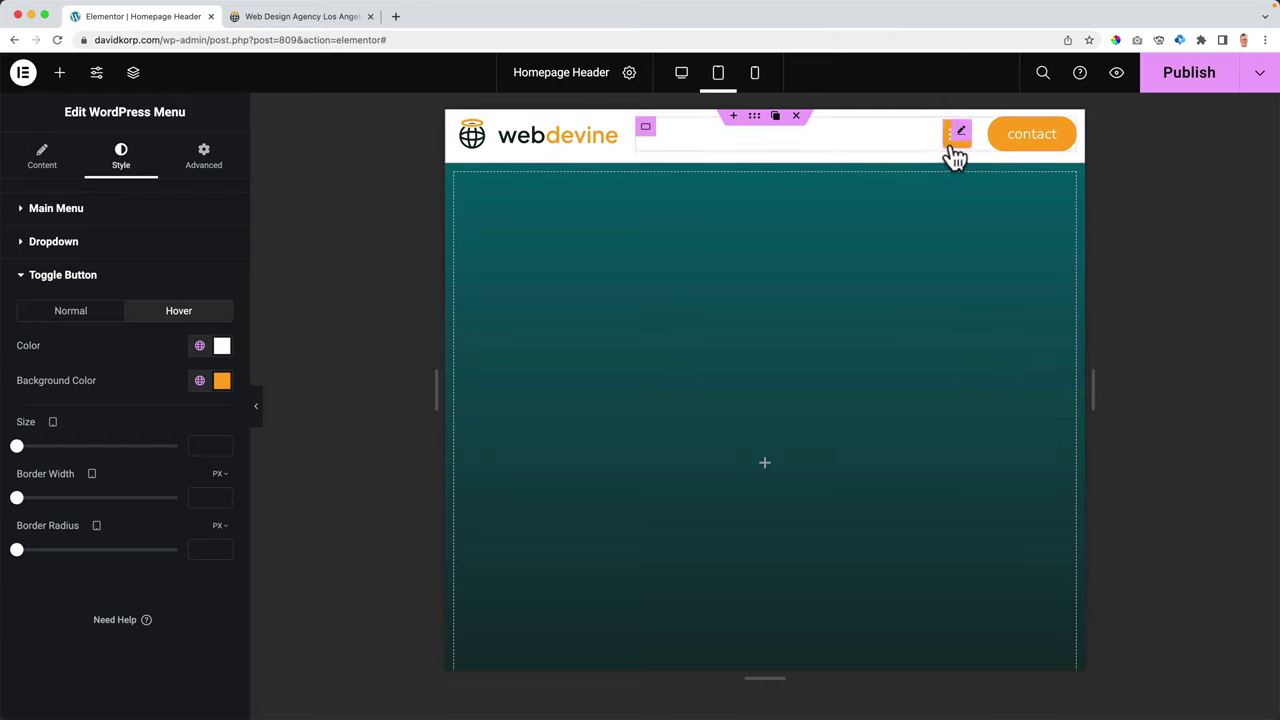
click(1192, 93)
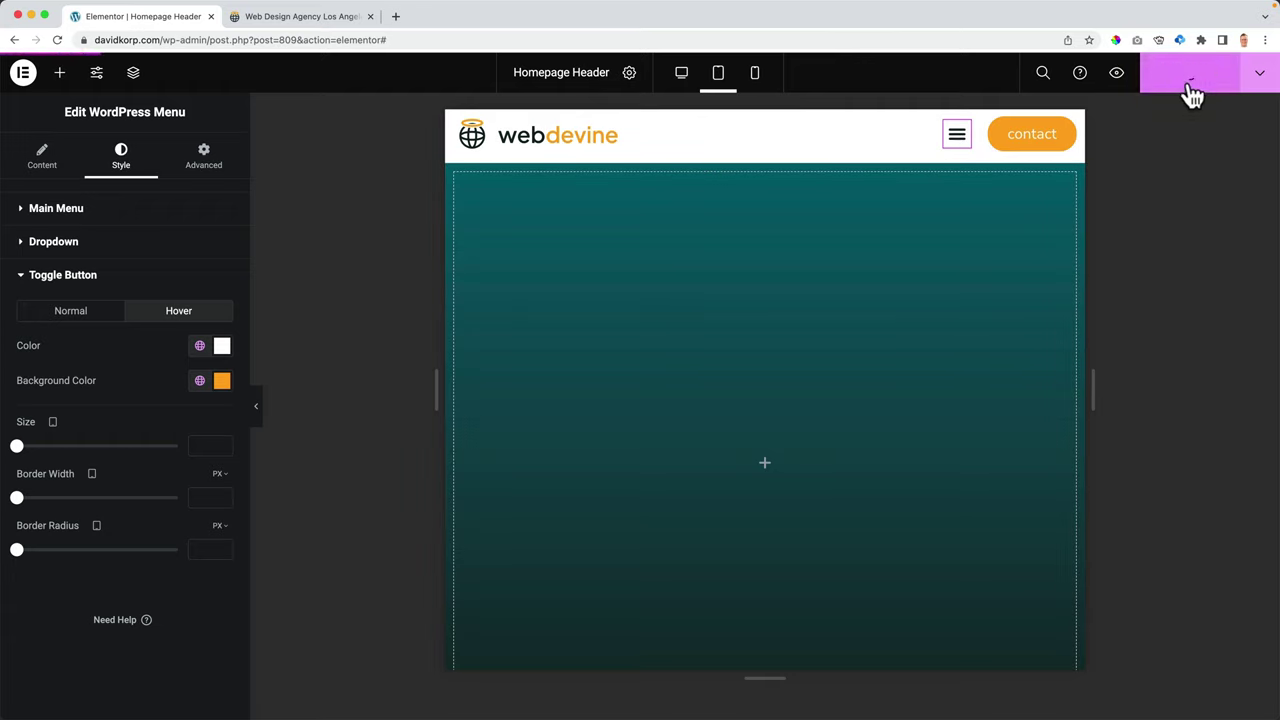
- Check the live site's header at desktop width, including the services submenu, scrolling down and back
click(344, 17)
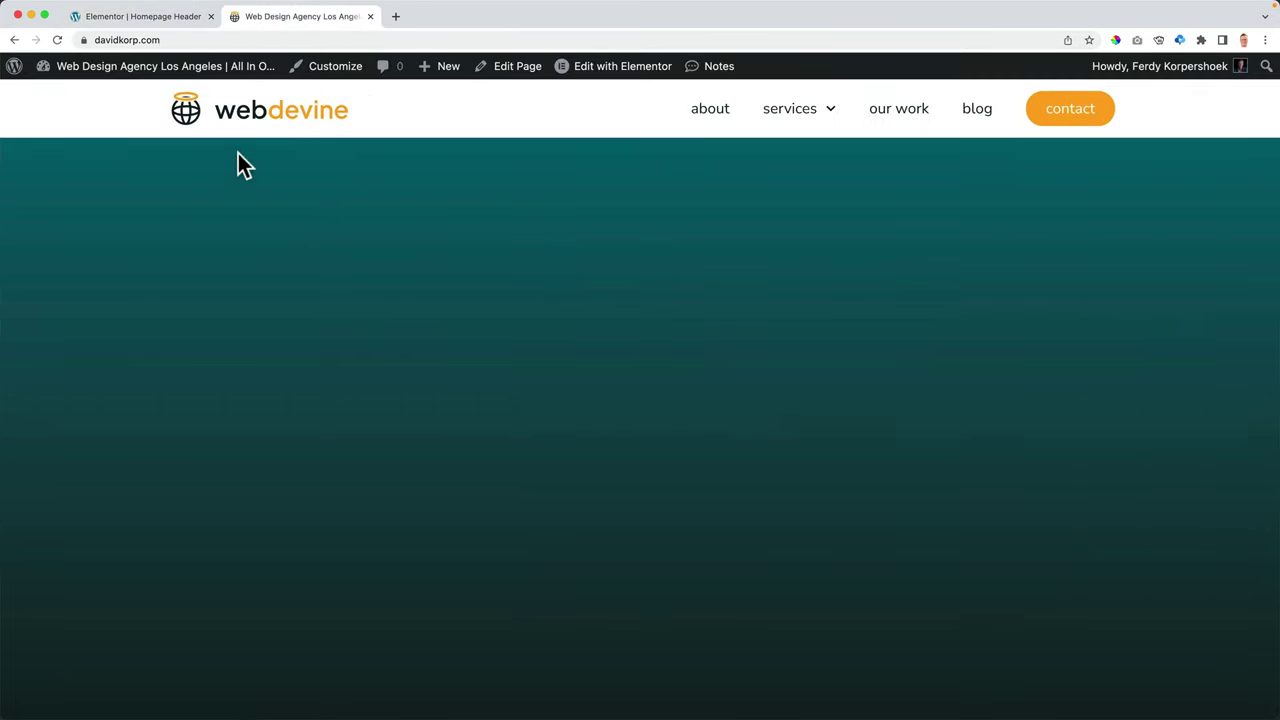
mouse_move(790, 127)
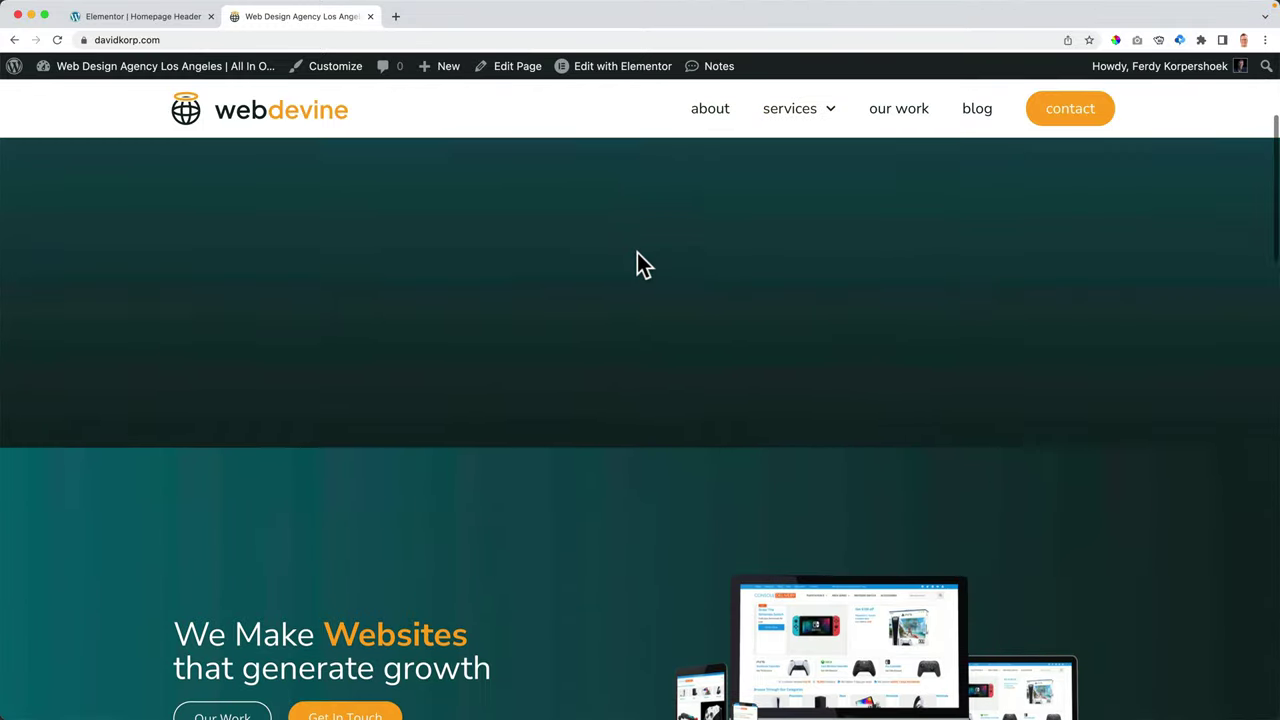
scroll(637, 252, down, 5)
scroll(637, 252, up, 5)
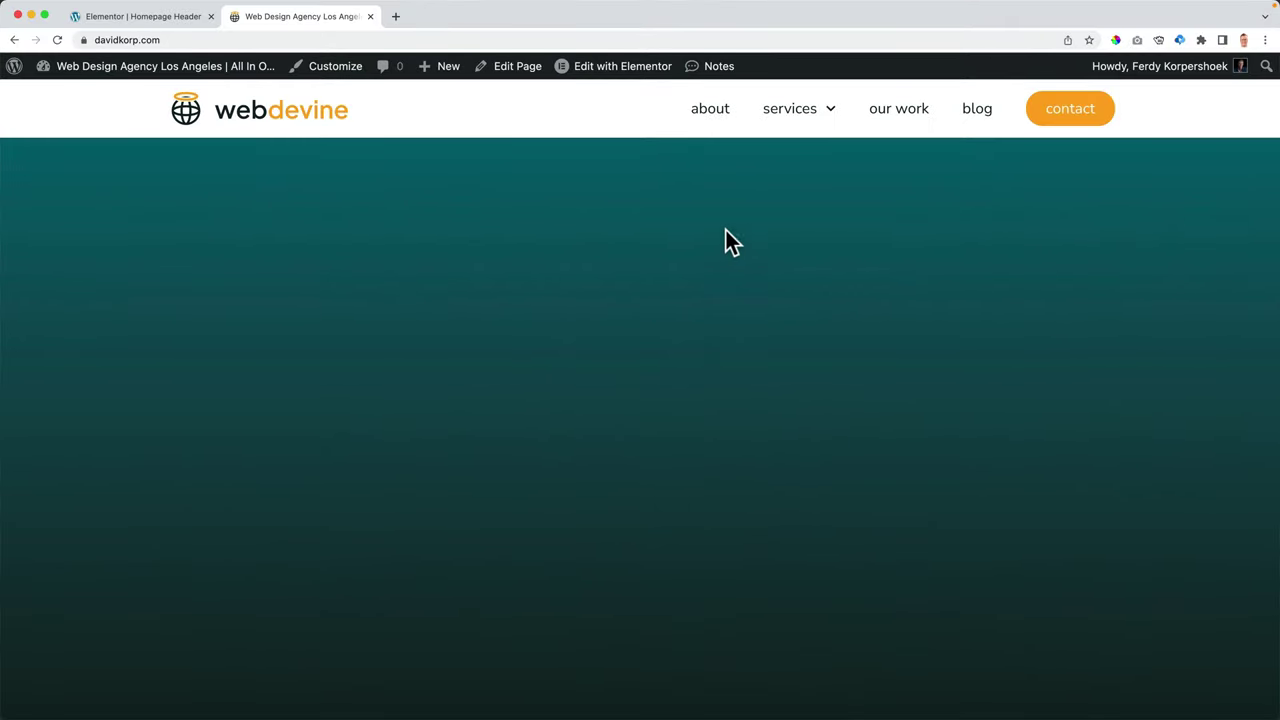
- Switch to desktop view and insert a new horizontal container
click(135, 17)
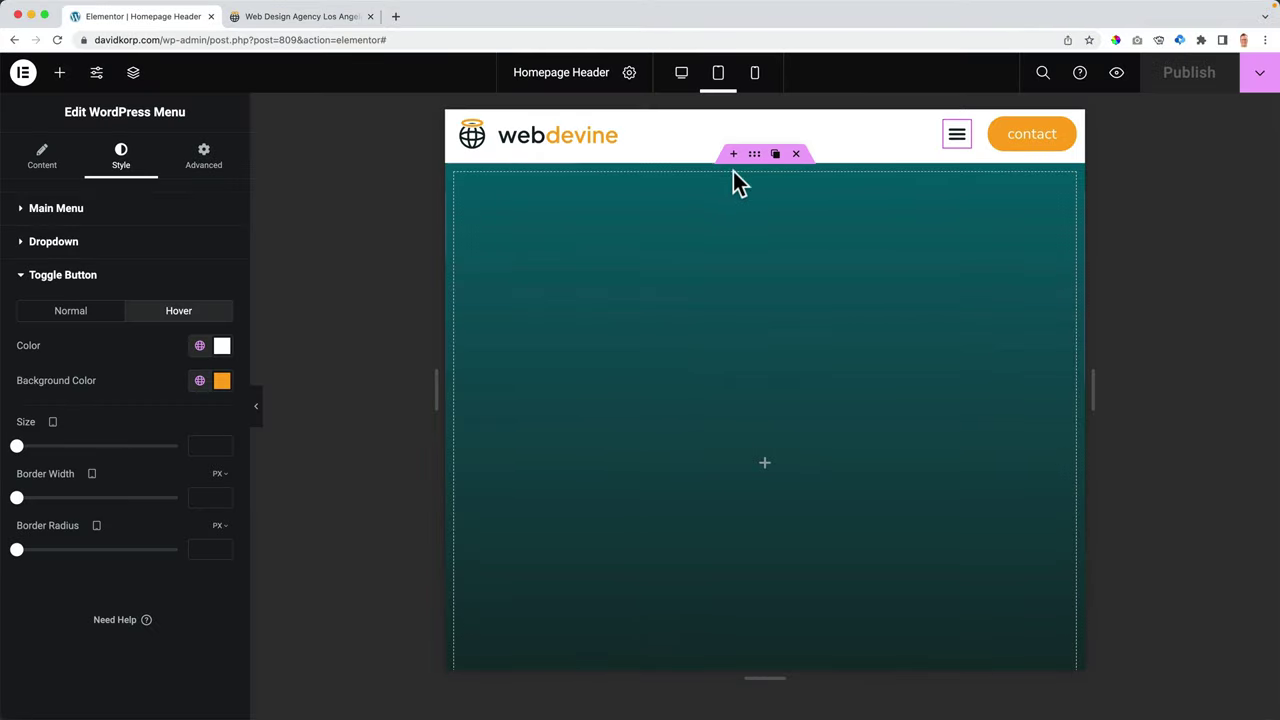
click(684, 78)
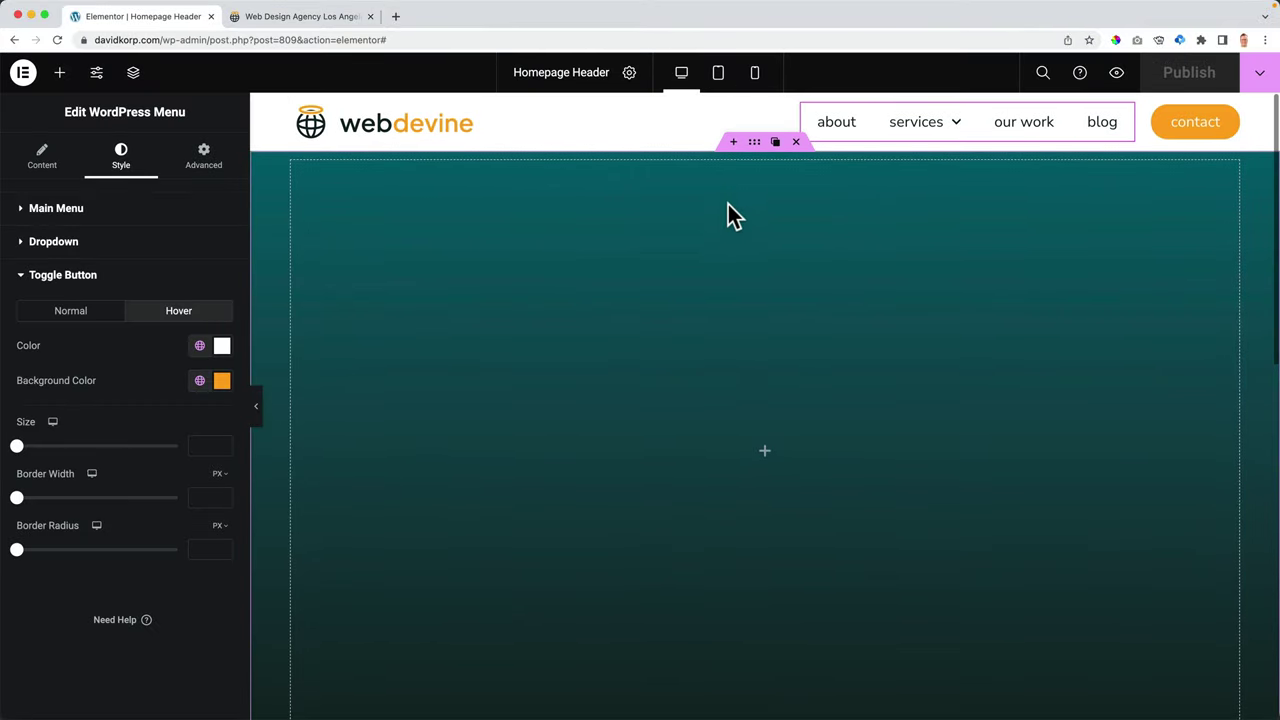
scroll(728, 214, down, 8)
click(743, 352)
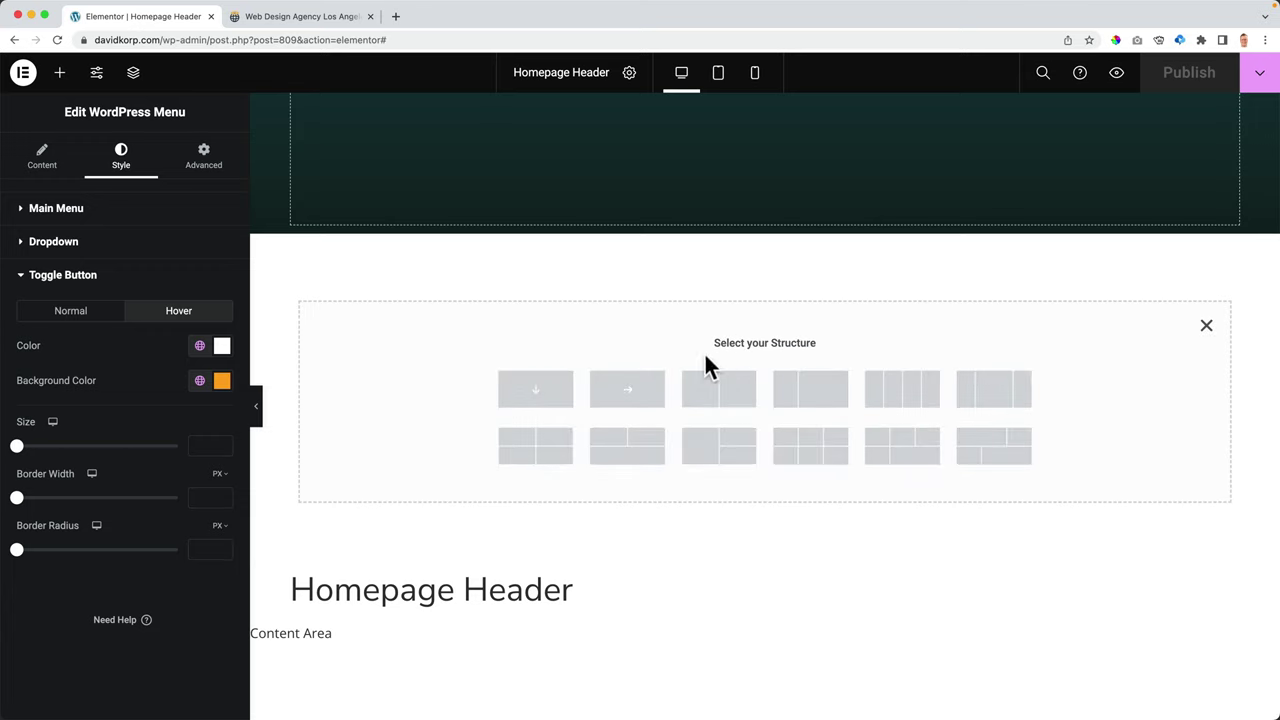
click(628, 392)
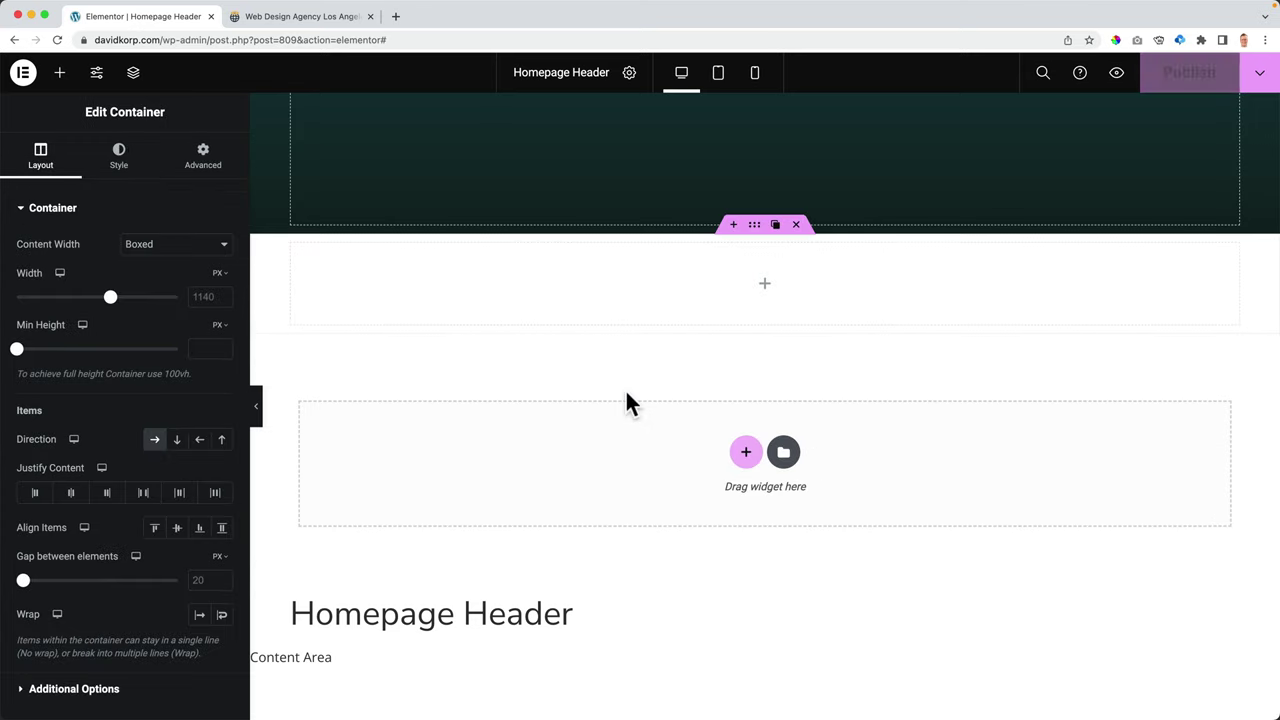
- Switch the container's background to a gradient starting with teal Color 2
click(120, 158)
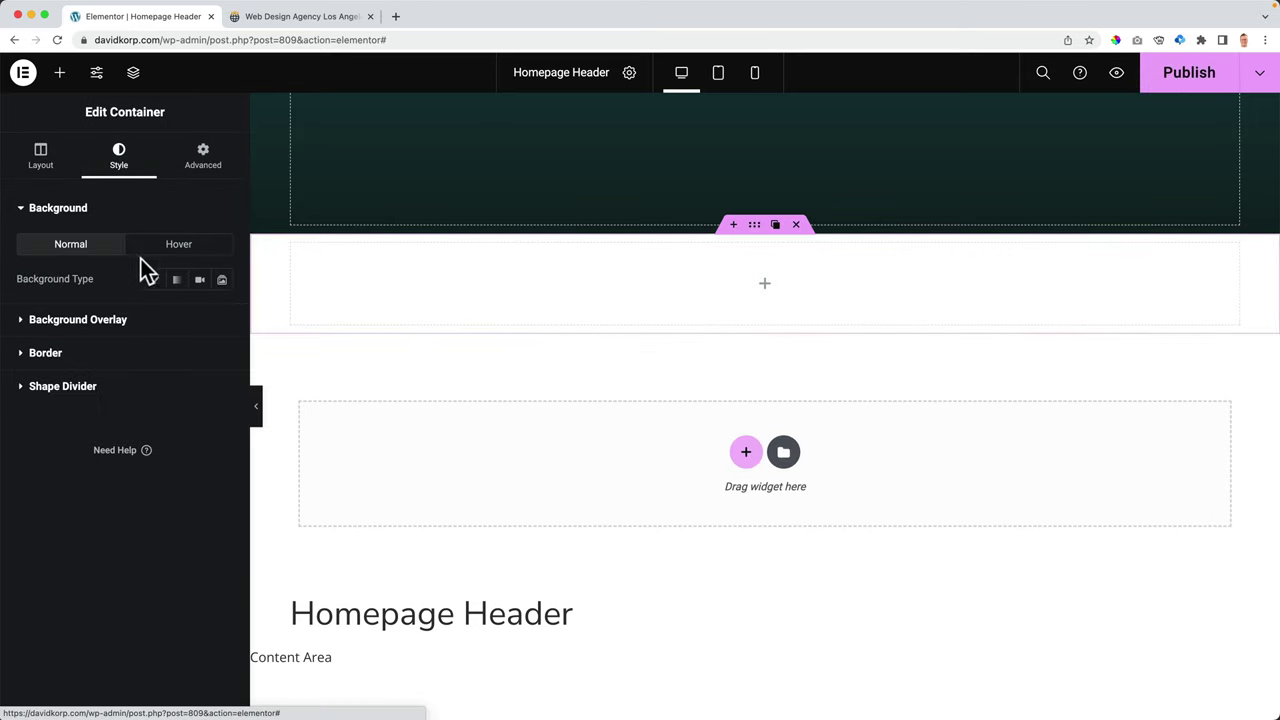
click(156, 283)
scroll(159, 285, down, 1)
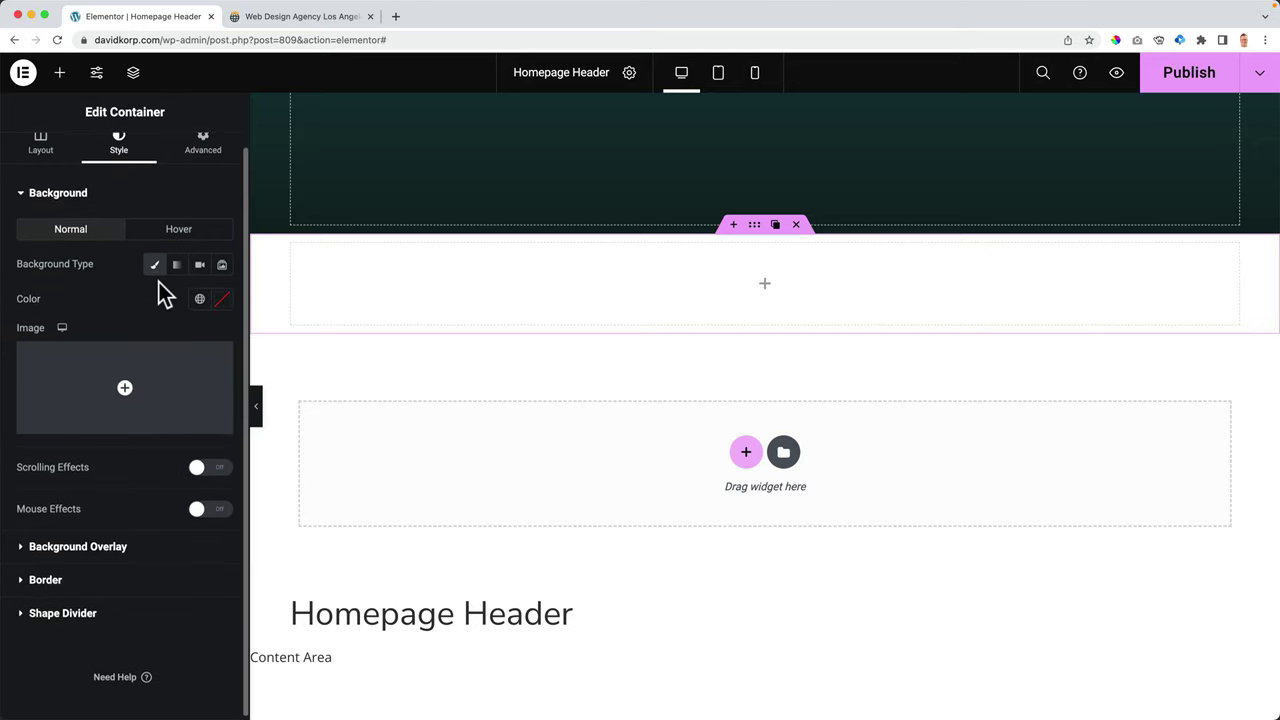
click(177, 264)
scroll(181, 277, down, 1)
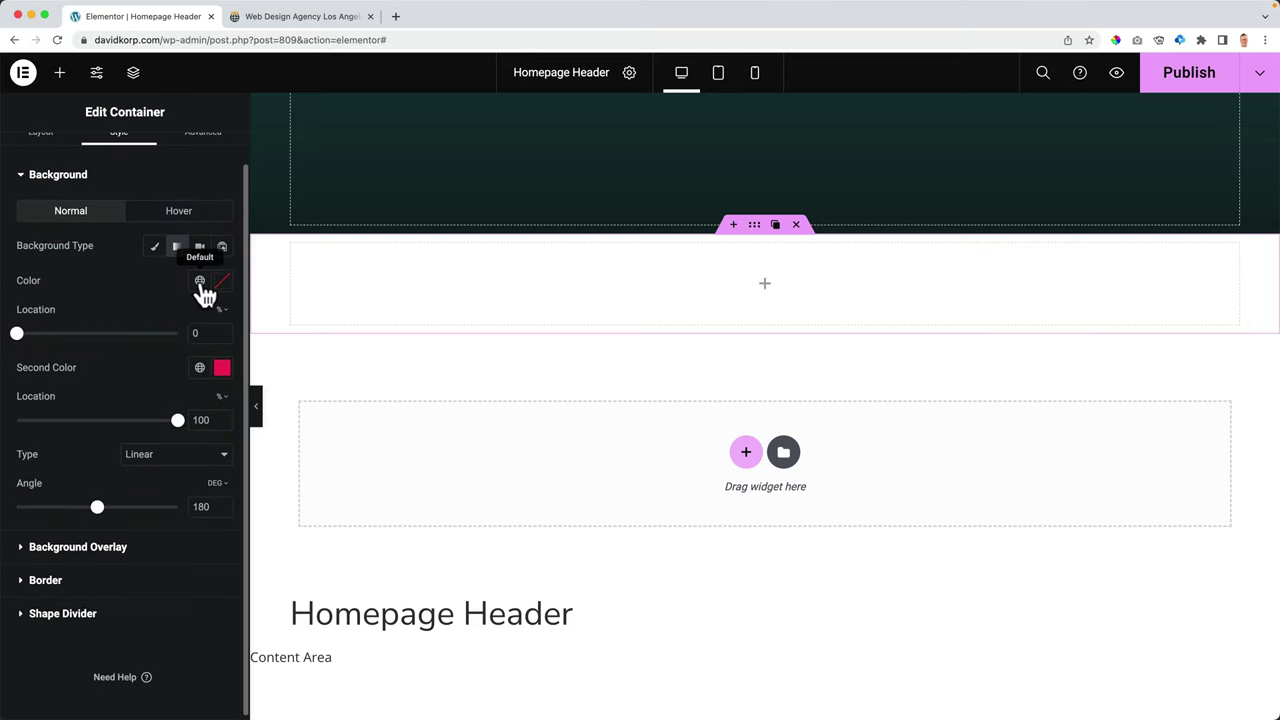
click(200, 281)
click(76, 506)
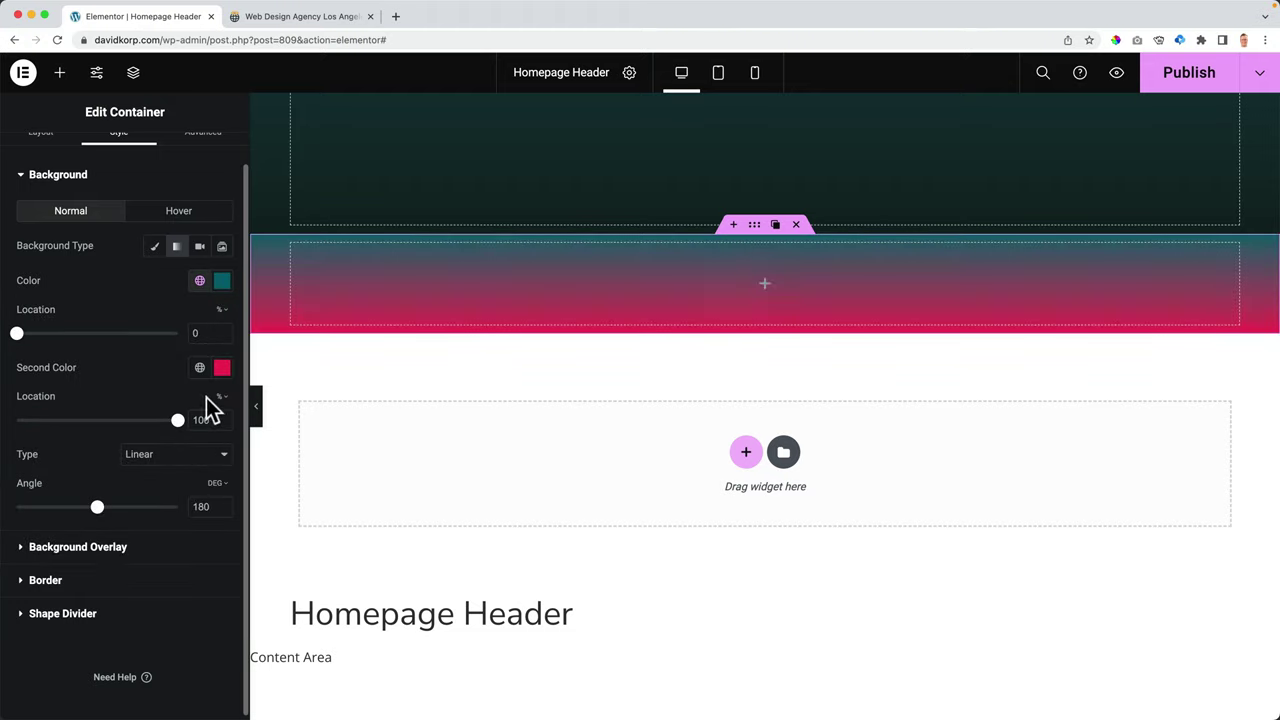
- Set the gradient's second colour to dark Color 4 and its angle to 90
click(221, 370)
click(200, 367)
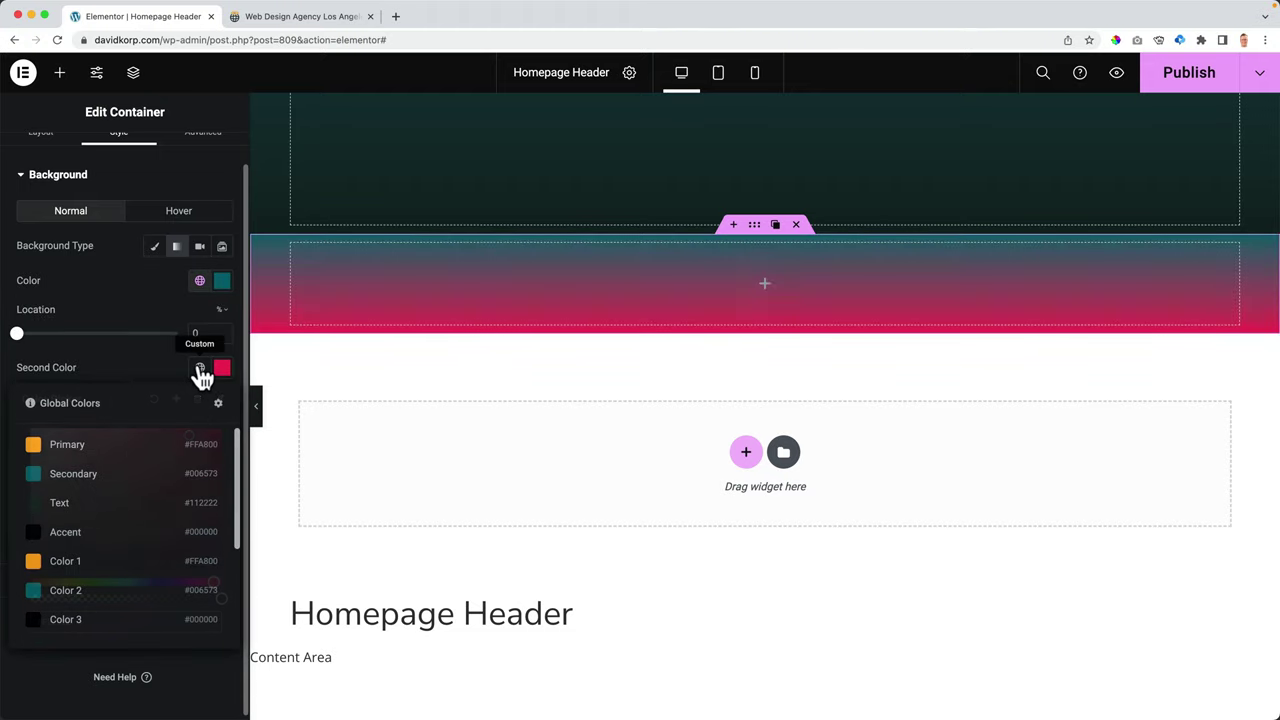
scroll(105, 545, down, 2)
click(86, 588)
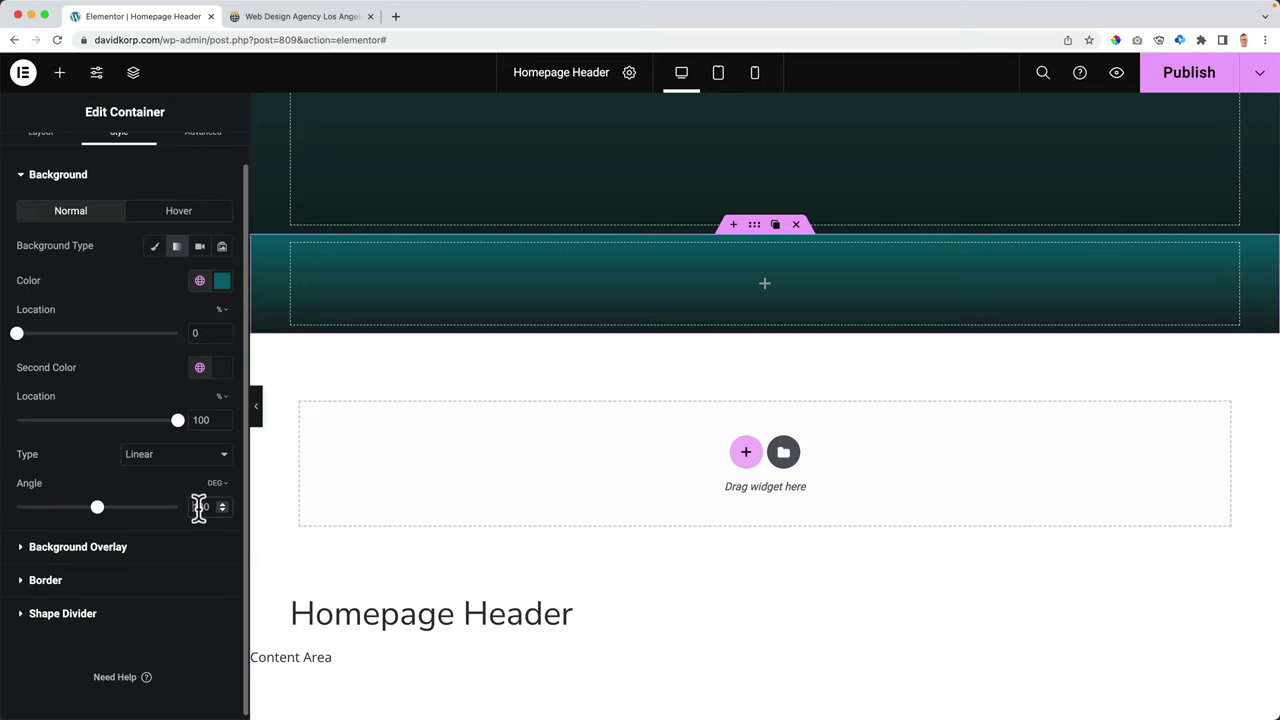
double_click(200, 507)
text(90)
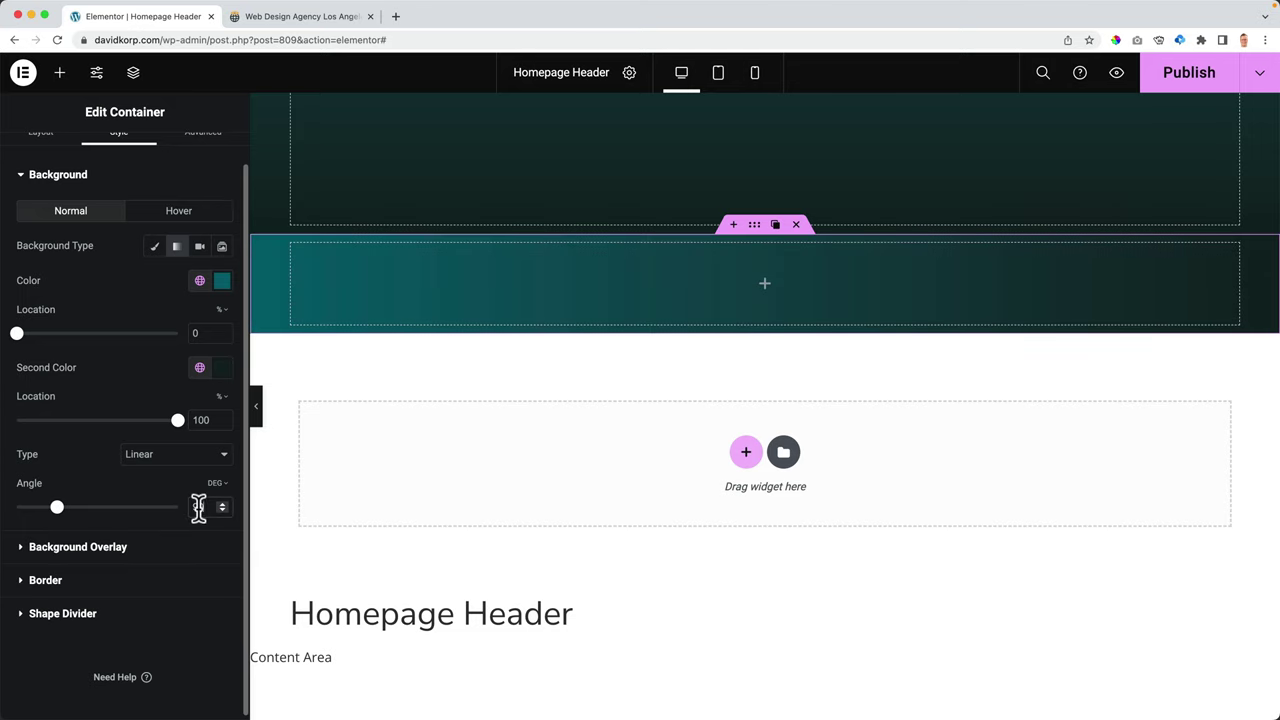
scroll(617, 483, up, 5)
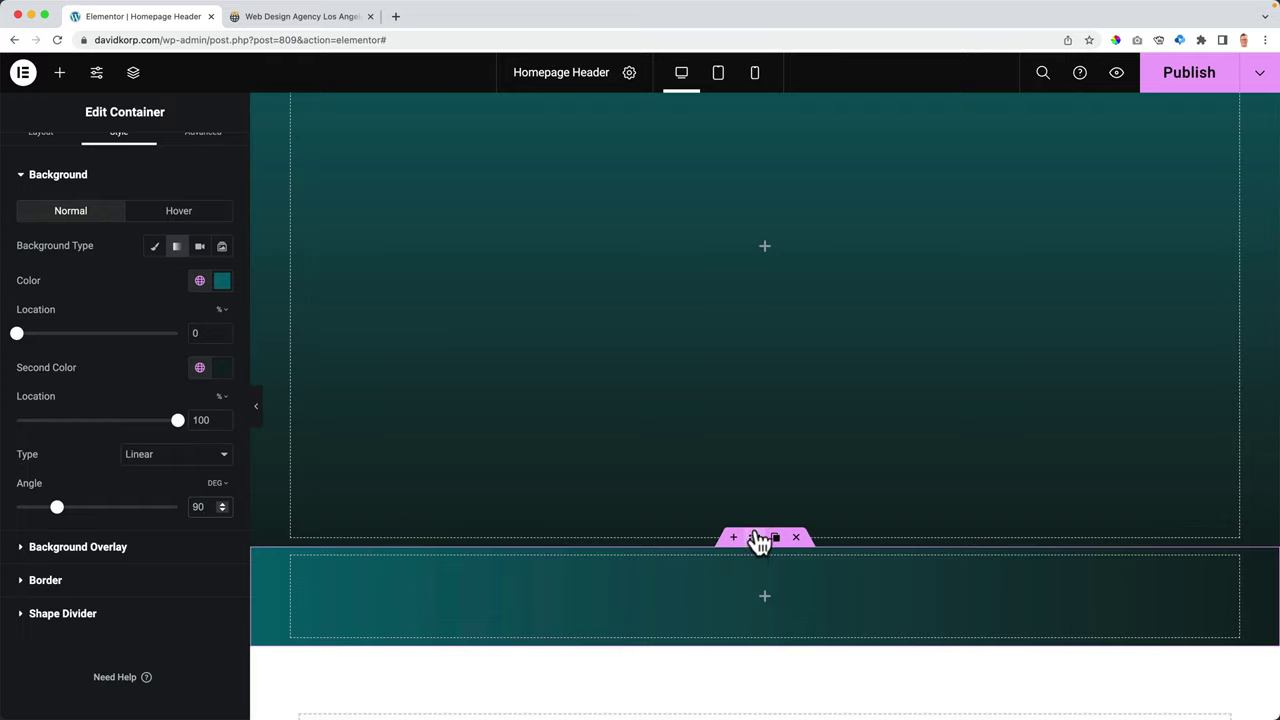
- Move the gradient strip above the logo header and add Text Editor and Social Icons widgets to it
drag(757, 541, 655, 128)
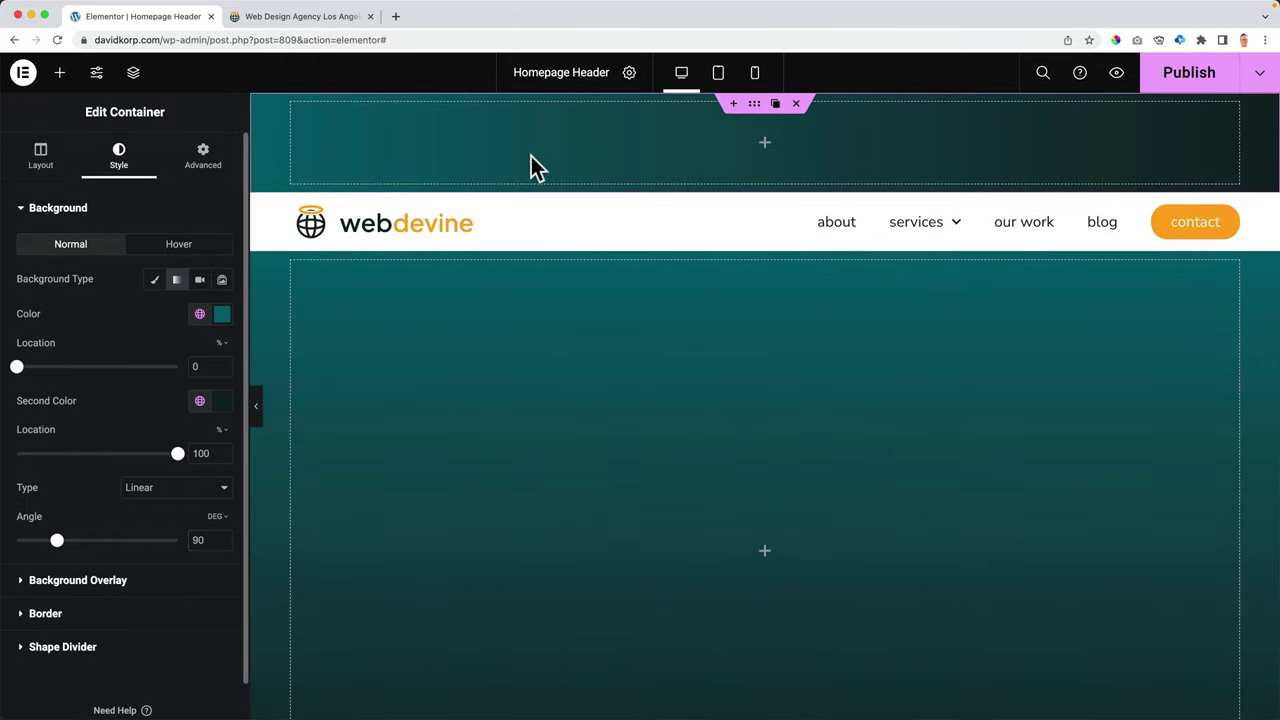
click(60, 80)
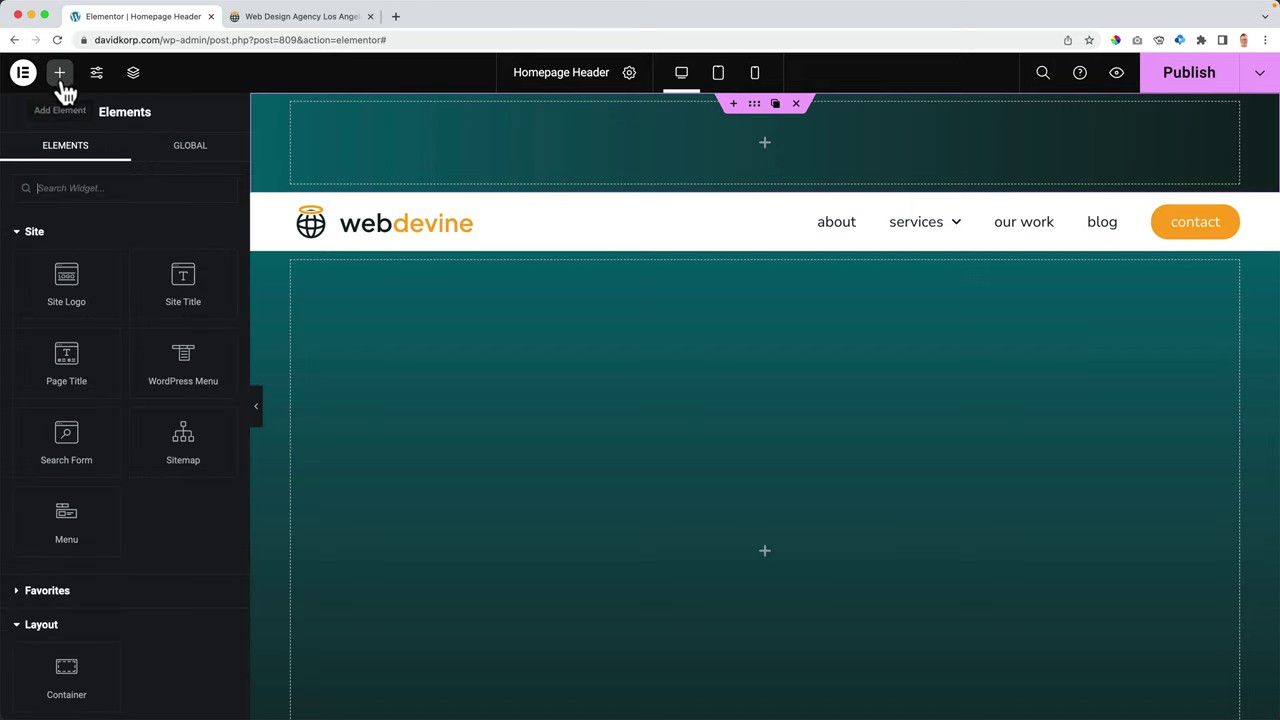
text(text)
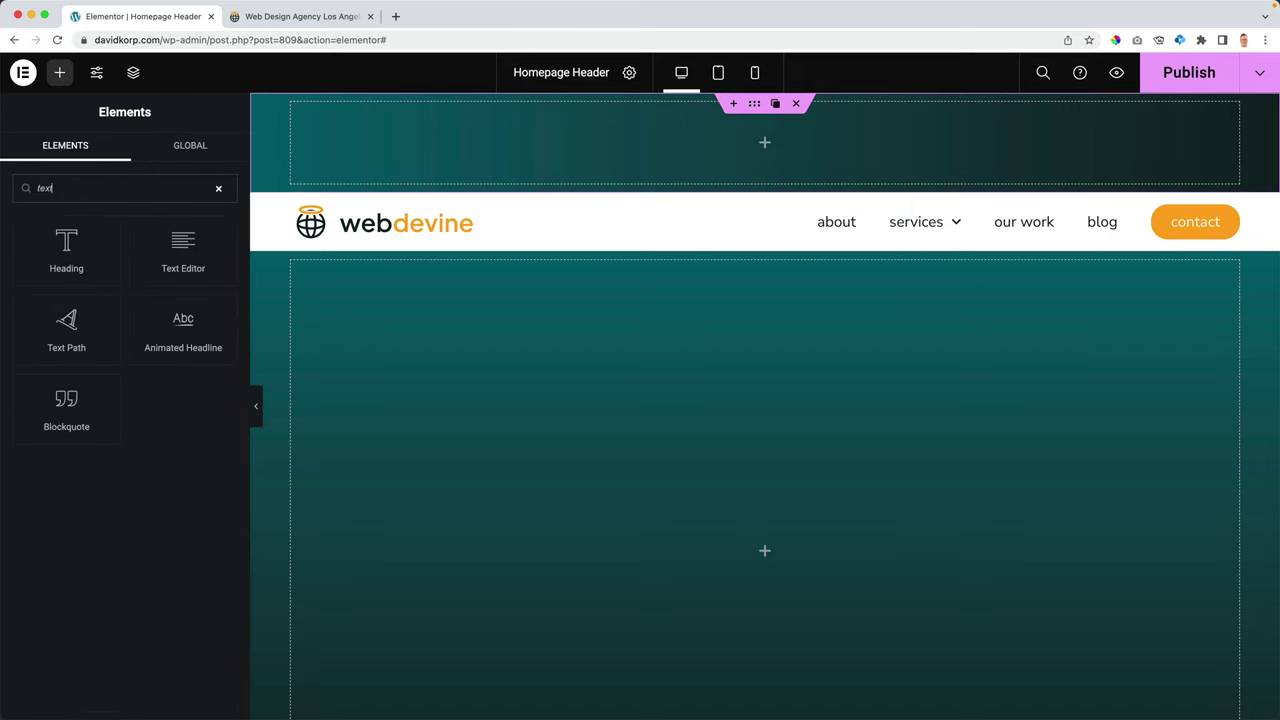
drag(195, 254, 394, 136)
click(59, 72)
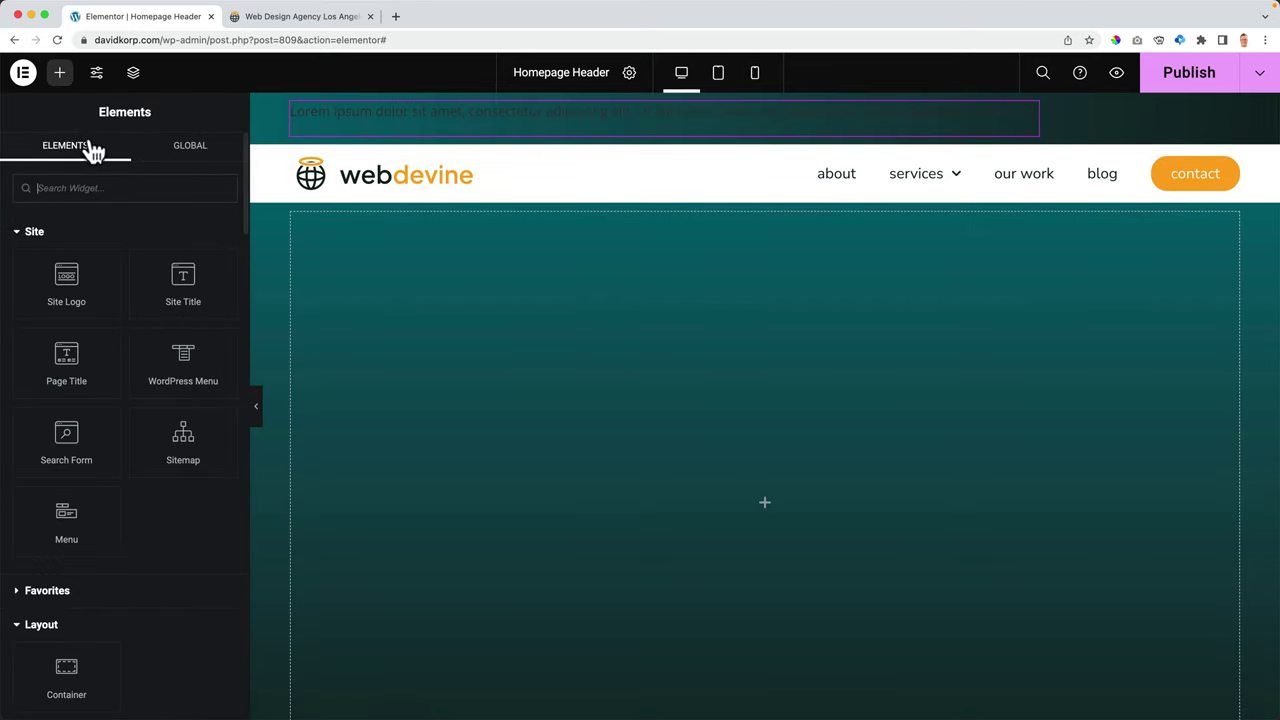
click(86, 188)
text(social)
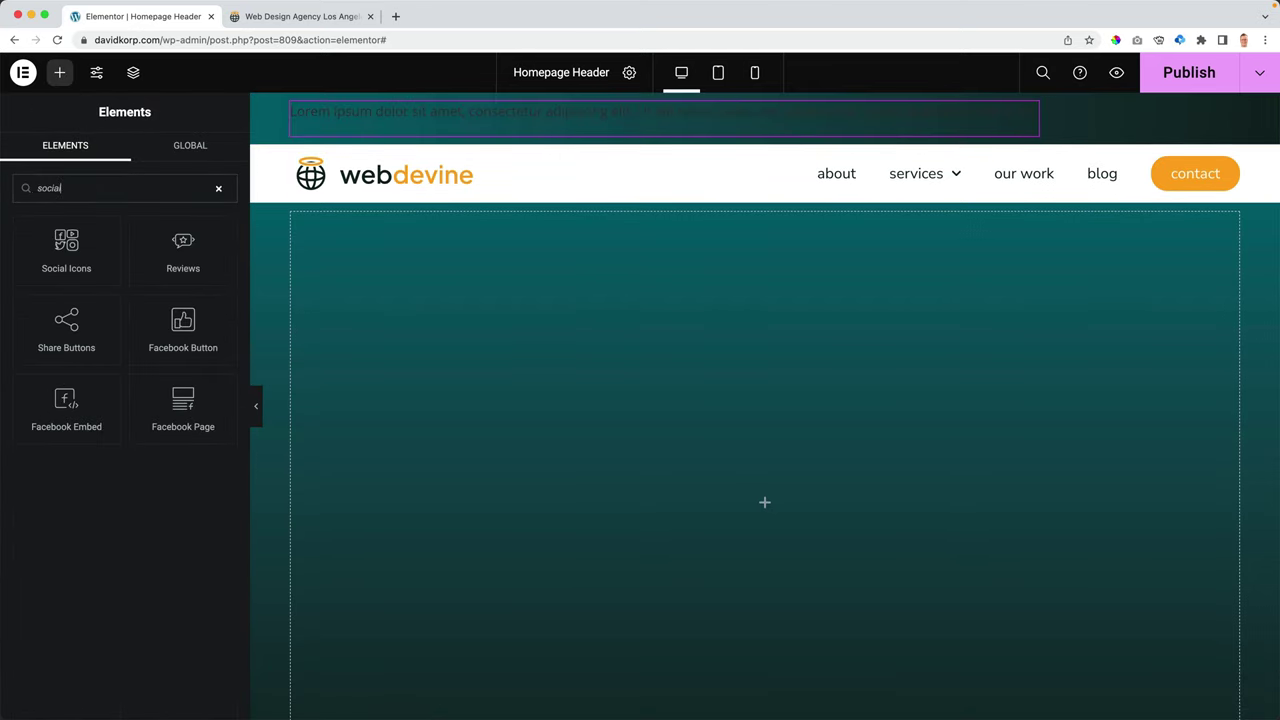
drag(50, 236, 492, 122)
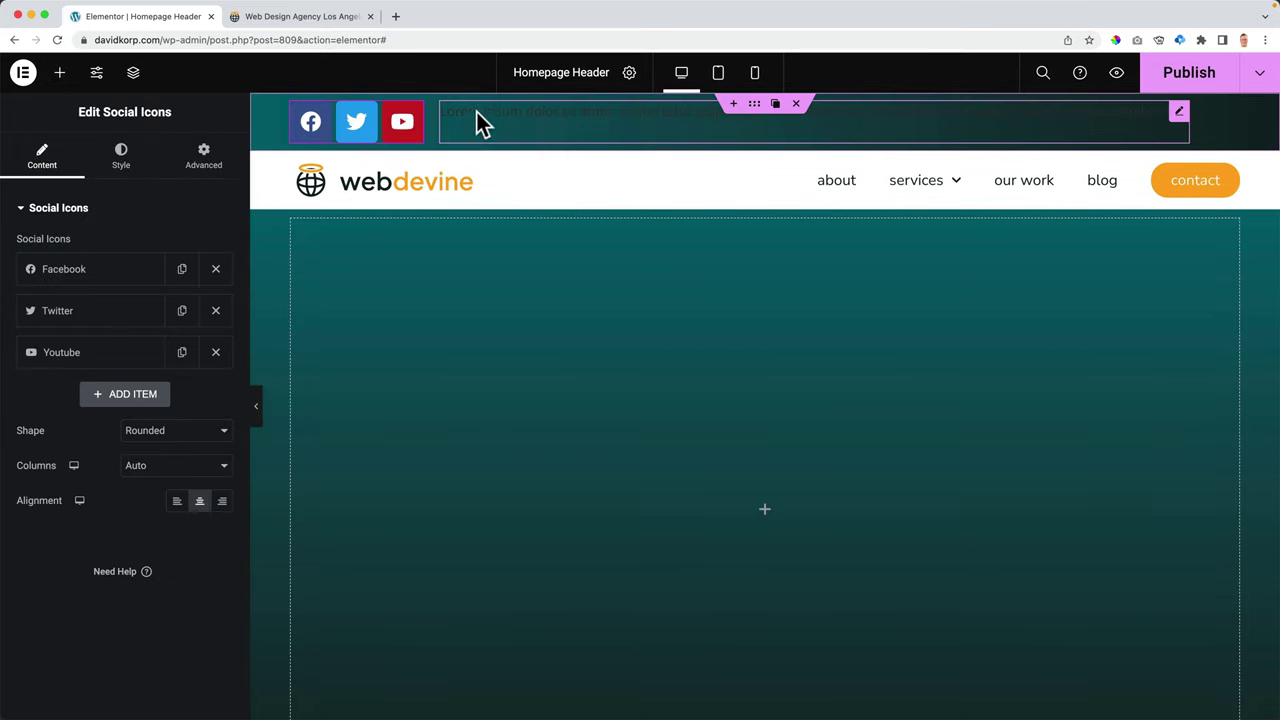
- In Structure, place Social Icons after the text and rename the container Top Header
click(134, 76)
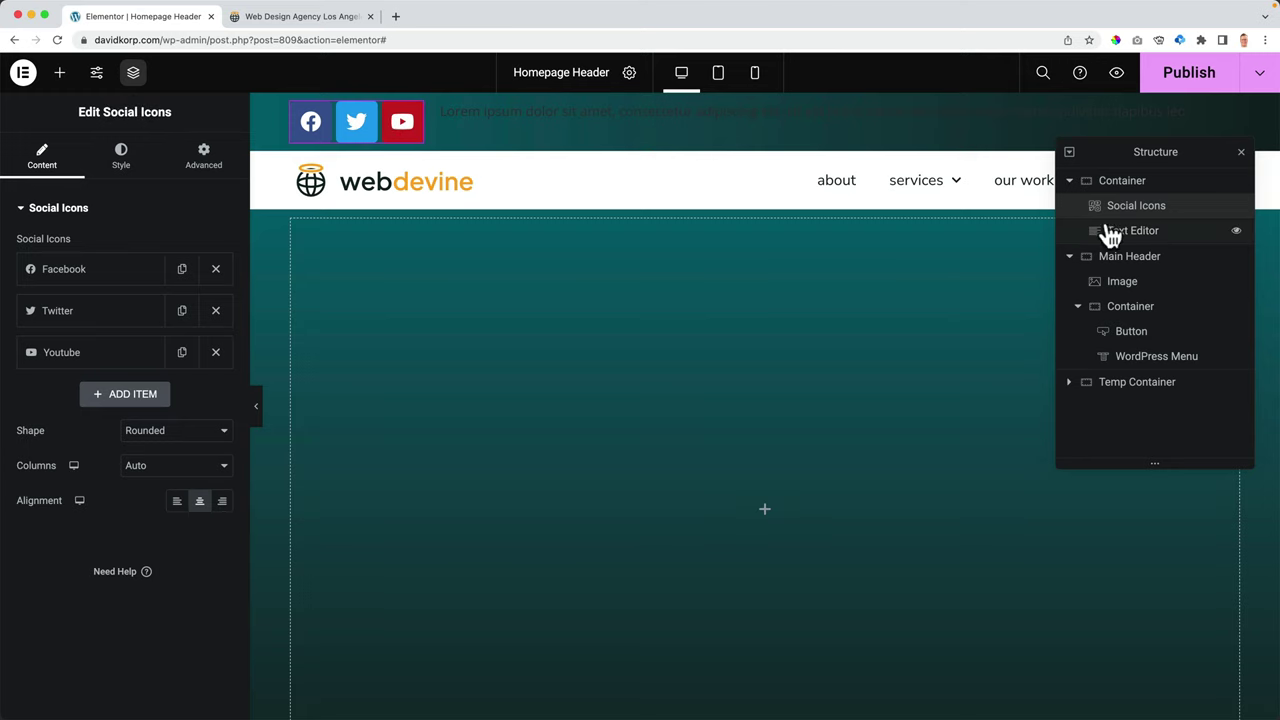
drag(1134, 218, 1133, 233)
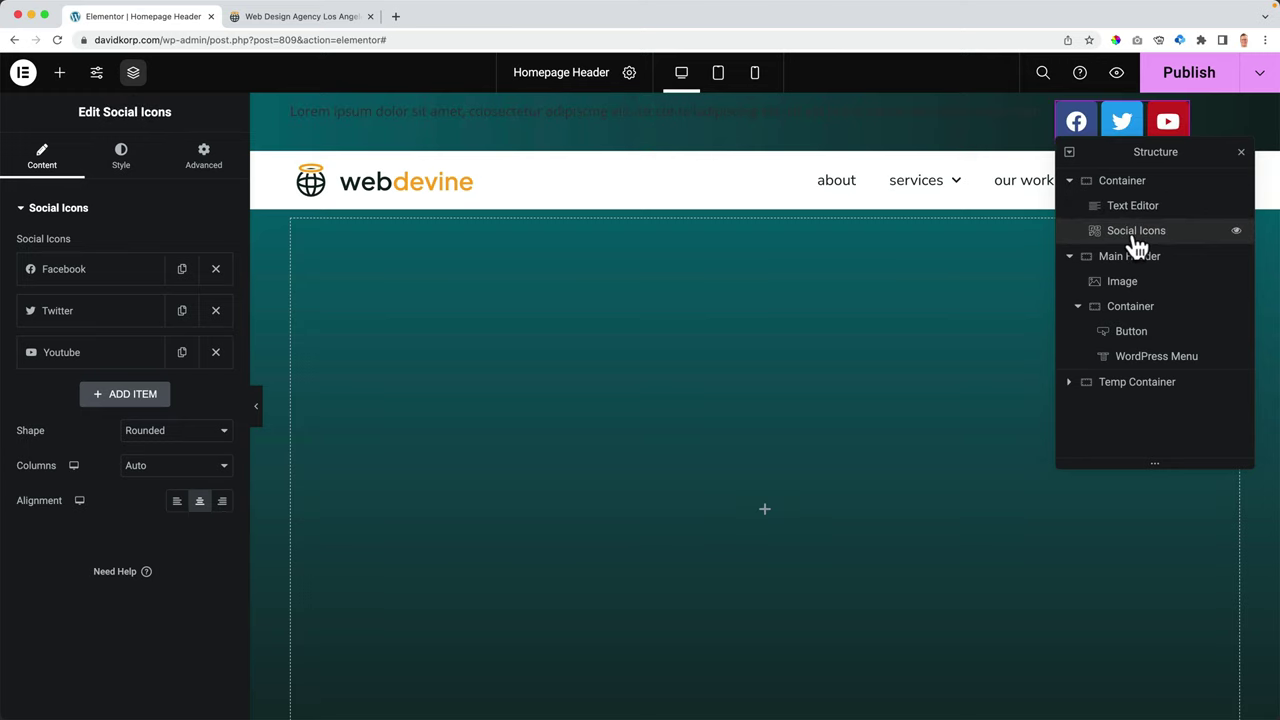
click(1122, 184)
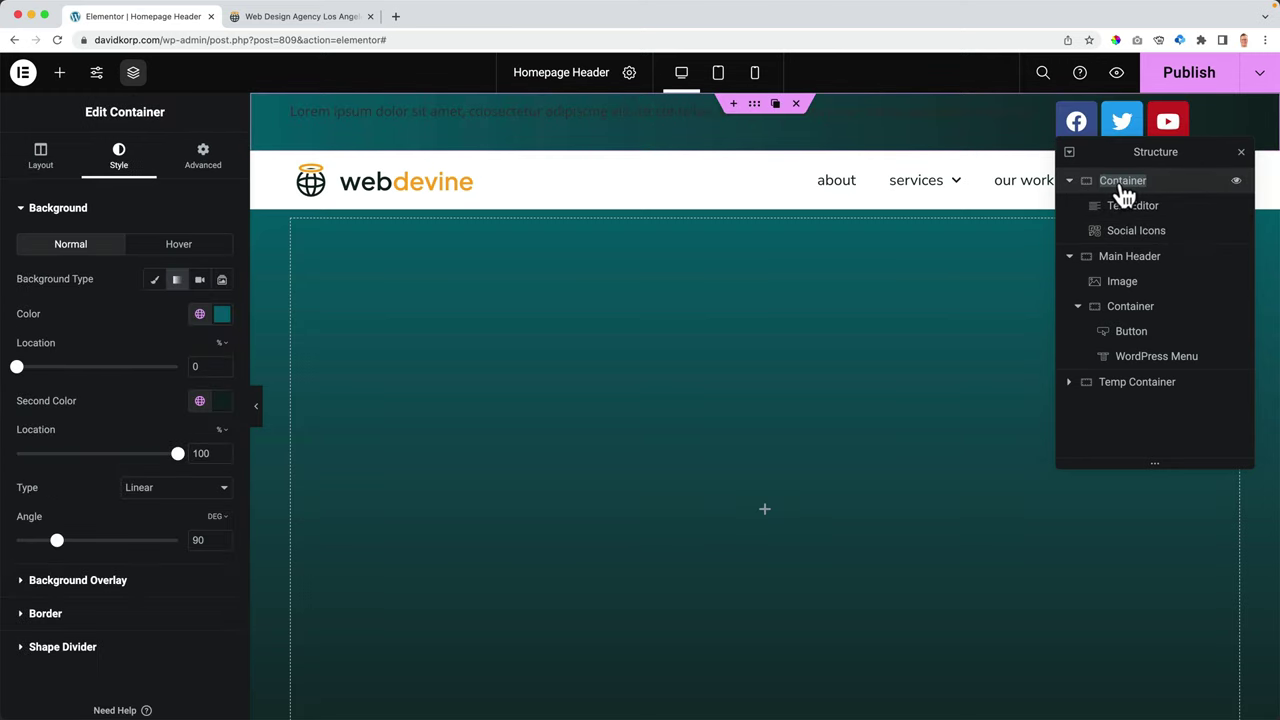
text(Top Header)
click(1241, 152)
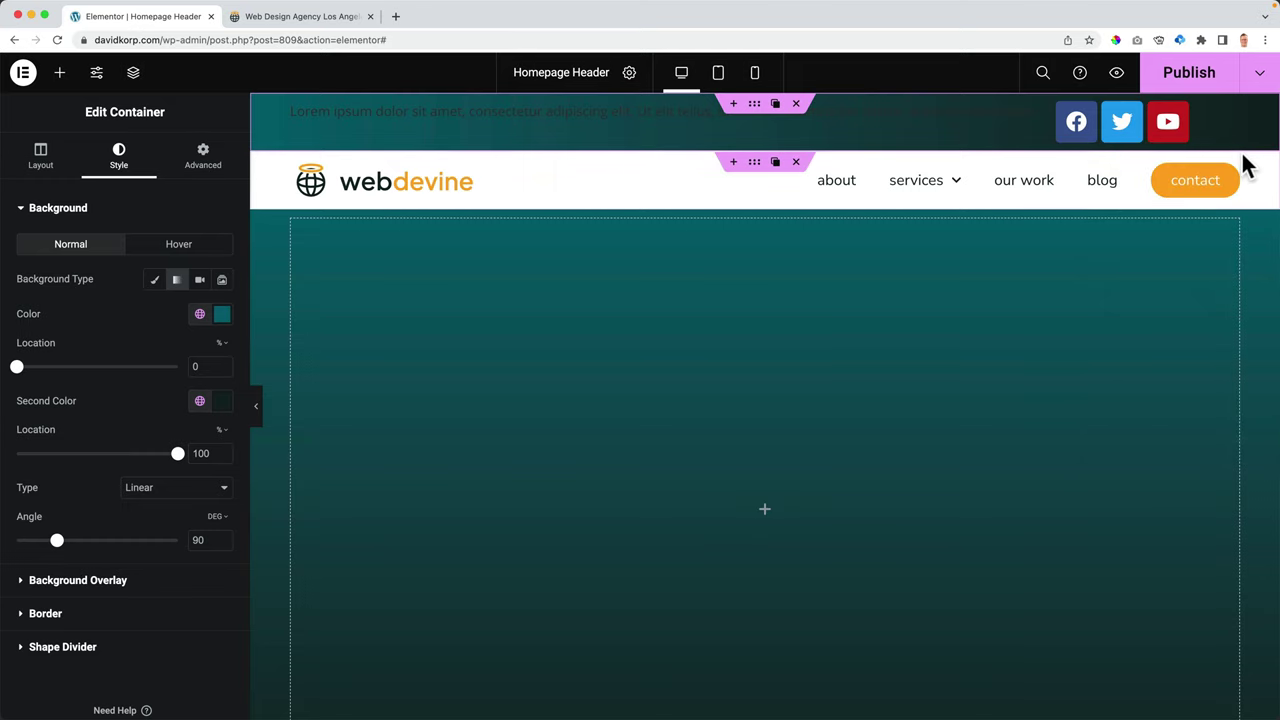
- Publish the header and review it on the live site
click(1162, 80)
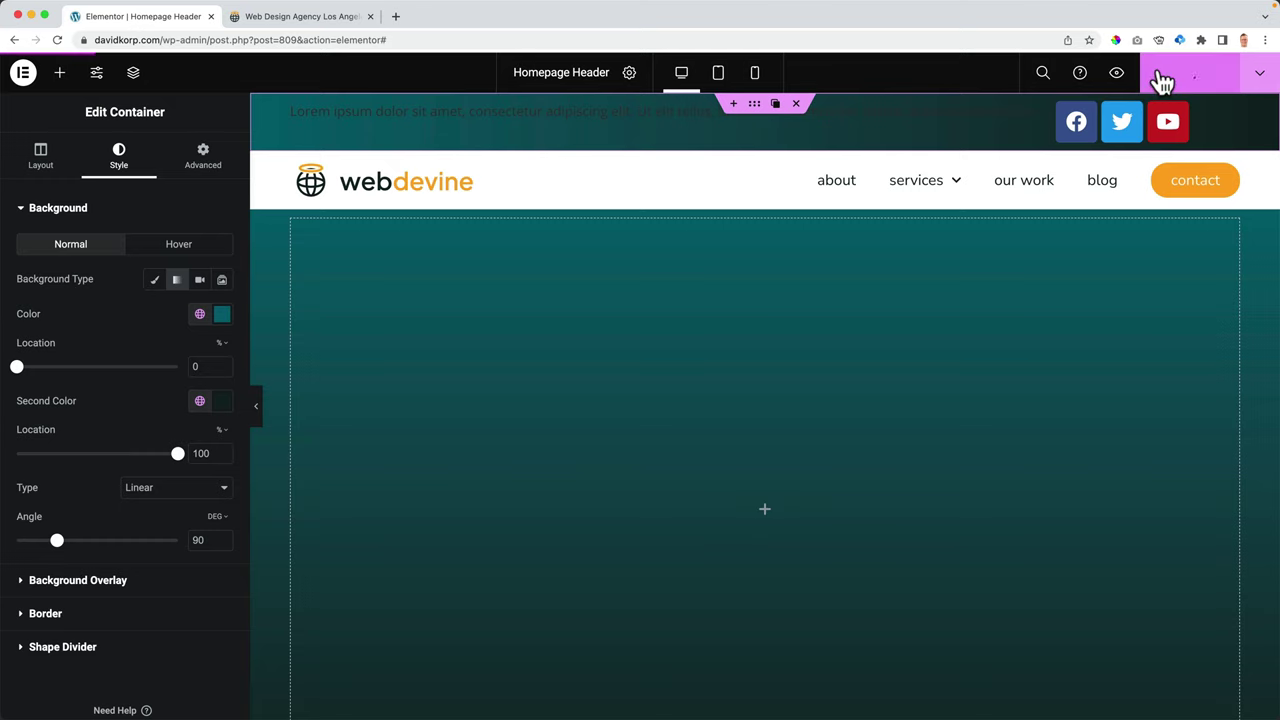
click(300, 17)
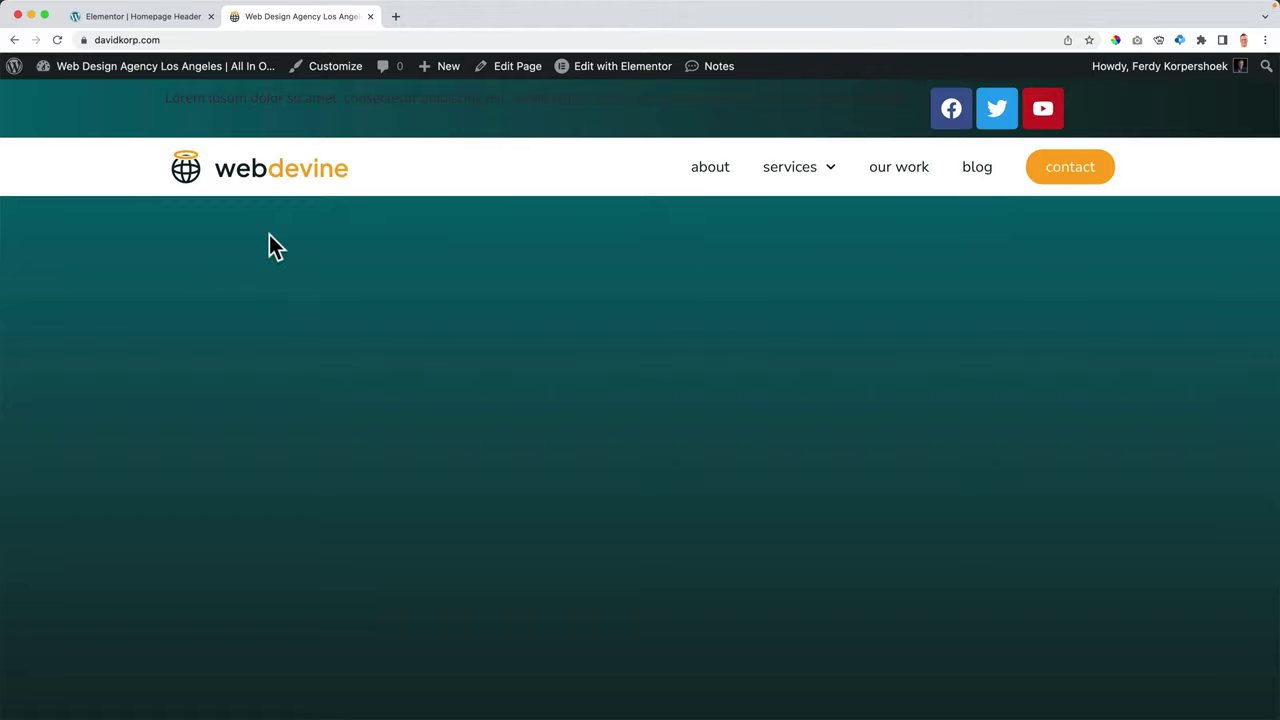
click(152, 17)
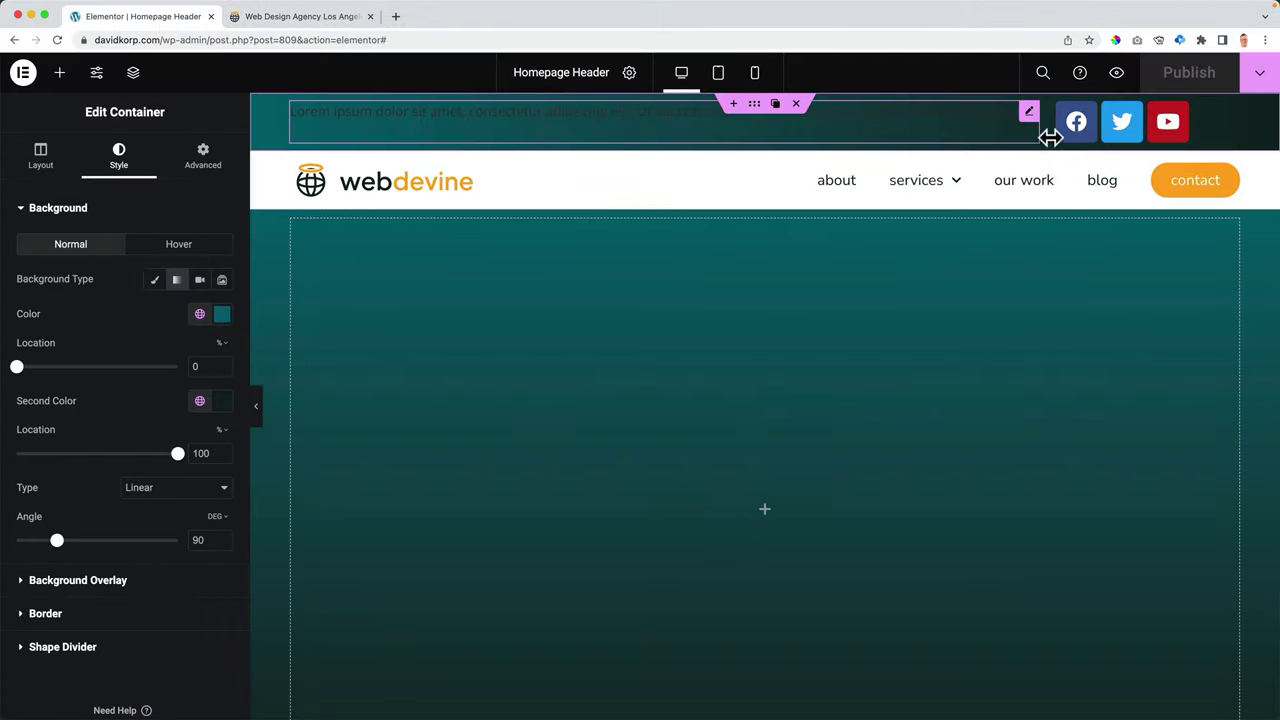
- Add a fourth social icon item using the Linkedin icon from the Icon Library
click(1098, 124)
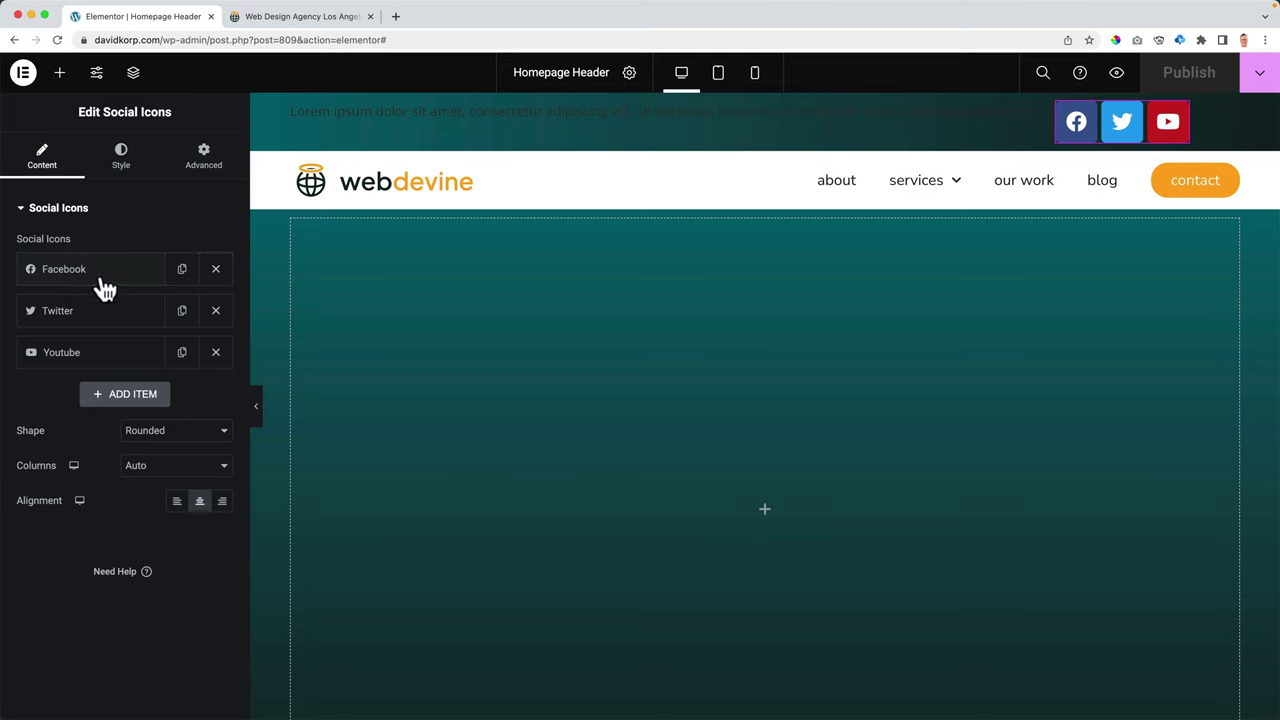
click(113, 396)
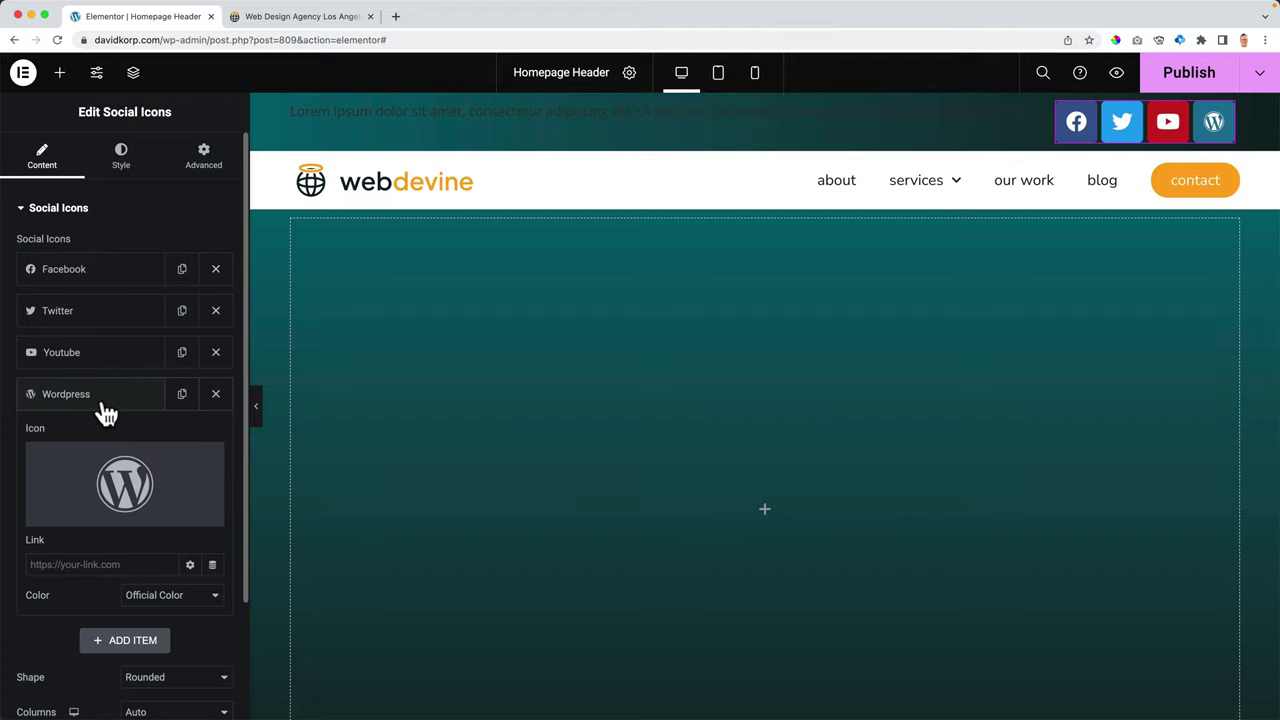
click(122, 456)
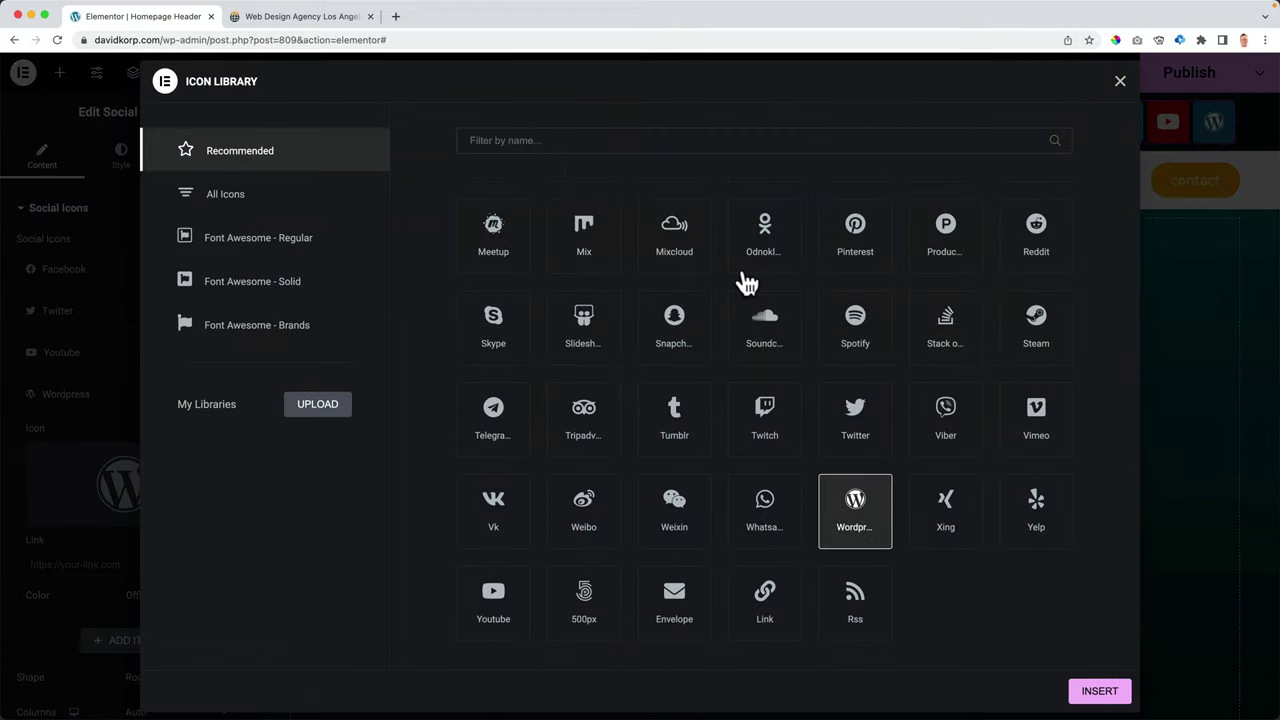
click(688, 141)
text(linked)
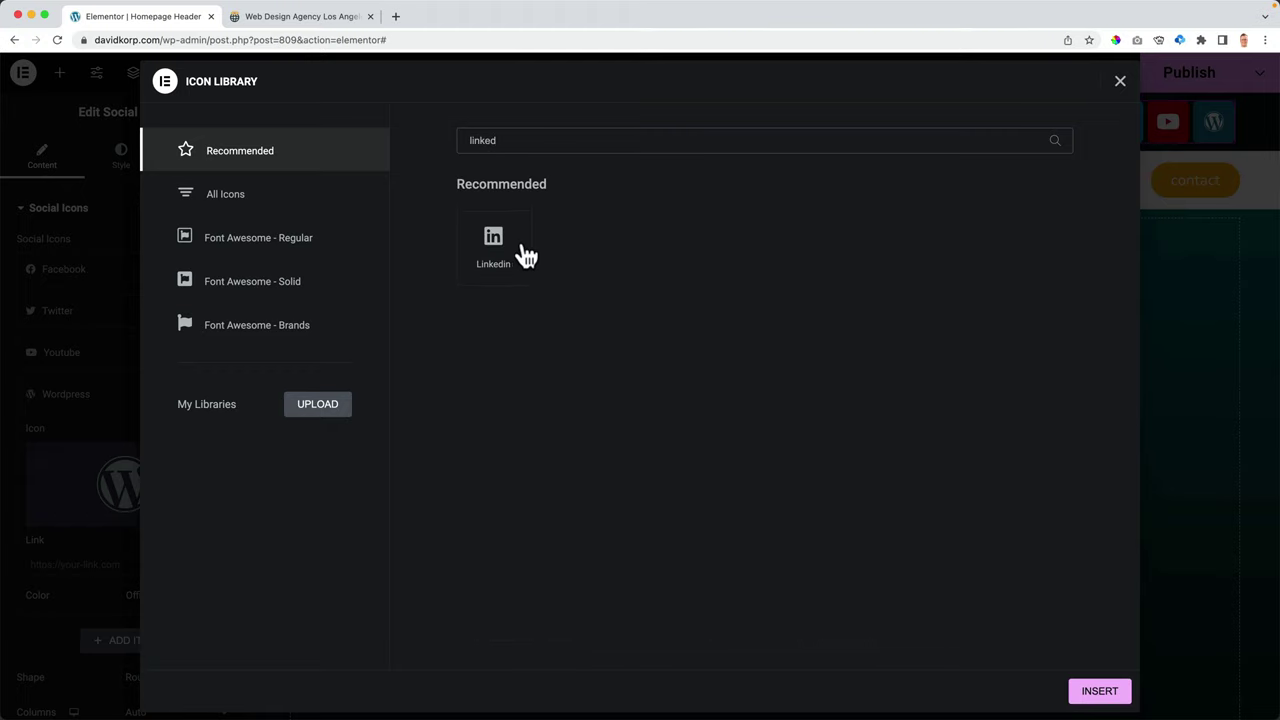
click(514, 256)
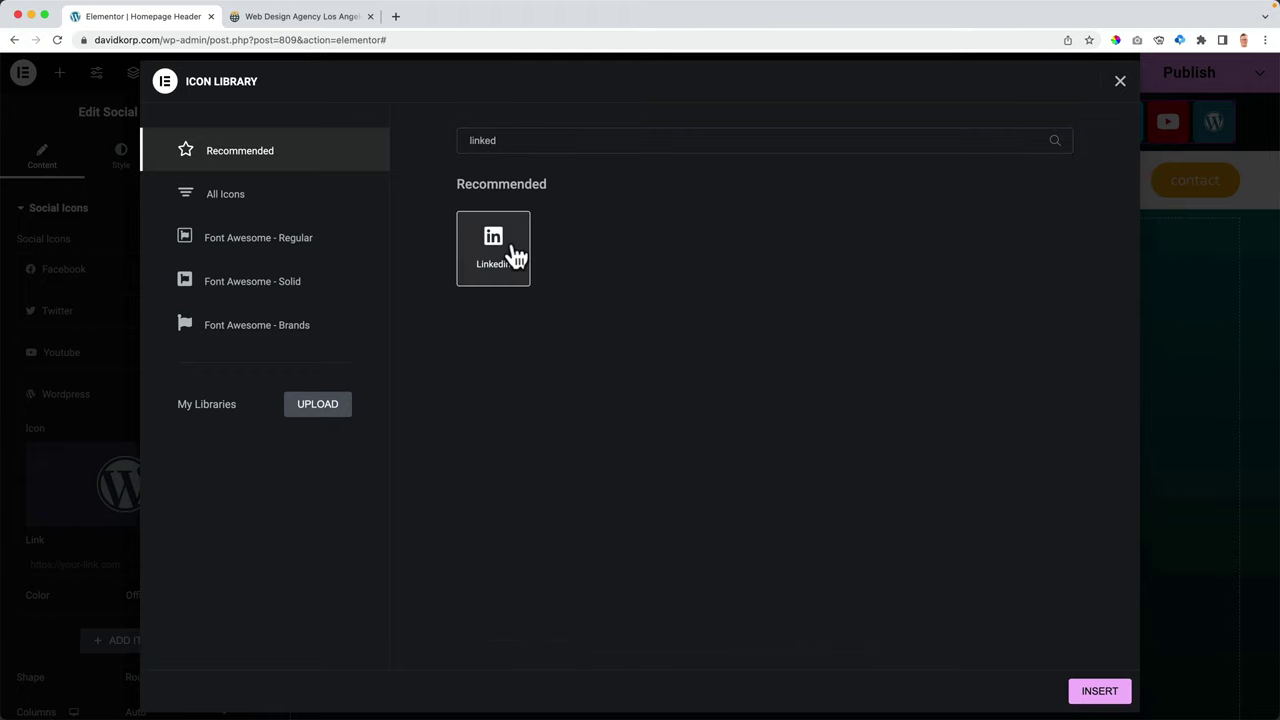
click(1100, 692)
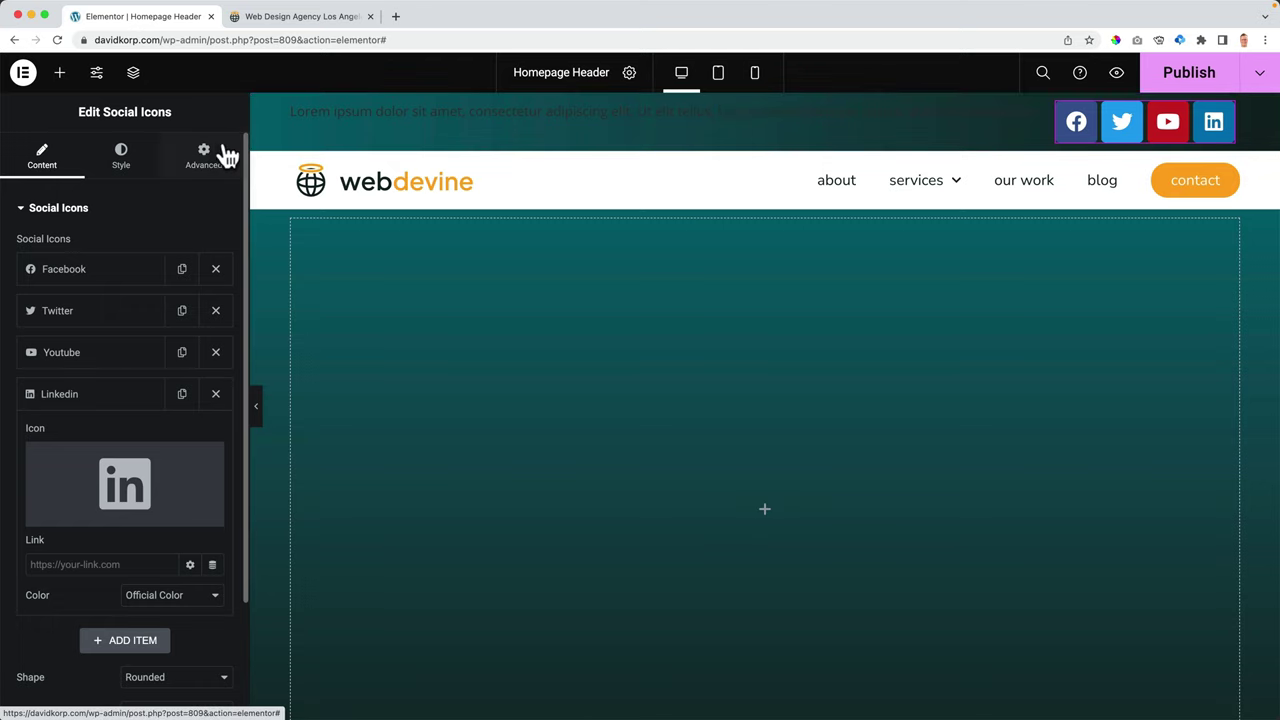
- Give the social icons custom colours: white glyphs on a fully transparent background
click(118, 400)
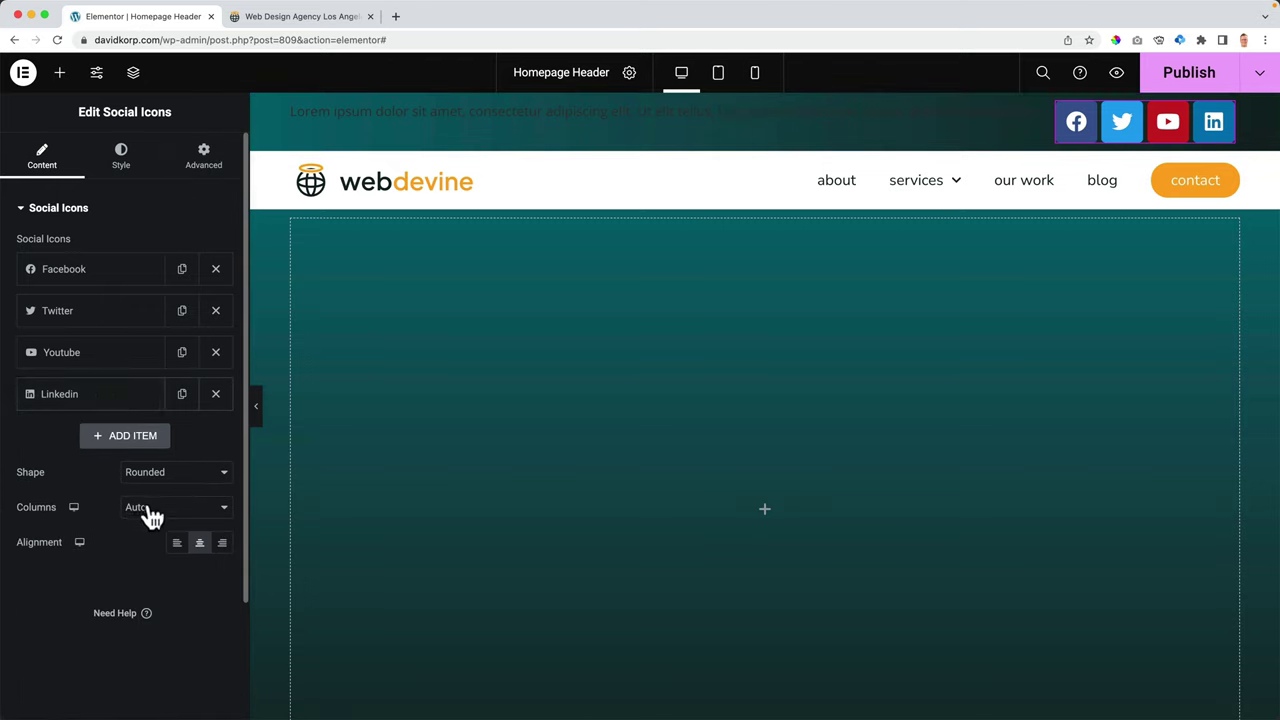
click(121, 168)
click(159, 246)
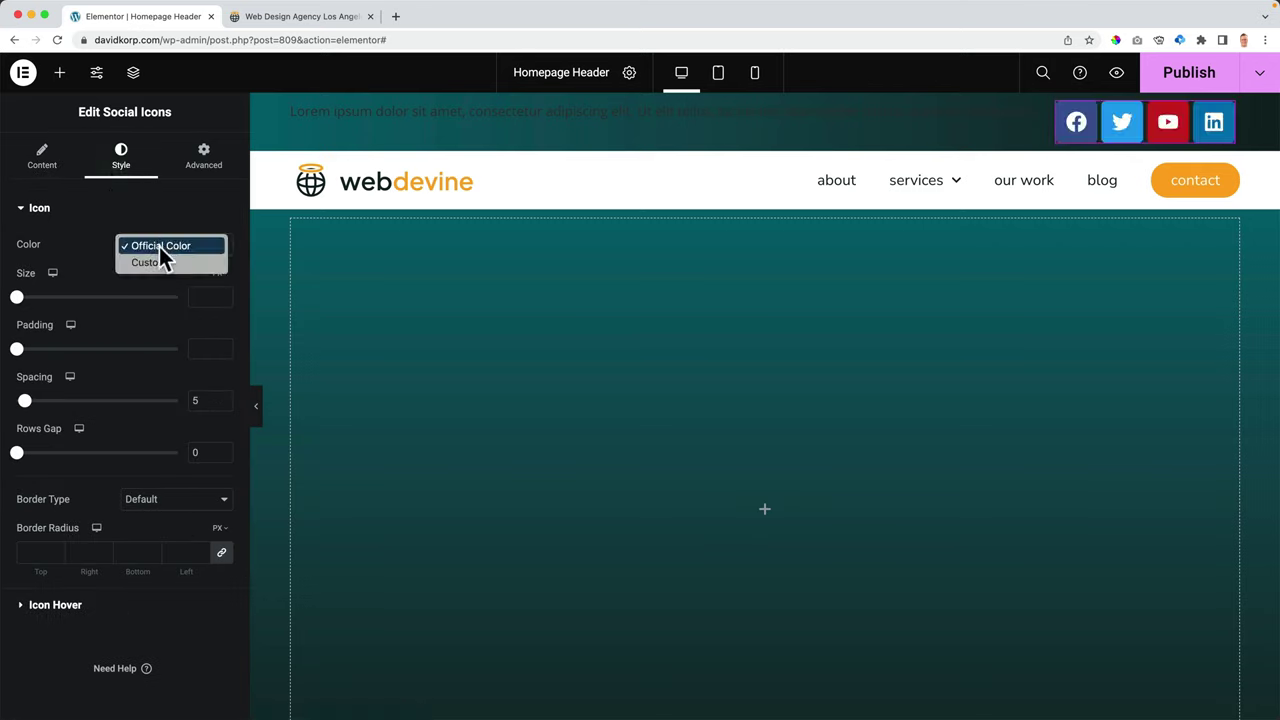
click(158, 262)
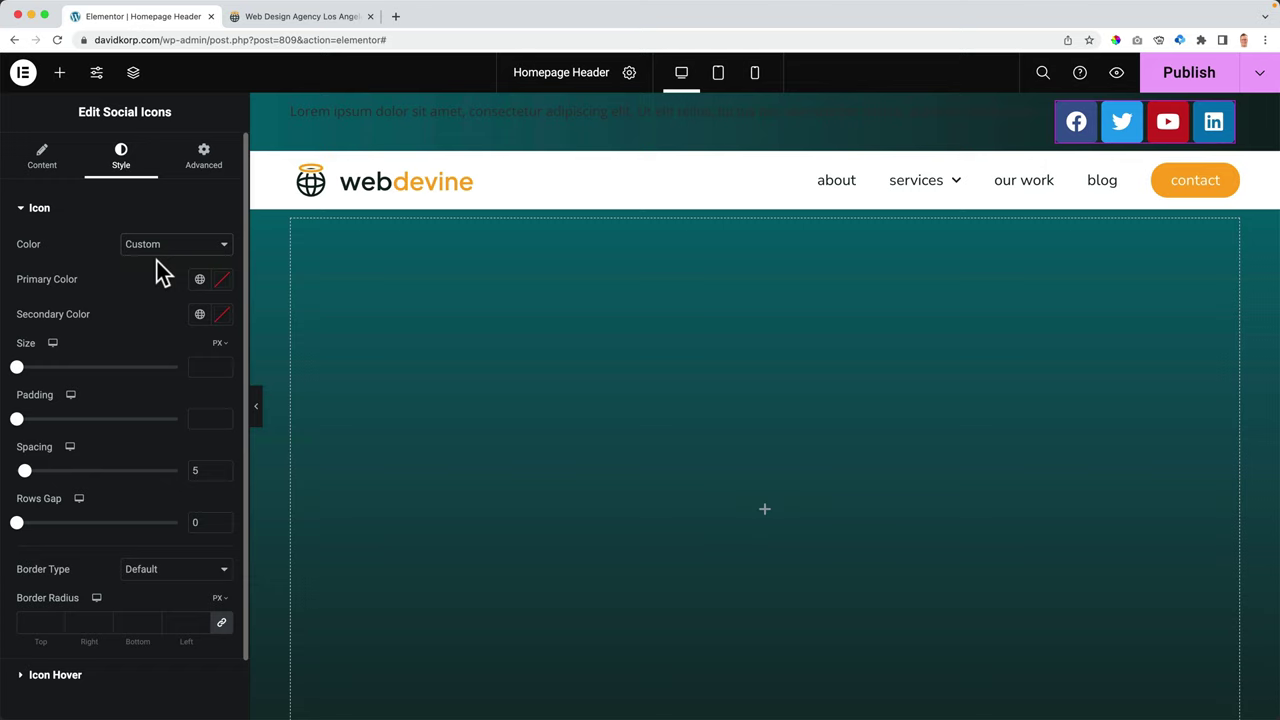
click(199, 279)
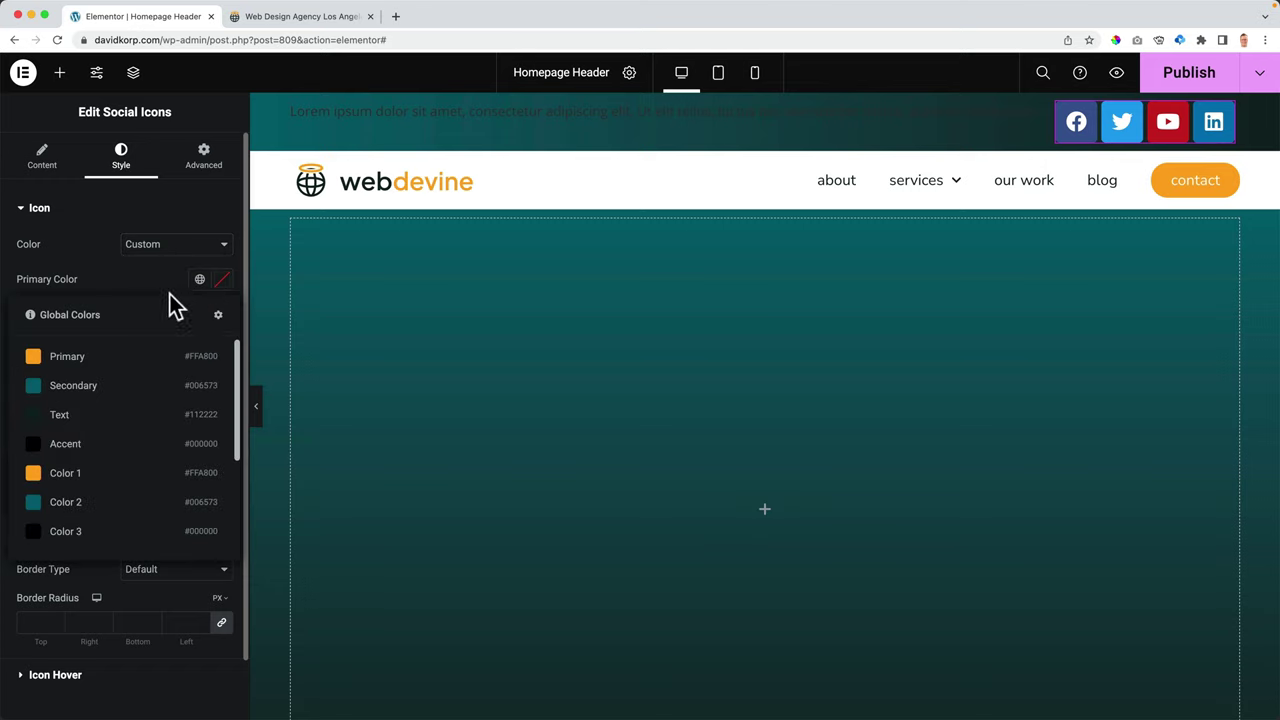
click(85, 357)
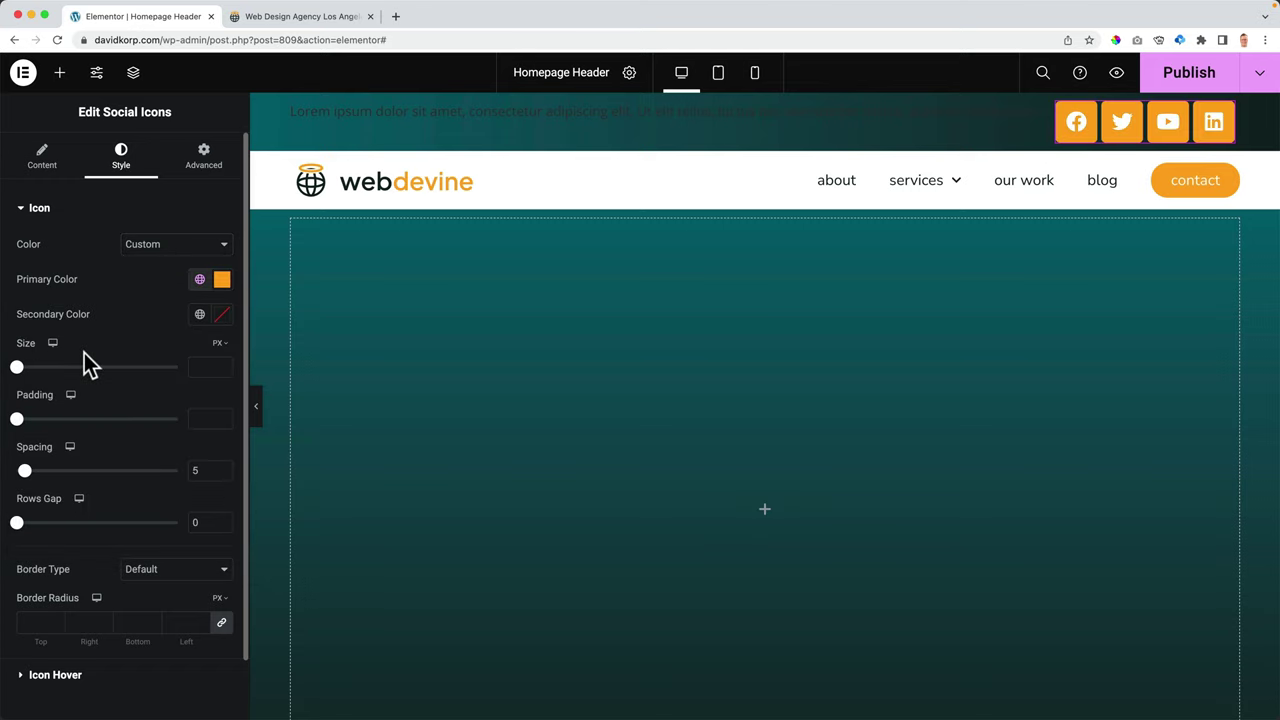
click(200, 314)
scroll(80, 525, down, 5)
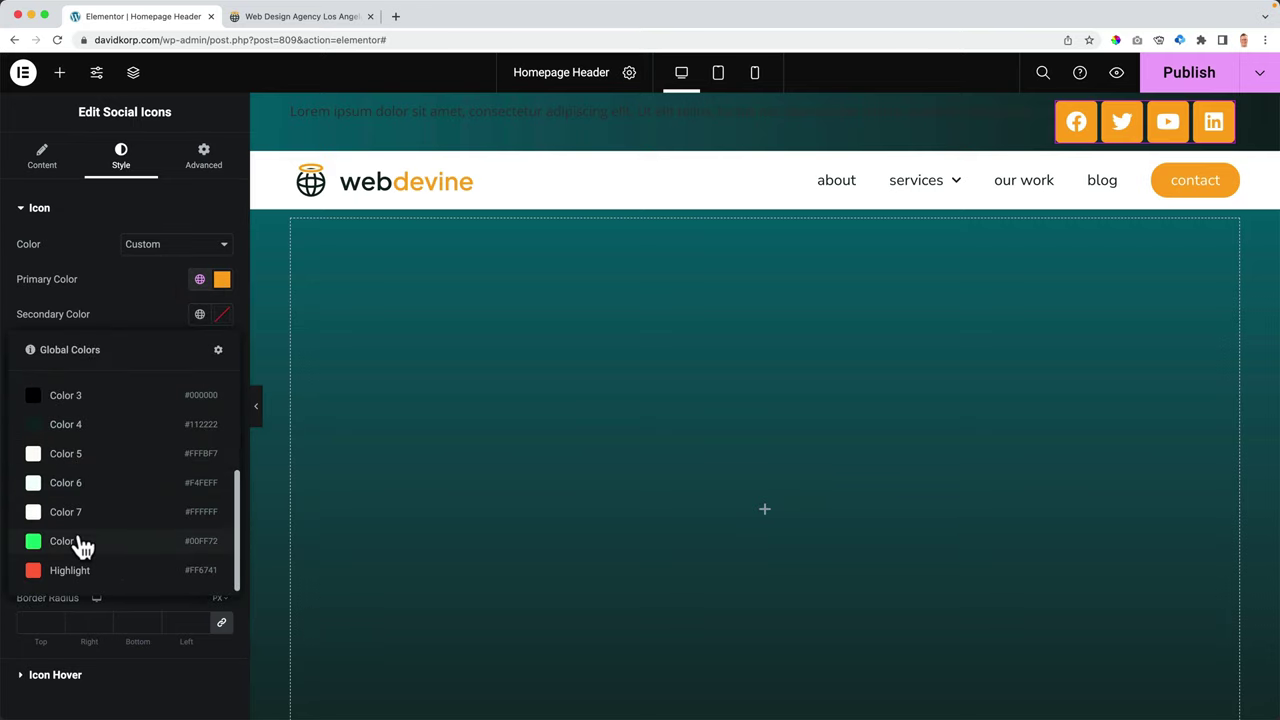
click(77, 520)
click(222, 280)
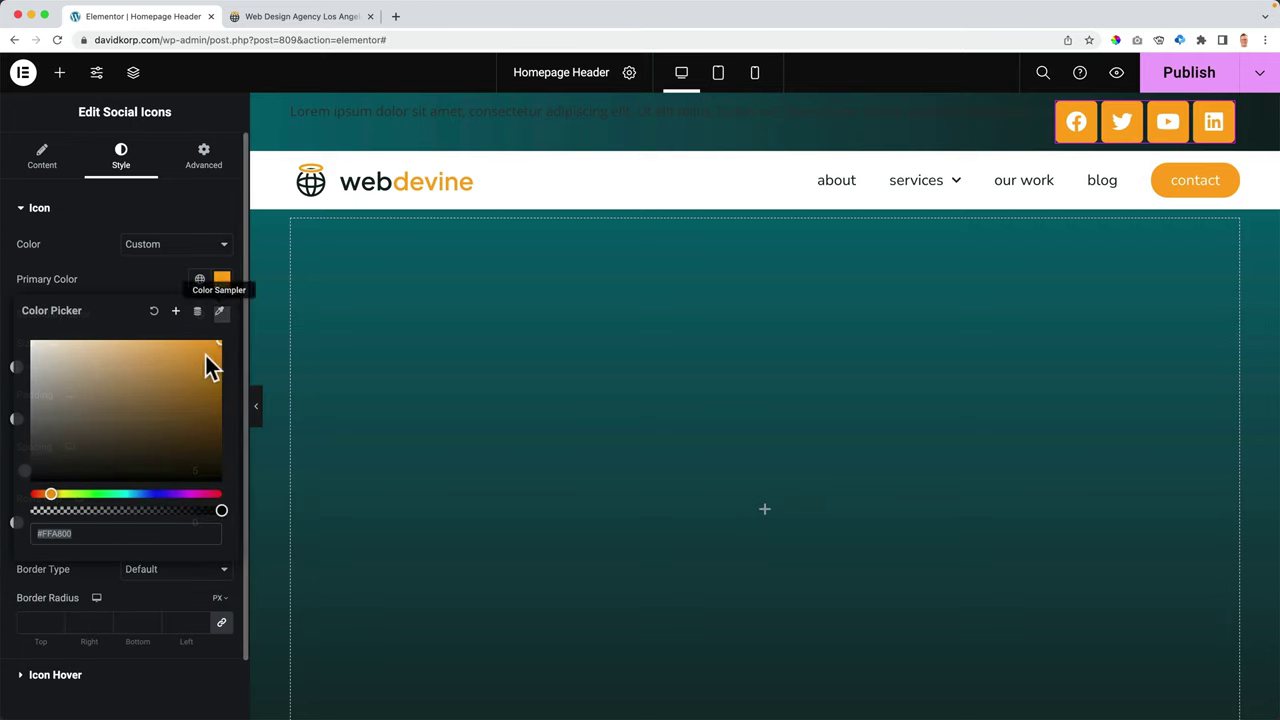
drag(218, 510, 10, 525)
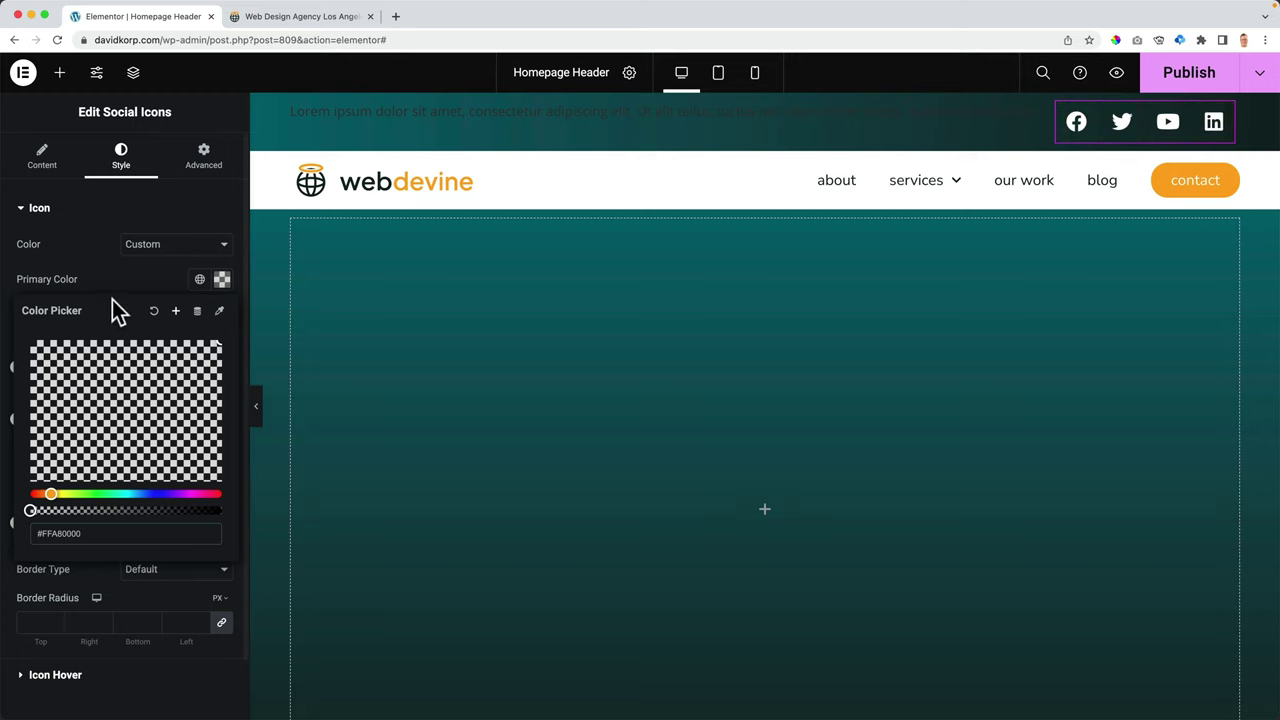
click(136, 279)
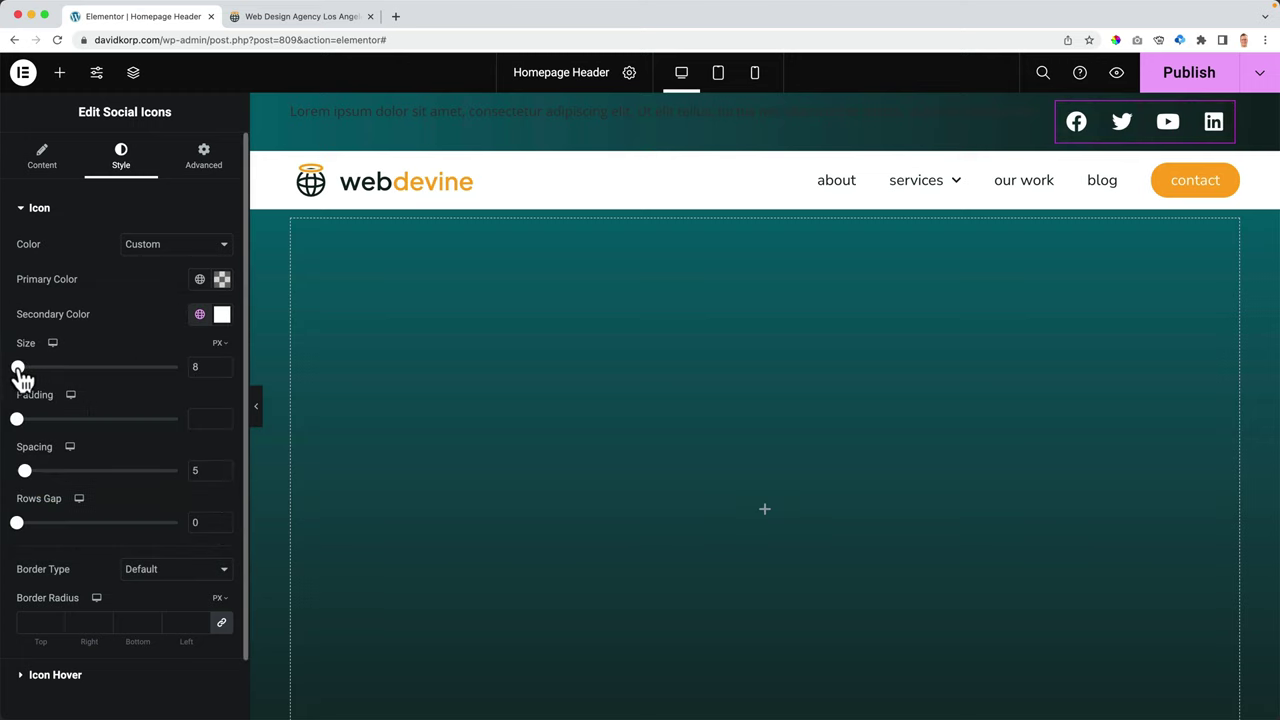
- Set the icon size to 16, spacing to 0 and padding to 0.5
drag(19, 370, 22, 367)
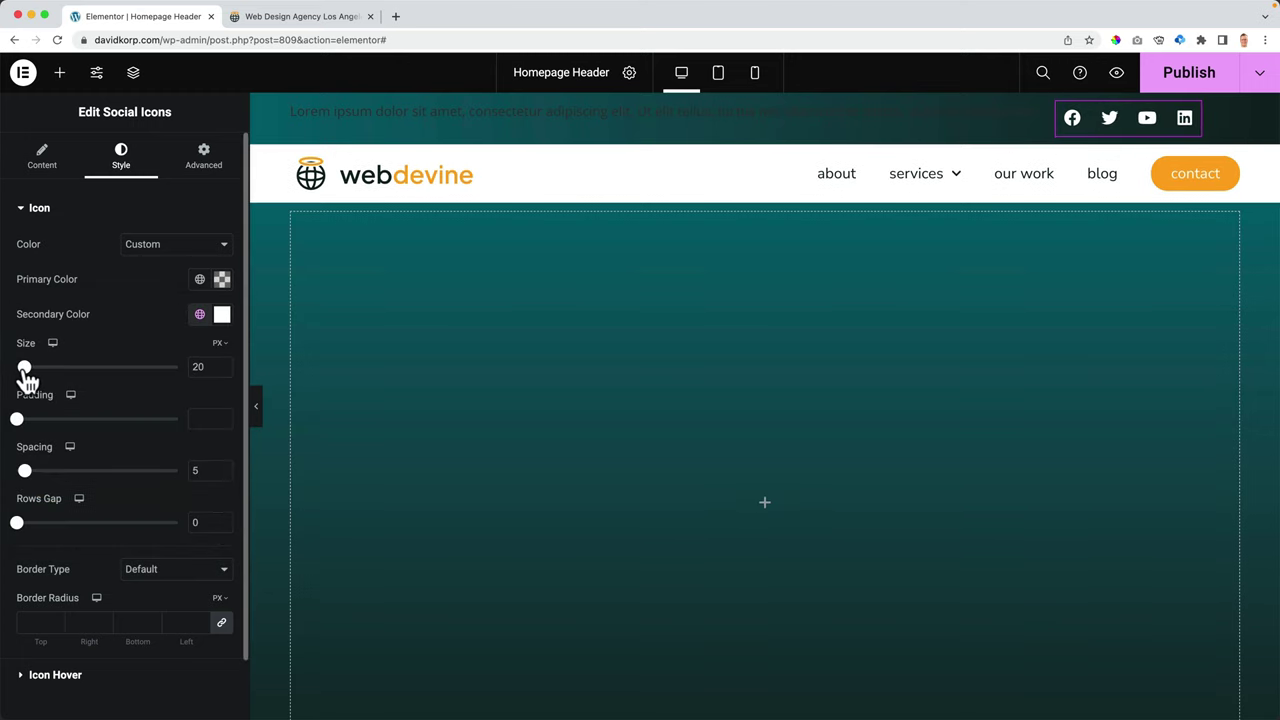
click(200, 366)
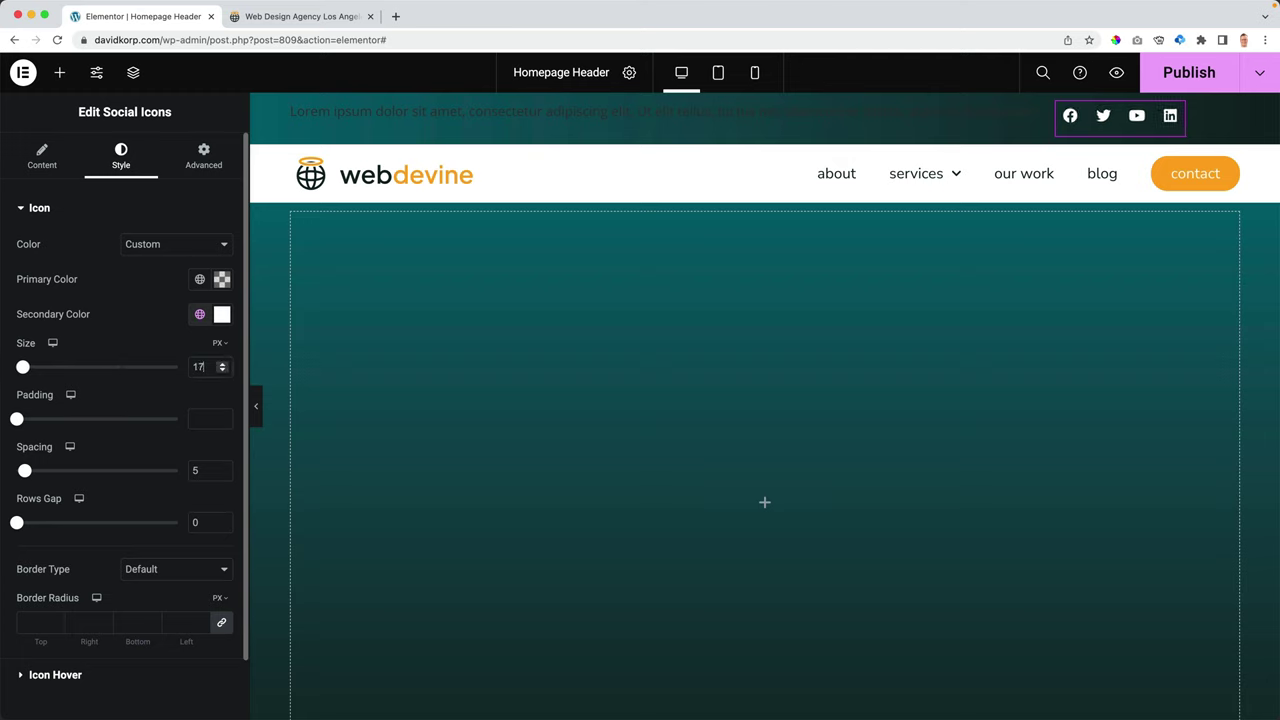
text(16)
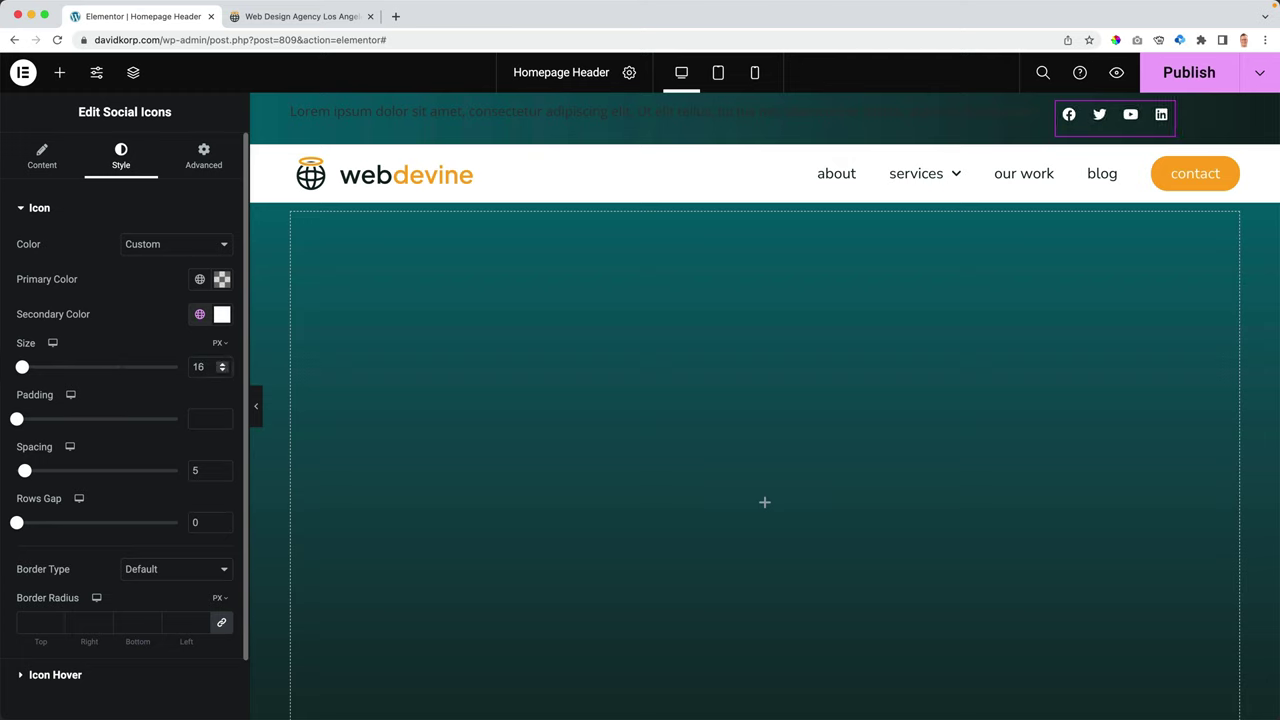
drag(25, 471, 5, 478)
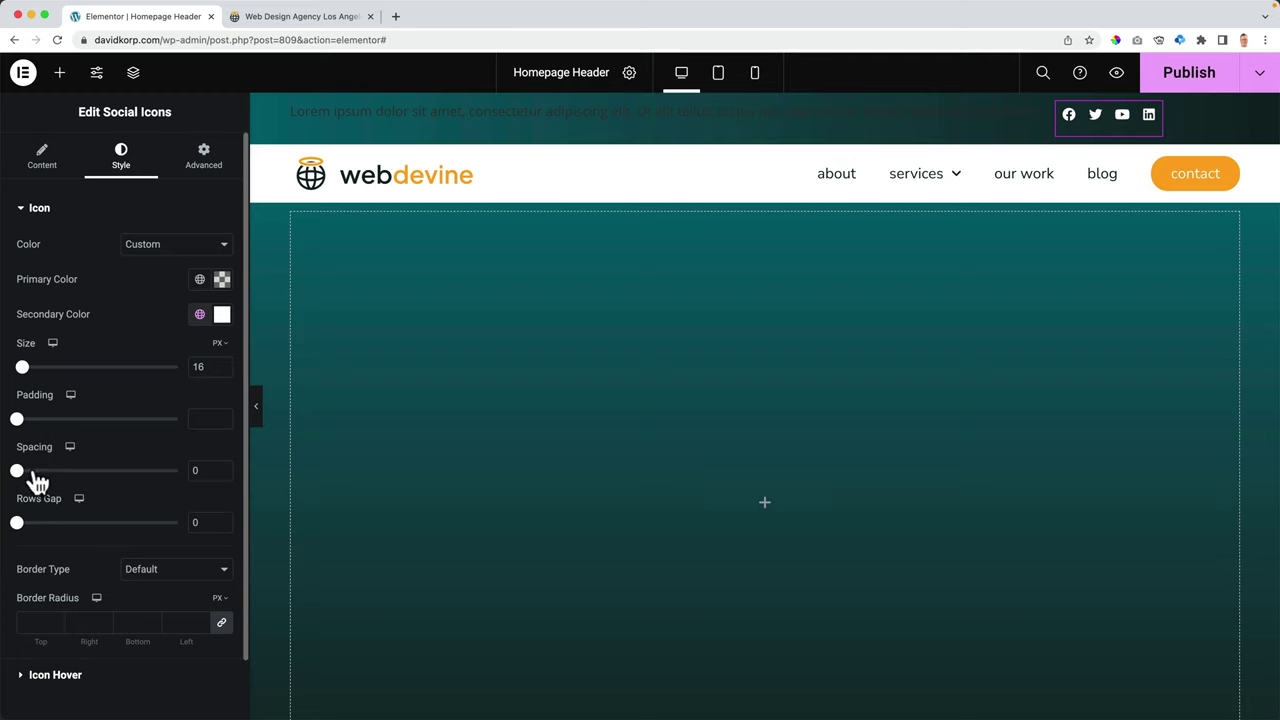
click(200, 418)
text(0)
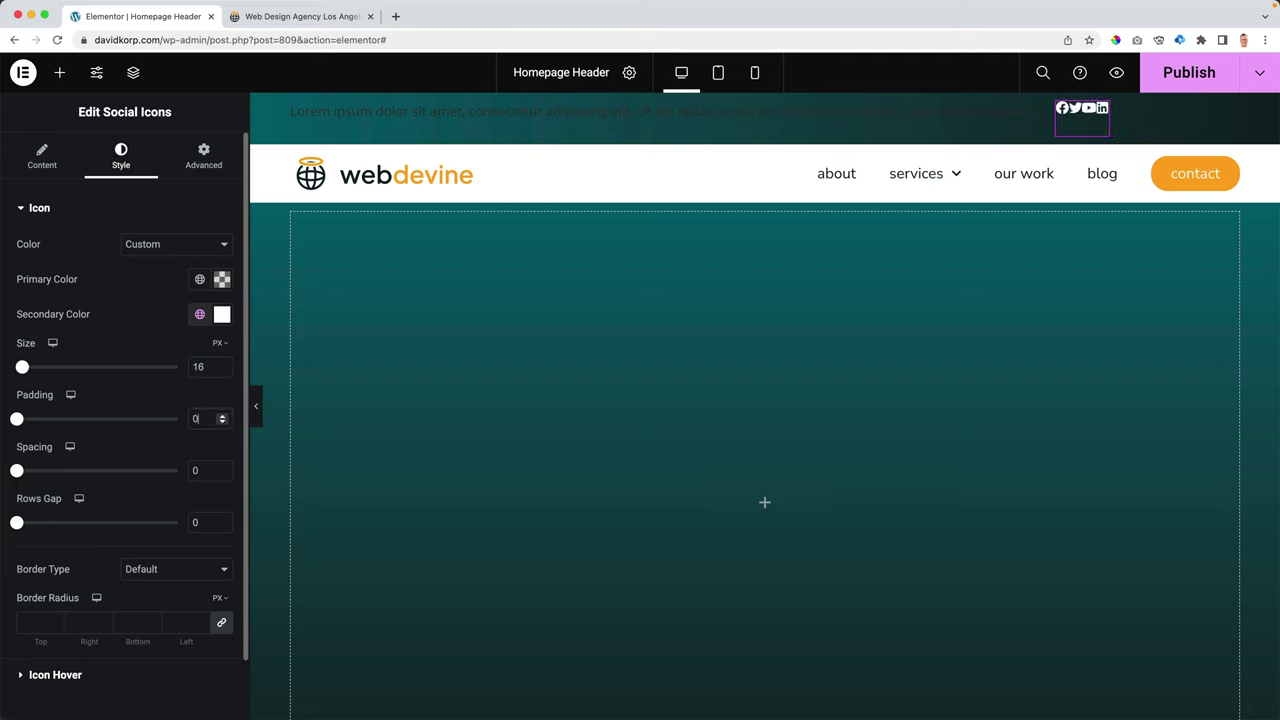
drag(16, 418, 39, 418)
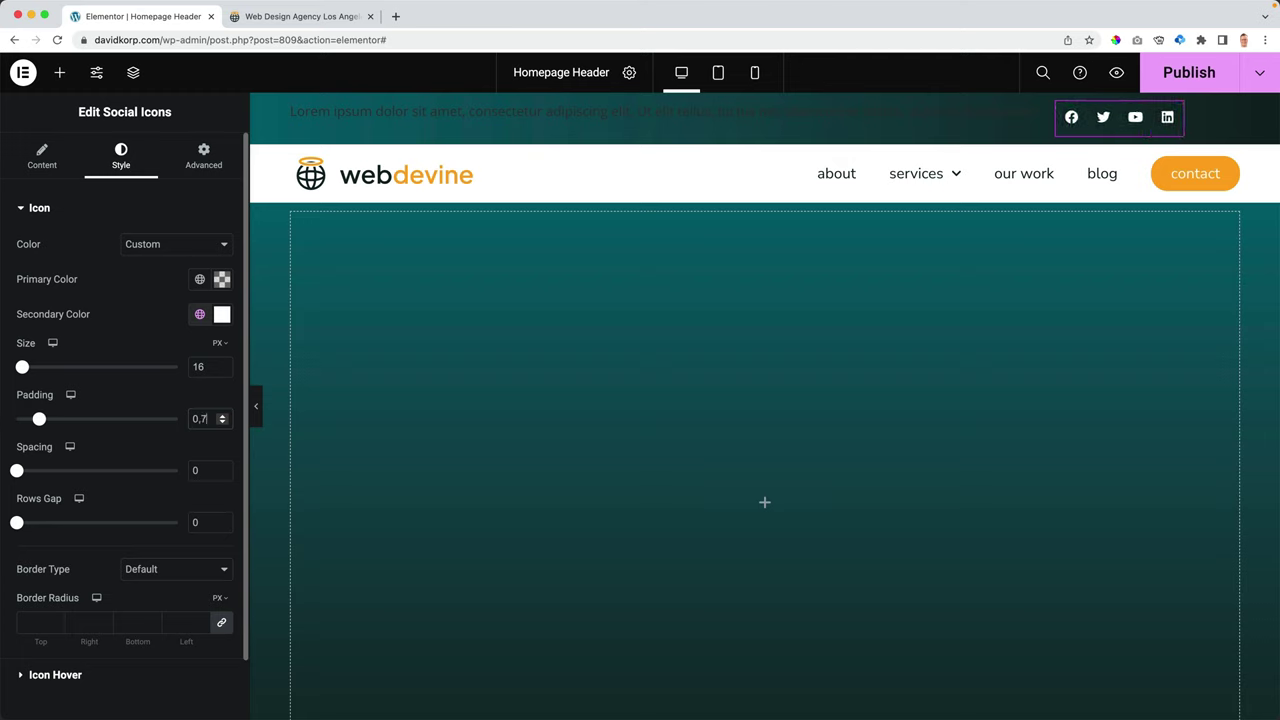
key(Down)
key(Down)
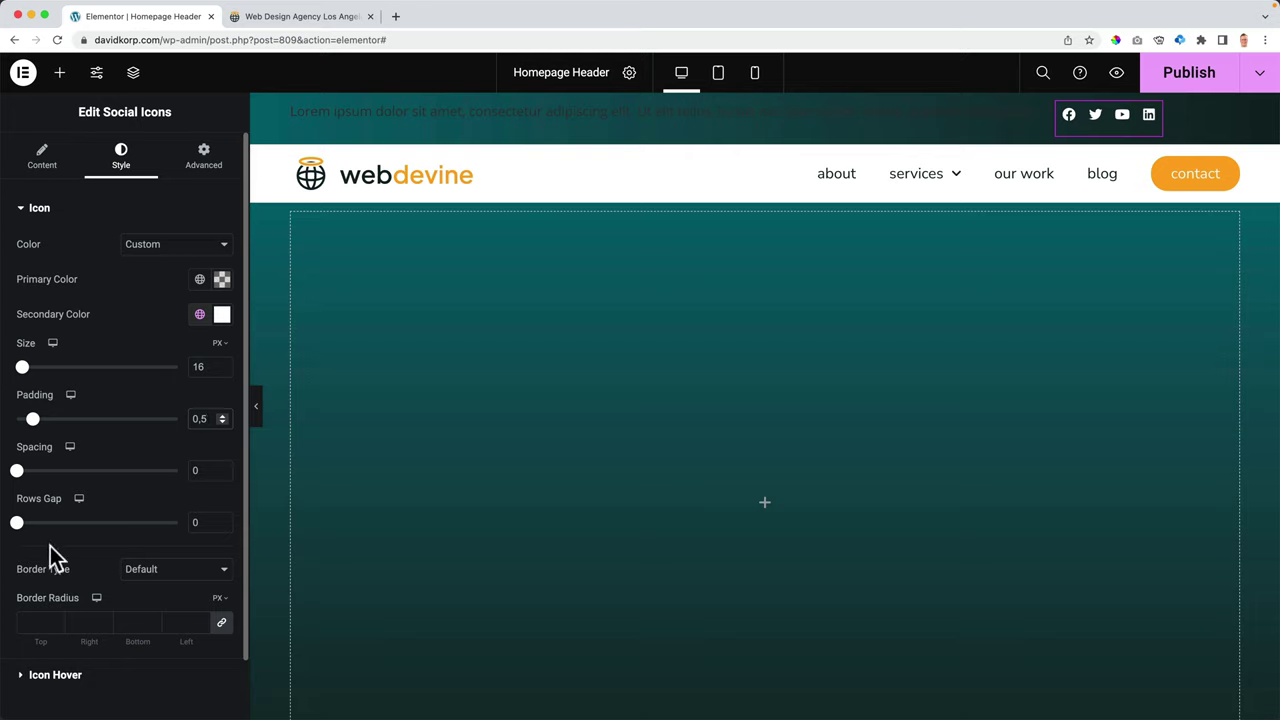
- Set the icons' hover secondary colour to the global Primary orange
click(60, 675)
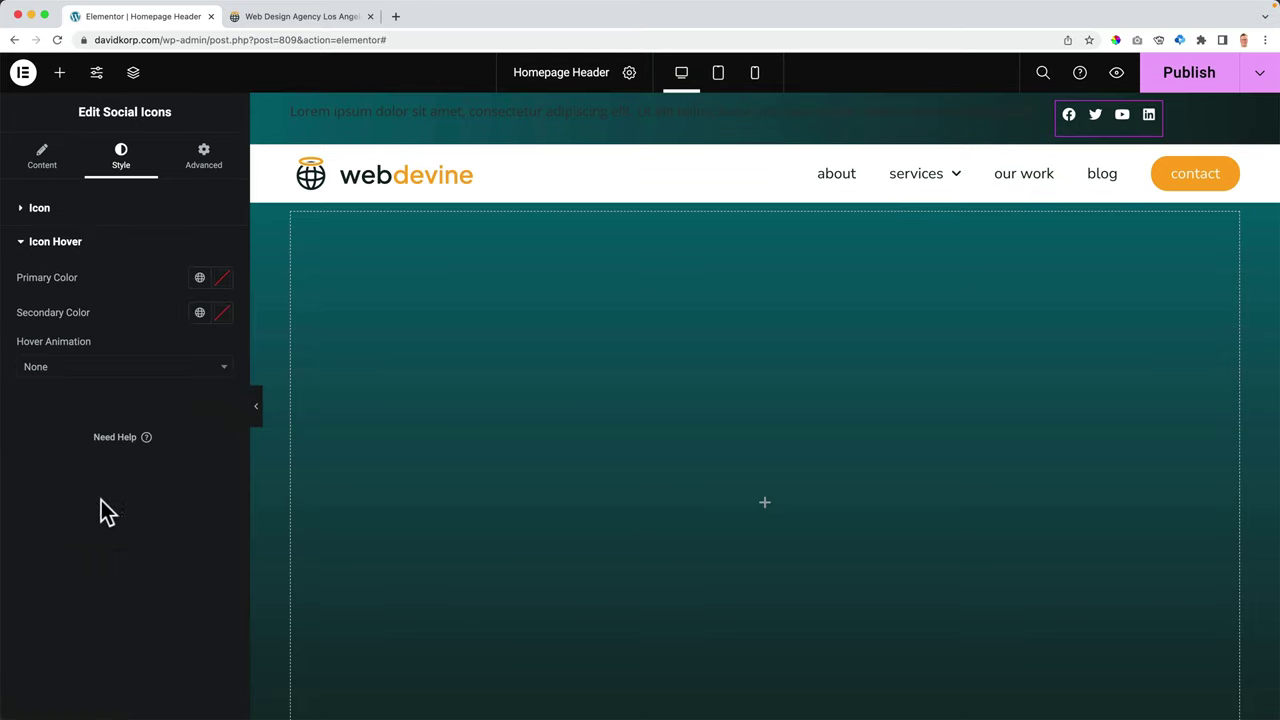
click(199, 285)
click(152, 280)
click(192, 310)
click(150, 288)
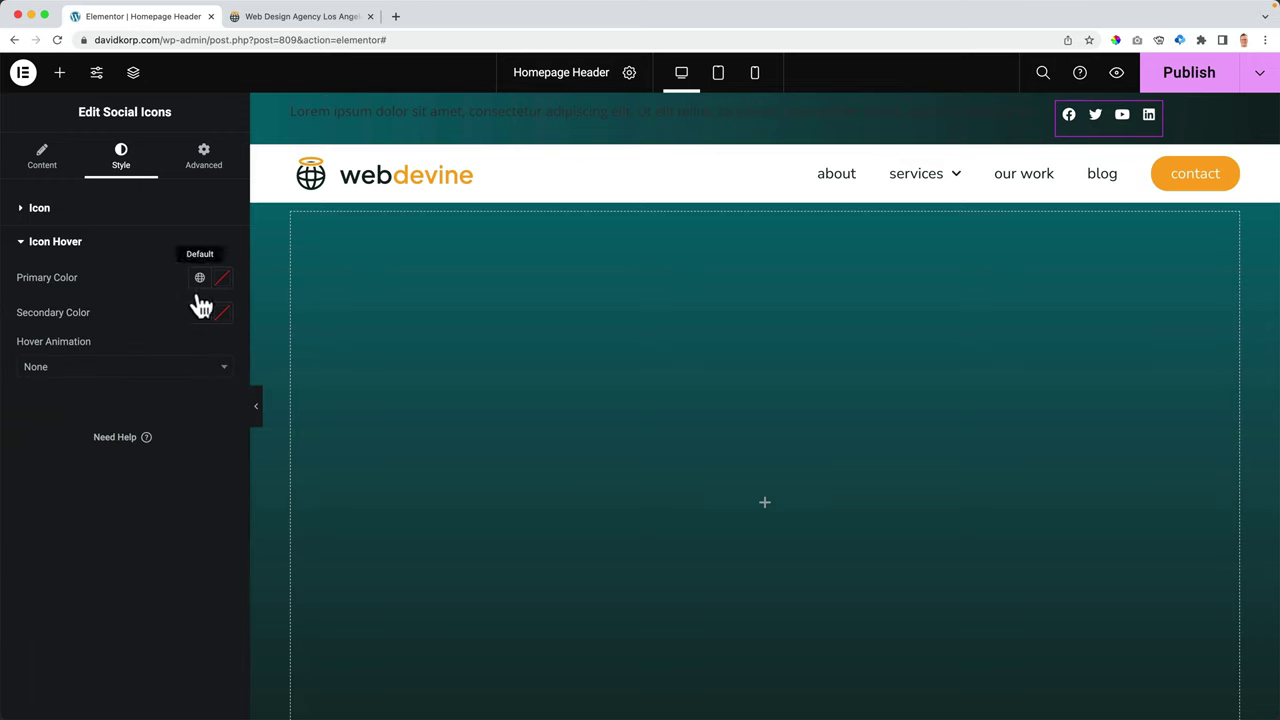
click(200, 311)
click(100, 397)
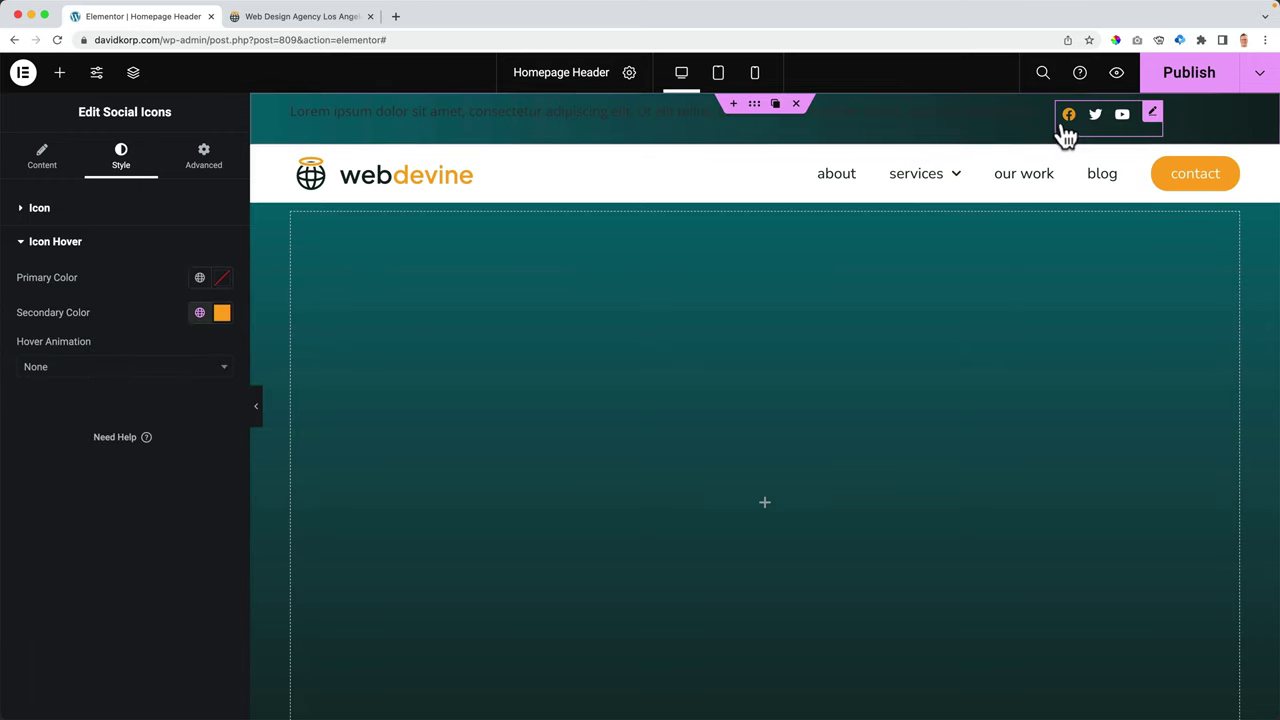
click(137, 250)
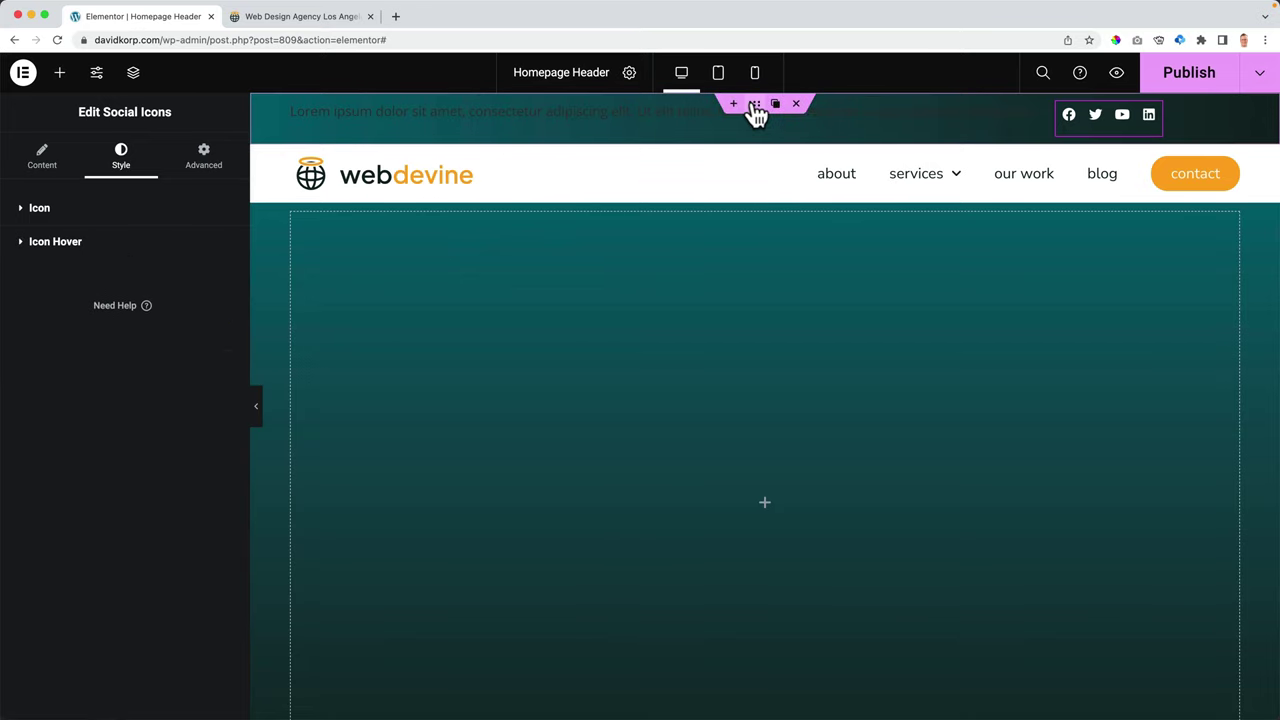
- Set the top container's Align Items to Center and Justify Content to Space Between
click(754, 108)
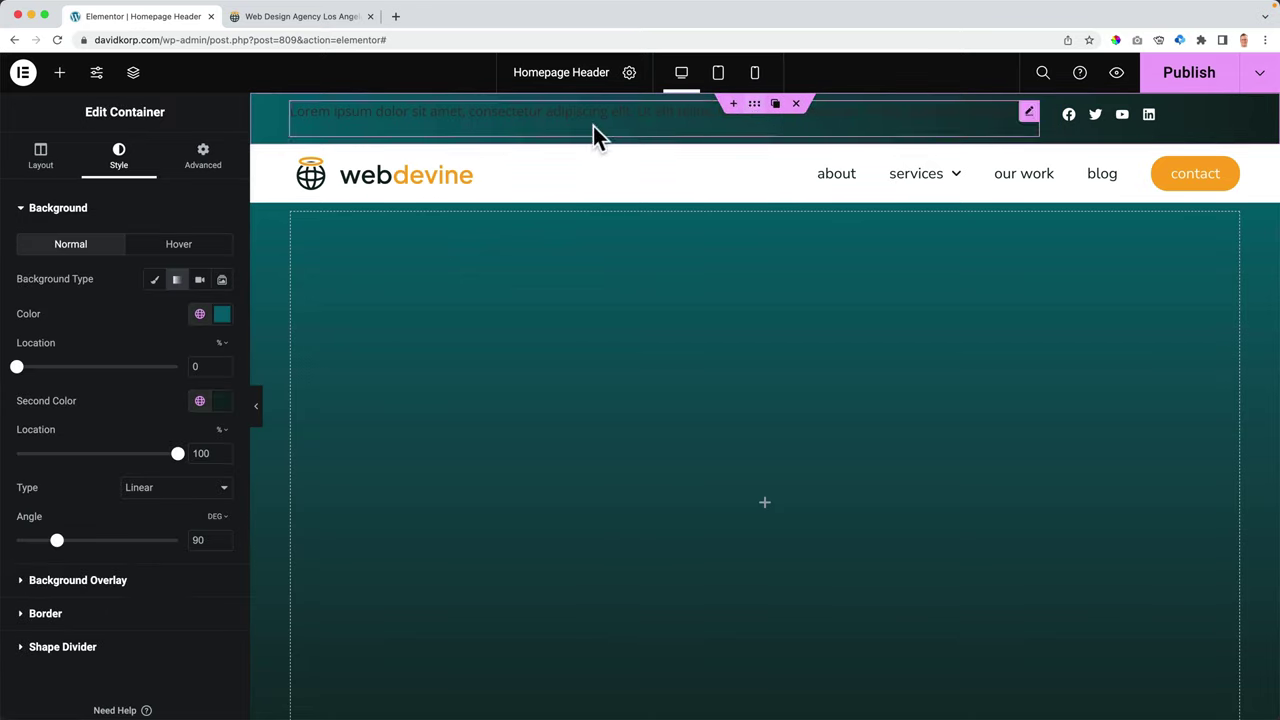
click(42, 157)
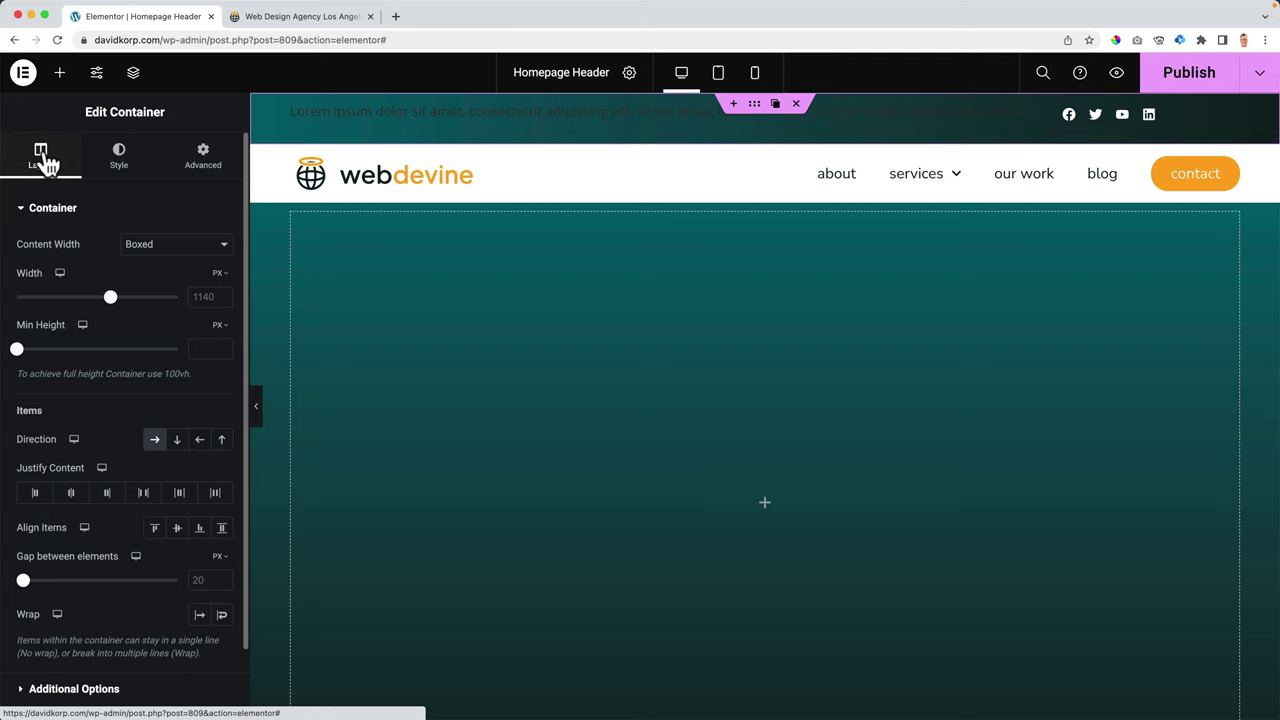
click(180, 538)
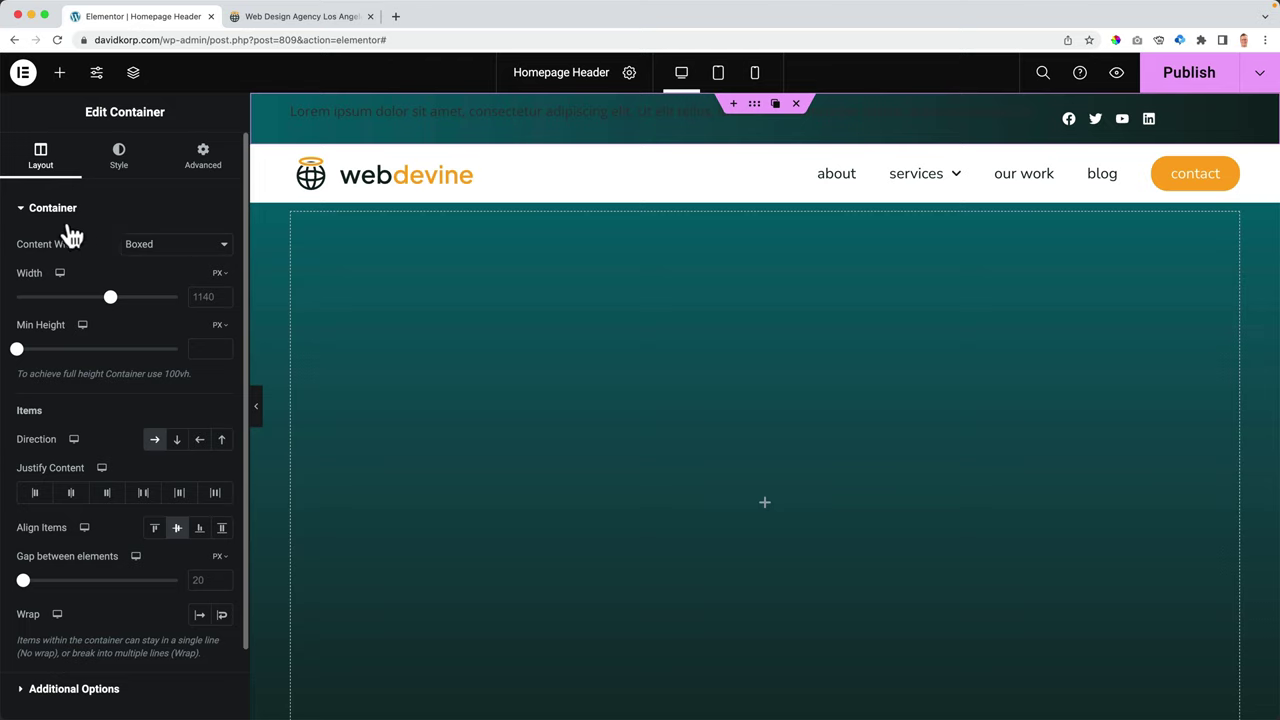
click(148, 499)
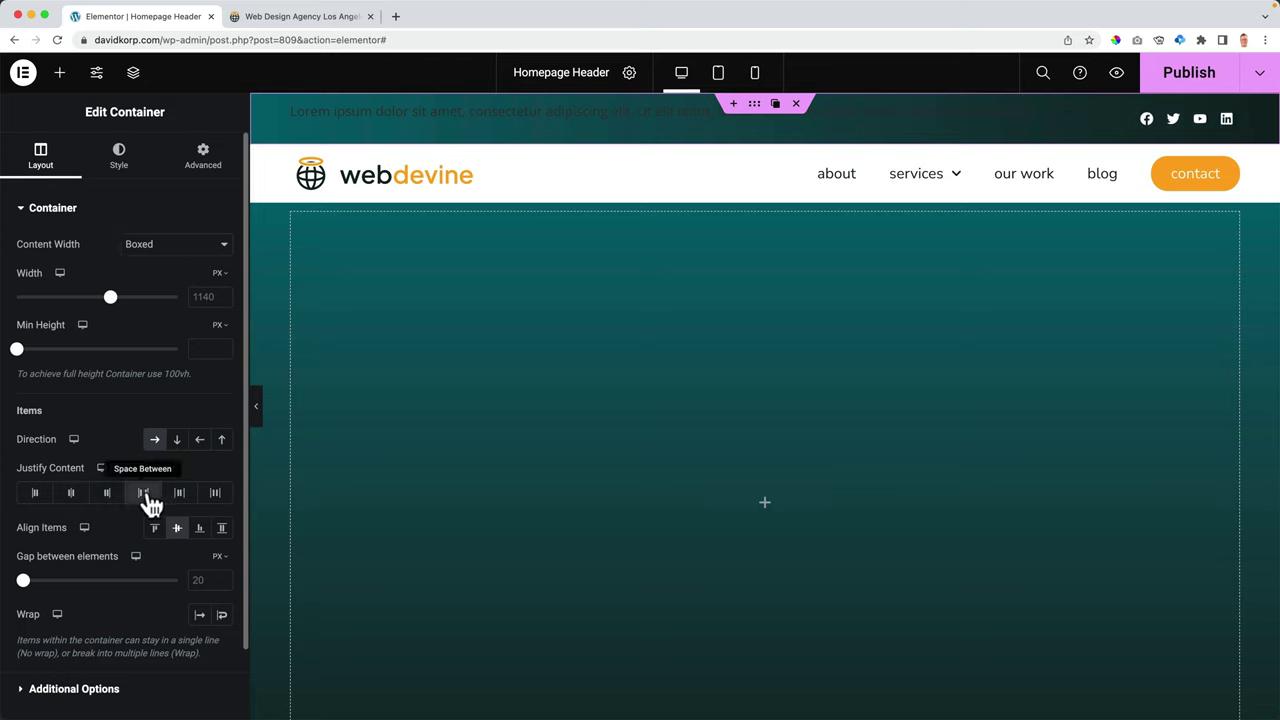
click(351, 113)
- Replace the lorem ipsum placeholder with a pasted 'Call Us At:' line plus phone number
click(114, 443)
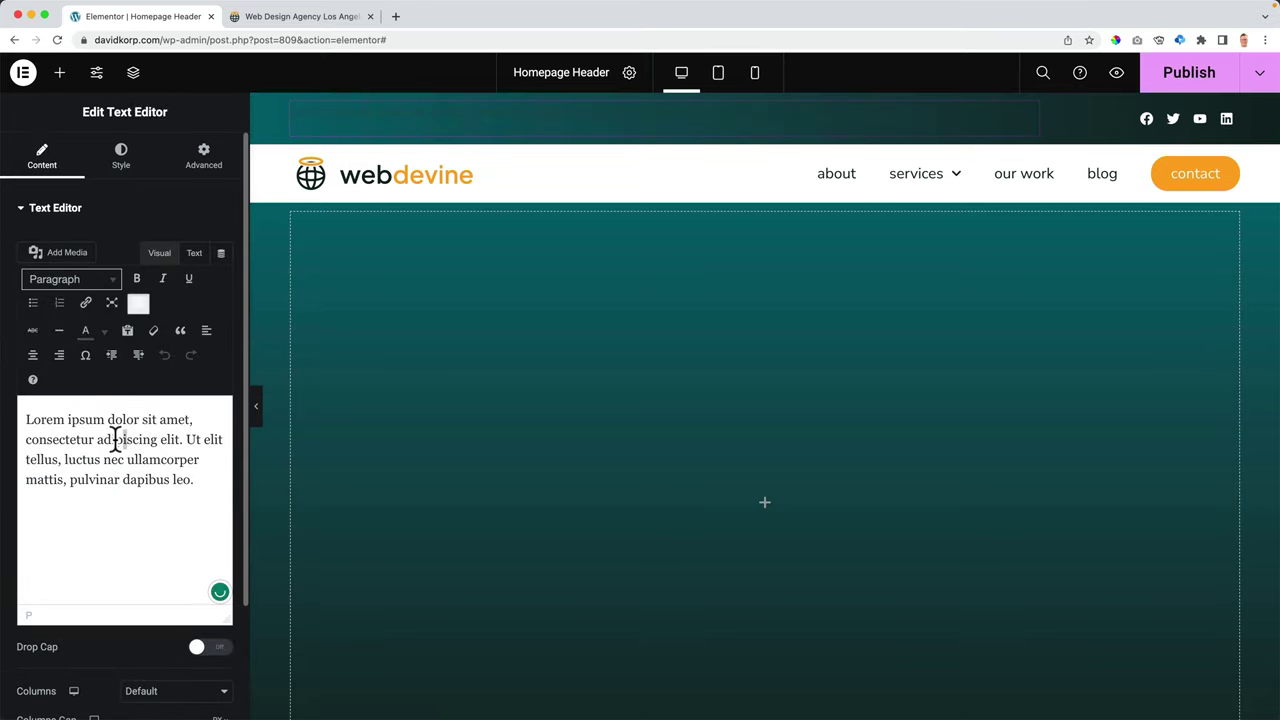
key(ctrl+a)
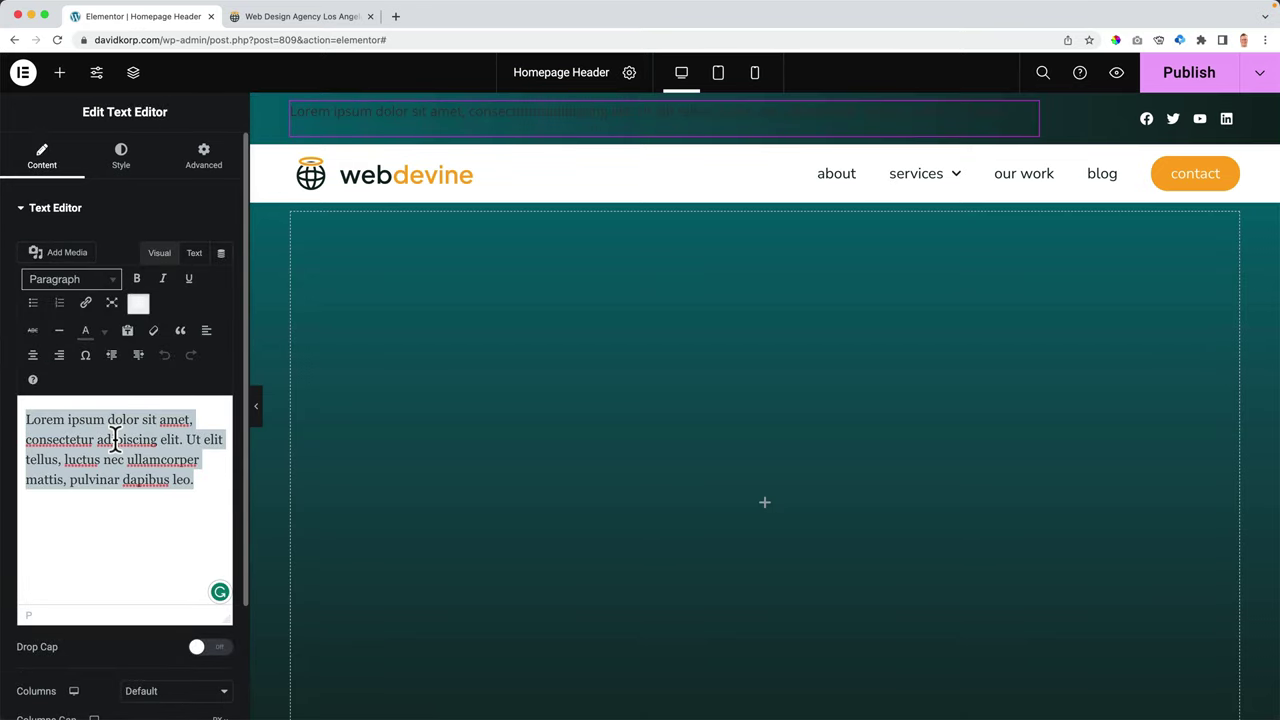
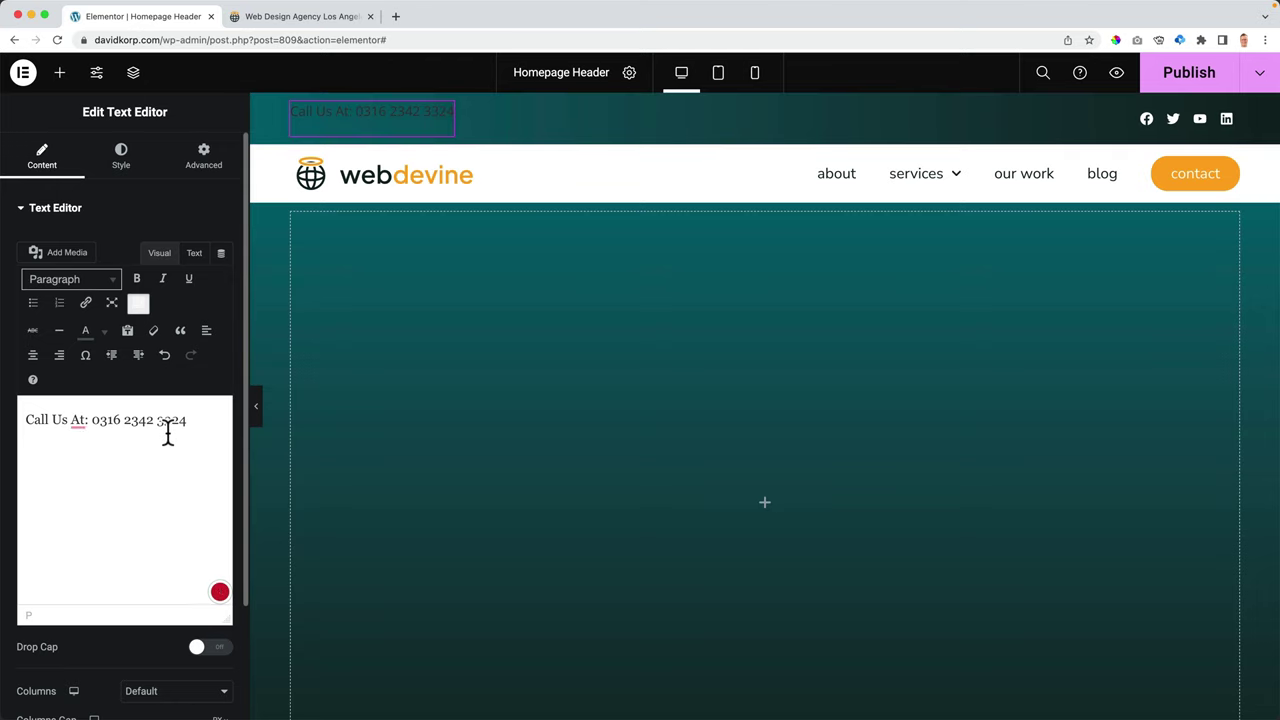
key(super+a)
key(super+c)
key(BackSpace)
click(194, 255)
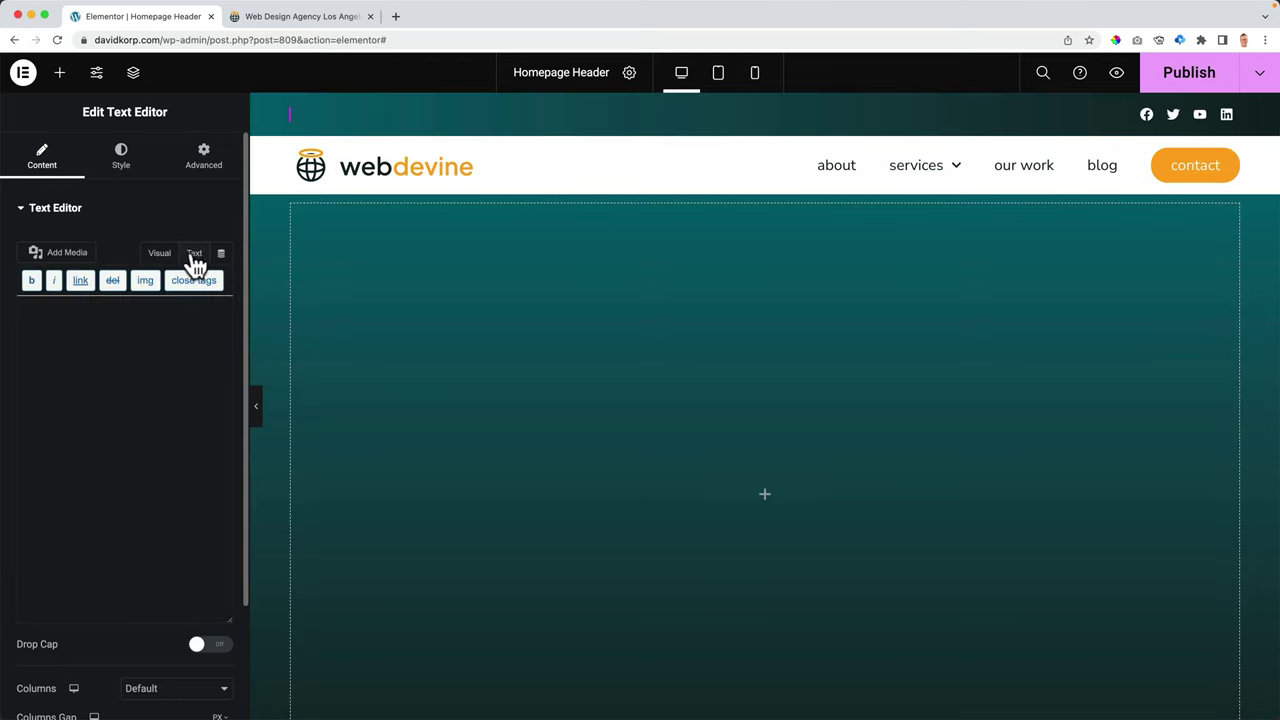
key(super+v)
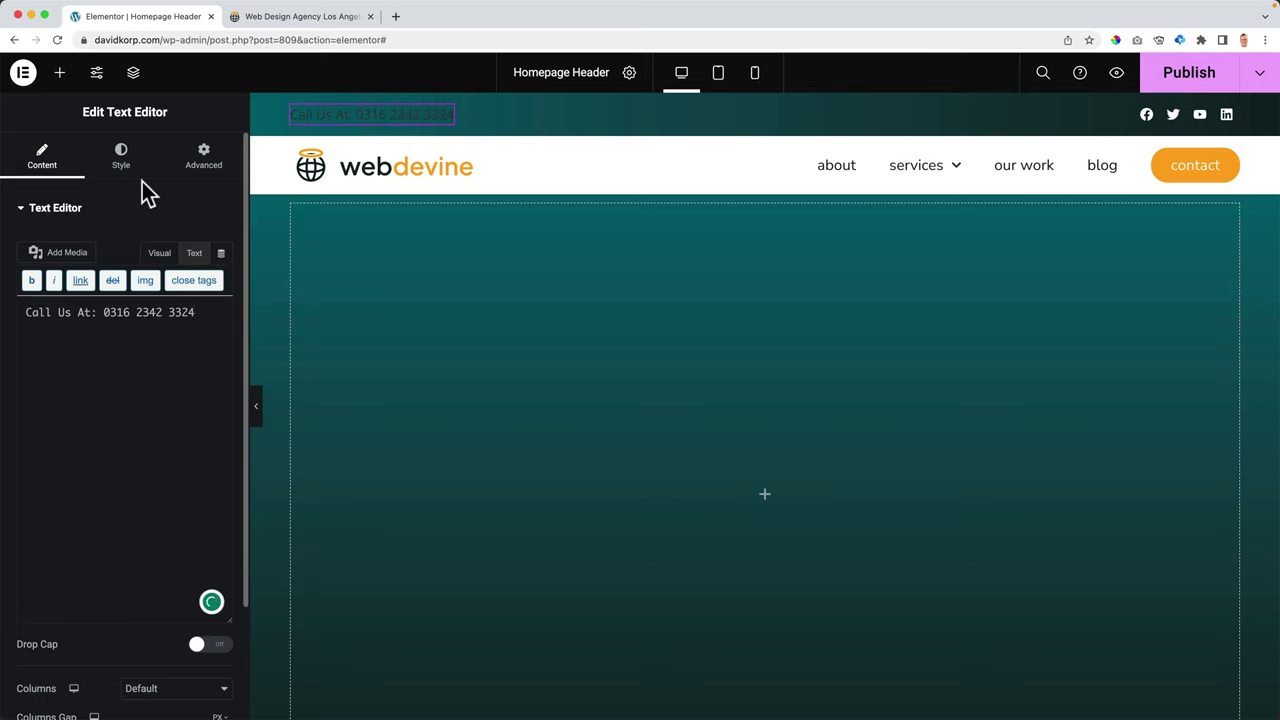
- Link the phone number to '#' as a placeholder link
click(158, 254)
drag(96, 419, 197, 421)
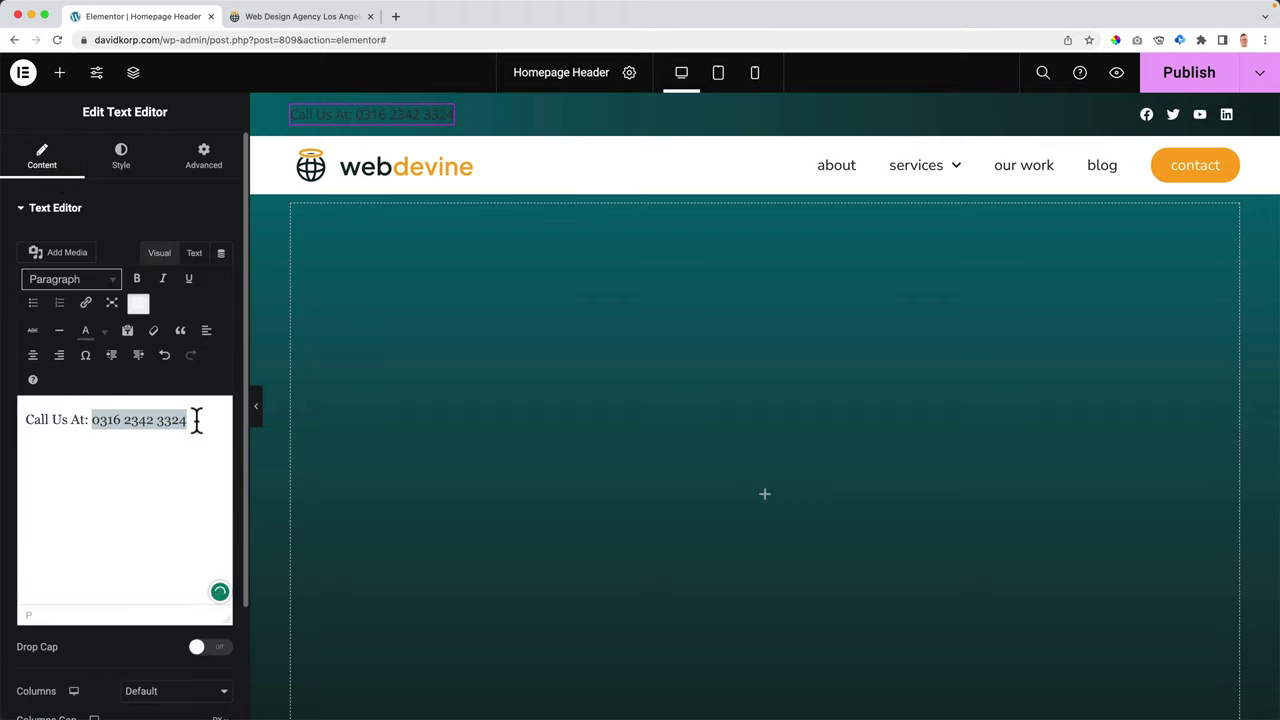
key(super+k)
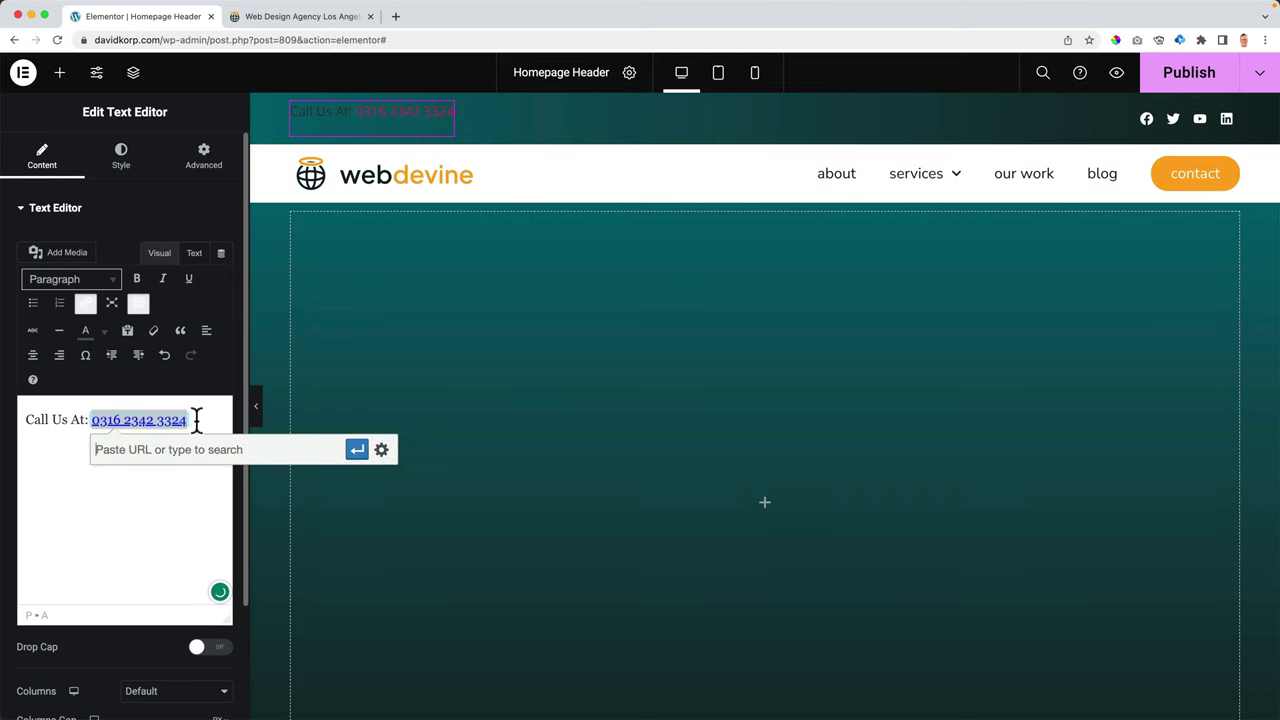
text(#)
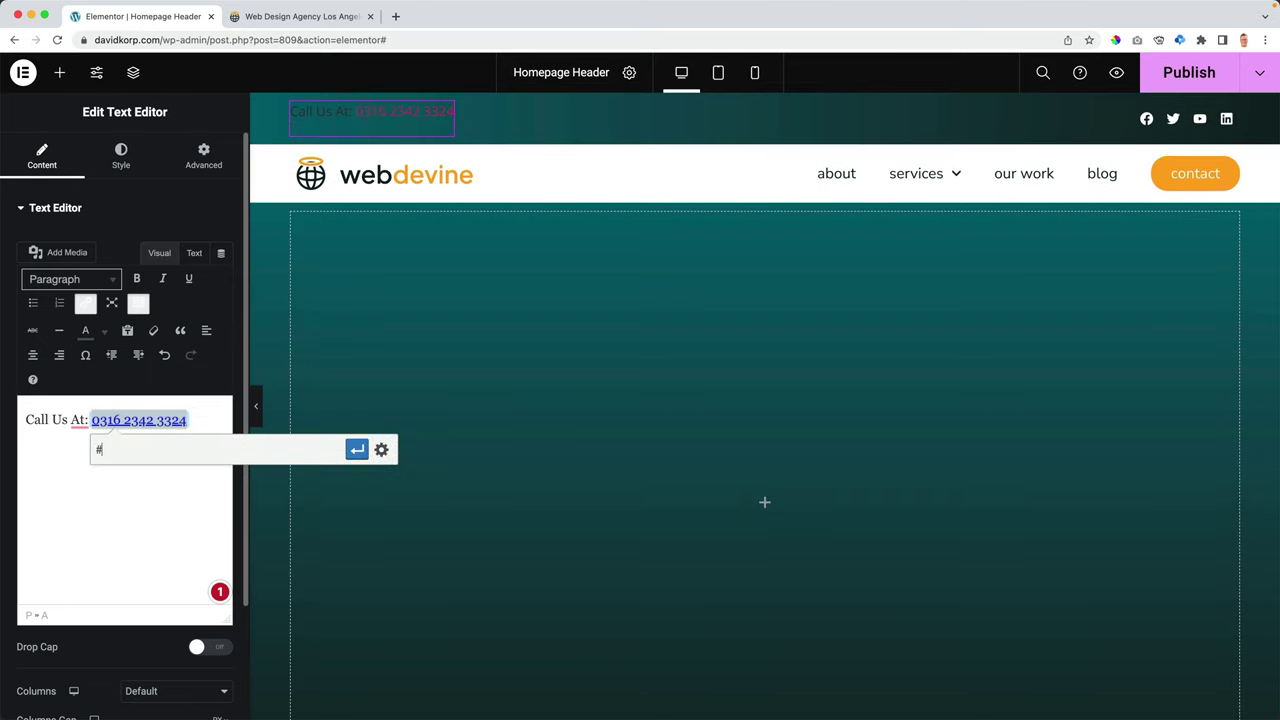
click(357, 449)
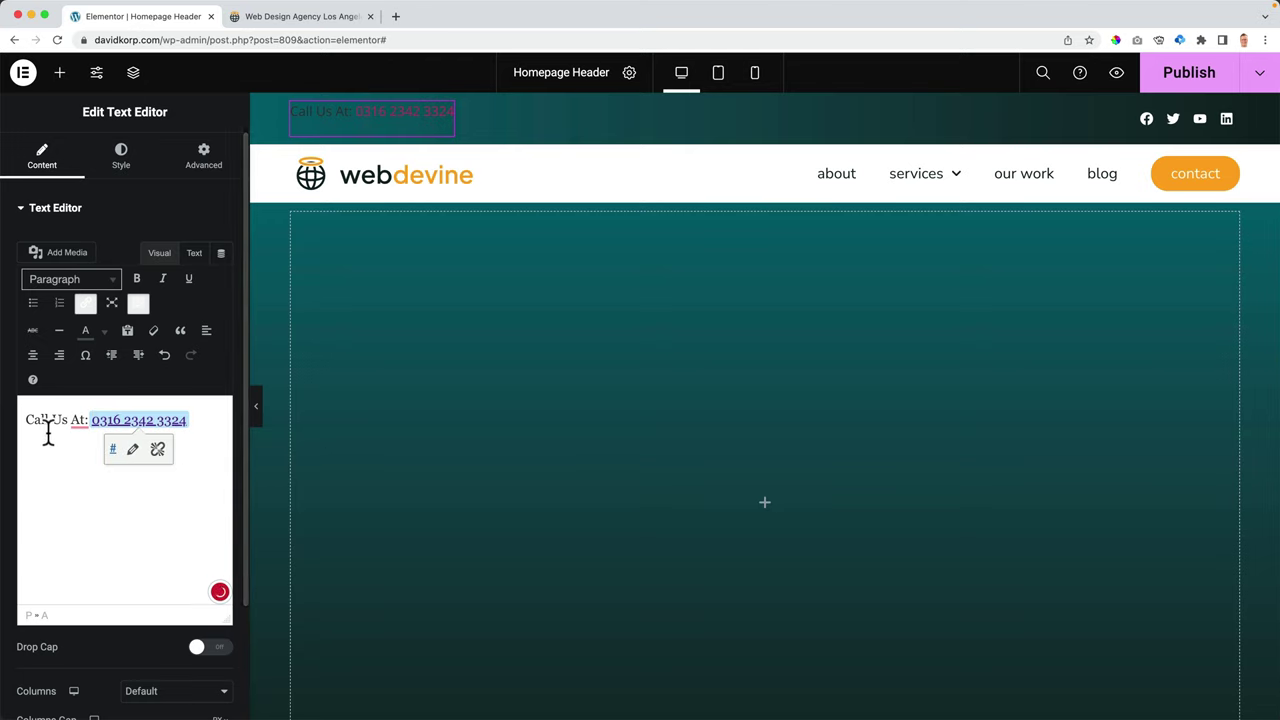
- Remove the stray space in the HTML source so the text reads 'Call Us At:'
click(194, 256)
click(188, 362)
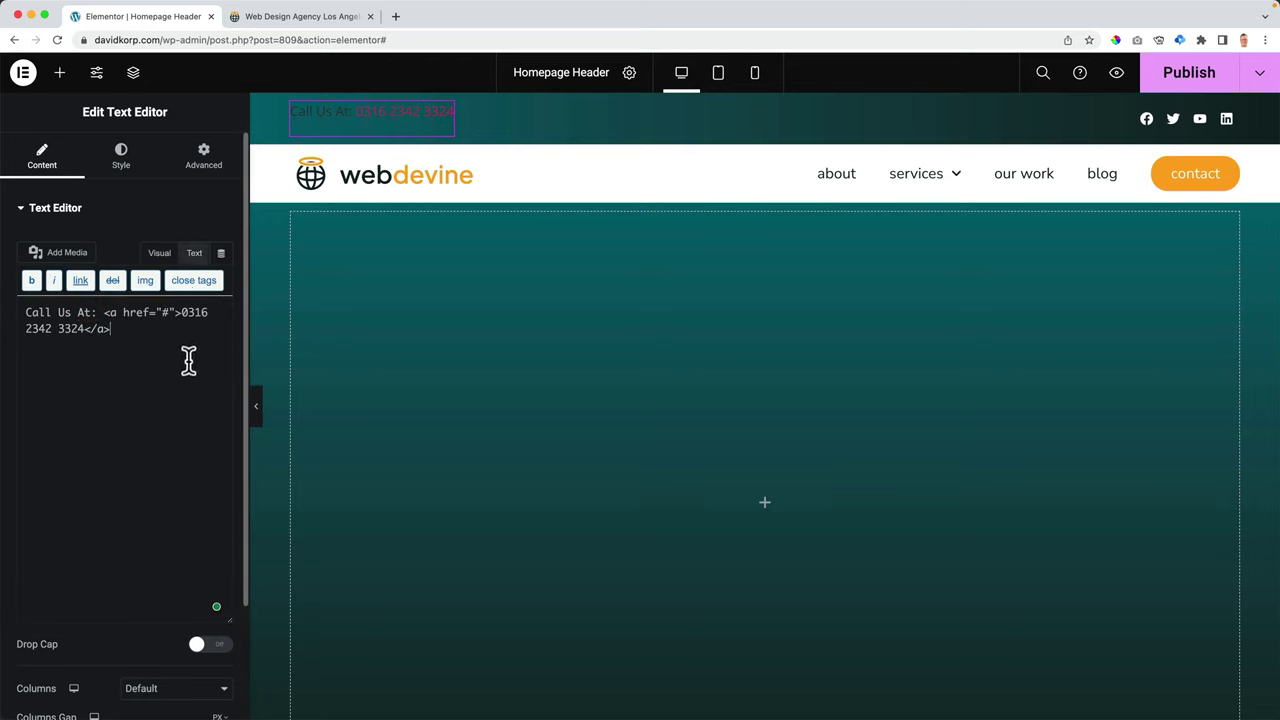
click(29, 312)
key(BackSpace)
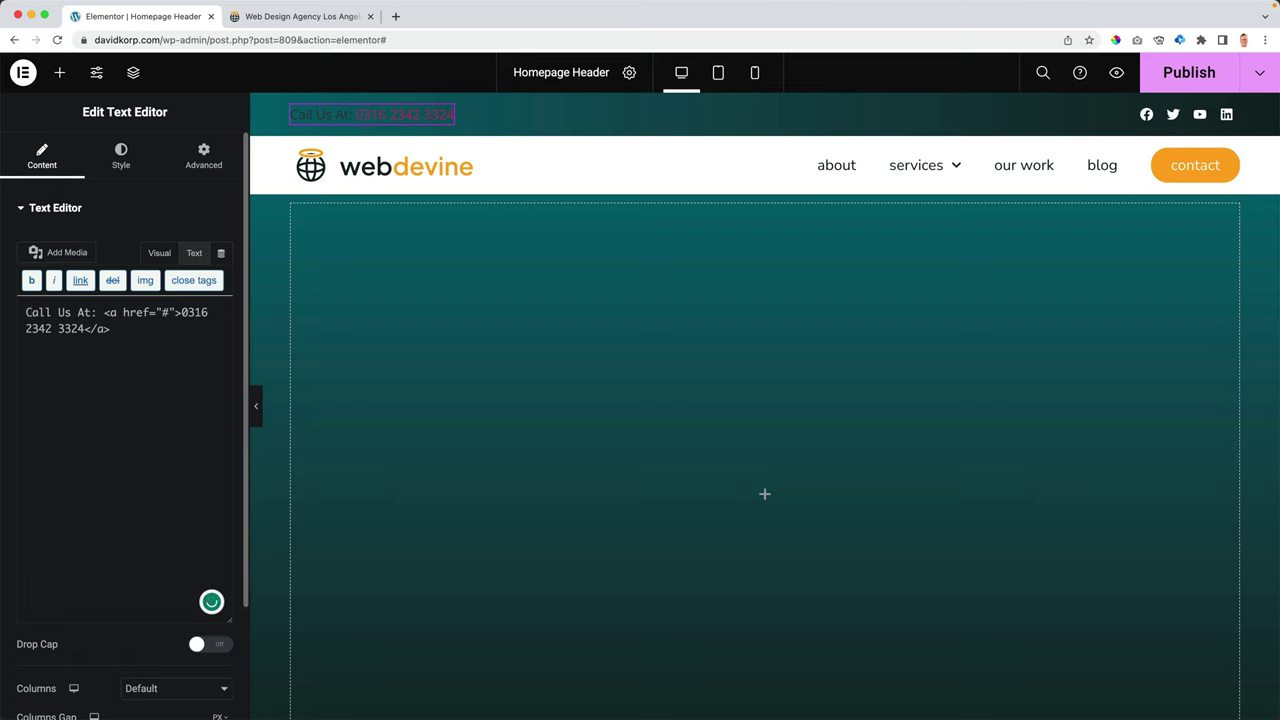
key(BackSpace)
click(121, 156)
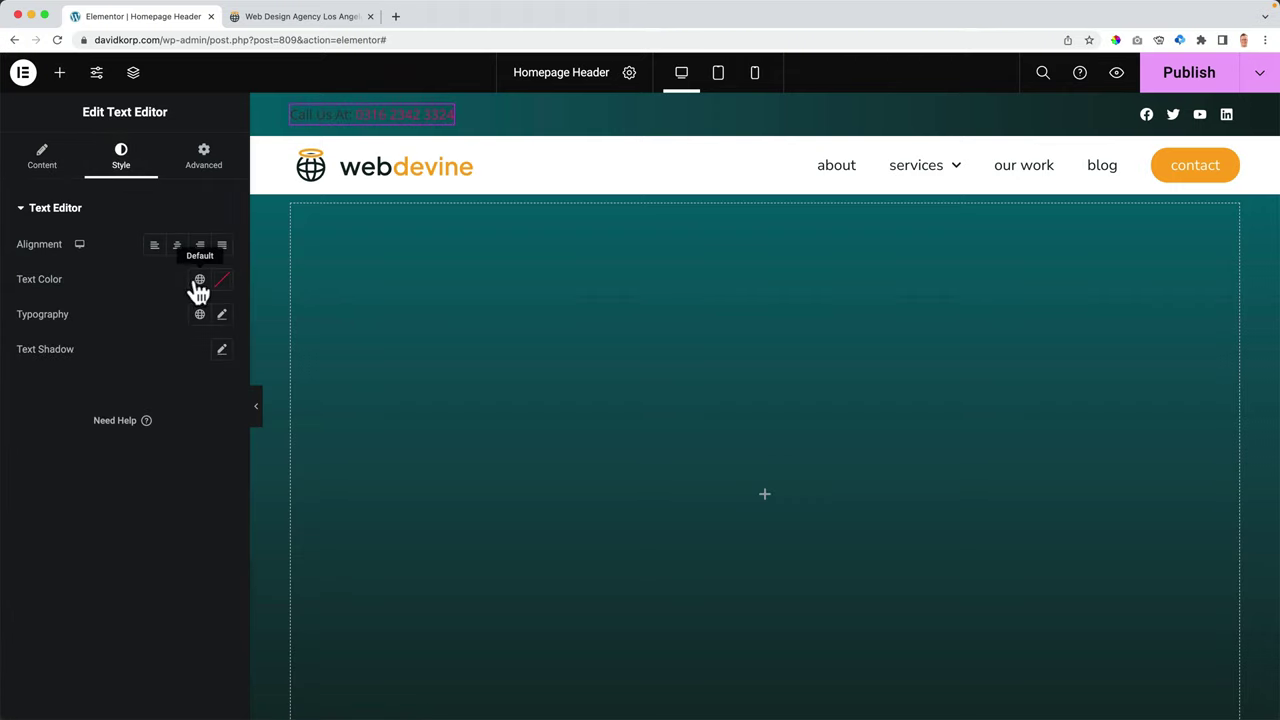
- Make the top-bar text white using a global colour
click(199, 279)
scroll(126, 409, down, 5)
click(70, 477)
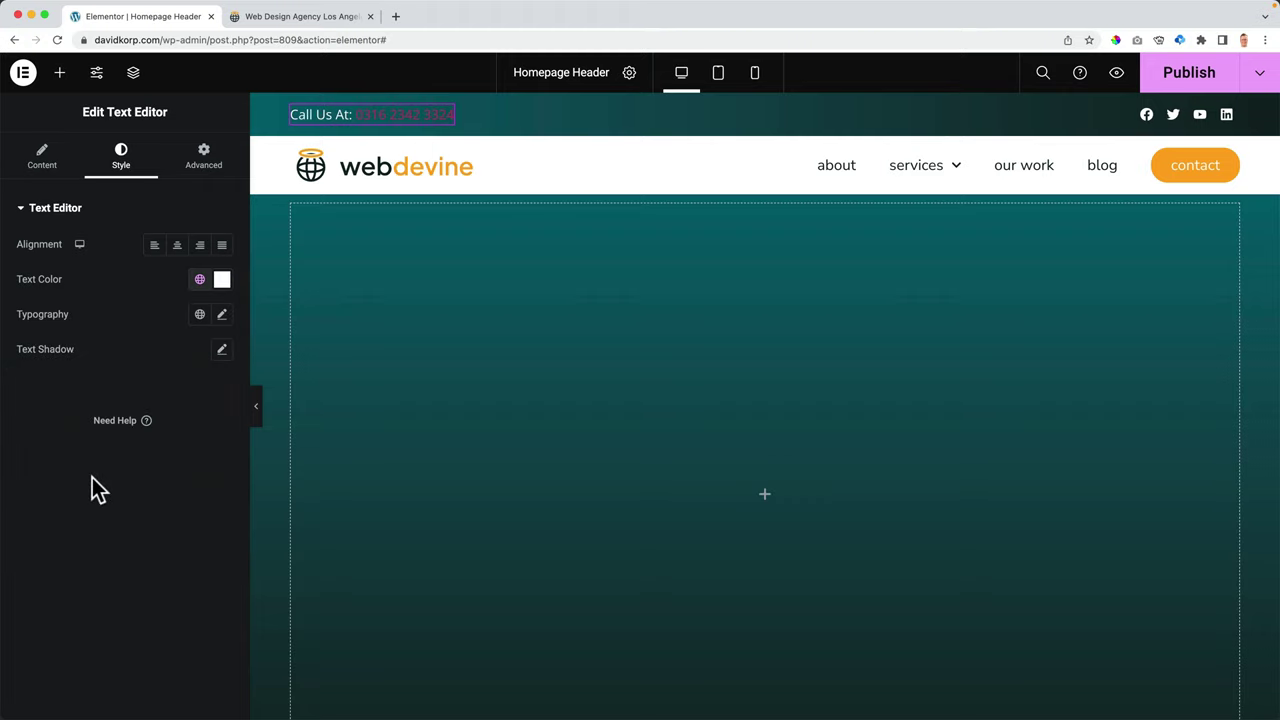
click(42, 156)
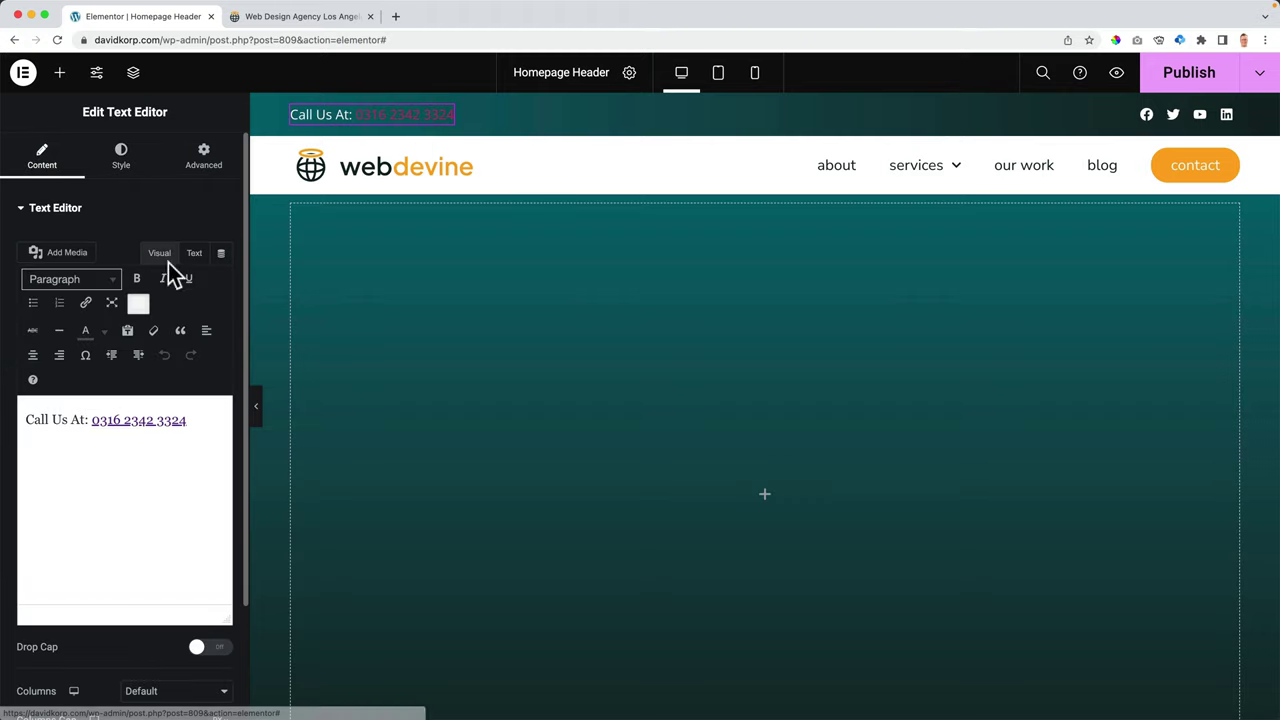
- Give the selected phone number a temporary custom red text colour
drag(92, 420, 197, 420)
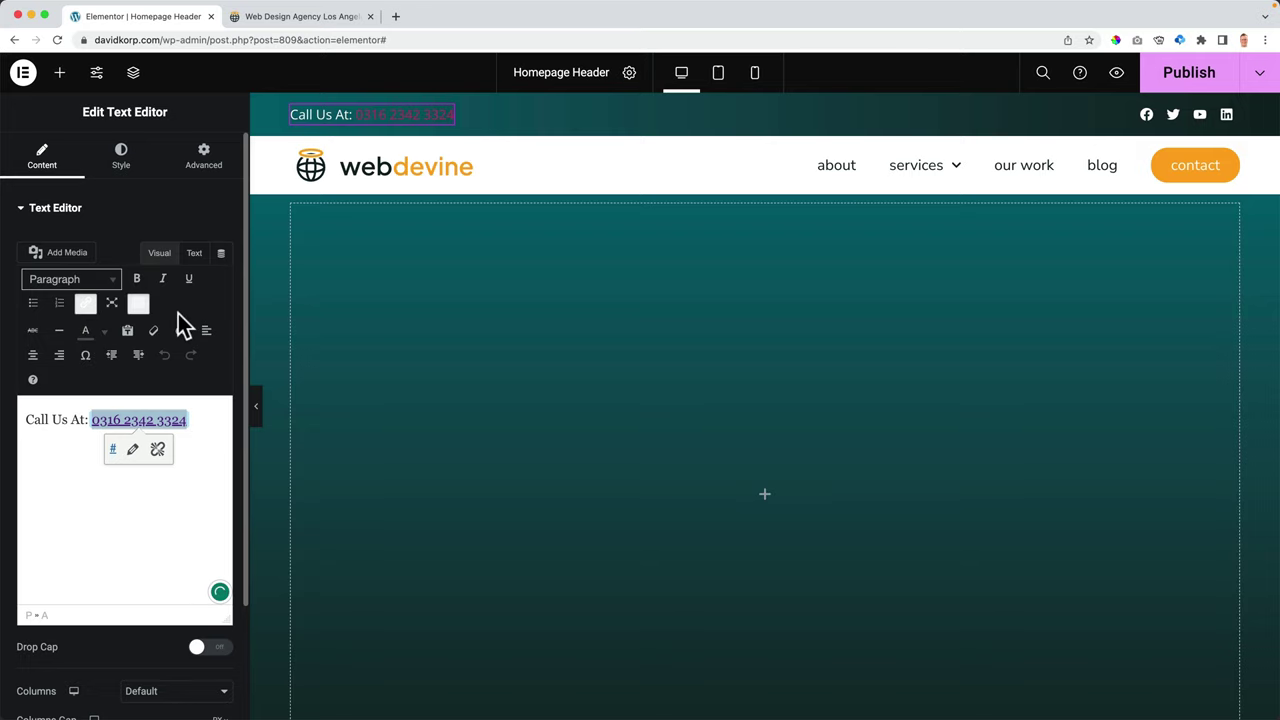
click(138, 306)
click(138, 306)
click(104, 338)
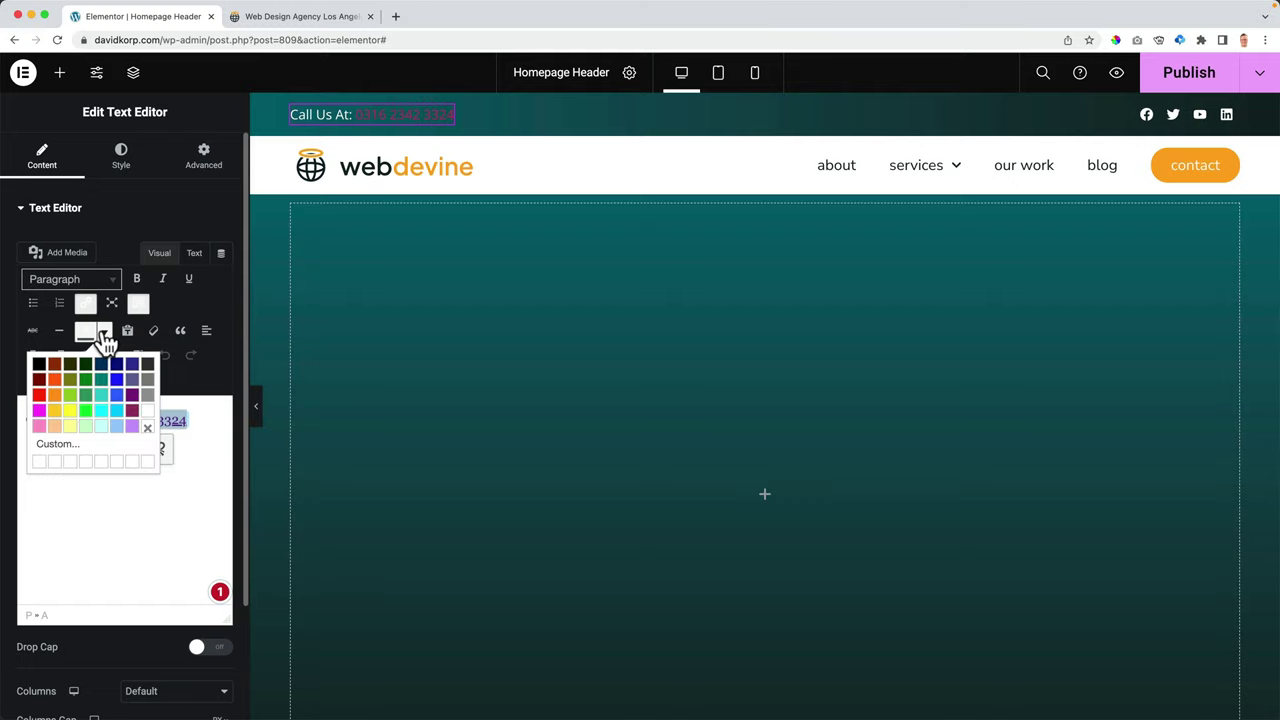
click(62, 443)
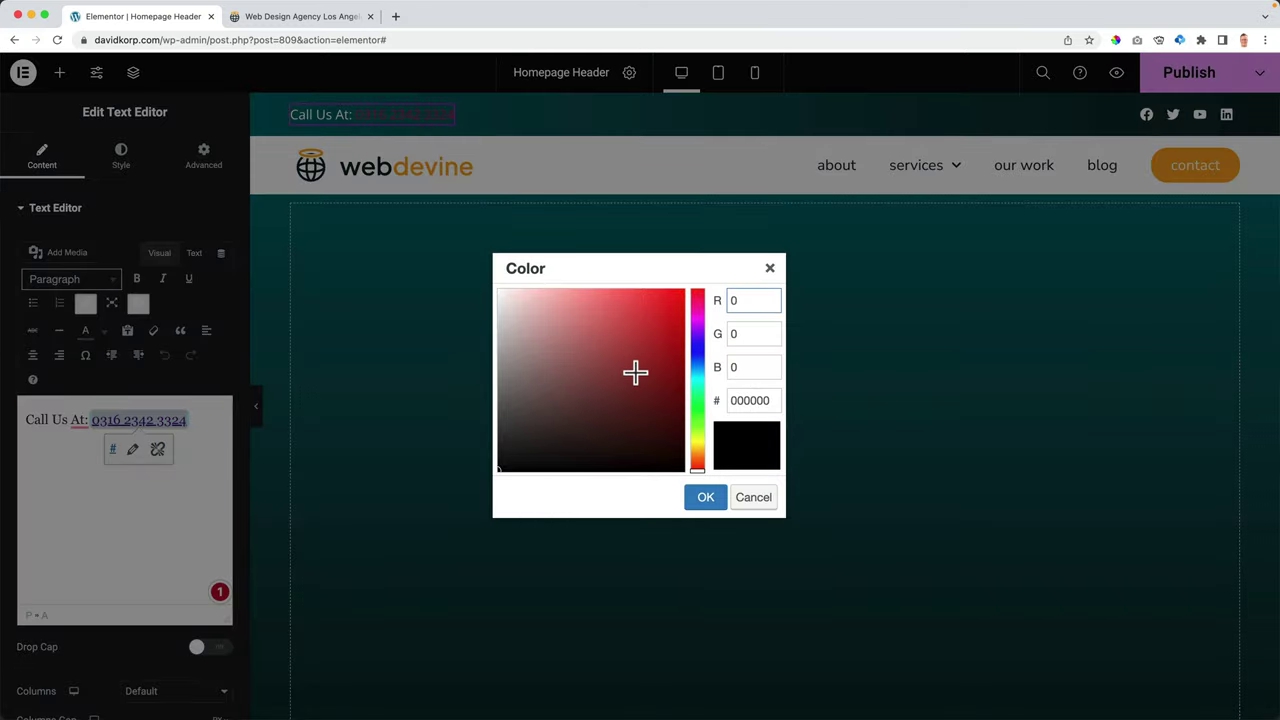
drag(634, 371, 689, 283)
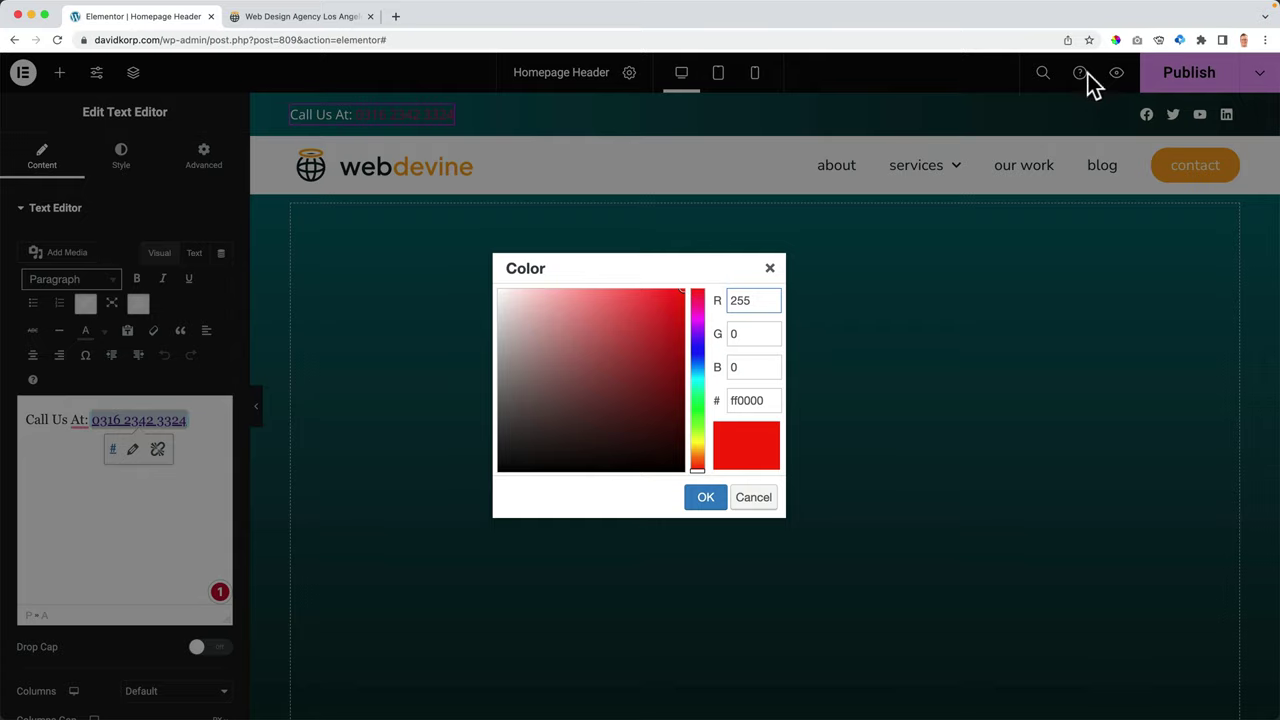
- Sample the contact button's orange and recolour the phone number to FFA81E
click(296, 28)
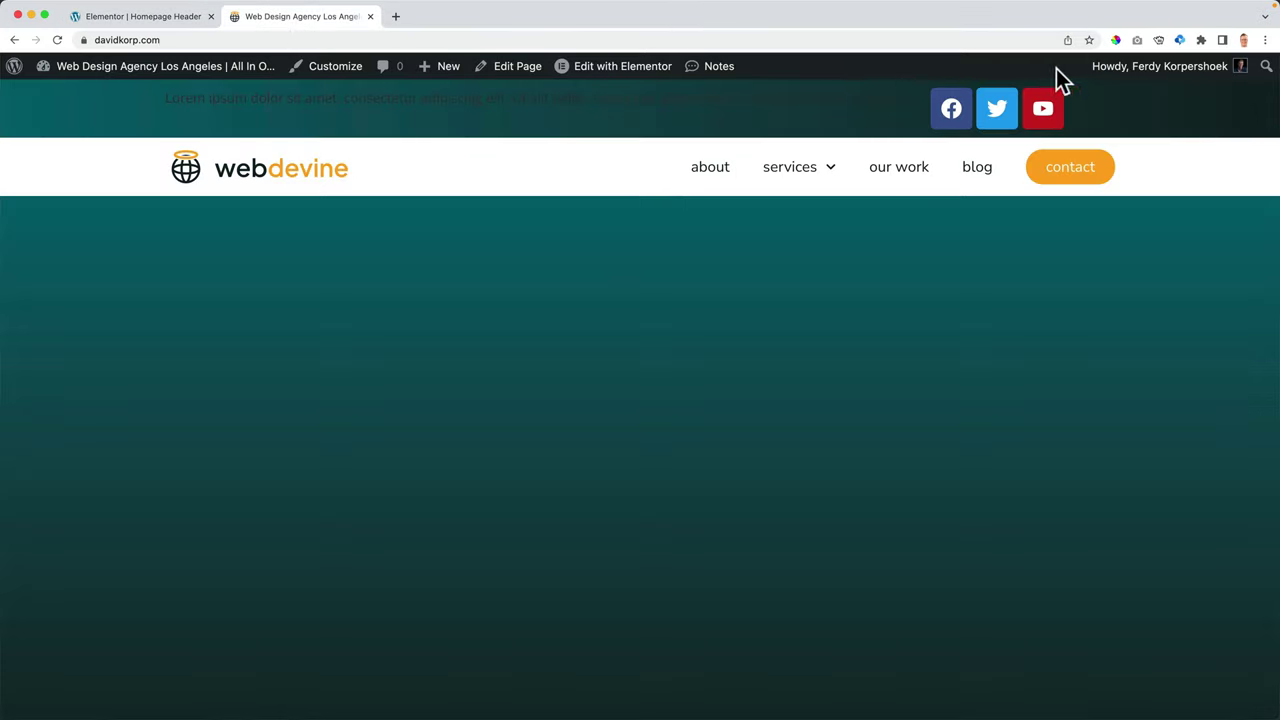
click(1116, 41)
click(1046, 155)
key(super+c)
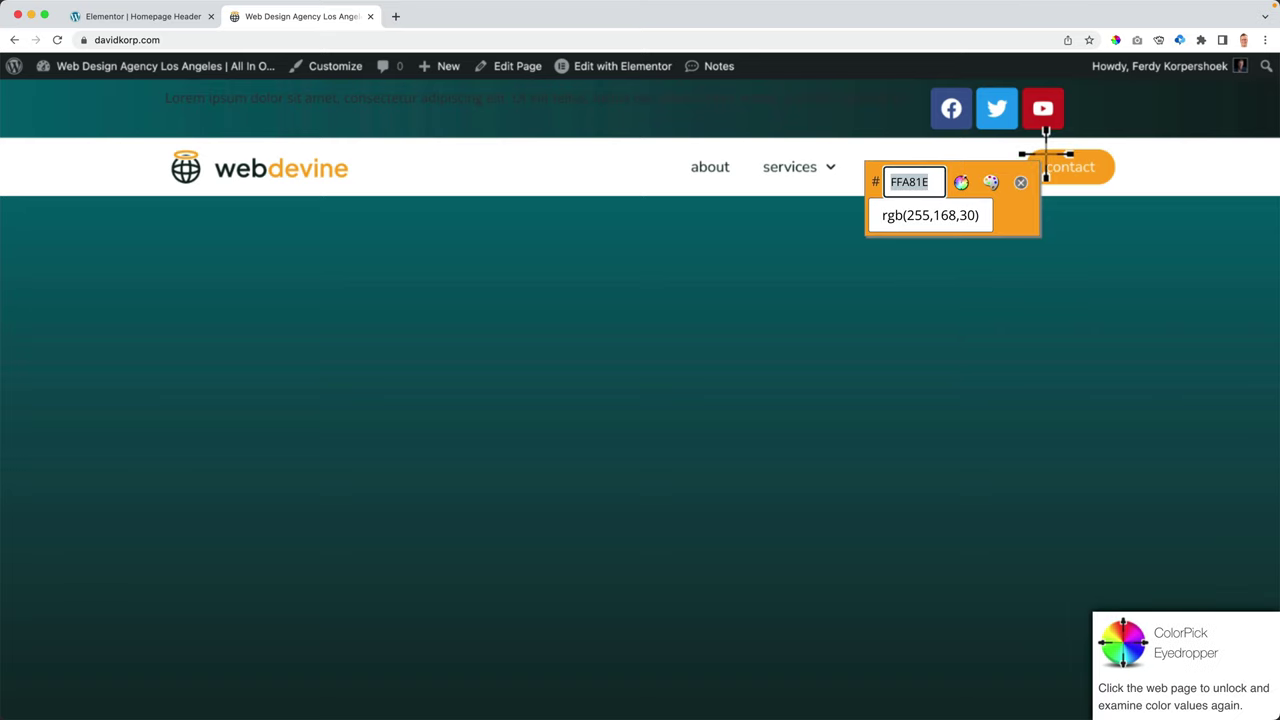
key(Escape)
click(180, 19)
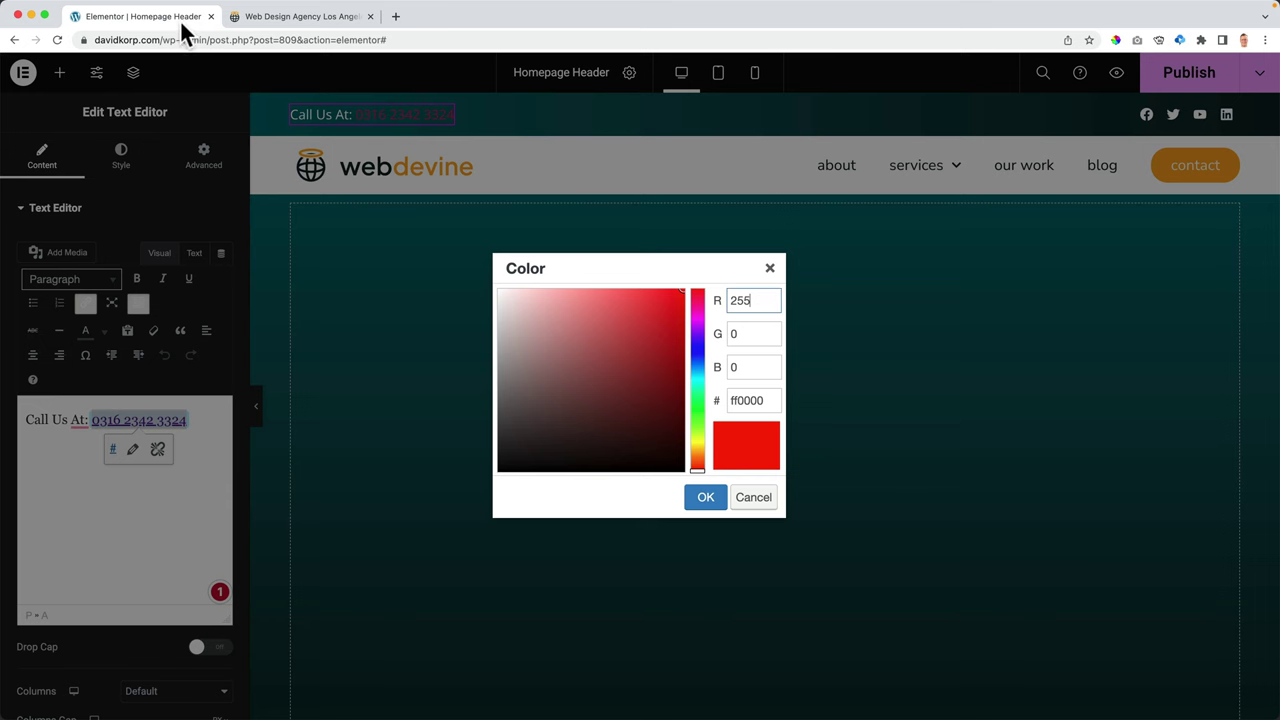
double_click(745, 401)
key(super+v)
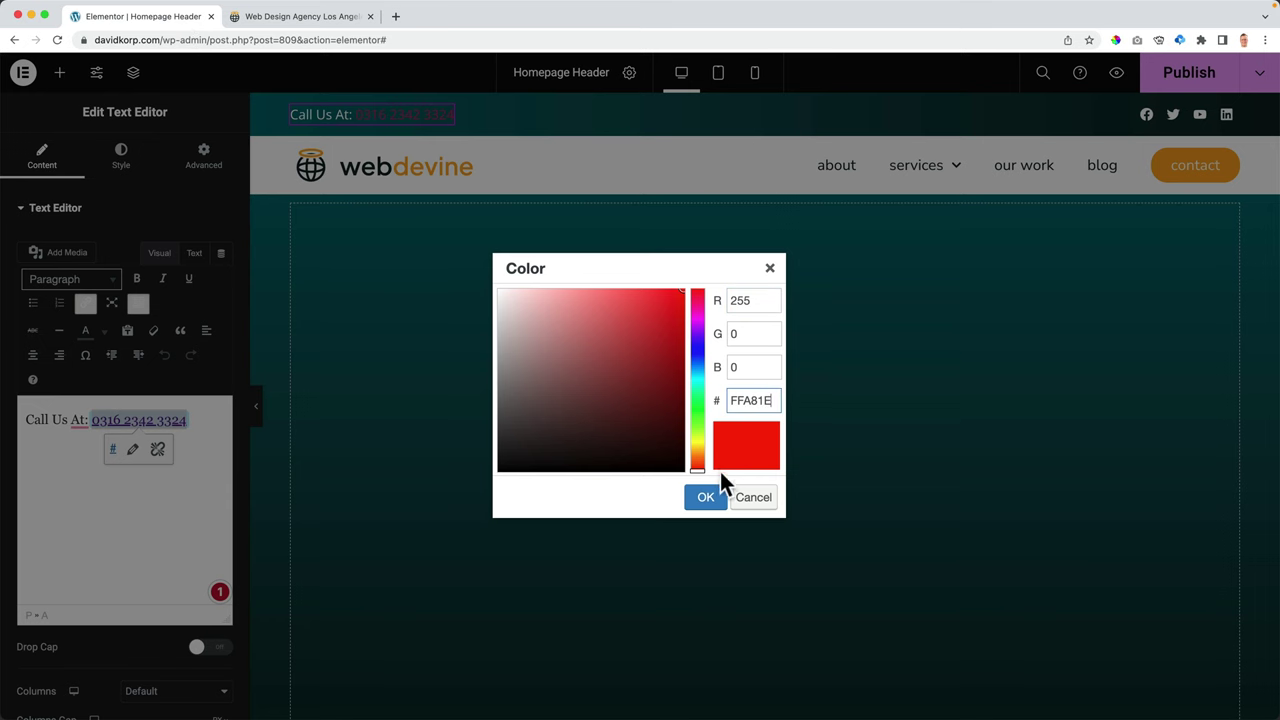
click(706, 497)
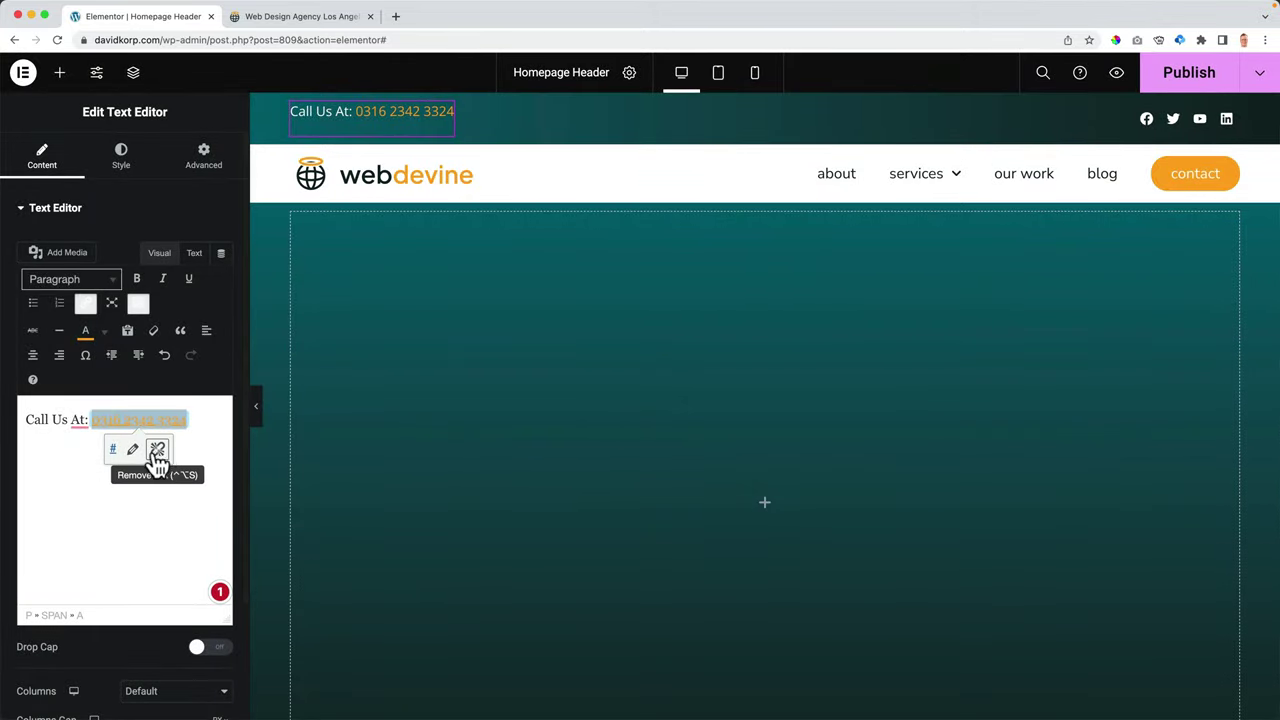
click(194, 253)
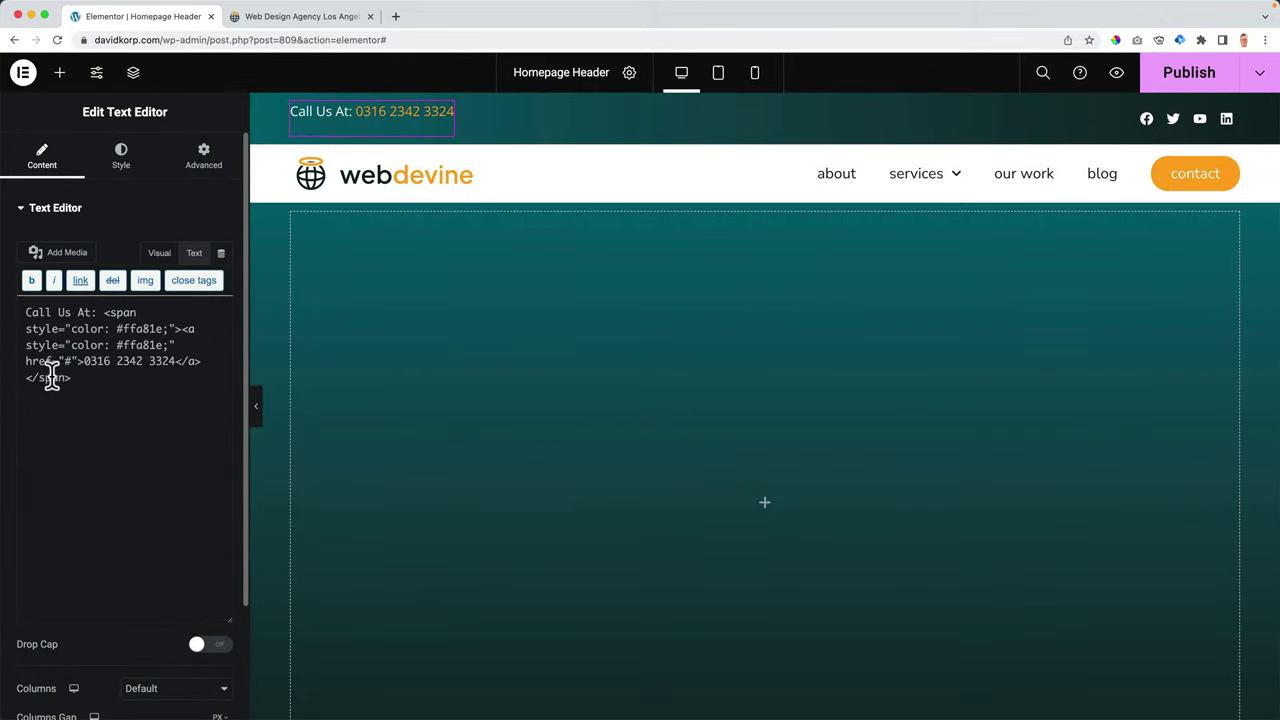
click(45, 312)
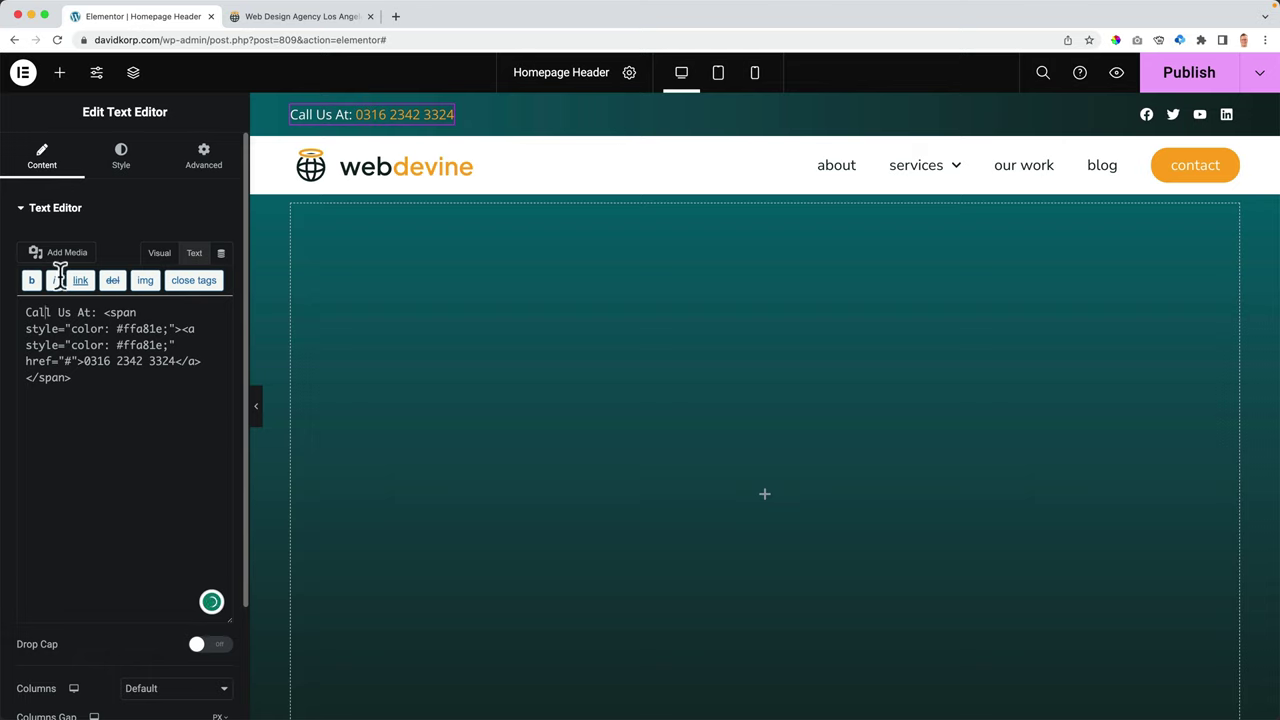
click(110, 165)
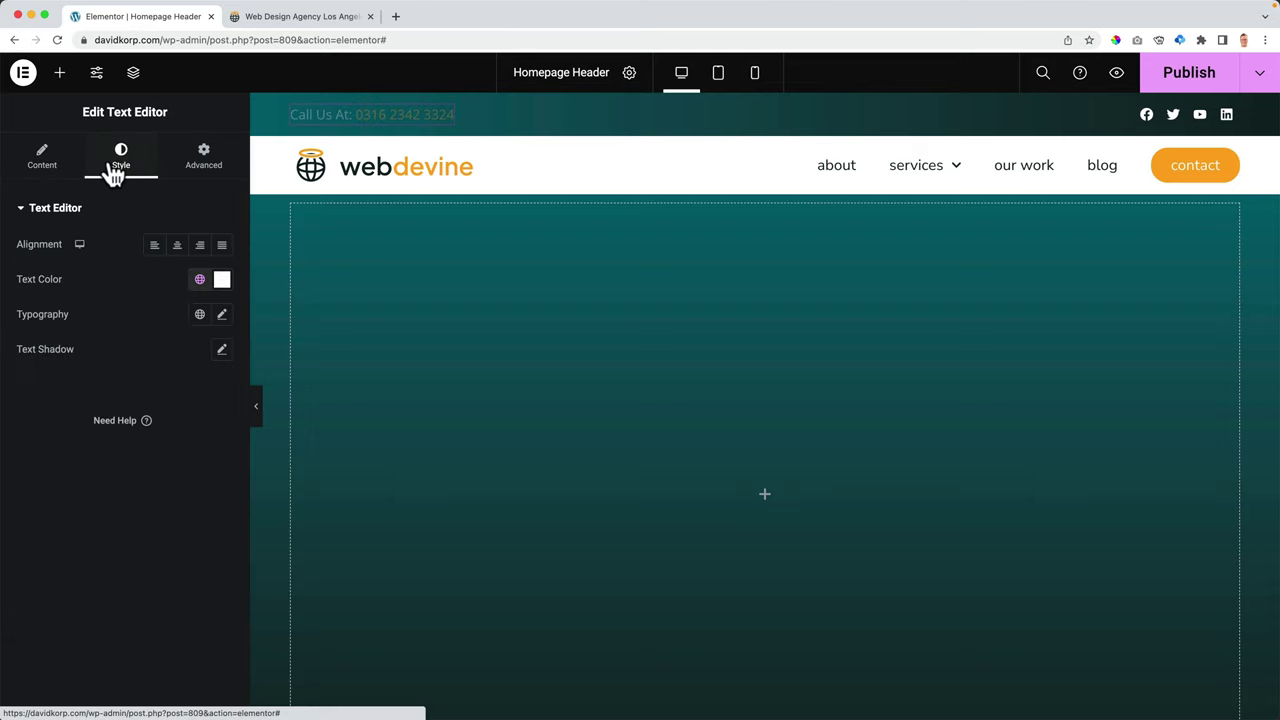
- Set the Call Us At text's typography size to 12 px
click(223, 325)
click(196, 444)
text(1)
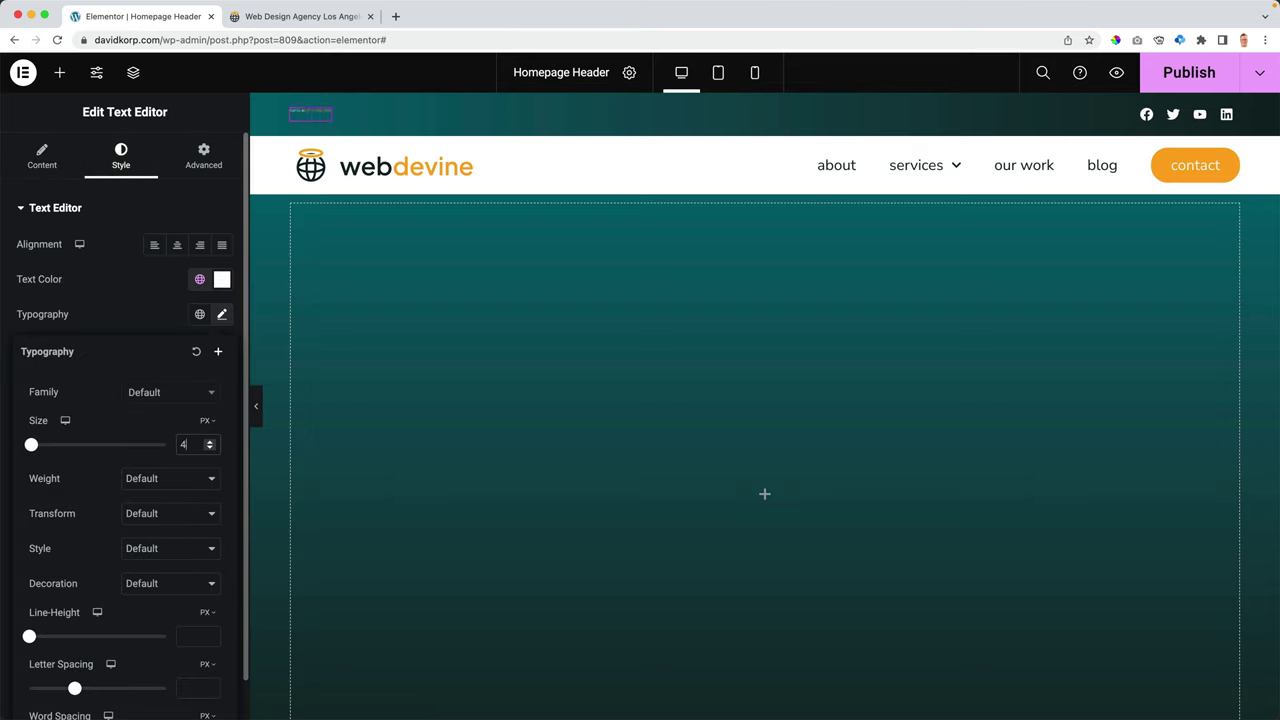
key(Up)
key(Up)
key(Up)
key(Up)
key(Up)
key(Up)
key(Up)
key(Up)
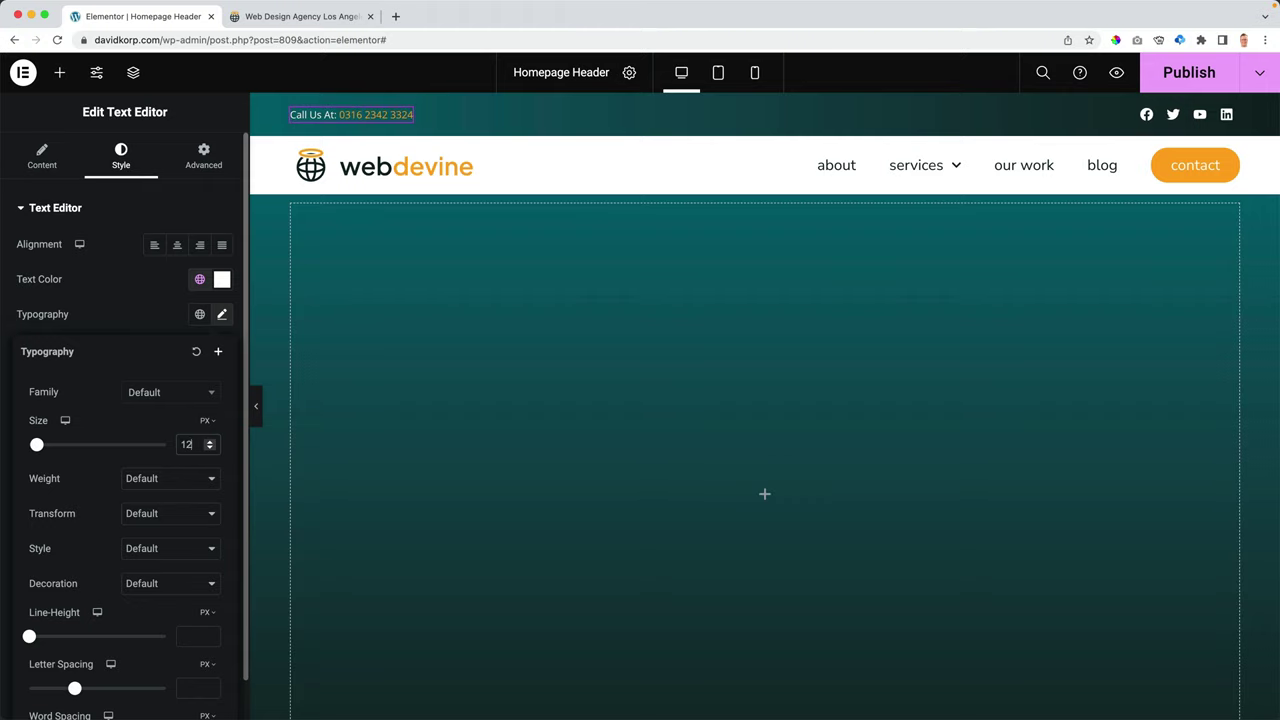
- Set the top bar container's padding to 0, leave Min Height at 0, and publish
click(748, 110)
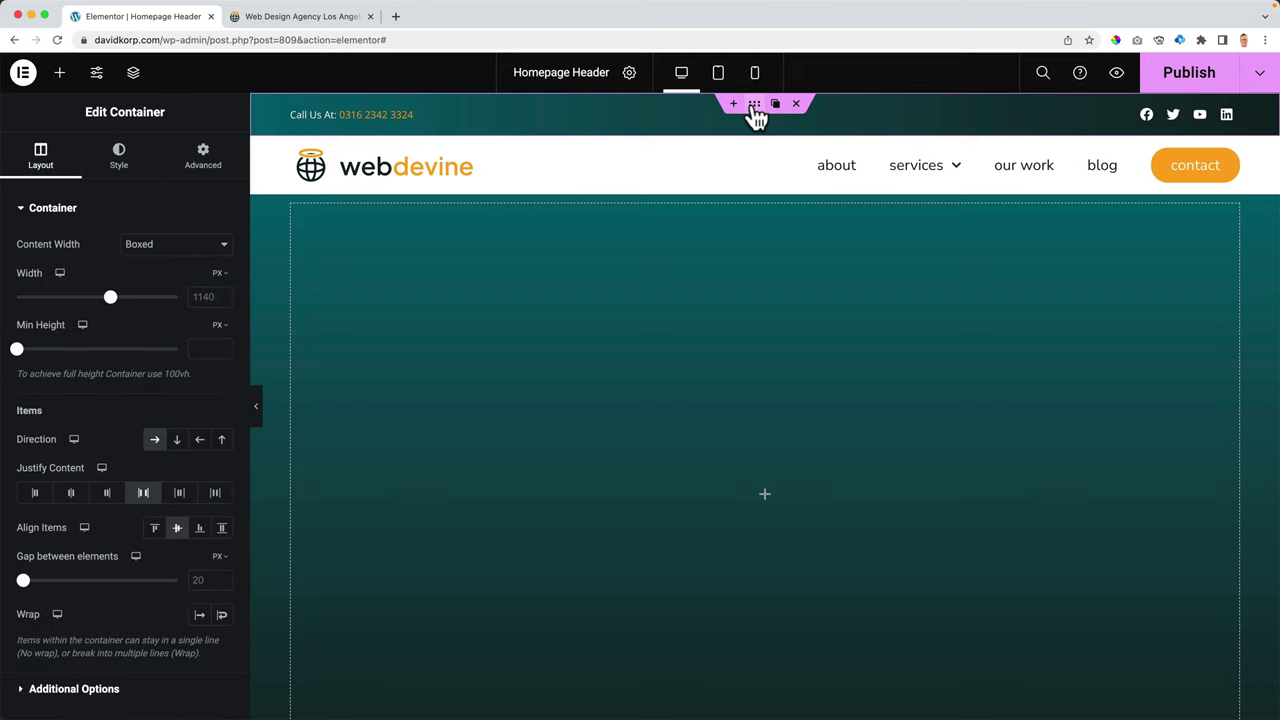
click(201, 160)
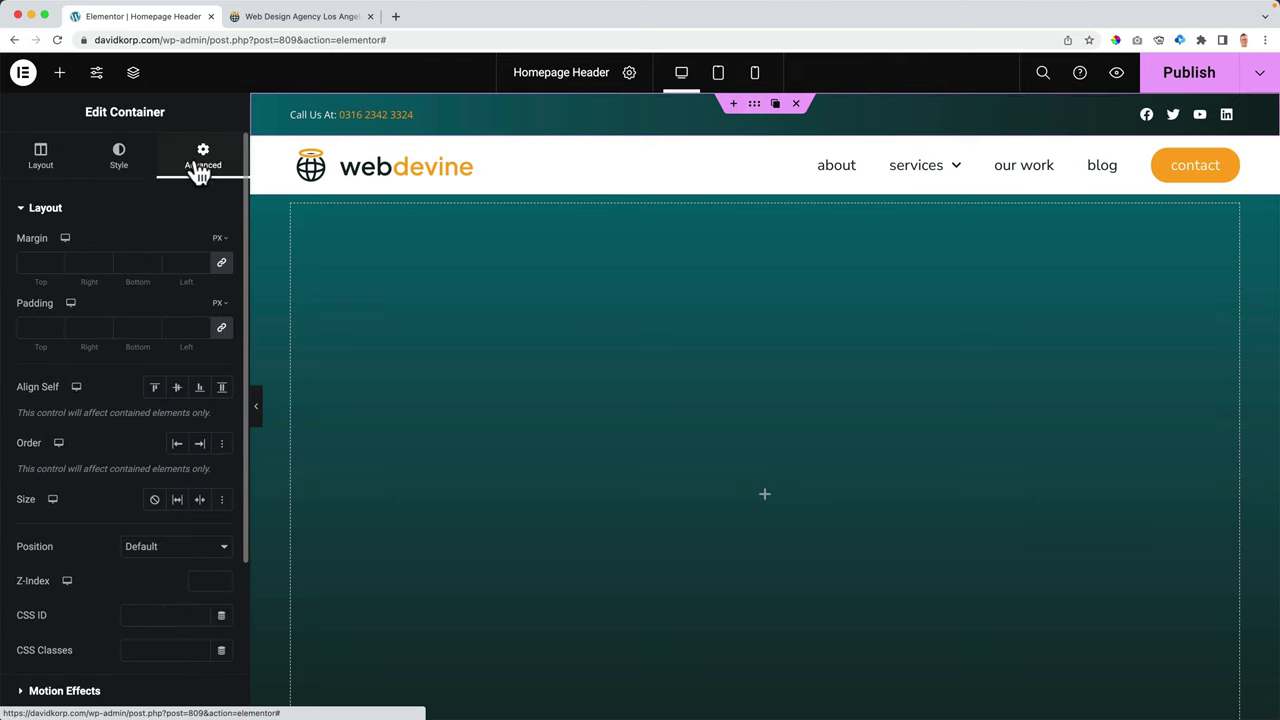
click(220, 333)
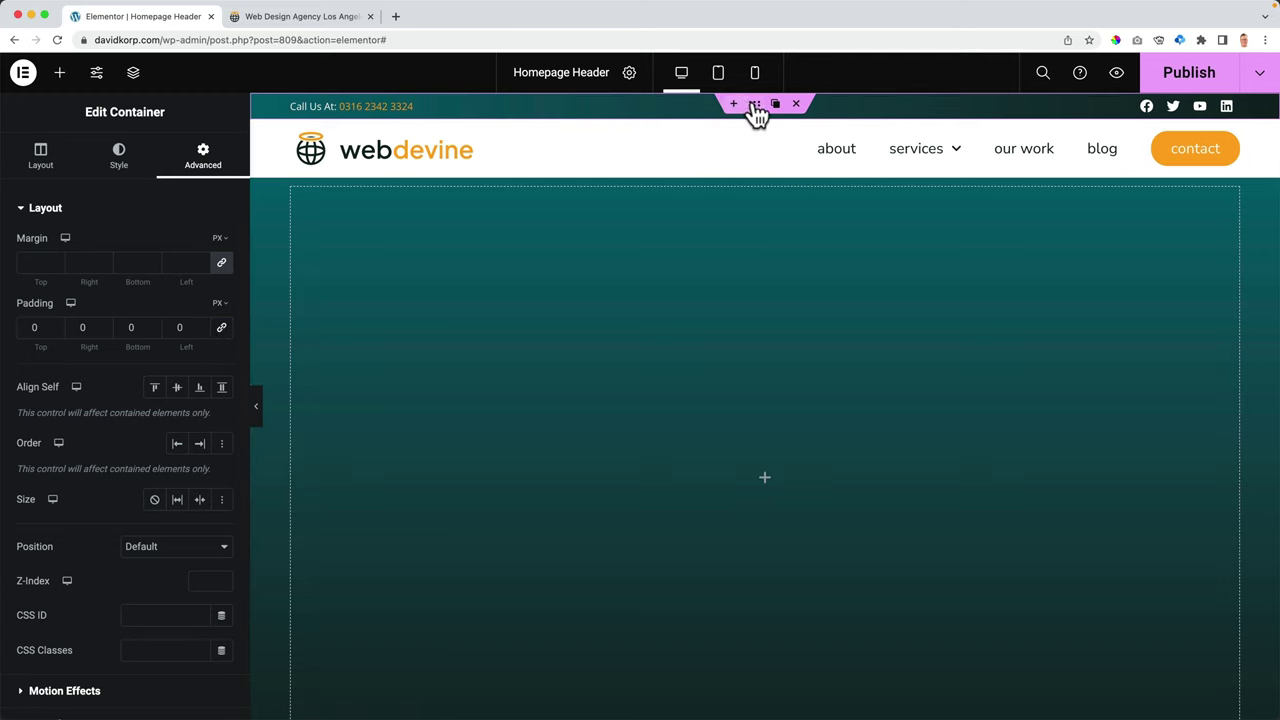
click(40, 157)
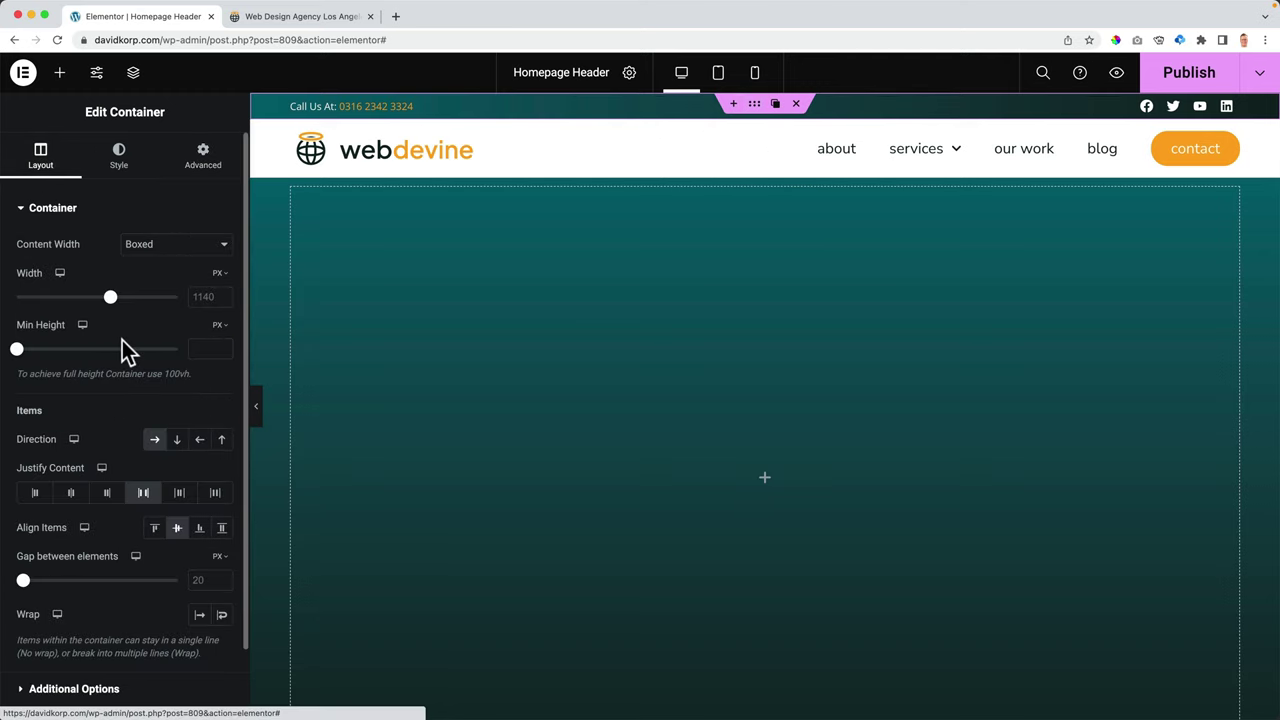
drag(30, 352, 16, 352)
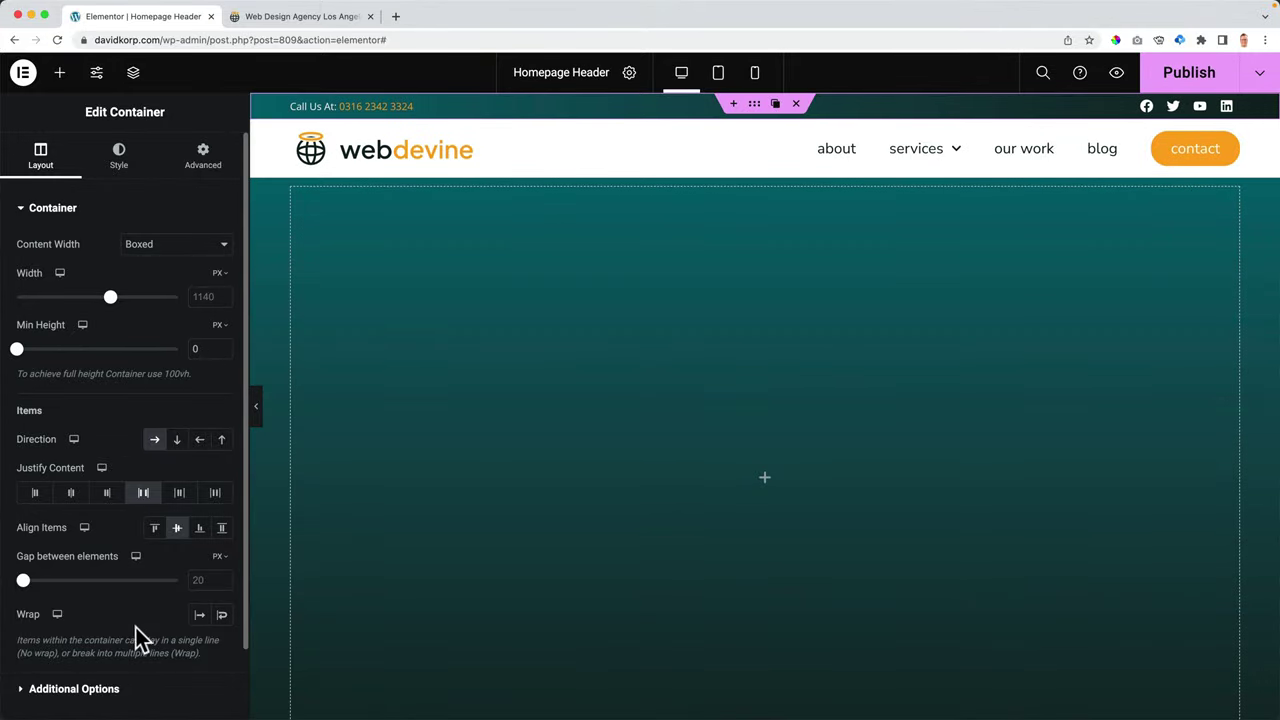
click(1172, 80)
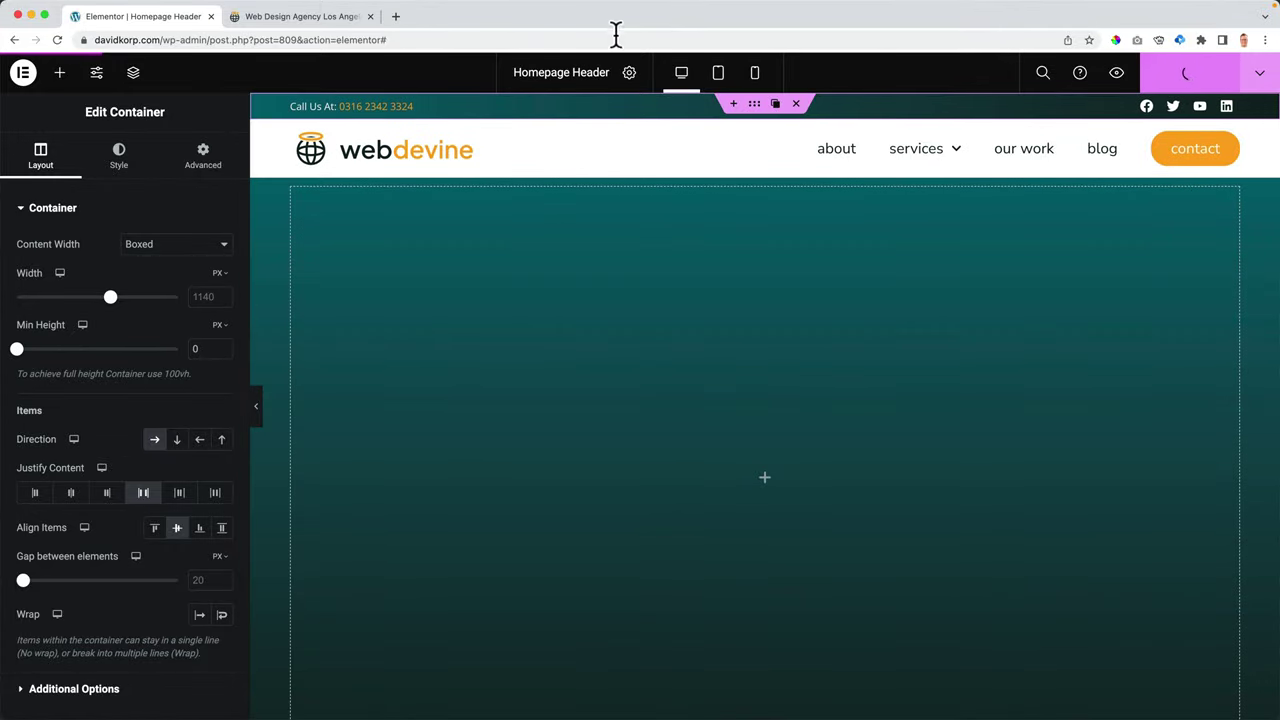
- Give the Call Us At text an unlinked 7 px left margin and publish
click(310, 16)
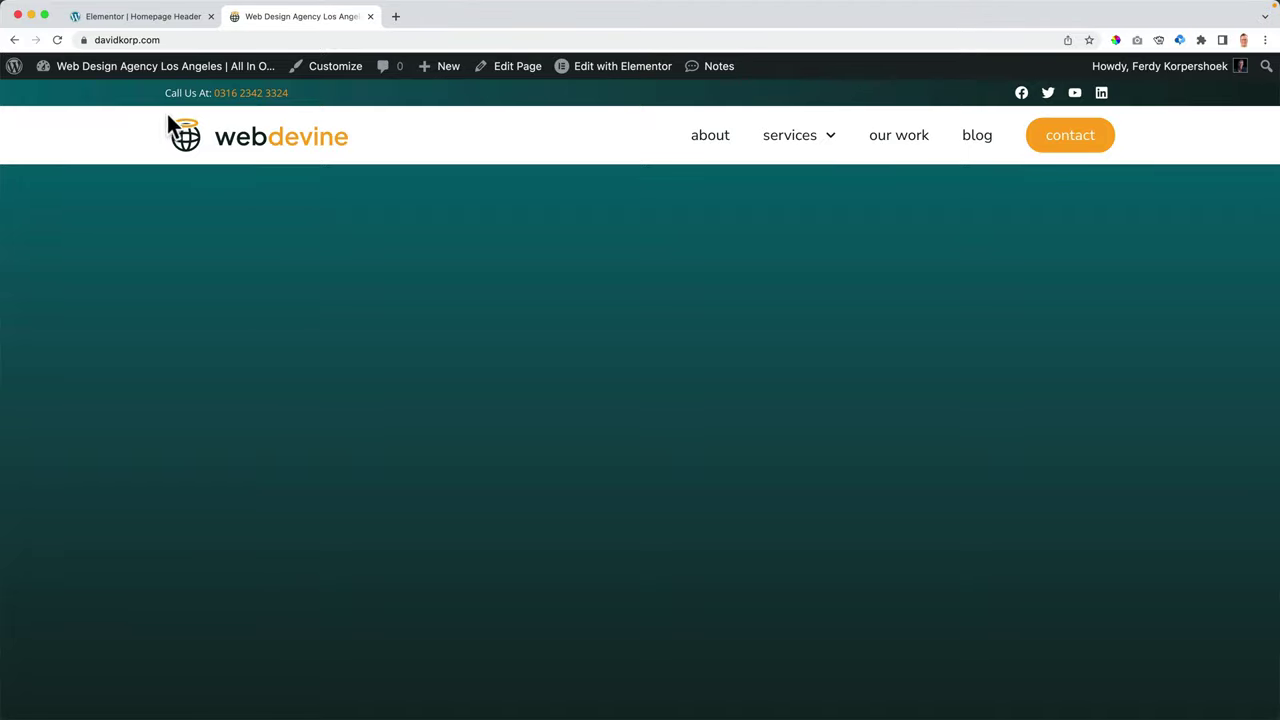
click(155, 17)
click(364, 110)
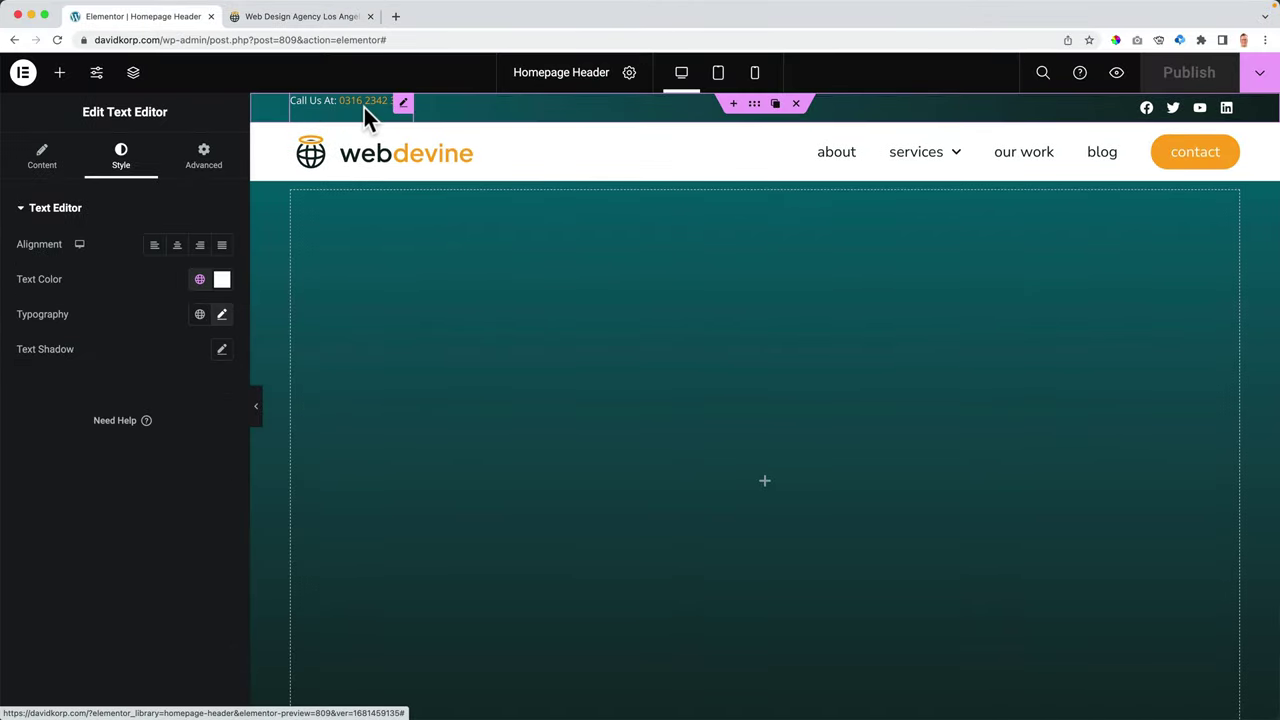
click(200, 160)
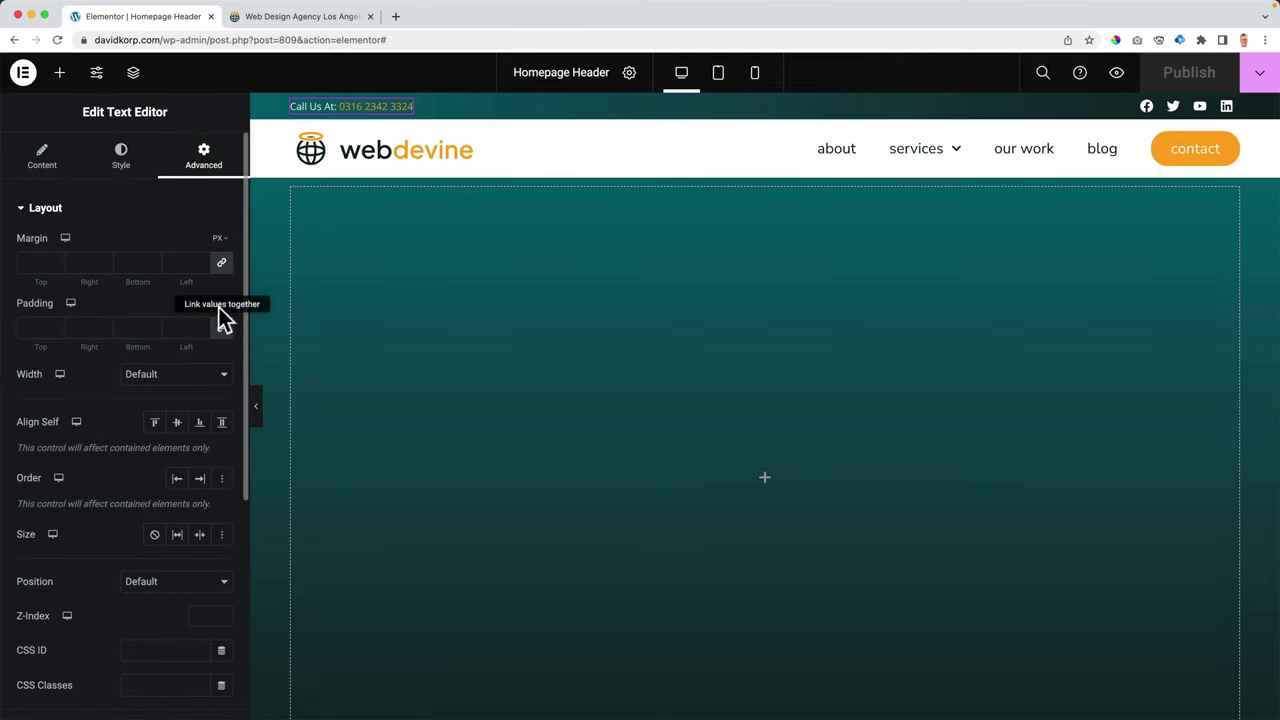
click(221, 262)
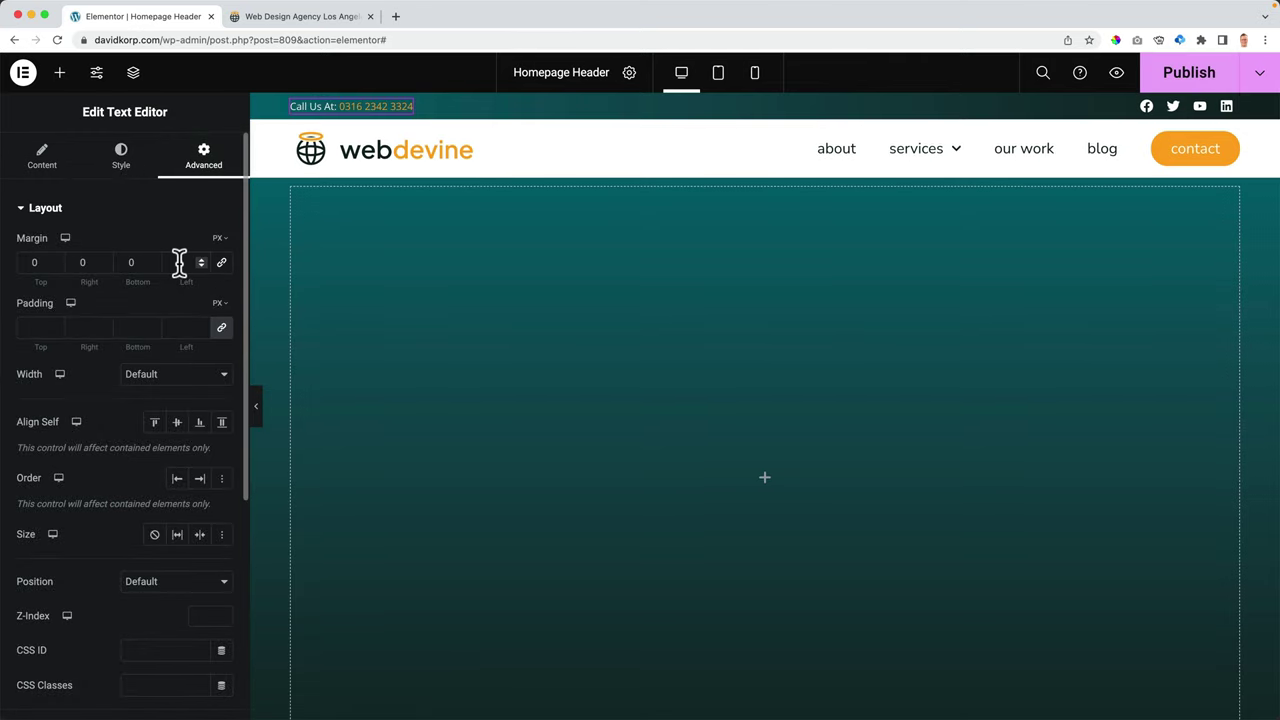
click(179, 262)
text(5)
key(Up)
click(1194, 63)
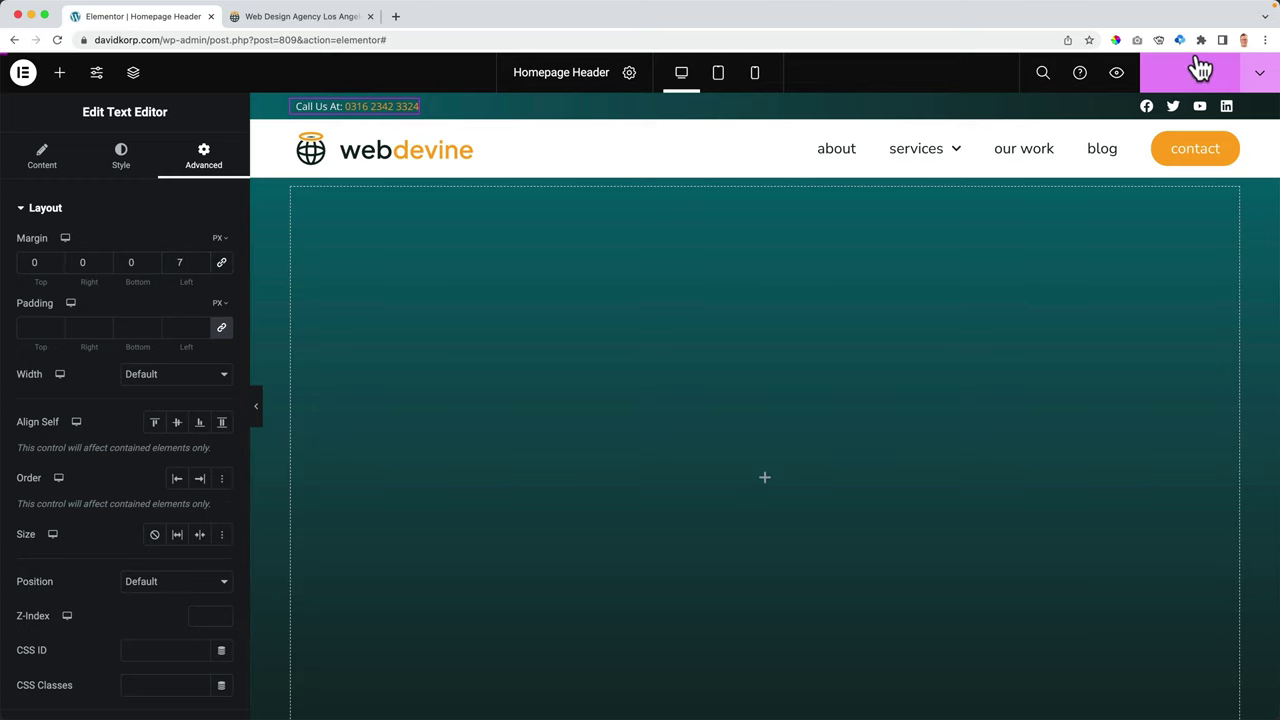
- Review the top bar's alignment on the live site, scrolling up and down
click(310, 17)
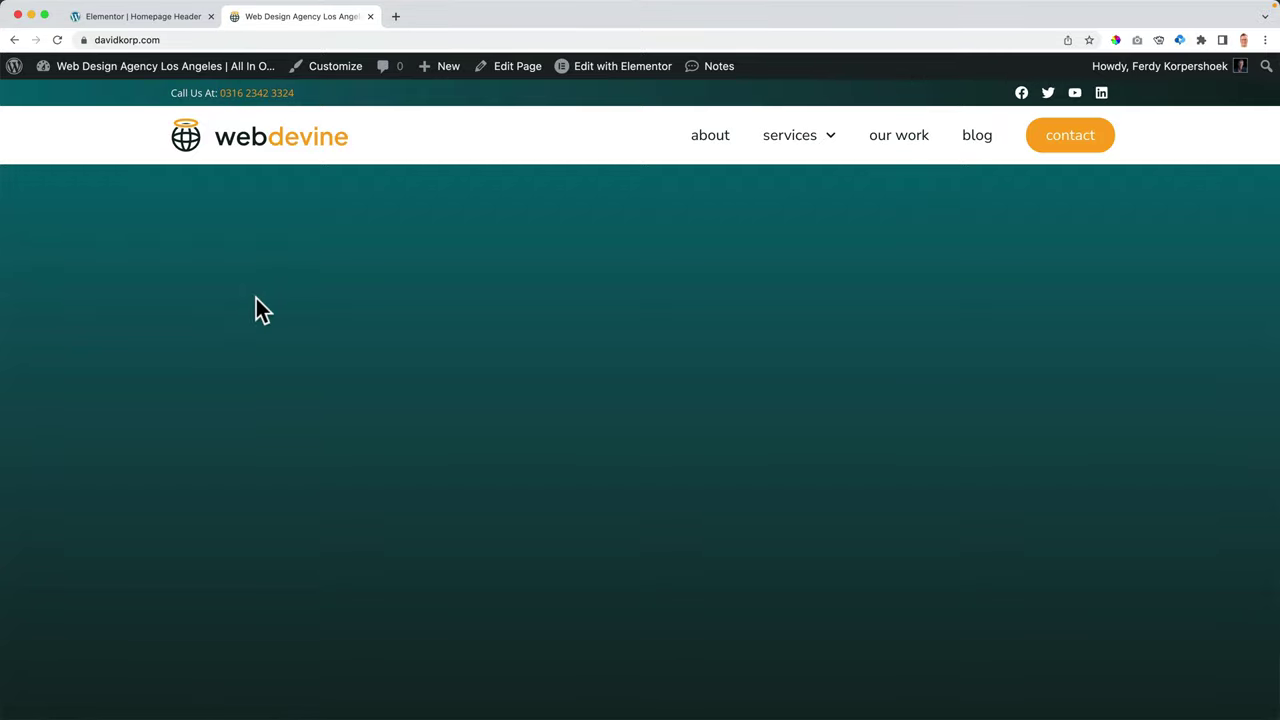
scroll(256, 298, down, 3)
scroll(294, 284, up, 3)
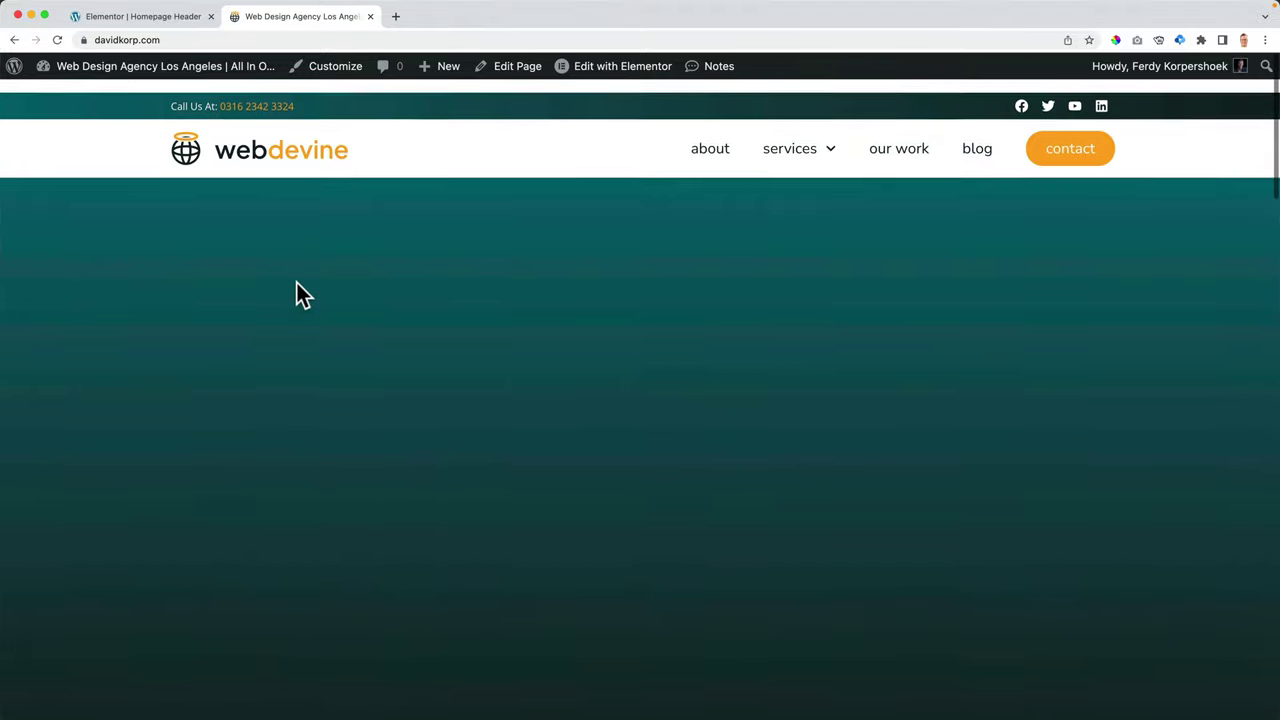
scroll(296, 282, down, 1)
scroll(296, 282, down, 2)
scroll(296, 282, up, 3)
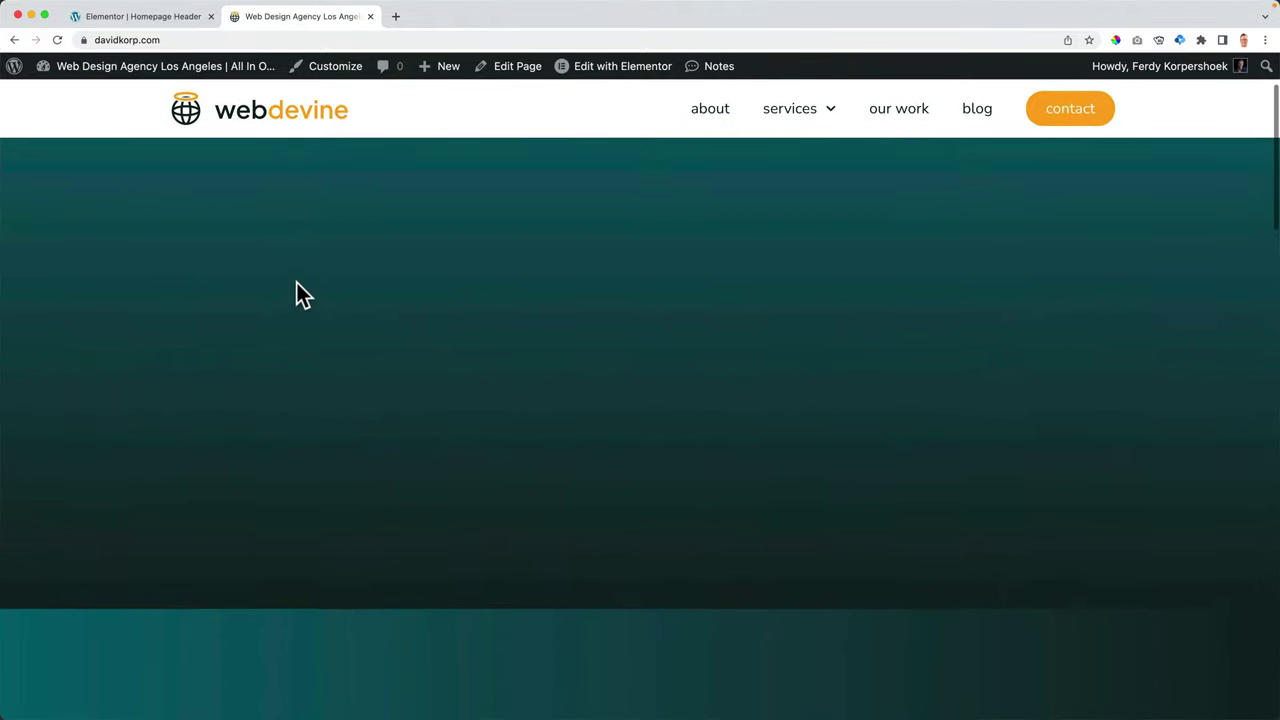
- Set the top bar container's Motion Effects sticky to Top and publish
click(186, 18)
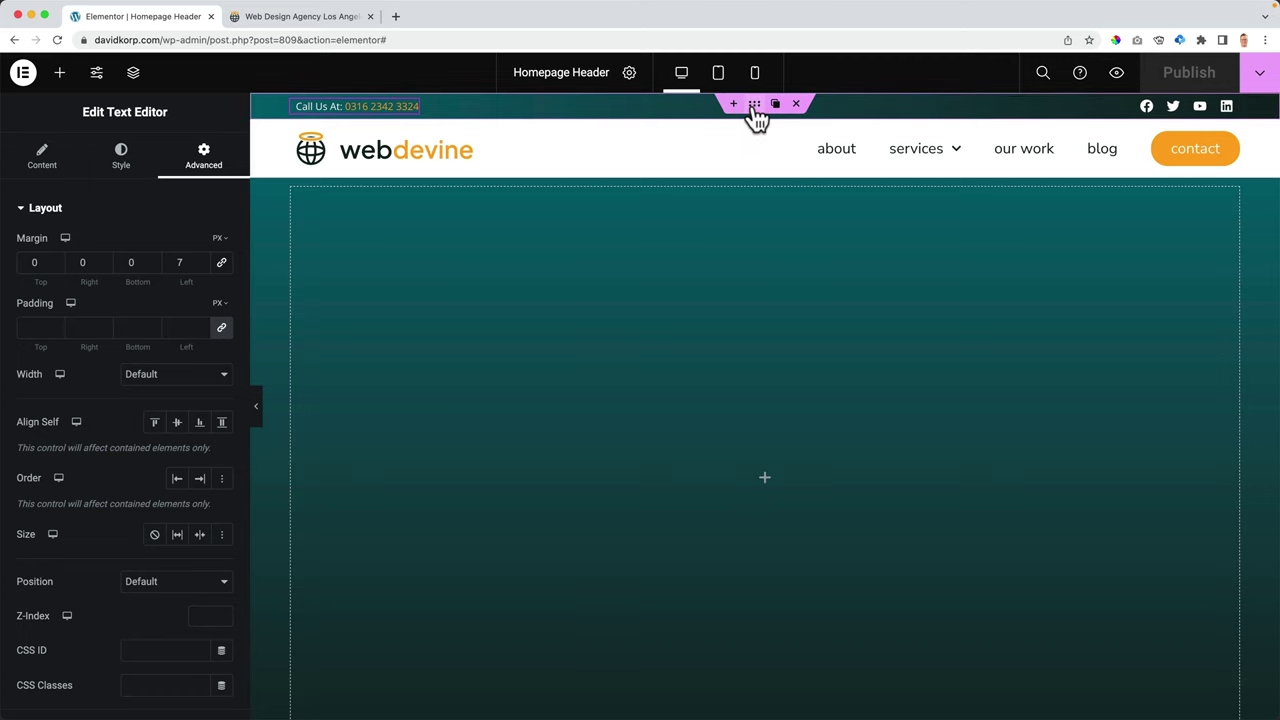
click(755, 108)
click(203, 158)
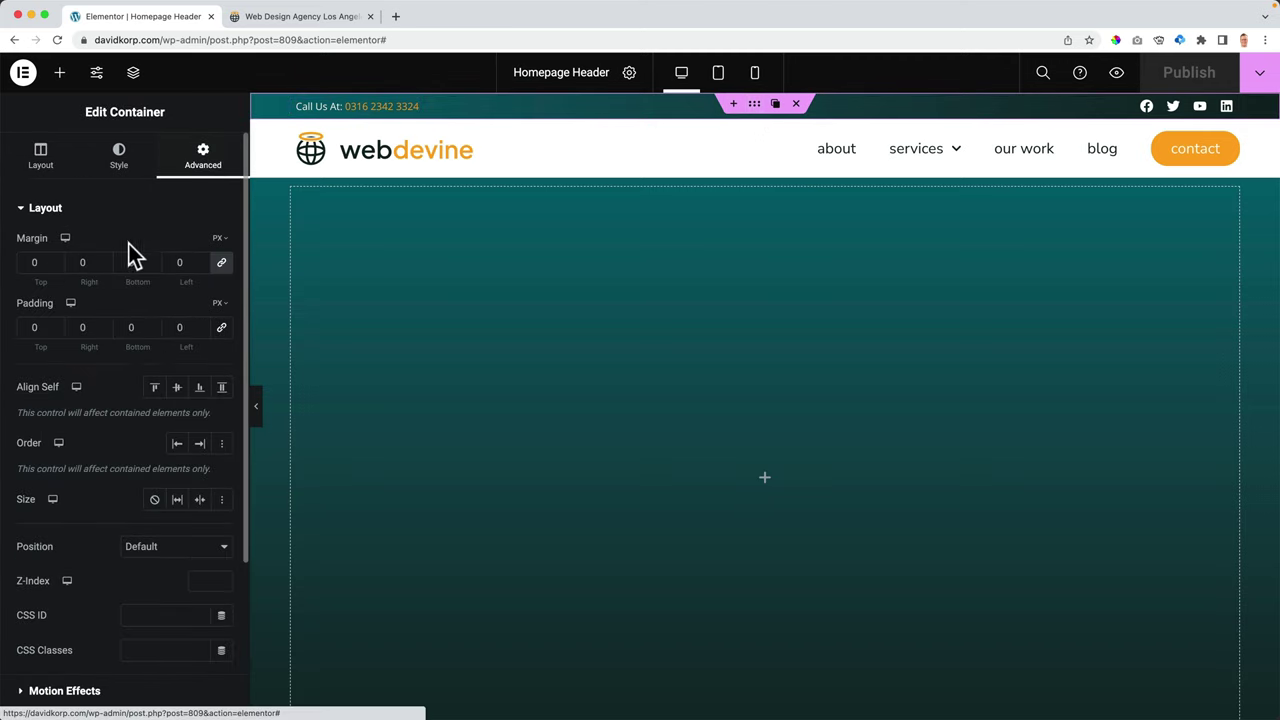
click(85, 210)
click(86, 242)
click(150, 360)
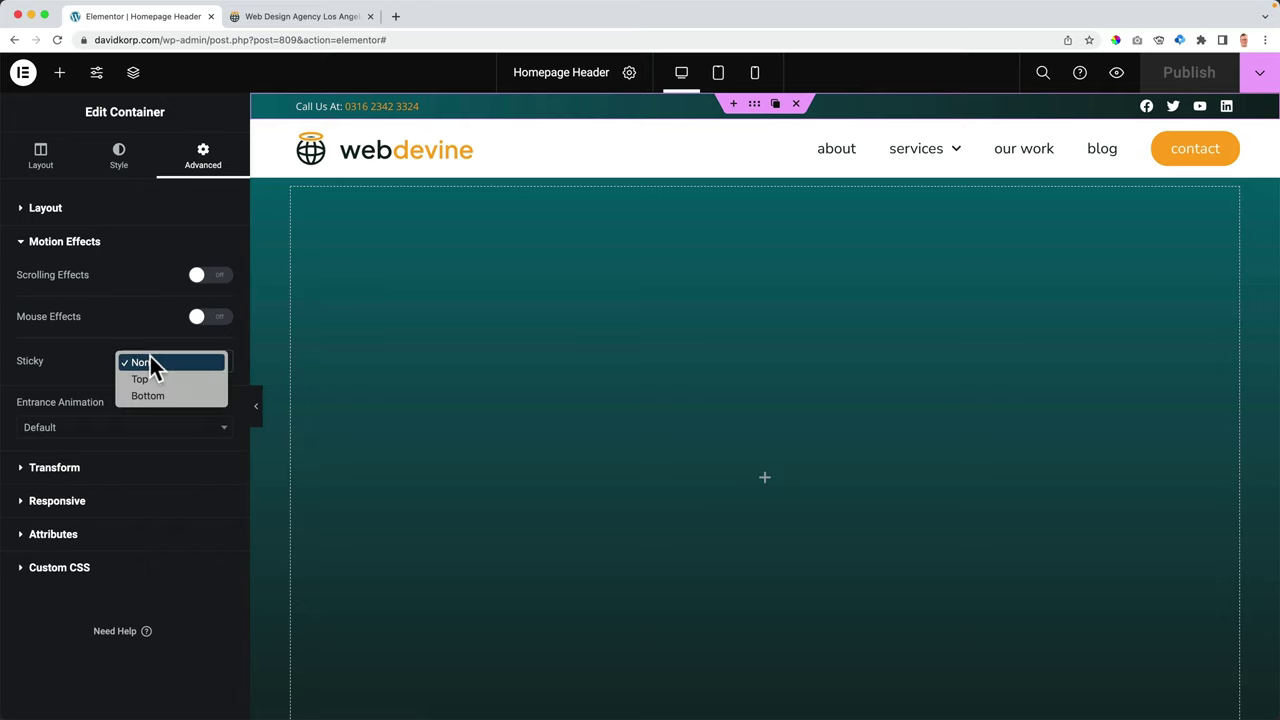
click(152, 378)
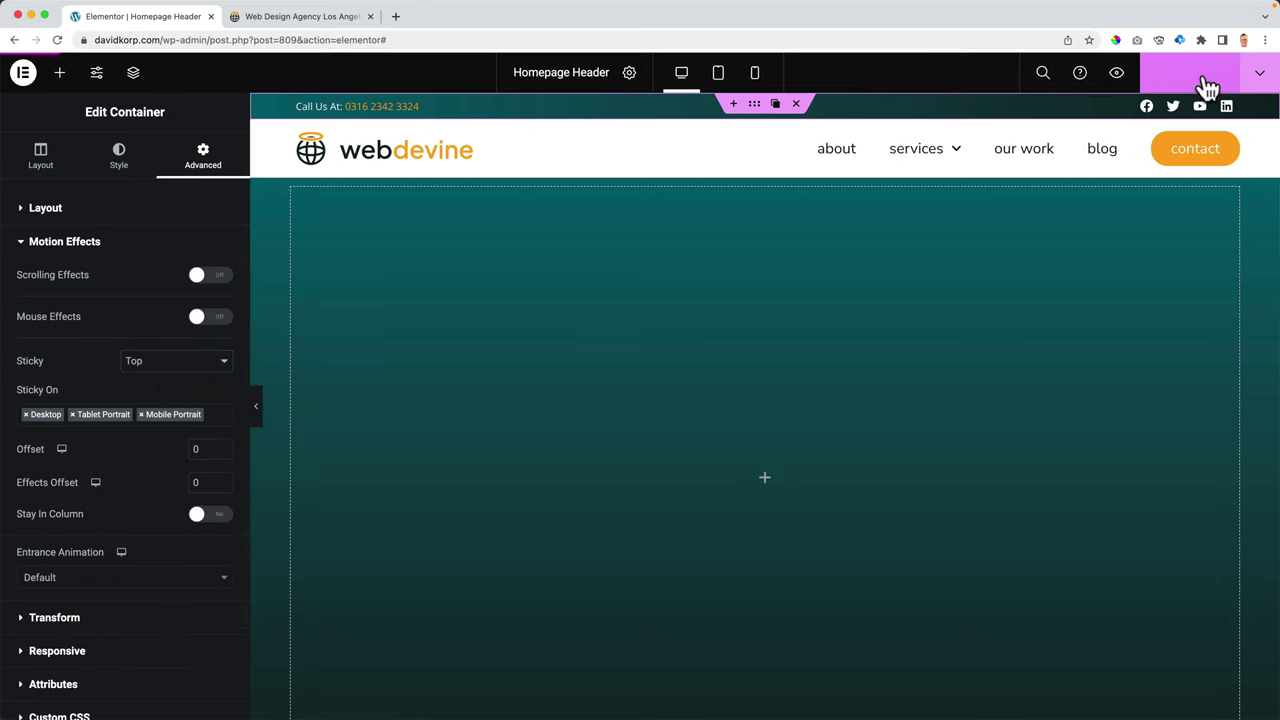
click(1206, 82)
- Scroll the live homepage to check the sticky header, ending at the top
click(297, 18)
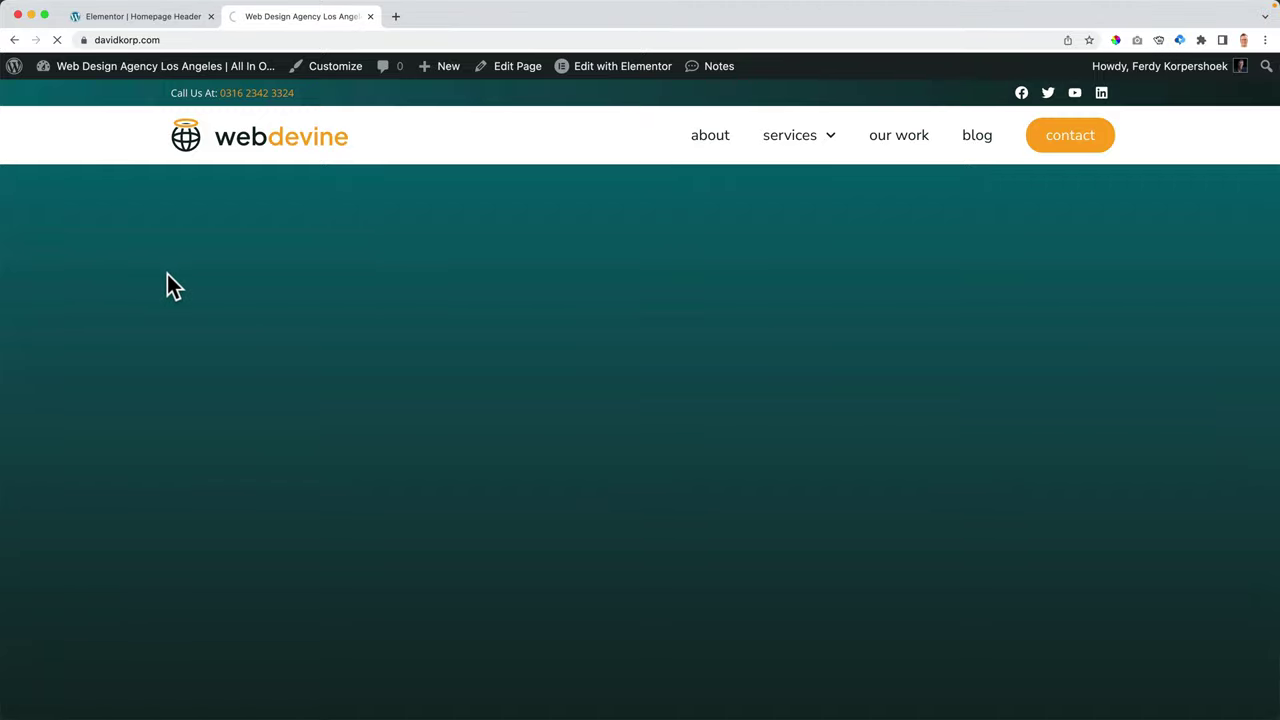
scroll(167, 274, down, 2)
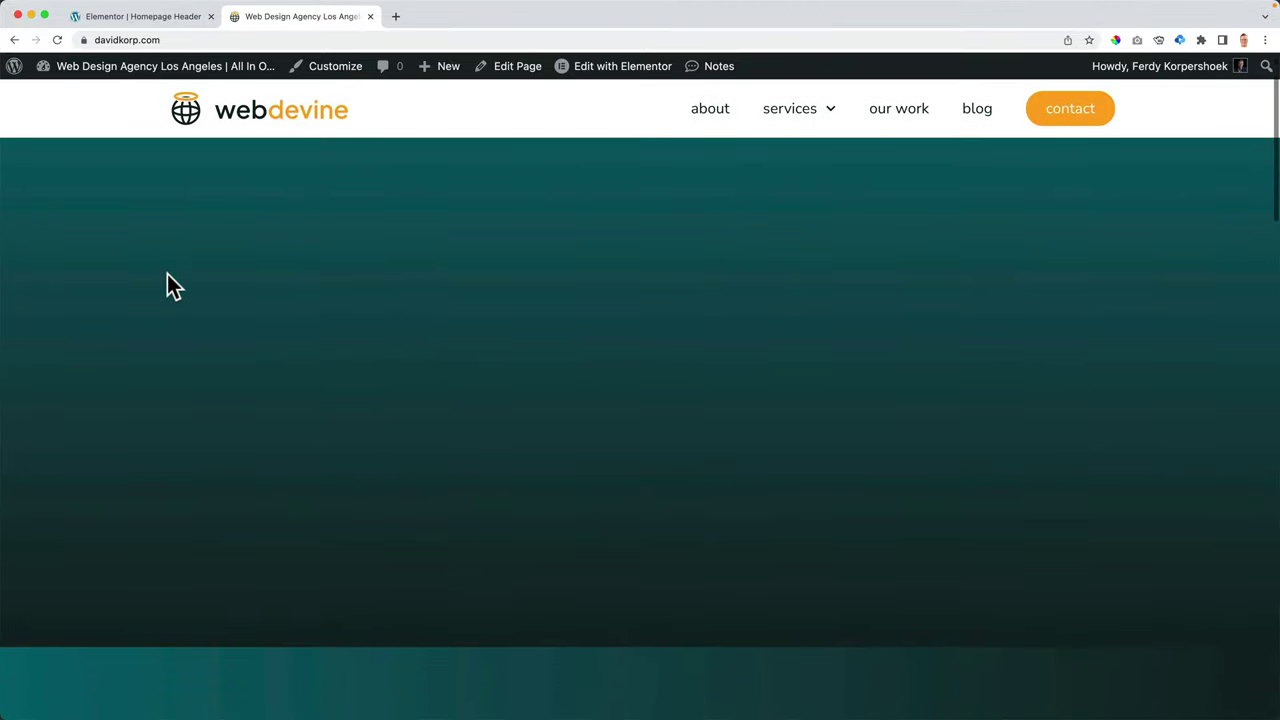
scroll(167, 274, up, 1)
scroll(167, 274, down, 2)
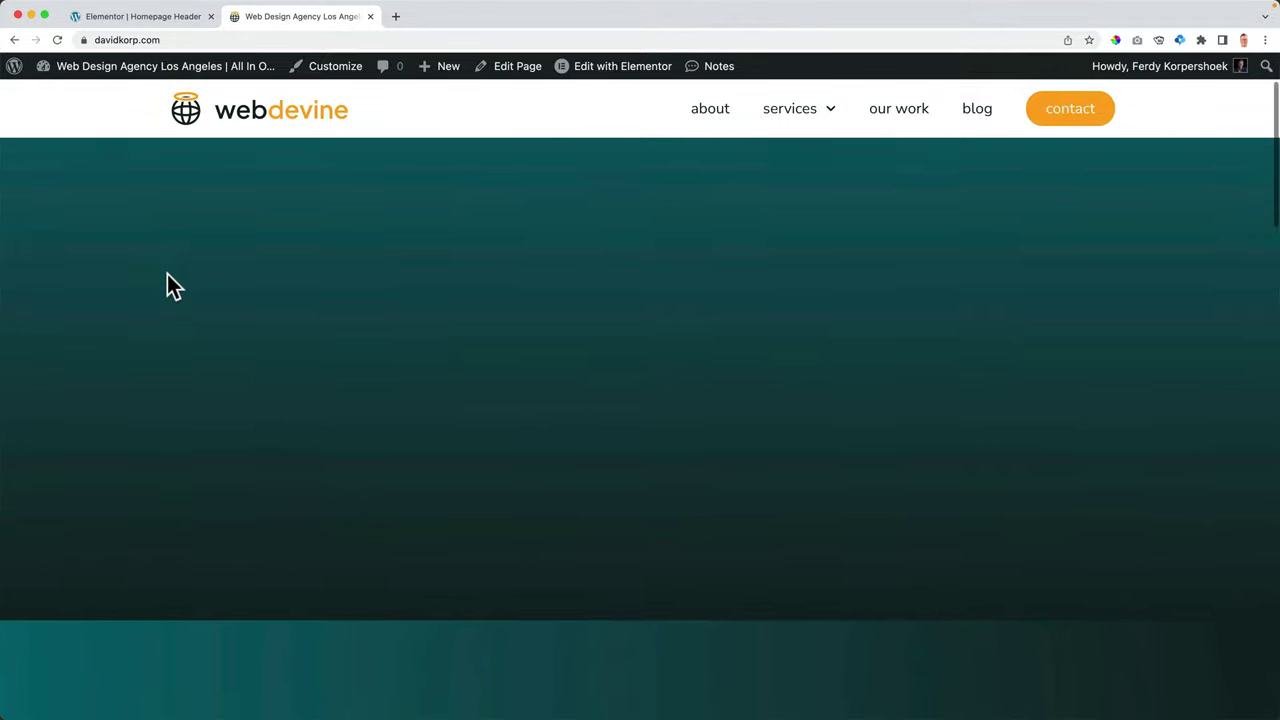
scroll(167, 274, up, 1)
scroll(167, 274, down, 1)
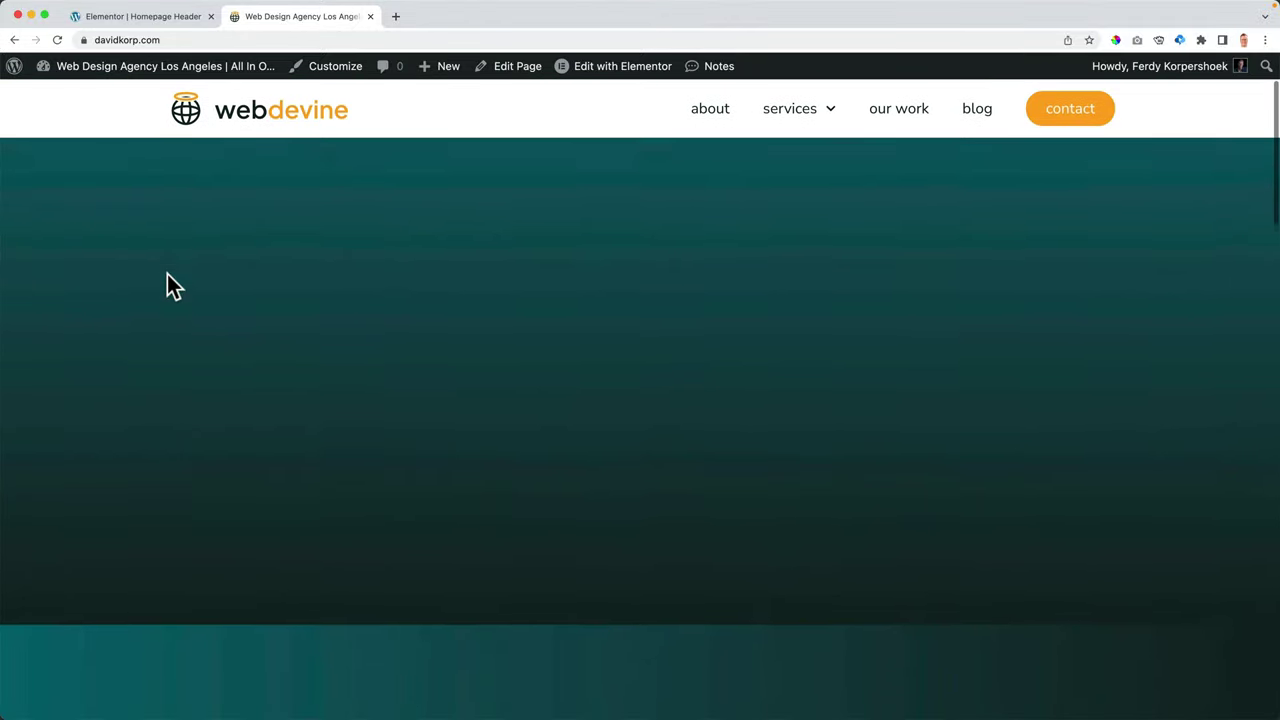
scroll(167, 276, up, 1)
scroll(167, 276, down, 1)
scroll(153, 196, up, 1)
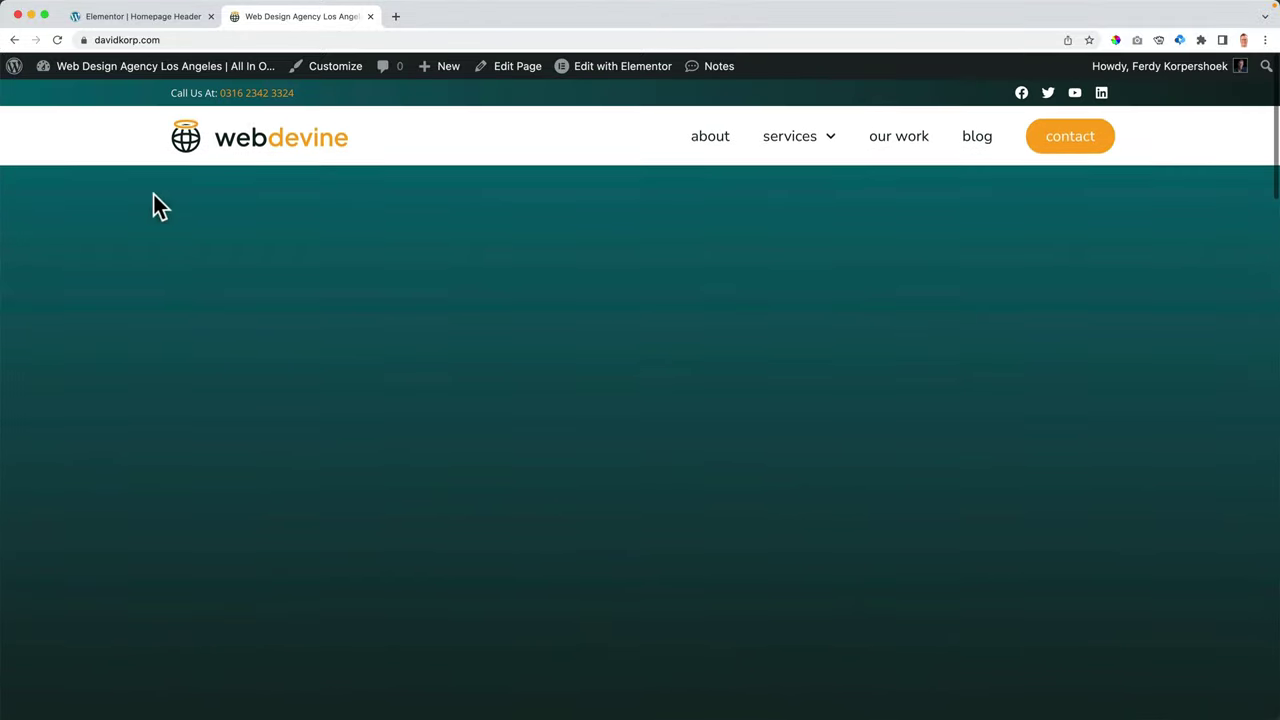
- Set the logo/menu container's Sticky Offset to 32 and publish
click(150, 18)
click(758, 140)
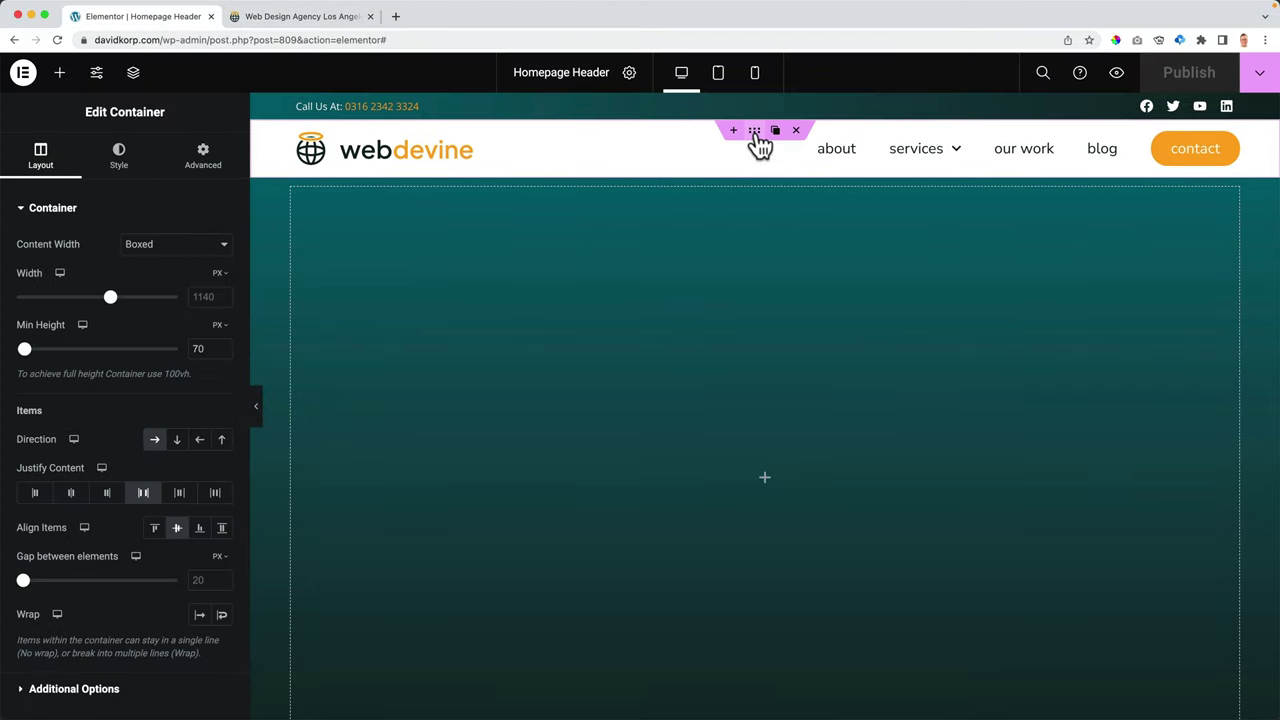
click(204, 163)
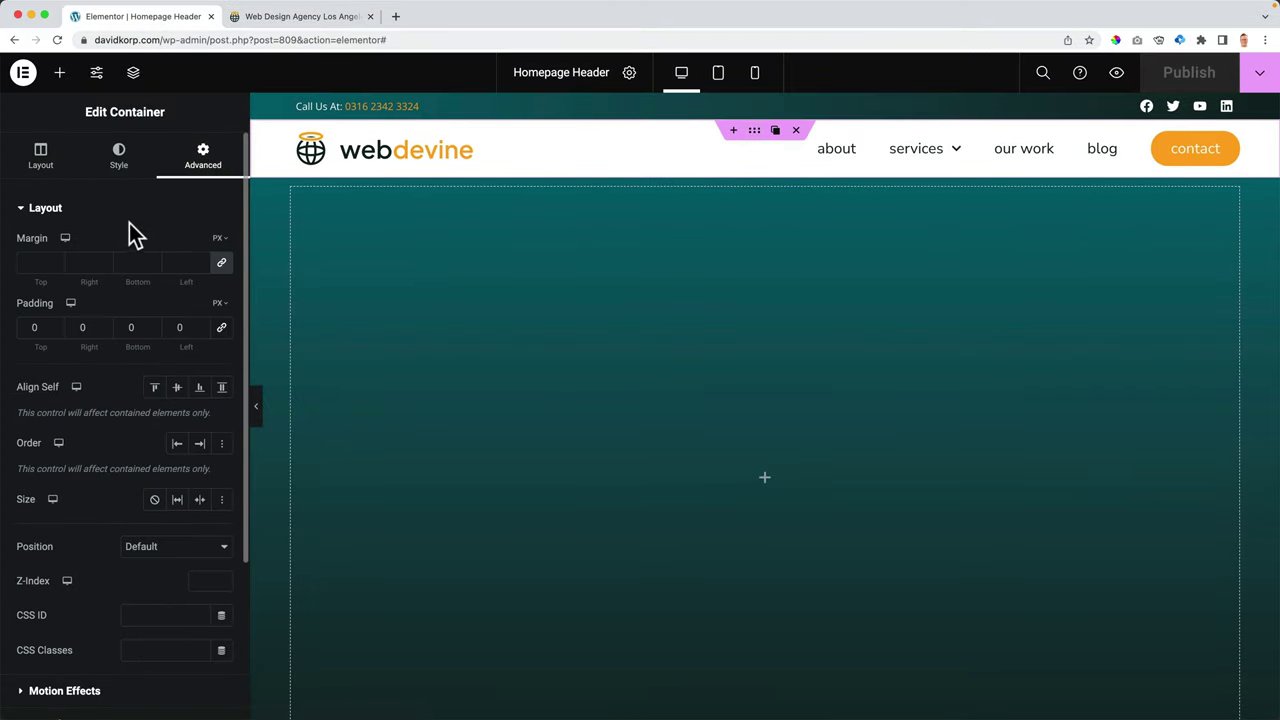
click(112, 209)
click(98, 245)
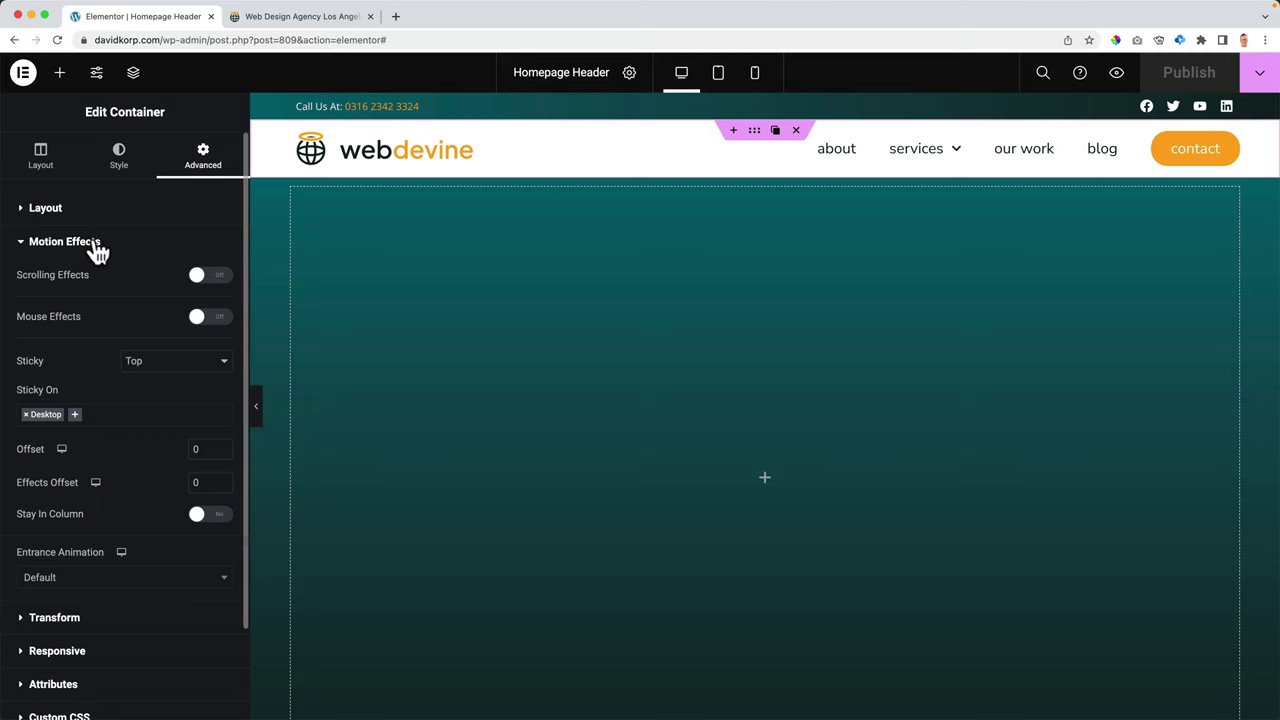
click(205, 449)
text(3)
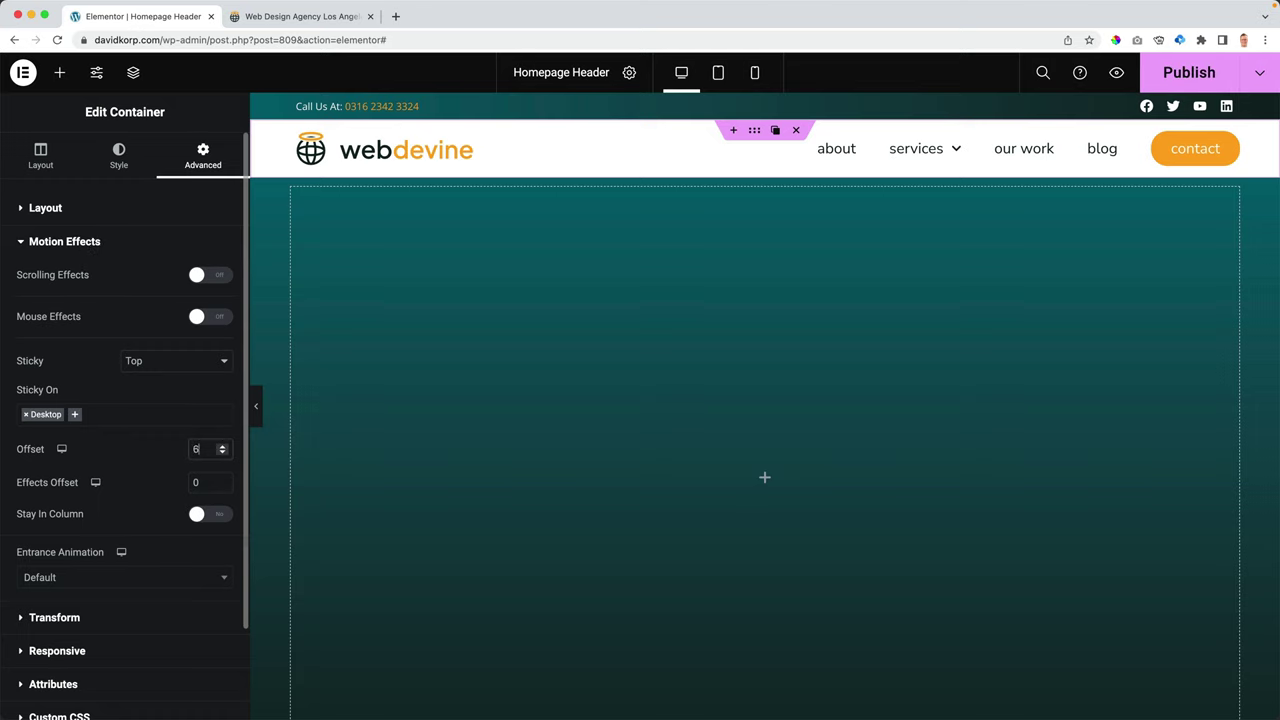
key(Up)
key(Up)
key(Up)
key(Up)
key(Up)
key(Up)
key(Up)
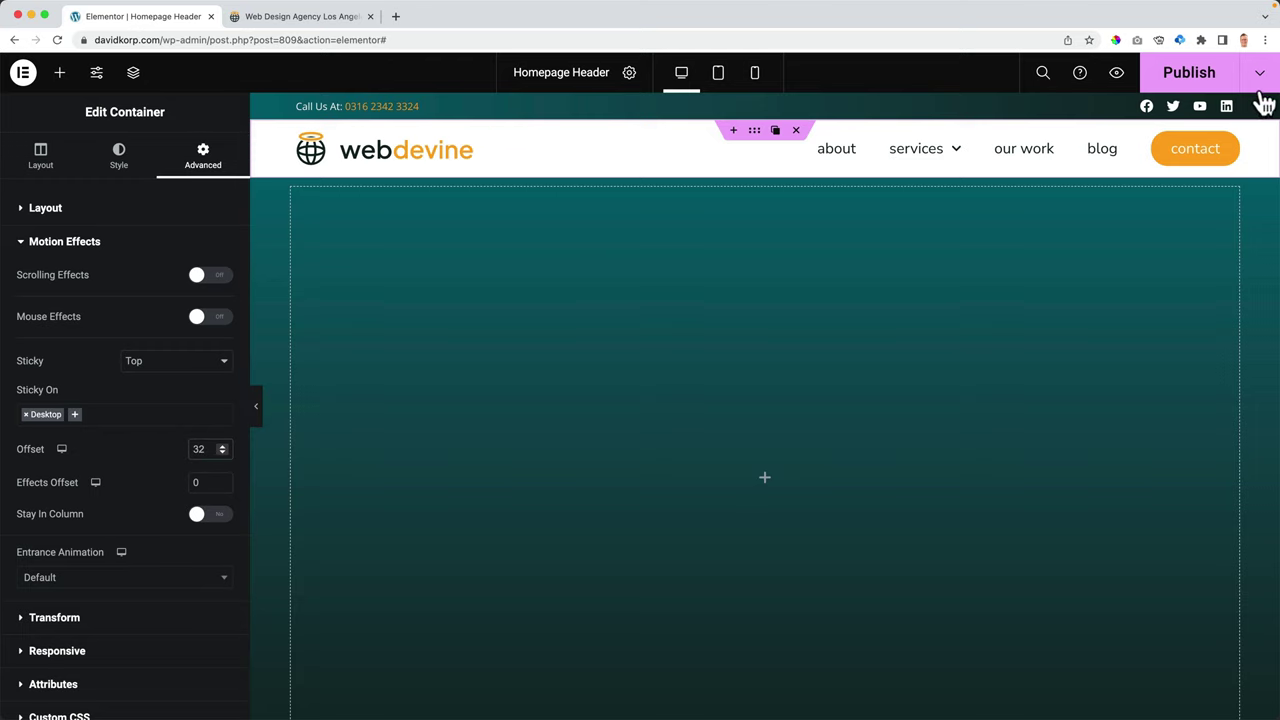
click(1192, 76)
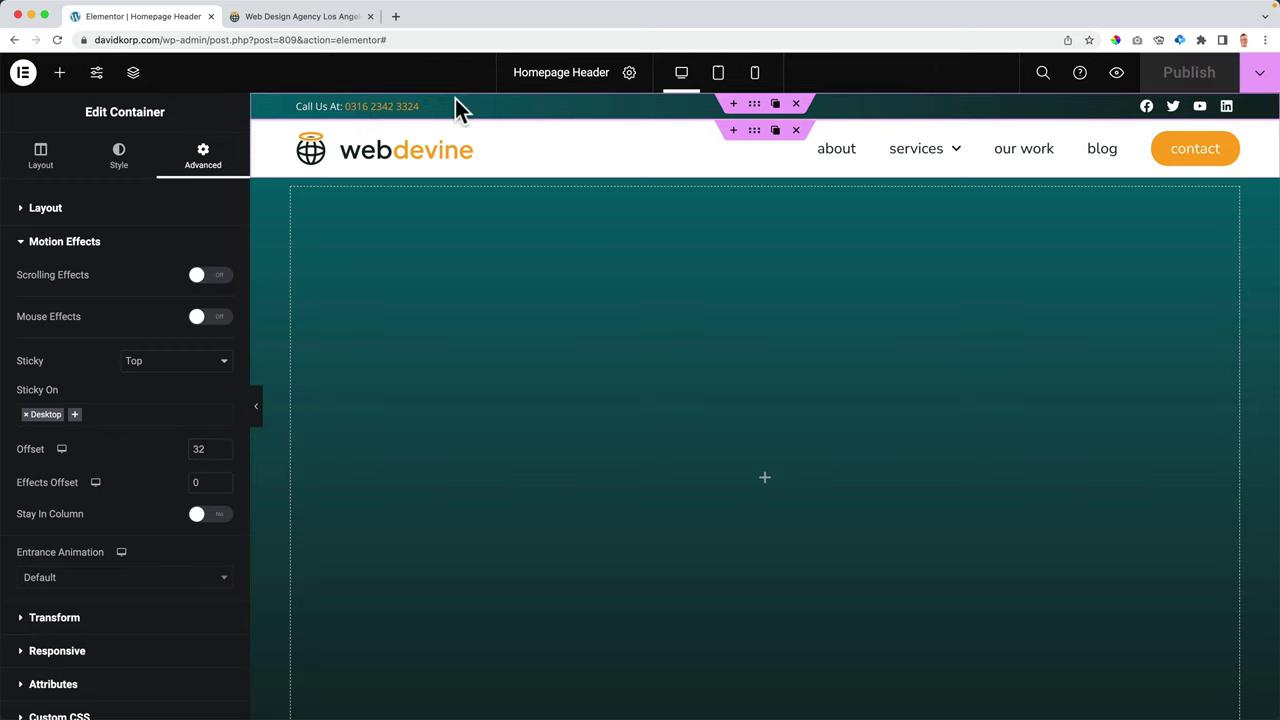
- Scroll the live site to check the pinned header, then return to the editor
click(280, 17)
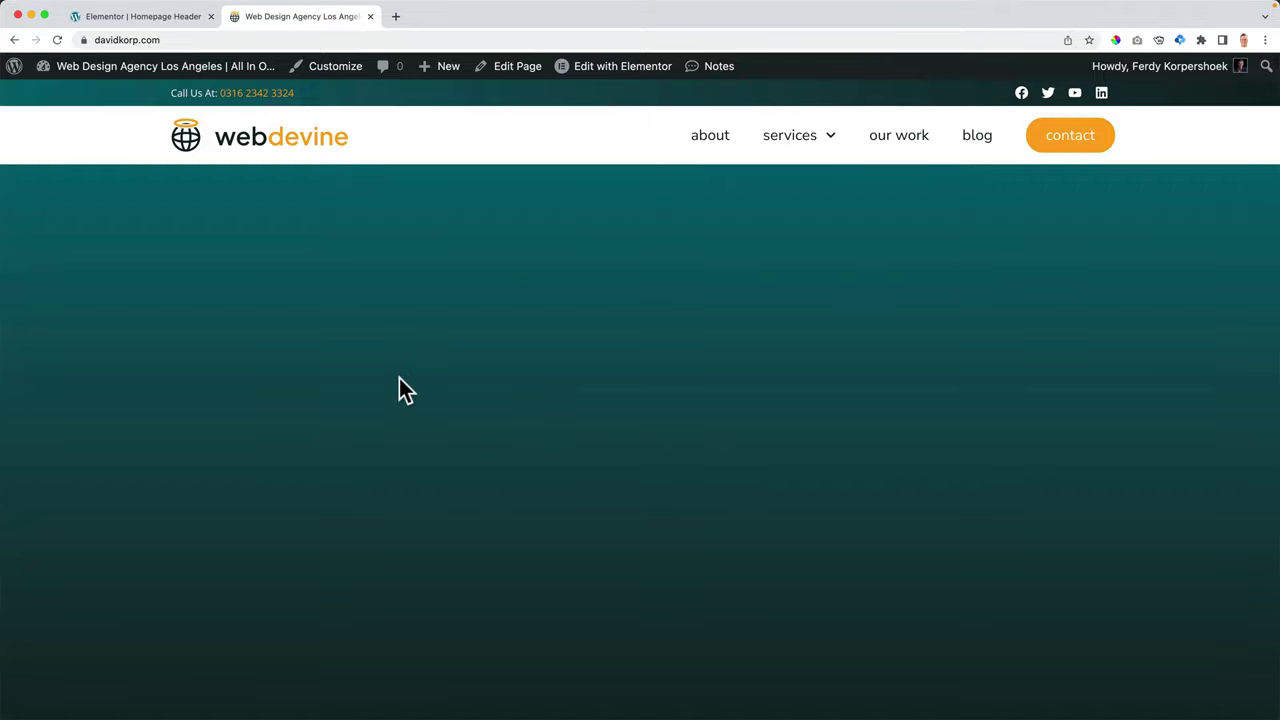
scroll(400, 380, down, 3)
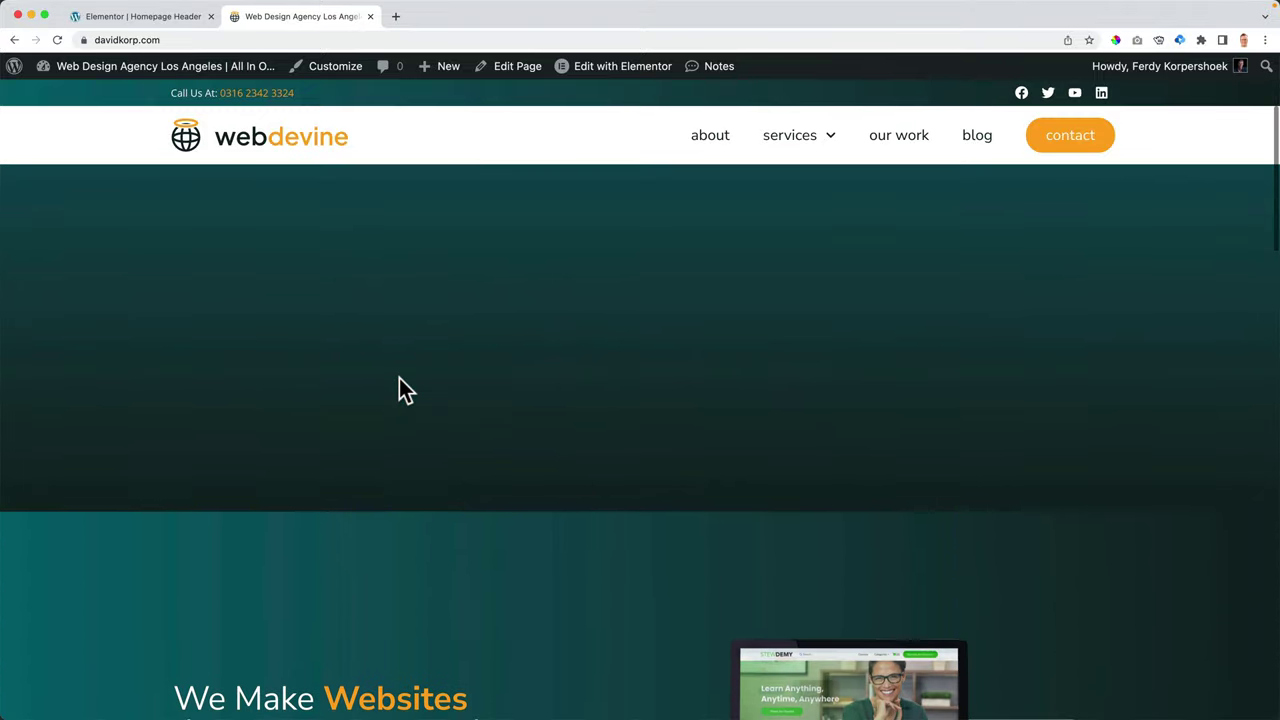
scroll(398, 377, down, 10)
scroll(398, 377, up, 15)
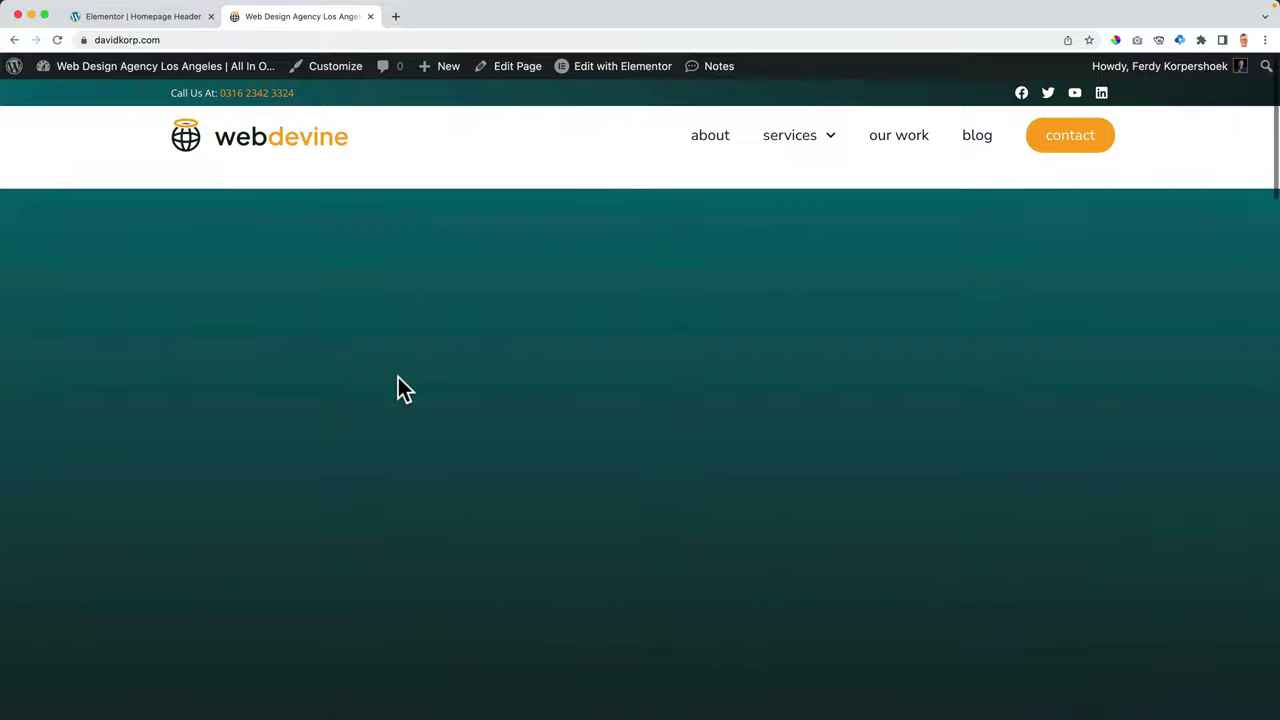
scroll(398, 377, down, 1)
click(185, 17)
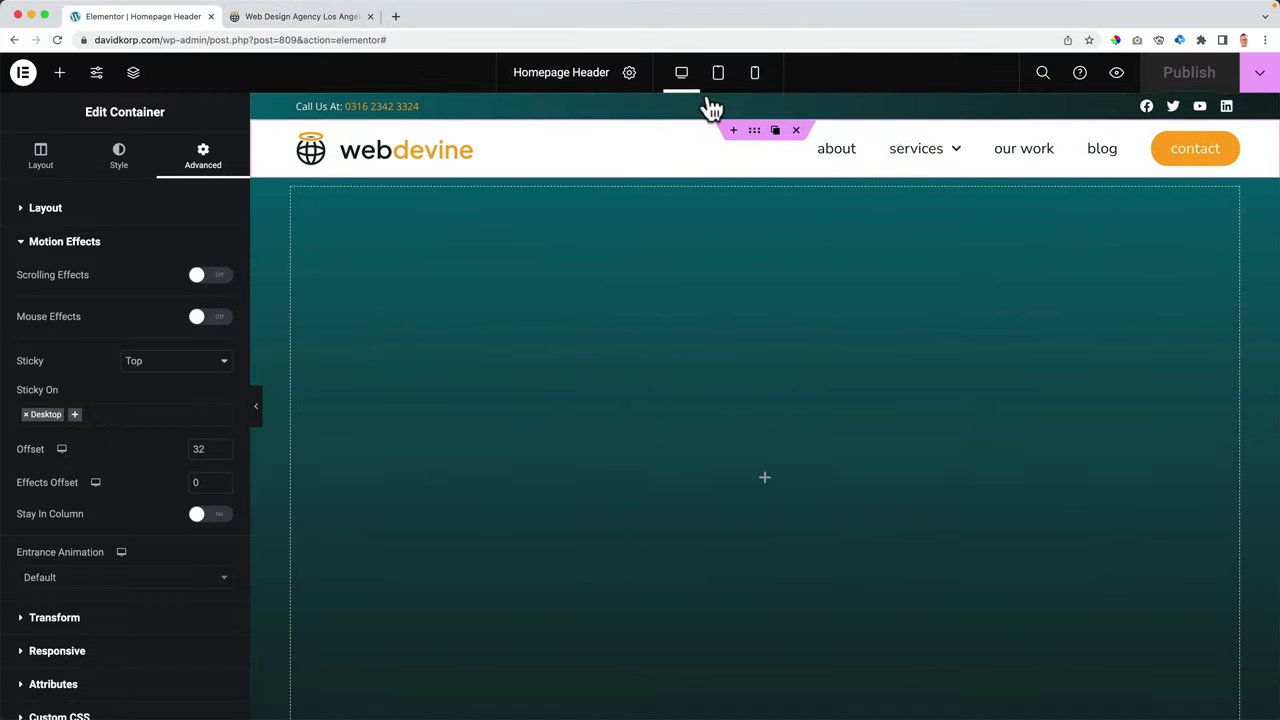
- Set the header container's sticky option to None and publish
click(423, 121)
click(95, 209)
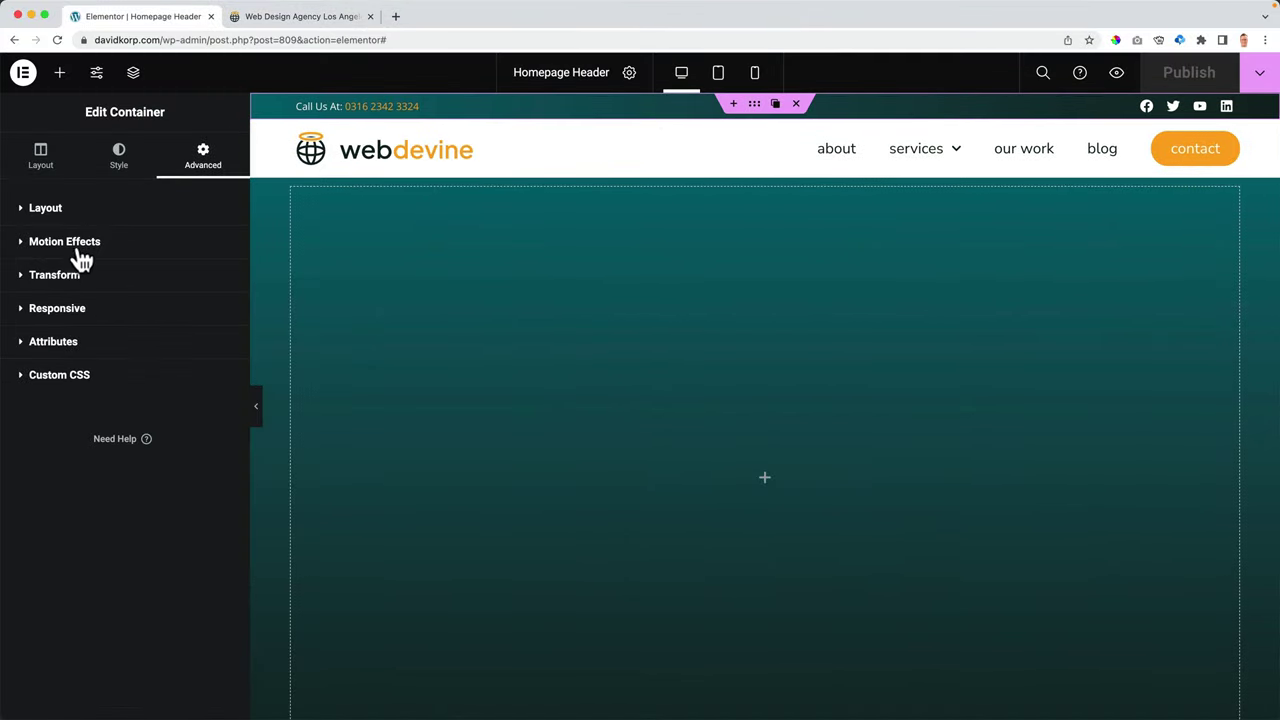
click(80, 245)
click(154, 360)
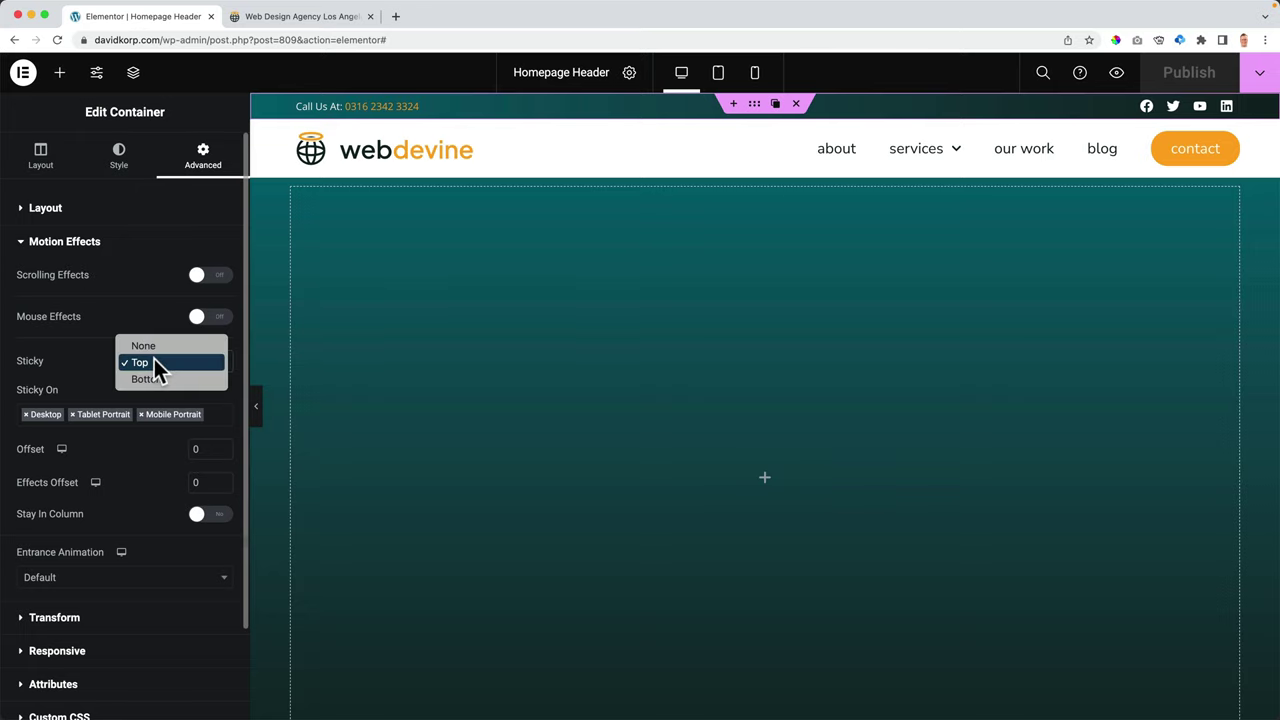
click(153, 343)
click(1203, 80)
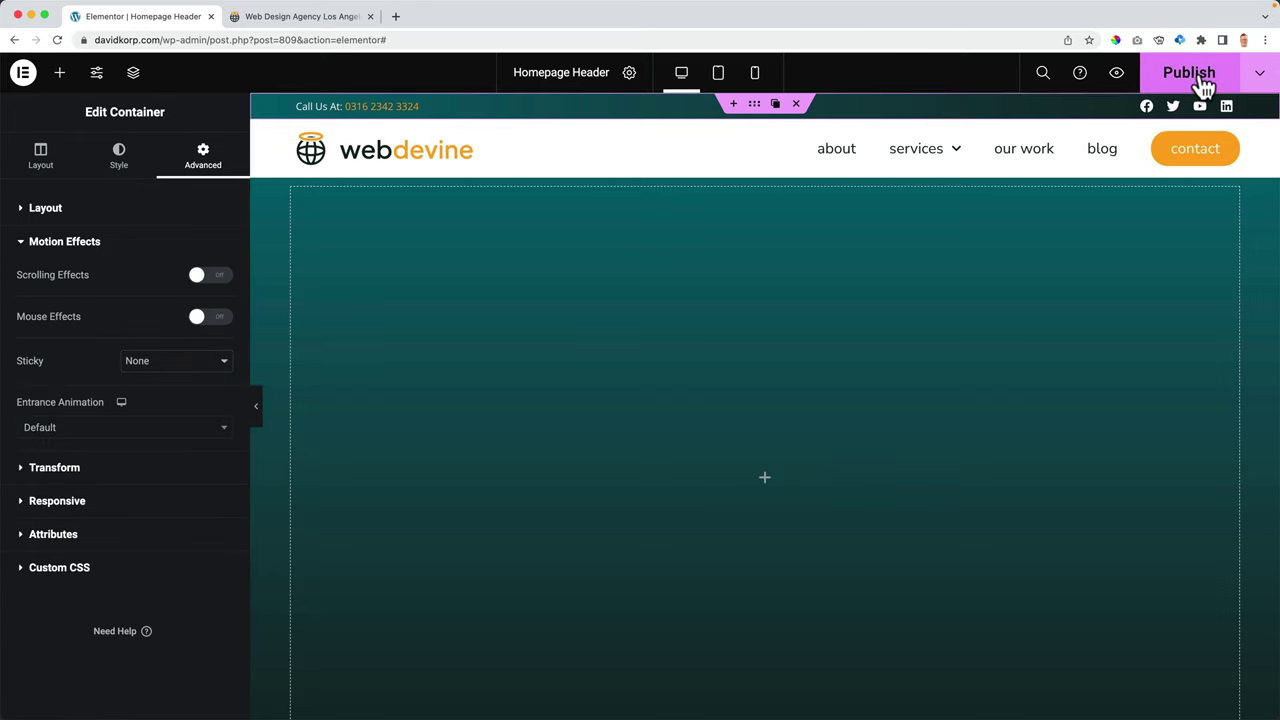
- Compare the non-sticky header on the live homepage by scrolling
click(318, 18)
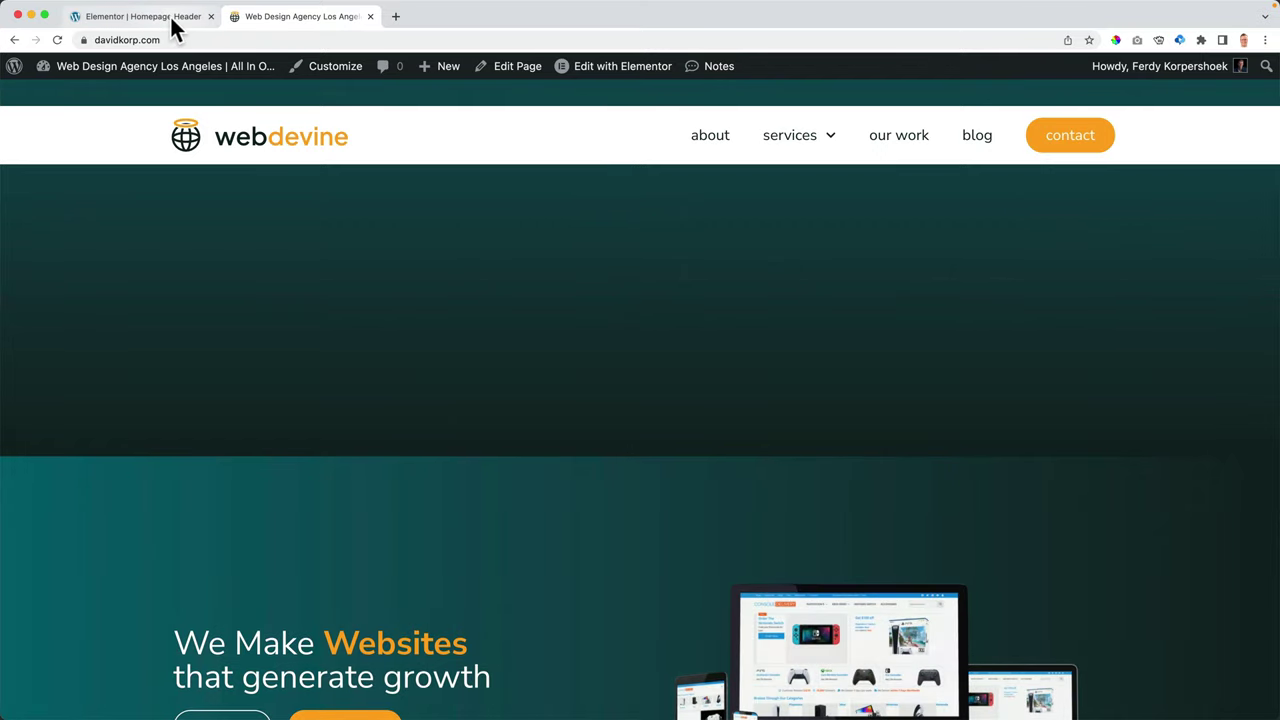
click(169, 14)
click(517, 138)
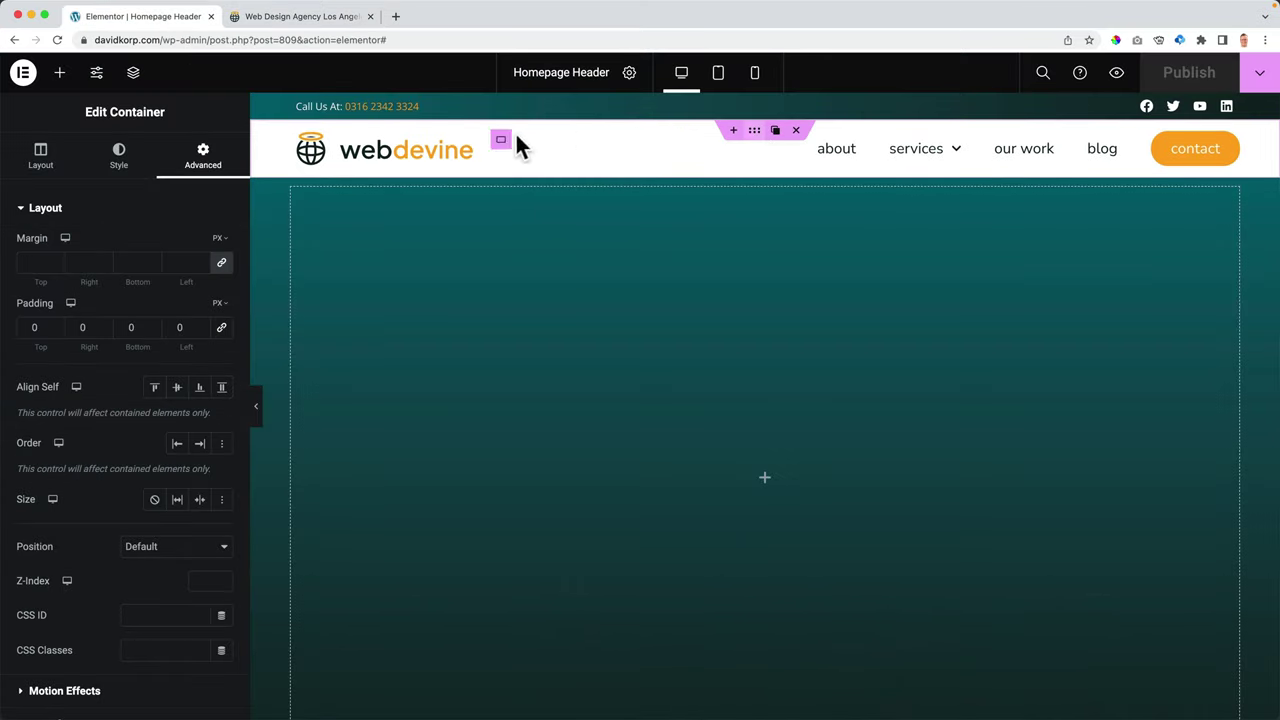
click(32, 209)
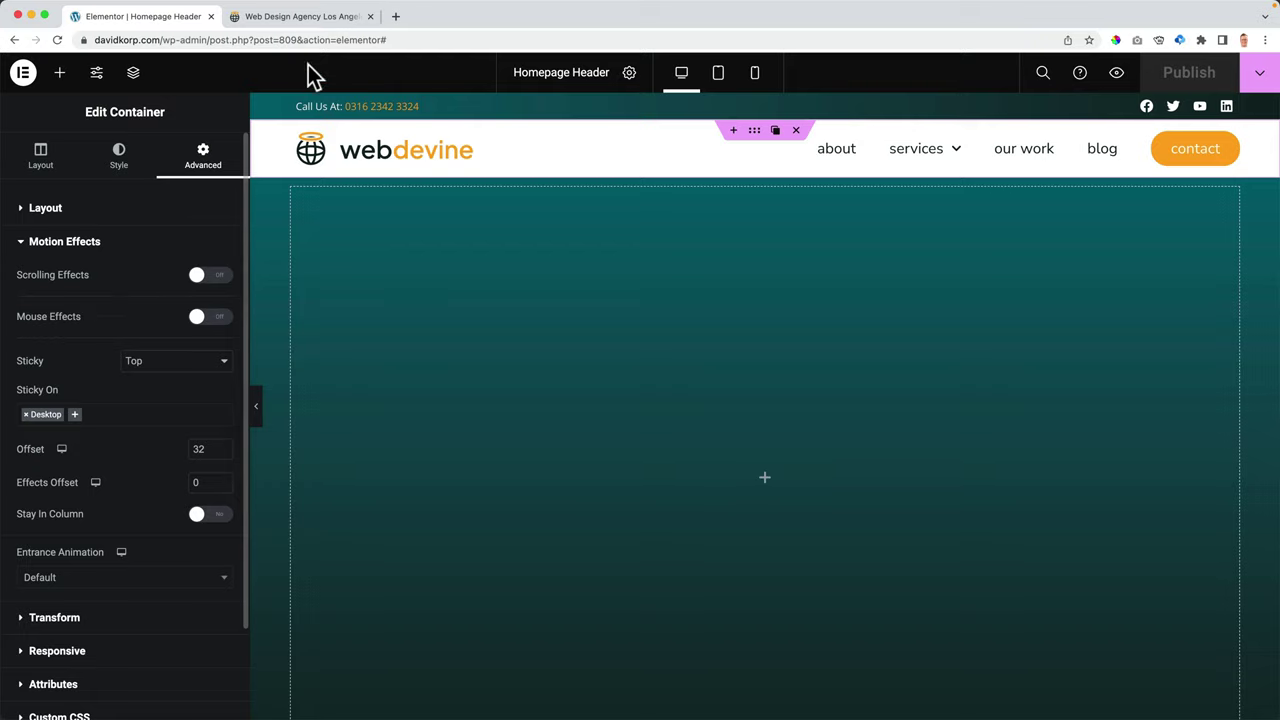
click(315, 18)
scroll(412, 250, down, 10)
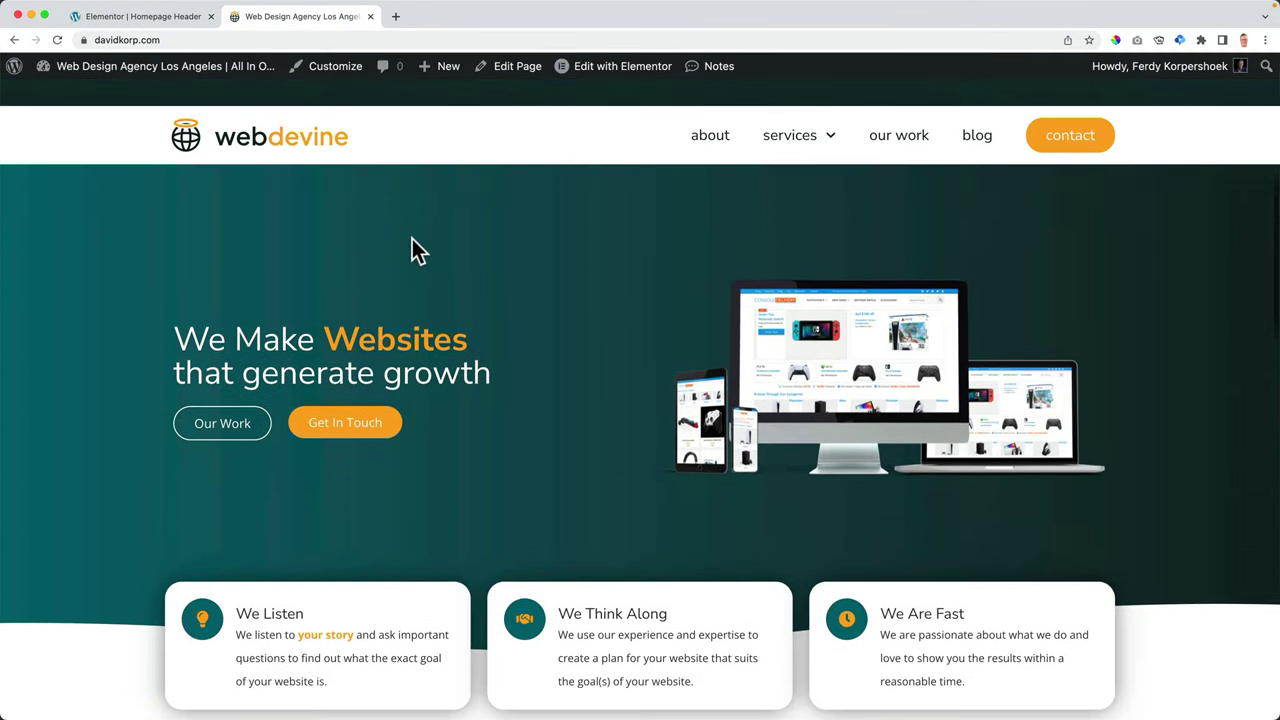
scroll(412, 250, down, 10)
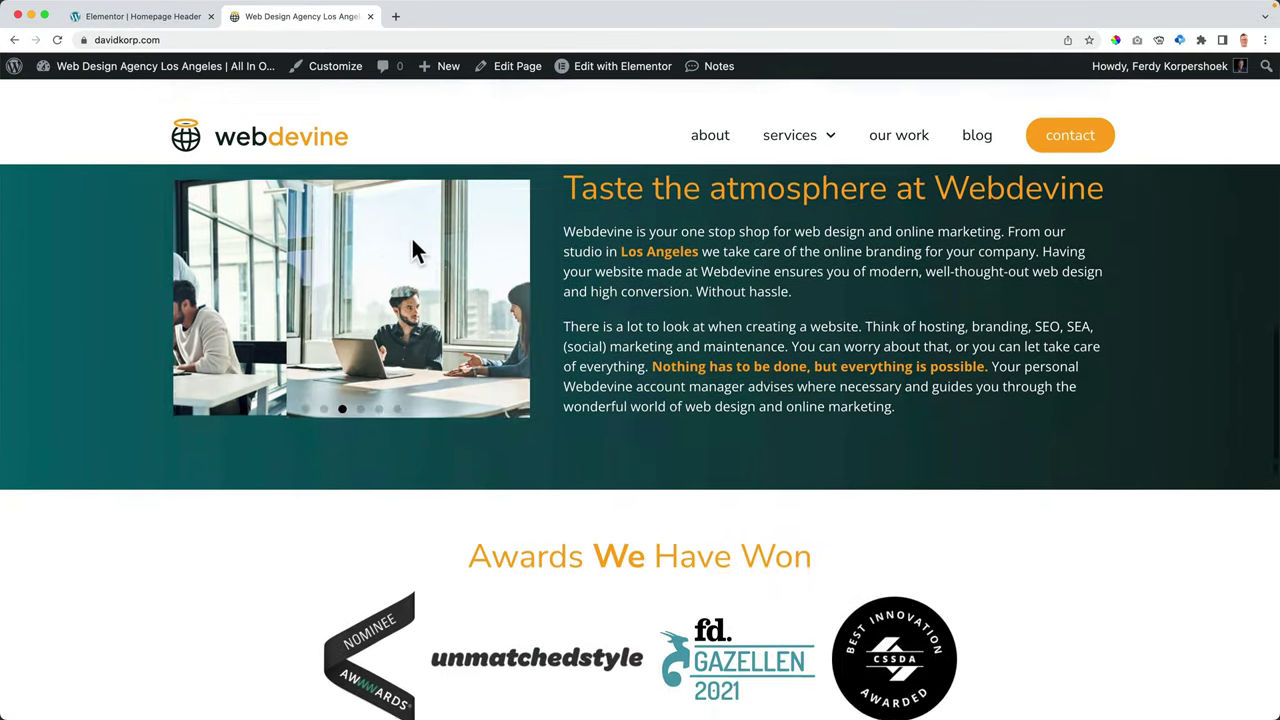
scroll(412, 239, up, 20)
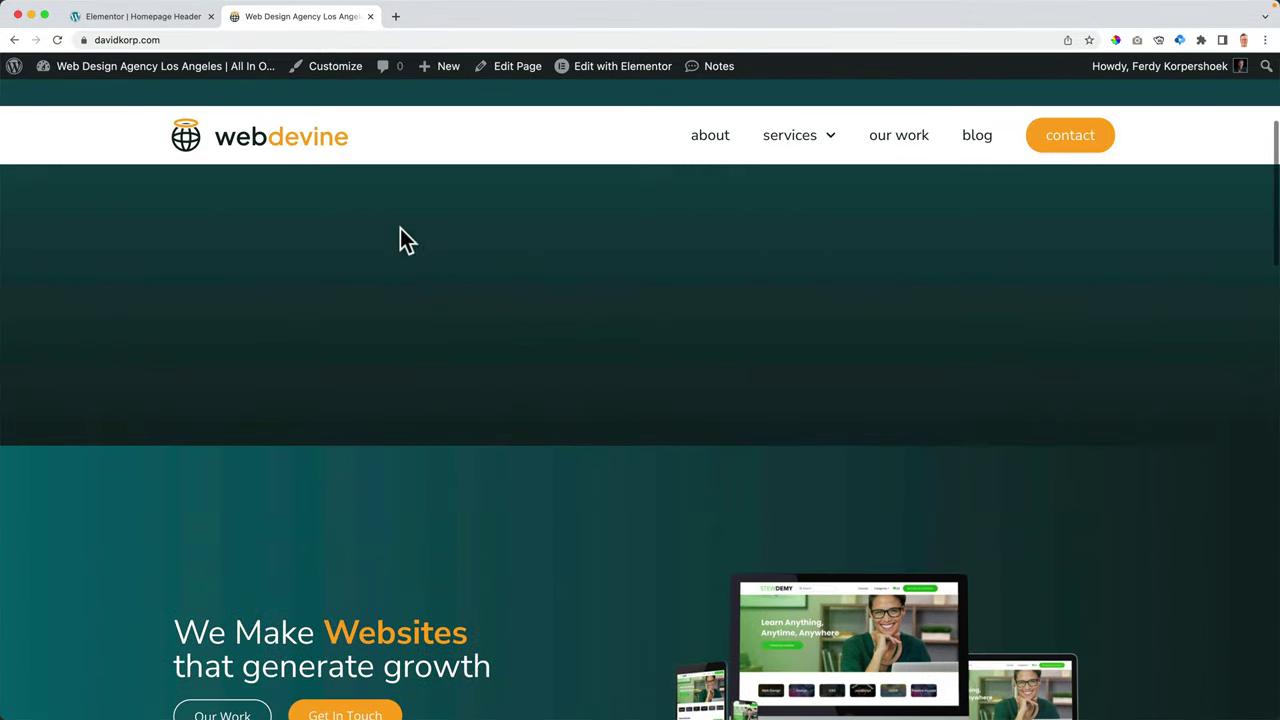
- Reset the sticky offset to 0 and republish the header
click(190, 18)
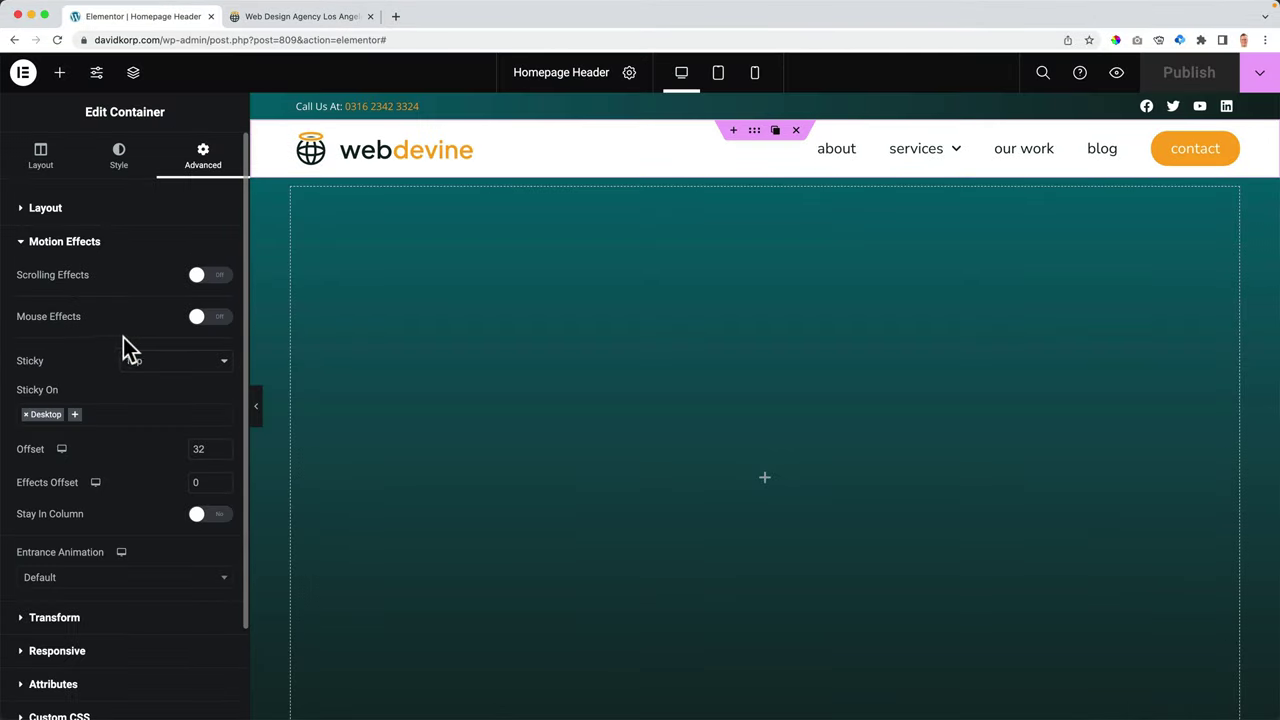
key(BackSpace)
key(BackSpace)
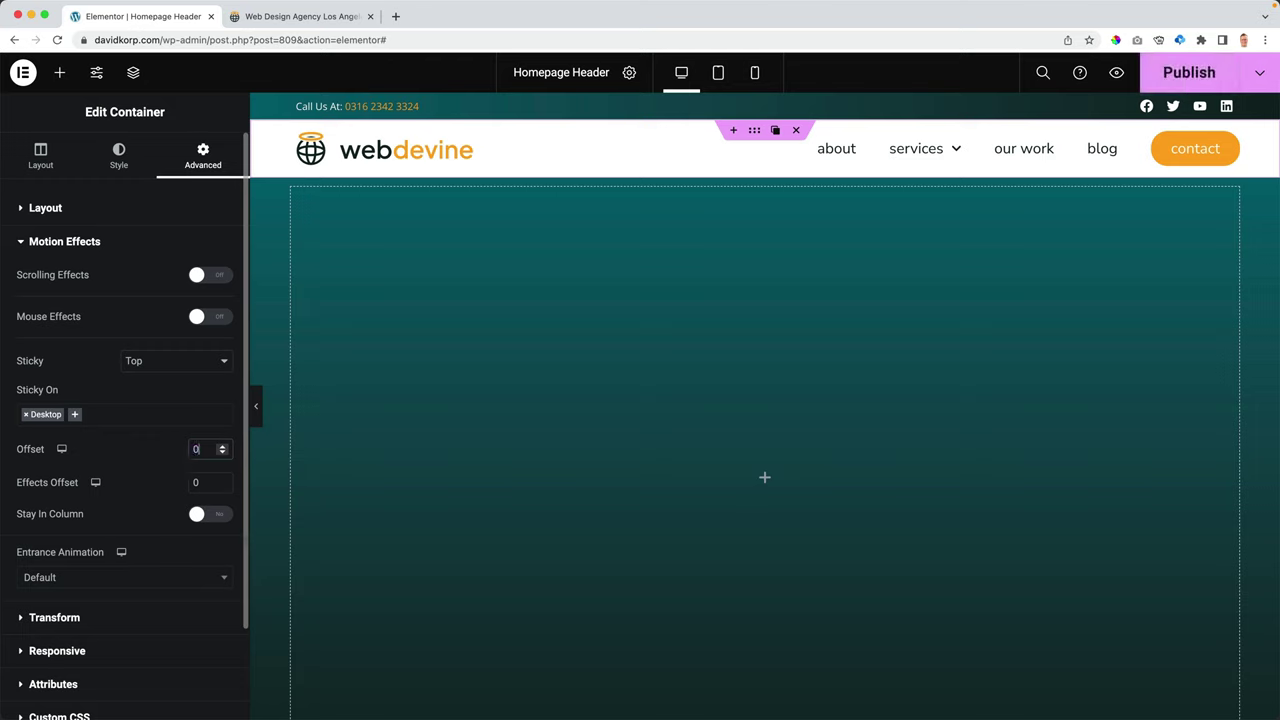
click(1172, 88)
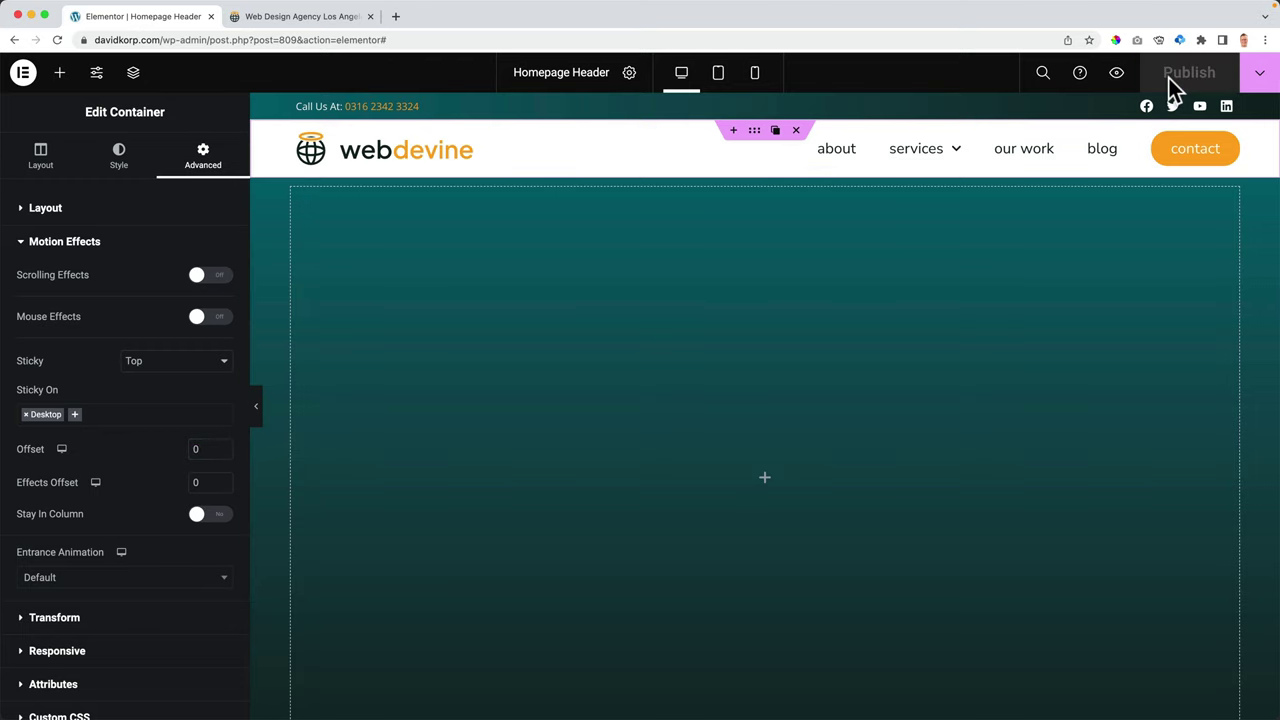
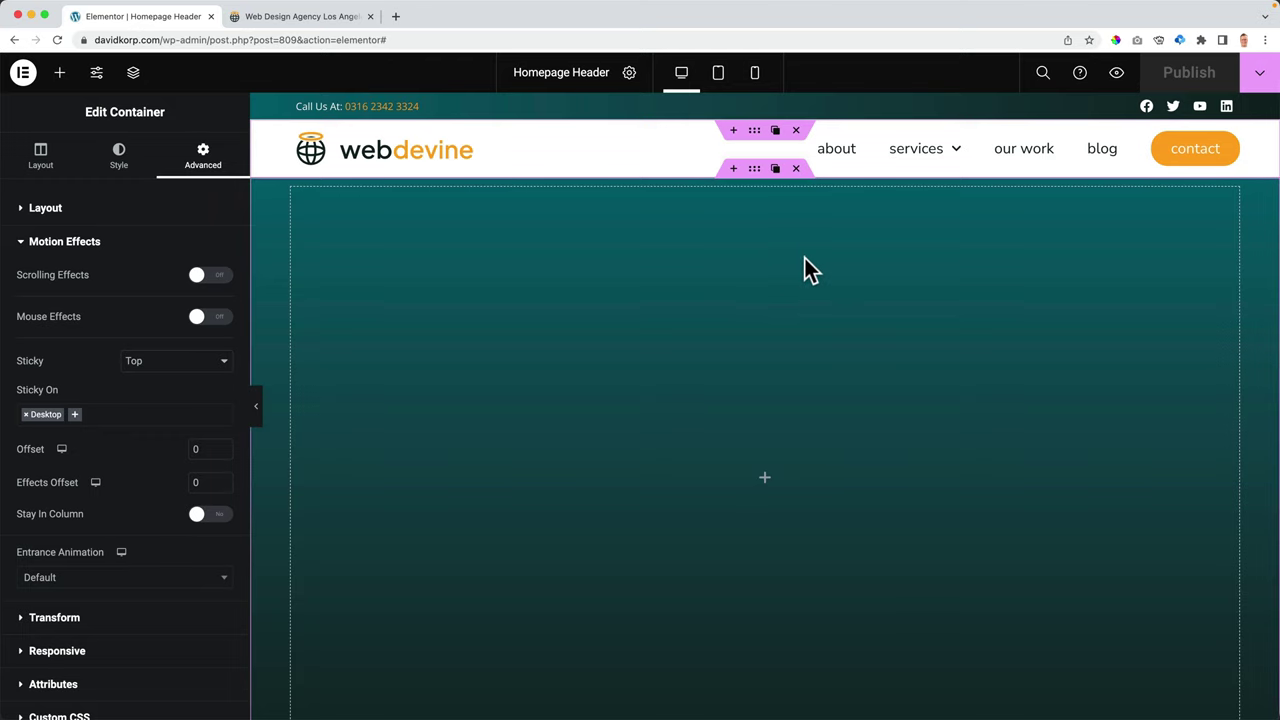
- In Tablet view, give the Call Us text a 15 px left margin
click(720, 74)
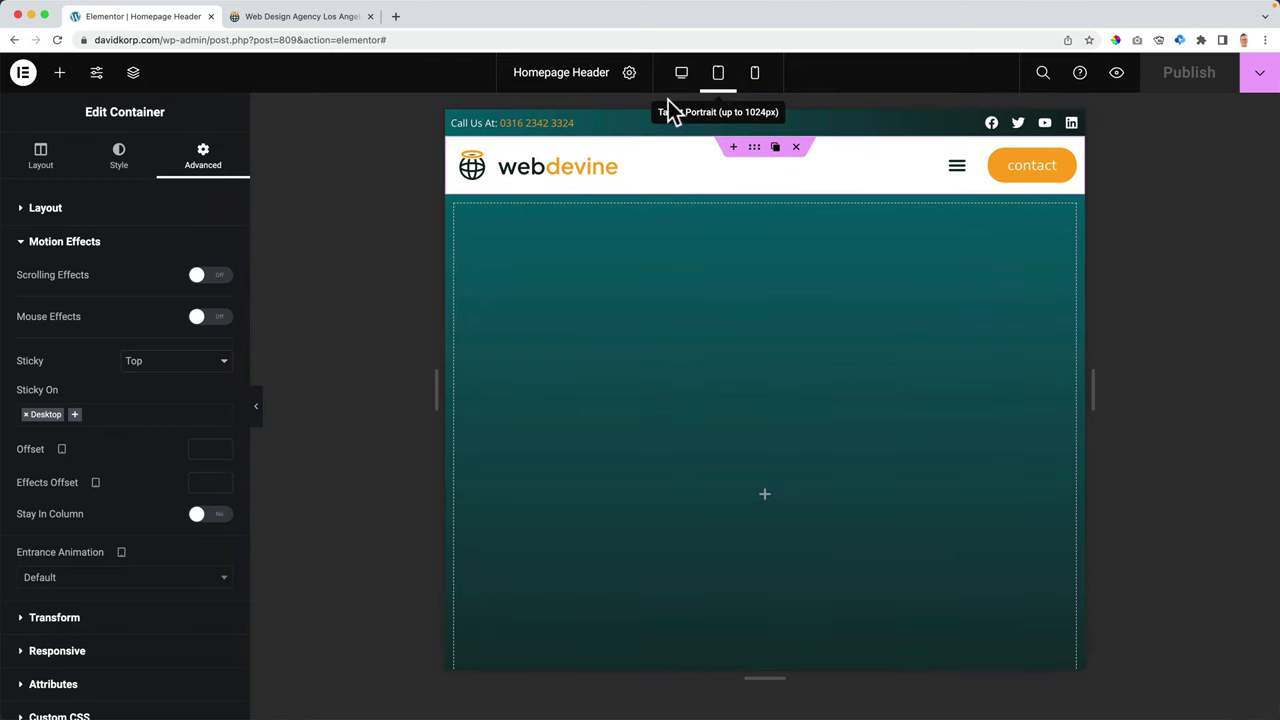
click(508, 128)
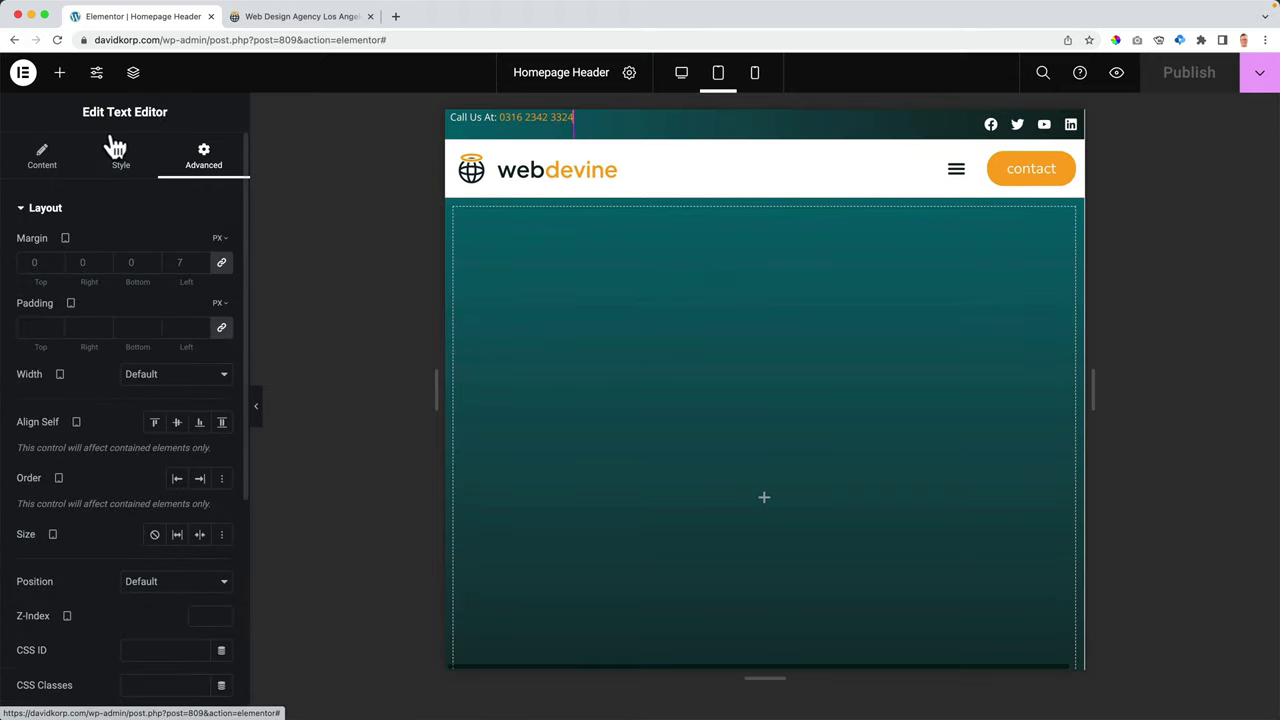
click(183, 260)
text(-)
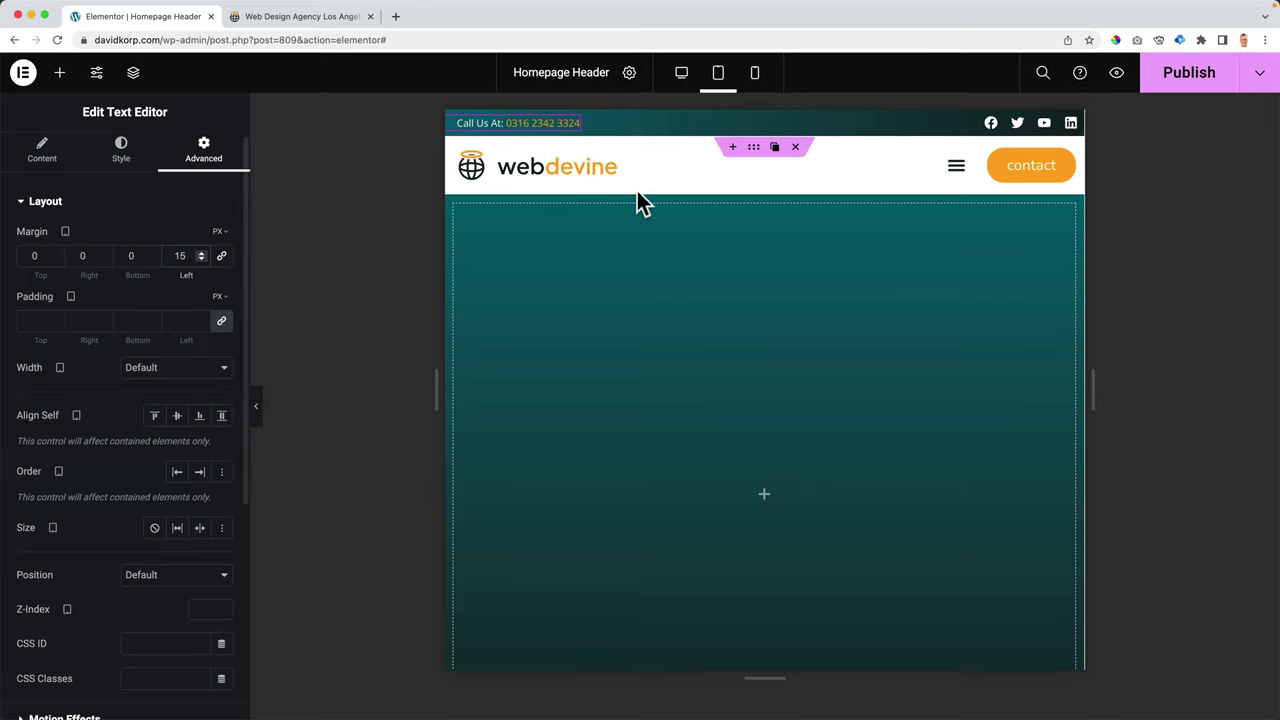
- Give the social icons a 6 px right margin and publish the header
click(1032, 131)
click(203, 155)
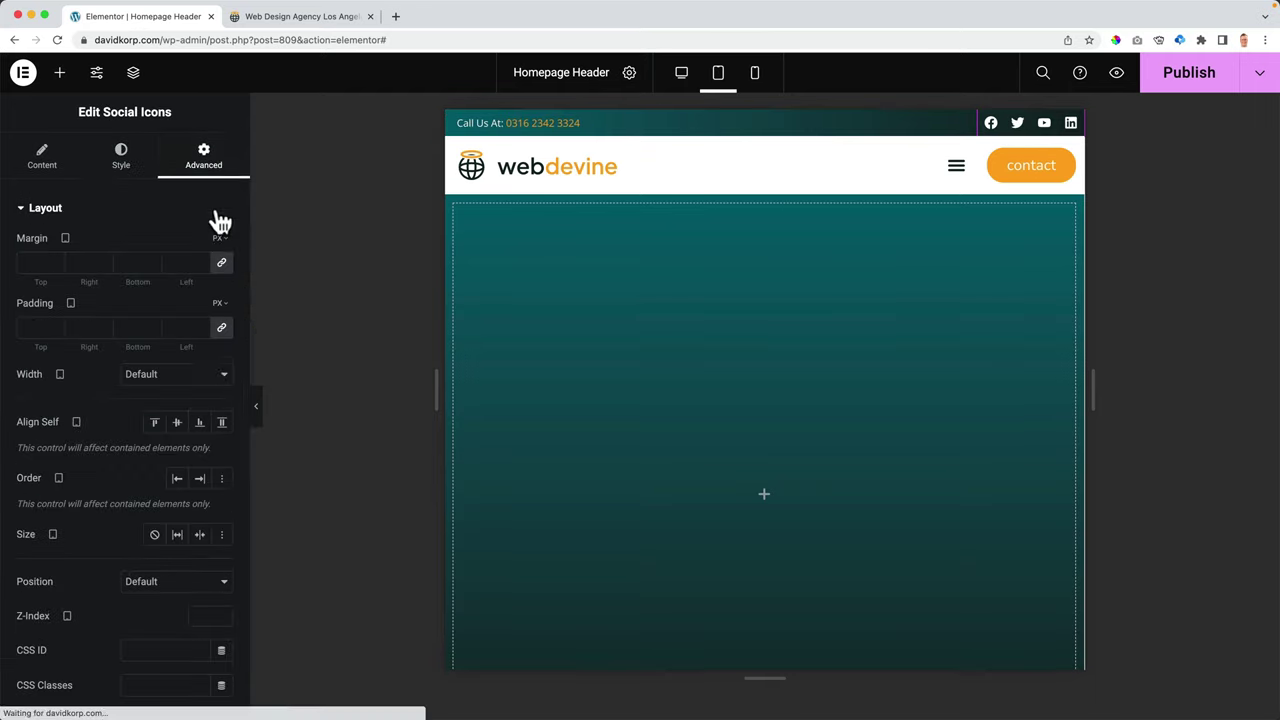
click(221, 262)
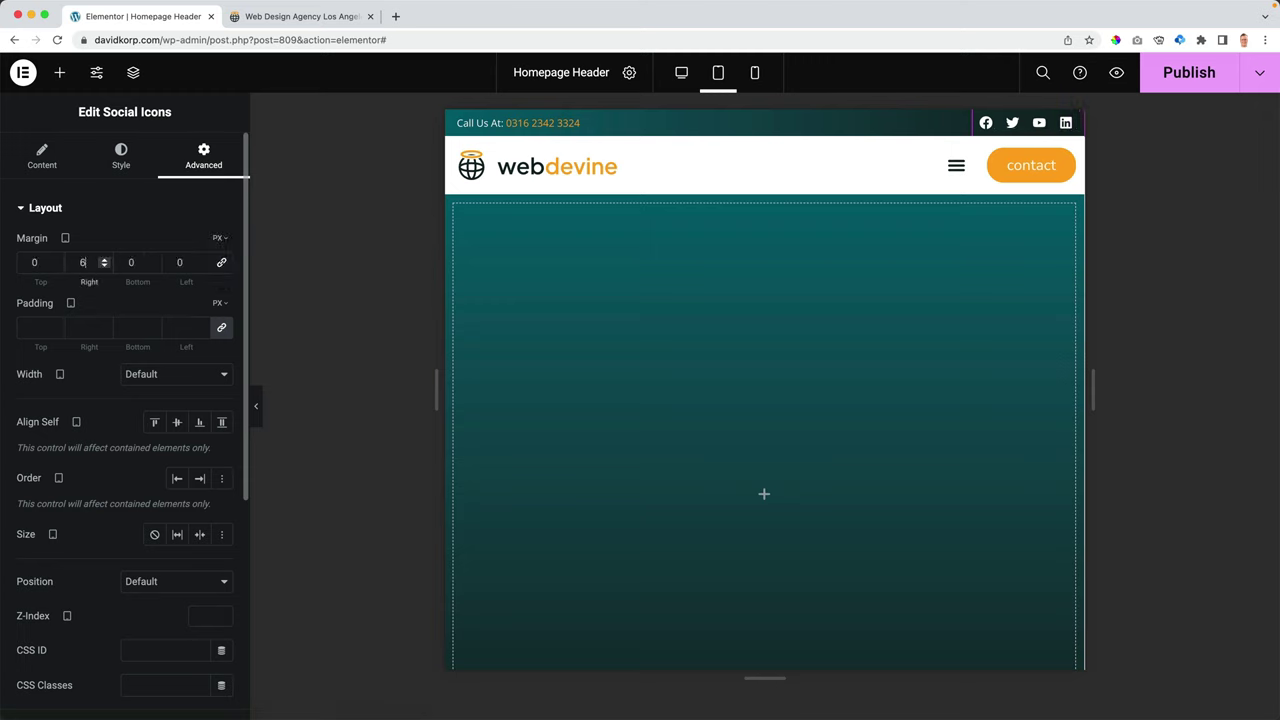
click(757, 78)
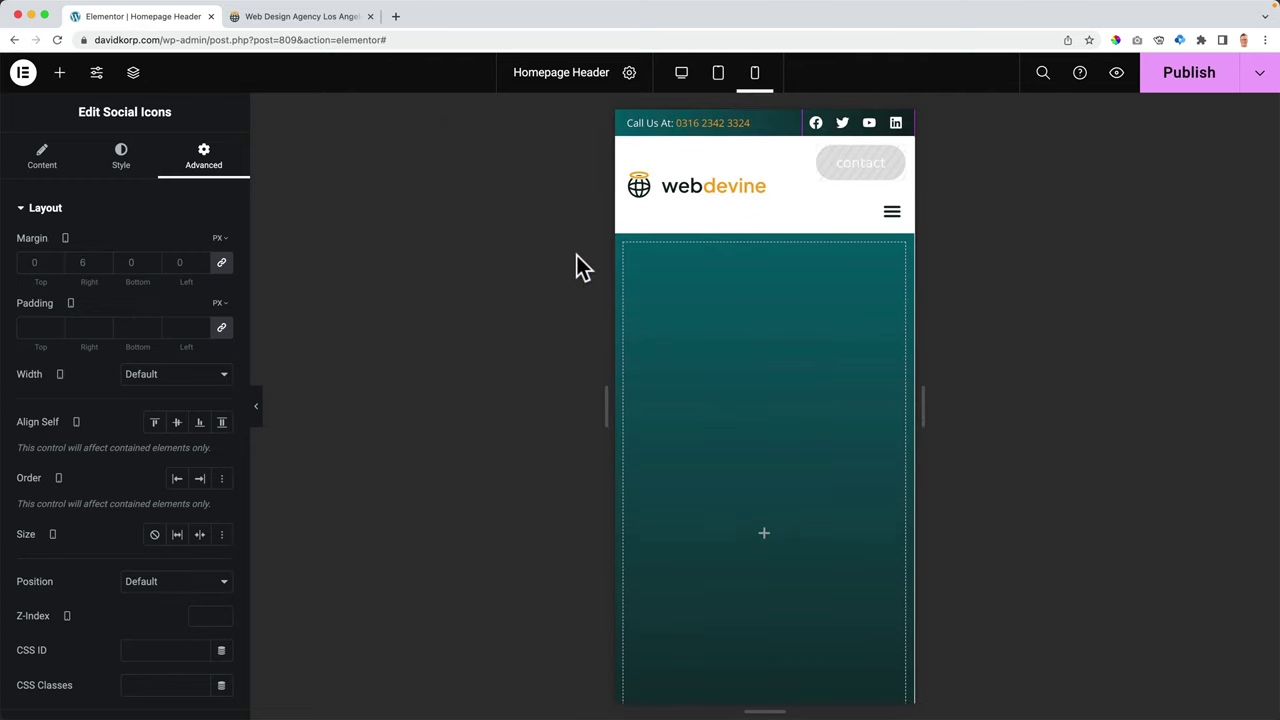
click(1186, 86)
click(300, 18)
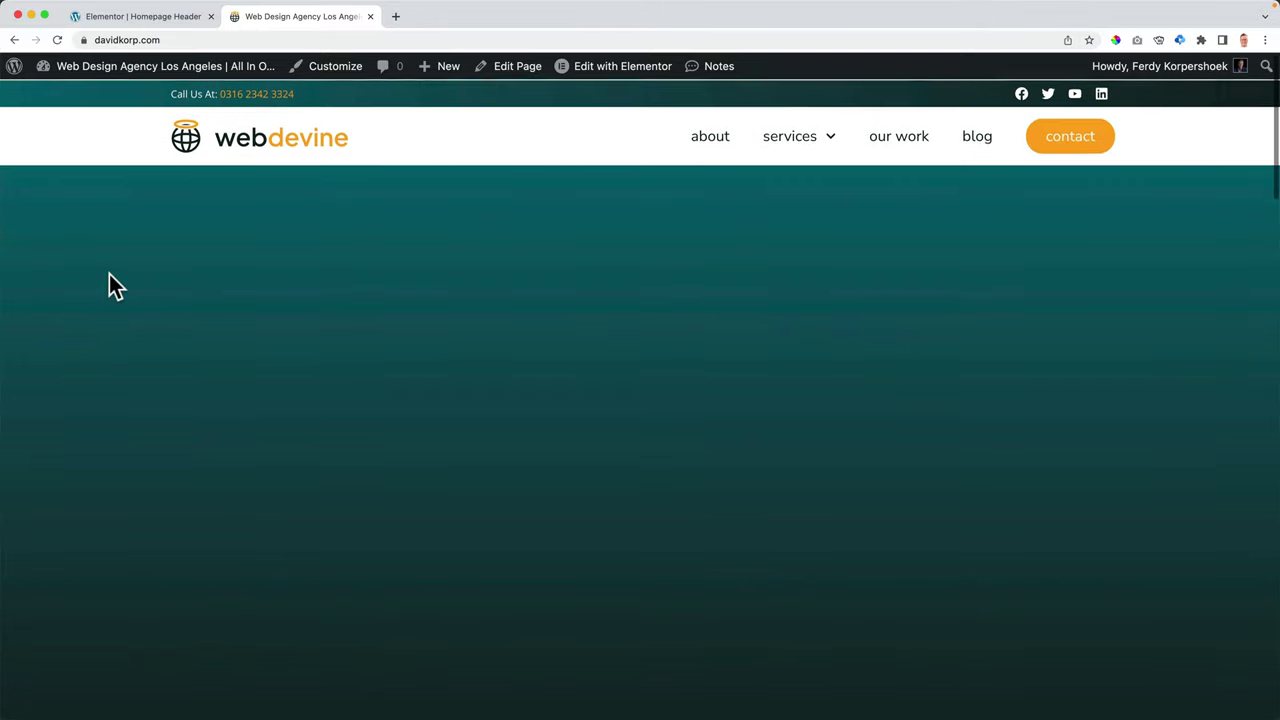
scroll(109, 287, down, 5)
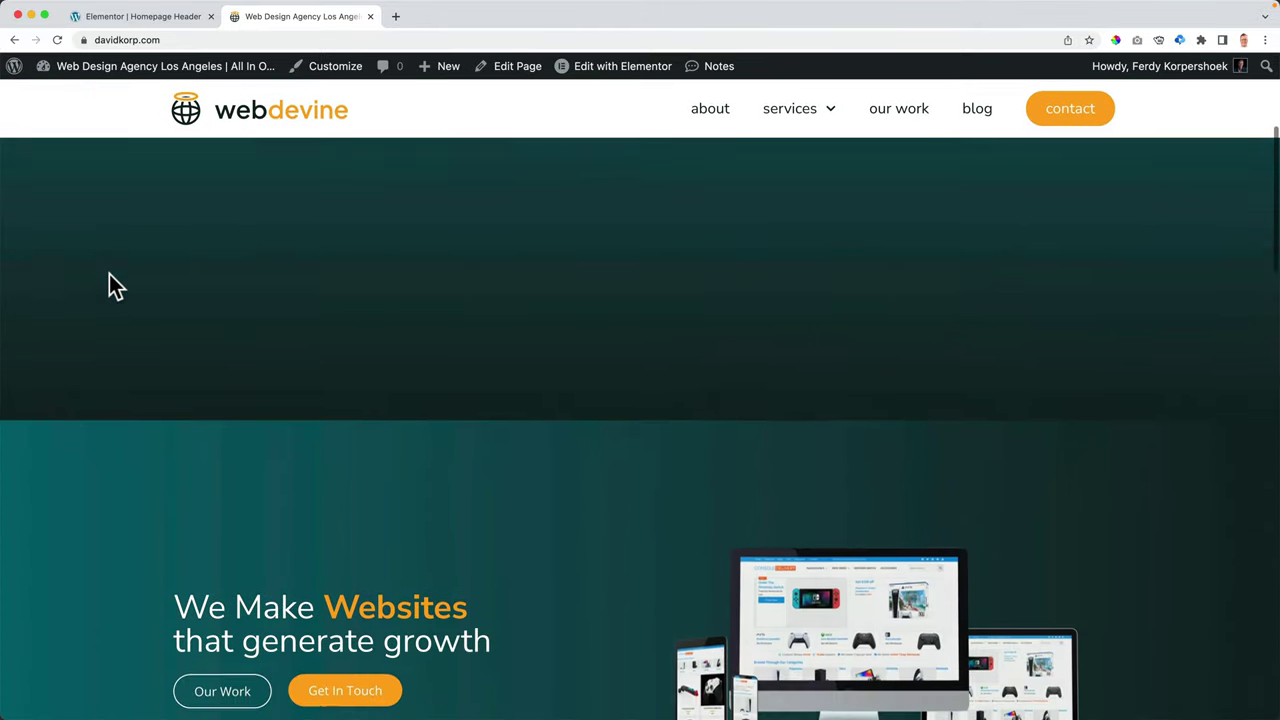
scroll(109, 274, down, 10)
scroll(109, 270, up, 12)
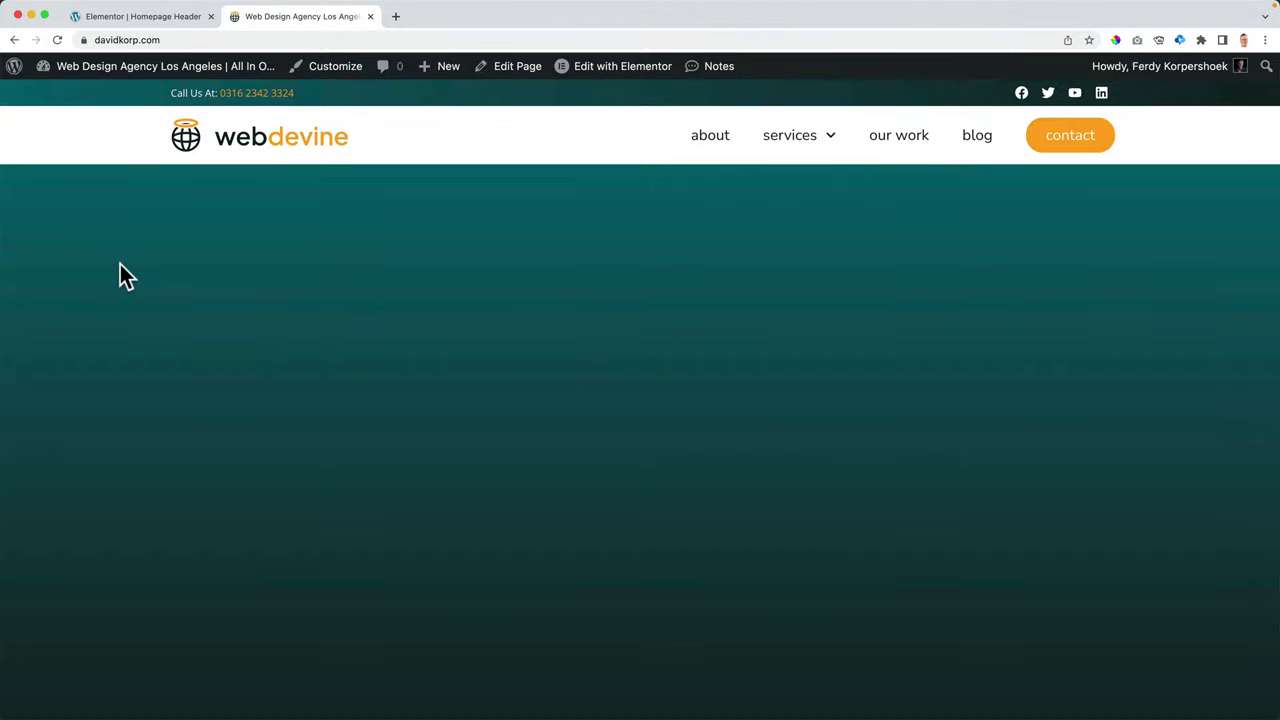
mouse_move(826, 129)
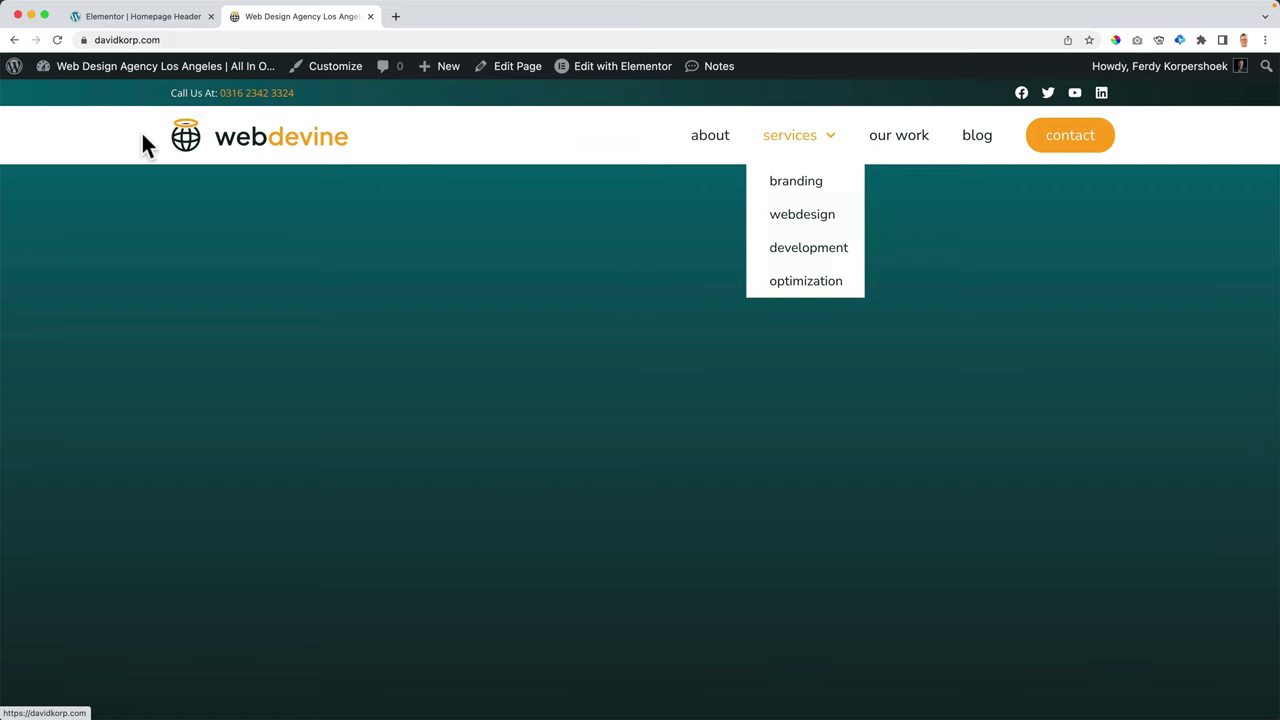
- Return the header editor to Desktop view and bring up the live homepage tab
click(160, 20)
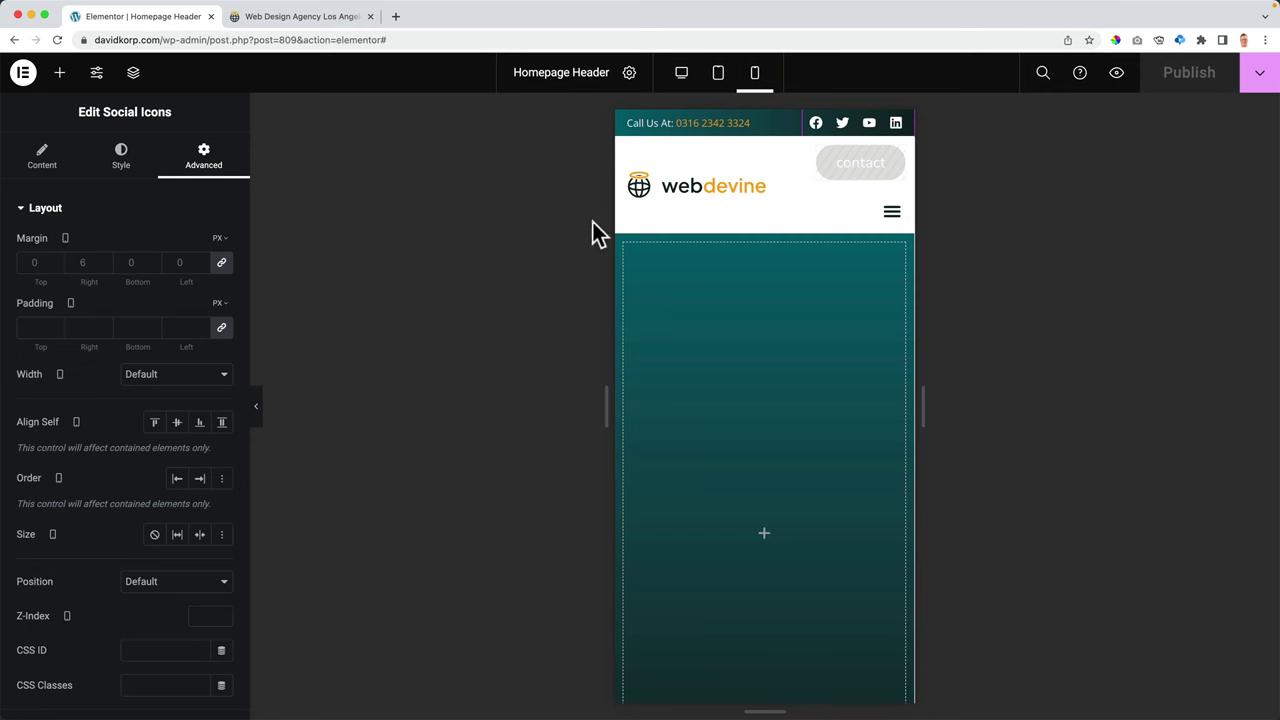
click(684, 76)
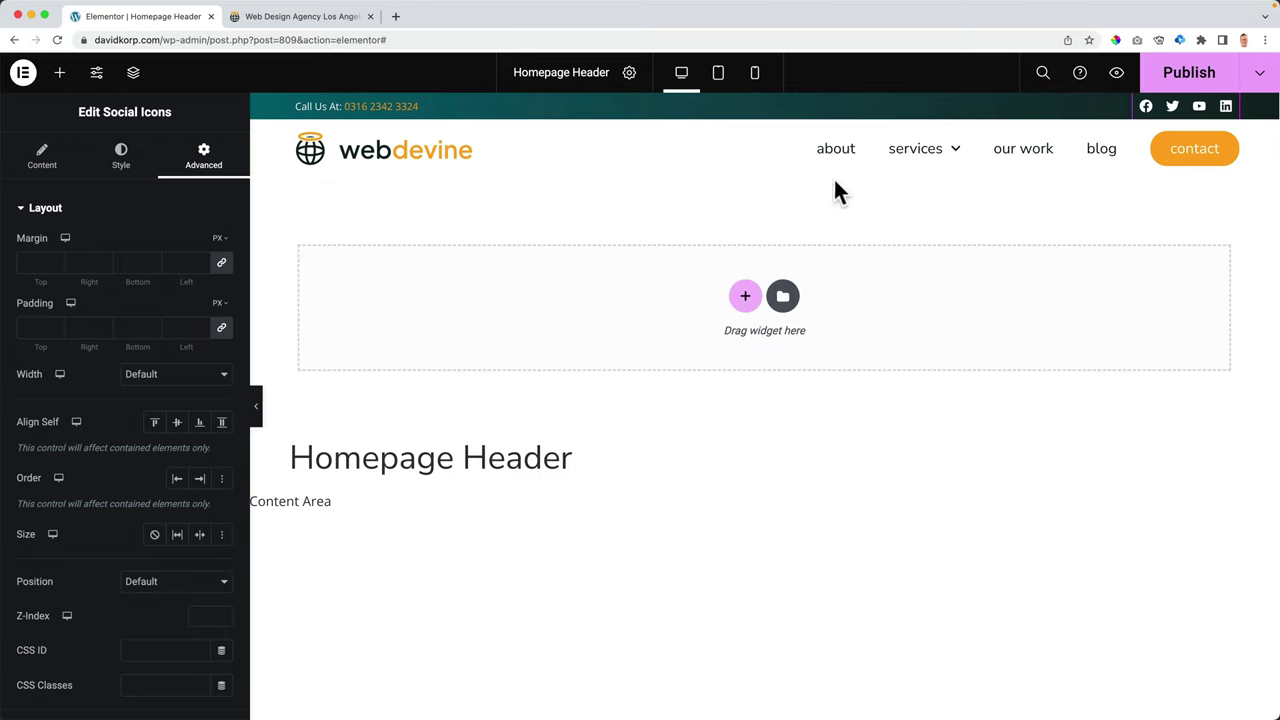
click(327, 25)
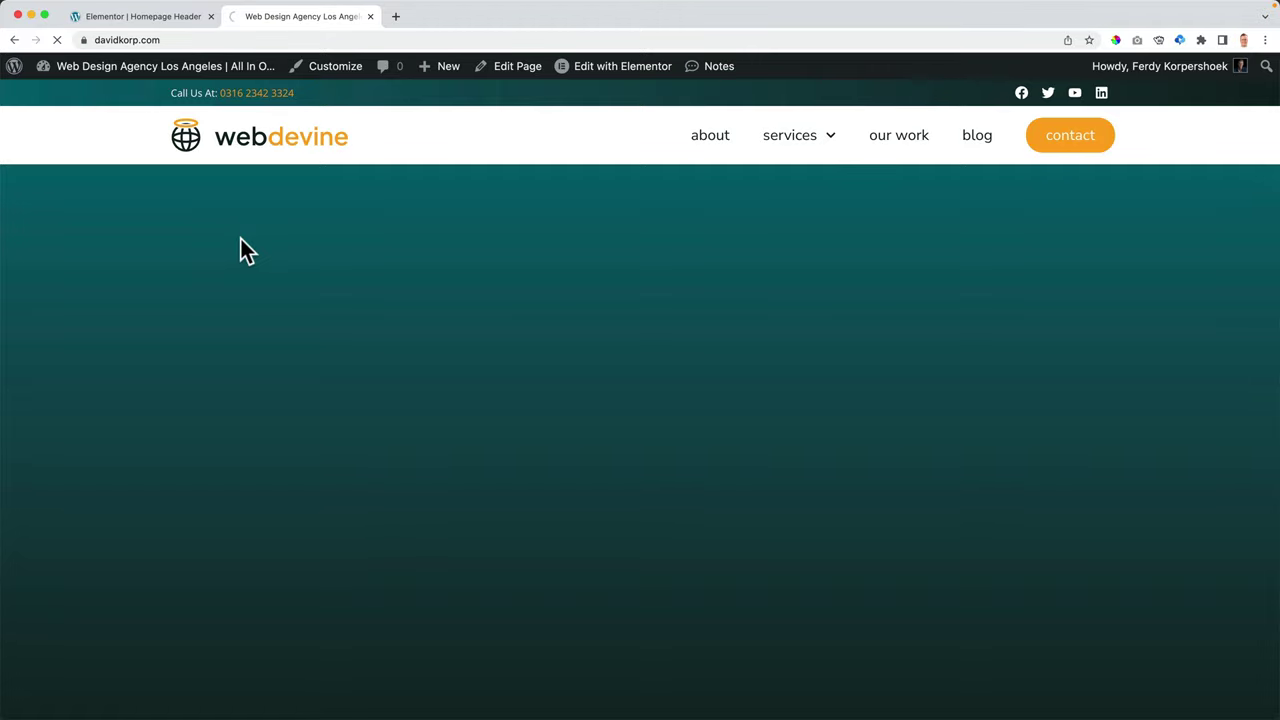
scroll(288, 240, down, 15)
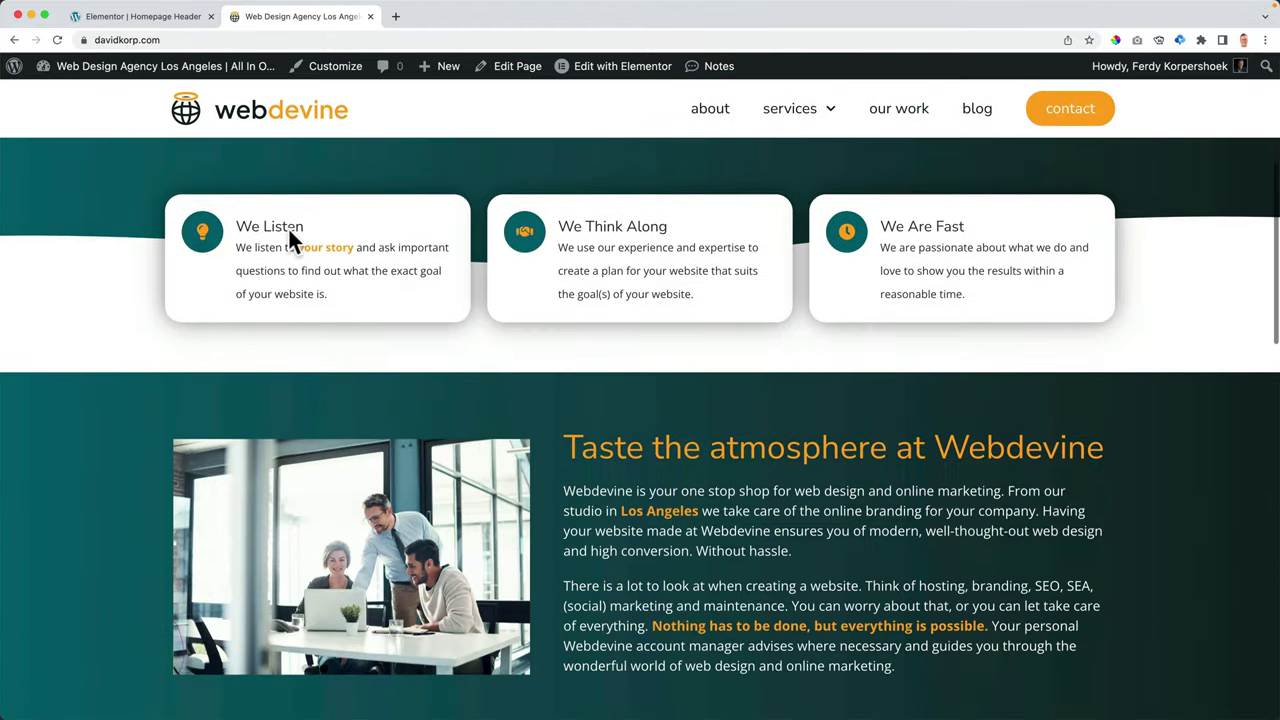
scroll(288, 235, down, 8)
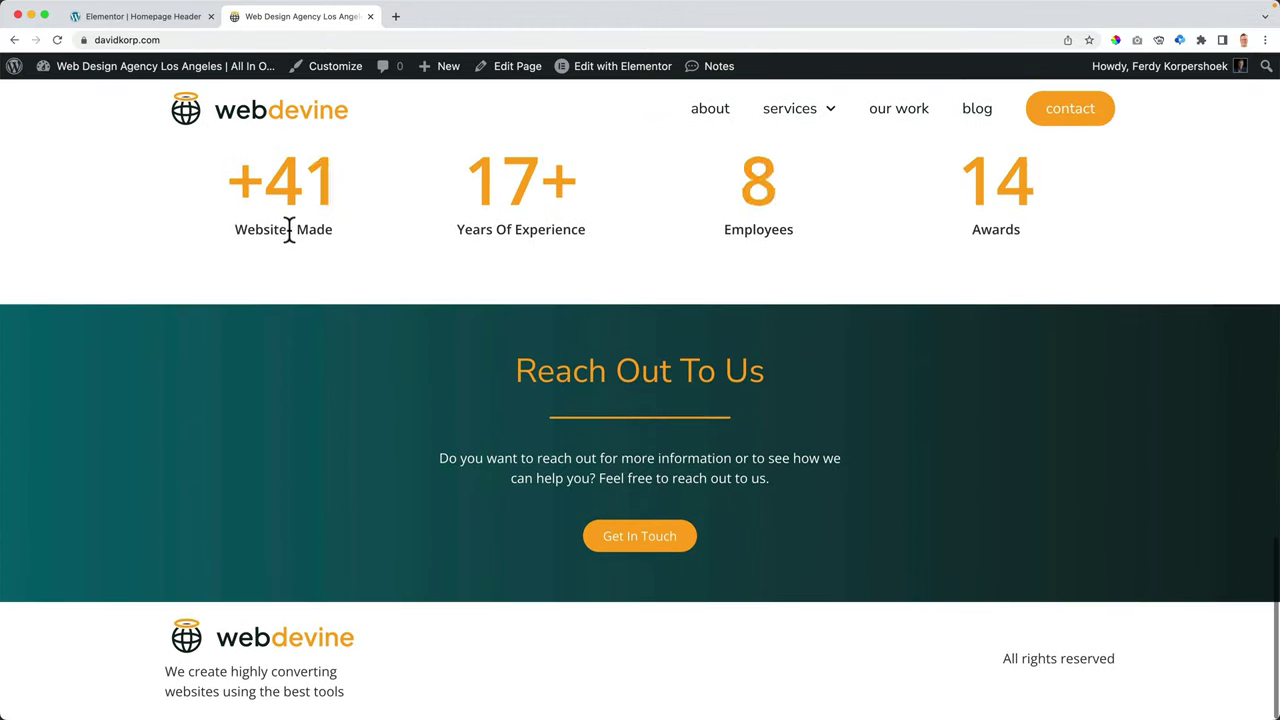
scroll(290, 240, up, 20)
scroll(290, 243, up, 3)
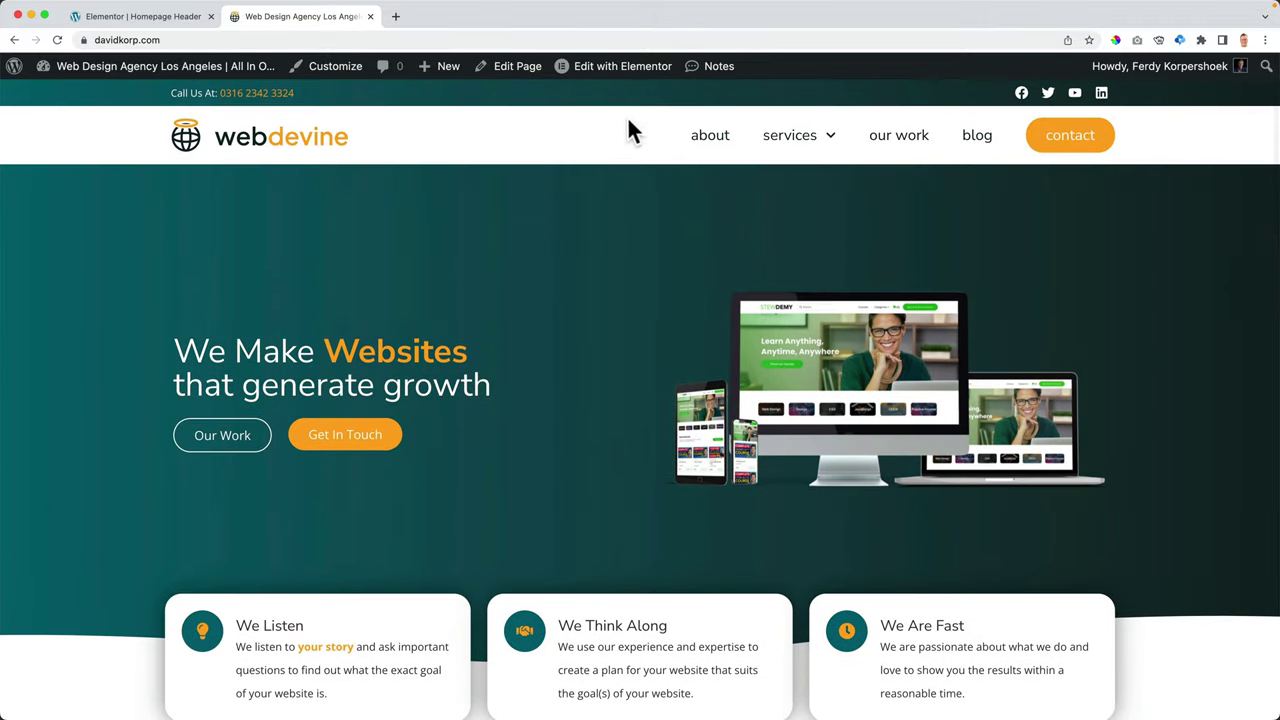
click(702, 143)
scroll(640, 200, down, 3)
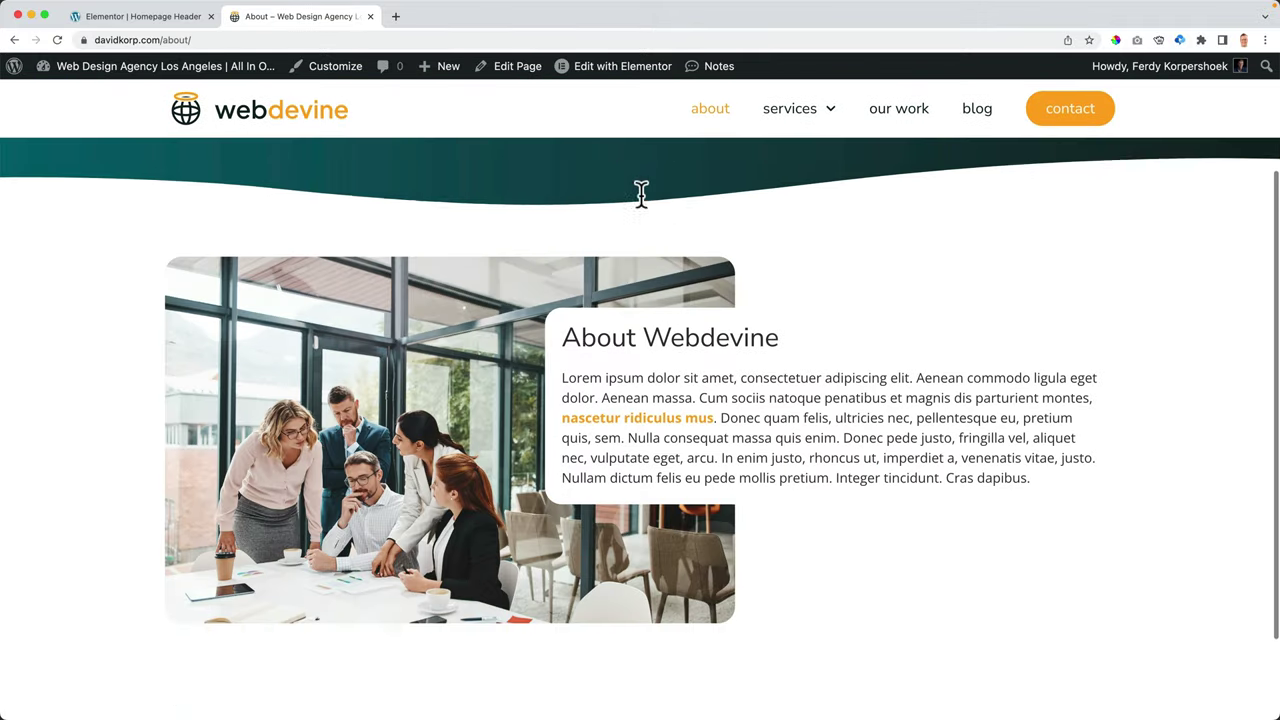
scroll(636, 196, up, 3)
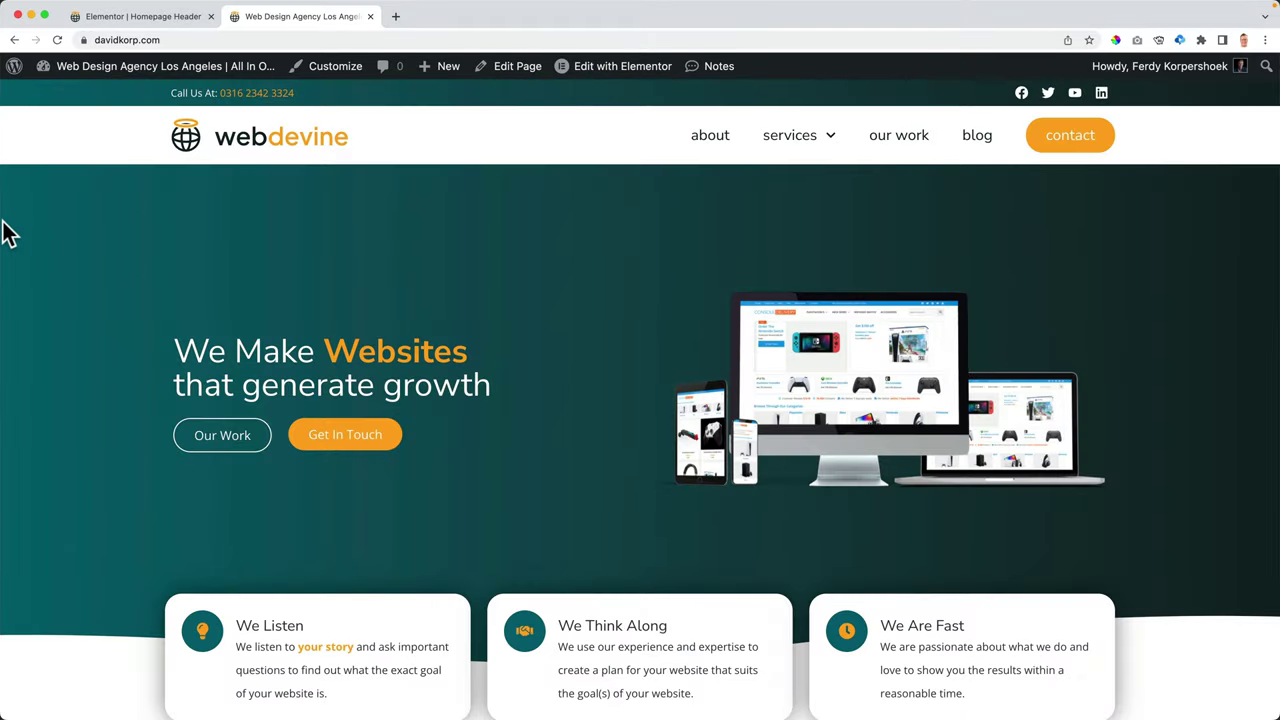
- Narrow the browser window until the live site's navigation collapses into a menu toggle
drag(7, 224, 432, 217)
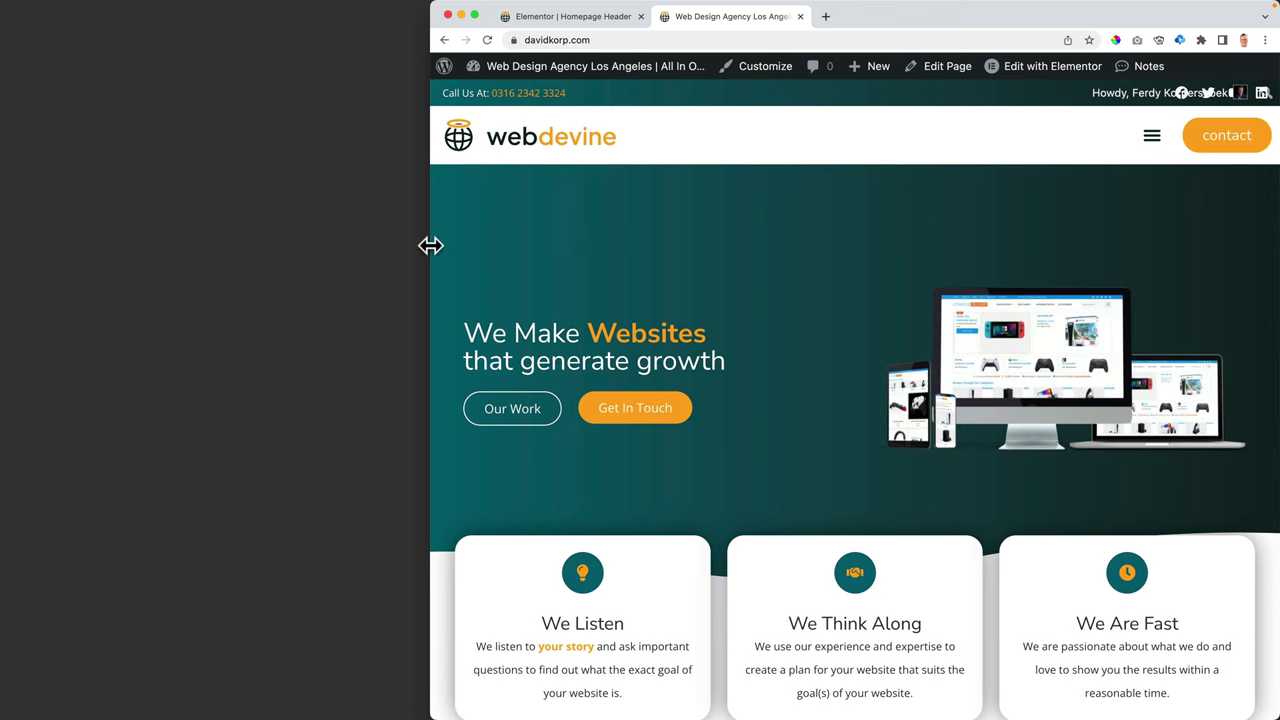
drag(426, 245, 431, 248)
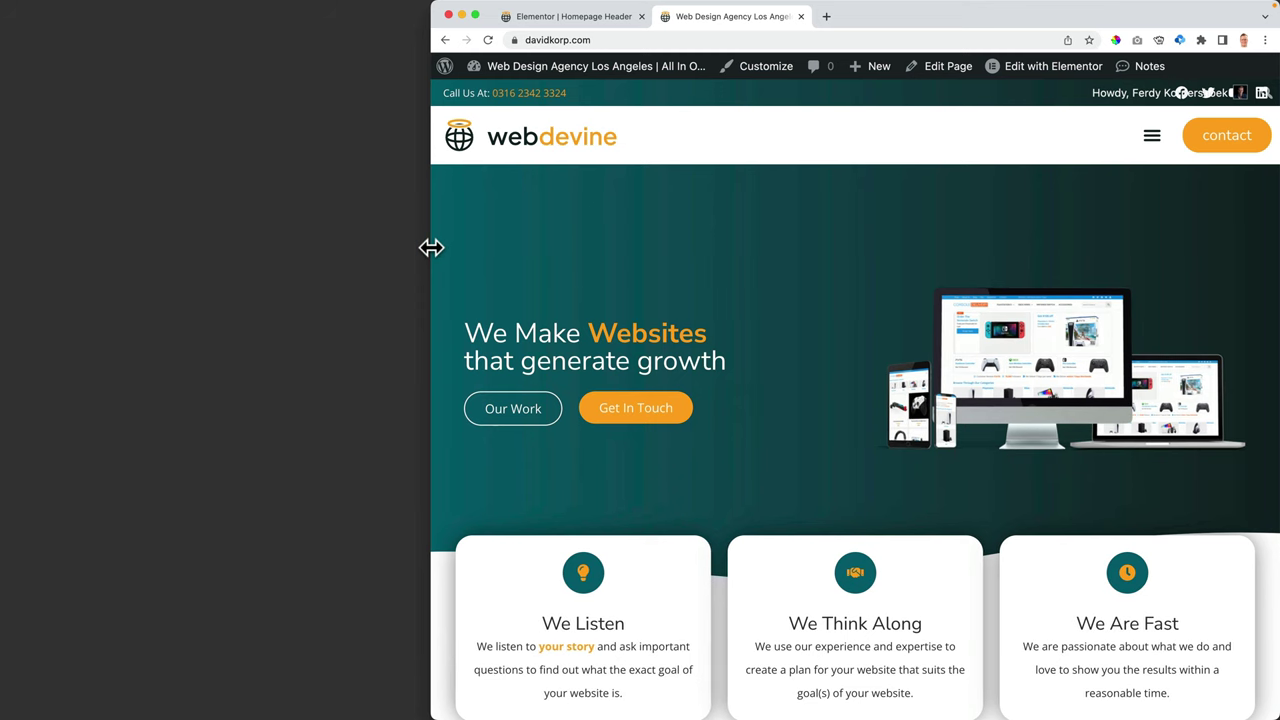
- Set the WordPress Menu's Mobile Dropdown Breakpoint to Mobile Portrait (> 767px), publish, and view the live site
click(553, 16)
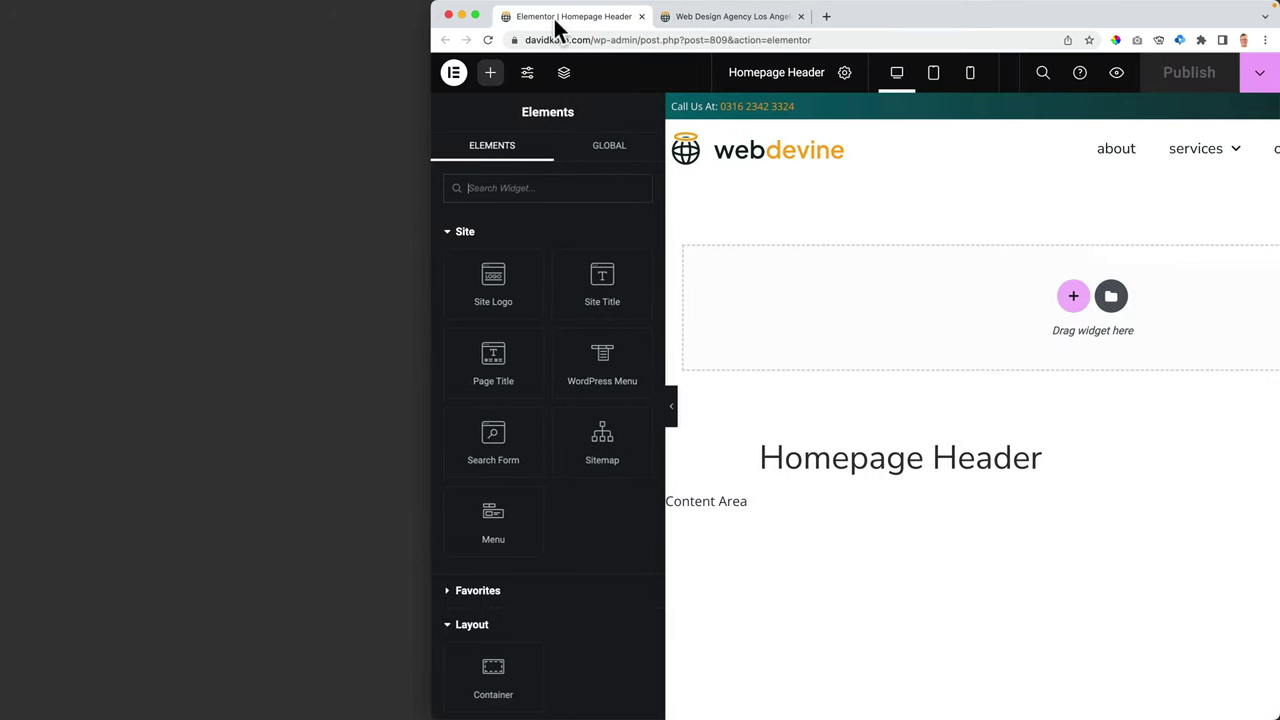
click(1141, 161)
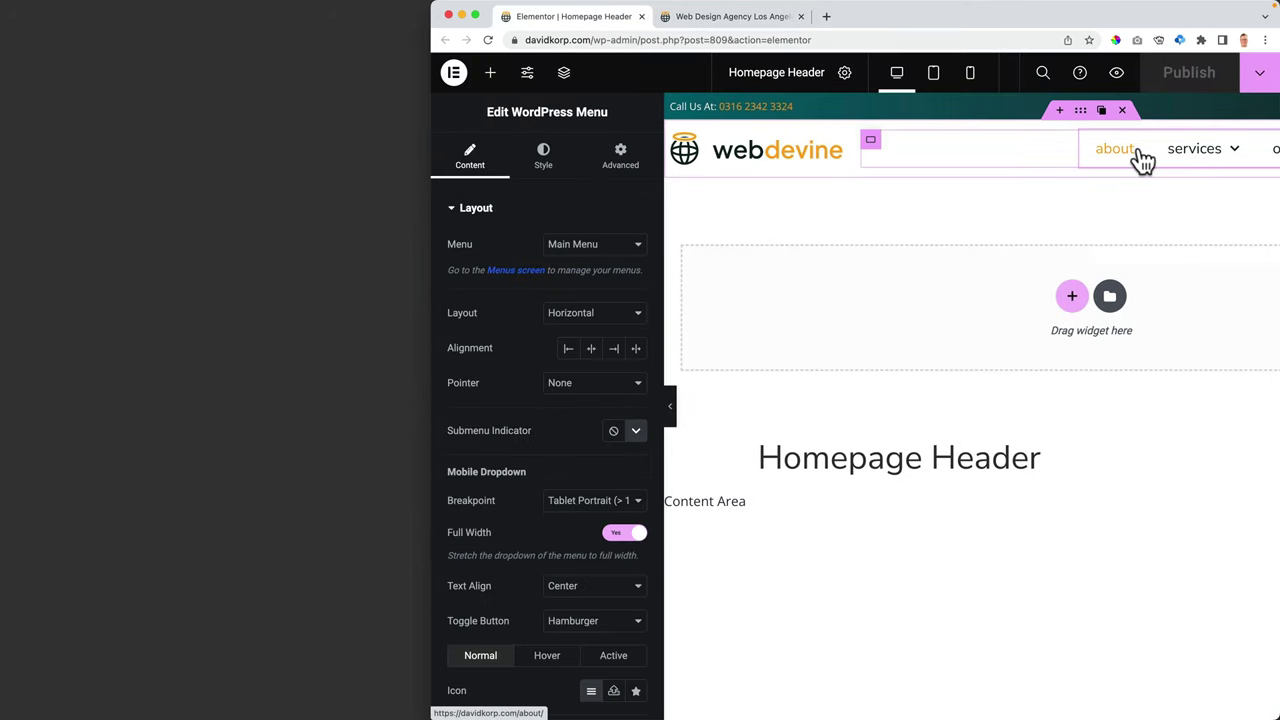
scroll(533, 288, down, 3)
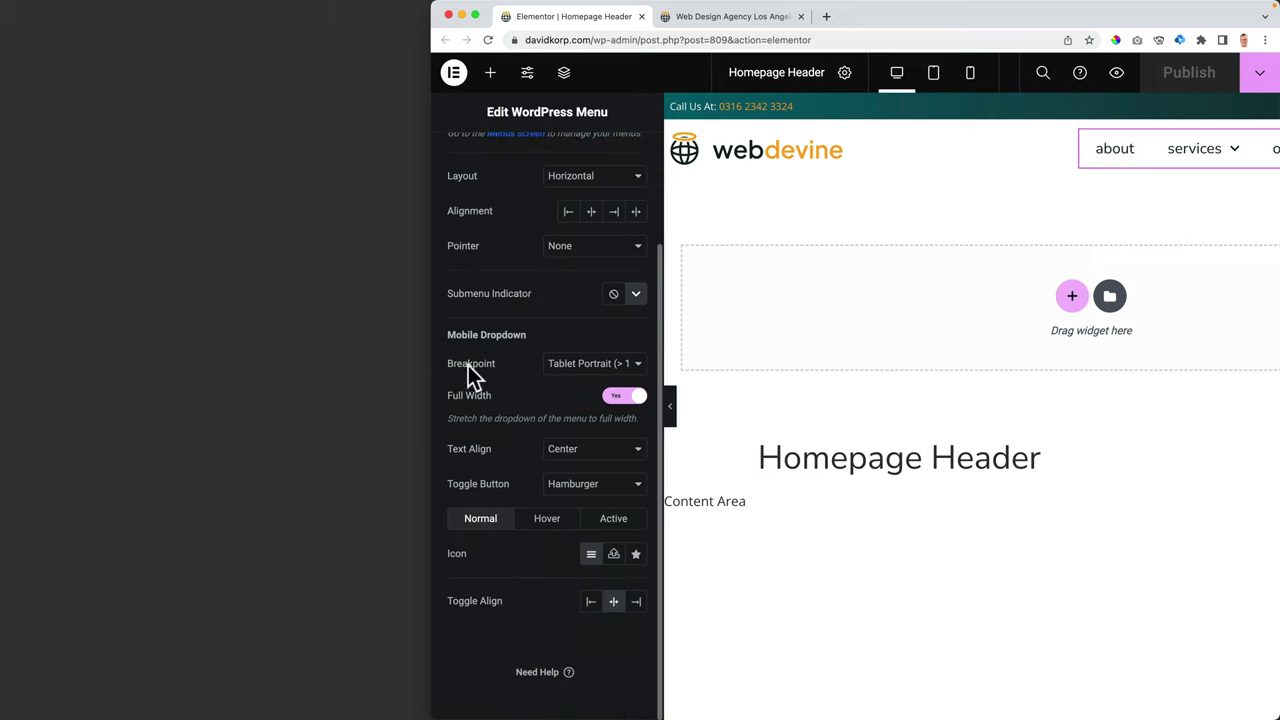
click(580, 363)
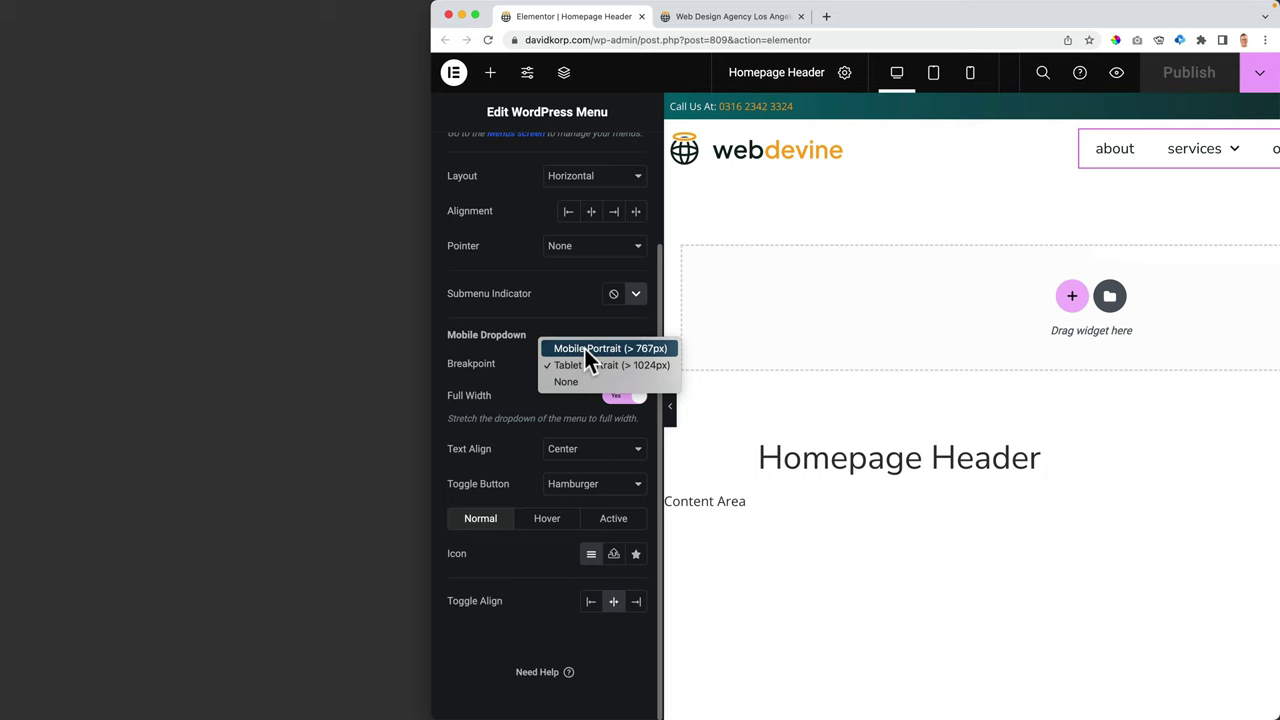
click(584, 348)
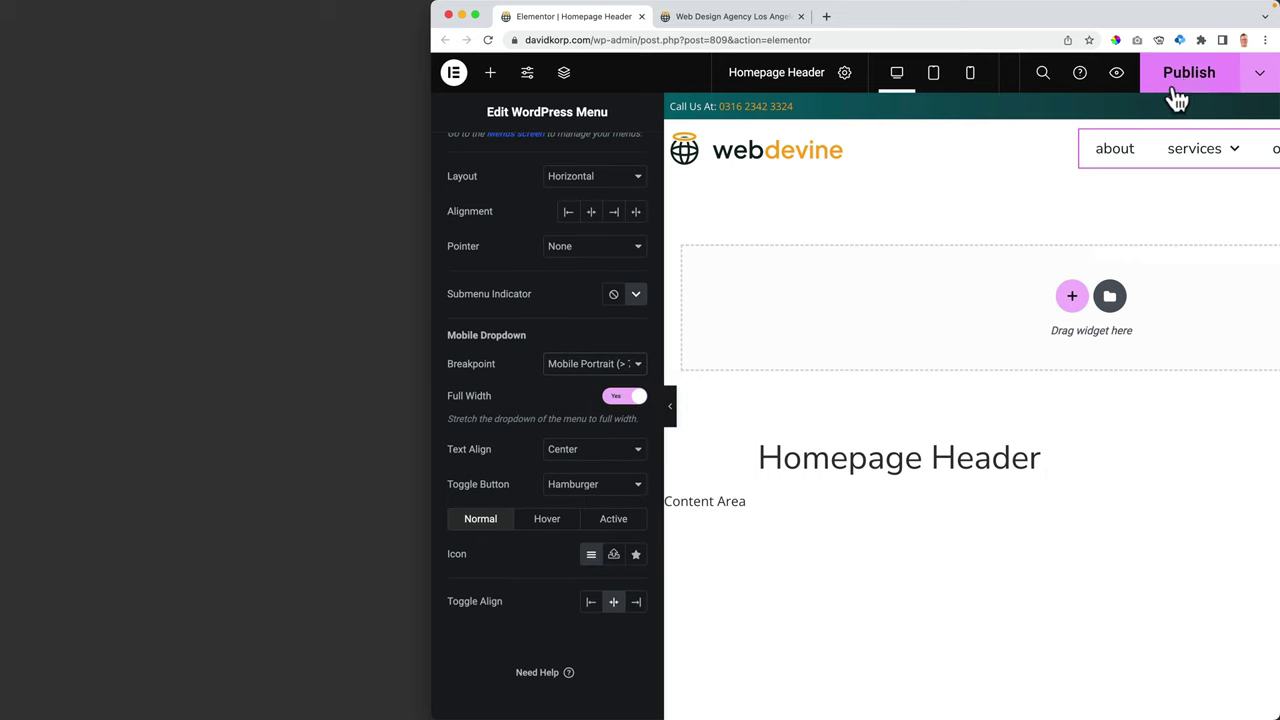
click(1190, 88)
click(711, 18)
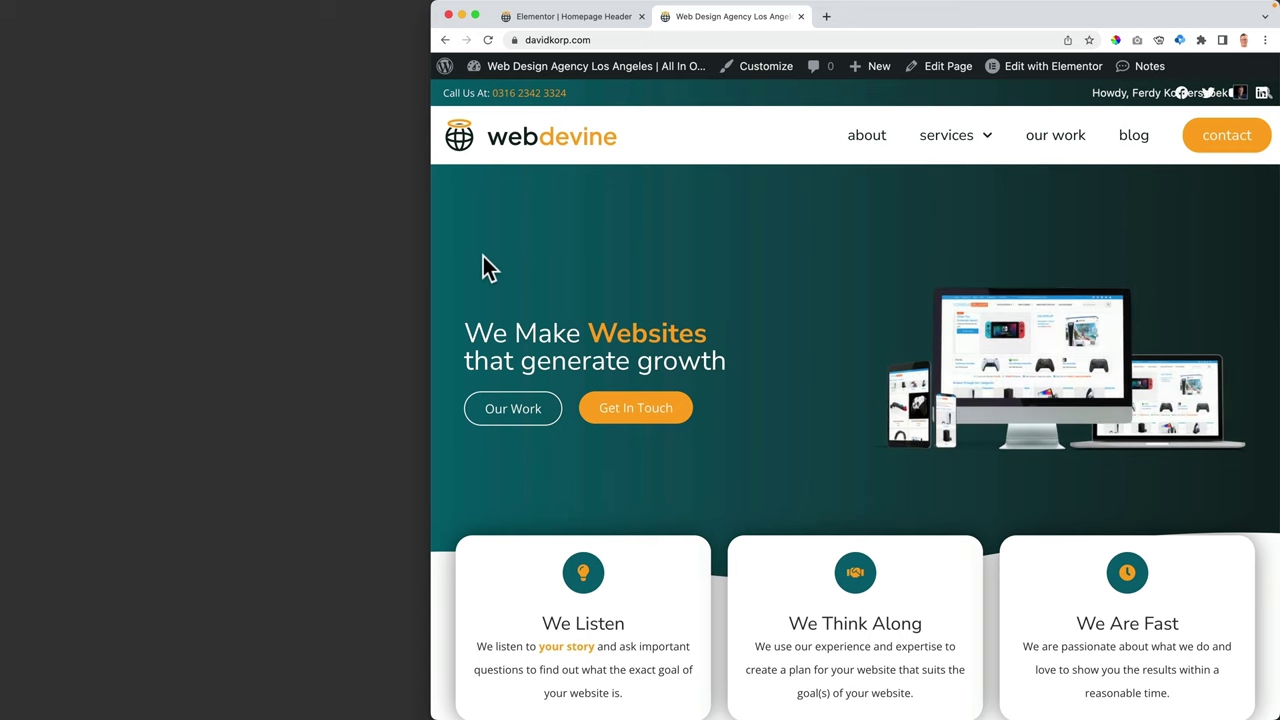
- Test the menu breakpoint by narrowing the window to phone width, then restore full width
mouse_move(970, 140)
drag(432, 260, 692, 250)
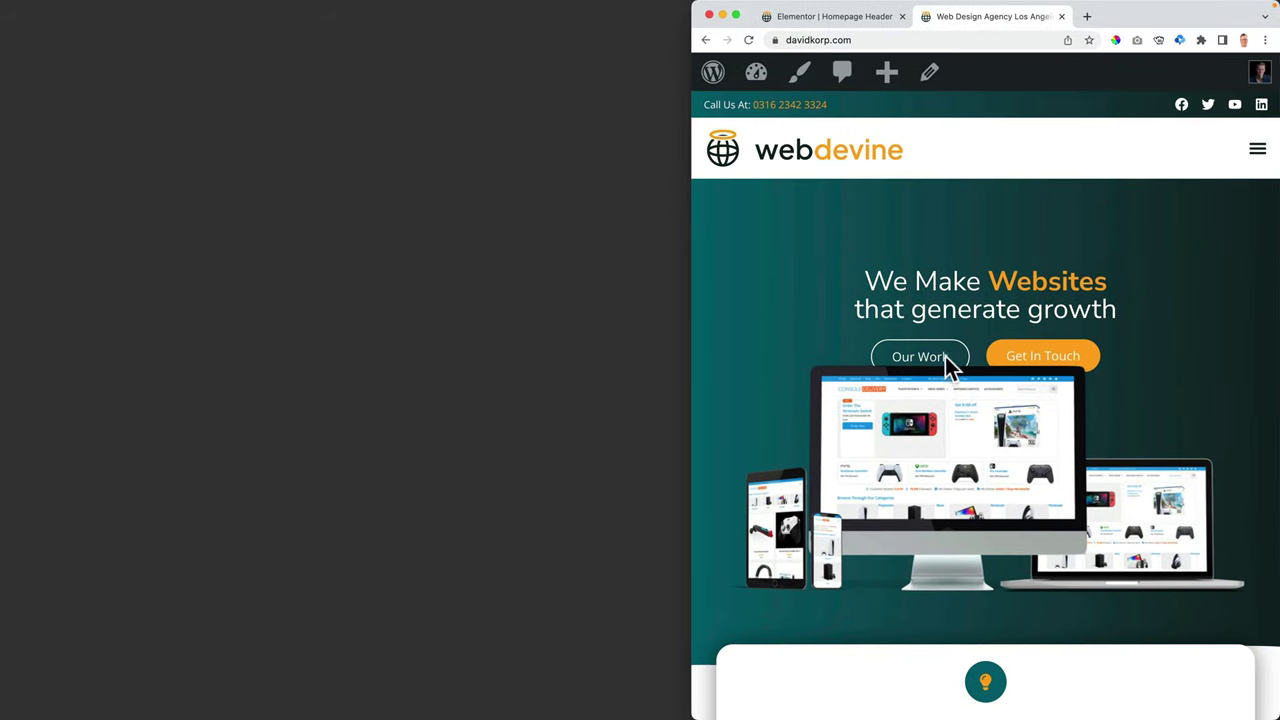
drag(692, 314, 12, 302)
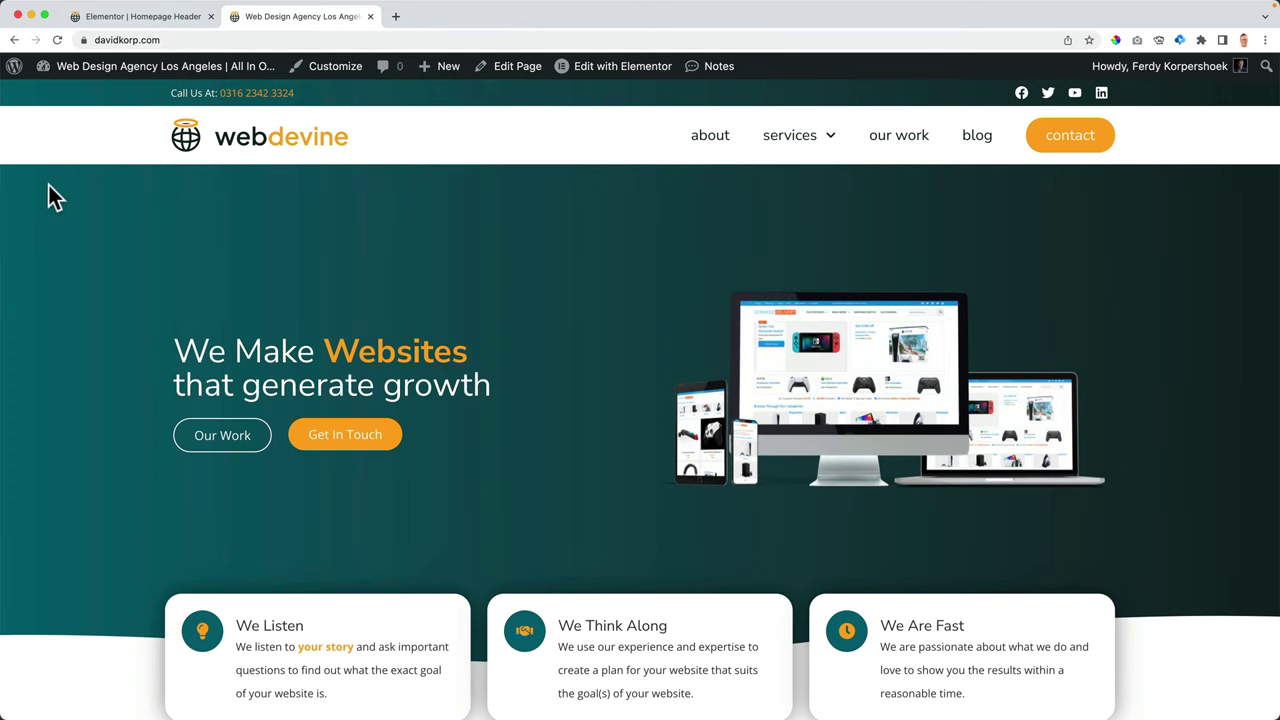
- Switch the menu's dropdown breakpoint to Tablet Portrait, publish, and close the editor
click(148, 20)
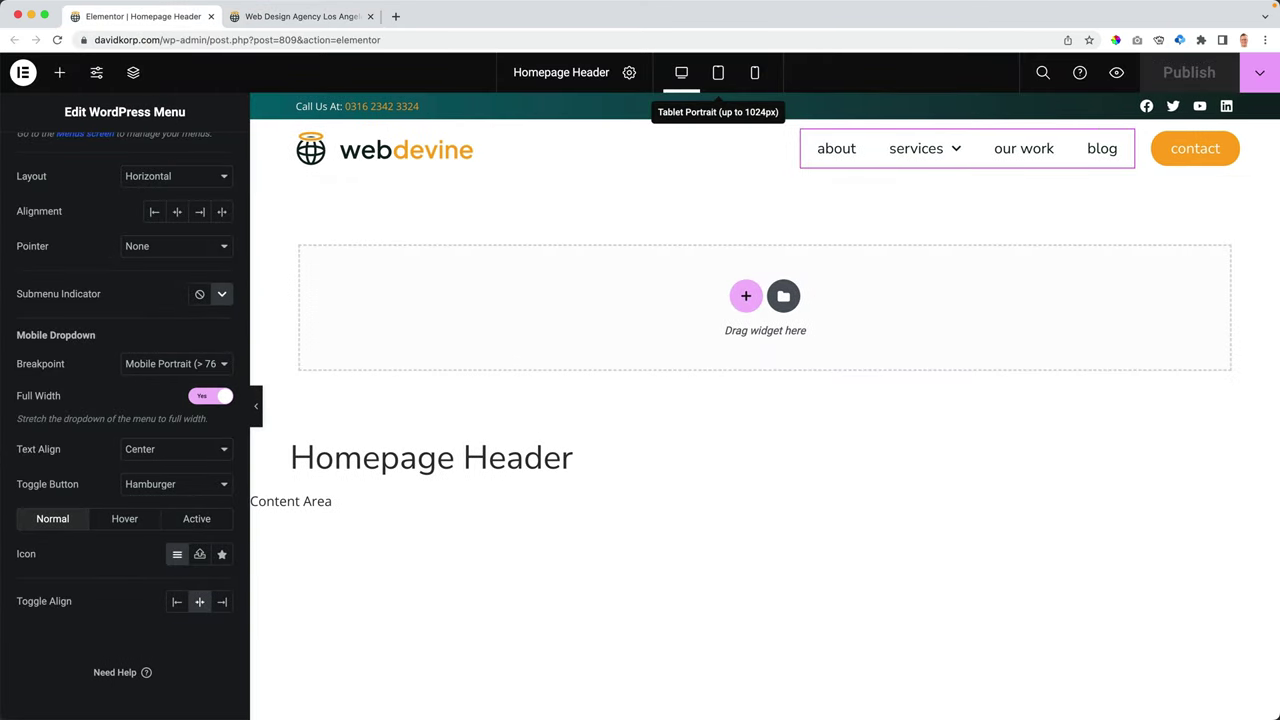
click(717, 74)
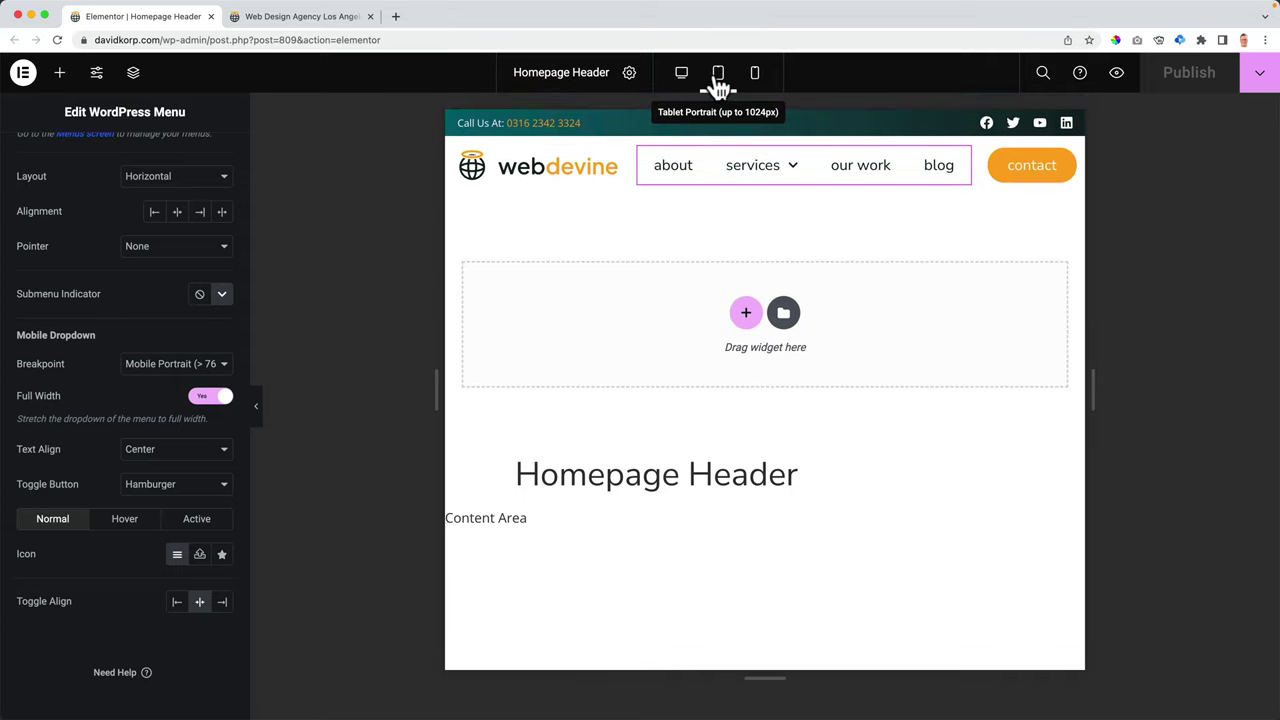
click(145, 366)
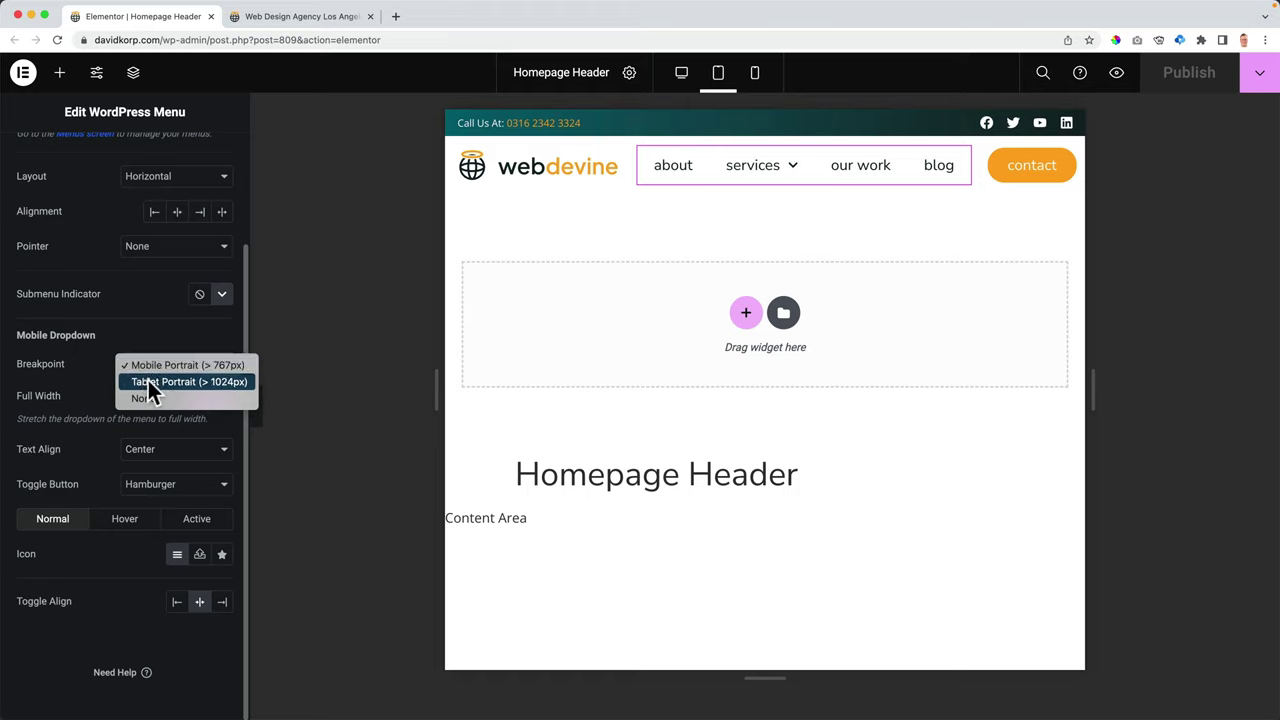
click(148, 382)
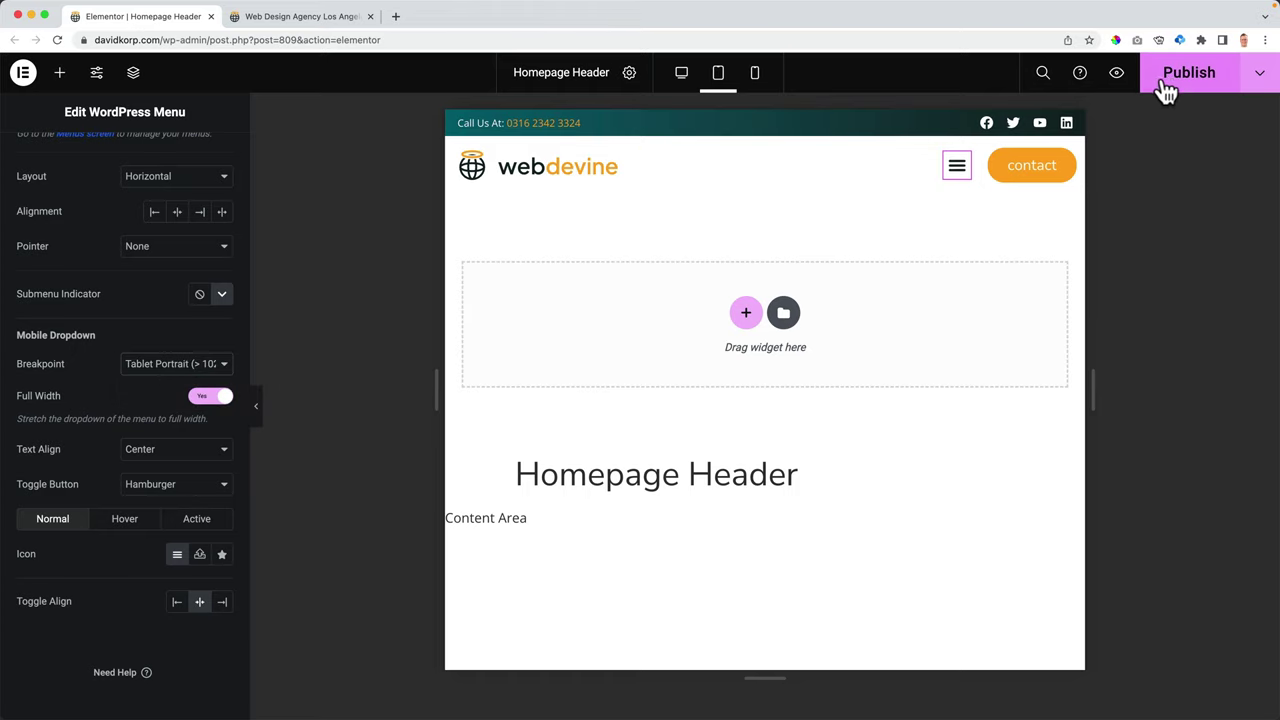
click(1170, 88)
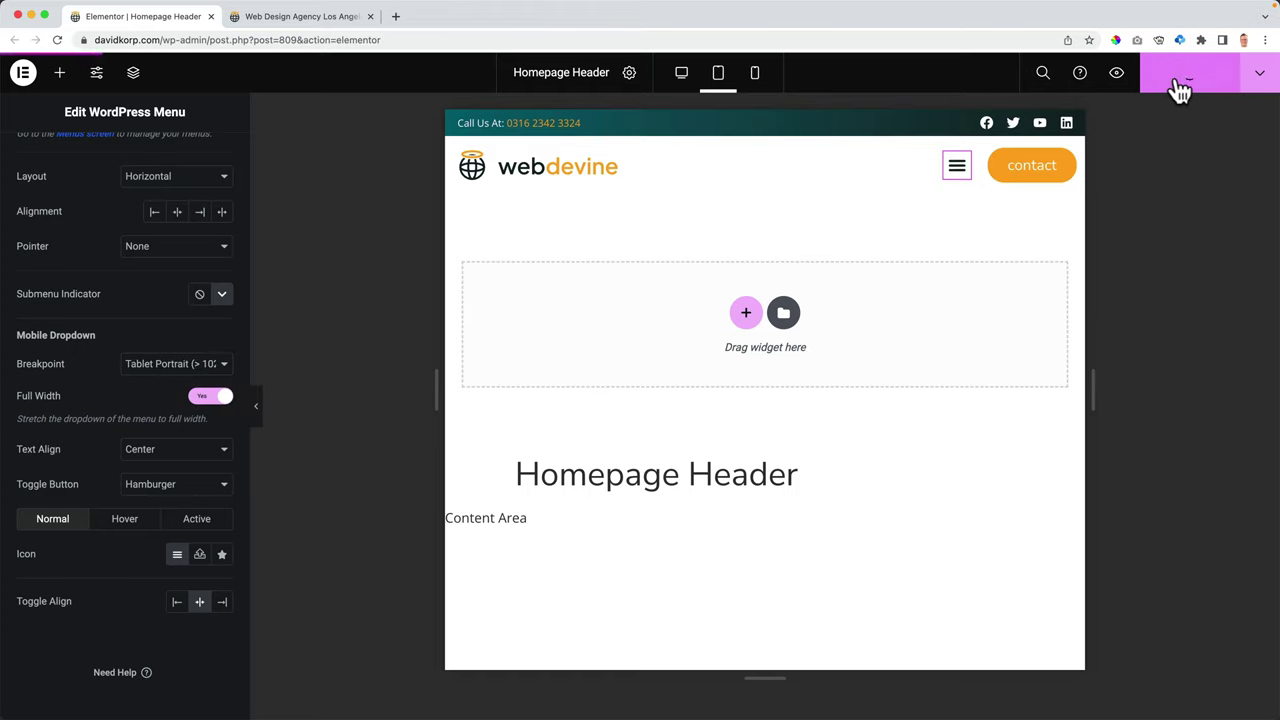
click(211, 17)
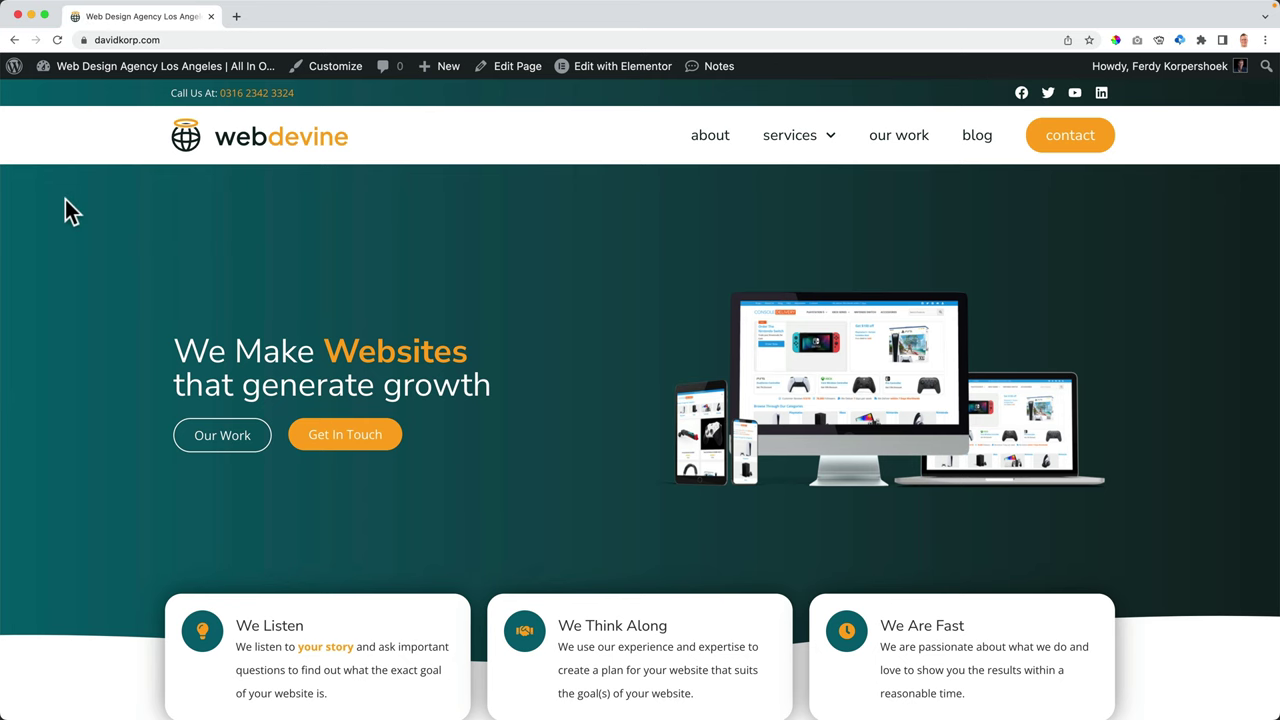
- Check the live header at a narrower width on the About page and the homepage
drag(8, 212, 2, 205)
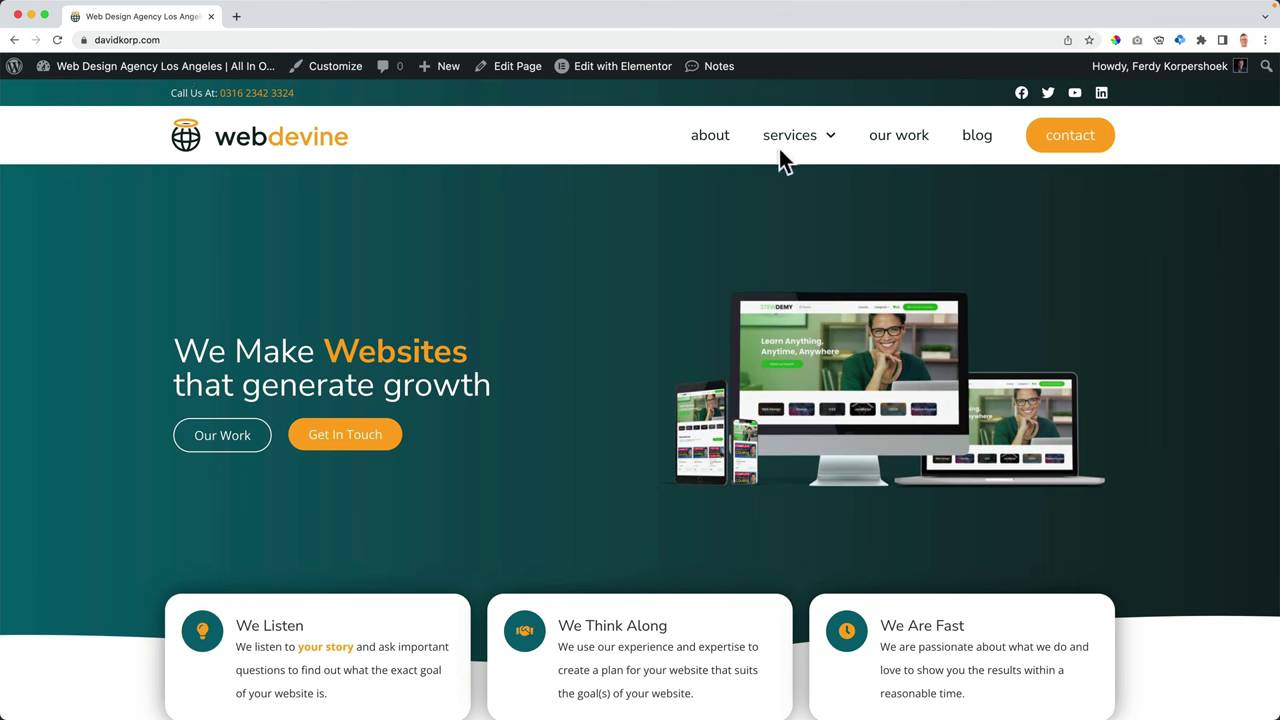
click(711, 148)
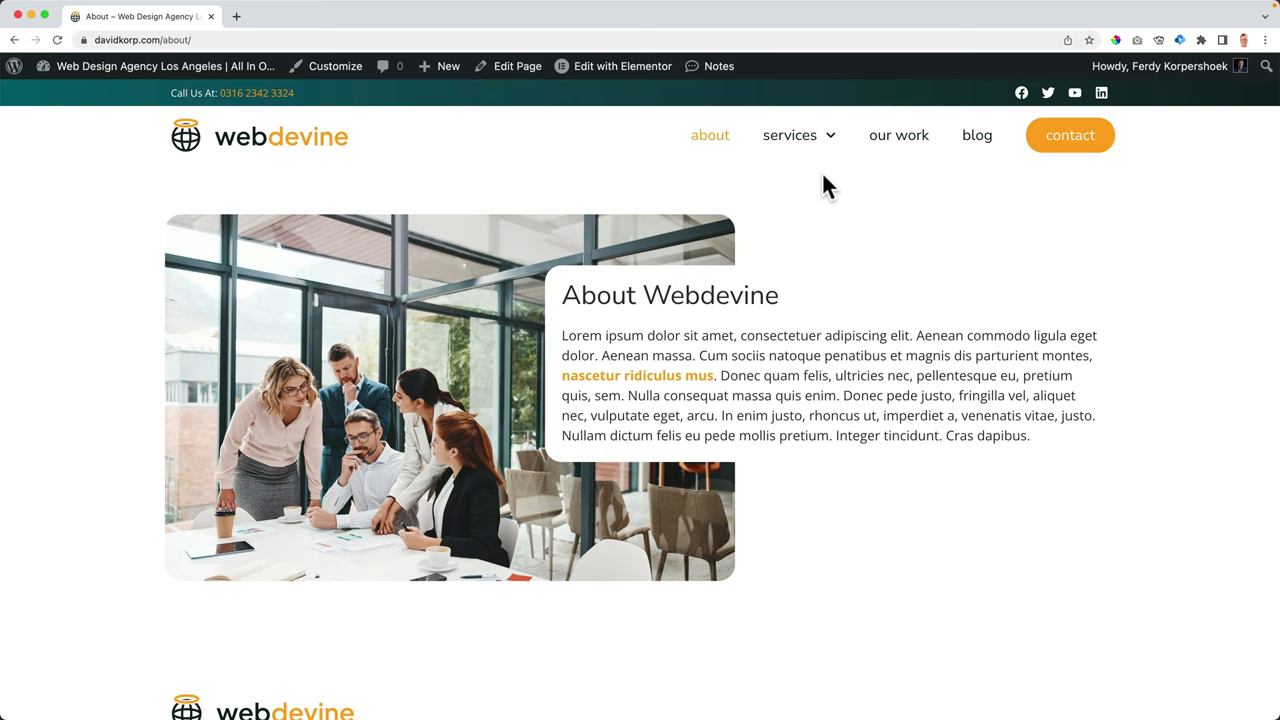
click(253, 152)
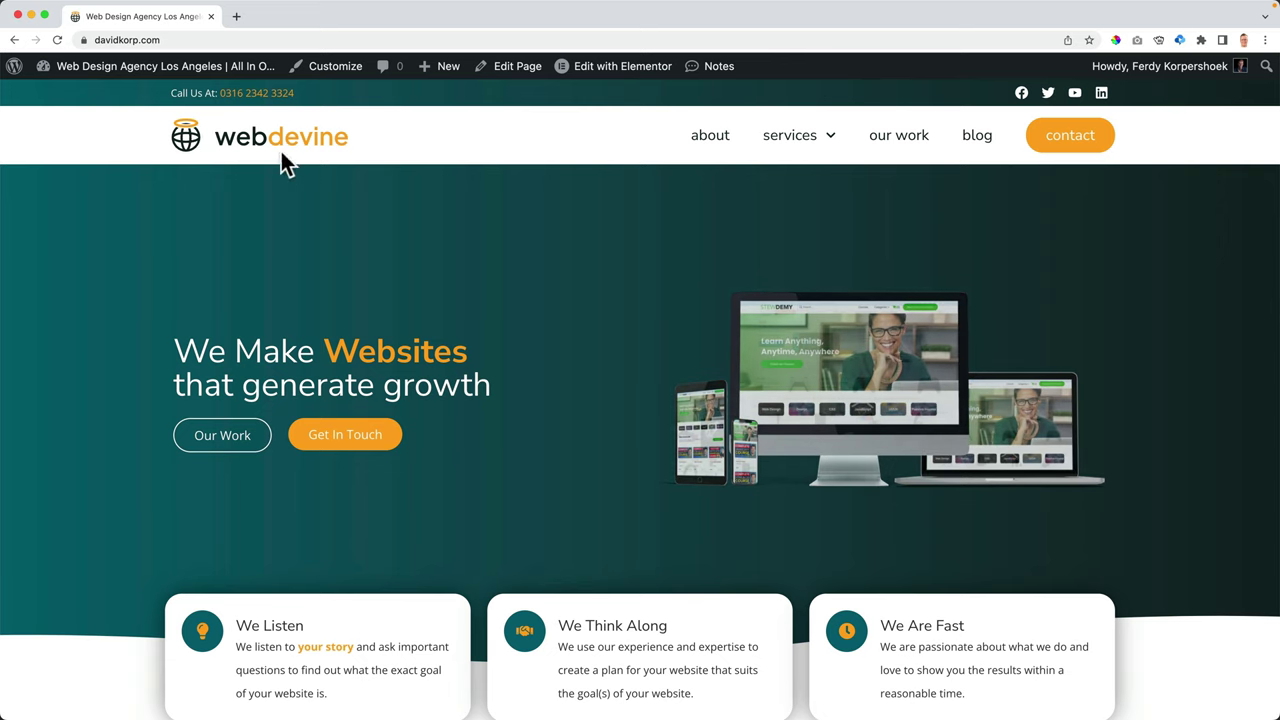
mouse_move(118, 72)
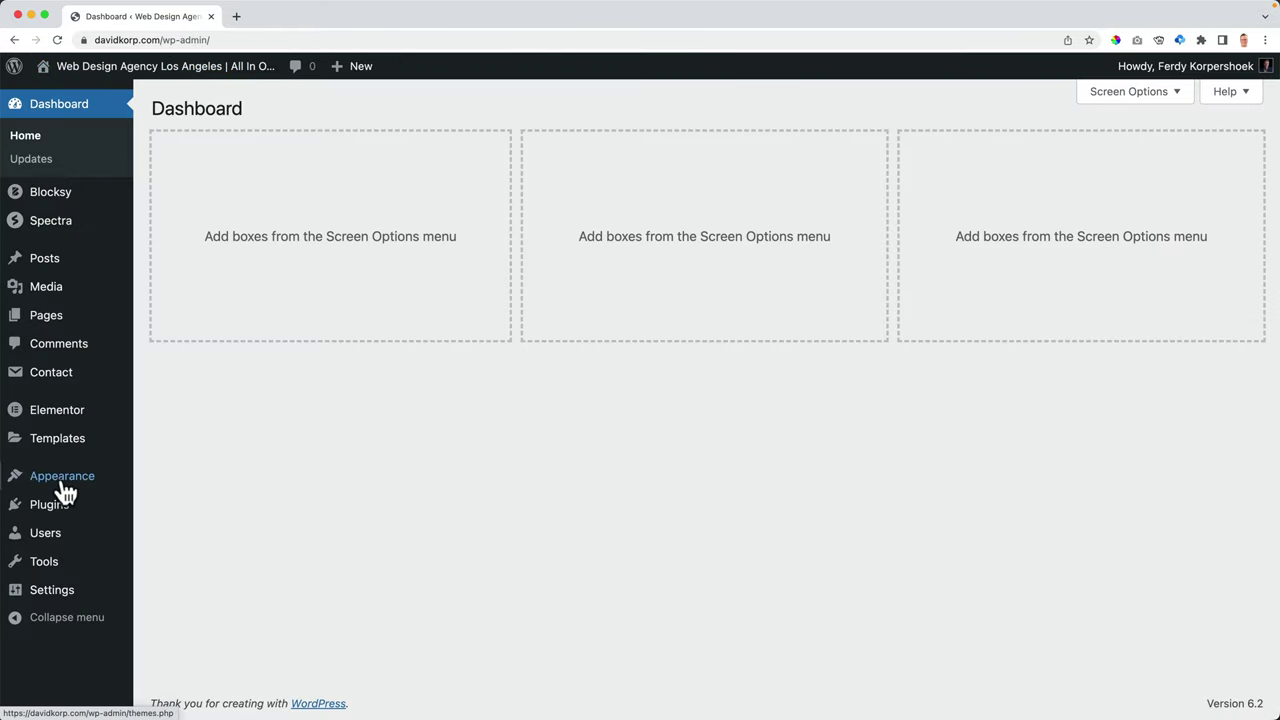
- Go to Templates > Theme Builder and show the Header templates
mouse_move(72, 442)
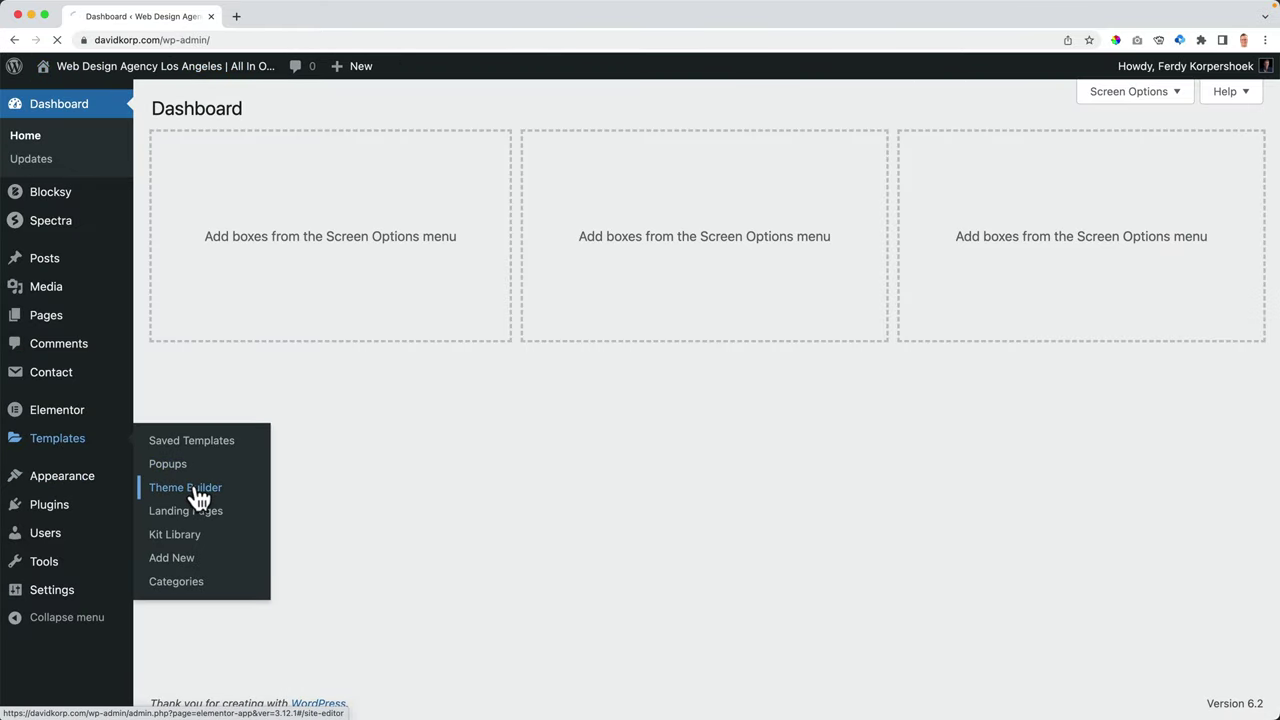
click(195, 488)
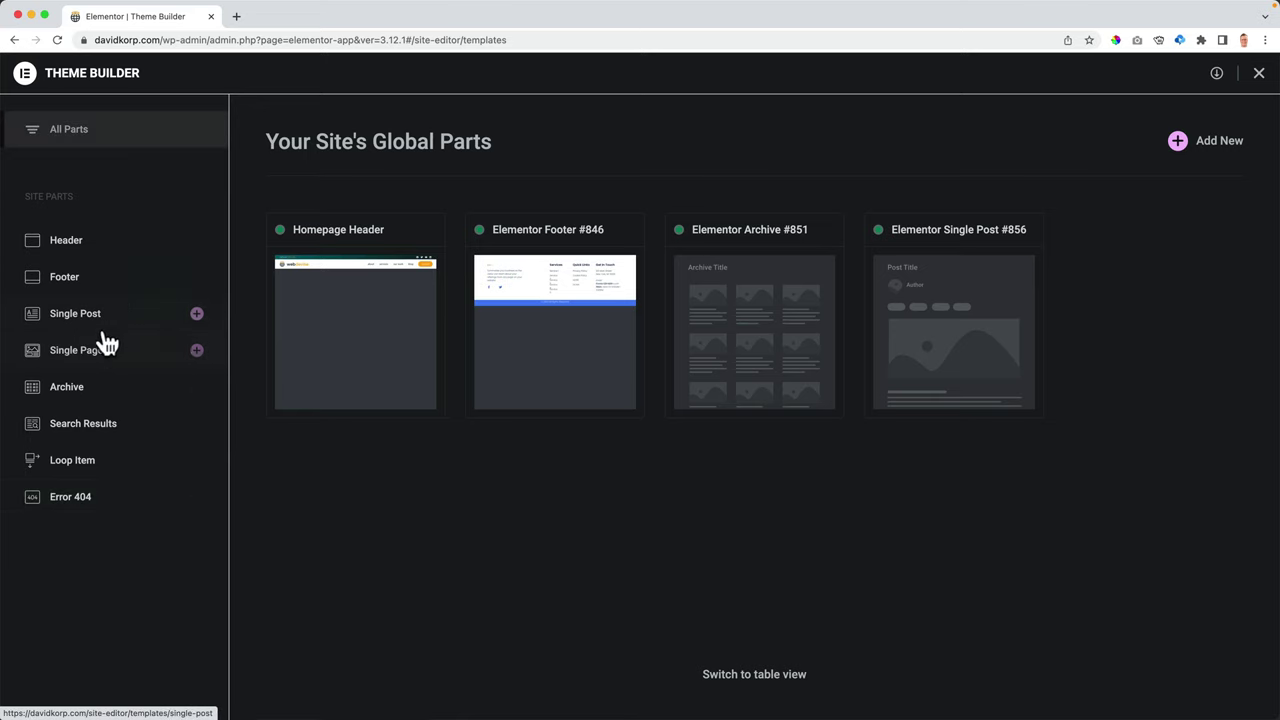
click(70, 245)
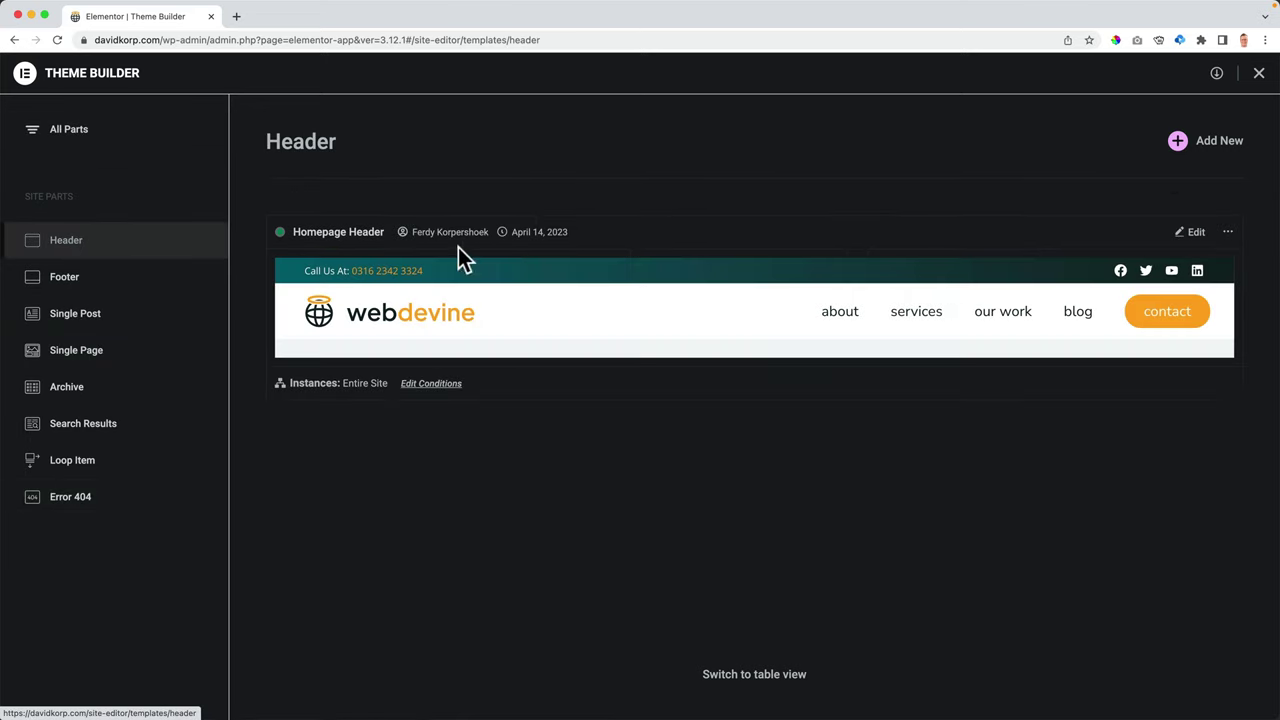
- Export the Homepage Header as JSON and add an Exclude > Singular > Front Page condition
click(1229, 236)
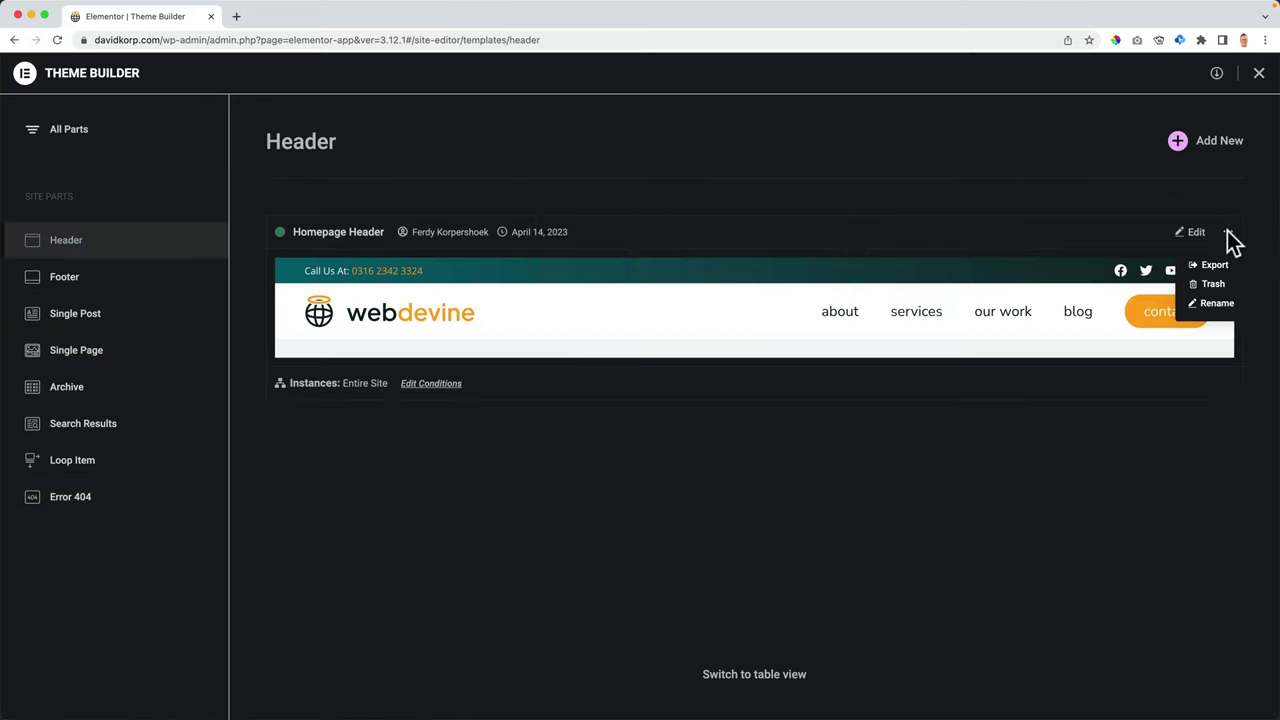
click(1216, 266)
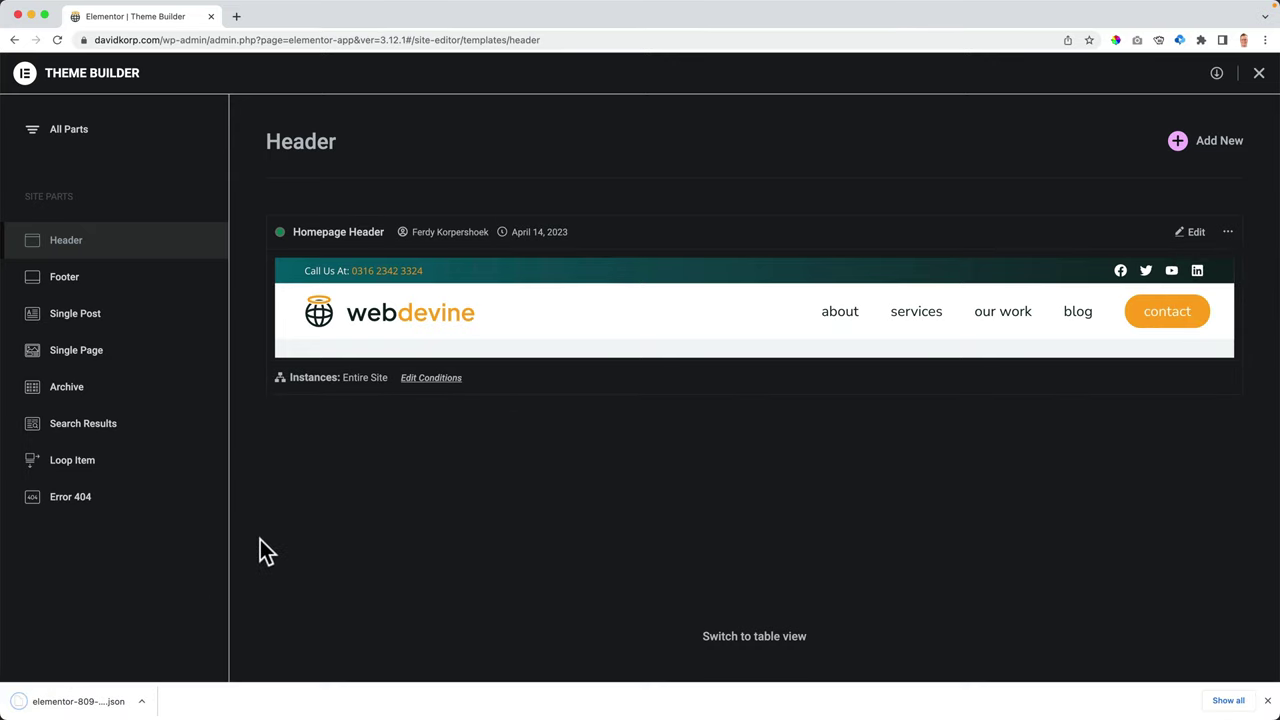
click(431, 378)
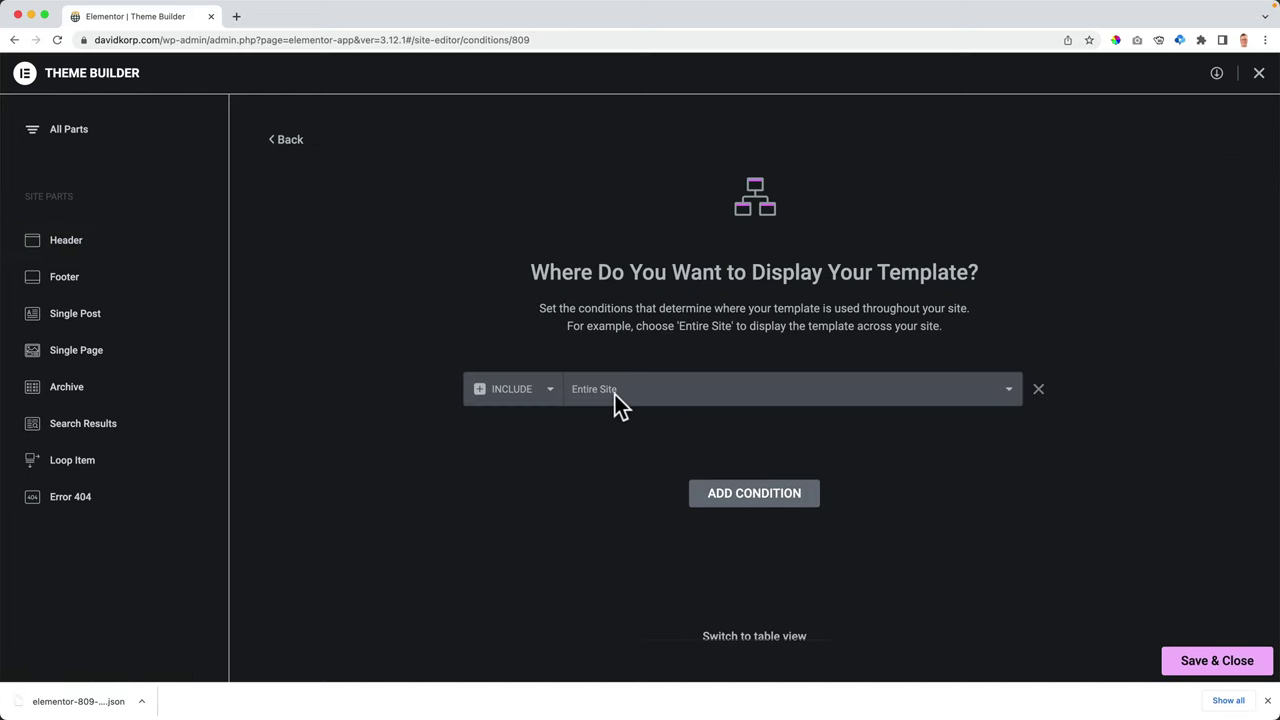
click(751, 495)
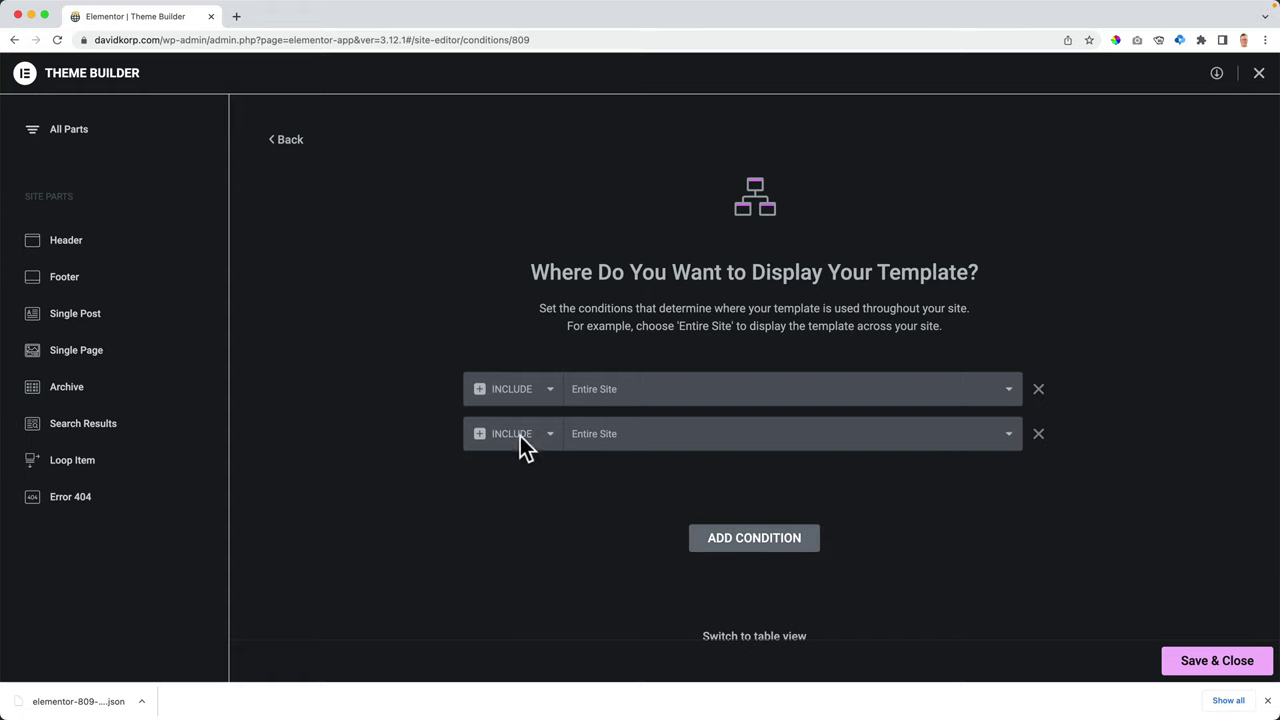
click(520, 436)
click(515, 449)
click(618, 438)
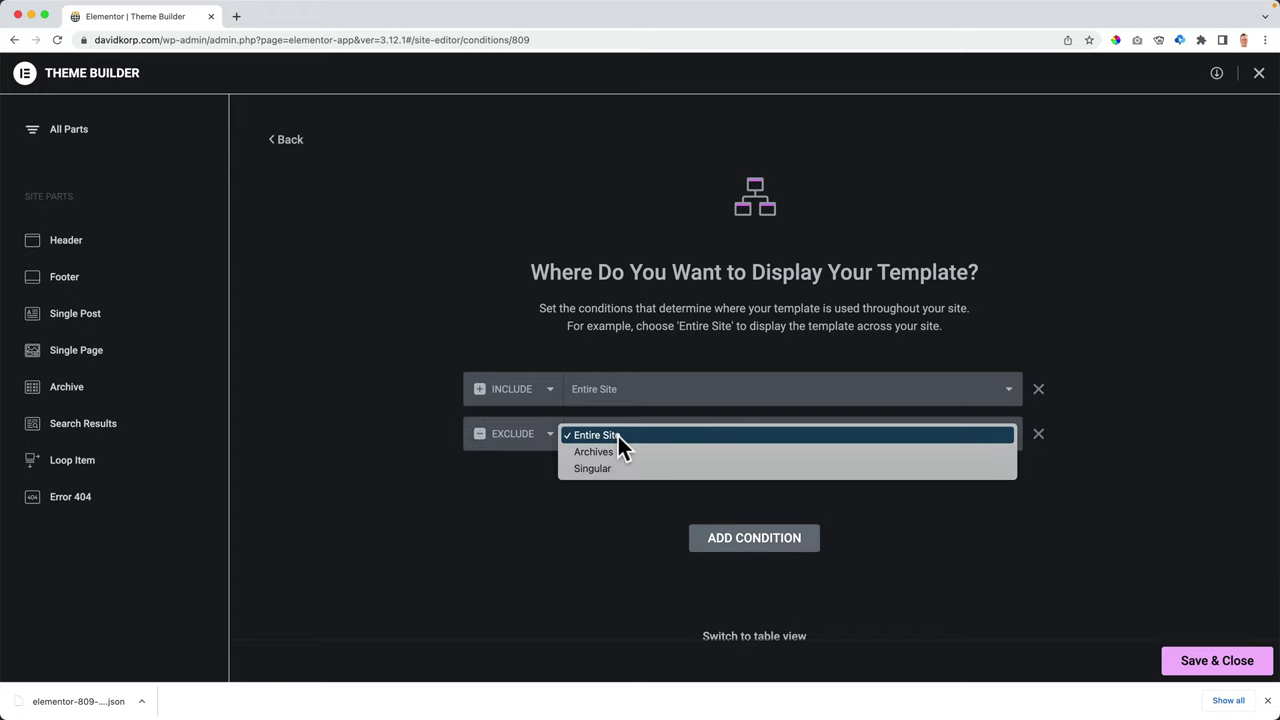
click(615, 466)
click(856, 444)
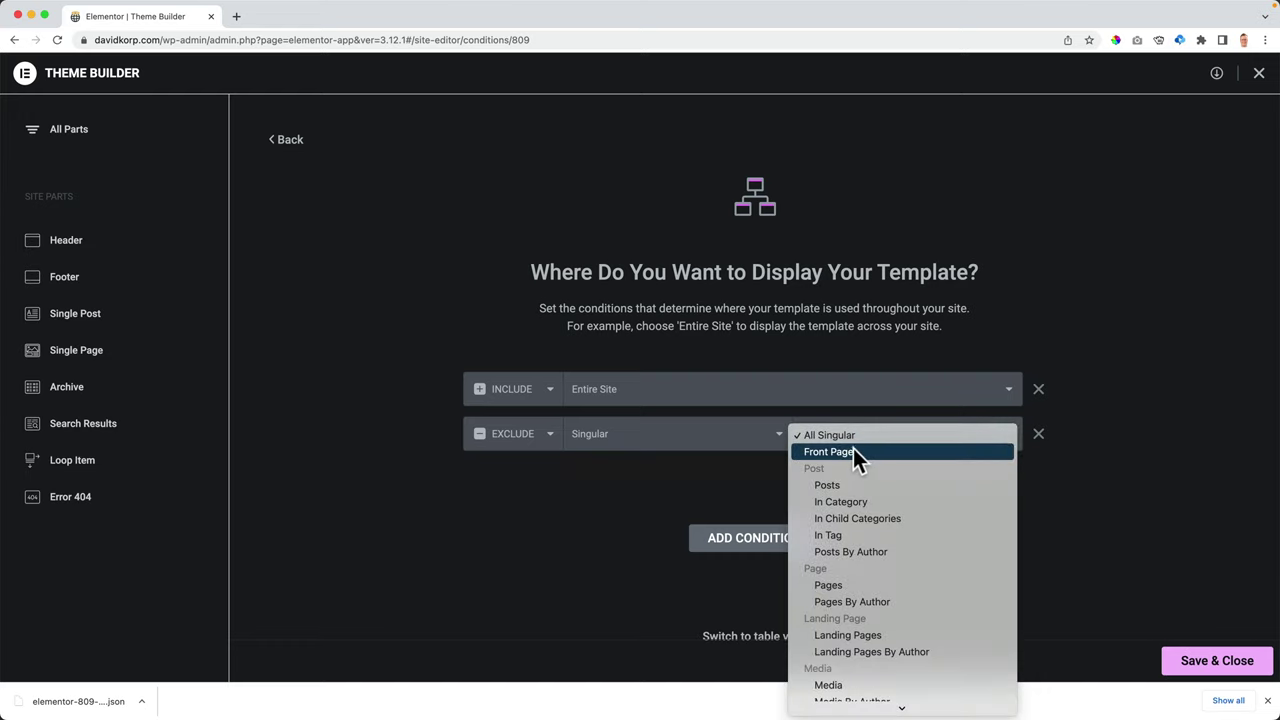
click(853, 451)
click(1220, 664)
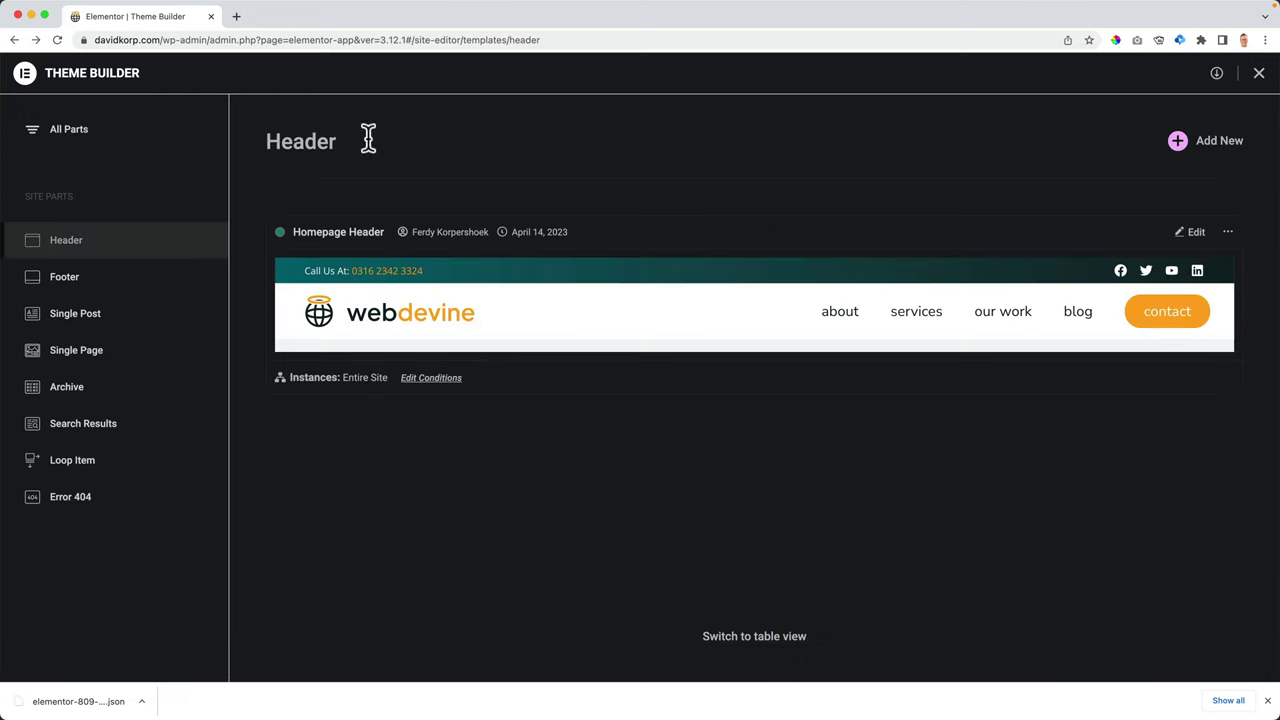
- Strip the admin path from the address to load the homepage without the Homepage Header
click(191, 40)
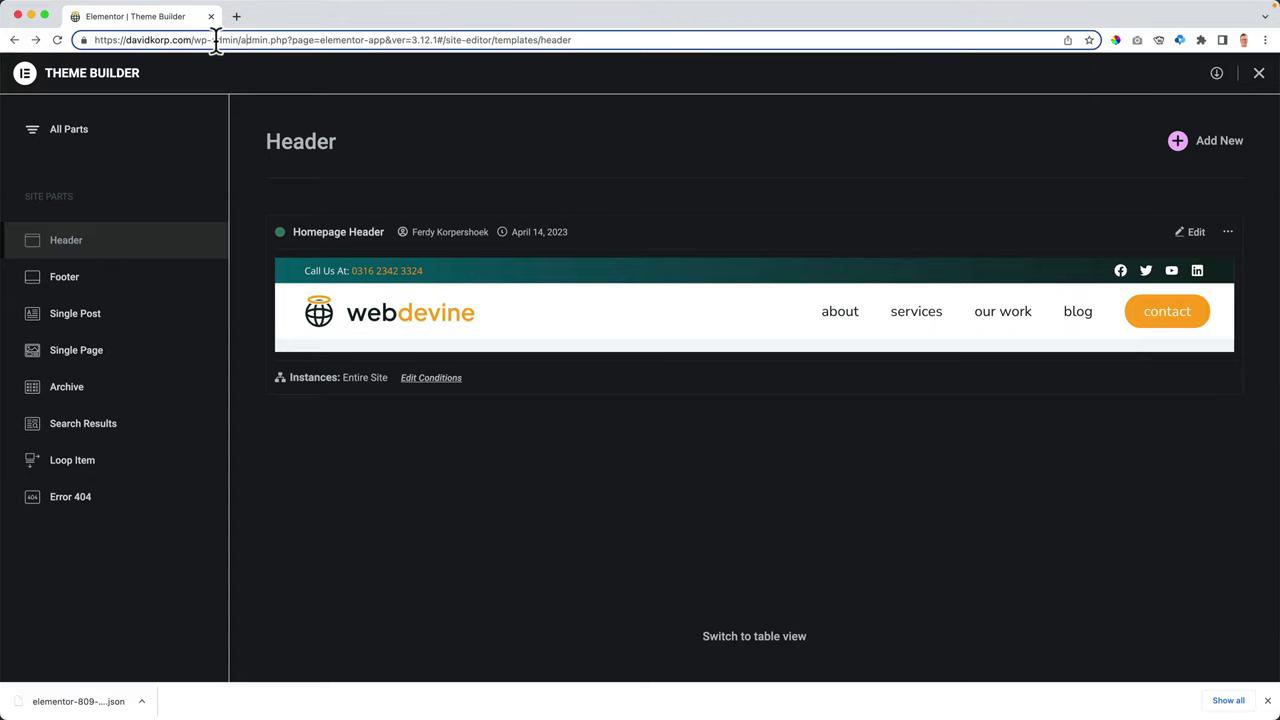
drag(197, 40, 232, 80)
key(BackSpace)
key(Return)
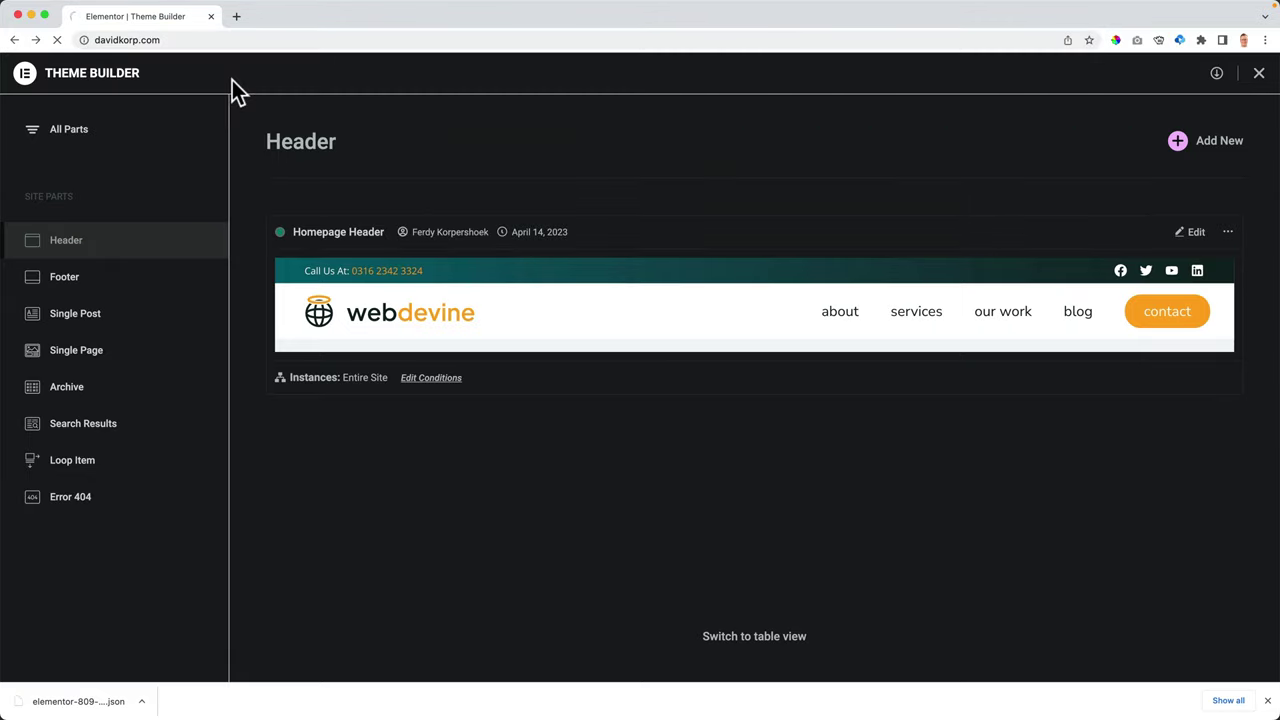
- Load the /about page to confirm its header is kept, then return to the homepage
click(242, 40)
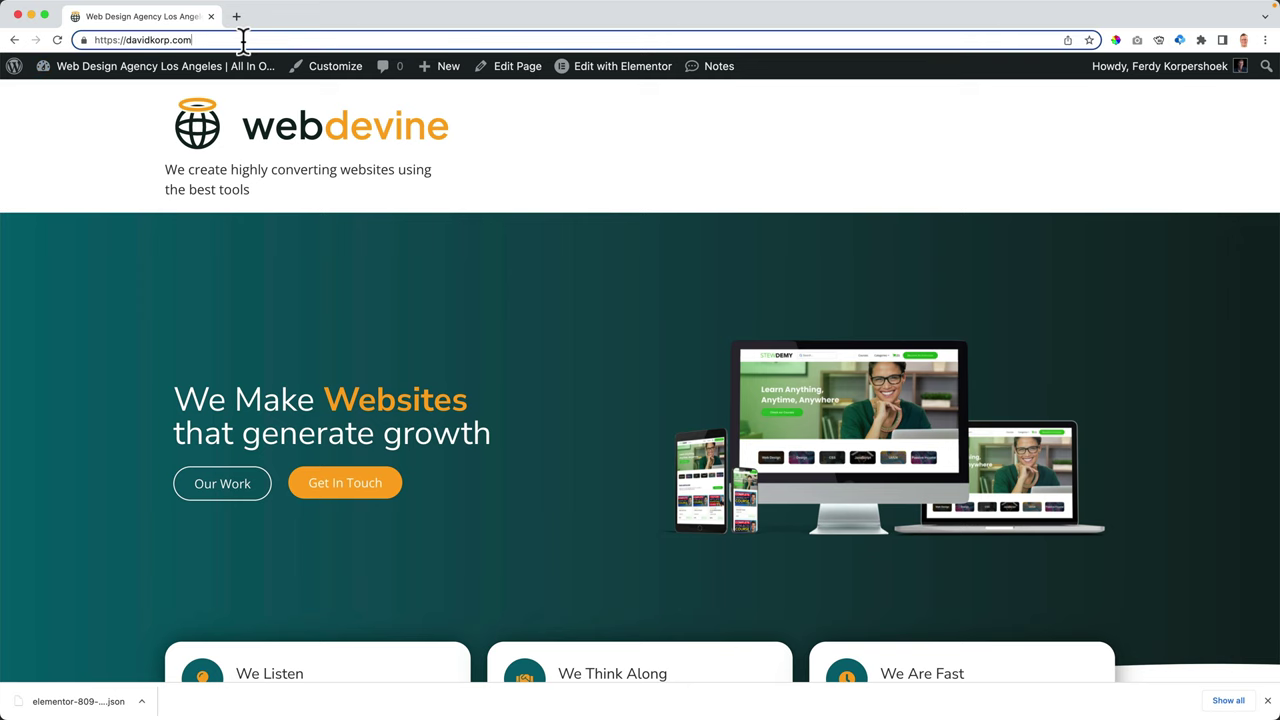
text(/about)
key(Return)
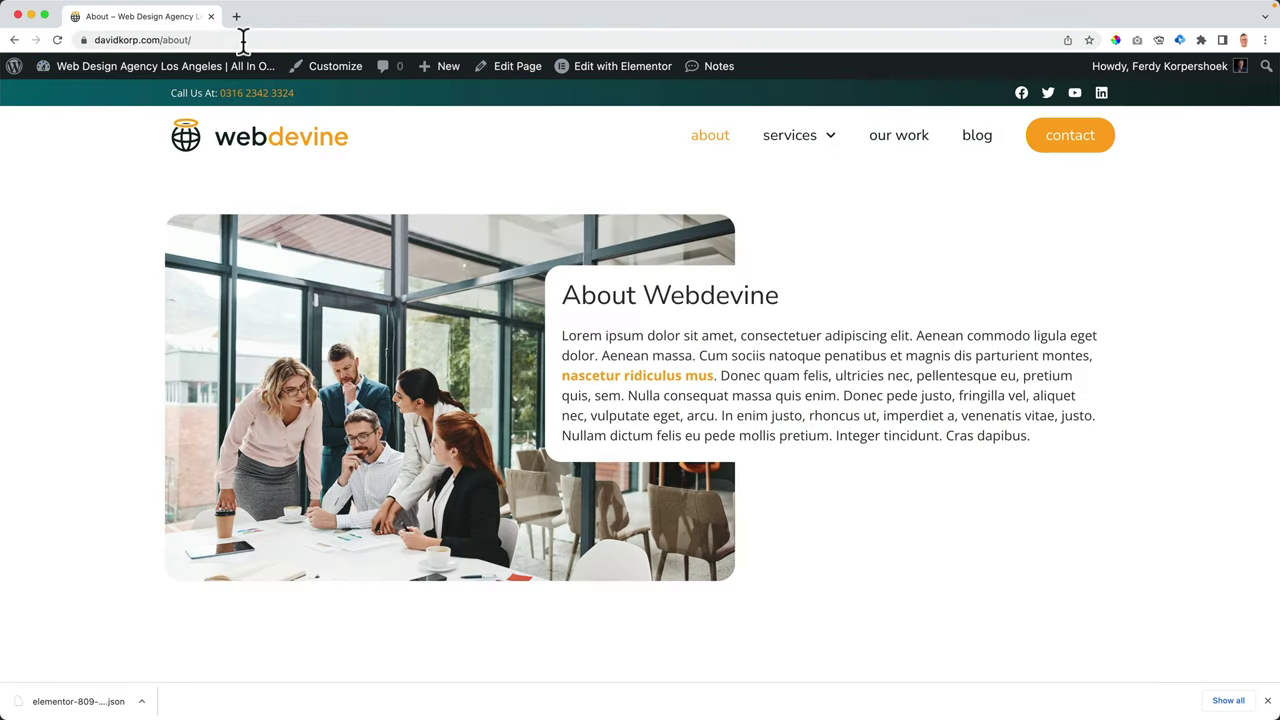
click(243, 140)
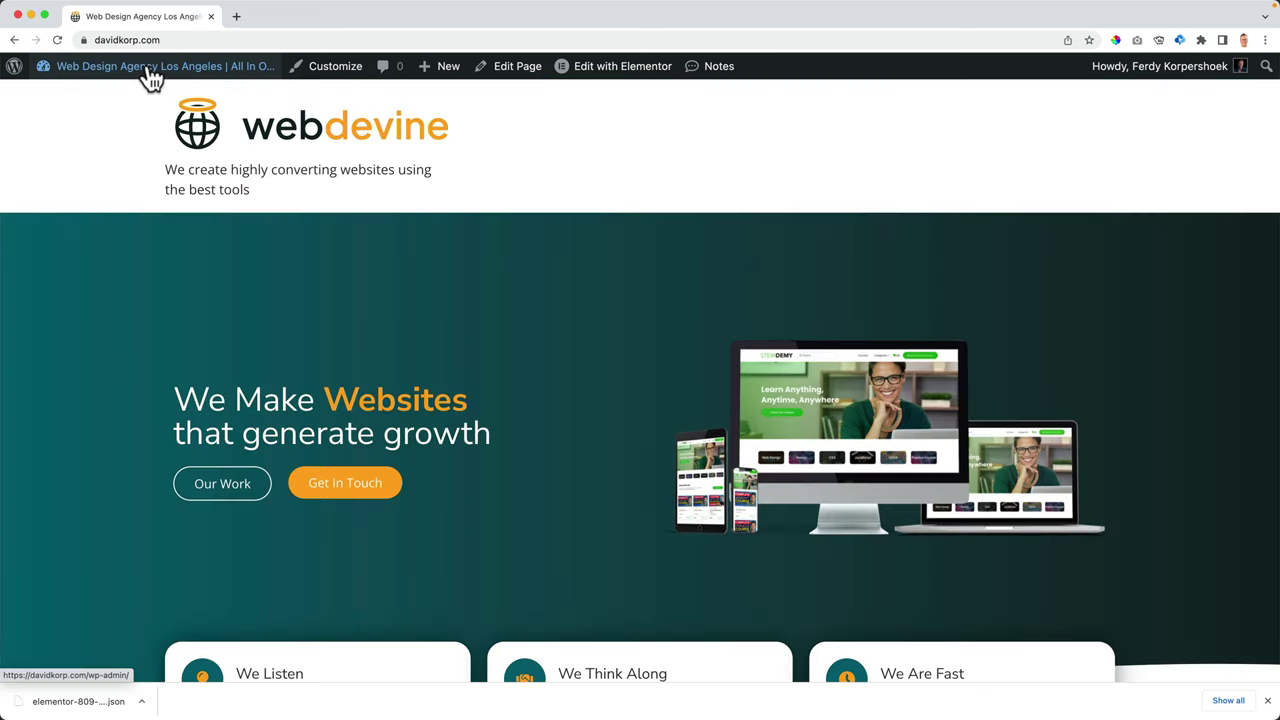
mouse_move(150, 76)
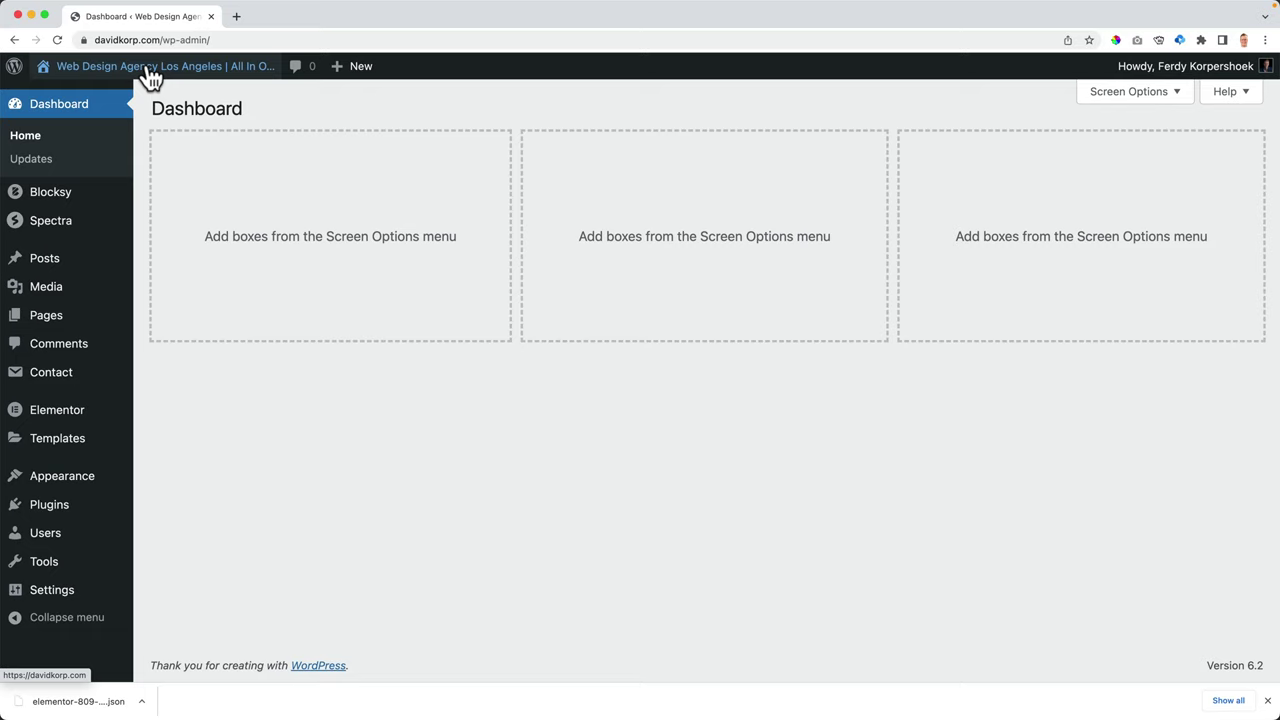
- Create a new blank header template in the Theme Builder and name it Header Homepage
mouse_move(63, 447)
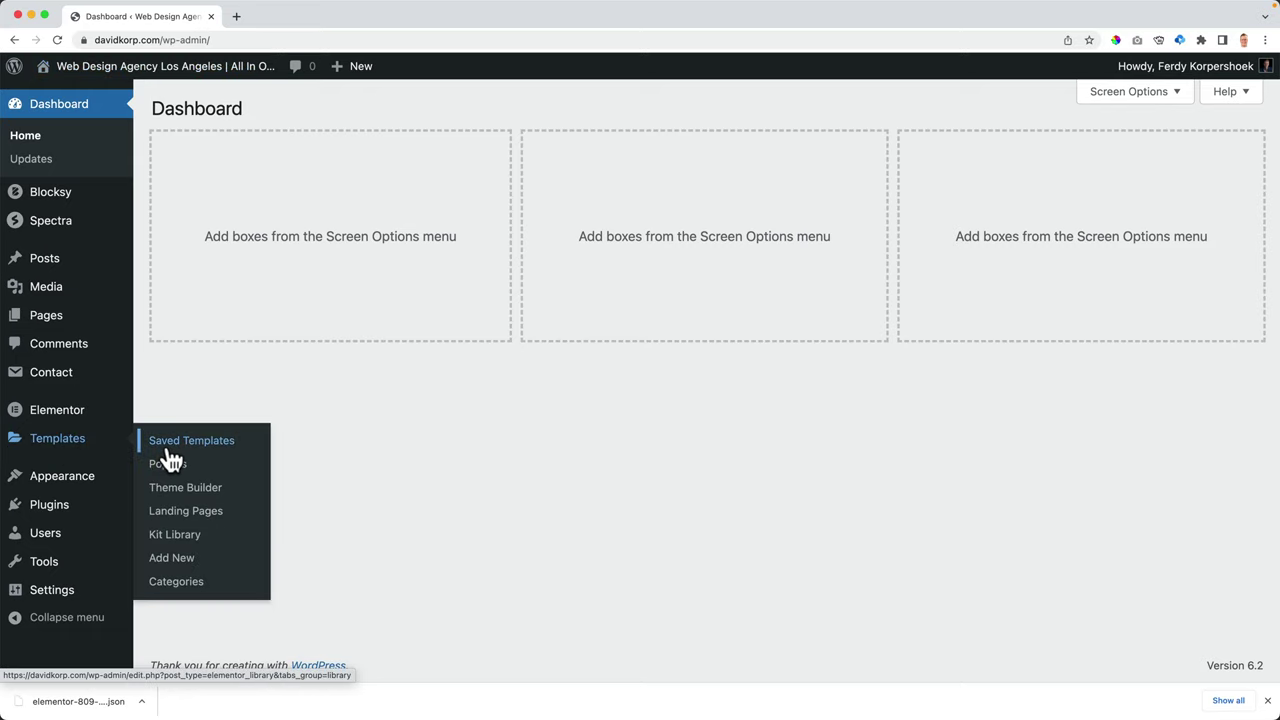
click(175, 489)
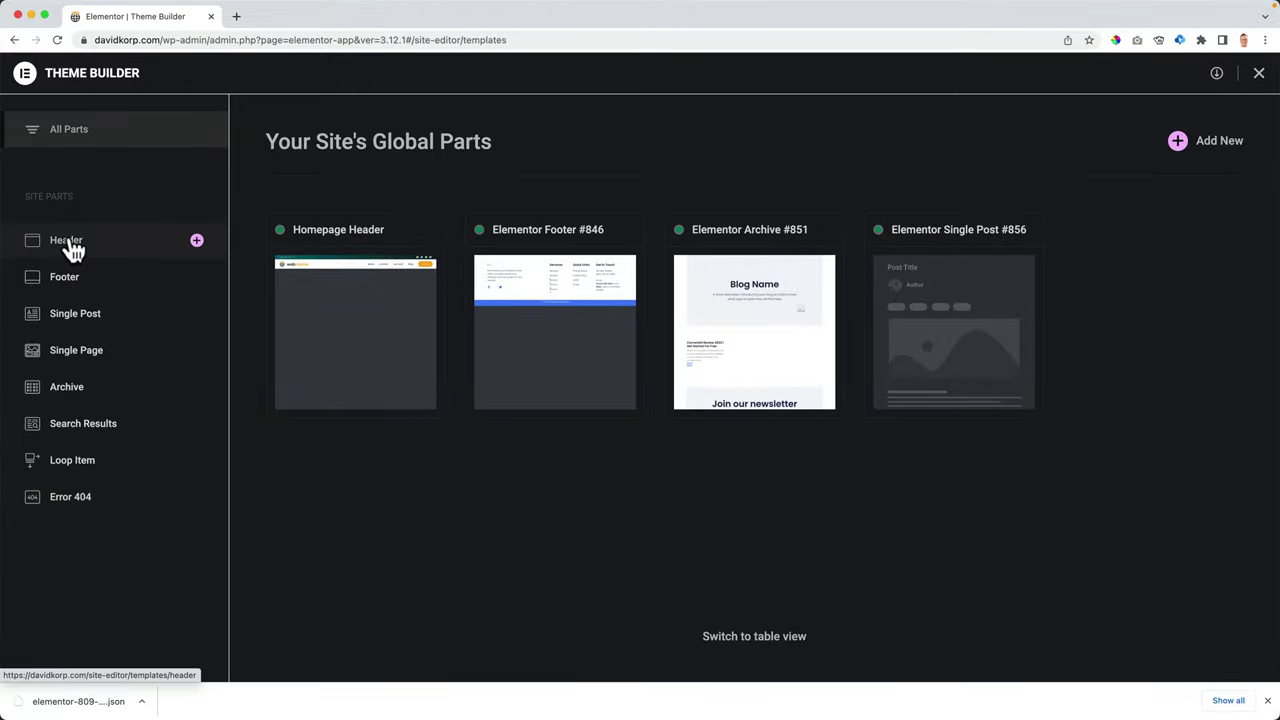
click(70, 246)
click(1212, 150)
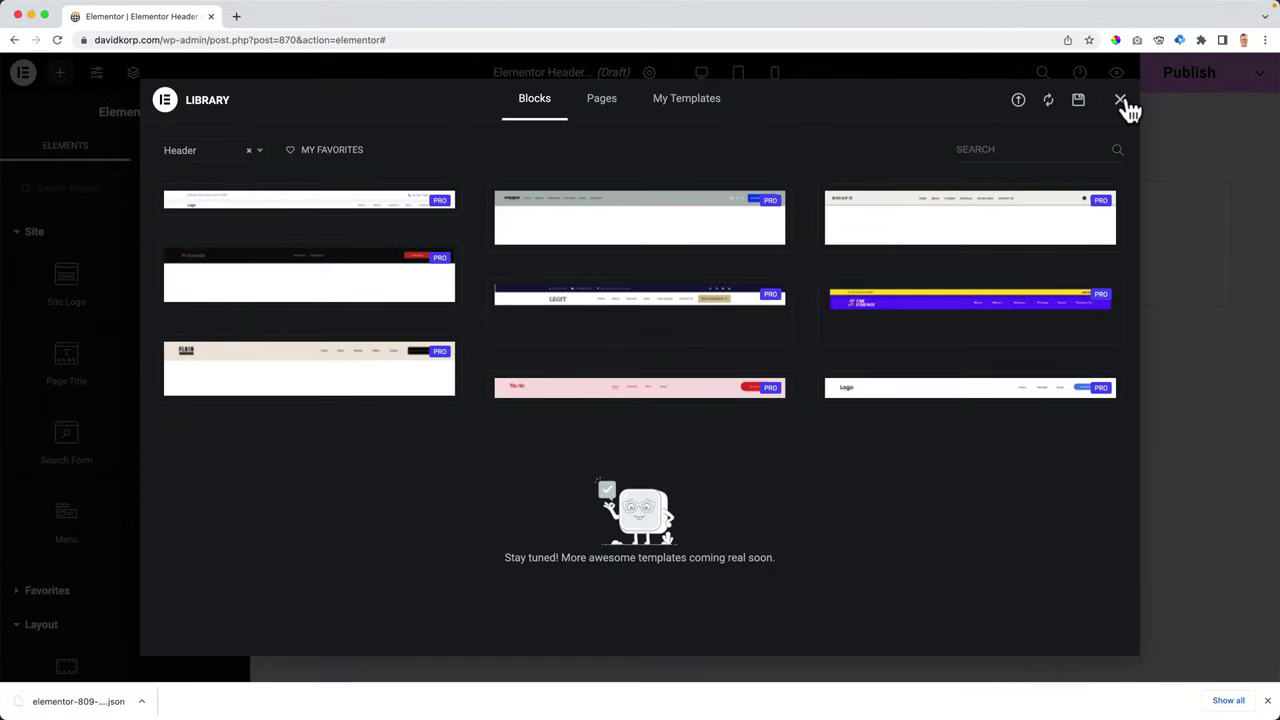
click(1120, 100)
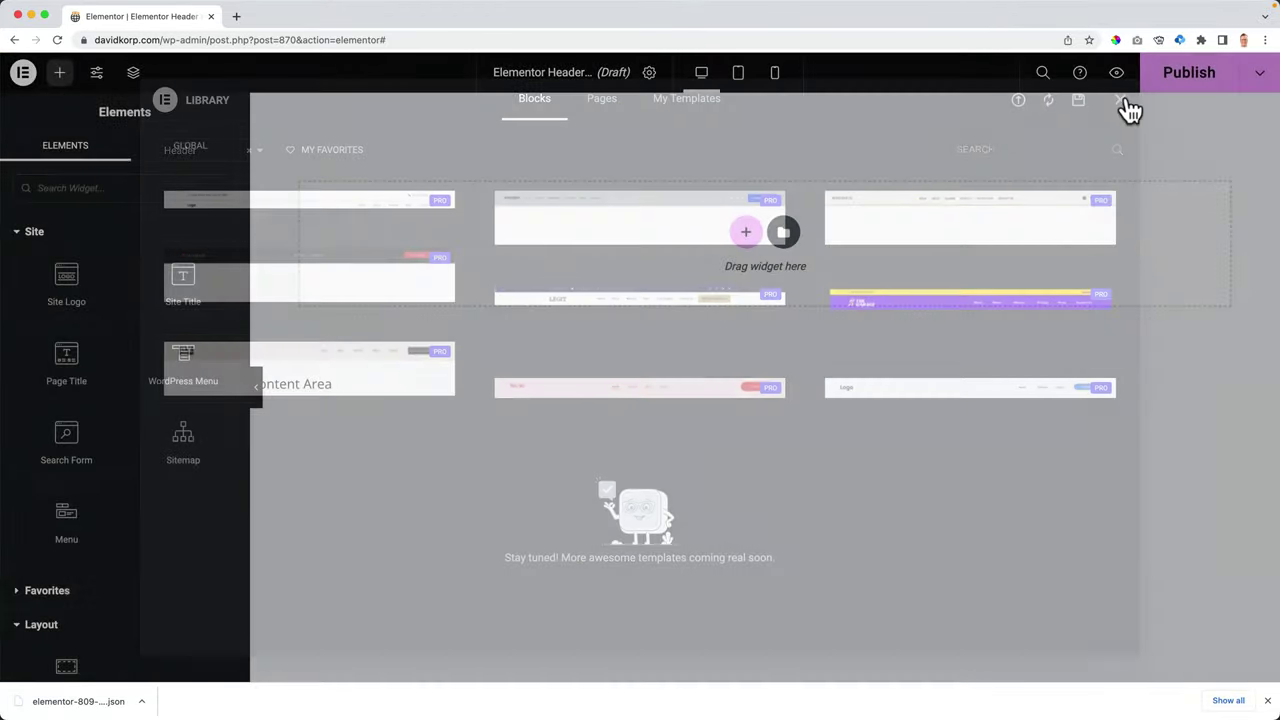
click(649, 74)
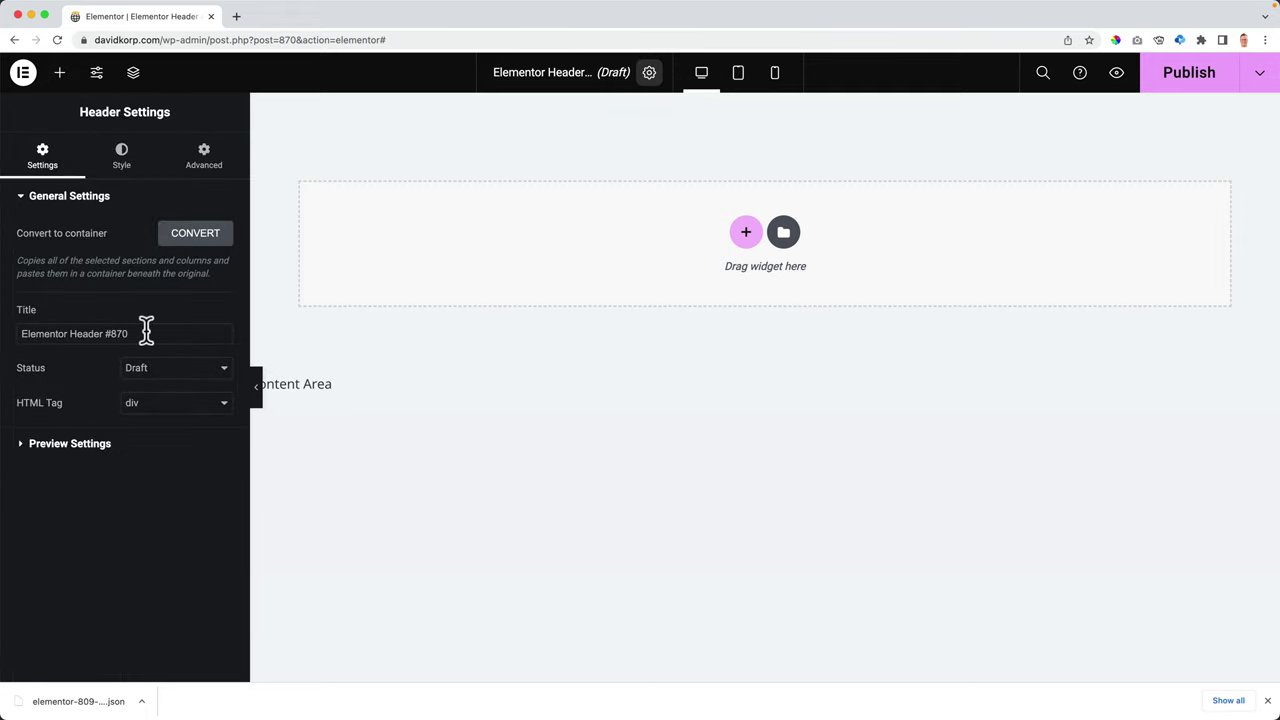
text(Header Homepage)
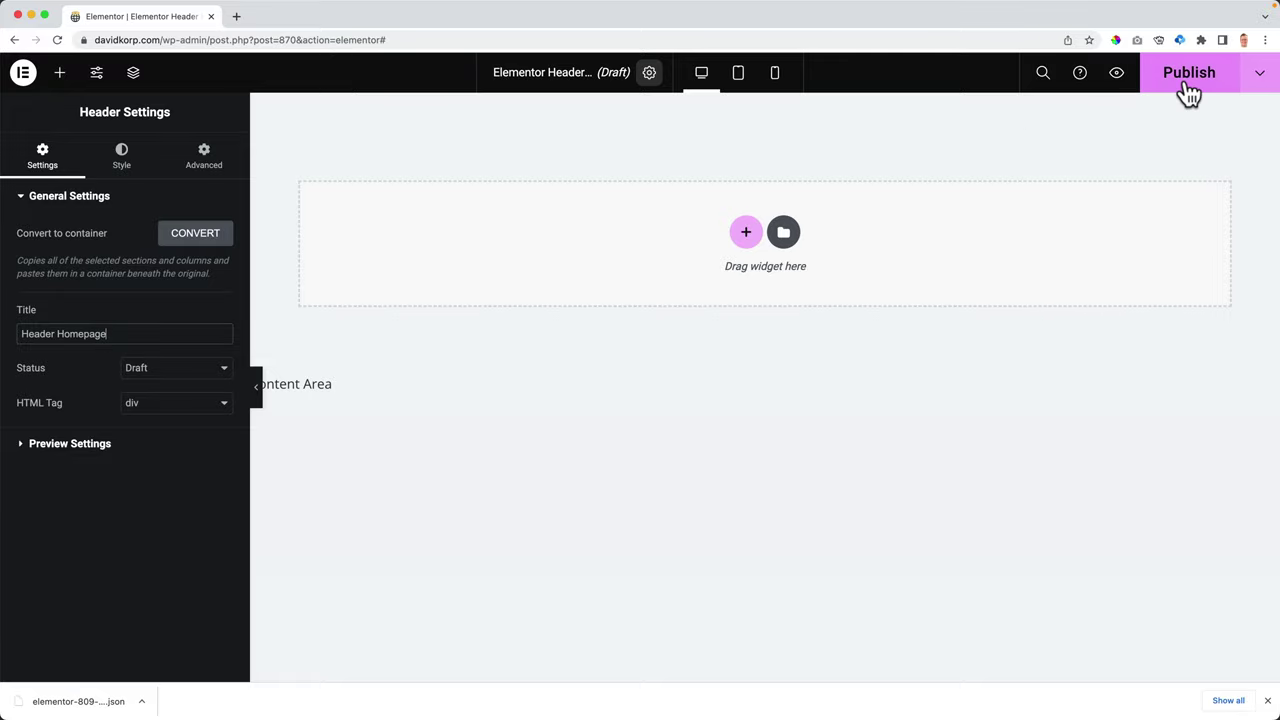
- Publish the template with an Include > Singular > Front Page display condition
click(1184, 80)
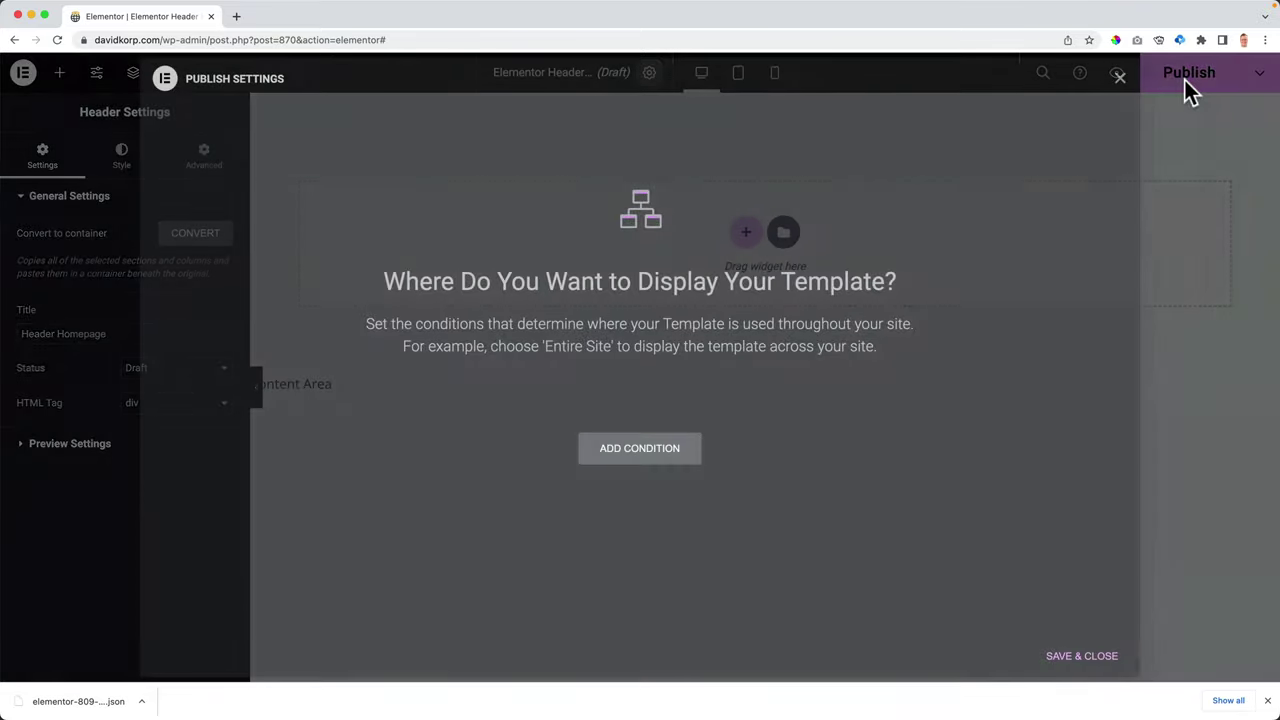
click(623, 452)
click(546, 418)
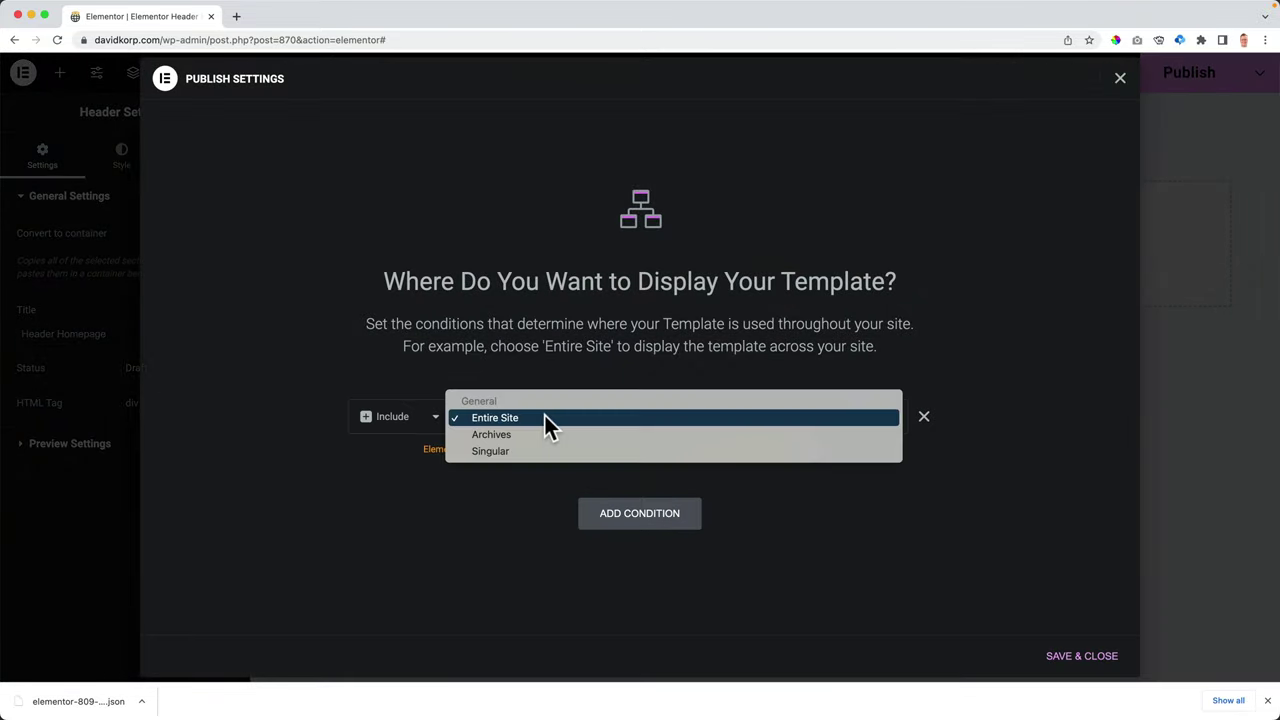
click(491, 451)
click(705, 420)
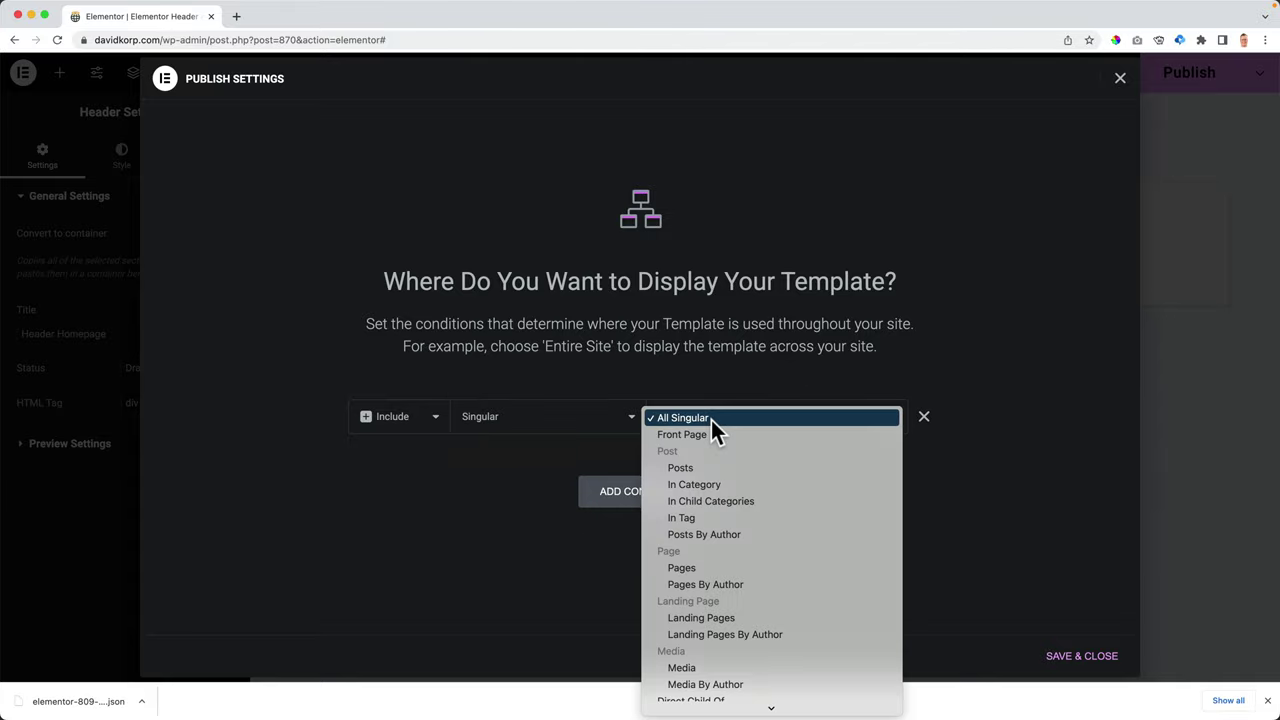
click(697, 436)
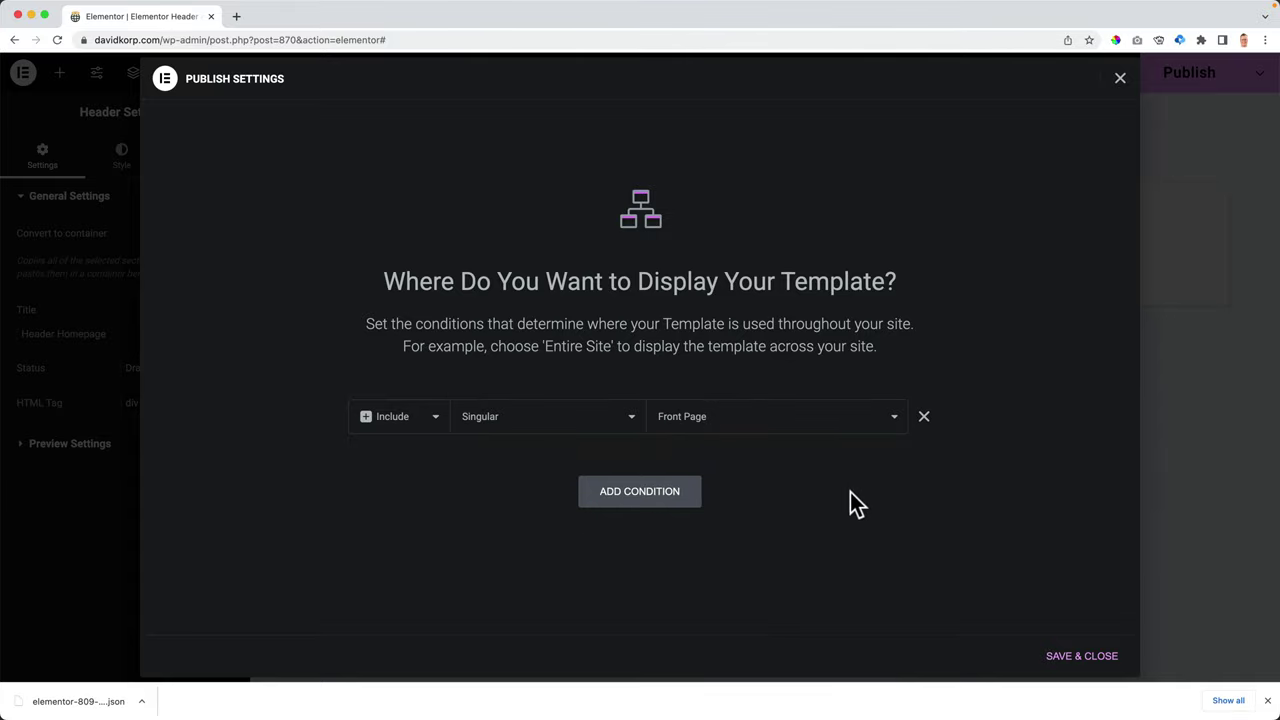
click(1082, 658)
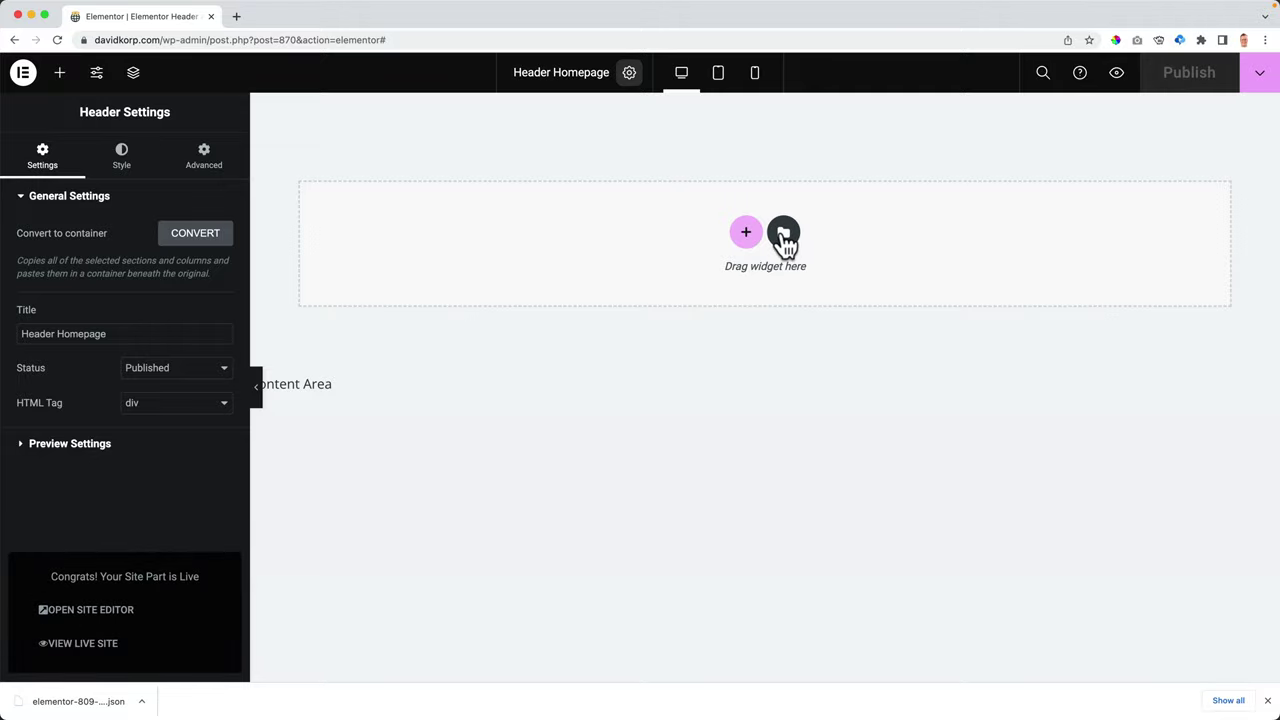
- Import the downloaded header .json file into the template library, enabling unfiltered uploads
click(784, 233)
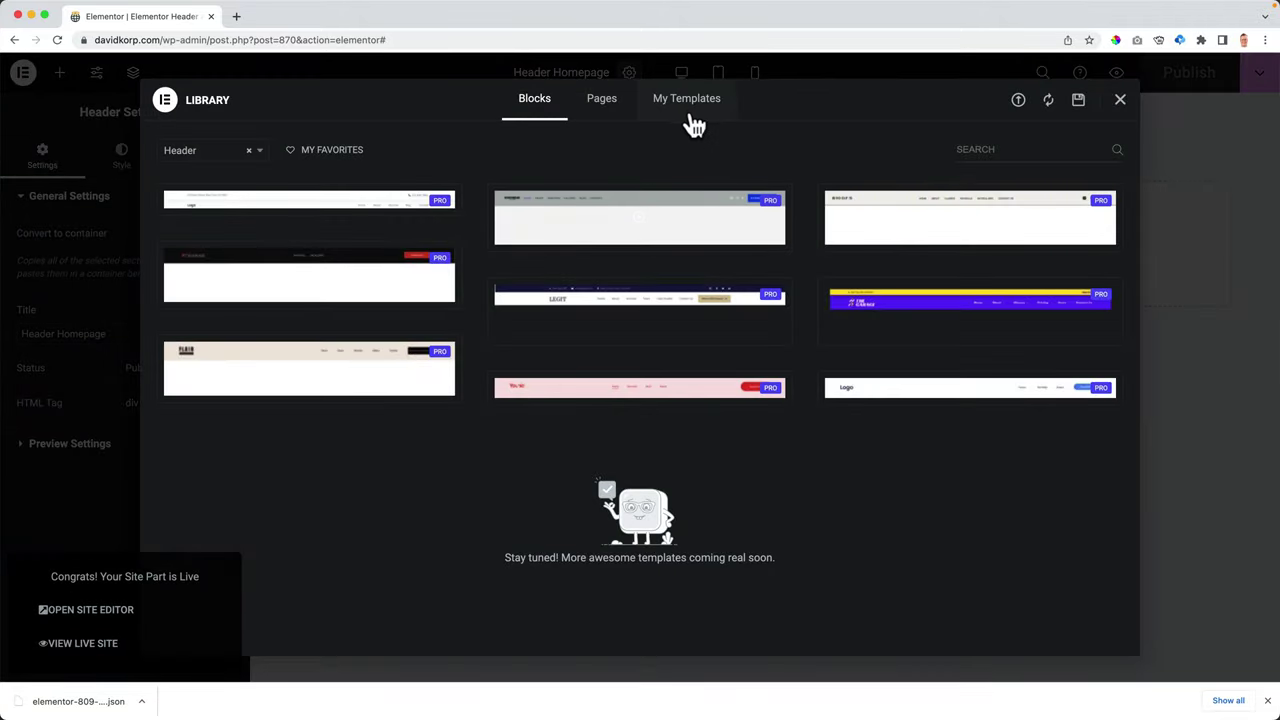
click(1018, 101)
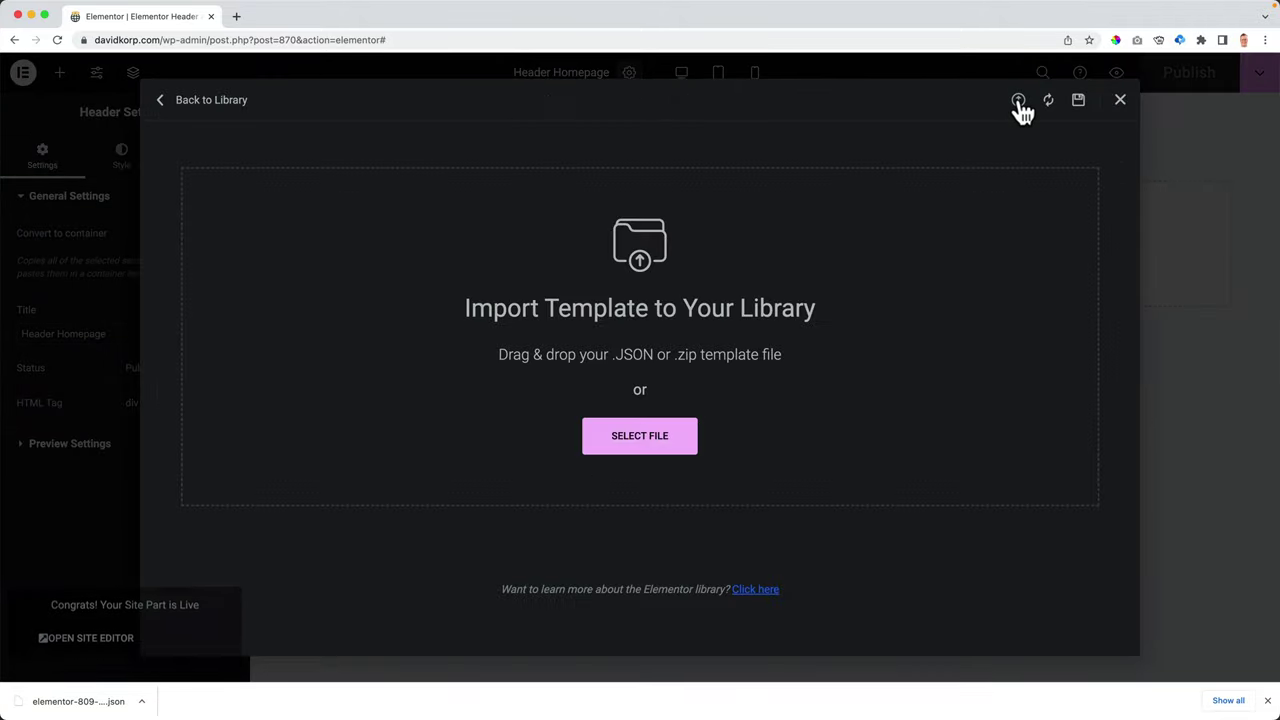
drag(94, 702, 451, 431)
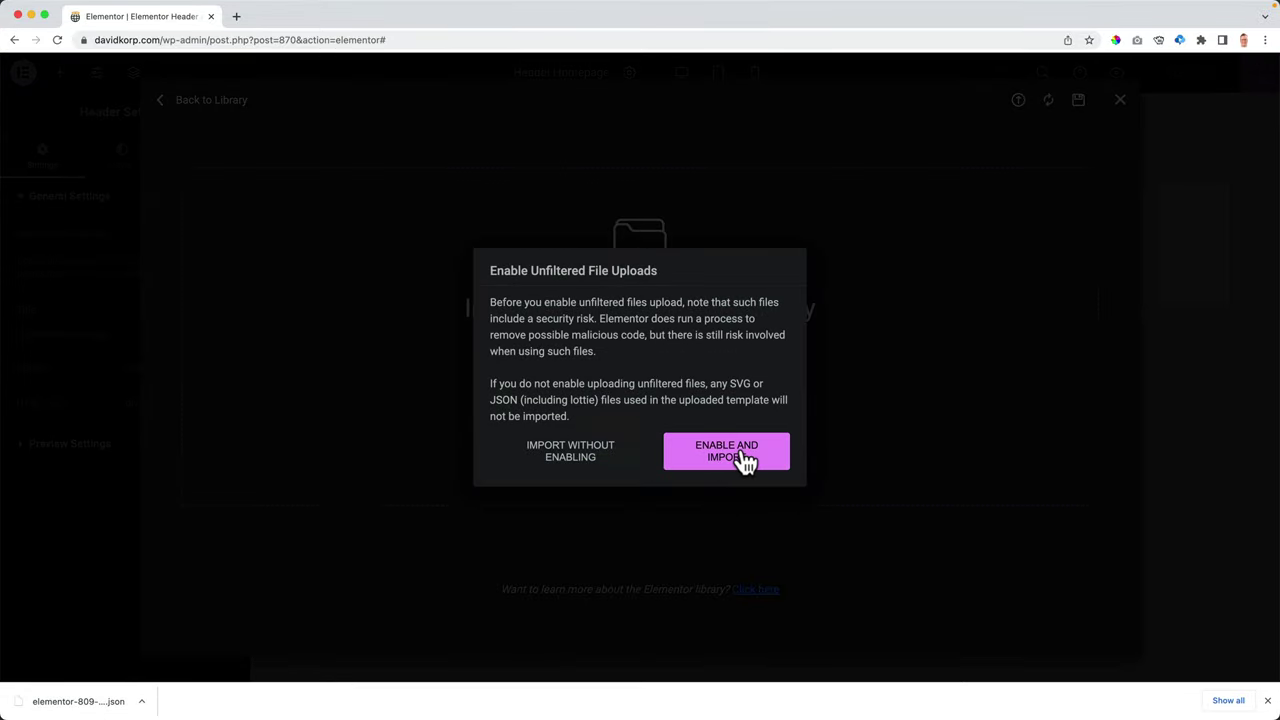
click(745, 458)
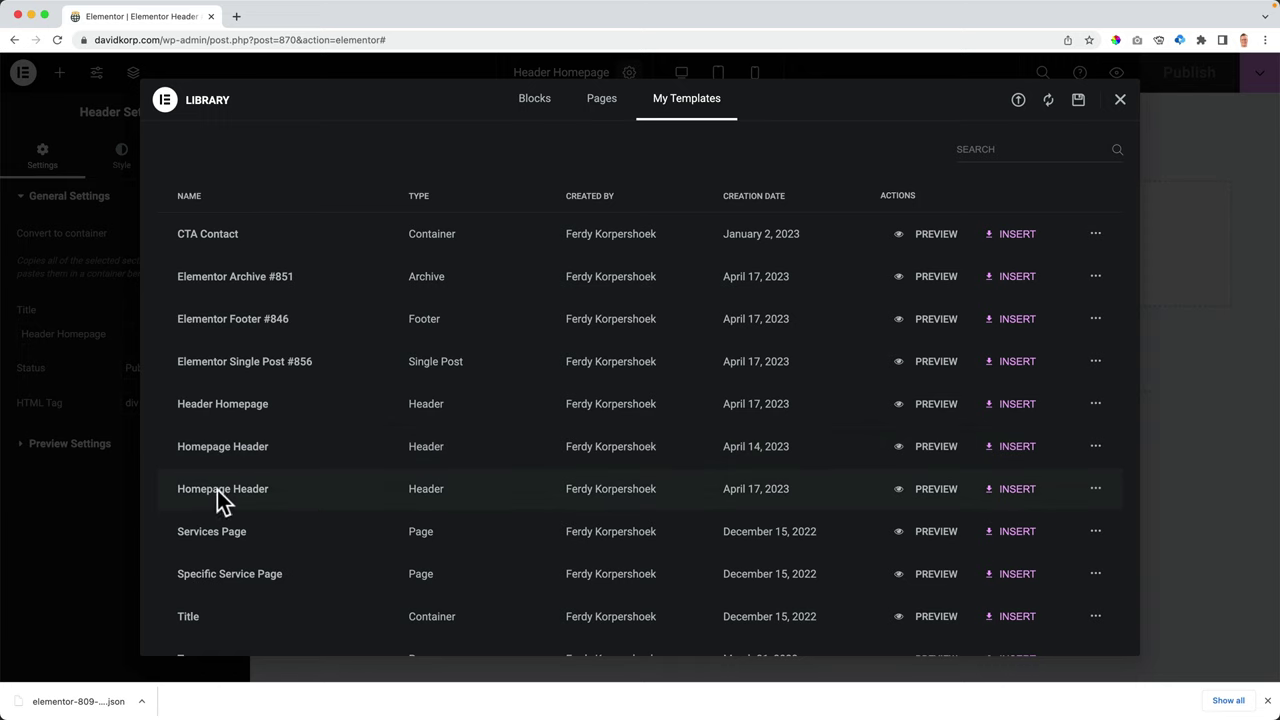
- Insert the Homepage Header design into the template, publish it, and open a new browser tab
click(1014, 491)
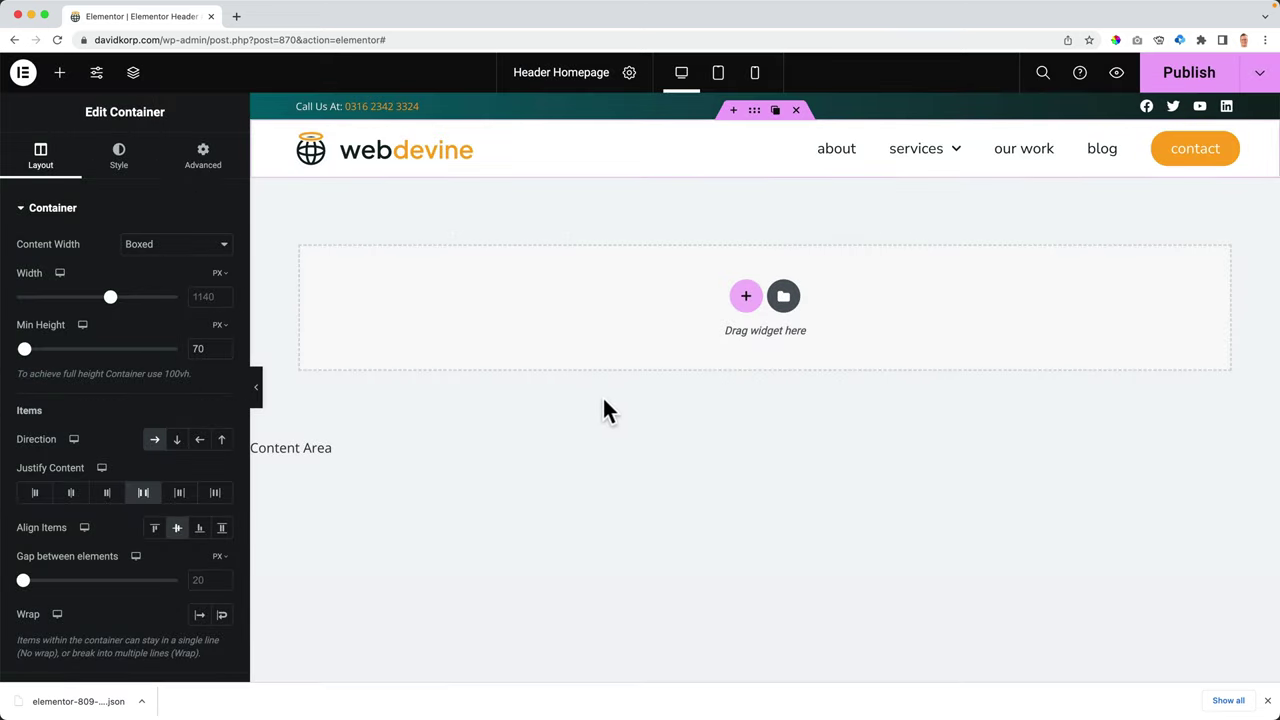
click(1189, 74)
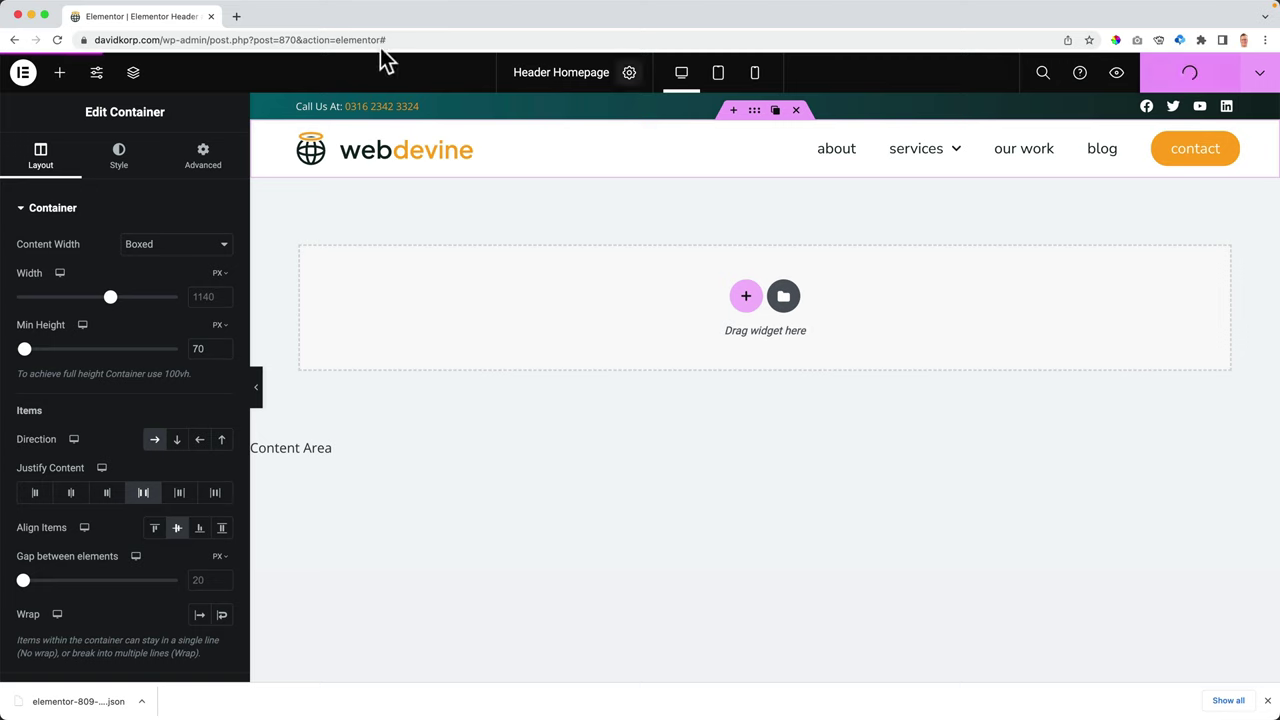
click(237, 16)
- Load davidkorp.com to check the new header live, then return to the Elementor tab
text(david)
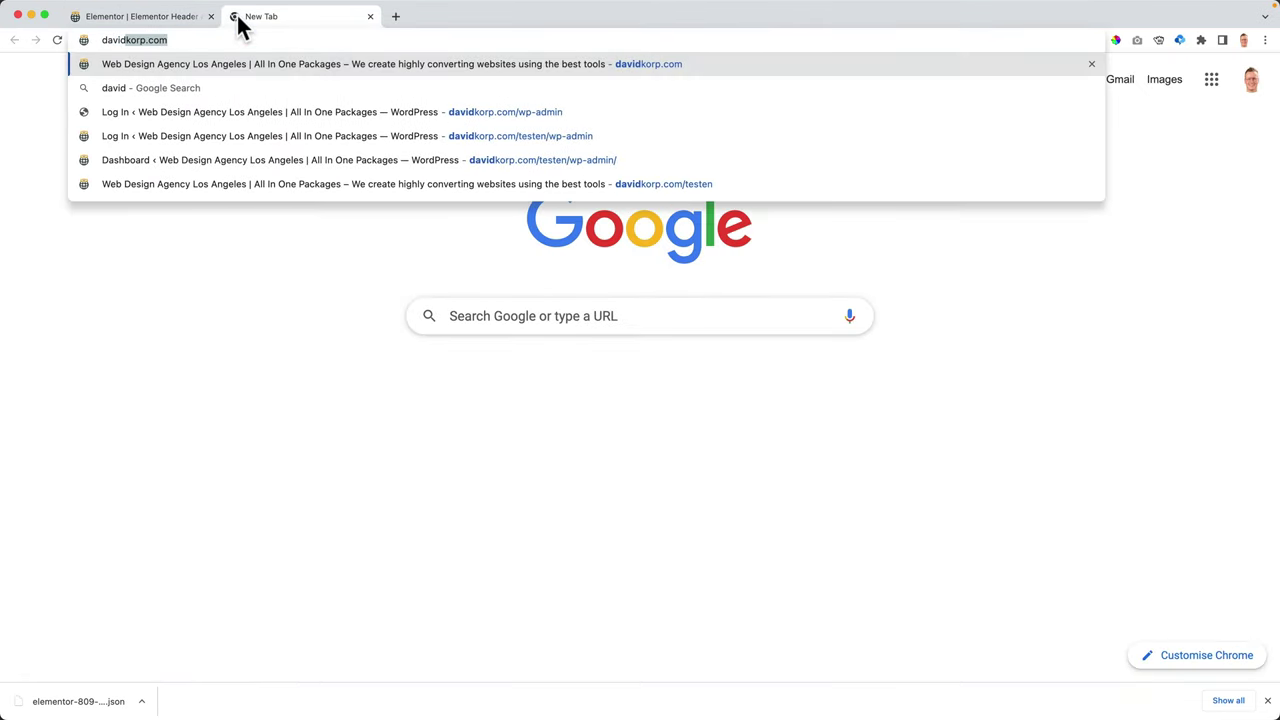
key(Return)
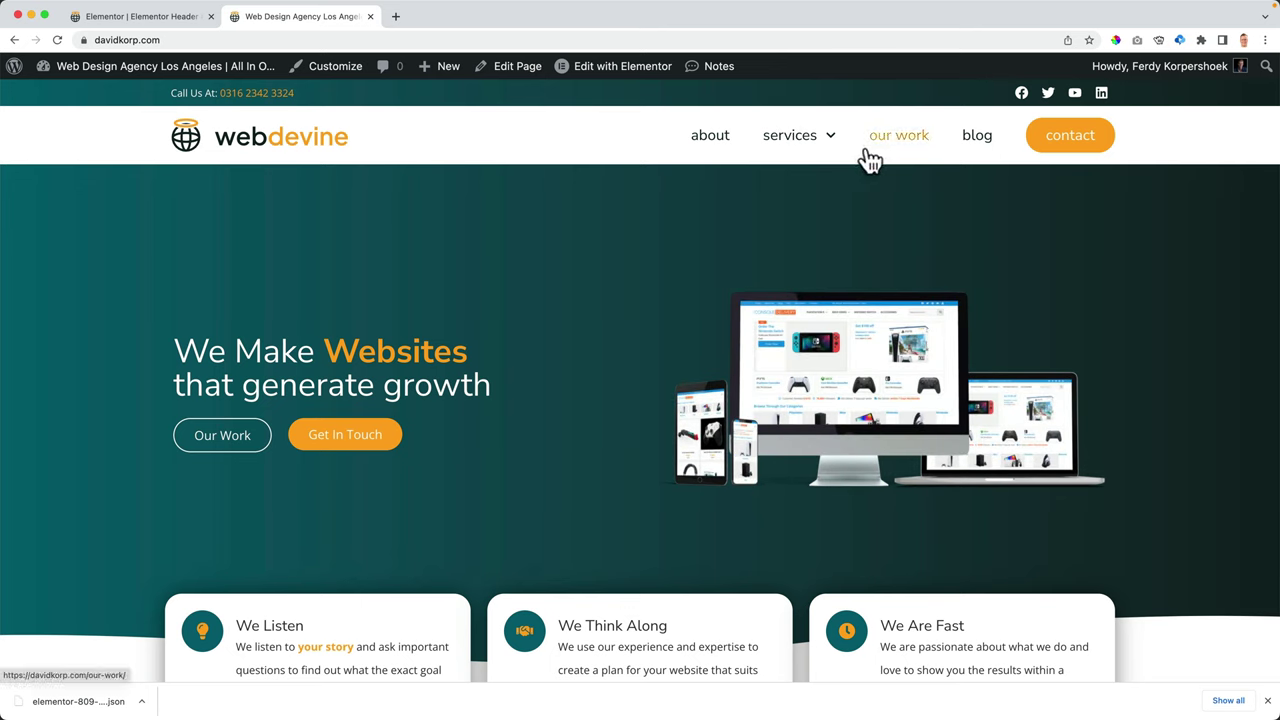
click(139, 16)
- Add a single vertical container below the header
click(746, 297)
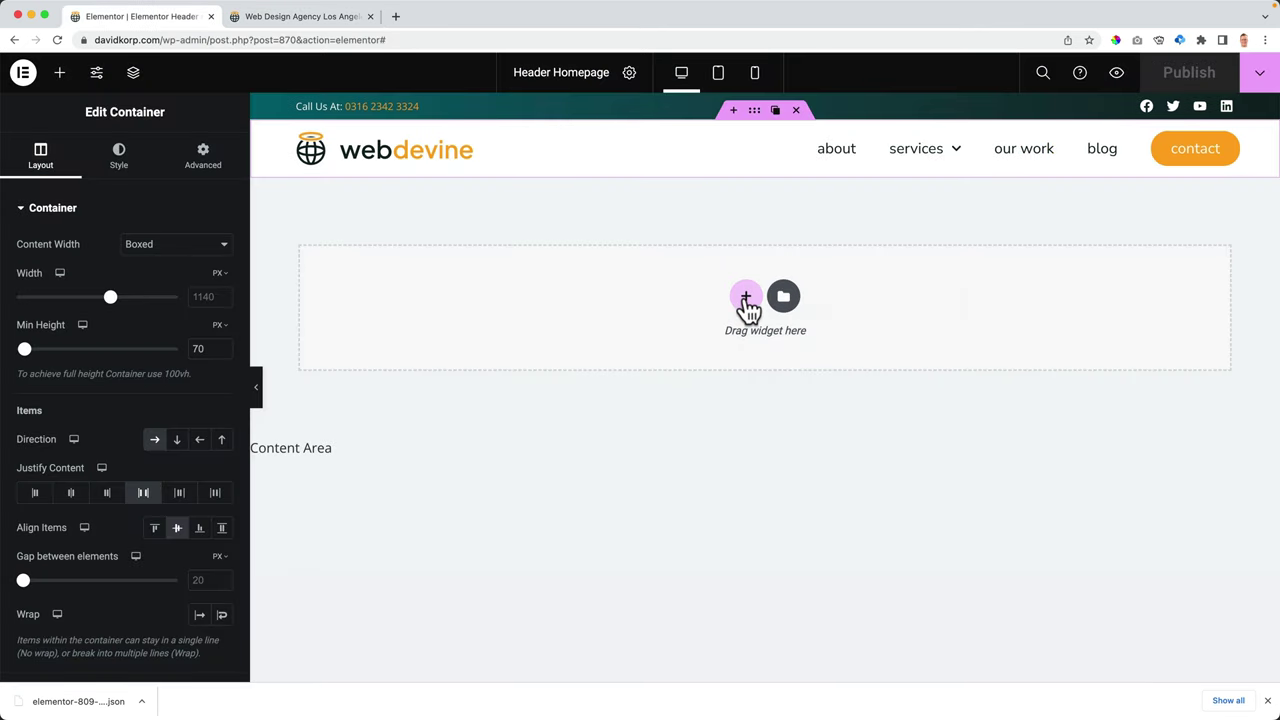
click(746, 297)
click(540, 336)
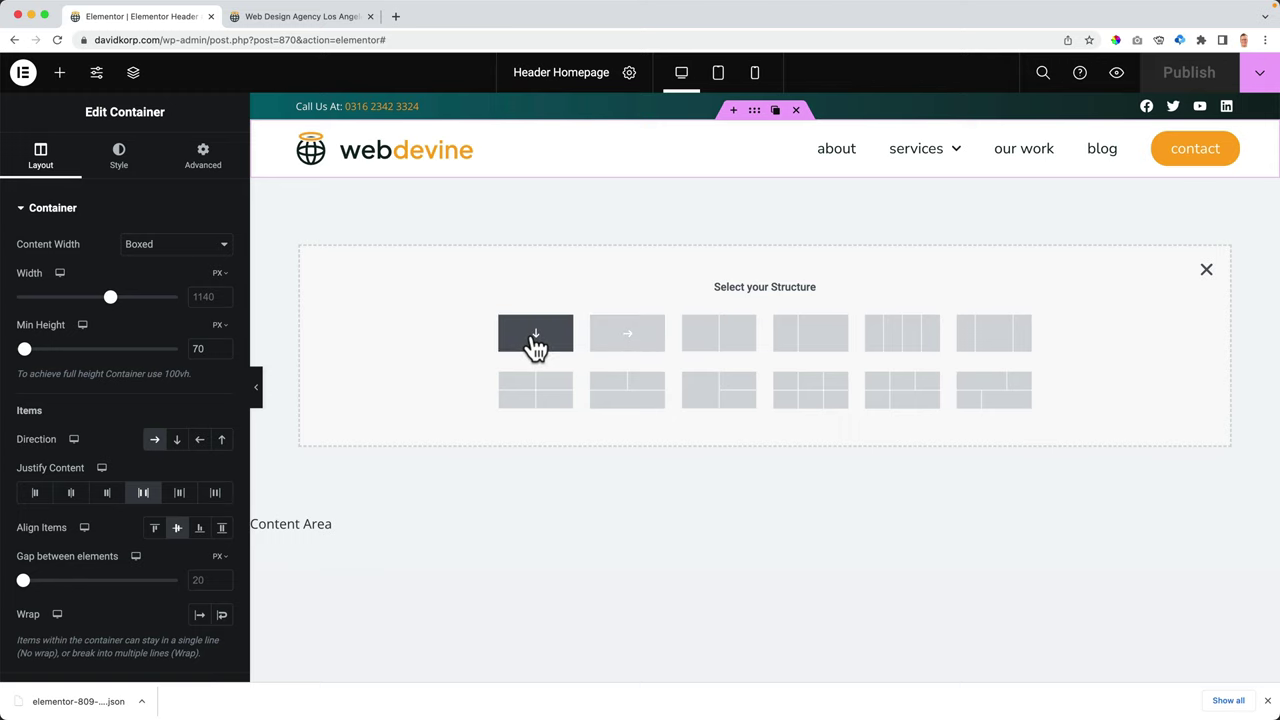
- Give the container a 90° gradient background from Secondary teal to a dark global colour
click(119, 158)
click(178, 281)
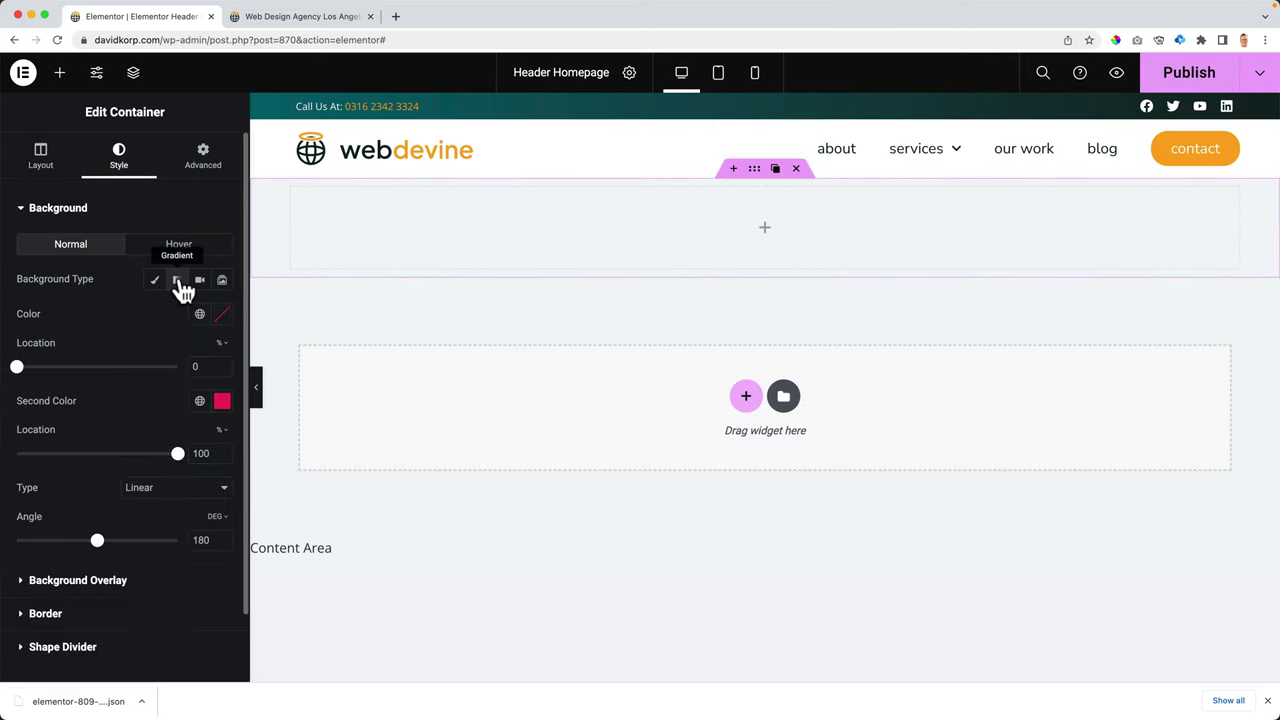
click(199, 316)
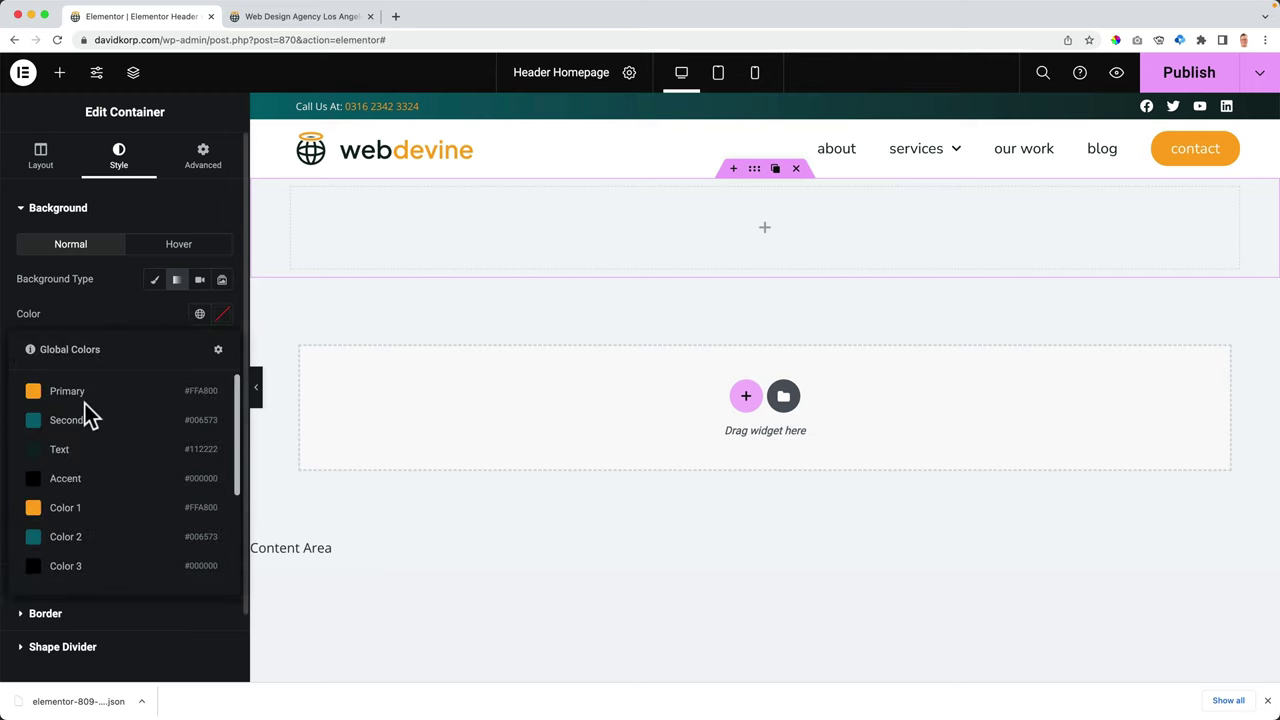
click(88, 540)
click(200, 404)
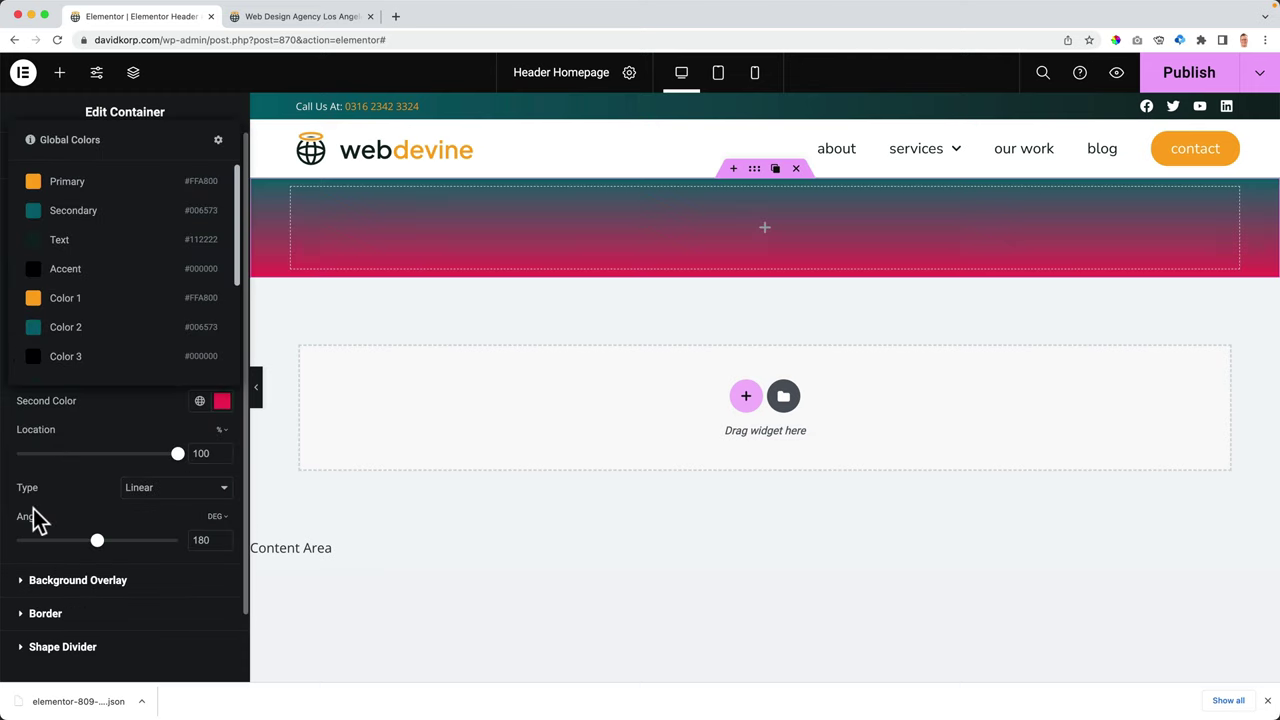
scroll(89, 354, down, 2)
click(88, 335)
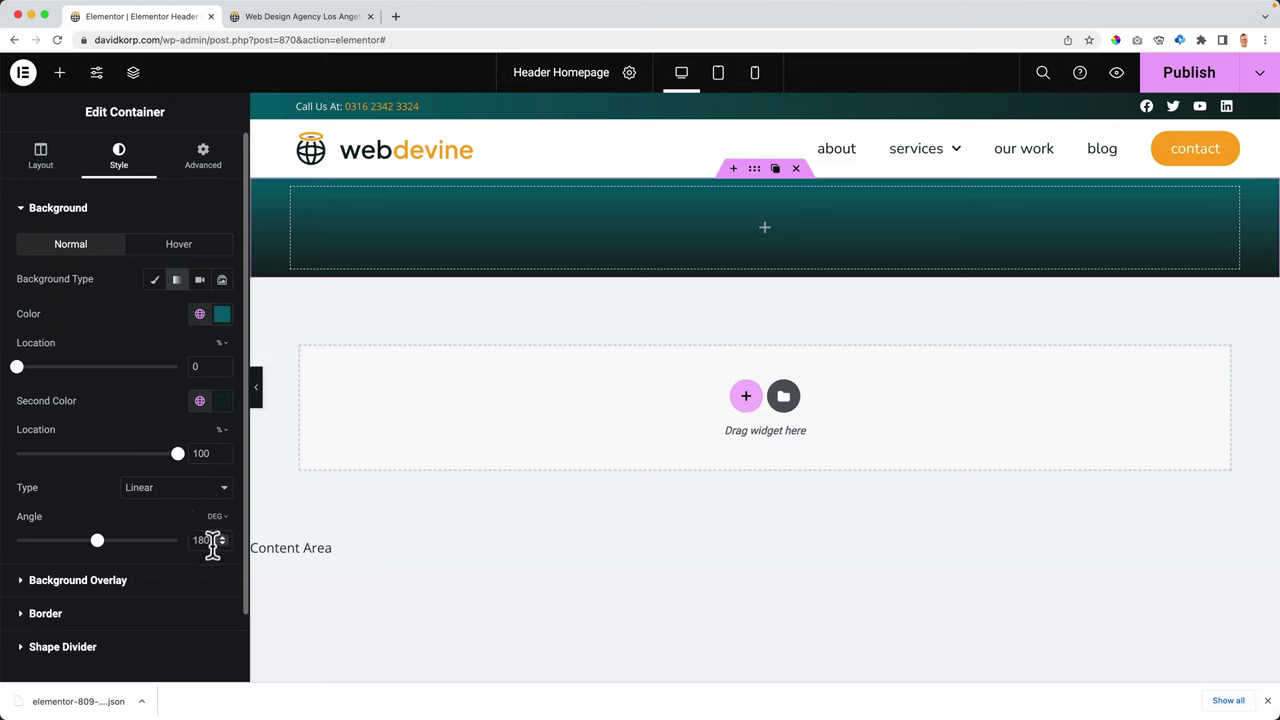
text(90)
scroll(178, 541, down, 2)
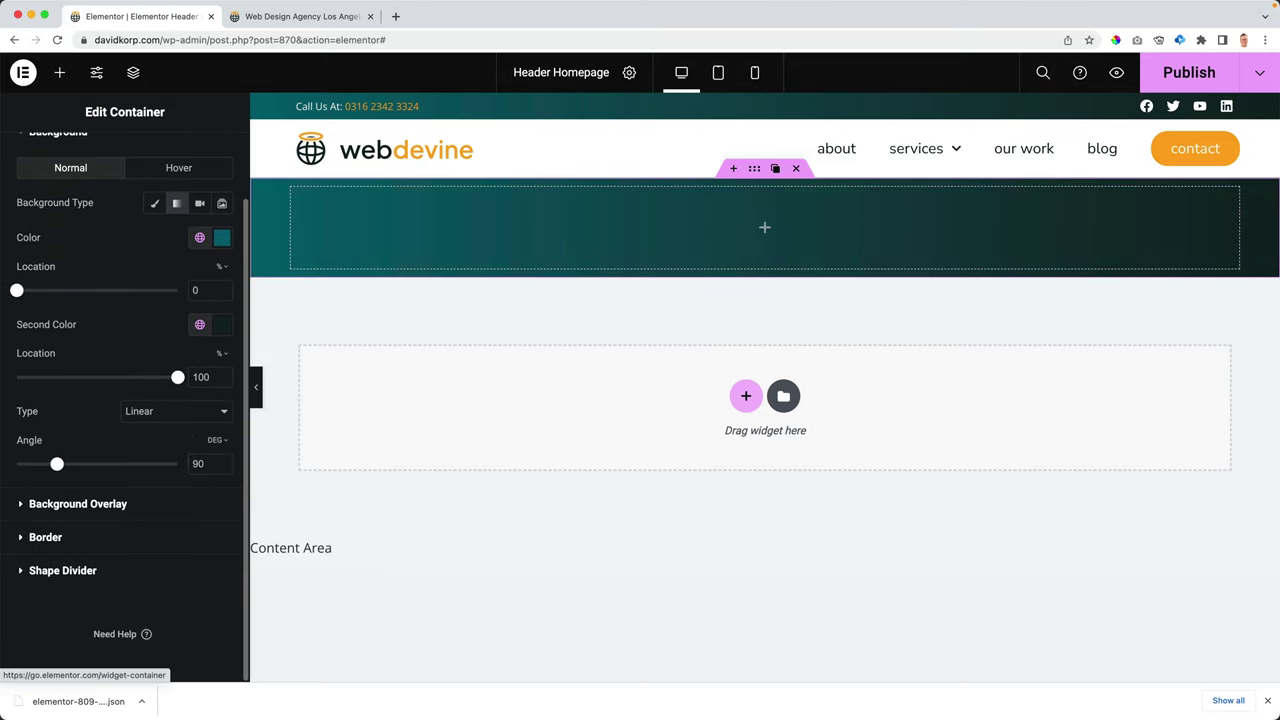
scroll(131, 249, up, 3)
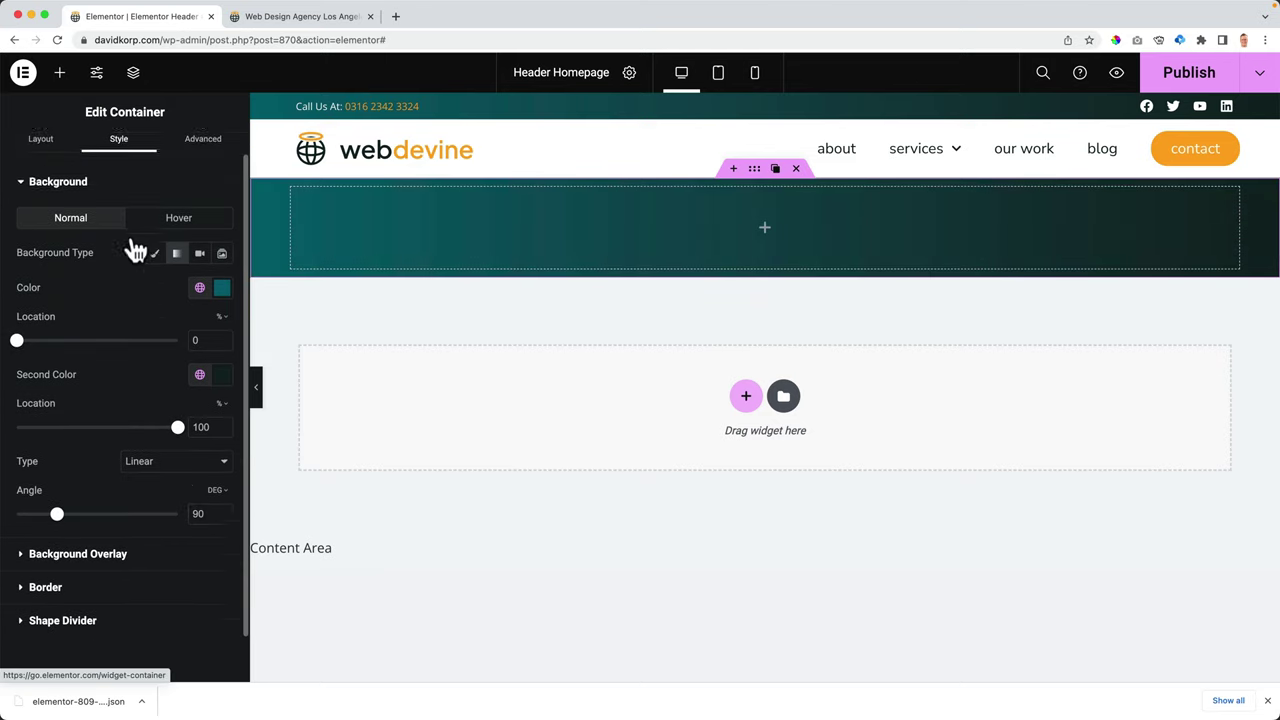
- Set the container's minimum height to 600 px
click(45, 163)
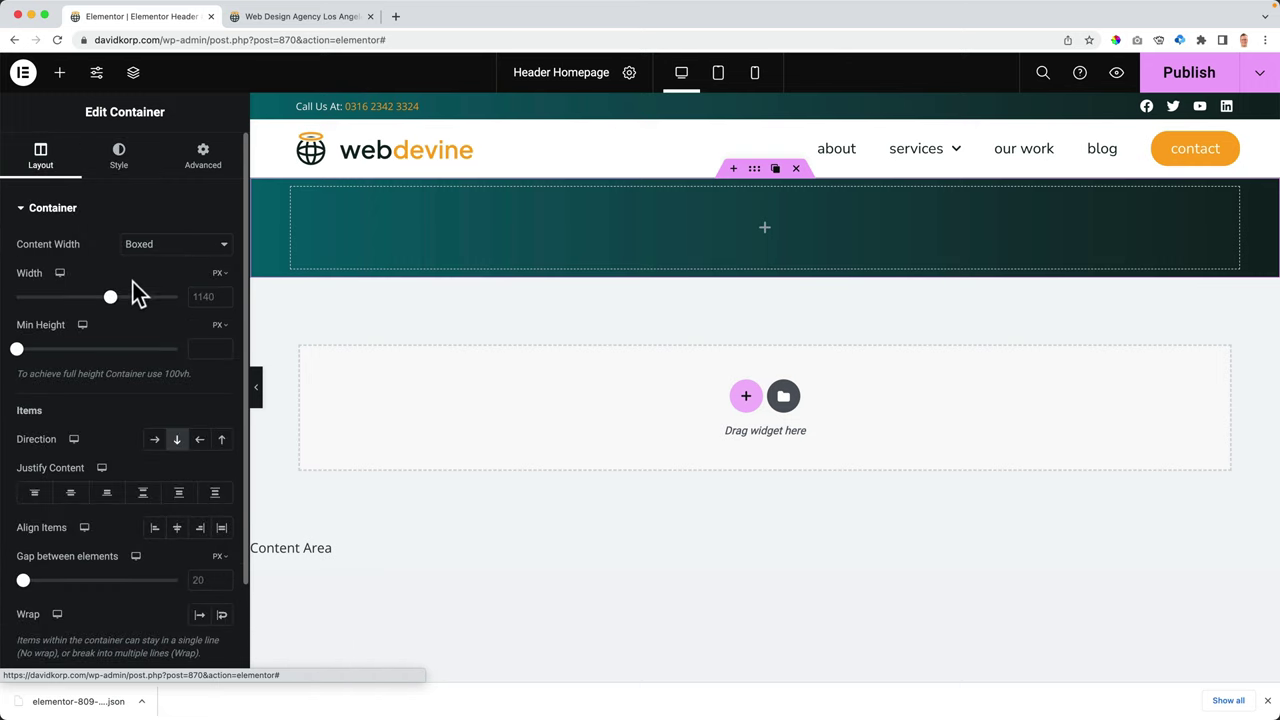
click(204, 348)
text(600)
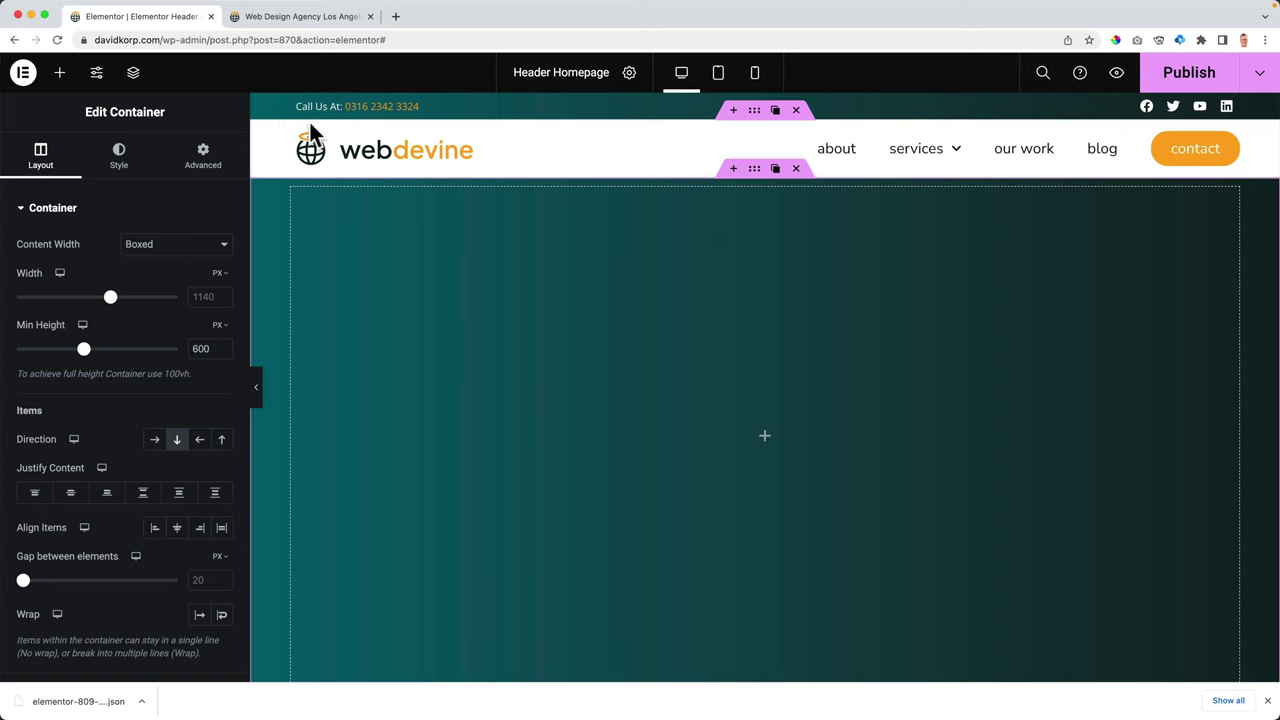
- Set the header container's background colour to fully transparent #FFFFFF00
click(762, 112)
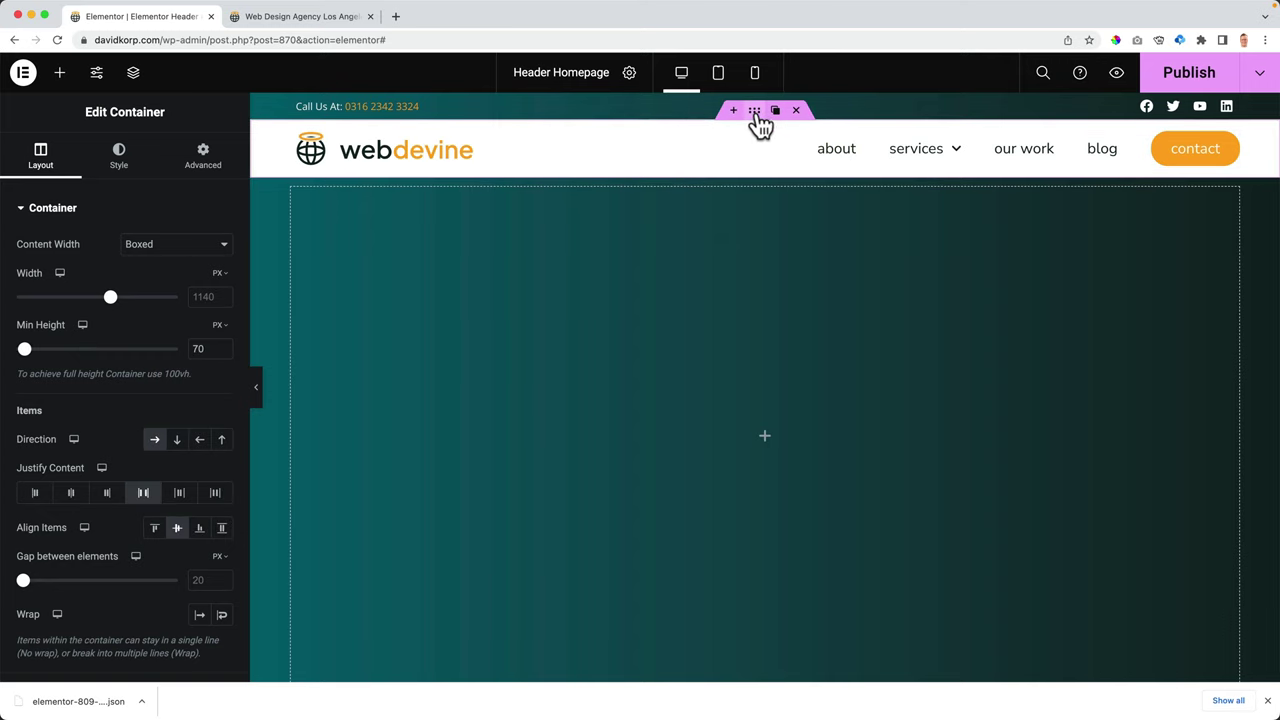
click(116, 158)
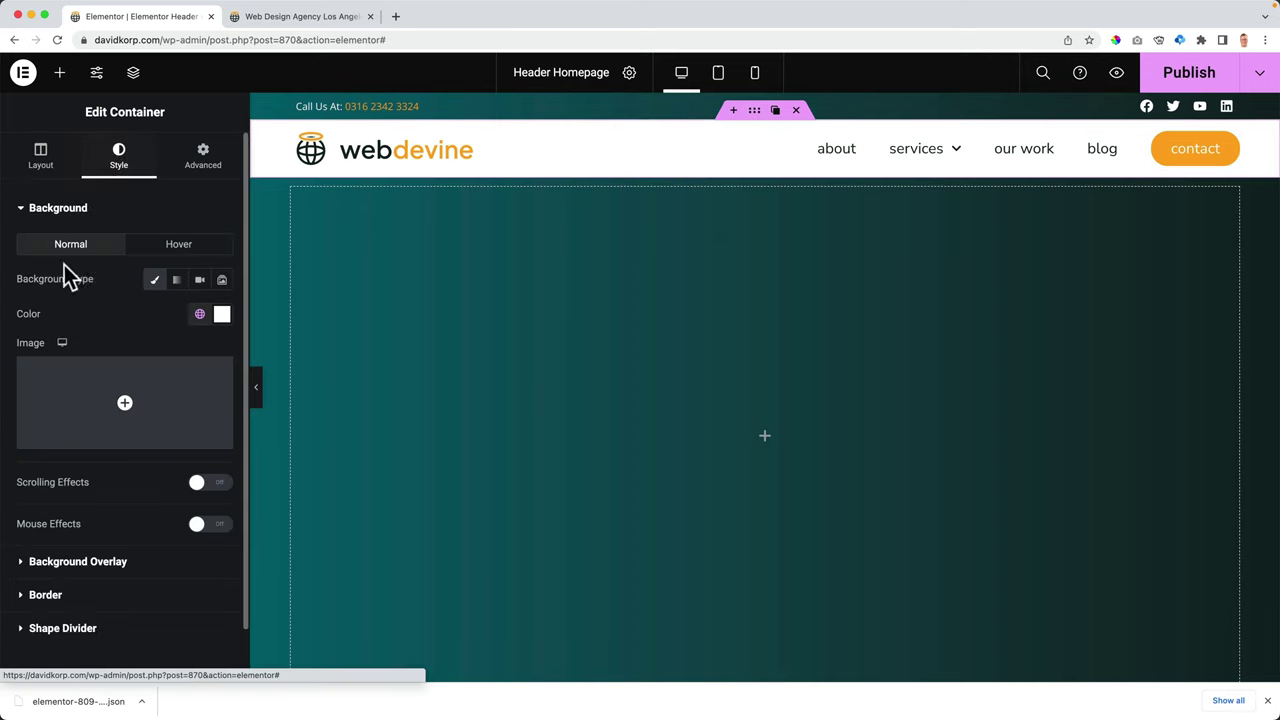
click(221, 315)
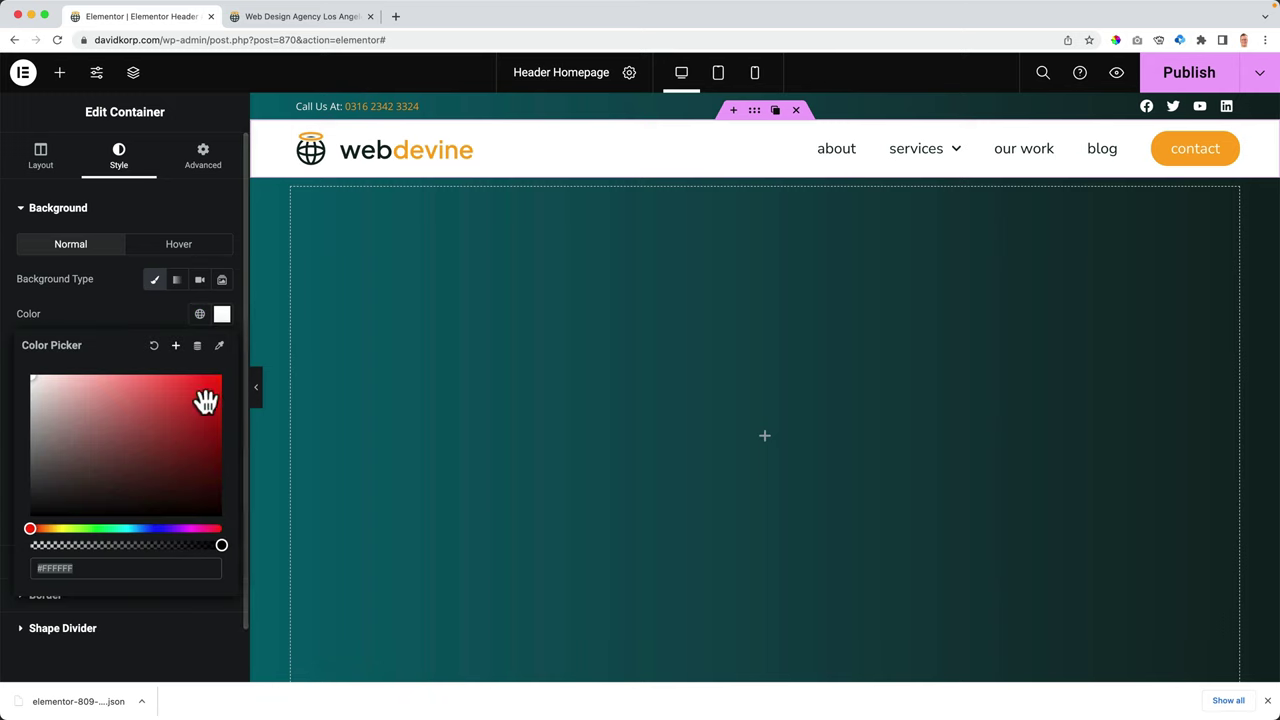
drag(221, 545, 30, 547)
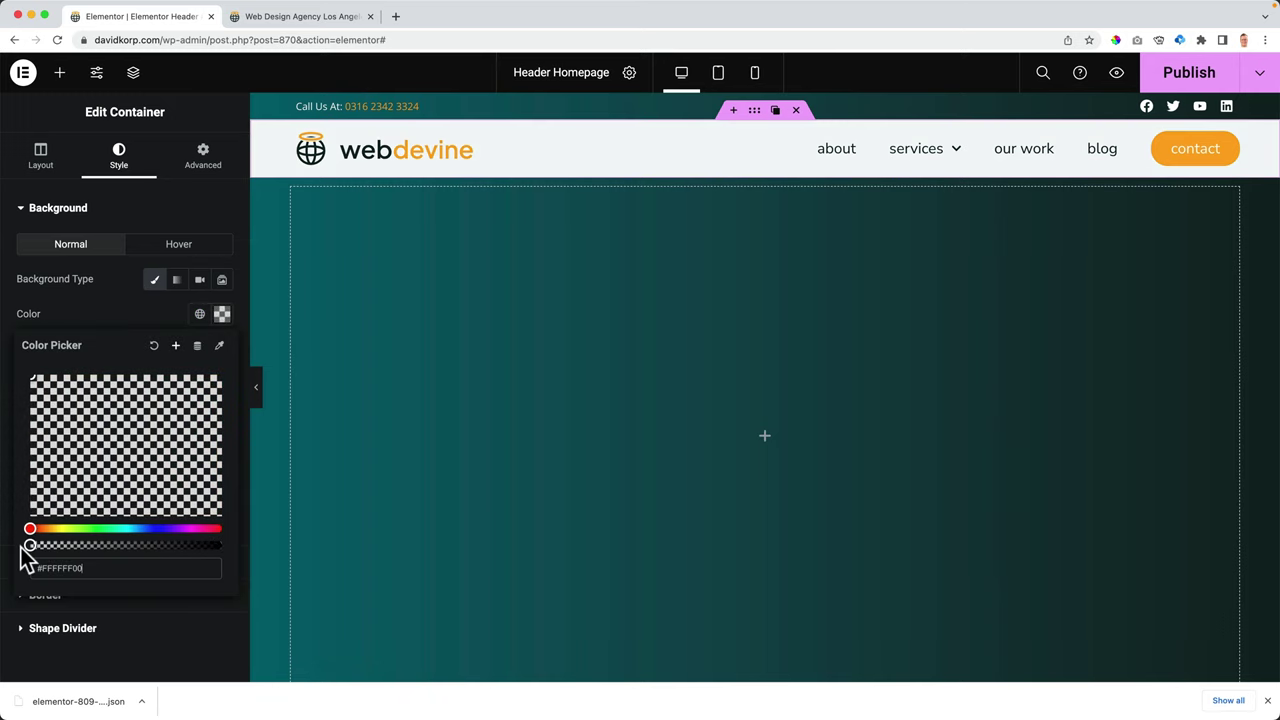
click(144, 317)
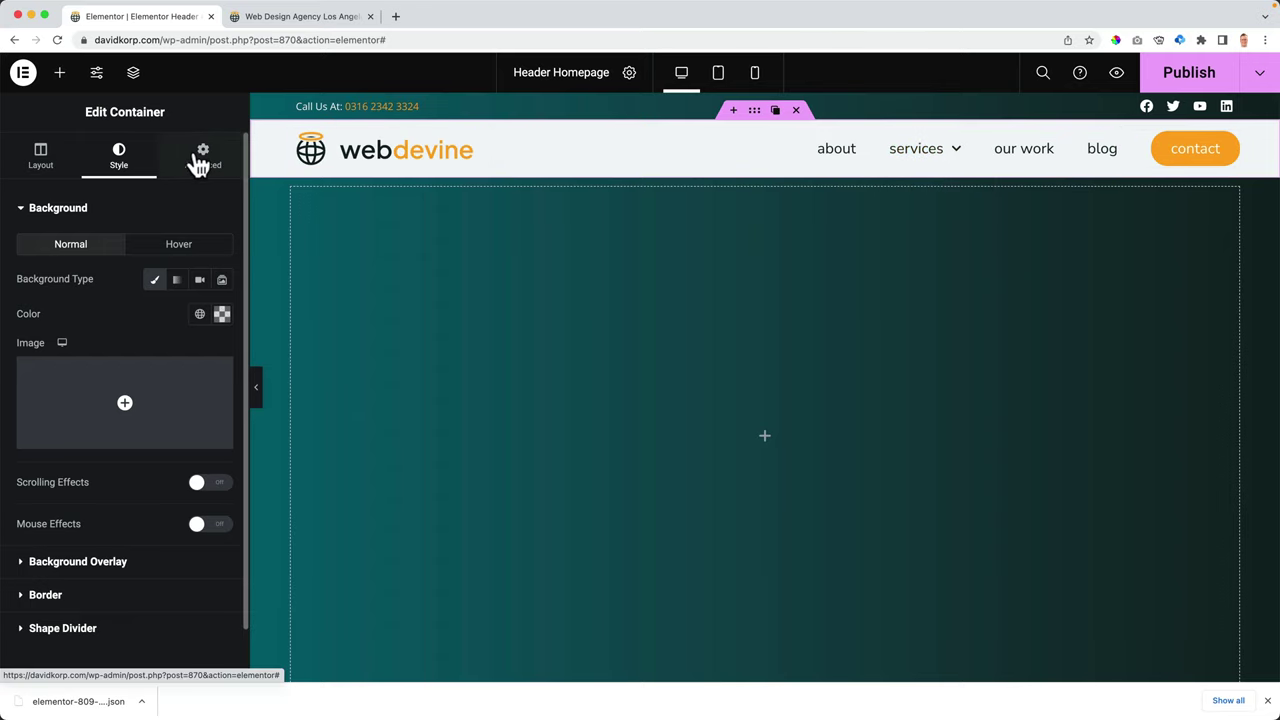
- Unlink the header's margins and set only its bottom margin to -70
click(202, 157)
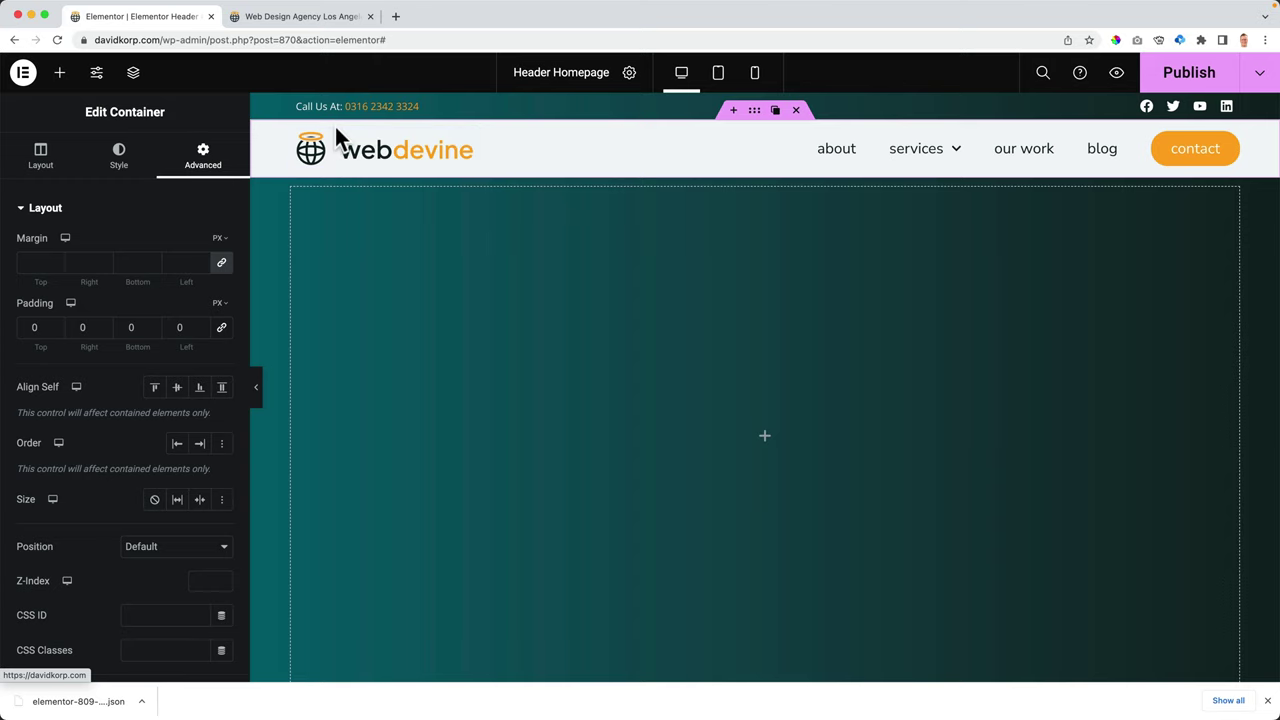
click(222, 262)
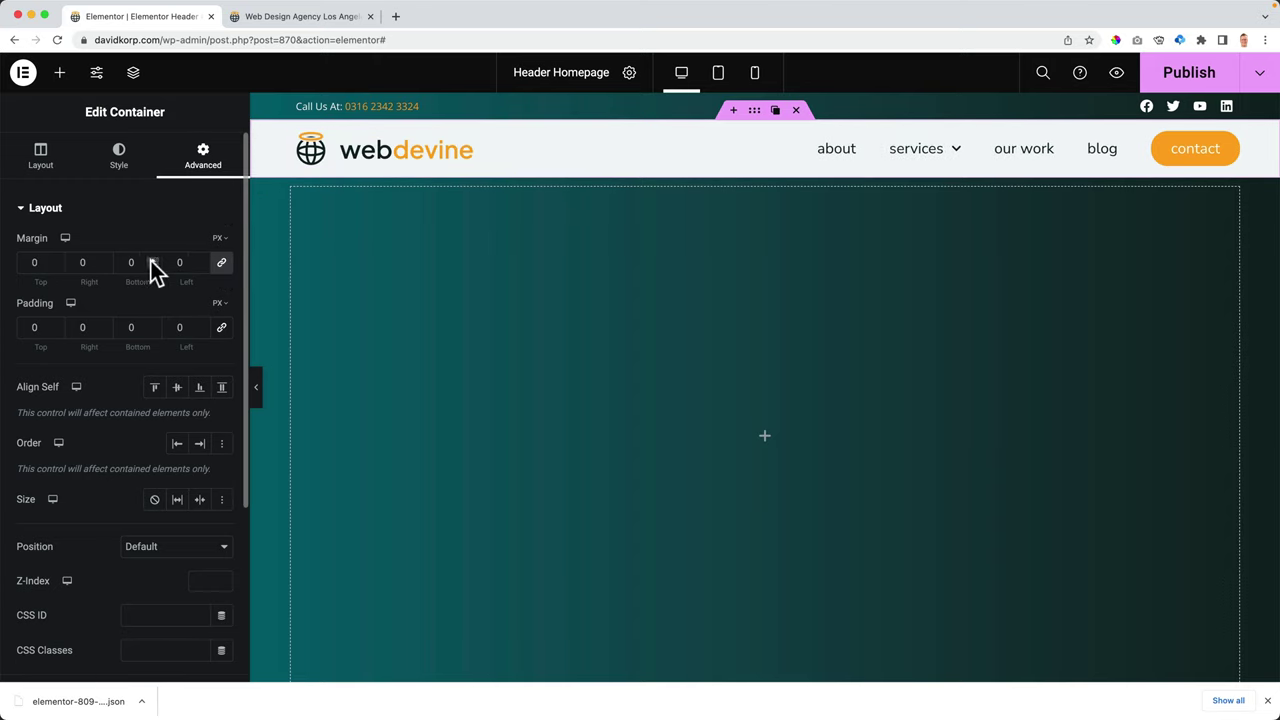
click(142, 262)
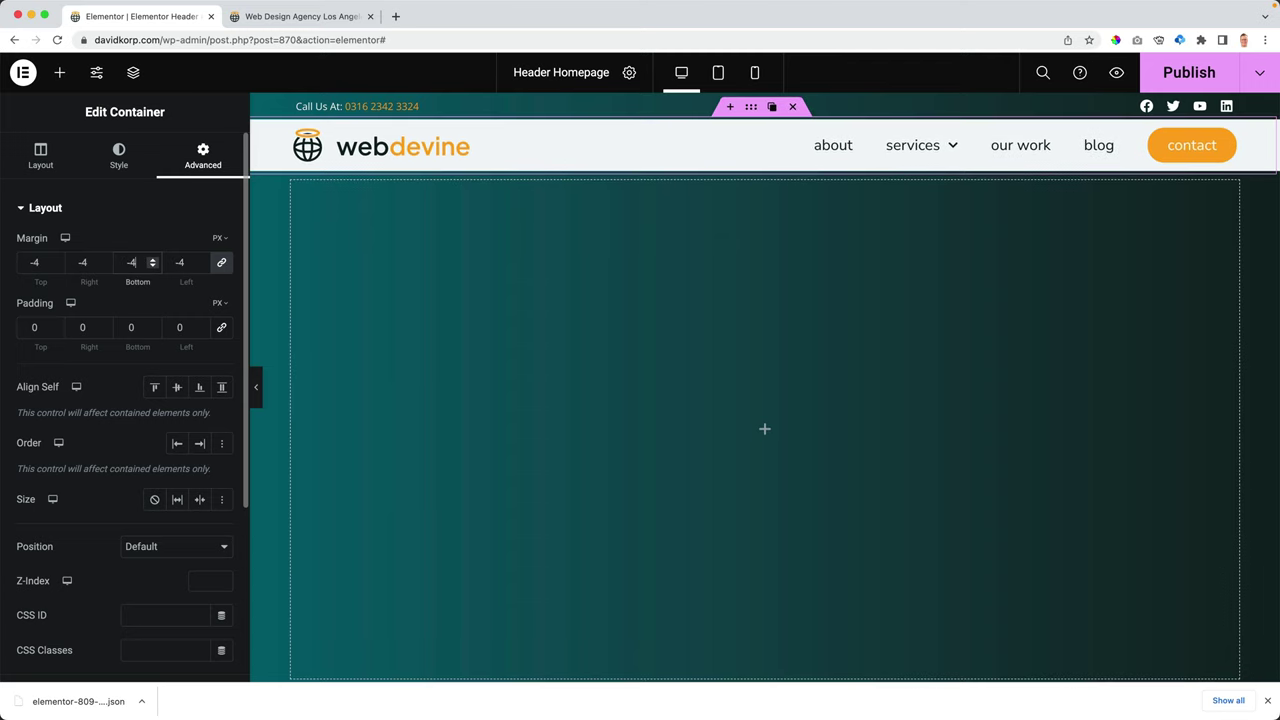
key(Up)
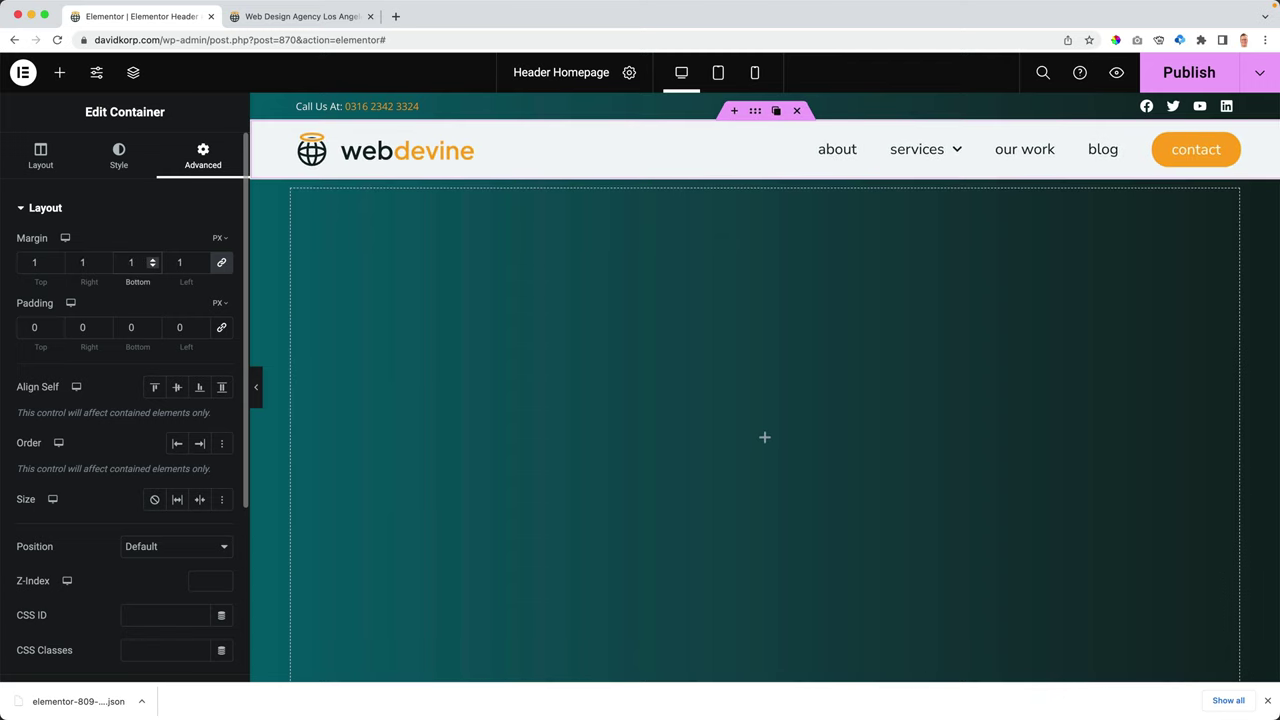
key(Down)
click(222, 263)
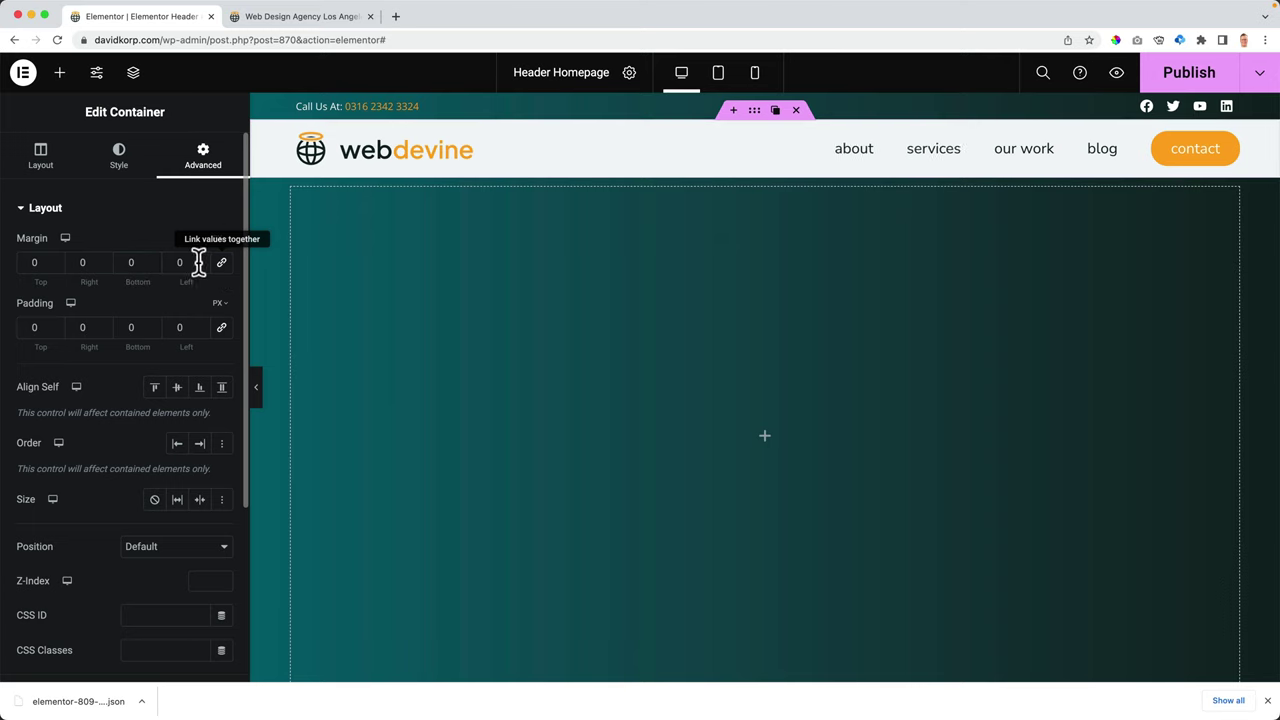
click(136, 262)
key(Down)
key(Down)
key(Down)
key(Down)
key(Down)
key(Down)
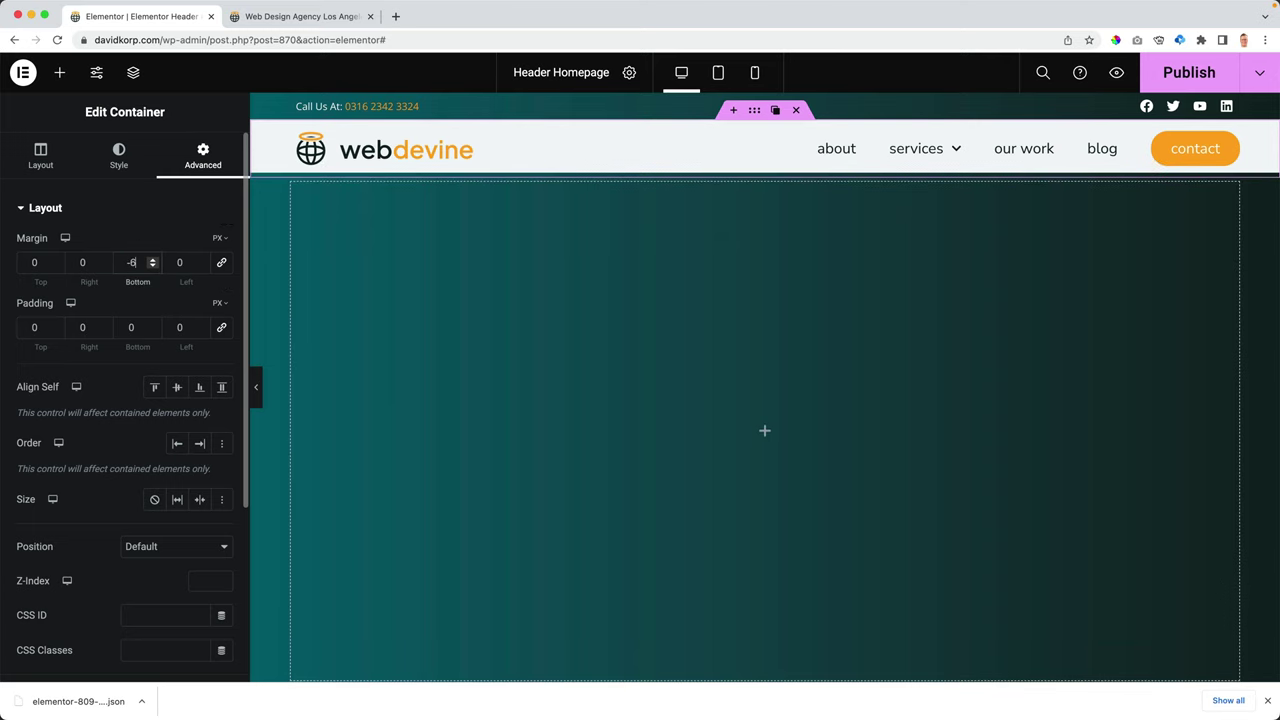
key(Down)
text(0)
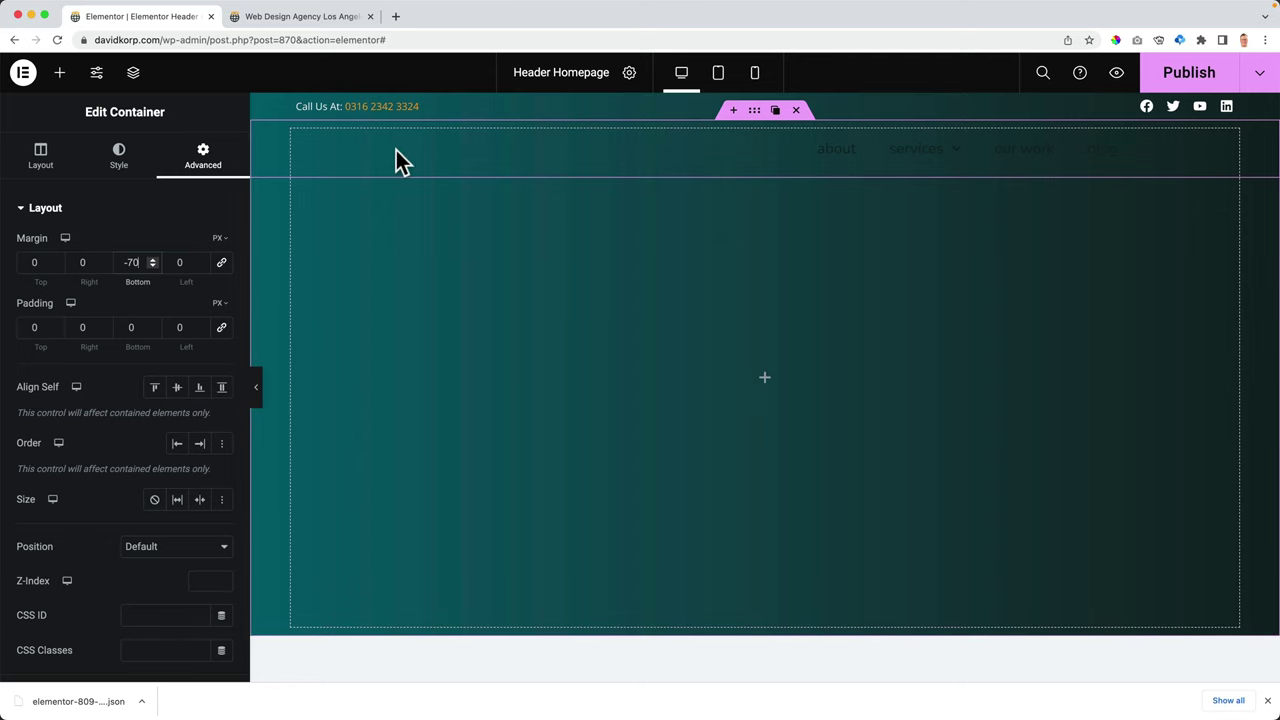
- Select the Main Header in the Navigator and set its z-index to 10
click(134, 74)
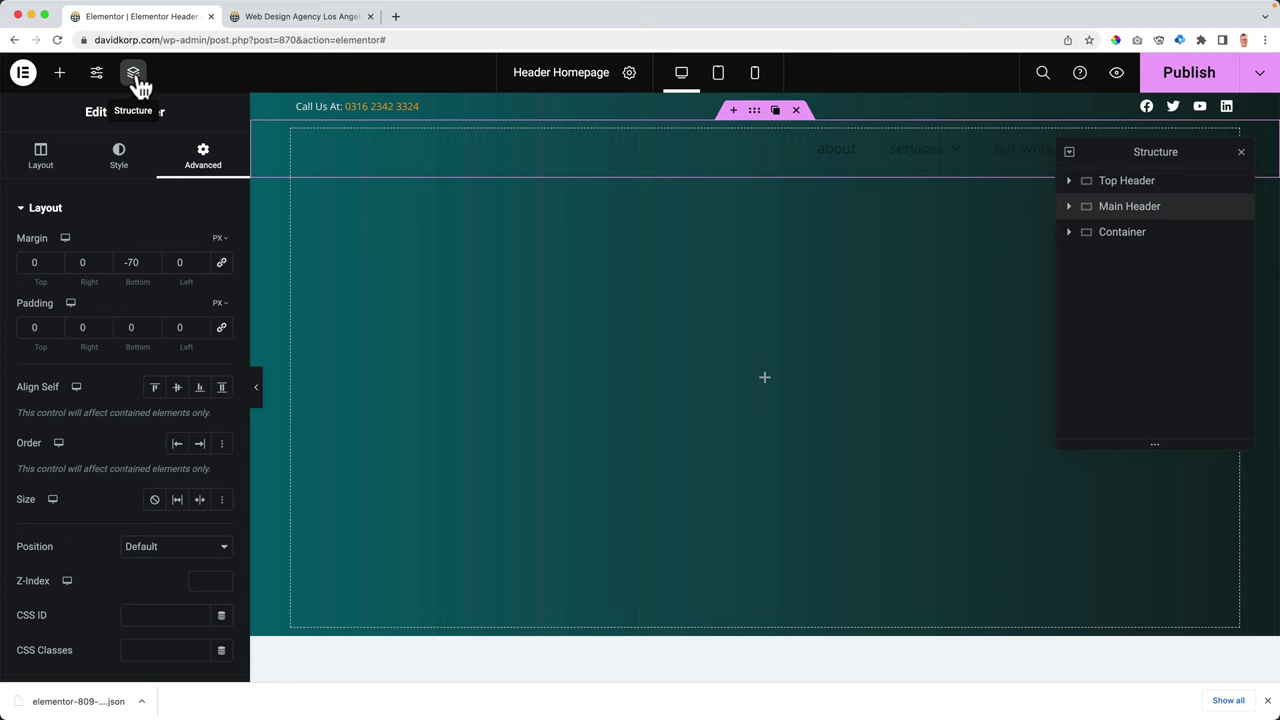
click(1122, 210)
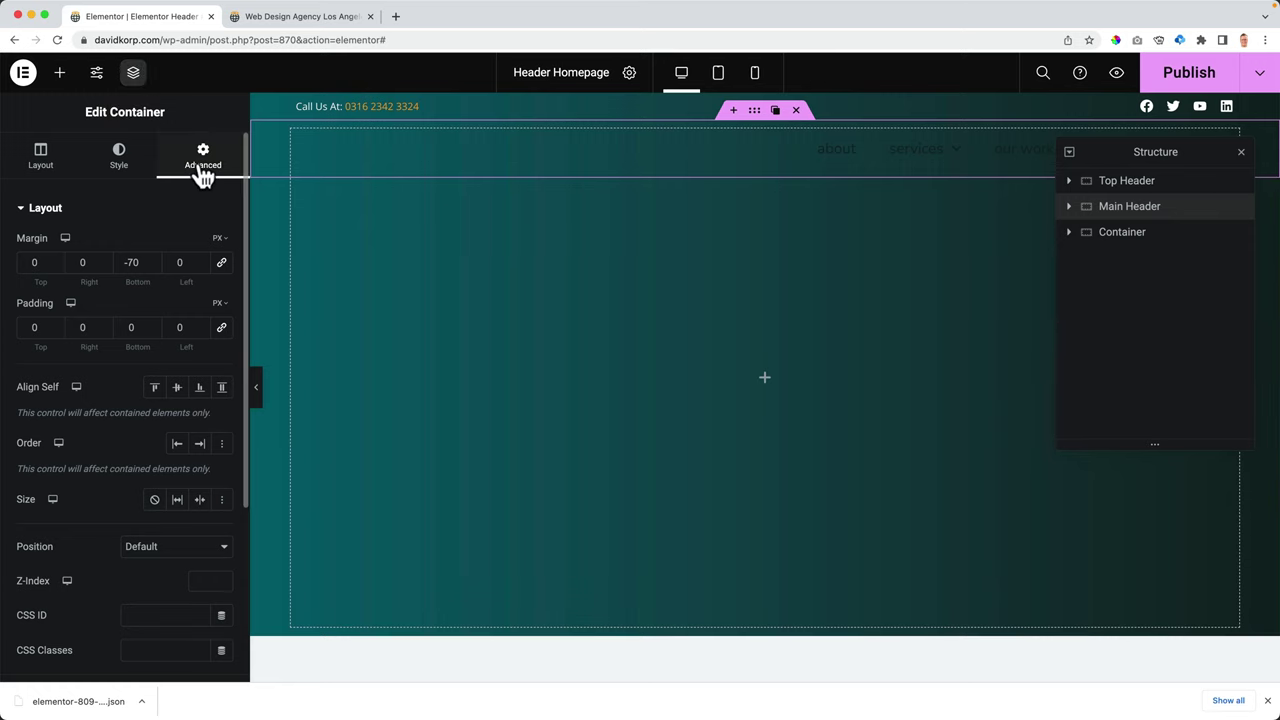
scroll(135, 355, down, 2)
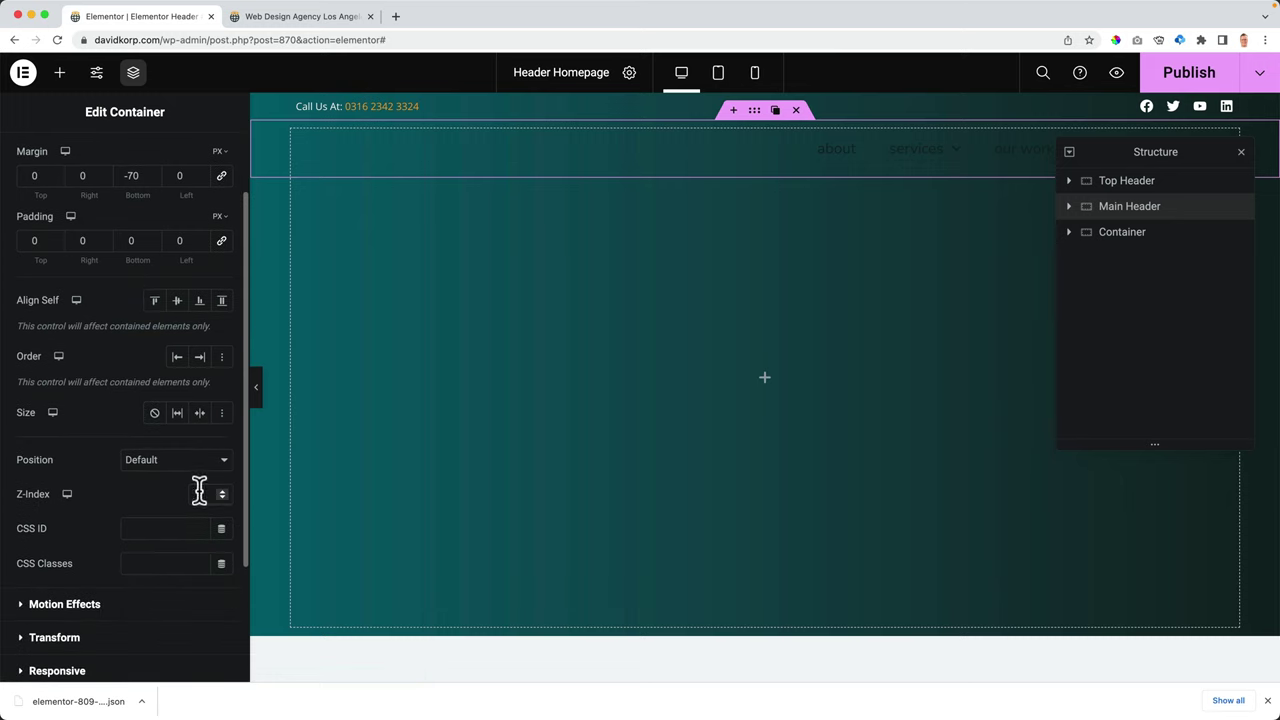
text(10)
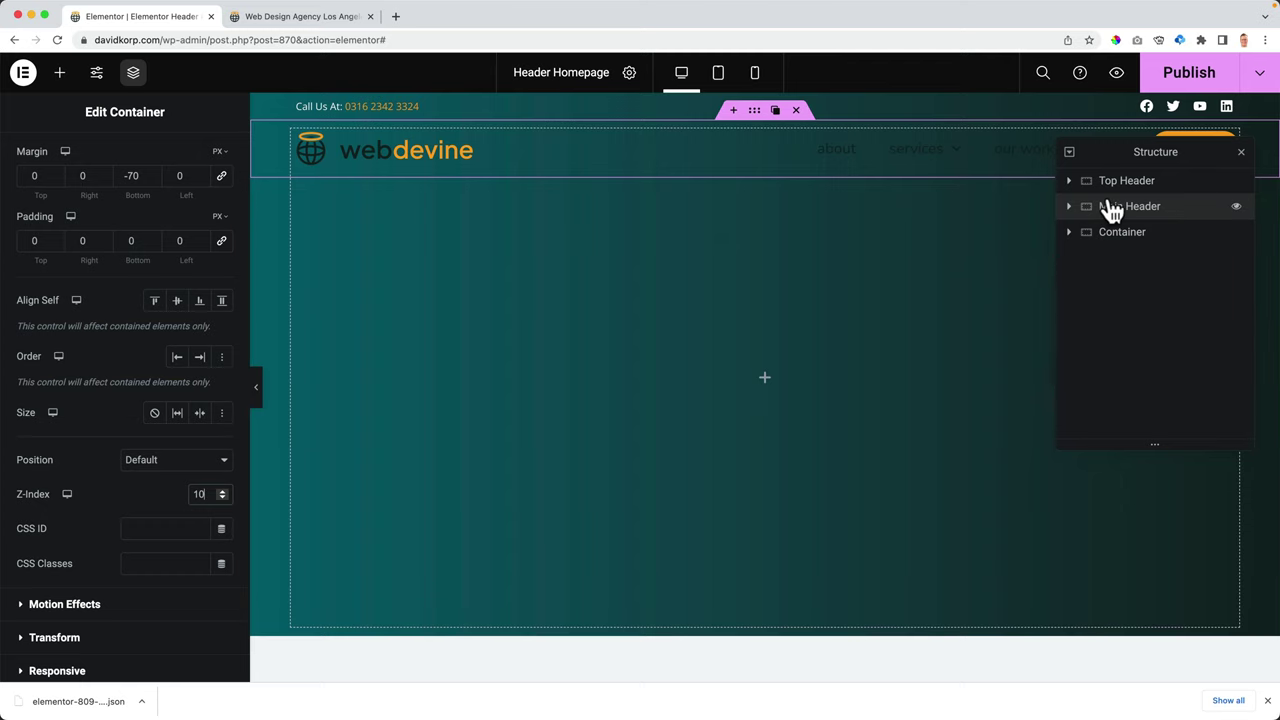
- Replace the header logo with the white webdevine logo, Logo-White.svg
click(1241, 153)
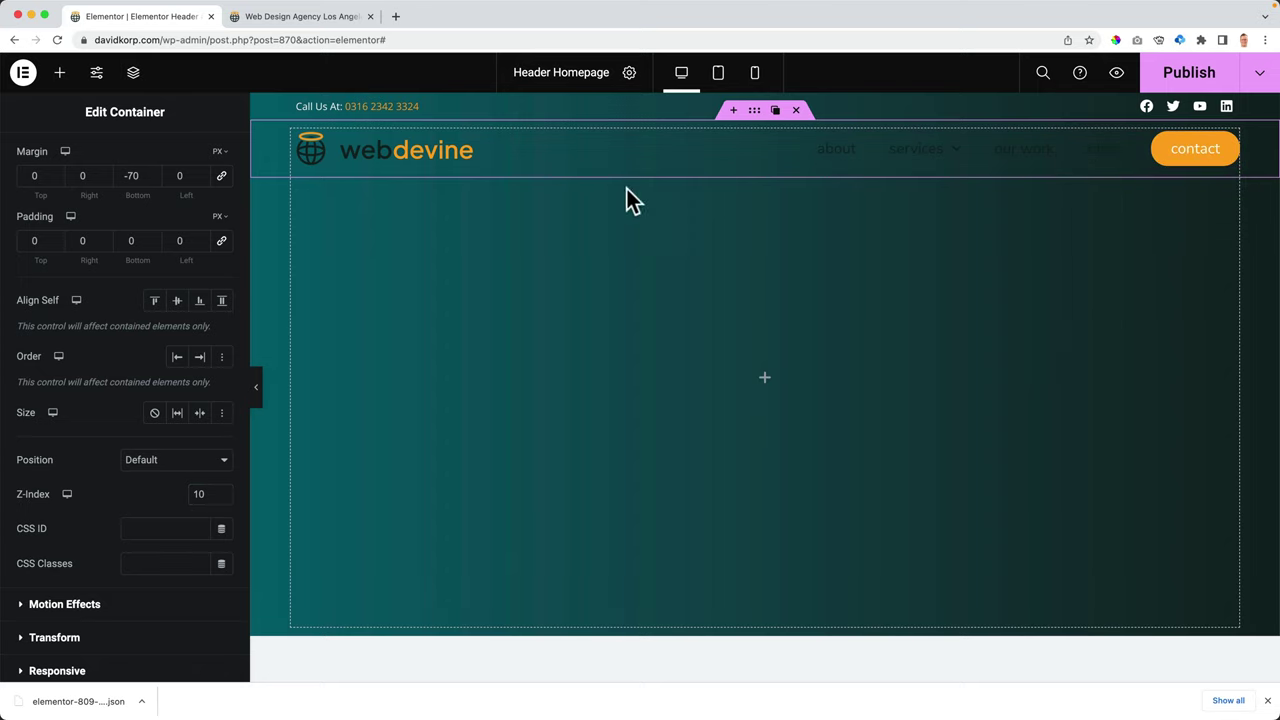
click(400, 165)
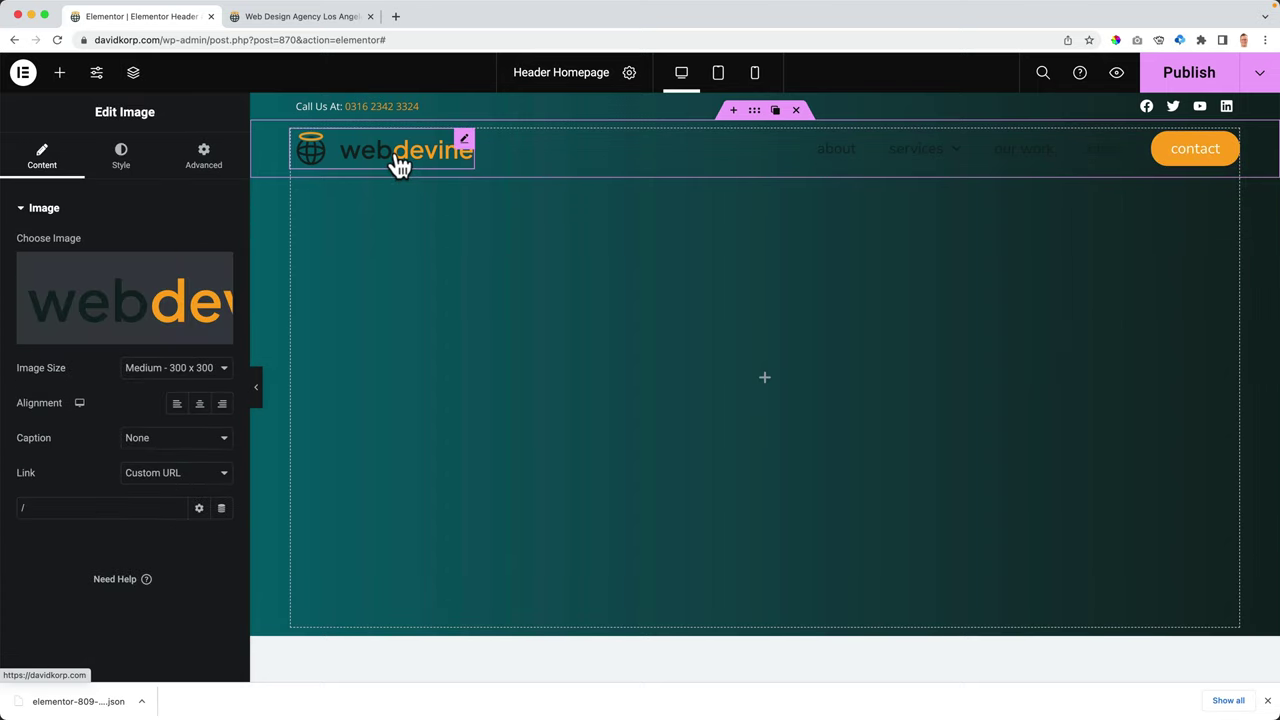
click(110, 297)
scroll(494, 389, down, 10)
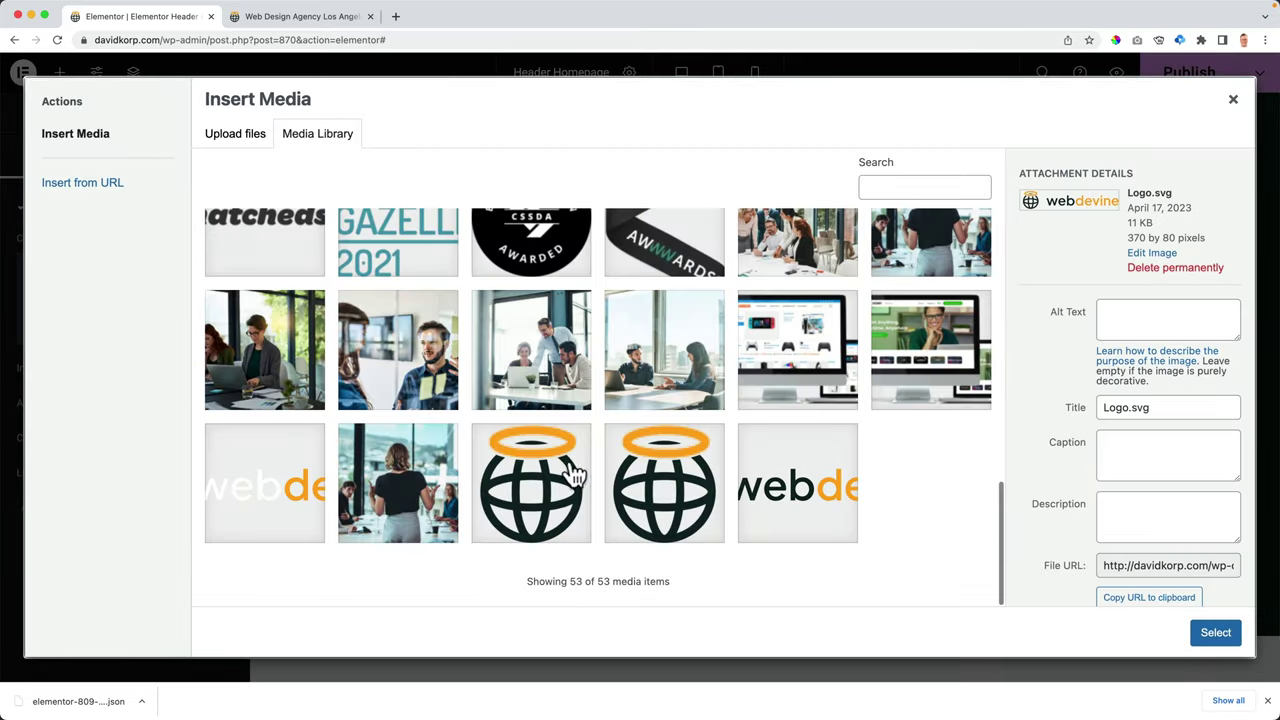
click(255, 492)
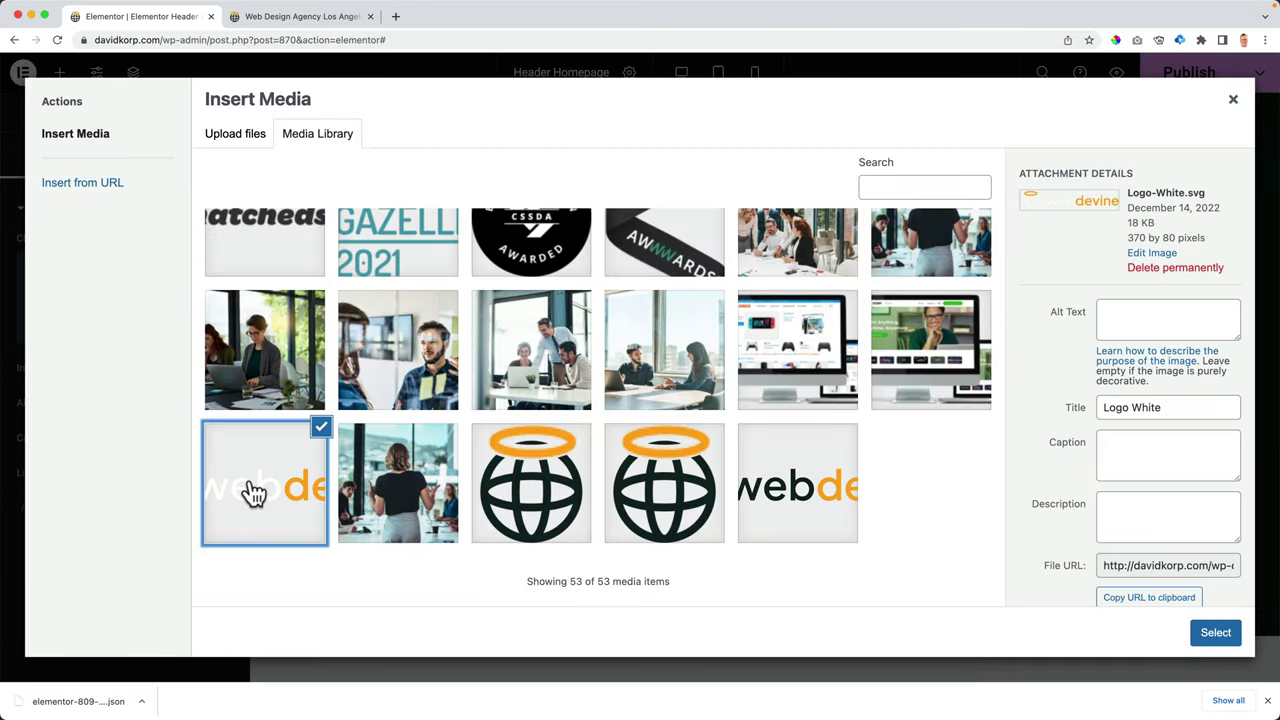
click(1216, 634)
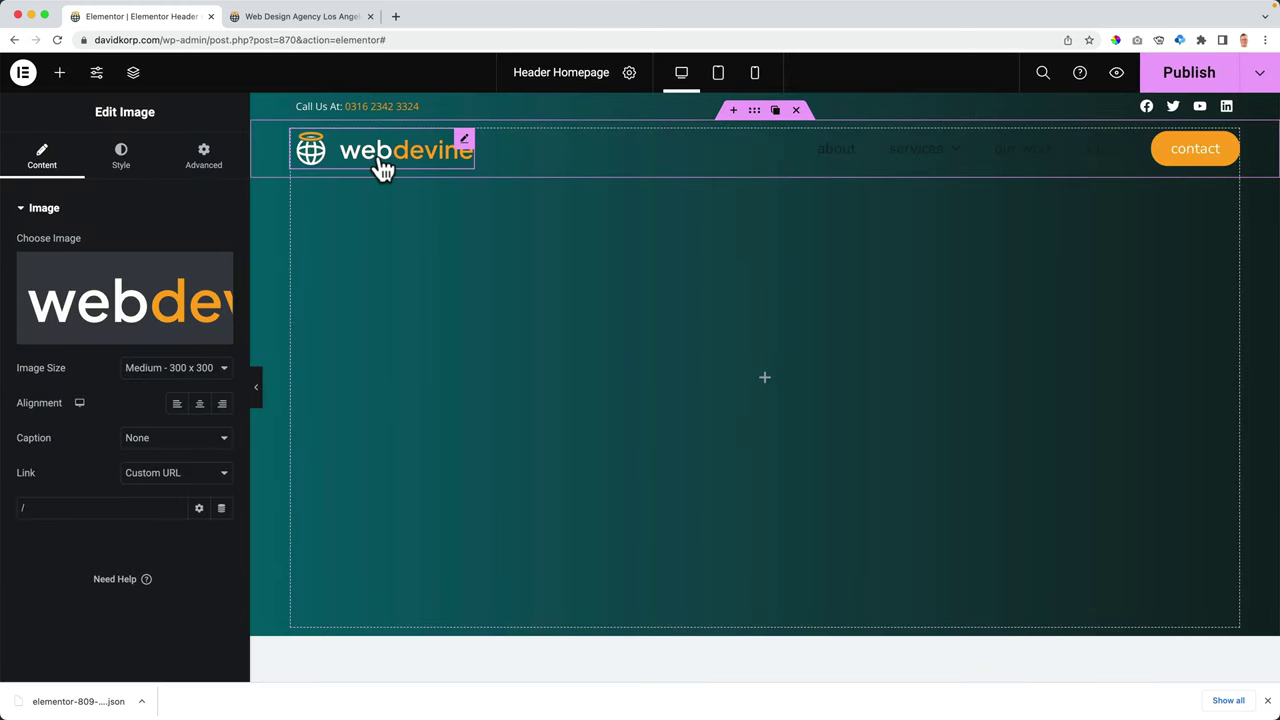
- Make the menu text white with global Color 7 and publish the header
click(838, 152)
click(121, 158)
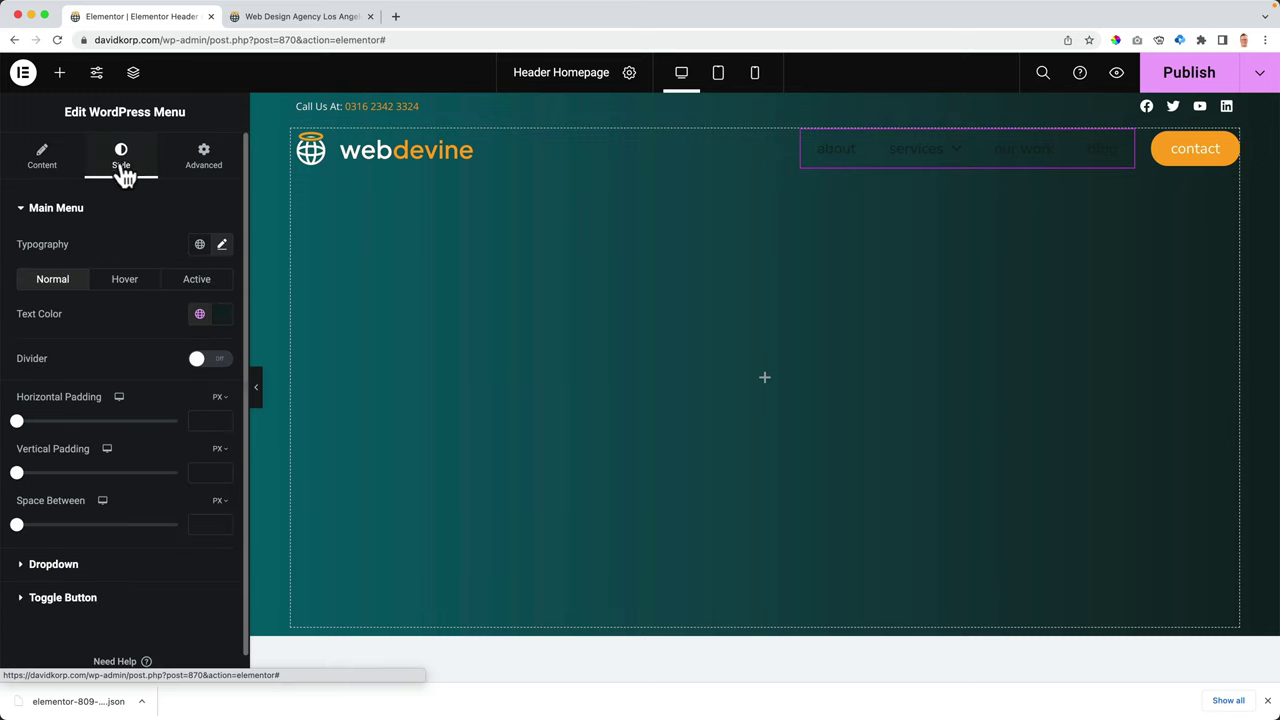
click(200, 316)
scroll(155, 450, down, 3)
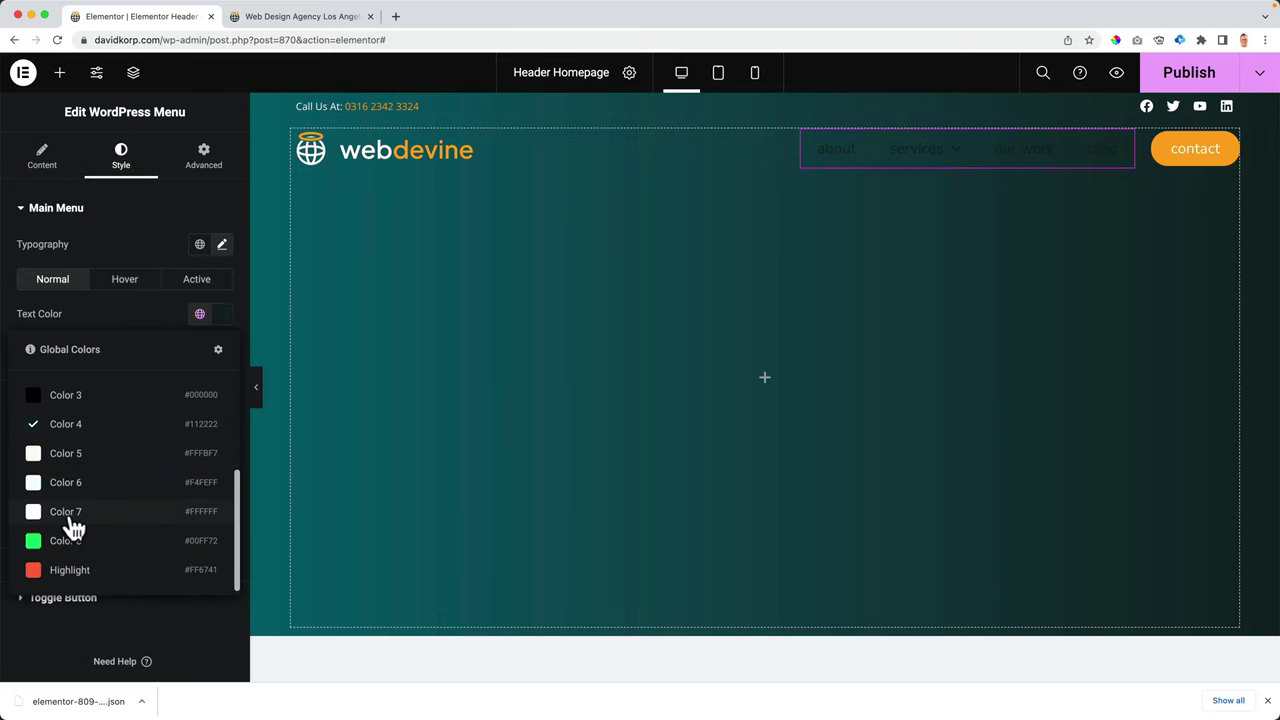
click(72, 515)
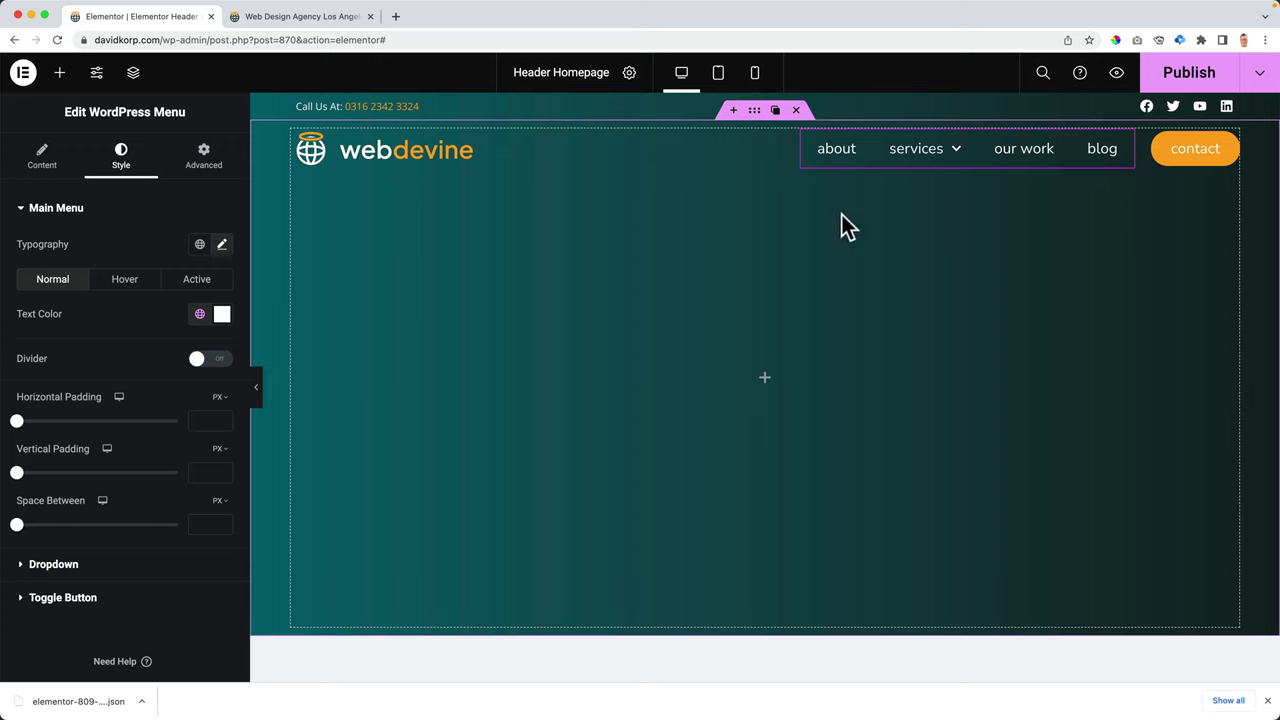
click(1163, 86)
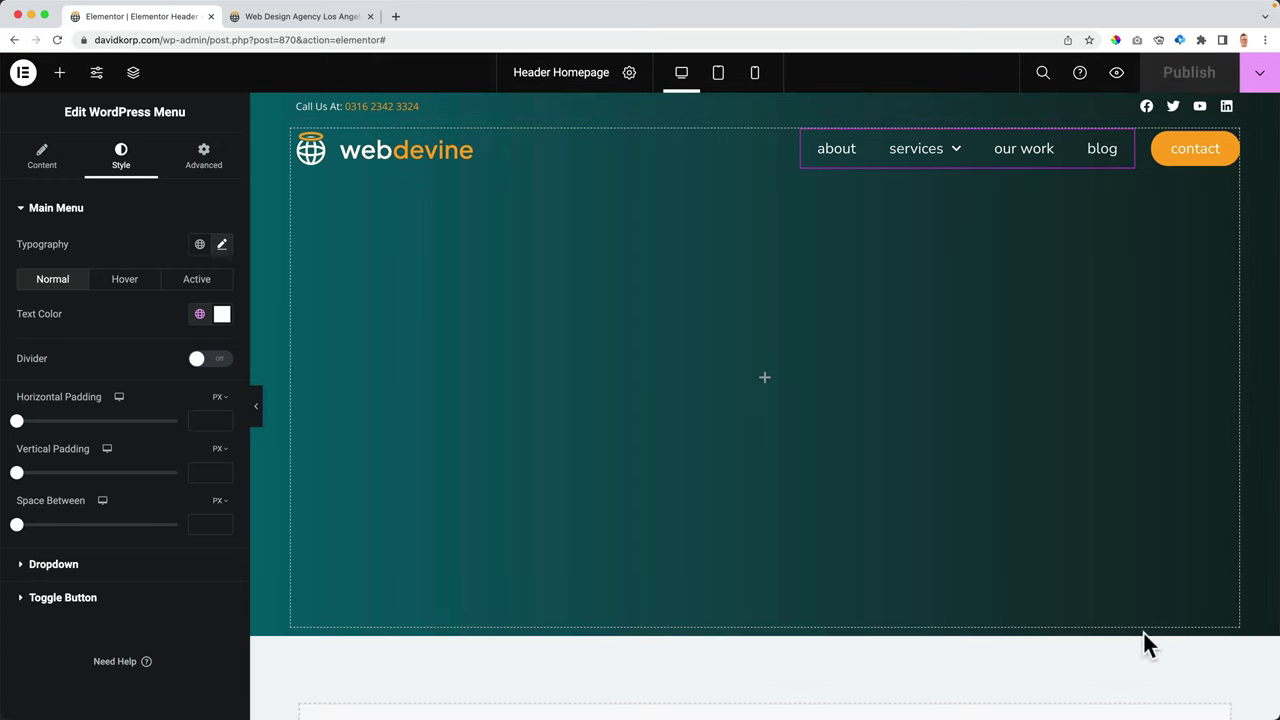
click(278, 17)
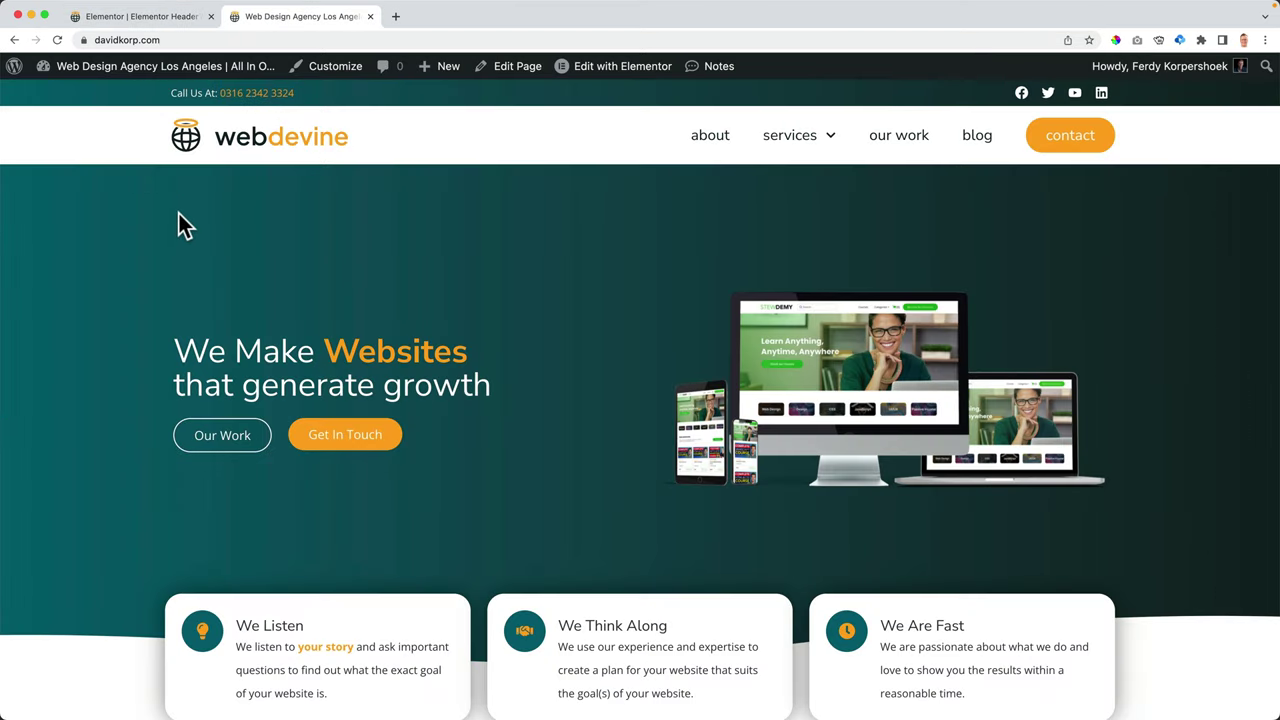
key(super+r)
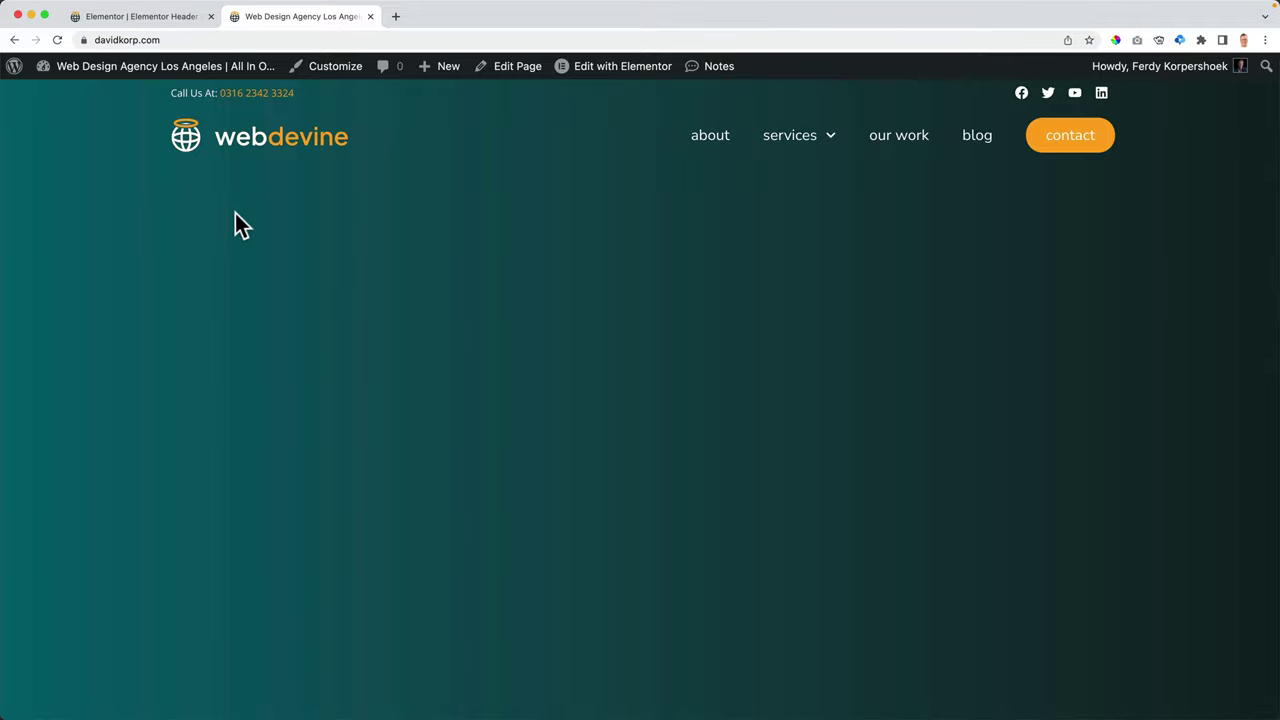
click(160, 22)
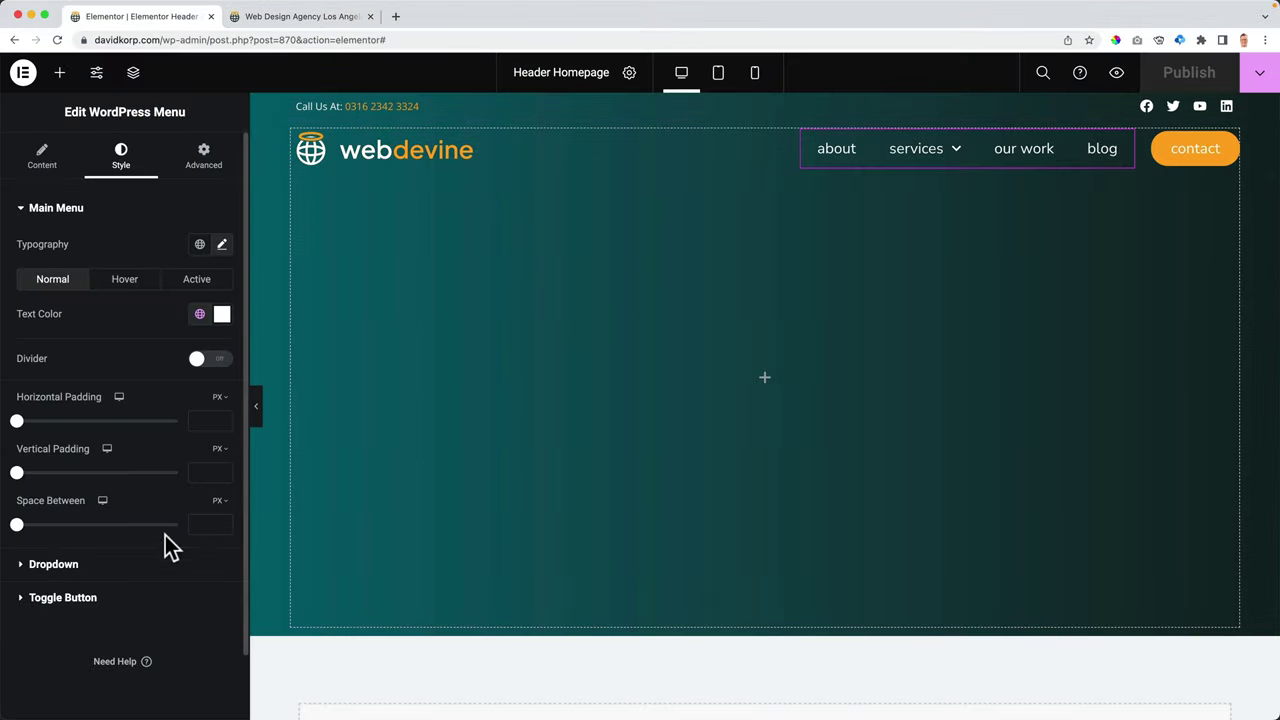
- Delete the leftover teal container via the Navigator, then switch to the live site's Home page
click(139, 84)
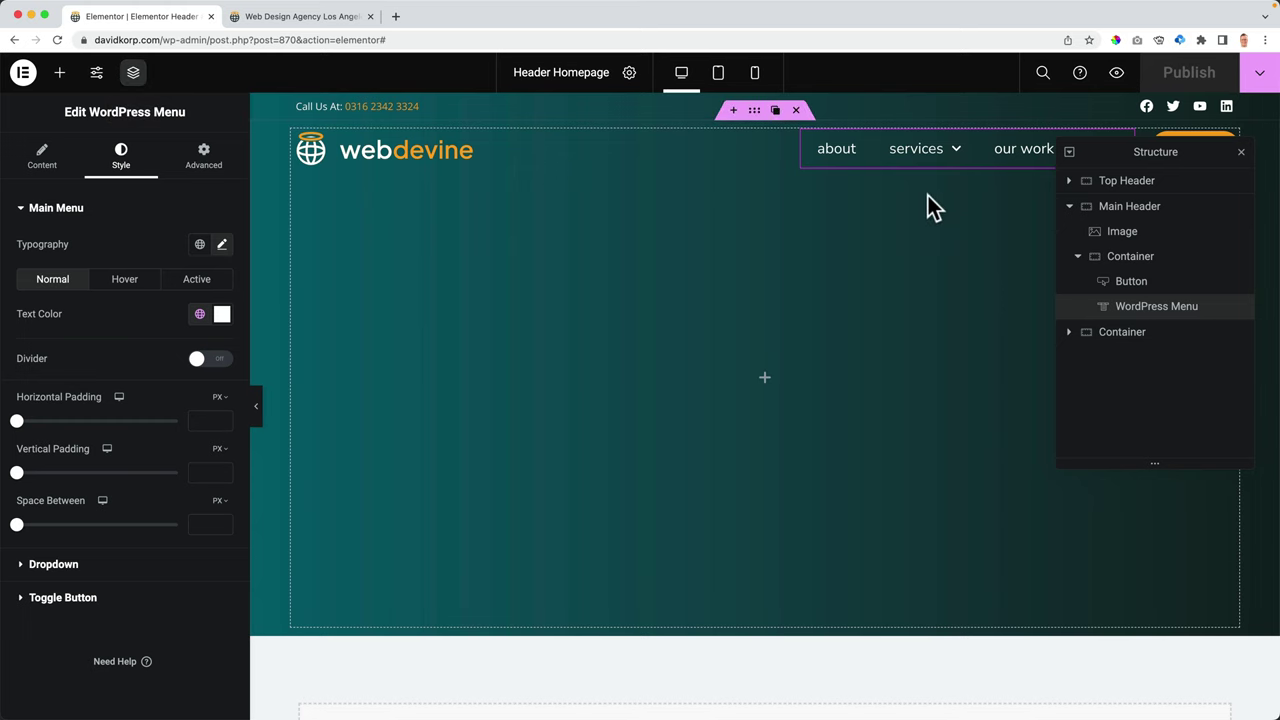
right_click(1118, 331)
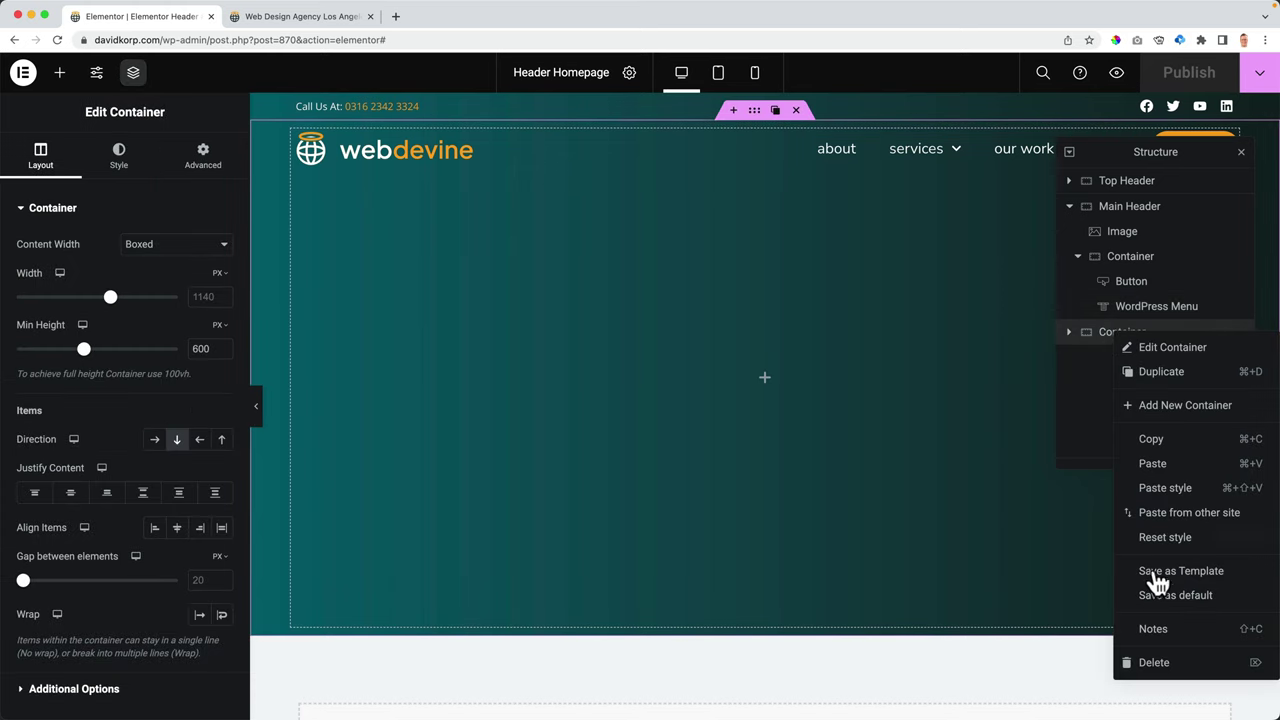
click(1152, 662)
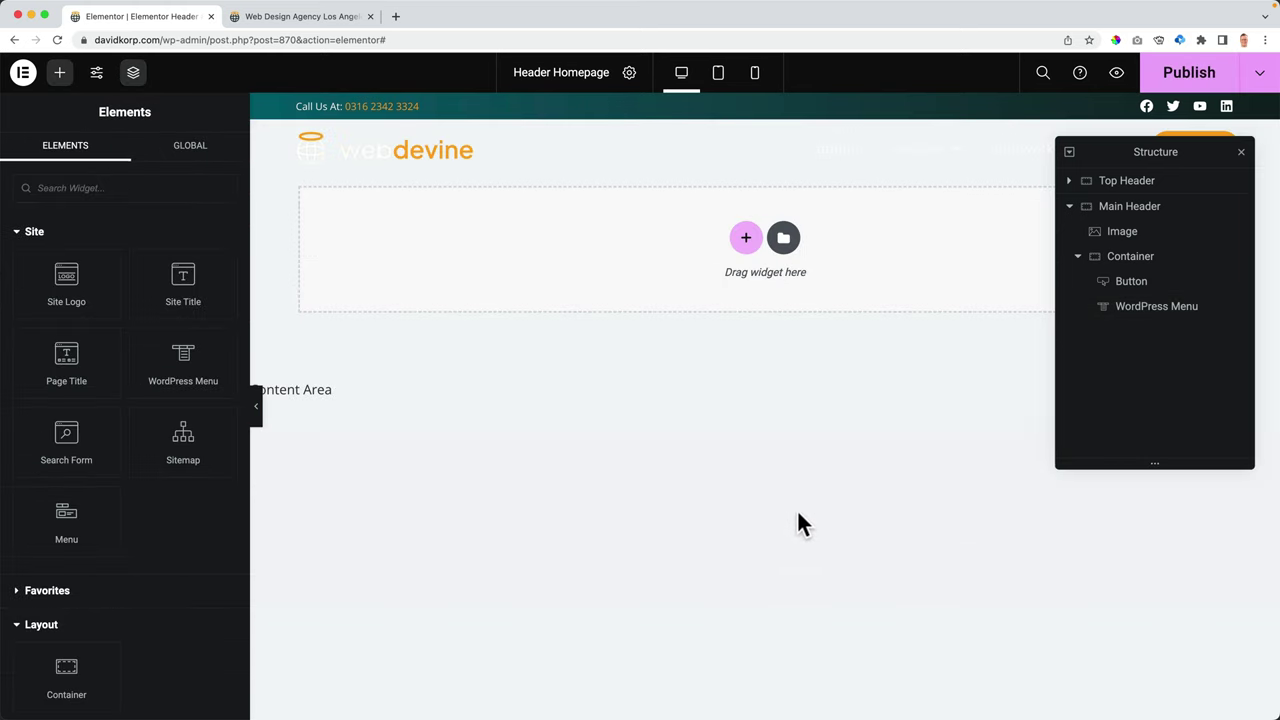
click(335, 18)
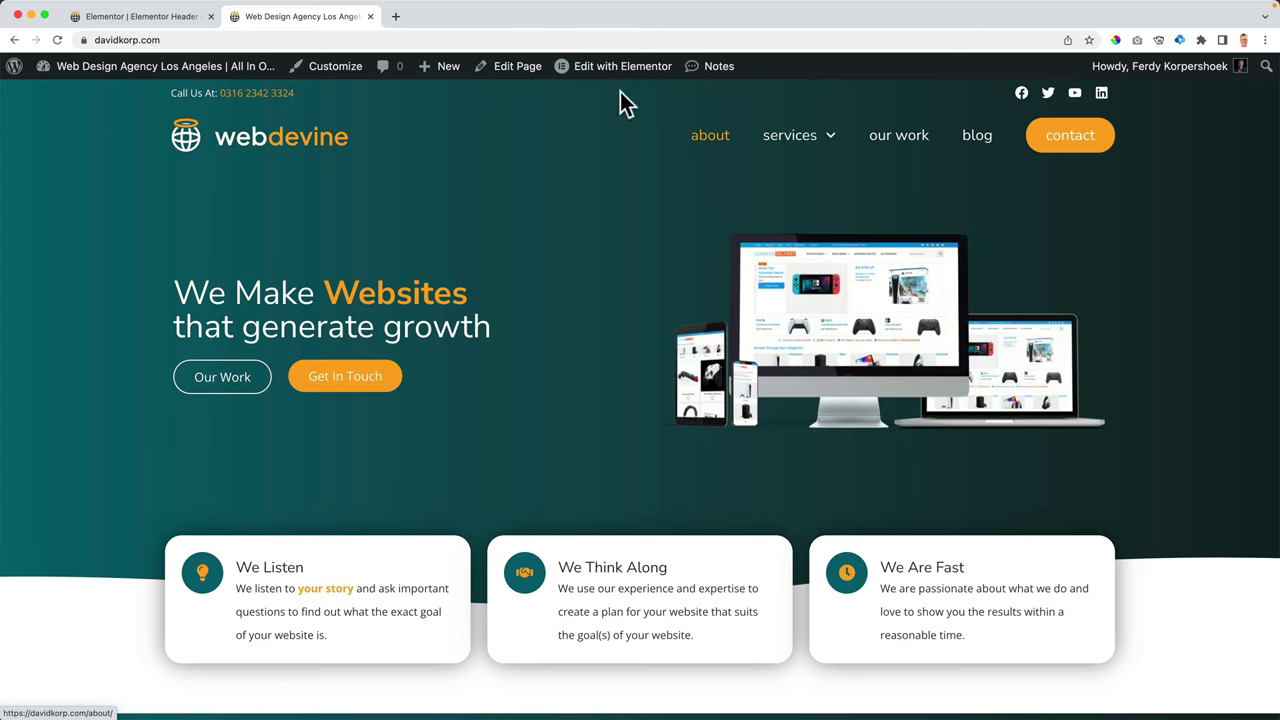
mouse_move(605, 78)
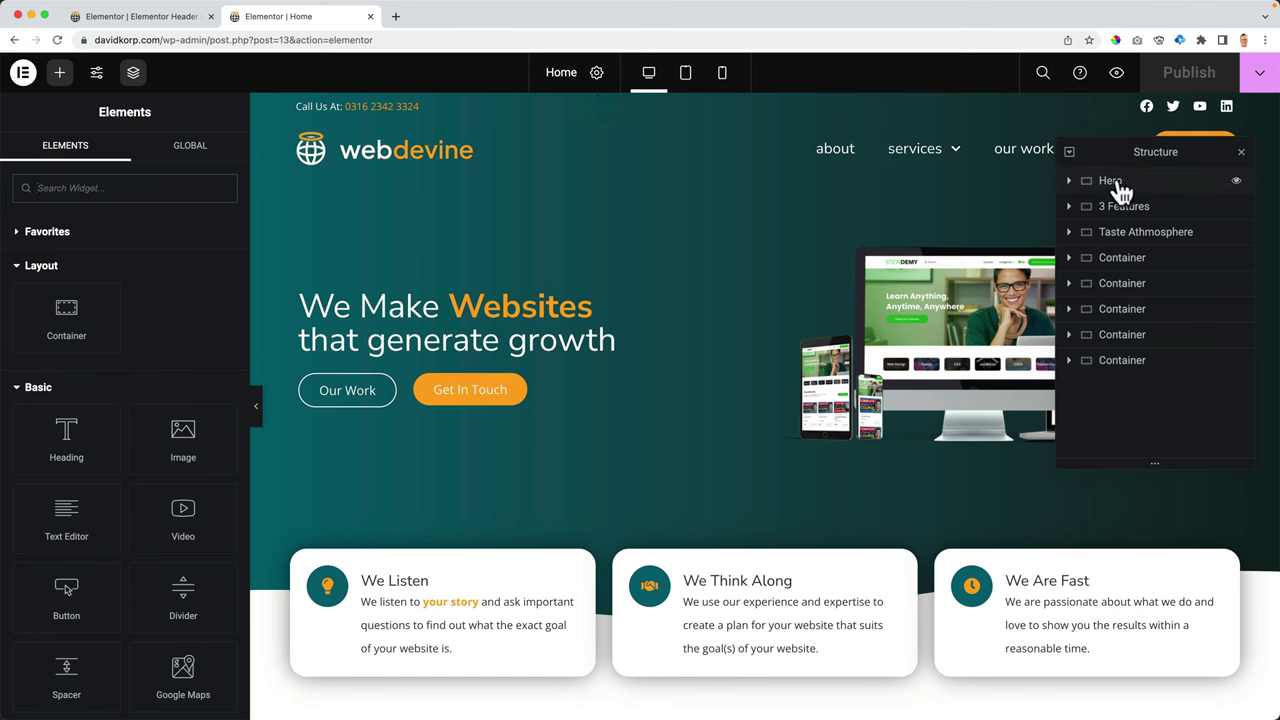
- Set Webdesign-Orange-County.jpg as the Hero section's background overlay image
click(1112, 181)
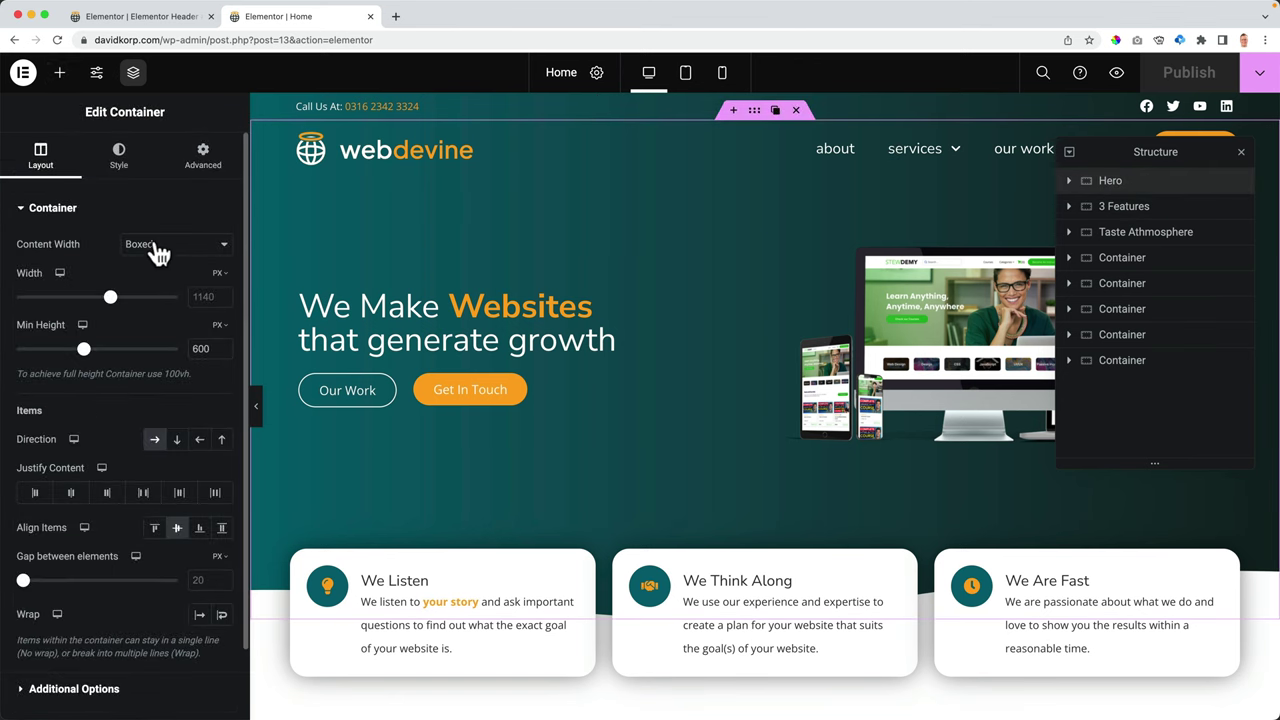
click(117, 160)
click(84, 210)
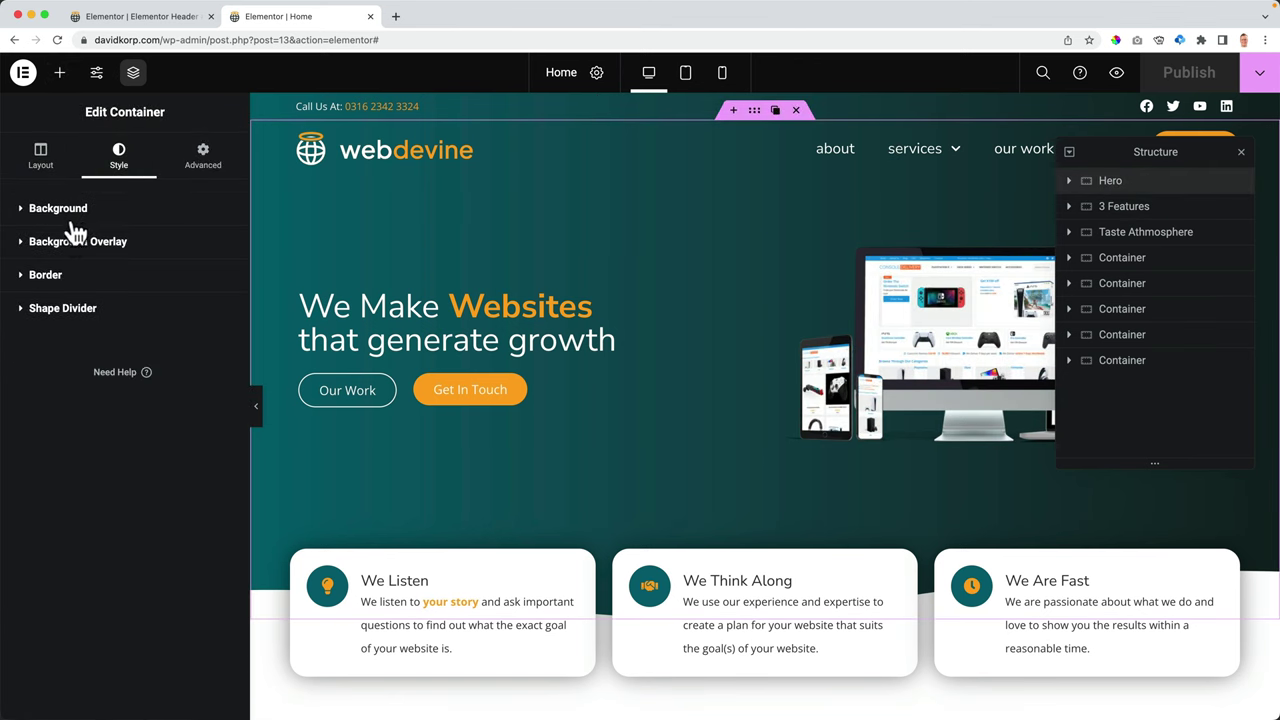
click(72, 245)
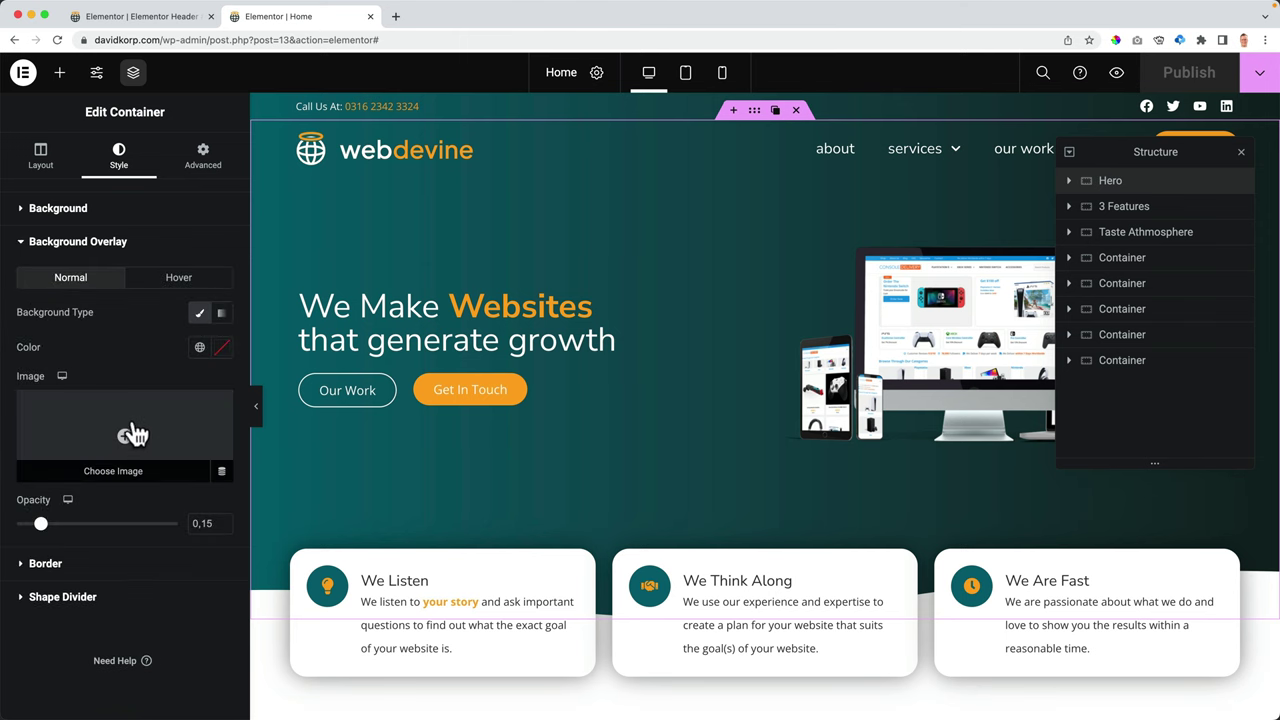
click(130, 432)
scroll(528, 372, down, 2)
scroll(528, 372, down, 10)
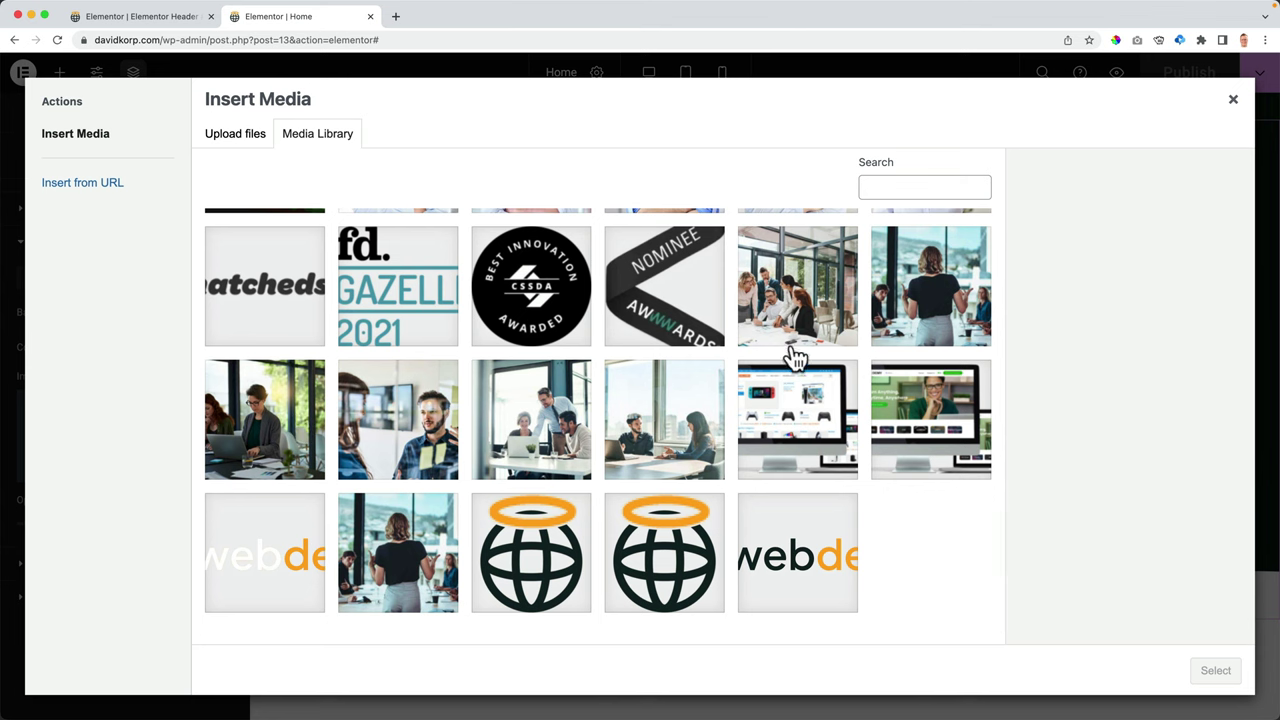
click(405, 555)
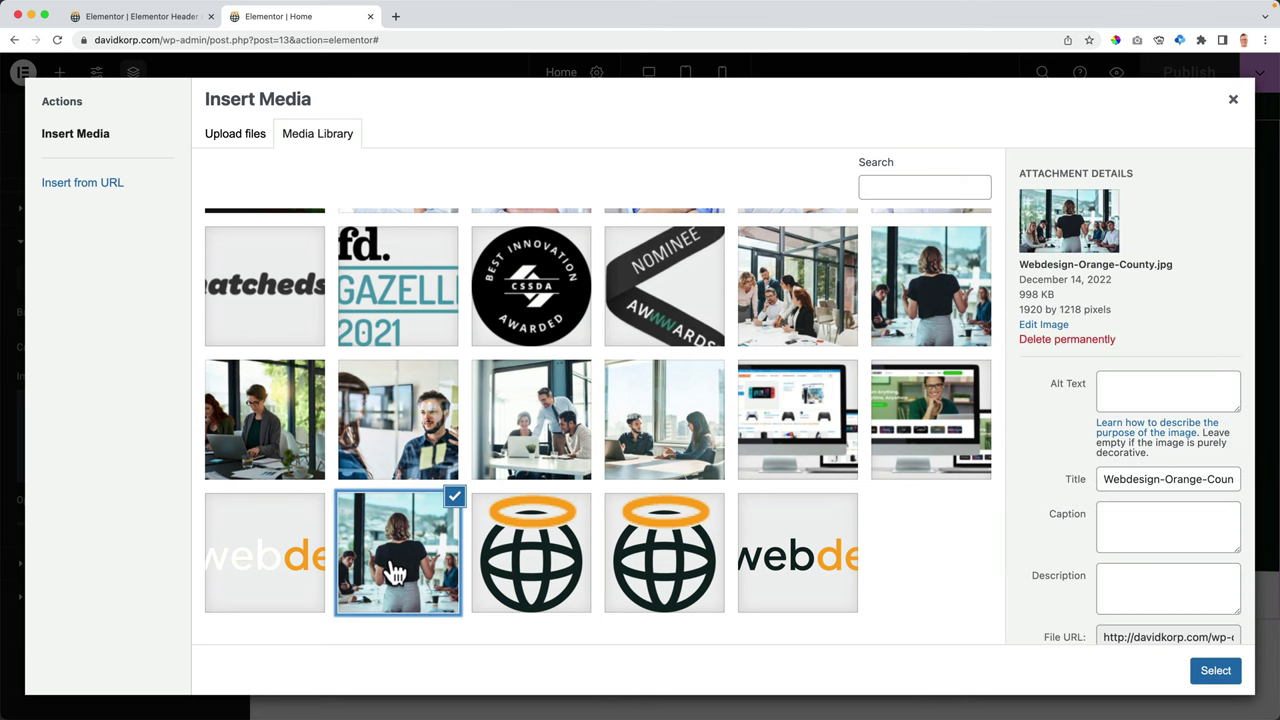
click(1215, 671)
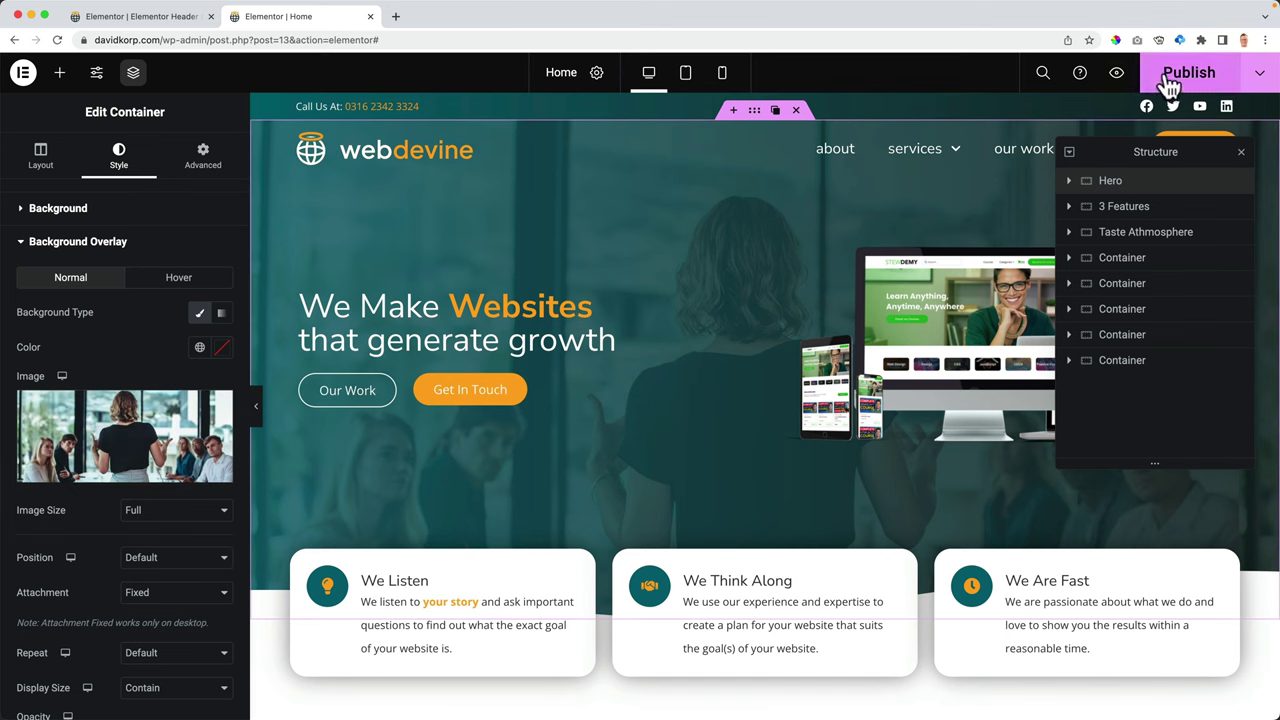
- Strip the editor path from the address bar to load the live davidkorp.com homepage
click(203, 44)
key(shift+End)
key(BackSpace)
key(Return)
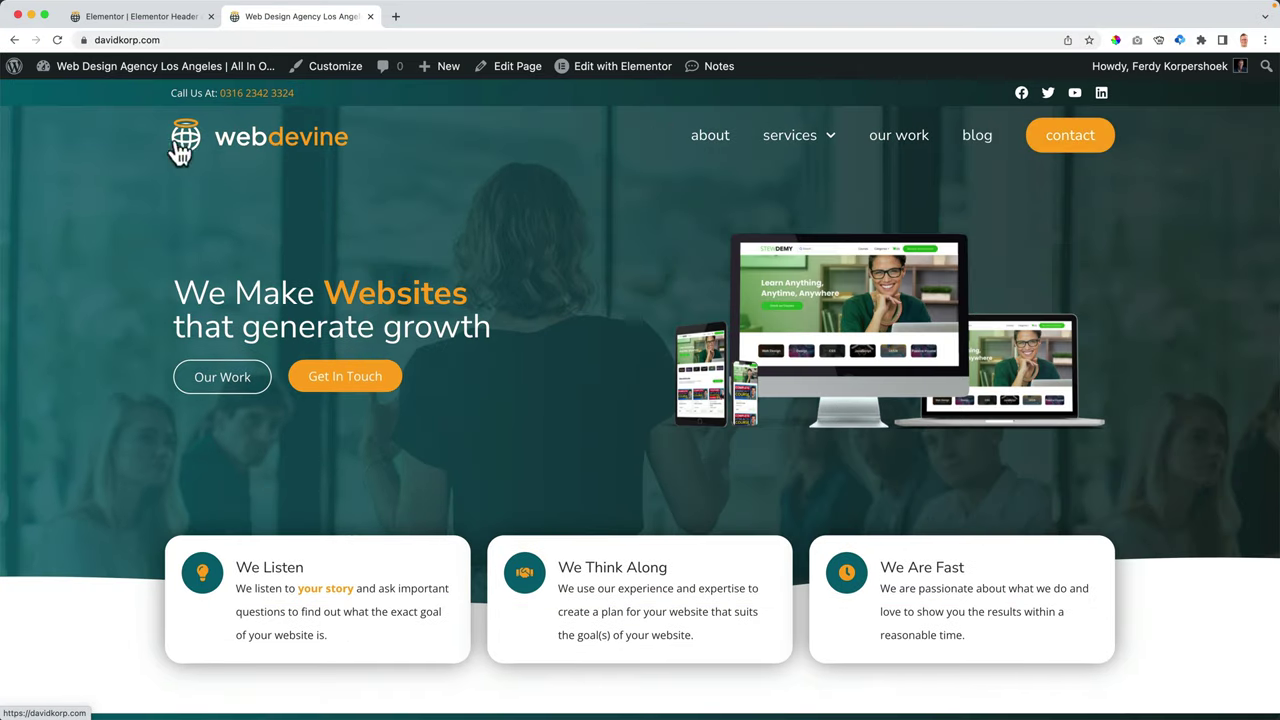
- Scroll through the live homepage and back up, then return to the Elementor Header editor tab
scroll(155, 194, down, 2)
scroll(154, 193, down, 6)
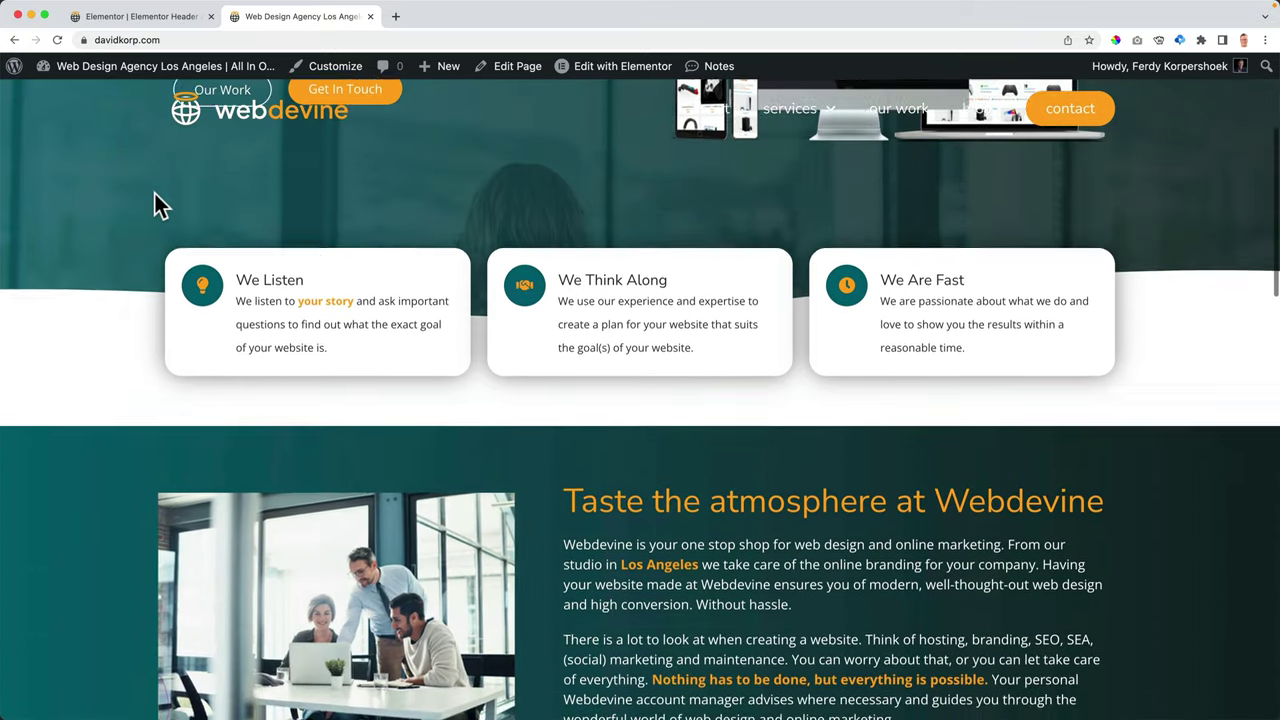
scroll(155, 193, down, 4)
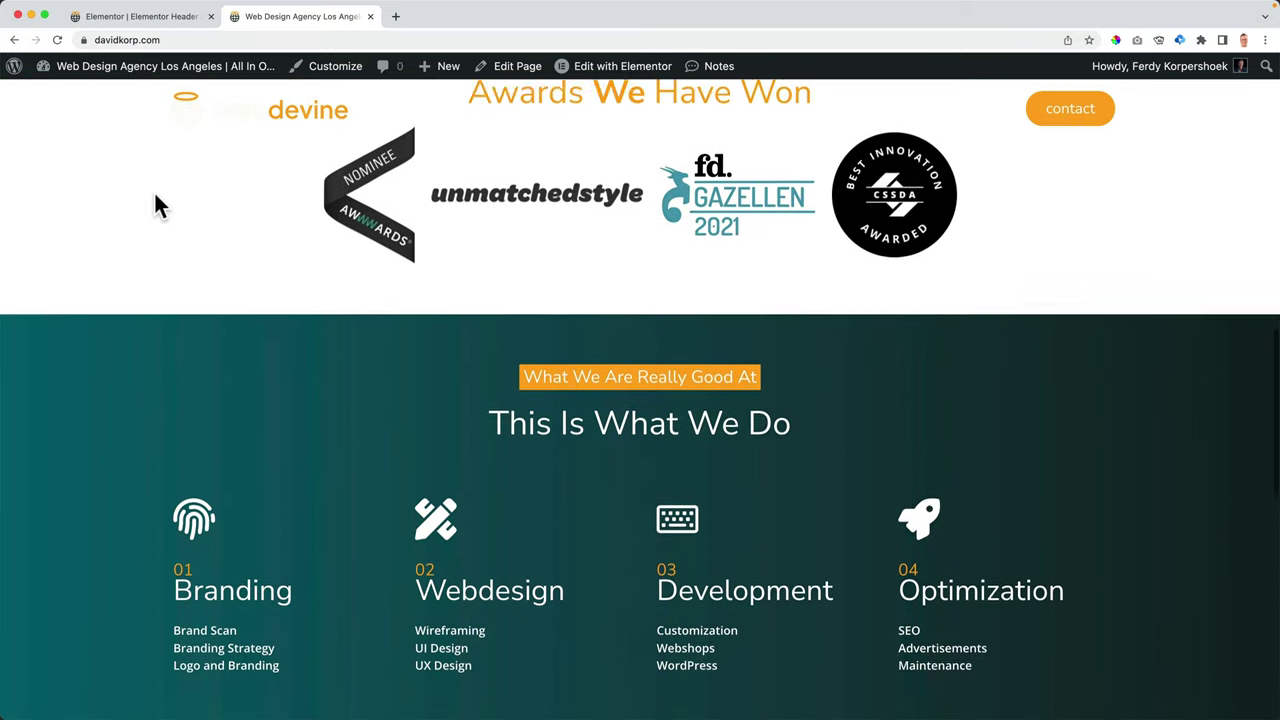
scroll(155, 192, up, 5)
scroll(175, 191, up, 5)
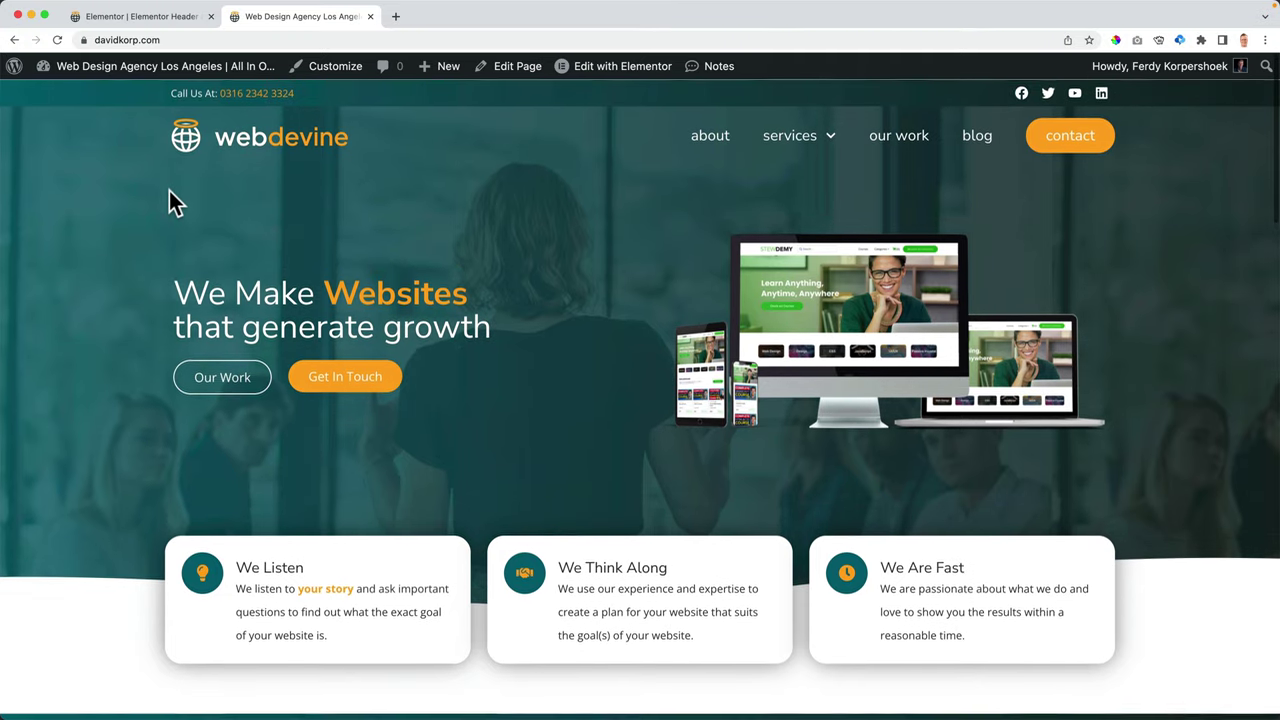
click(170, 18)
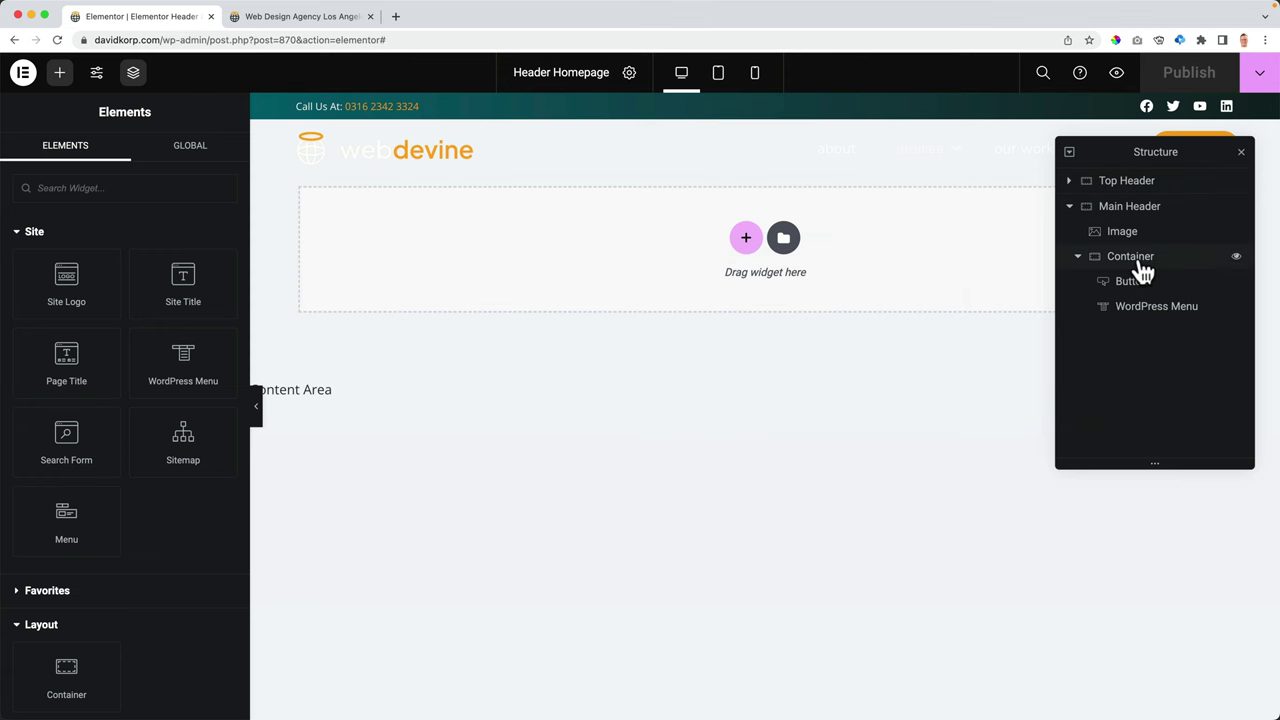
- Set the Main Header's border type to Solid
click(1128, 208)
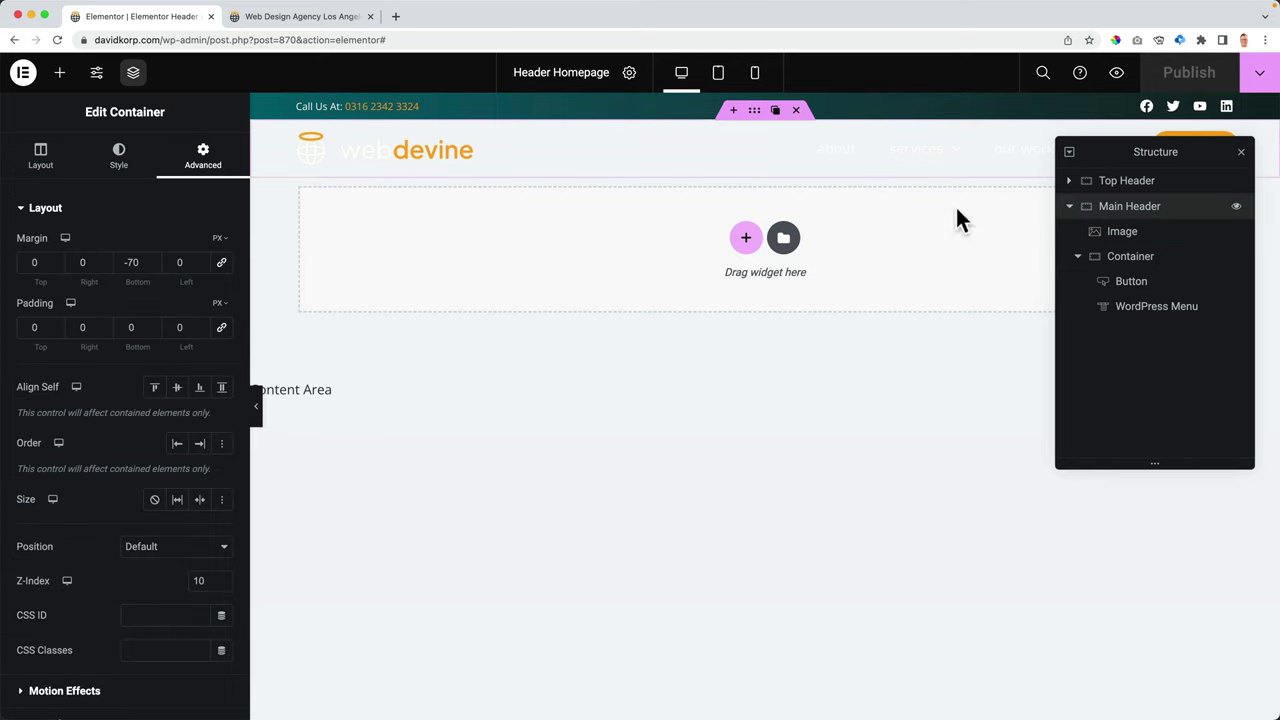
click(122, 162)
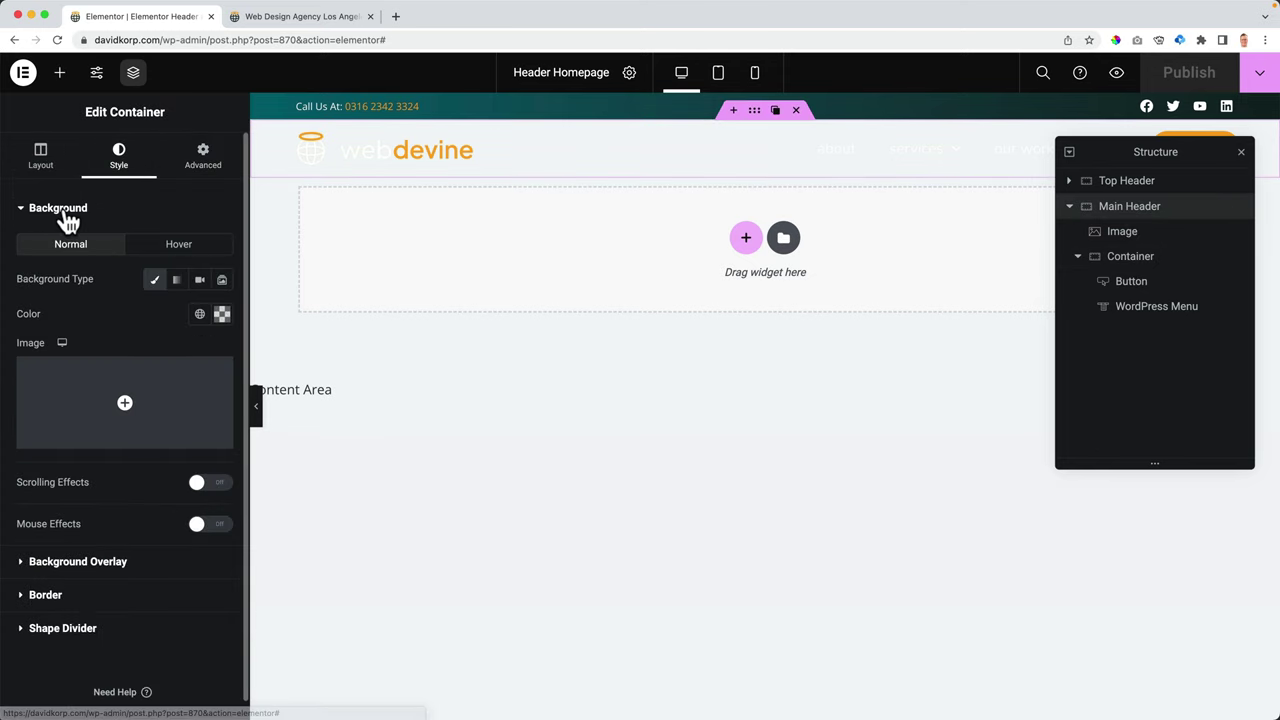
click(62, 210)
click(60, 284)
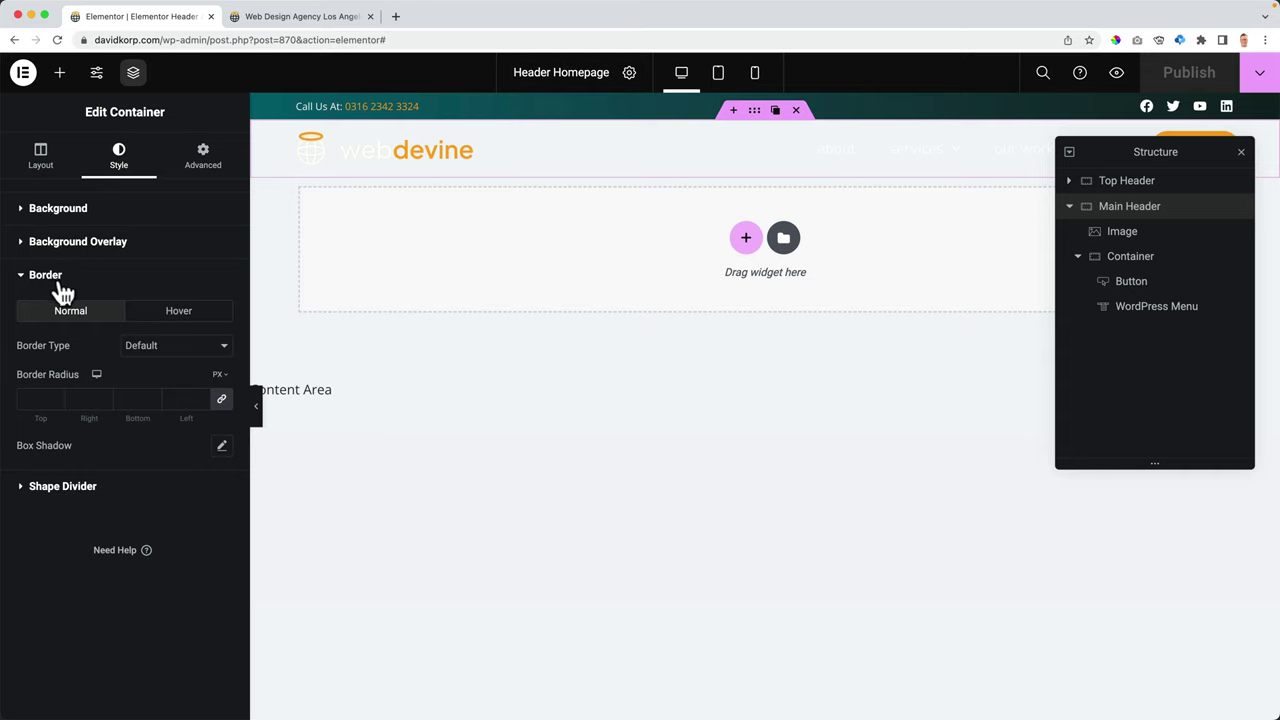
click(146, 347)
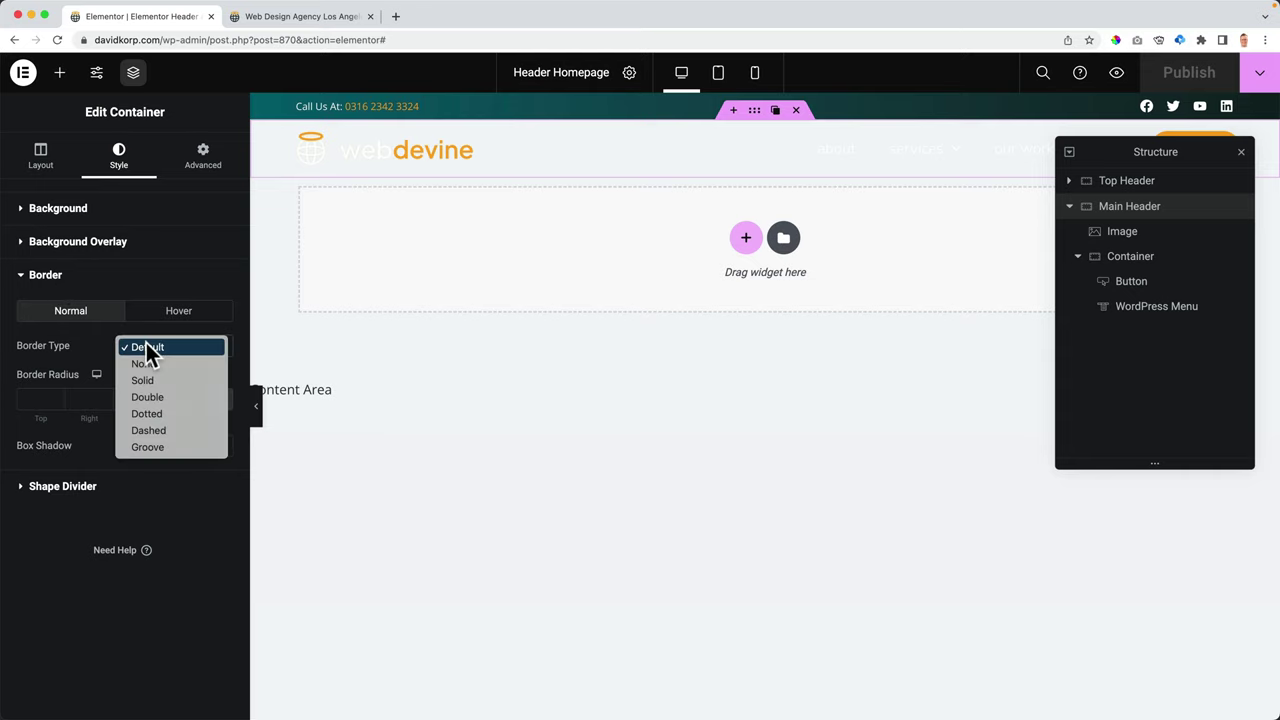
click(150, 379)
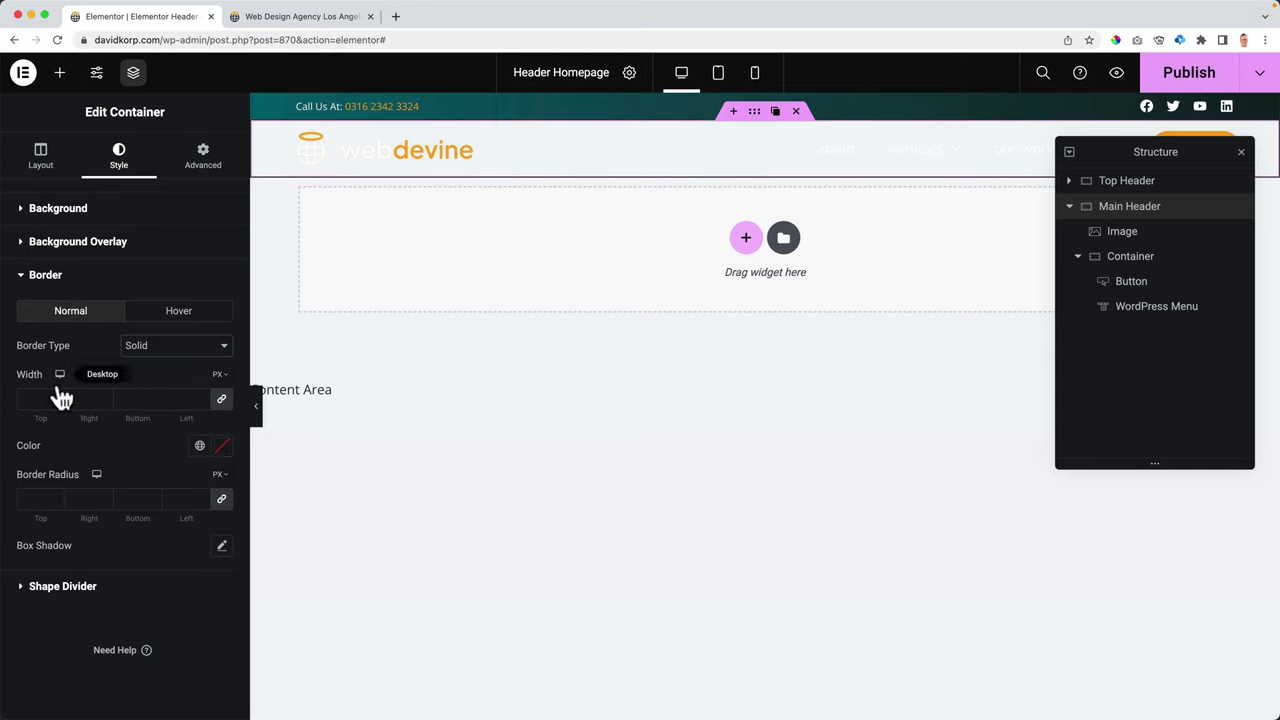
- Give the header only a 2 px bottom border in the Global Primary orange
click(221, 398)
click(152, 396)
click(152, 396)
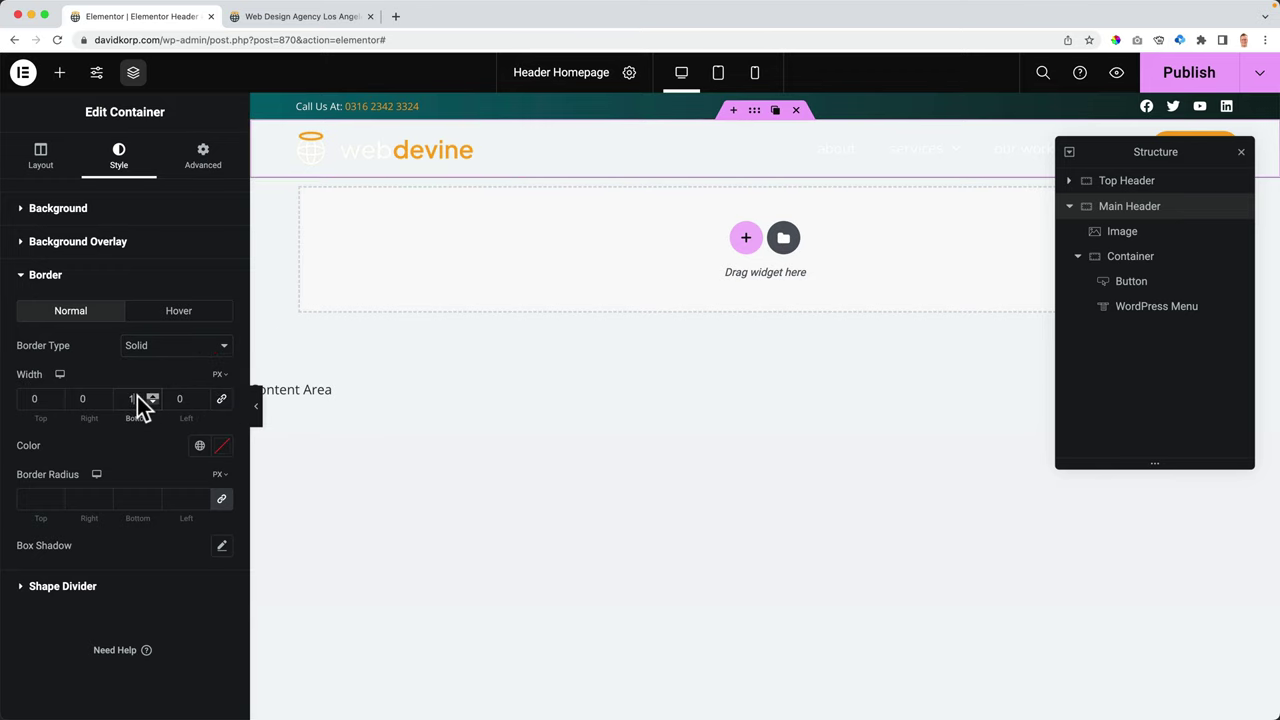
scroll(120, 398, up, 20)
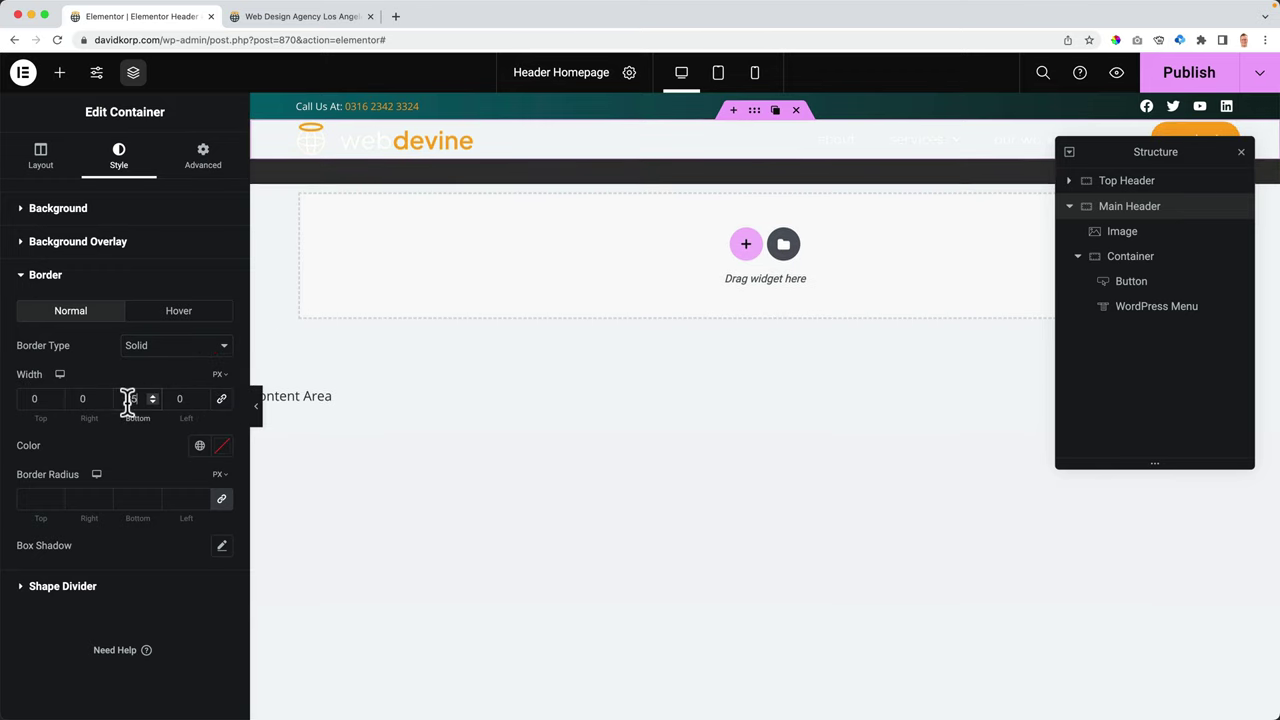
scroll(130, 399, up, 20)
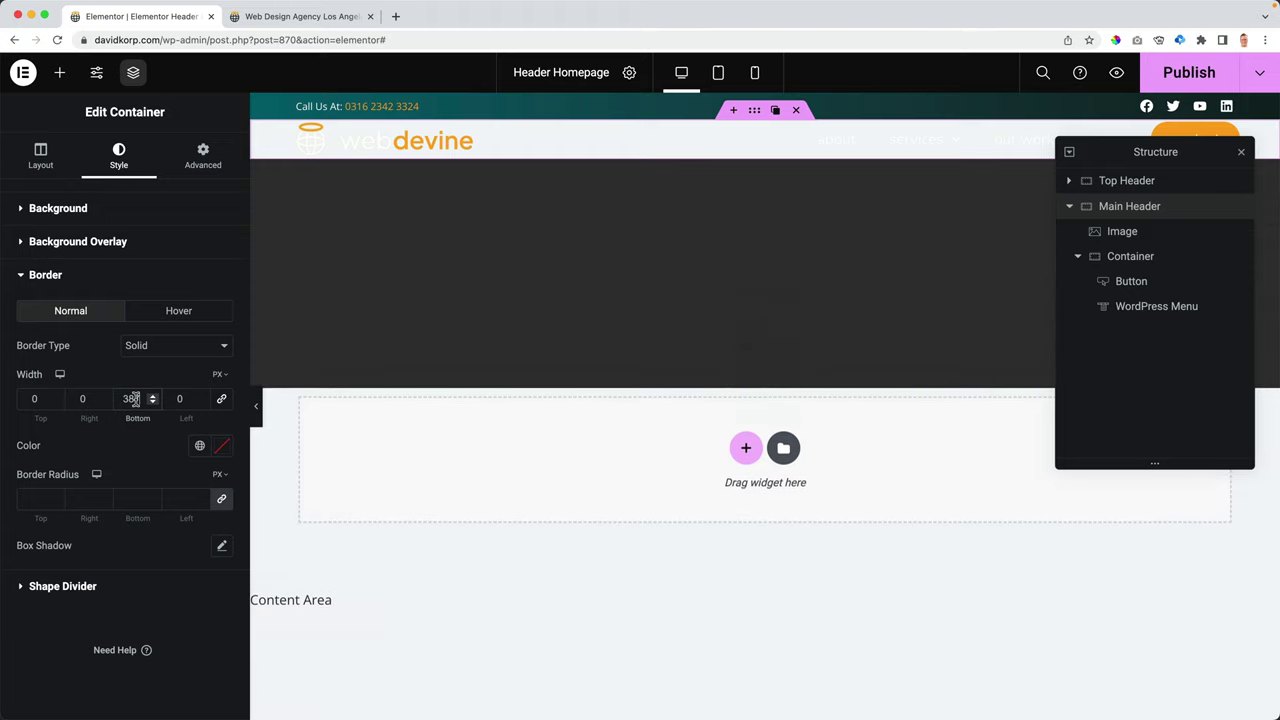
scroll(135, 398, up, 18)
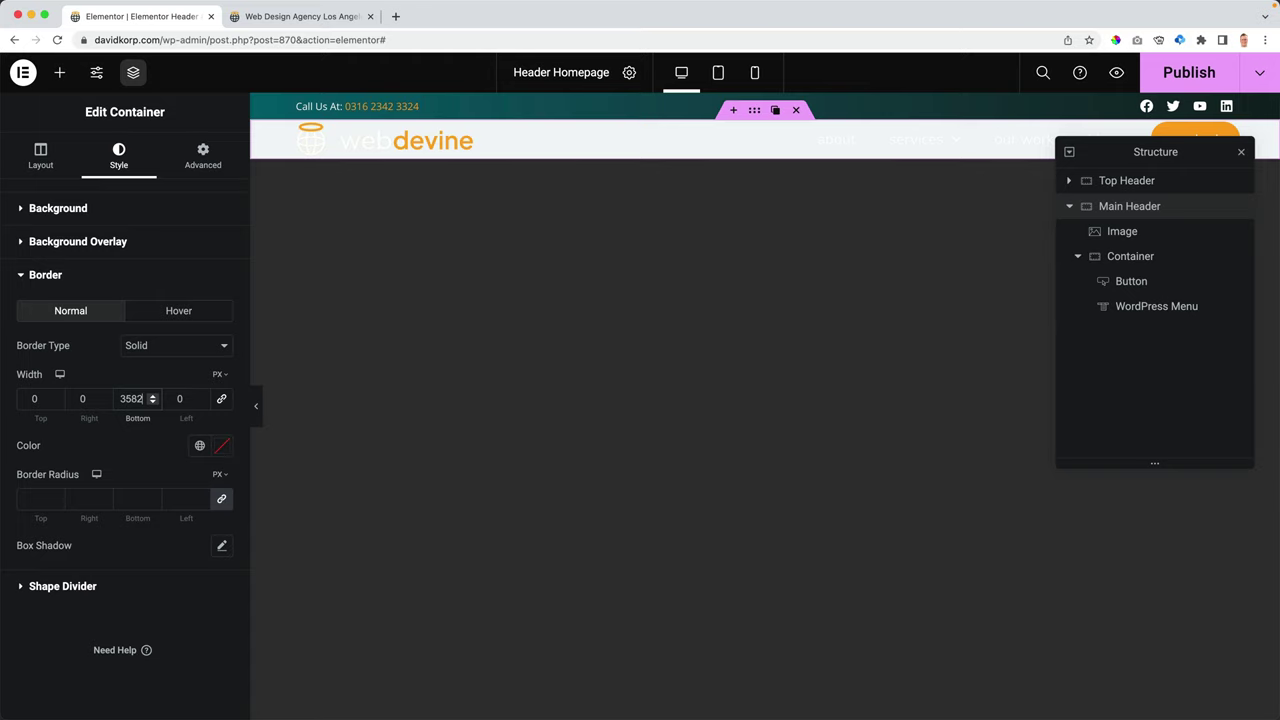
text(2)
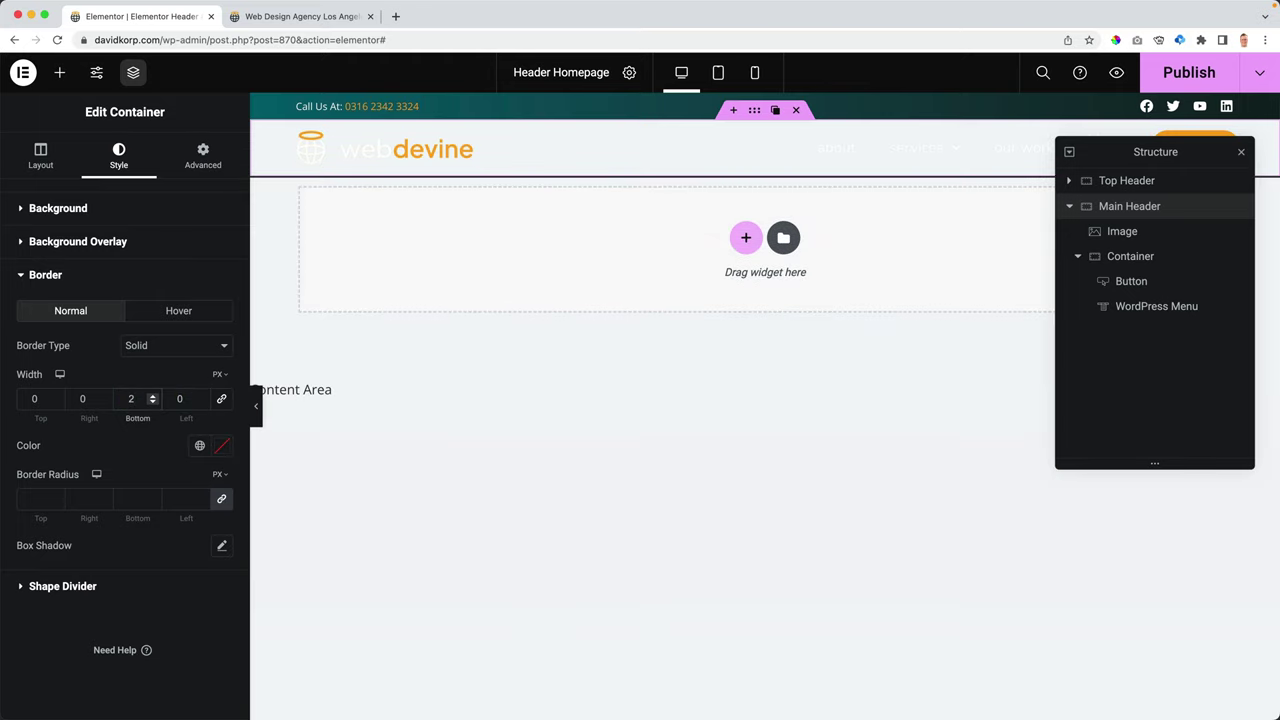
click(199, 446)
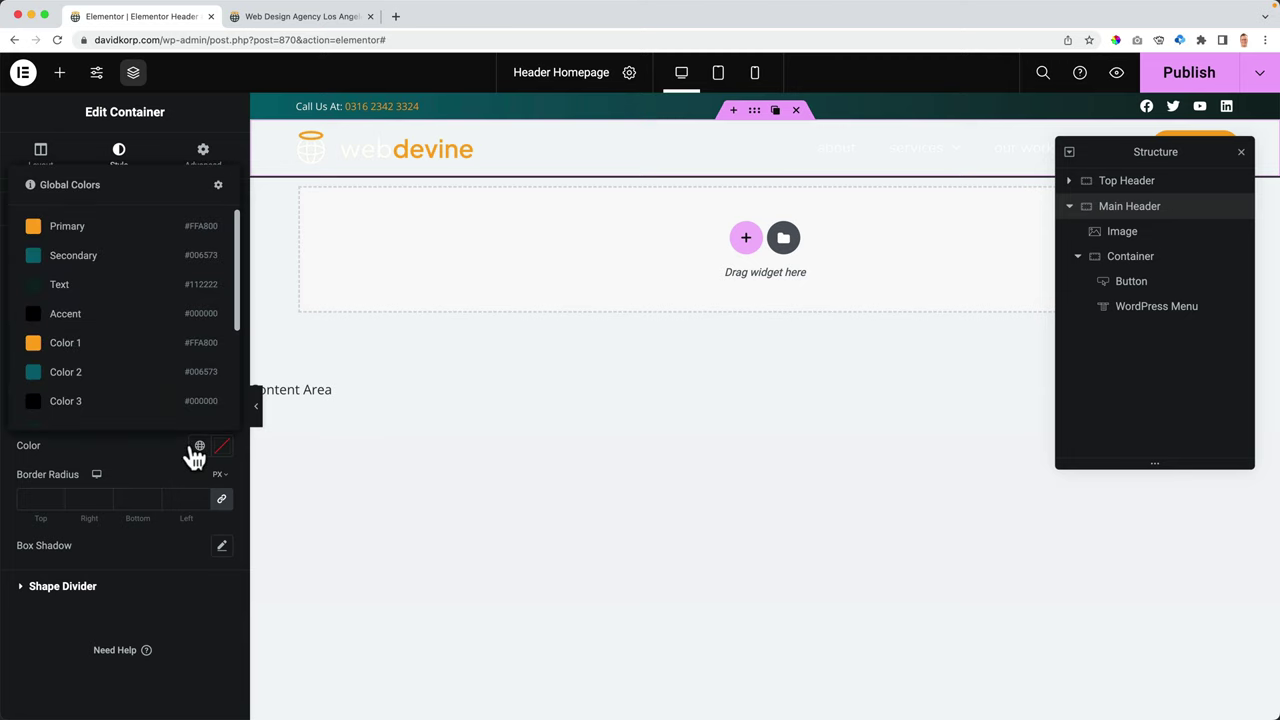
click(68, 227)
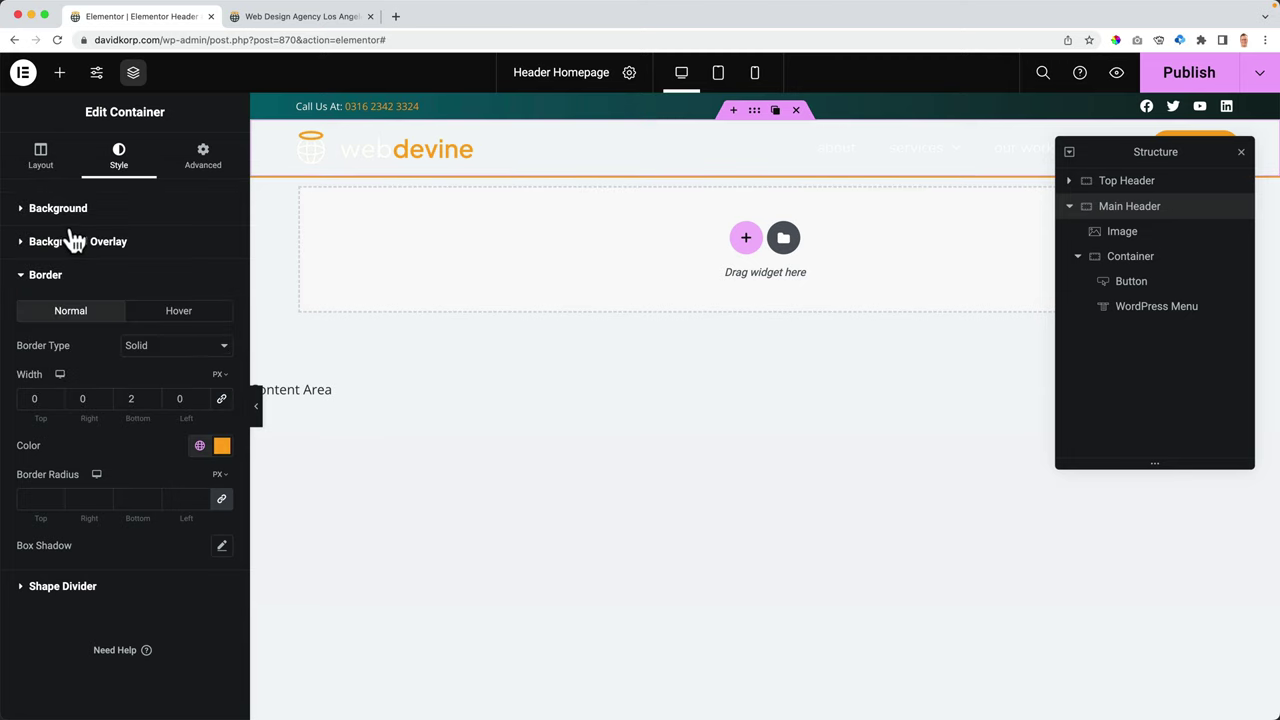
- Reload the live site to confirm the orange line under the header, then return to the editor
click(338, 18)
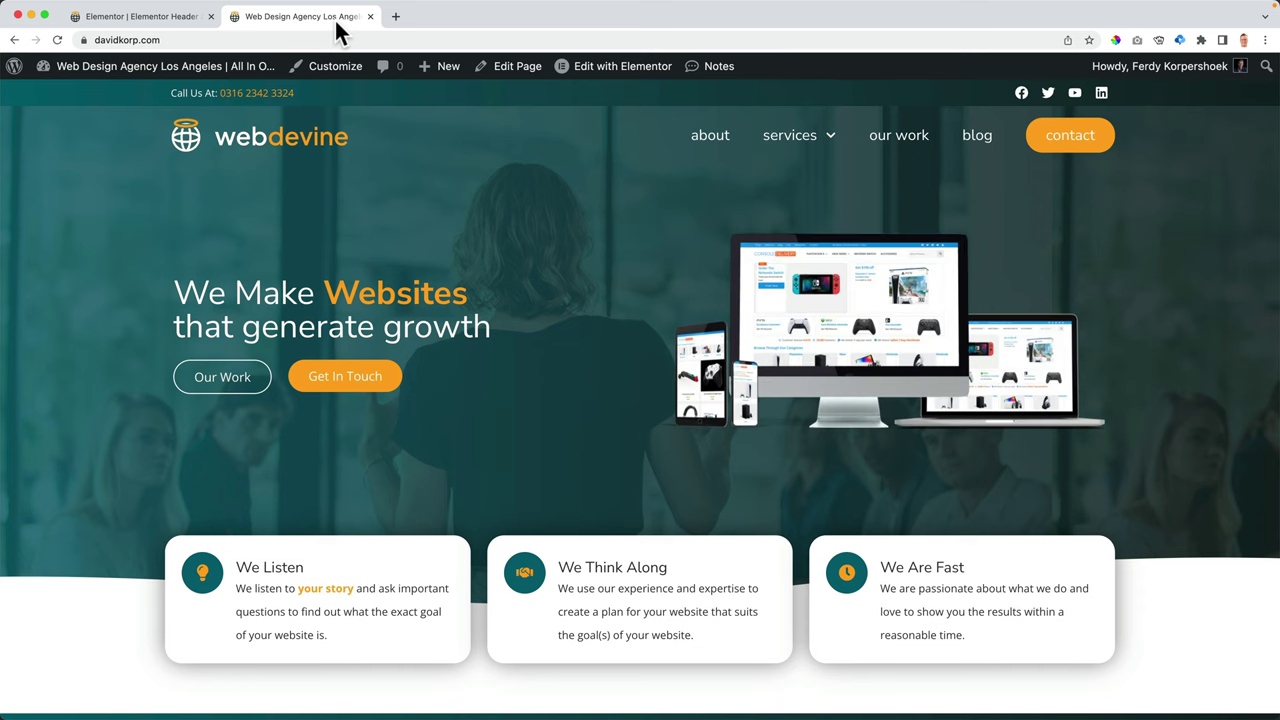
key(super+r)
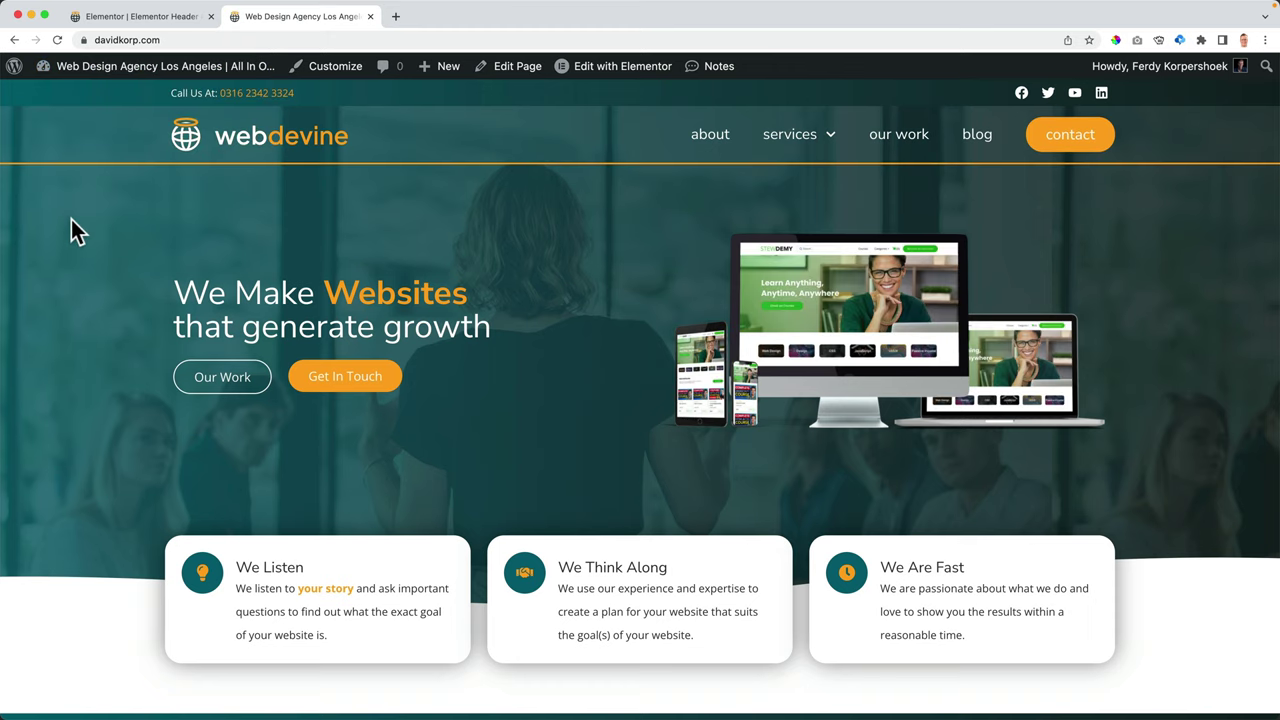
click(145, 18)
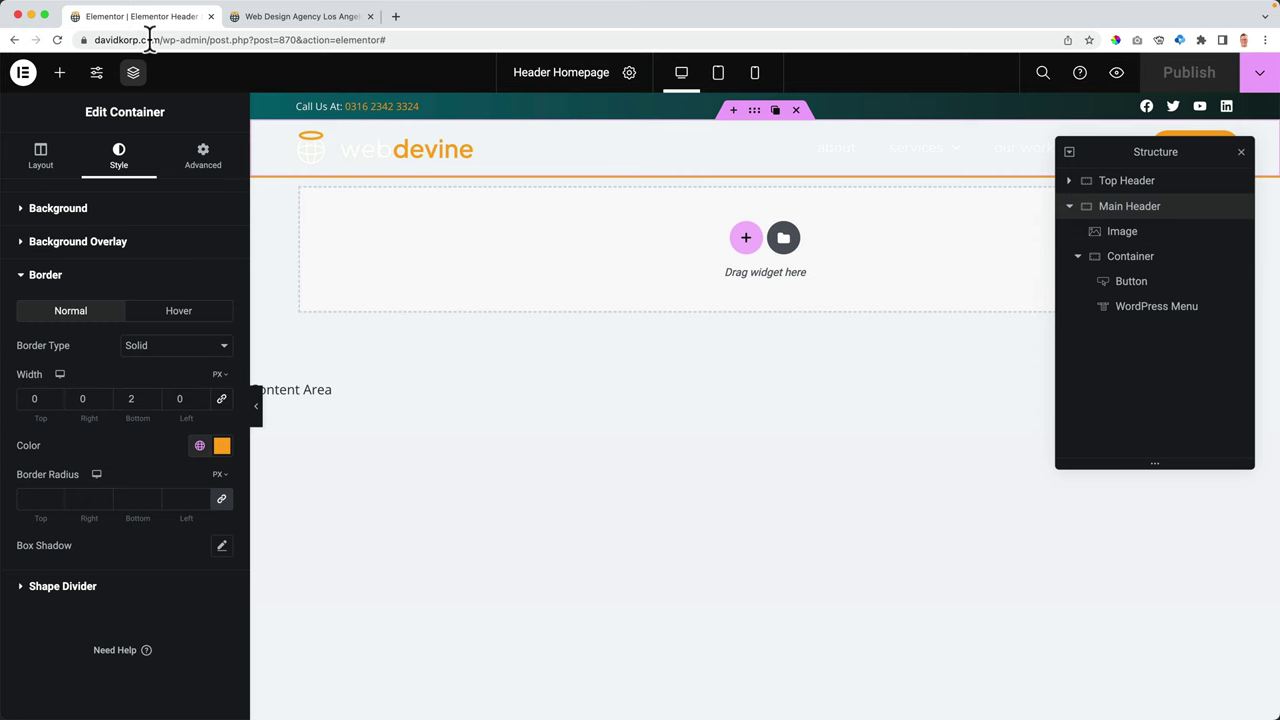
- Recolour the bottom border a semi-transparent white global colour, publish, and view the live site
click(222, 446)
click(200, 446)
scroll(100, 380, down, 3)
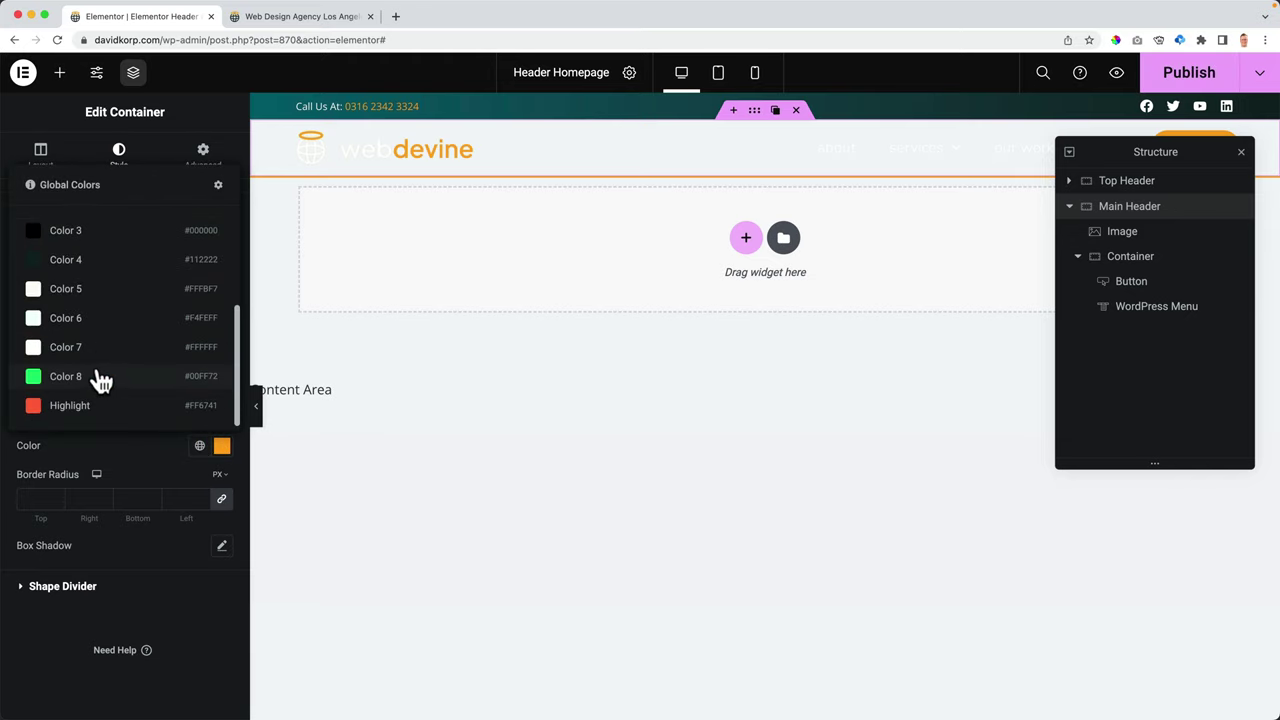
click(100, 352)
click(222, 446)
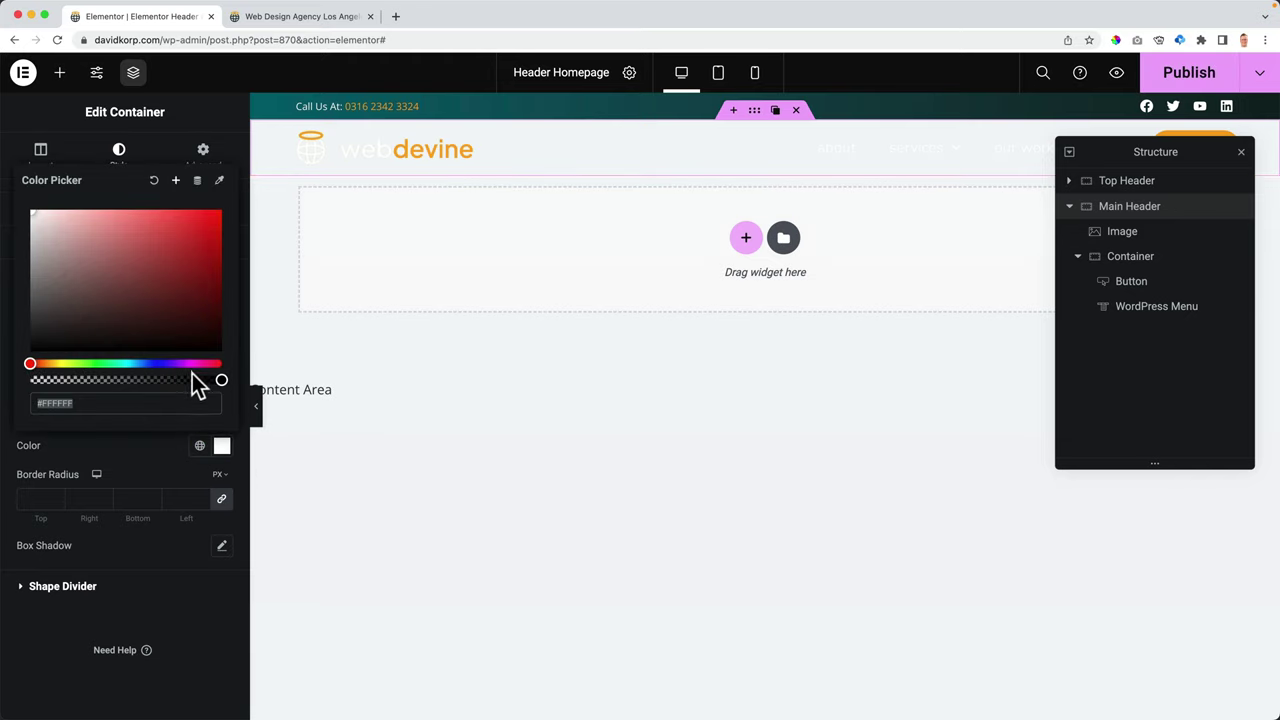
drag(197, 385, 89, 381)
click(82, 442)
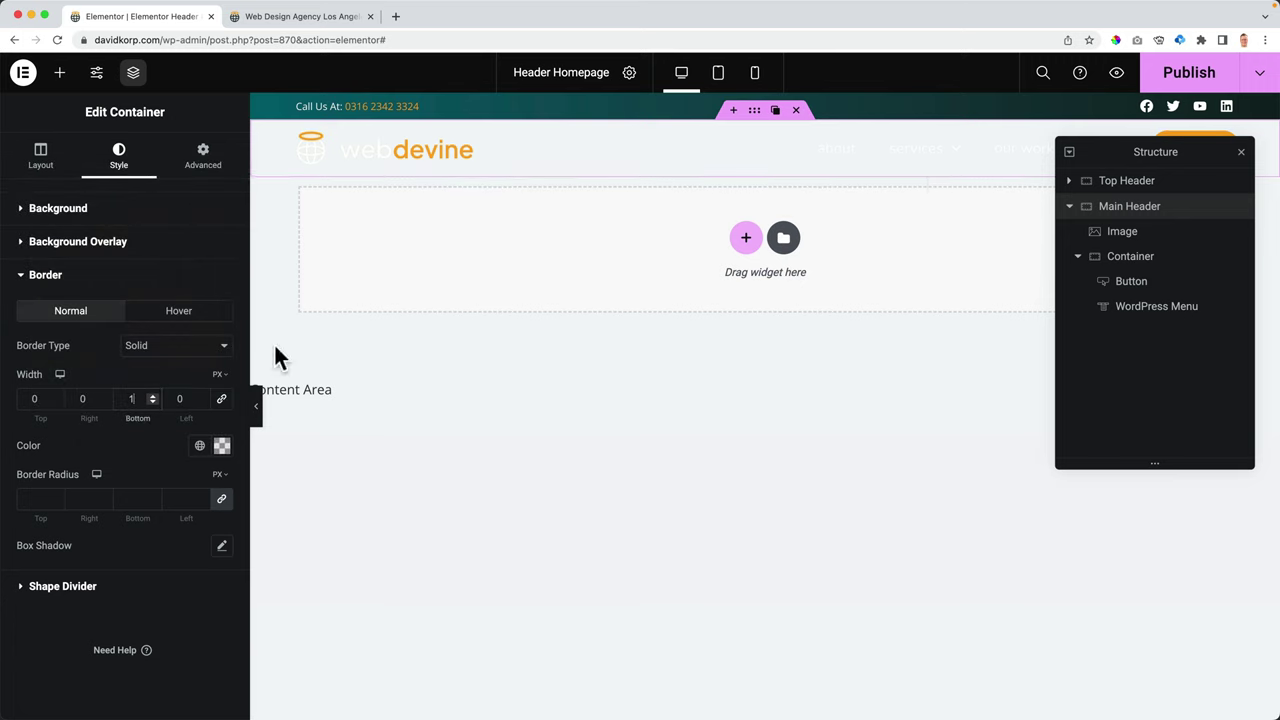
click(1170, 80)
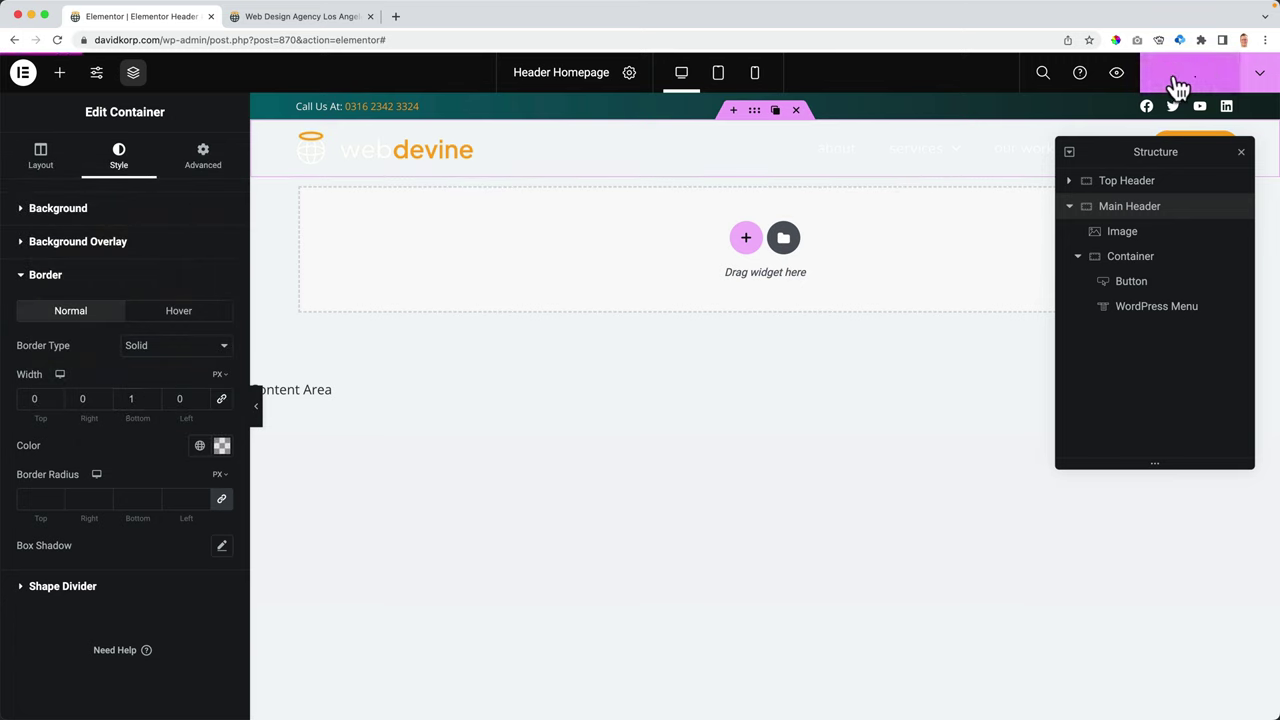
click(330, 17)
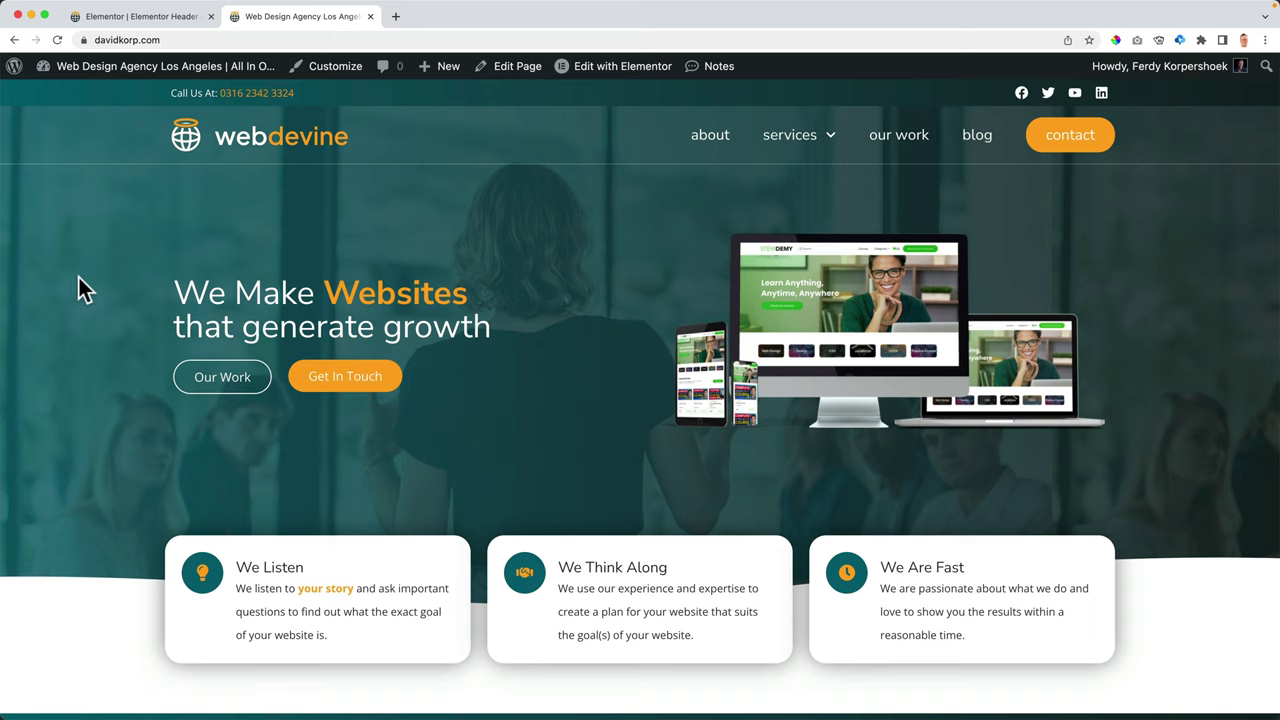
- Set the header background to the black Accent colour at about half opacity (#00000075)
click(140, 20)
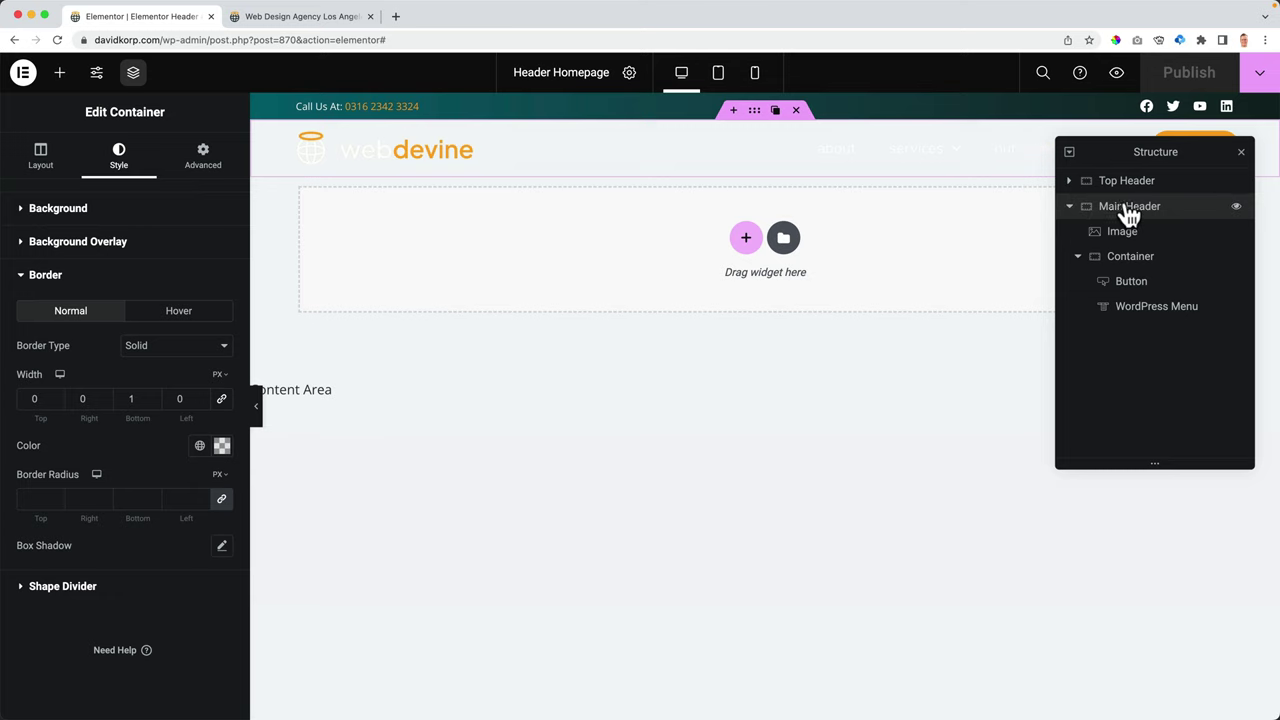
click(73, 218)
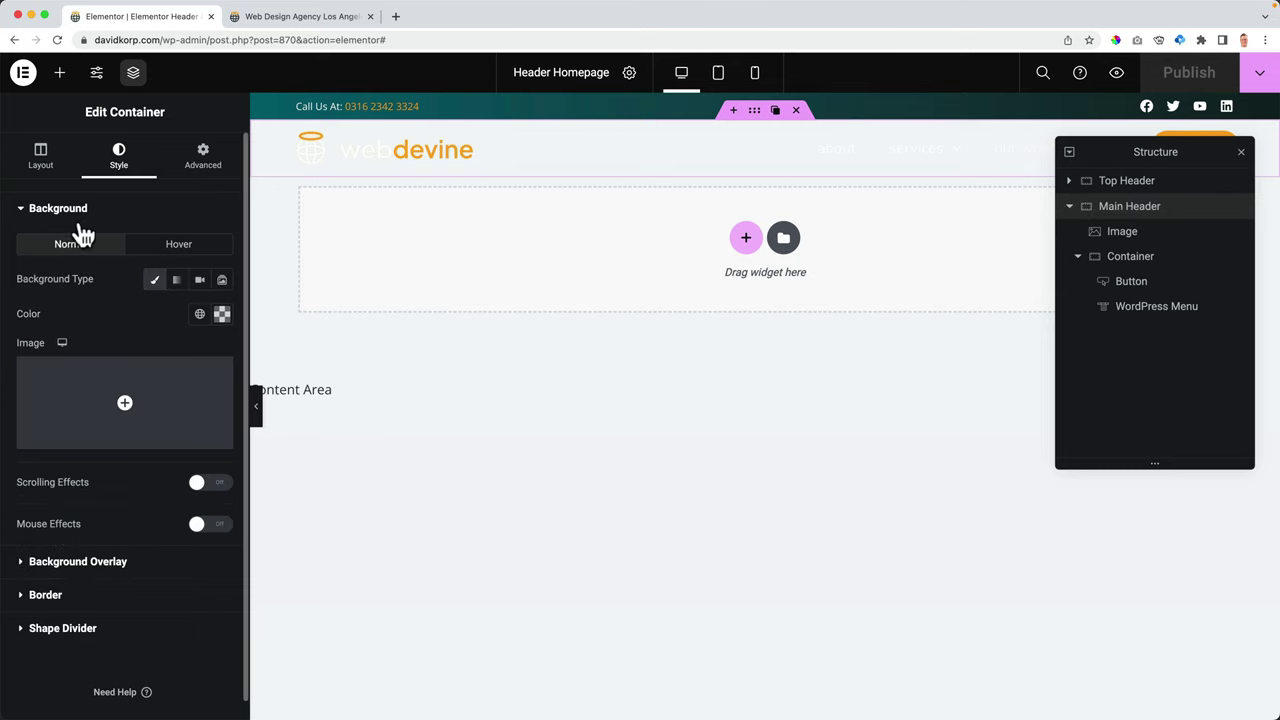
click(221, 315)
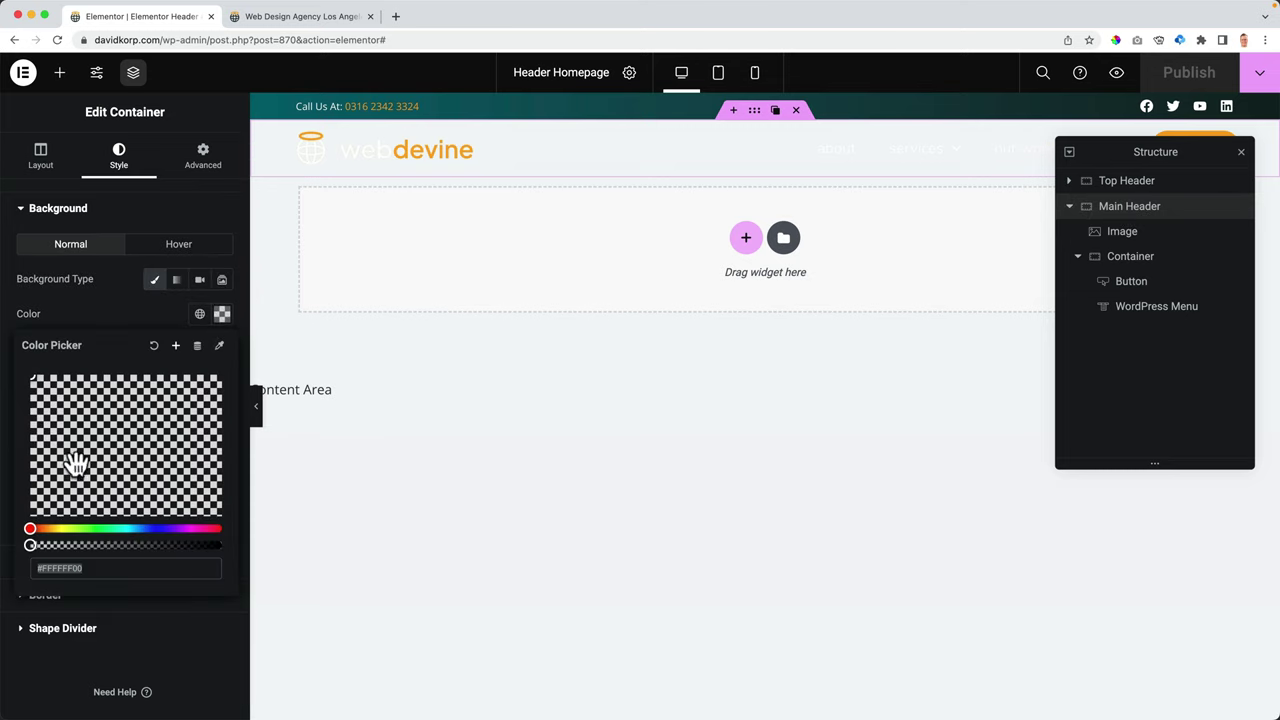
click(199, 313)
scroll(86, 429, down, 1)
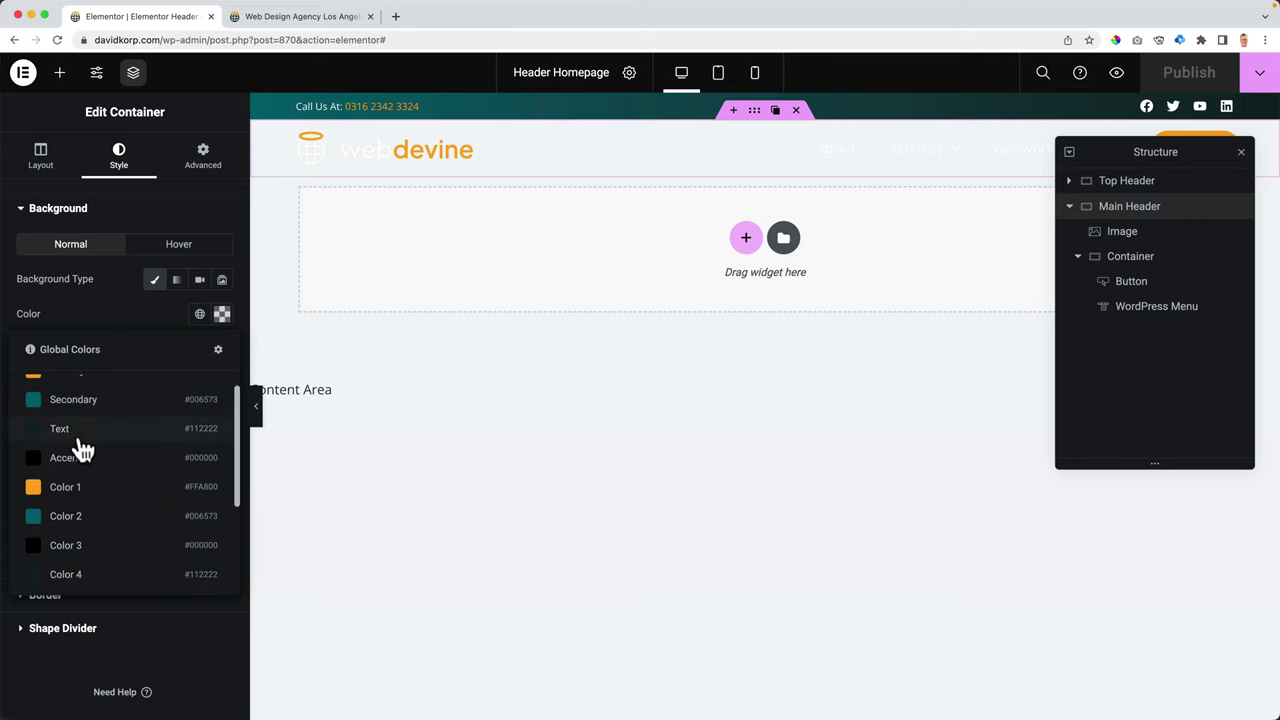
click(66, 458)
click(222, 313)
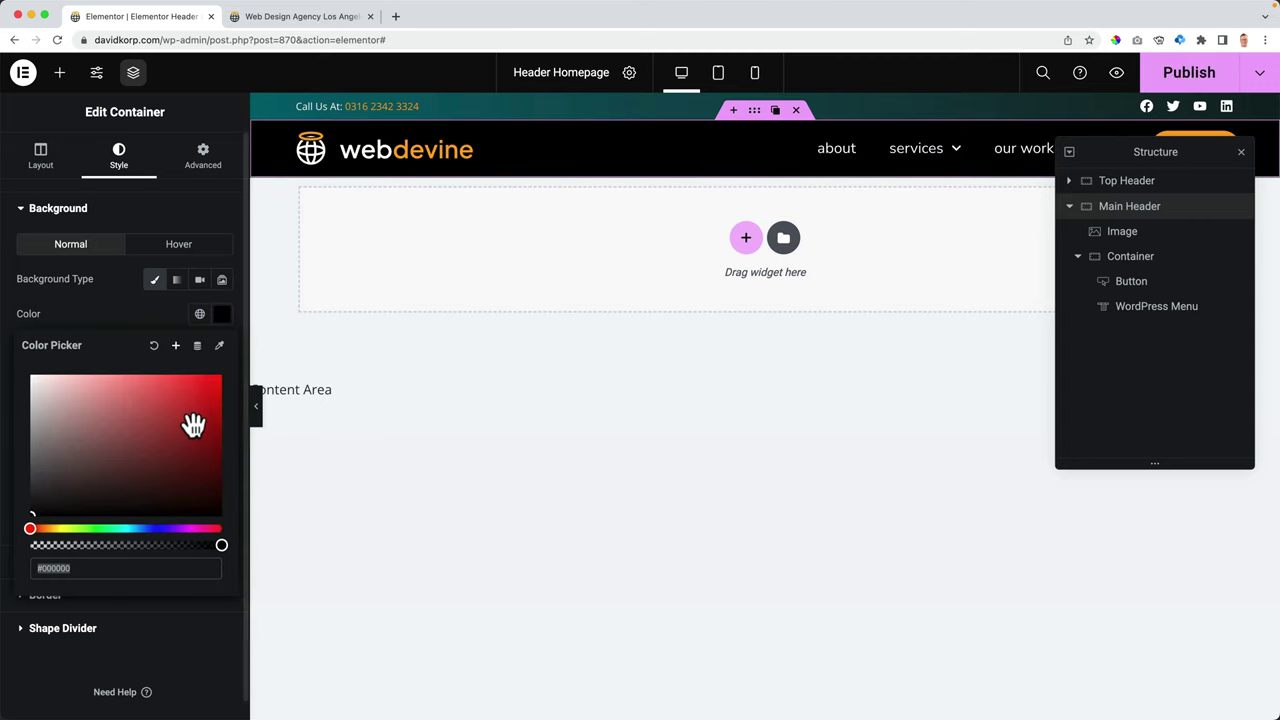
drag(218, 546, 118, 545)
- Publish the header, scroll the live homepage to check it, and return to the editor
click(1170, 82)
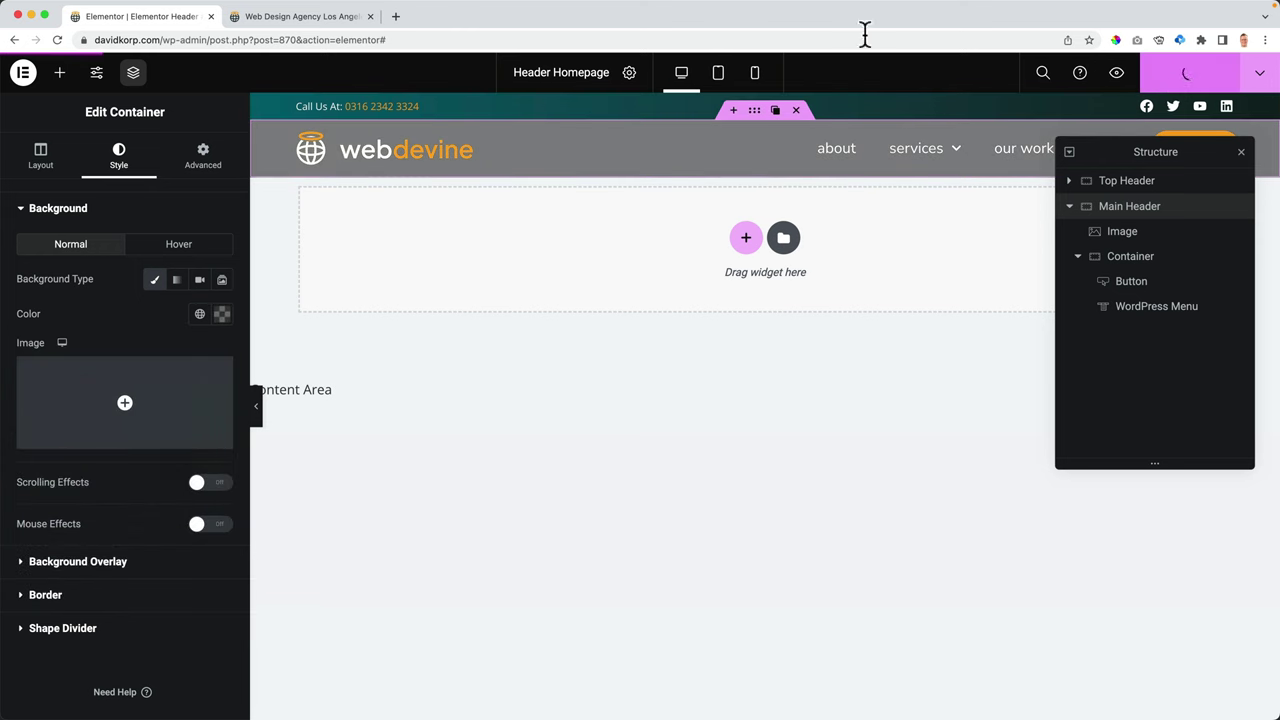
click(330, 17)
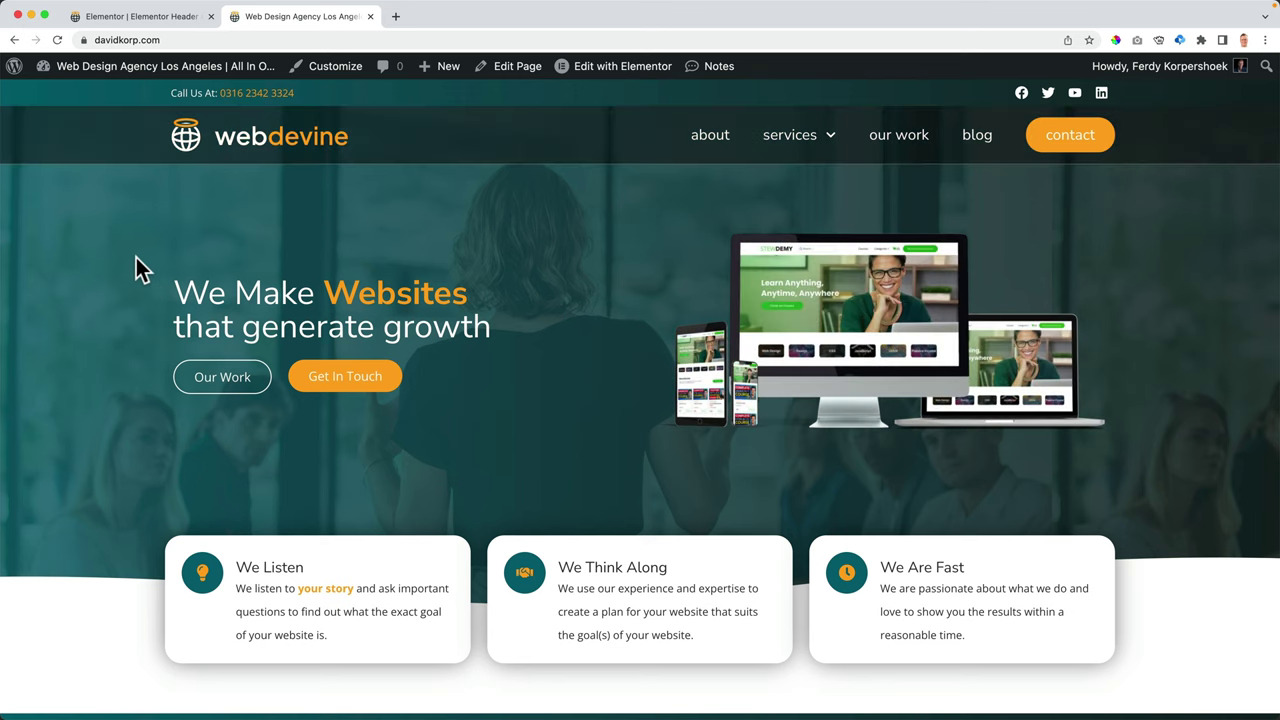
scroll(136, 257, down, 3)
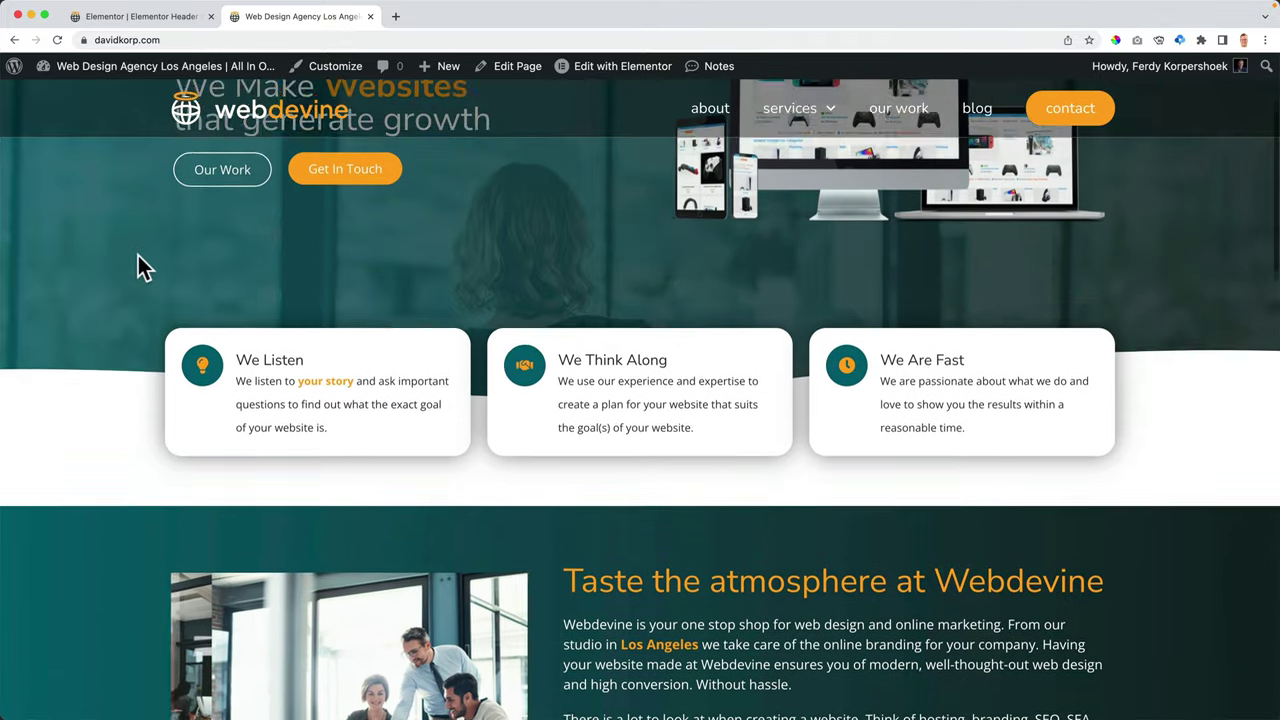
scroll(138, 255, down, 1)
scroll(457, 182, down, 3)
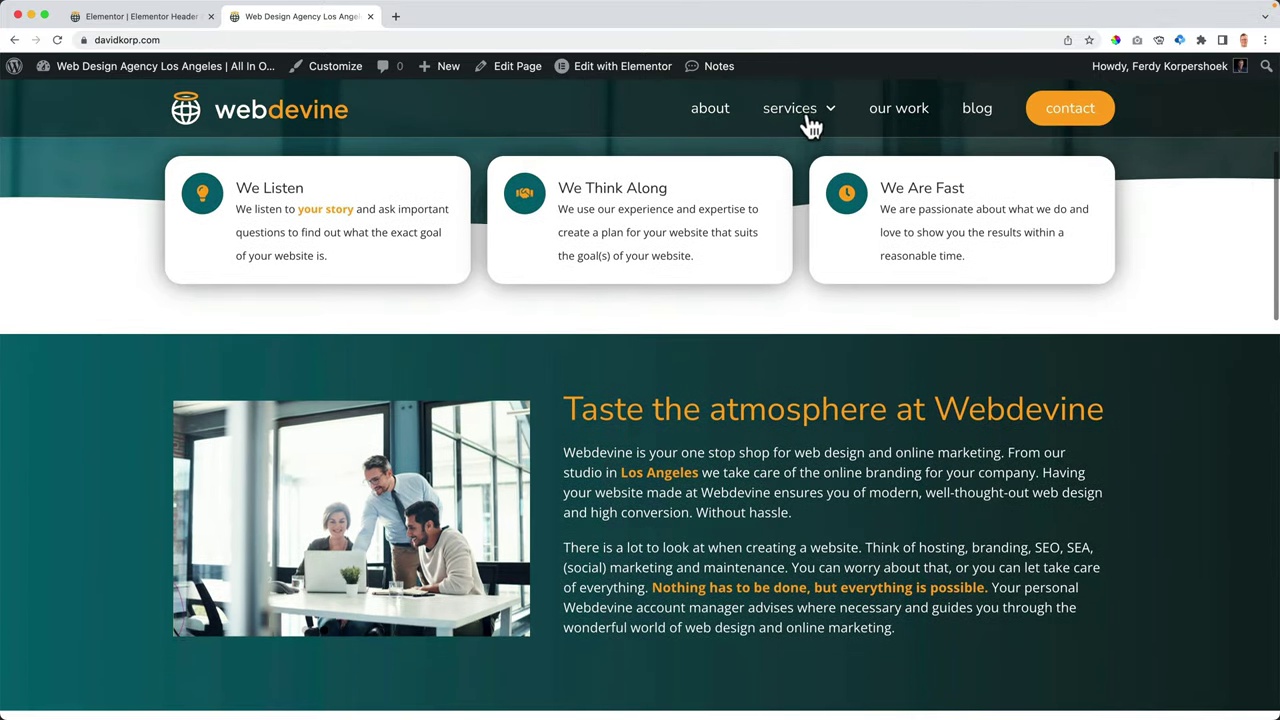
scroll(377, 140, up, 2)
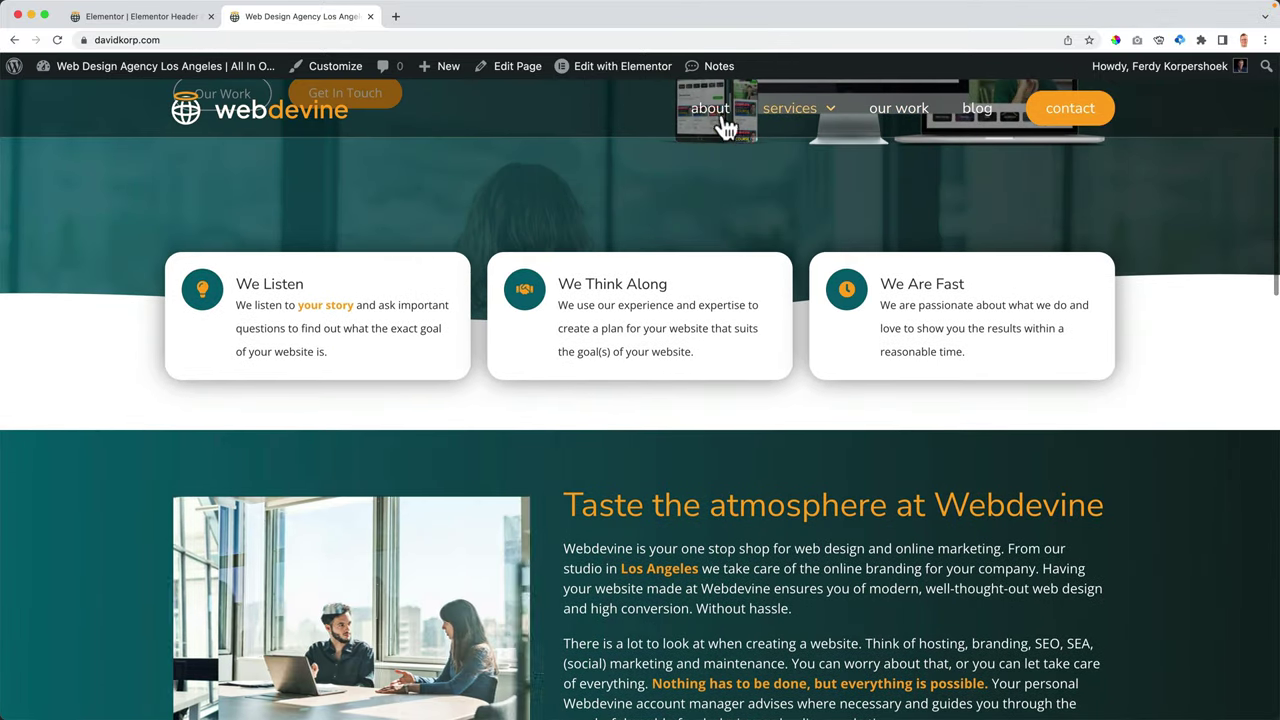
scroll(608, 214, down, 5)
scroll(315, 116, up, 2)
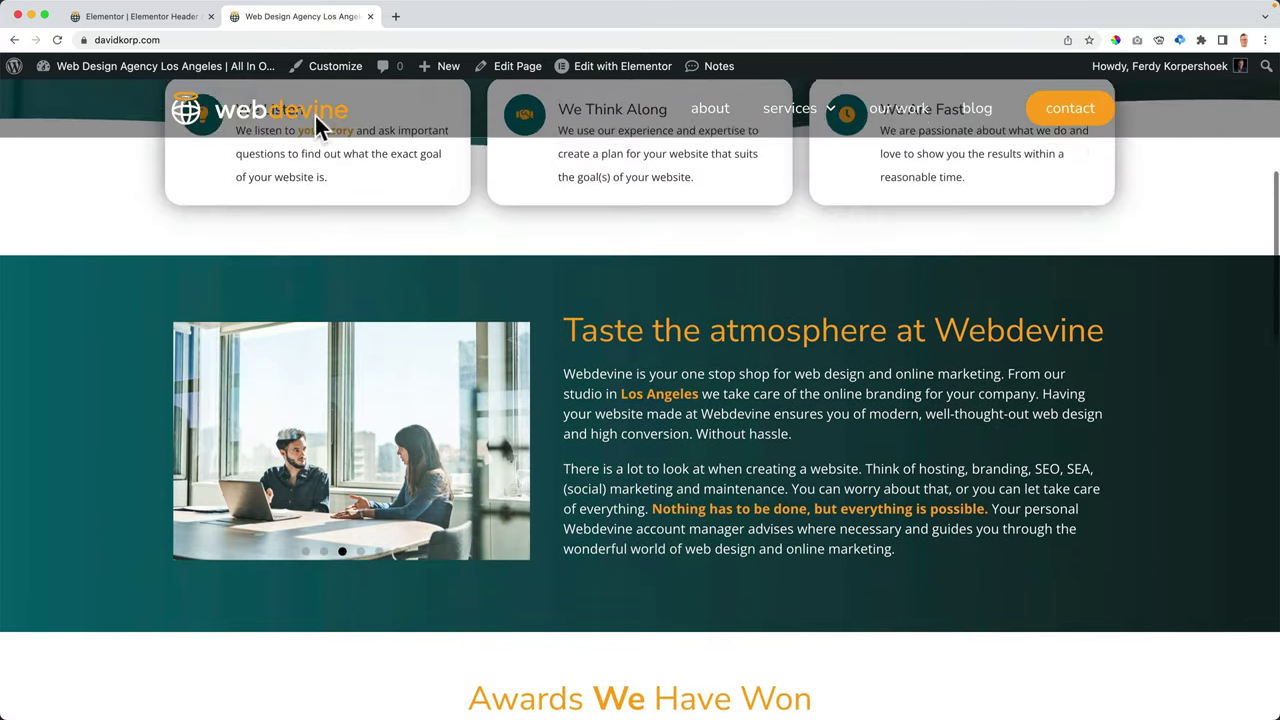
click(160, 17)
- Raise the header background's alpha to #000000B3 and scroll the live homepage to check it
click(223, 316)
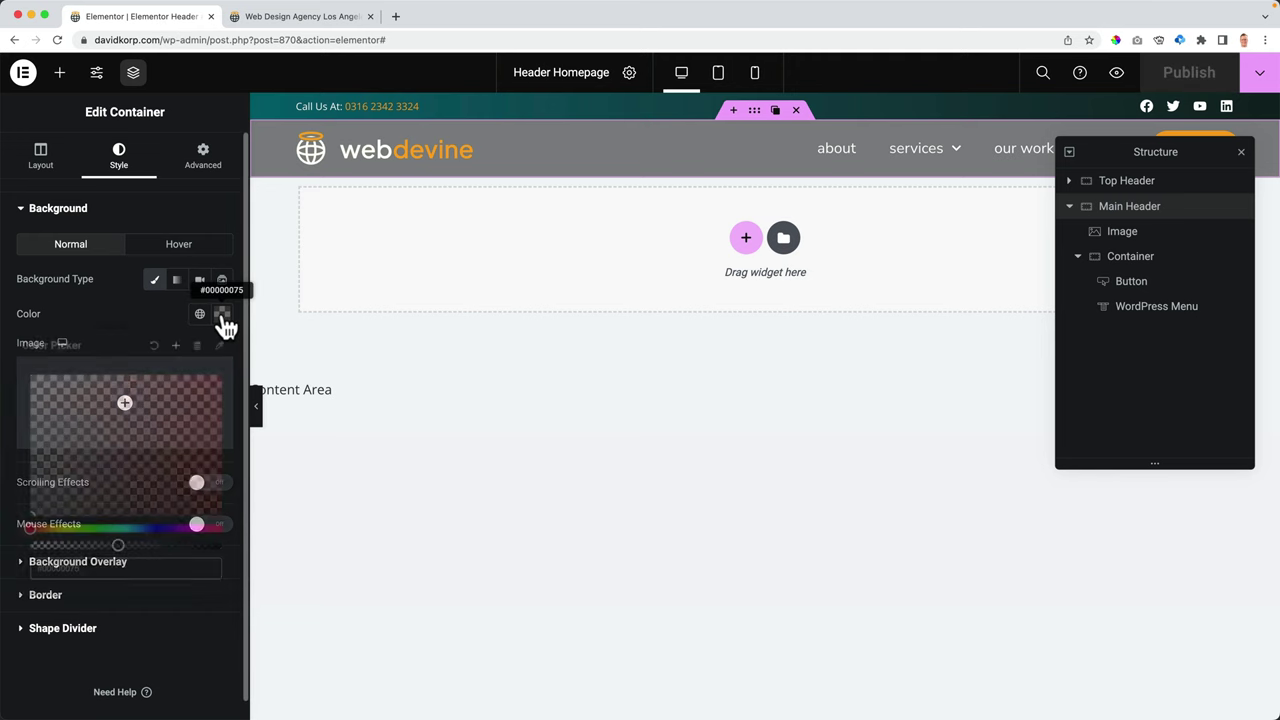
drag(120, 545, 167, 545)
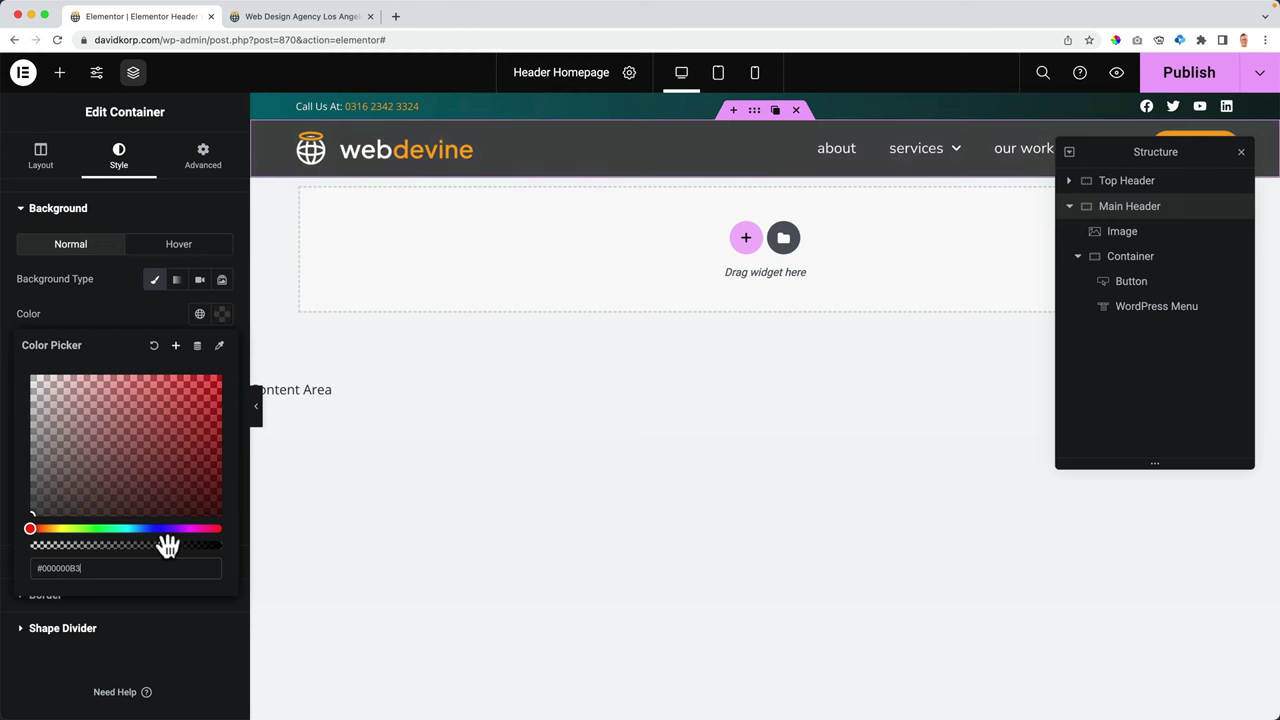
click(320, 17)
scroll(196, 228, up, 5)
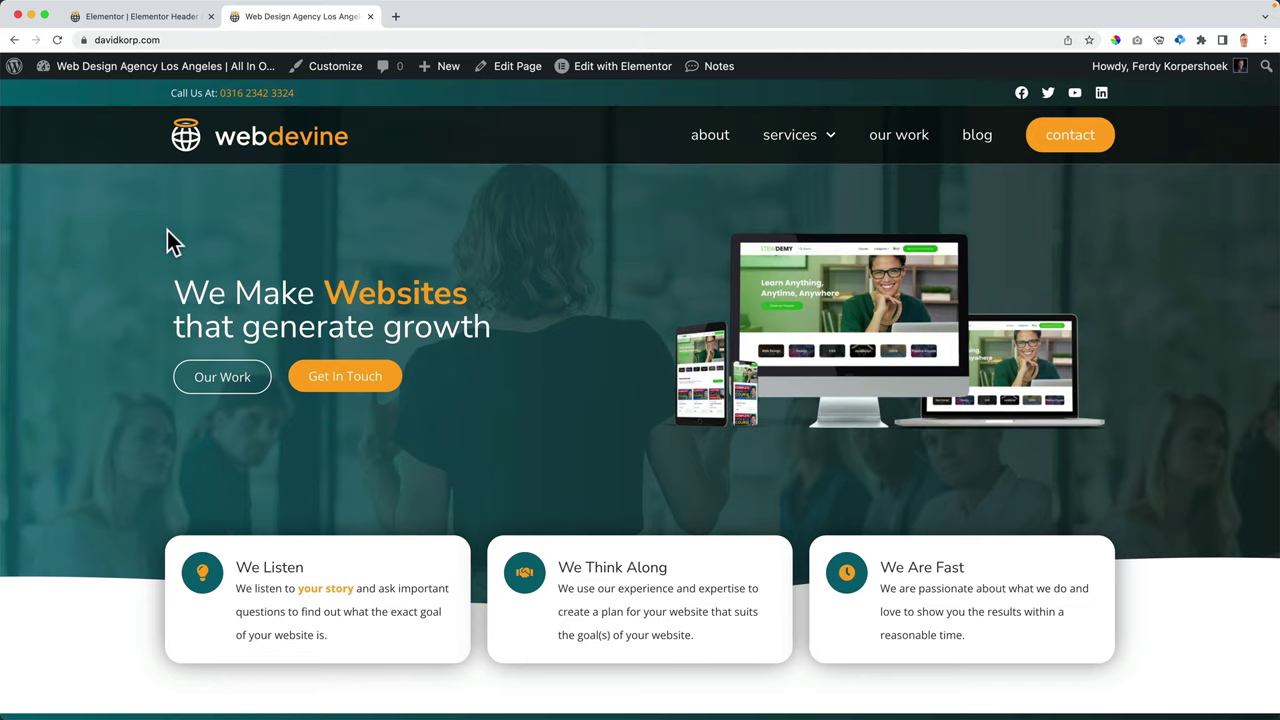
scroll(165, 243, down, 5)
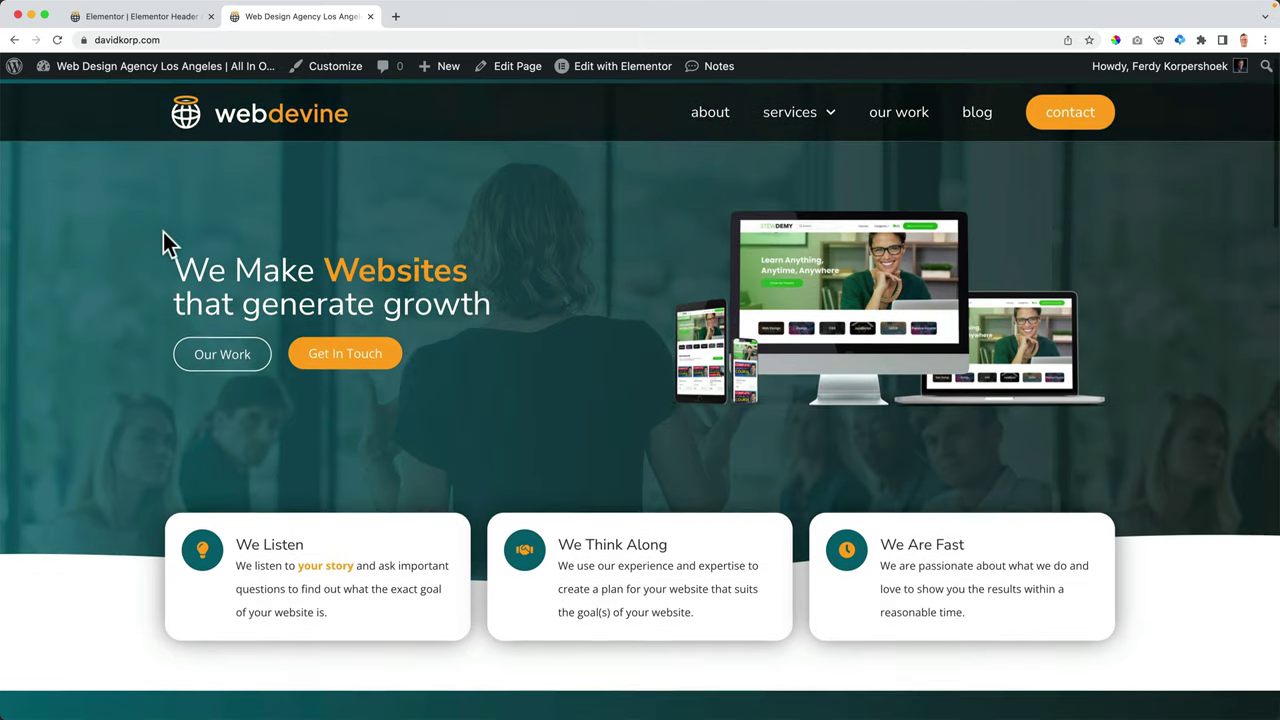
scroll(165, 243, down, 8)
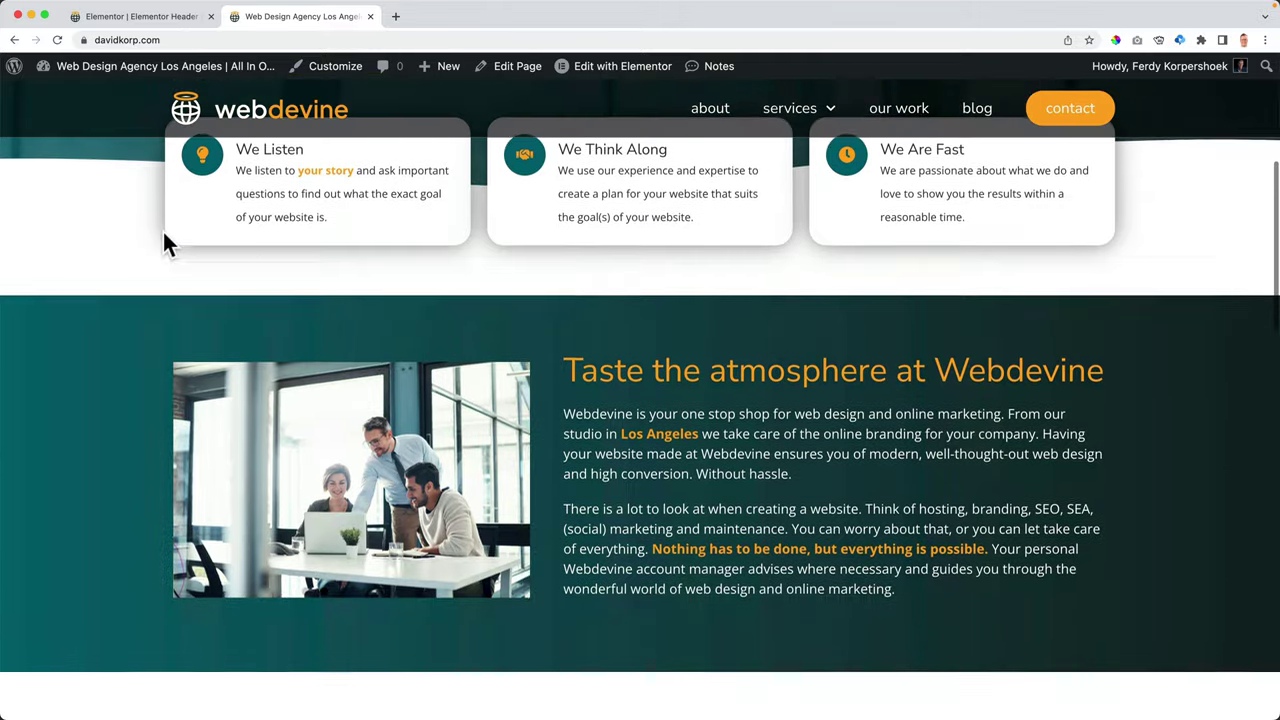
scroll(165, 243, up, 8)
scroll(163, 232, up, 5)
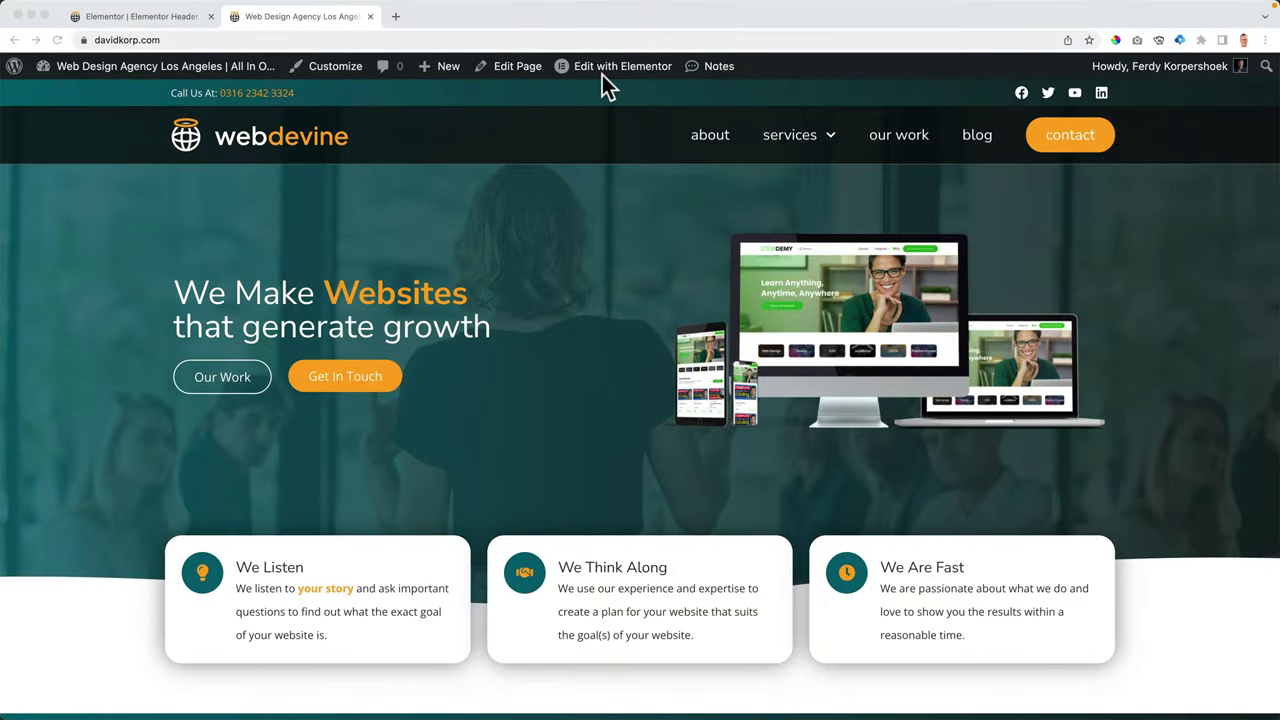
- Drag the header background's alpha slider all the way left to zero opacity
click(160, 17)
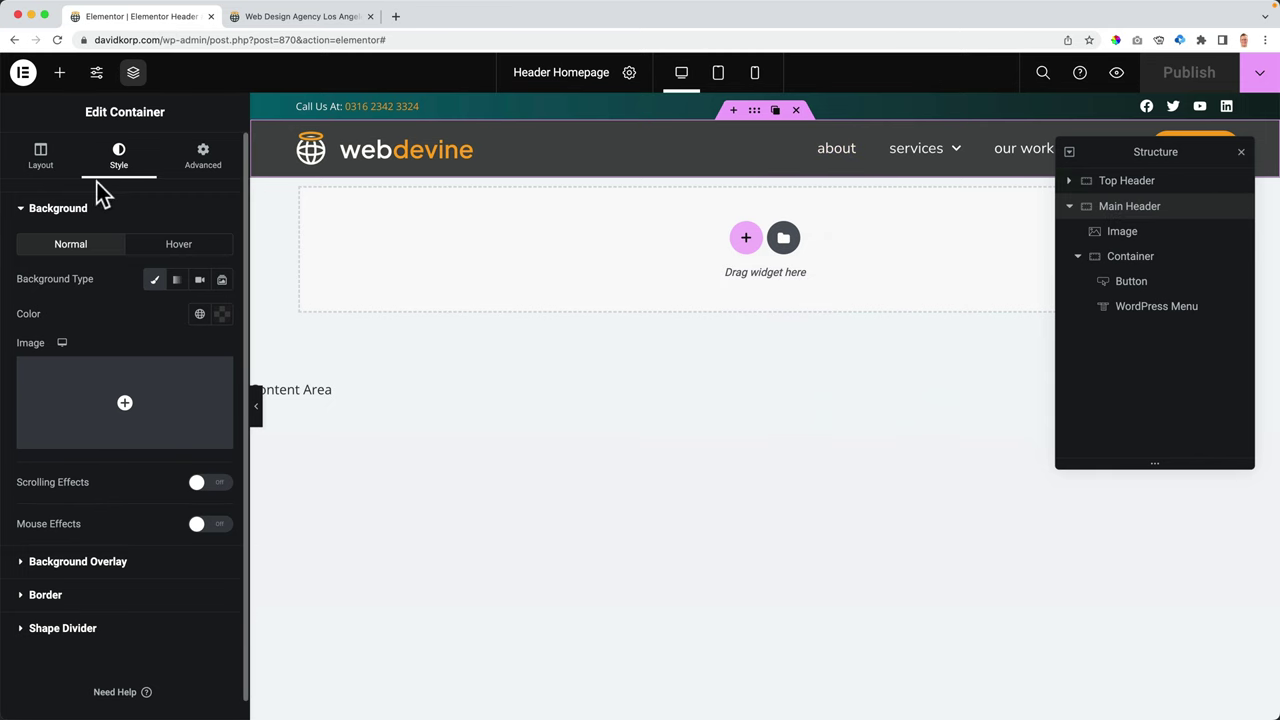
click(200, 315)
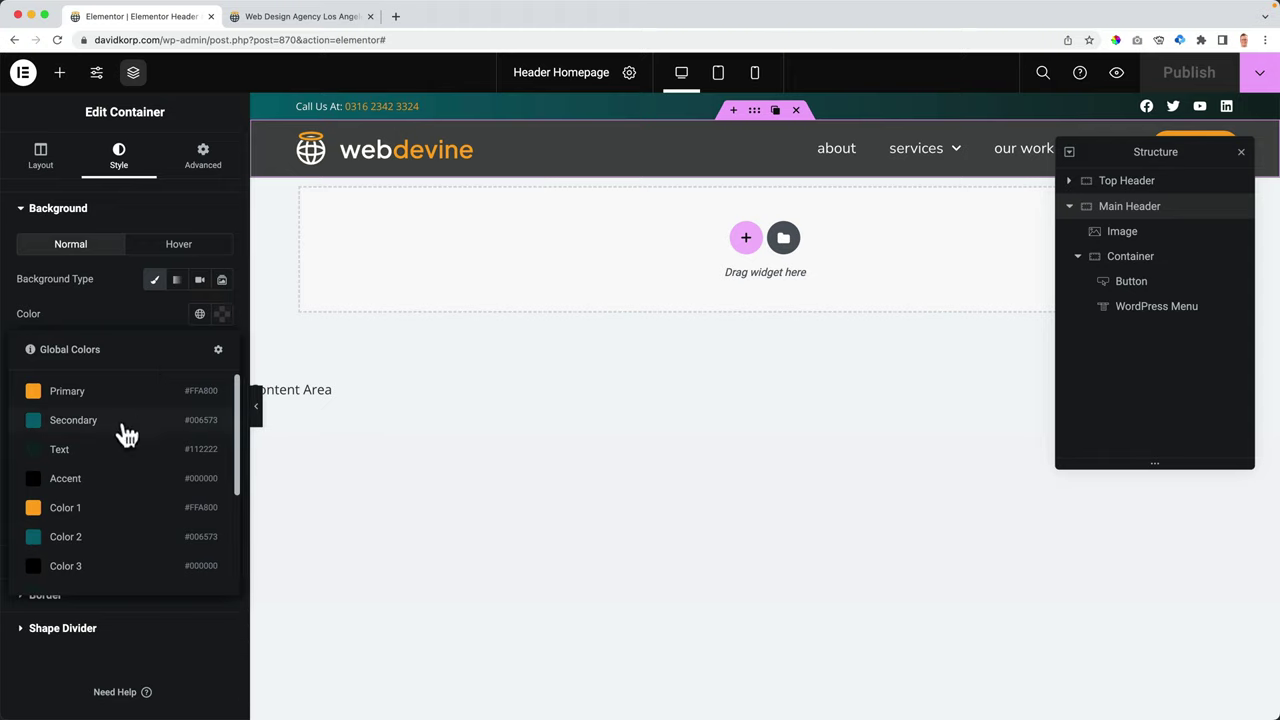
click(222, 316)
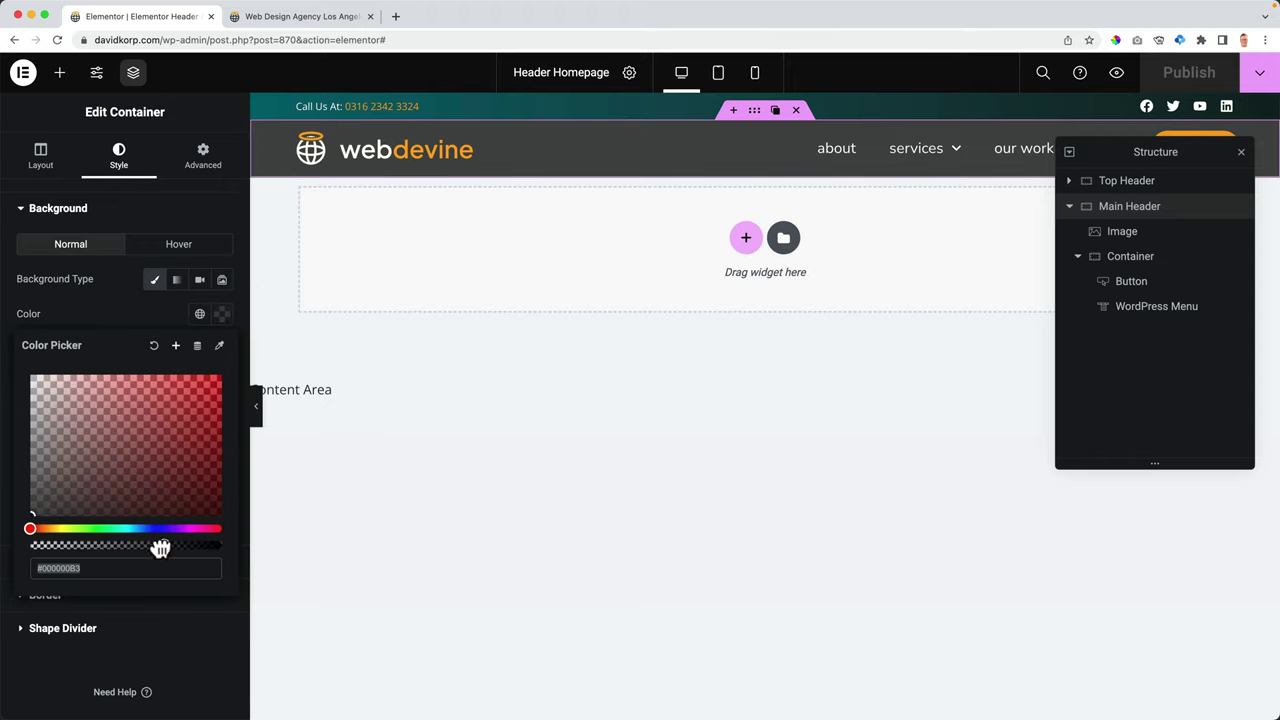
drag(160, 548, 8, 557)
- Publish the transparent header, scroll the live homepage over the teal hero, then return to the editor
click(108, 307)
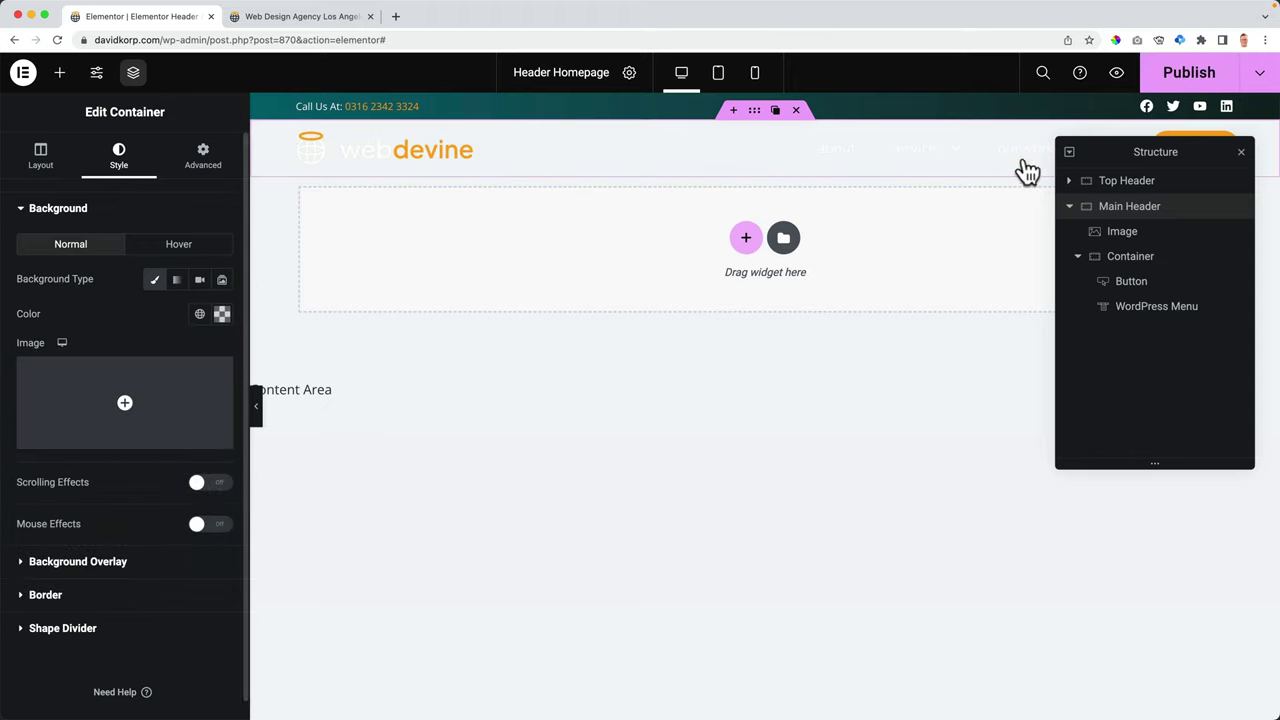
click(1170, 84)
click(340, 17)
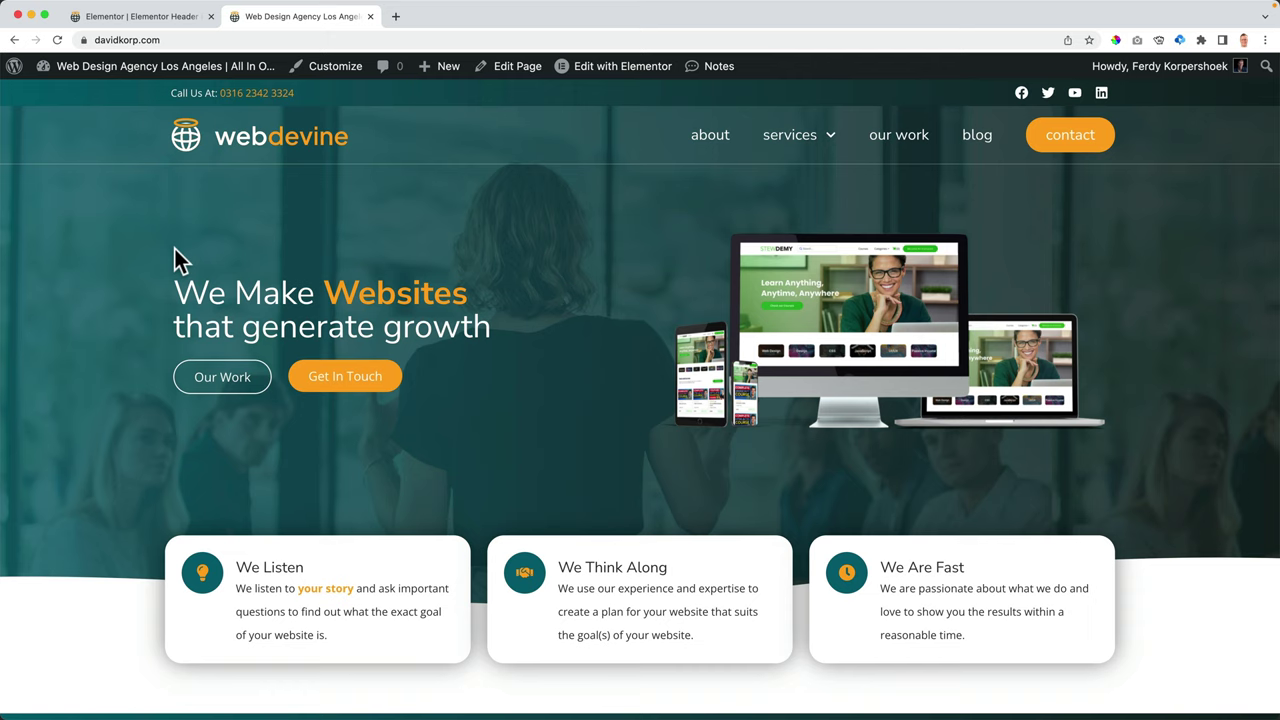
scroll(274, 254, down, 3)
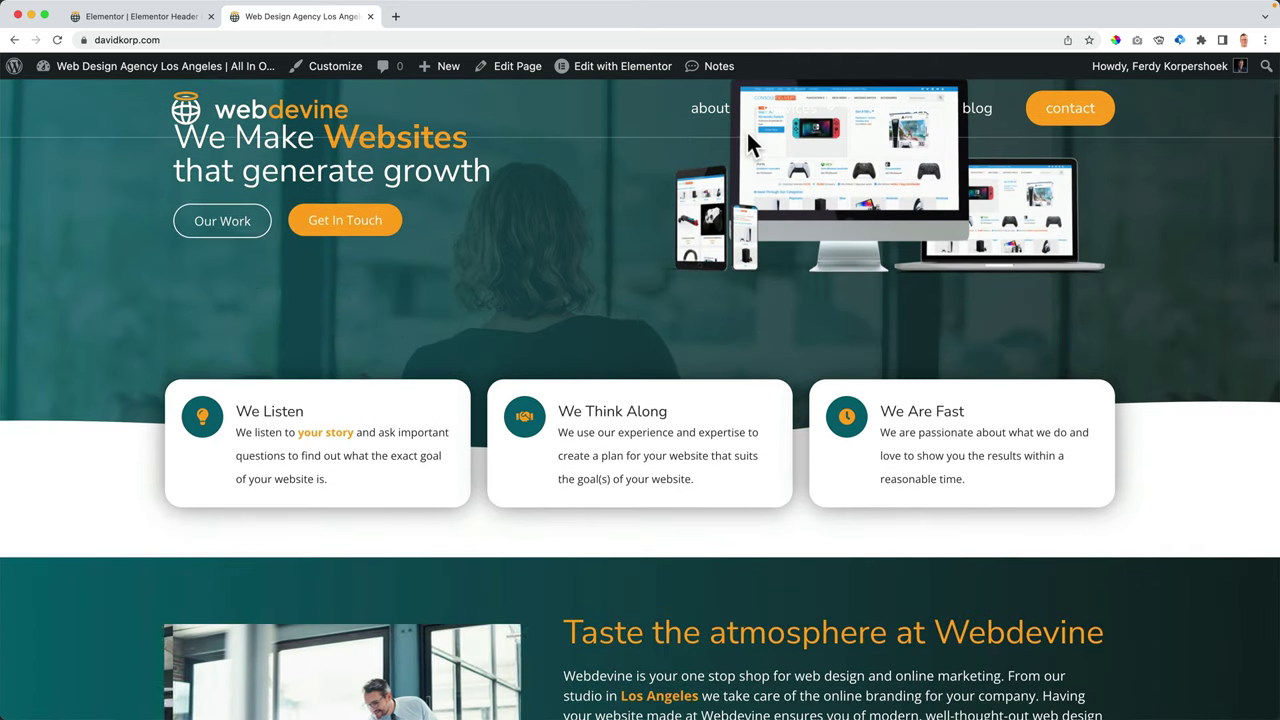
scroll(405, 221, up, 3)
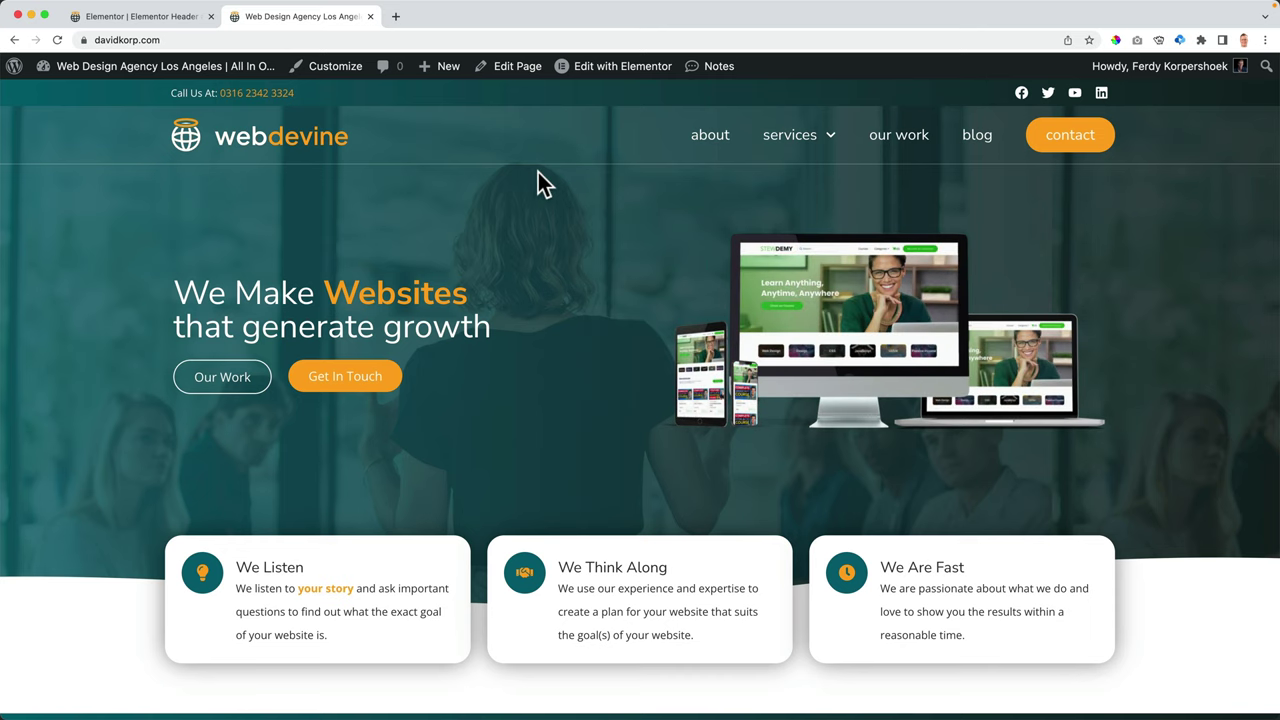
click(174, 15)
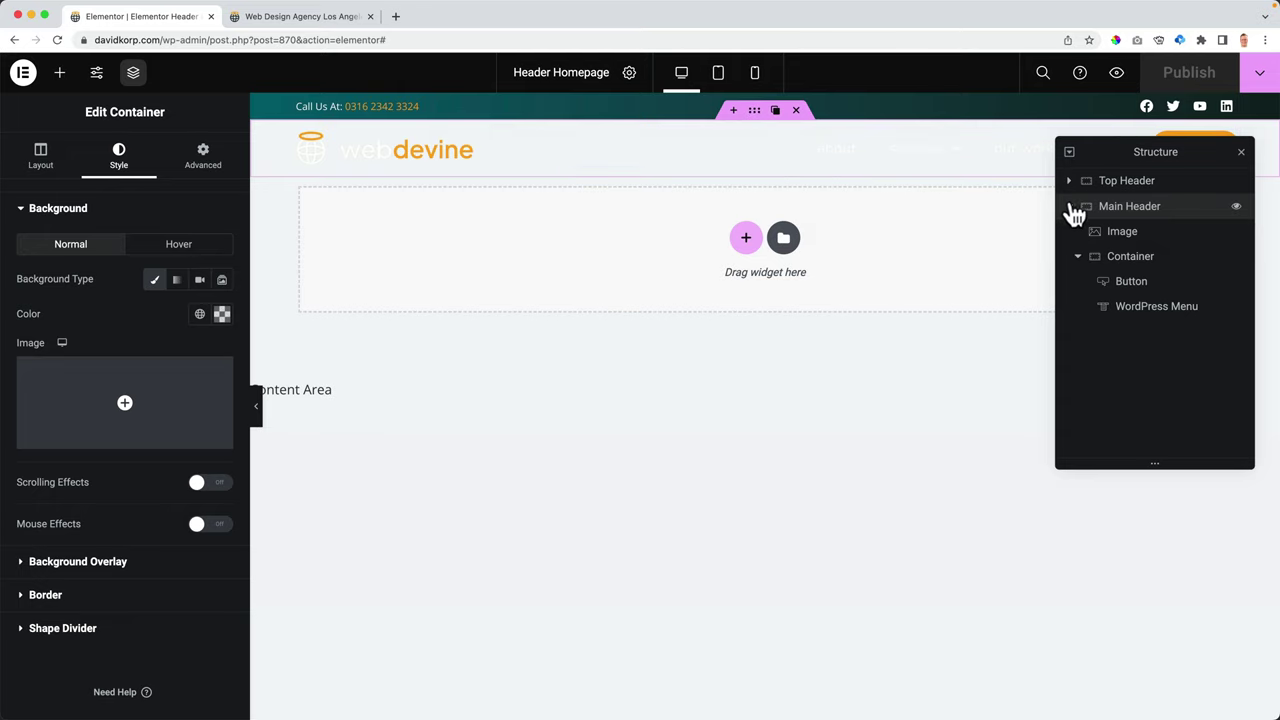
- Set the Main Header's Motion Effects Sticky option to None
click(200, 157)
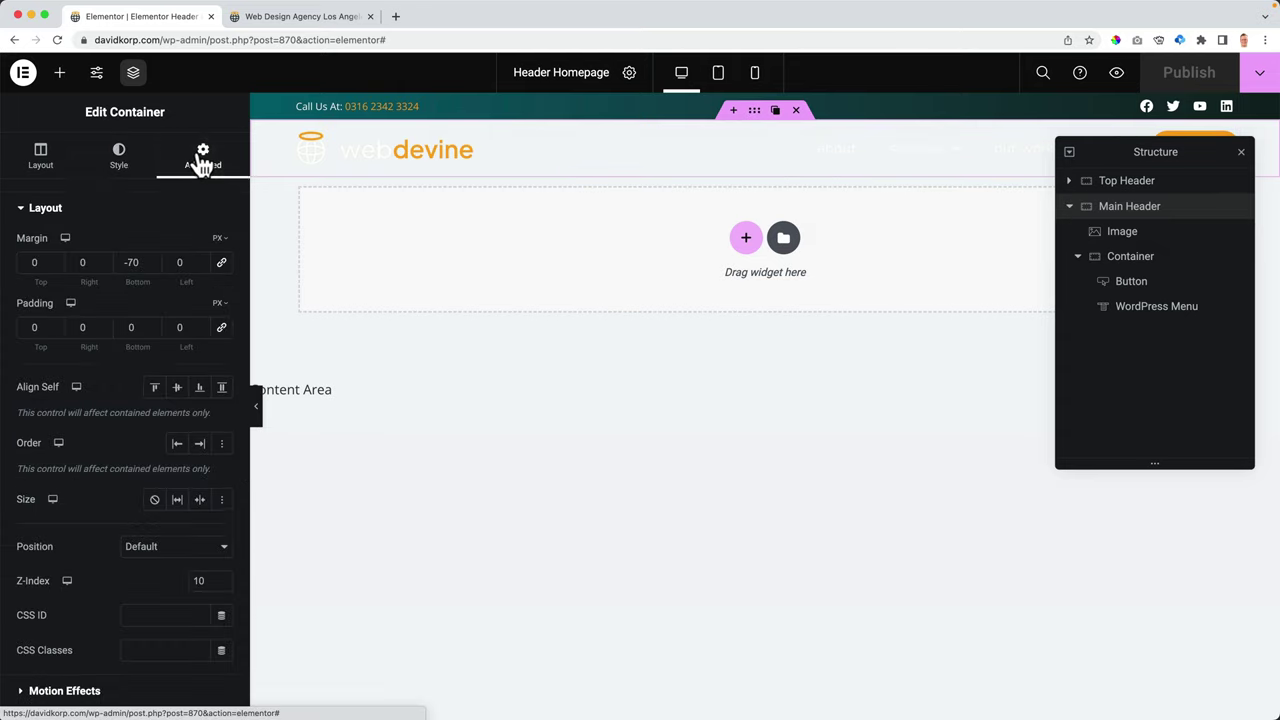
click(68, 216)
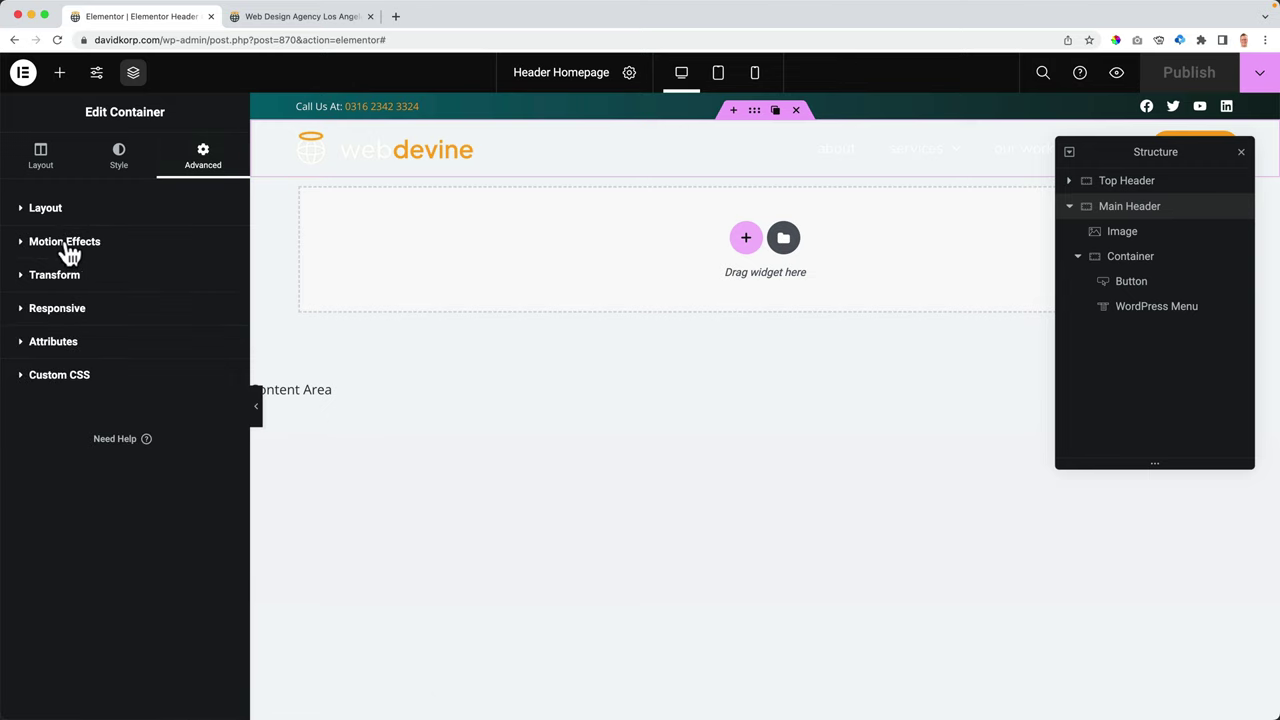
click(68, 243)
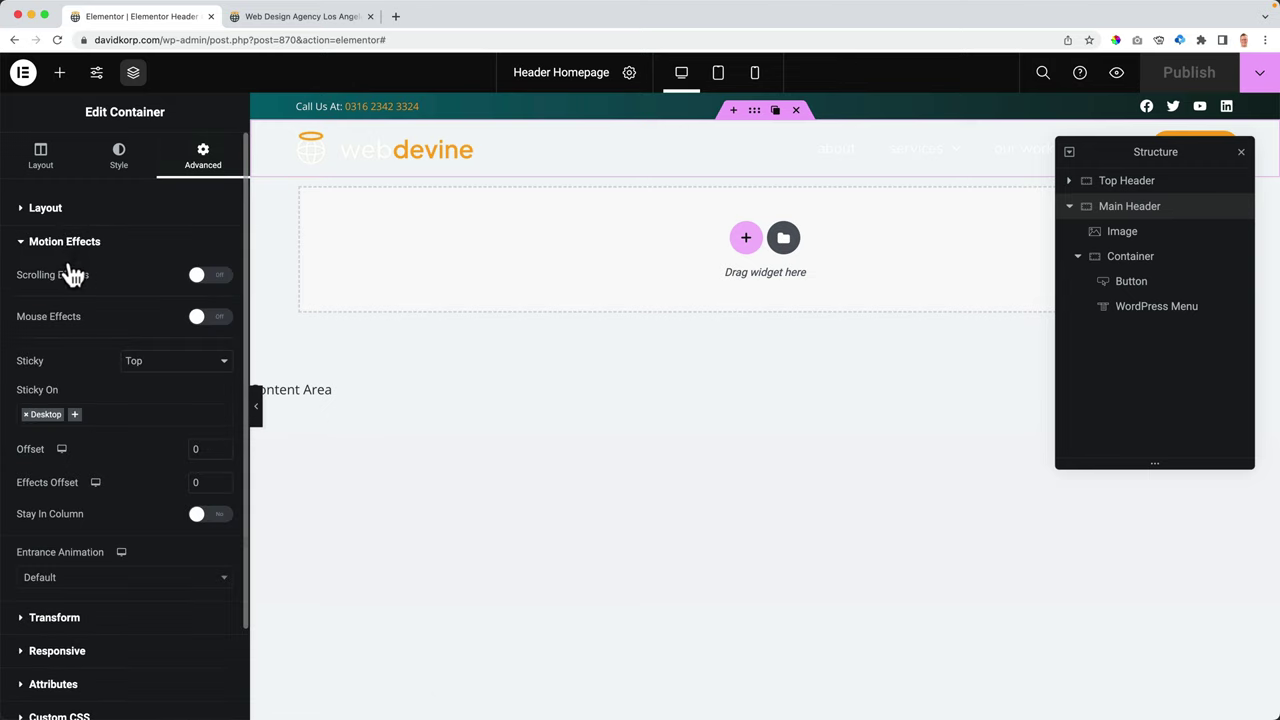
click(158, 366)
click(154, 346)
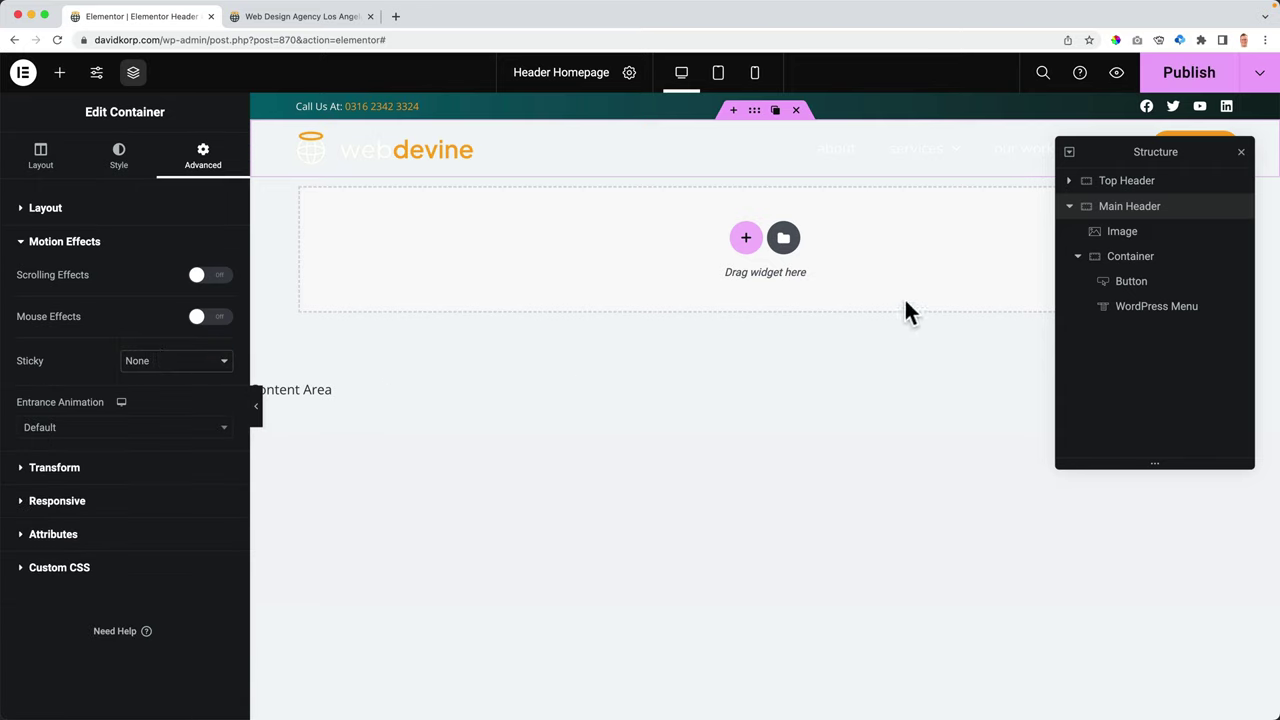
- Rename the Main Header container to 'Main Header Static' in the structure panel
click(1069, 208)
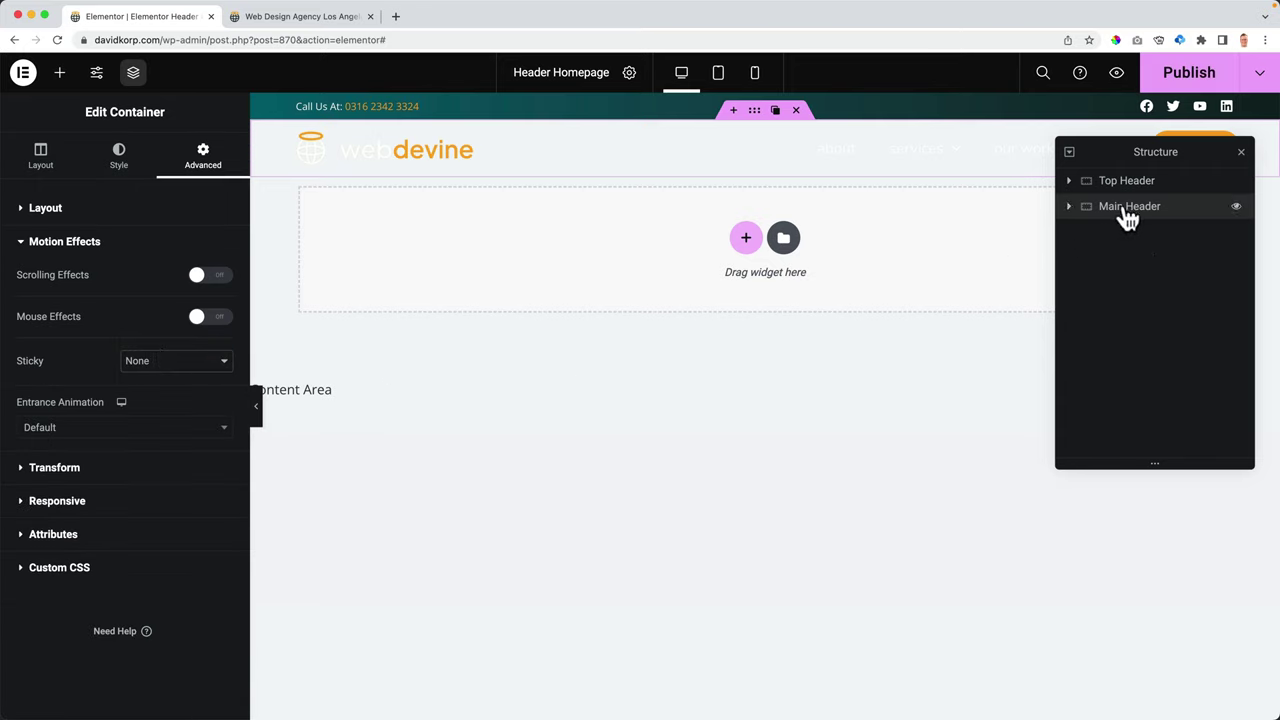
double_click(1124, 208)
key(Right)
- Duplicate Main Header Static and rename the copy Main Header Sticky
right_click(1130, 208)
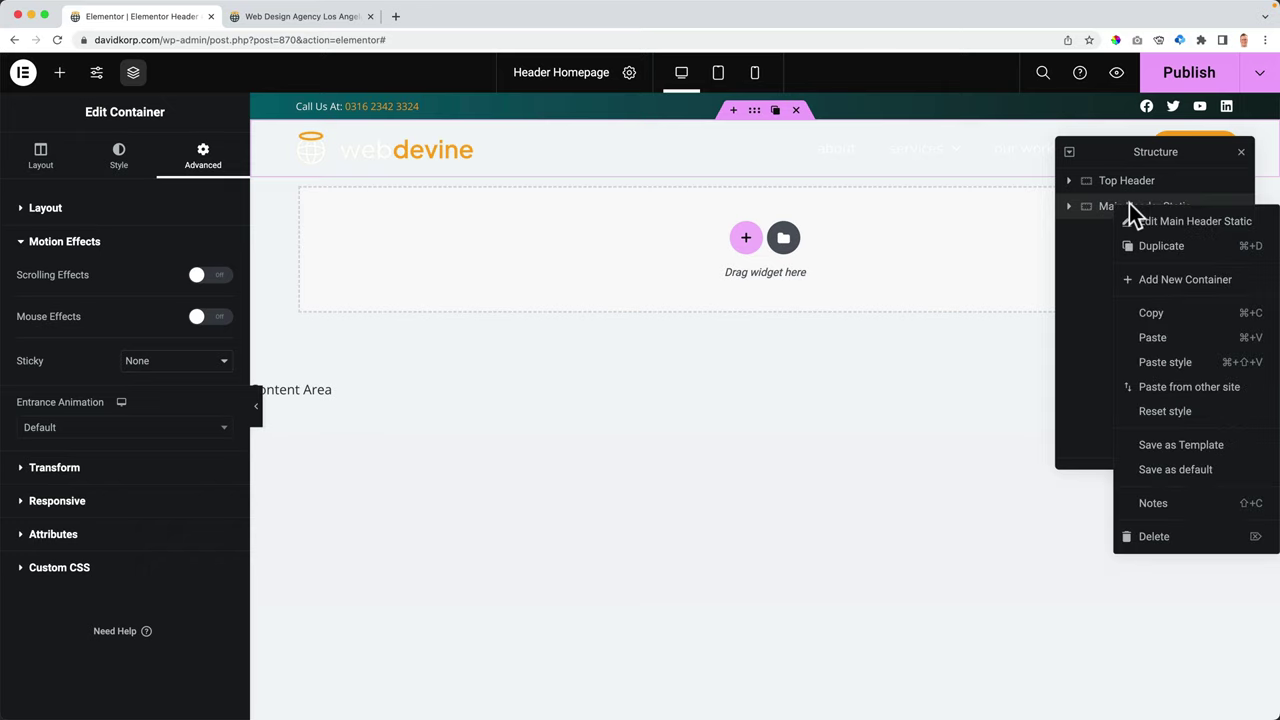
click(1157, 250)
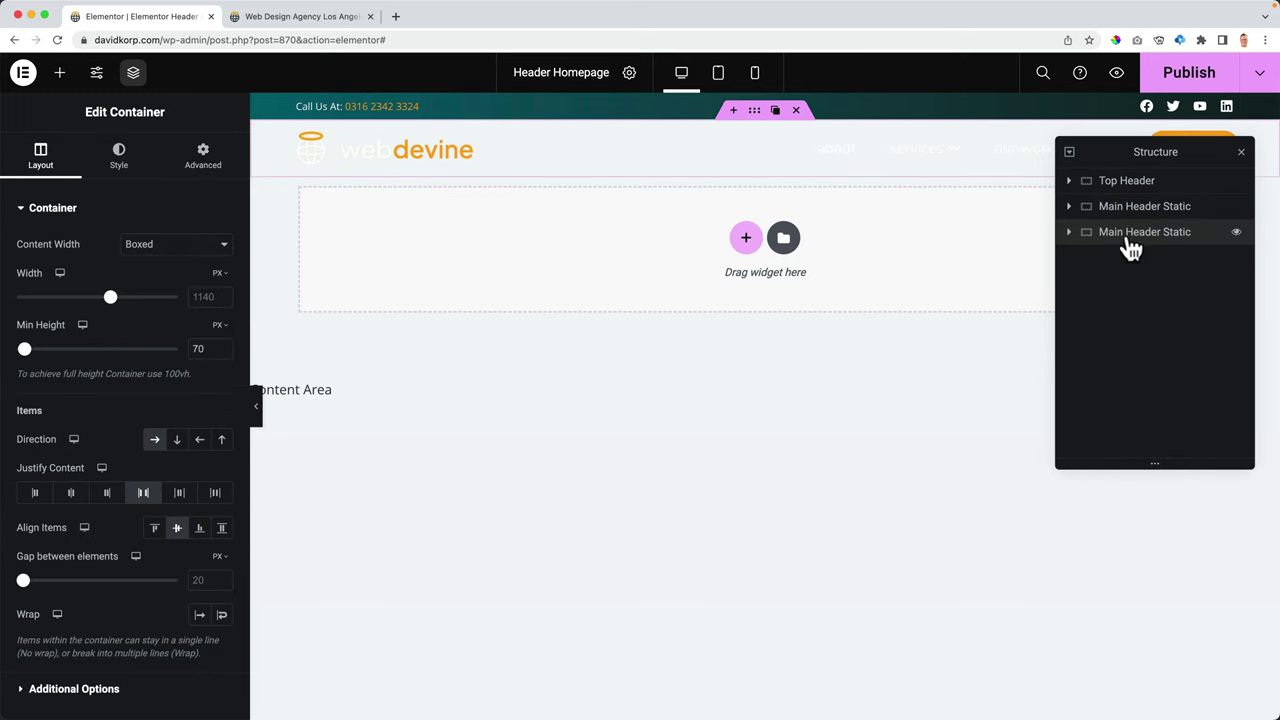
double_click(1178, 237)
- Set the sticky copy's top margin to 200 px
click(202, 157)
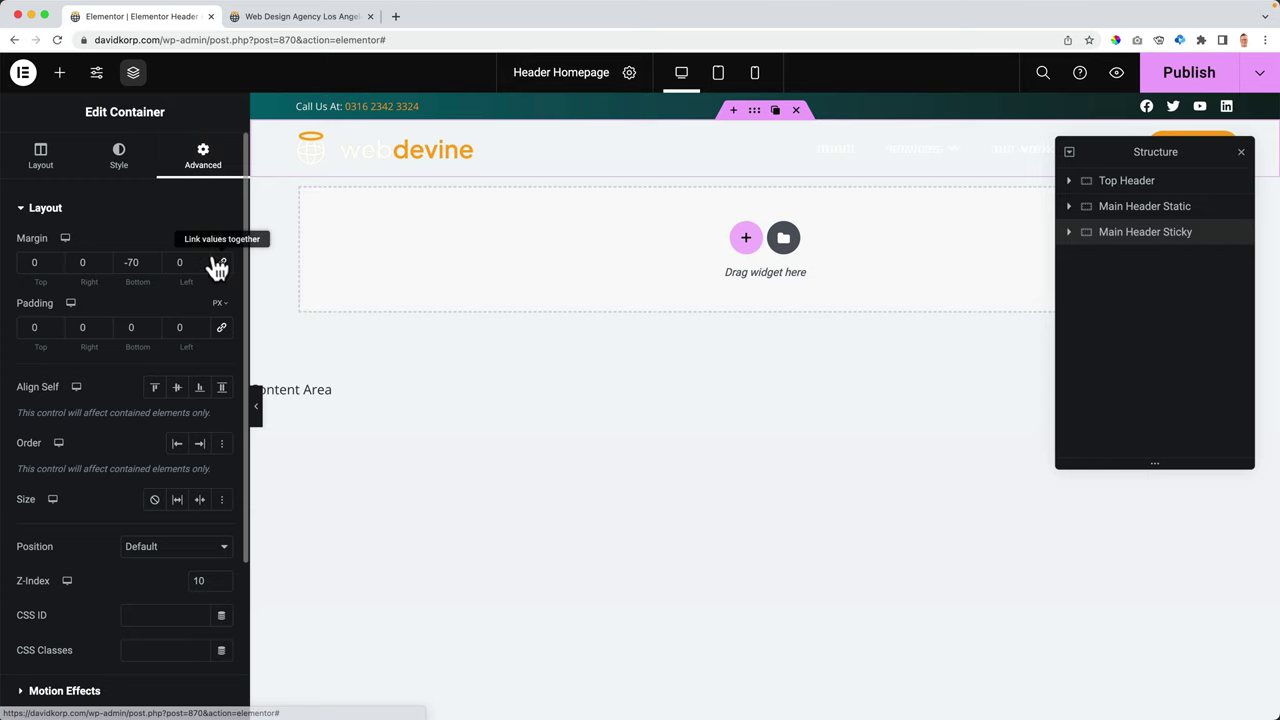
click(30, 262)
text(200)
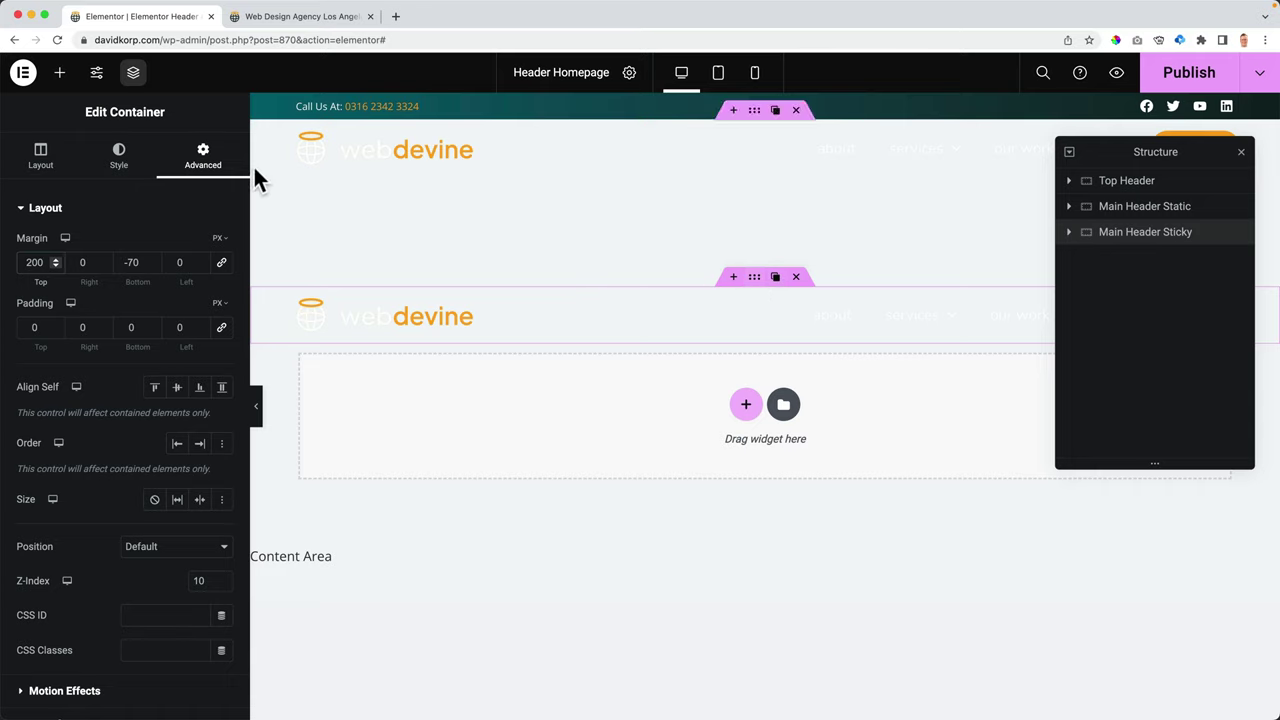
- Make the sticky header's background white (Global Color 7)
click(117, 160)
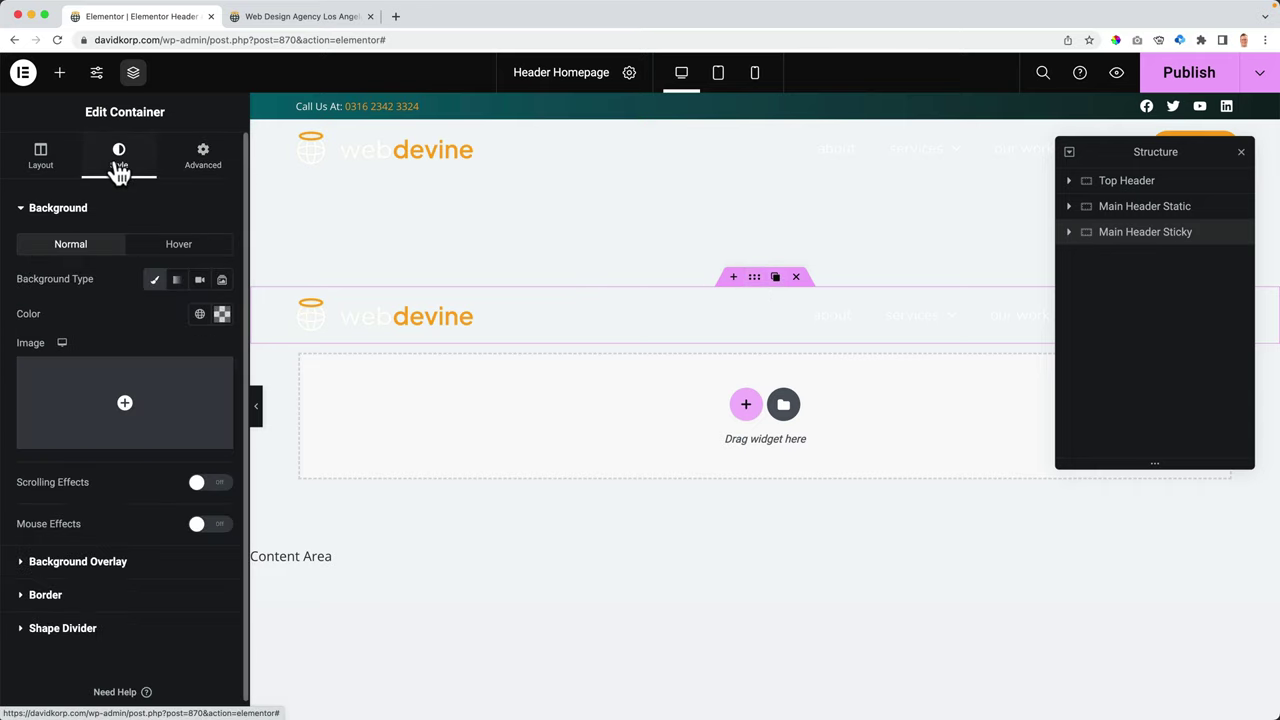
click(199, 314)
scroll(128, 457, down, 5)
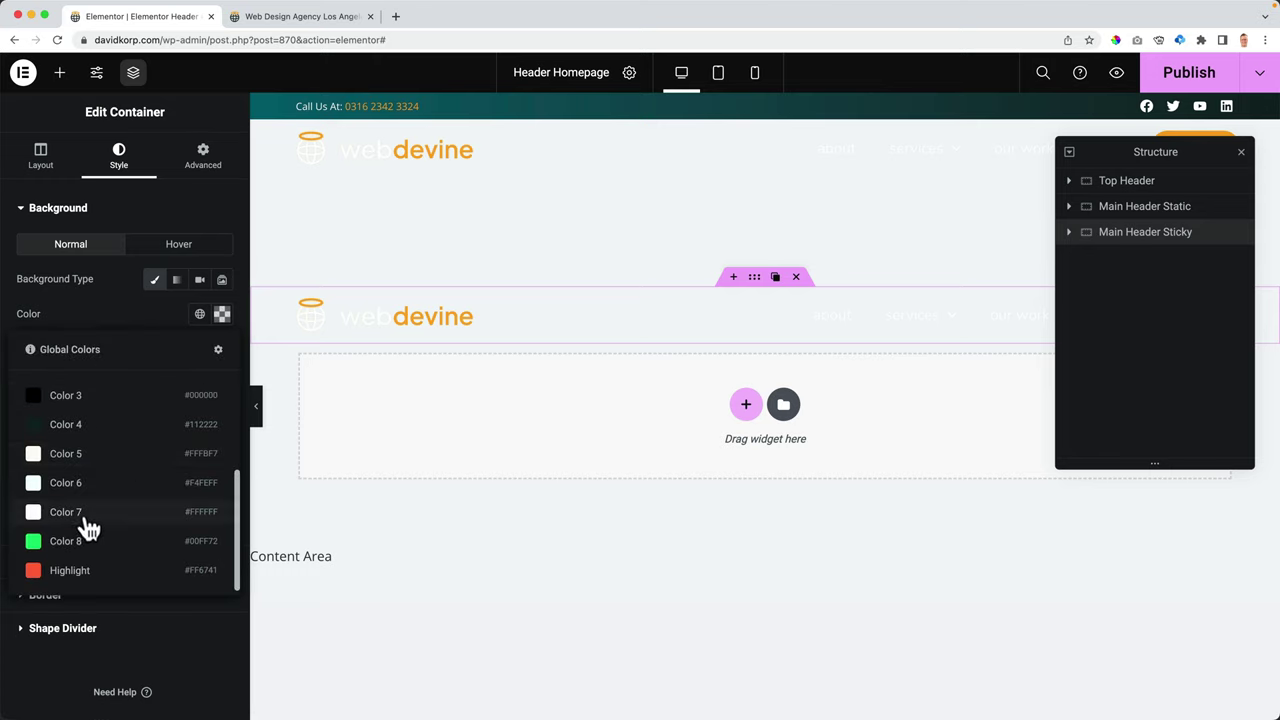
click(87, 515)
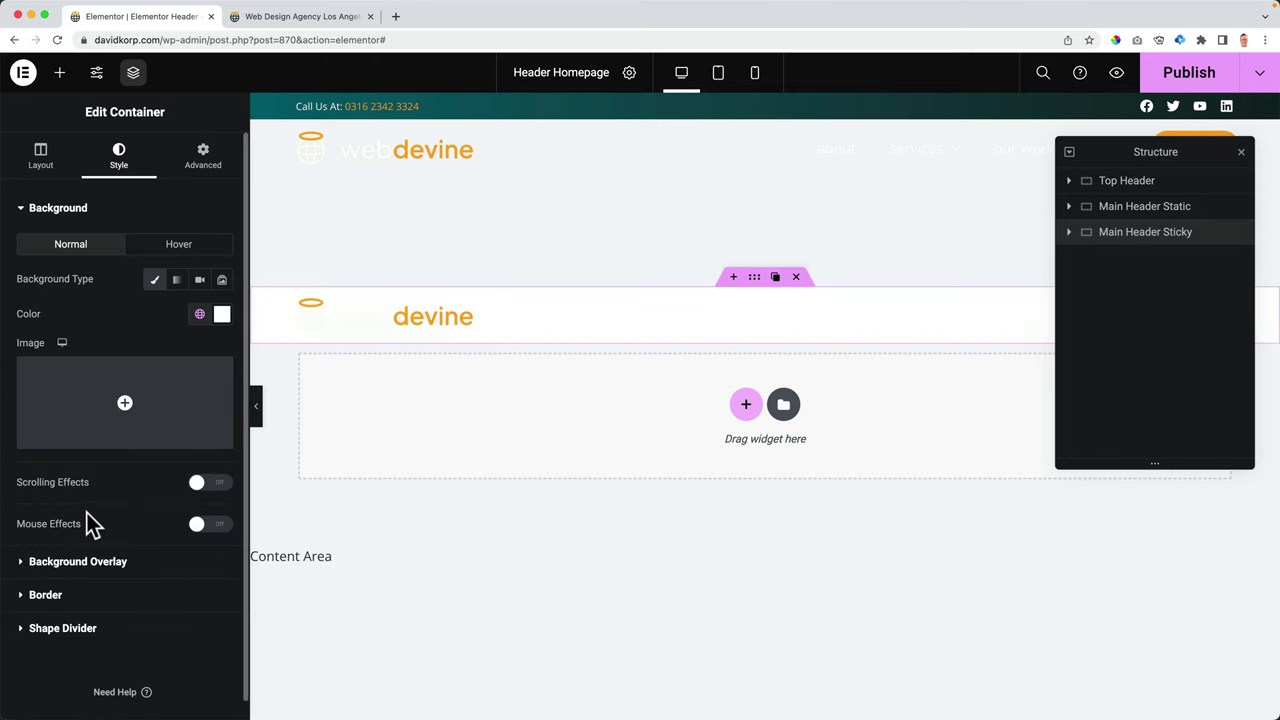
- Replace the header logo image with the dark webdevine logo
click(397, 328)
click(122, 278)
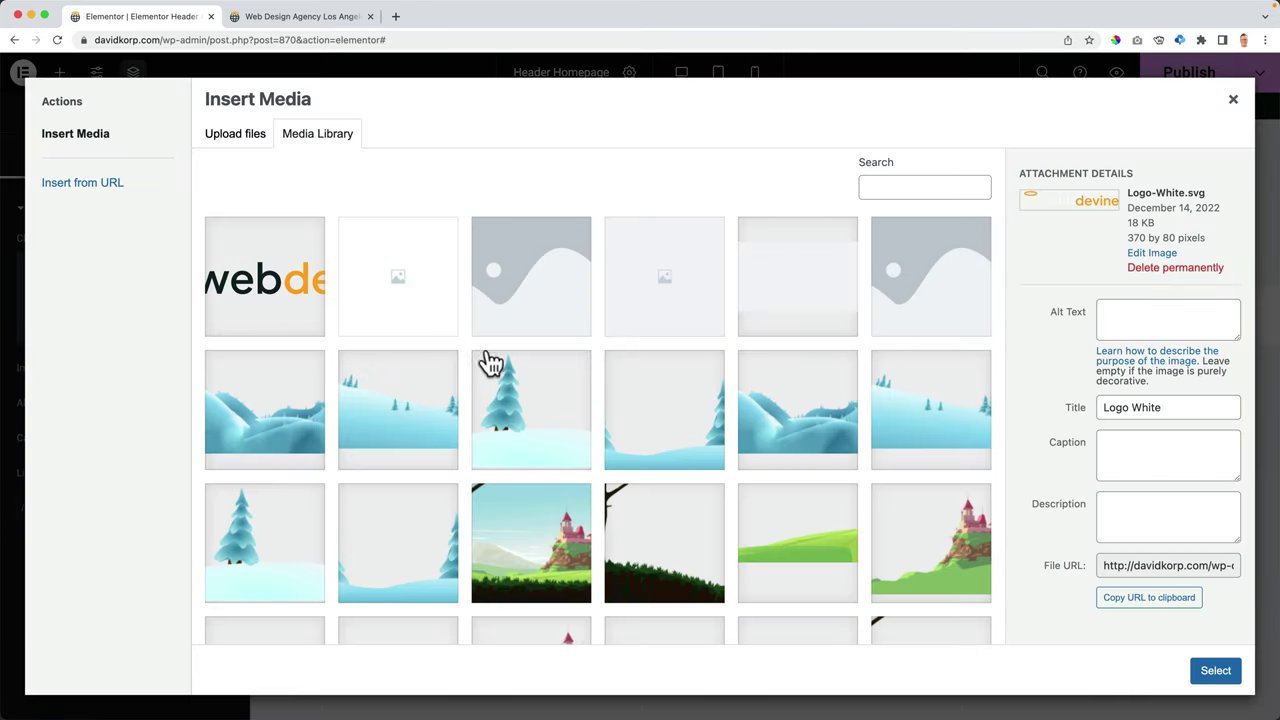
click(266, 290)
click(1216, 672)
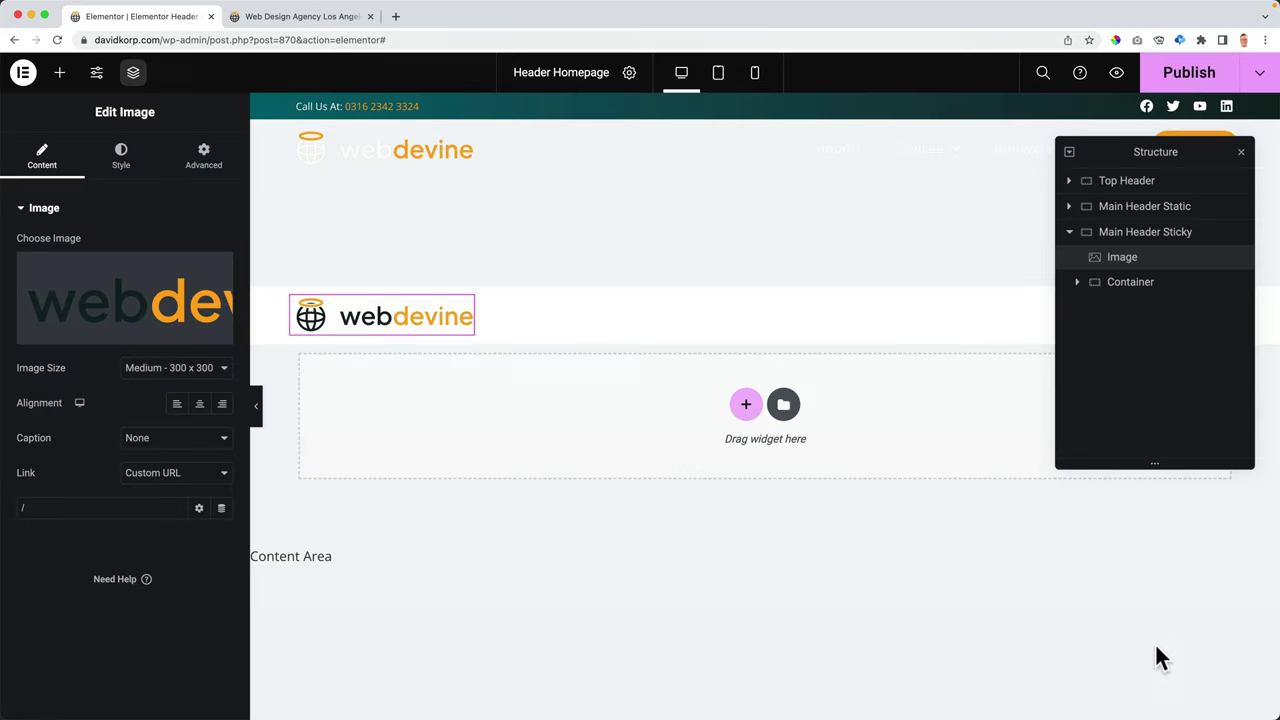
- Set the menu text colour to the dark Color 4 and move the structure panel aside
click(840, 322)
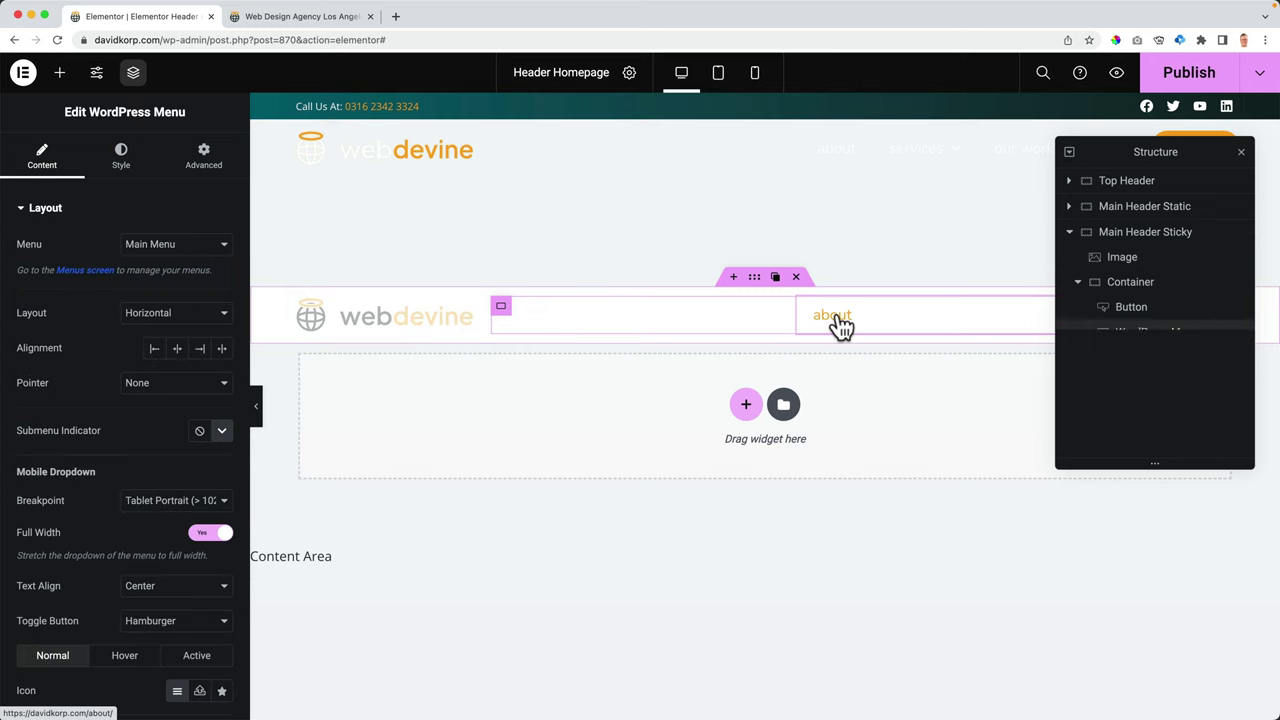
click(118, 162)
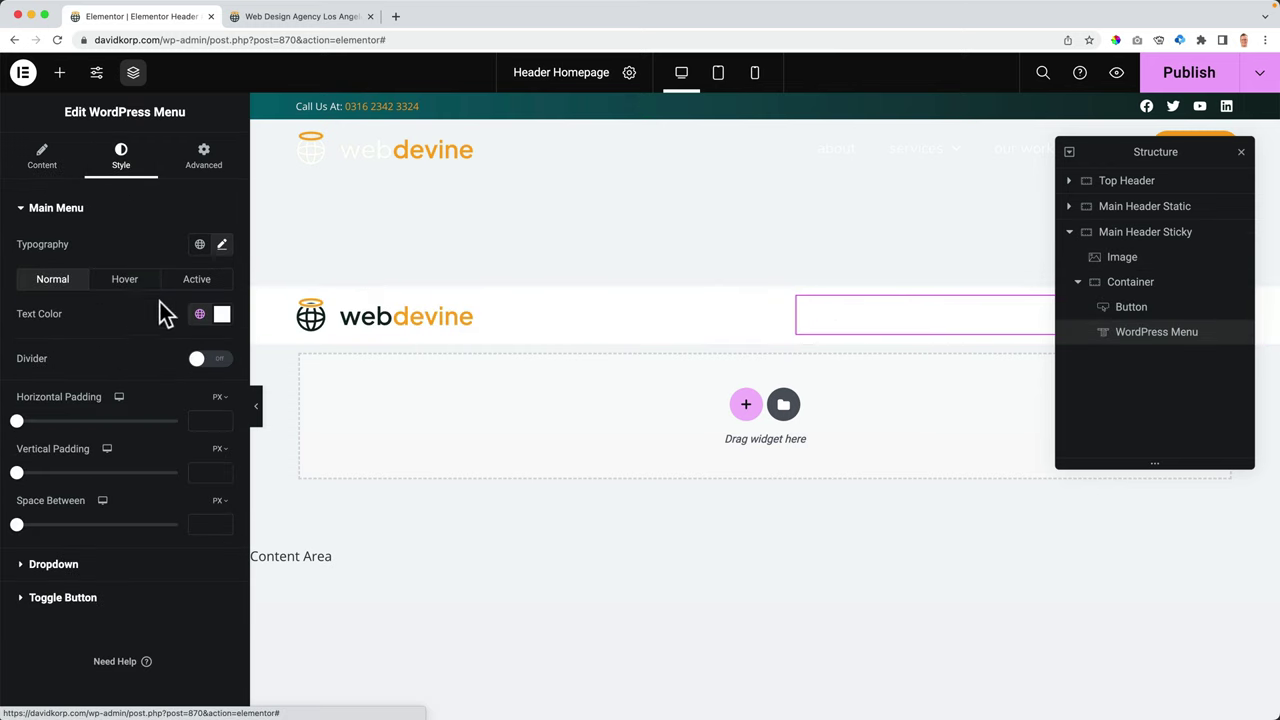
click(199, 315)
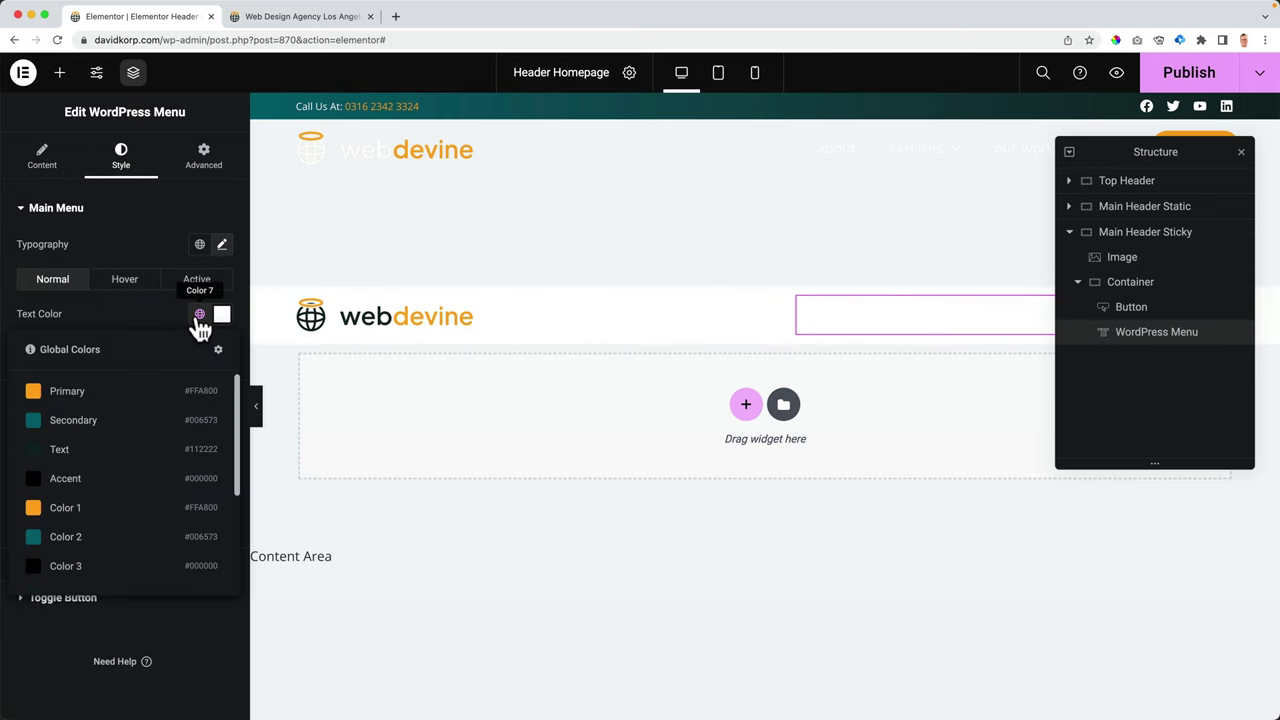
click(67, 508)
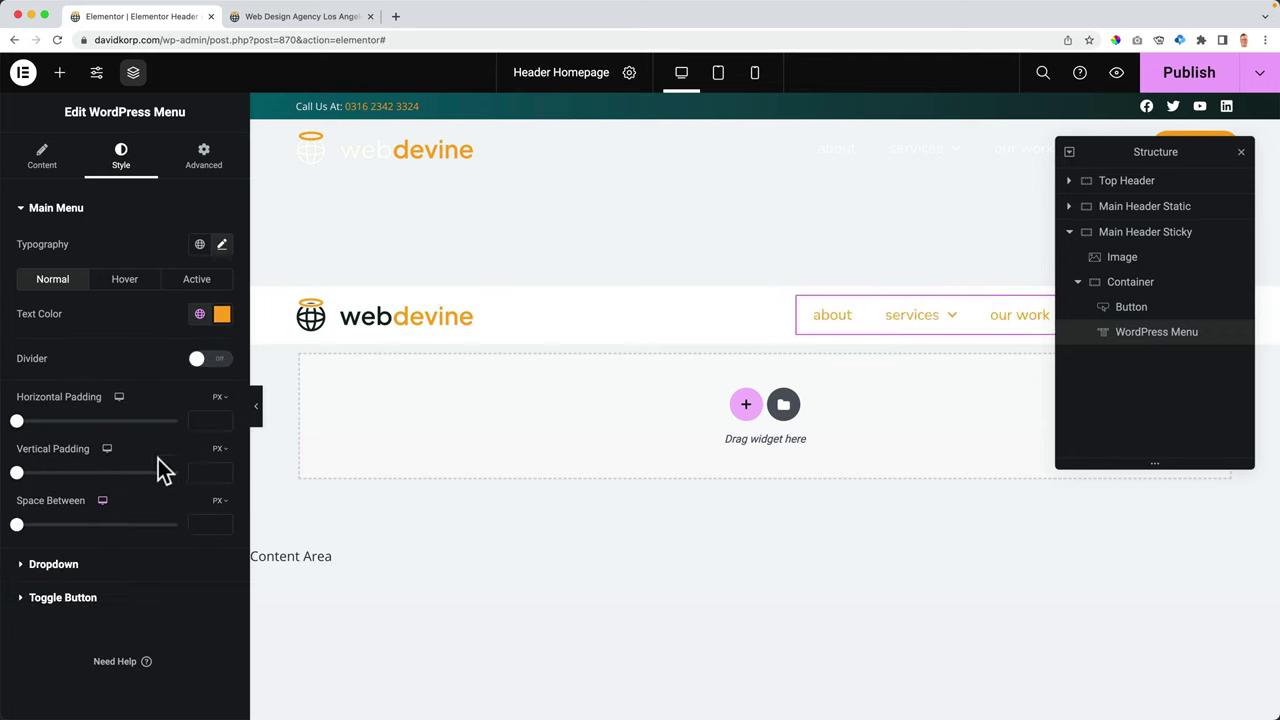
click(199, 315)
scroll(123, 477, down, 2)
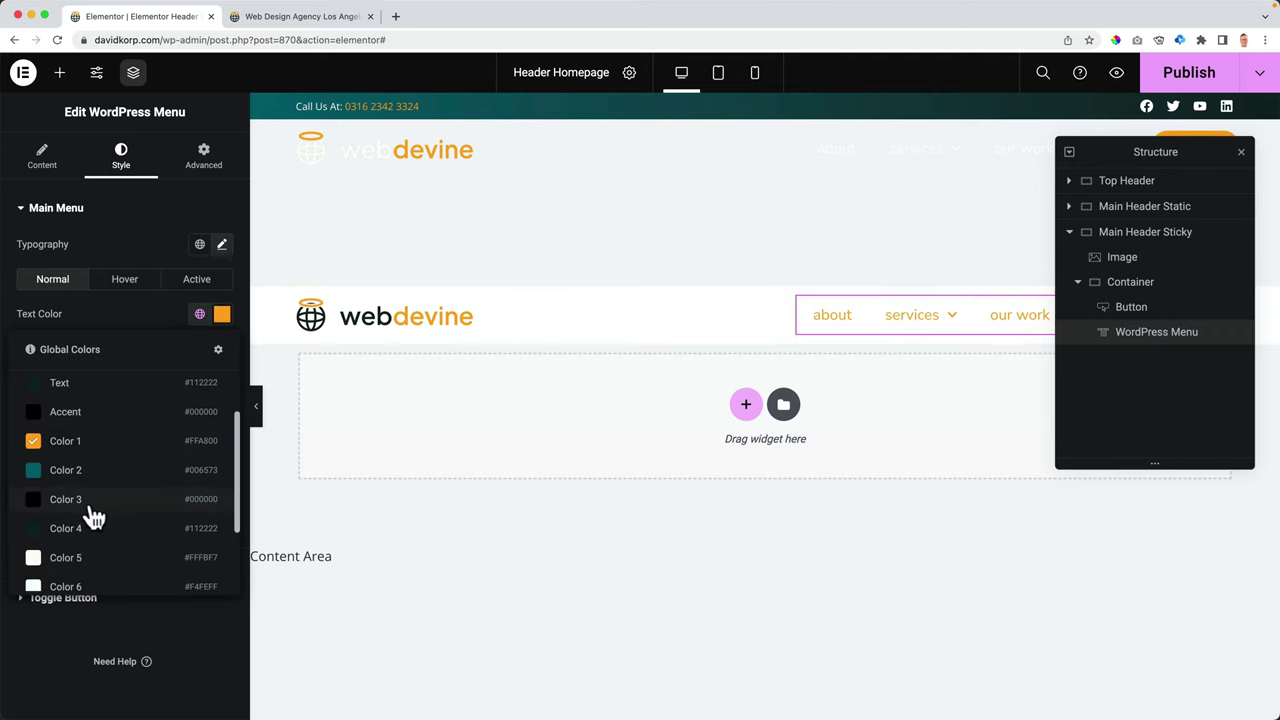
click(87, 530)
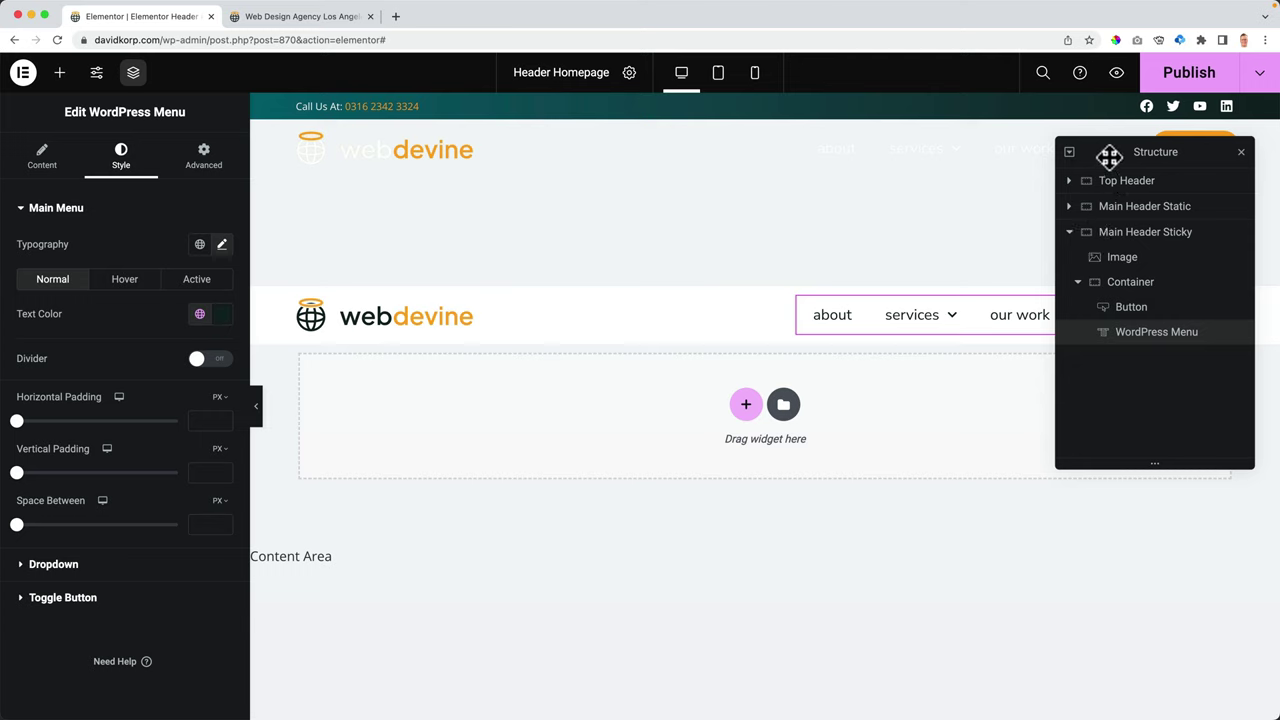
drag(1086, 152, 862, 427)
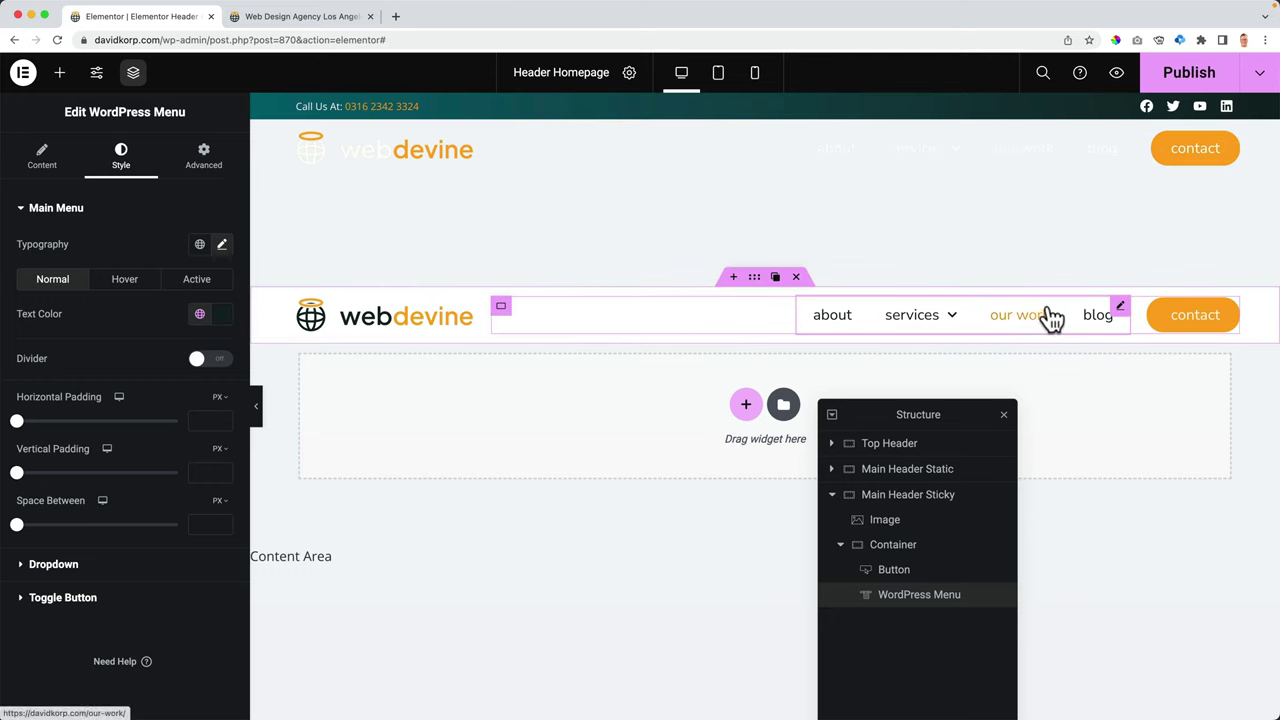
- Reset the sticky header container's top margin to 0
click(756, 282)
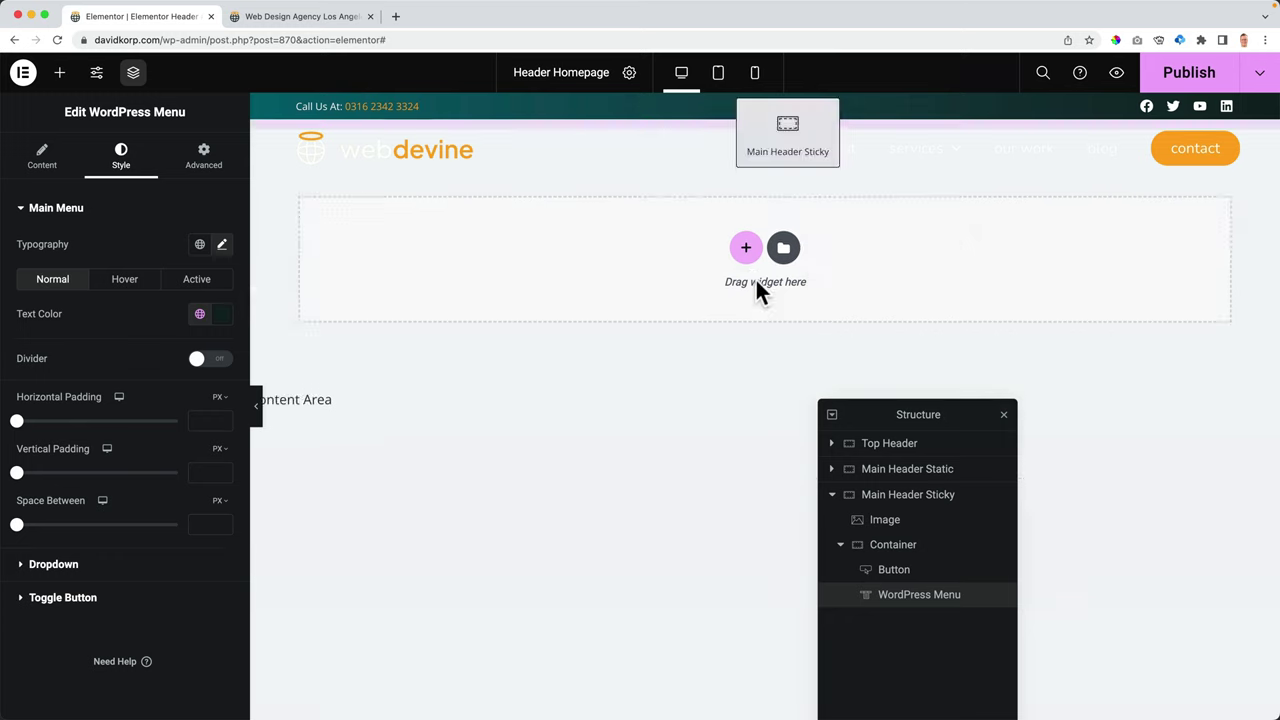
click(201, 162)
drag(48, 262, 23, 262)
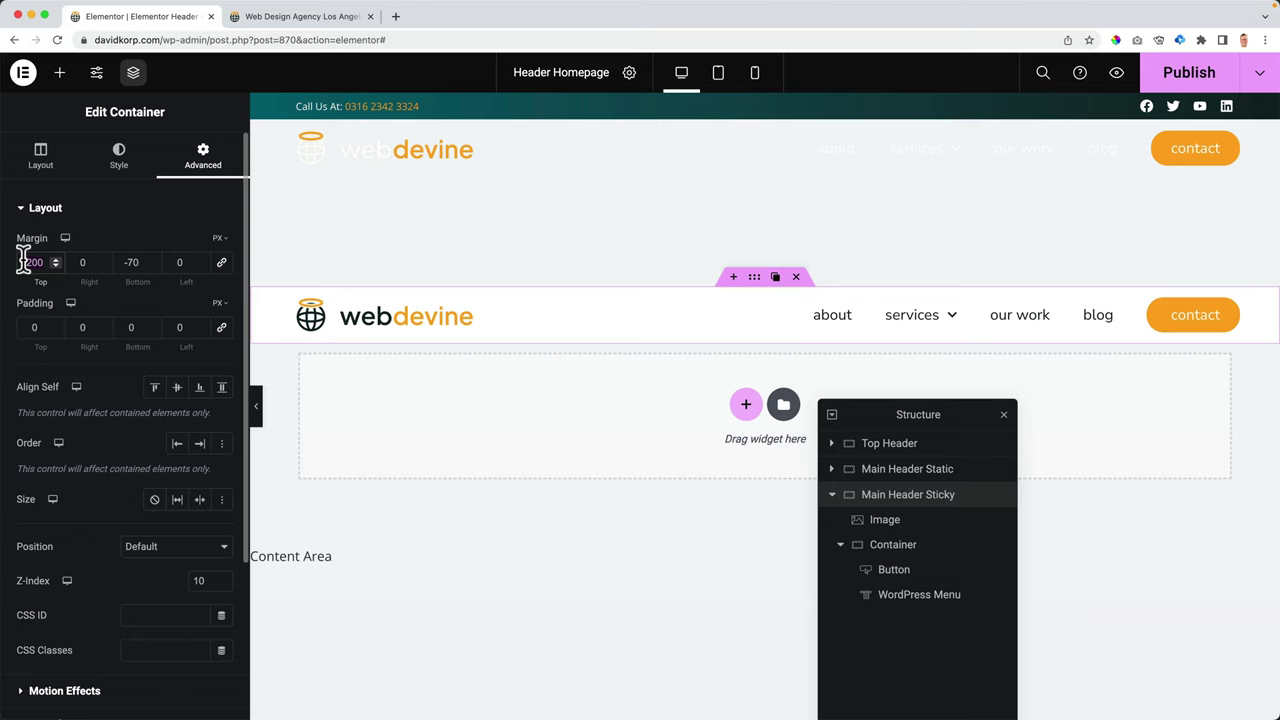
text(0)
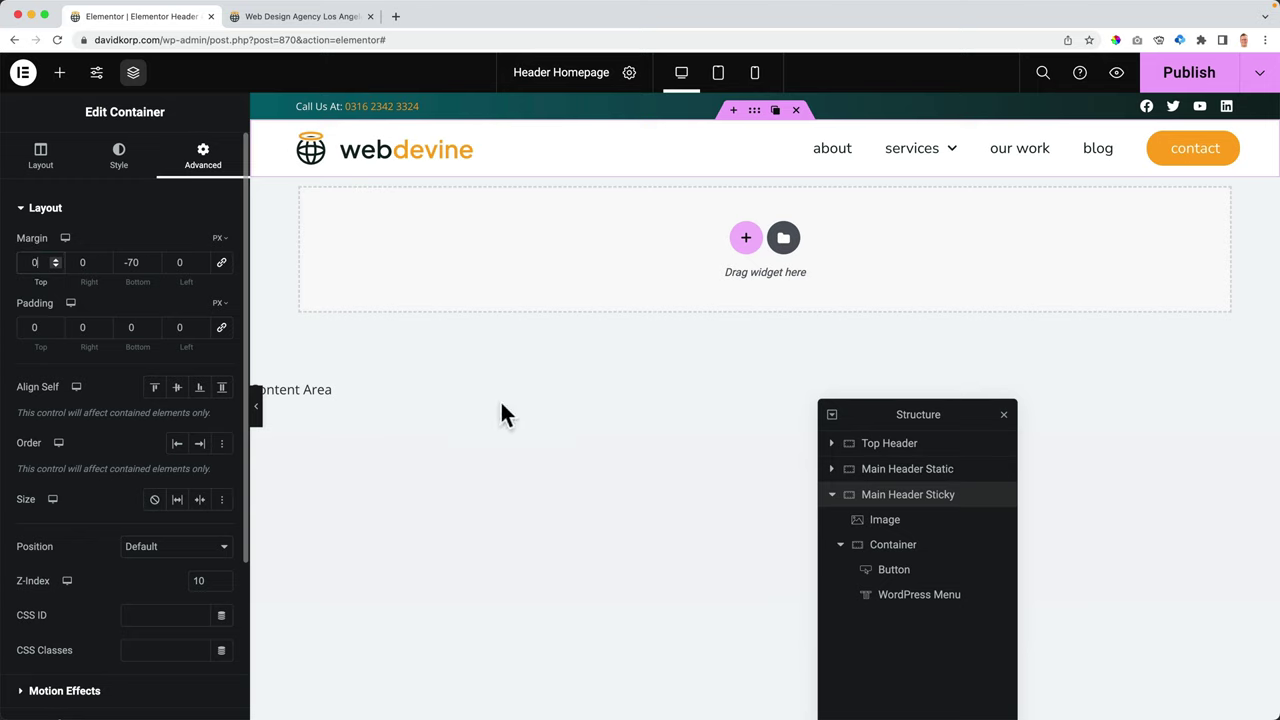
- Make the sticky header stick to Top, then check it on the live homepage
click(74, 207)
click(66, 242)
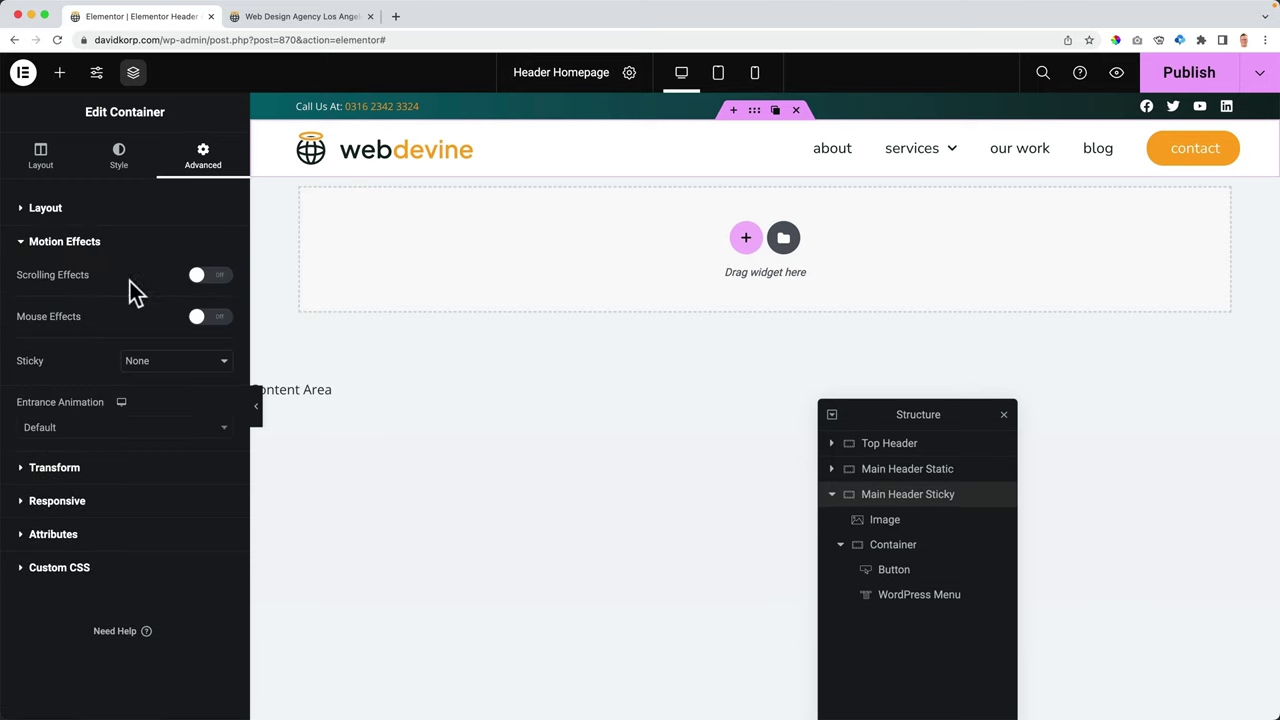
click(145, 363)
click(148, 379)
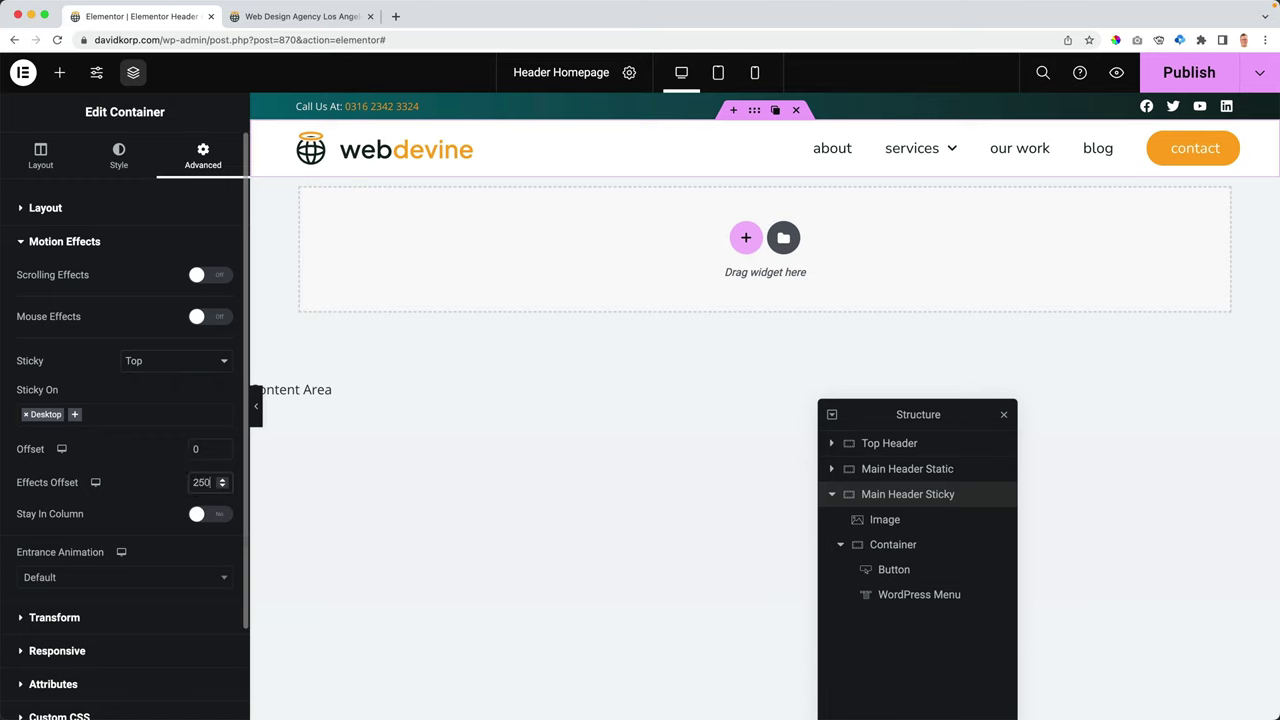
click(264, 17)
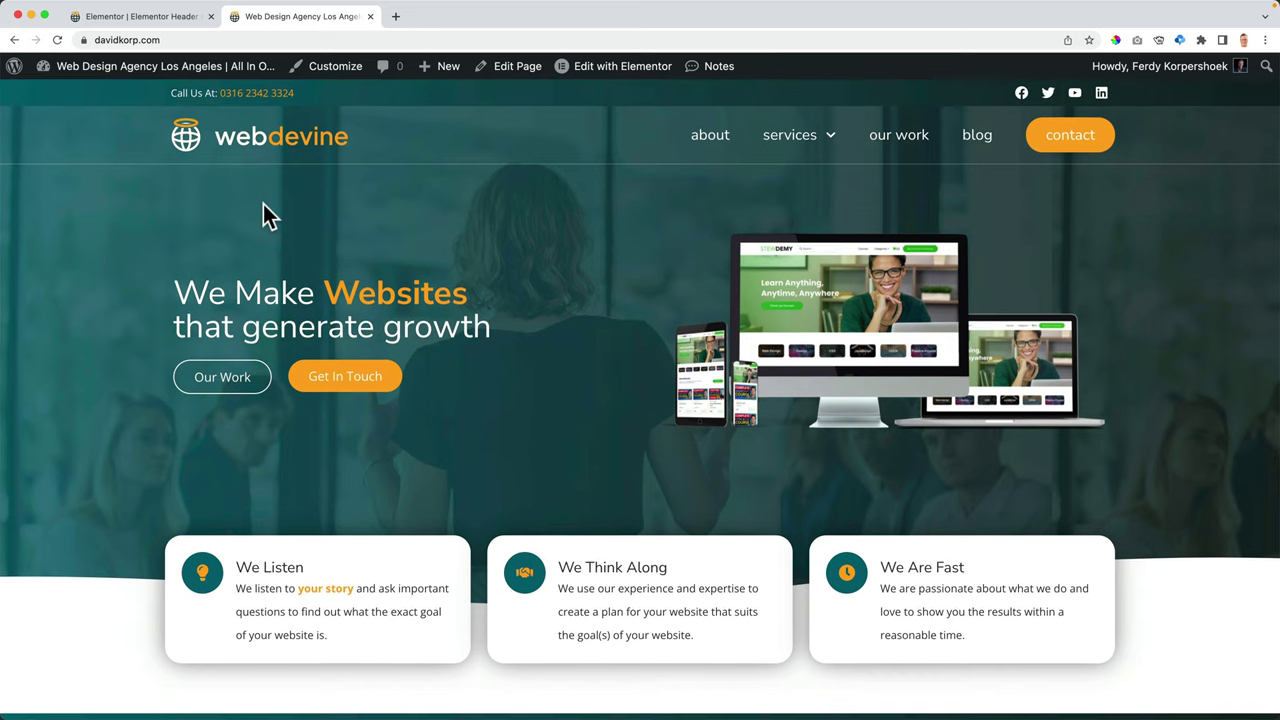
- Reload the live homepage, scroll to confirm the white sticky header appears, then open a new tab
key(super+r)
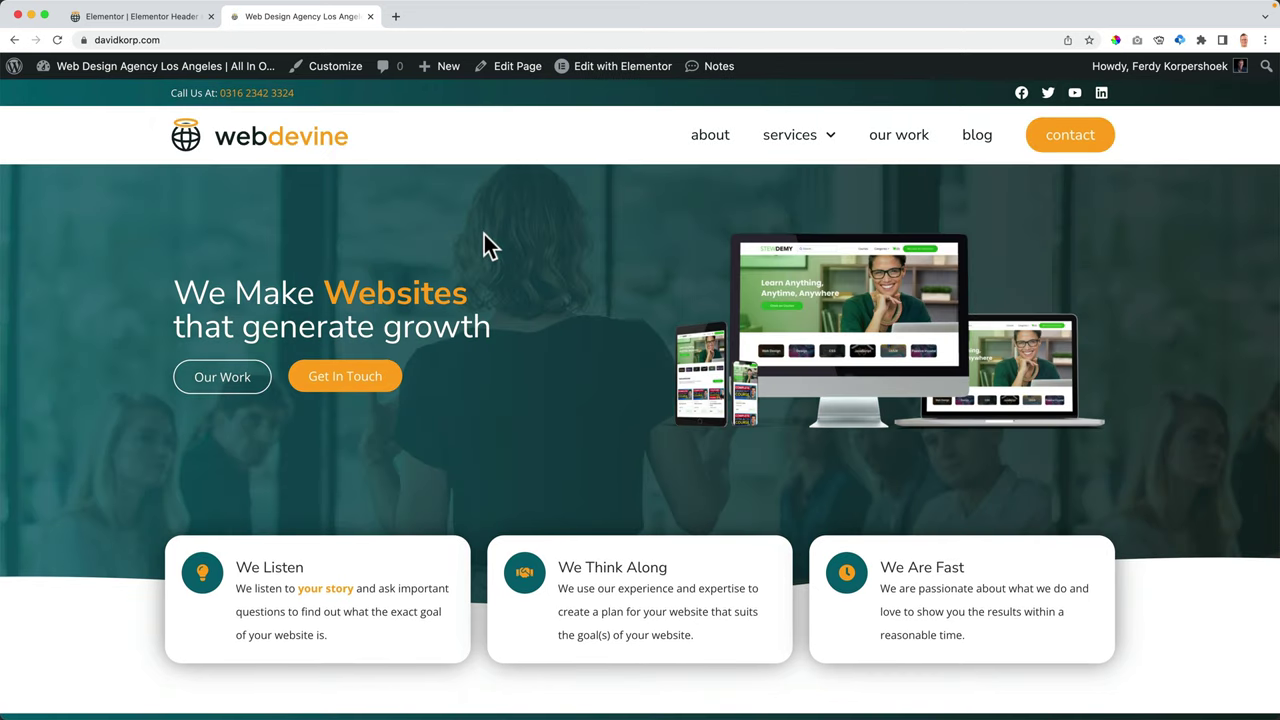
scroll(566, 195, down, 10)
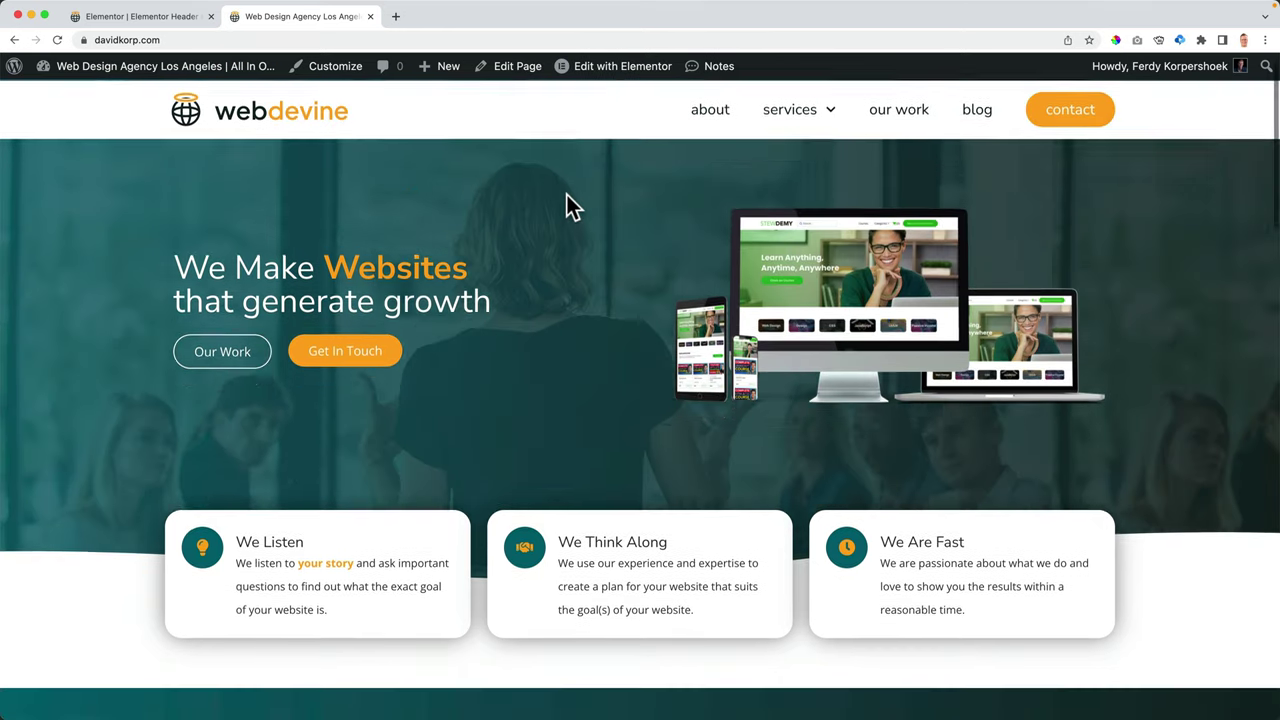
scroll(566, 194, up, 10)
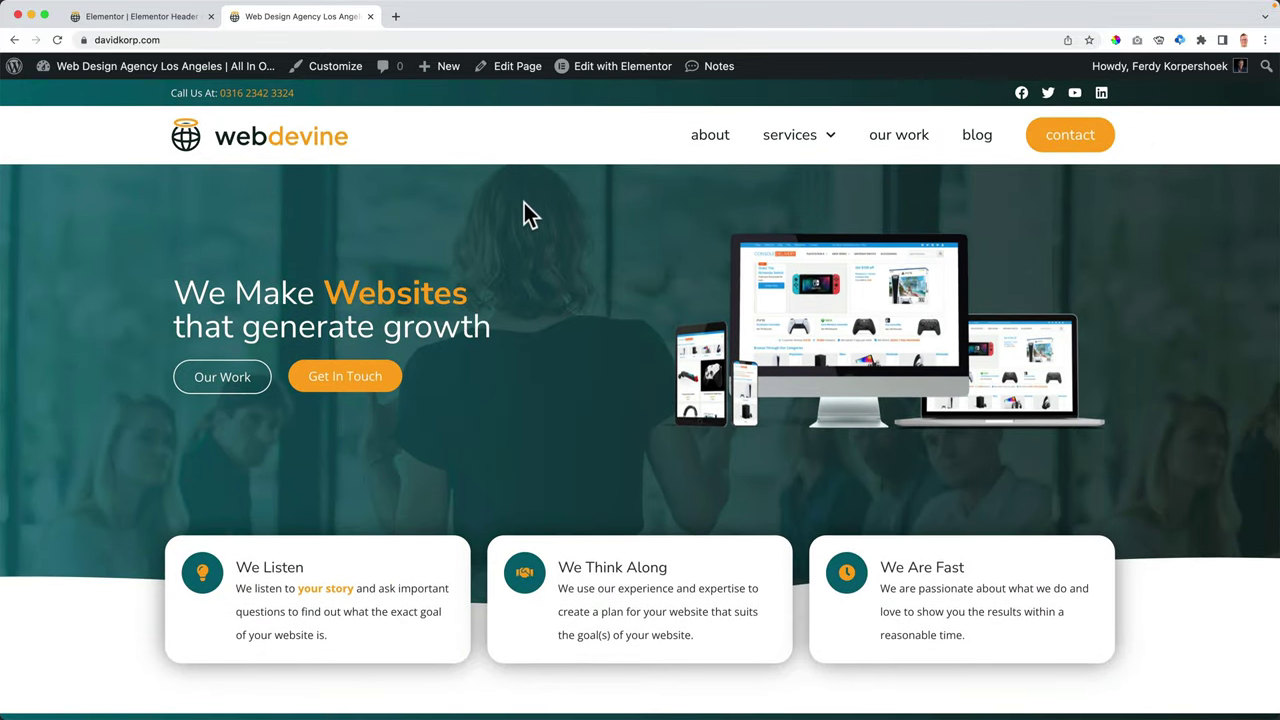
scroll(487, 178, down, 5)
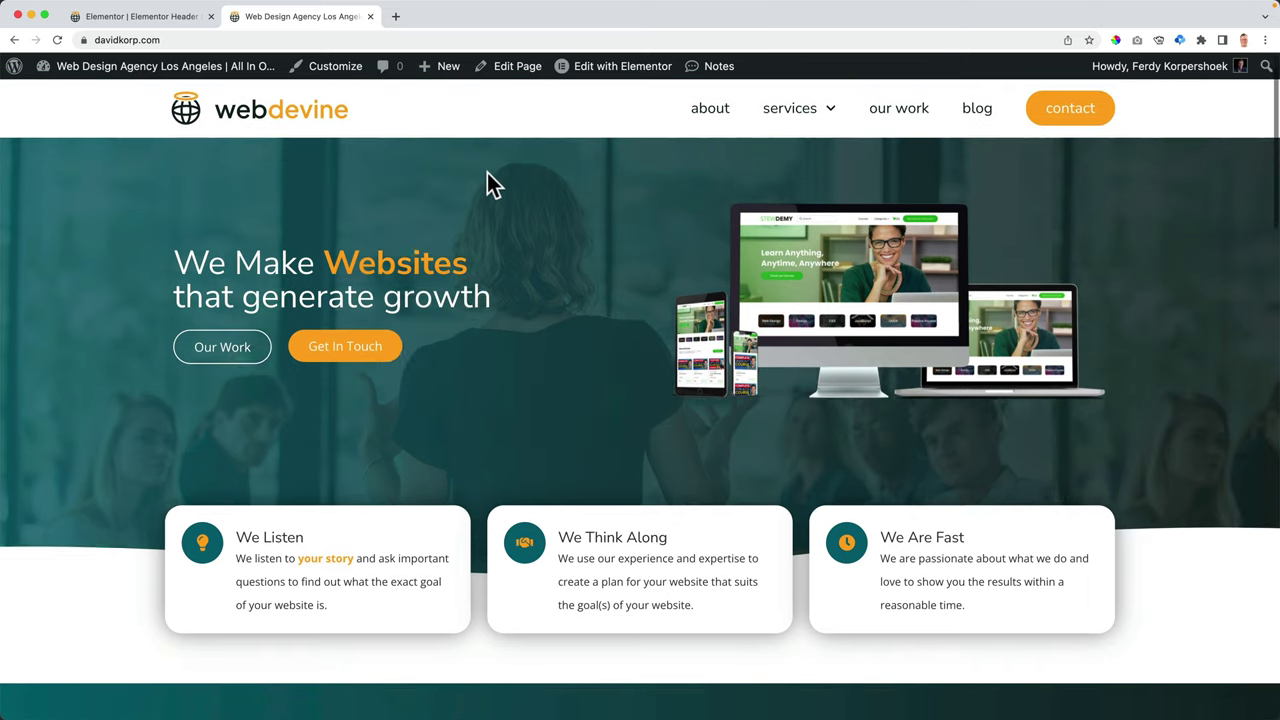
scroll(487, 172, up, 5)
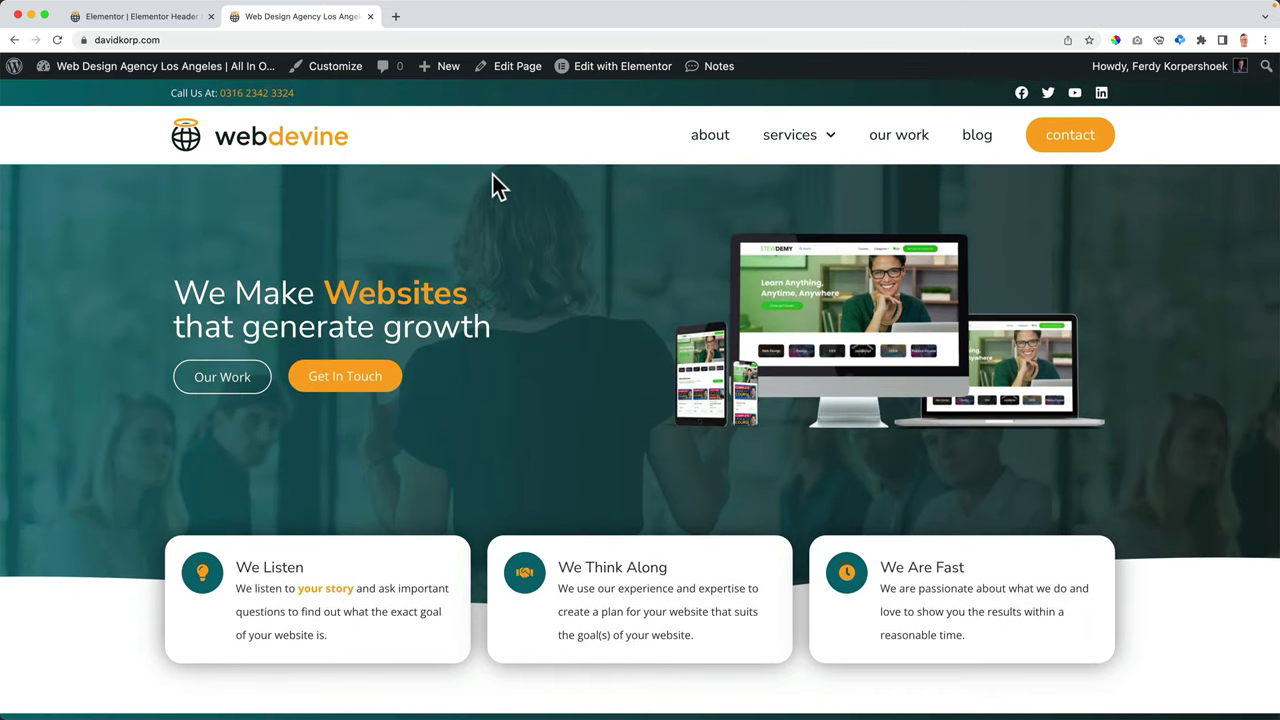
click(396, 16)
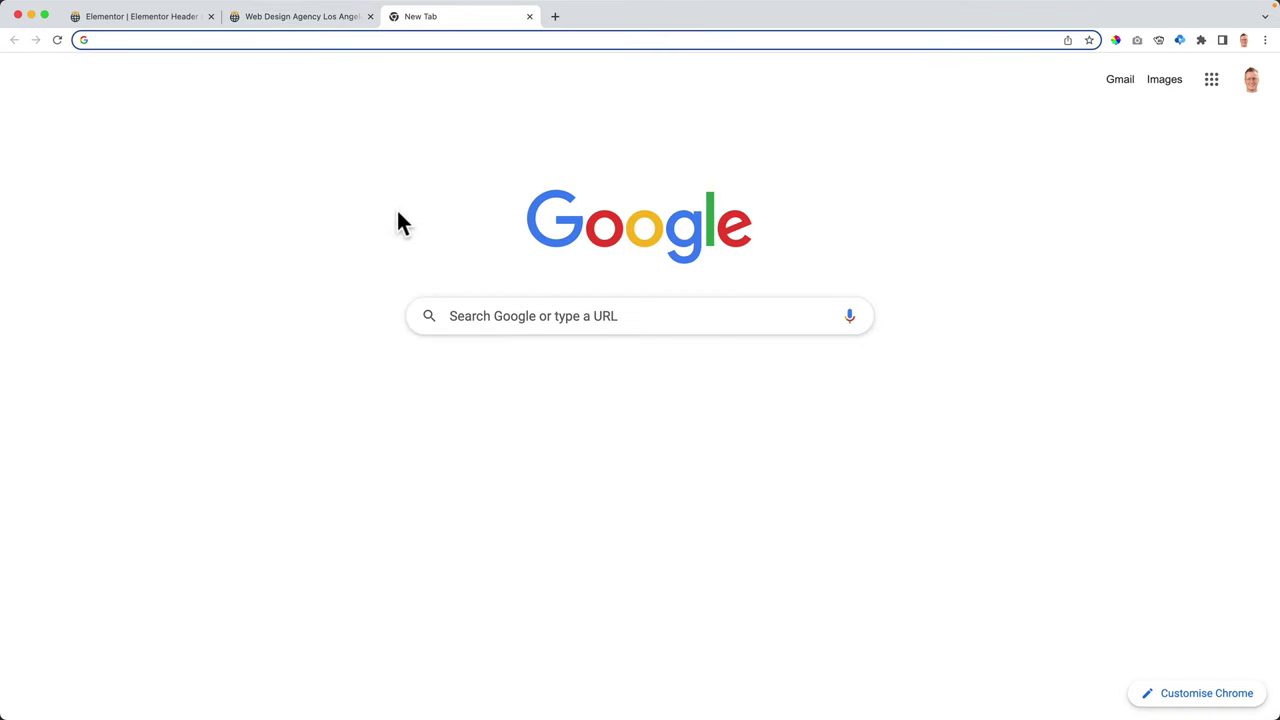
- Load ferdykorp.com and open its Elementor Pro tutorial page
text(ferdykorp.com)
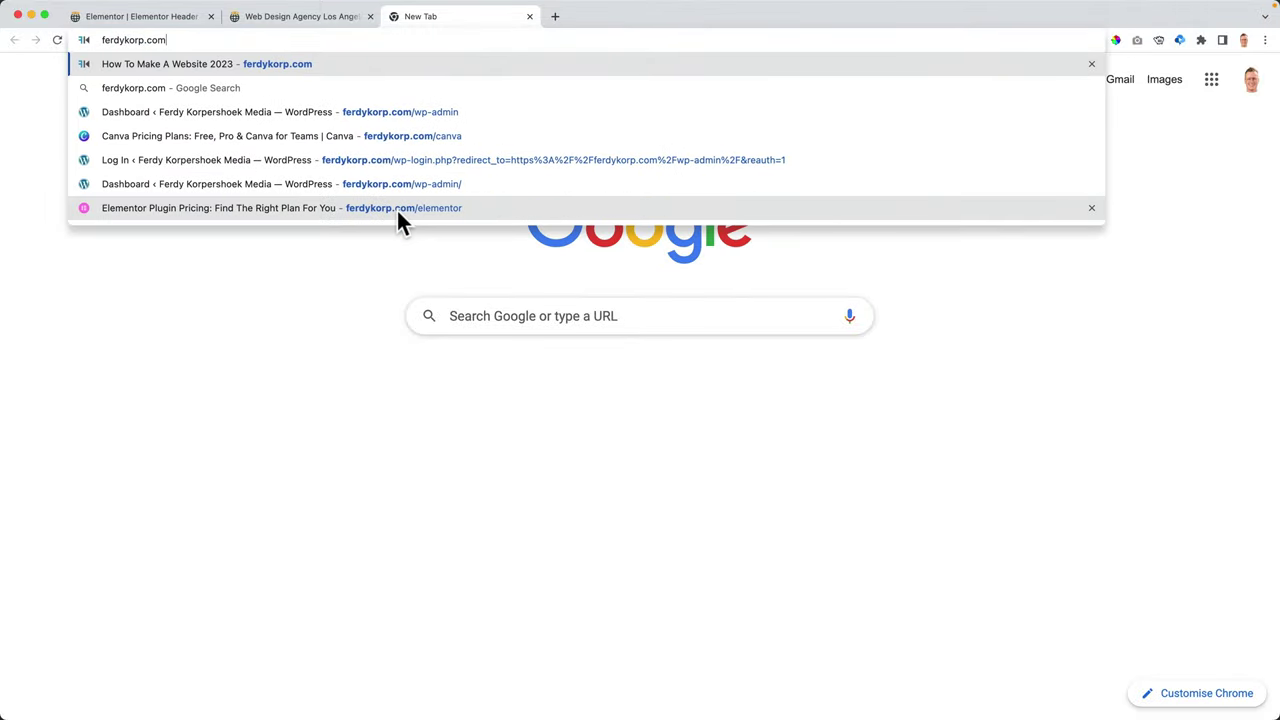
key(Return)
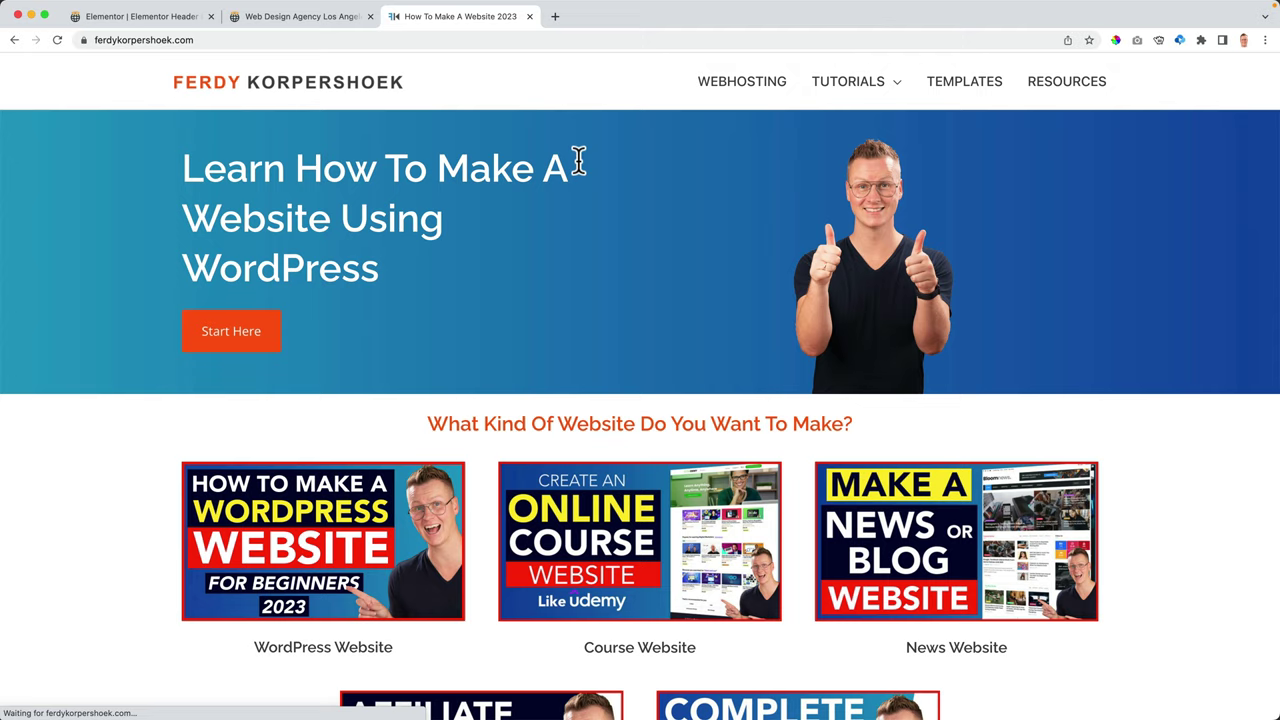
mouse_move(886, 84)
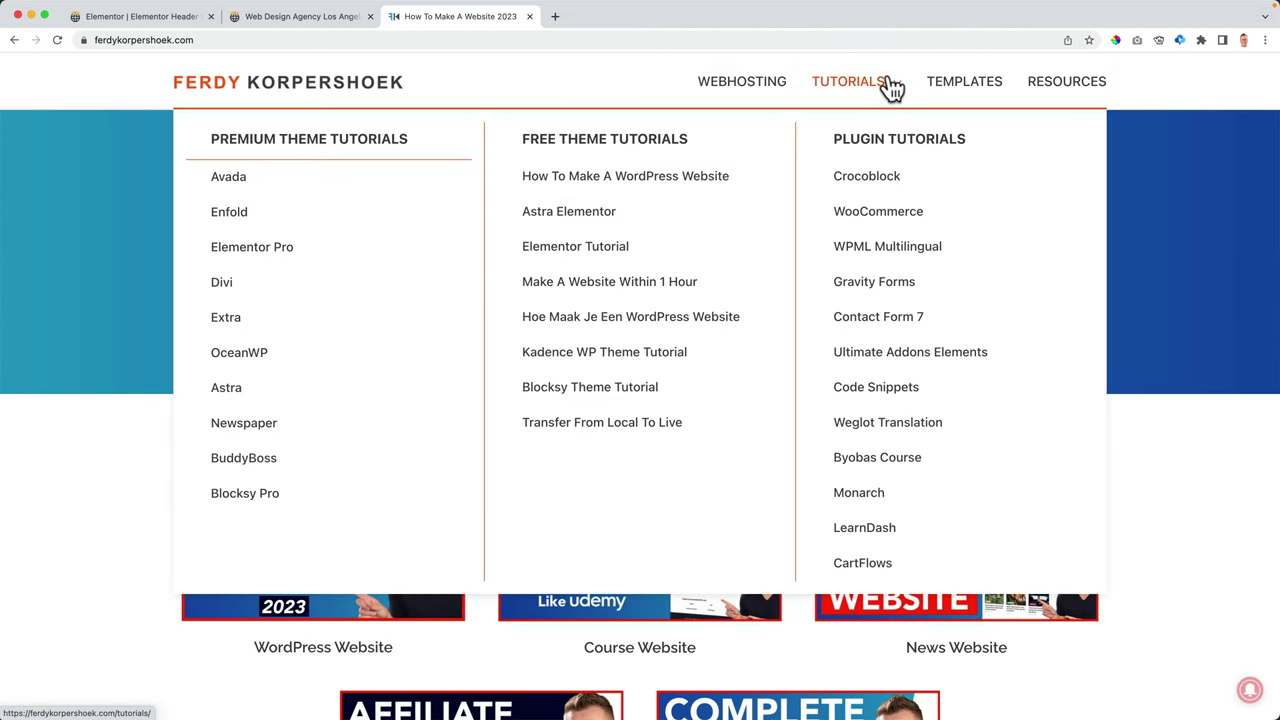
click(285, 262)
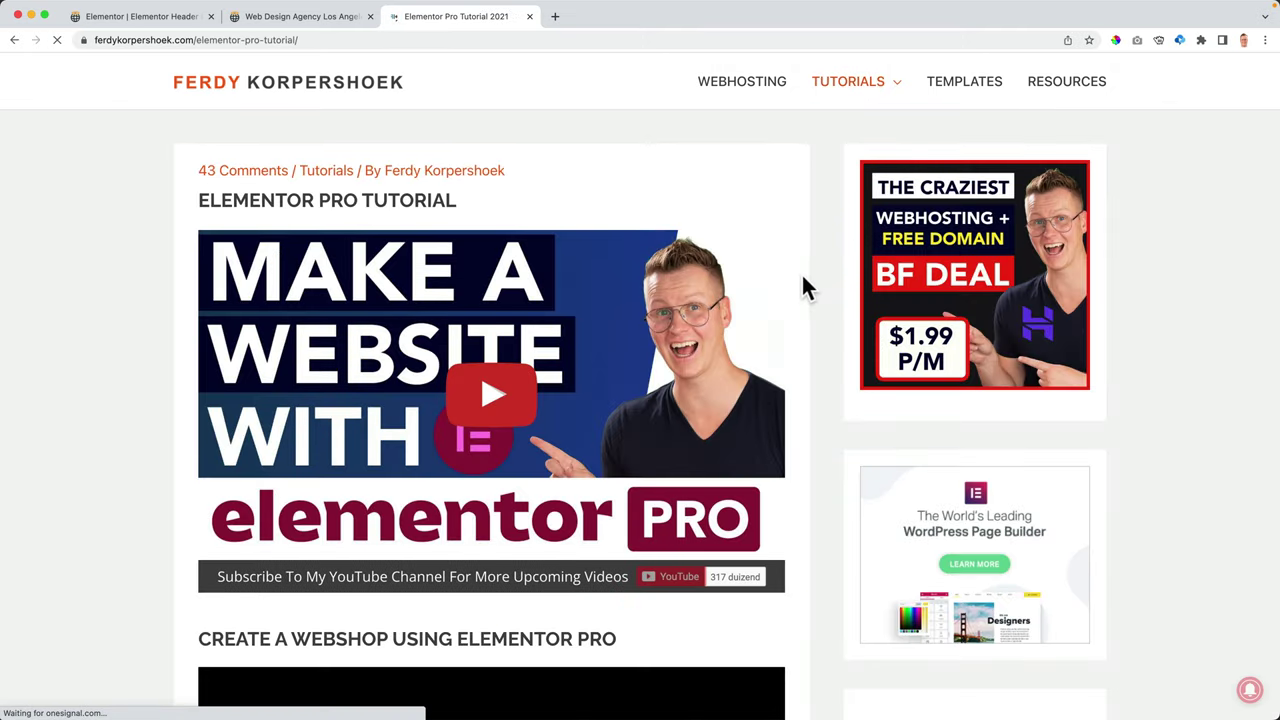
- Select both 'Change Complete Header On Scroll' CSS rules and return to the Elementor editor
scroll(780, 287, down, 4)
scroll(757, 288, down, 20)
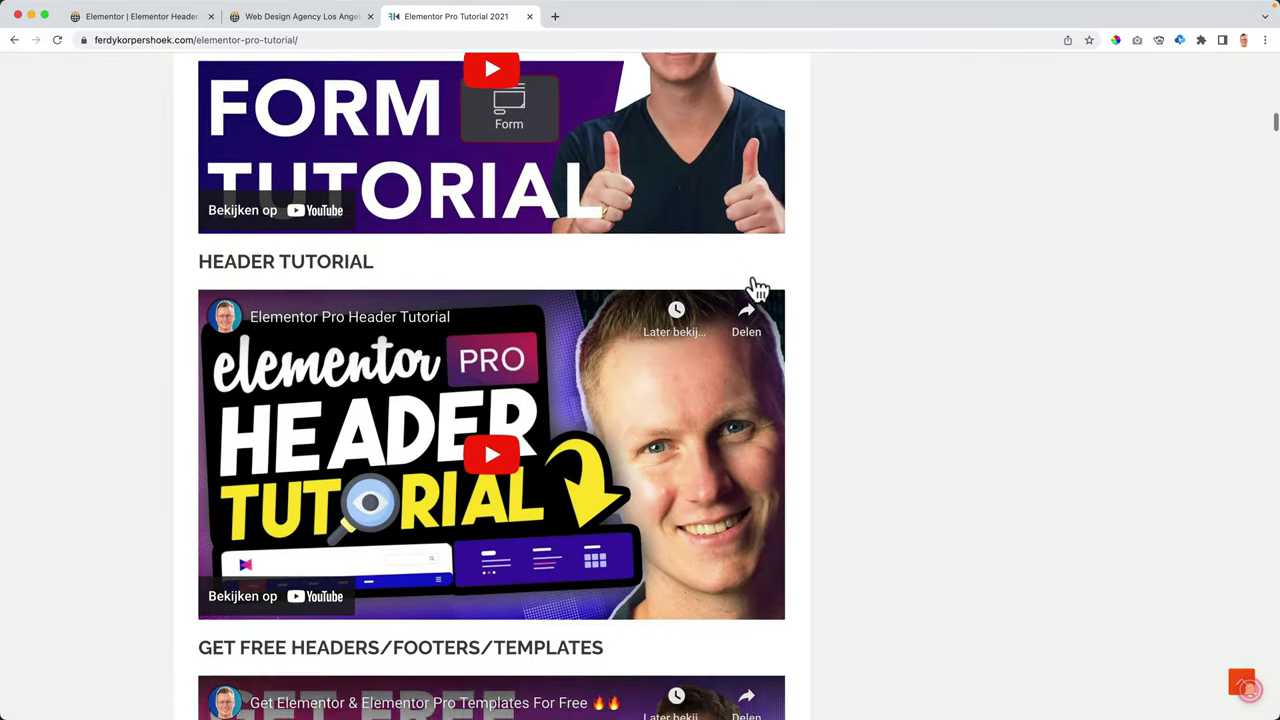
scroll(757, 290, down, 13)
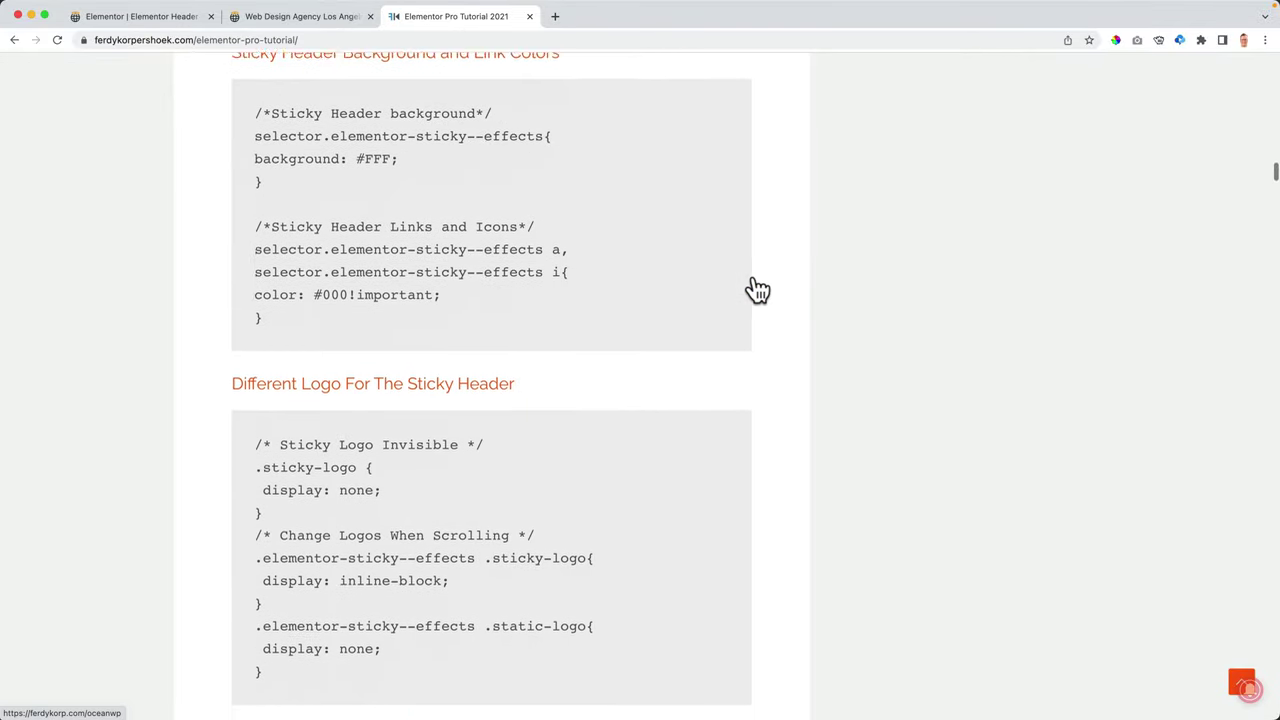
scroll(757, 290, down, 4)
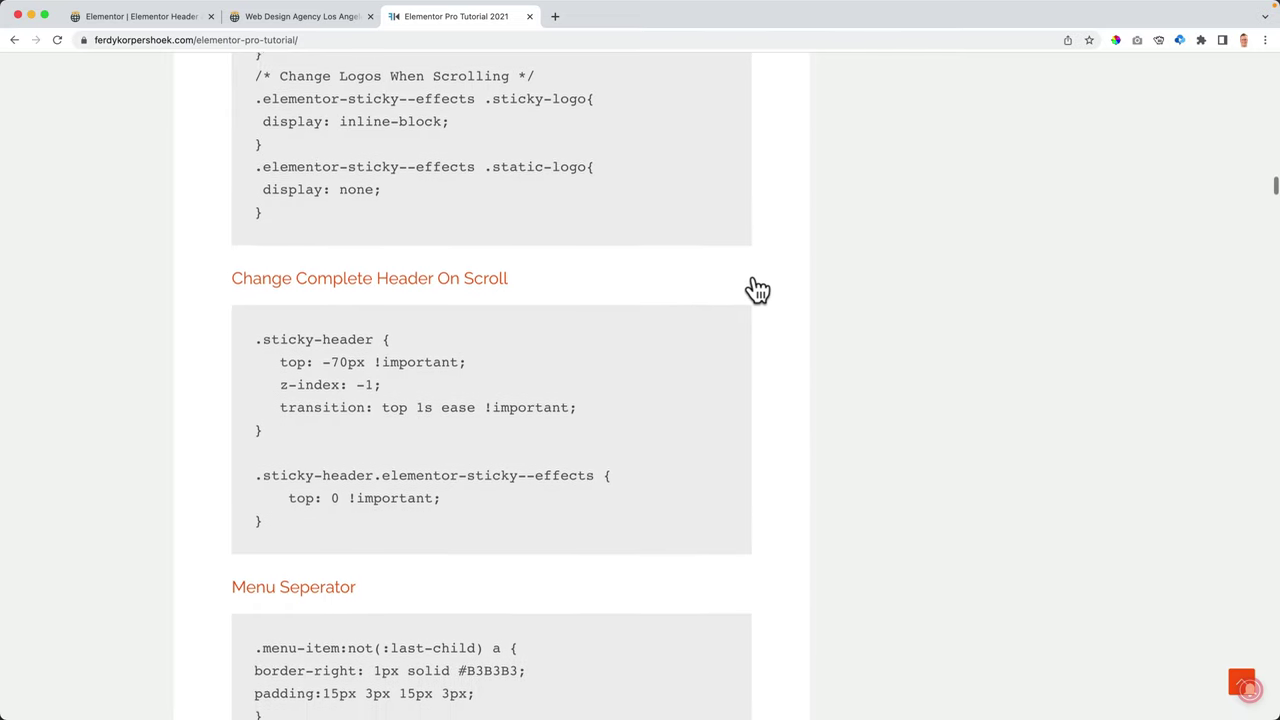
scroll(757, 290, down, 1)
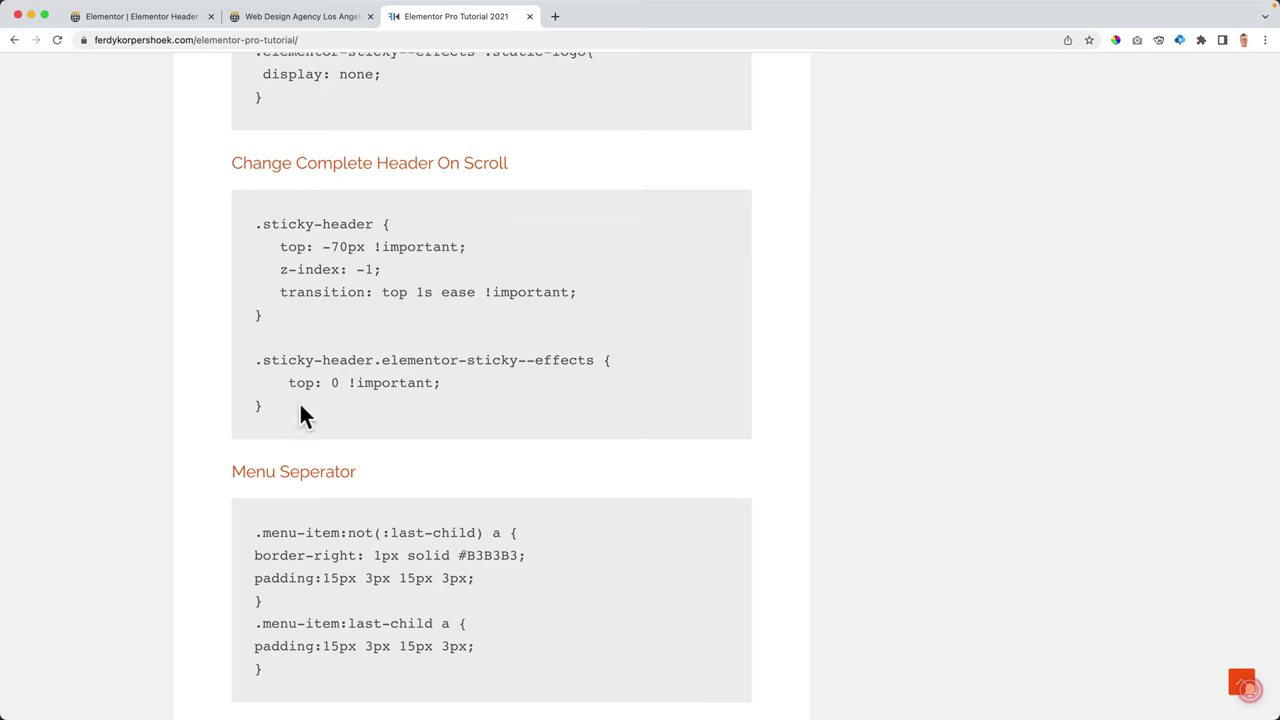
drag(300, 412, 237, 212)
key(super+c)
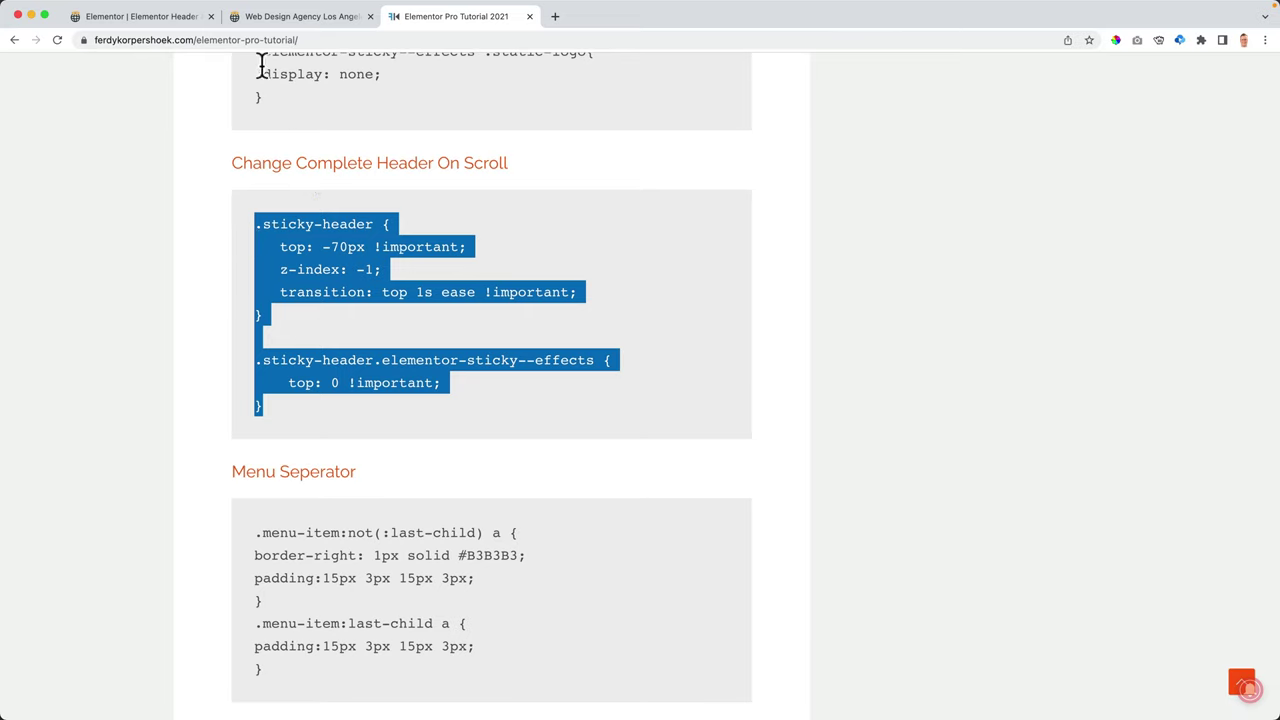
click(187, 24)
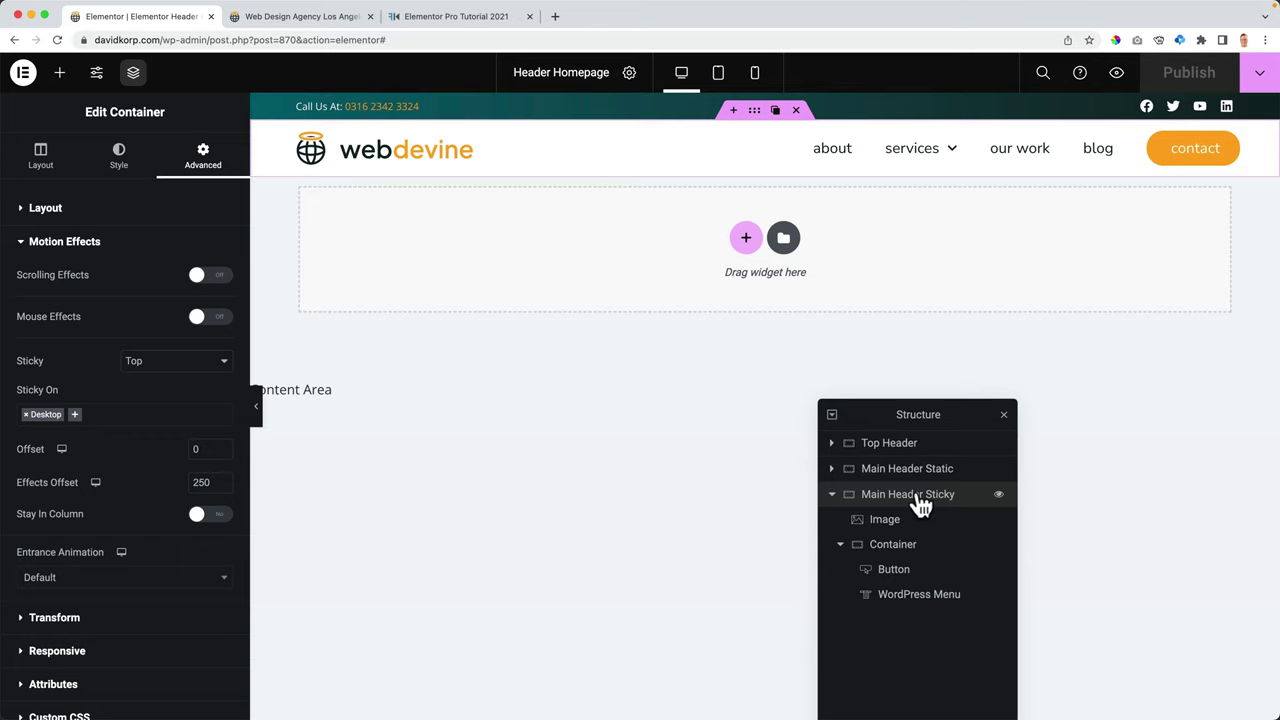
- Give the Main Header Sticky container the CSS class 'sticky-header'
click(45, 208)
scroll(112, 412, down, 3)
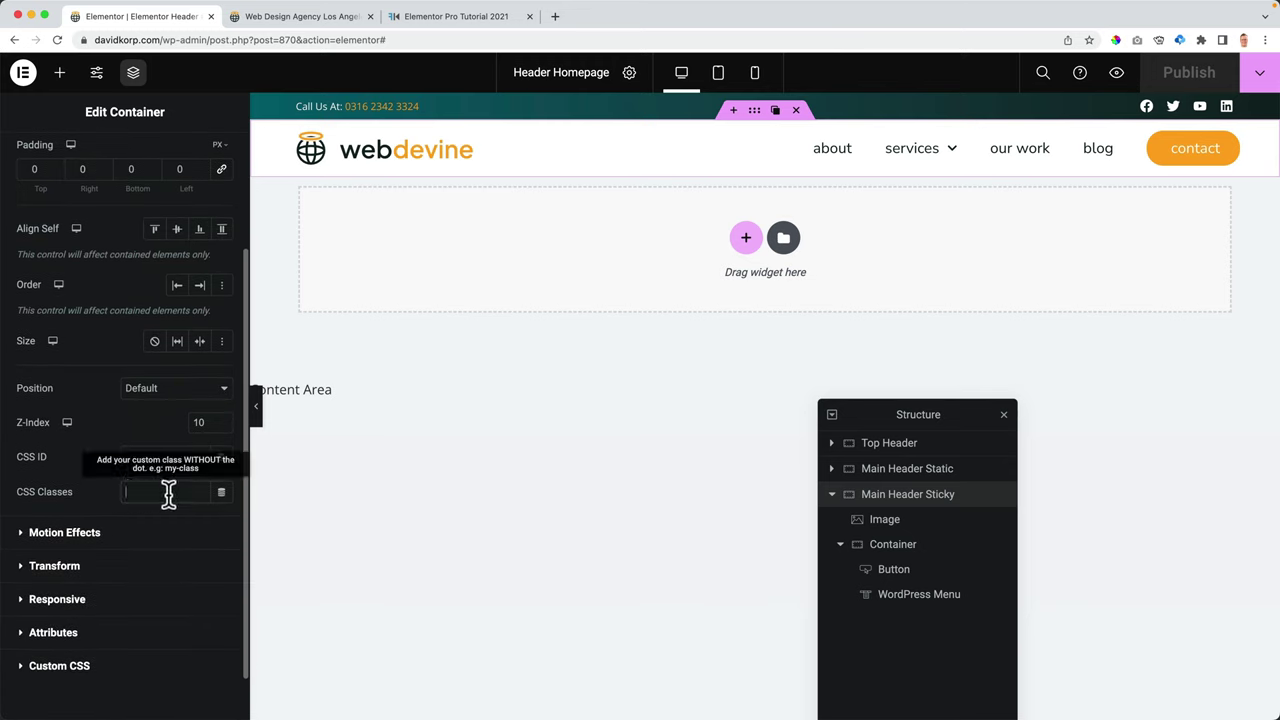
text(st)
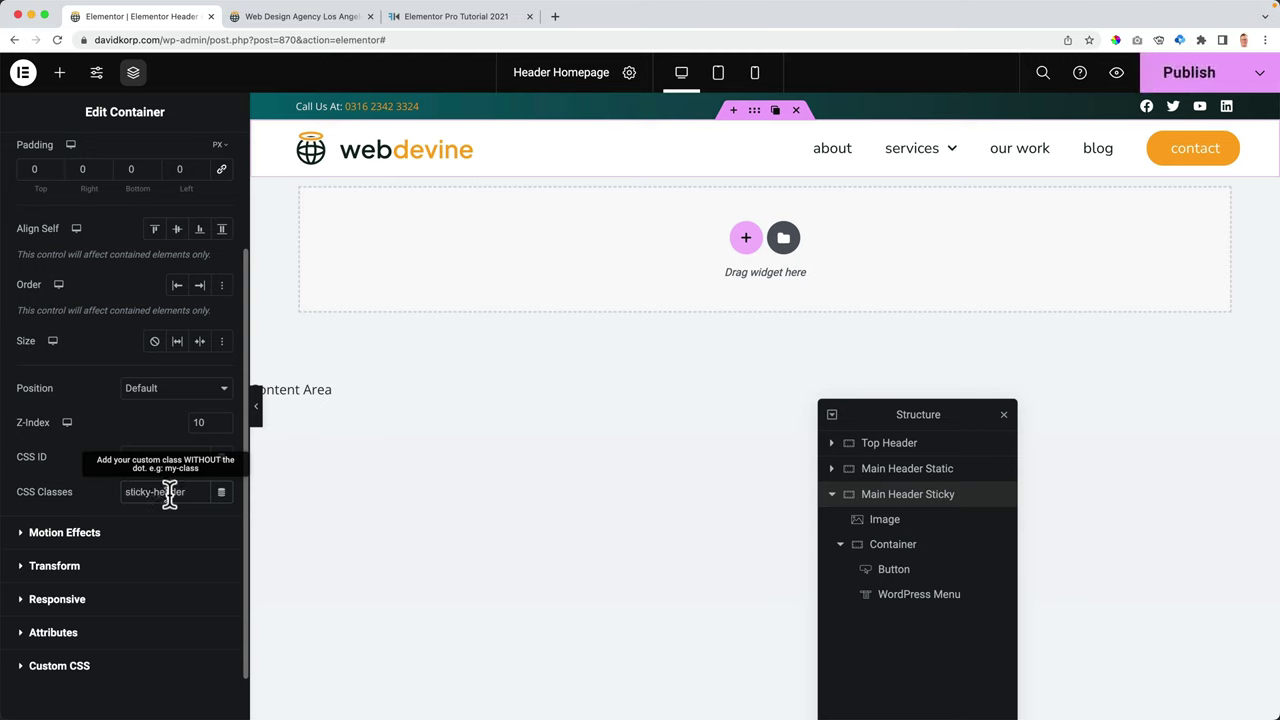
text(icky-header)
scroll(140, 540, down, 1)
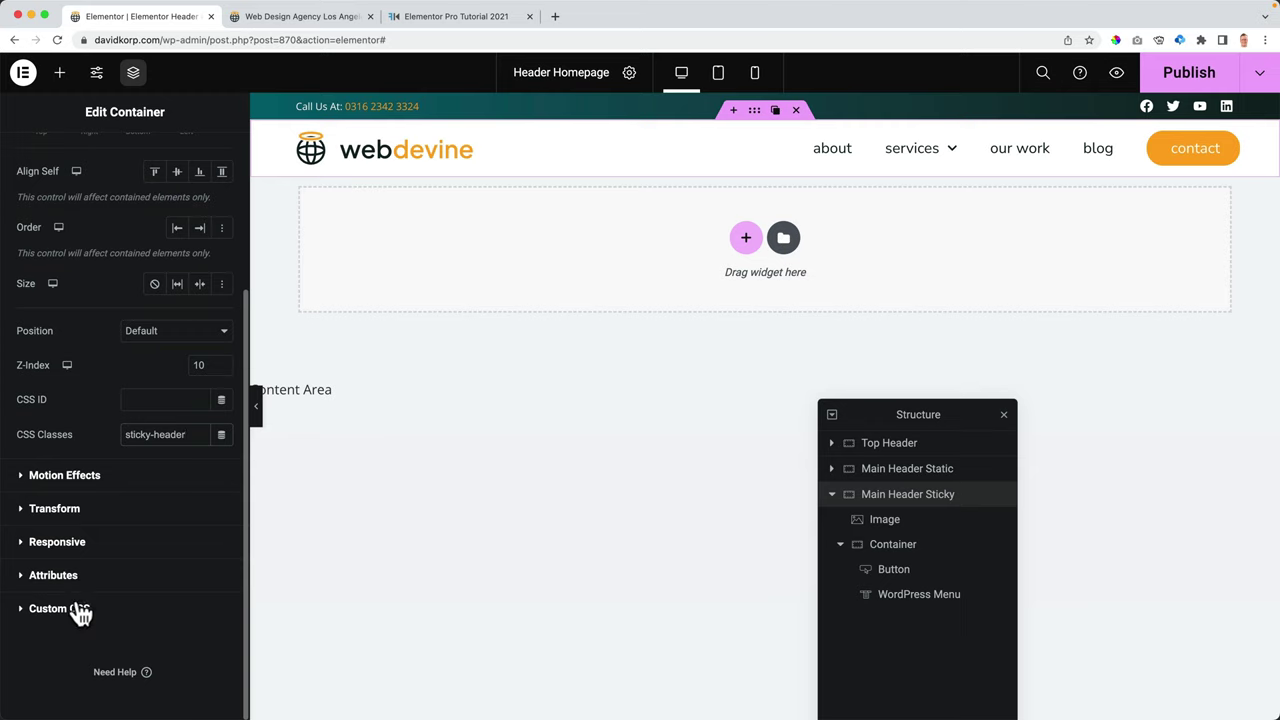
- Paste the slide-in CSS rules (top: -70px) into the container's Custom CSS, publish, and view the live site
click(315, 18)
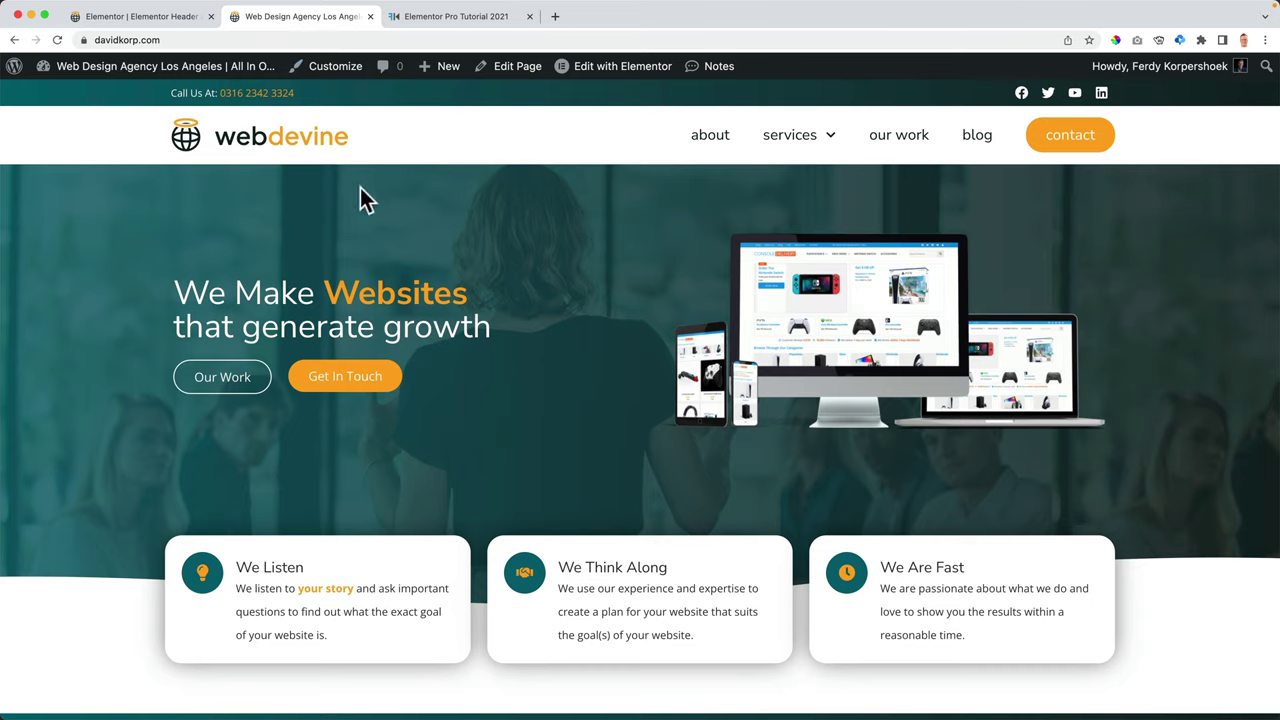
click(414, 18)
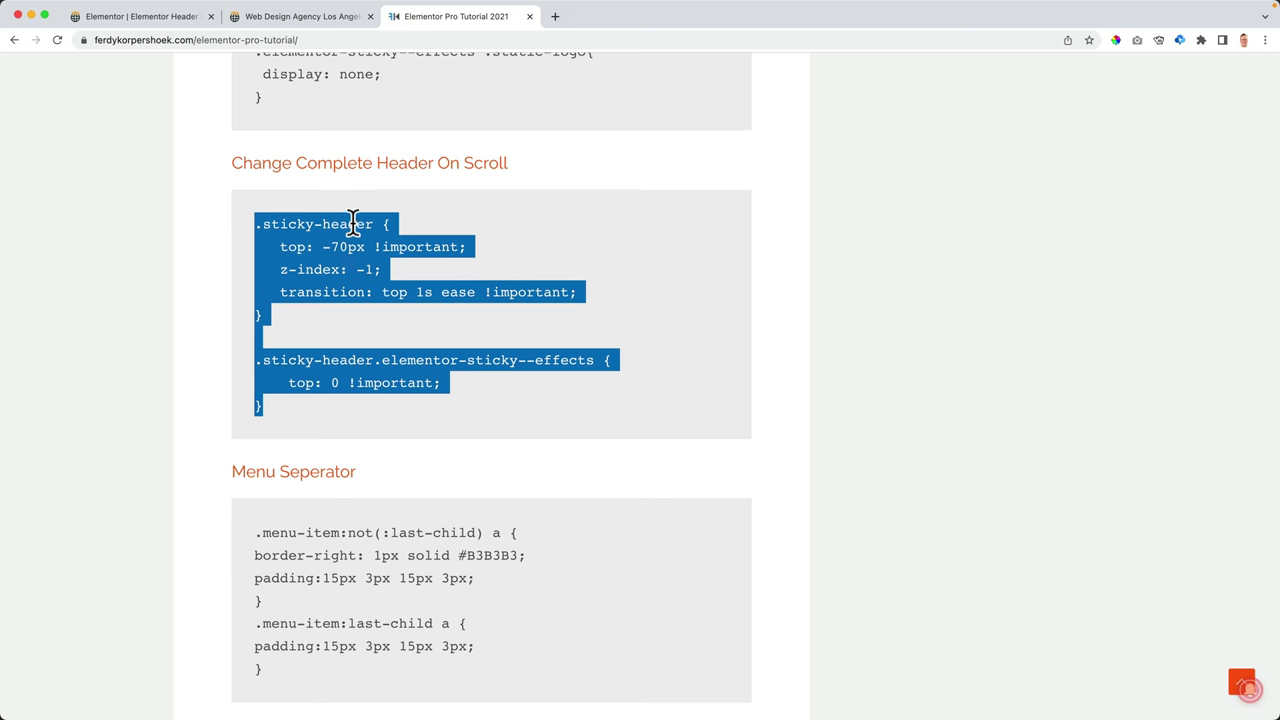
click(177, 17)
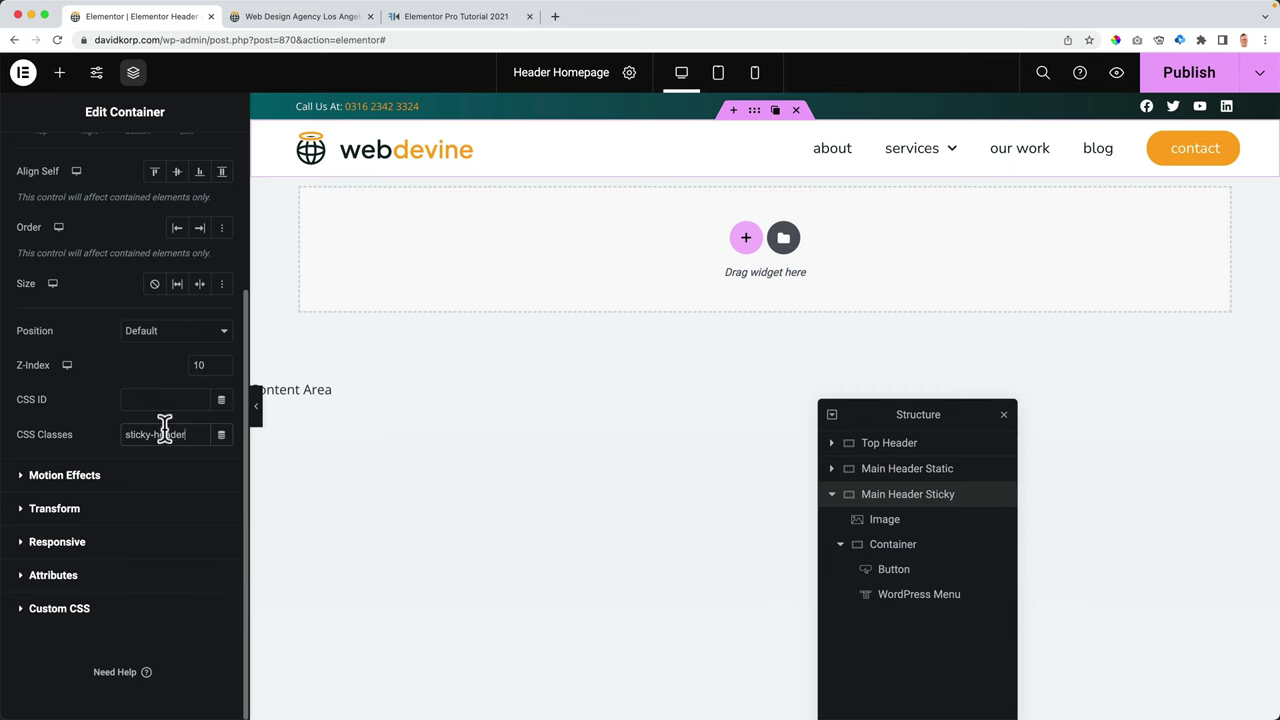
click(60, 608)
key(super+v)
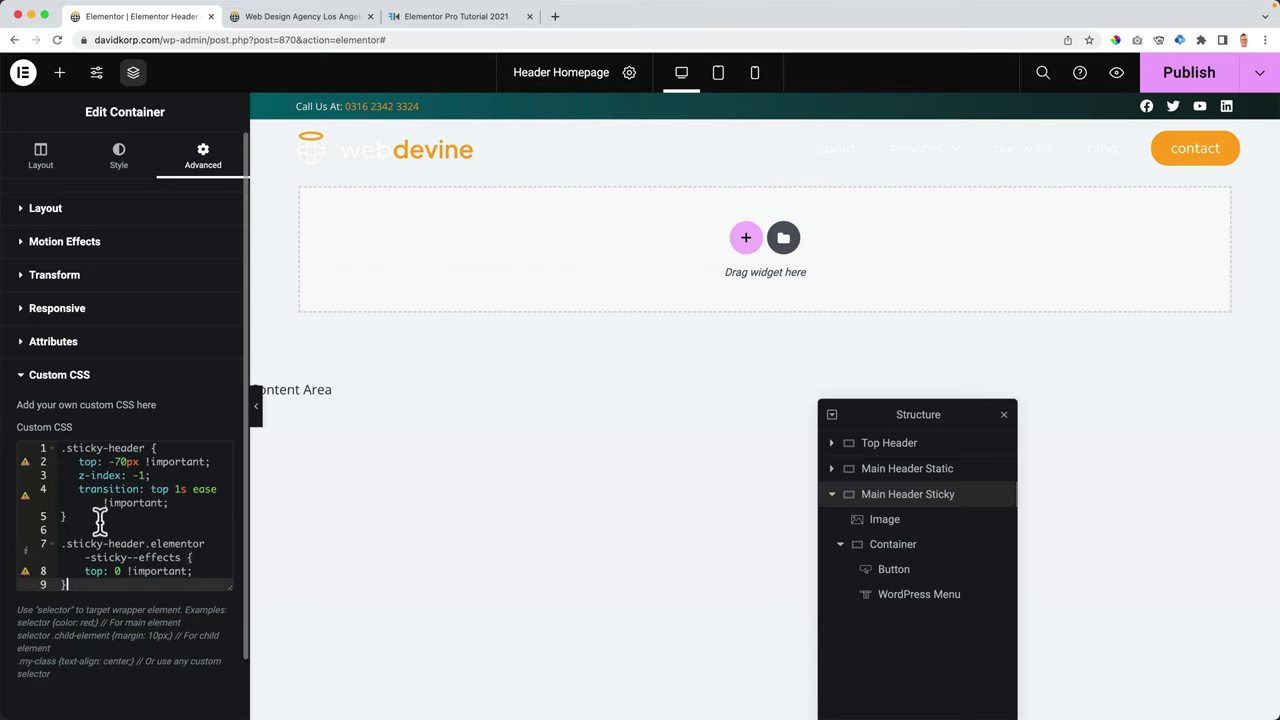
click(118, 458)
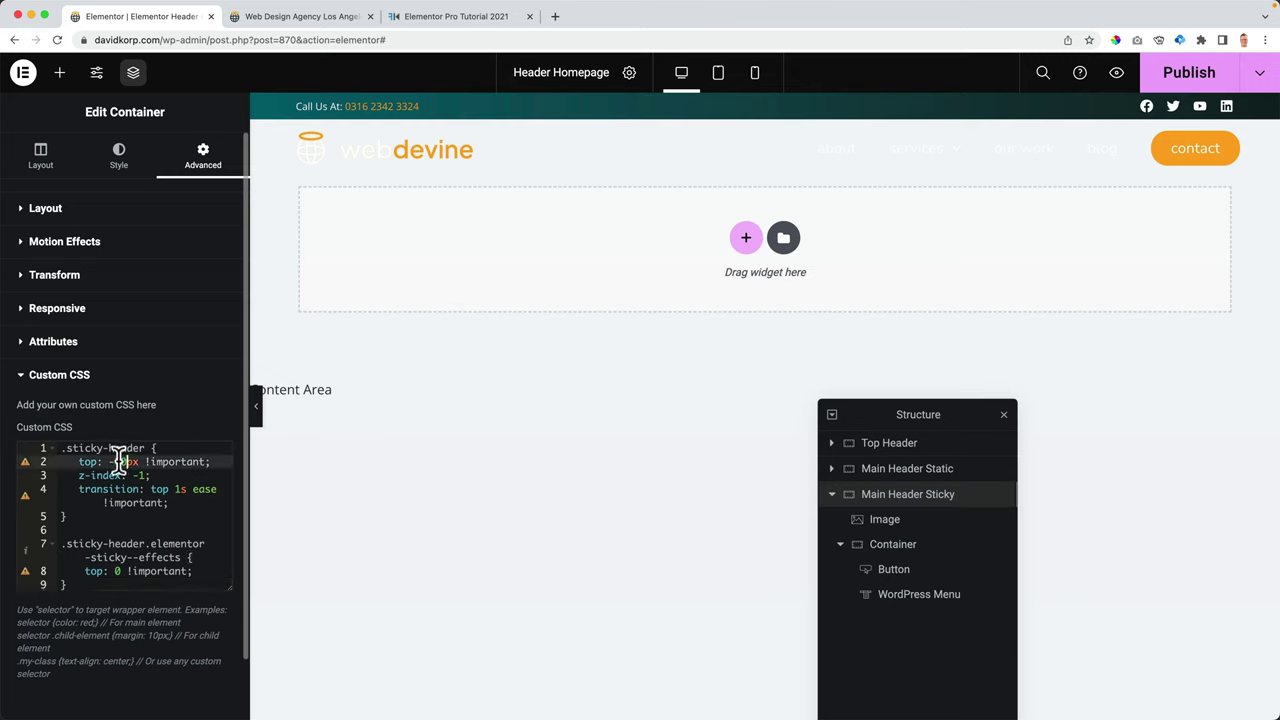
click(1170, 78)
click(287, 18)
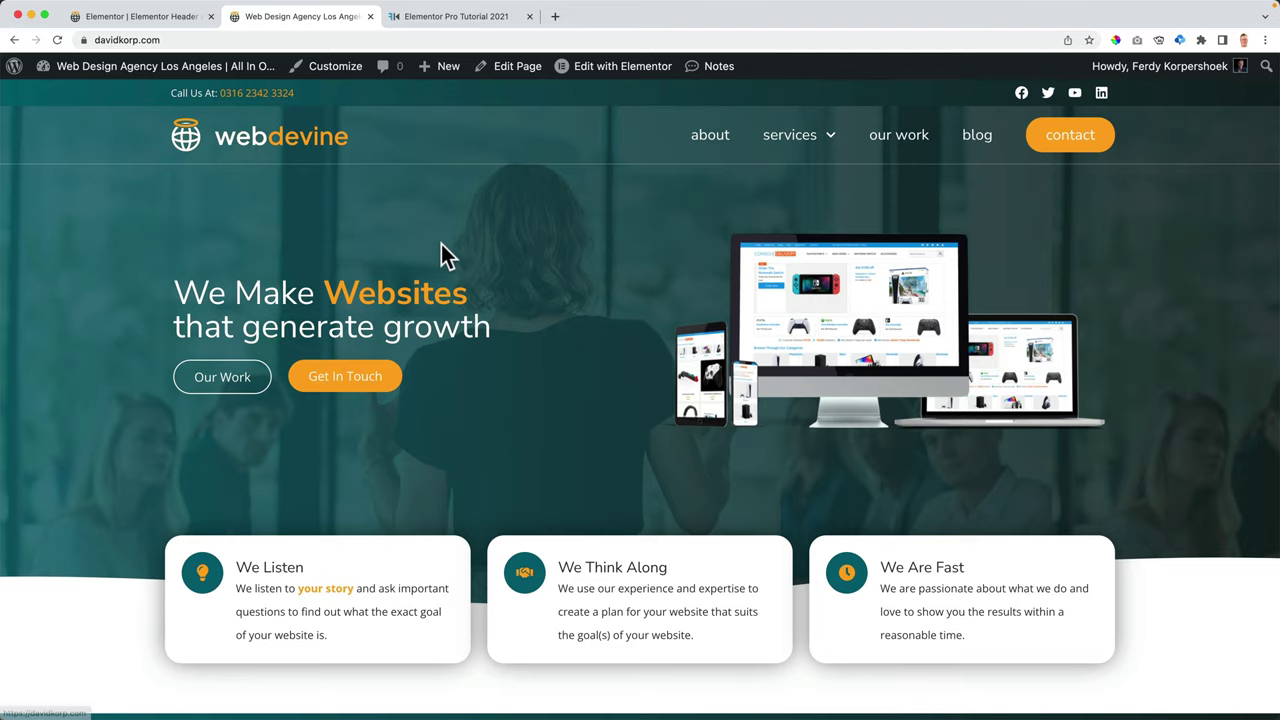
- Scroll the live homepage down and back up to watch the white sticky header slide in
scroll(443, 245, down, 2)
scroll(443, 245, down, 3)
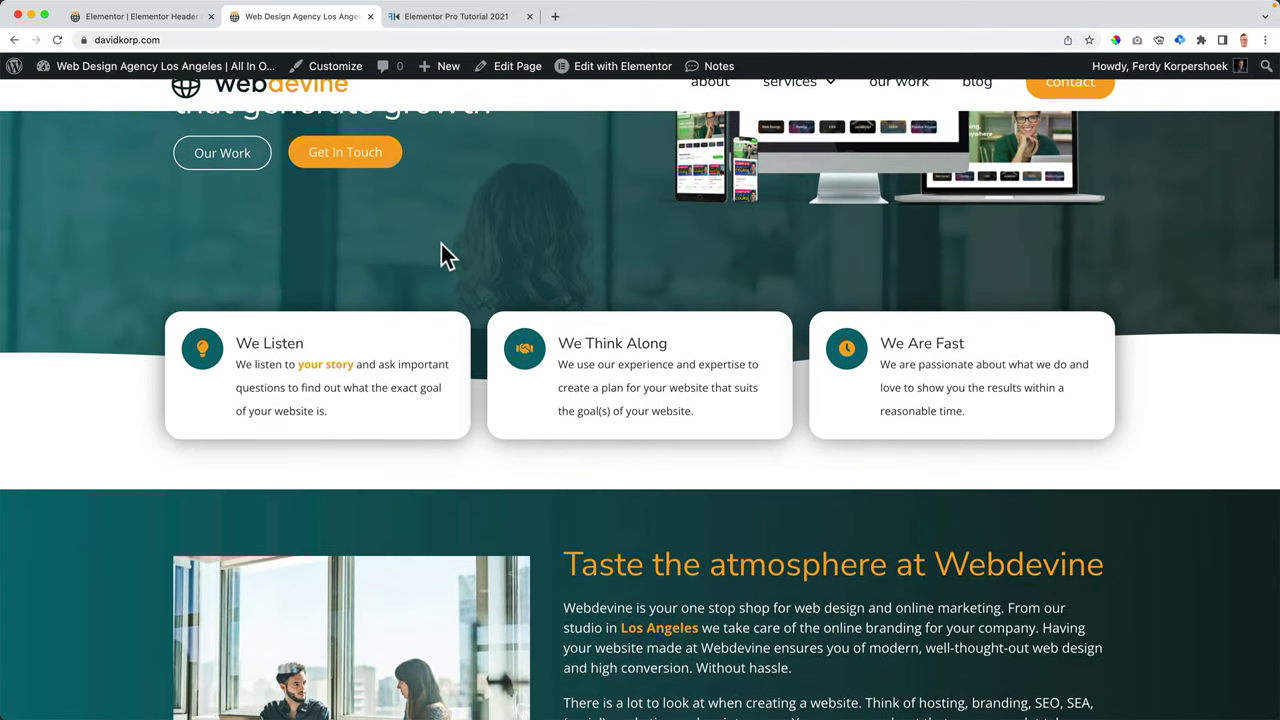
scroll(441, 244, up, 3)
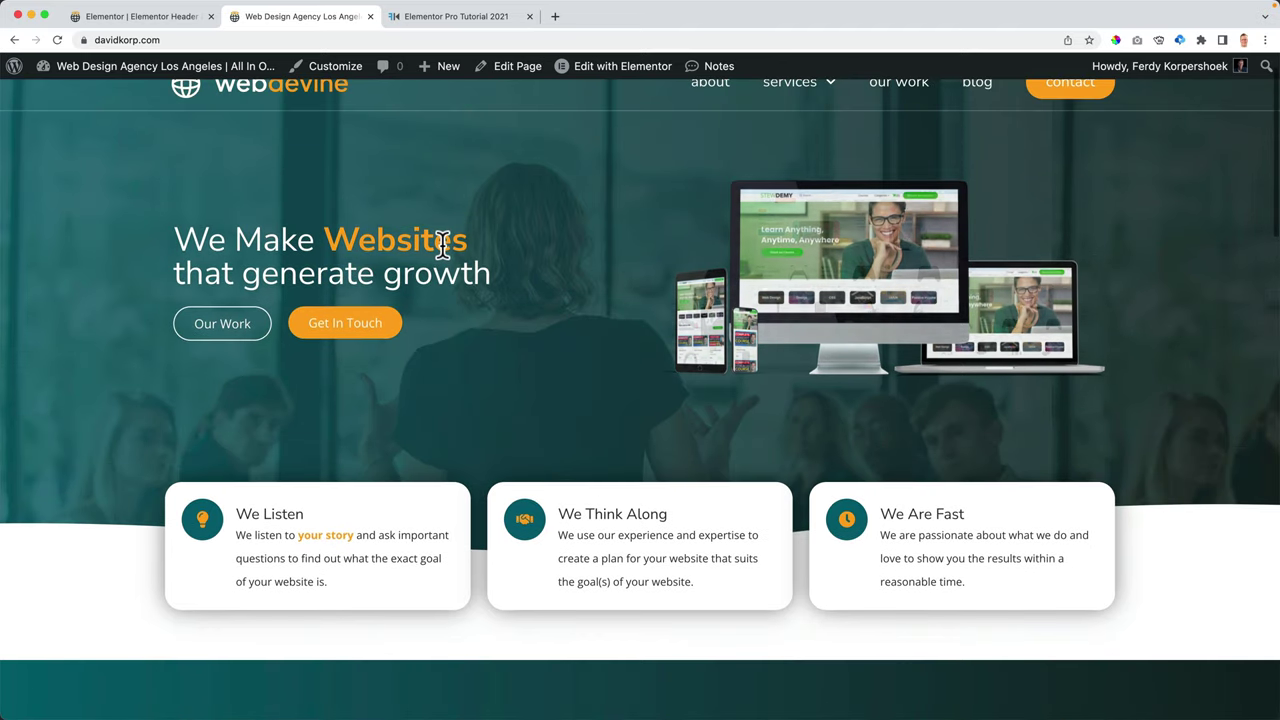
scroll(441, 244, up, 2)
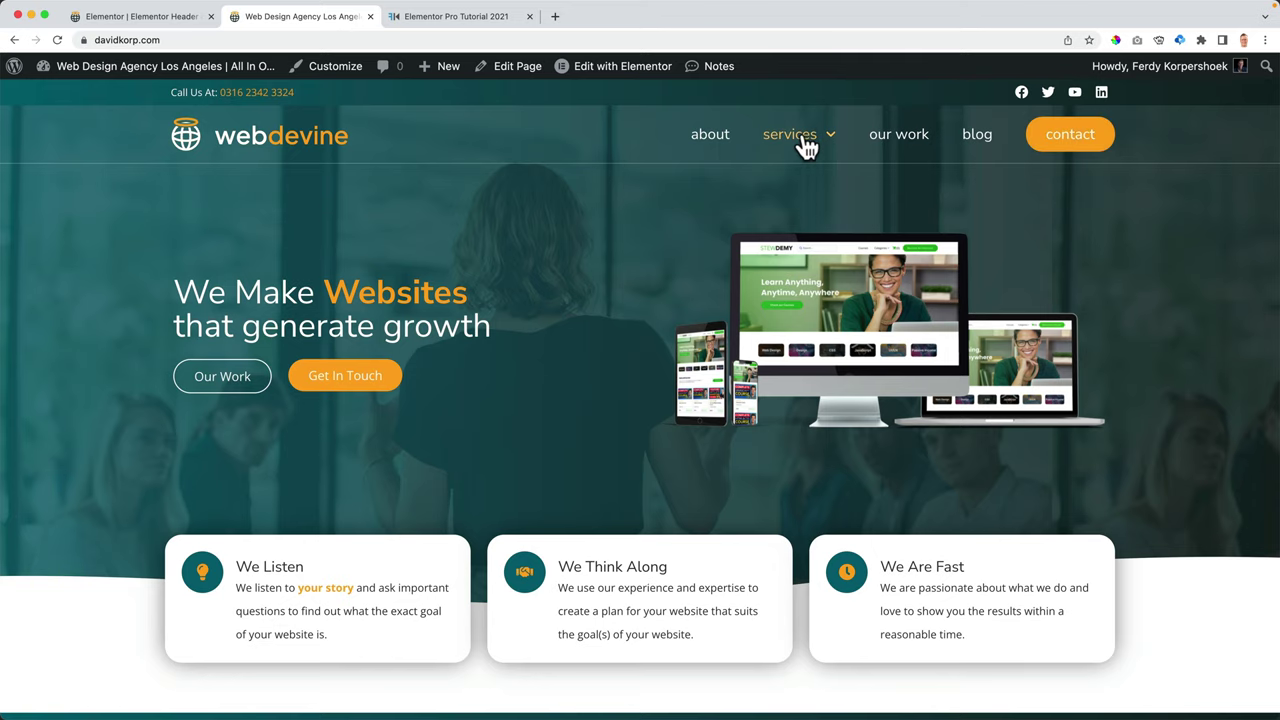
mouse_move(800, 136)
scroll(608, 214, down, 5)
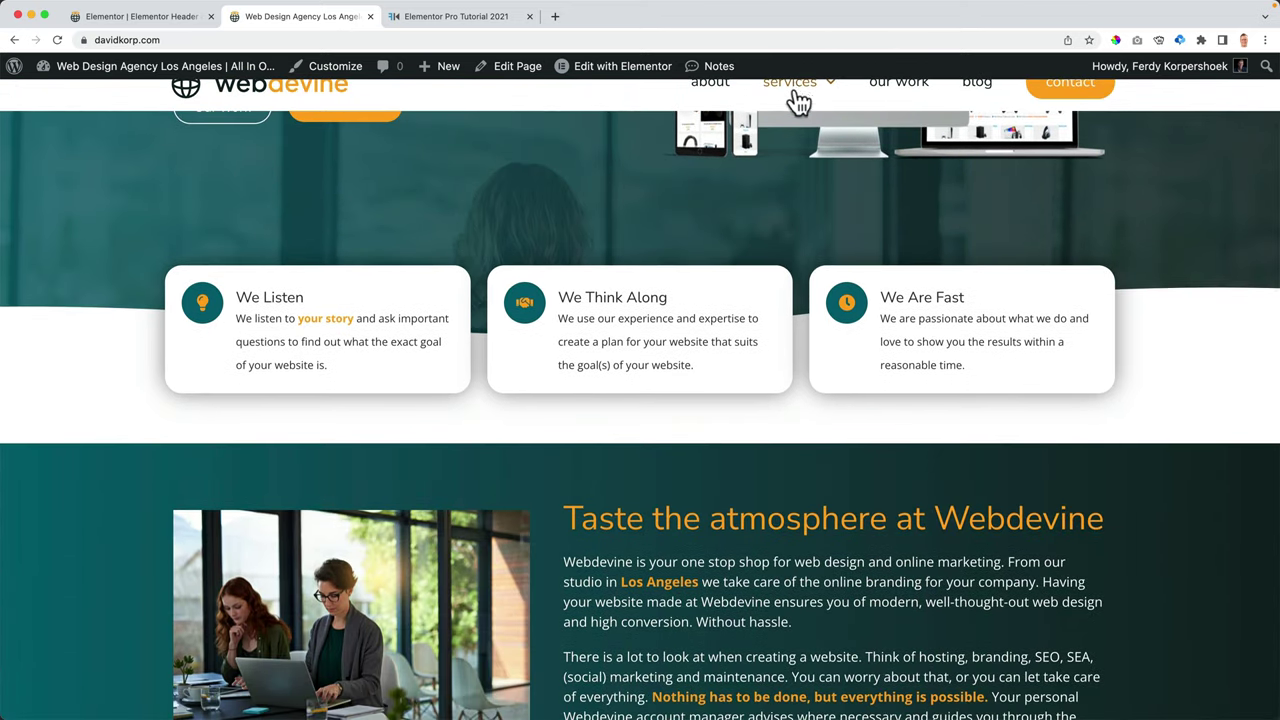
mouse_move(797, 105)
scroll(600, 220, down, 10)
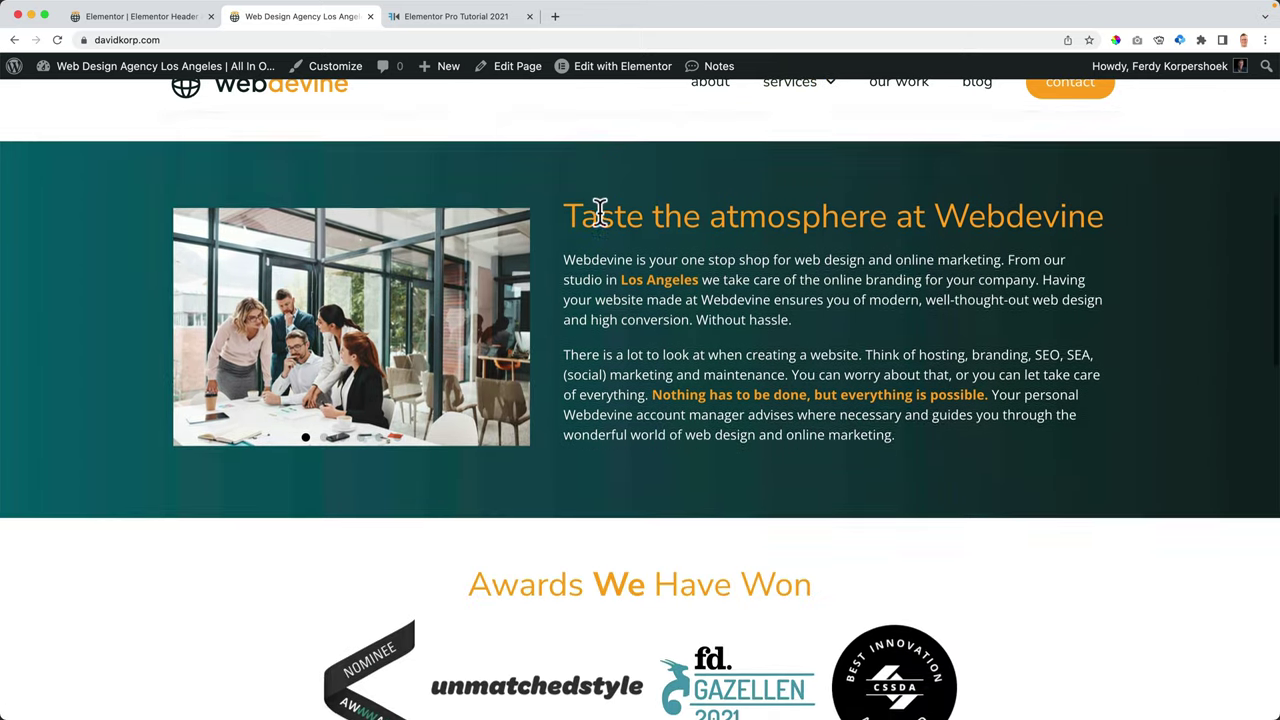
scroll(600, 220, down, 5)
scroll(600, 215, up, 15)
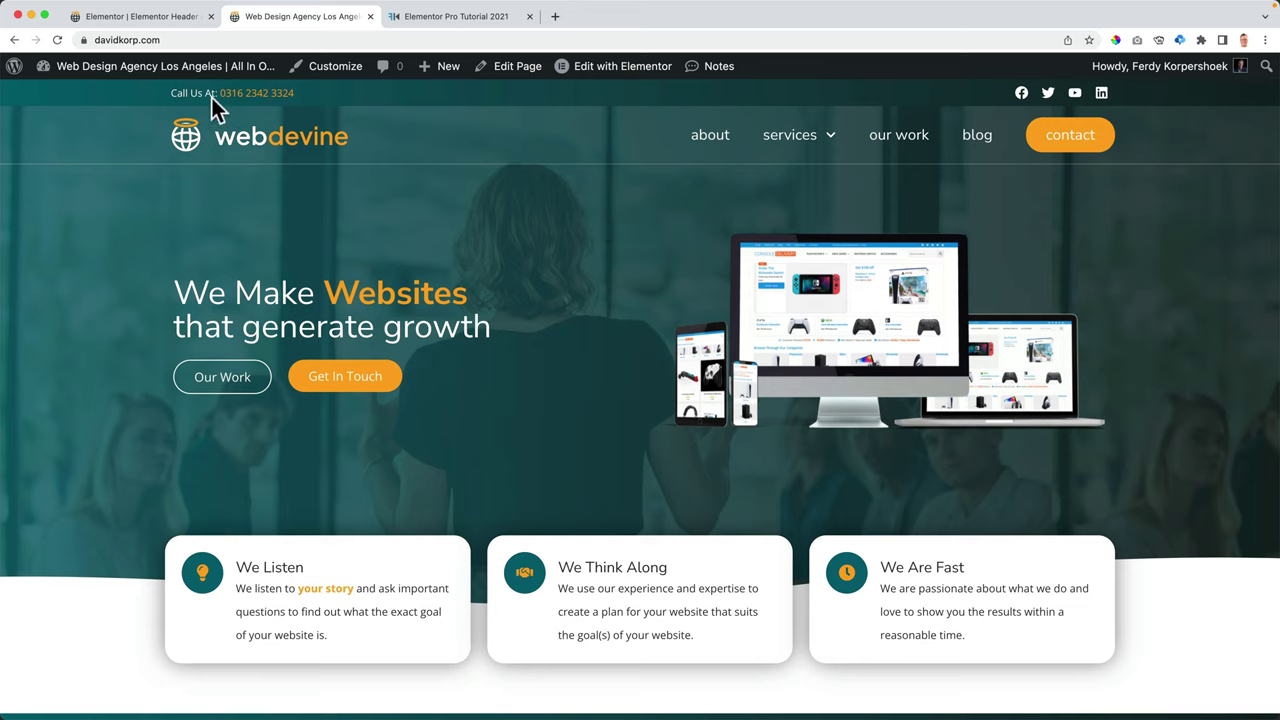
- Set the sticky header's Margin Top to 200 for editing
click(166, 18)
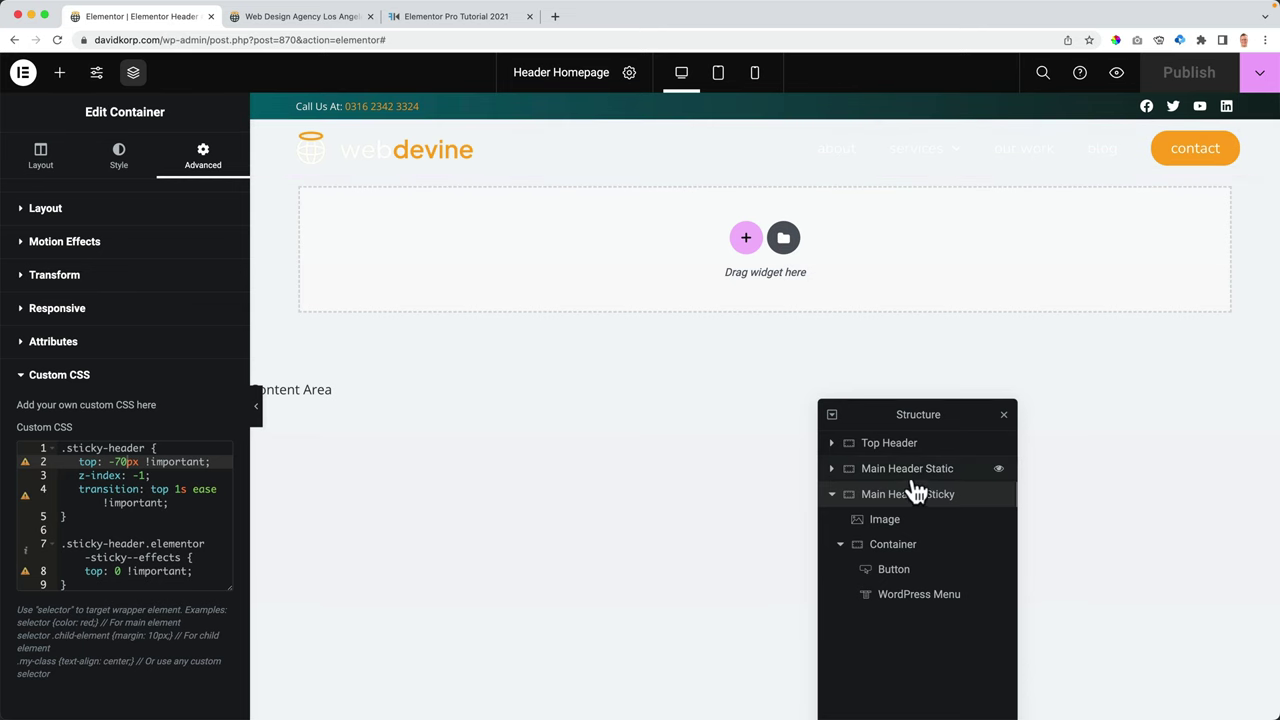
click(45, 208)
double_click(22, 262)
text(200)
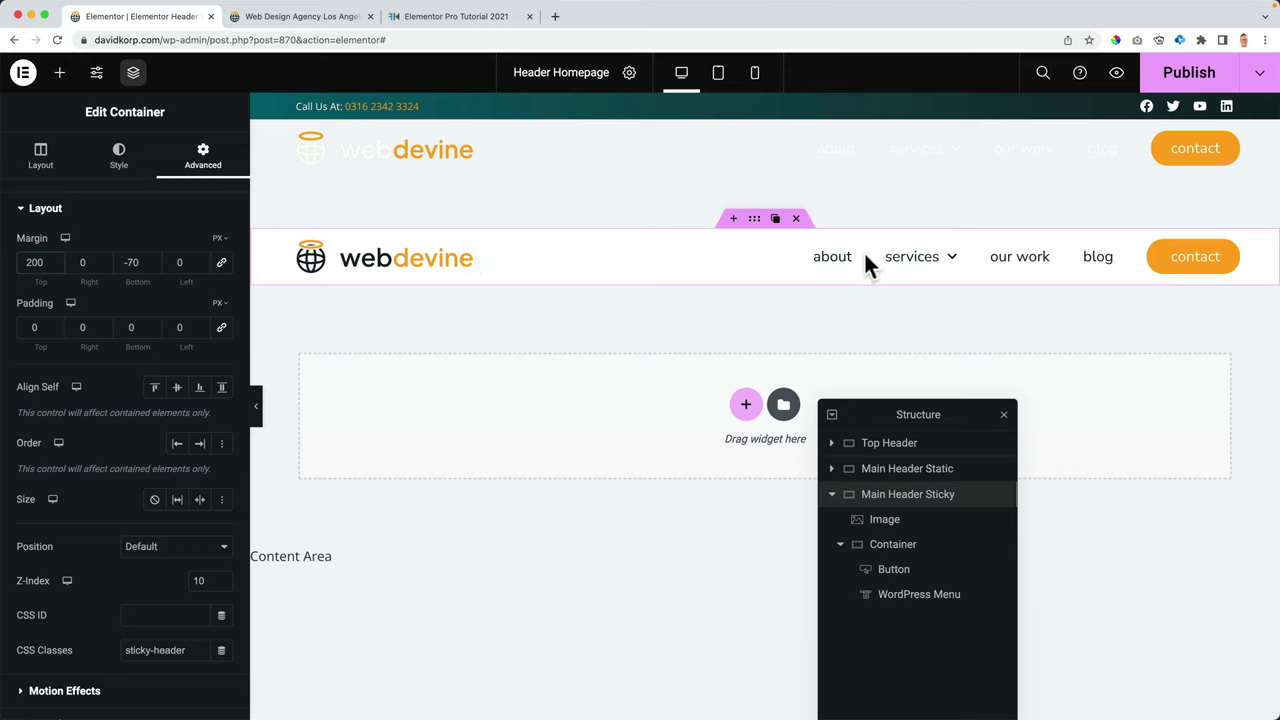
- Move the contact Button below the WordPress Menu and delete the empty inner Container
drag(905, 594, 889, 537)
drag(895, 600, 892, 580)
click(903, 600)
right_click(903, 600)
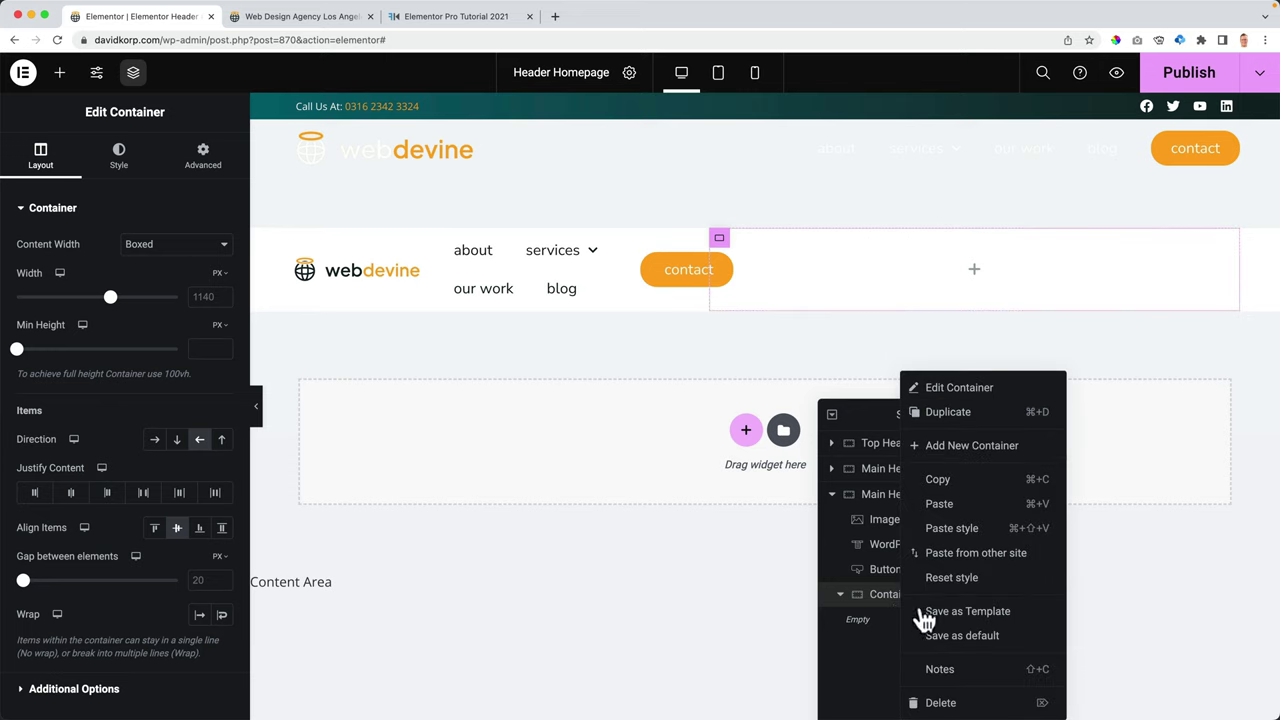
click(950, 703)
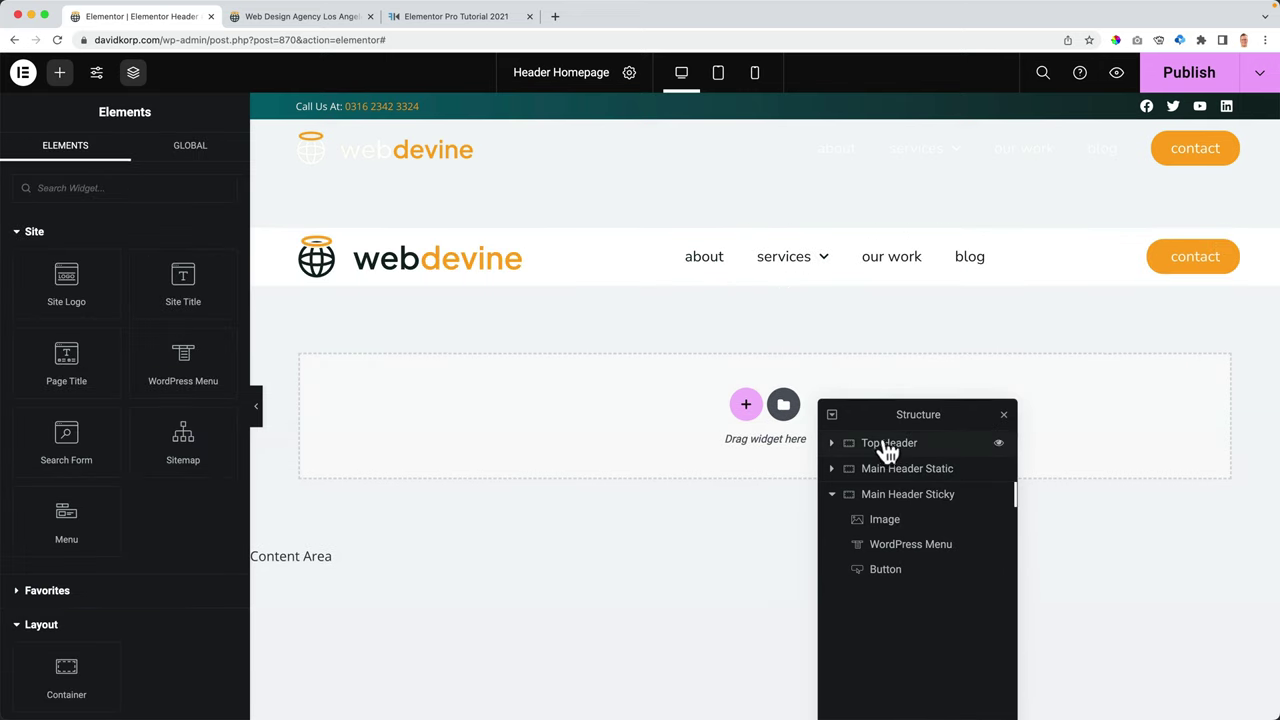
- Shift the sticky header's menu left with a negative left margin
click(1003, 415)
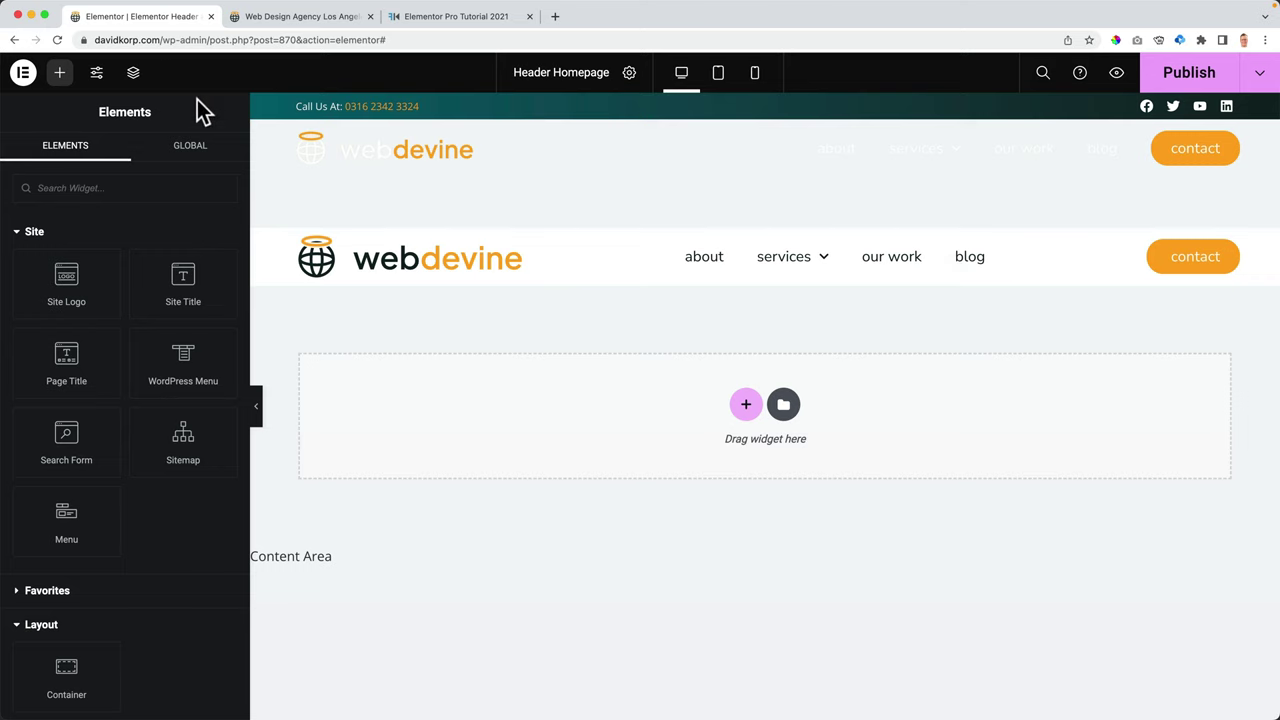
click(133, 72)
click(897, 544)
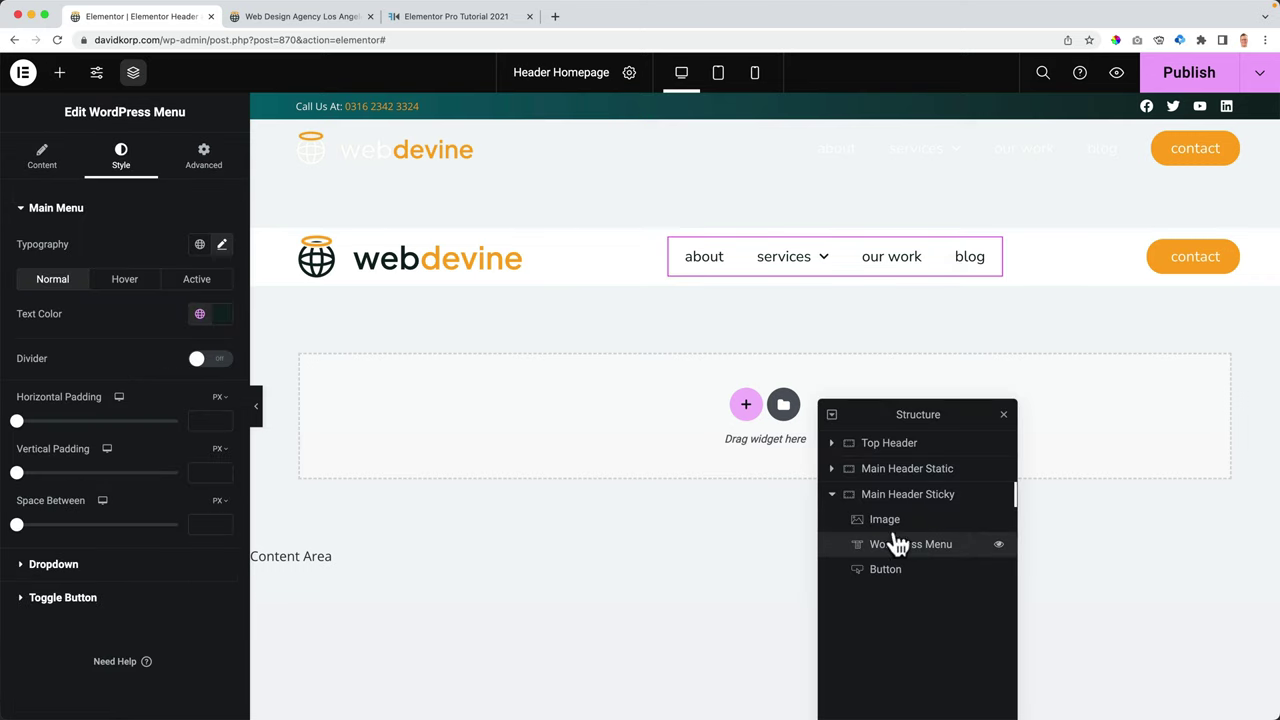
click(204, 160)
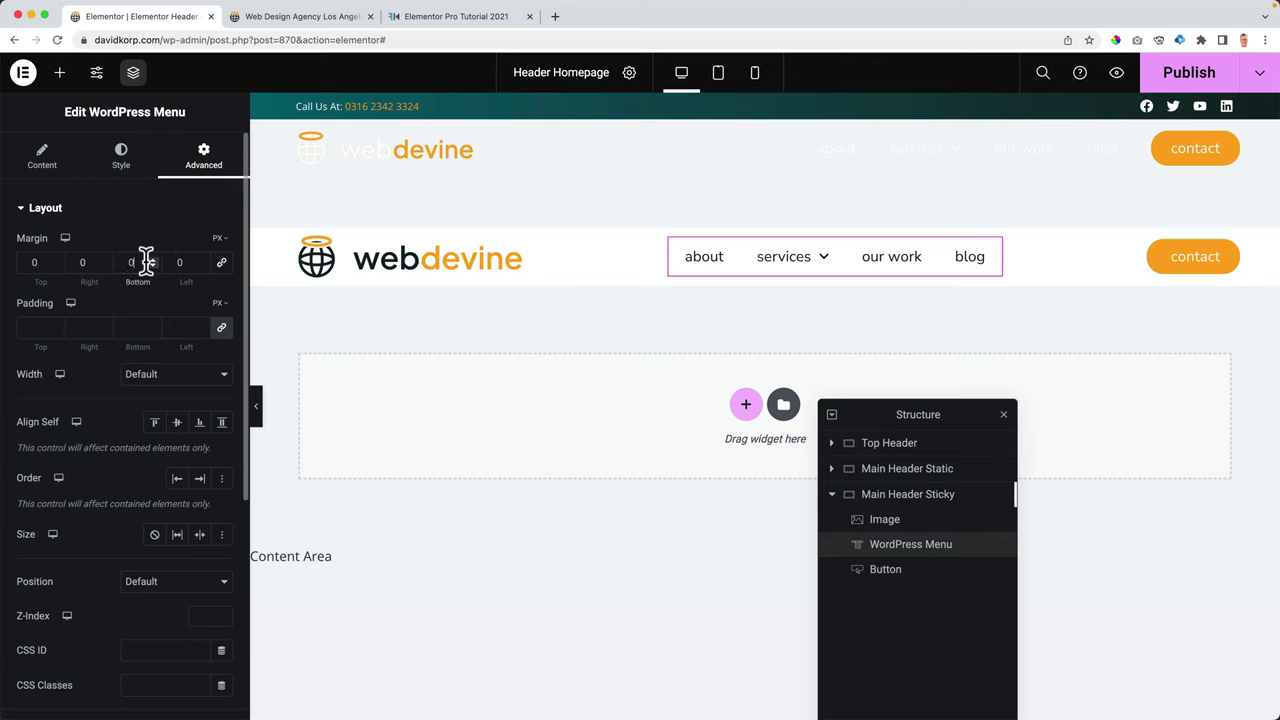
click(182, 261)
text(3)
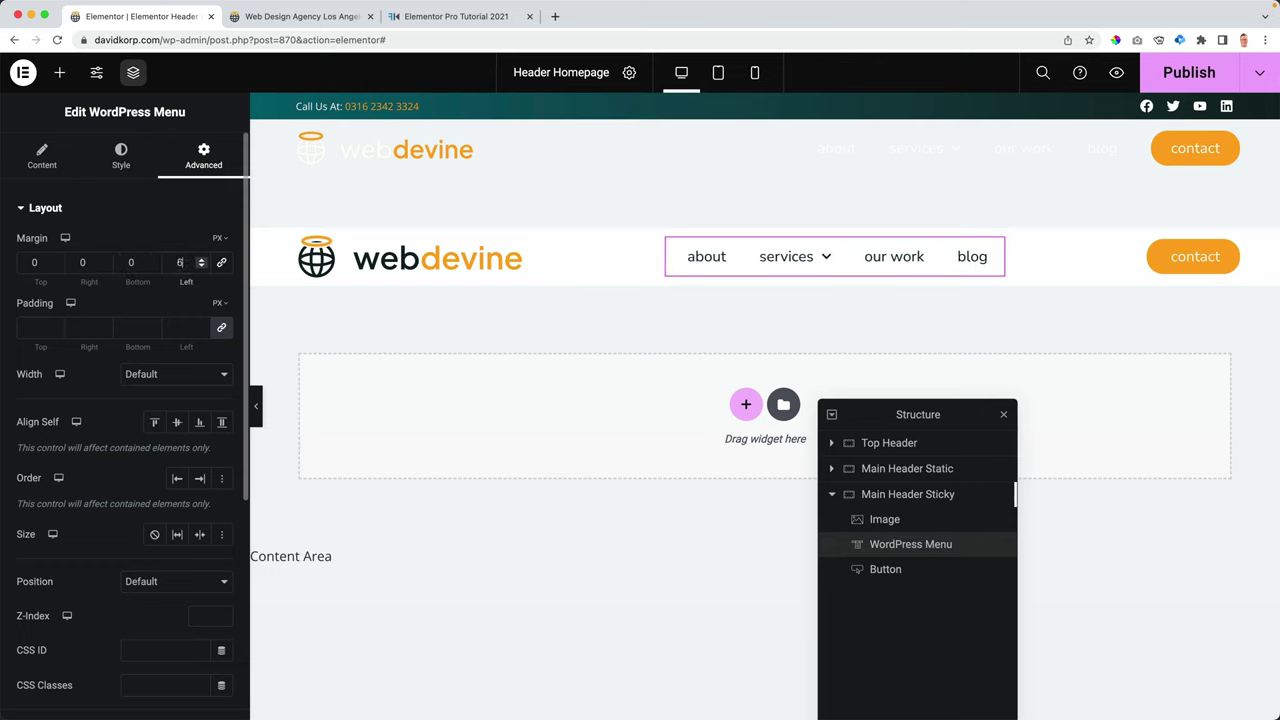
key(Down)
key(Down)
key(Down)
key(Down)
key(Down)
key(Down)
key(Down)
key(Down)
key(Down)
key(Down)
key(Down)
key(Down)
key(Down)
key(Down)
key(Down)
key(Down)
key(Down)
key(Down)
key(Down)
key(Down)
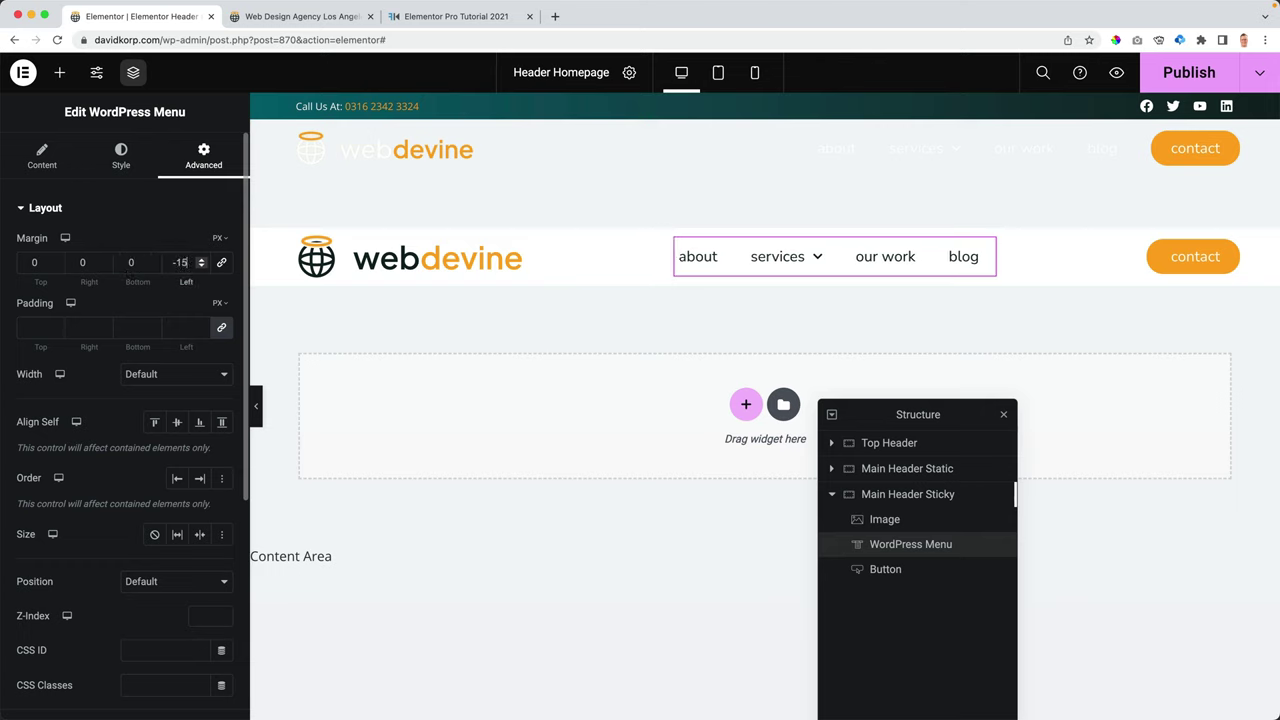
key(Down)
key(Down)
key(Down)
key(Down)
key(Down)
key(Down)
key(Down)
key(Down)
key(Down)
key(Down)
key(Down)
key(Down)
key(Down)
key(Down)
key(Down)
key(Down)
key(Down)
key(Down)
key(Down)
key(Down)
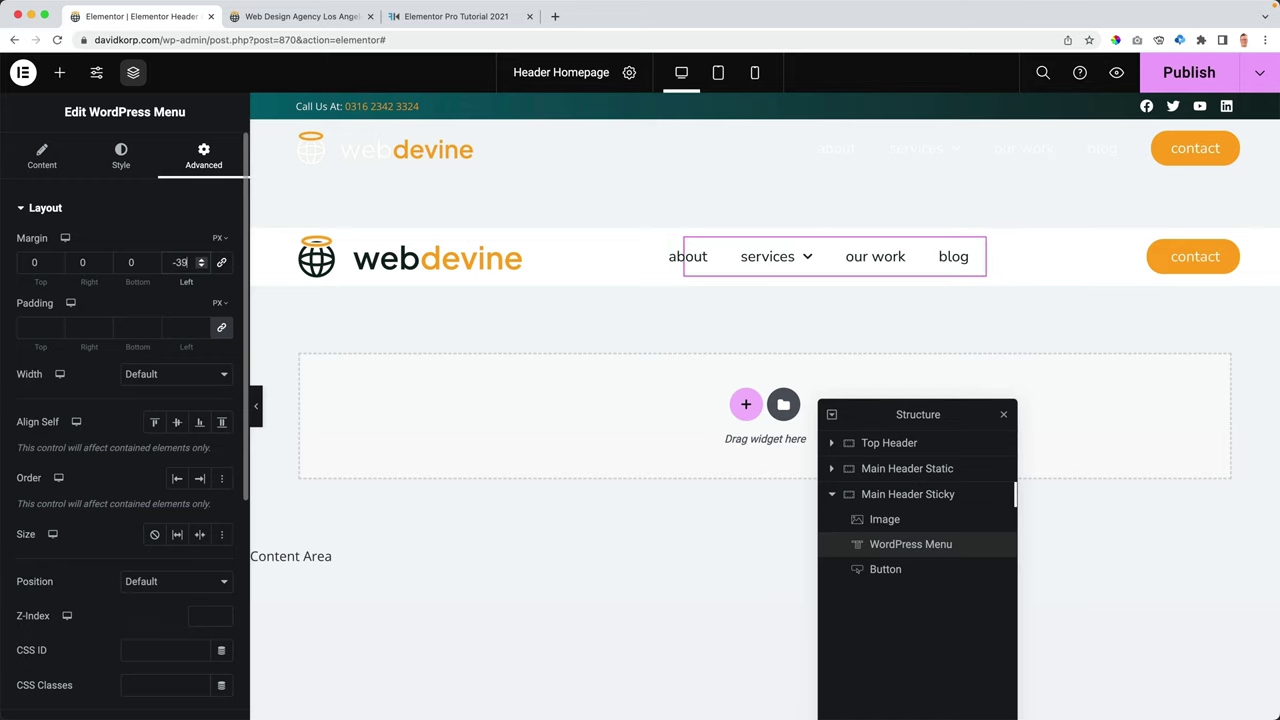
key(Down)
key(Down)
key(Down)
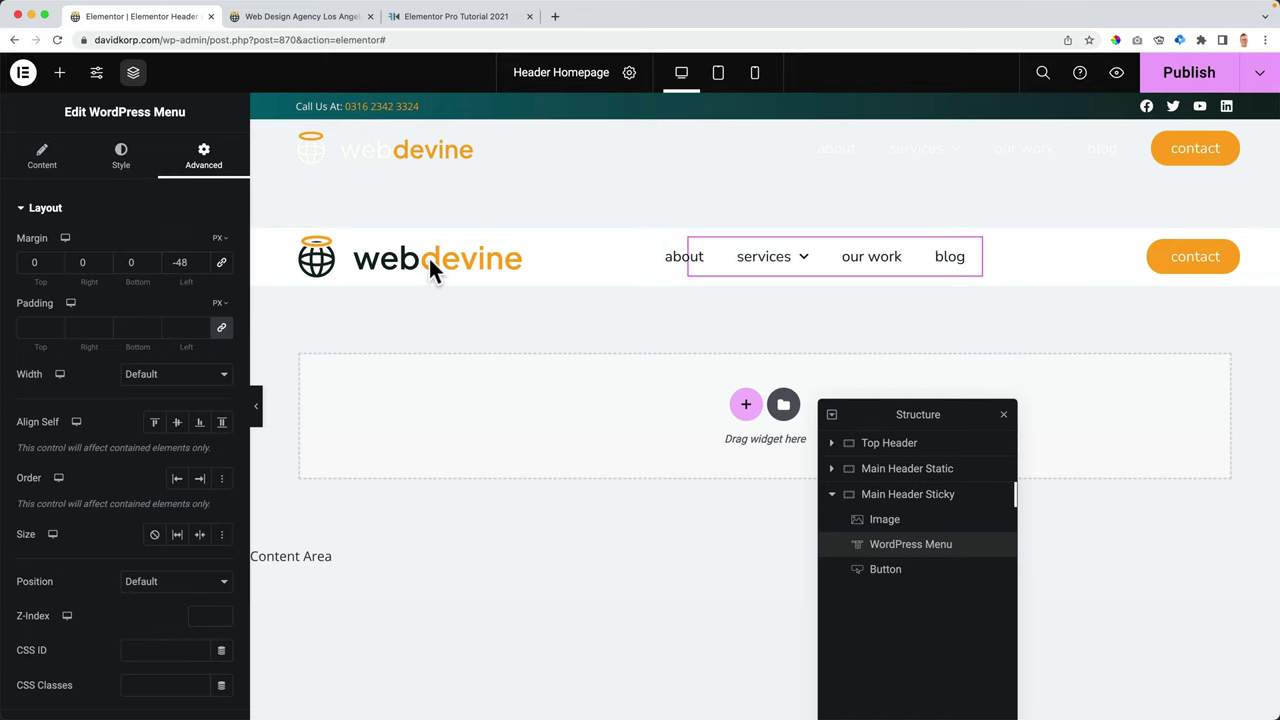
- Shrink the sticky header's logo width from 275 to about 235
click(884, 521)
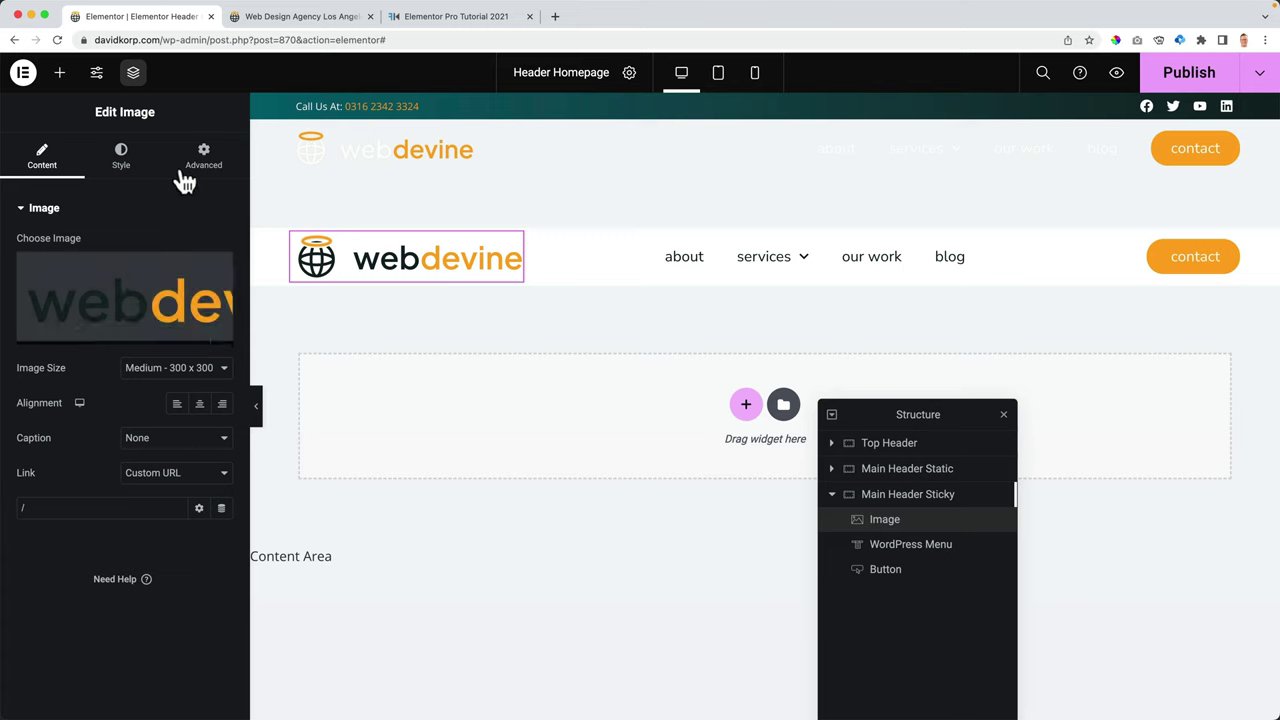
click(121, 155)
click(200, 261)
text(275)
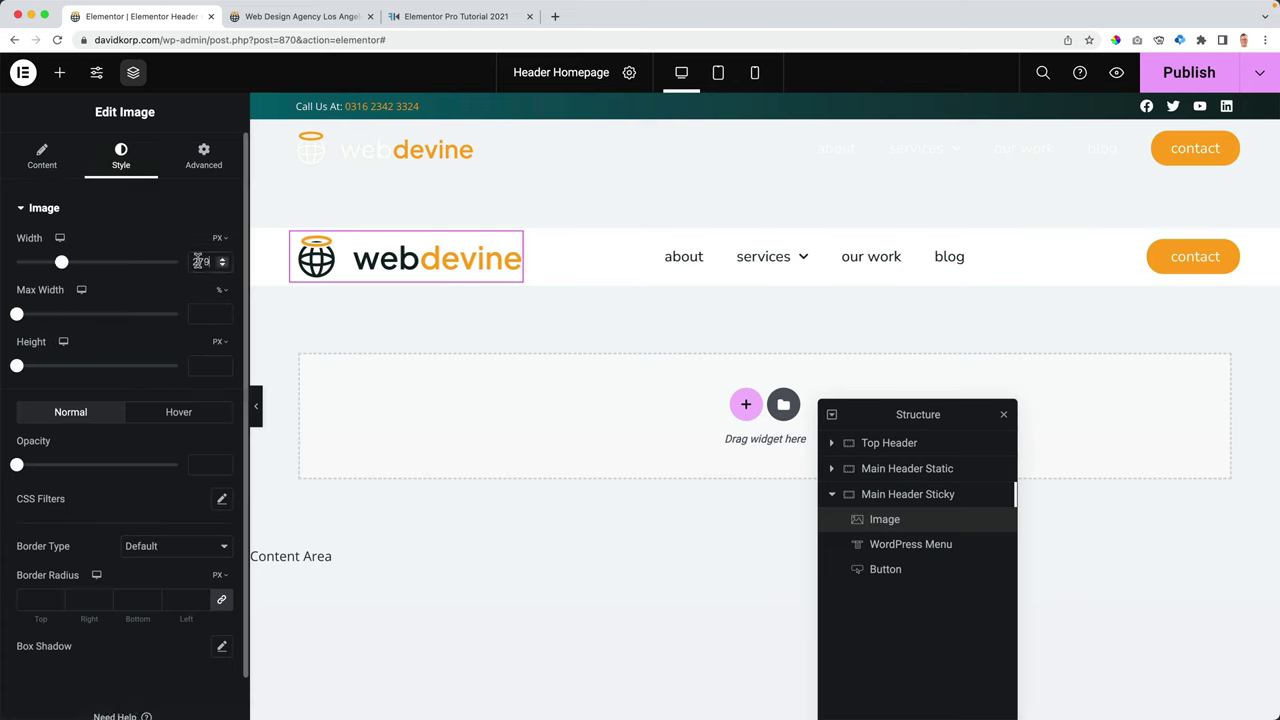
key(Down)
key(Down)
key(Down)
key(Down)
key(Down)
key(Down)
key(Down)
key(Down)
key(Down)
key(Down)
key(Down)
key(Down)
key(Down)
key(Down)
key(Down)
key(Down)
key(Down)
key(Down)
key(Down)
key(Down)
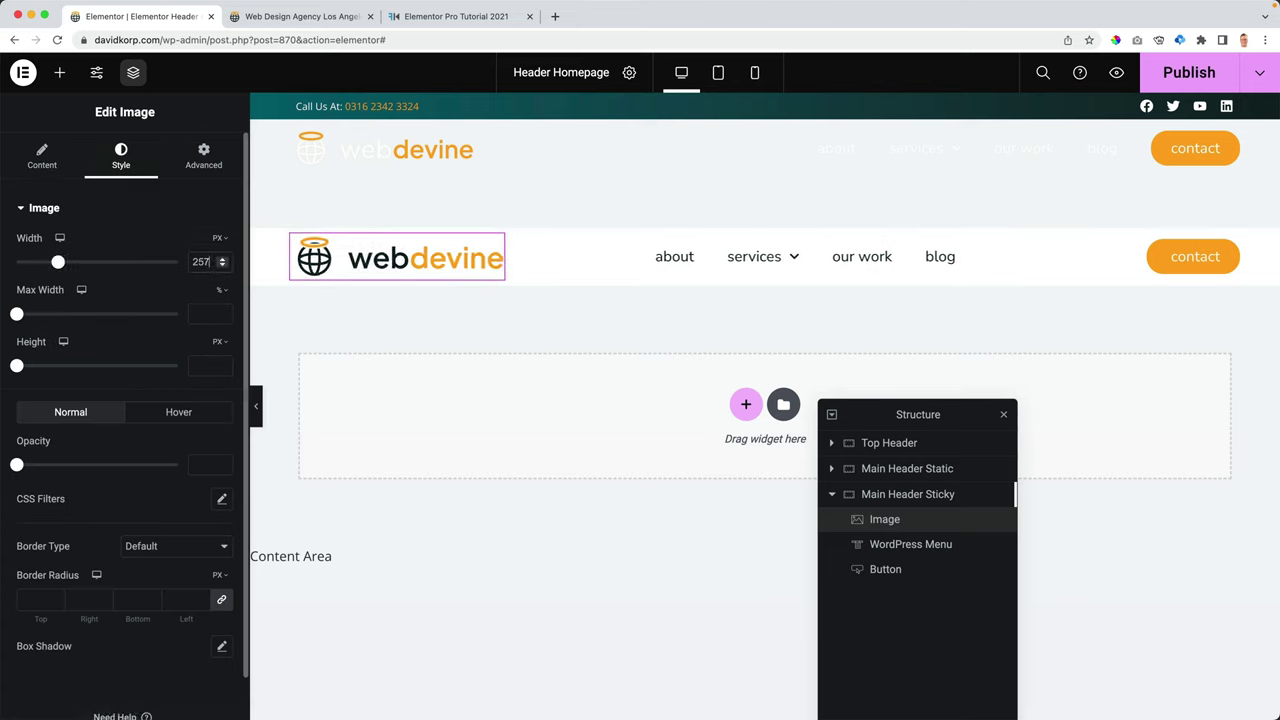
key(Down)
key(Down)
key(Down)
key(Down)
key(Down)
key(Down)
key(Down)
key(Down)
key(Down)
key(Down)
key(Down)
key(Down)
key(Down)
key(Down)
key(Down)
key(Down)
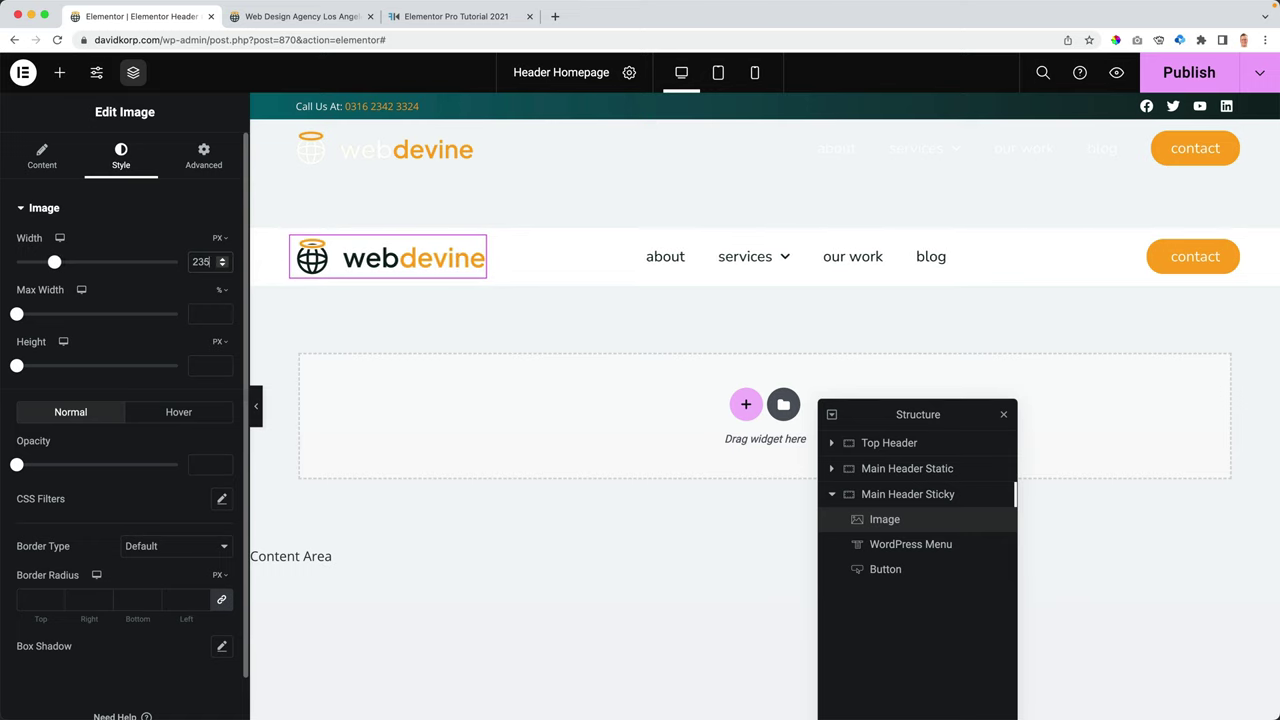
- Bring the menu's left margin to -83 and publish
click(896, 544)
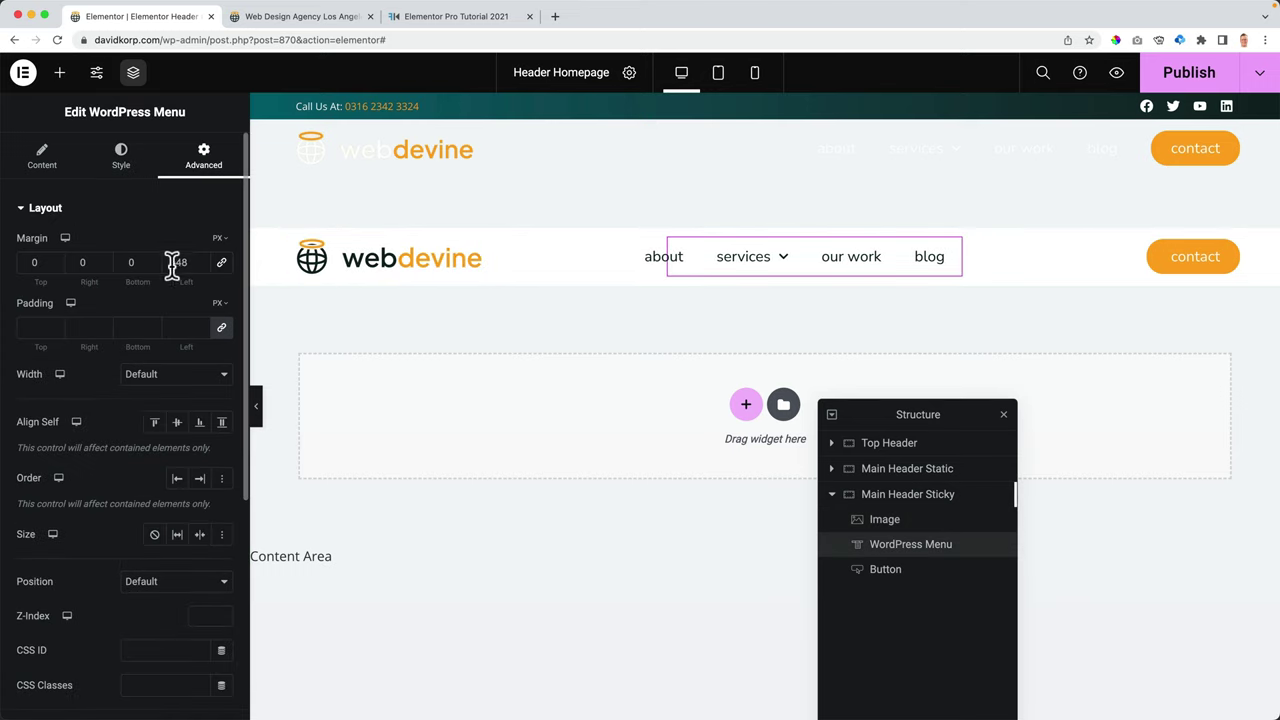
key(Down)
key(Down)
key(Down)
key(Down)
key(Down)
key(Down)
key(Down)
key(Down)
key(Down)
key(Down)
key(Down)
key(Down)
key(Down)
key(Down)
key(Down)
key(Down)
key(Down)
key(Down)
key(Down)
key(Down)
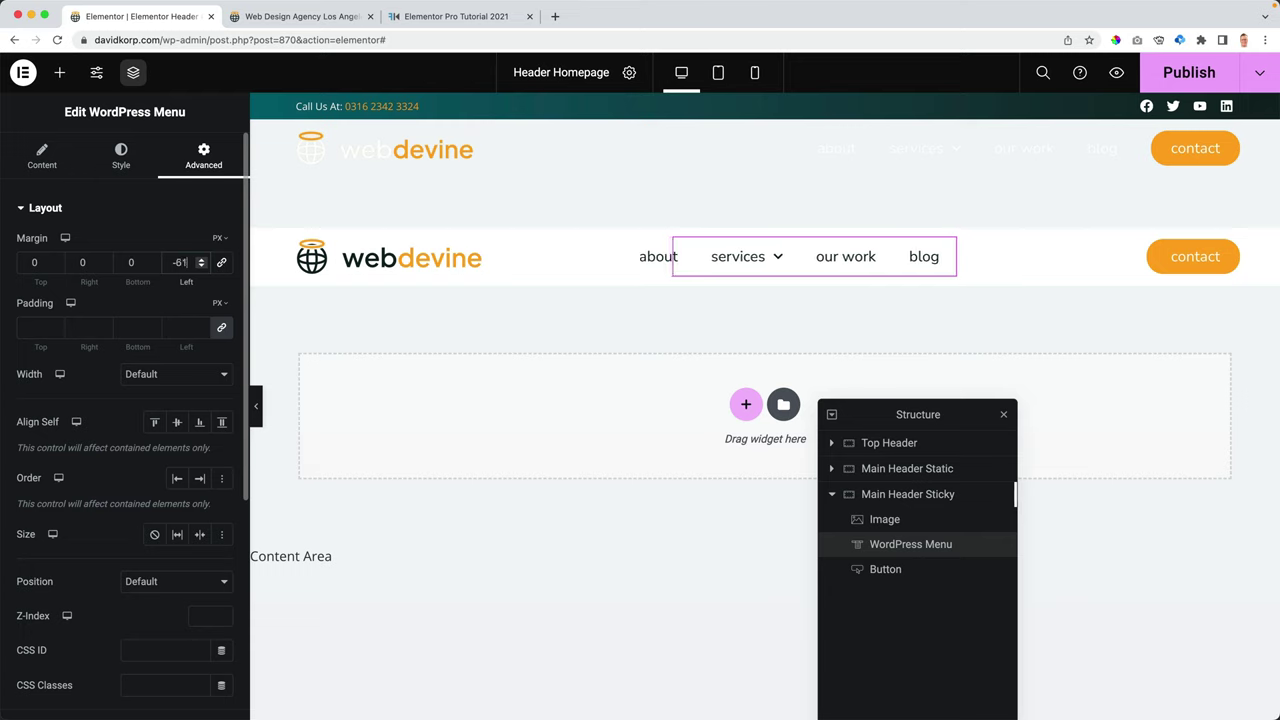
key(Down)
key(Down)
key(Down)
key(Down)
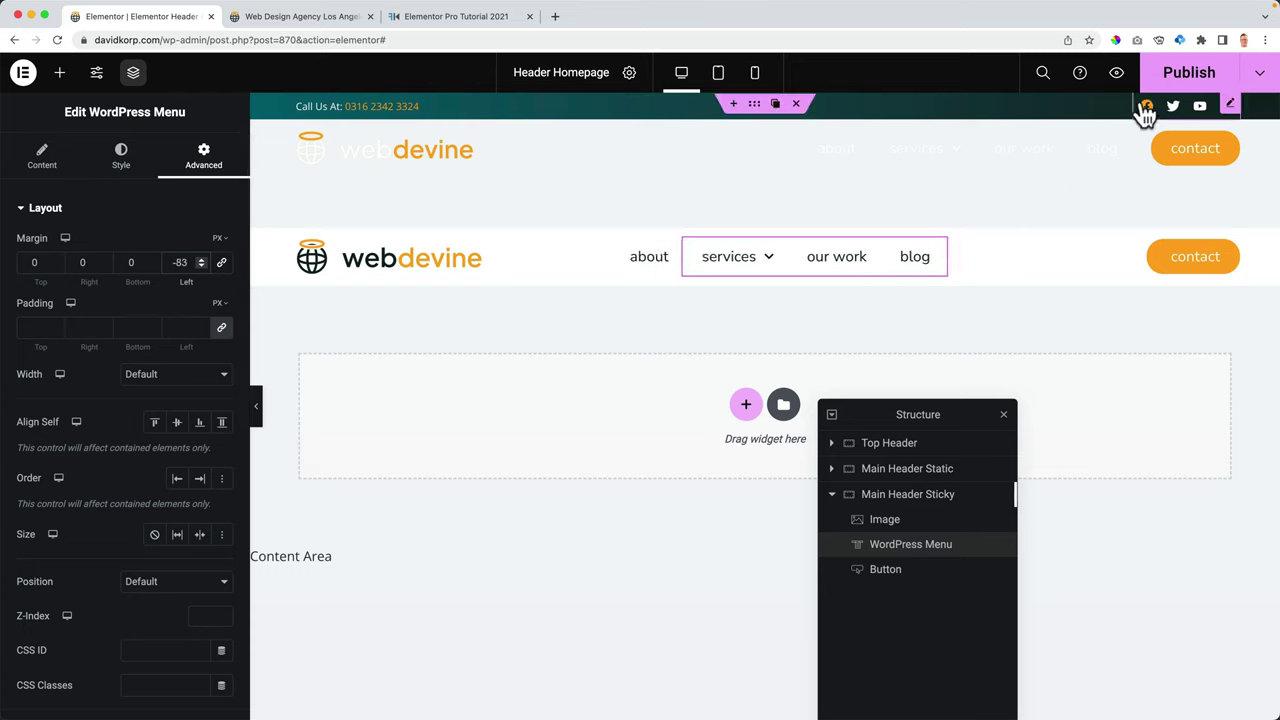
click(1188, 72)
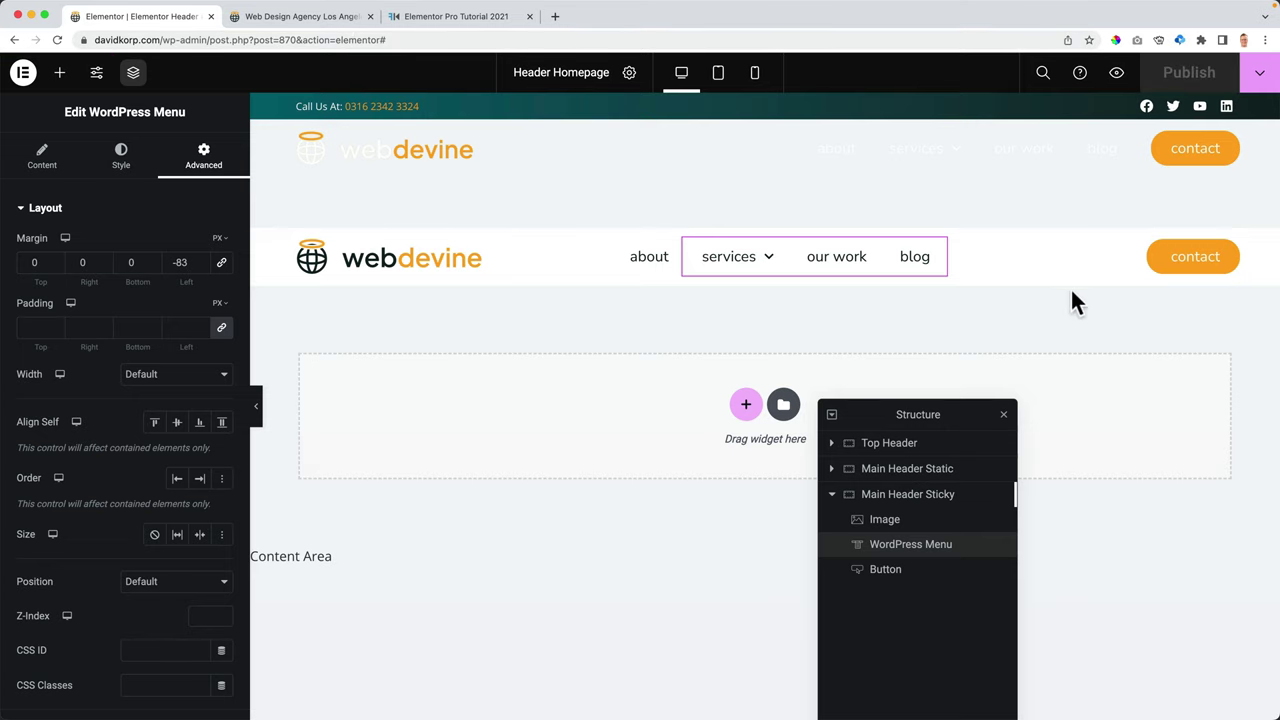
- Reset Main Header Sticky's top margin to 0 and publish again
click(908, 500)
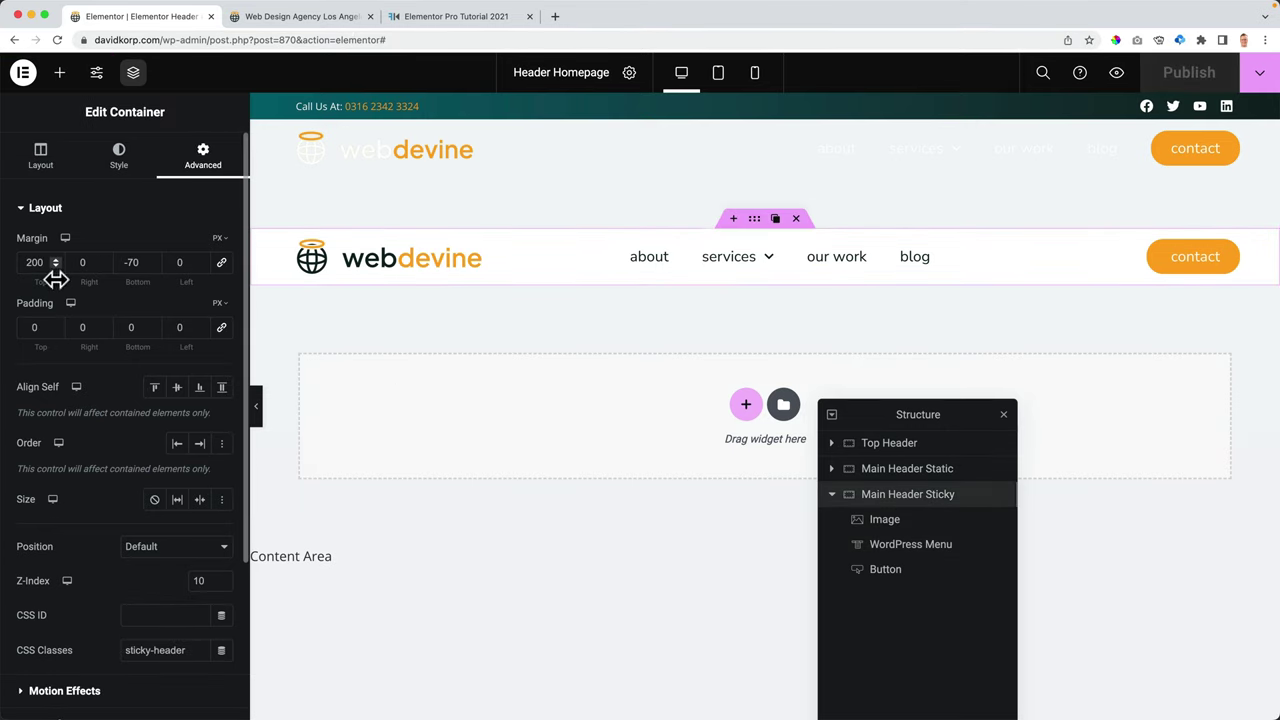
text(0)
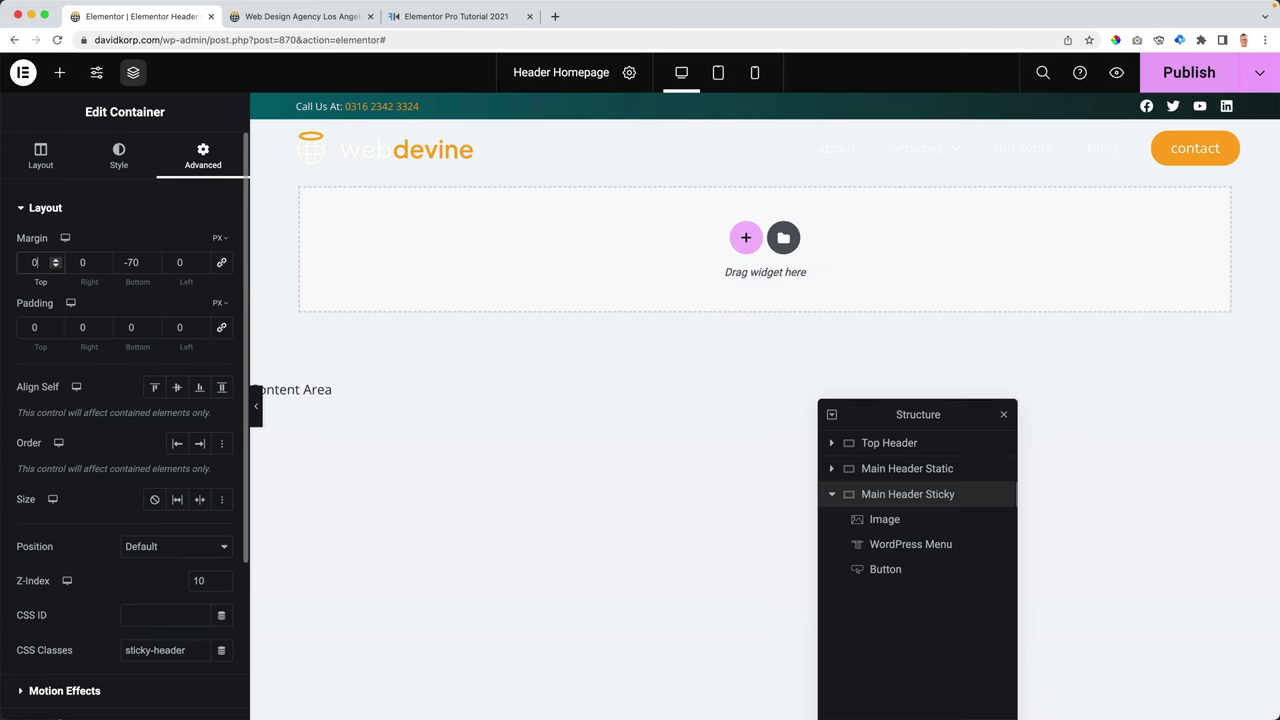
click(1178, 75)
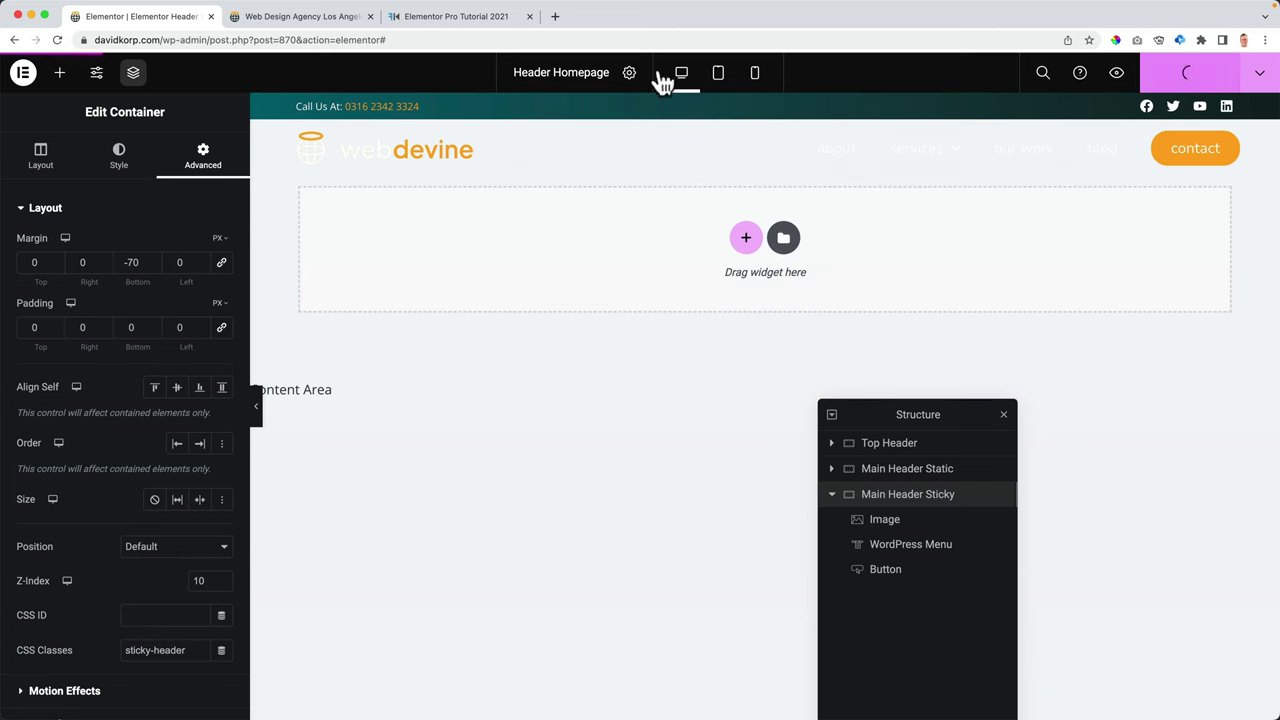
- Reload the live homepage and scroll down and up to test the white sticky header
click(315, 17)
key(super+r)
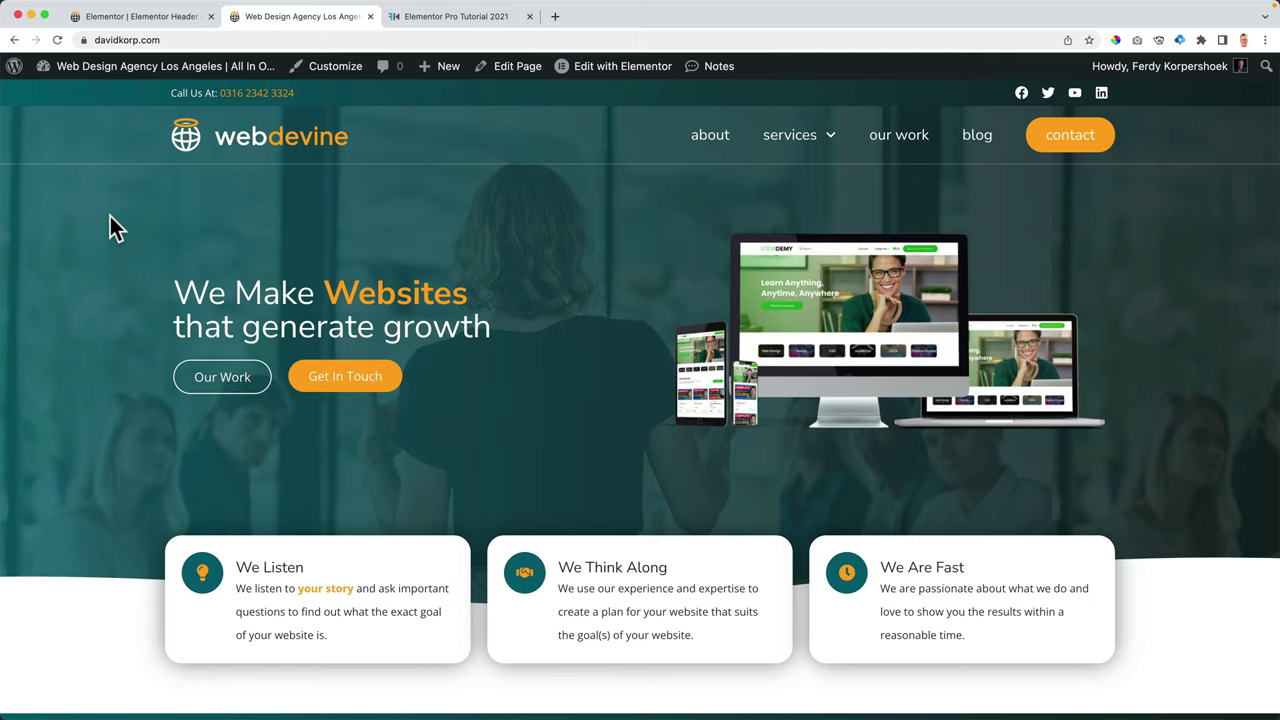
scroll(288, 240, down, 2)
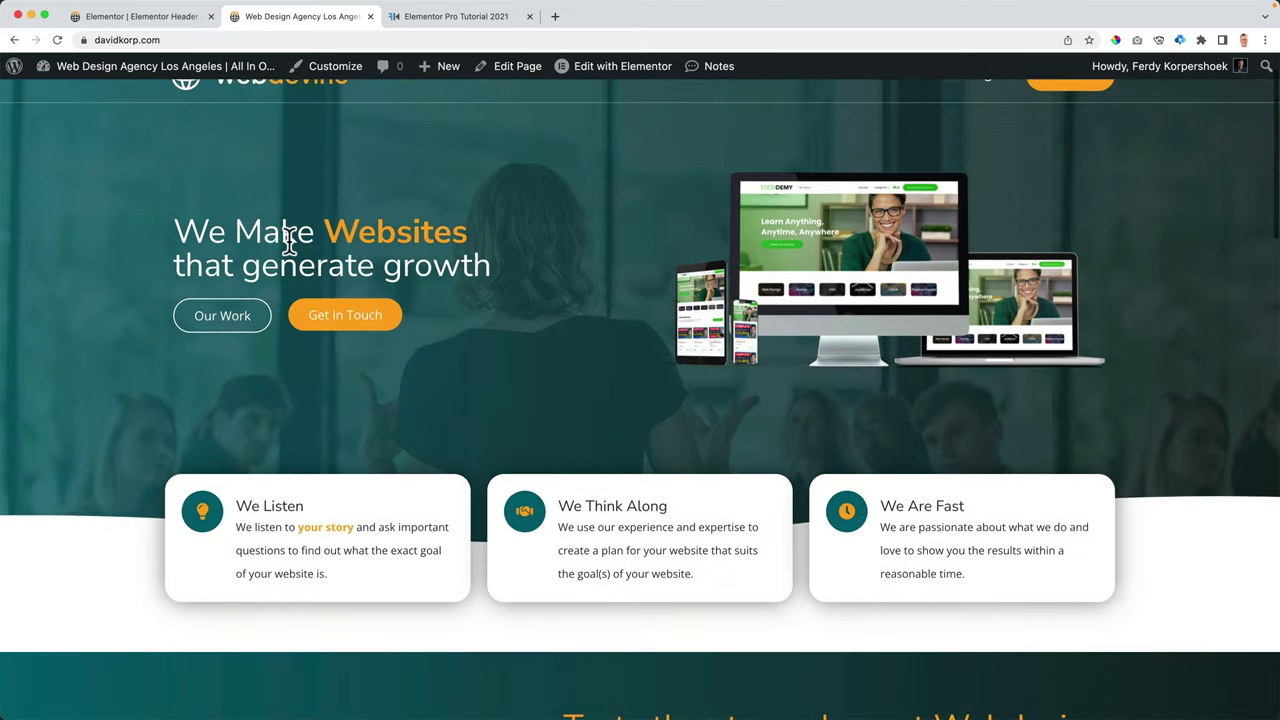
scroll(288, 240, down, 5)
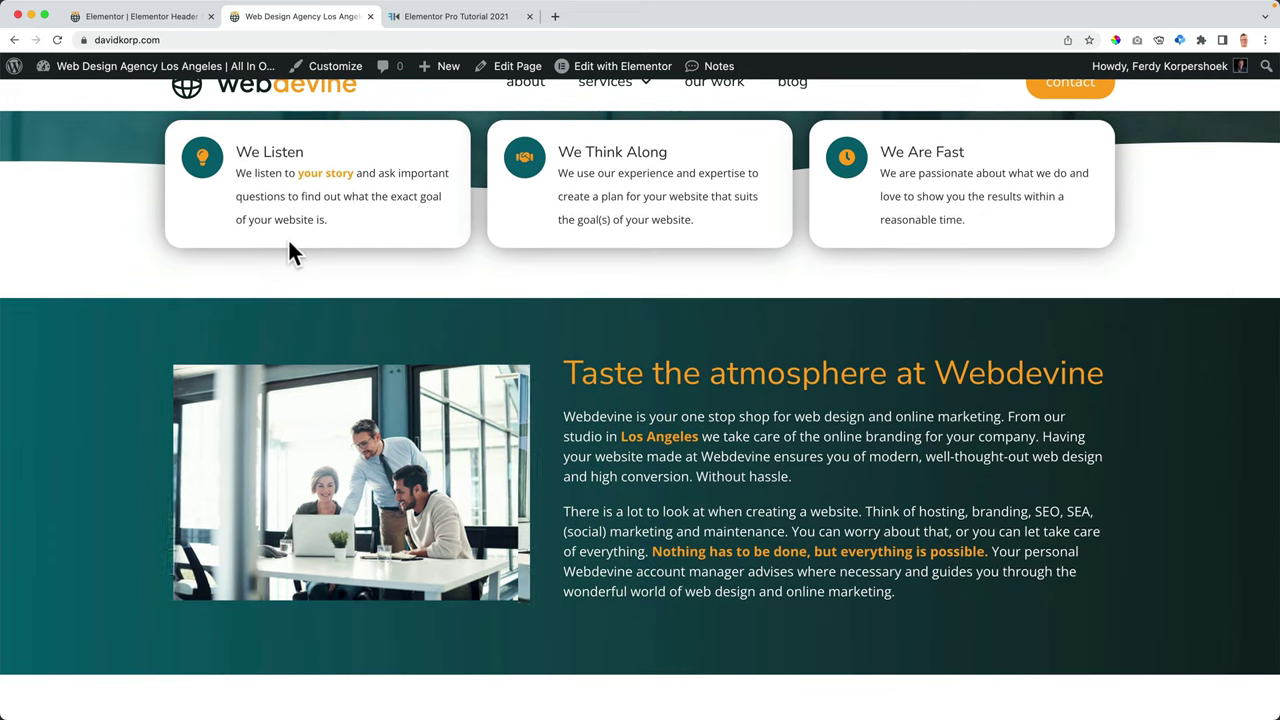
scroll(288, 252, up, 6)
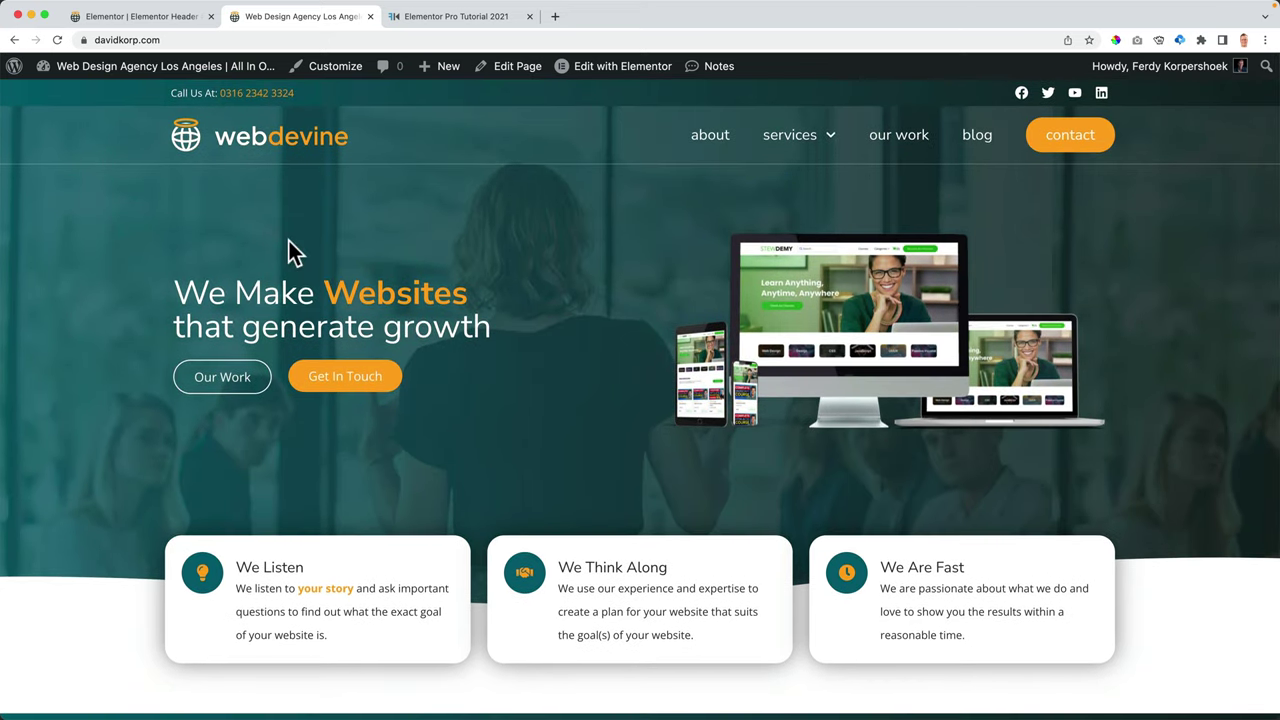
scroll(288, 240, down, 4)
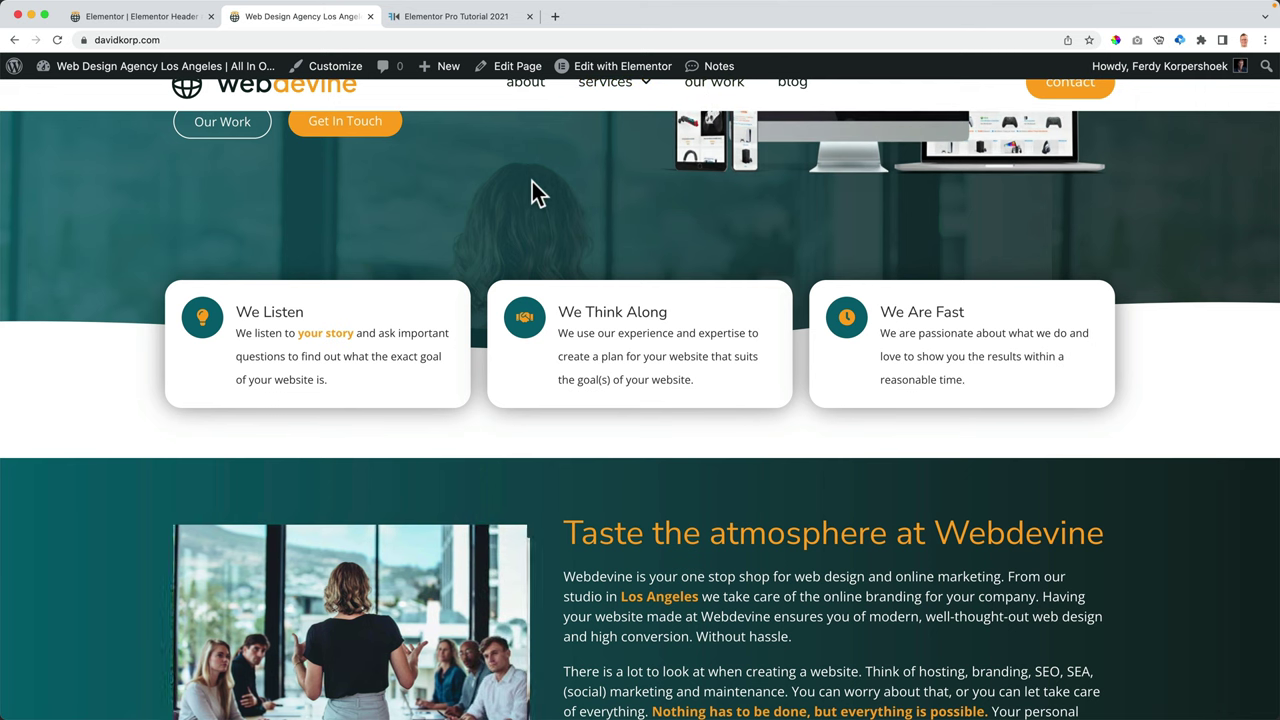
scroll(532, 183, down, 2)
scroll(532, 183, up, 7)
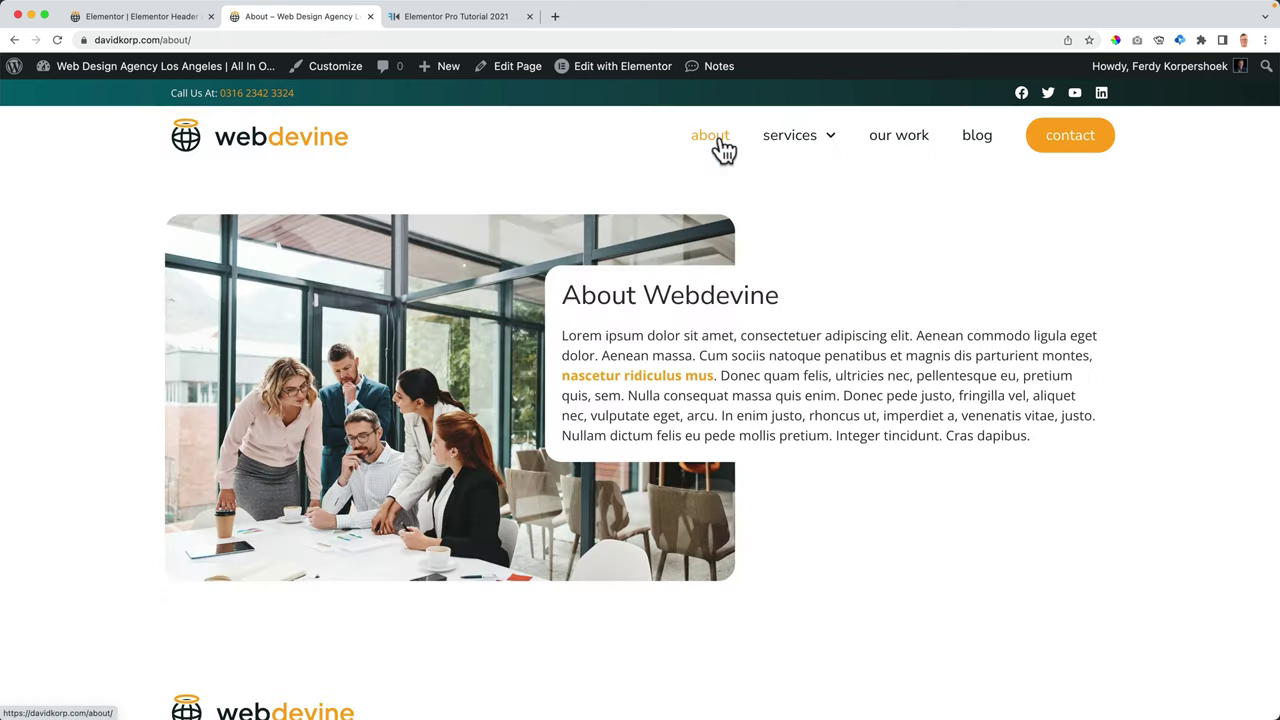
- Return from the About page to the homepage via the webdevine logo and recheck the header while scrolling
scroll(860, 212, down, 2)
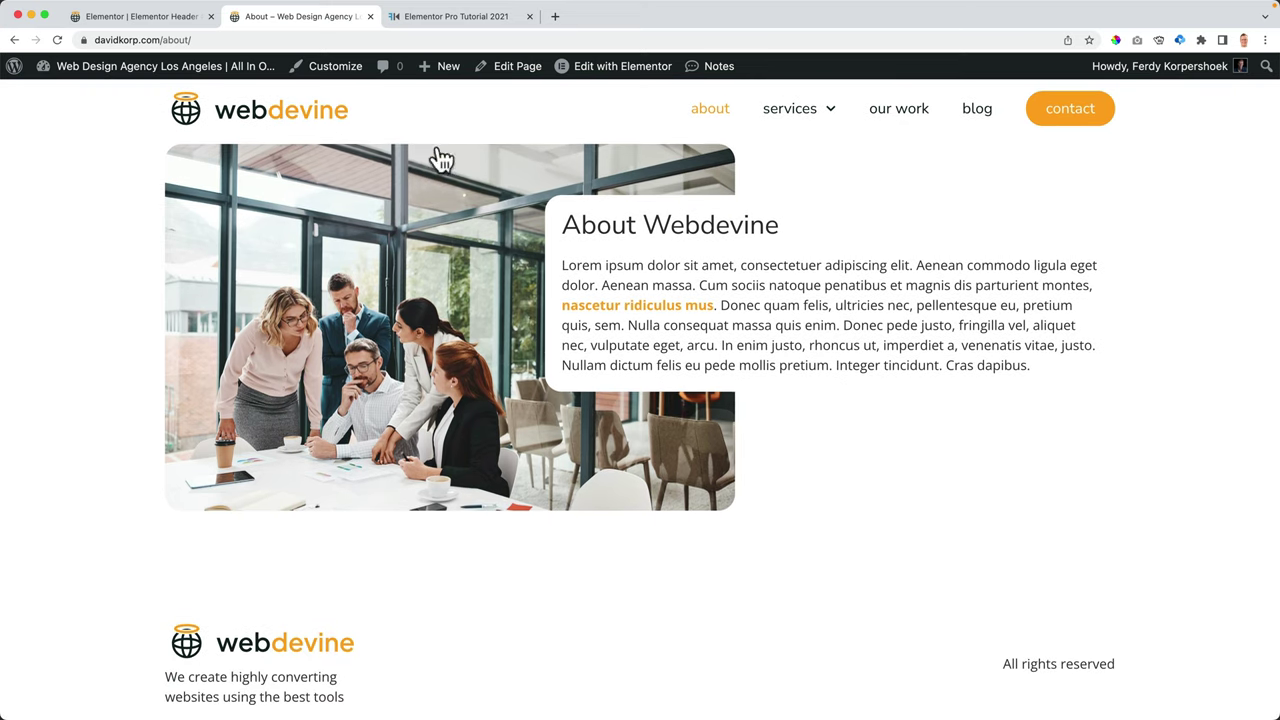
scroll(600, 200, up, 2)
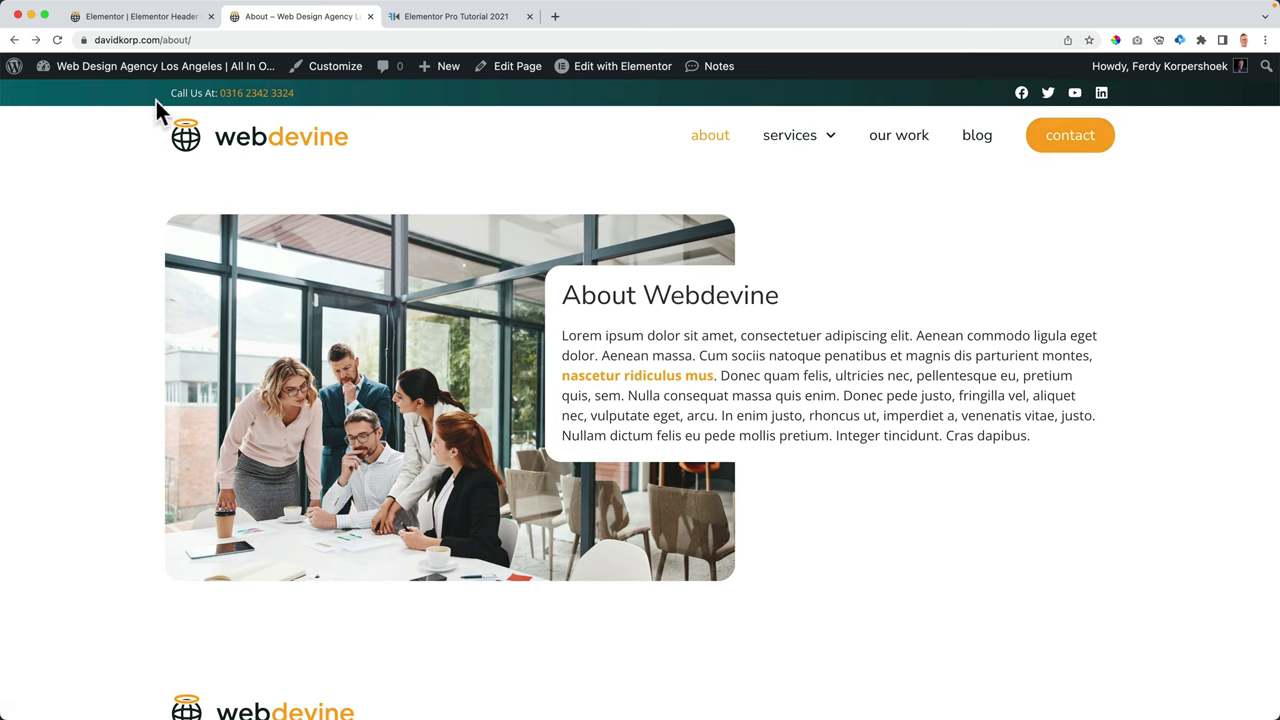
click(268, 152)
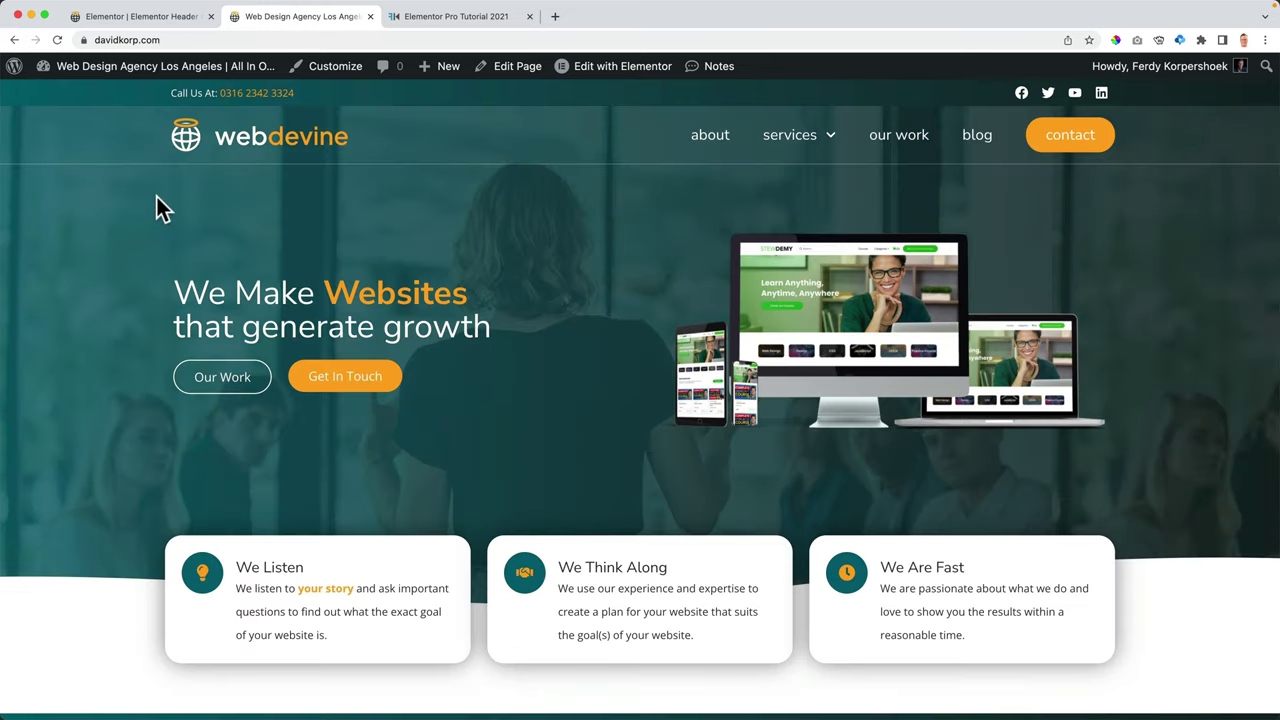
scroll(158, 198, down, 5)
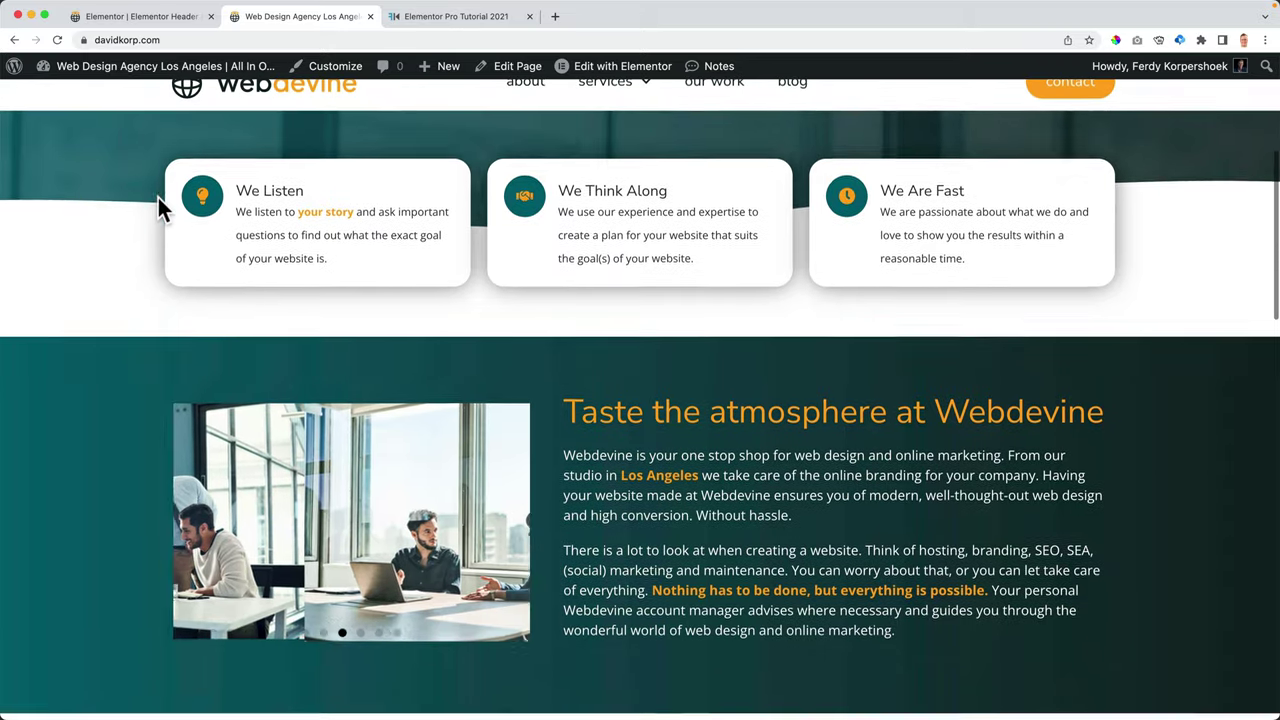
scroll(158, 197, up, 7)
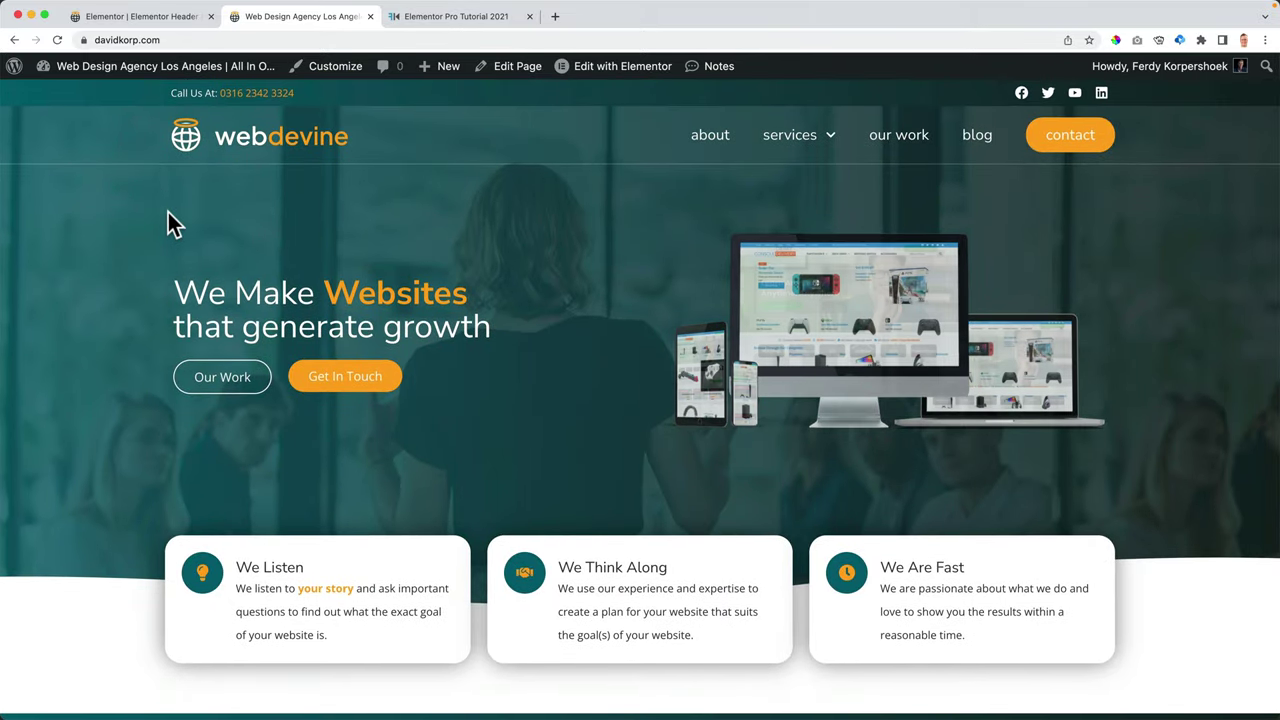
- Set the sticky container's top margin to 2200 to move it out of the way
click(155, 17)
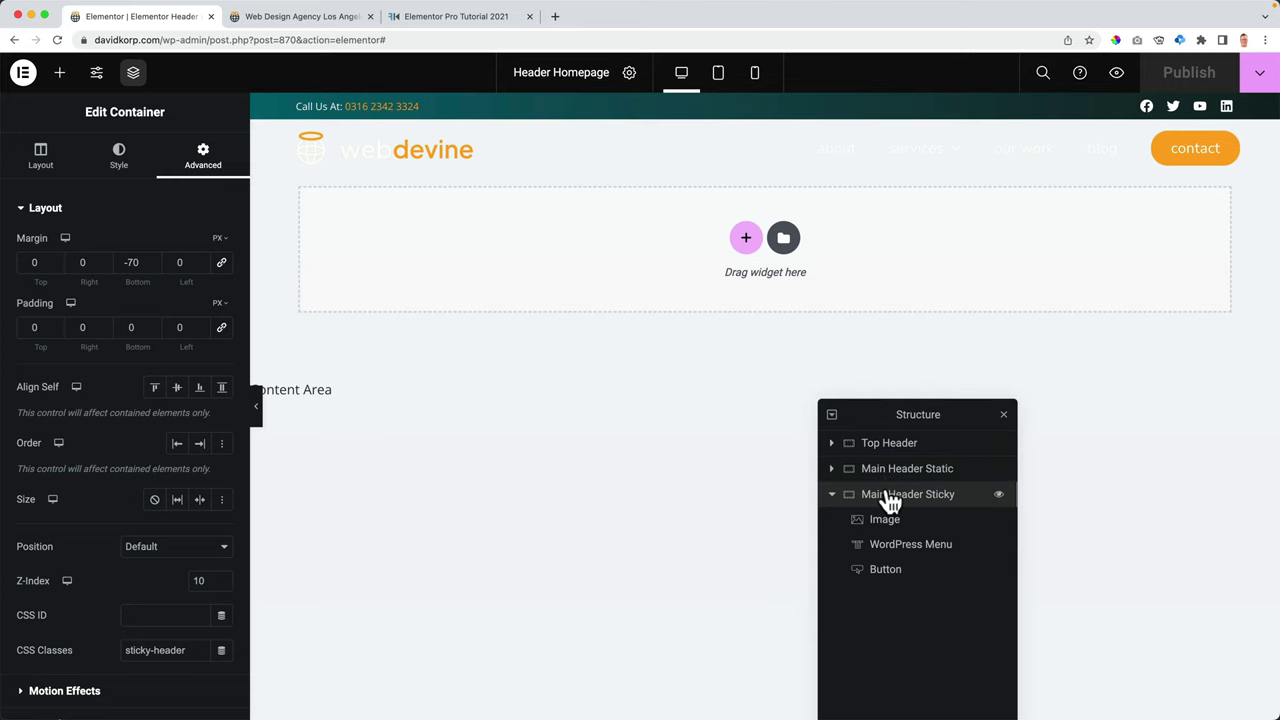
click(30, 262)
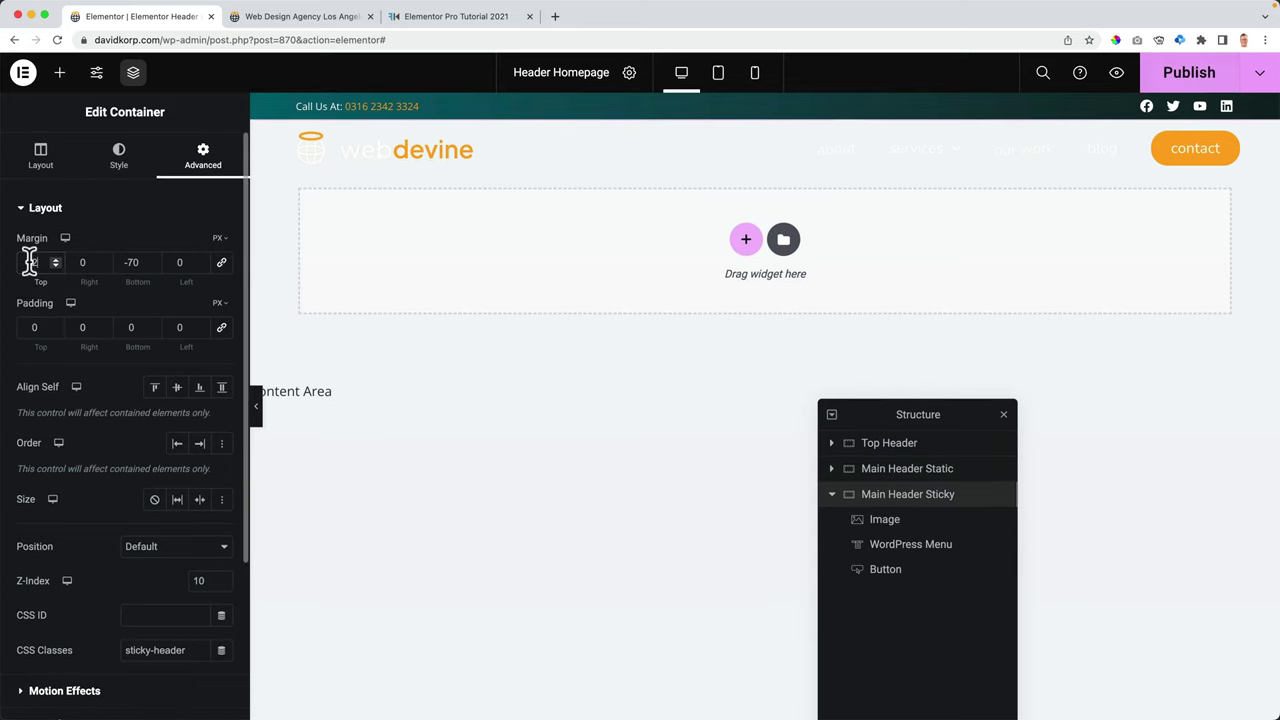
text(2200)
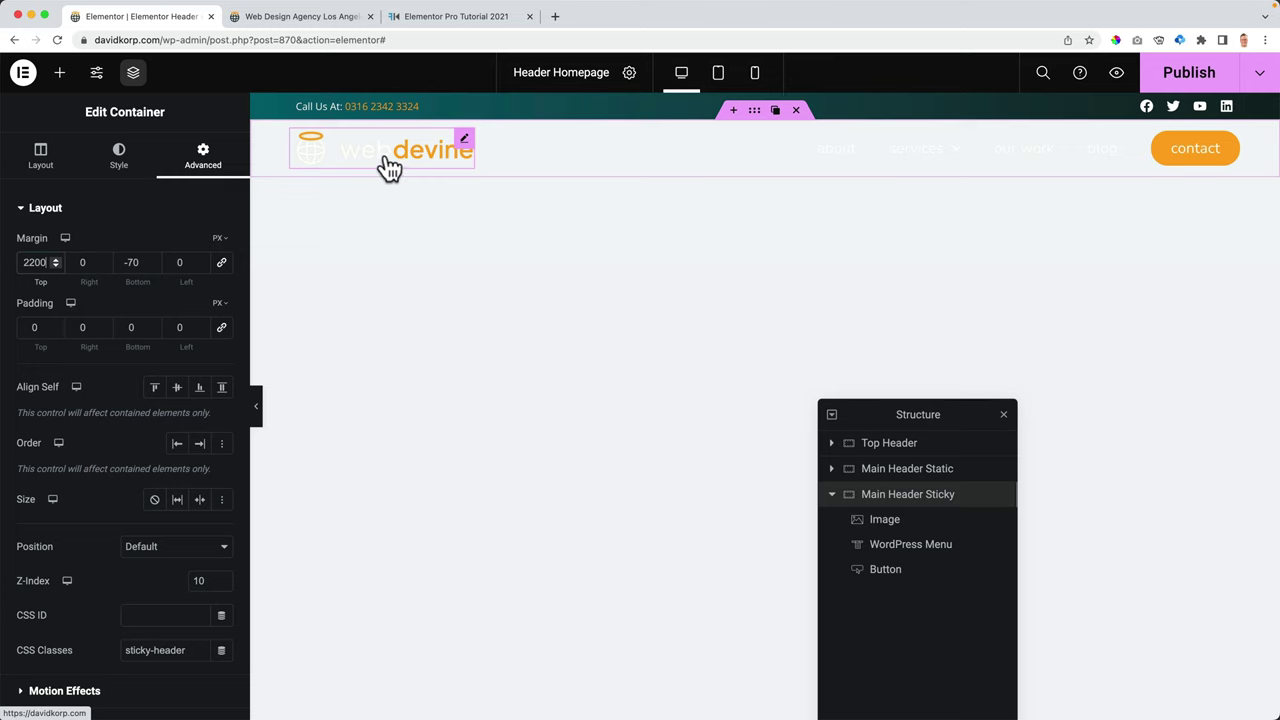
- Give the static header's logo a Fade In Down entrance animation
click(390, 168)
click(206, 158)
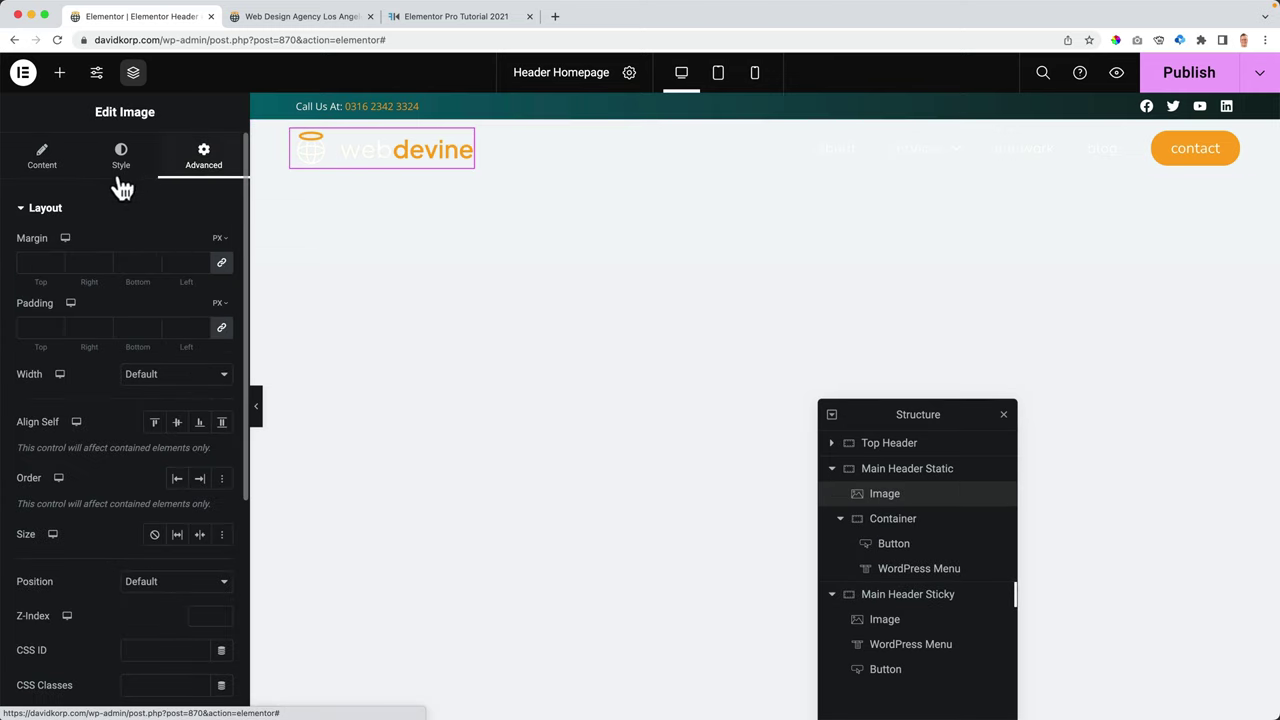
click(45, 208)
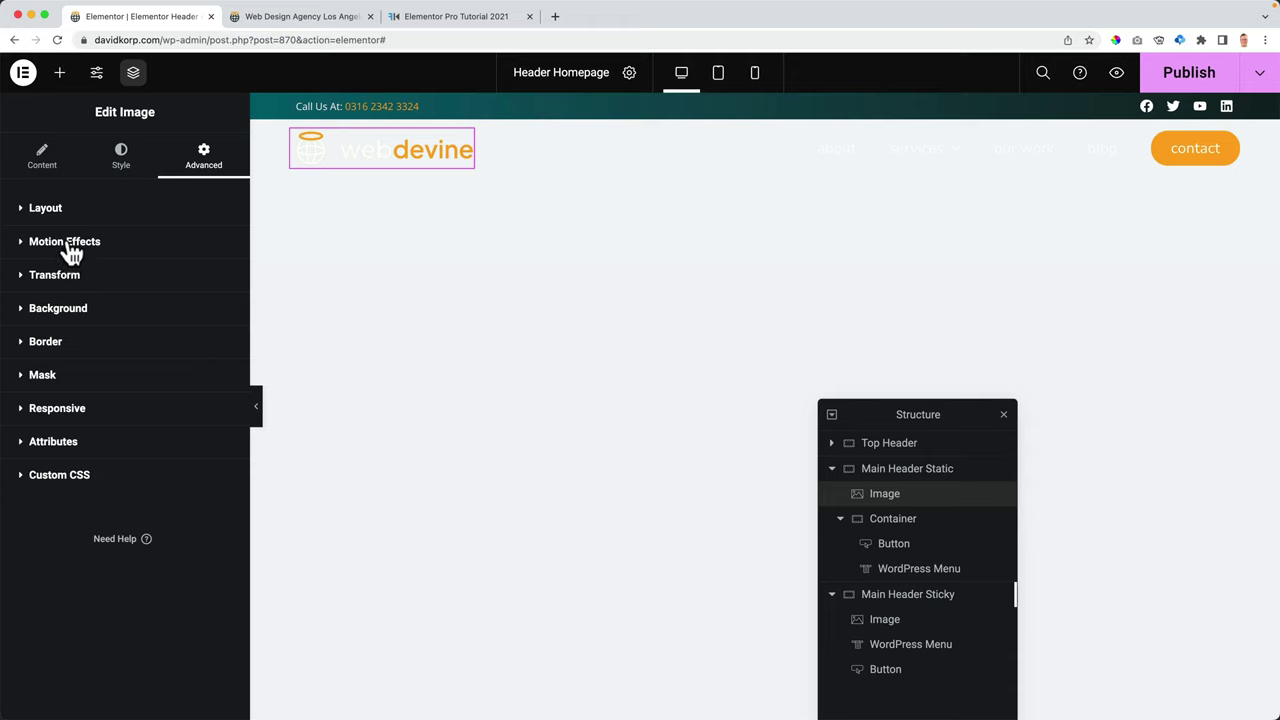
click(66, 243)
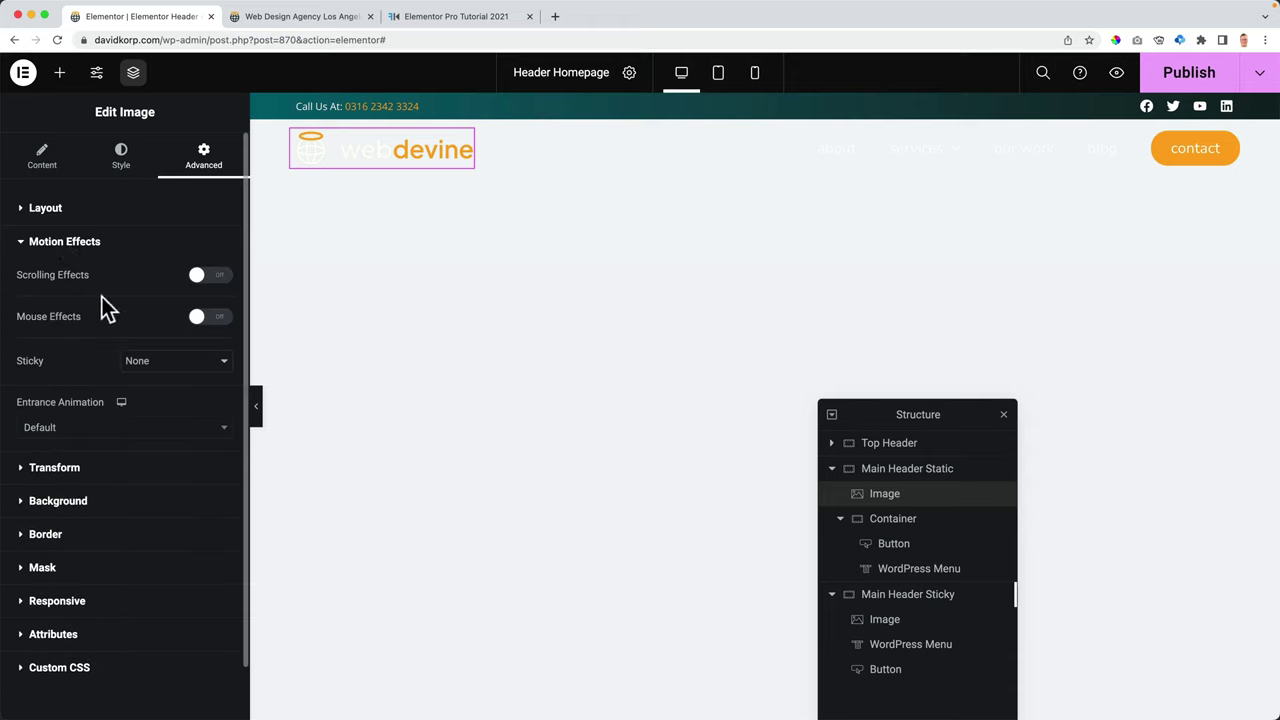
click(80, 430)
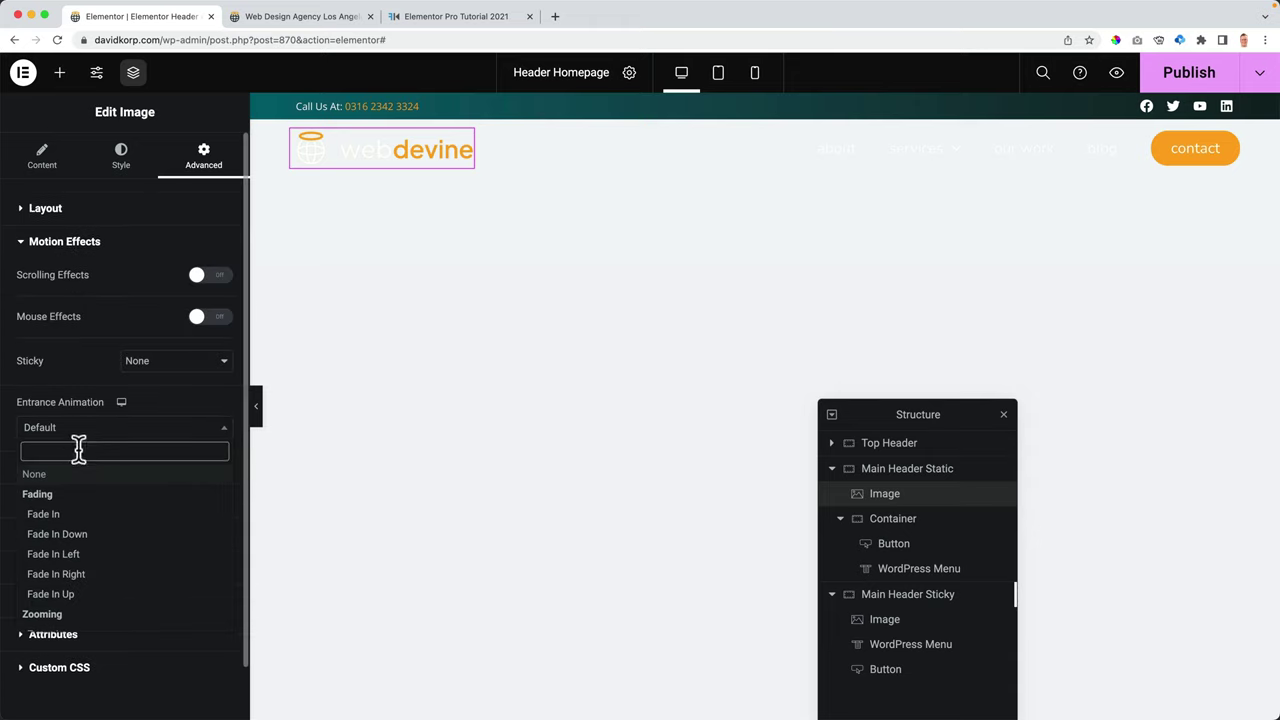
click(89, 536)
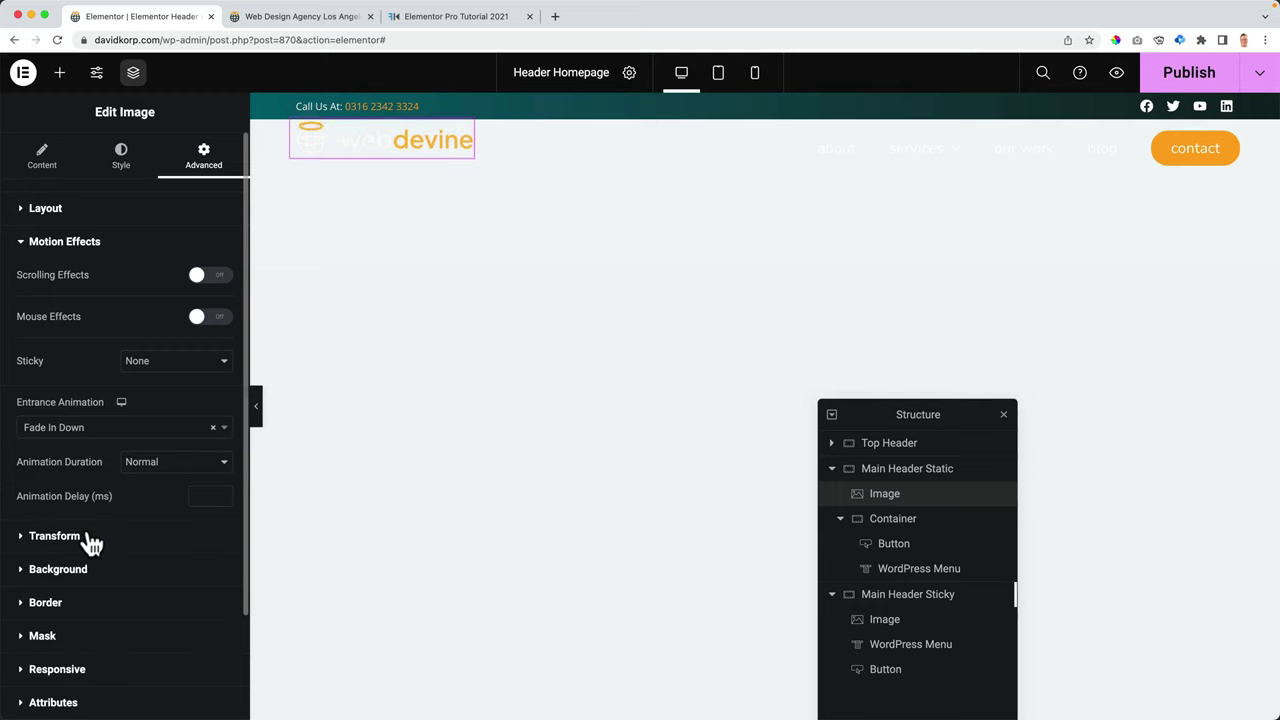
- Make the header menu Fade In Down with a 500 ms animation delay
click(925, 155)
click(203, 157)
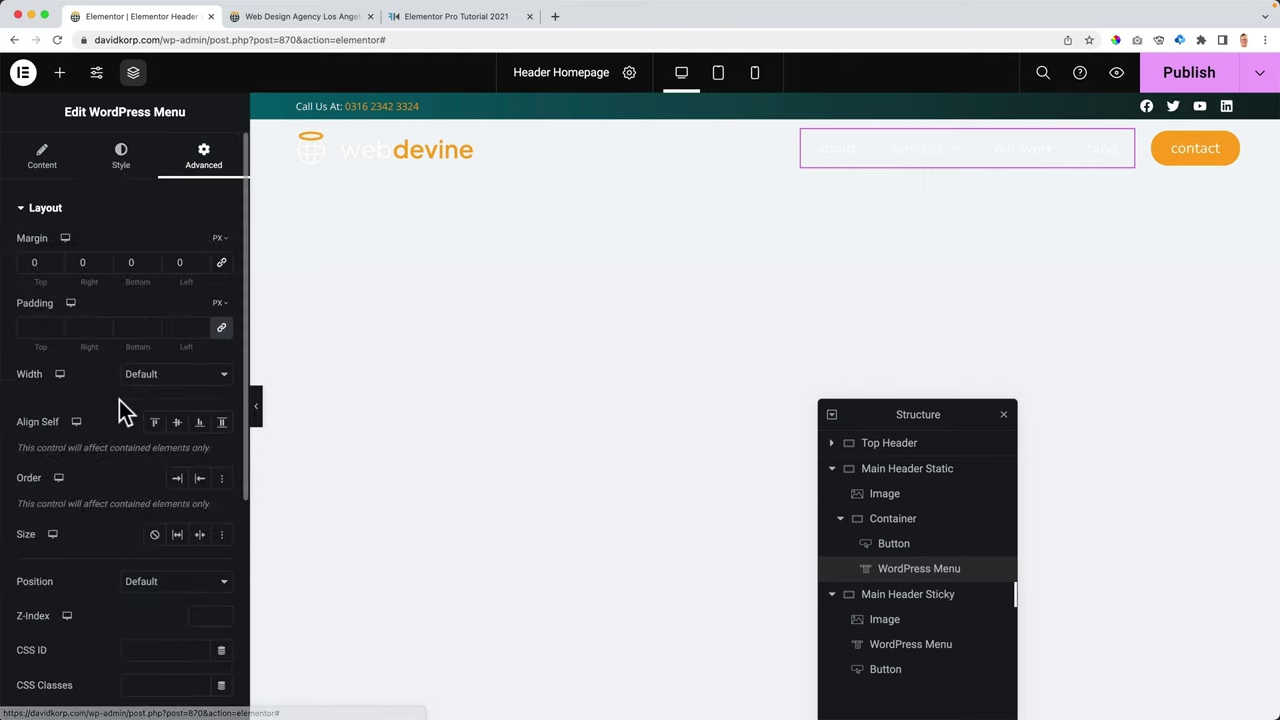
scroll(122, 505, down, 5)
click(104, 487)
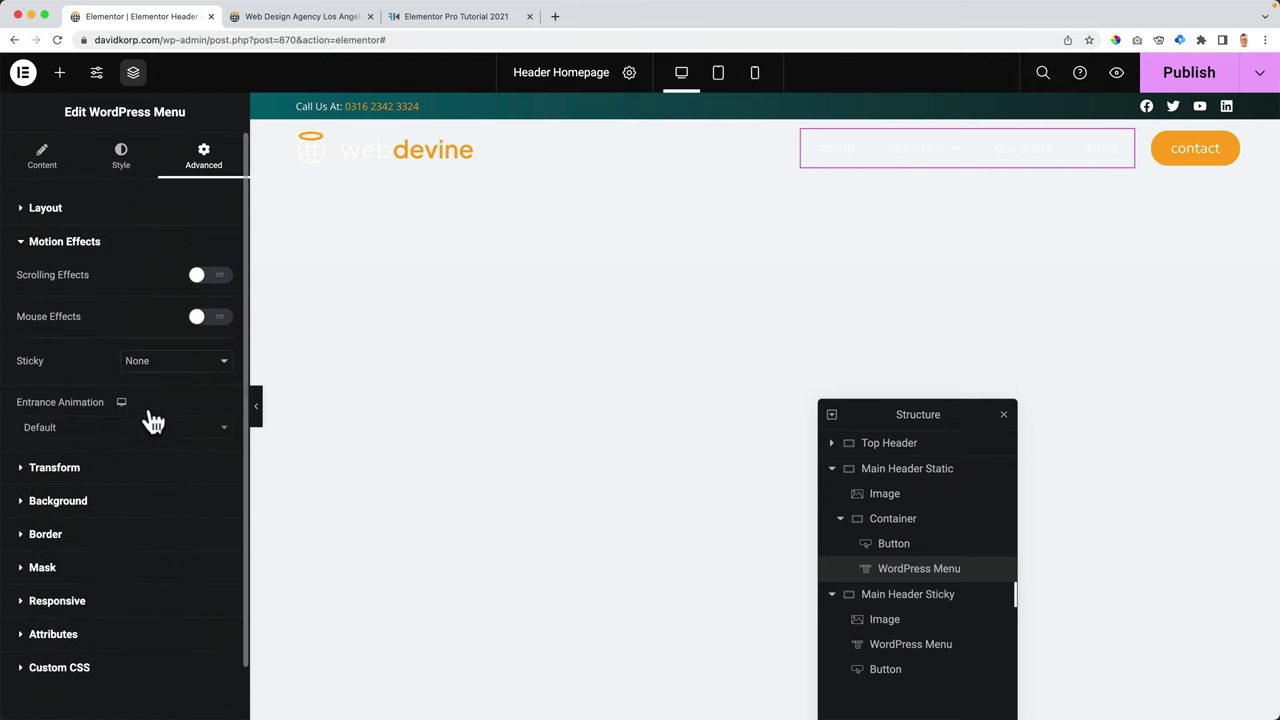
click(112, 437)
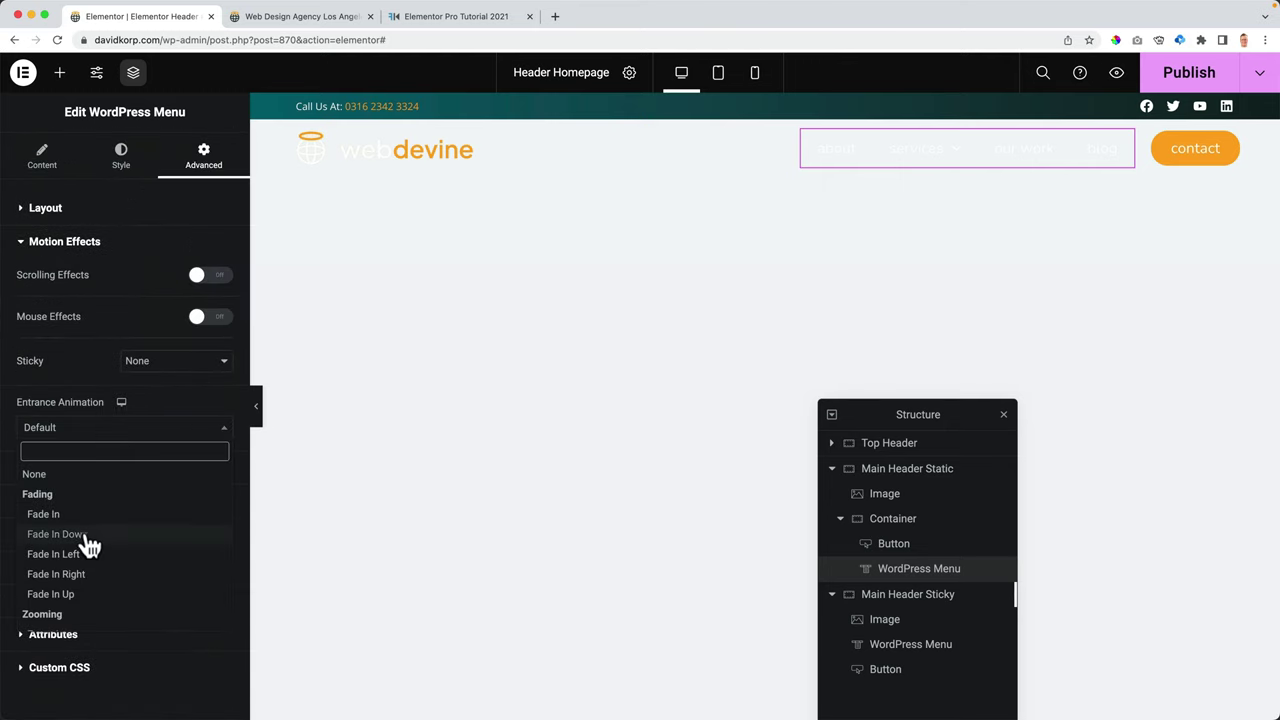
click(88, 532)
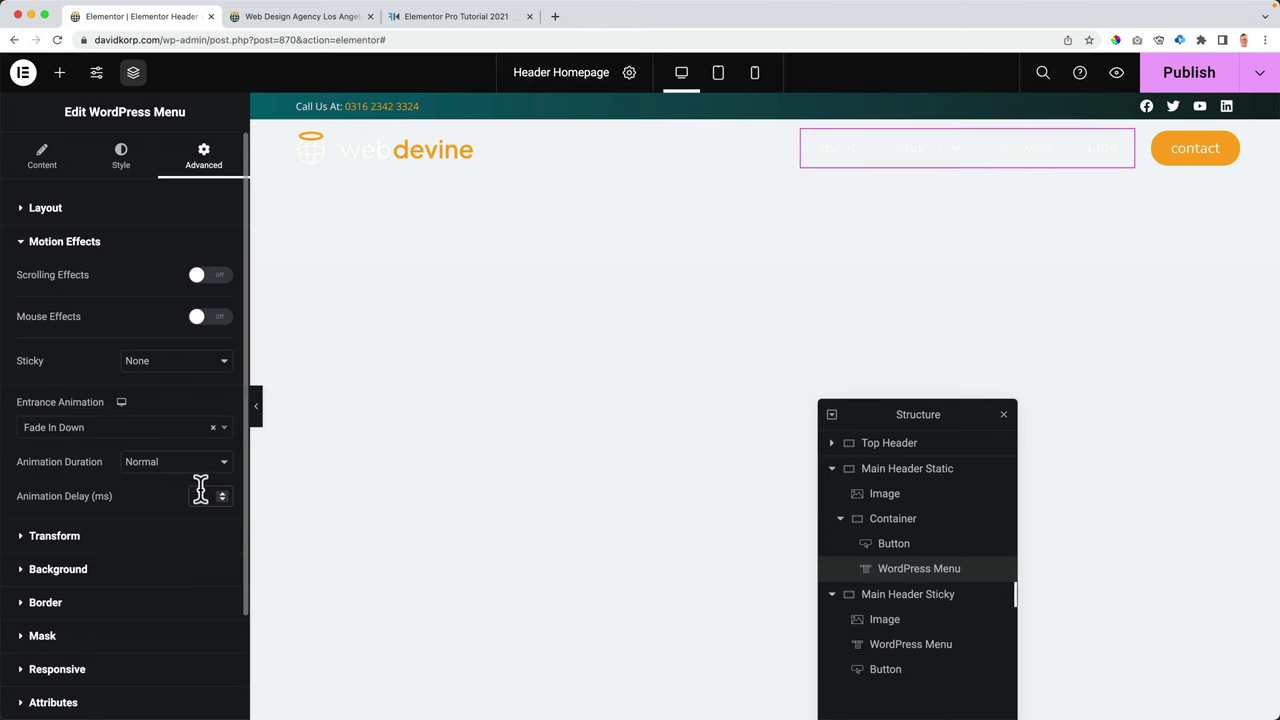
click(200, 492)
text(500)
scroll(200, 480, down, 3)
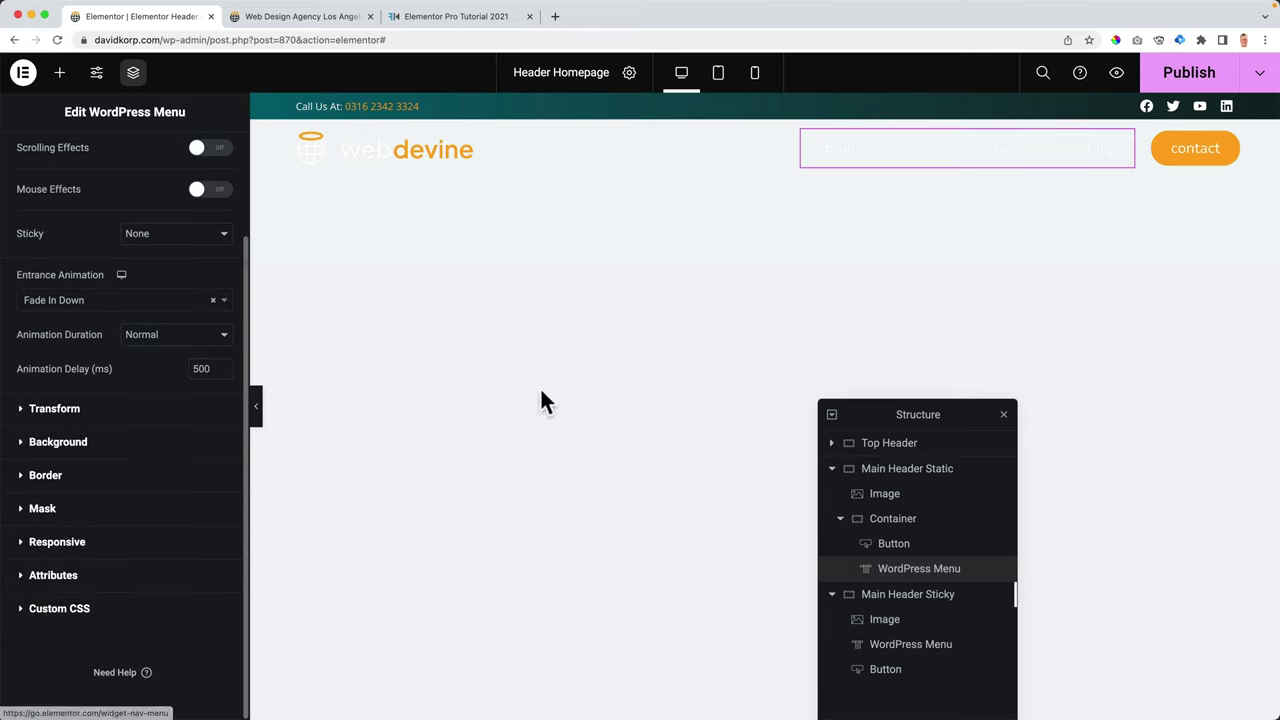
- Make the contact button Fade In Down with a 1000 ms delay, then publish
click(1195, 148)
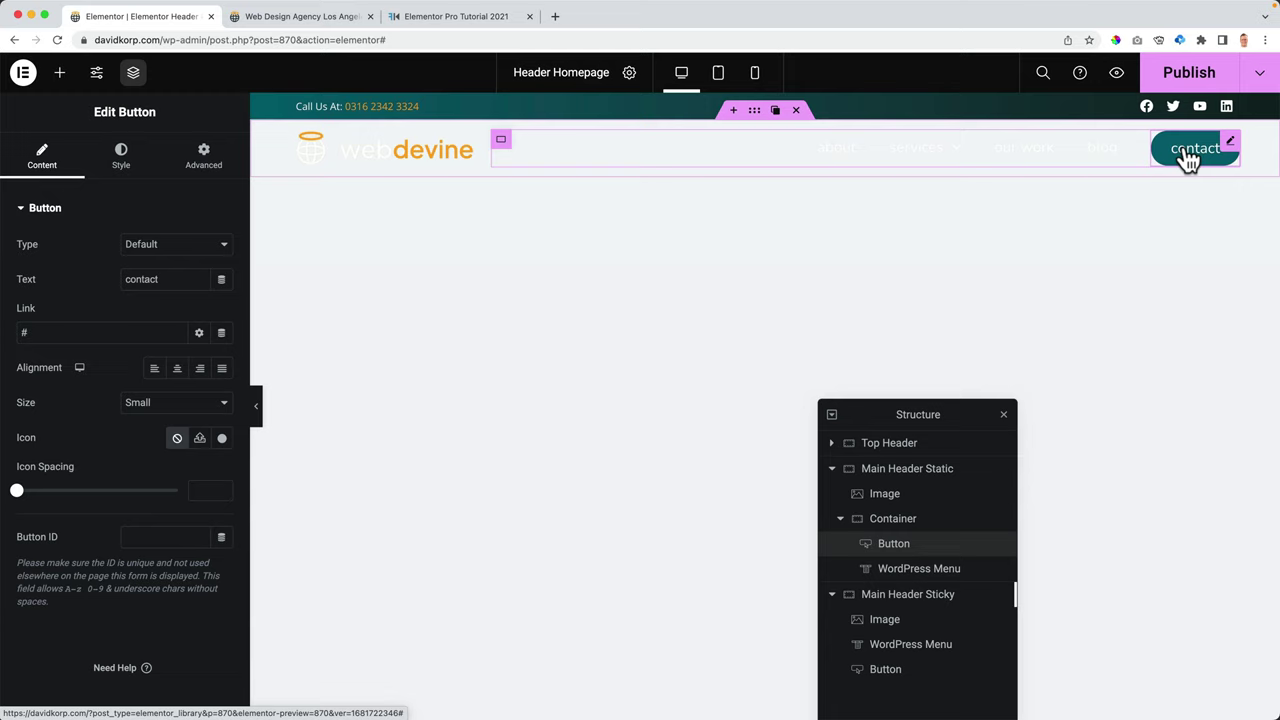
click(200, 168)
click(77, 210)
click(74, 245)
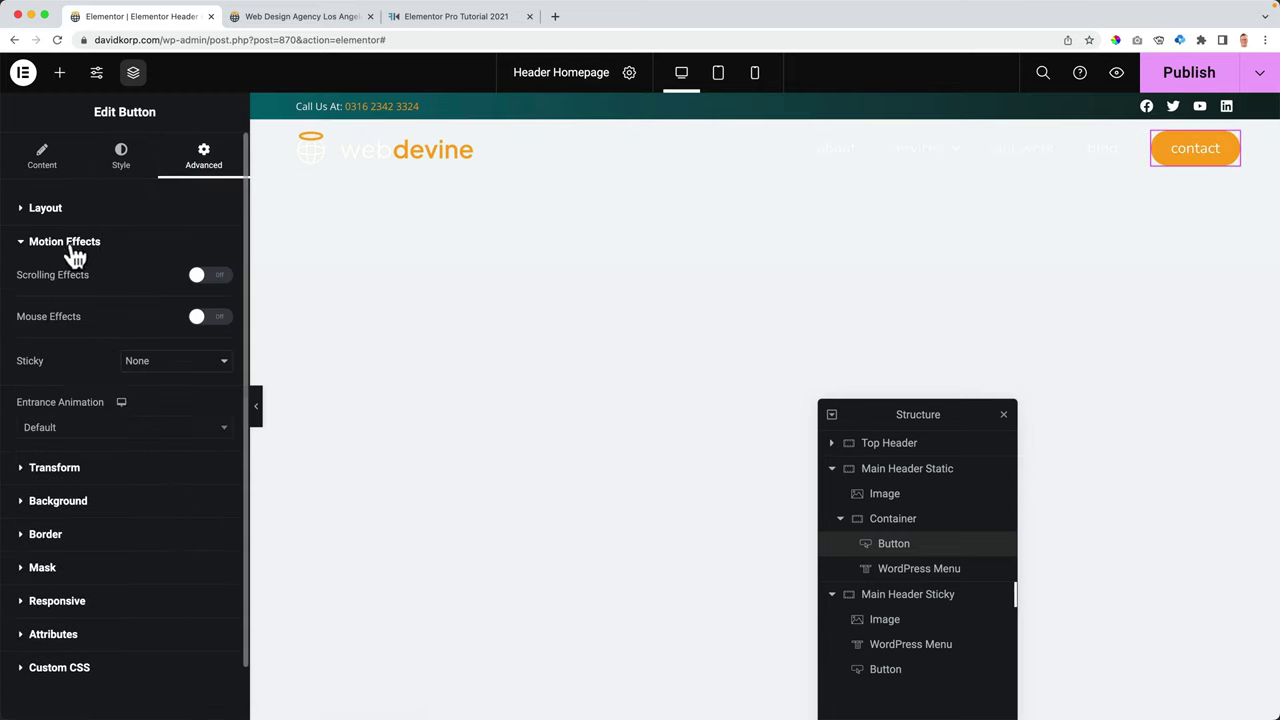
click(128, 427)
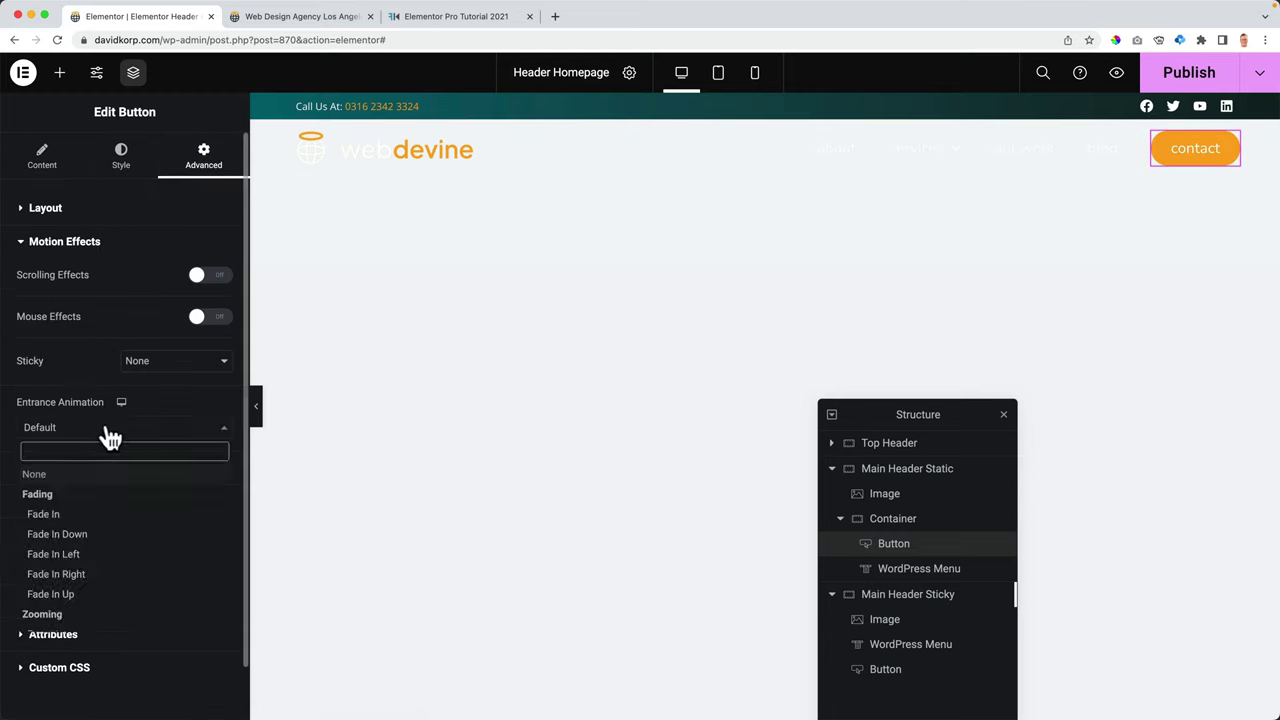
click(86, 536)
click(207, 497)
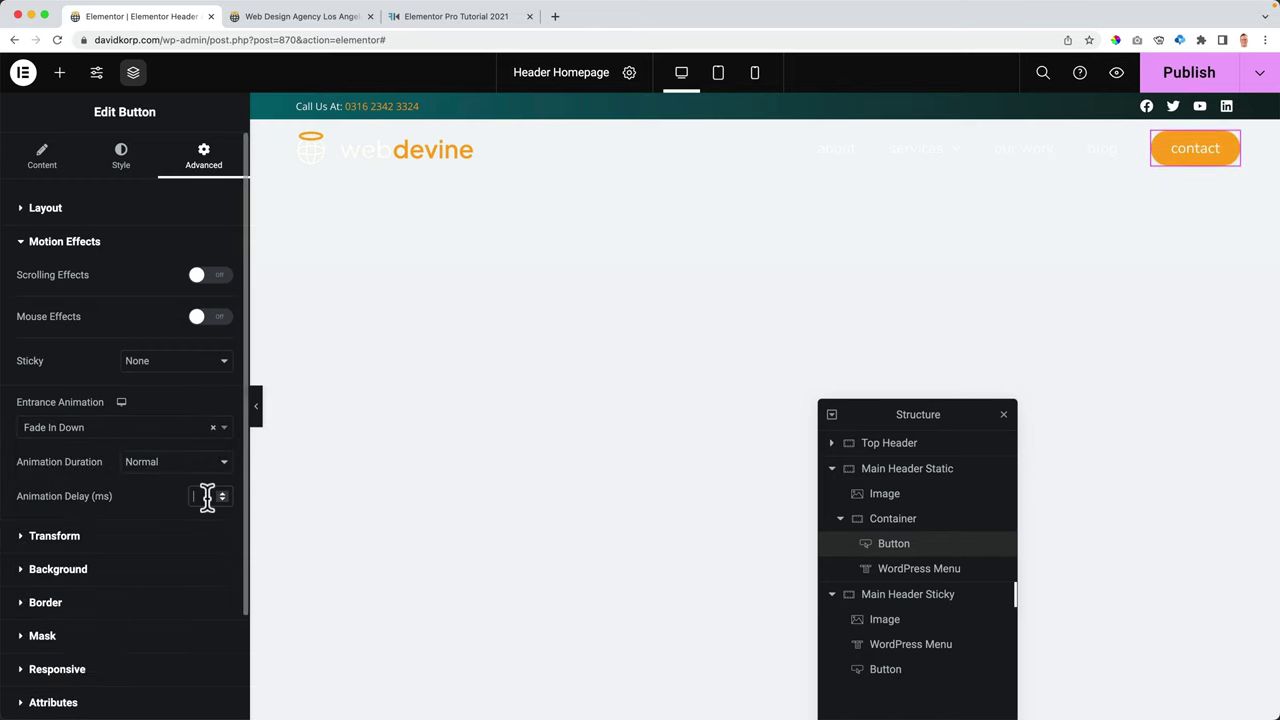
text(1000)
scroll(207, 496, down, 3)
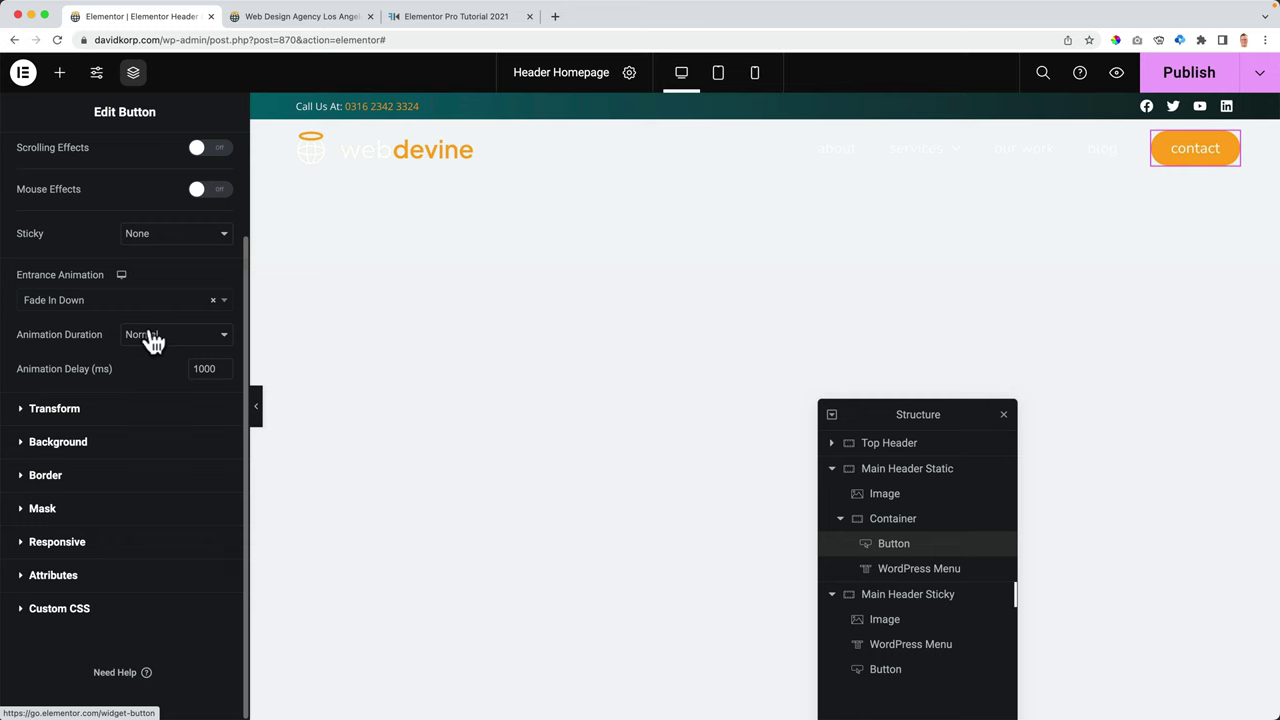
click(1183, 72)
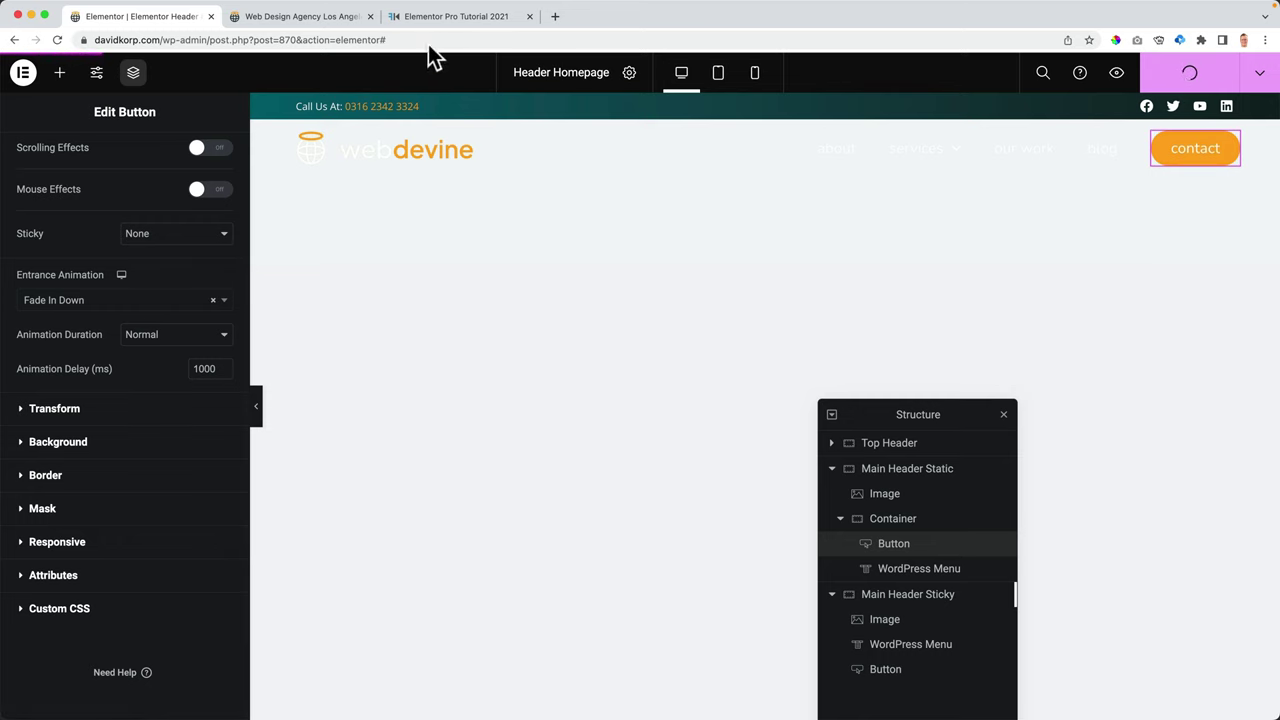
click(314, 22)
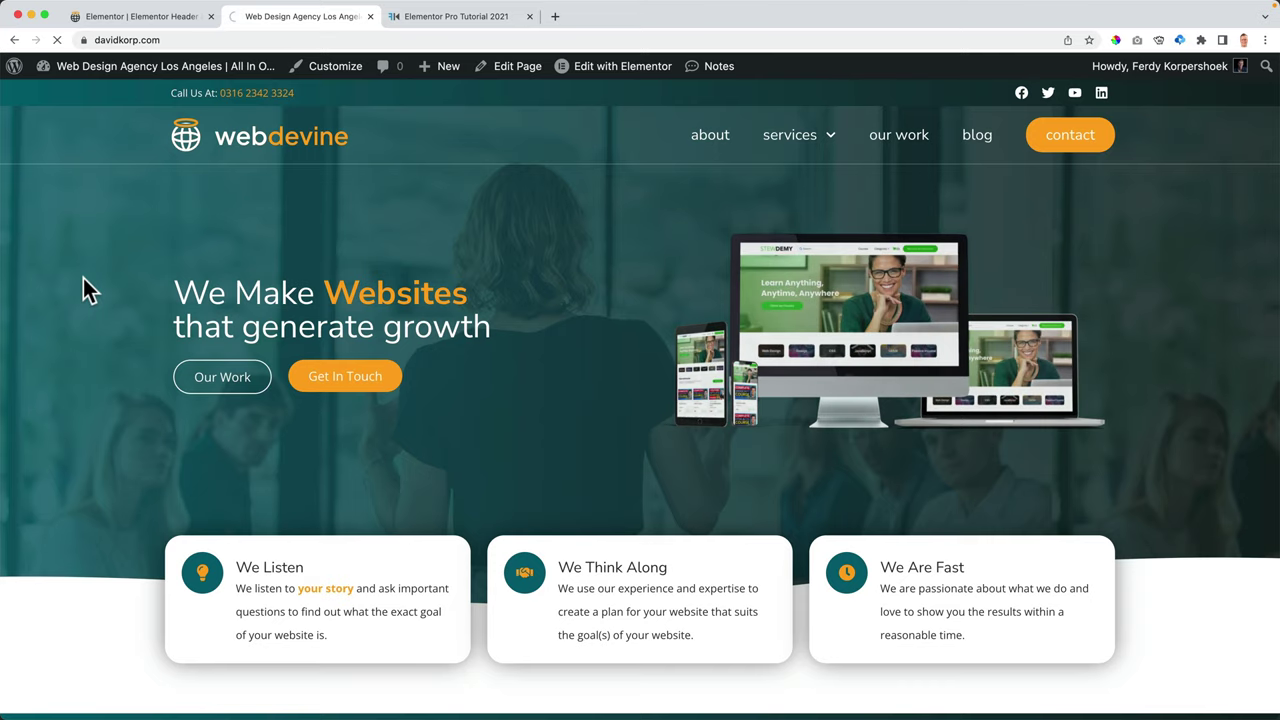
key(super+r)
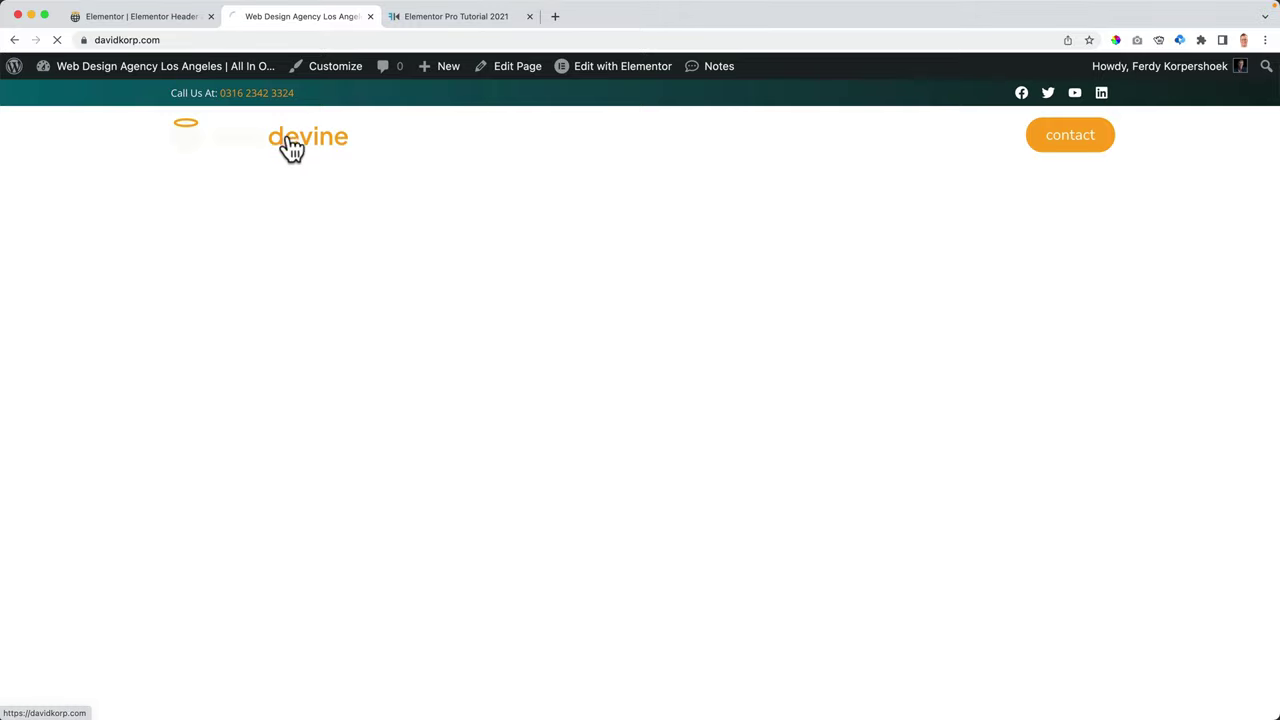
scroll(255, 222, down, 3)
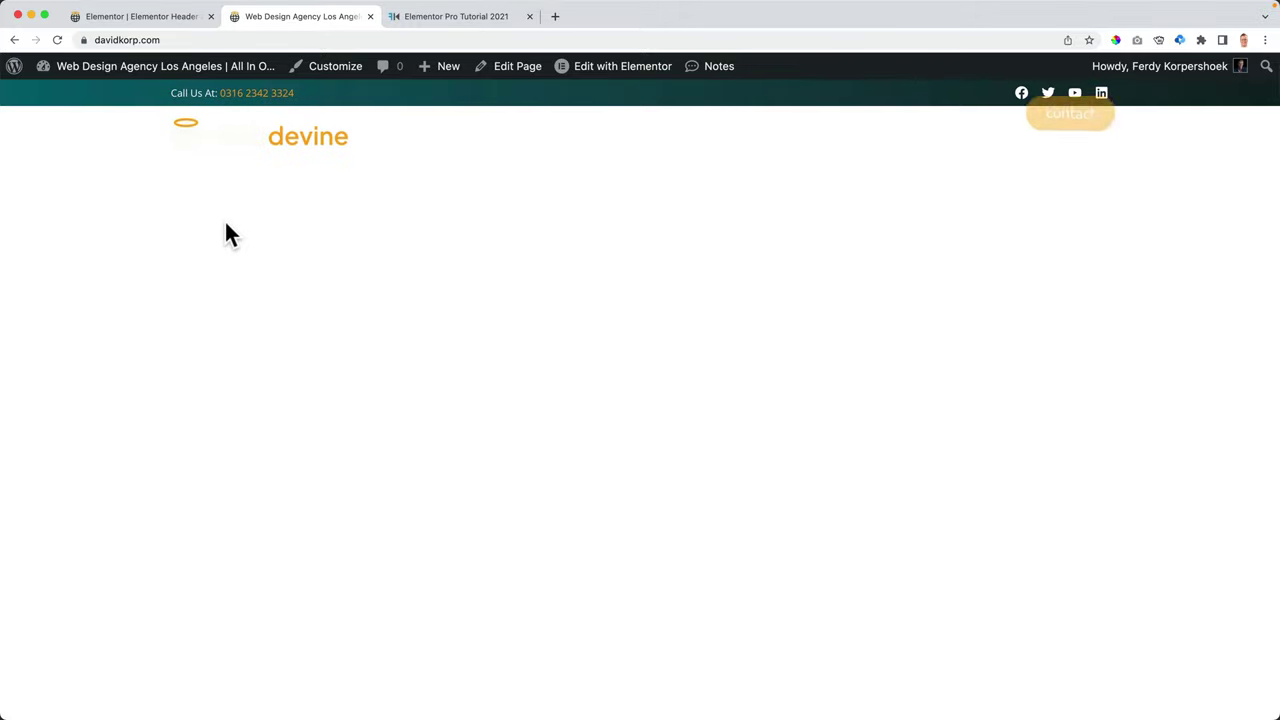
click(186, 17)
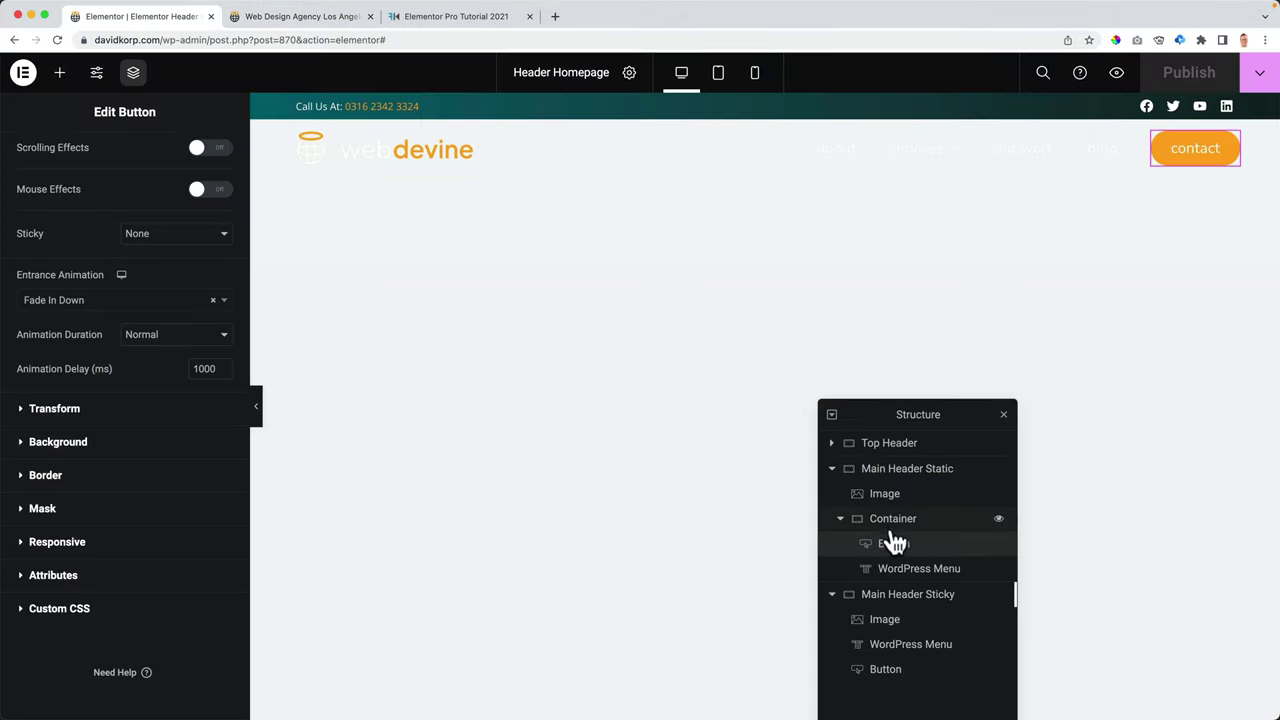
- Set Main Header Sticky's top margin to 0 and publish
click(832, 469)
click(886, 495)
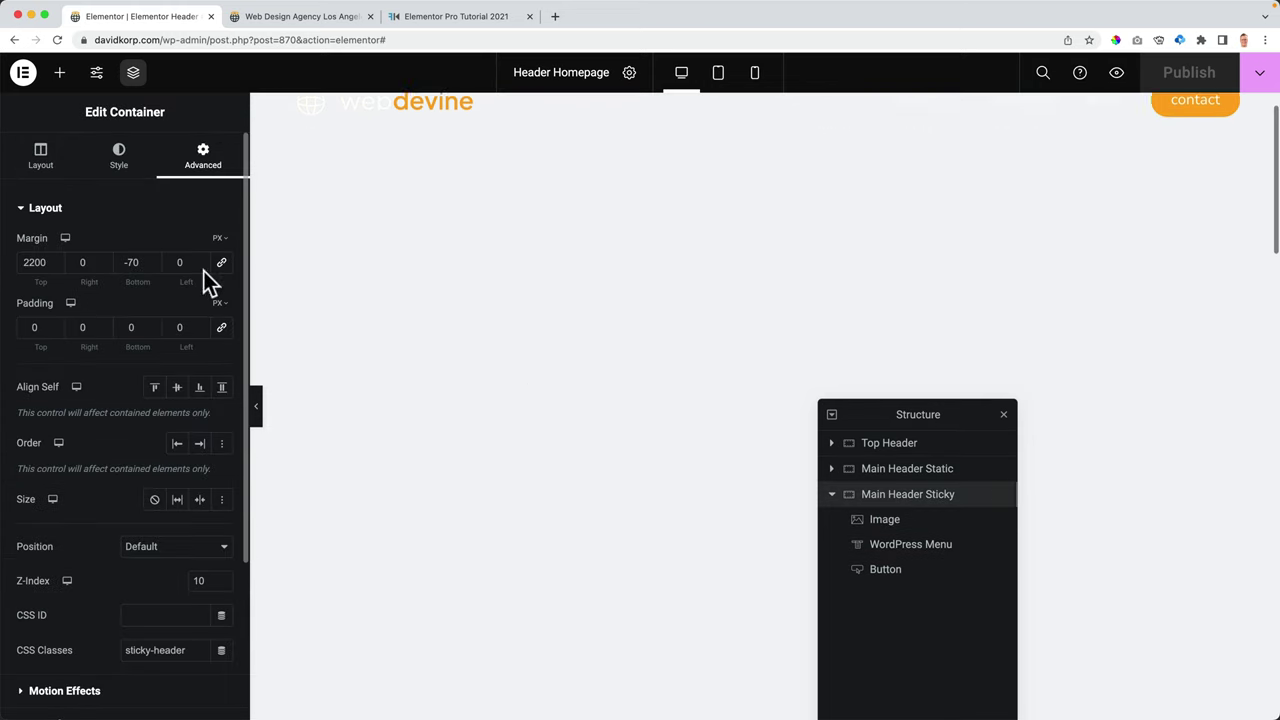
key(BackSpace)
key(BackSpace)
key(BackSpace)
key(BackSpace)
text(0)
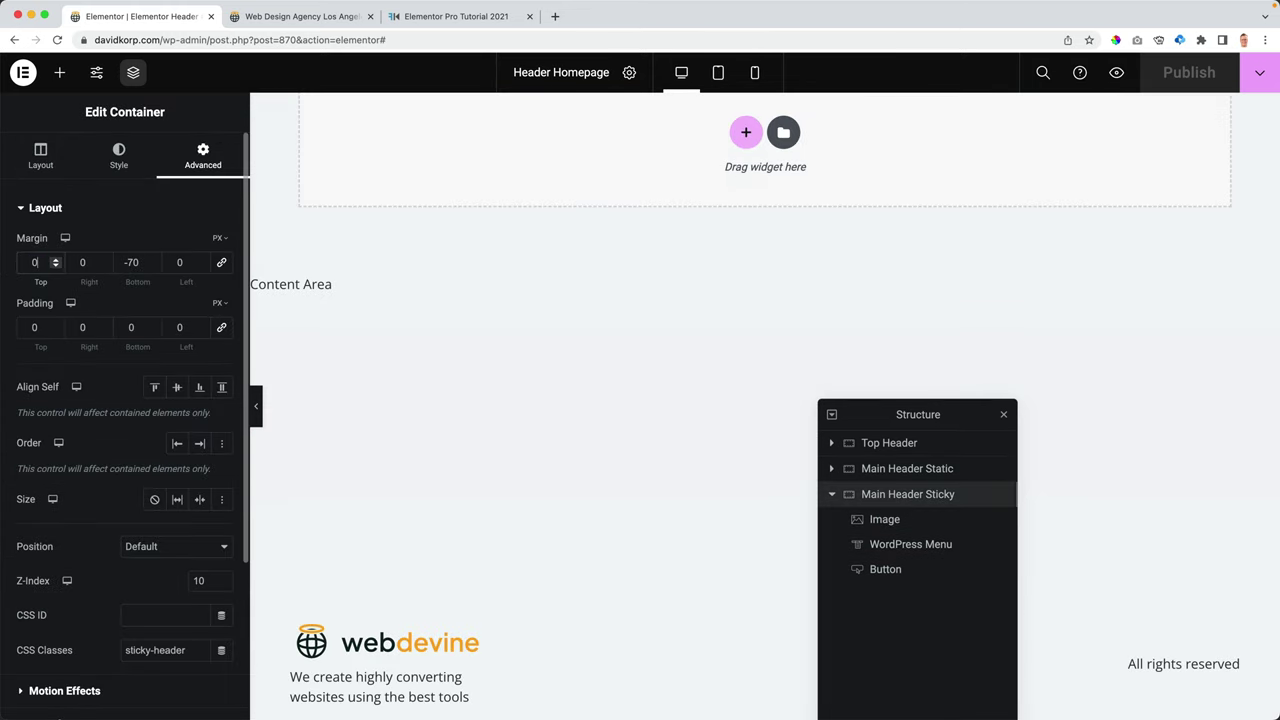
click(1180, 80)
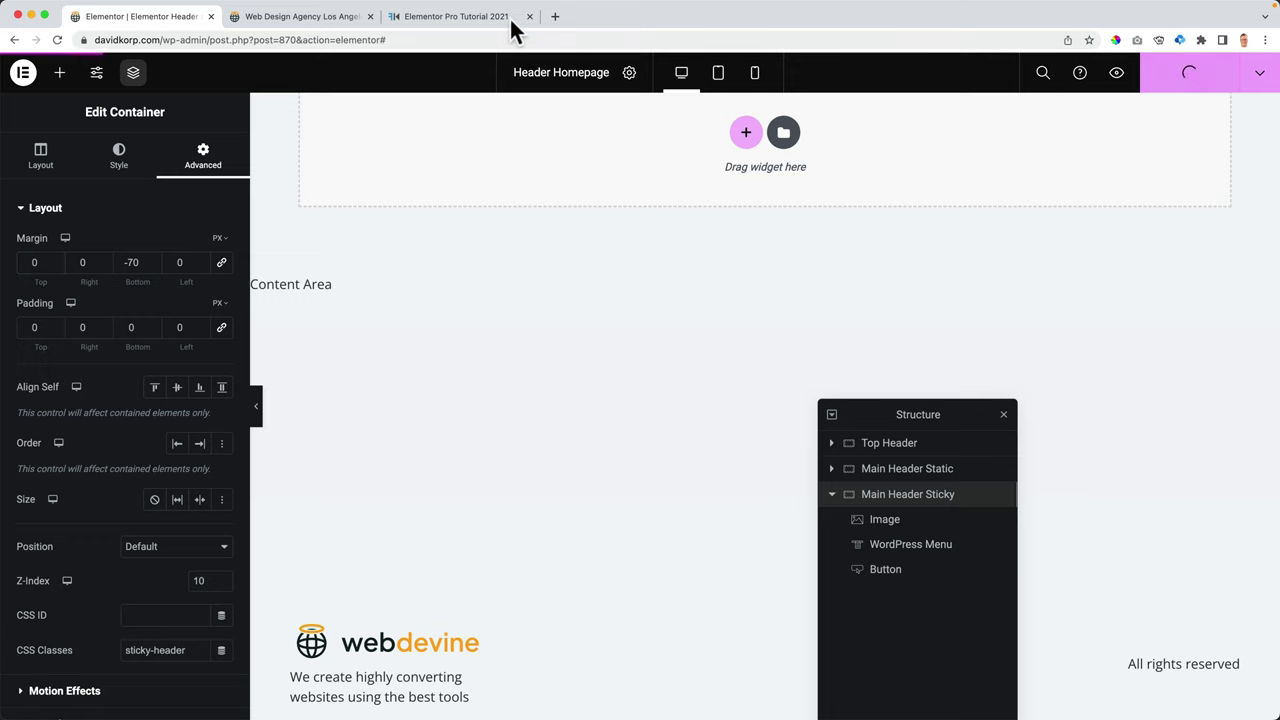
- Scroll the live homepage to see the sticky header pinned while scrolling
click(329, 16)
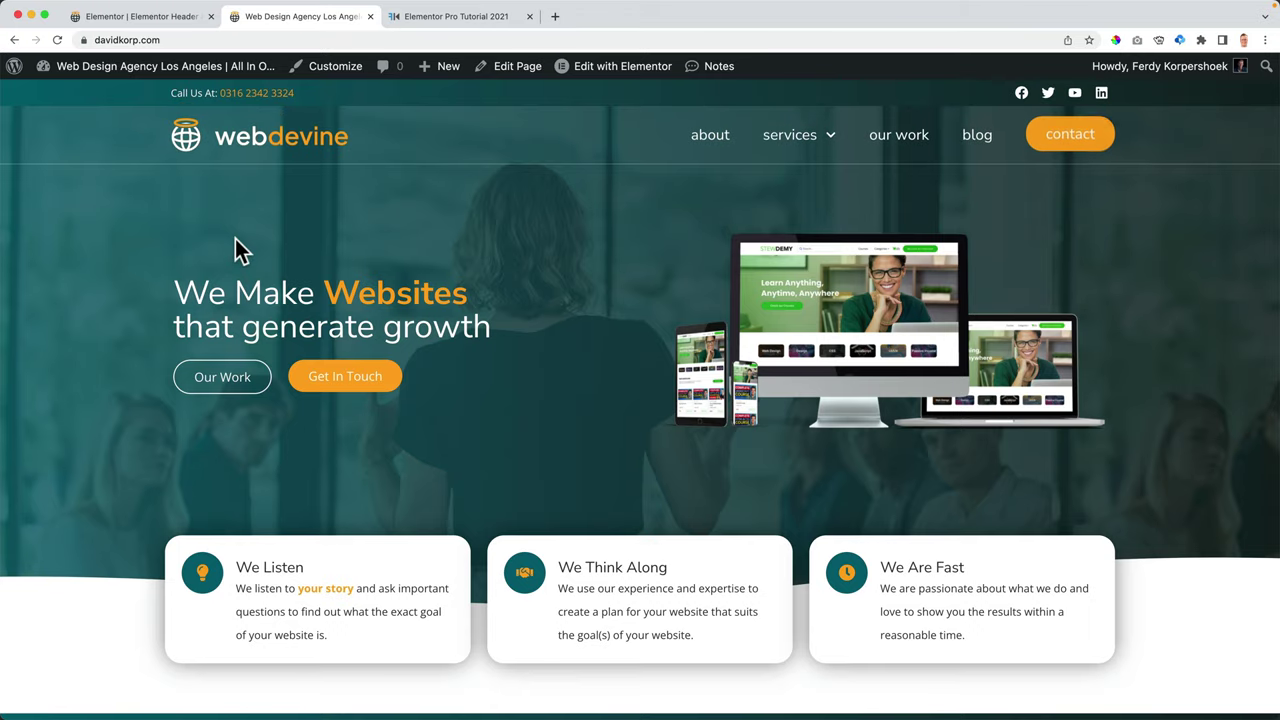
scroll(438, 259, down, 5)
scroll(438, 259, down, 15)
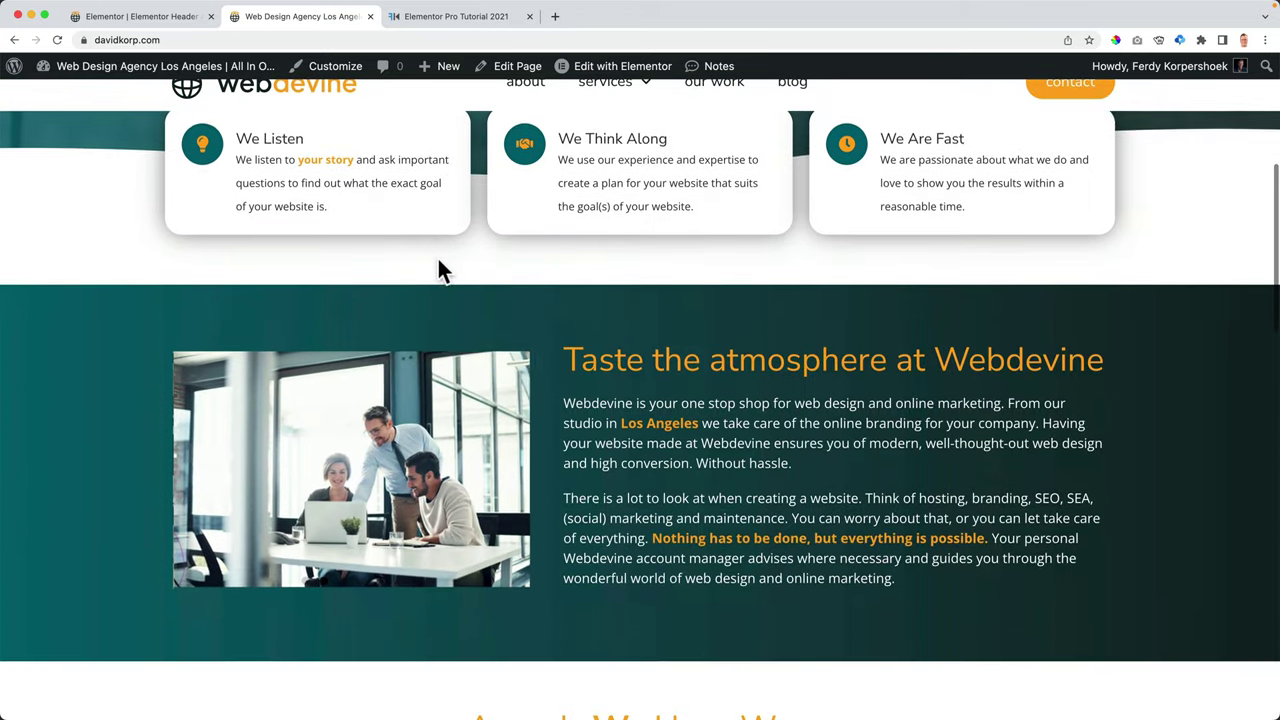
scroll(438, 259, up, 20)
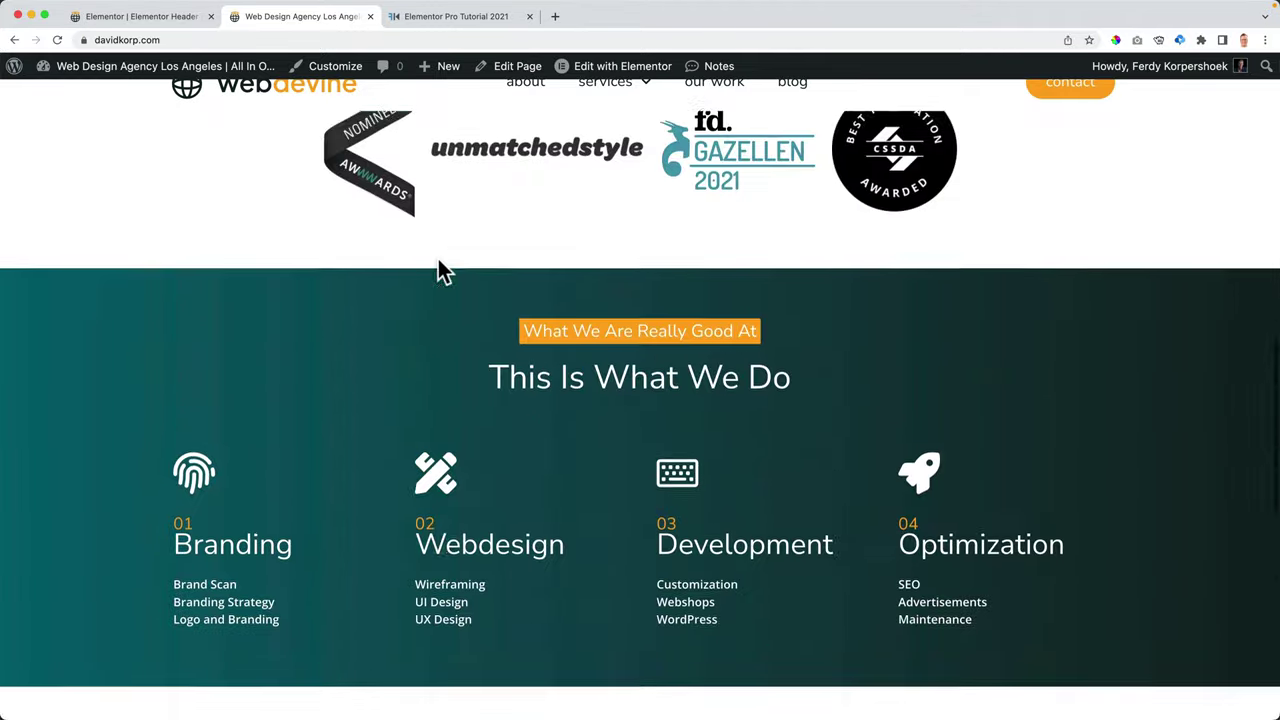